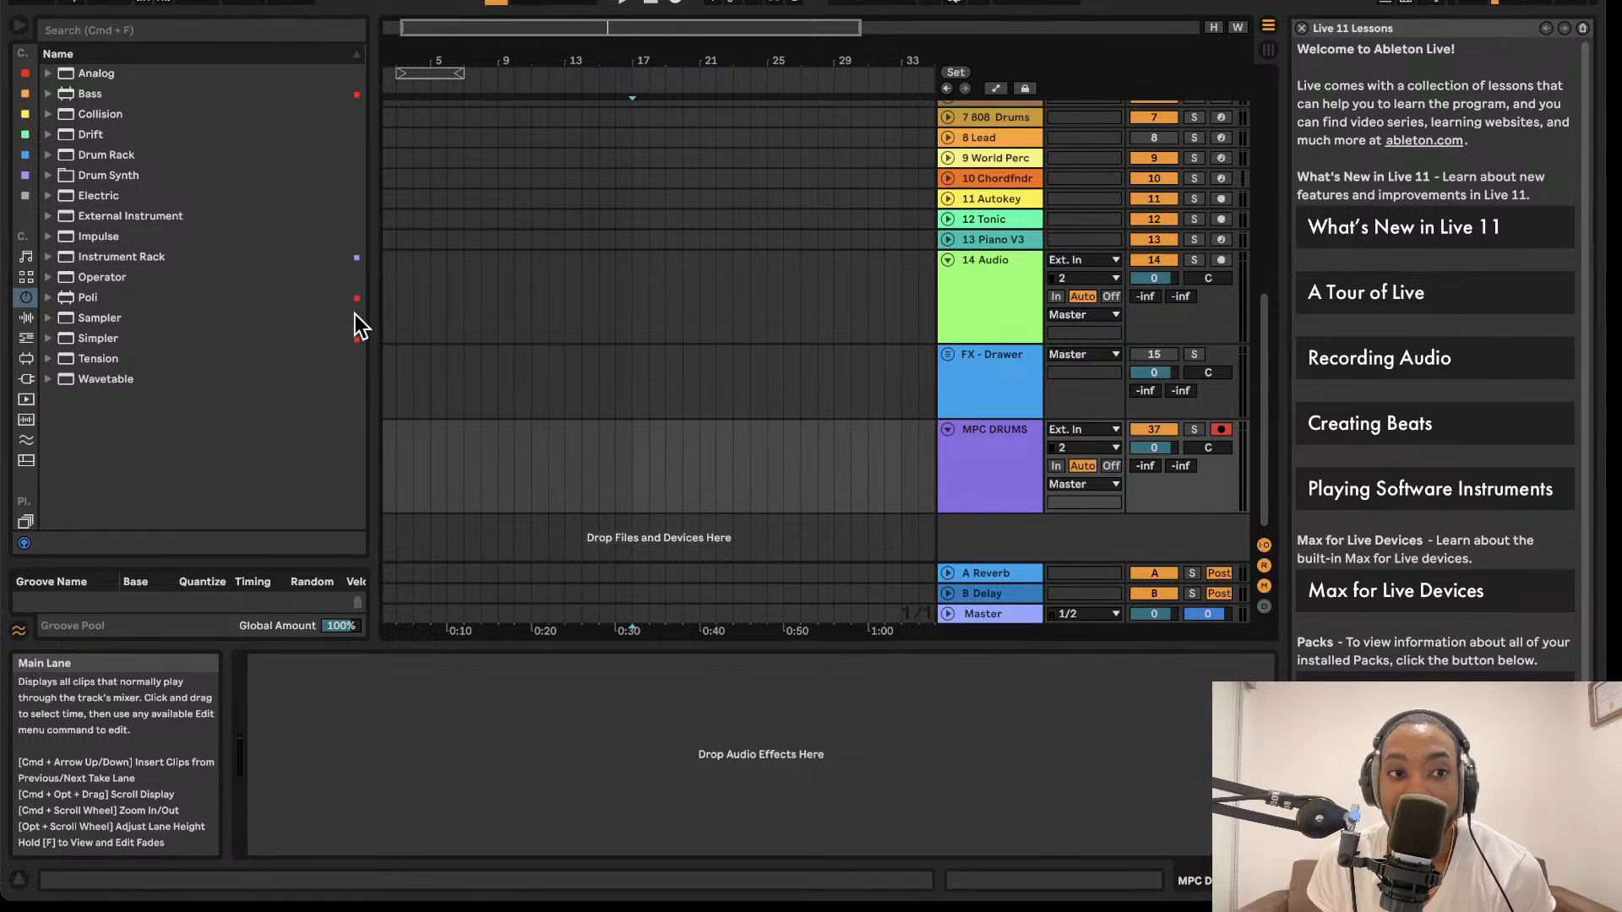
# - Search the plug-in browser for "reaktor" and load the VST3 Reaktor 6 instrument onto a new track
pyautogui.click(200, 28)
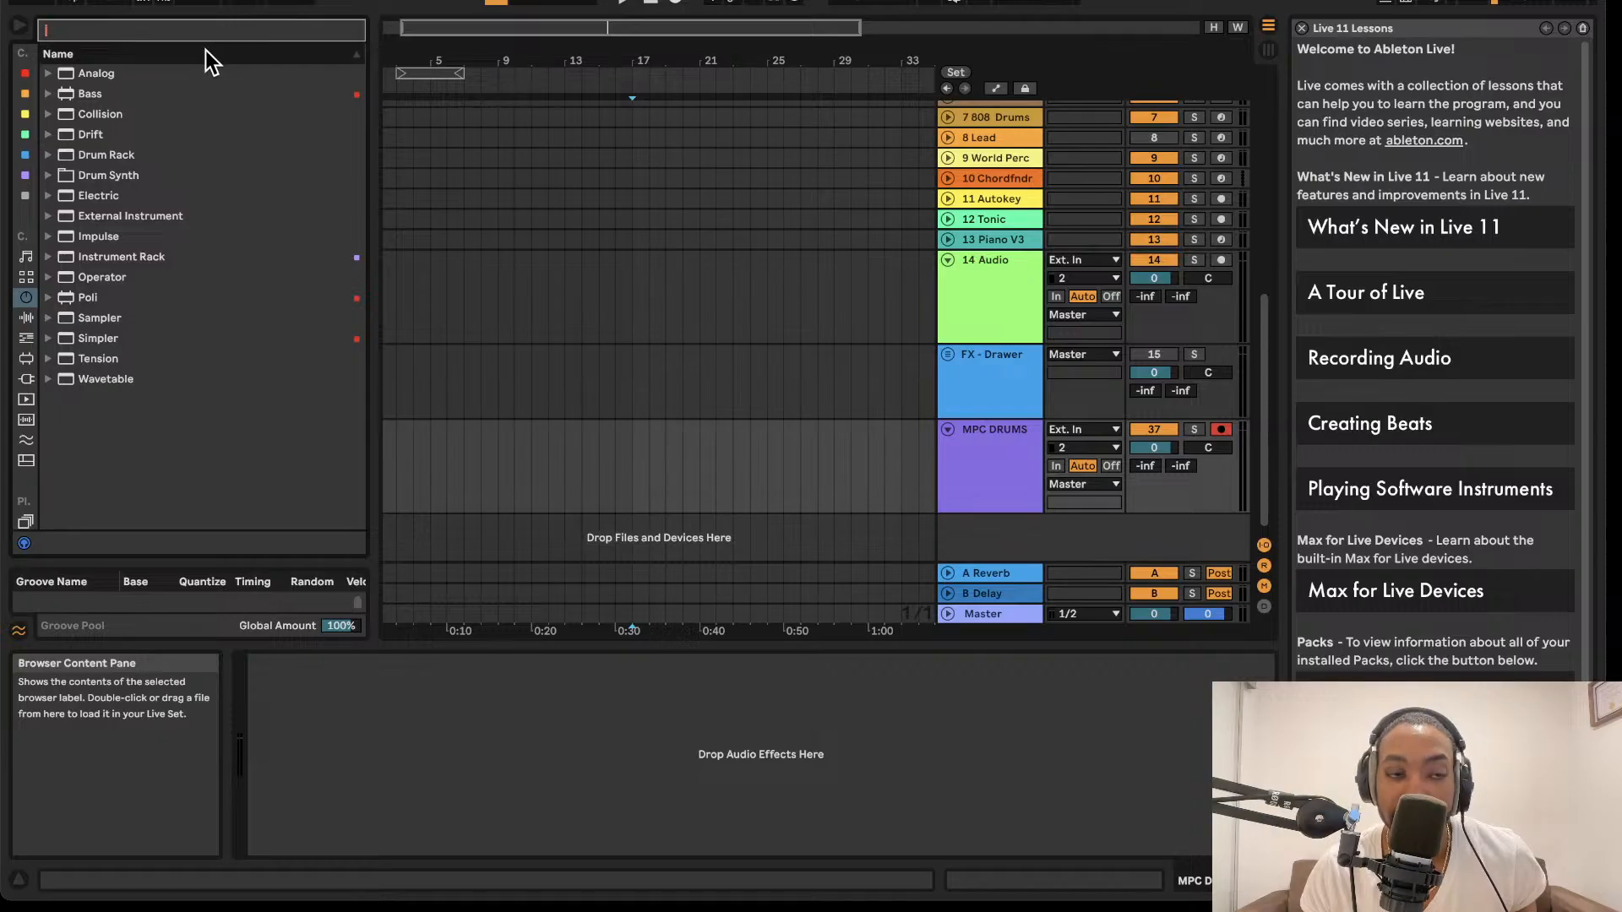
pyautogui.write('reak')
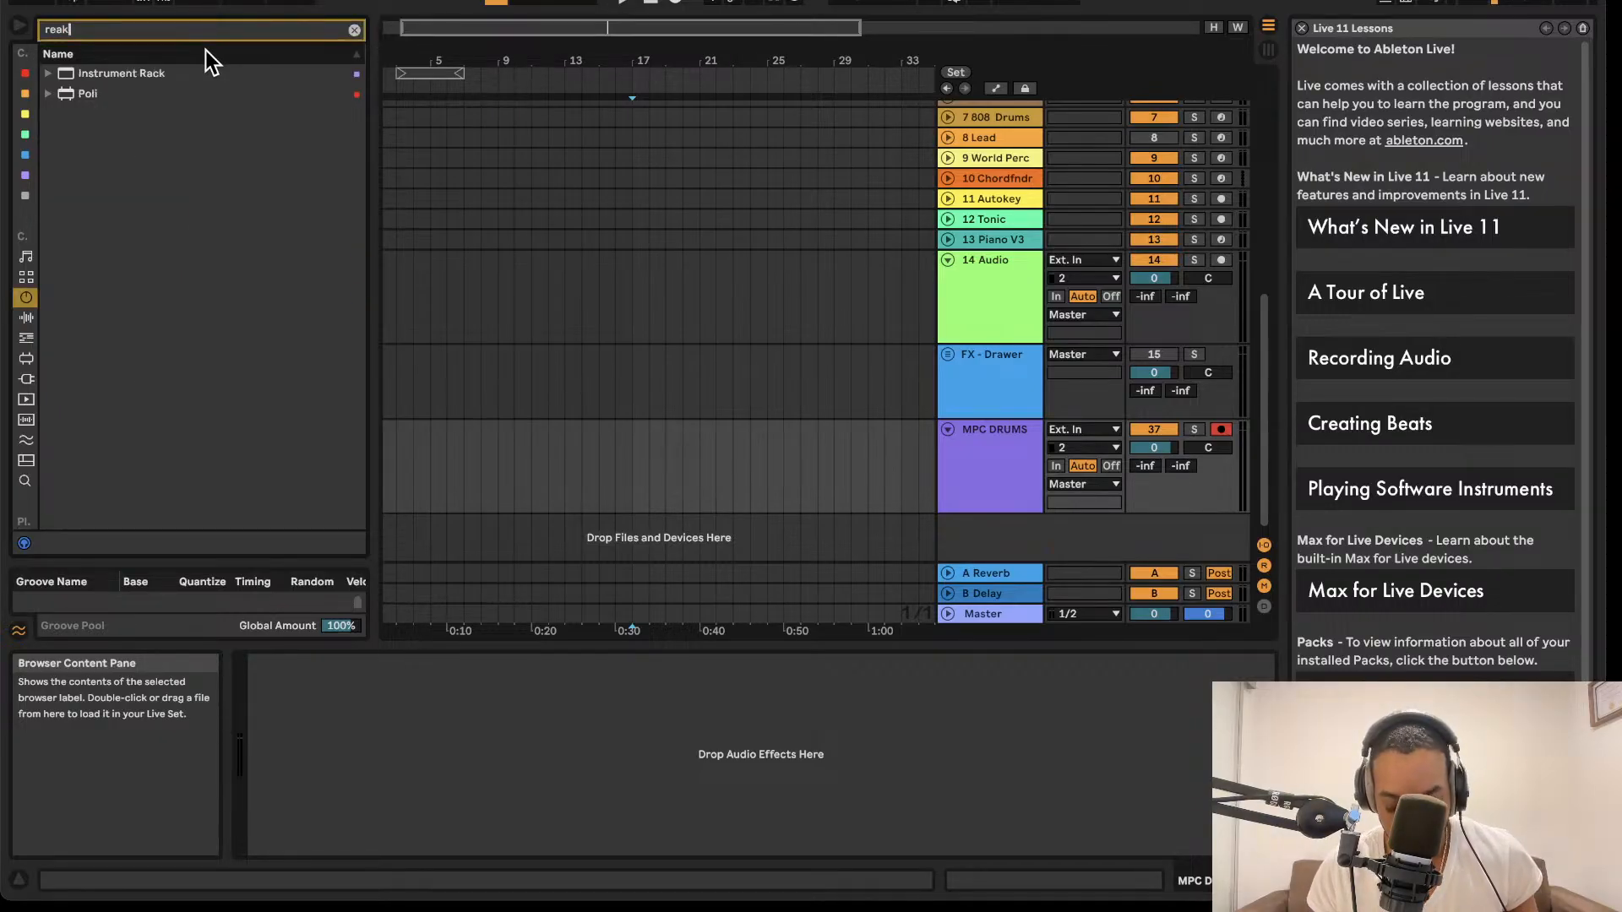
pyautogui.write('tor')
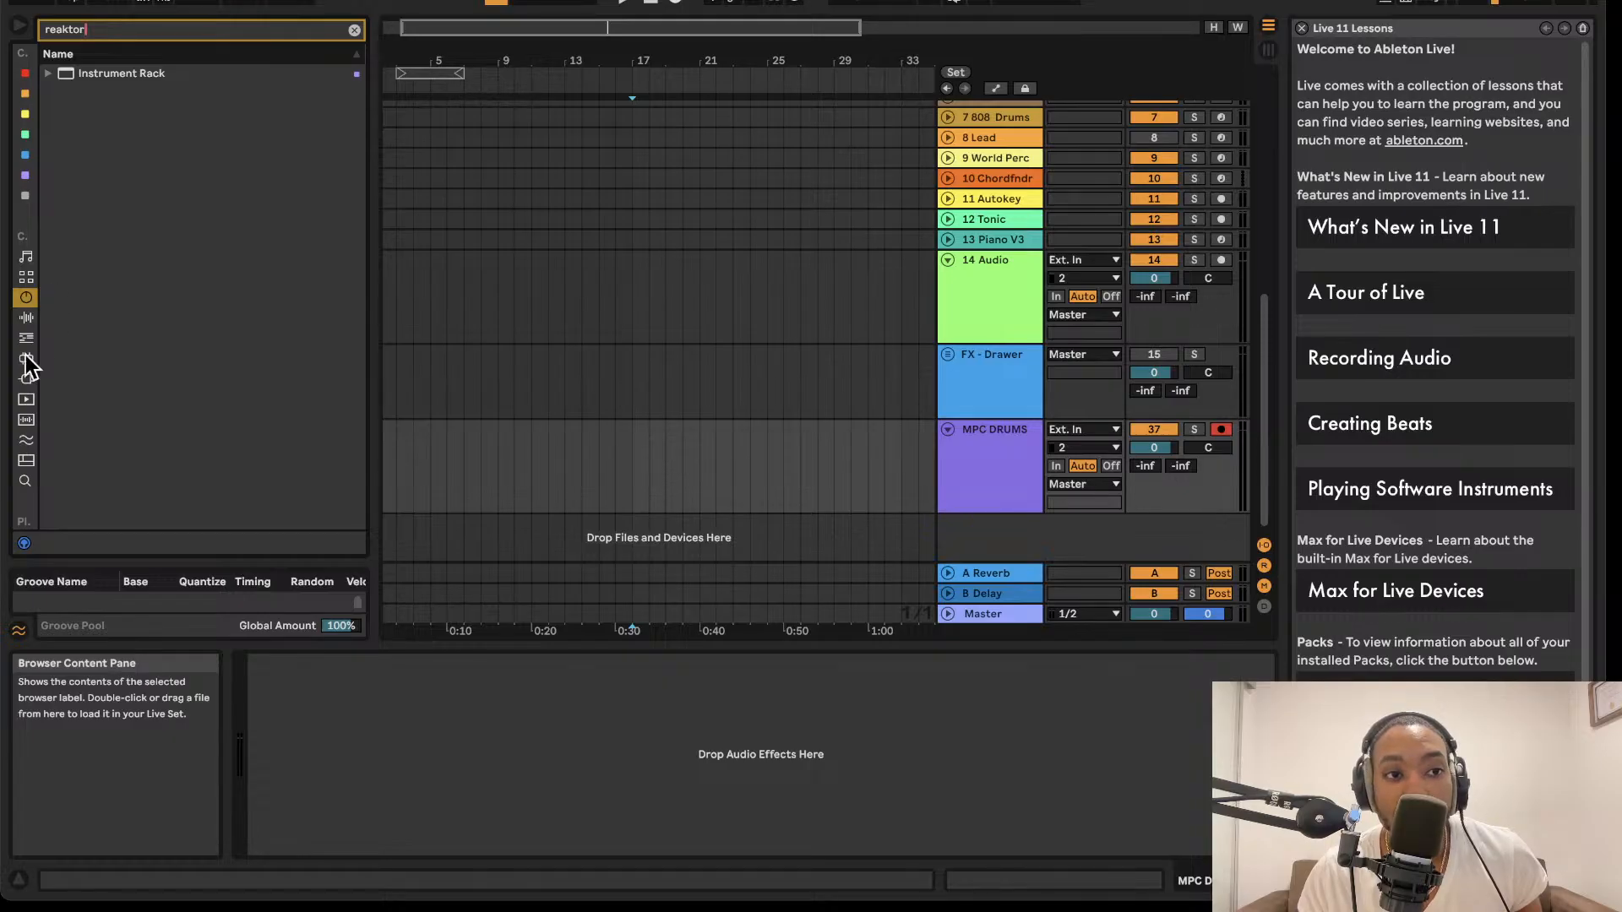
pyautogui.click(26, 379)
pyautogui.click(84, 94)
pyautogui.click(56, 94)
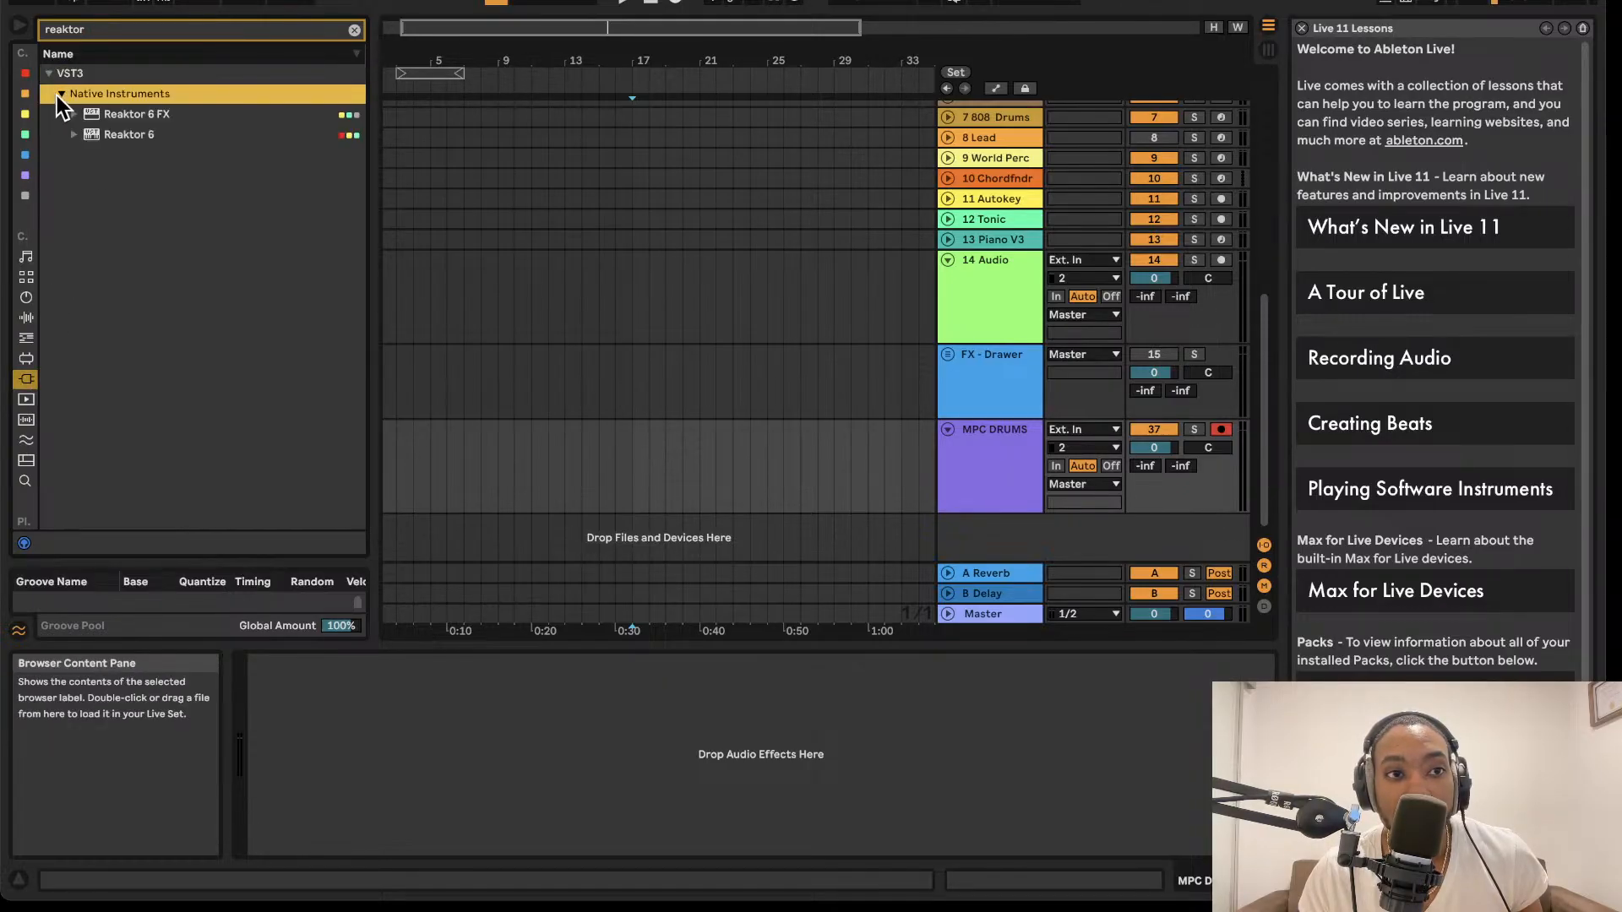
pyautogui.moveTo(109, 135); pyautogui.dragTo(1061, 515)
pyautogui.click(948, 524)
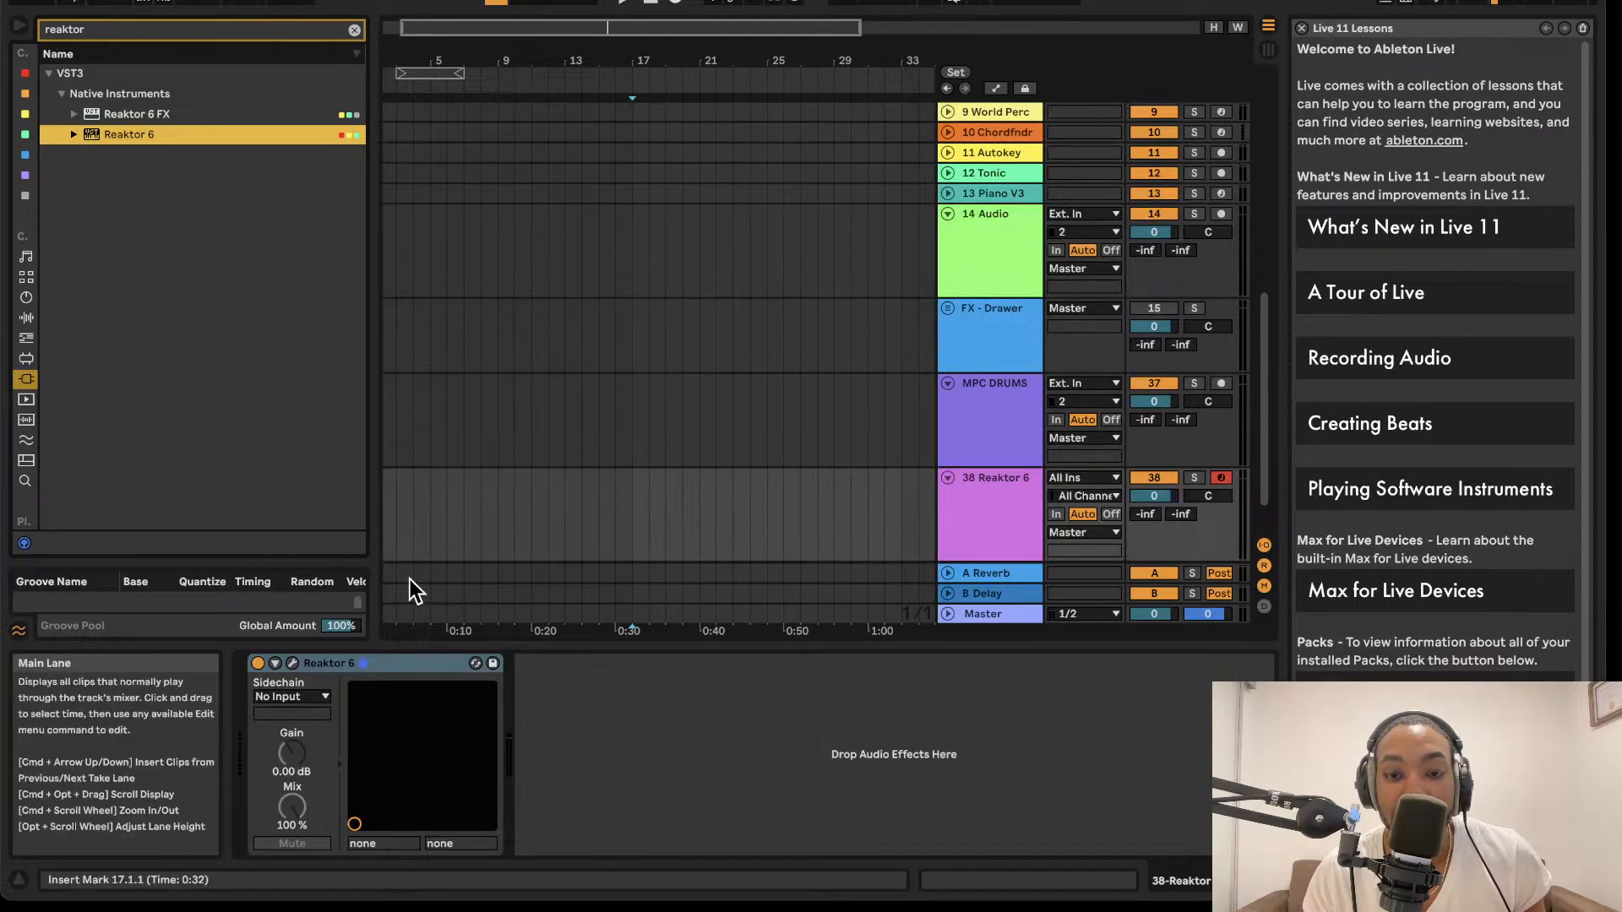
# - Open the Reaktor 6 window, start a new Build project, switch to edit mode and enlarge the window
pyautogui.click(294, 663)
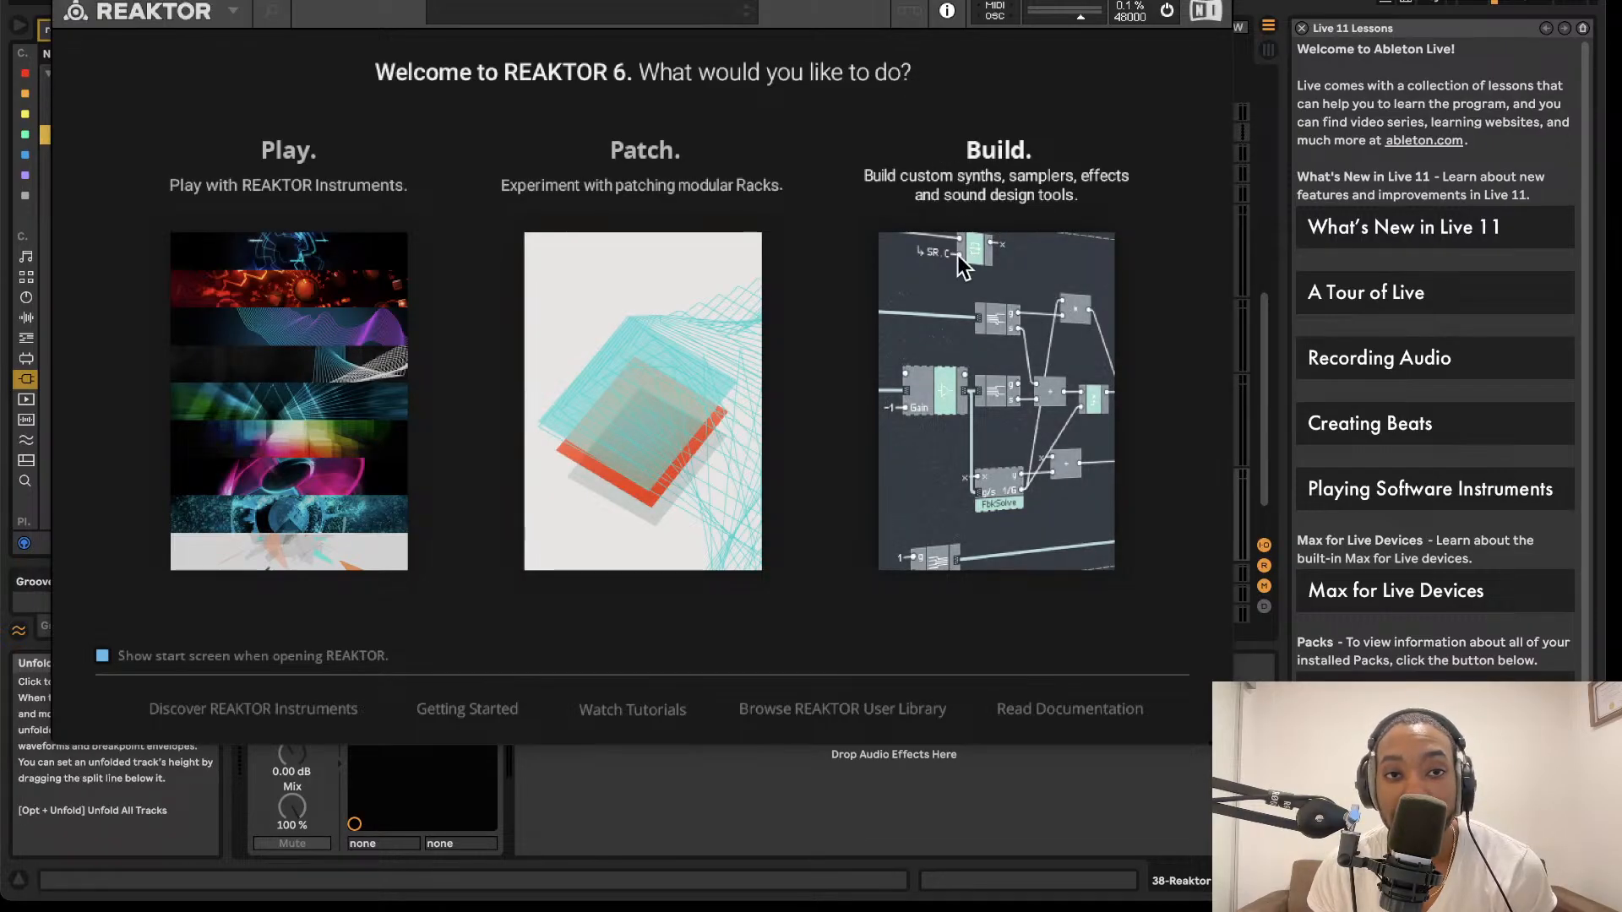
pyautogui.click(988, 302)
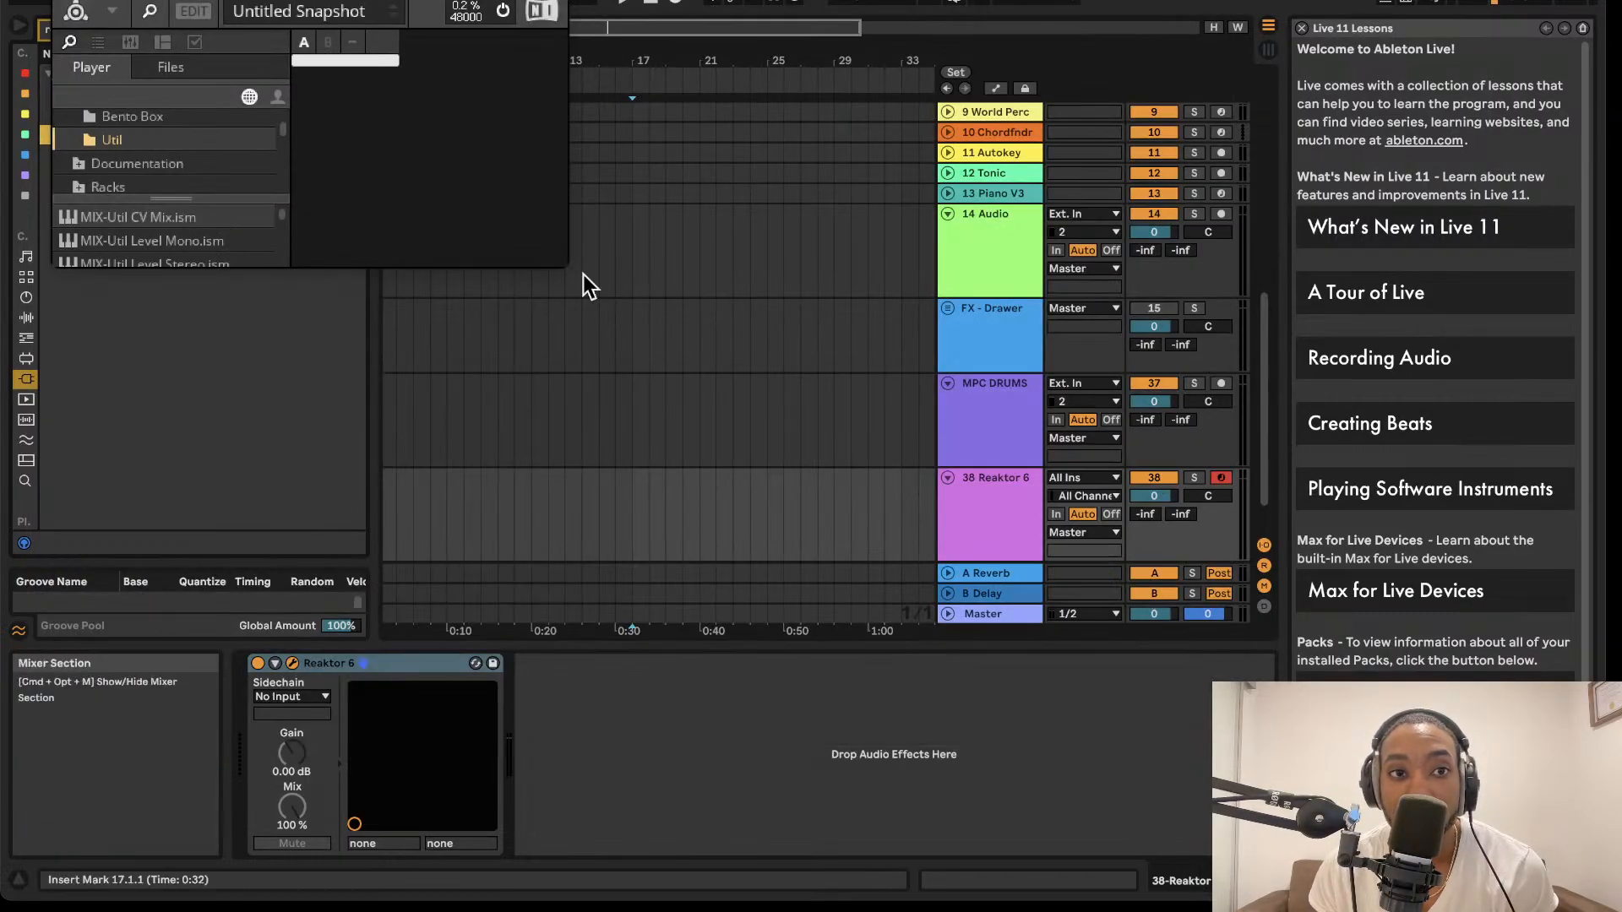
pyautogui.click(194, 11)
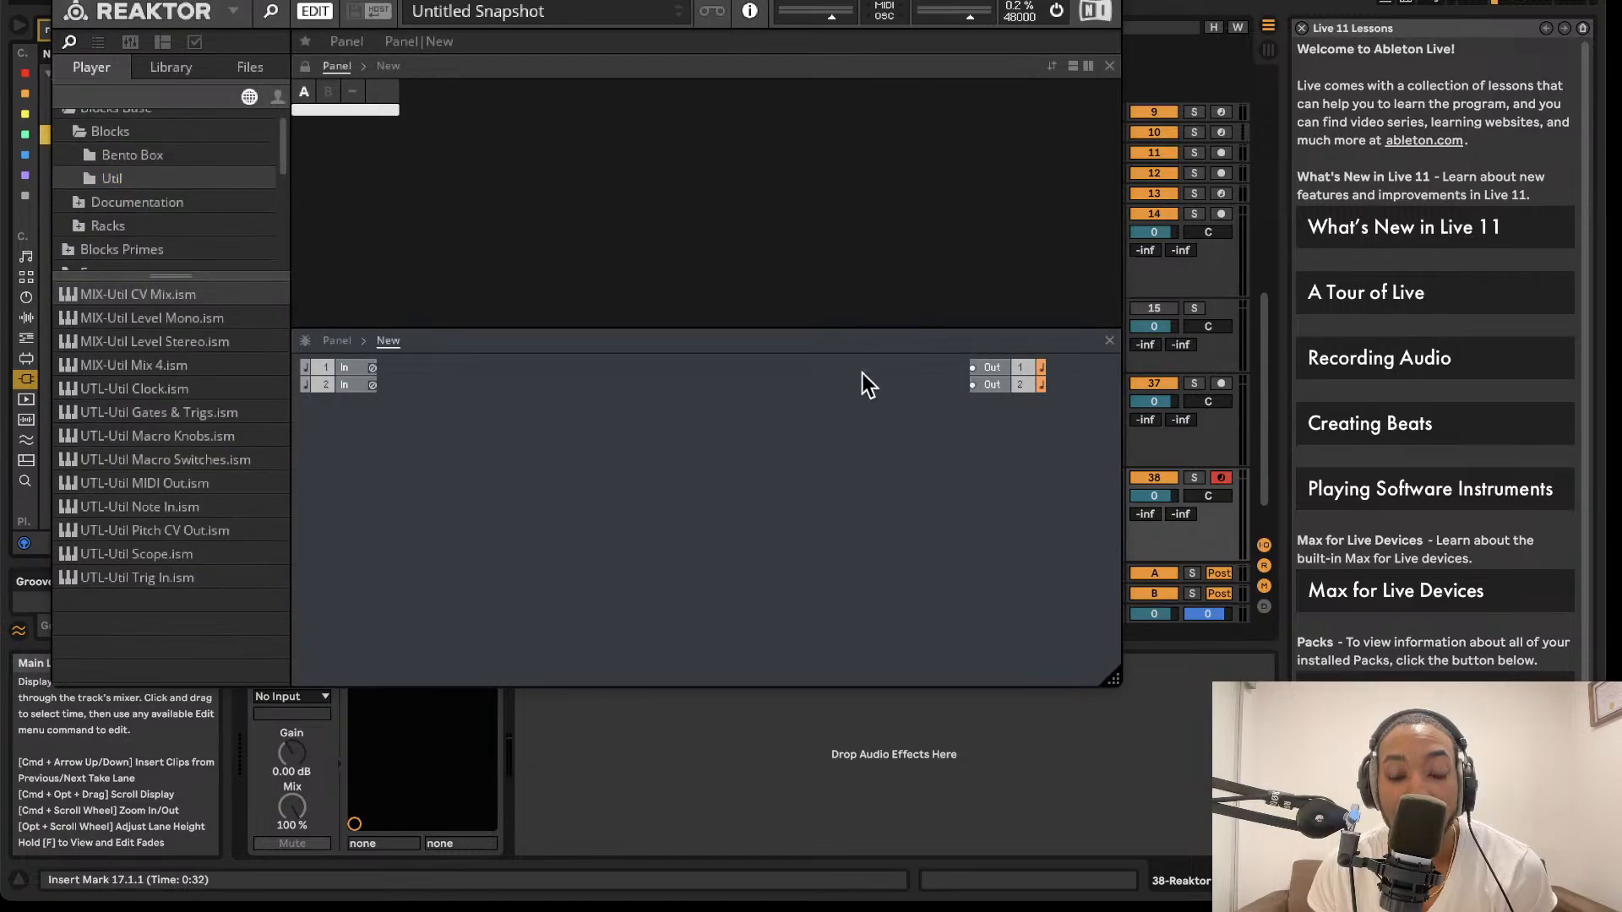
pyautogui.moveTo(1104, 681); pyautogui.dragTo(1524, 811)
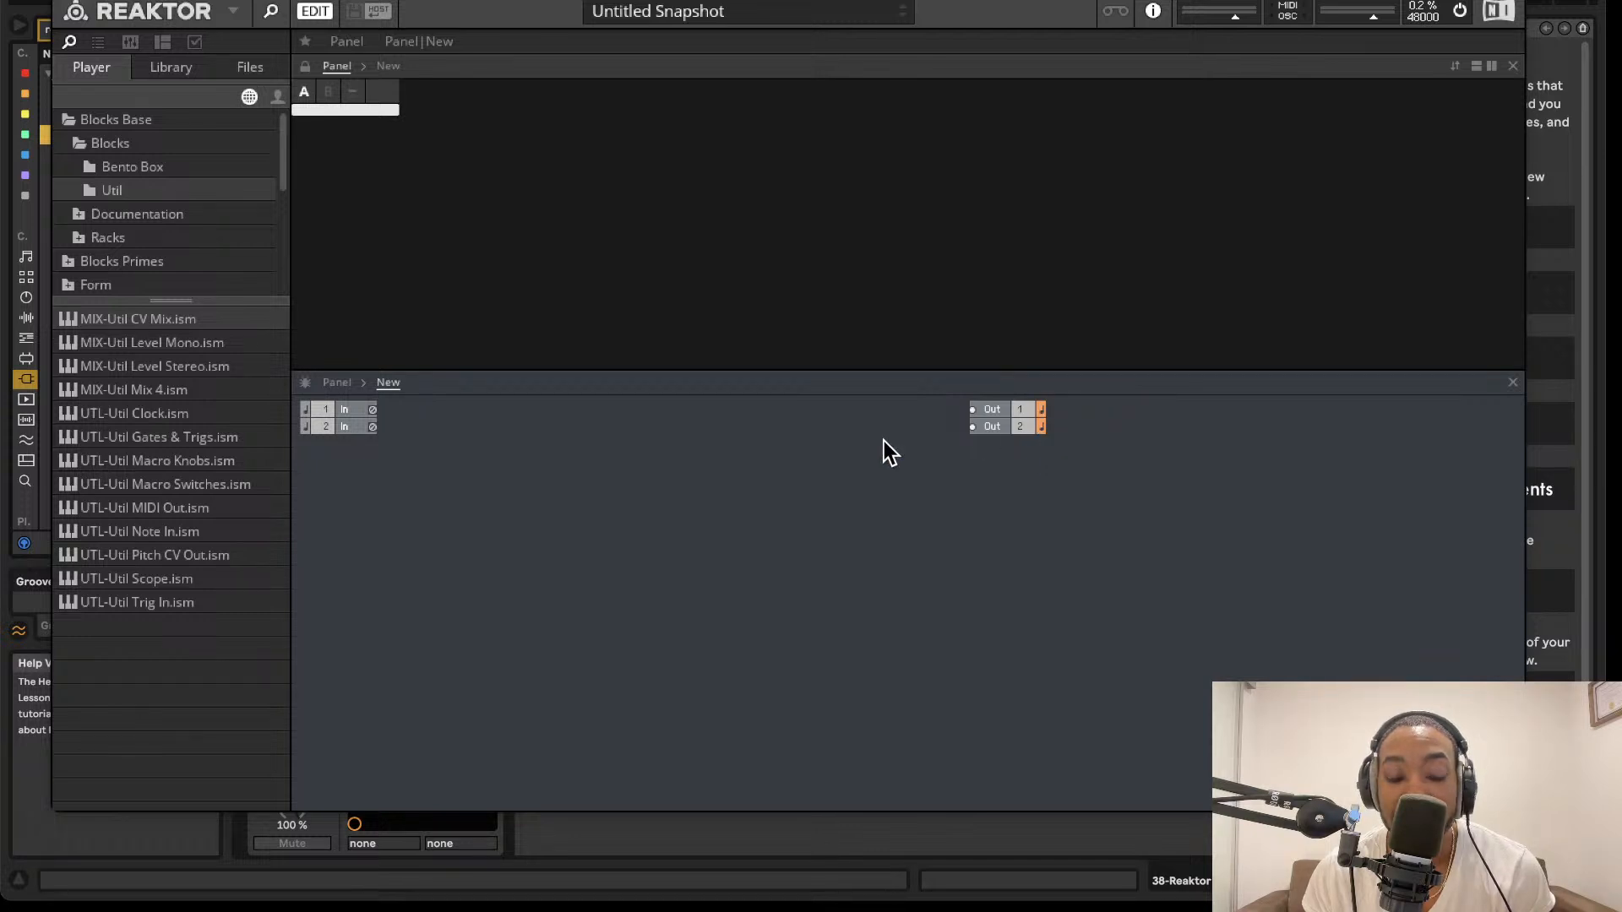
pyautogui.click(992, 409)
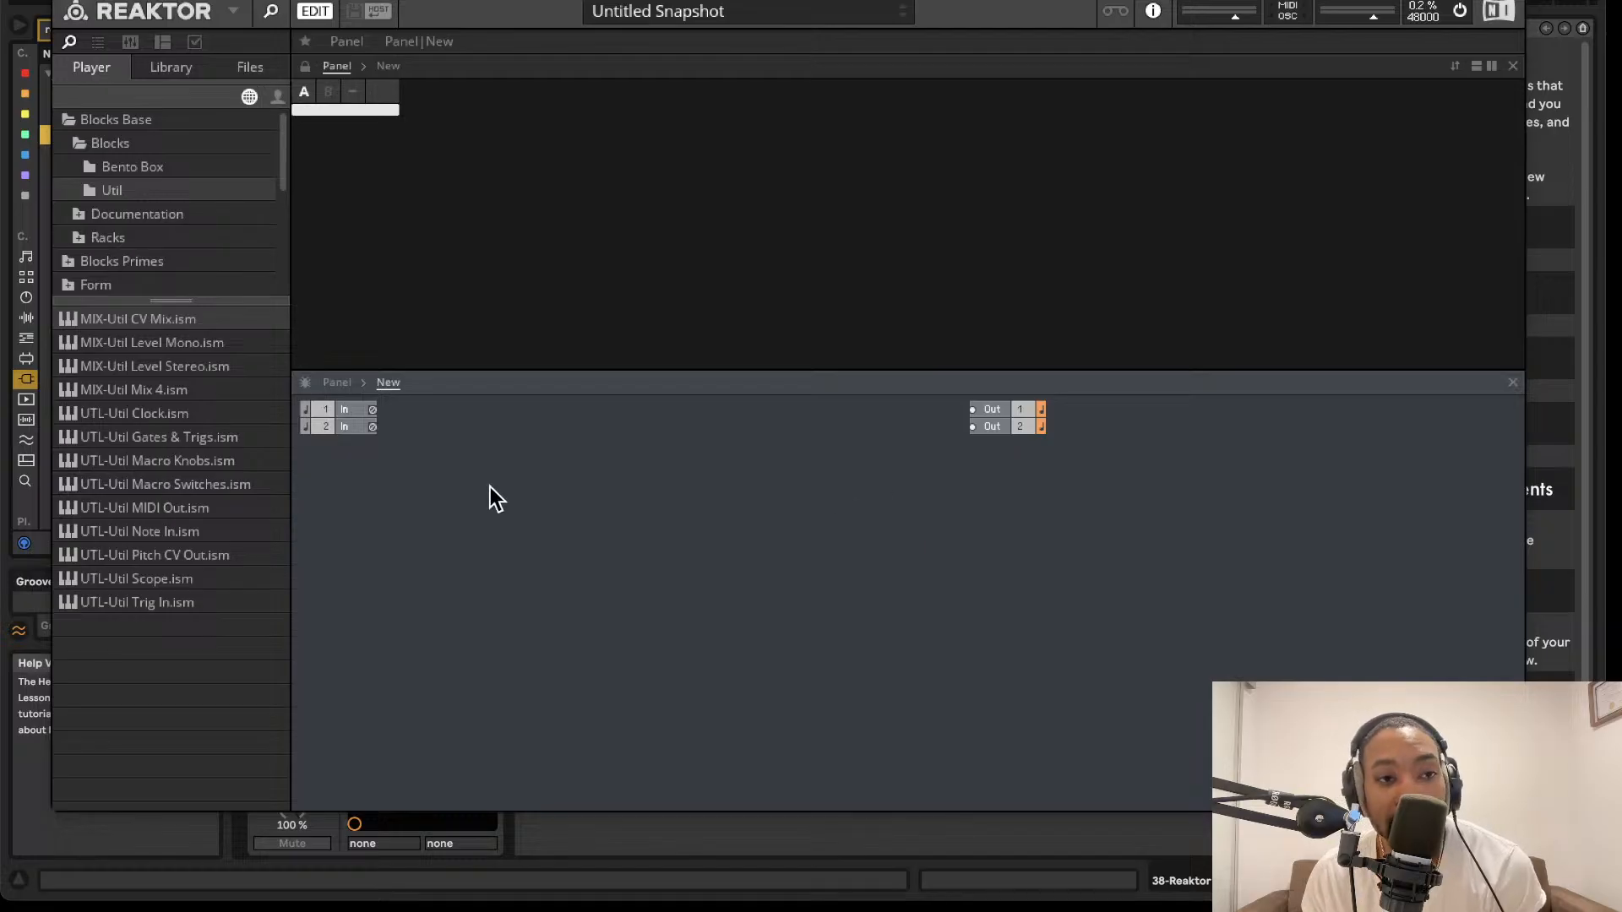
# - Add a Util Note In block to the structure beside the audio inputs
pyautogui.click(160, 168)
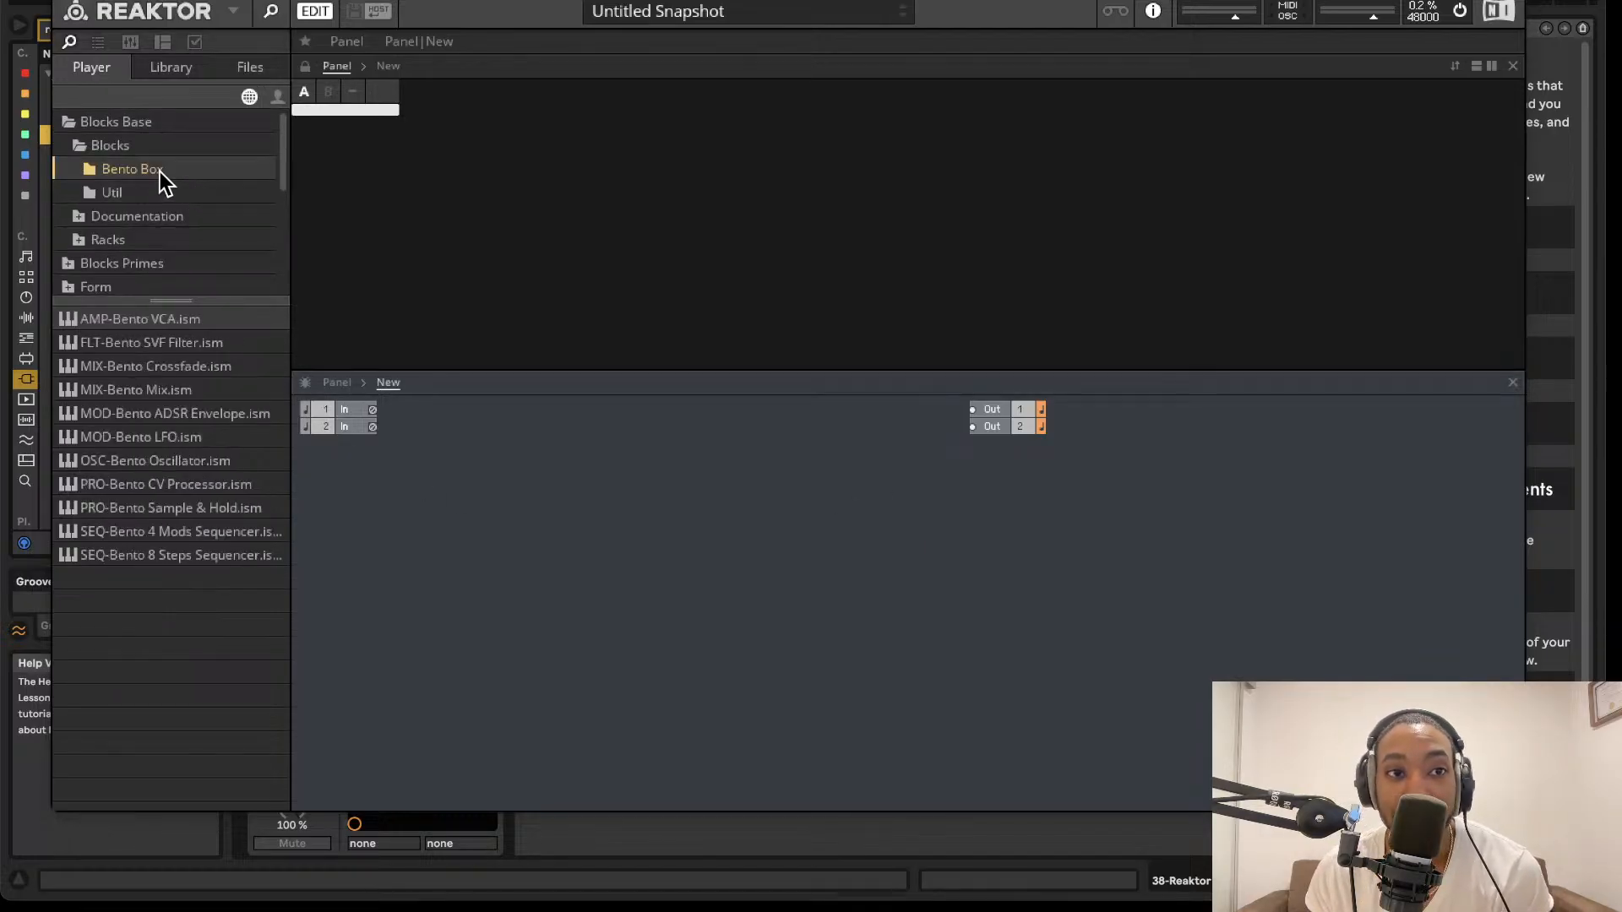
pyautogui.click(129, 196)
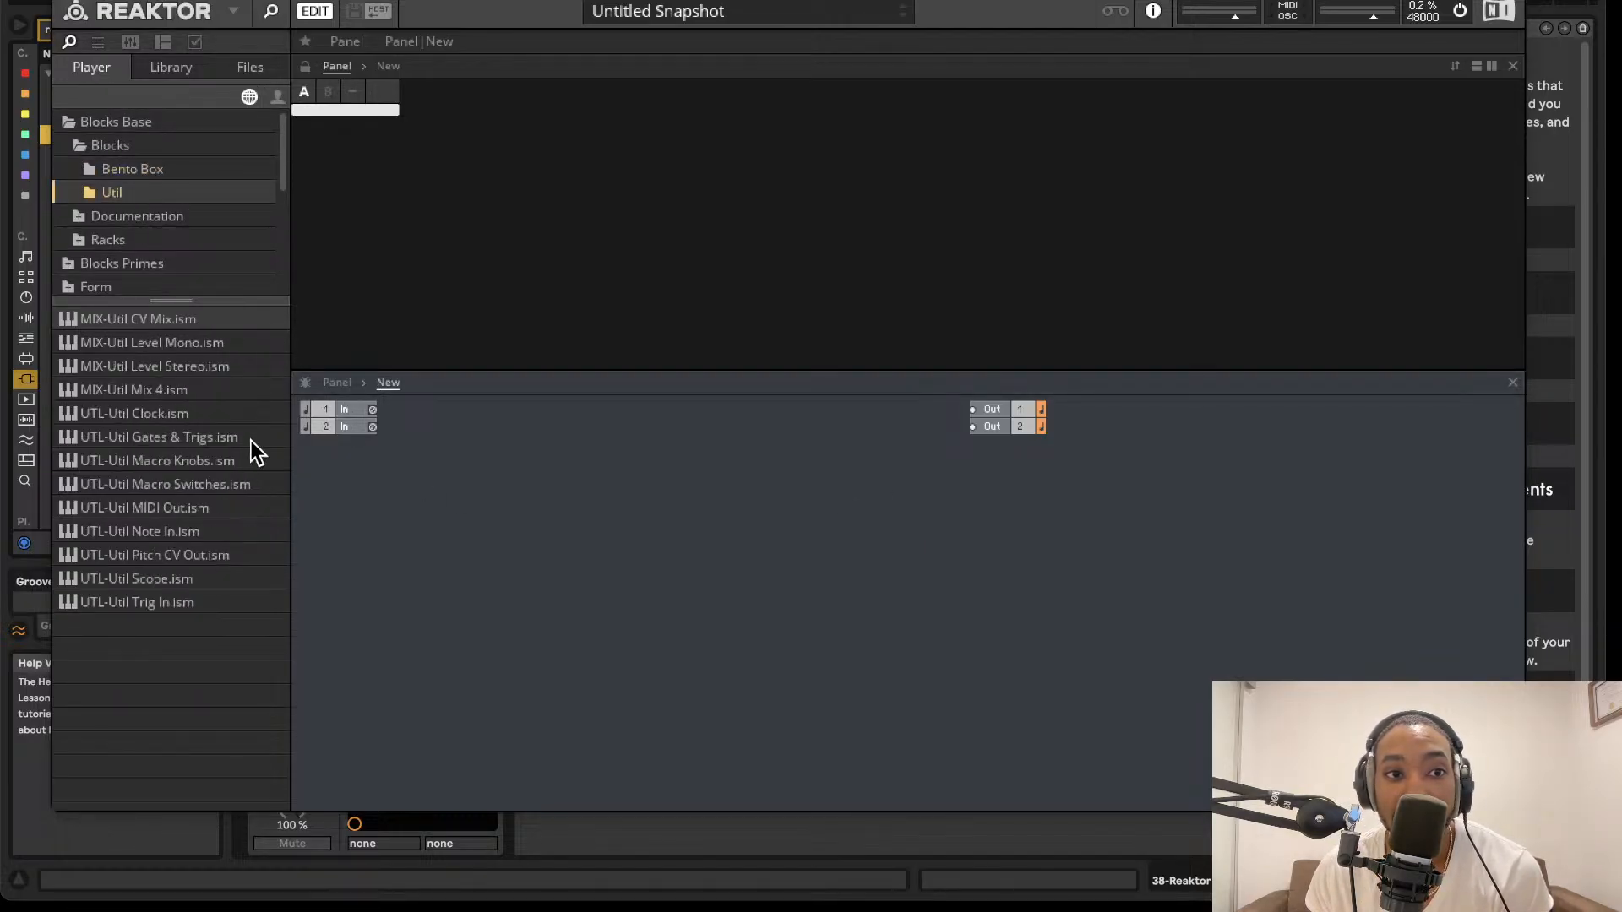
pyautogui.moveTo(177, 534); pyautogui.dragTo(462, 439)
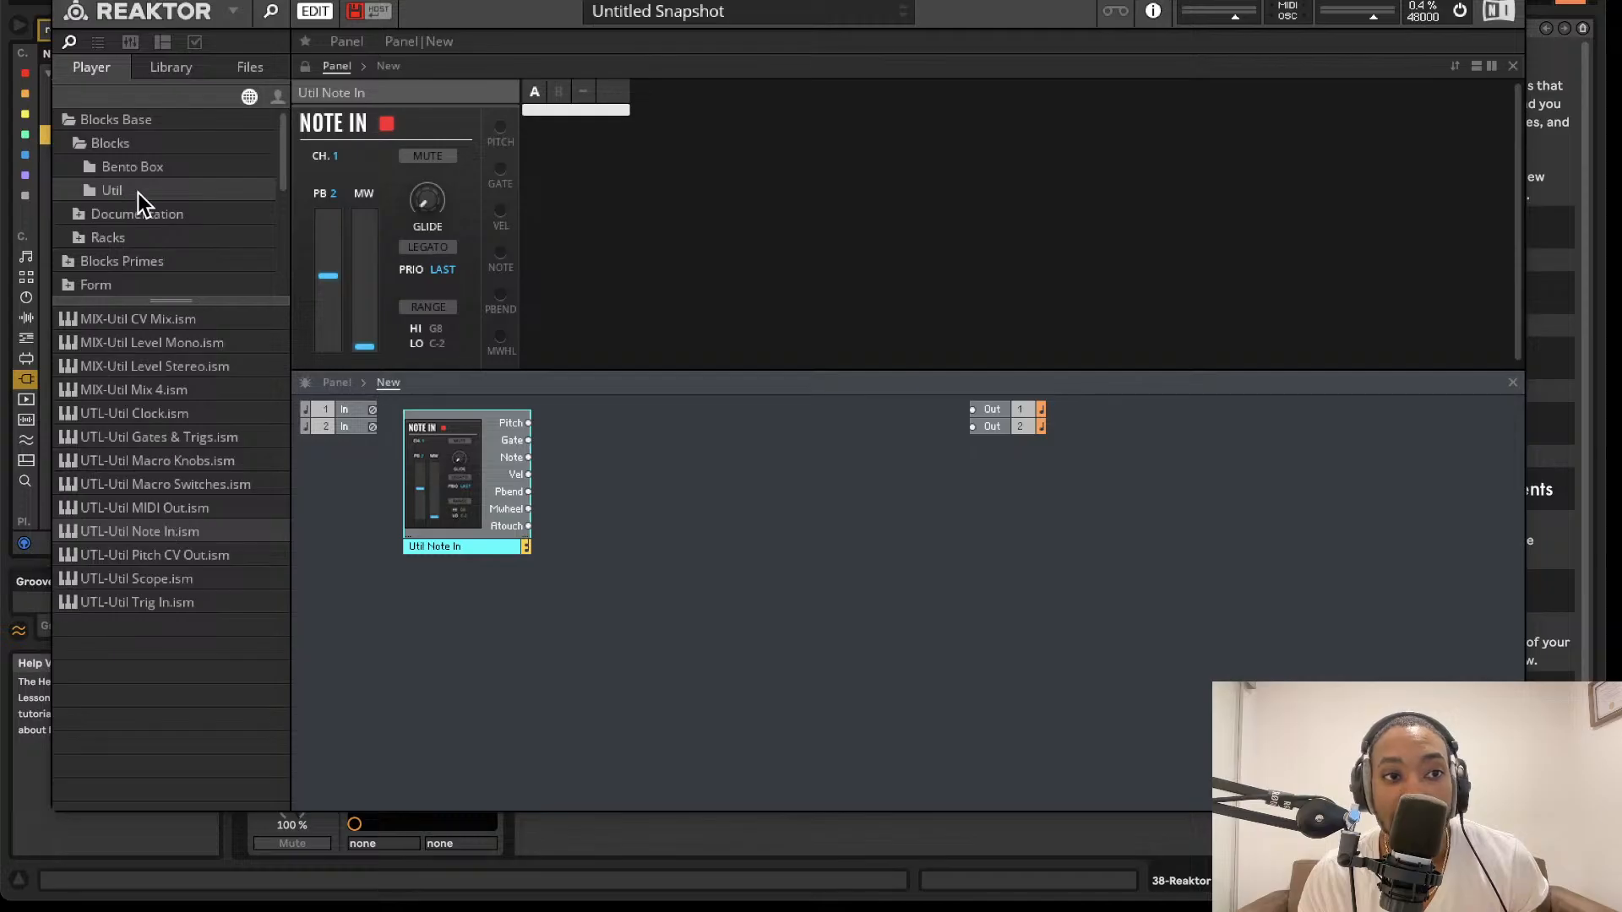
# - Add a Bento Oscillator block beside Note In and duplicate it, placing one oscillator below the other
pyautogui.click(136, 166)
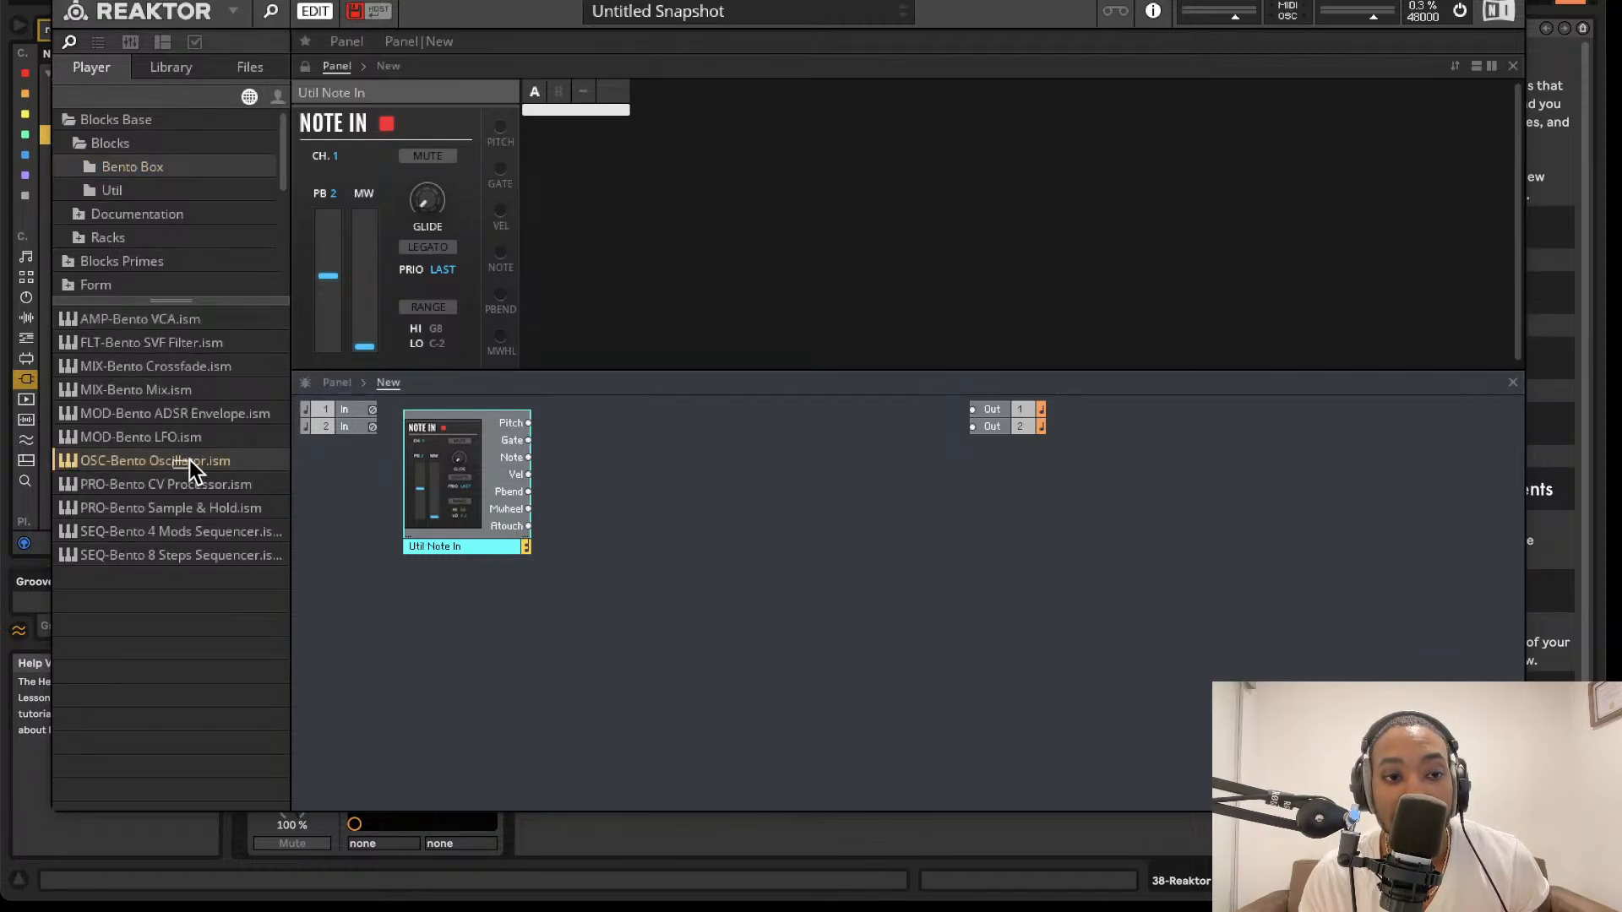
pyautogui.moveTo(170, 461); pyautogui.dragTo(676, 524)
pyautogui.rightClick(695, 500)
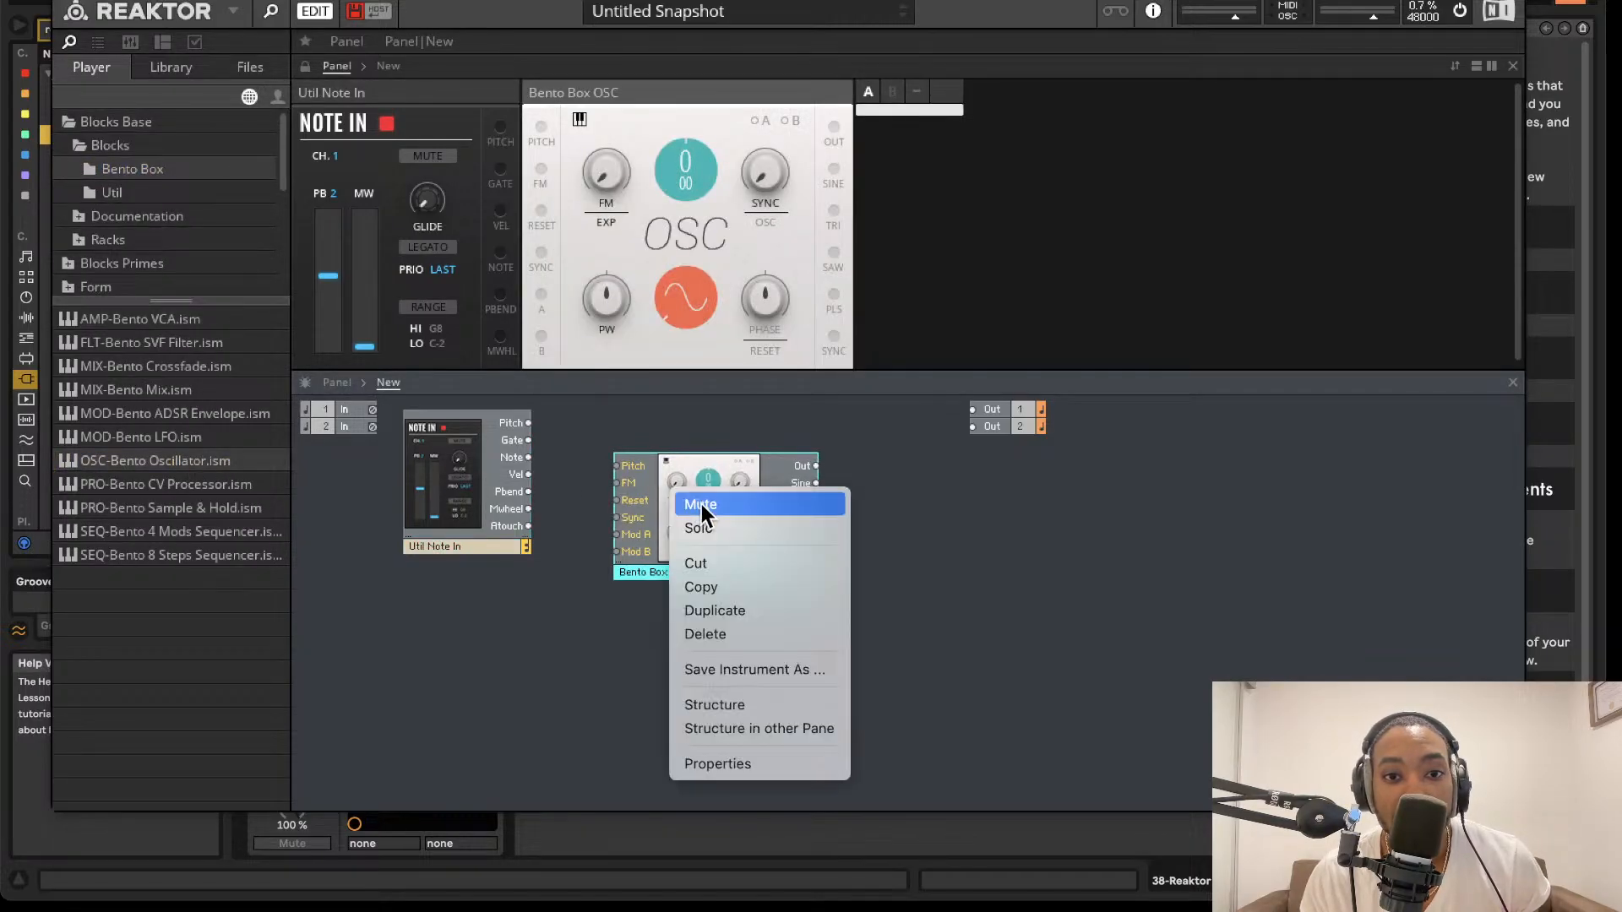
pyautogui.click(724, 608)
pyautogui.moveTo(704, 577); pyautogui.dragTo(690, 621)
# - Rename the upper oscillator Bento Box OSC 1 and the lower one Bento Box OSC 2
pyautogui.doubleClick(692, 571)
pyautogui.write('1')
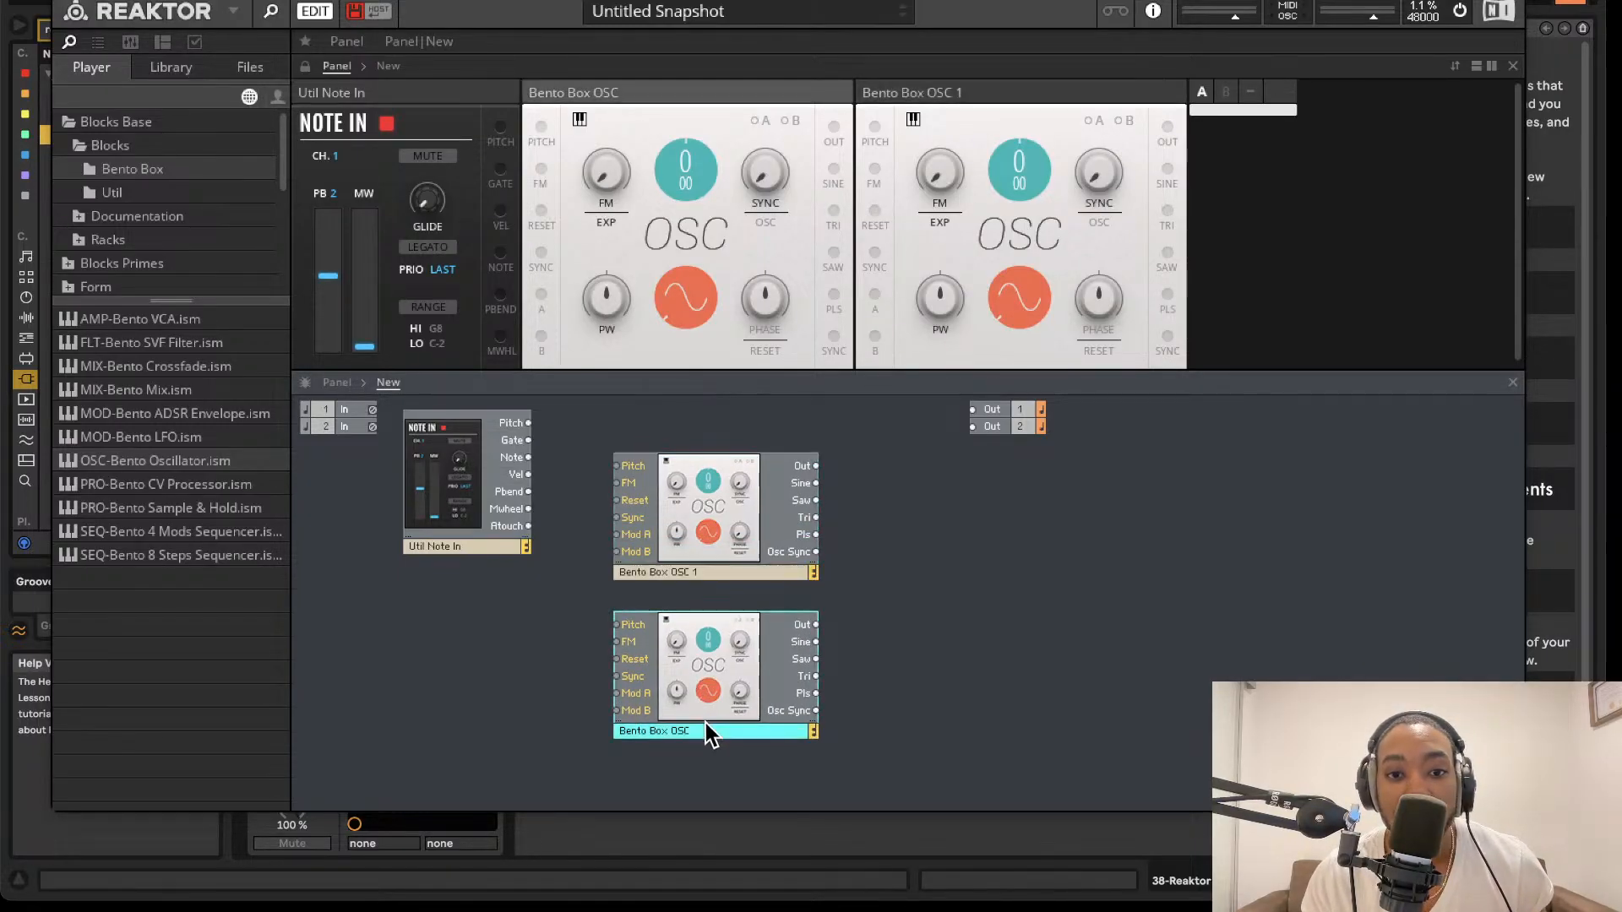
pyautogui.doubleClick(706, 723)
pyautogui.click(390, 383)
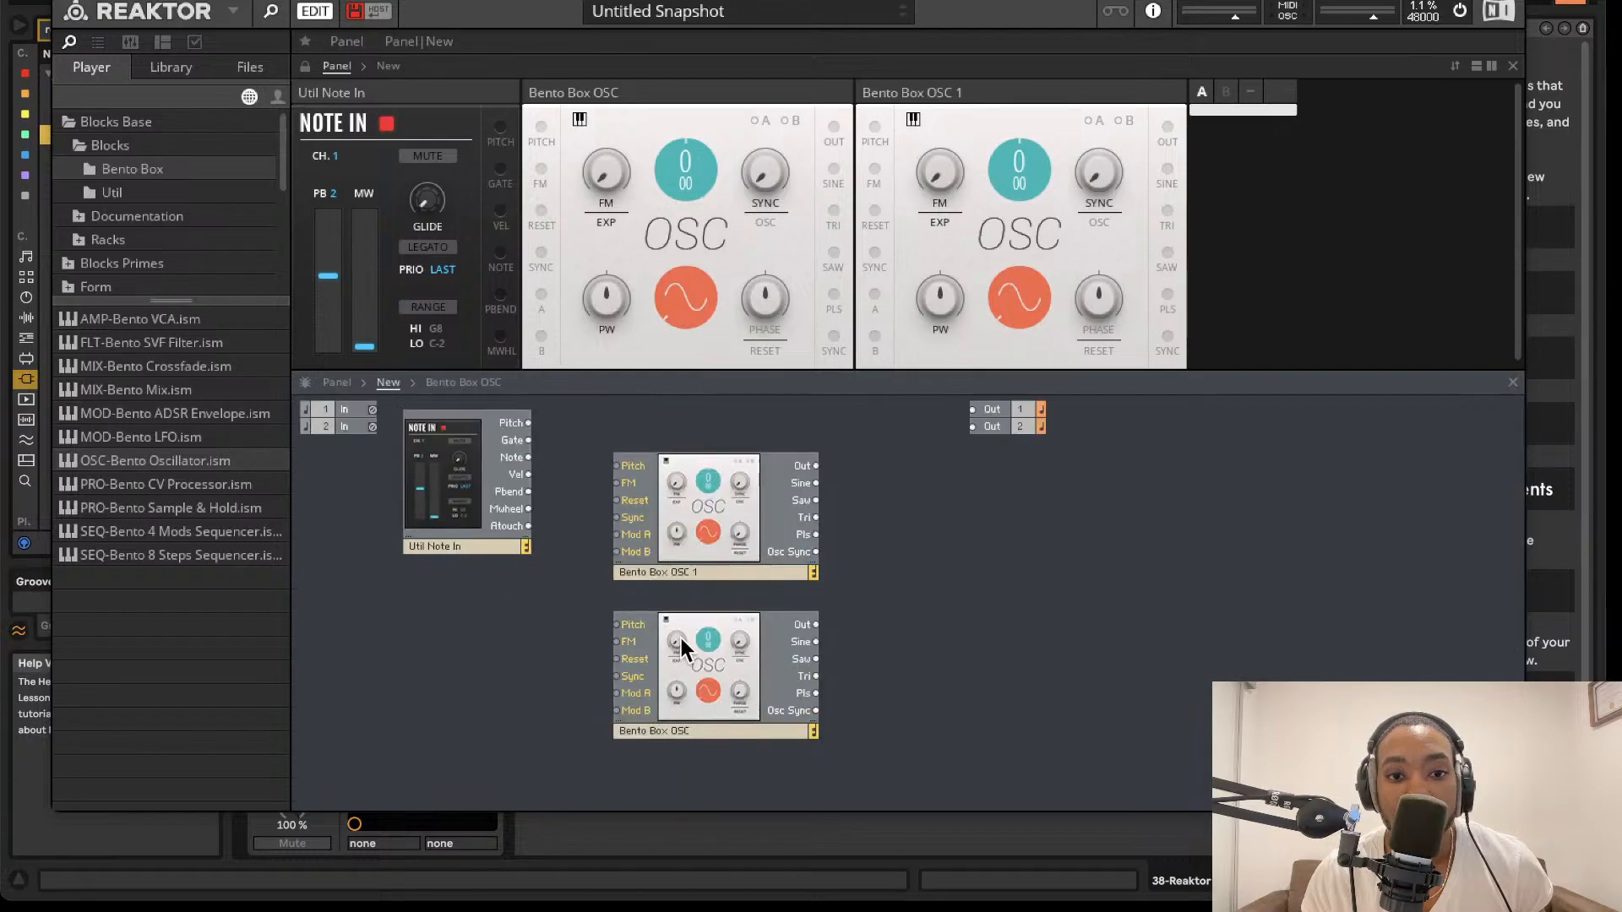
pyautogui.doubleClick(693, 727)
pyautogui.write('2')
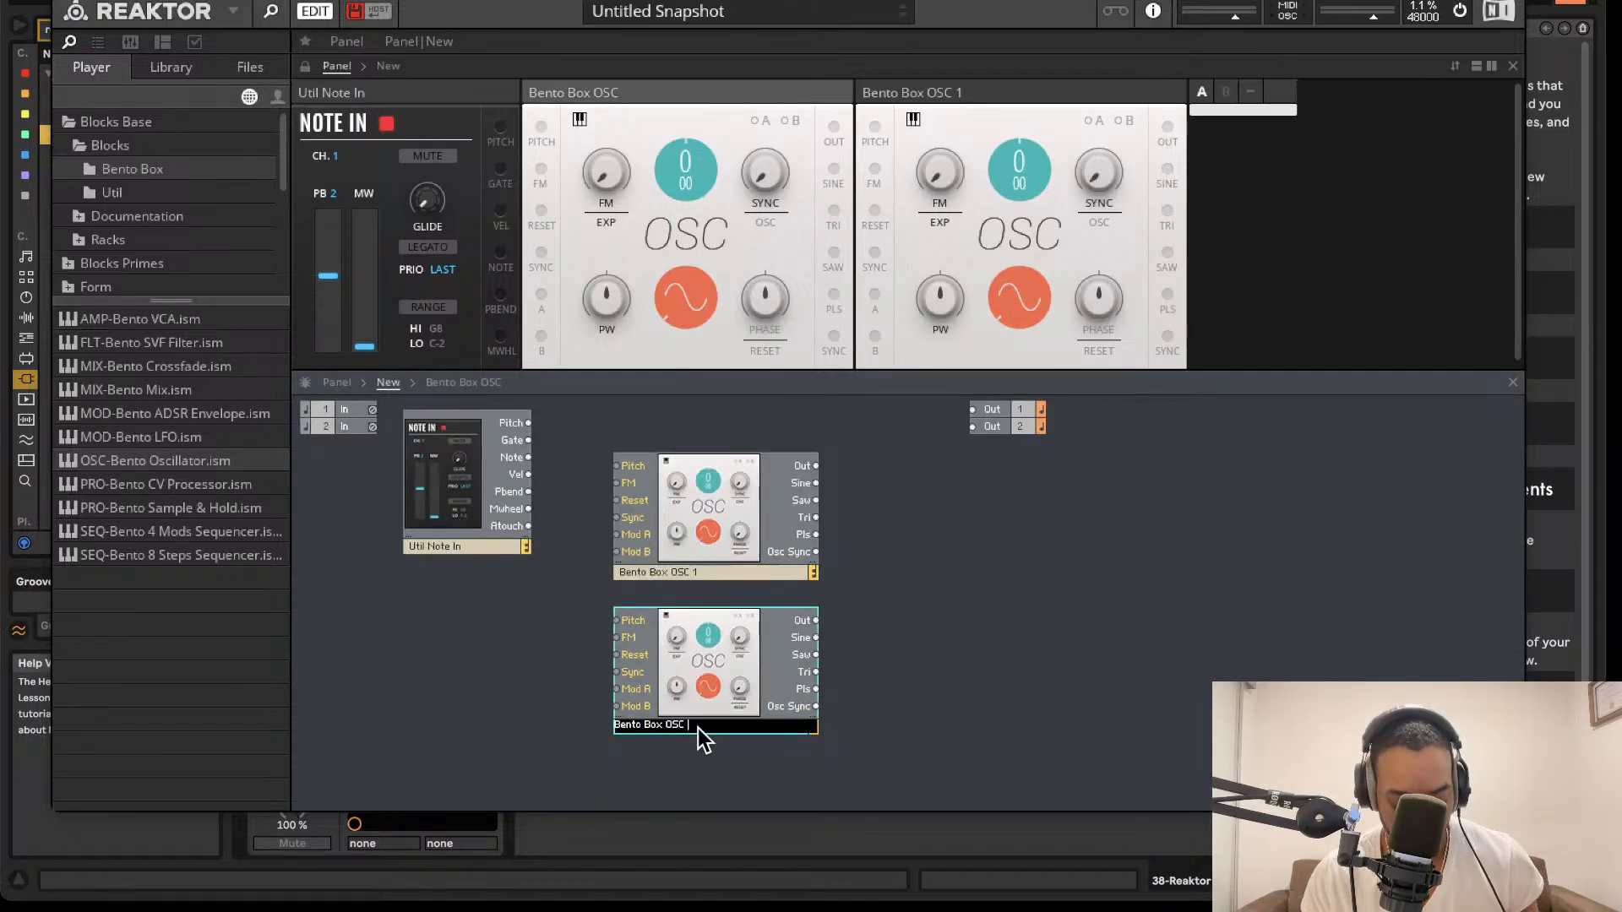
pyautogui.click(887, 673)
# - Add Bento Mix, Bento SVF Filter and Bento VCA blocks in a row after the oscillators
pyautogui.moveTo(728, 509)
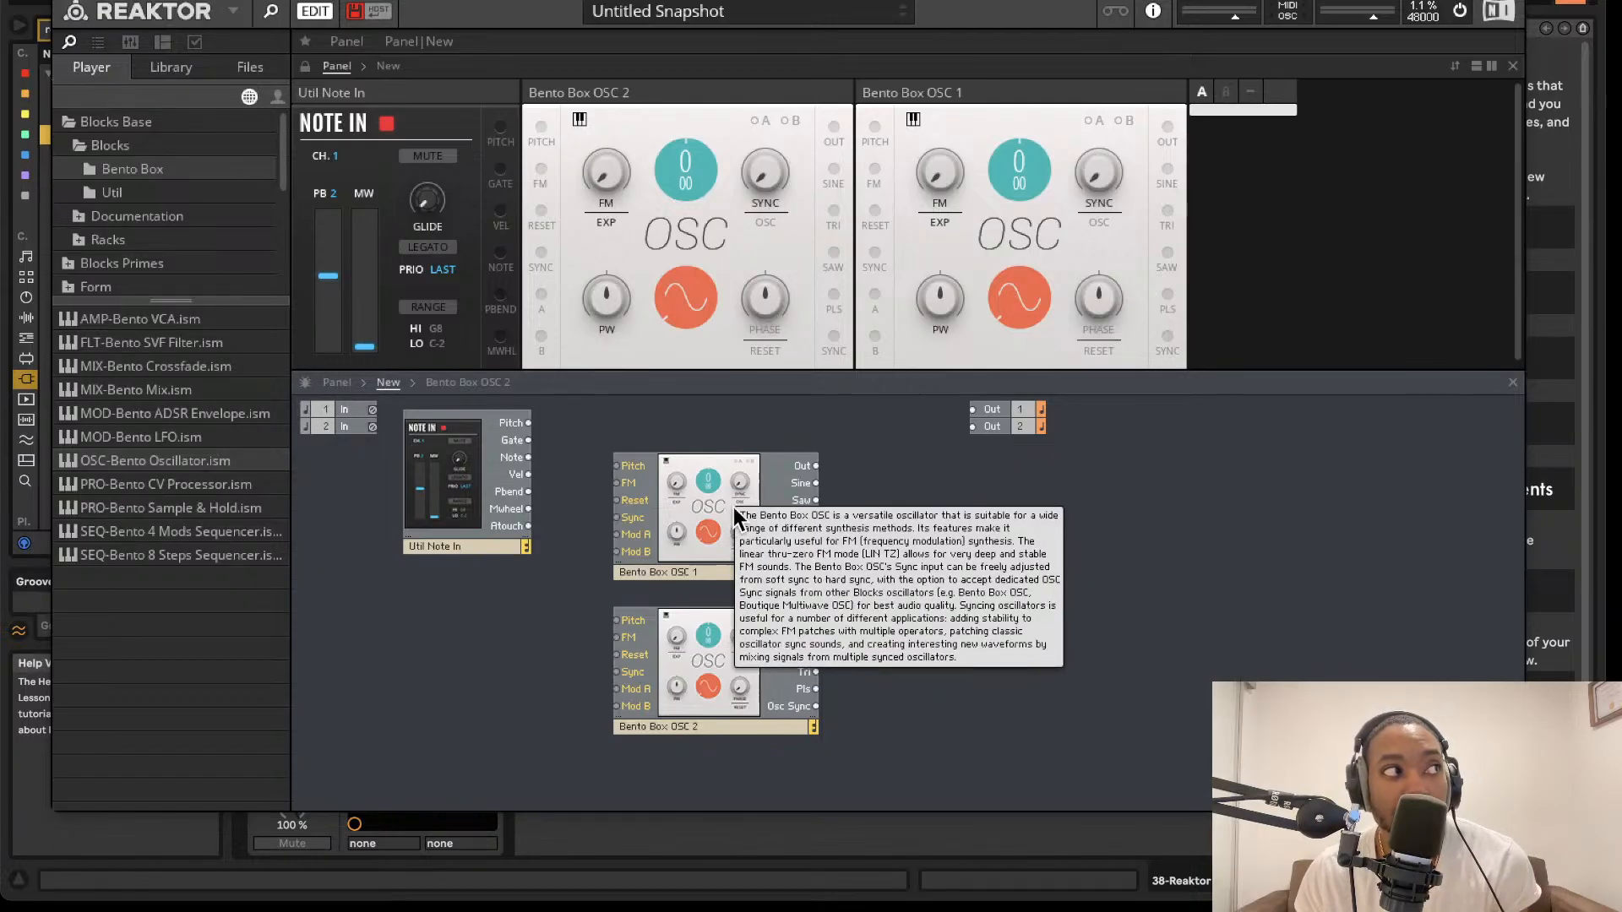
pyautogui.moveTo(155, 382); pyautogui.dragTo(929, 515)
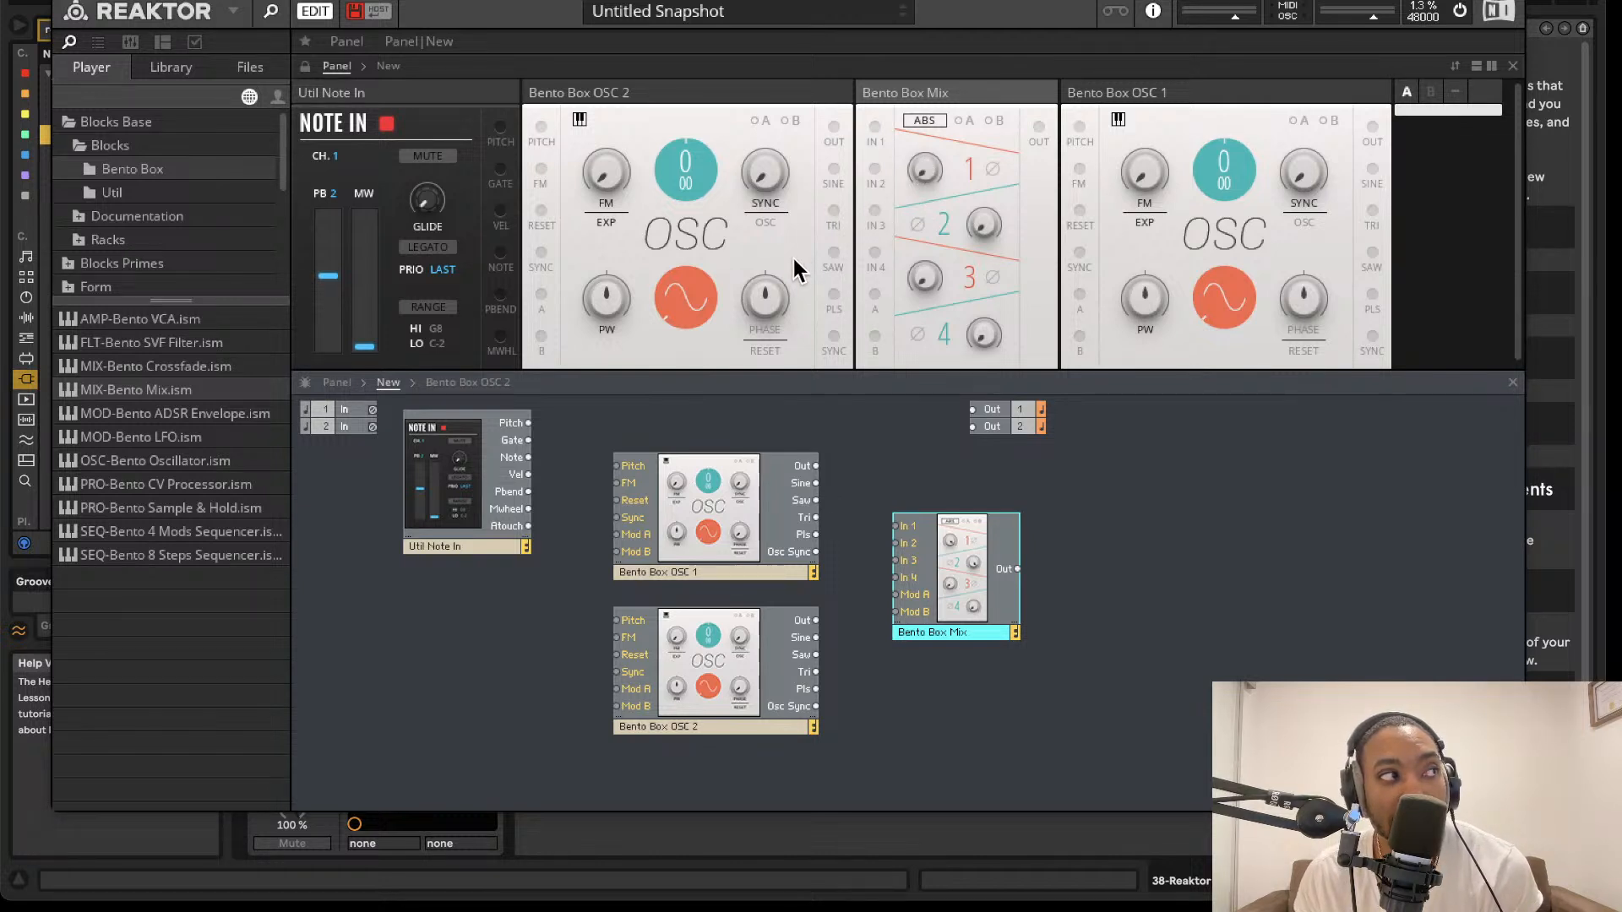
pyautogui.moveTo(195, 344); pyautogui.dragTo(1085, 517)
pyautogui.moveTo(231, 347); pyautogui.dragTo(1291, 579)
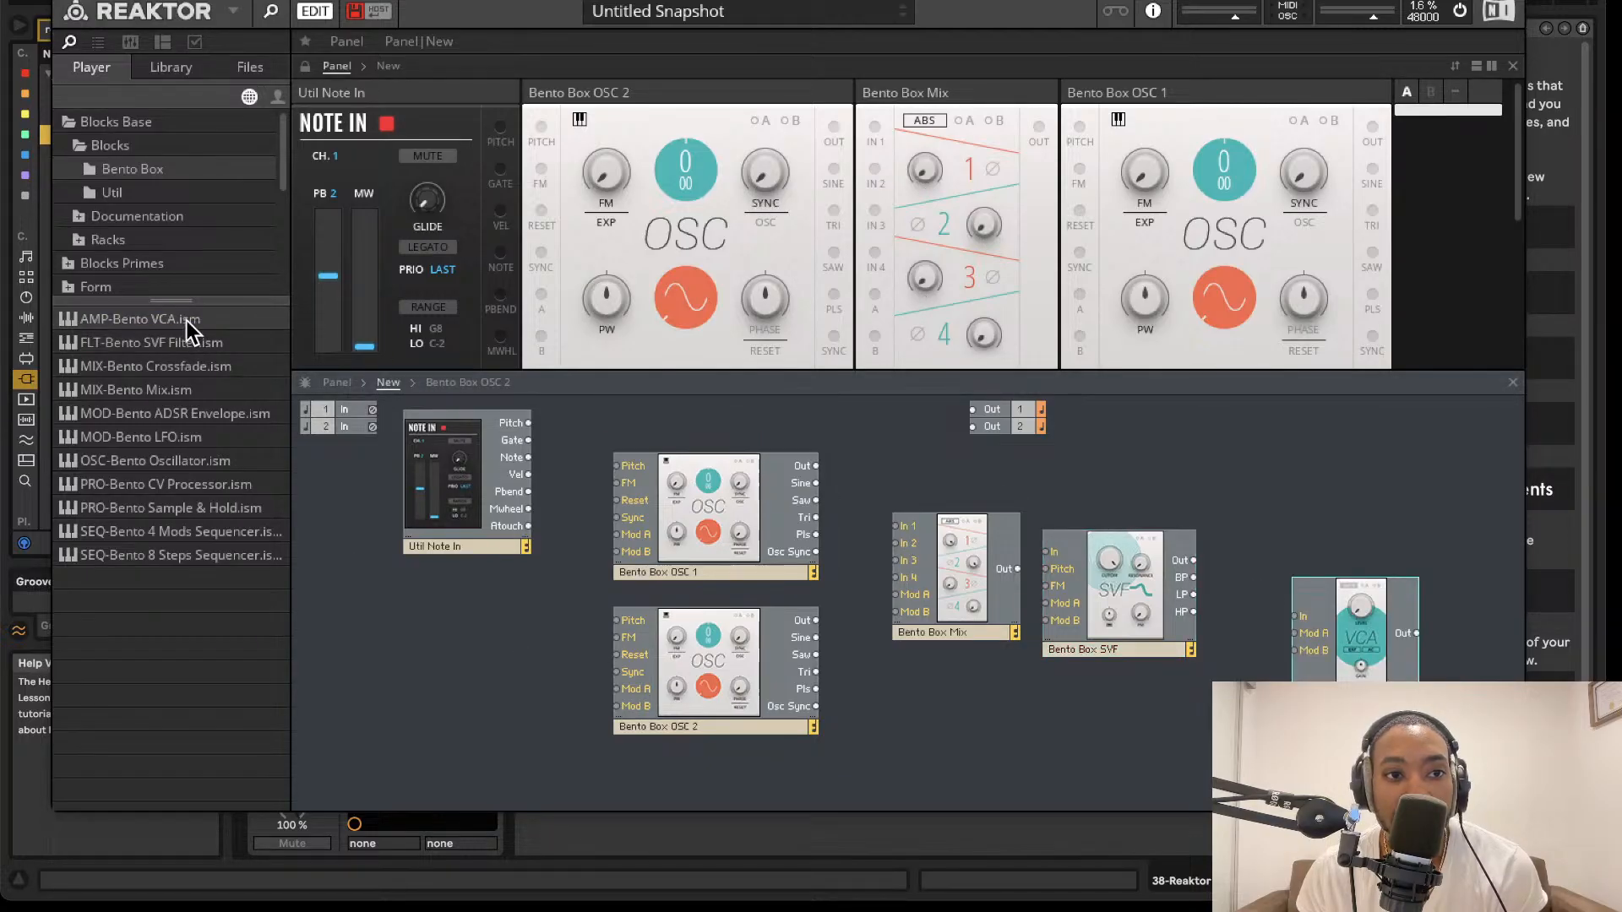
# - Add a Util Scope block to the structure below the VCA
pyautogui.click(165, 192)
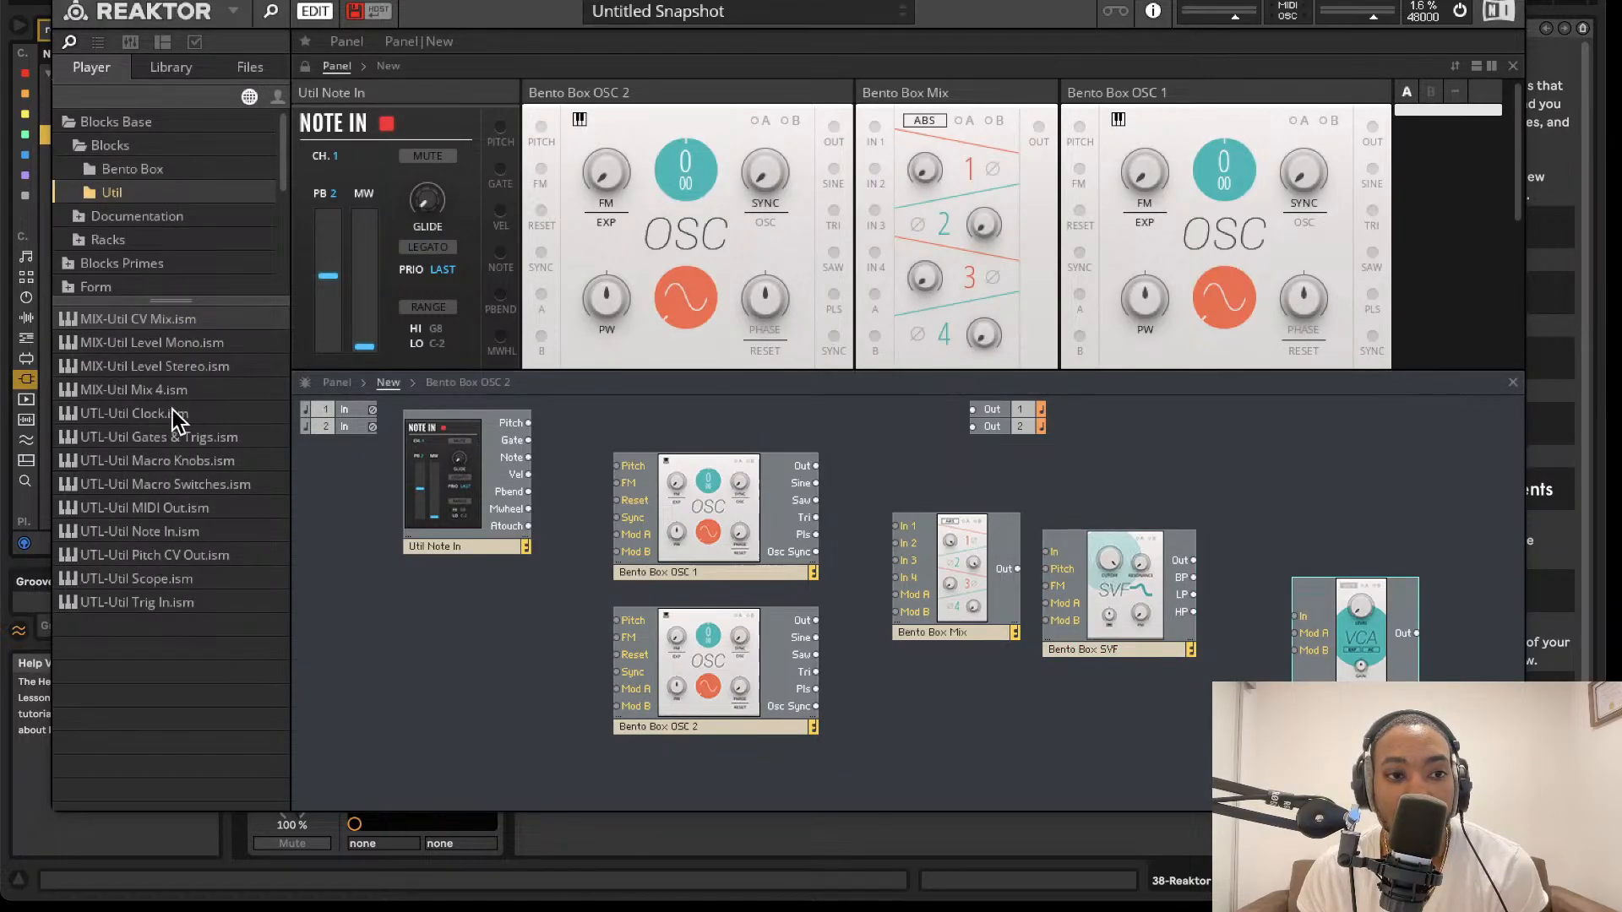
pyautogui.moveTo(159, 581); pyautogui.dragTo(1115, 735)
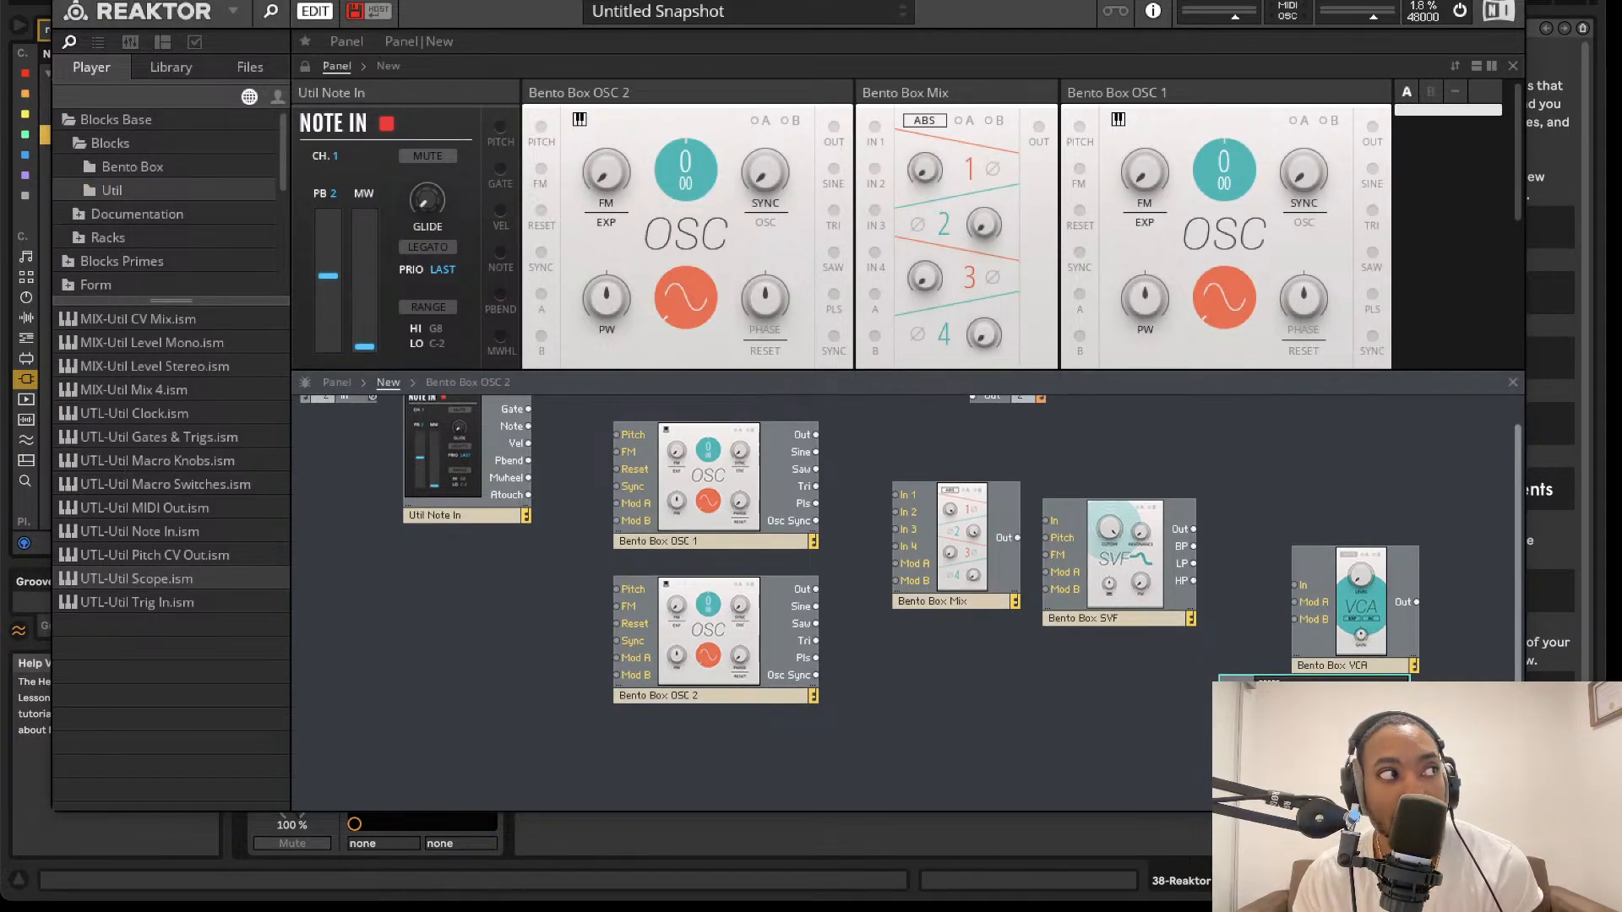
pyautogui.scroll(1, 453, 544)
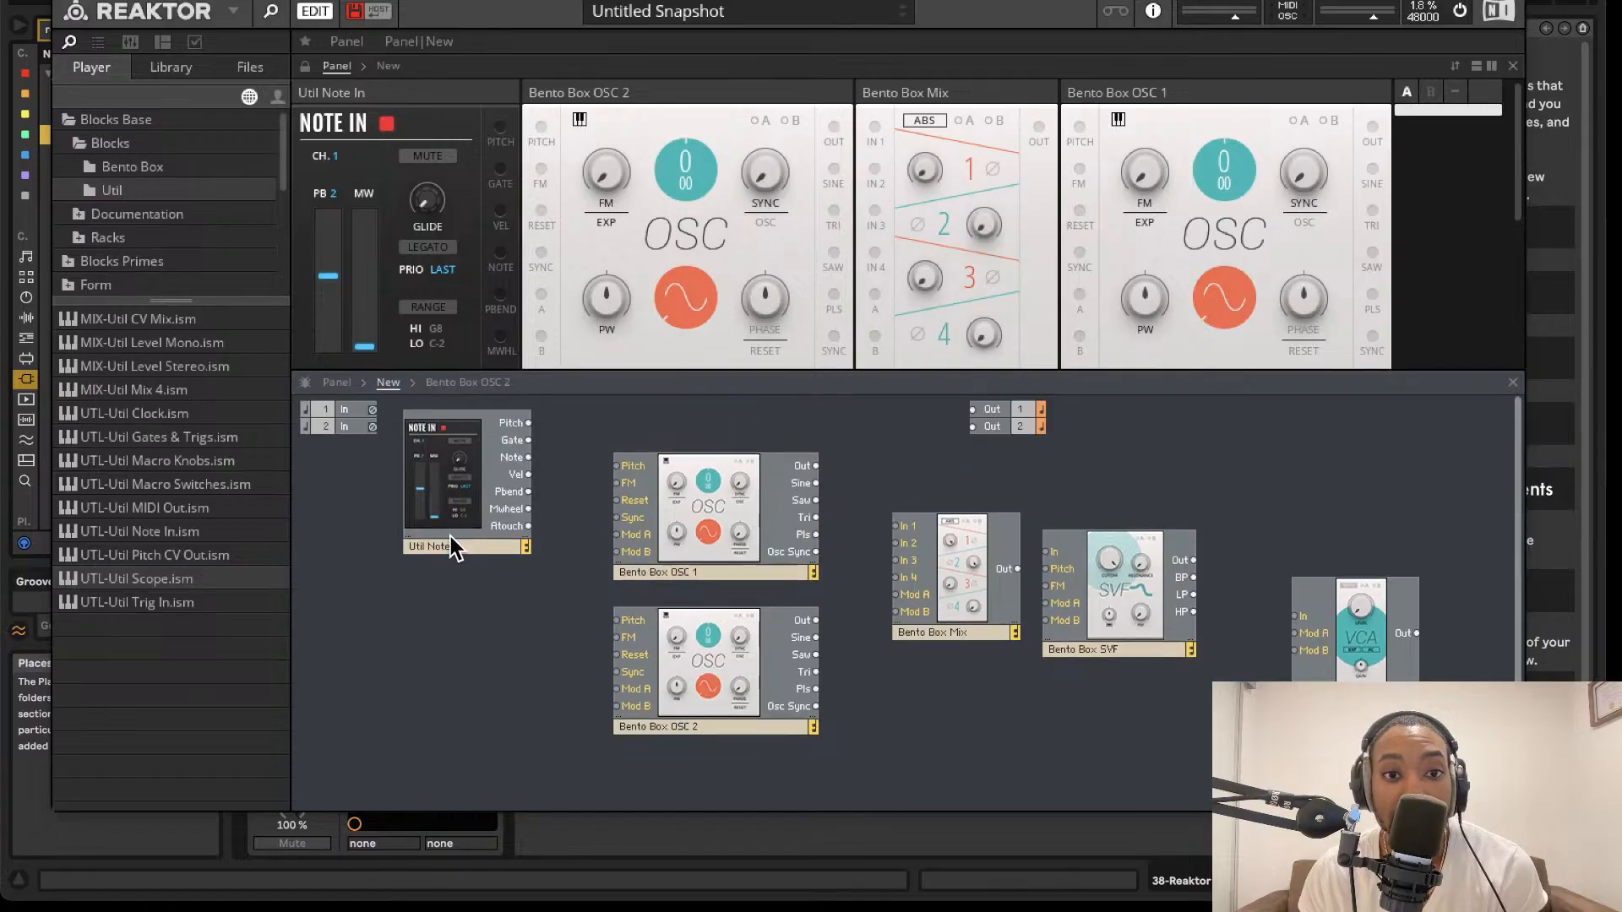
# - Wire Note In's Pitch to both oscillators, their outputs to Mix inputs 1 and 2, and the Mix output to the SVF input
pyautogui.moveTo(517, 423); pyautogui.dragTo(629, 466)
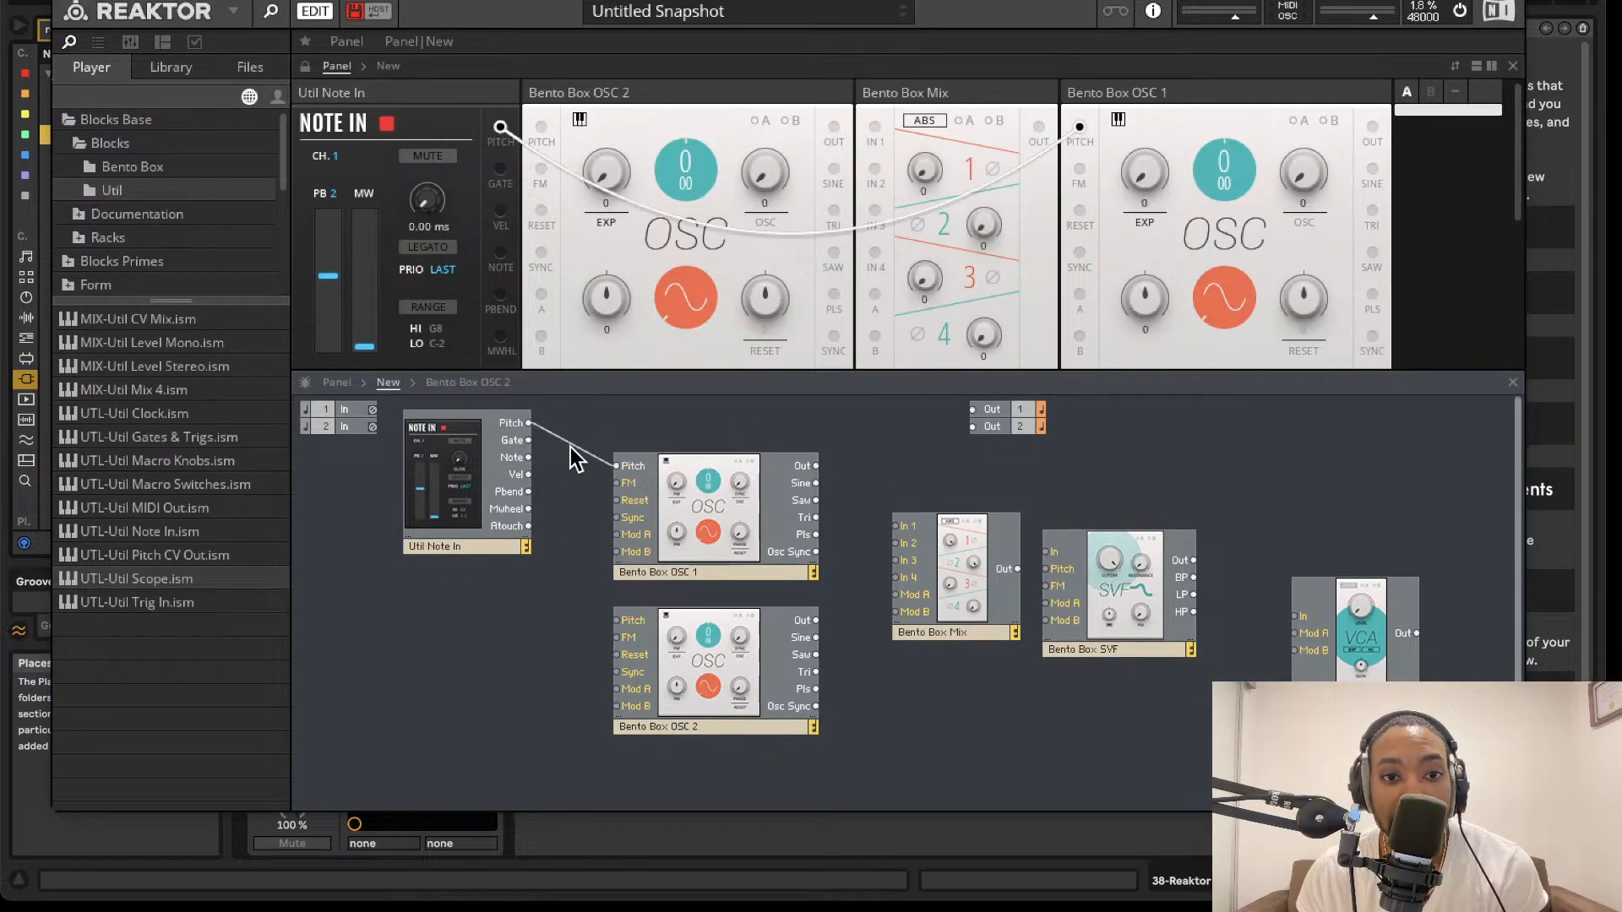
pyautogui.moveTo(527, 422); pyautogui.dragTo(618, 620)
pyautogui.moveTo(816, 466); pyautogui.dragTo(916, 524)
pyautogui.moveTo(815, 620); pyautogui.dragTo(897, 543)
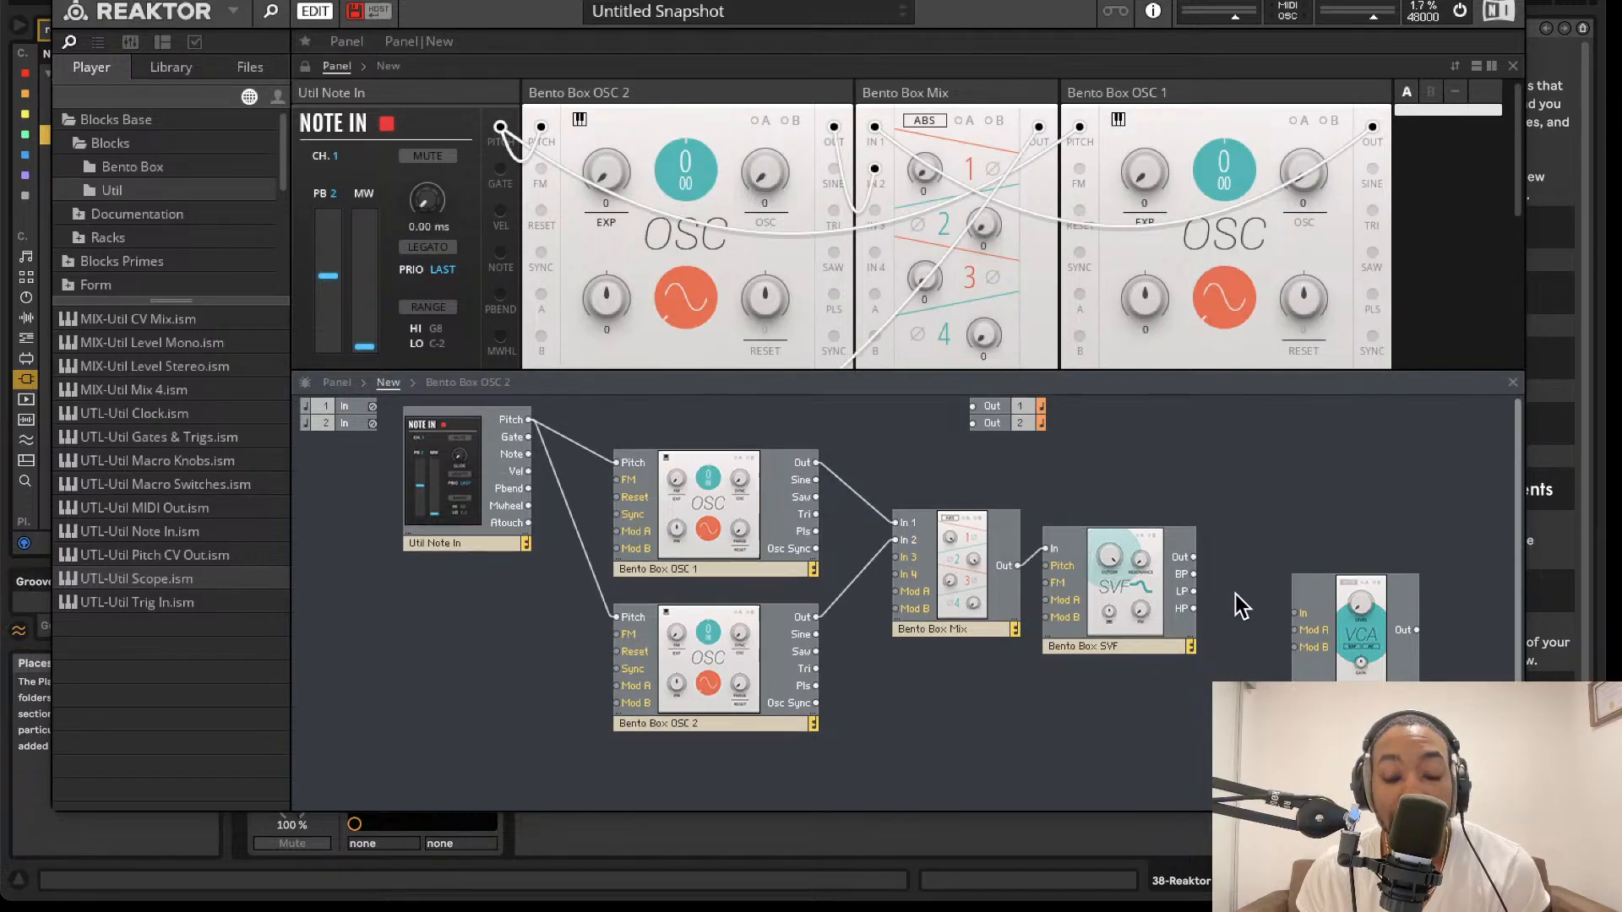
# - Connect the SVF output to the VCA input and the VCA output to main outputs 1 and 2
pyautogui.moveTo(1193, 560); pyautogui.dragTo(1294, 615)
pyautogui.moveTo(1419, 629); pyautogui.dragTo(972, 408)
pyautogui.moveTo(1420, 630); pyautogui.dragTo(1451, 622)
pyautogui.moveTo(1159, 519); pyautogui.dragTo(972, 423)
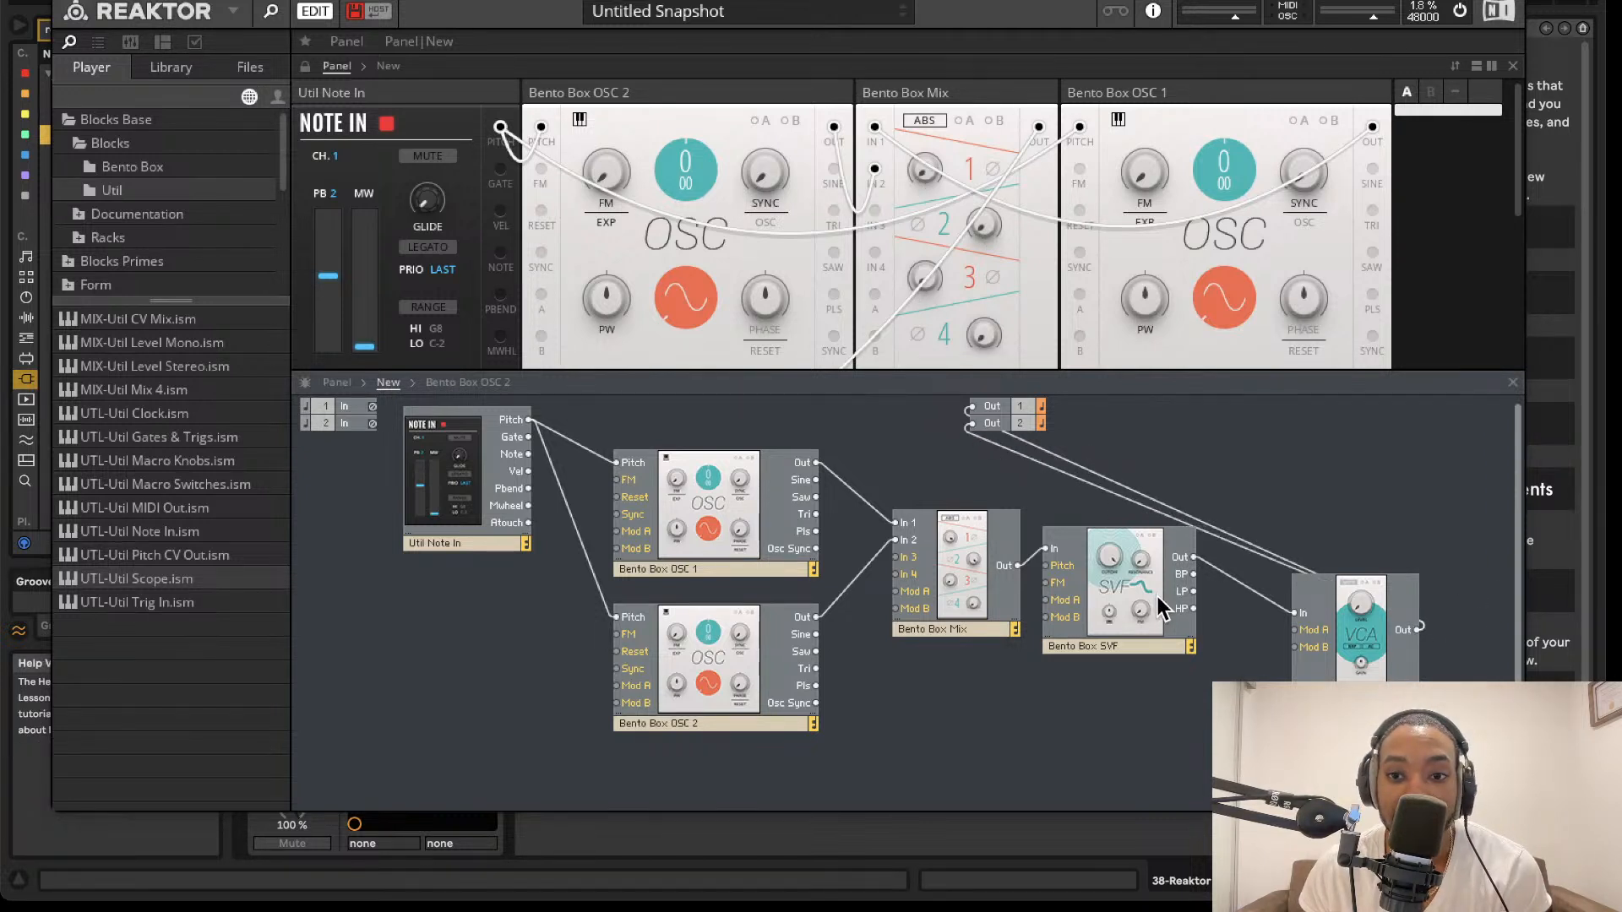
# - Move the Scope block below the SVF filter and connect the SVF output to the Scope's In port
pyautogui.moveTo(1368, 743); pyautogui.dragTo(1250, 745)
pyautogui.moveTo(1103, 756); pyautogui.dragTo(1180, 578)
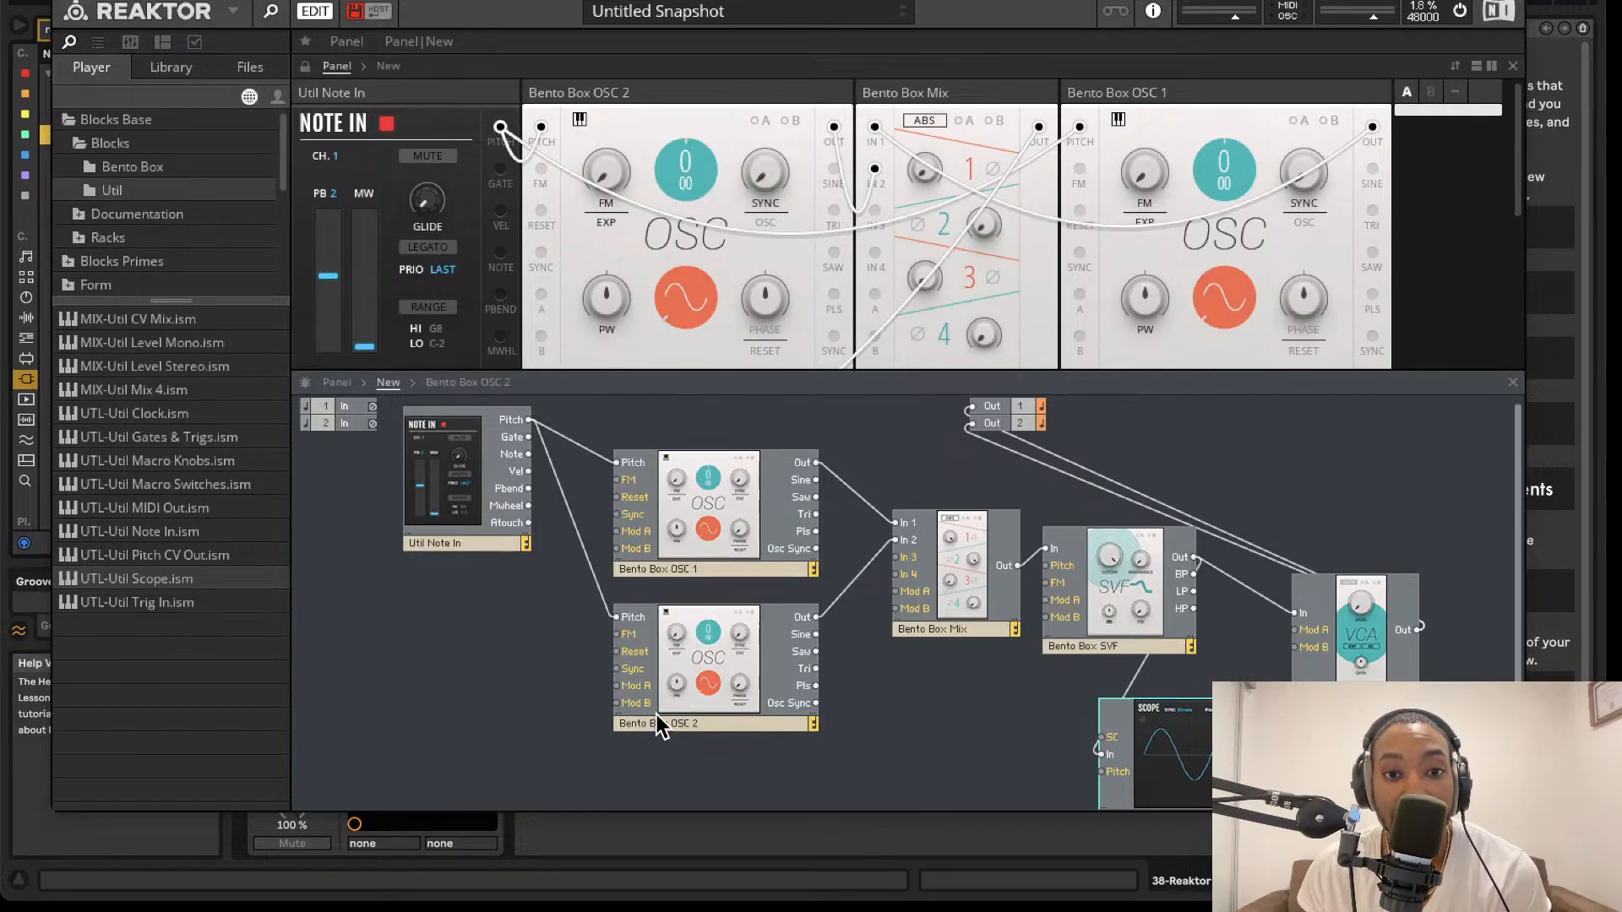
pyautogui.scroll(-1, 1038, 265)
pyautogui.scroll(1, 983, 210)
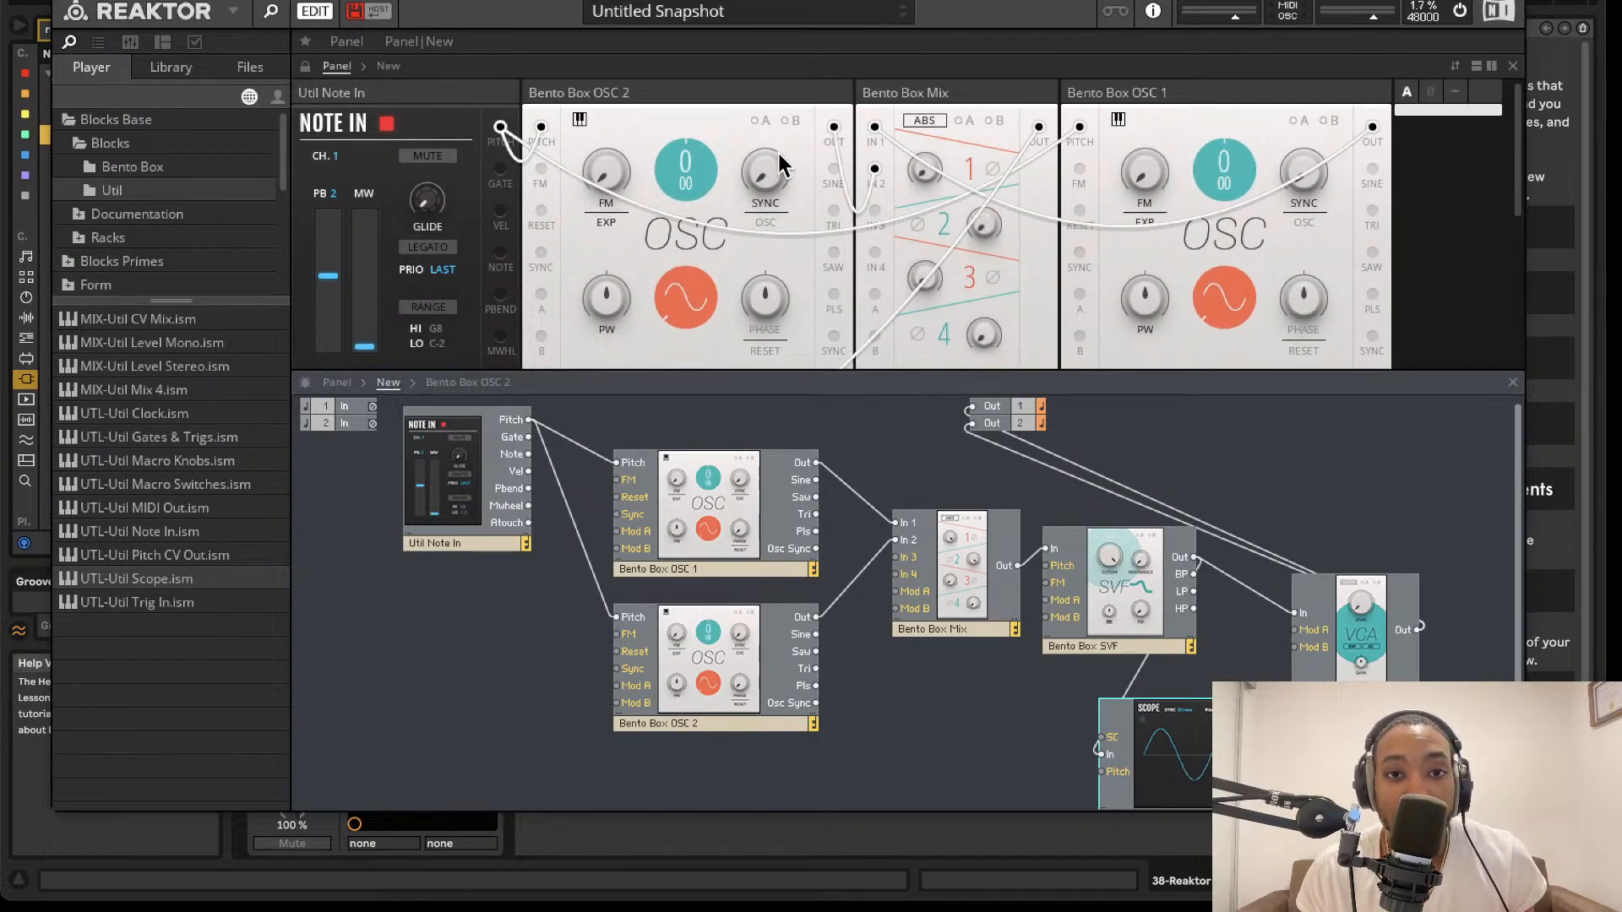
# - Rearrange the instrument panels so that OSC 1 comes first, followed by OSC 2 and Mix
pyautogui.moveTo(689, 308); pyautogui.dragTo(673, 4)
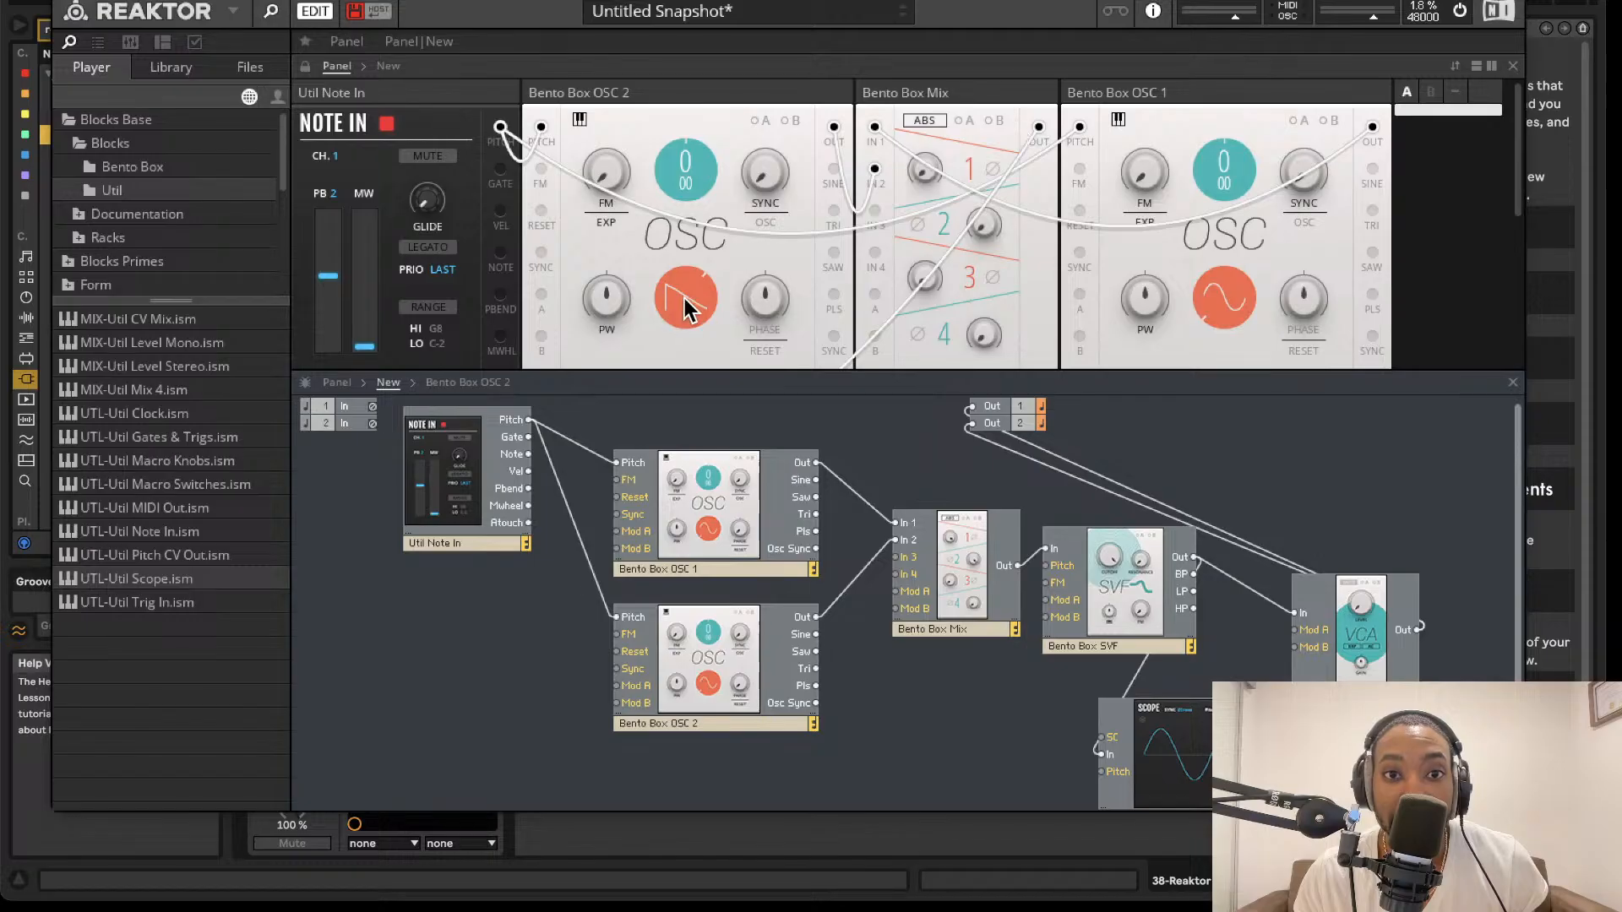
pyautogui.moveTo(673, 82)
pyautogui.mouseDown()
pyautogui.moveTo(1075, 109)
pyautogui.moveTo(1122, 80)
pyautogui.moveTo(1072, 101)
pyautogui.moveTo(1098, 100)
pyautogui.moveTo(497, 47)
pyautogui.moveTo(642, 85)
pyautogui.mouseUp()
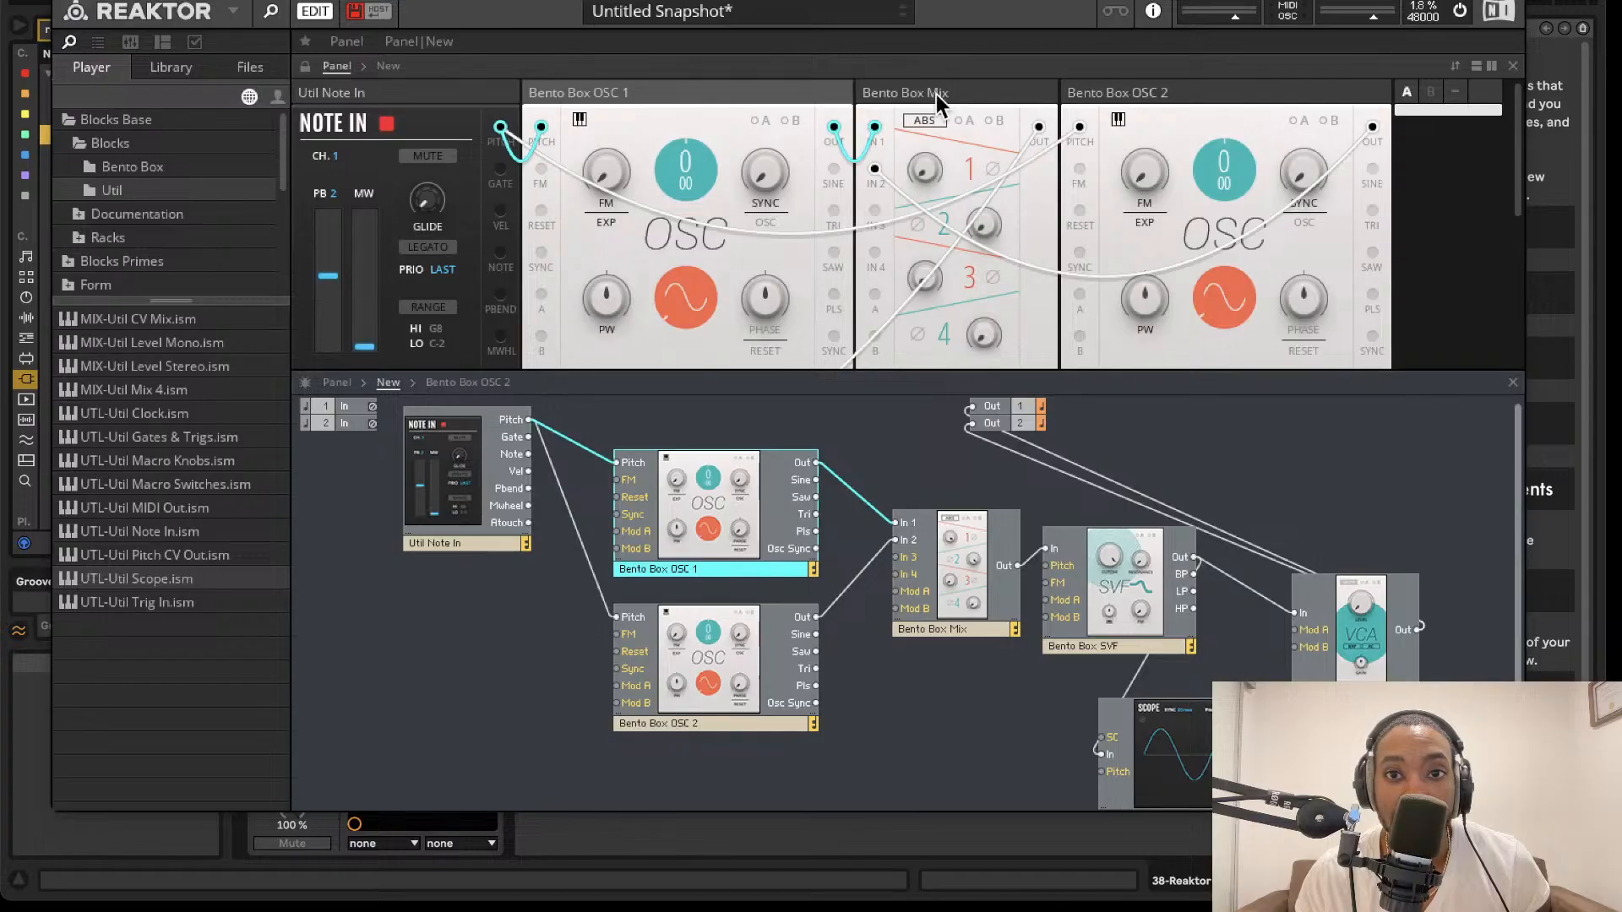
pyautogui.moveTo(1122, 100); pyautogui.dragTo(838, 127)
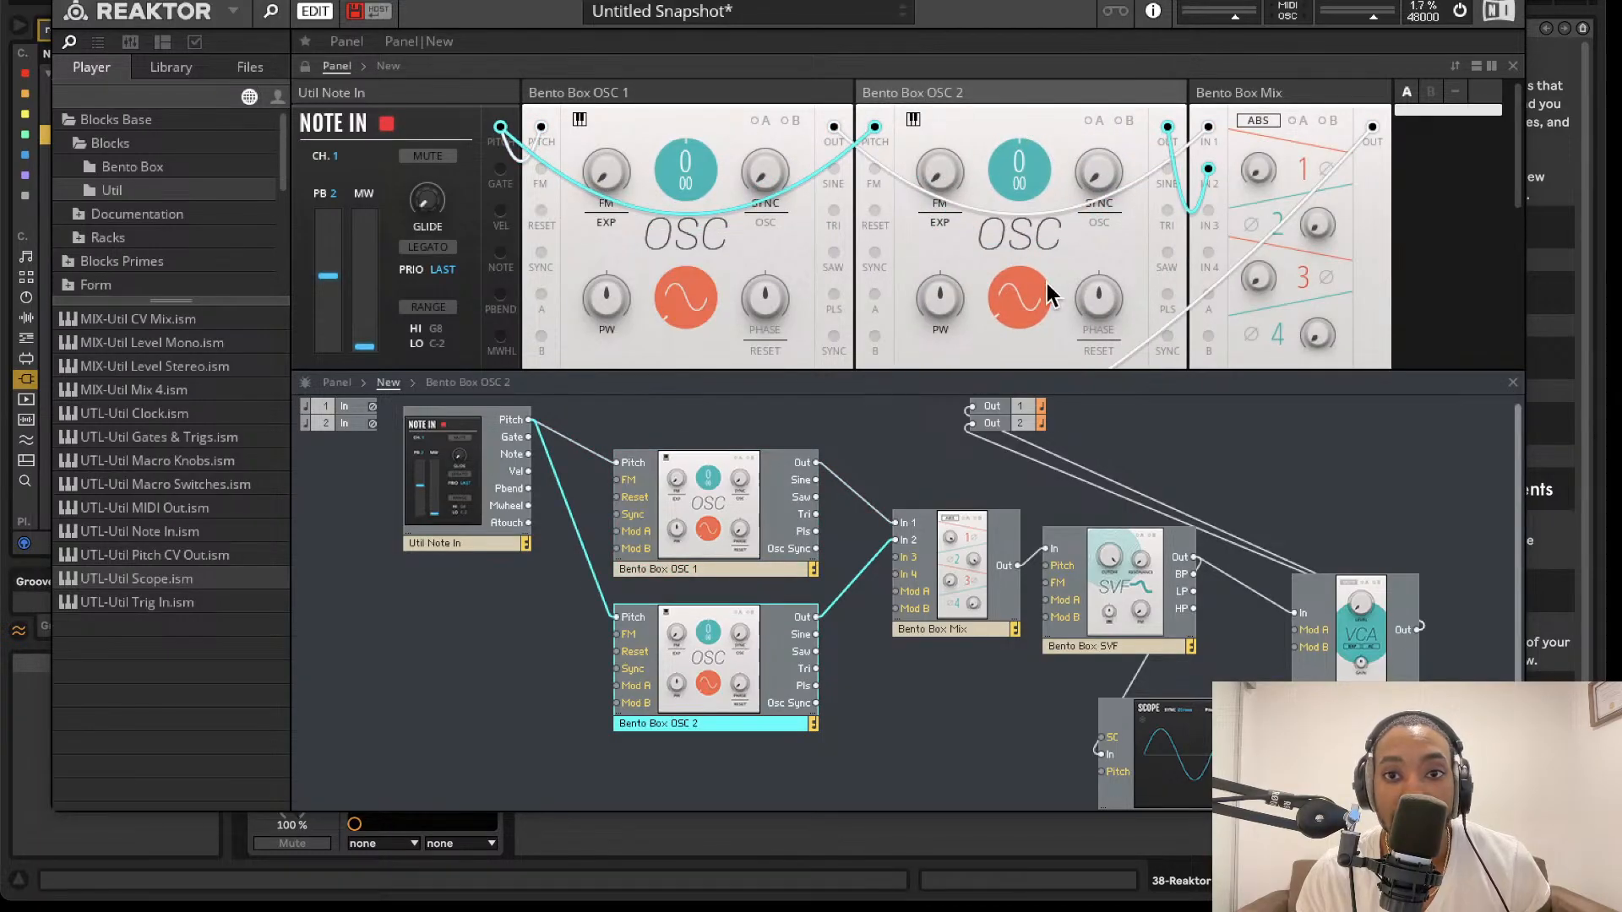
pyautogui.click(679, 307)
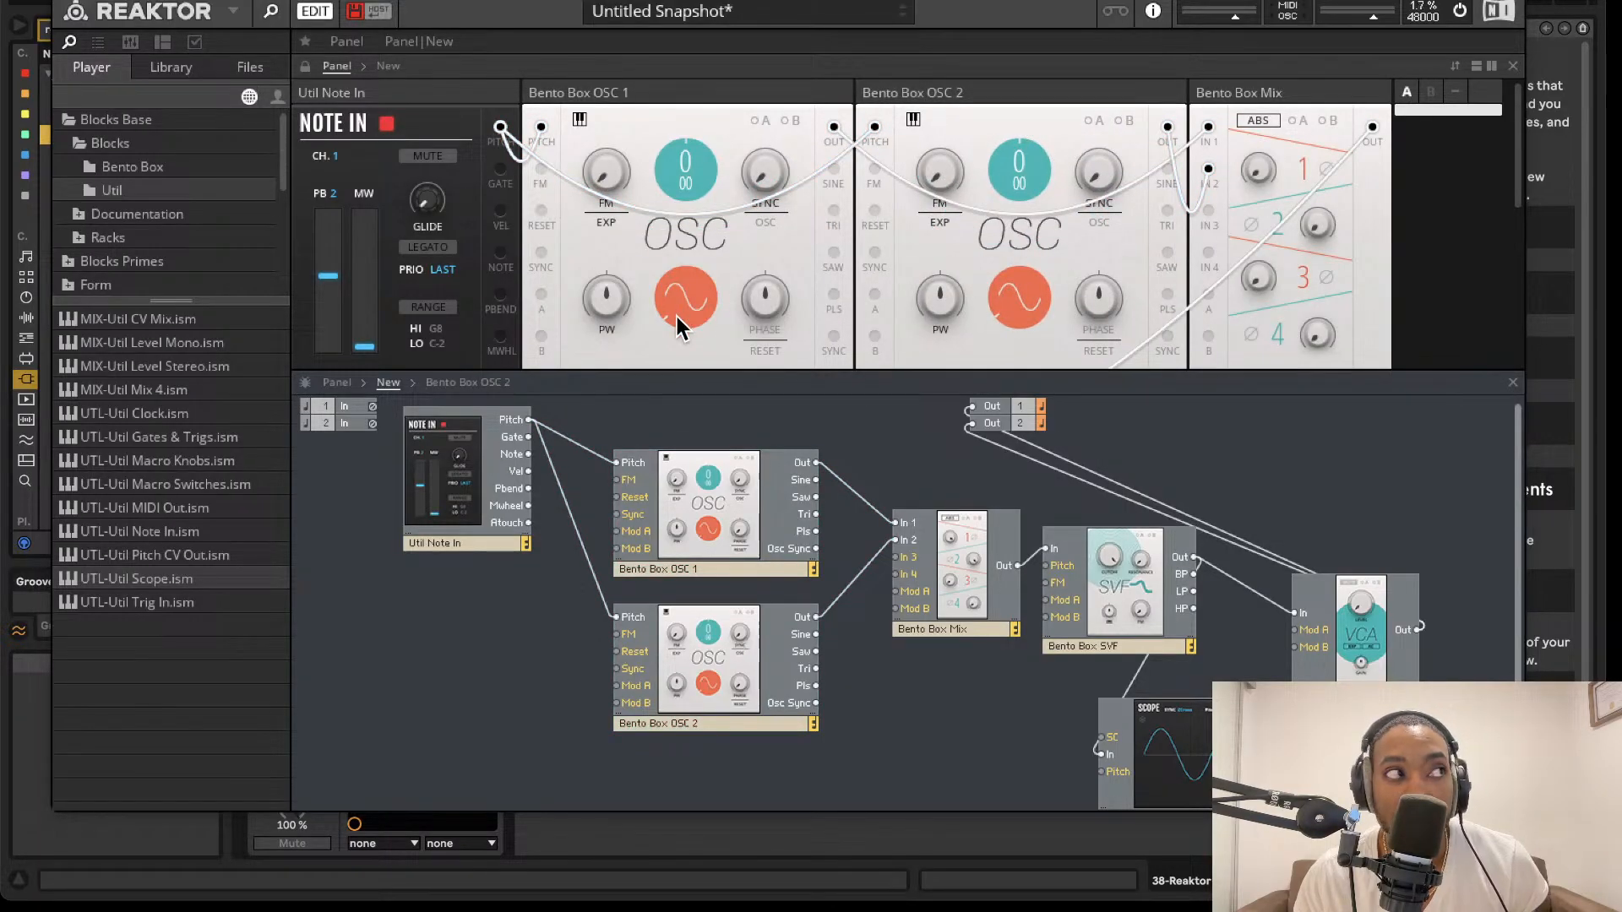
# - Set OSC 2's waveform to sawtooth and raise the mixer's channel 1 level to about halfway
pyautogui.moveTo(996, 297); pyautogui.dragTo(998, 13)
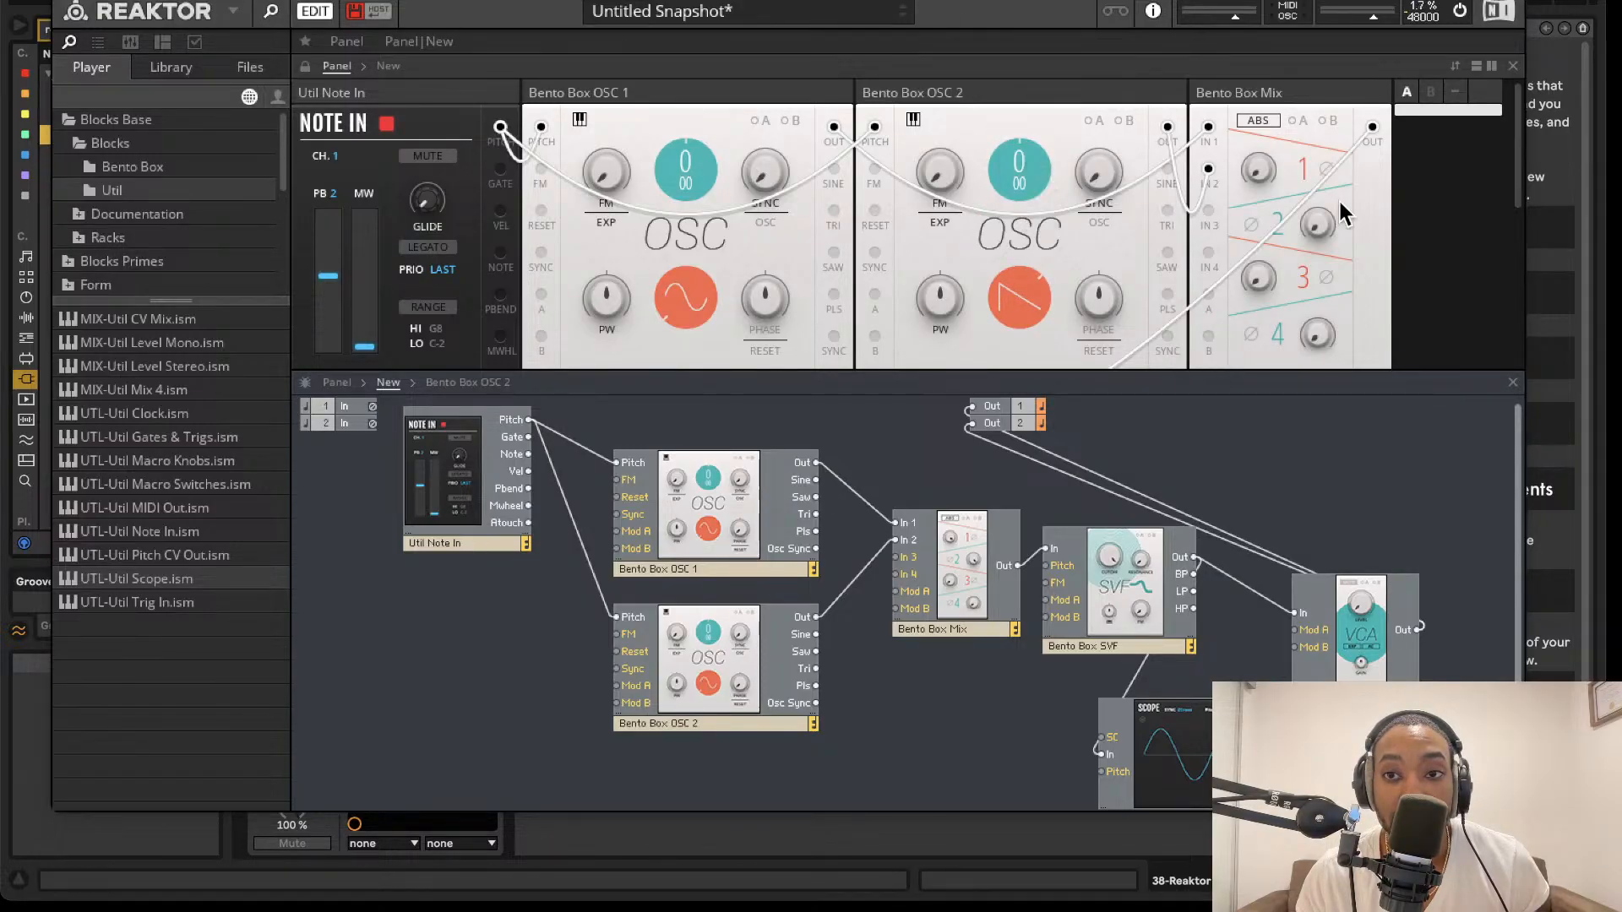
pyautogui.moveTo(1255, 169); pyautogui.dragTo(1250, 46)
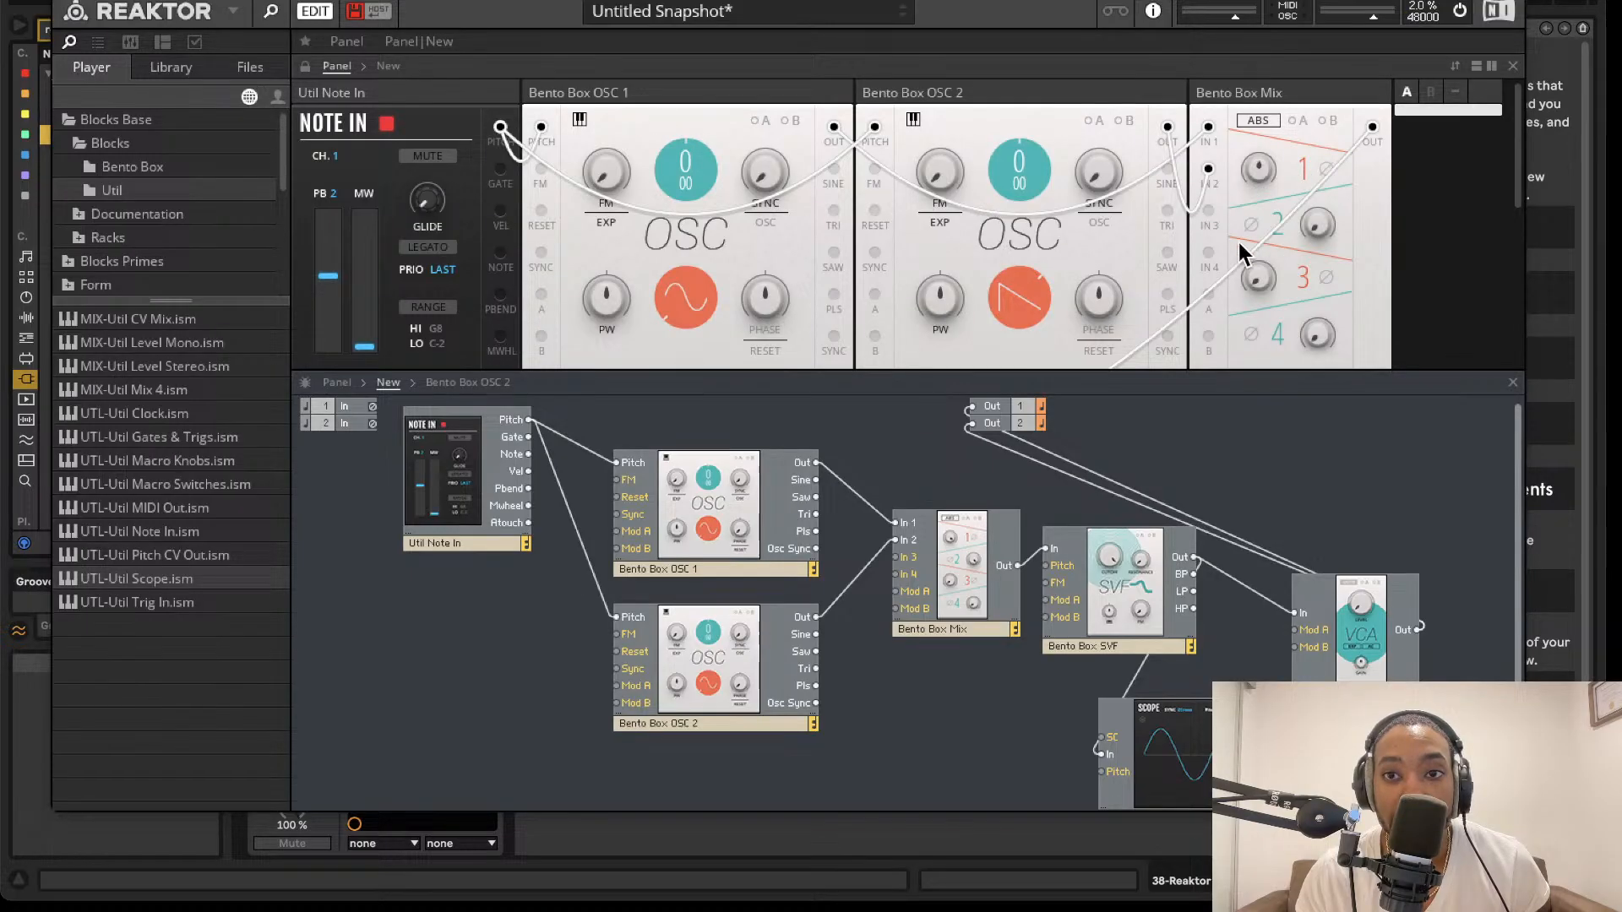
# - Raise the mixer's channel 2 level to about halfway and check the Reaktor 6 track in Ableton Live
pyautogui.moveTo(1315, 236); pyautogui.dragTo(1316, 98)
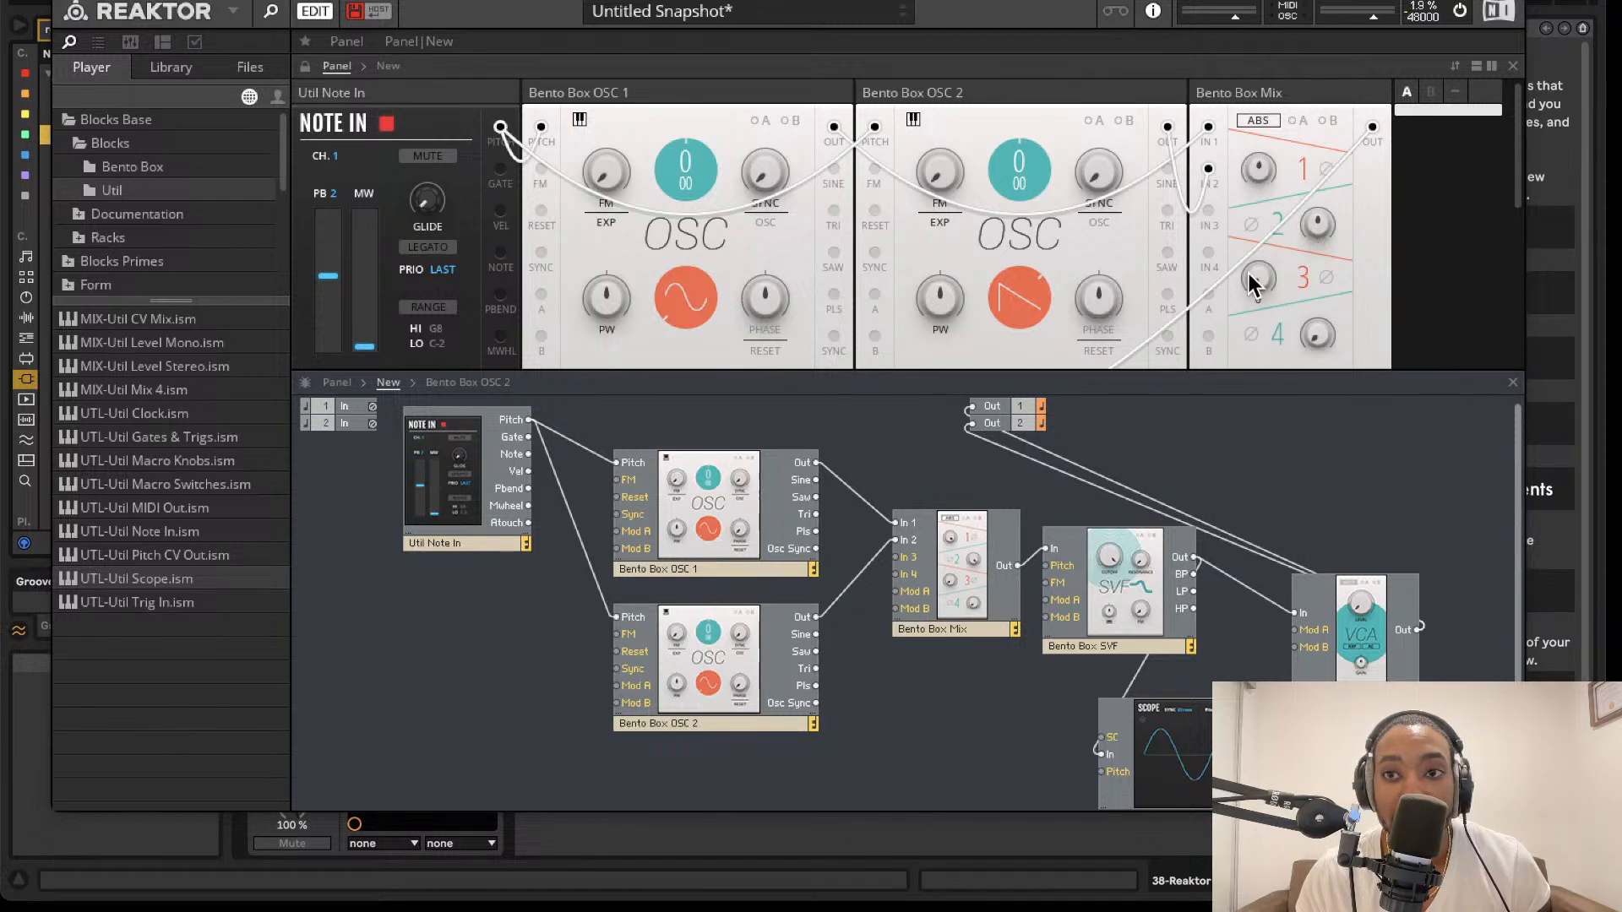
pyautogui.moveTo(1278, 0); pyautogui.dragTo(1122, 646)
pyautogui.scroll(-2, 1080, 512)
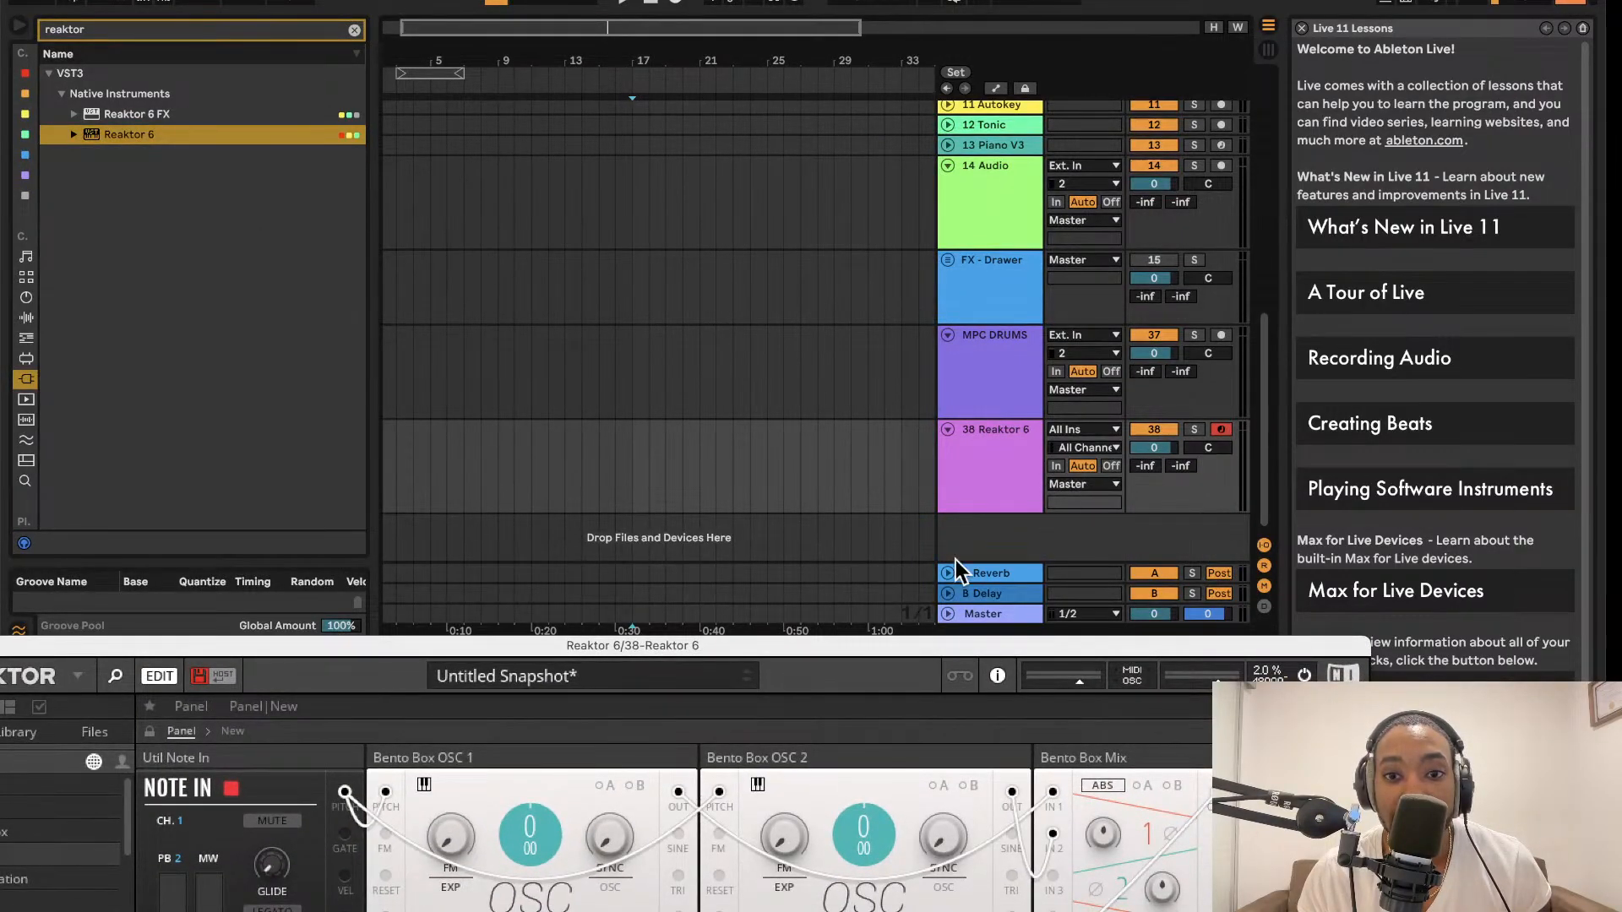
pyautogui.moveTo(889, 647); pyautogui.dragTo(1021, 0)
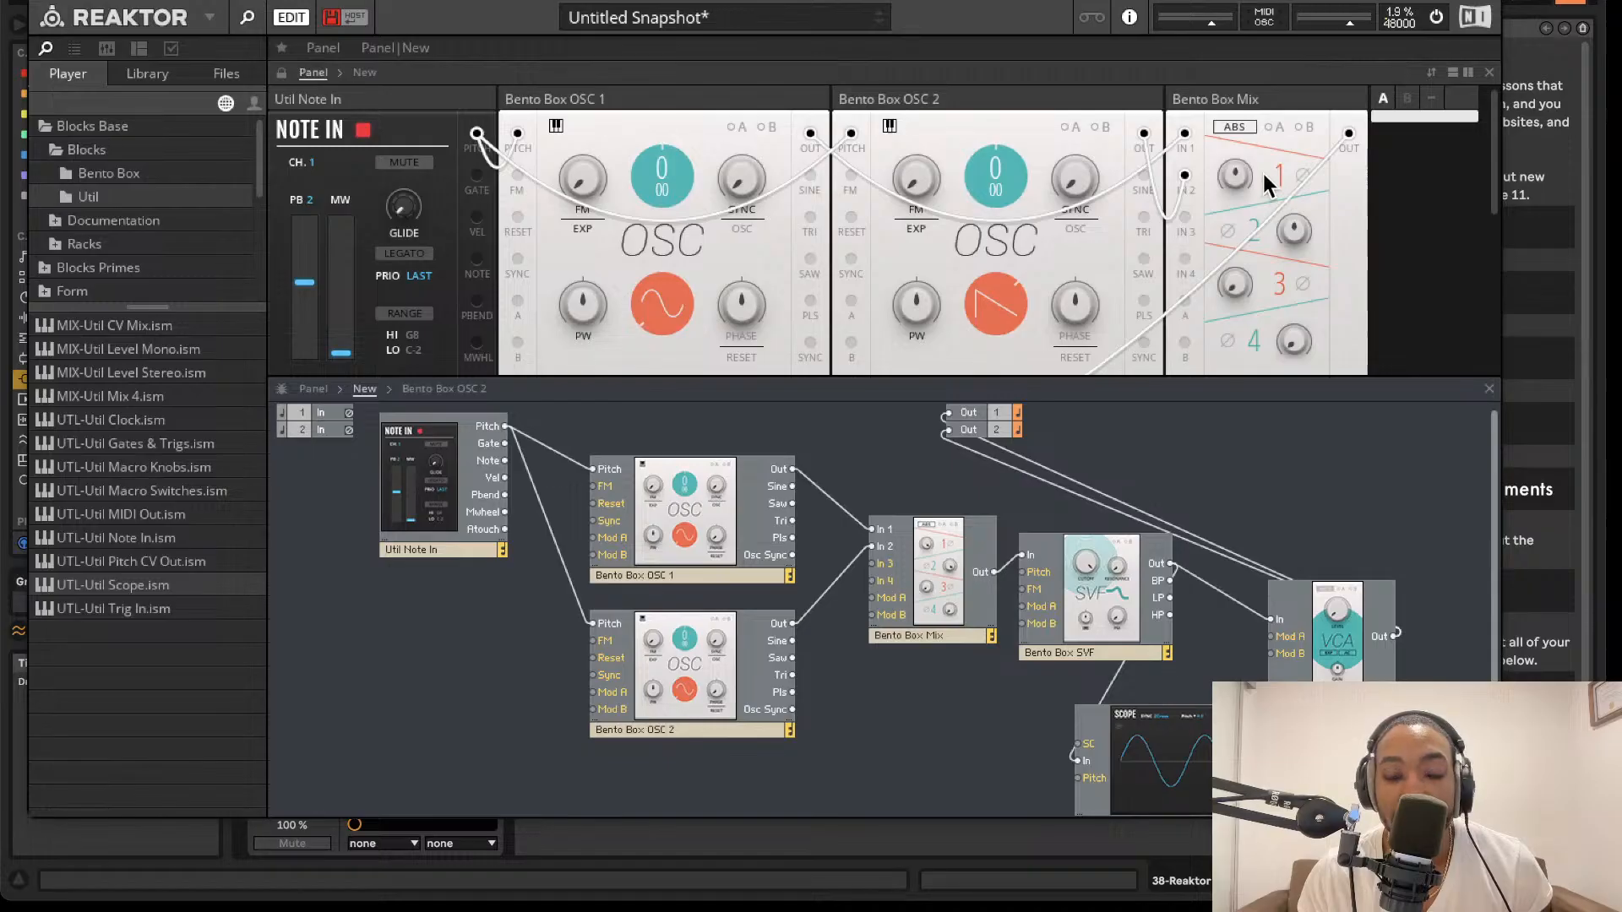
# - Examine the mixed oscillator waveform on the Scope alongside the oscillator and mixer settings
pyautogui.scroll(-4, 1073, 224)
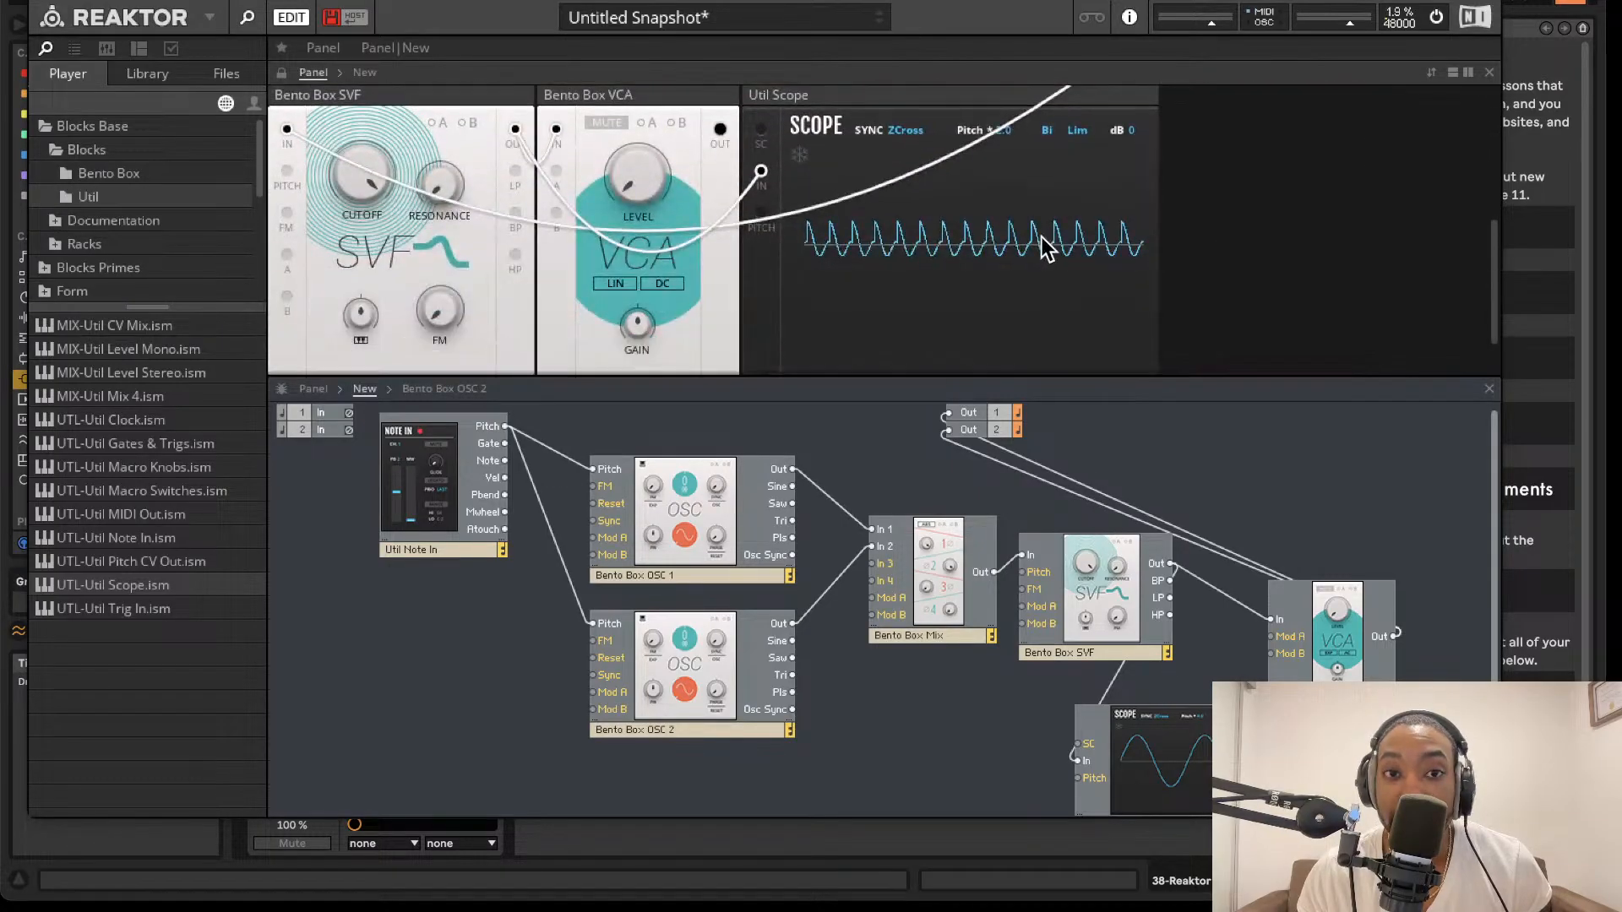
pyautogui.scroll(2, 811, 241)
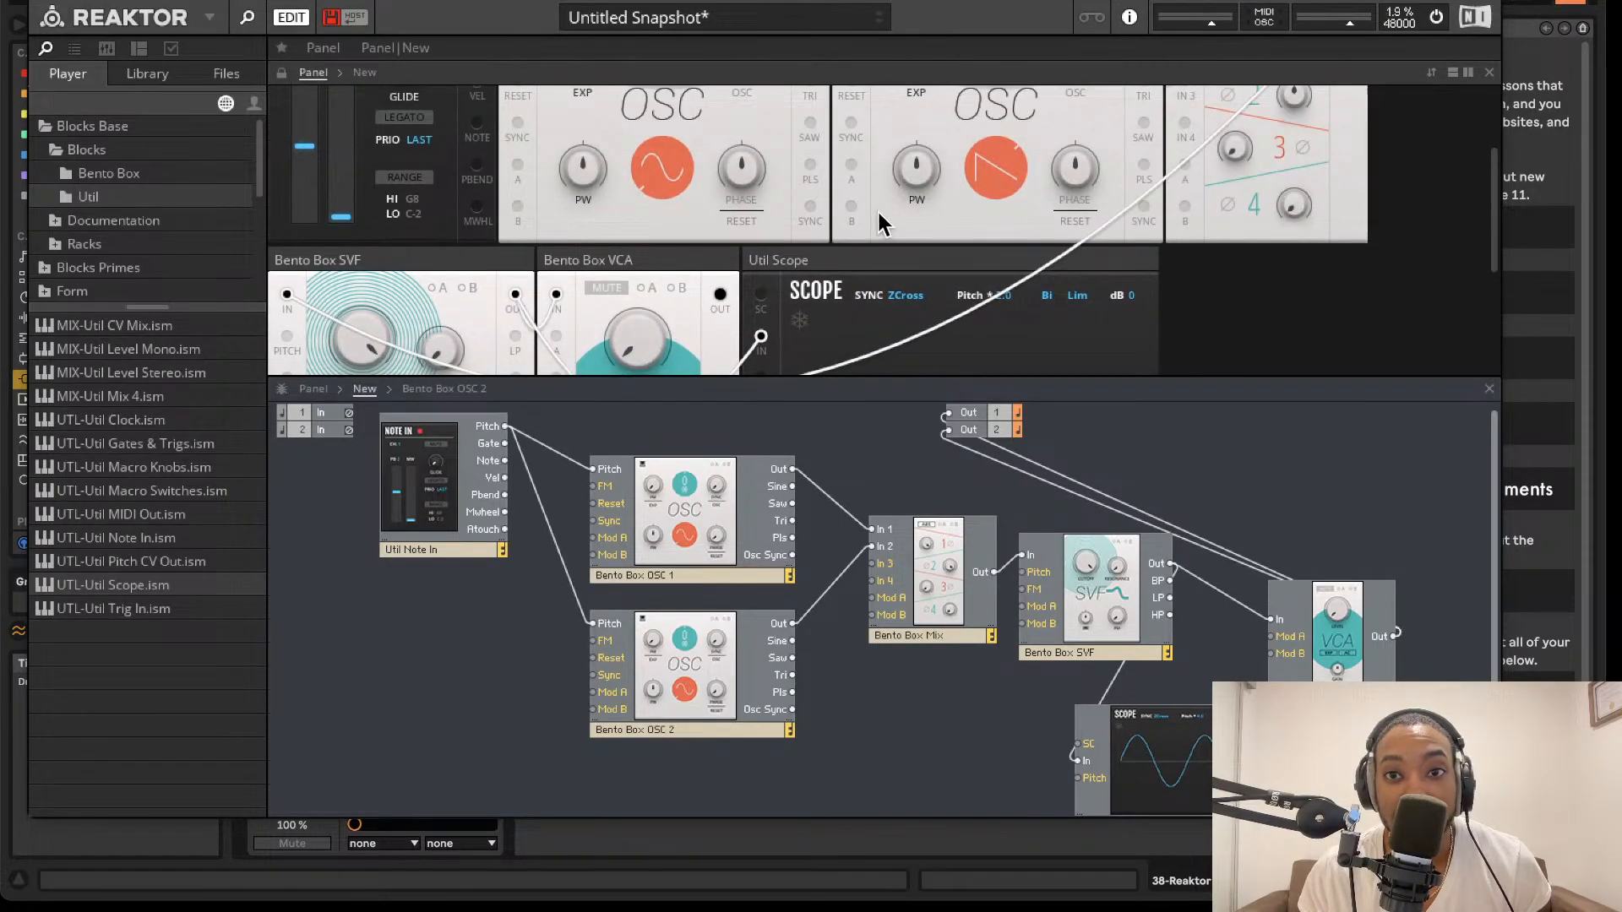
pyautogui.scroll(1, 929, 228)
pyautogui.scroll(2, 1165, 185)
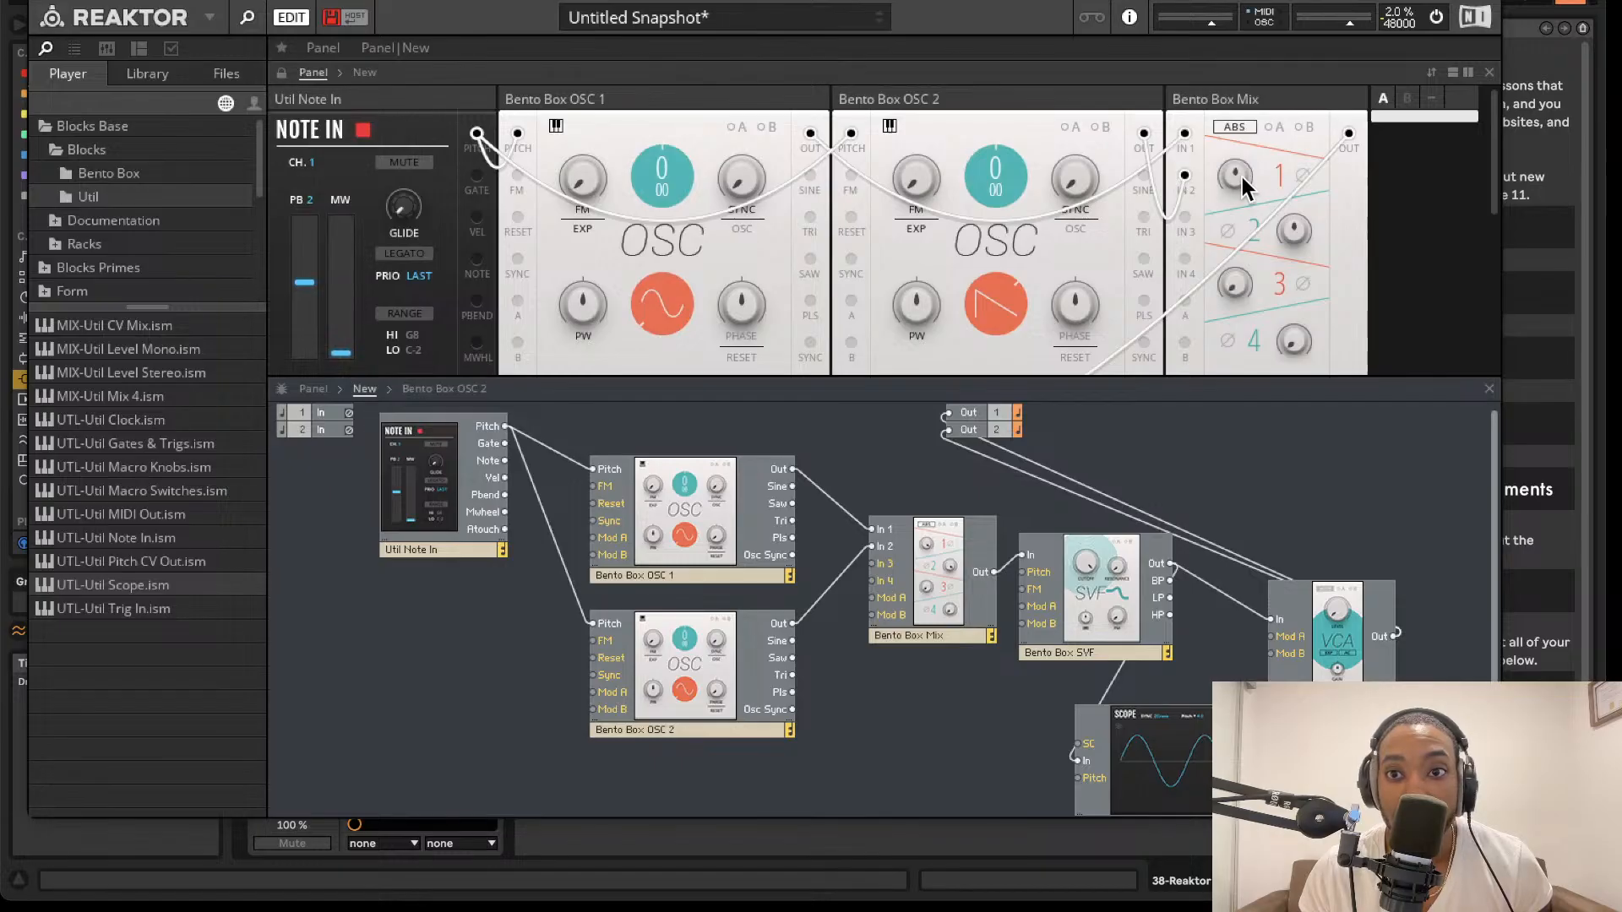
pyautogui.scroll(-6, 1022, 247)
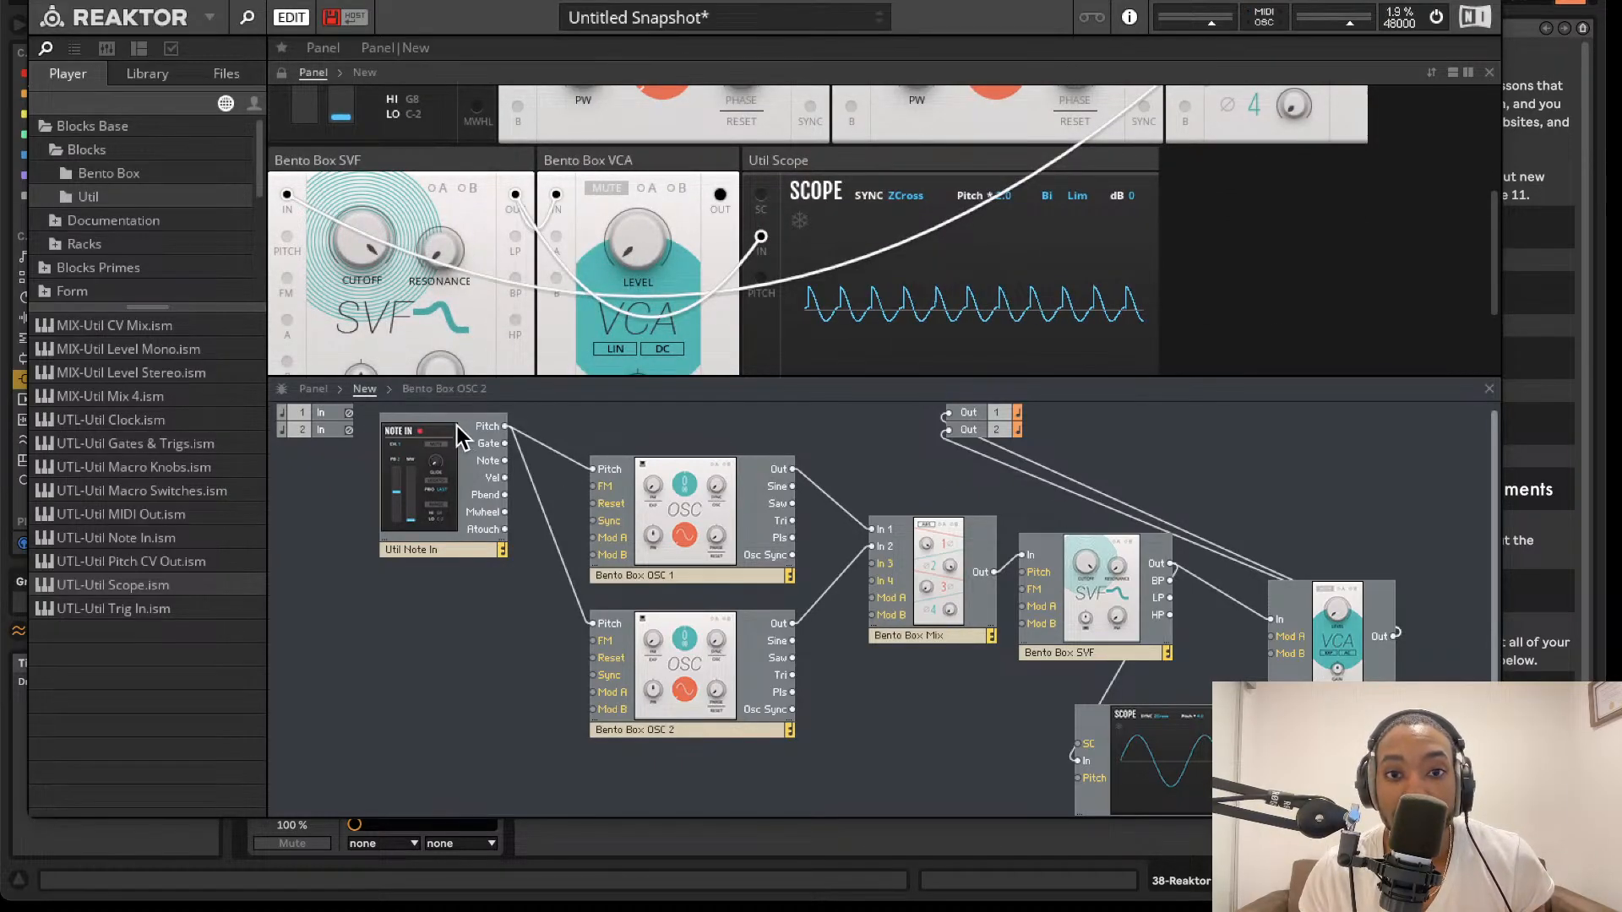
pyautogui.scroll(6, 482, 138)
pyautogui.scroll(-9, 593, 226)
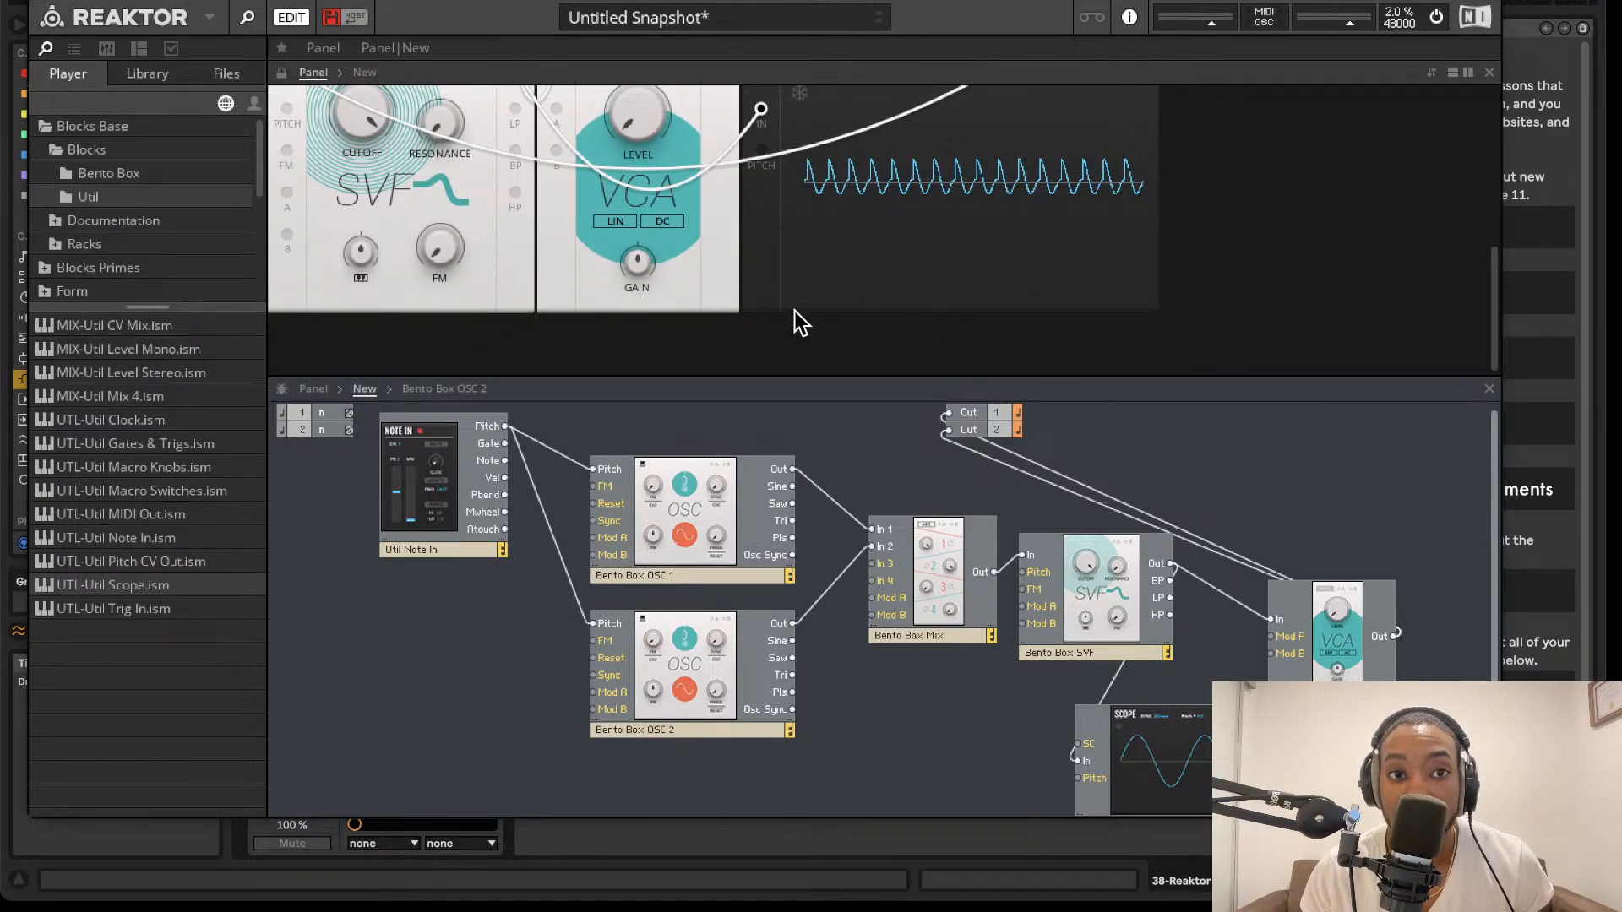
pyautogui.scroll(3, 794, 316)
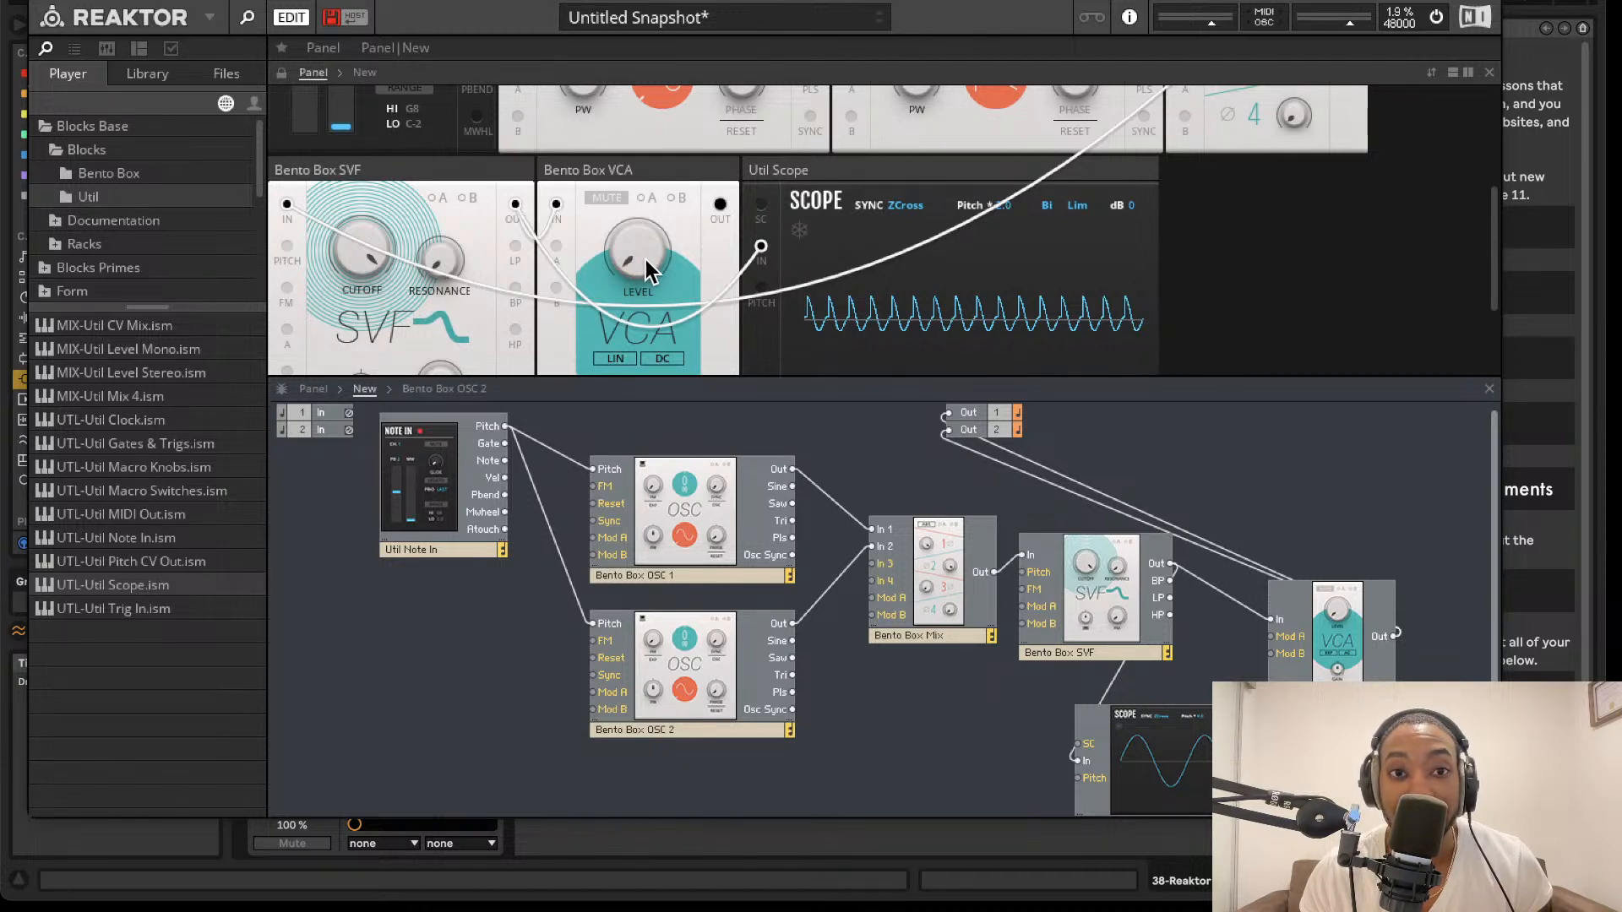
# - Lower the VCA's Level to 0
pyautogui.moveTo(633, 203); pyautogui.dragTo(667, 394)
pyautogui.scroll(1, 701, 421)
pyautogui.moveTo(621, 256); pyautogui.dragTo(356, 379)
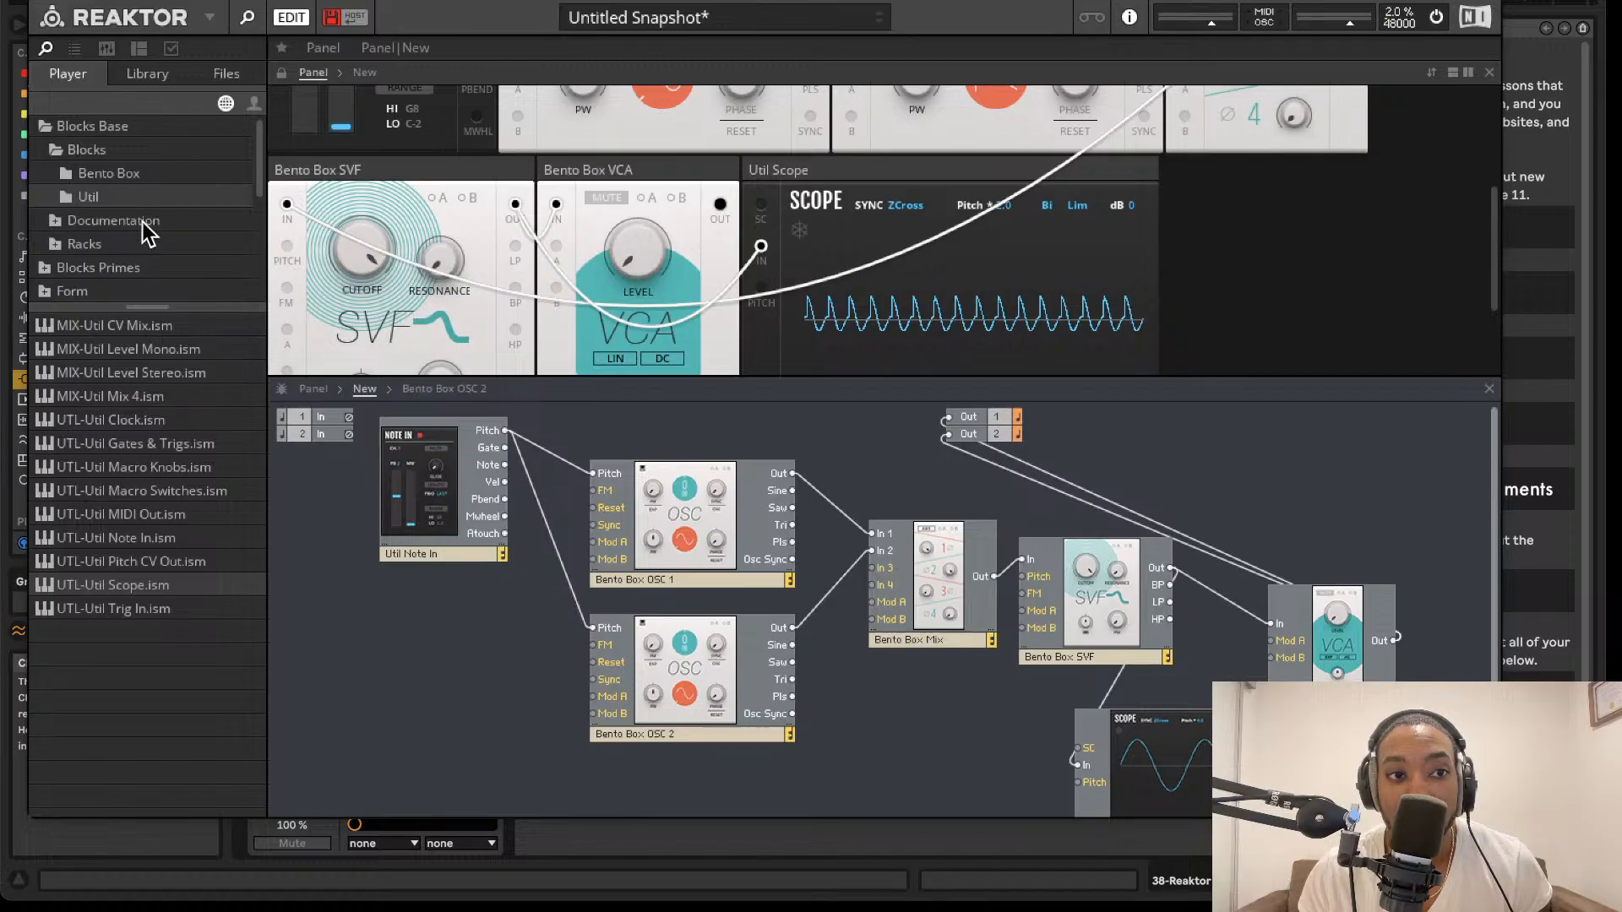
# - Add a Bento ADSR Envelope, feed it from Note In's Gate output, and connect its output to the VCA's Mod A
pyautogui.click(132, 176)
pyautogui.moveTo(188, 420); pyautogui.dragTo(505, 419)
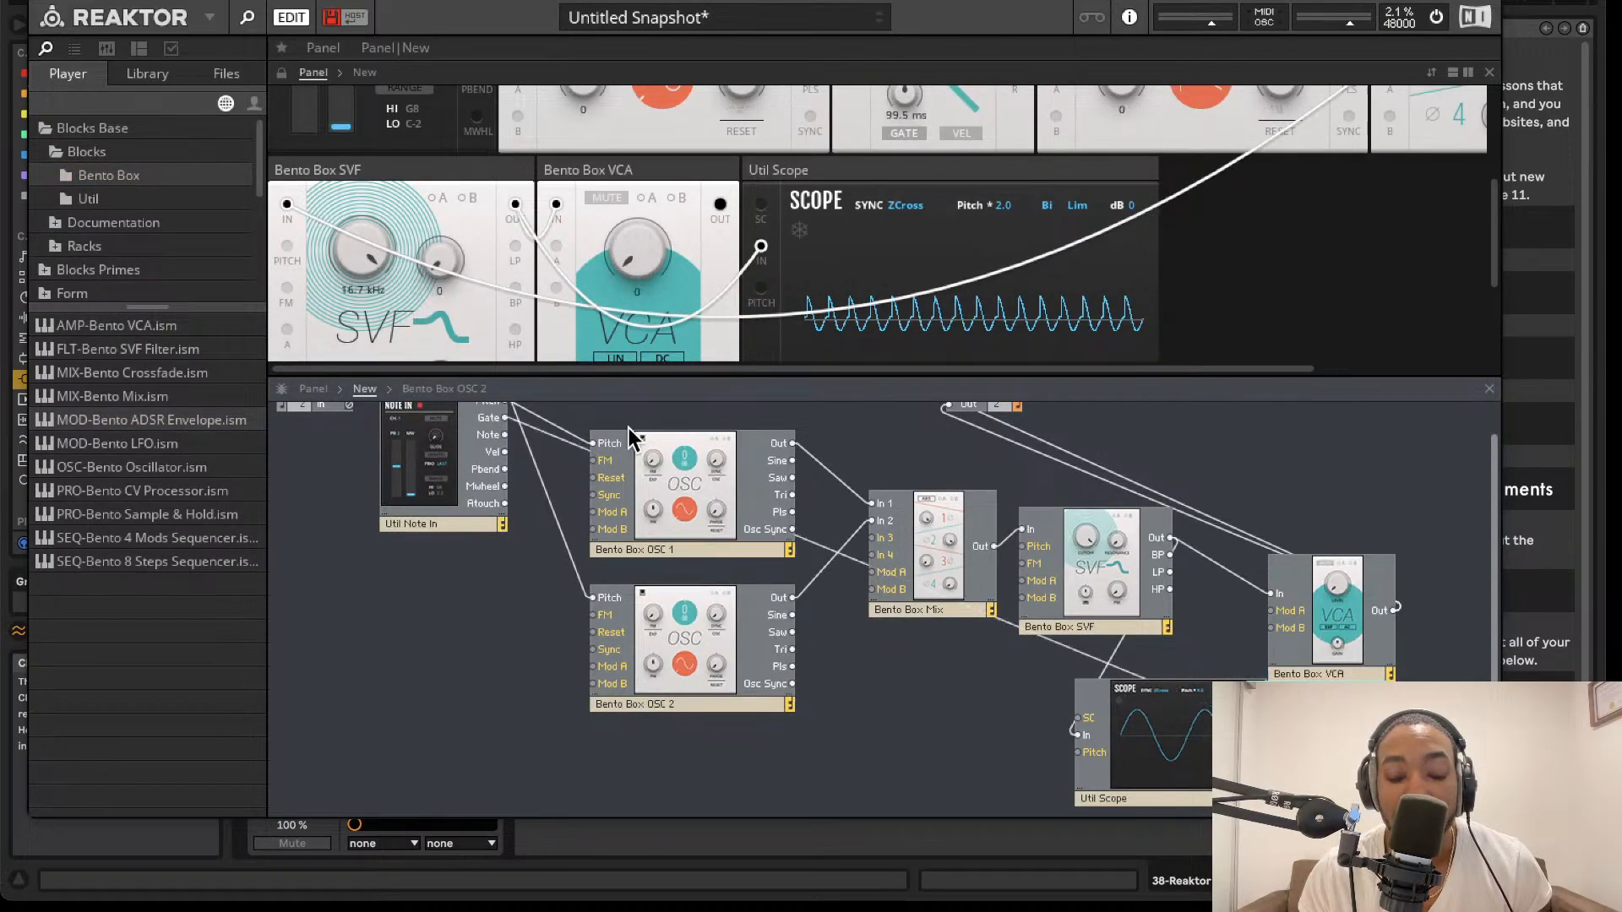
pyautogui.moveTo(1356, 733); pyautogui.dragTo(1287, 614)
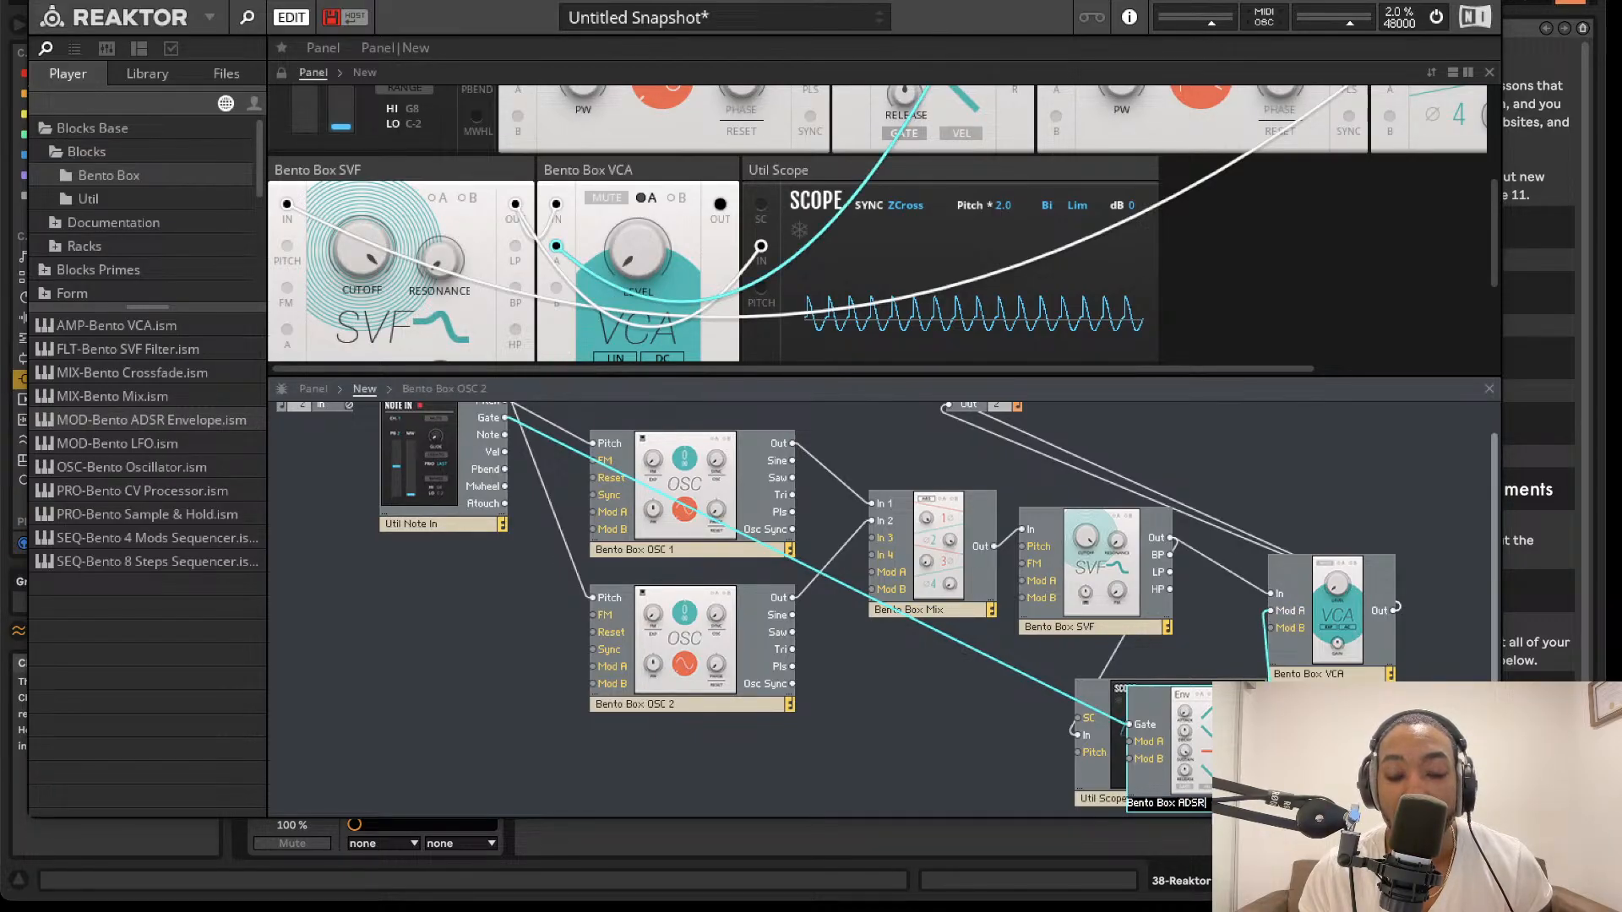
# - Rename the Bento Box ADSR block as Amp ADSR
pyautogui.click(1310, 743)
pyautogui.click(1208, 807)
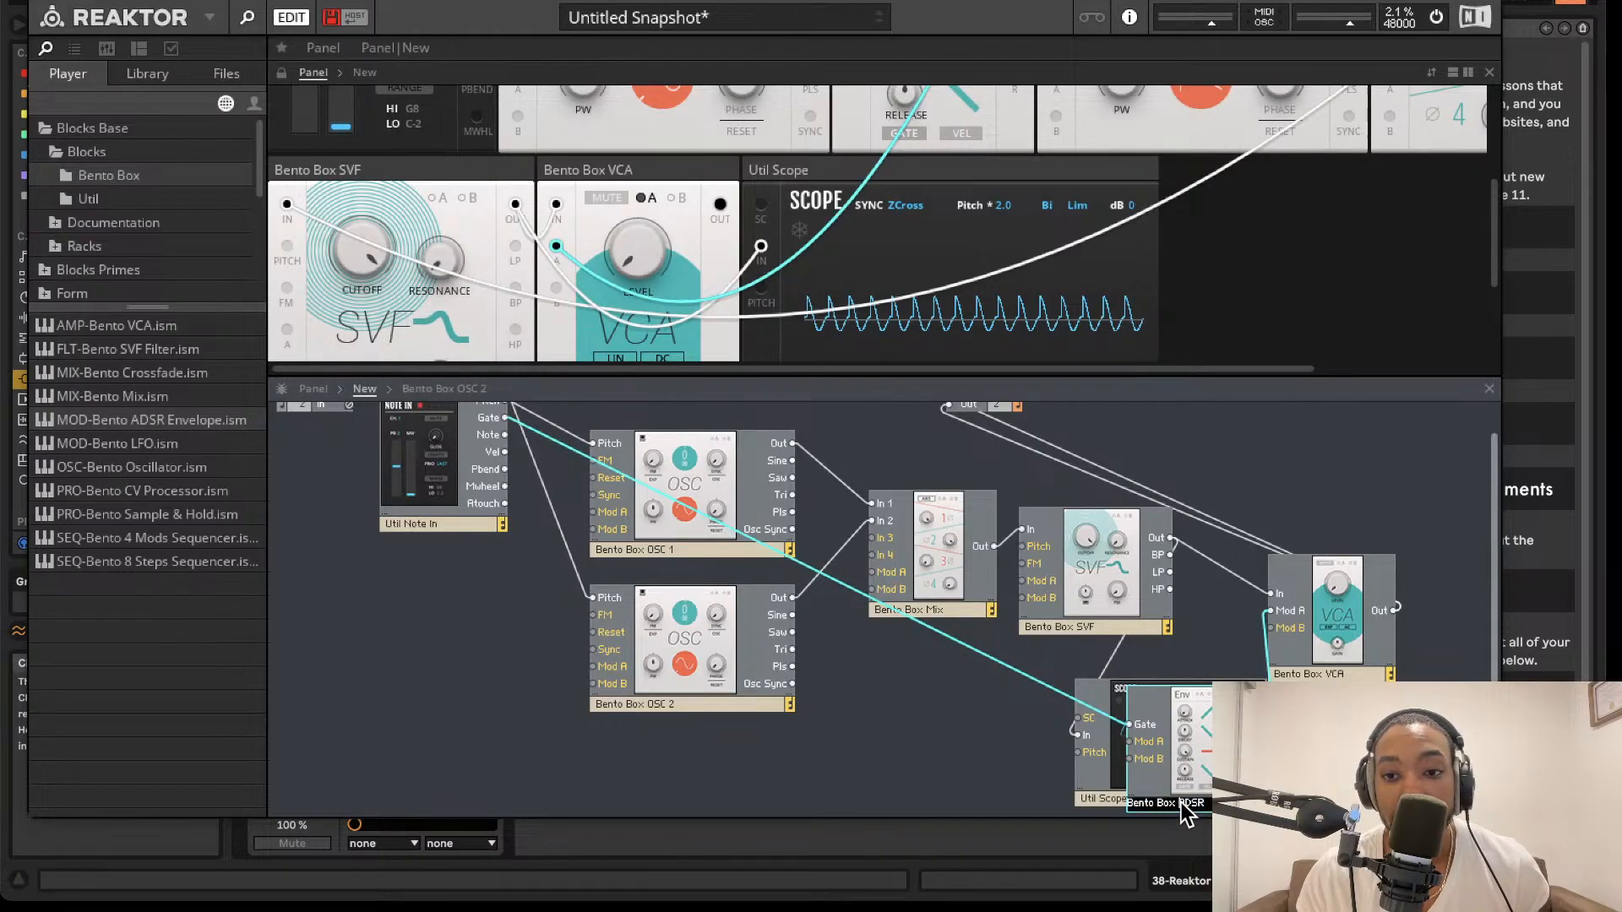
pyautogui.moveTo(1180, 803)
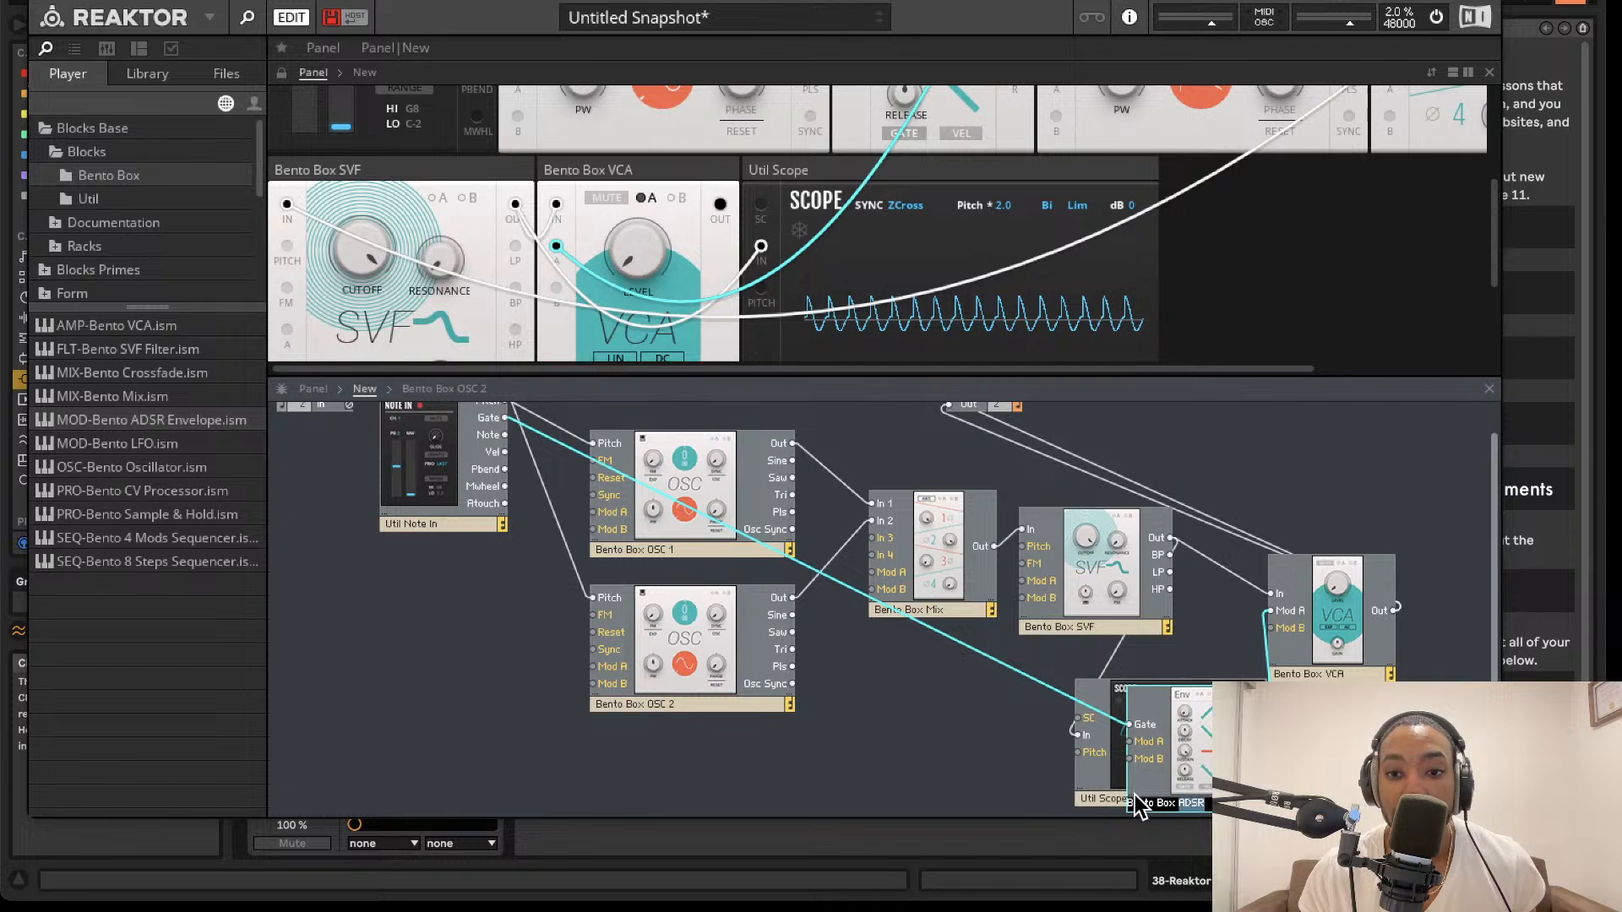
pyautogui.moveTo(1127, 716)
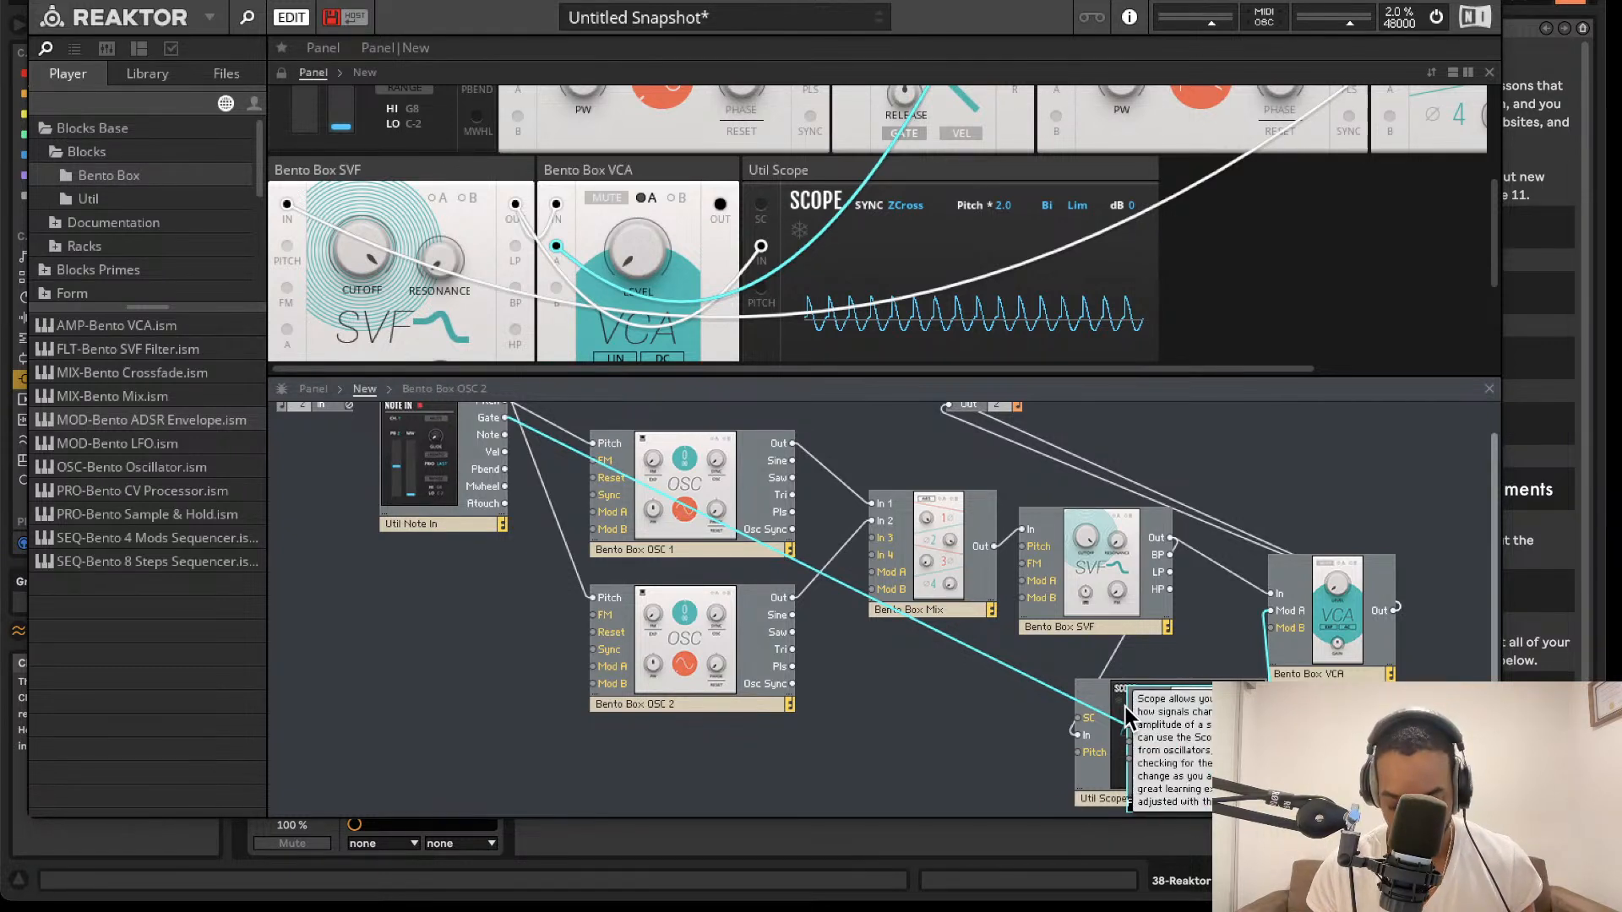
pyautogui.click(1183, 824)
pyautogui.doubleClick(1158, 807)
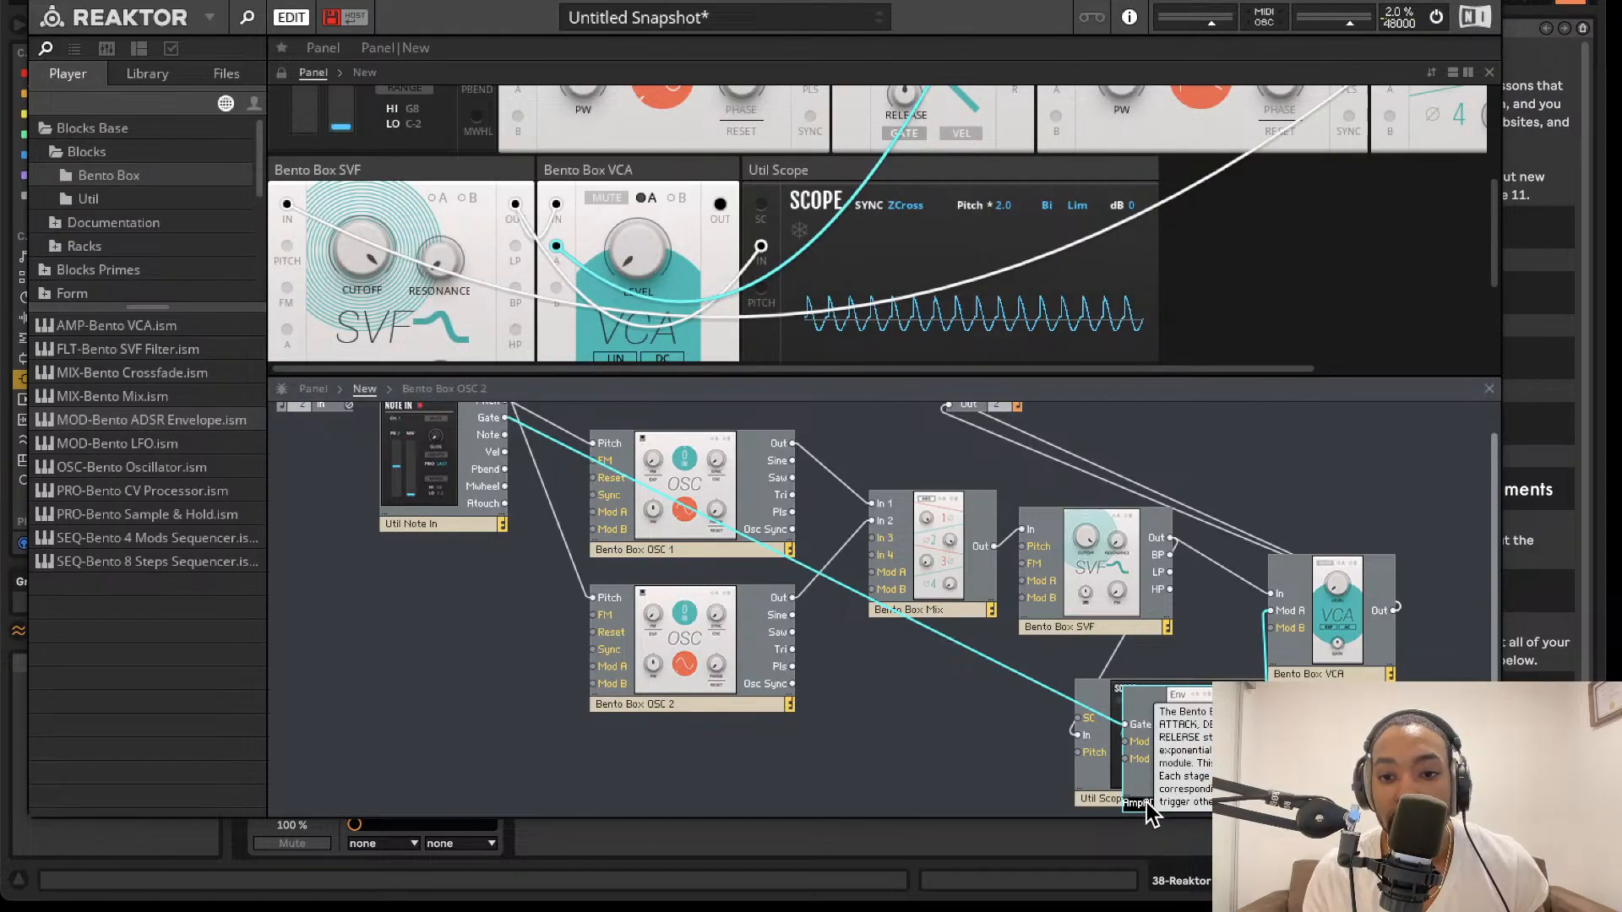
pyautogui.click(1023, 761)
# - Separate the overlapping Scope and Amp ADSR blocks so that they sit side by side below the SVF and VCA
pyautogui.moveTo(1176, 730); pyautogui.dragTo(1294, 778)
pyautogui.moveTo(1135, 735); pyautogui.dragTo(1032, 731)
pyautogui.moveTo(1294, 777); pyautogui.dragTo(1226, 737)
# - Select modulation slot A on the VCA and raise its modulation amount for Level
pyautogui.click(633, 289)
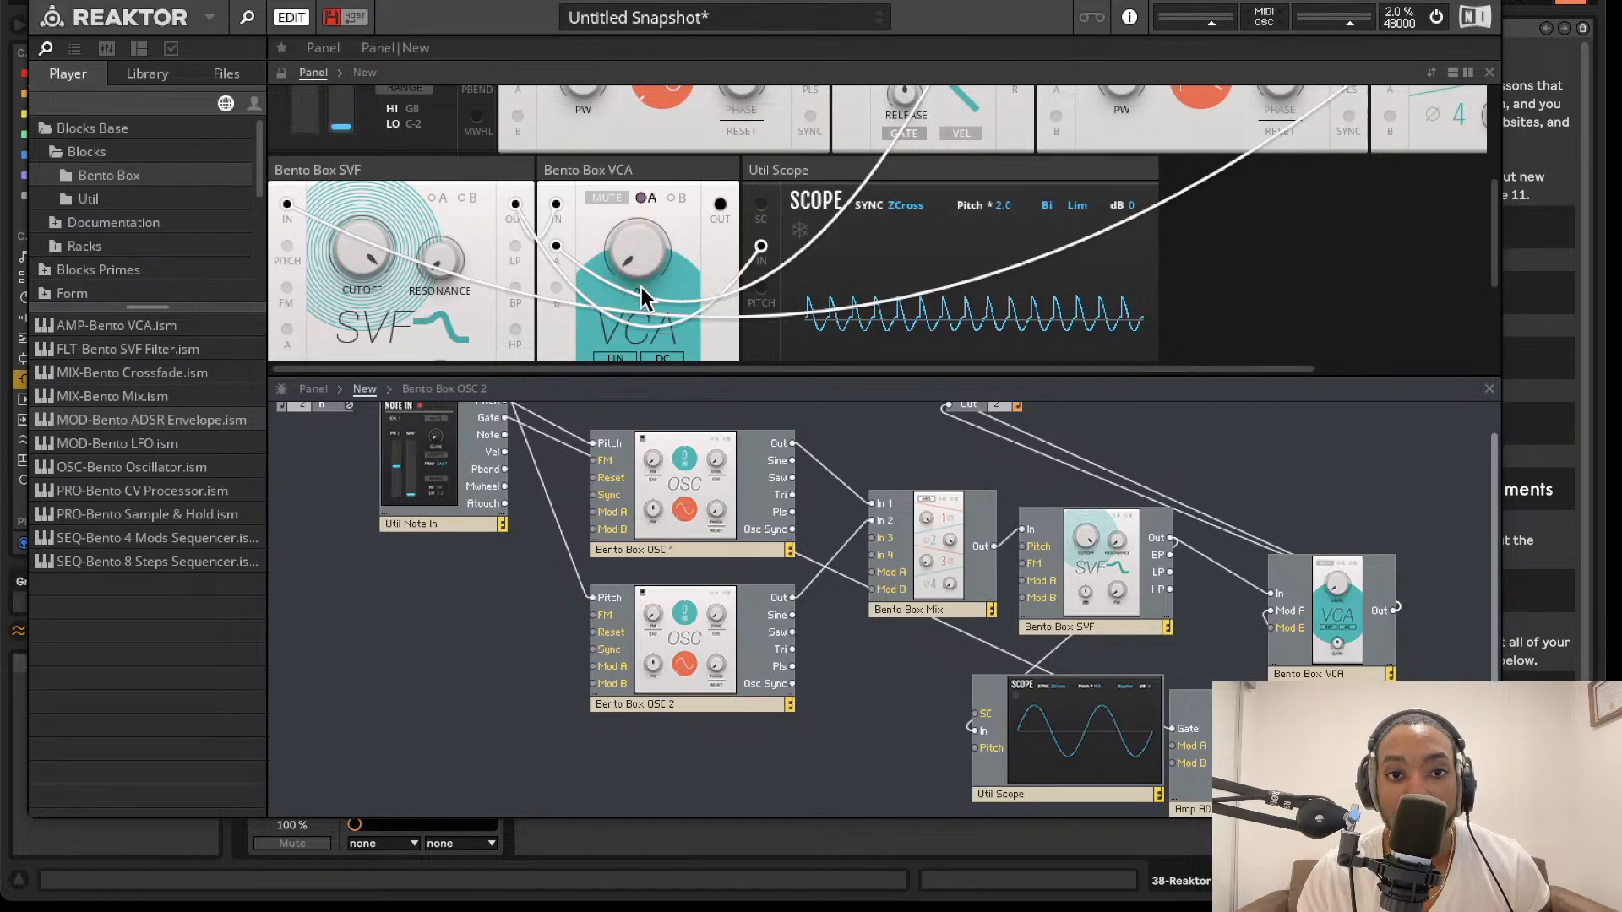
pyautogui.scroll(5, 646, 193)
pyautogui.scroll(-8, 625, 236)
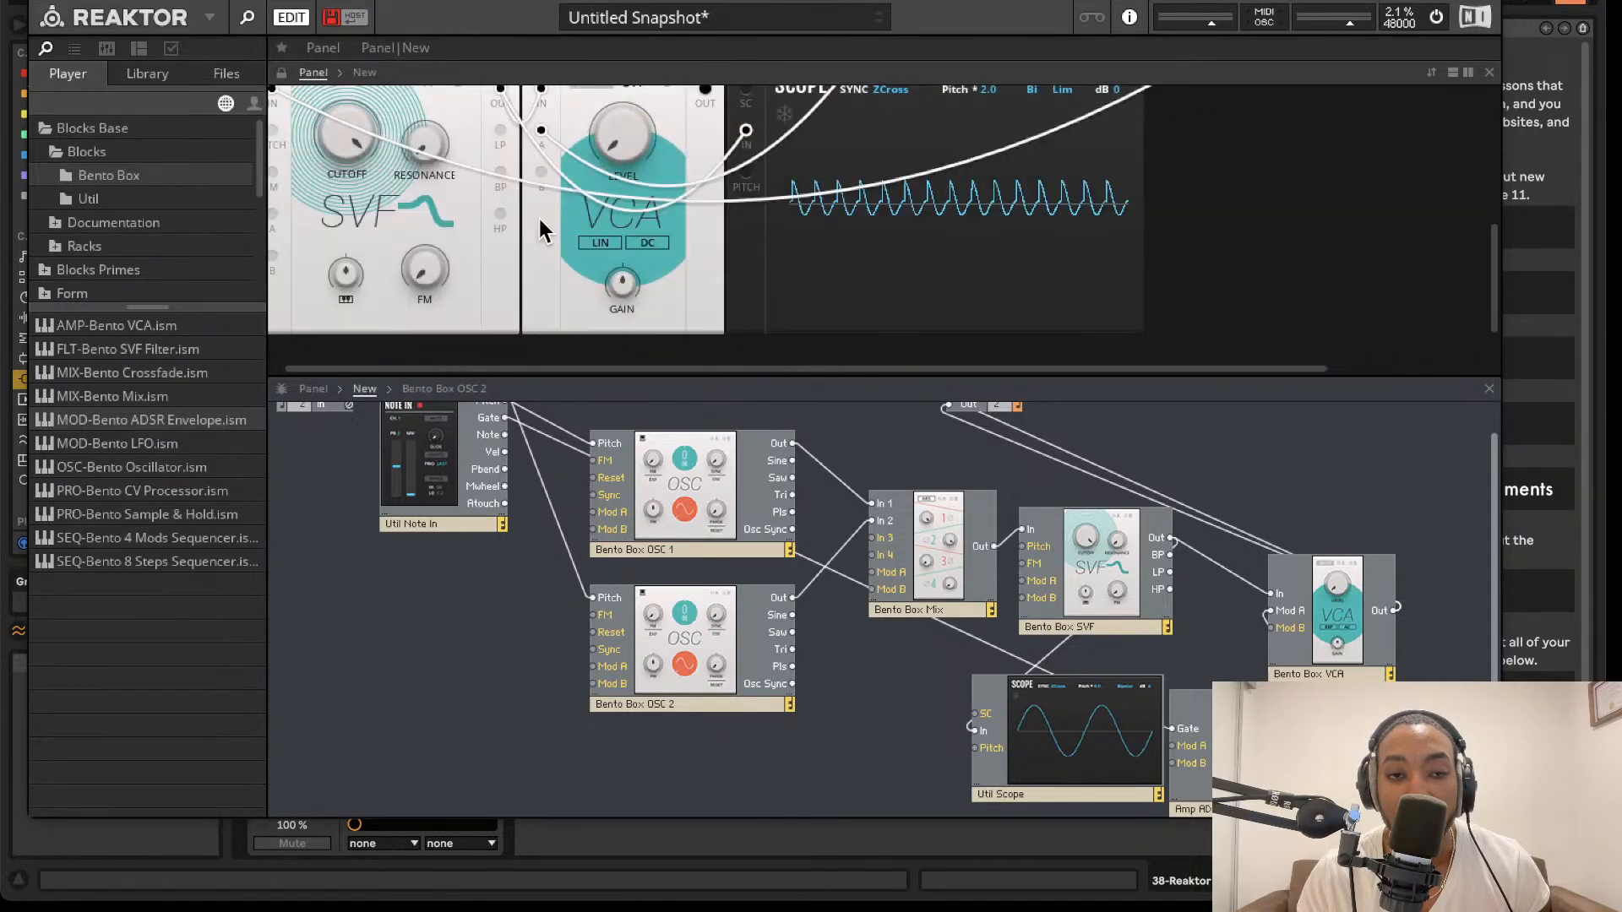
pyautogui.scroll(2, 621, 253)
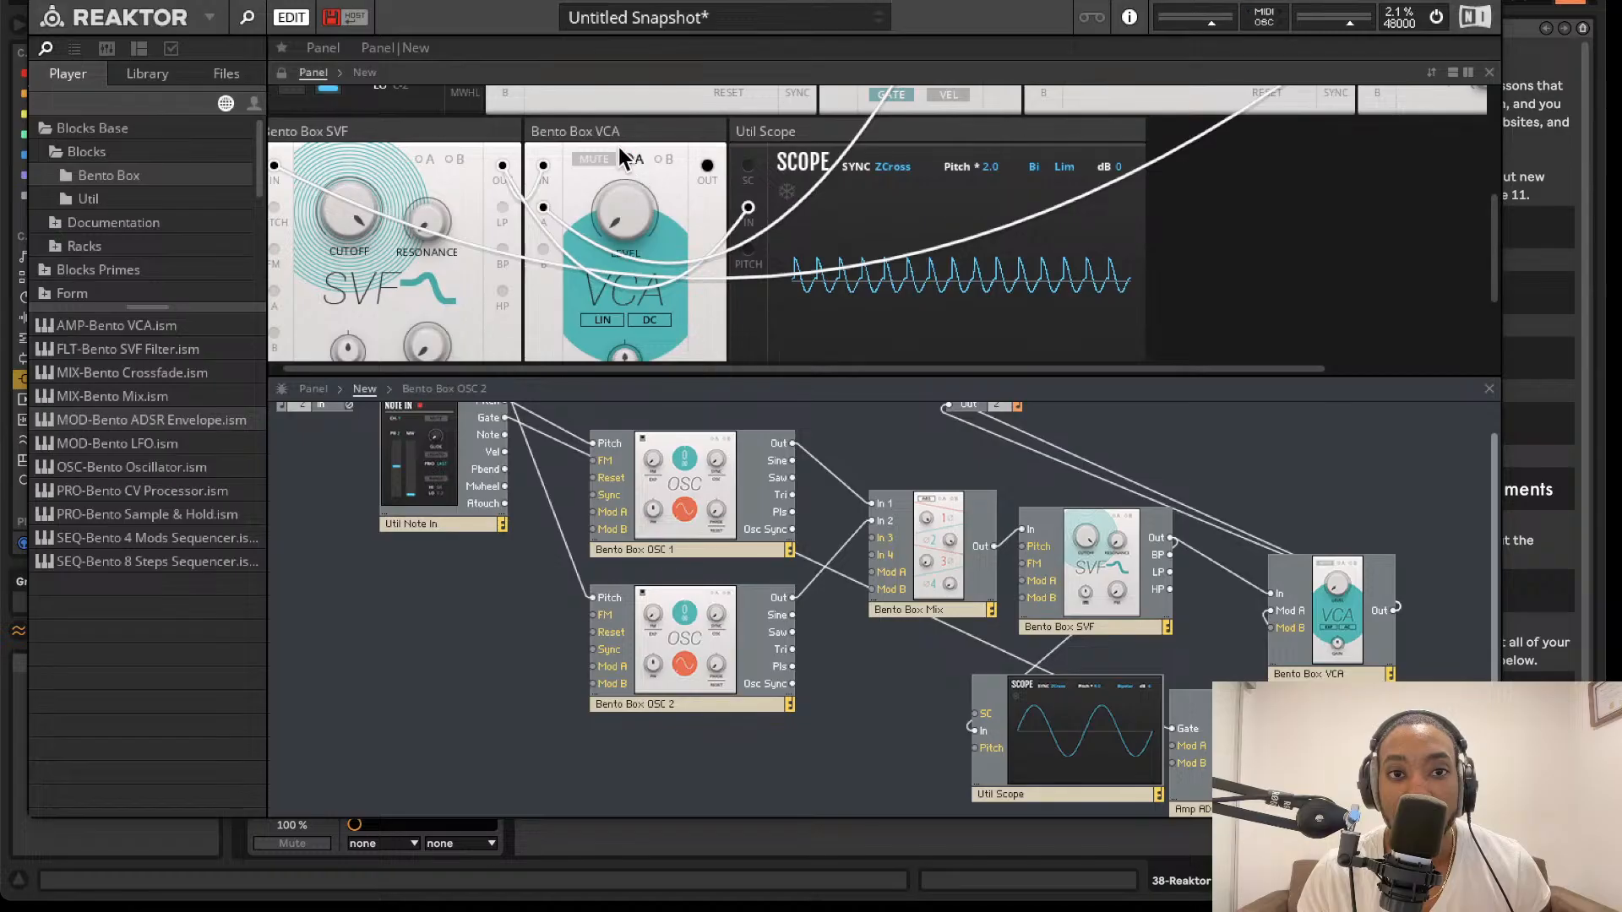
pyautogui.scroll(4, 633, 160)
pyautogui.scroll(-1, 929, 459)
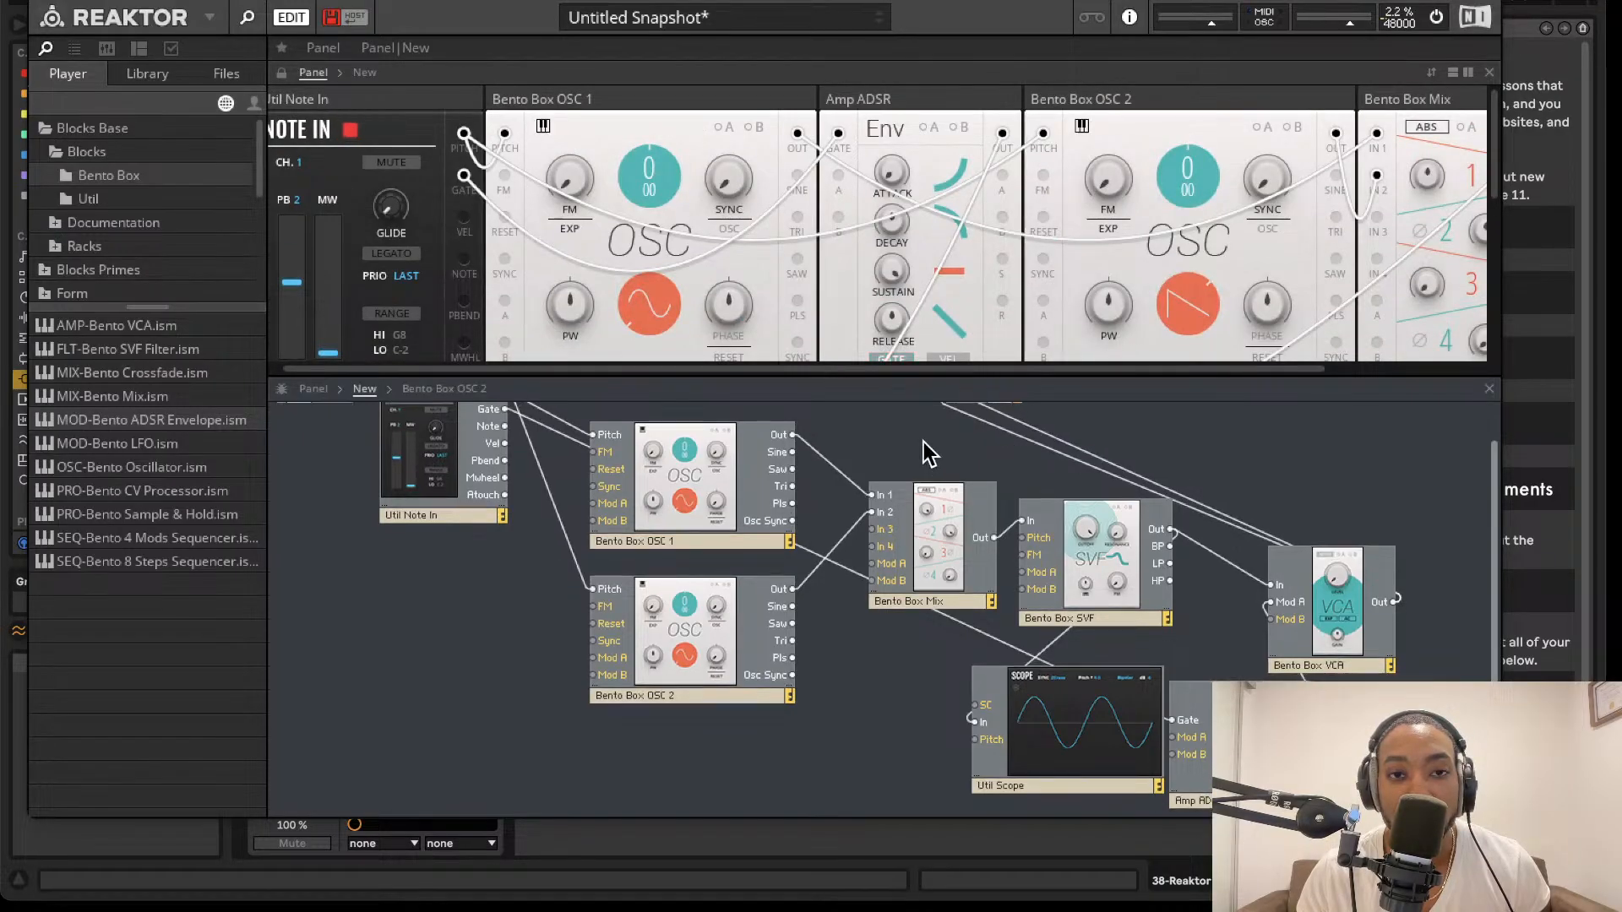
pyautogui.scroll(-6, 850, 246)
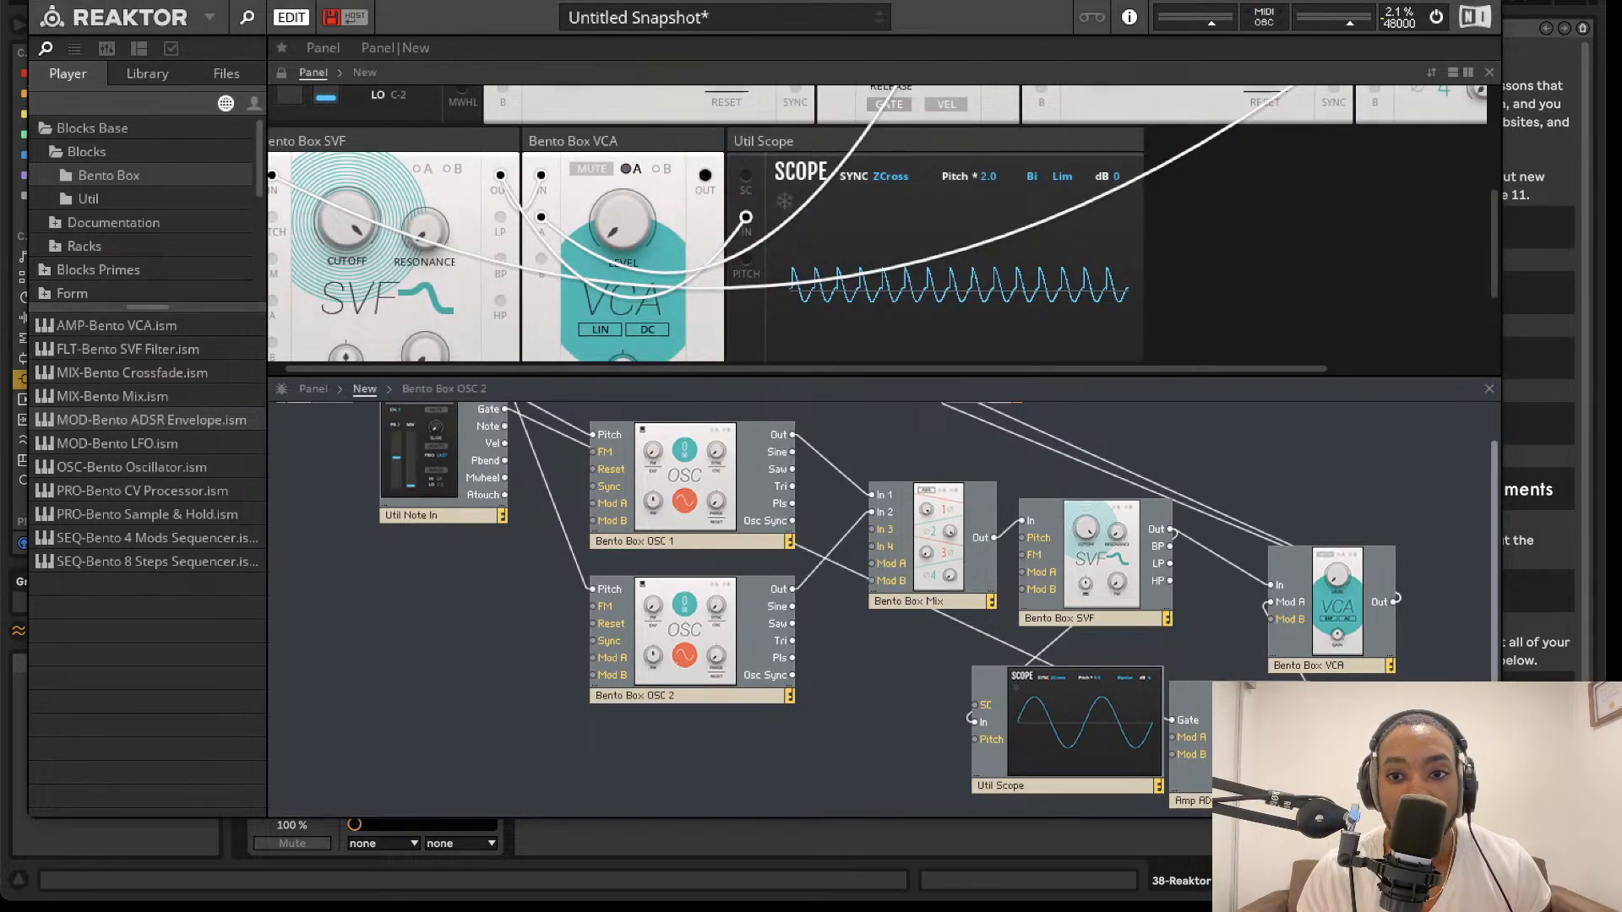
pyautogui.scroll(1, 1206, 752)
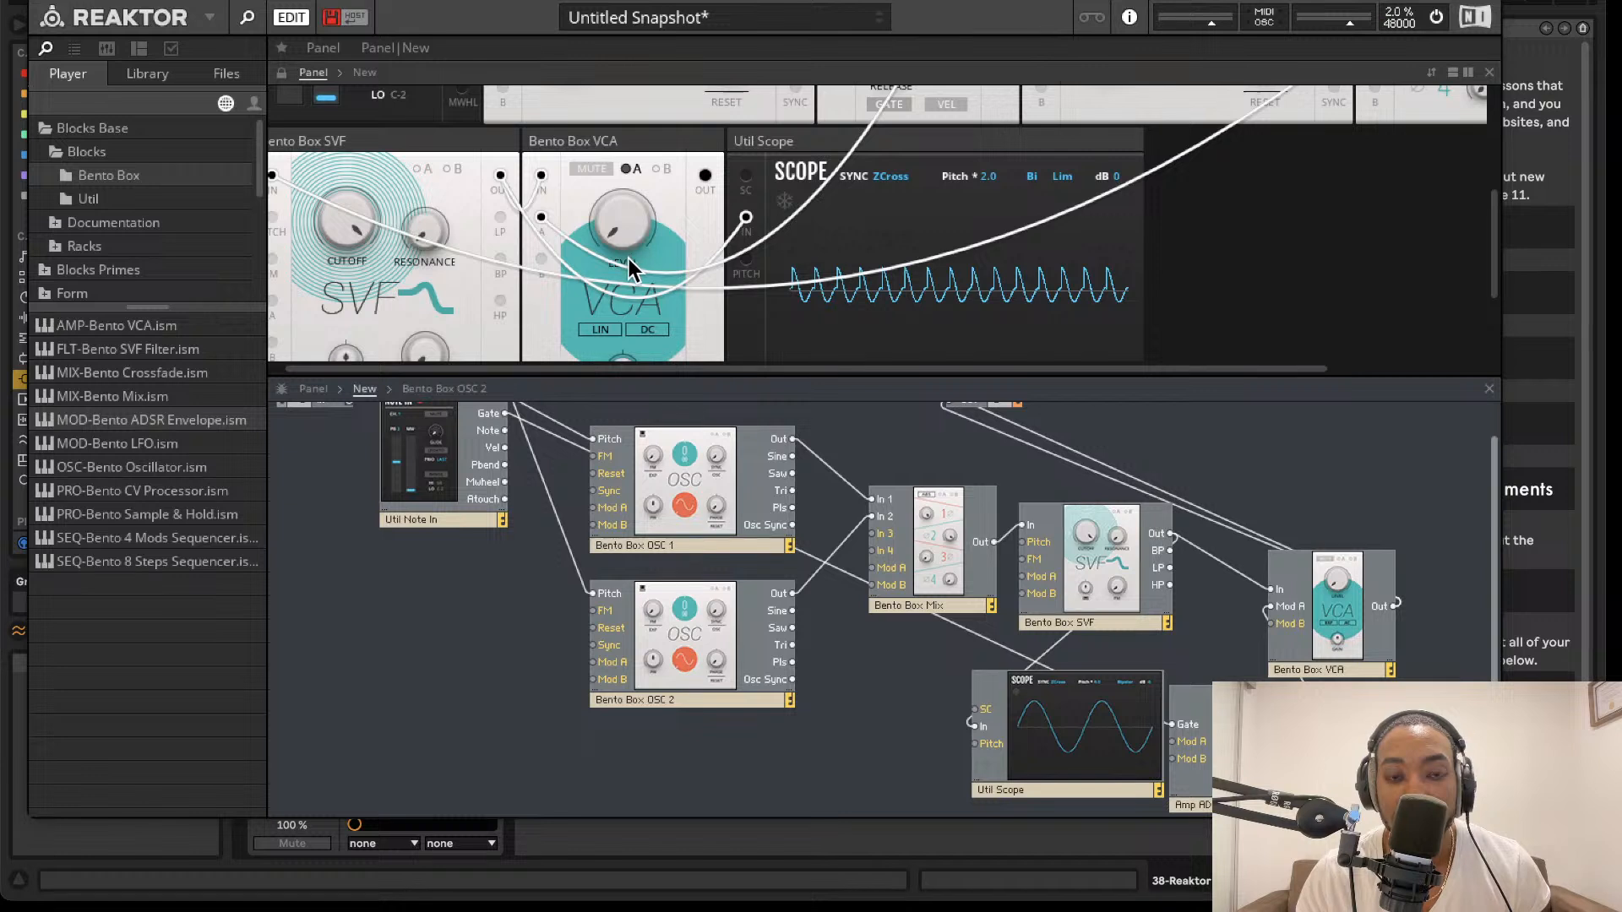
pyautogui.click(631, 172)
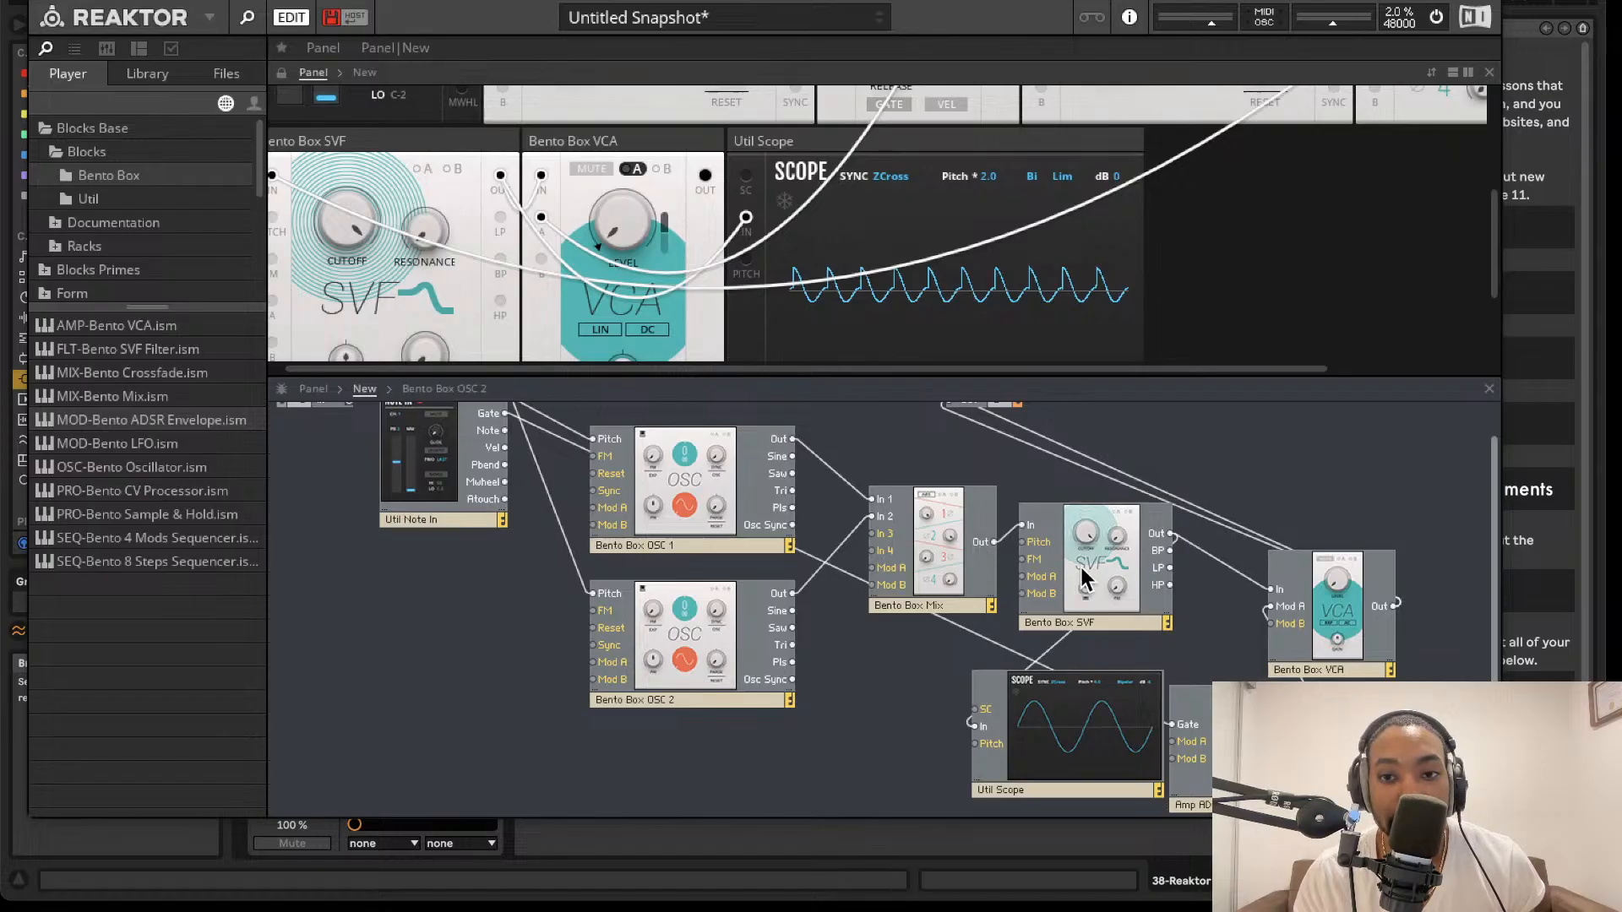
# - Lower the SVF's Cutoff to about 3.77 kHz and set its keyboard tracking to 39
pyautogui.moveTo(1078, 574)
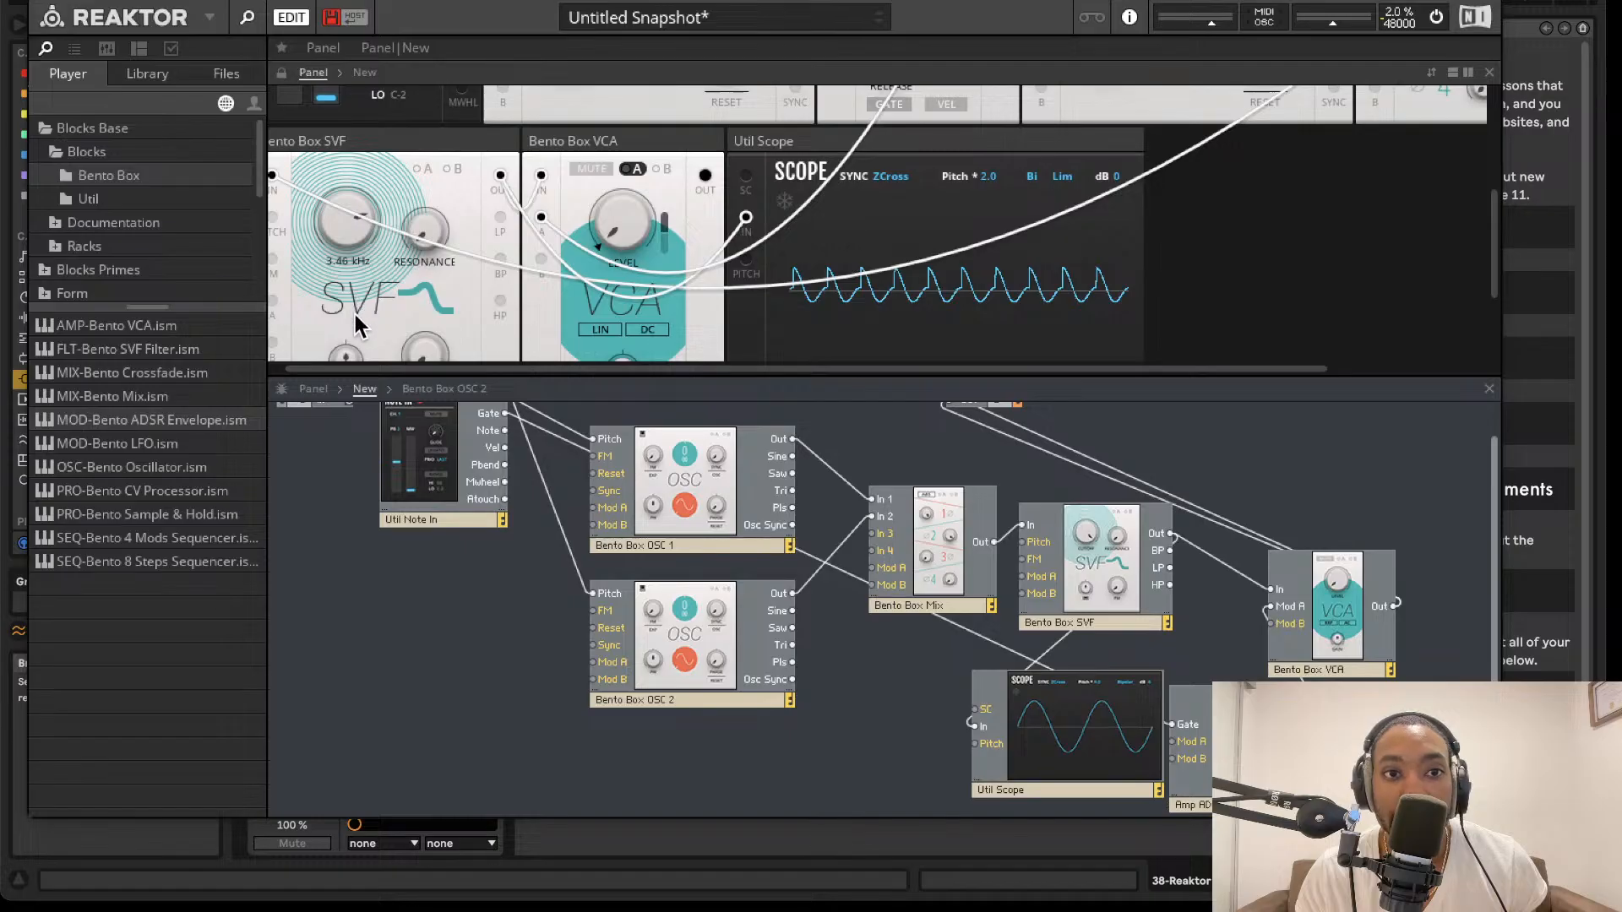
pyautogui.scroll(2, 353, 313)
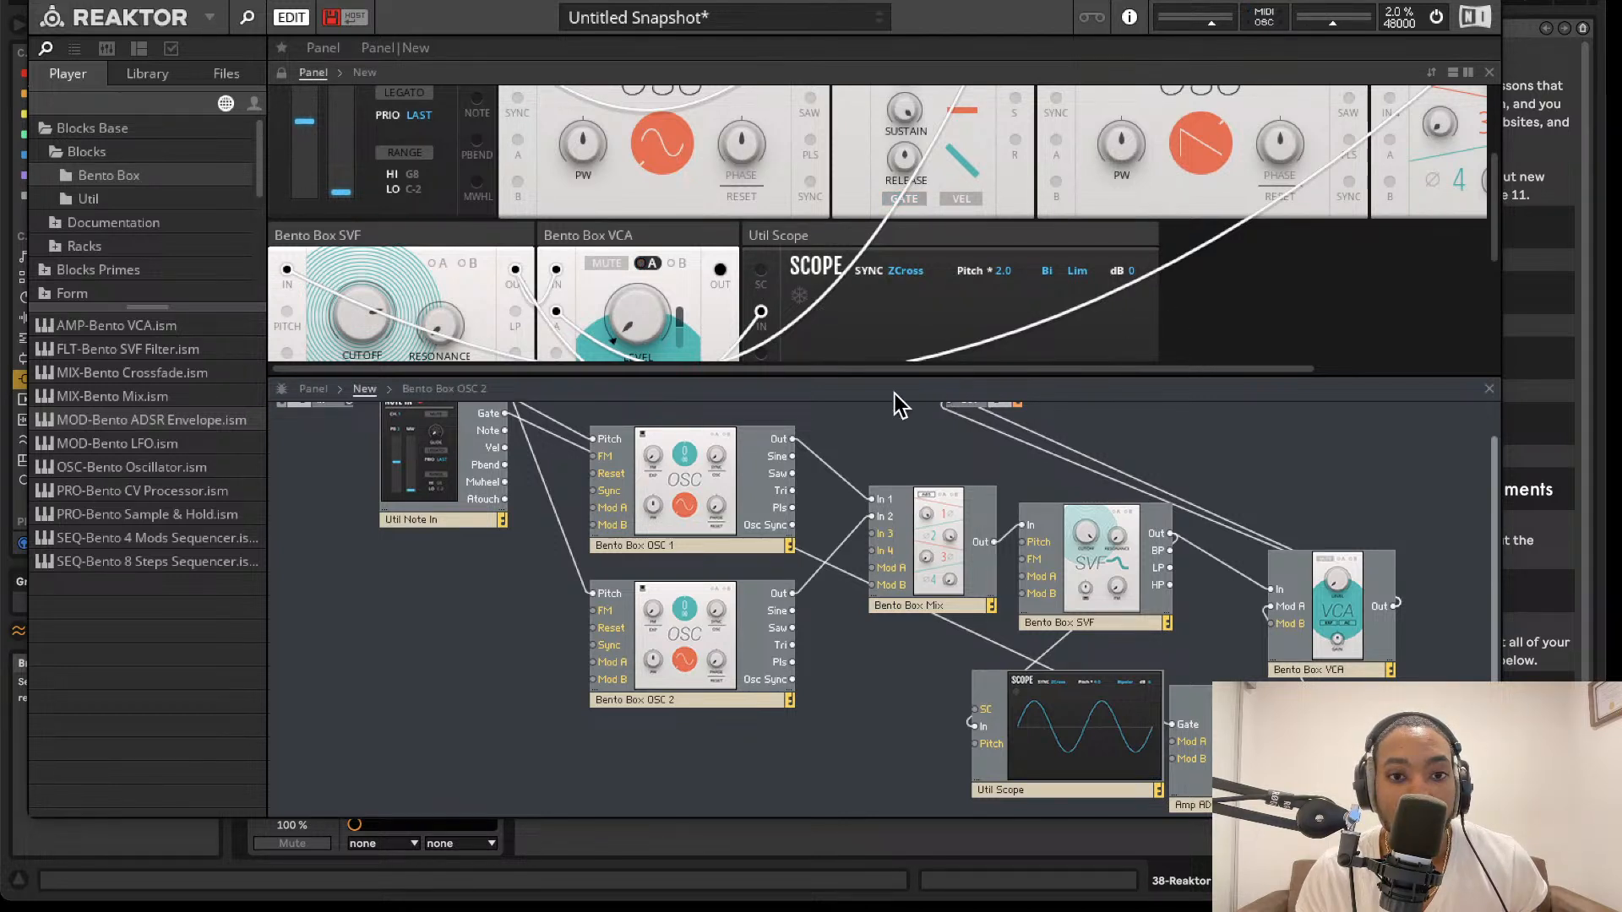
pyautogui.scroll(-3, 351, 275)
pyautogui.moveTo(333, 482); pyautogui.dragTo(363, 281)
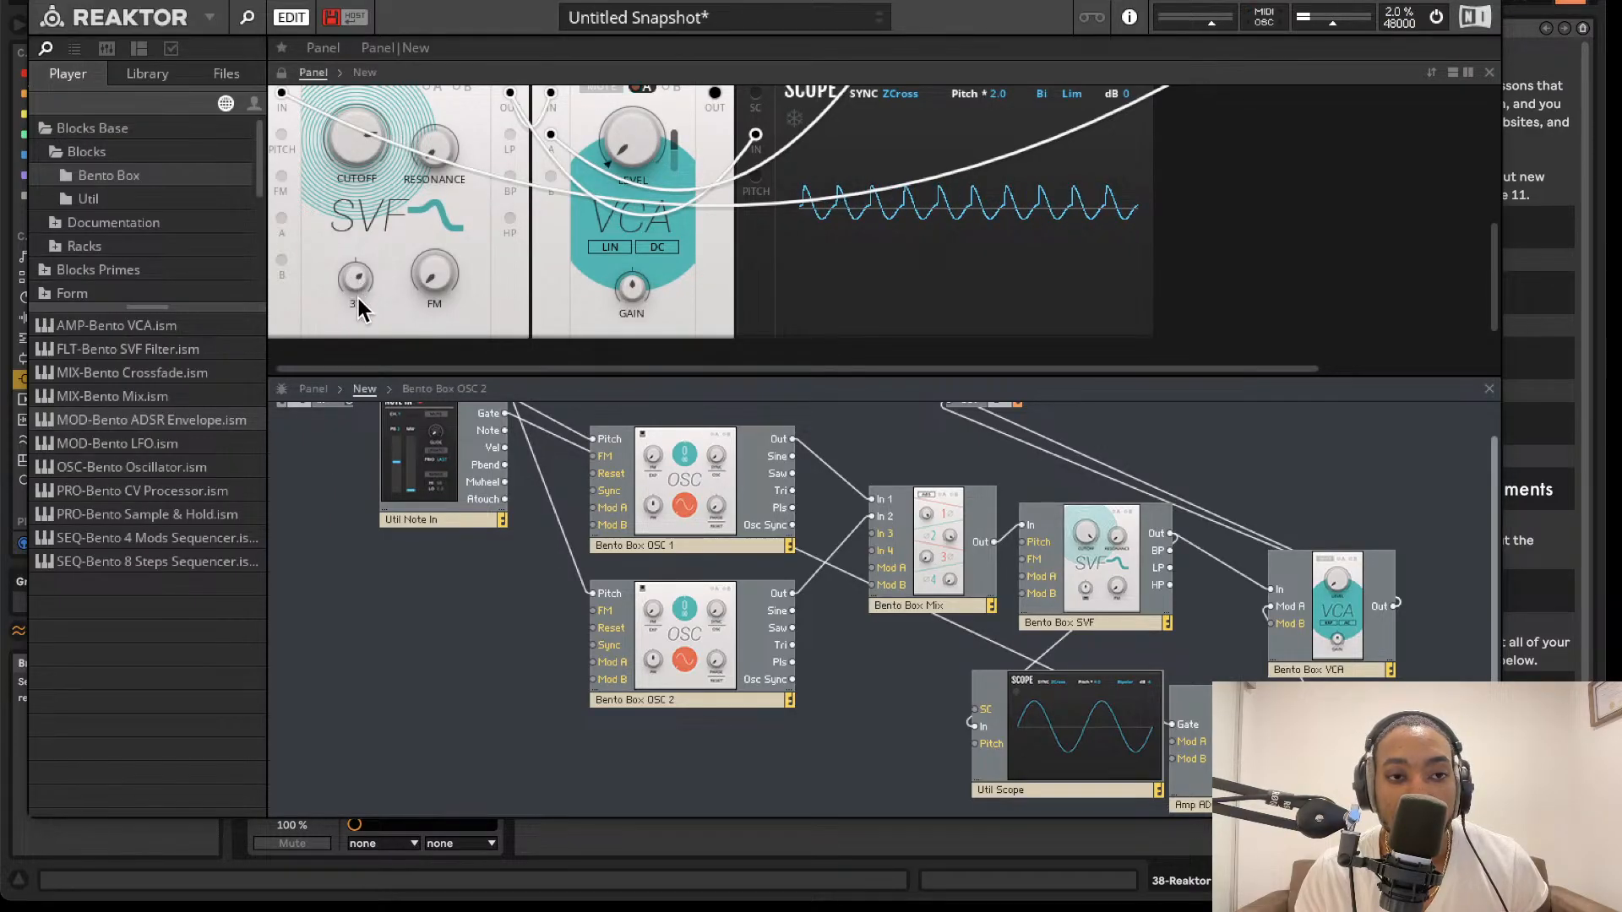
pyautogui.moveTo(359, 287)
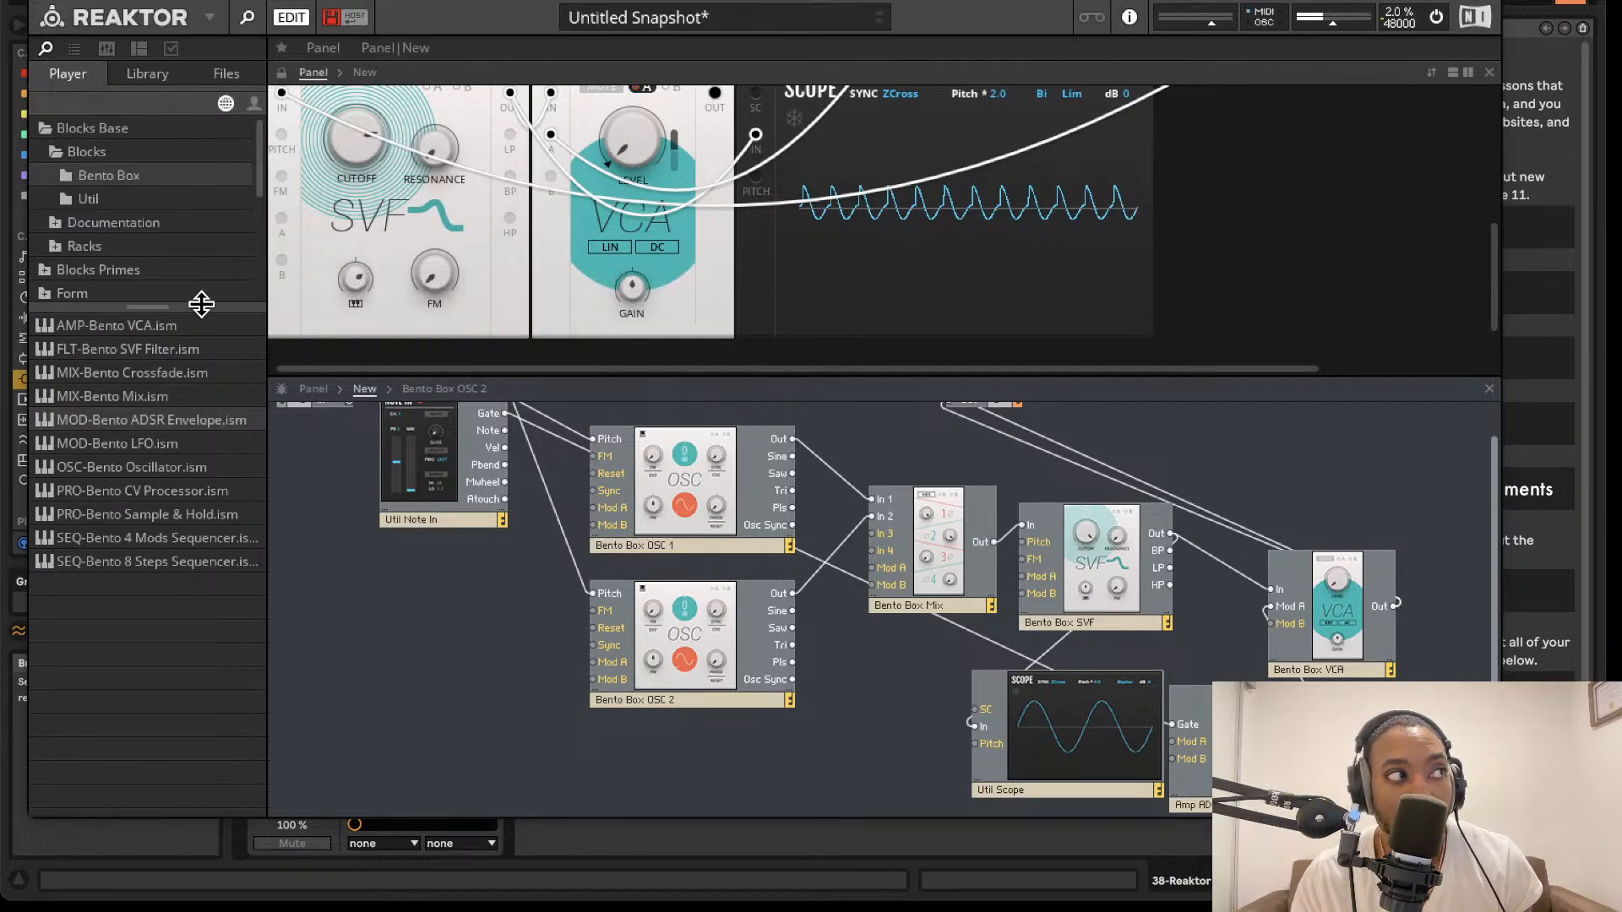
# - Search for noise, try inserting a Noise macro below OSC 2, and remove it
pyautogui.scroll(3, 527, 199)
pyautogui.scroll(-2, 532, 206)
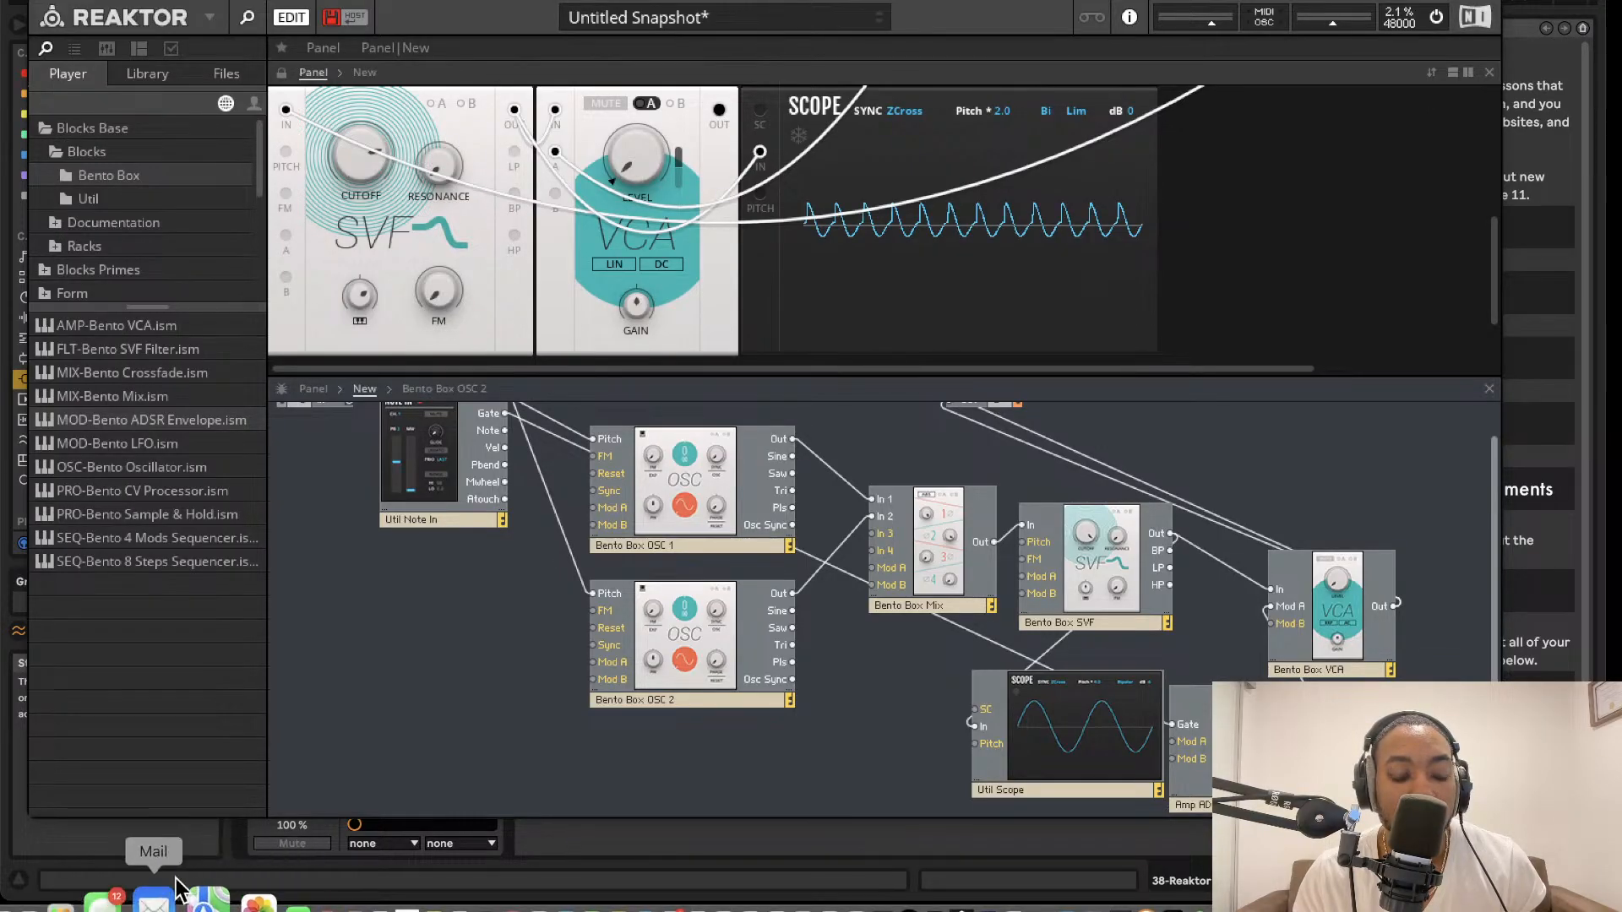
pyautogui.doubleClick(454, 706)
pyautogui.write('noise')
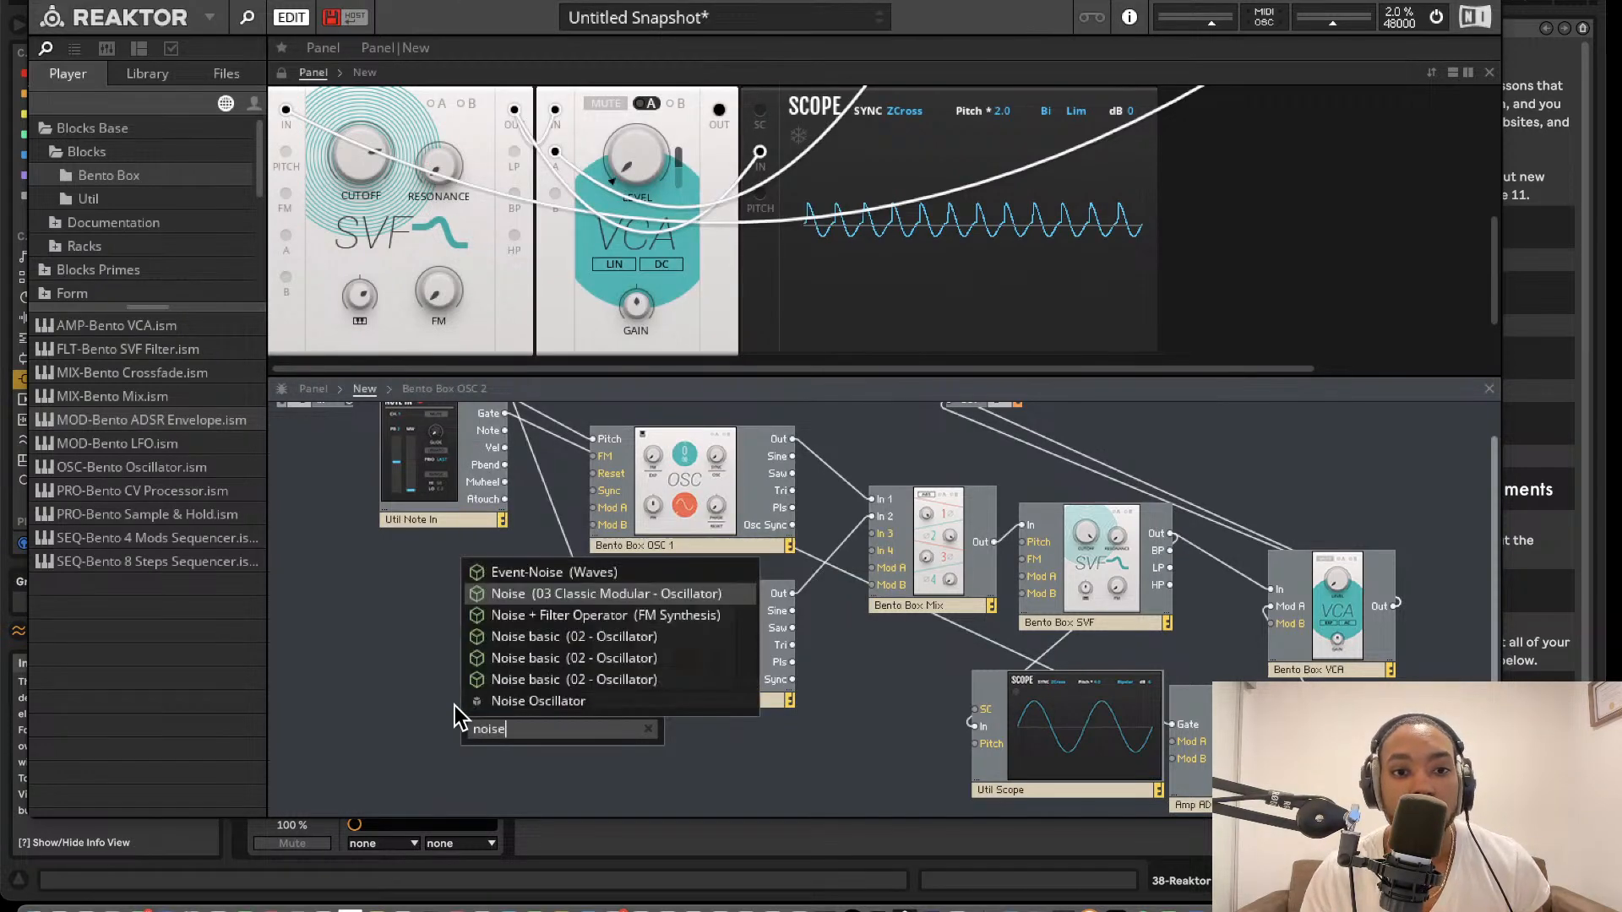
pyautogui.click(520, 571)
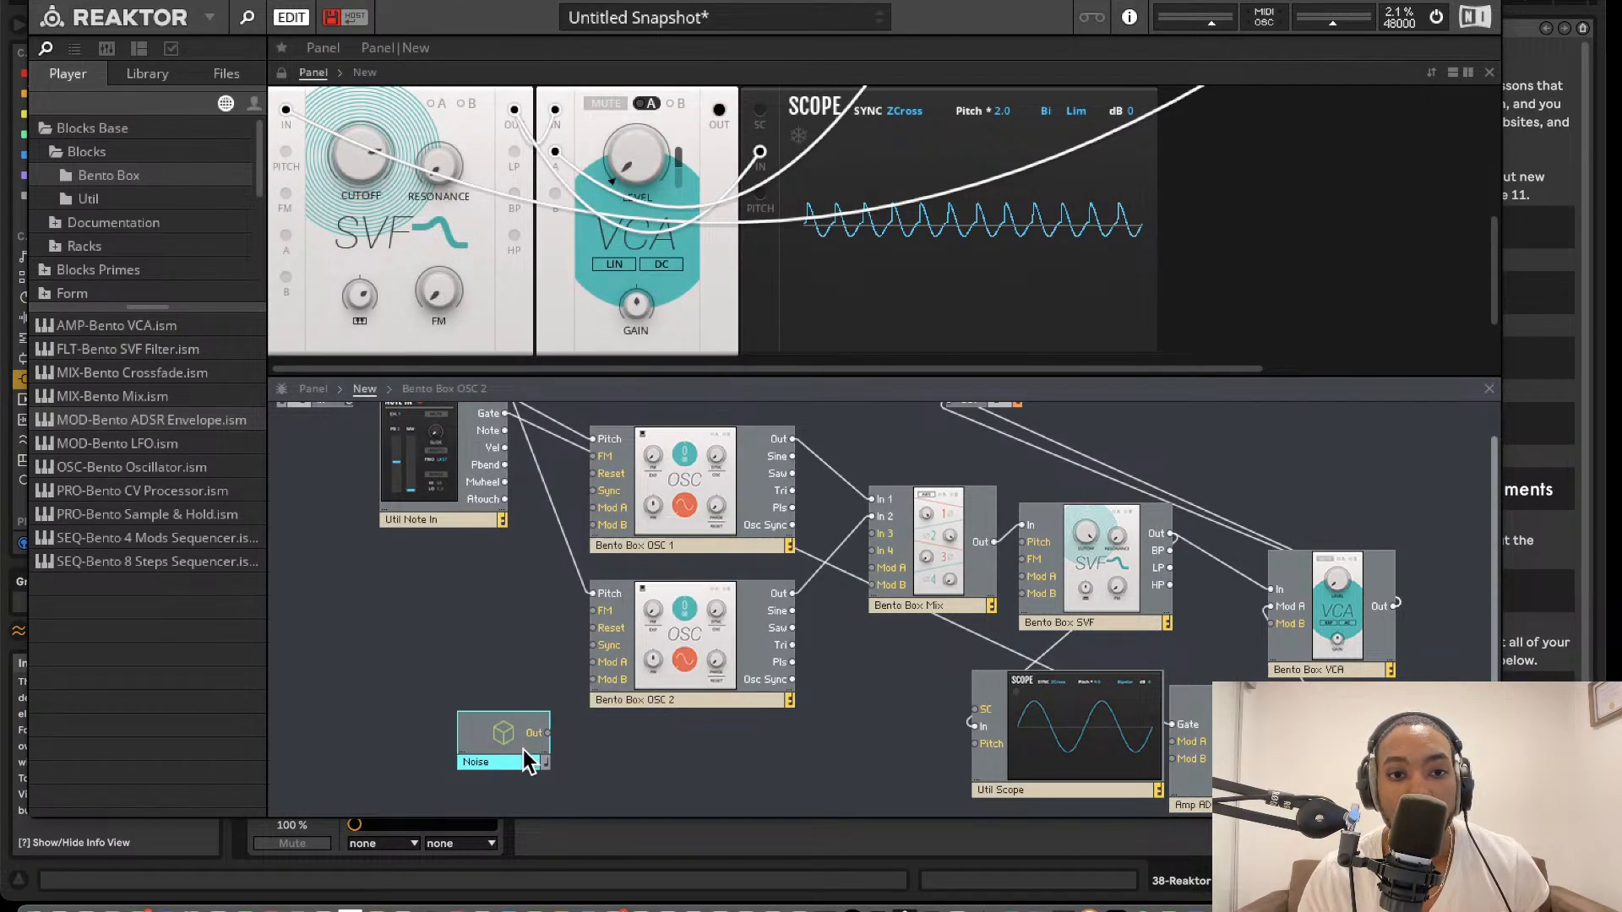
pyautogui.press('Delete')
# - Try inserting Noise + Filter Operator (FM Synthesis) below OSC 2, and remove it
pyautogui.rightClick(489, 735)
pyautogui.click(459, 717)
pyautogui.doubleClick(459, 717)
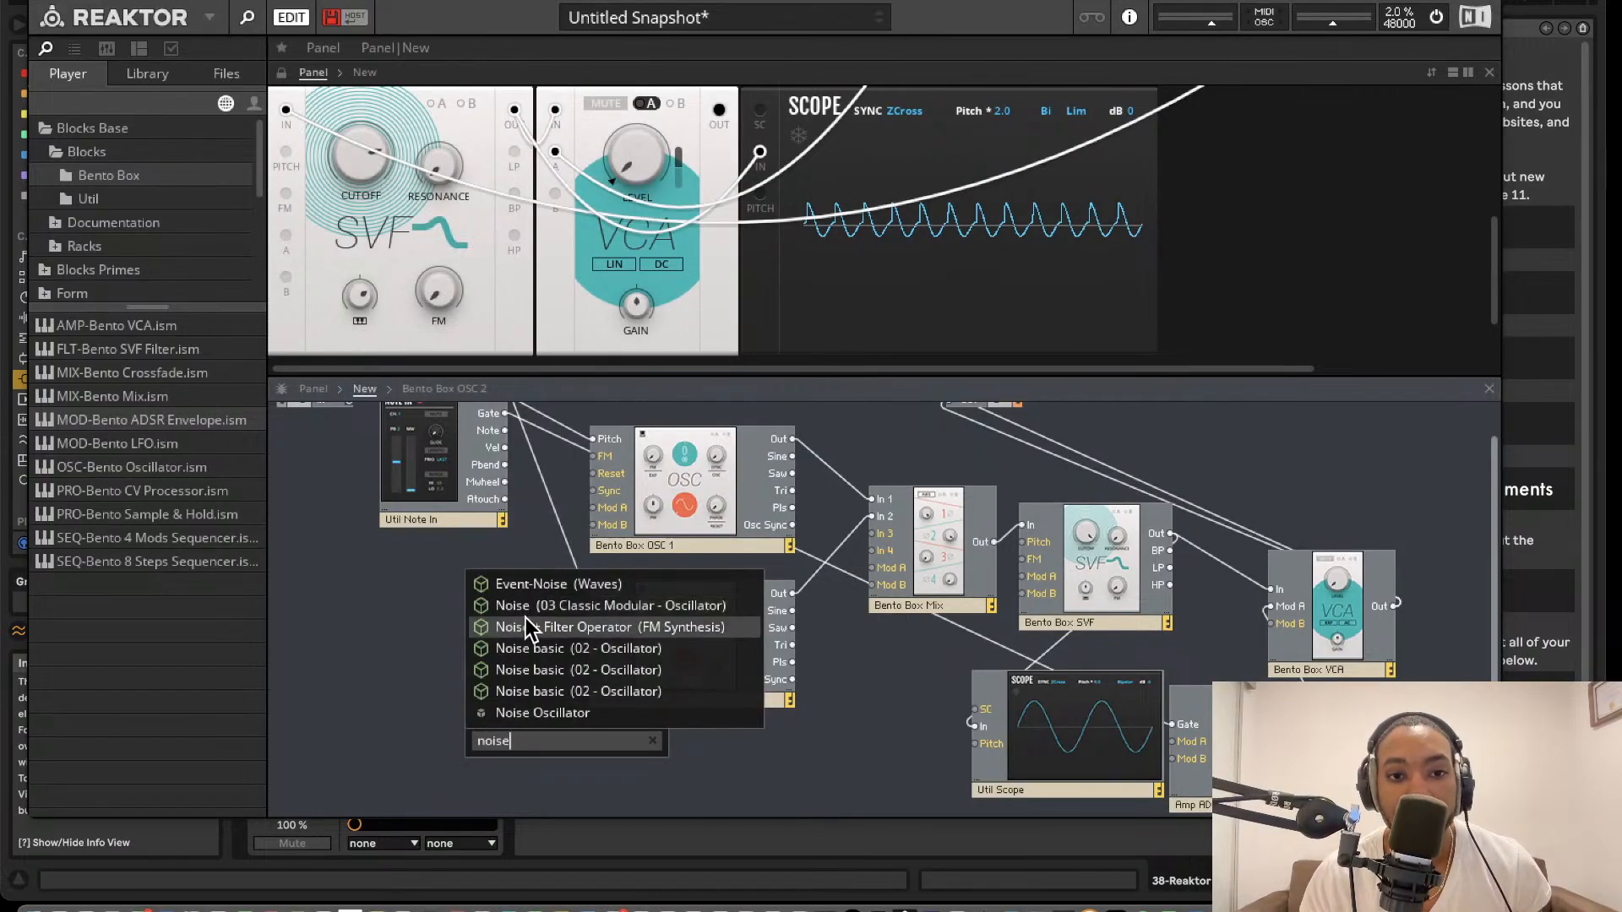
pyautogui.click(526, 623)
pyautogui.press('Delete')
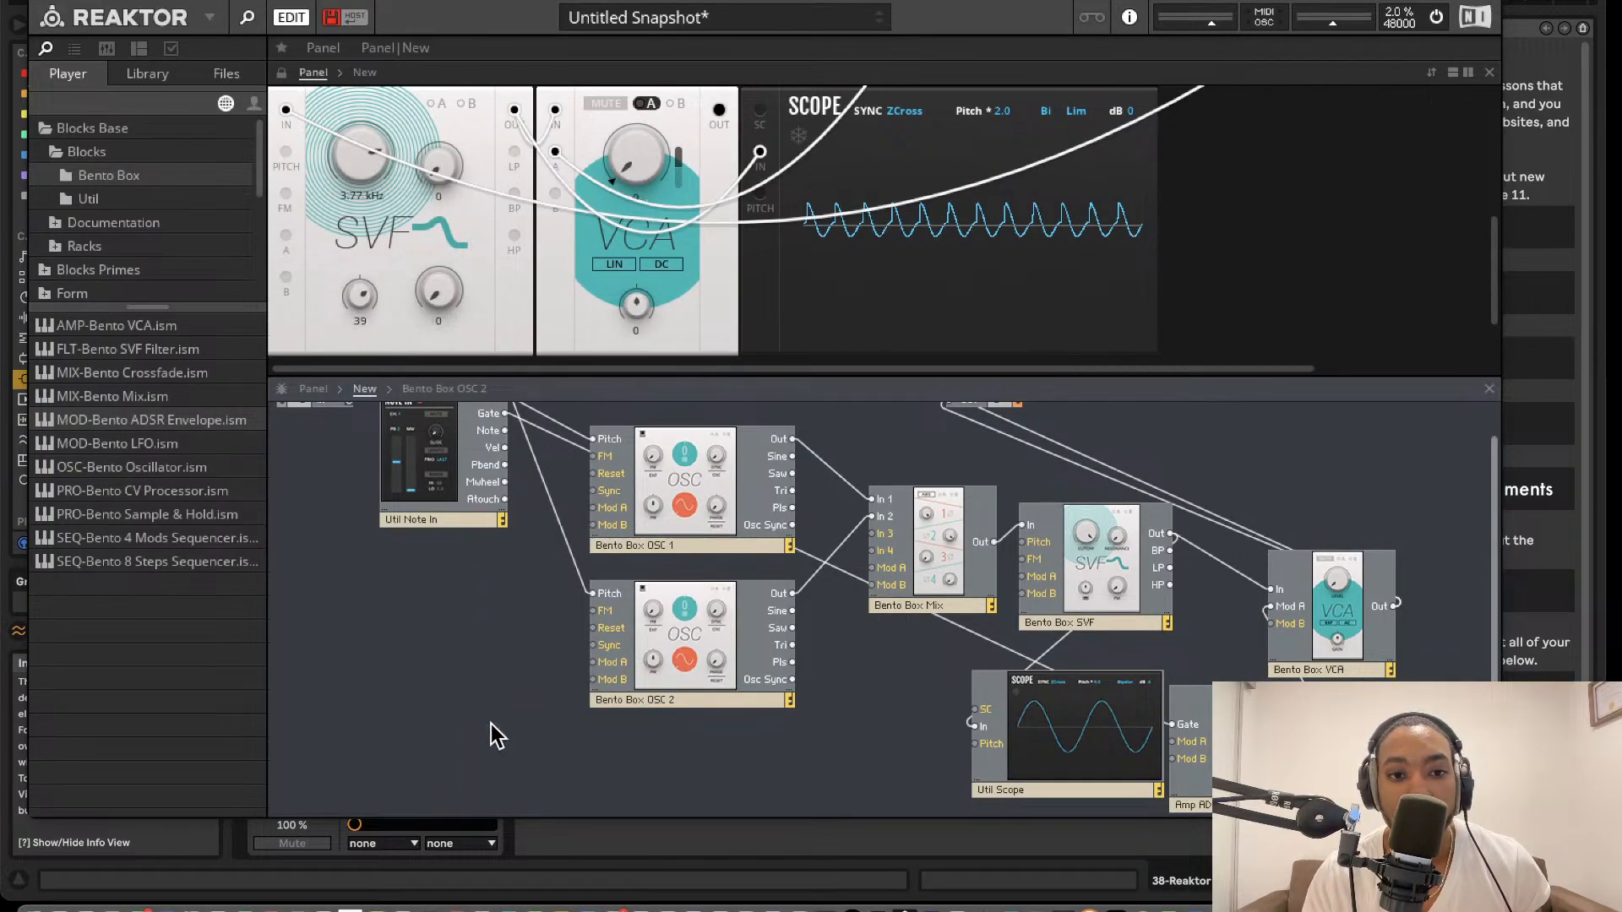
# - Search for noise, try inserting the Noise Oscillator module below OSC 2, and remove it
pyautogui.rightClick(490, 723)
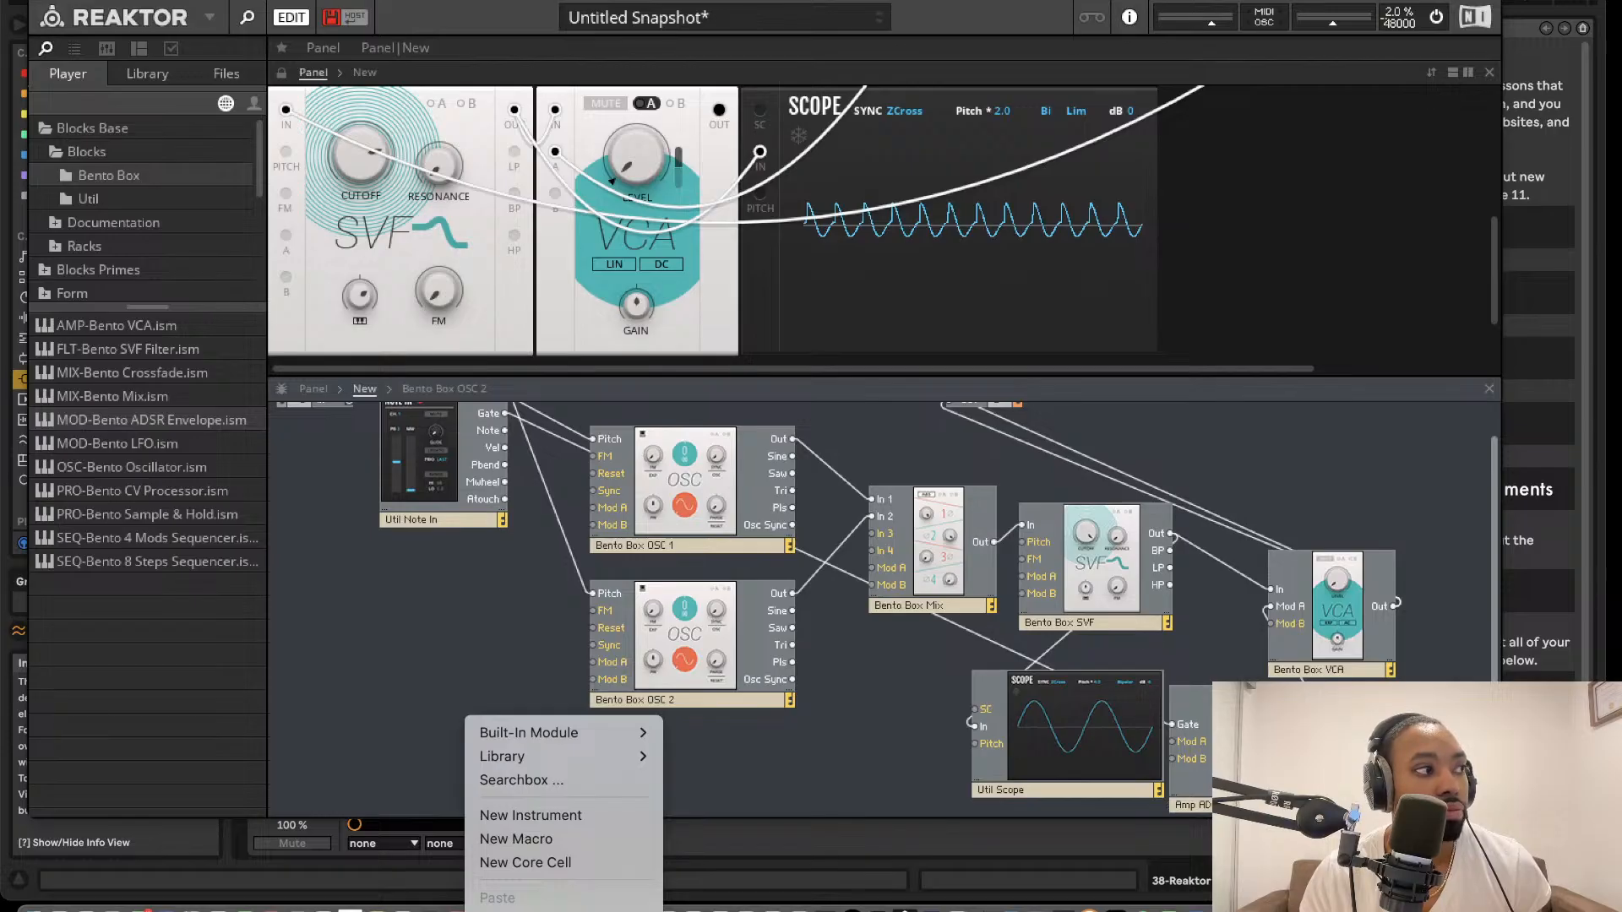
pyautogui.moveTo(528, 735)
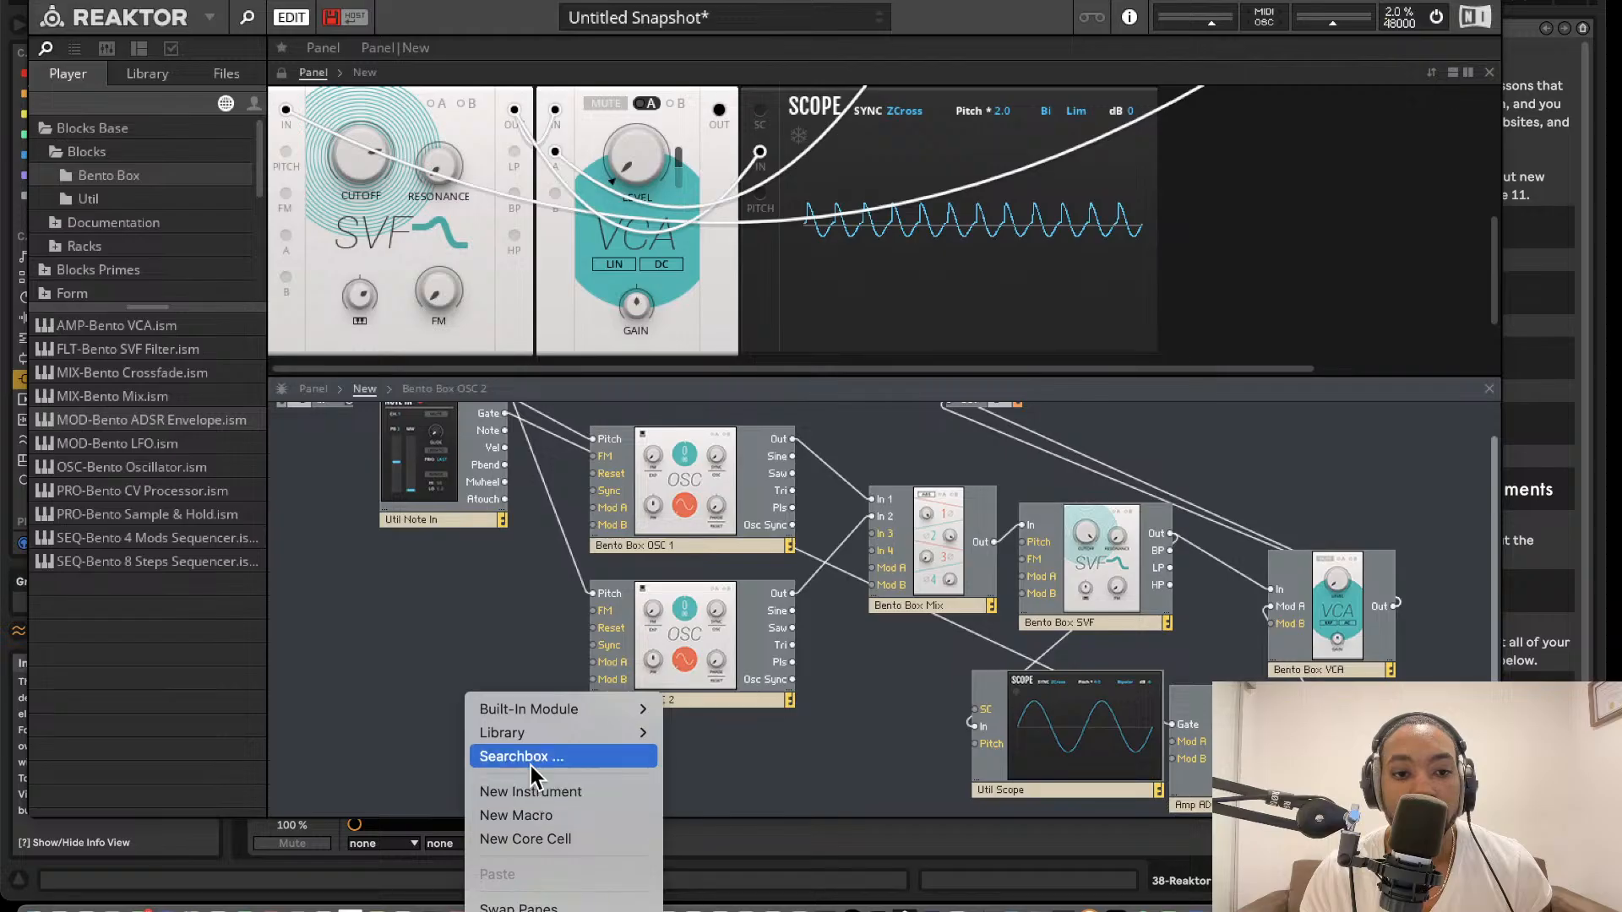
pyautogui.click(473, 657)
pyautogui.press('Return')
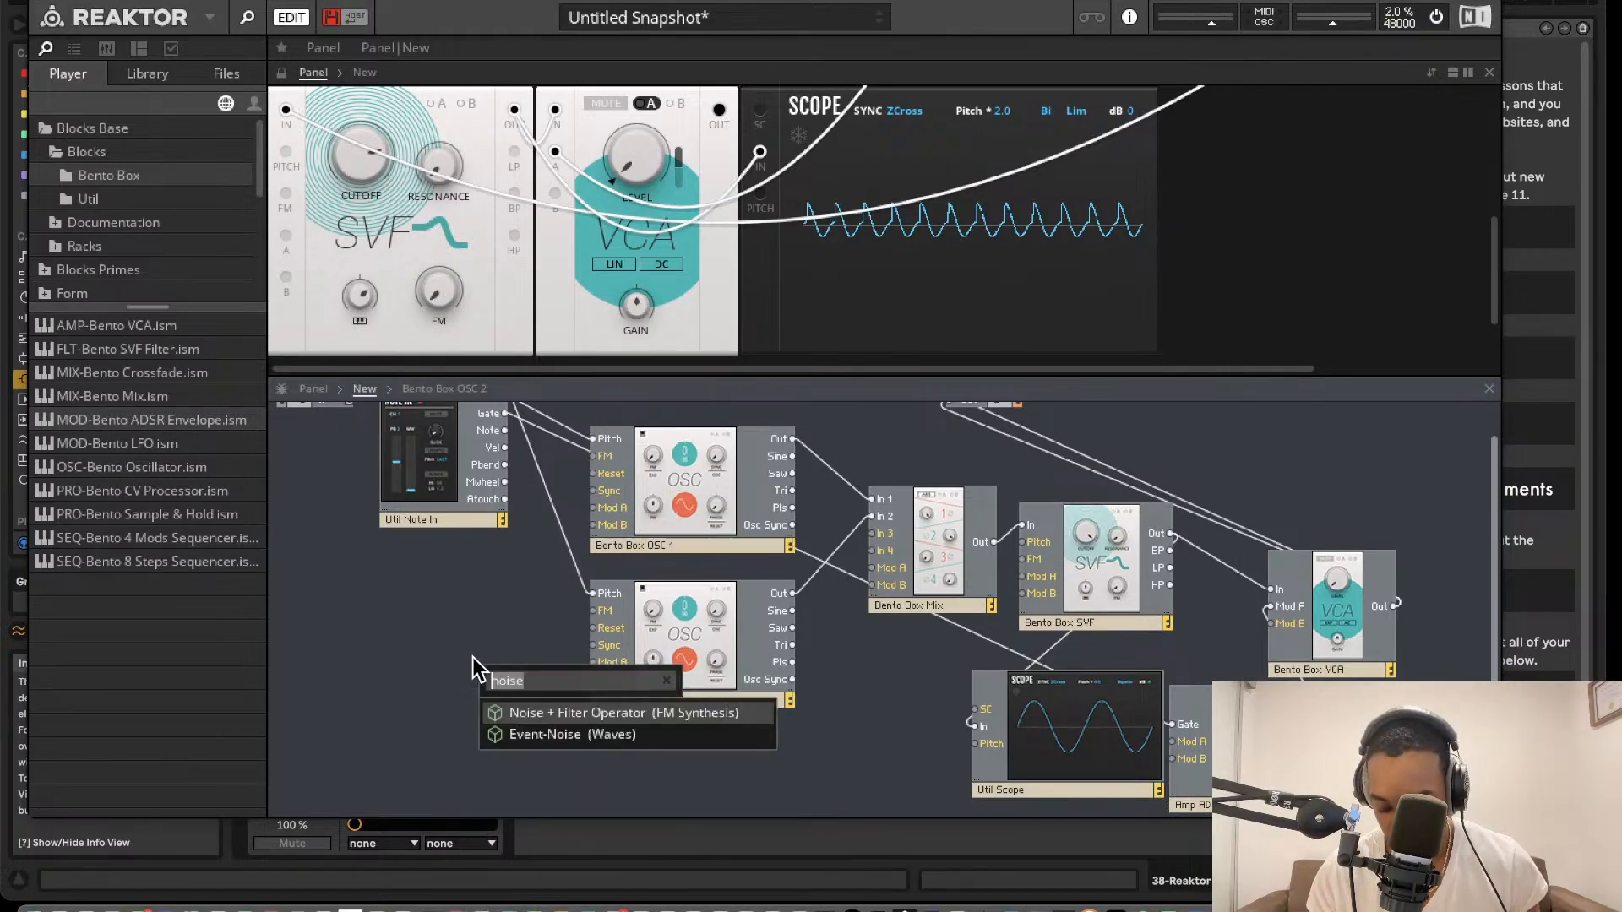
pyautogui.write('noise')
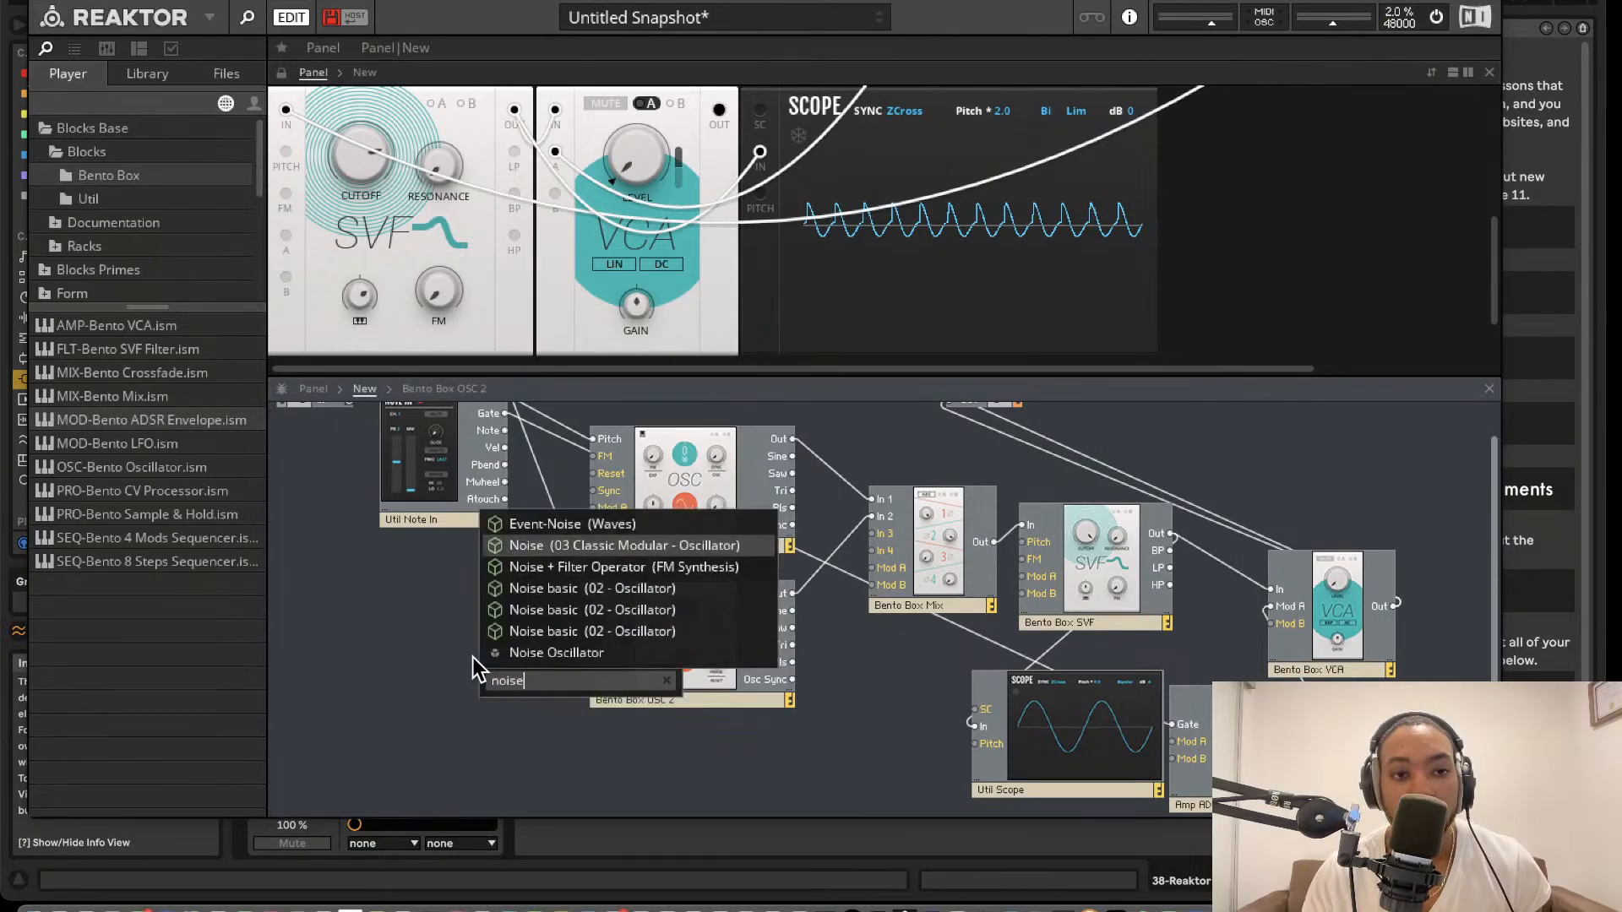
pyautogui.click(547, 651)
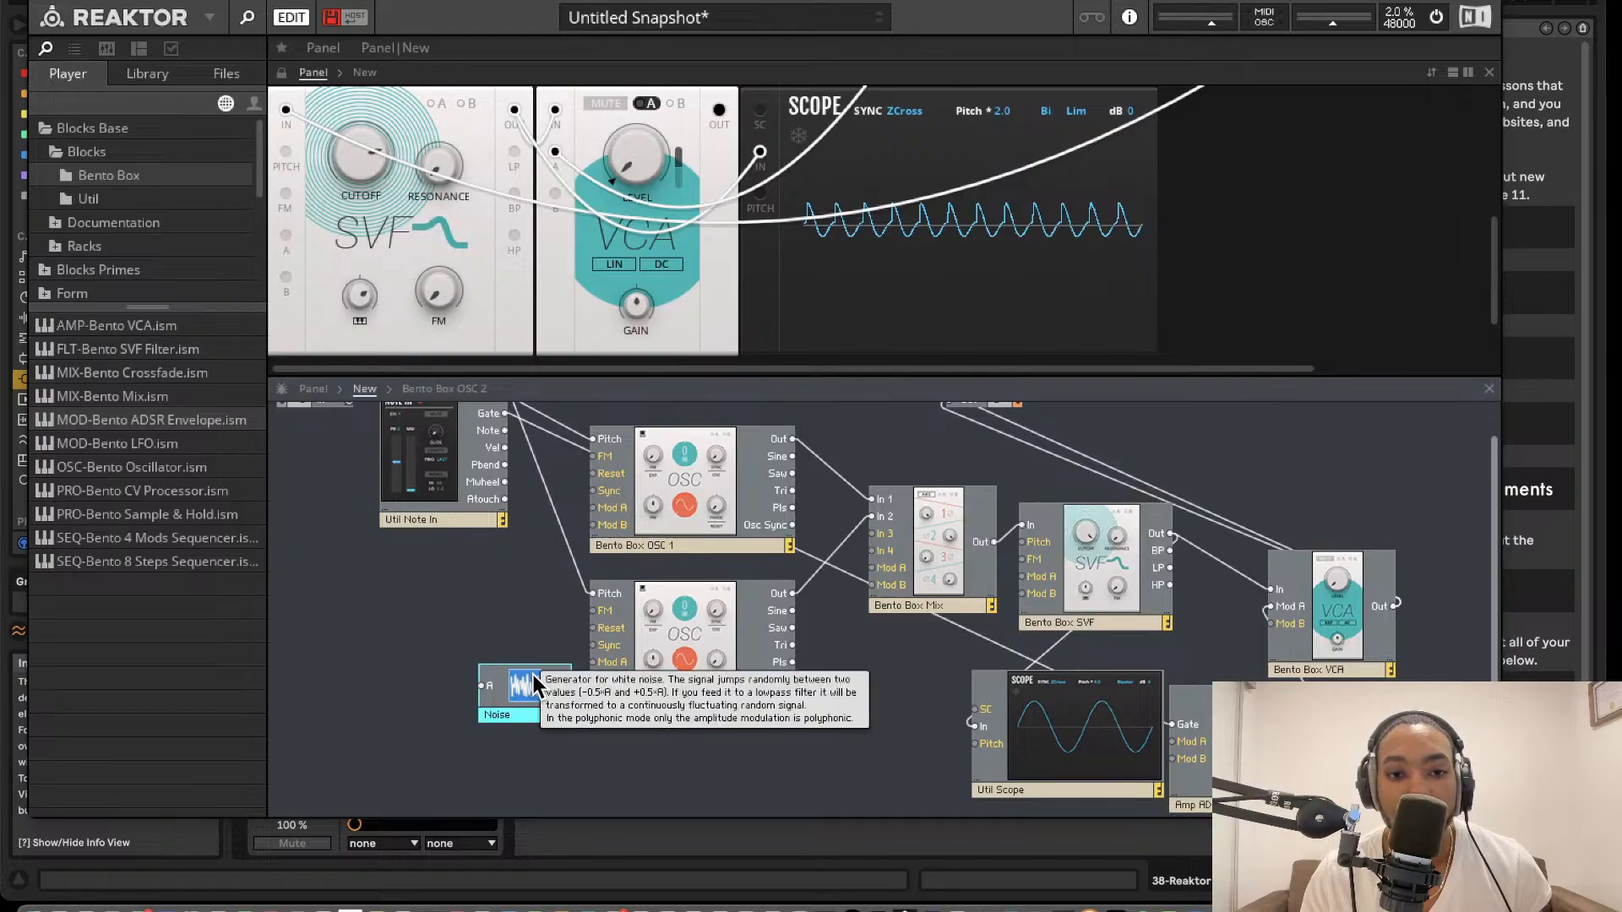
pyautogui.press('Delete')
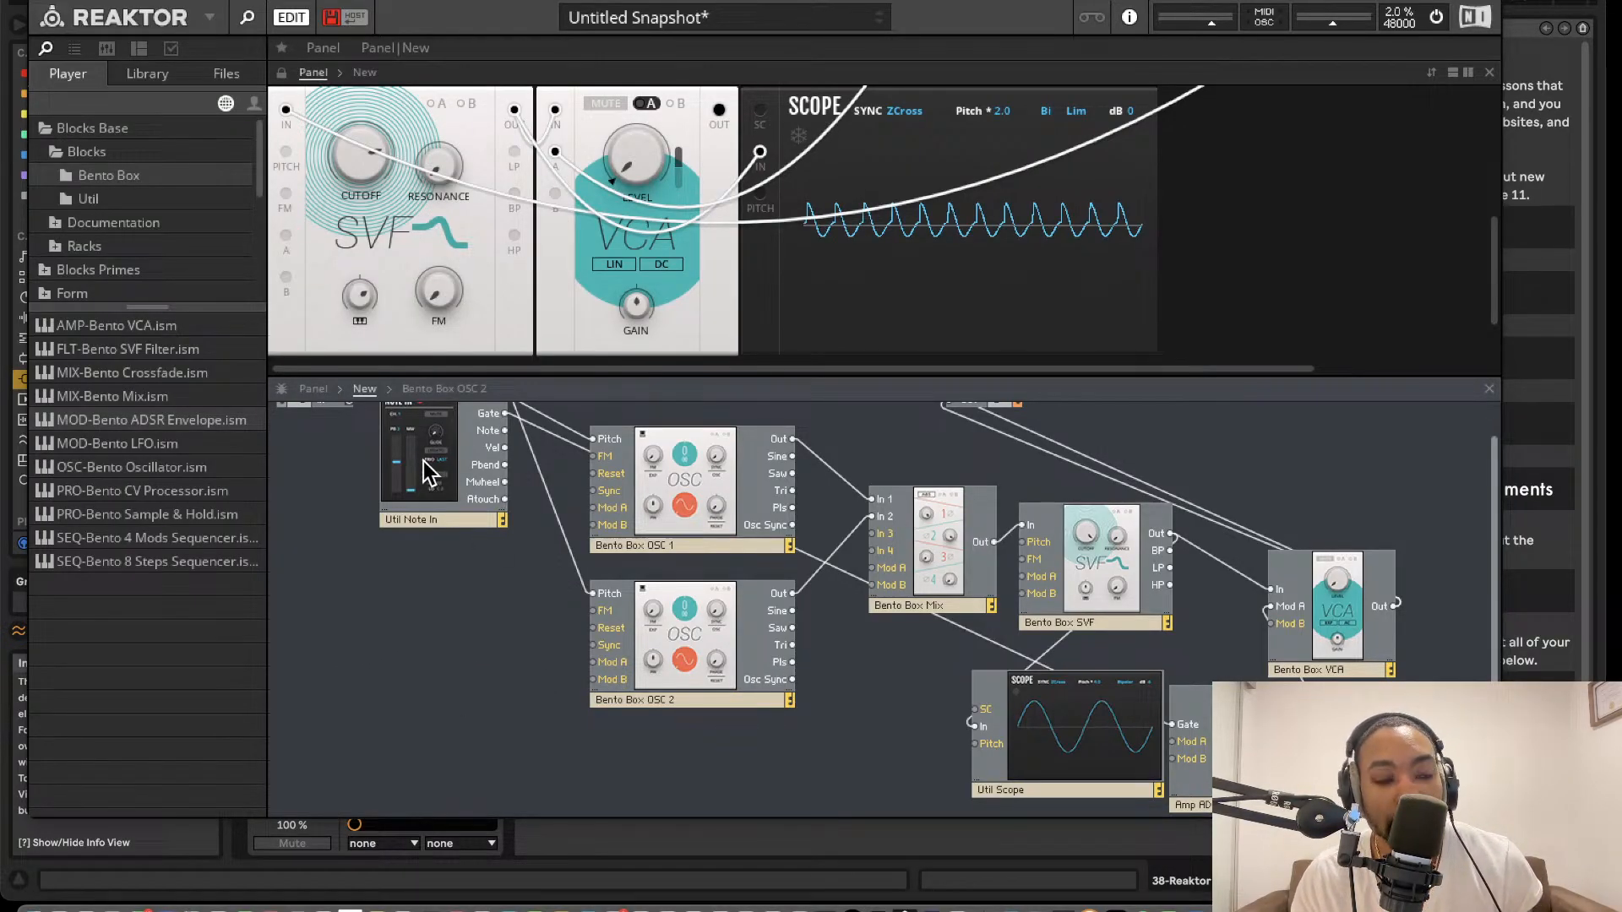
# - Add a Bento Box LFO, wire its Out to the SVF's Mod A, and raise slot A's modulation amount for Cutoff
pyautogui.moveTo(174, 443); pyautogui.dragTo(363, 650)
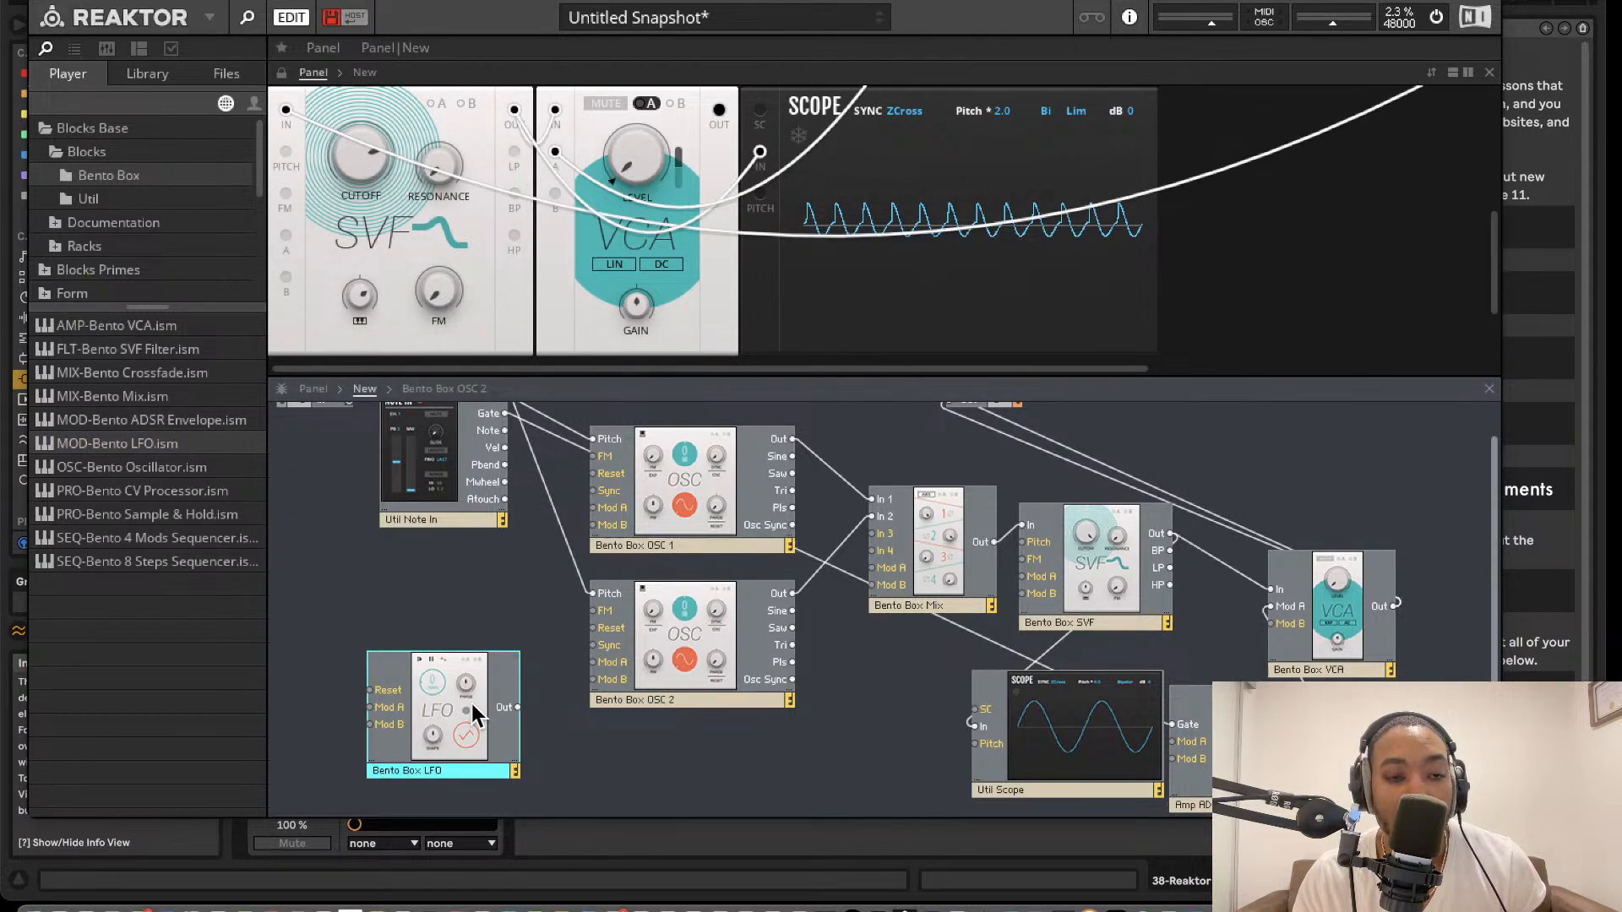
pyautogui.moveTo(475, 724); pyautogui.dragTo(1025, 578)
pyautogui.scroll(1, 369, 105)
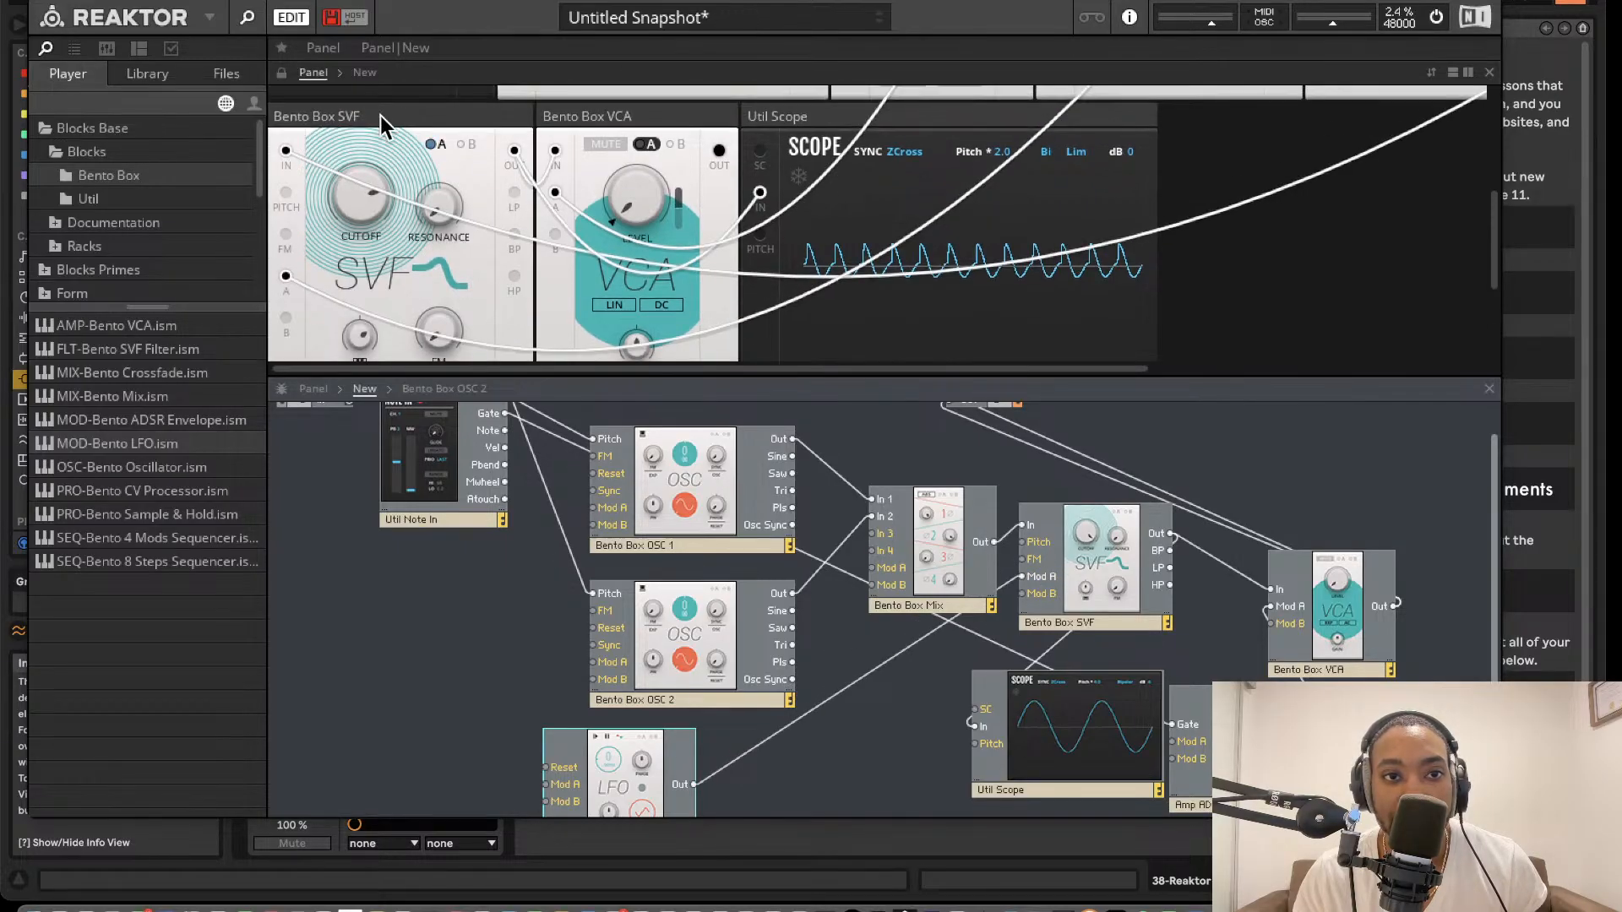
pyautogui.click(440, 146)
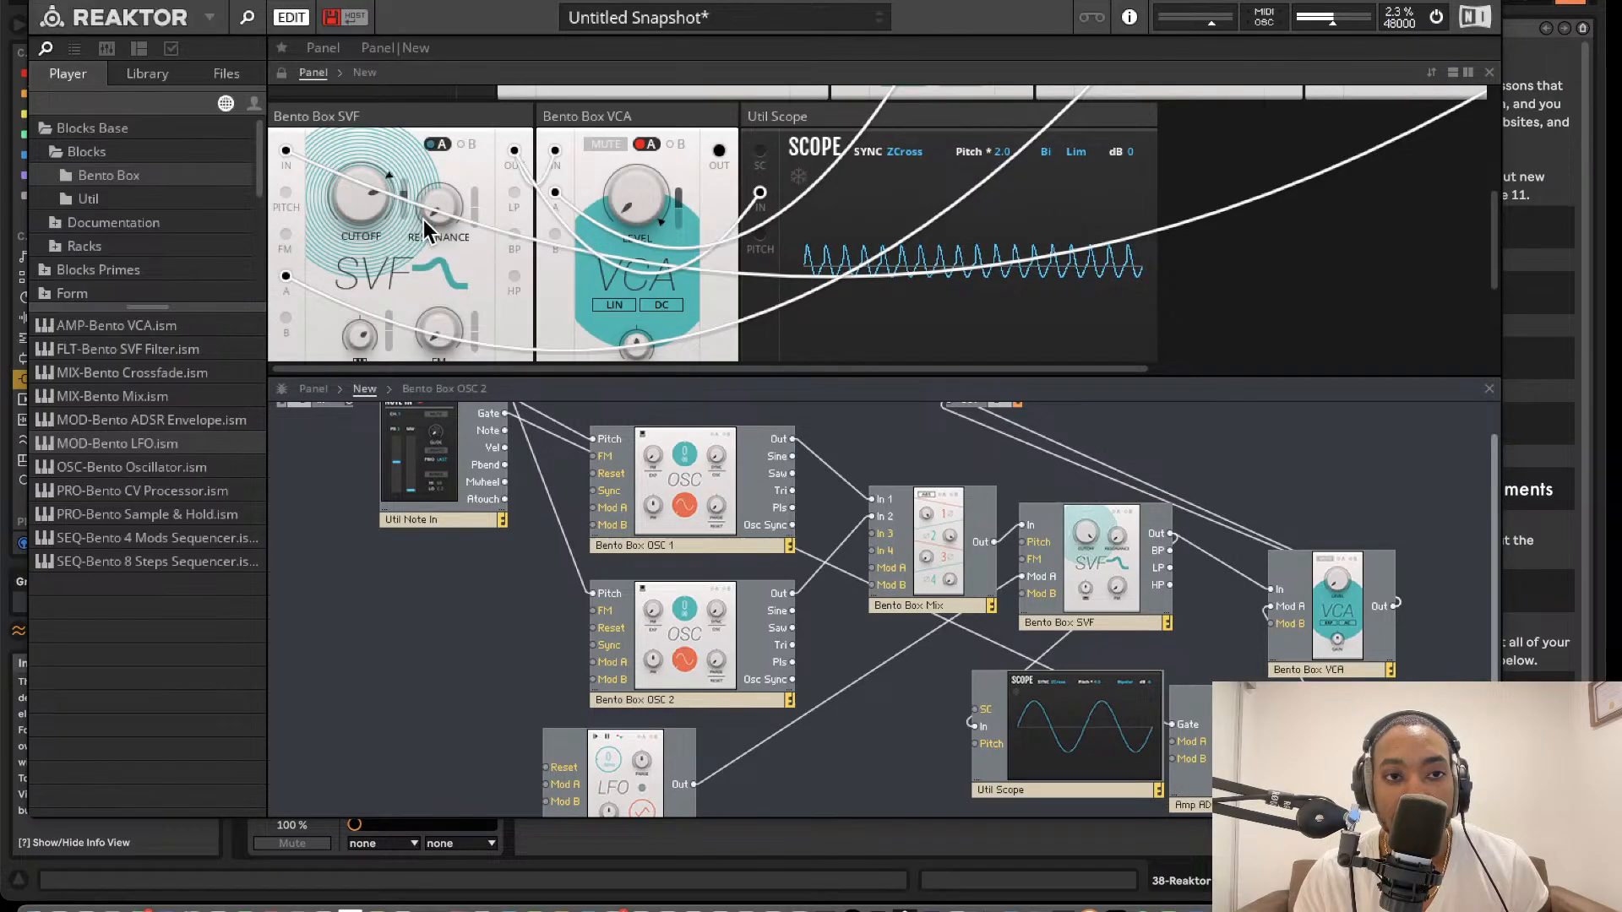
pyautogui.moveTo(453, 196)
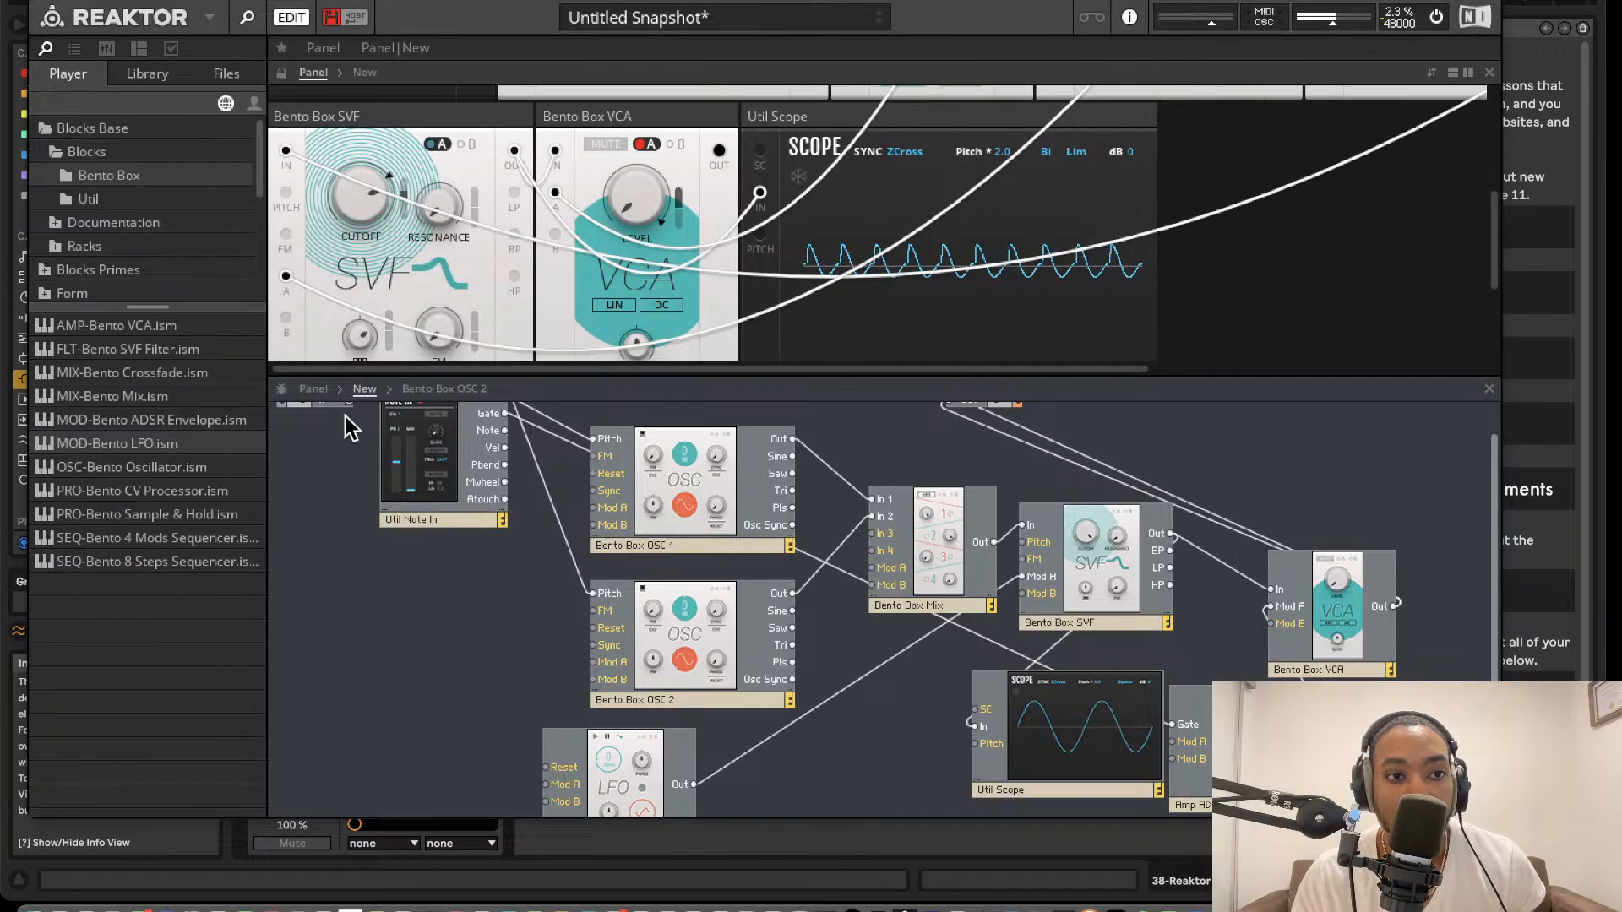
# - Find the Rounds blocks in the Blocks Primes library and add EFX-Rounds Reverb beside the VCA
pyautogui.click(102, 203)
pyautogui.click(60, 223)
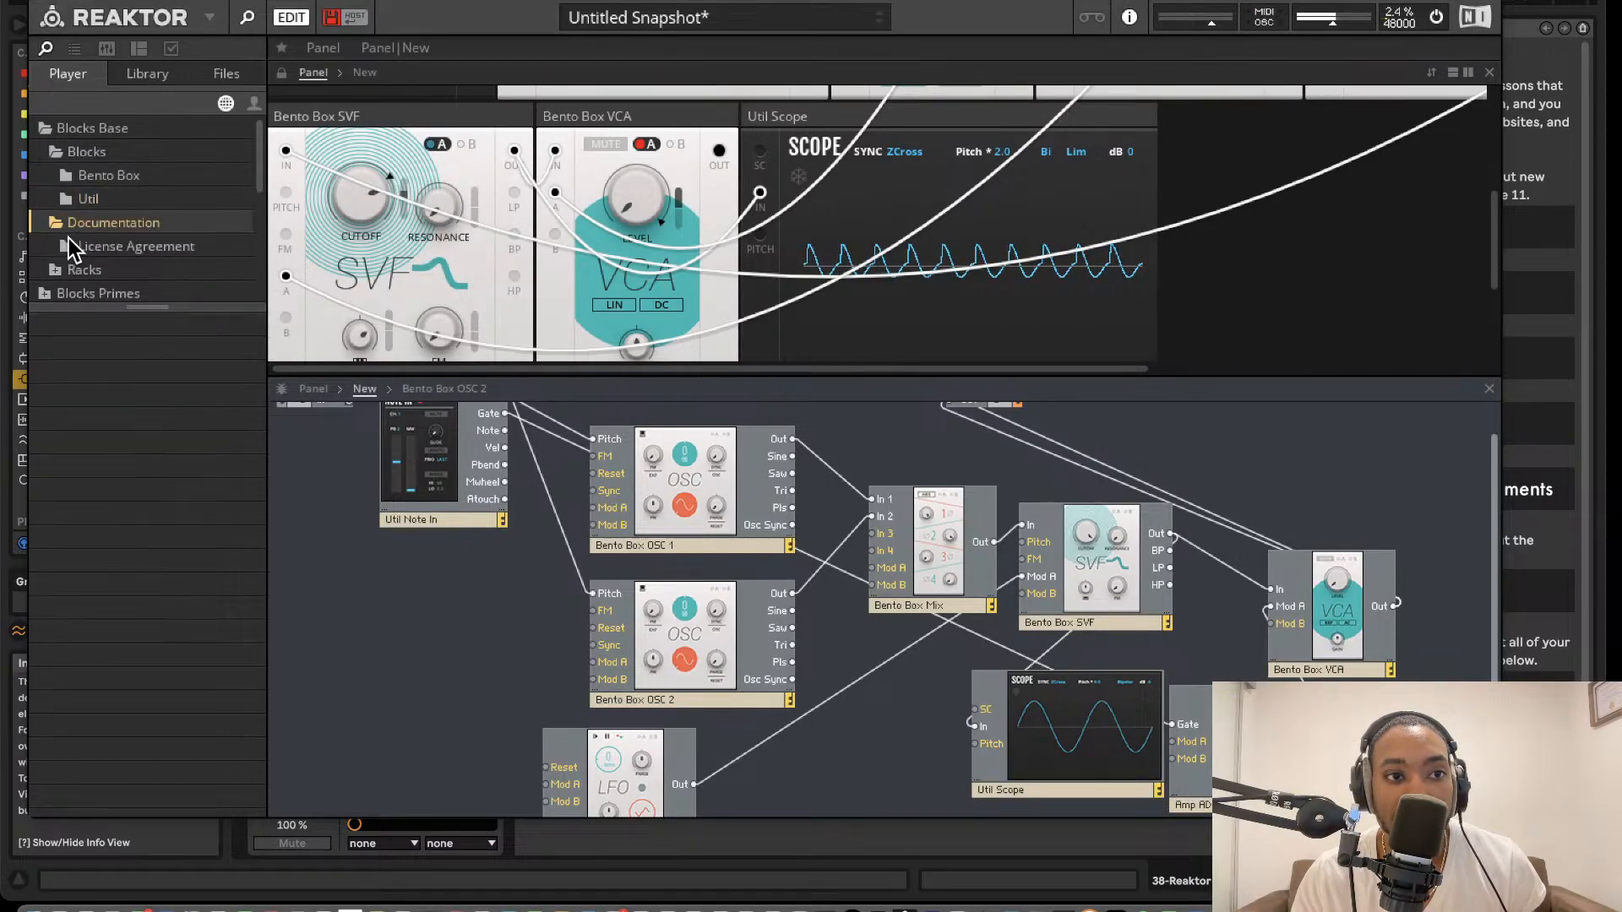
pyautogui.scroll(-2, 67, 241)
pyautogui.click(96, 137)
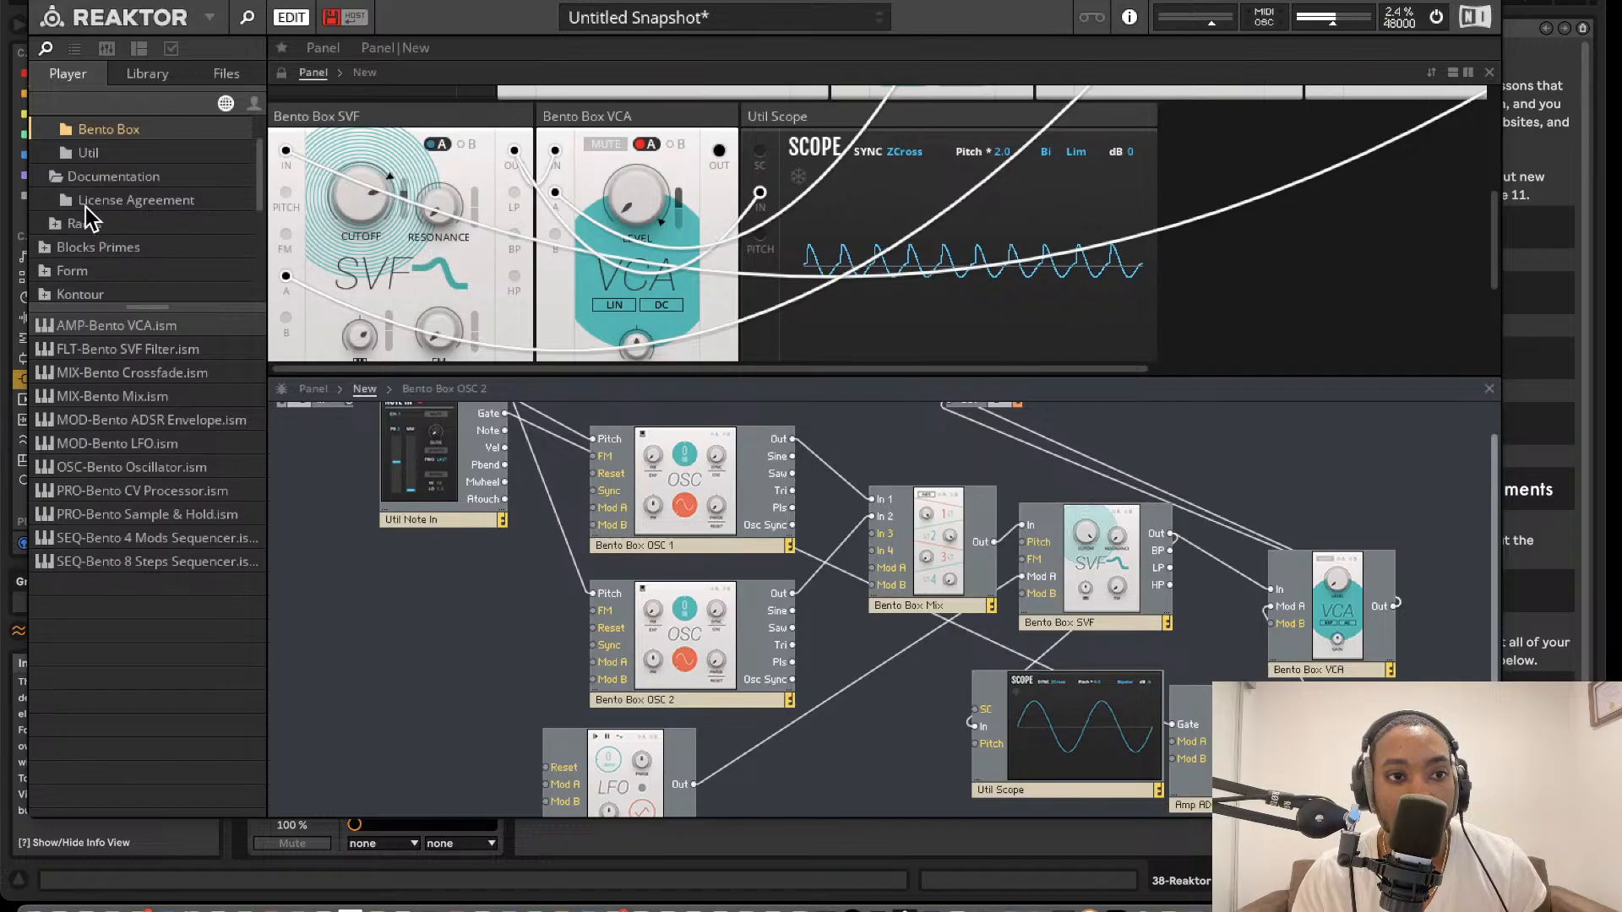
pyautogui.click(55, 224)
pyautogui.scroll(-3, 113, 266)
pyautogui.scroll(-1, 113, 267)
pyautogui.scroll(4, 114, 235)
pyautogui.scroll(-6, 113, 235)
pyautogui.click(47, 193)
pyautogui.scroll(-3, 88, 251)
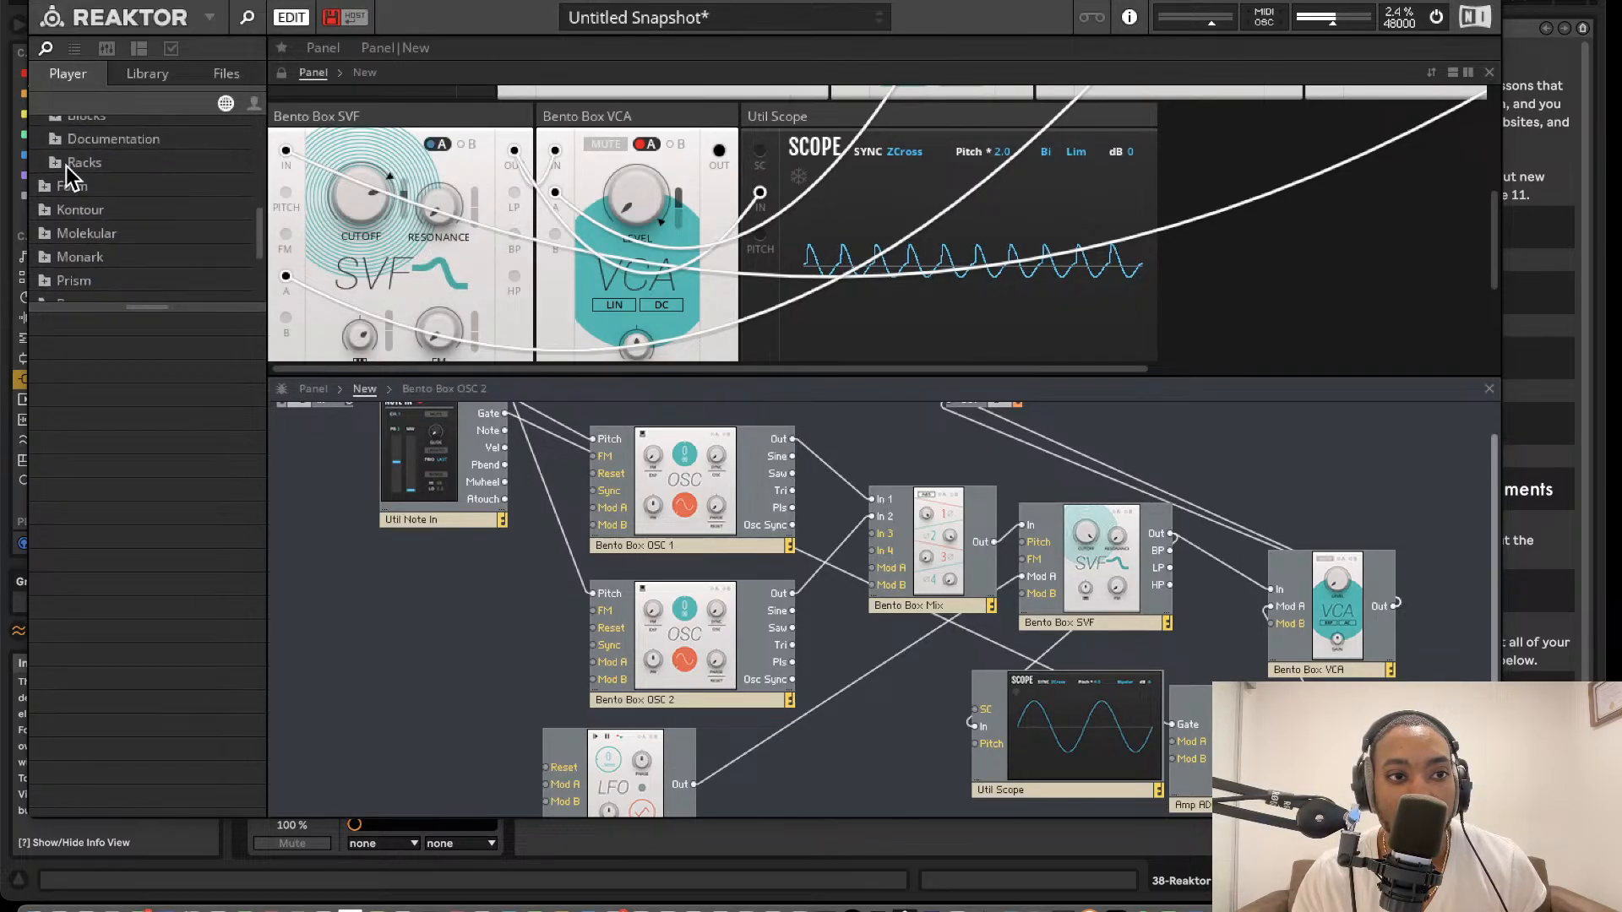
pyautogui.scroll(2, 66, 166)
pyautogui.click(57, 165)
pyautogui.scroll(-1, 108, 235)
pyautogui.scroll(-1, 109, 235)
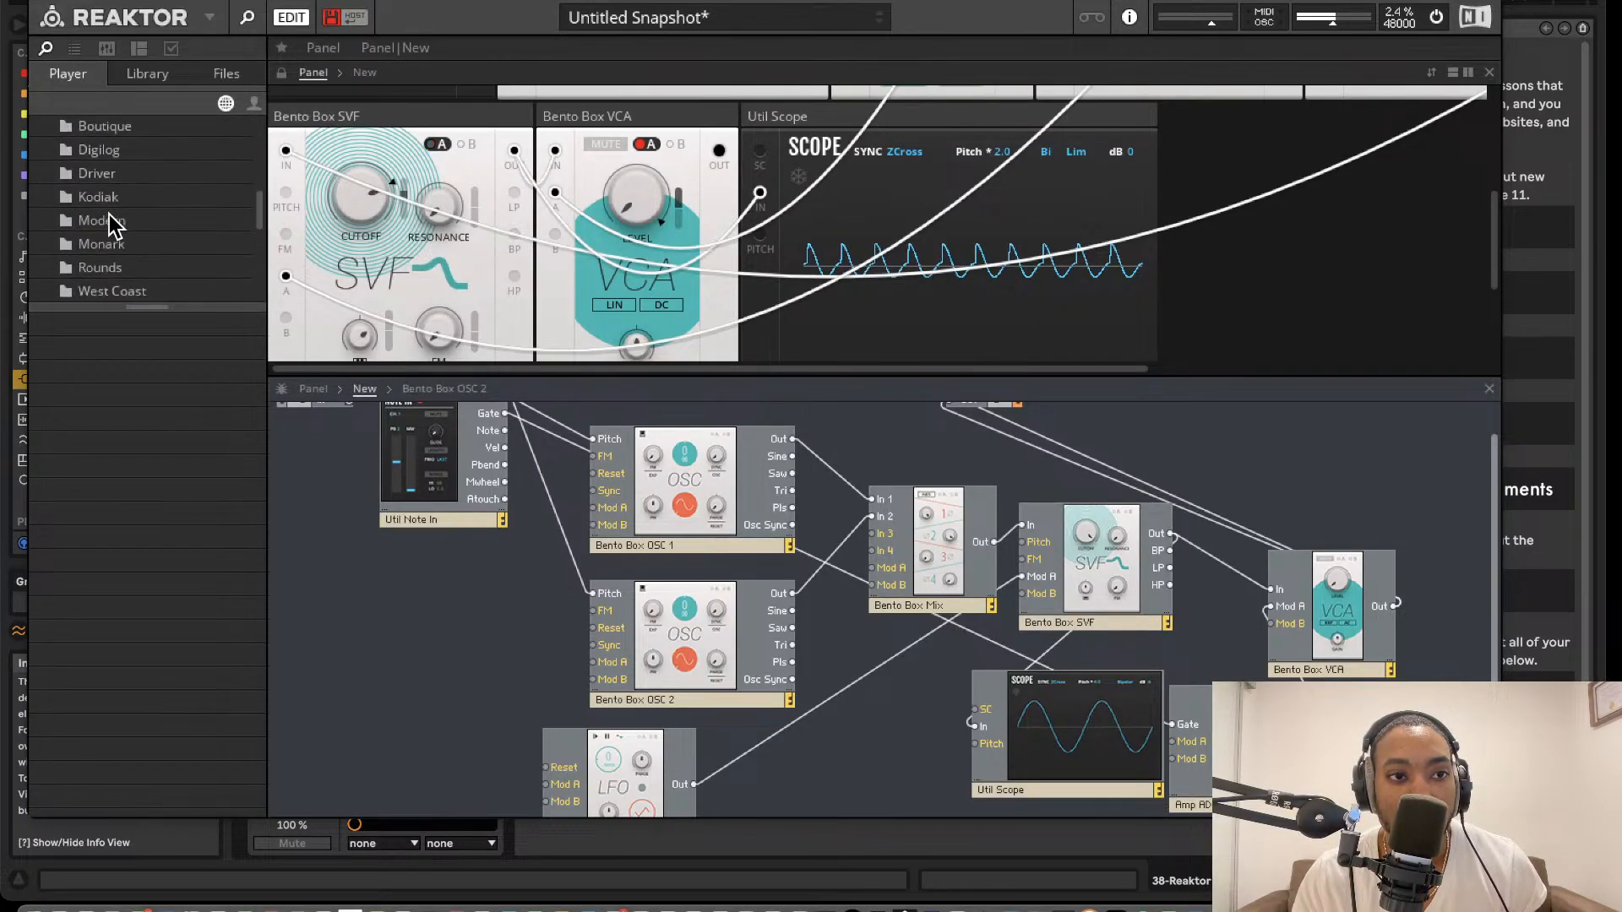
pyautogui.click(108, 268)
pyautogui.moveTo(135, 353); pyautogui.dragTo(1401, 540)
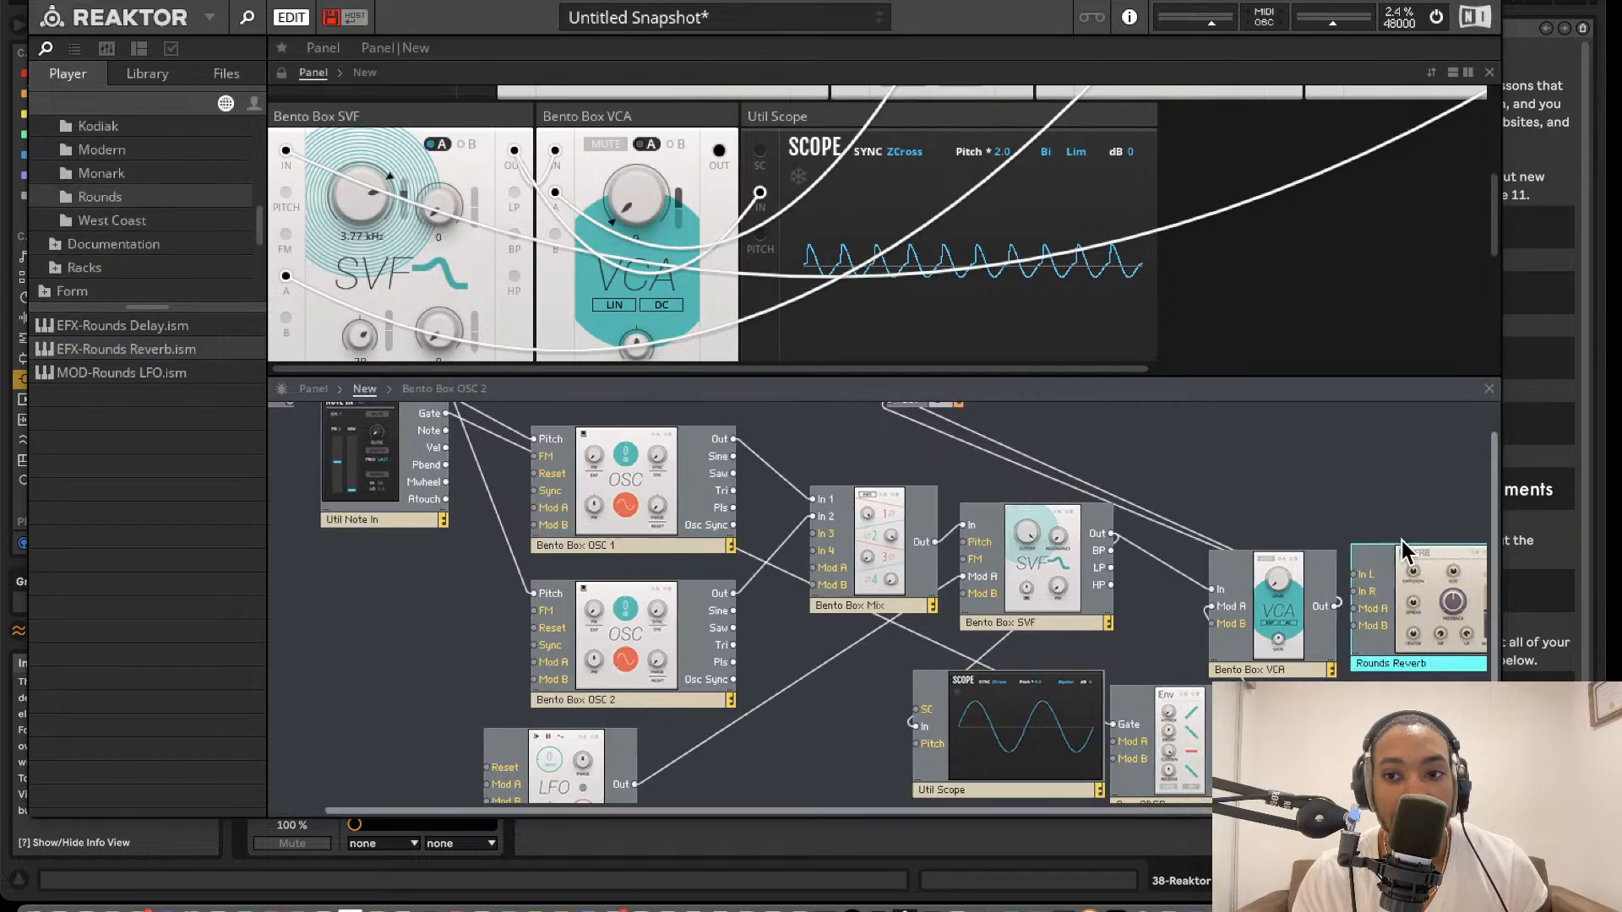
# - Wire the VCA's output into the reverb and the reverb's Out L and Out R to outputs 1 and 2
pyautogui.moveTo(1263, 601); pyautogui.dragTo(1263, 605)
pyautogui.click(1484, 570)
pyautogui.moveTo(1466, 592); pyautogui.dragTo(825, 422)
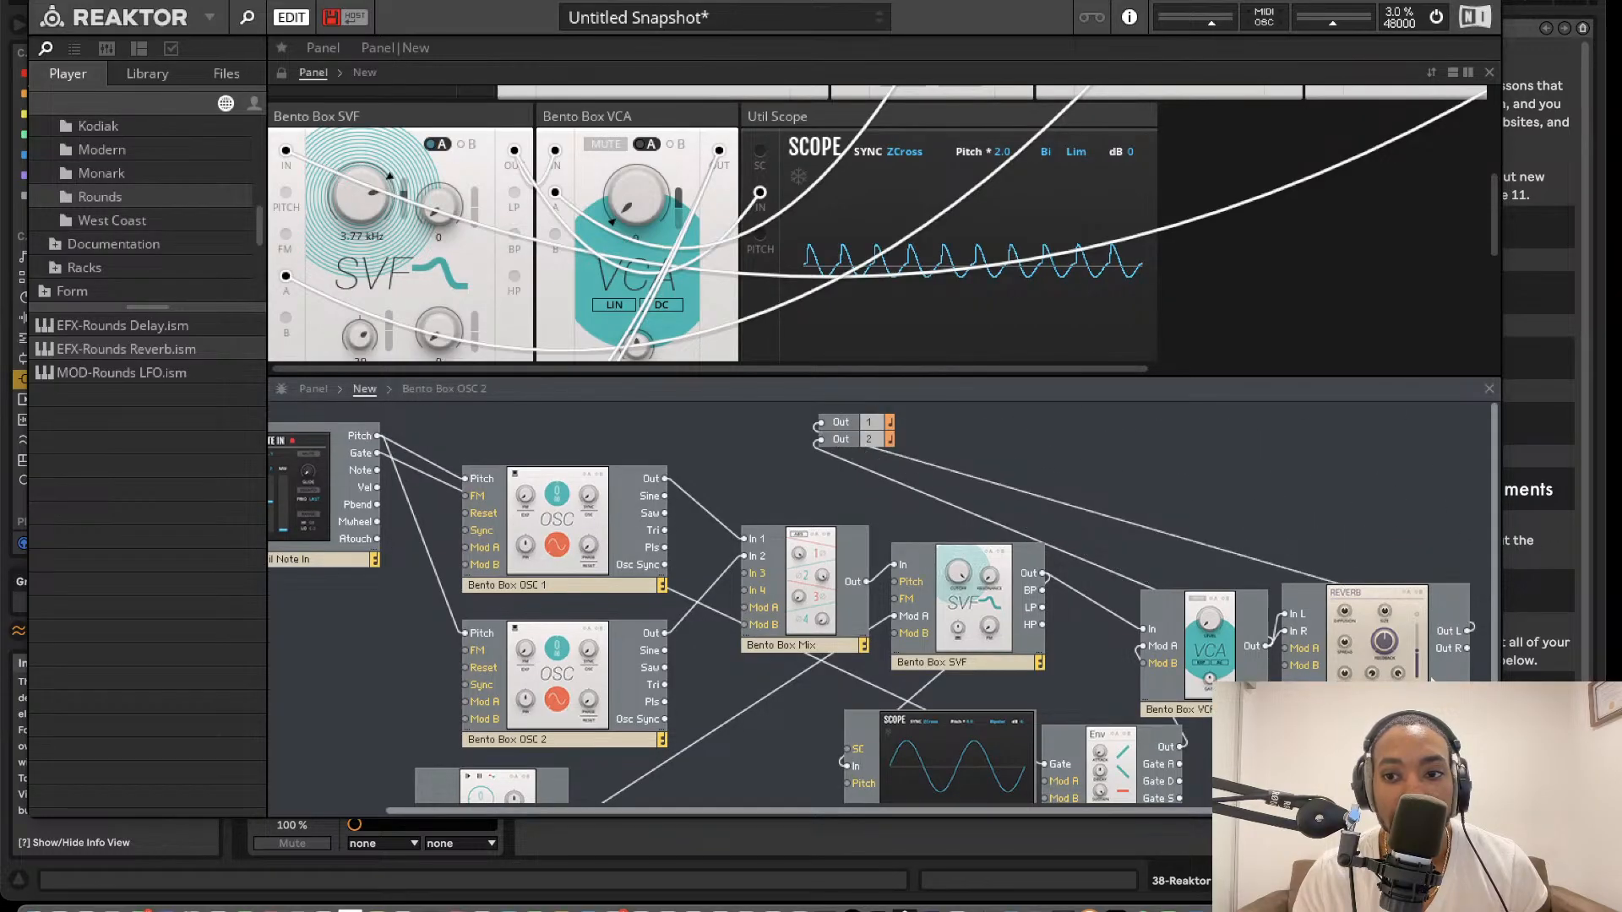
pyautogui.moveTo(1467, 650); pyautogui.dragTo(825, 442)
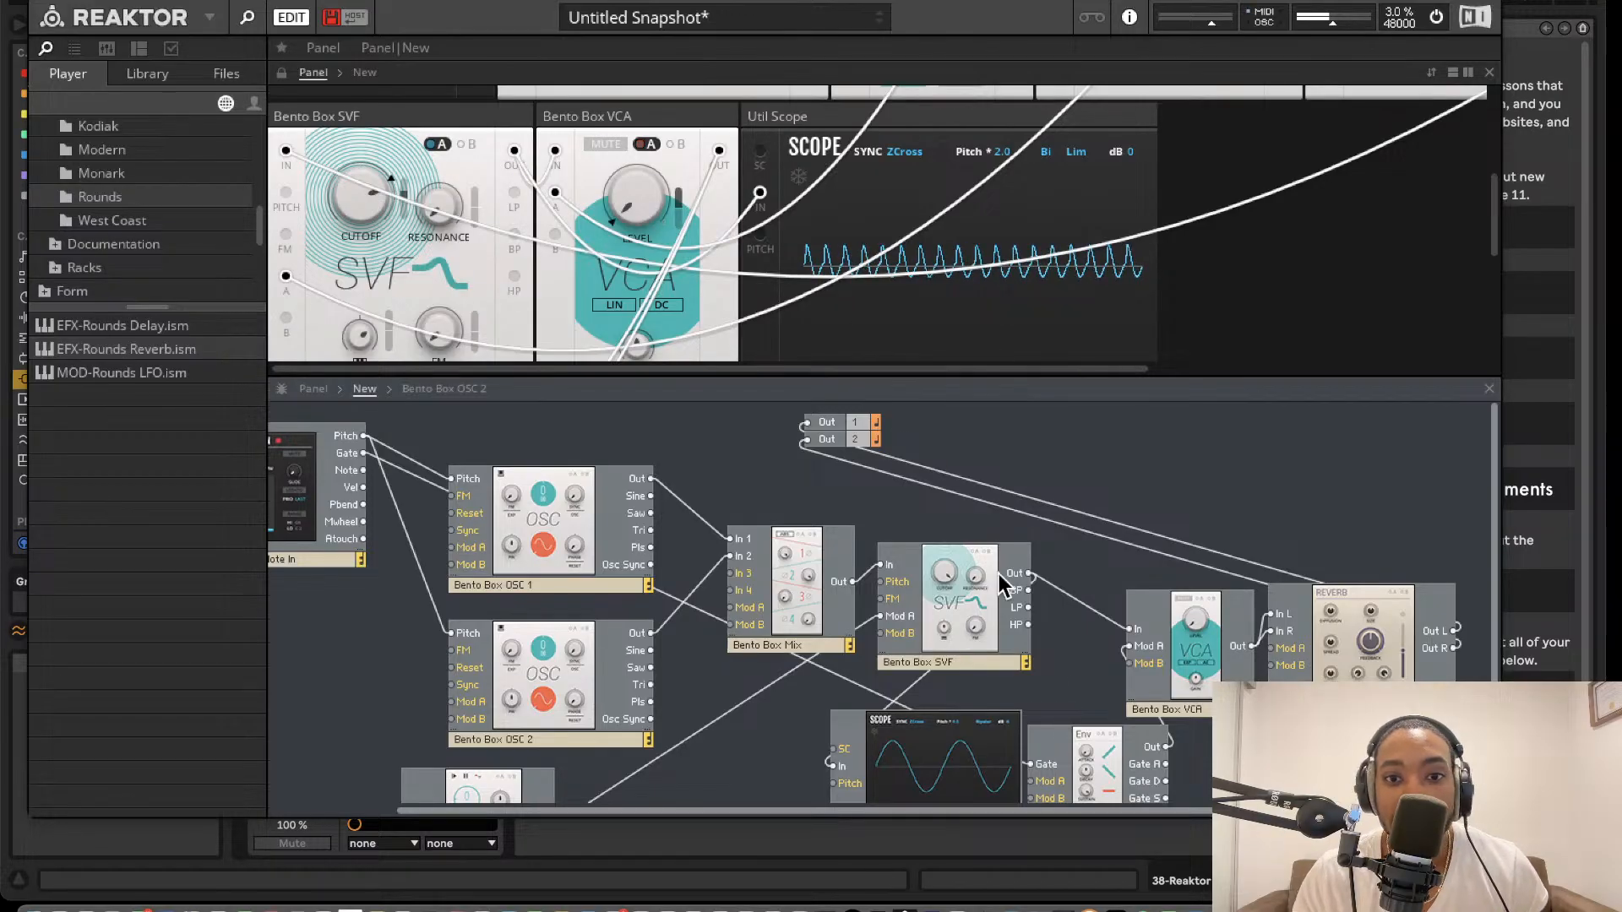
# - Raise the Attack and Release on the Amp ADSR and keep Sustain at 100
pyautogui.hscroll(-1, 900, 469)
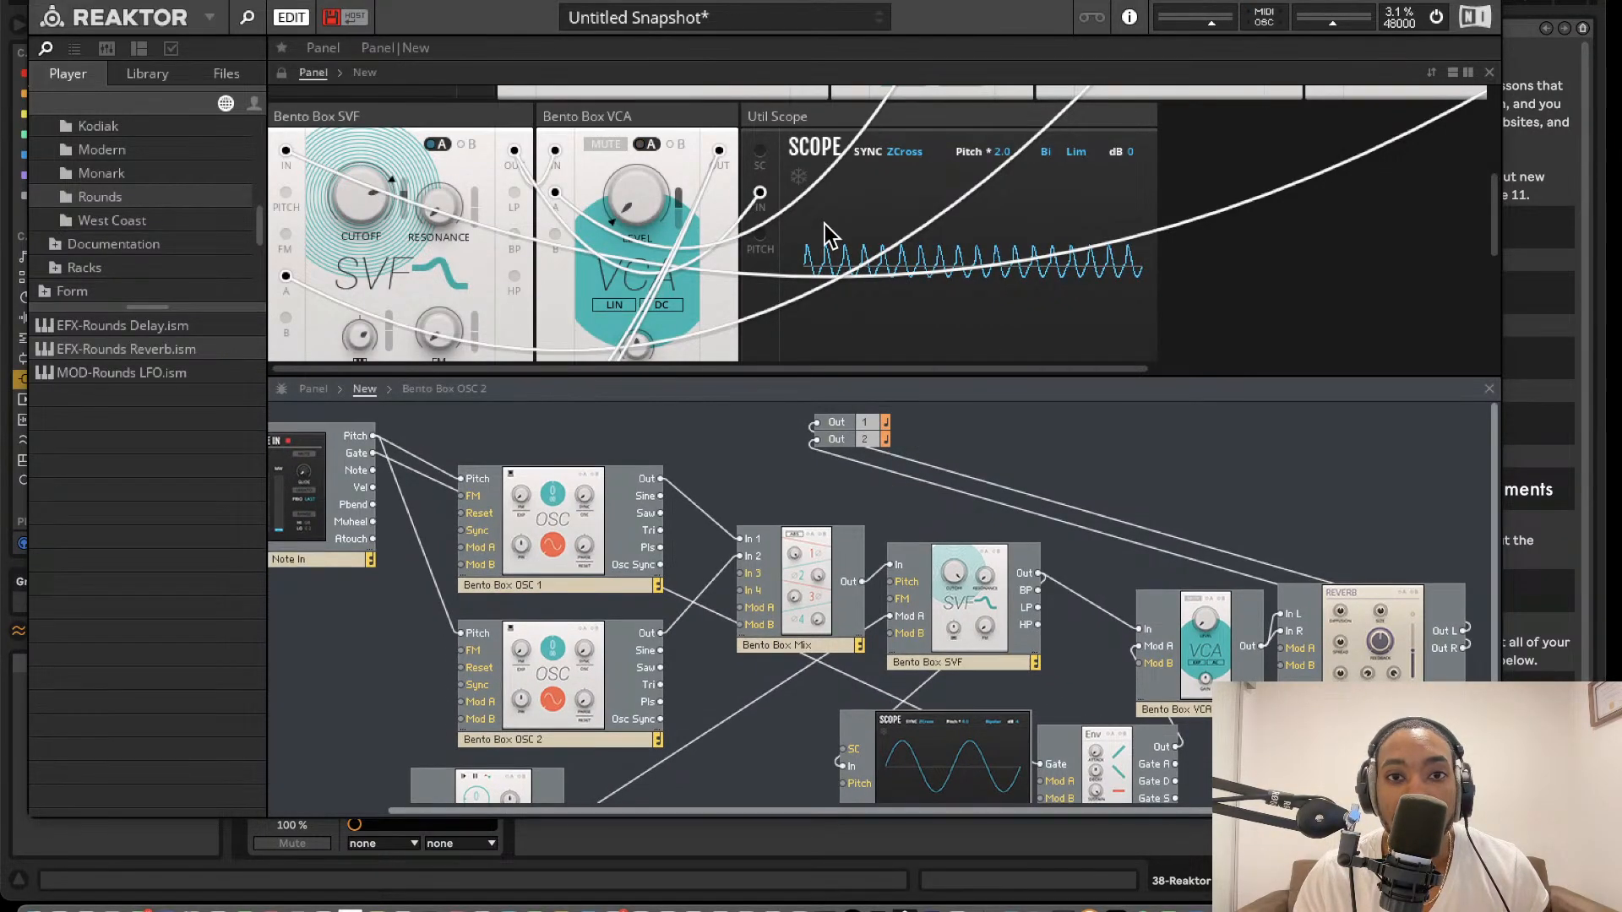
pyautogui.scroll(5, 825, 232)
pyautogui.hscroll(1, 953, 213)
pyautogui.hscroll(3, 953, 221)
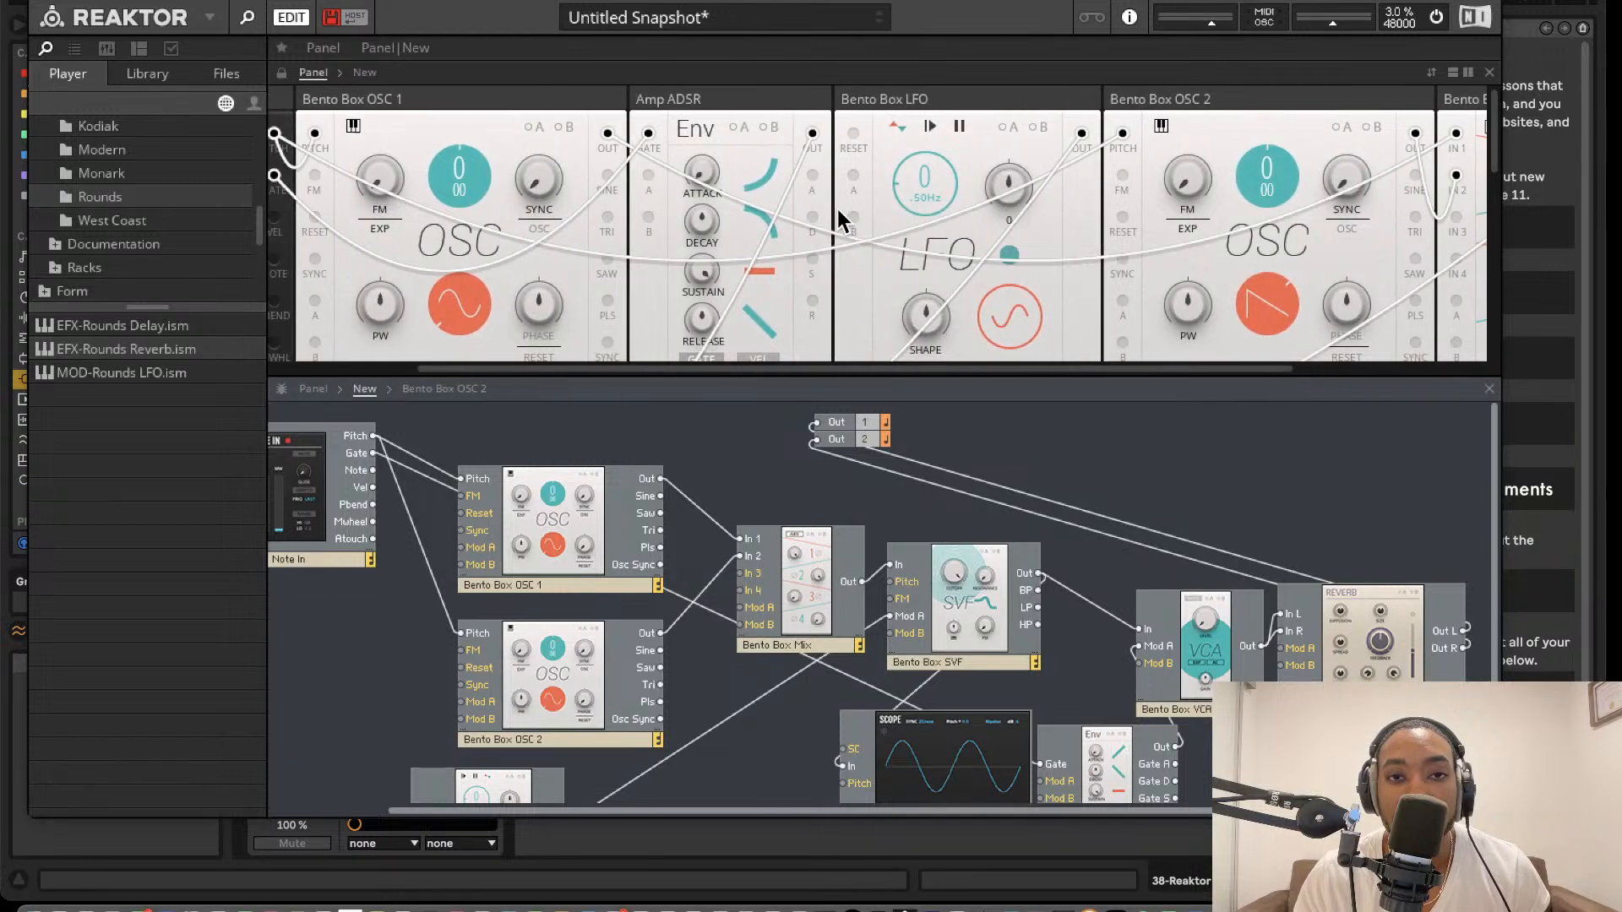
pyautogui.moveTo(698, 171); pyautogui.dragTo(697, 111)
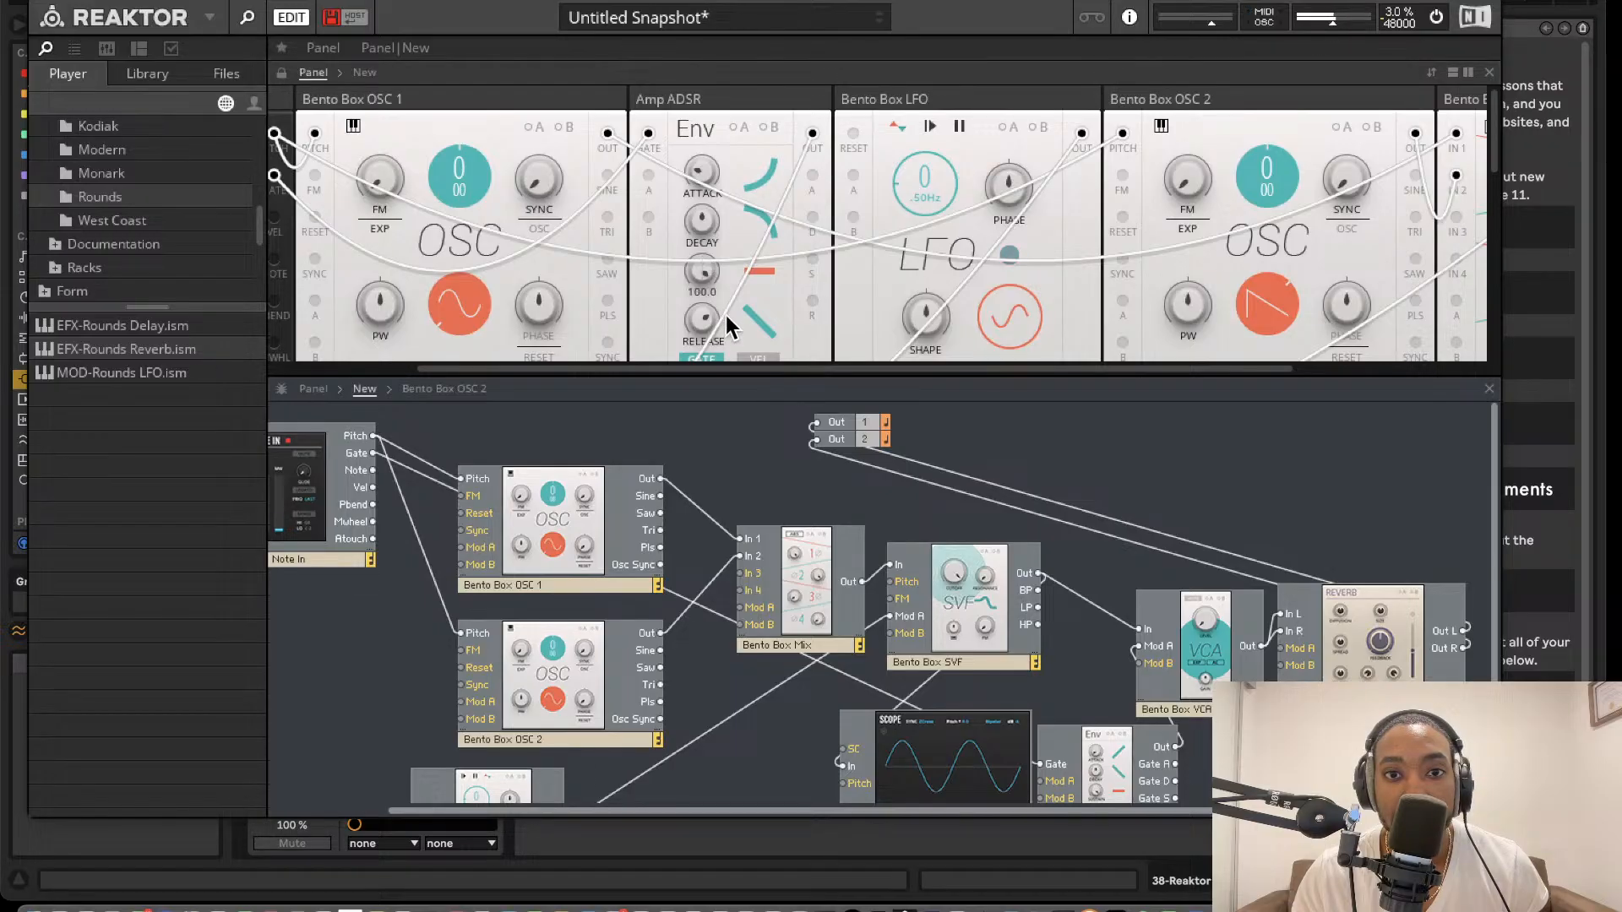
pyautogui.moveTo(698, 313); pyautogui.dragTo(698, 282)
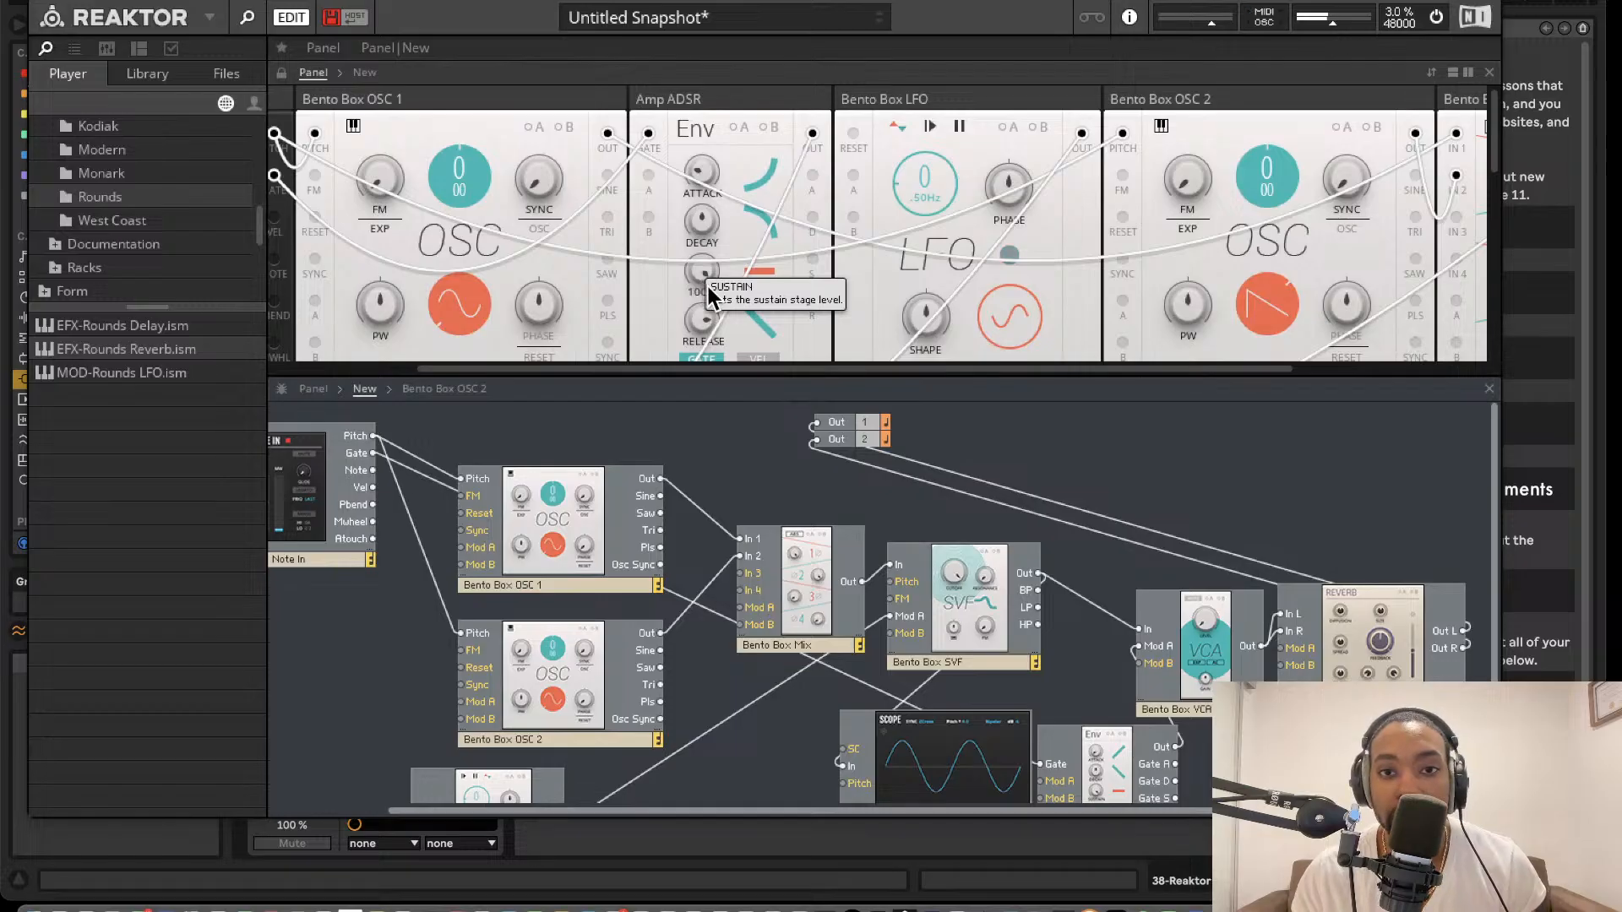
pyautogui.click(708, 286)
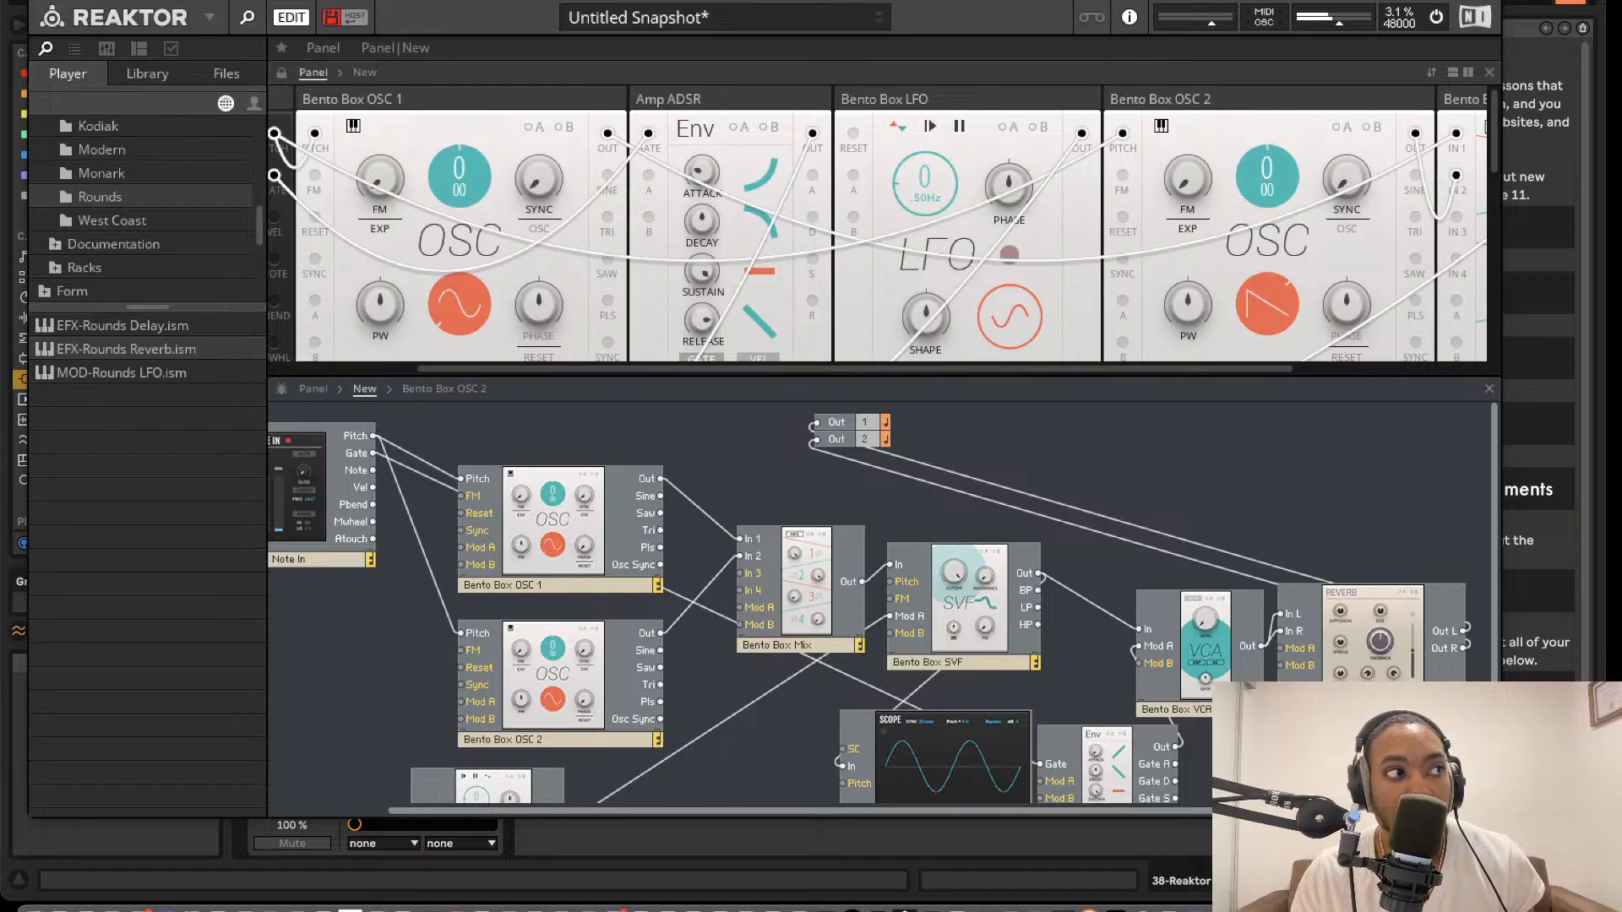
pyautogui.press('alt+super+p')
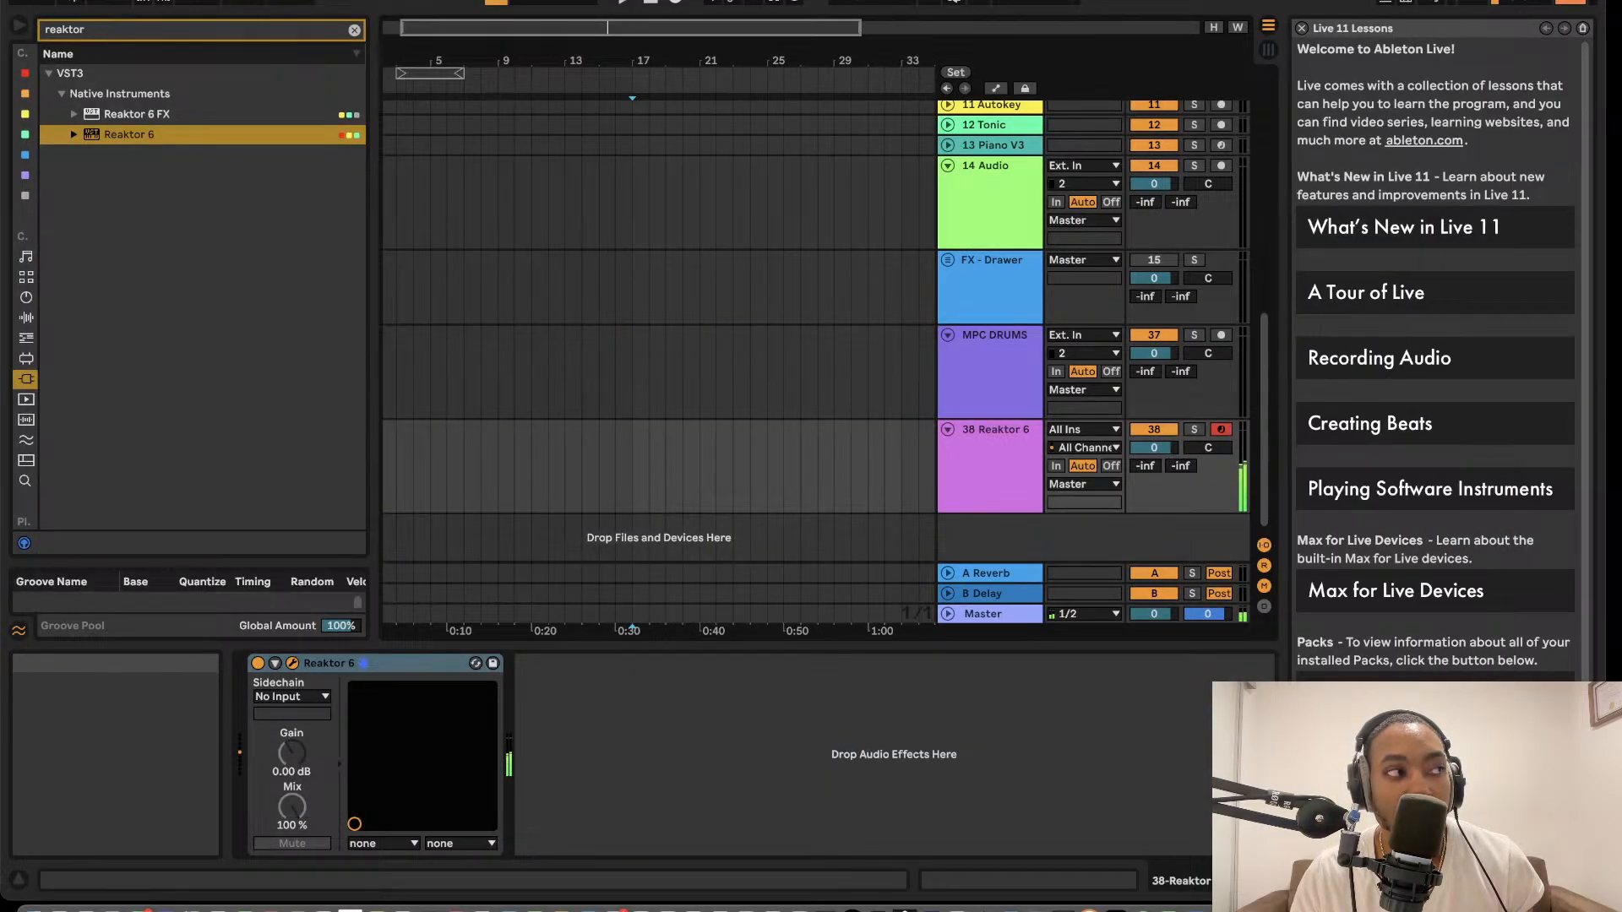
pyautogui.press('alt+super+p')
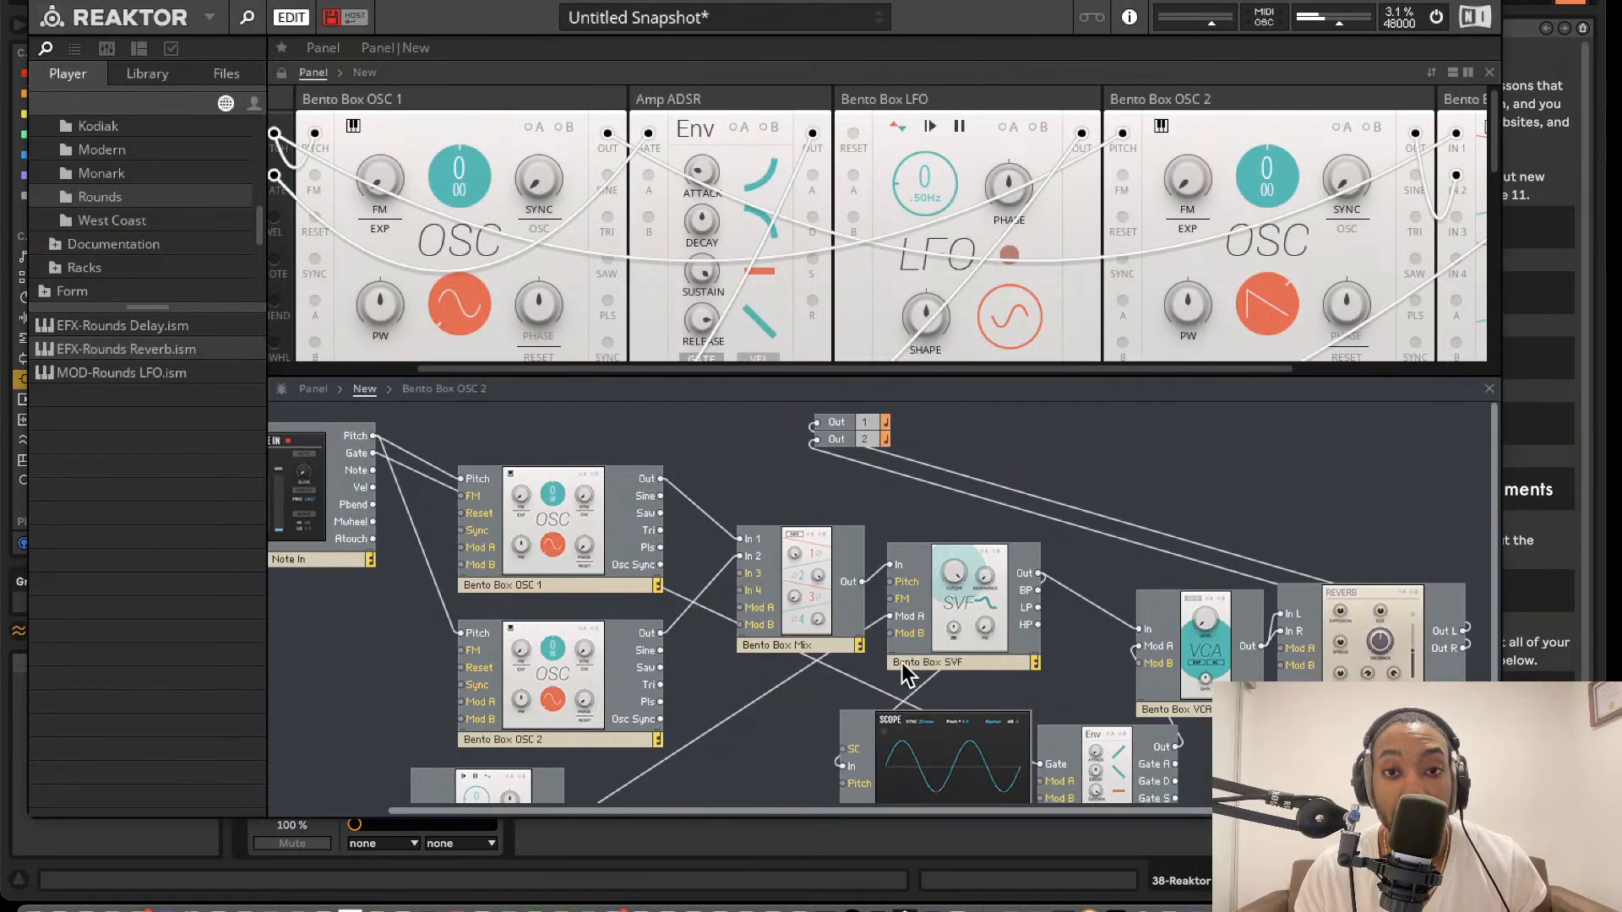
# - Sweep the LFO's frequency between 0.50 Hz and 38.22 Hz, and set it to about 7.89 Hz
pyautogui.moveTo(900, 662)
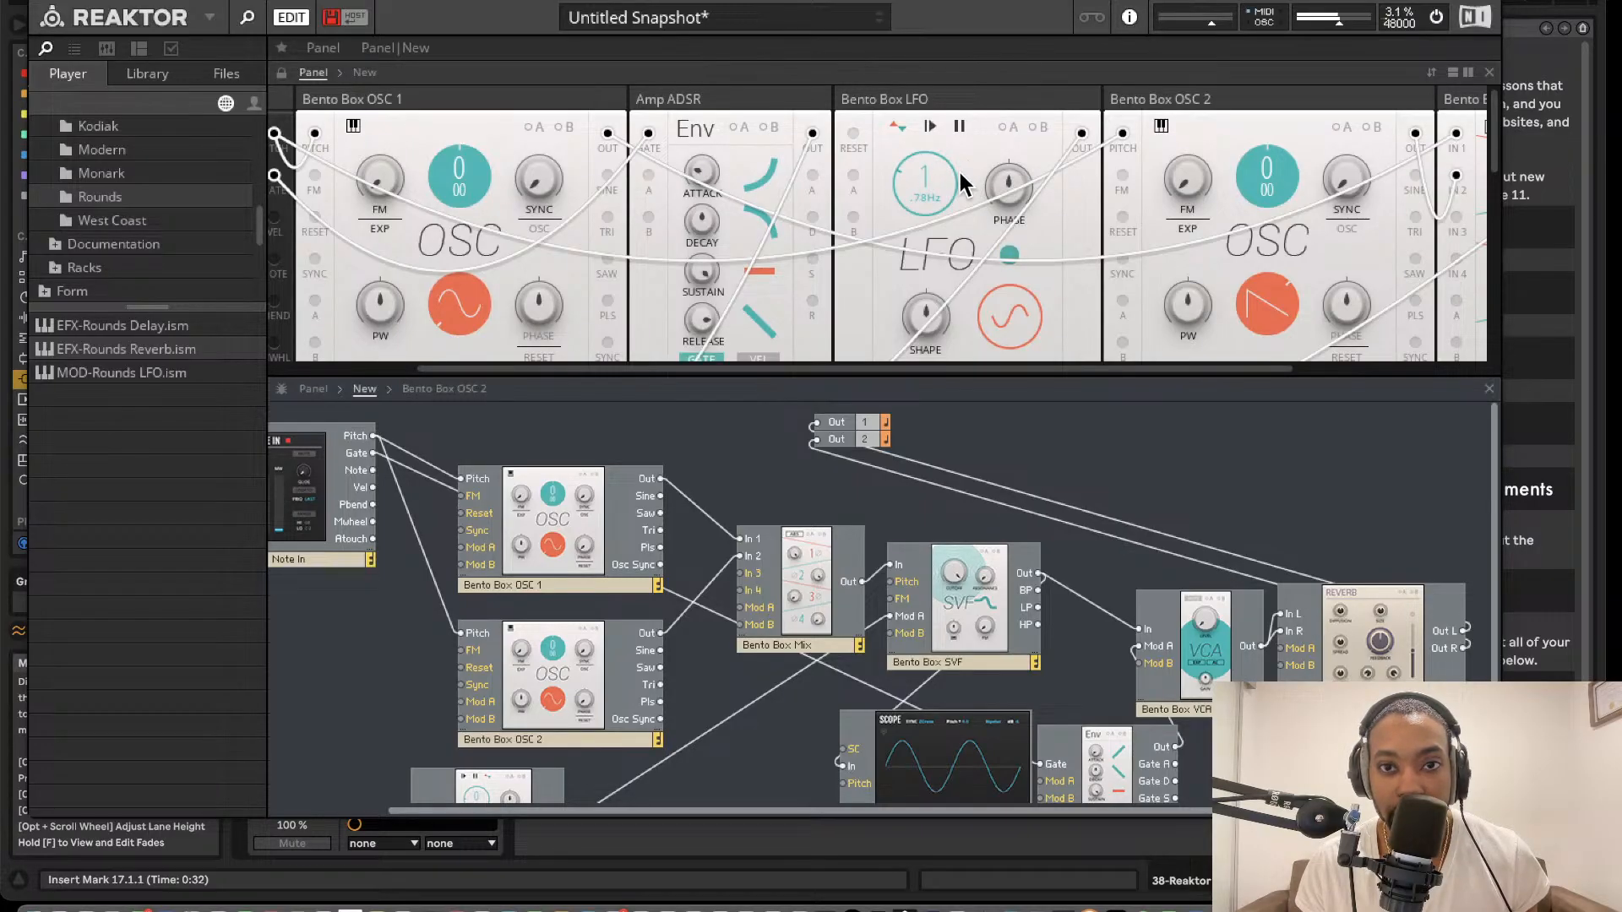
pyautogui.scroll(-5, 933, 193)
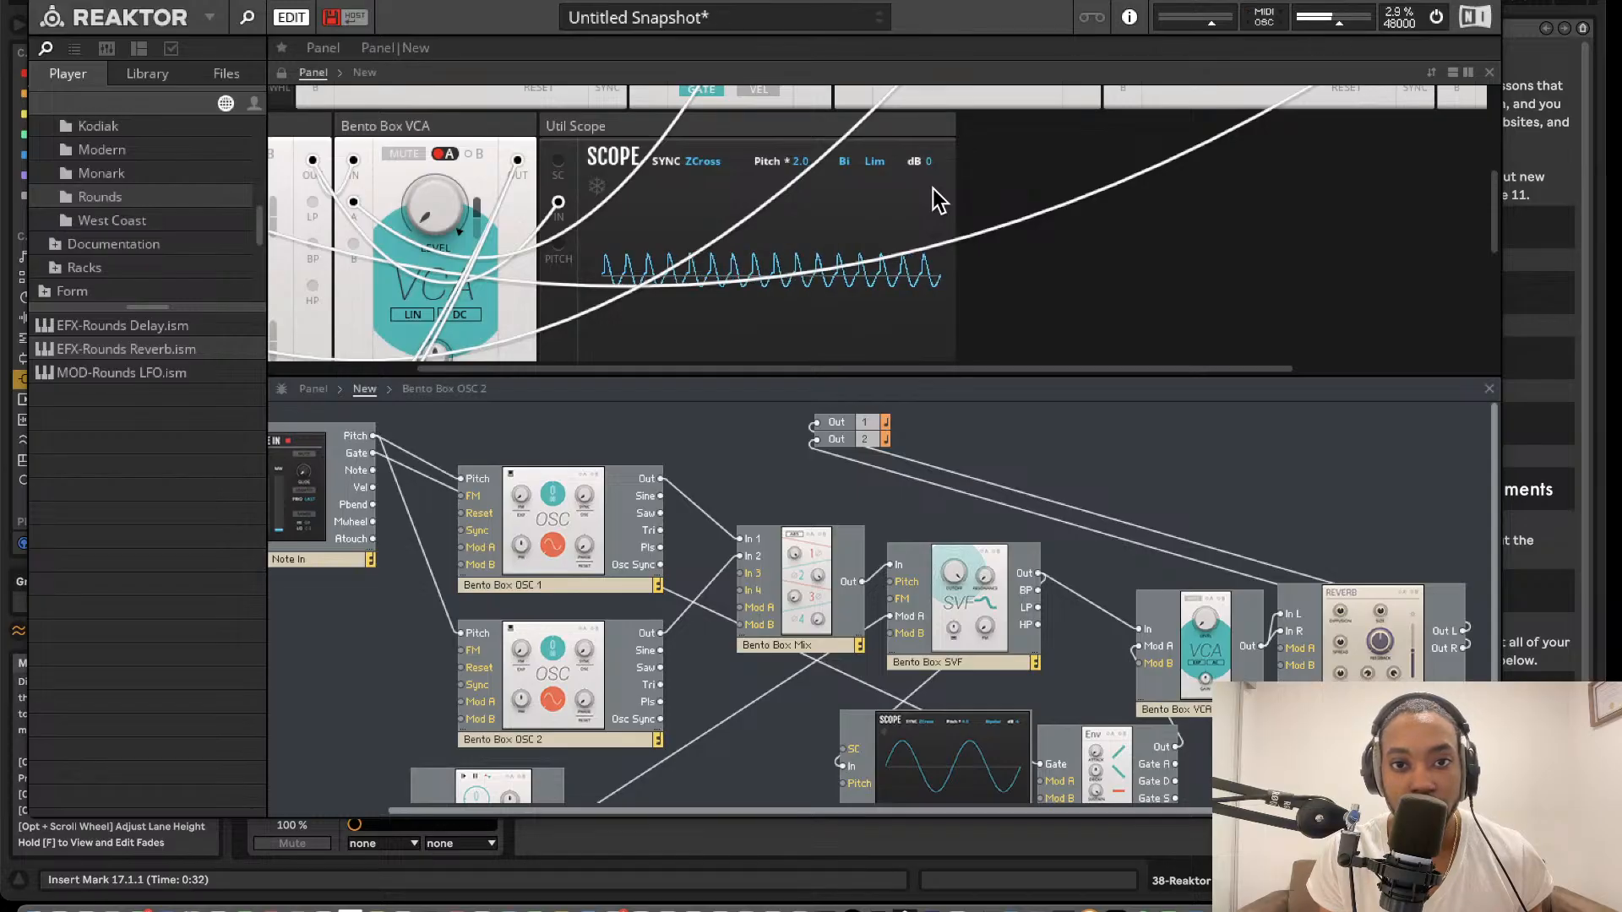
pyautogui.scroll(5, 997, 210)
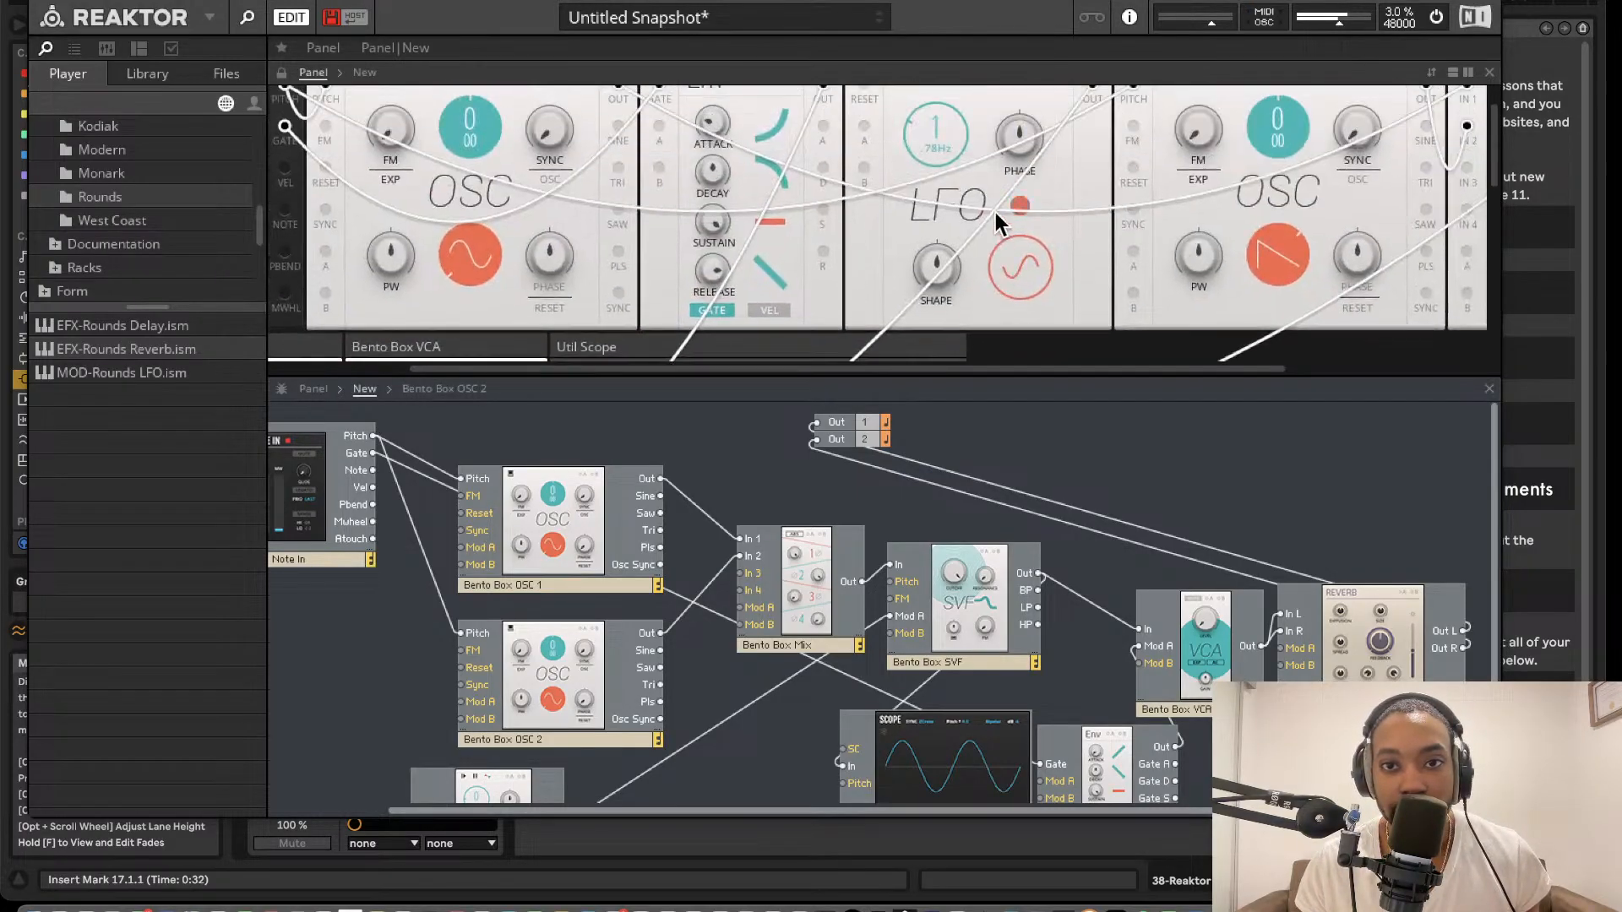
pyautogui.moveTo(921, 158)
pyautogui.mouseDown()
pyautogui.moveTo(908, 172)
pyautogui.moveTo(935, 184)
pyautogui.mouseUp()
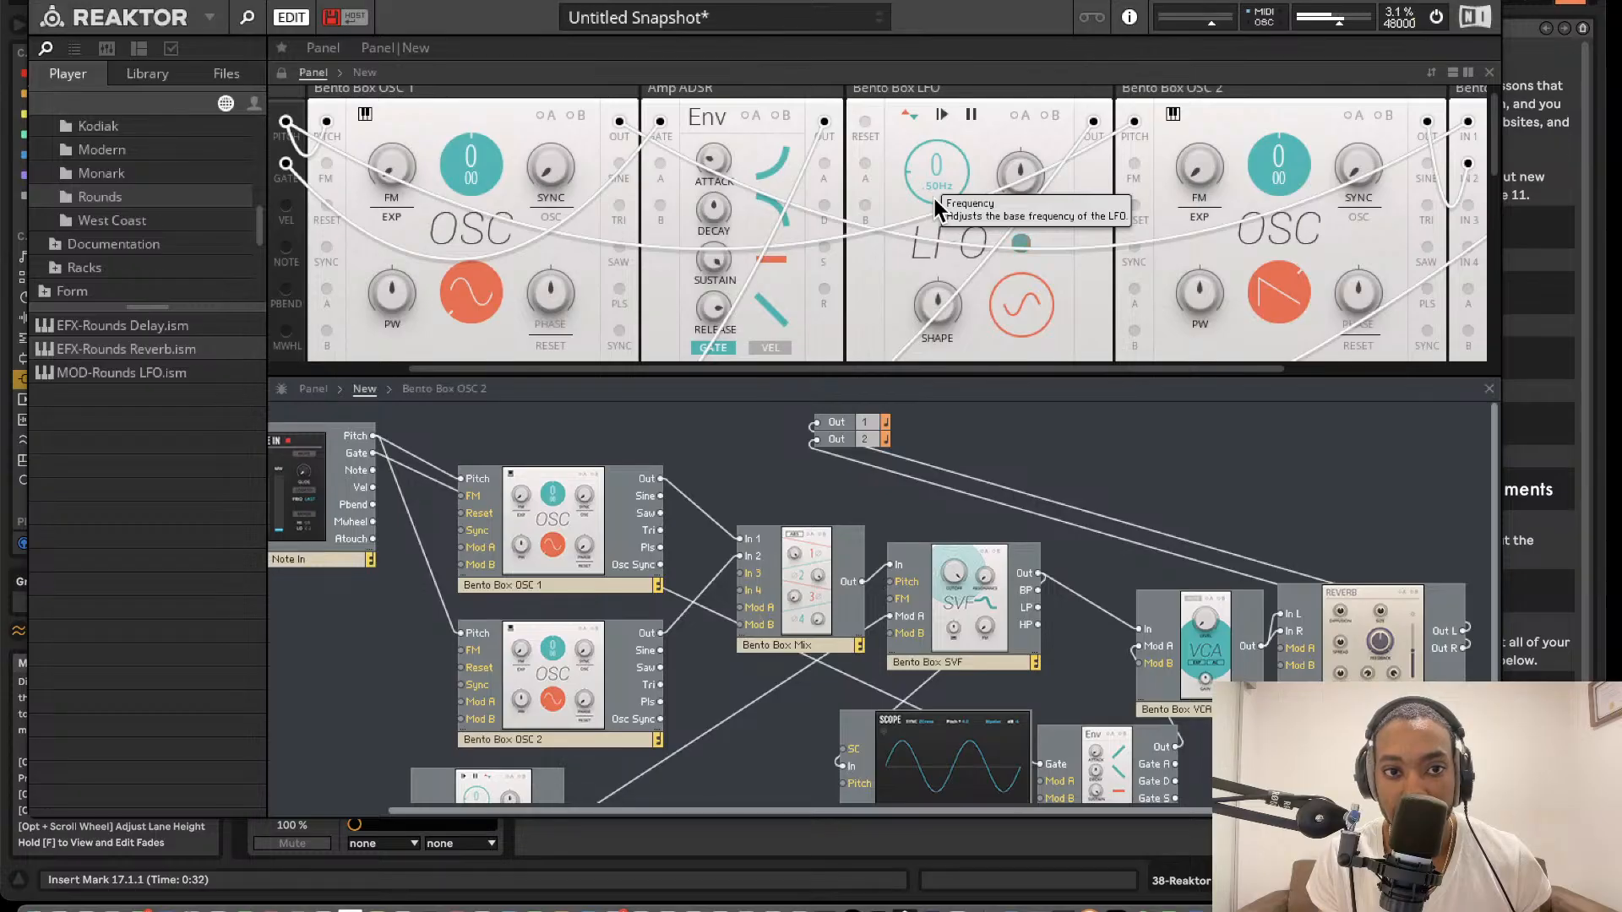
pyautogui.moveTo(935, 200); pyautogui.dragTo(943, 135)
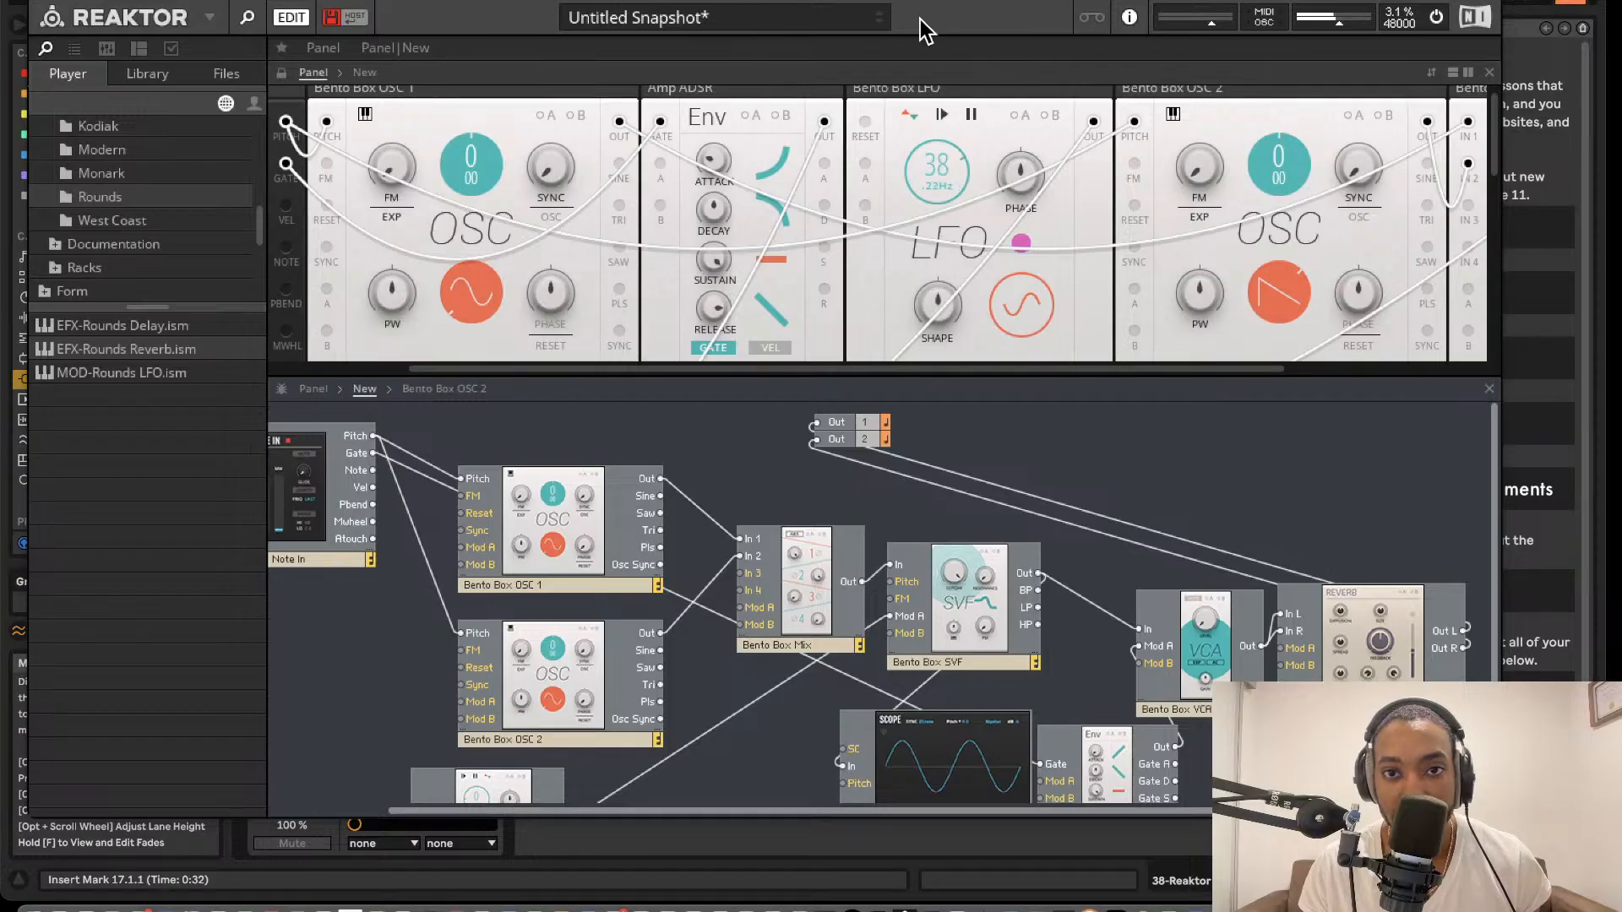
pyautogui.moveTo(935, 100)
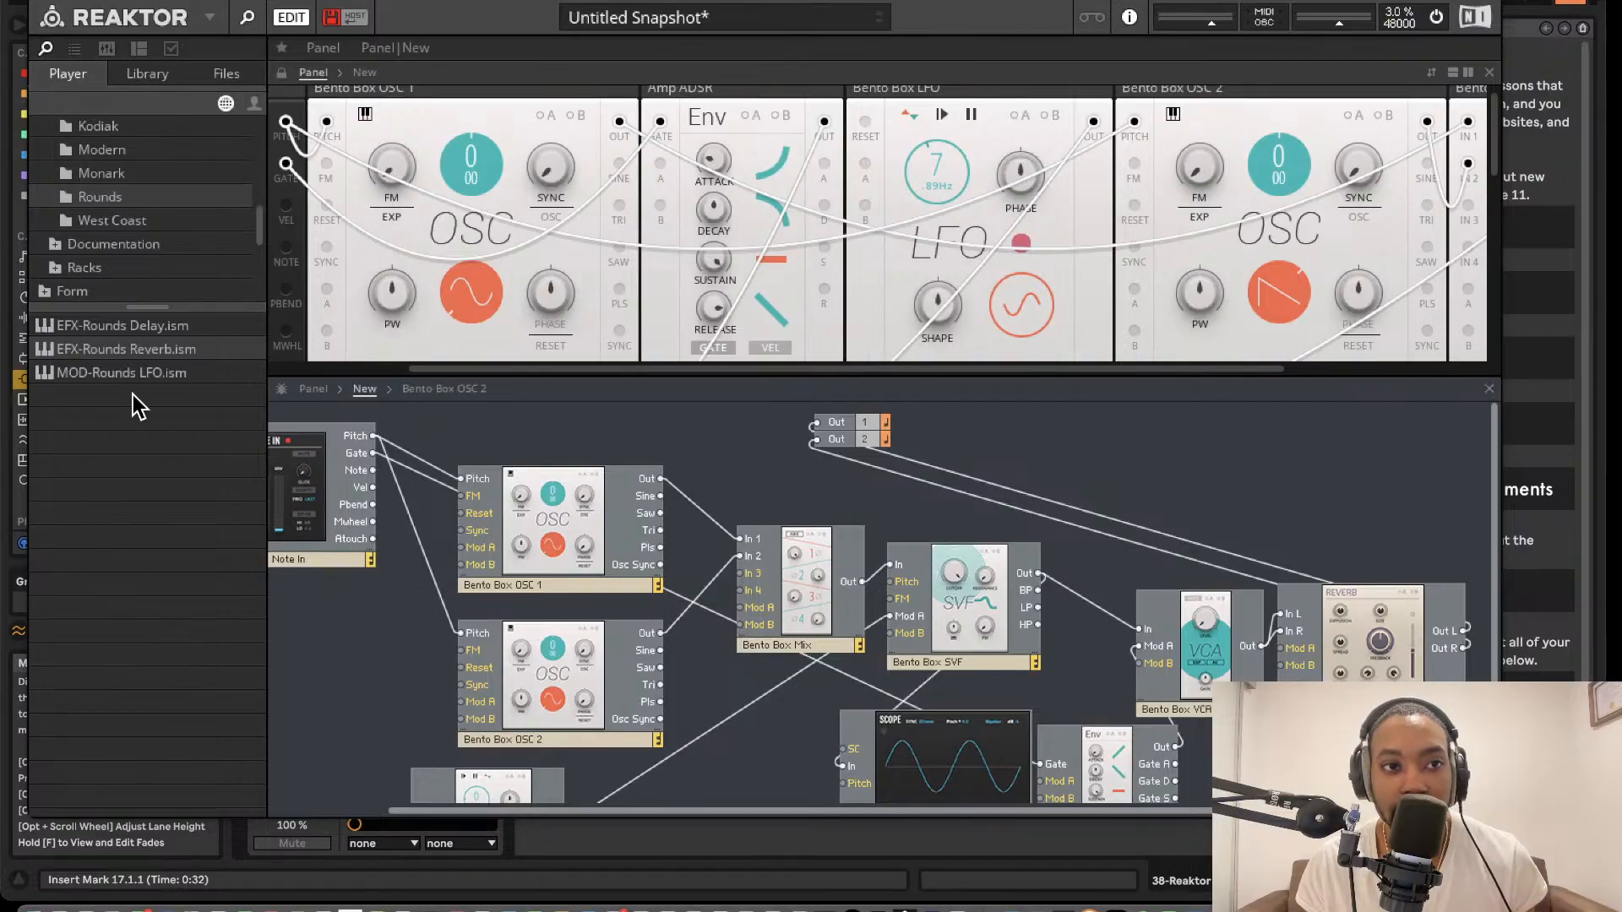
# - Save the ensemble as WobblepadLS.ens in the Racks folder
pyautogui.click(210, 17)
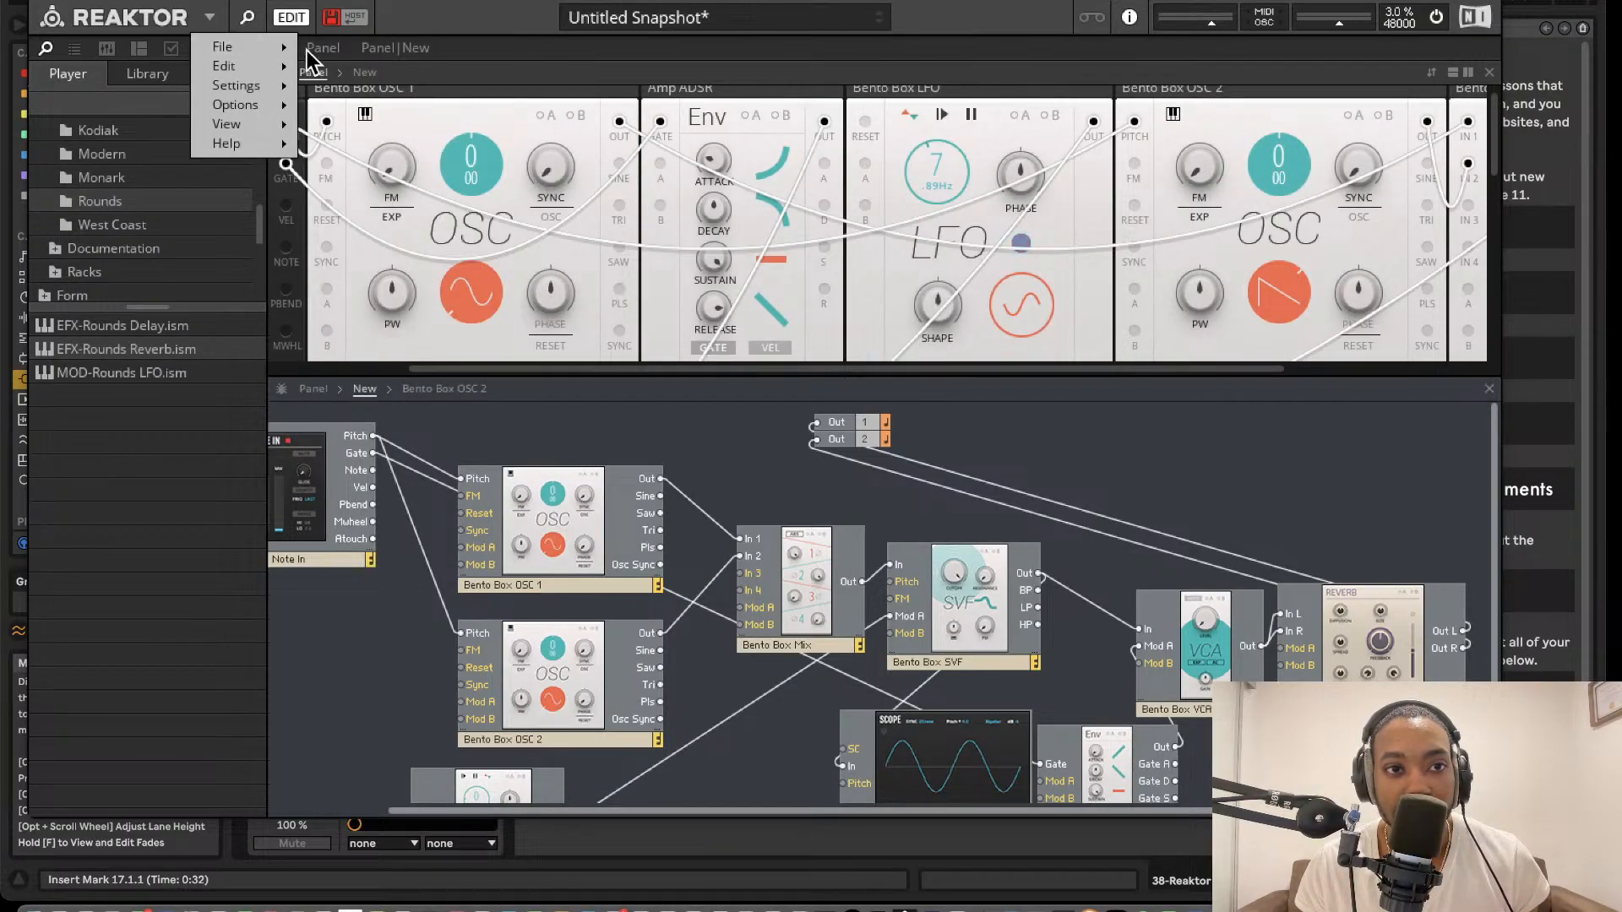
pyautogui.moveTo(224, 44)
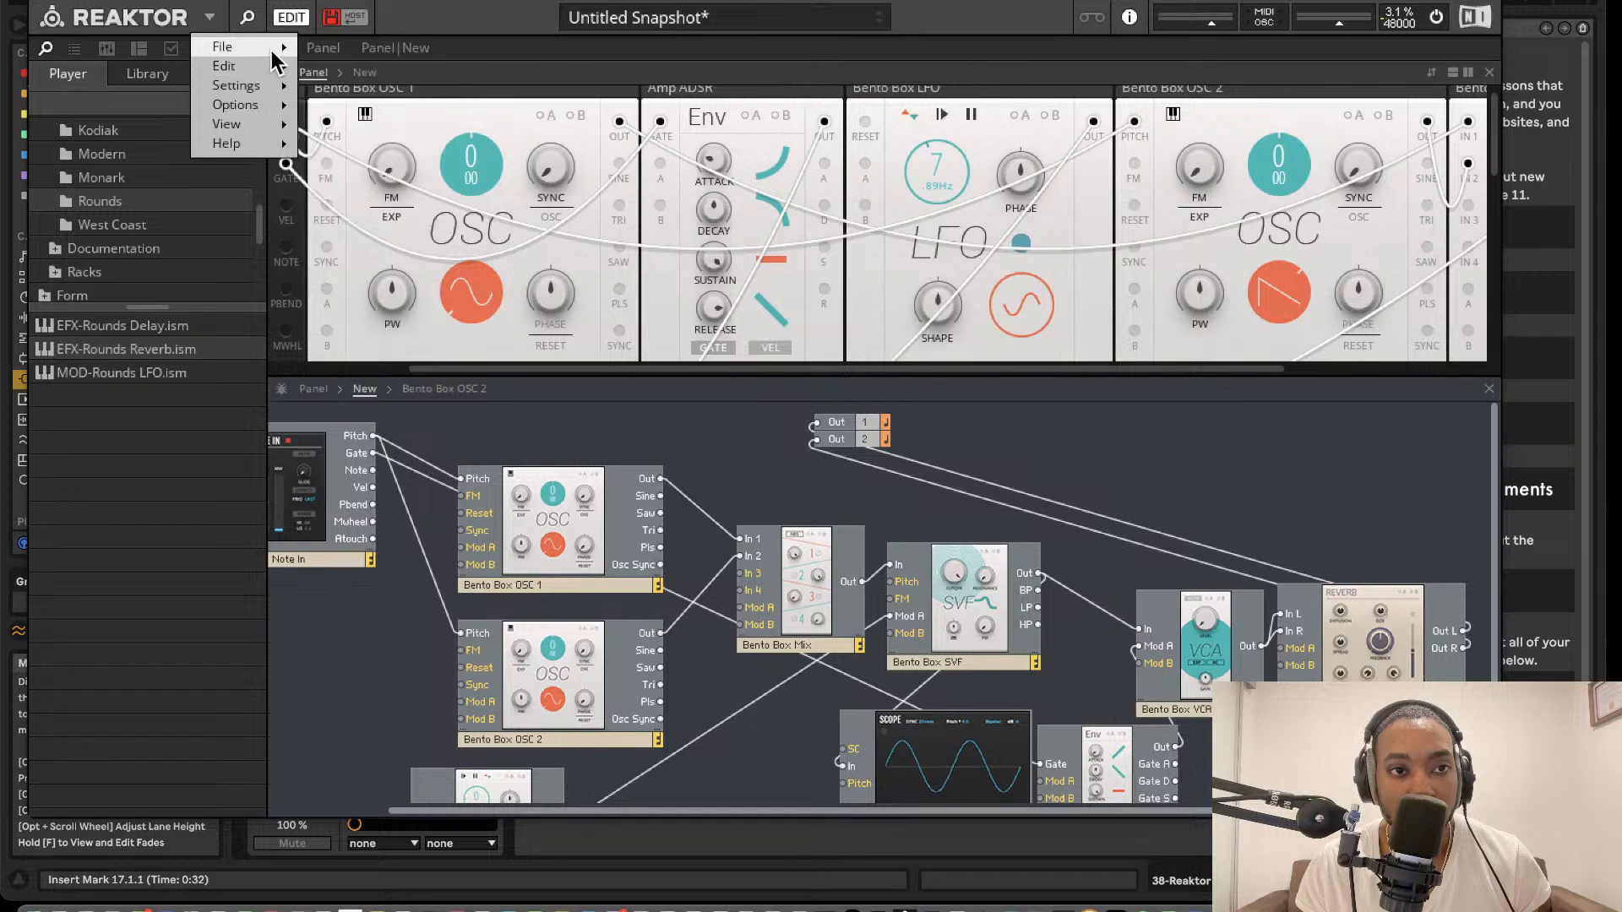
pyautogui.moveTo(284, 46)
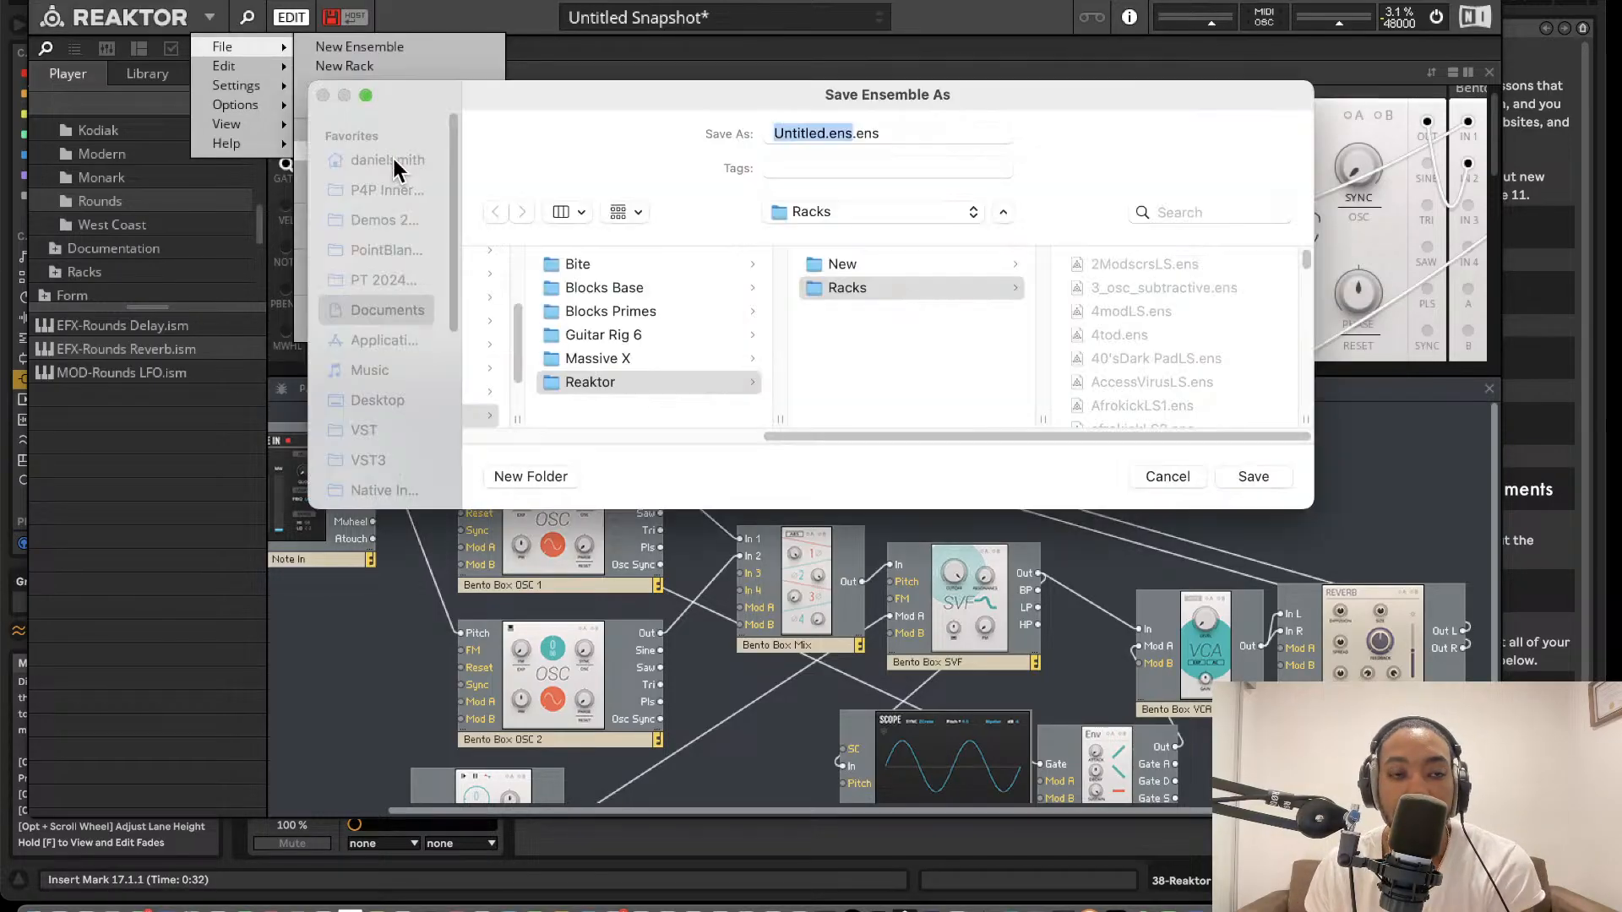
pyautogui.press('BackSpace')
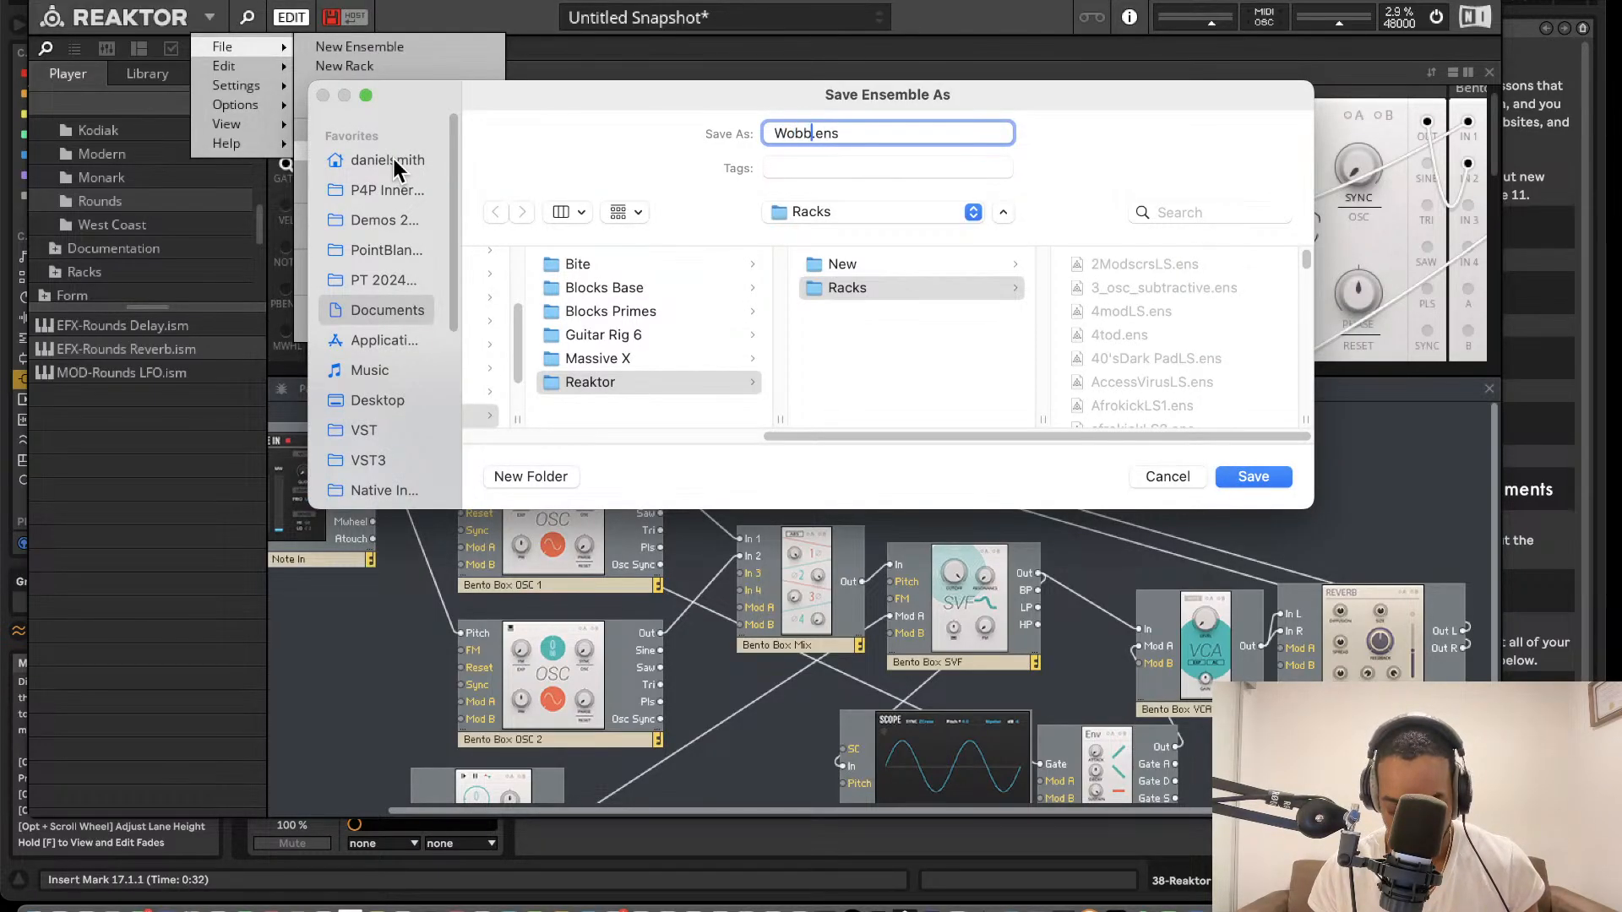
pyautogui.write('WobblepadLS')
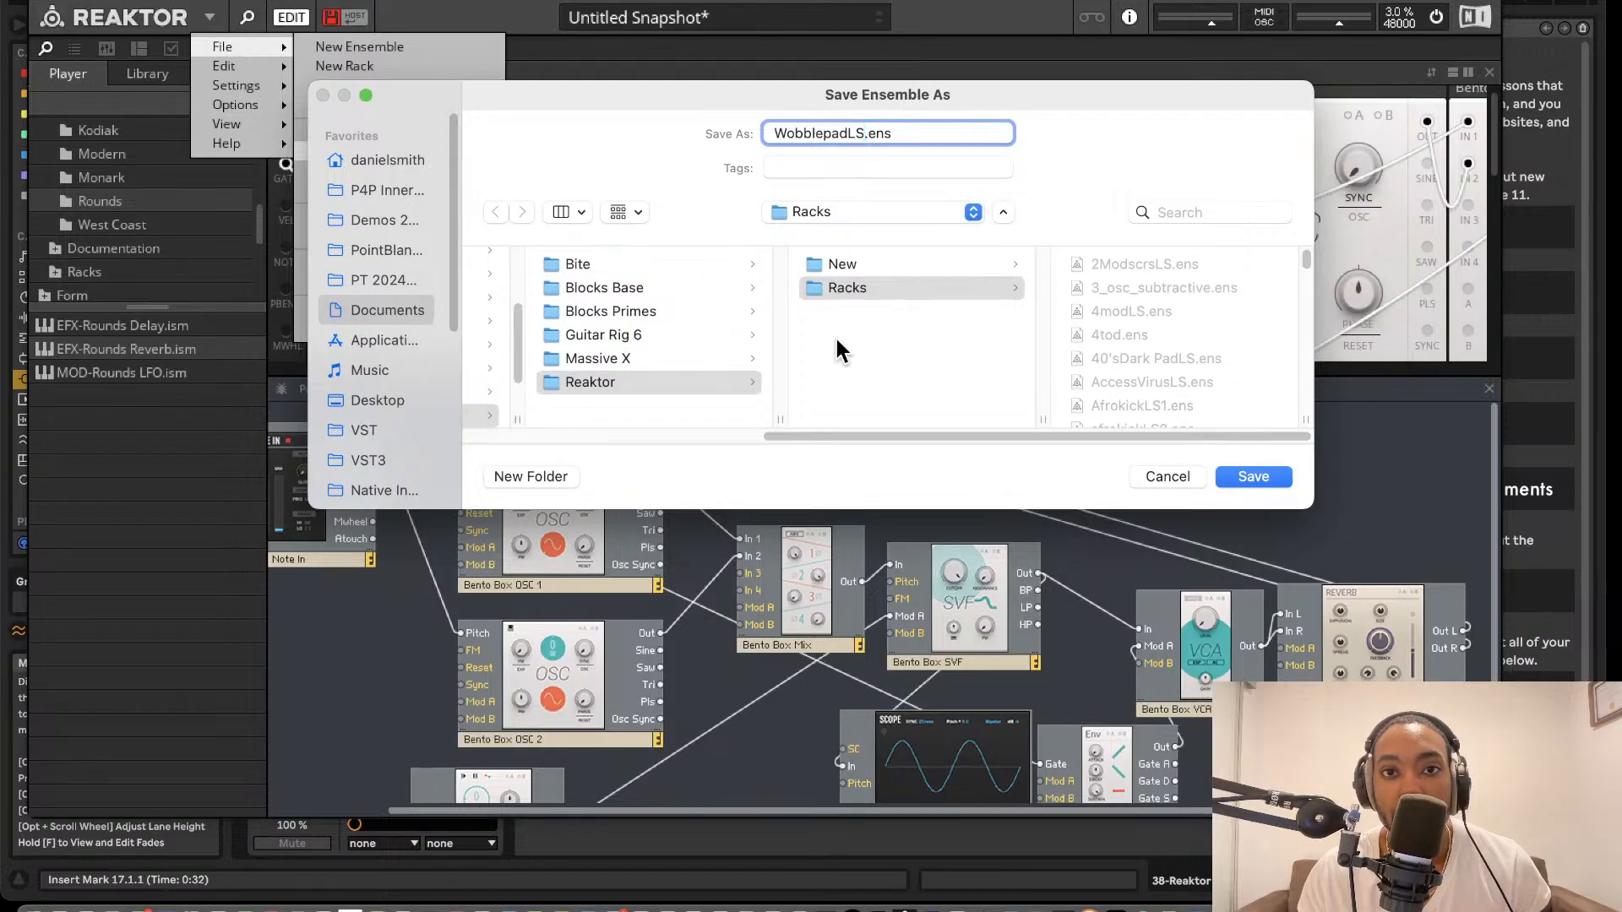
pyautogui.click(1249, 478)
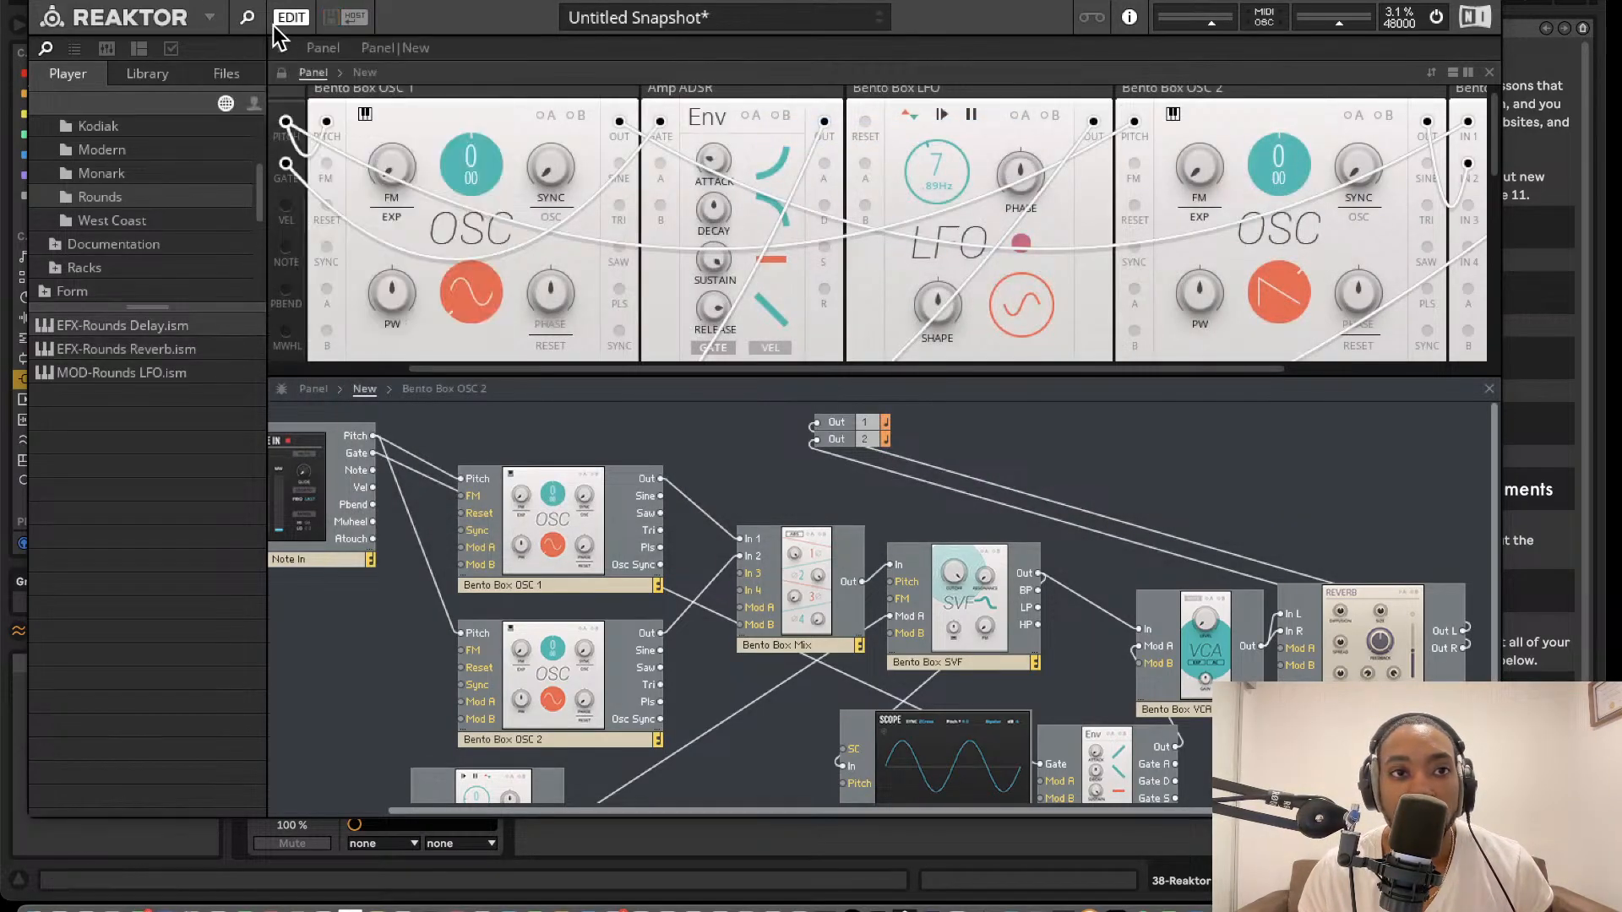
# - Switch to the Ableton Live arrangement and clear the reaktor search in the browser
pyautogui.click(38, 1)
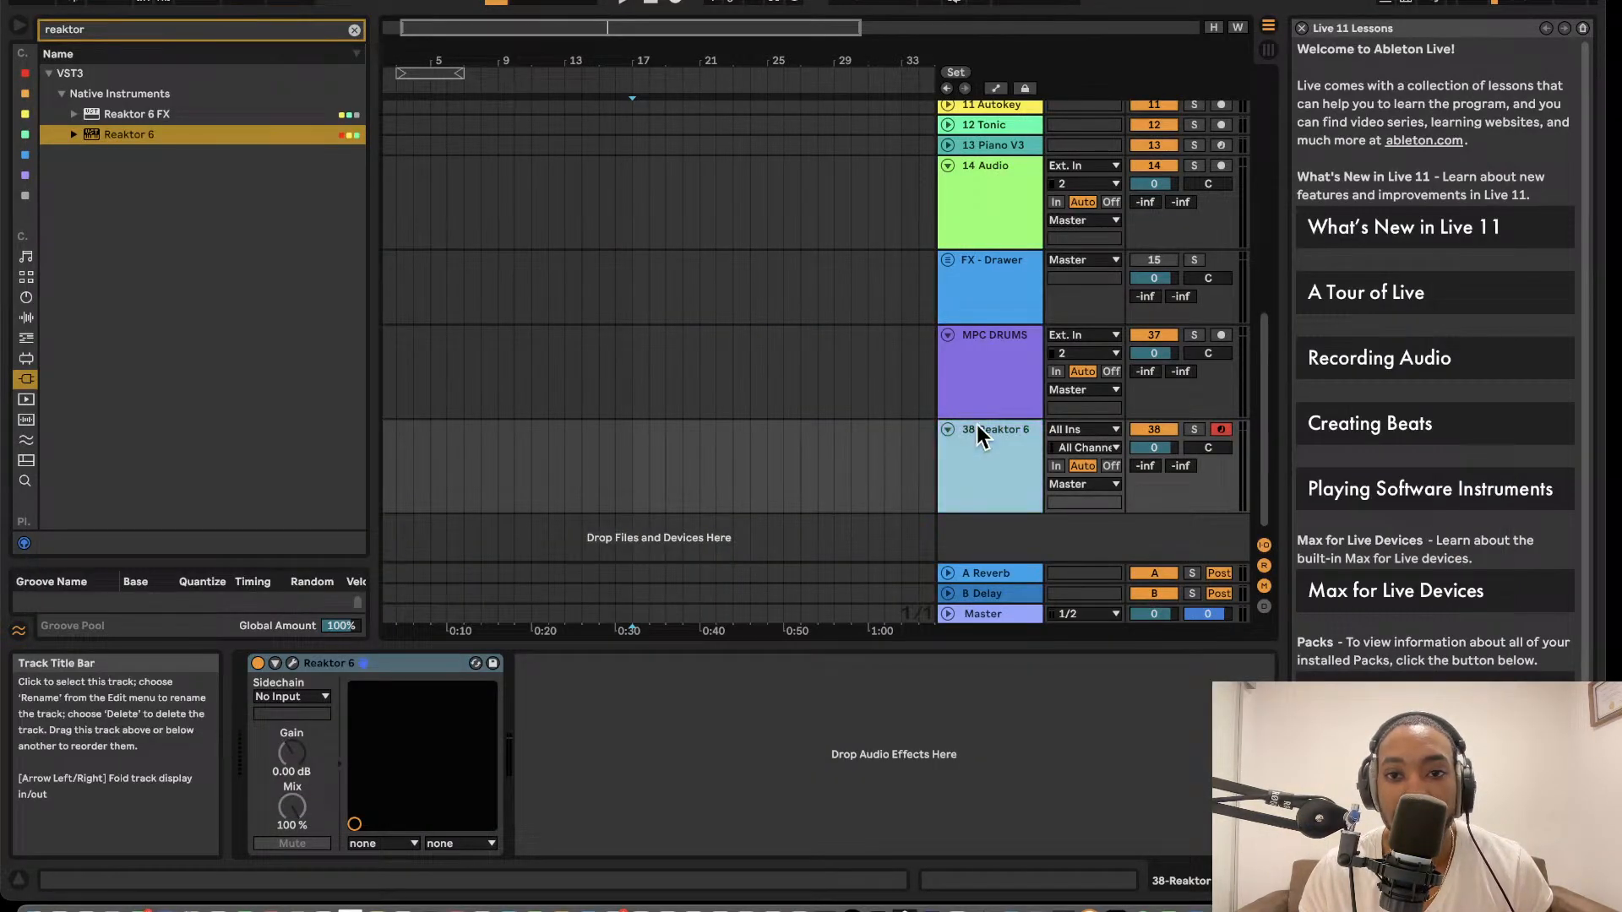
pyautogui.hscroll(3, 848, 436)
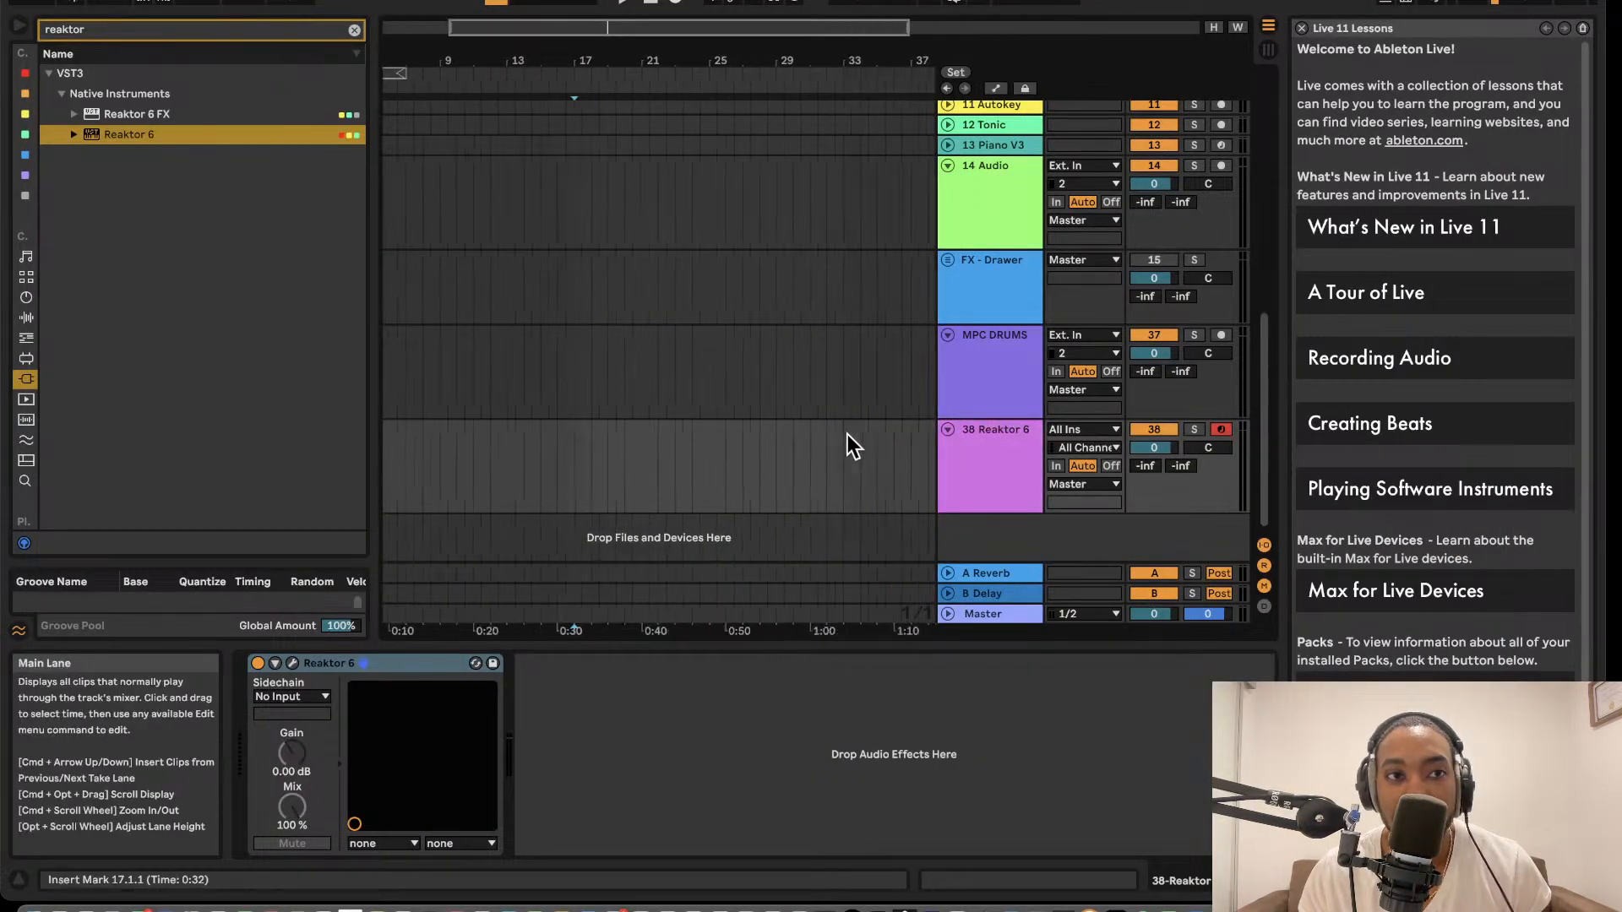
pyautogui.click(353, 28)
pyautogui.click(532, 456)
pyautogui.moveTo(534, 456); pyautogui.dragTo(596, 456)
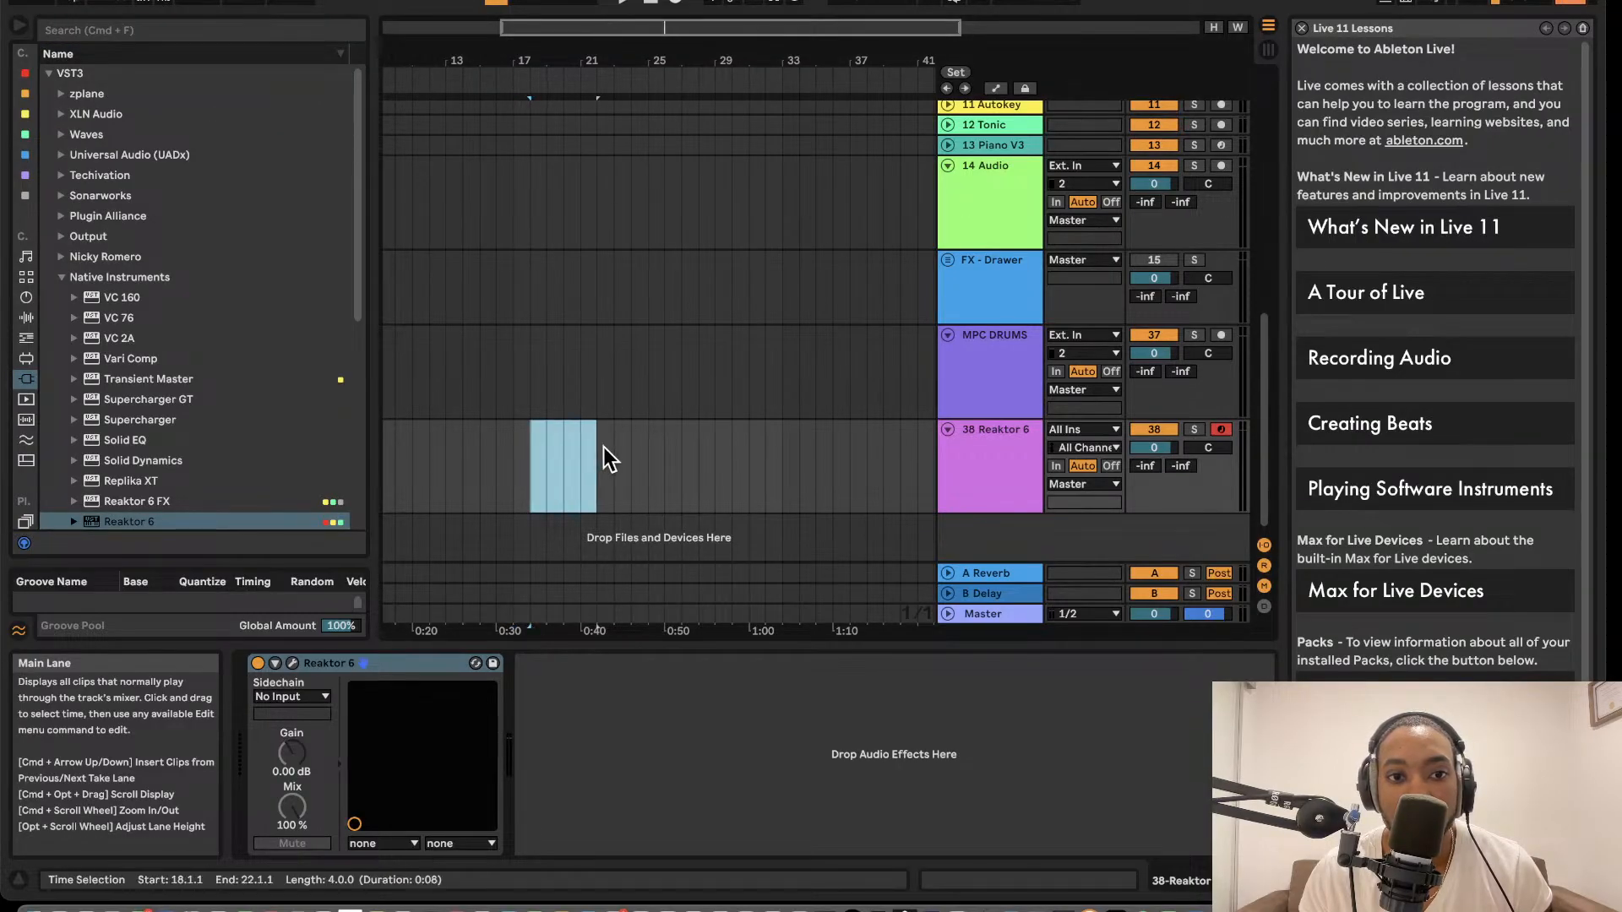
pyautogui.press('Tab')
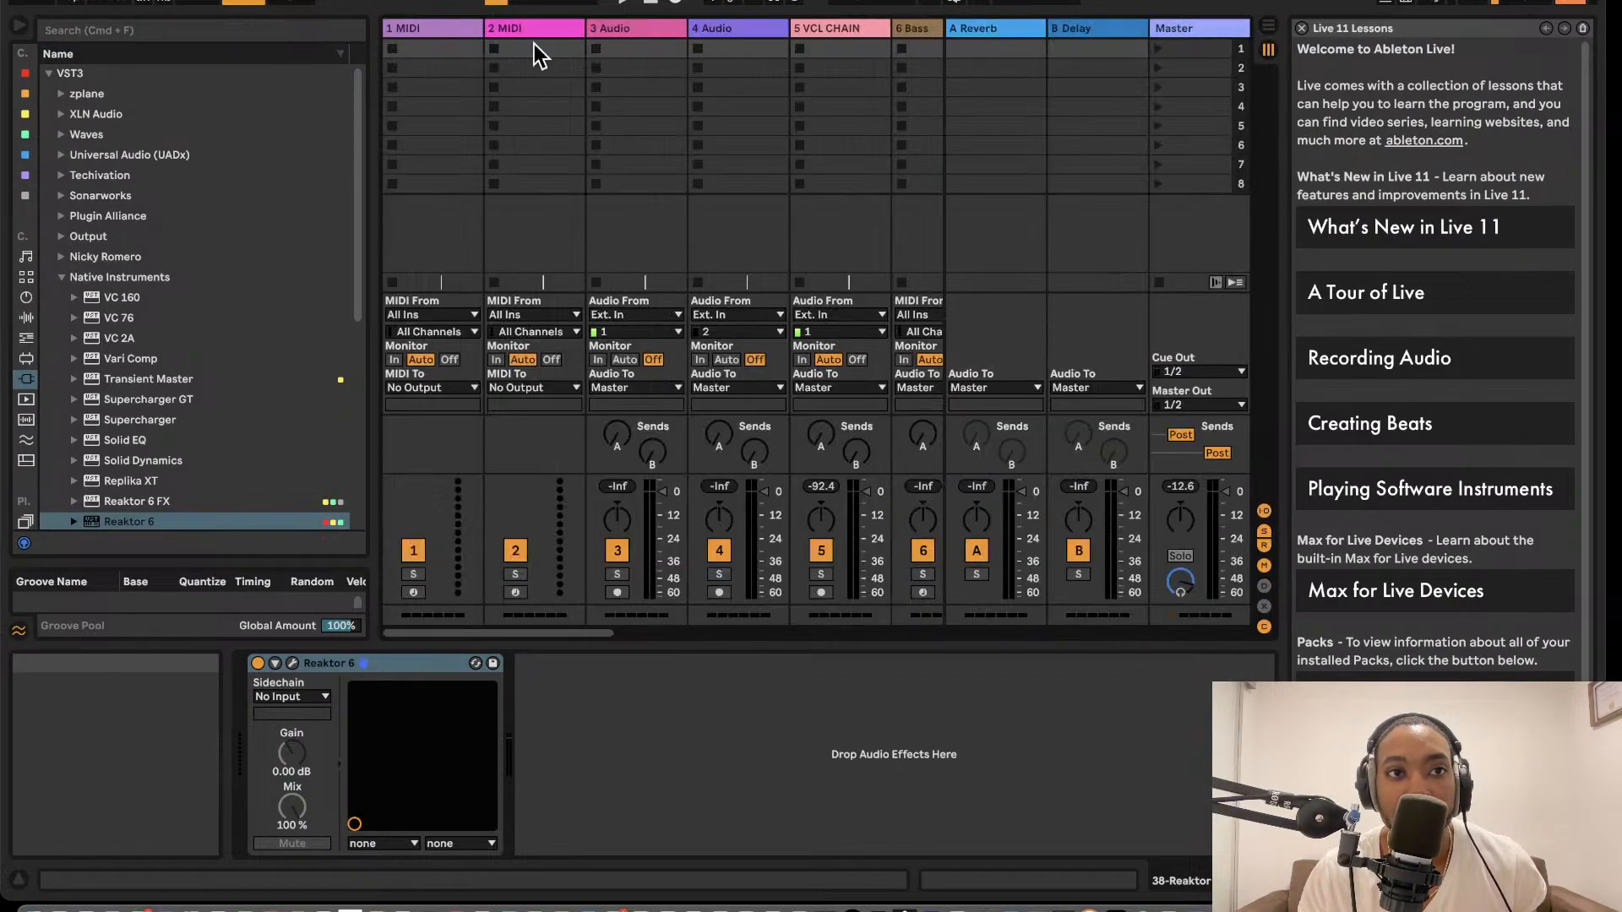
pyautogui.press('Tab')
pyautogui.click(529, 448)
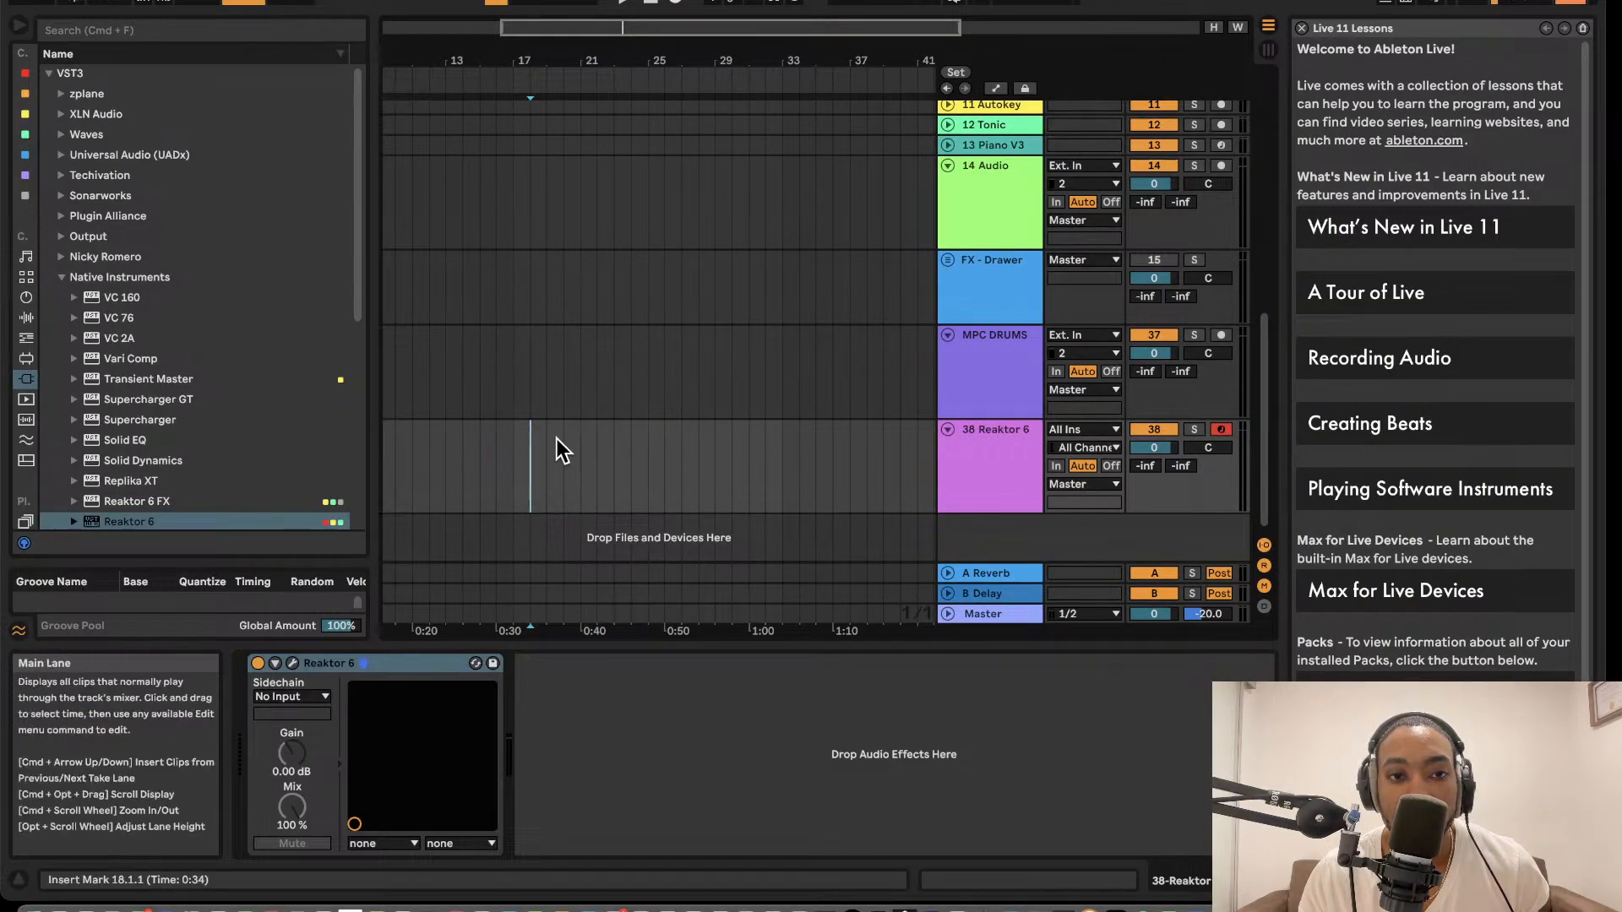
pyautogui.click(549, 439)
pyautogui.moveTo(109, 2); pyautogui.dragTo(108, 27)
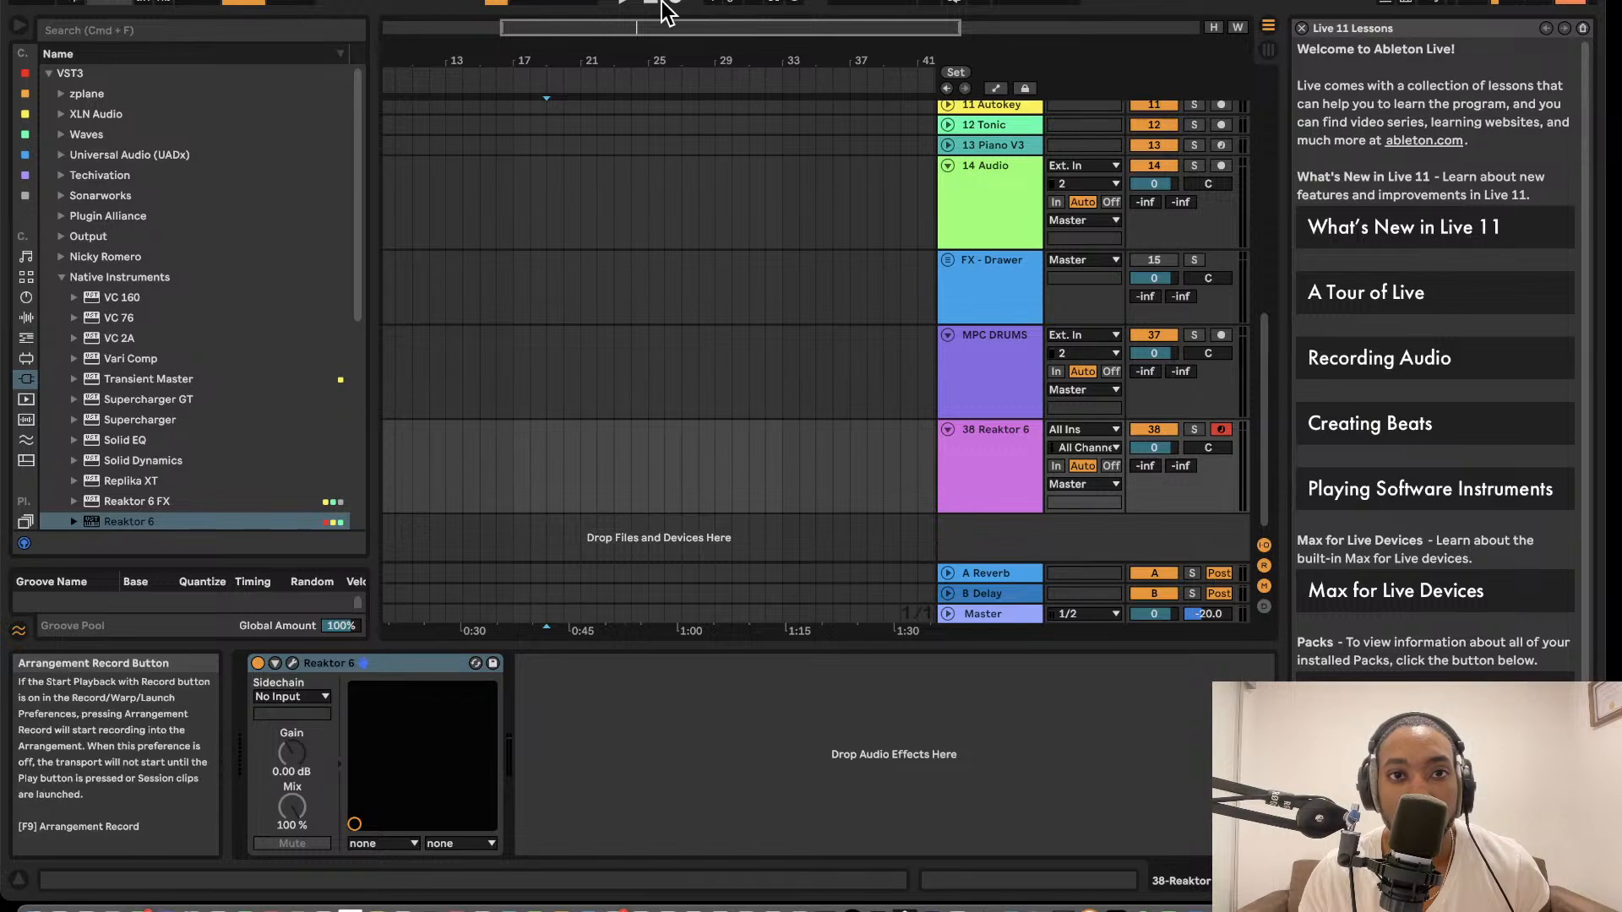
pyautogui.click(632, 7)
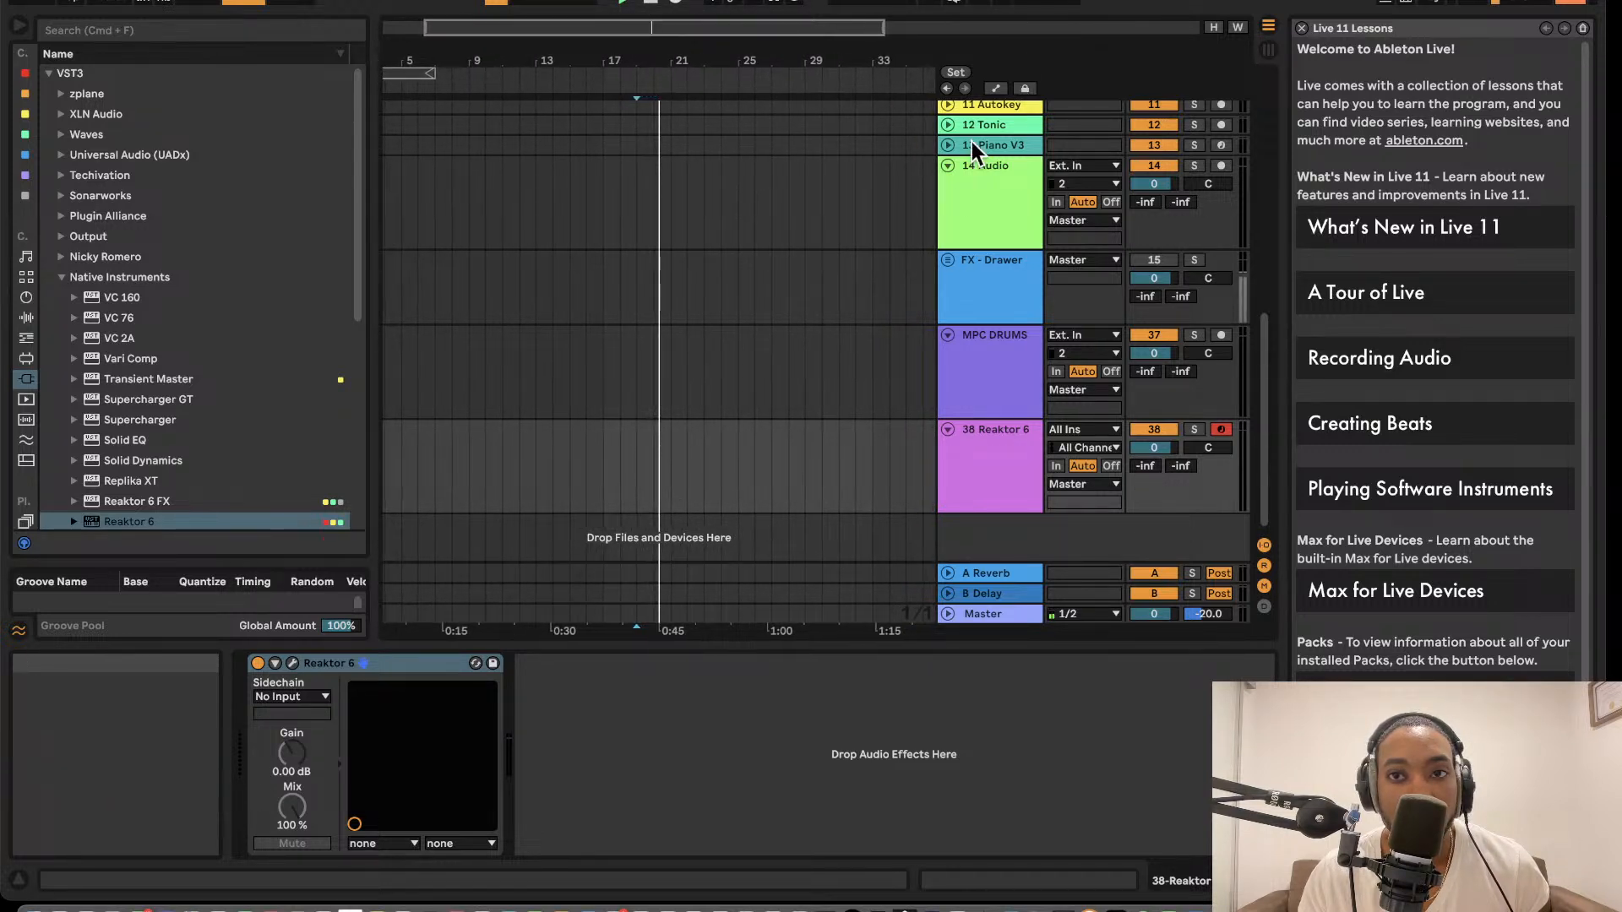
pyautogui.press('space')
pyautogui.click(648, 478)
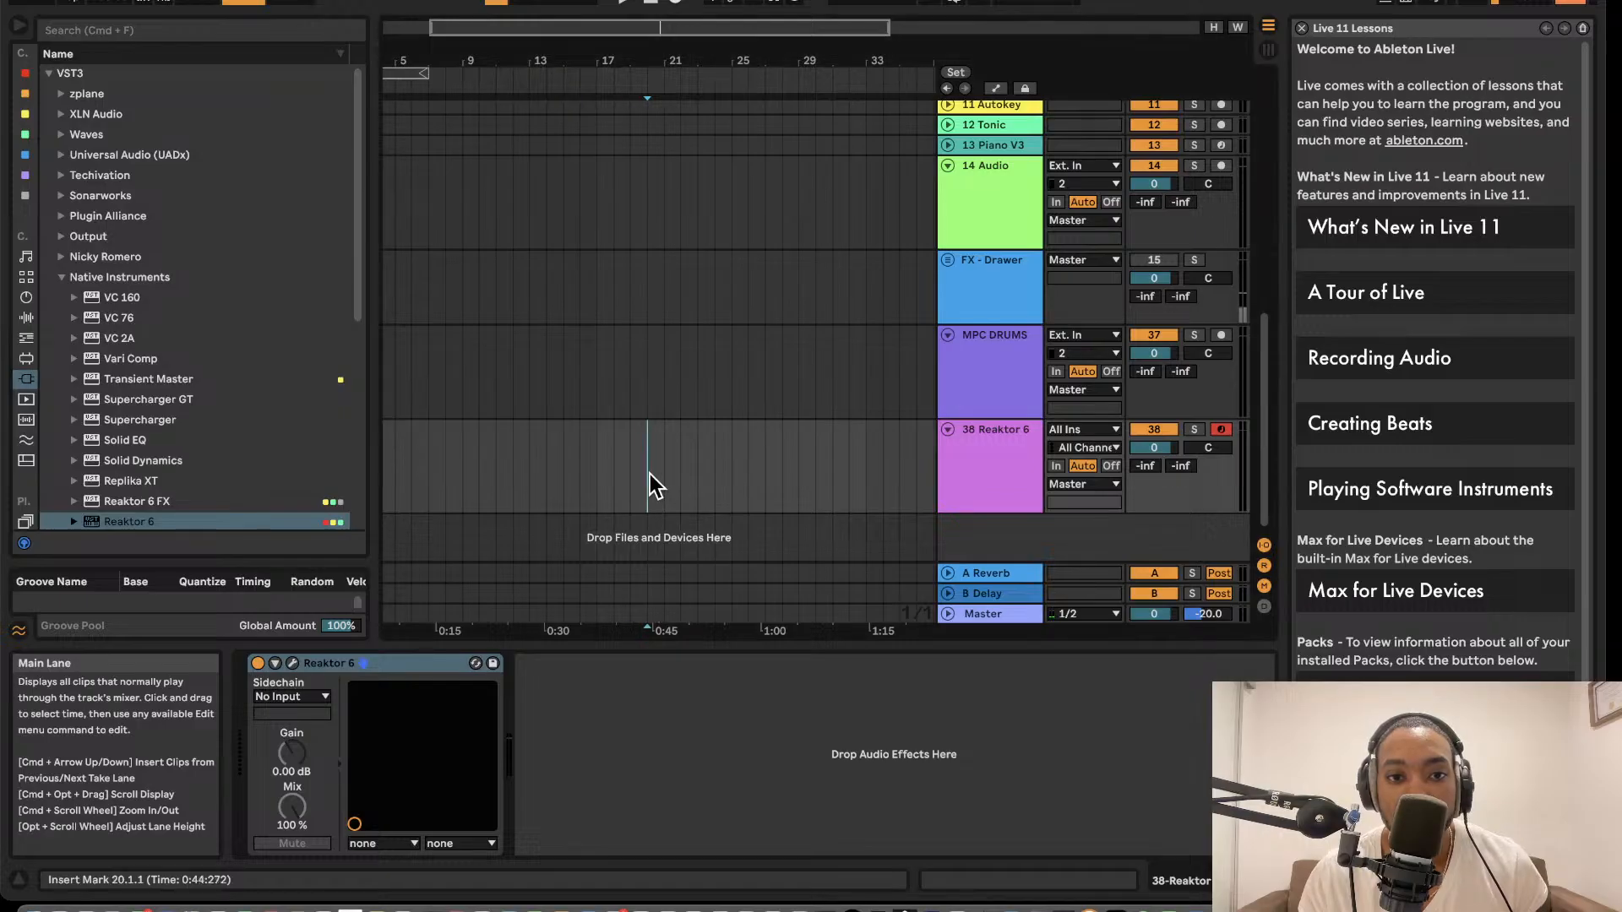
pyautogui.press('super+shift+m')
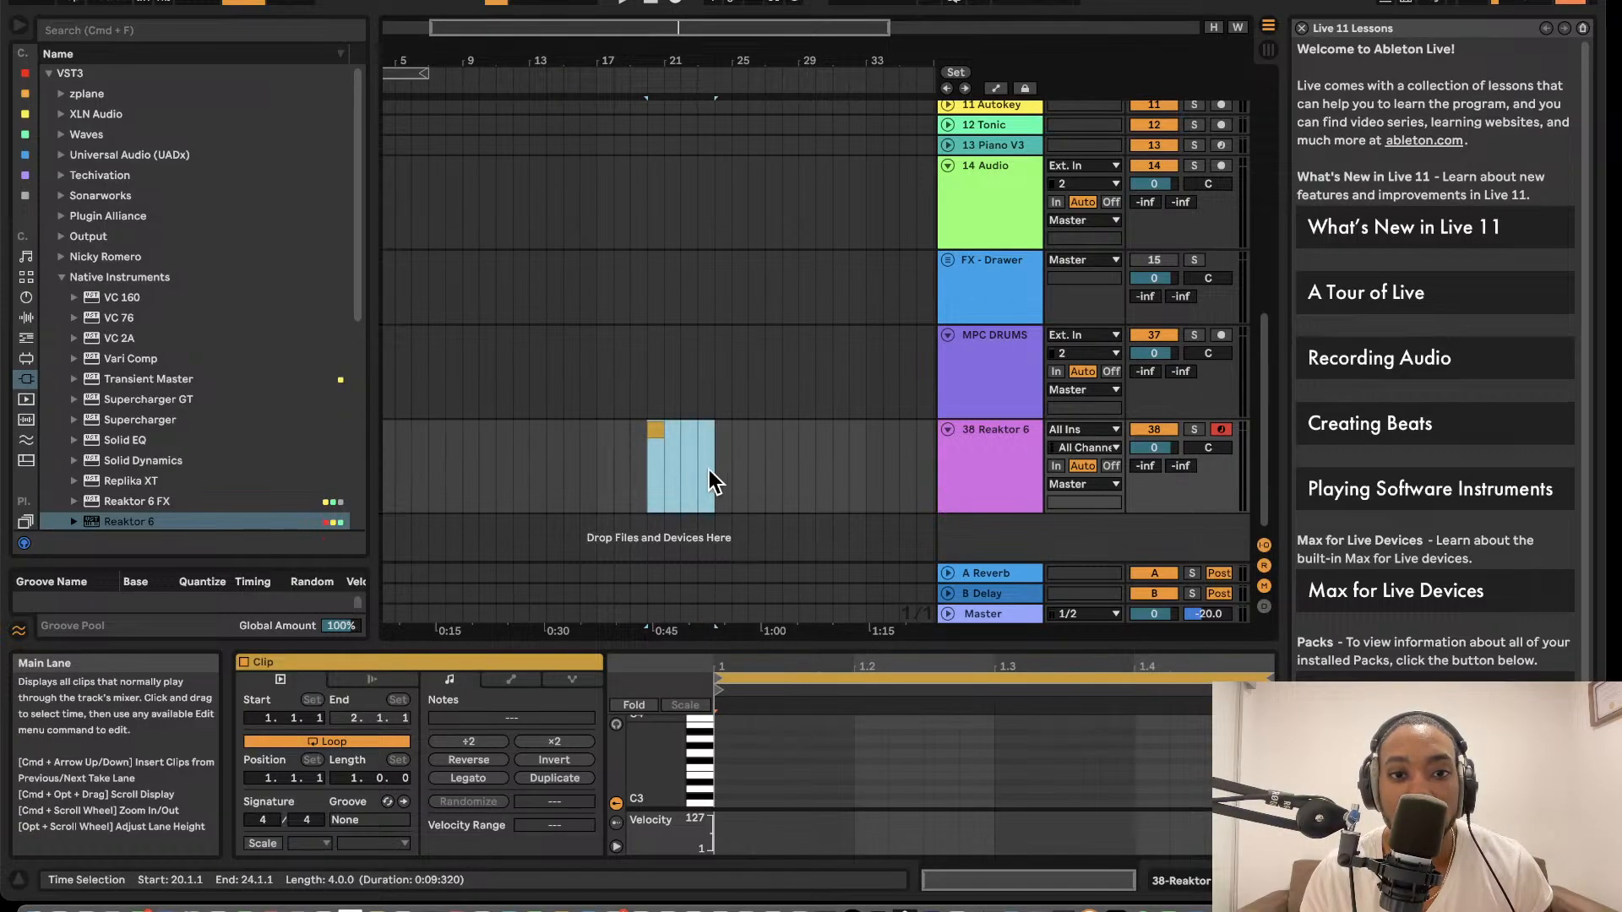
pyautogui.click(666, 430)
pyautogui.click(656, 430)
pyautogui.press('Delete')
# - Insert a four-bar MIDI clip from bar 20 to bar 24 on the Reaktor 6 track and enlarge its note editor
pyautogui.moveTo(649, 439); pyautogui.dragTo(714, 461)
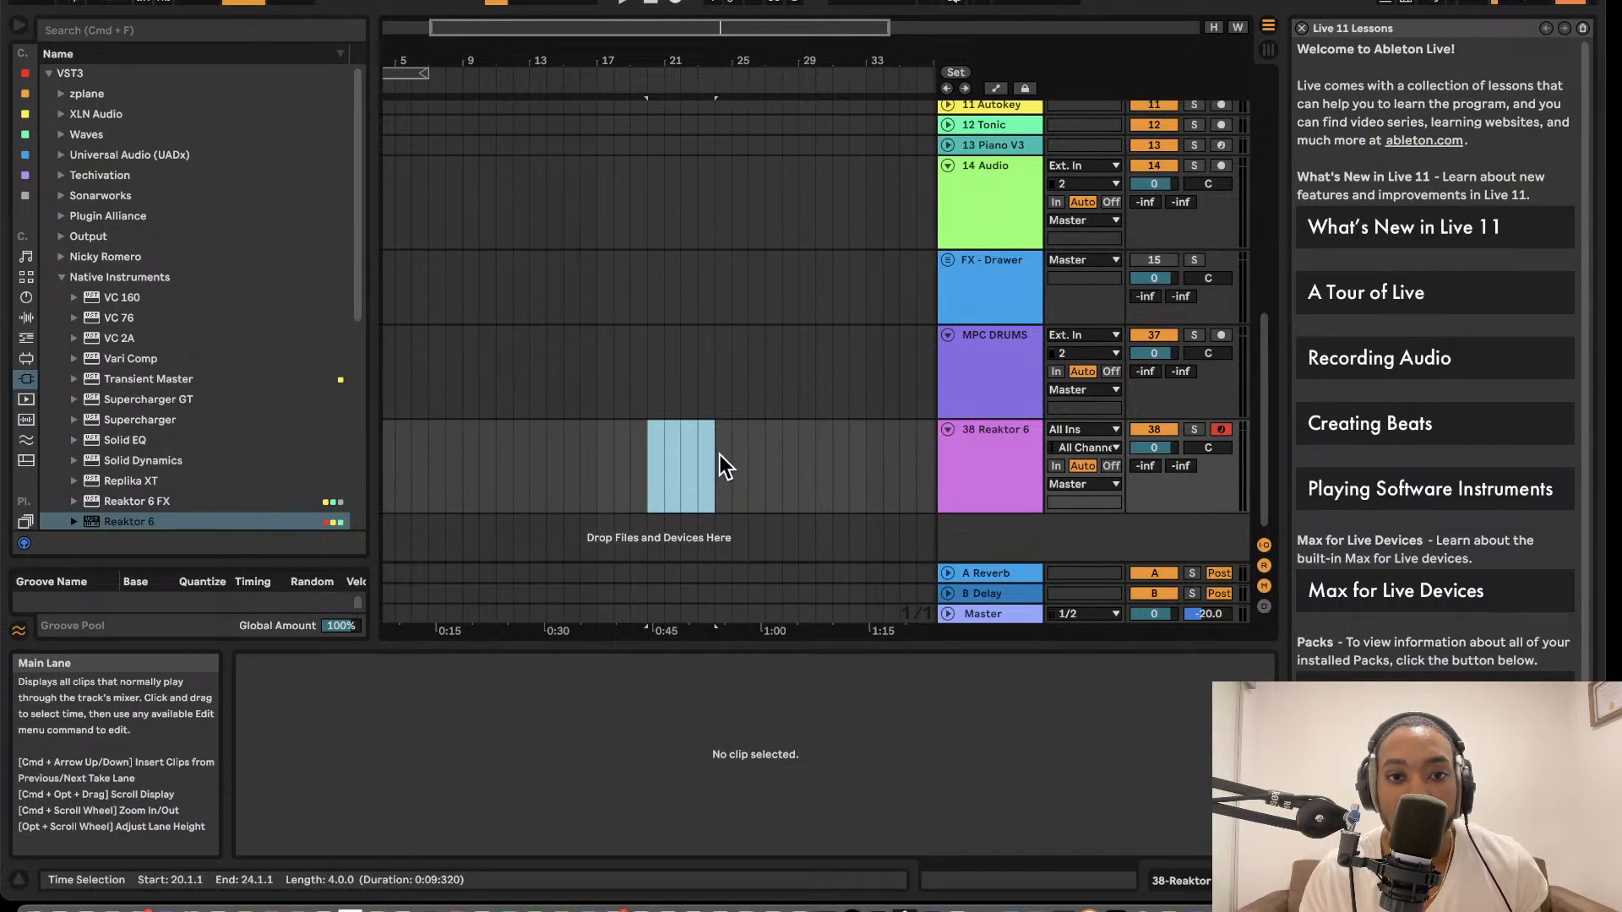
pyautogui.press('super+shift+m')
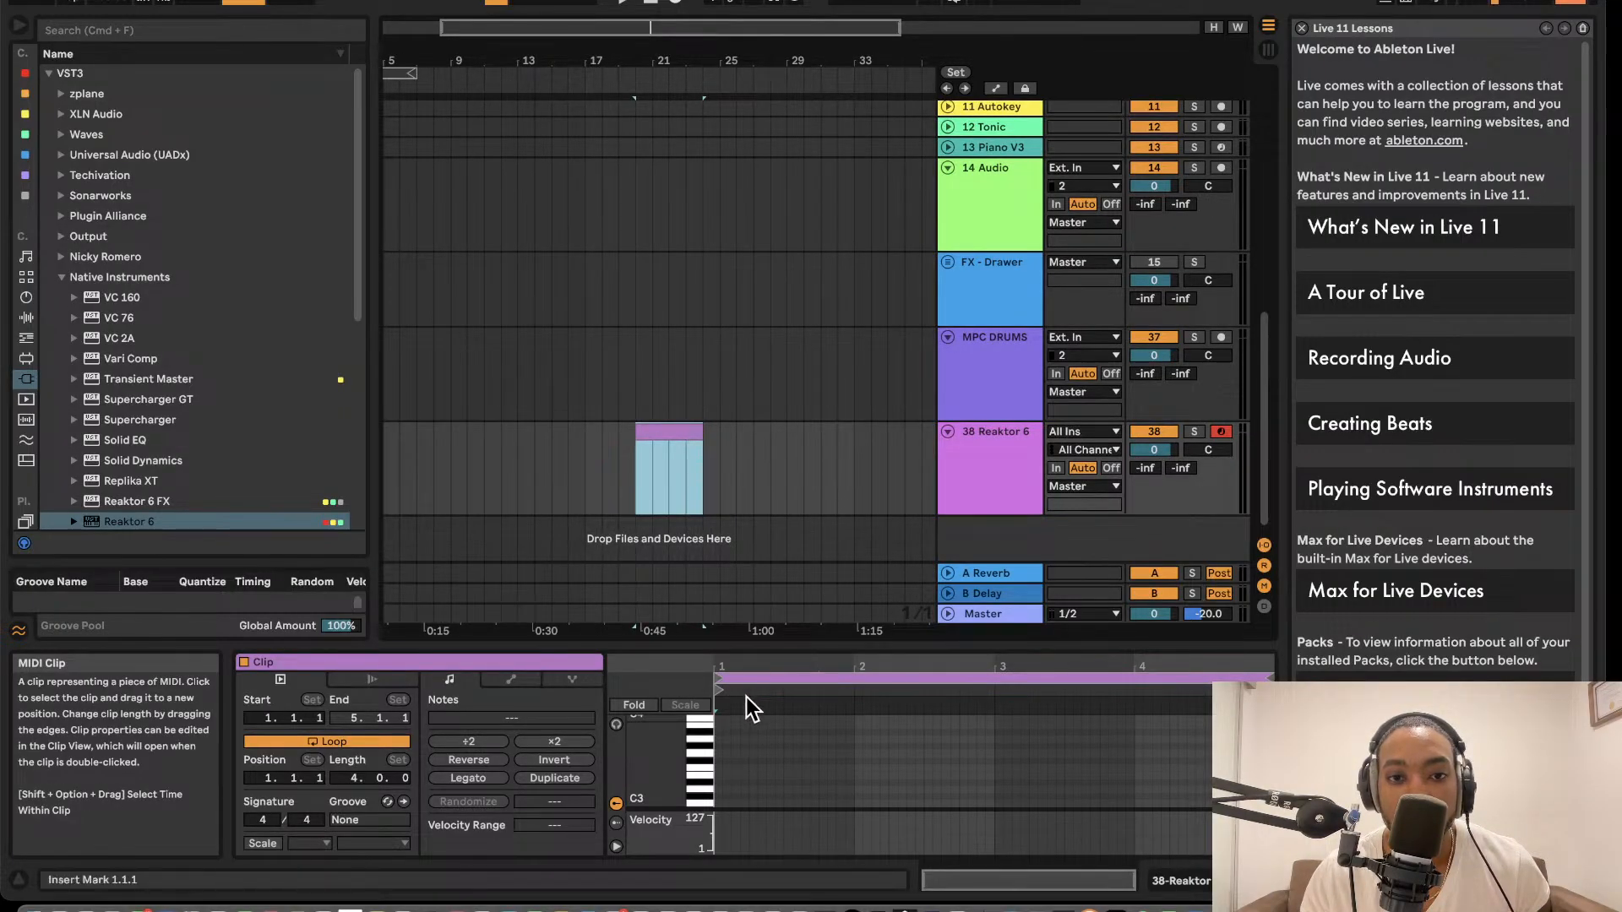
pyautogui.moveTo(759, 645); pyautogui.dragTo(736, 230)
pyautogui.scroll(-3, 591, 511)
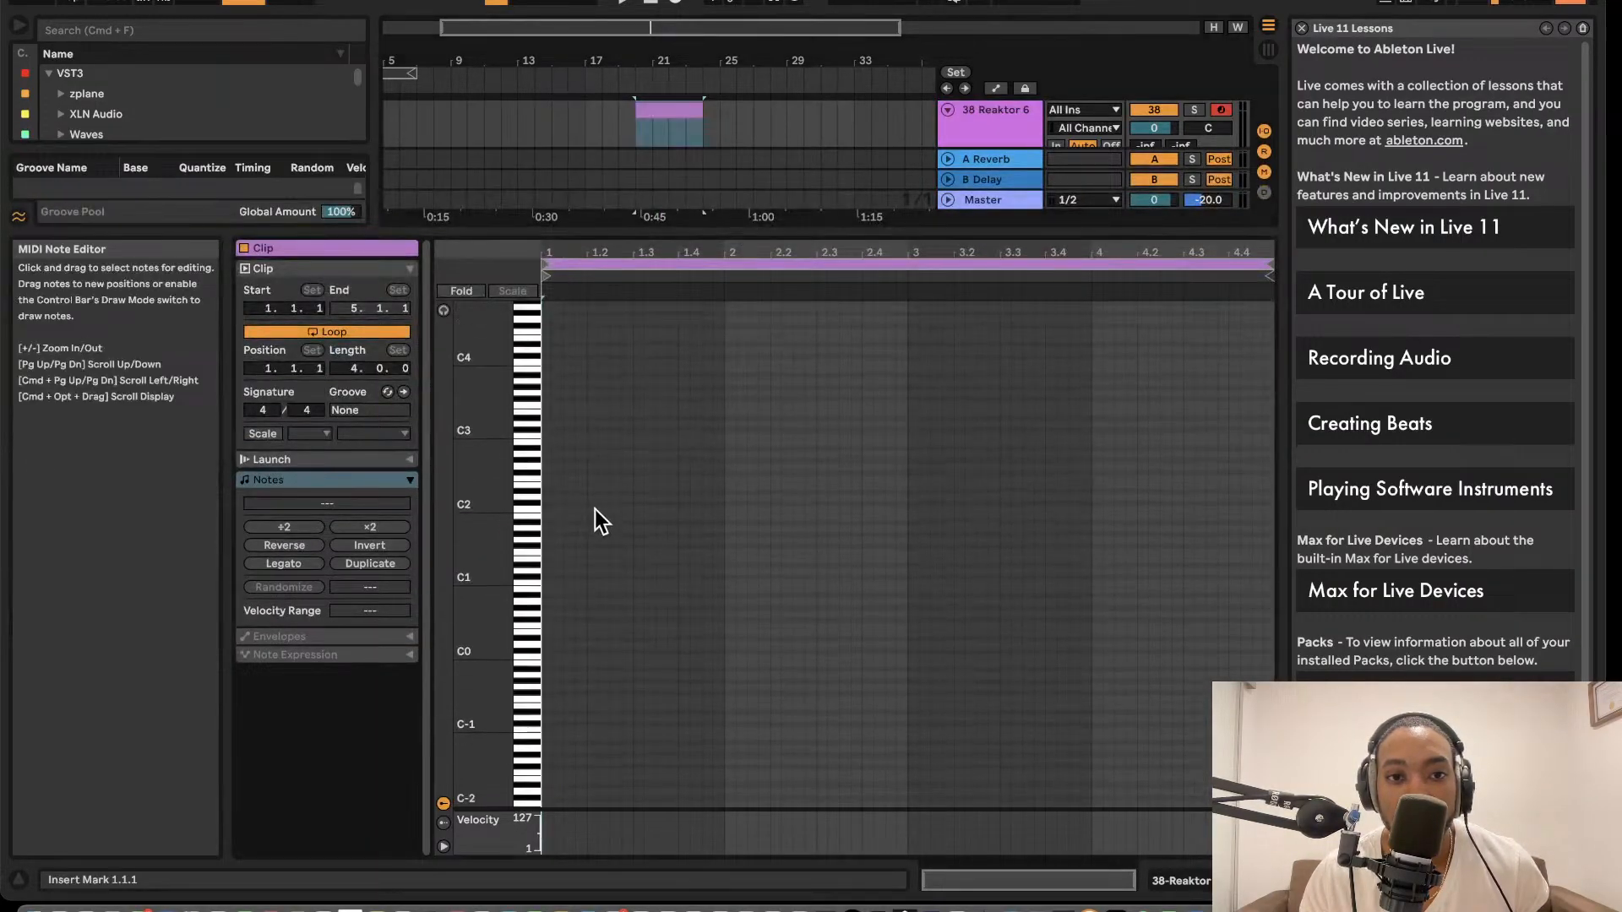
# - Set the note editor's fixed grid to 1/8, add a G3 note at 1.2, and play it
pyautogui.scroll(5, 595, 510)
pyautogui.rightClick(650, 513)
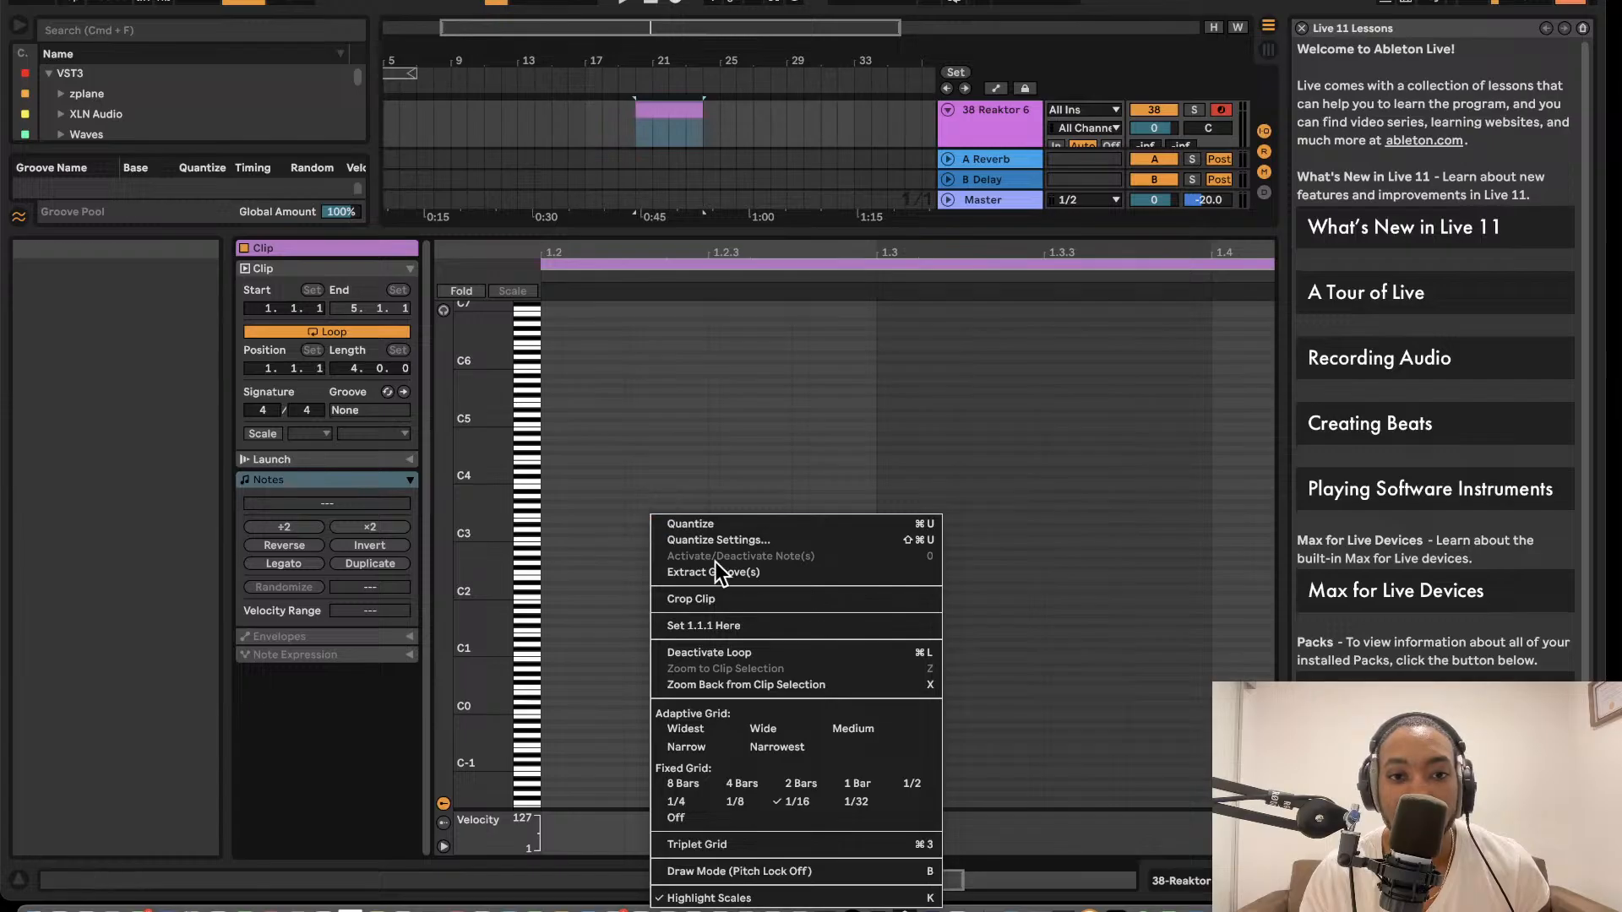
pyautogui.click(741, 799)
pyautogui.doubleClick(606, 507)
pyautogui.press('space')
pyautogui.scroll(-5, 769, 508)
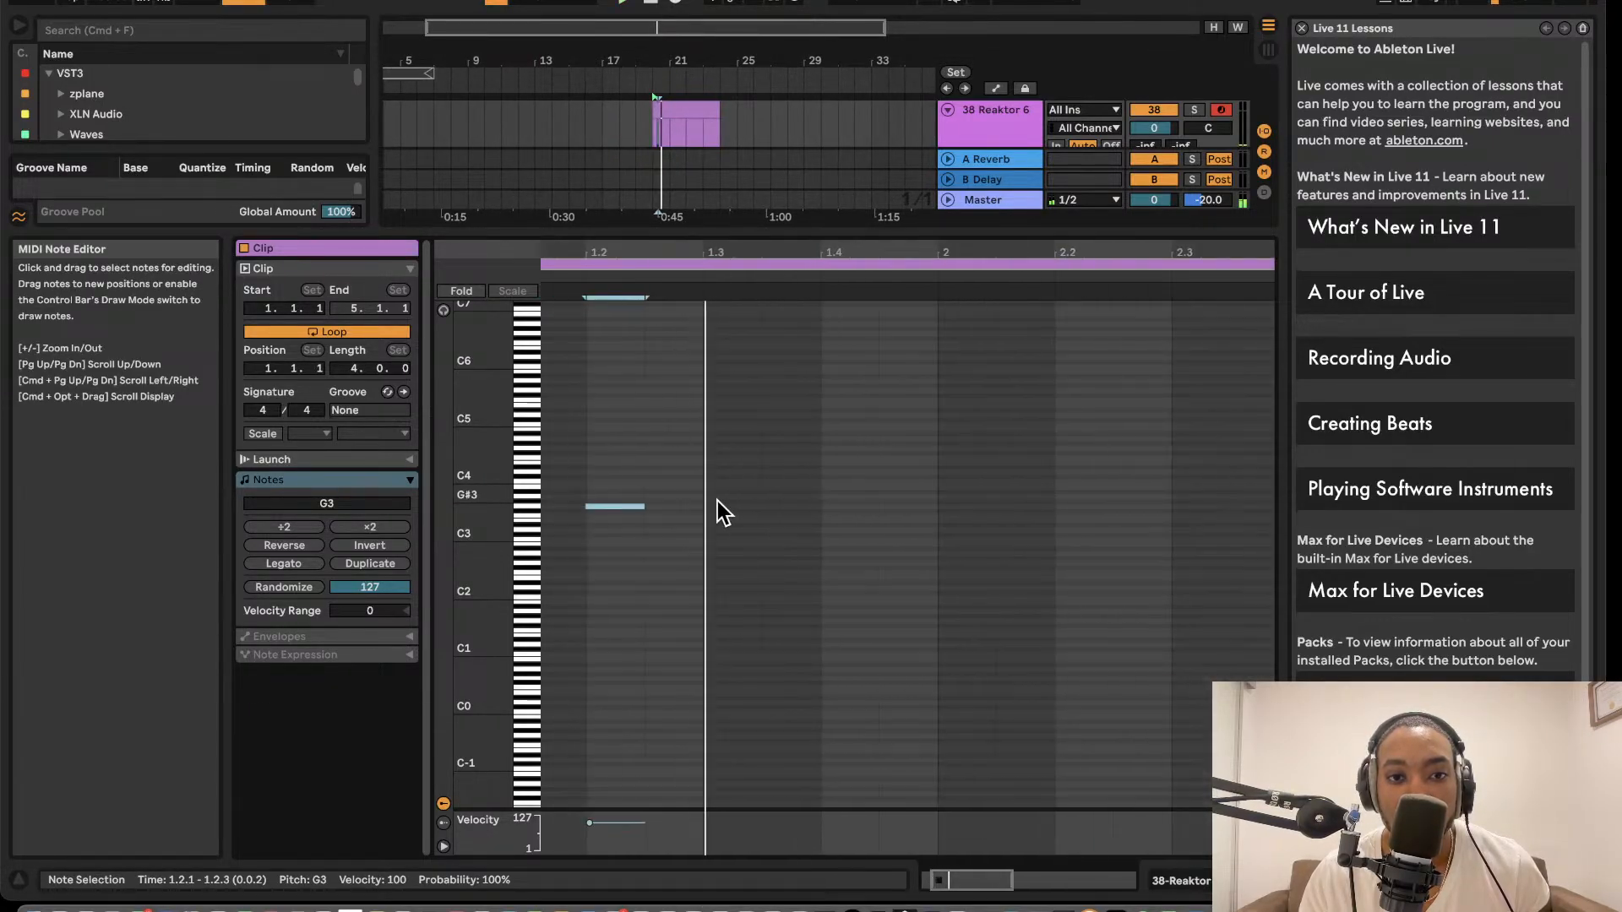
# - Add D3 and D4 notes alongside the G3 at 1.2 to form a chord, and audition it
pyautogui.click(620, 530)
pyautogui.press('space')
pyautogui.click(631, 507)
pyautogui.click(631, 523)
pyautogui.click(636, 506)
pyautogui.click(635, 506)
pyautogui.press('super+d')
pyautogui.moveTo(666, 508); pyautogui.dragTo(636, 556)
pyautogui.press('space')
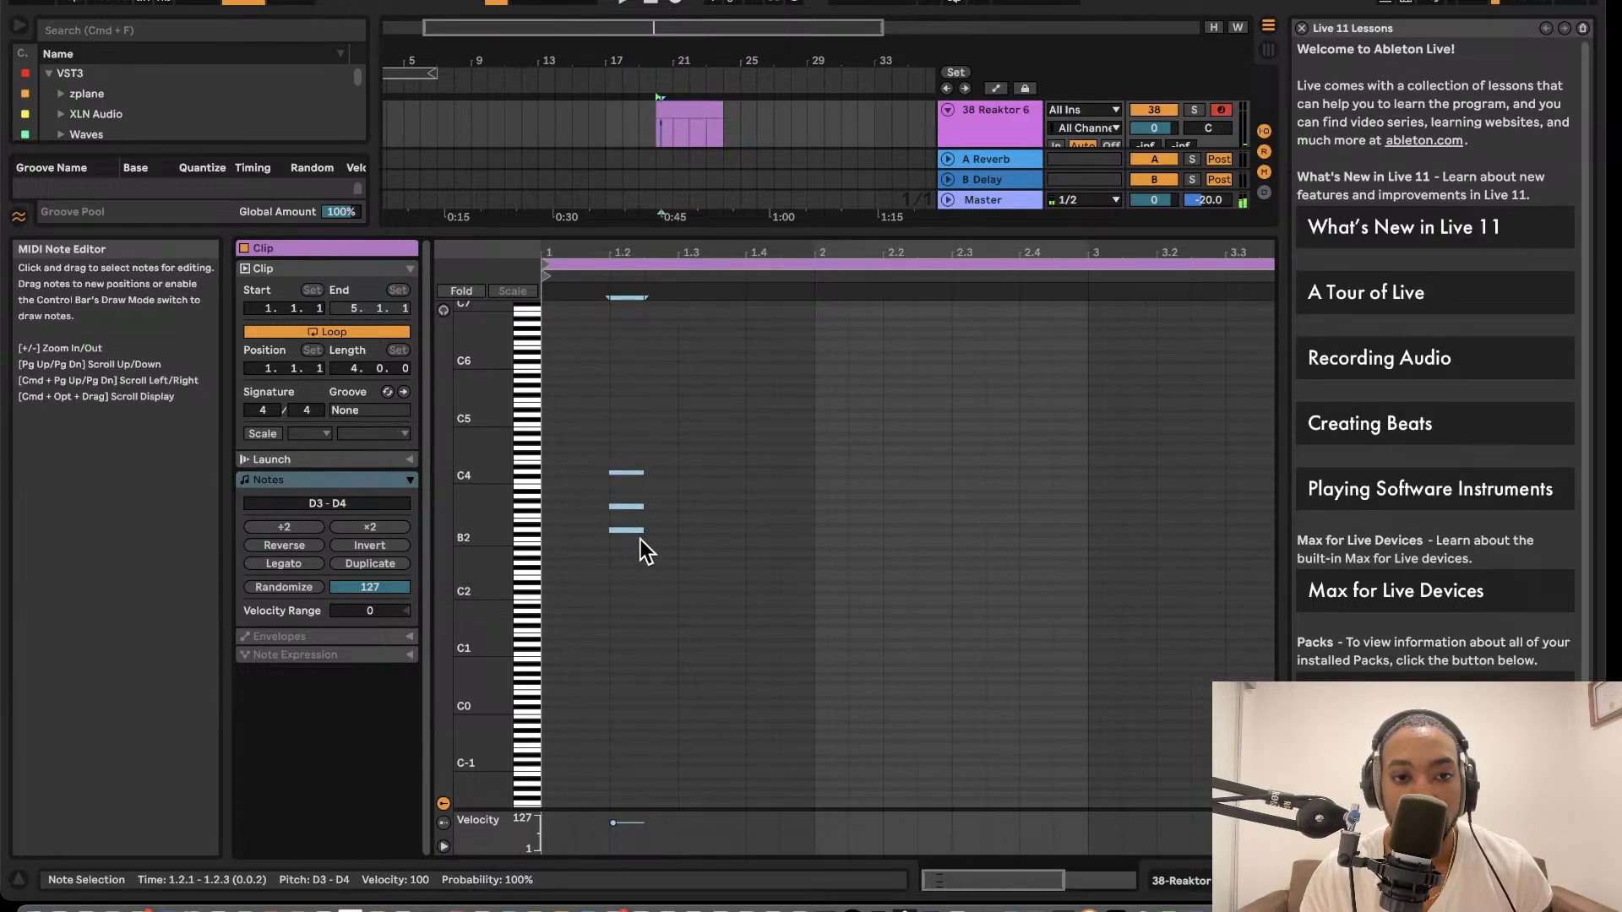
# - Extend the chord to one beat, duplicate it, and shift the copy to 1.3.3 and one semitone down
pyautogui.moveTo(639, 471); pyautogui.dragTo(650, 605)
pyautogui.press('super+d')
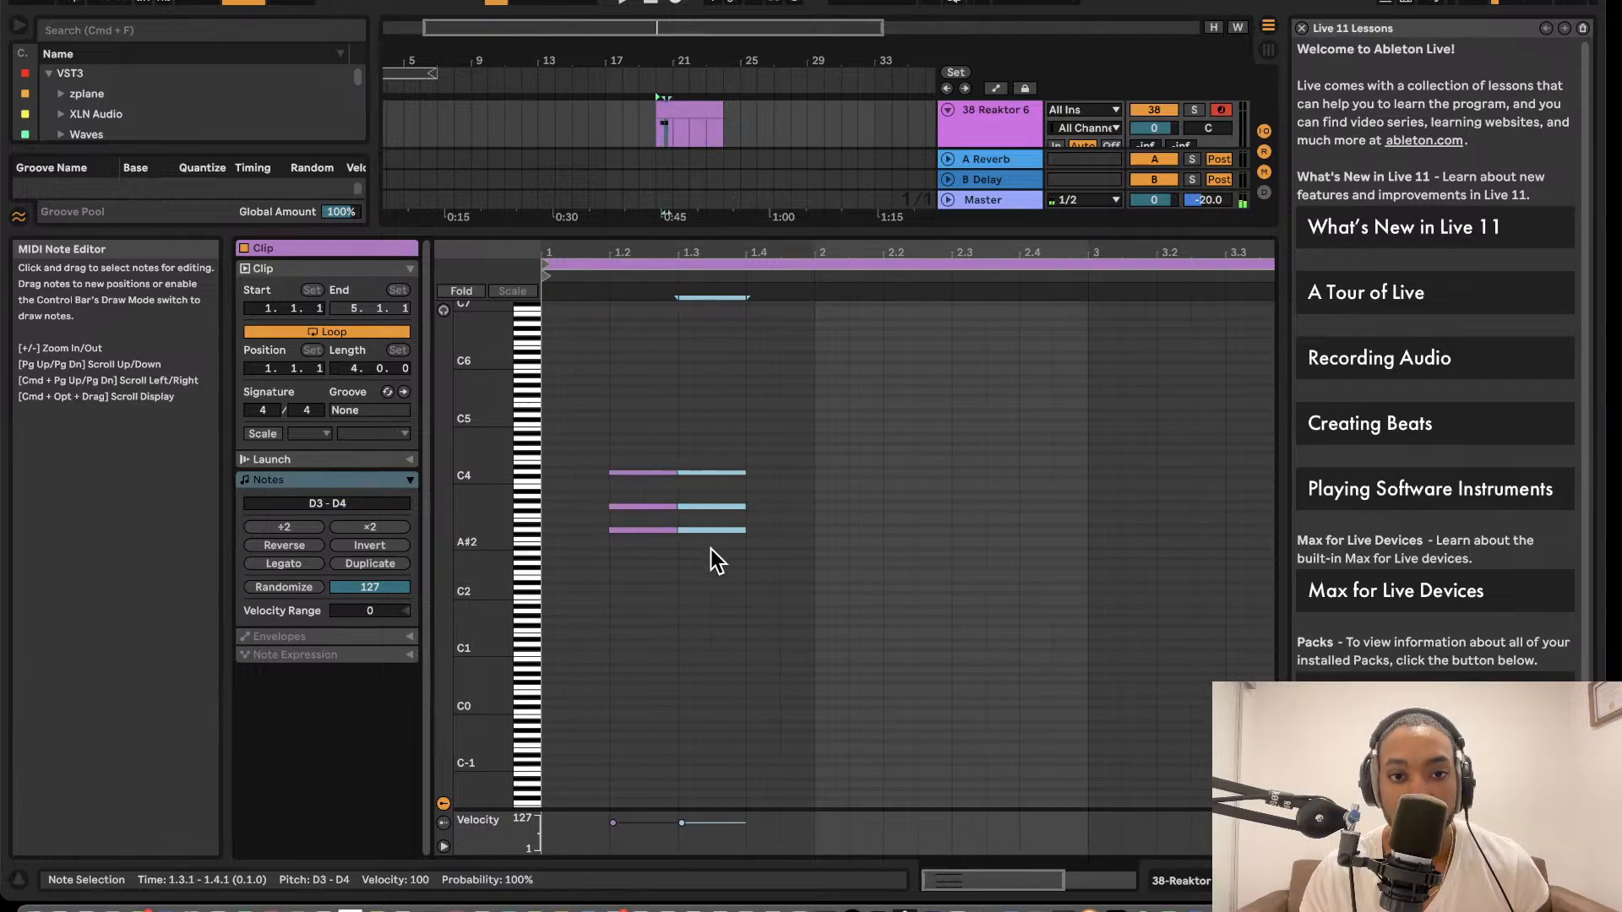
pyautogui.press('Down')
pyautogui.press('space')
pyautogui.press('Right')
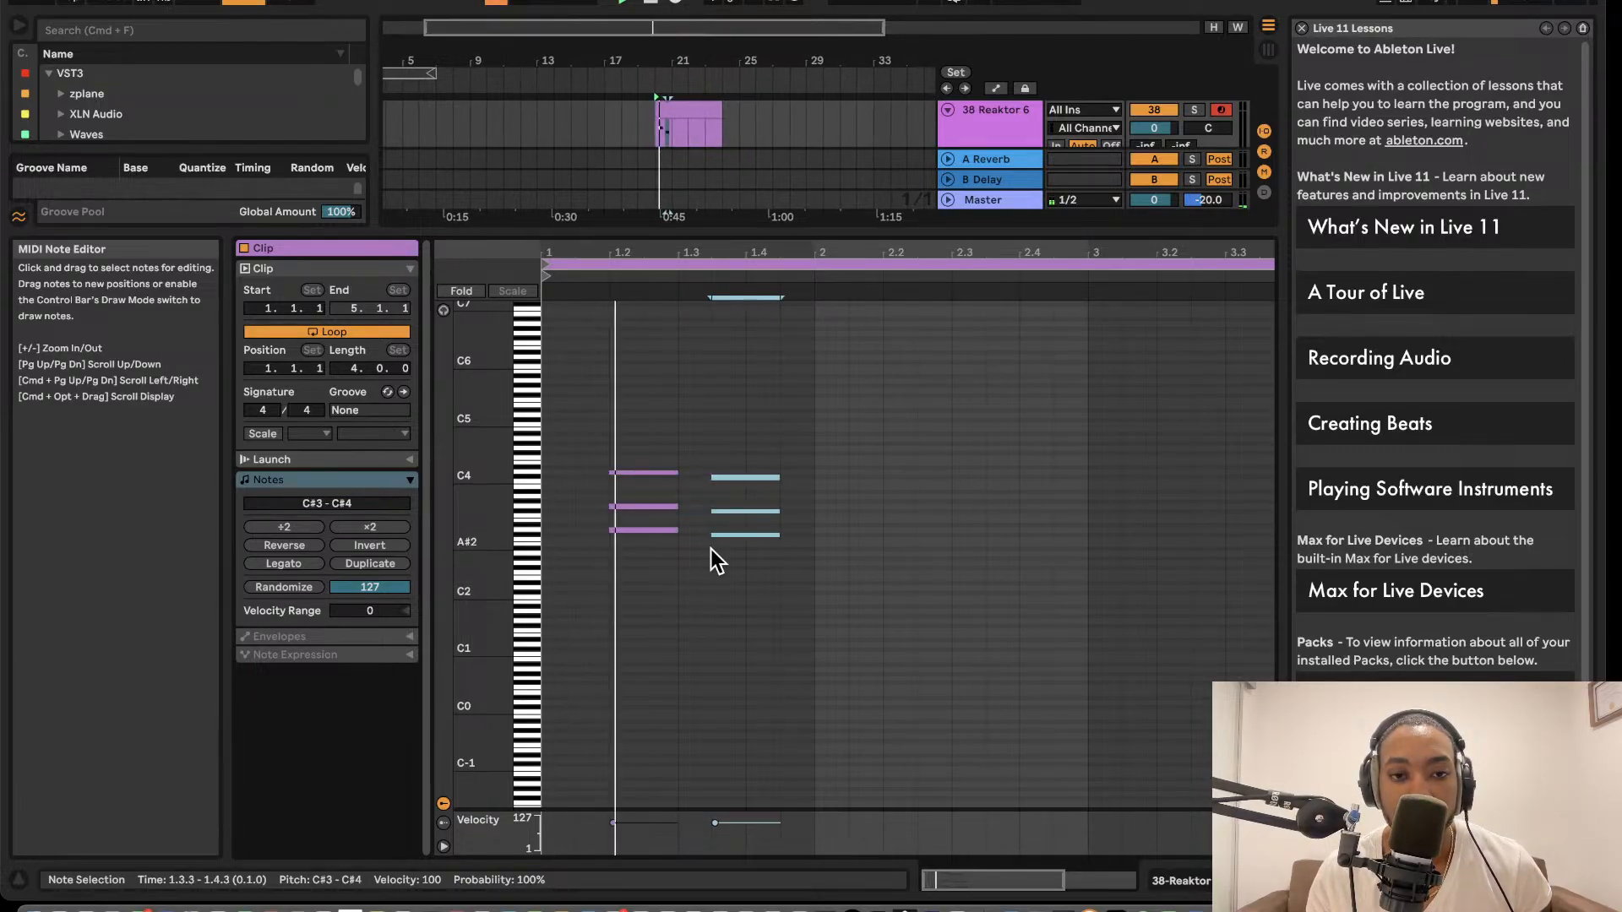
# - Transpose the second chord down to B2–B3 while auditioning it by ear
pyautogui.press('Down')
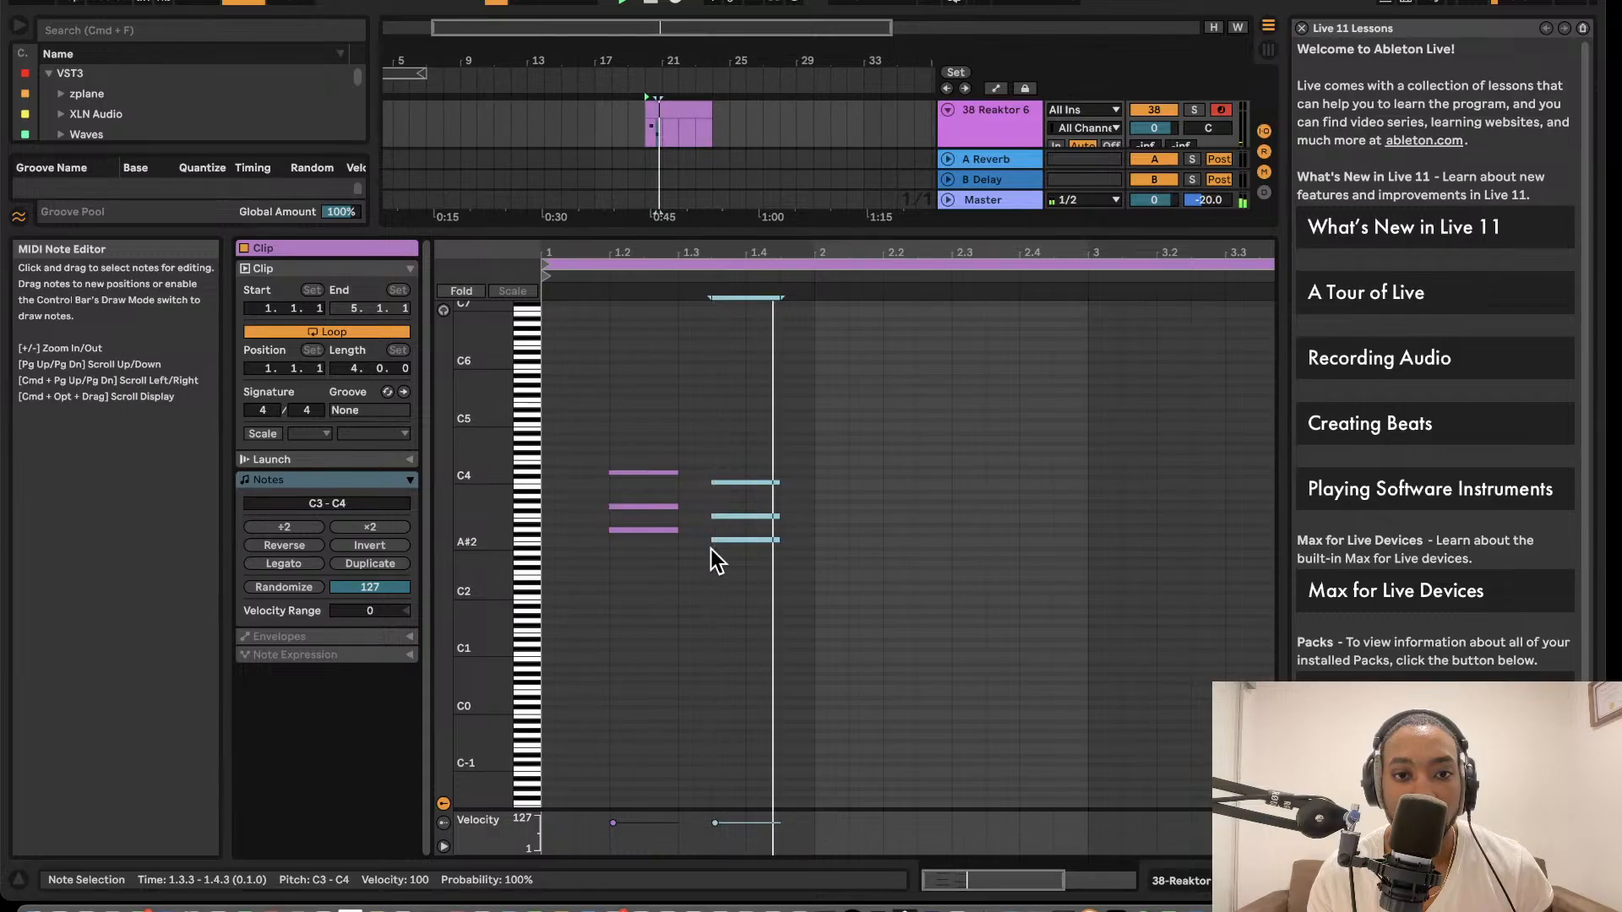
pyautogui.press('Down')
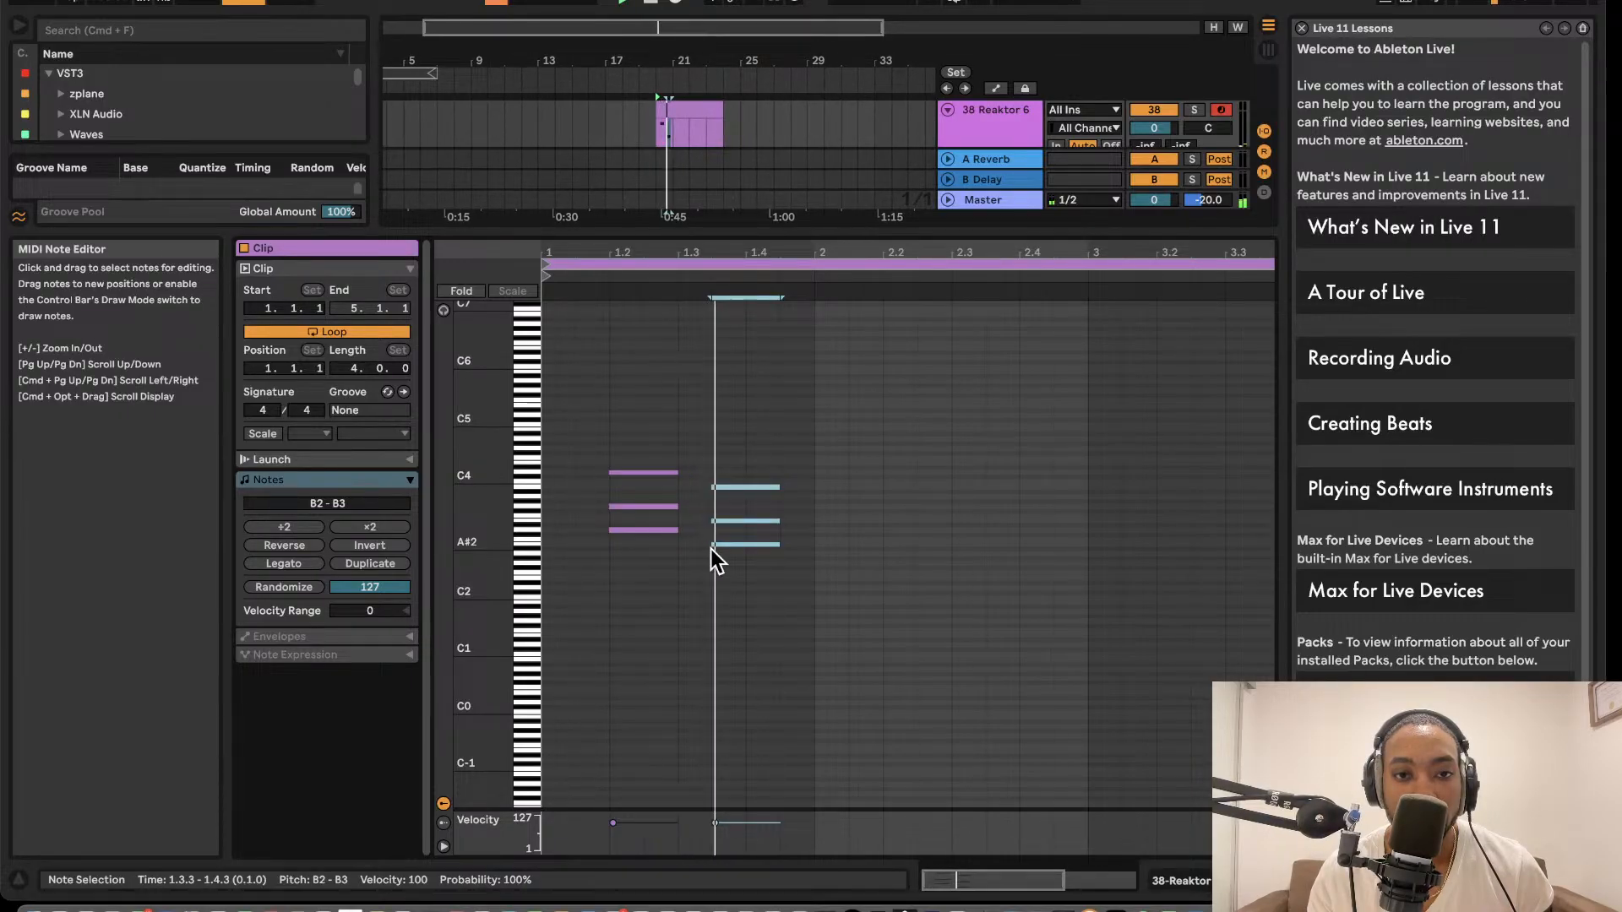
pyautogui.press('Down')
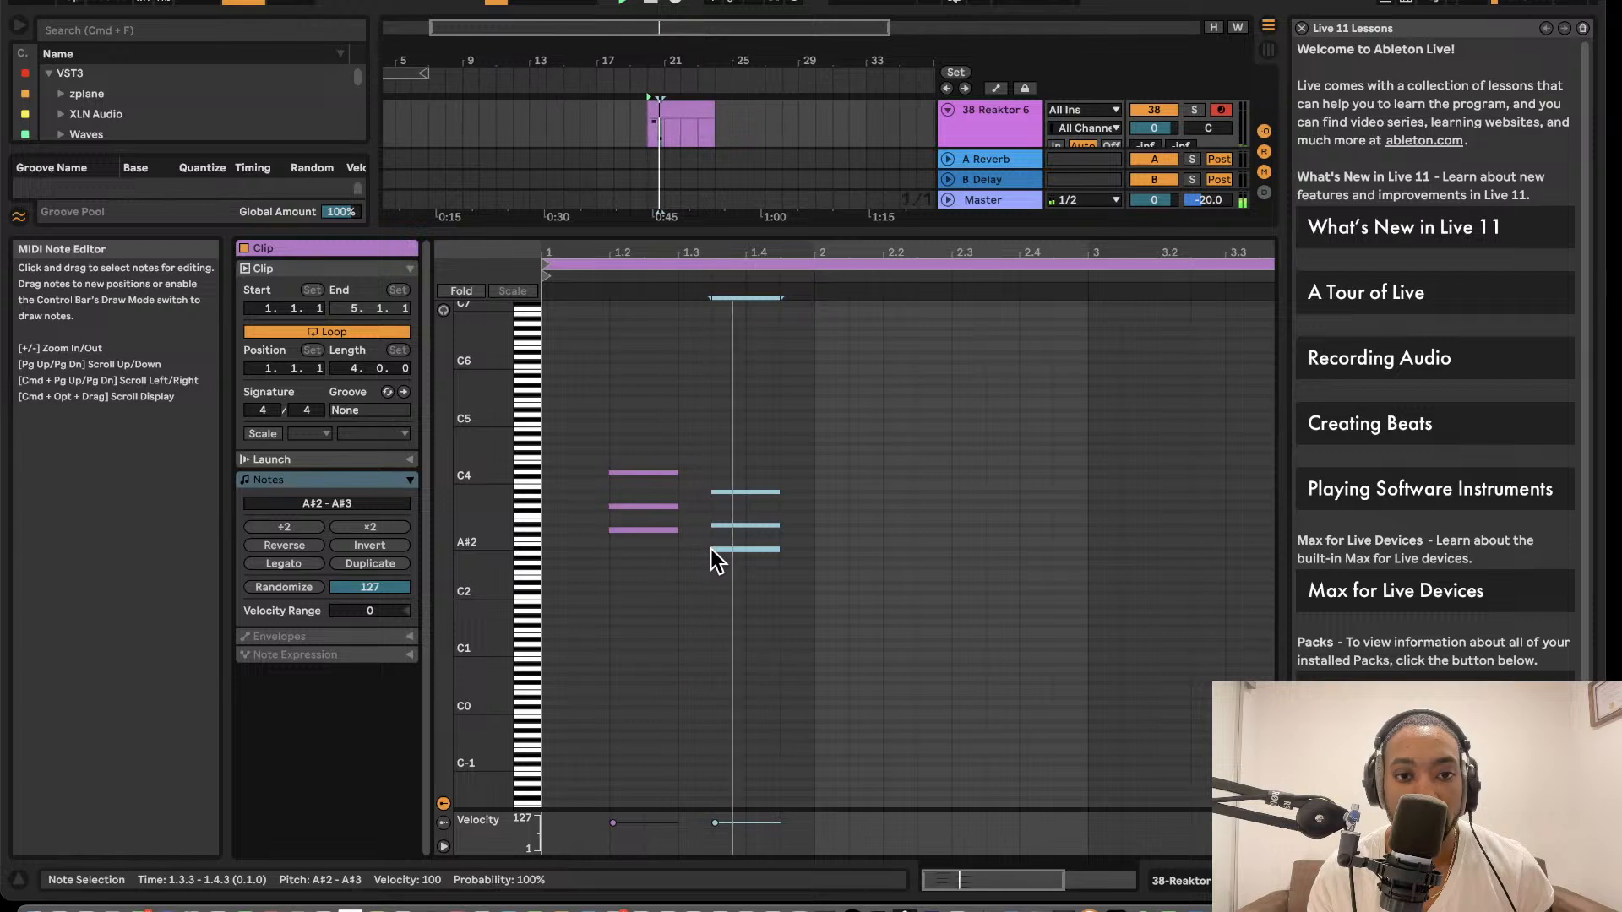
pyautogui.press('Up')
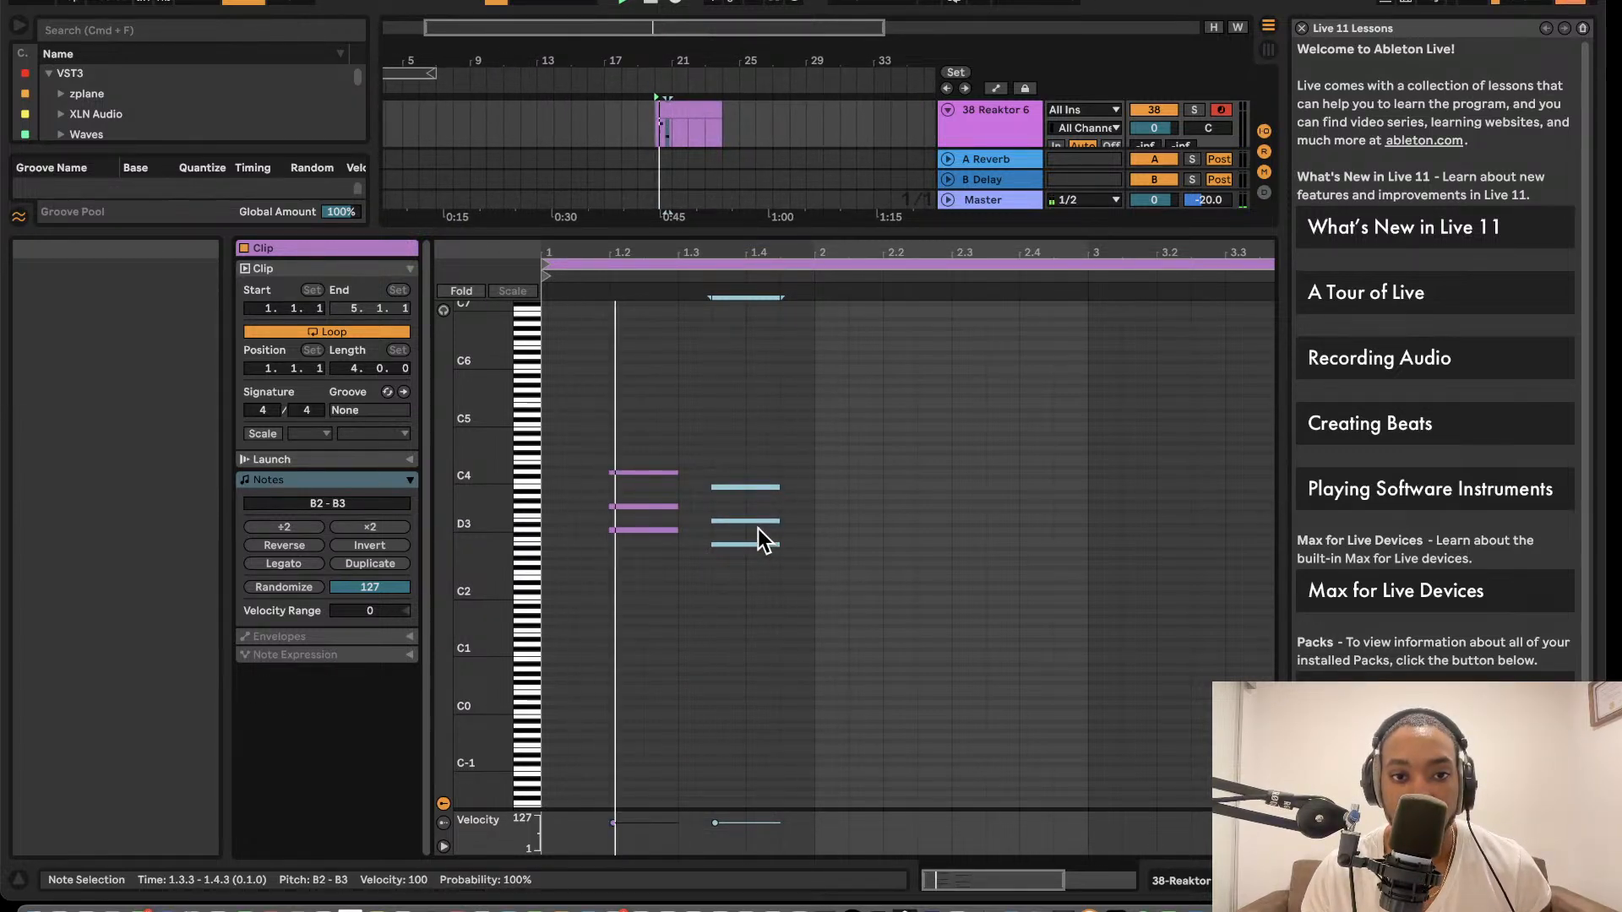
pyautogui.press('space')
# - Replace the top B3 note of the second chord with C4 and play the progression
pyautogui.click(712, 476)
pyautogui.click(736, 486)
pyautogui.press('Delete')
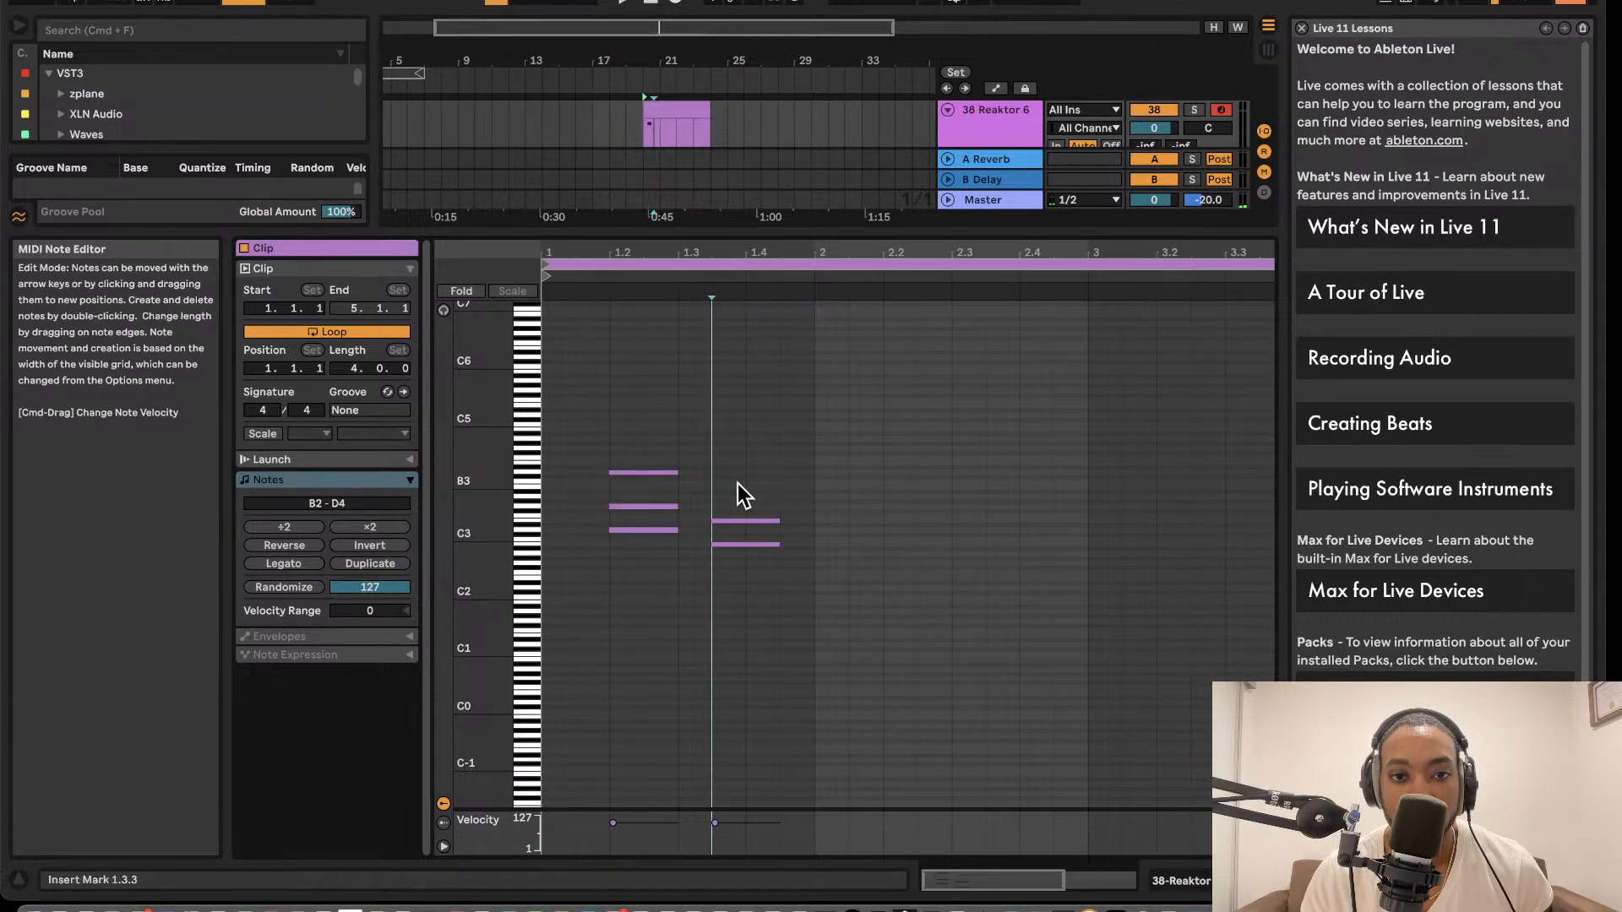
pyautogui.doubleClick(737, 482)
pyautogui.press('space')
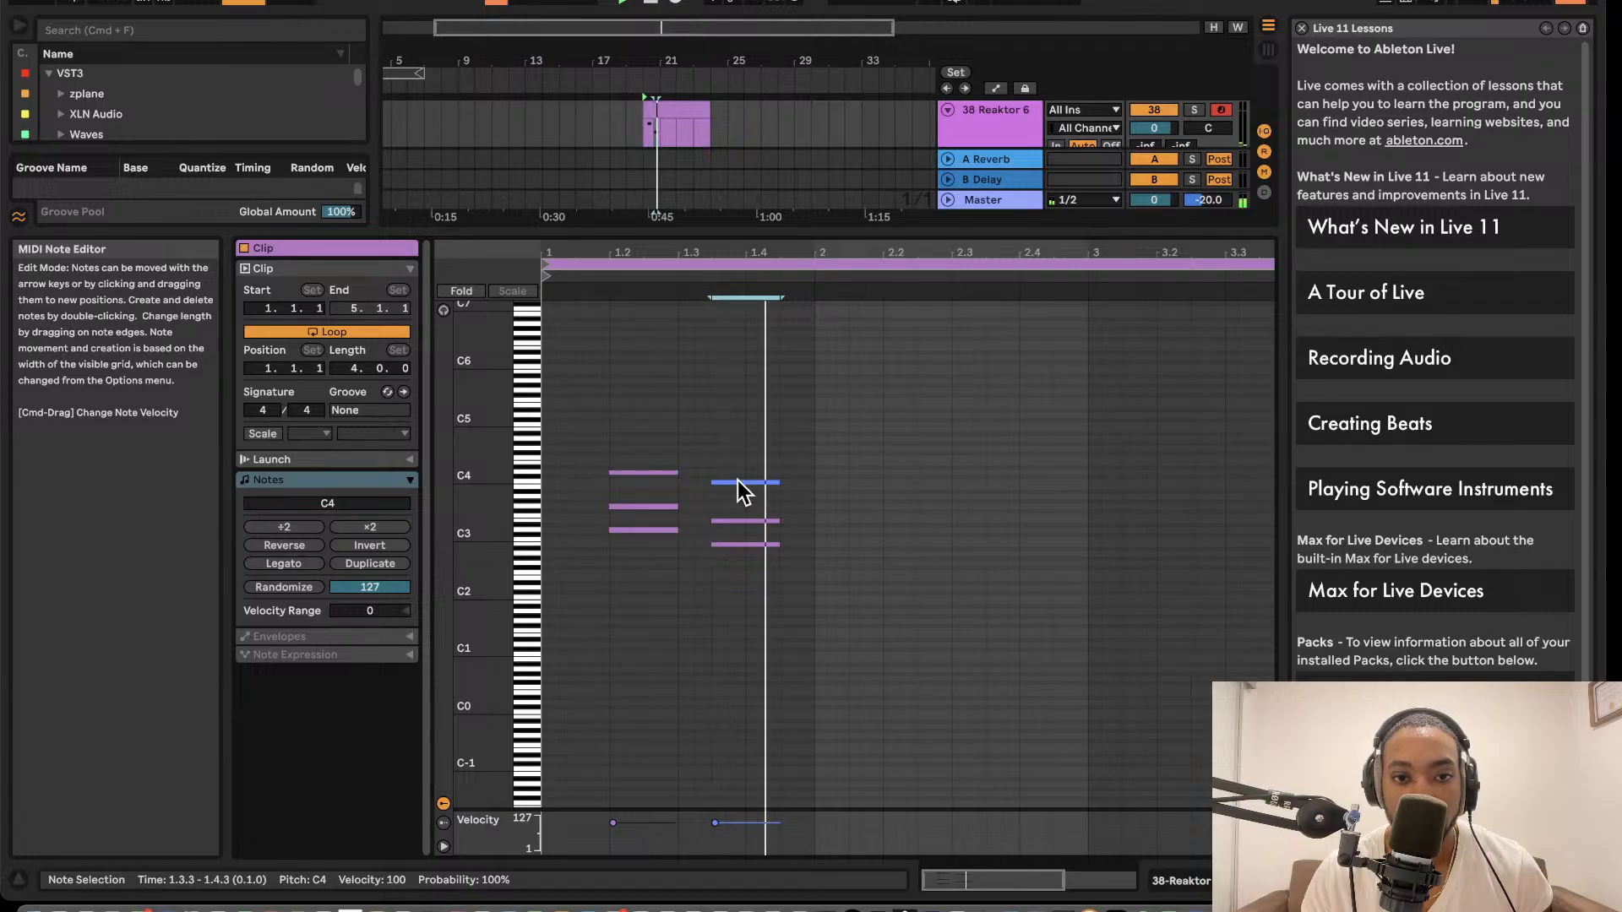
# - Duplicate both chords and move the copied pair to start at 2.1.1
pyautogui.moveTo(777, 585); pyautogui.dragTo(646, 446)
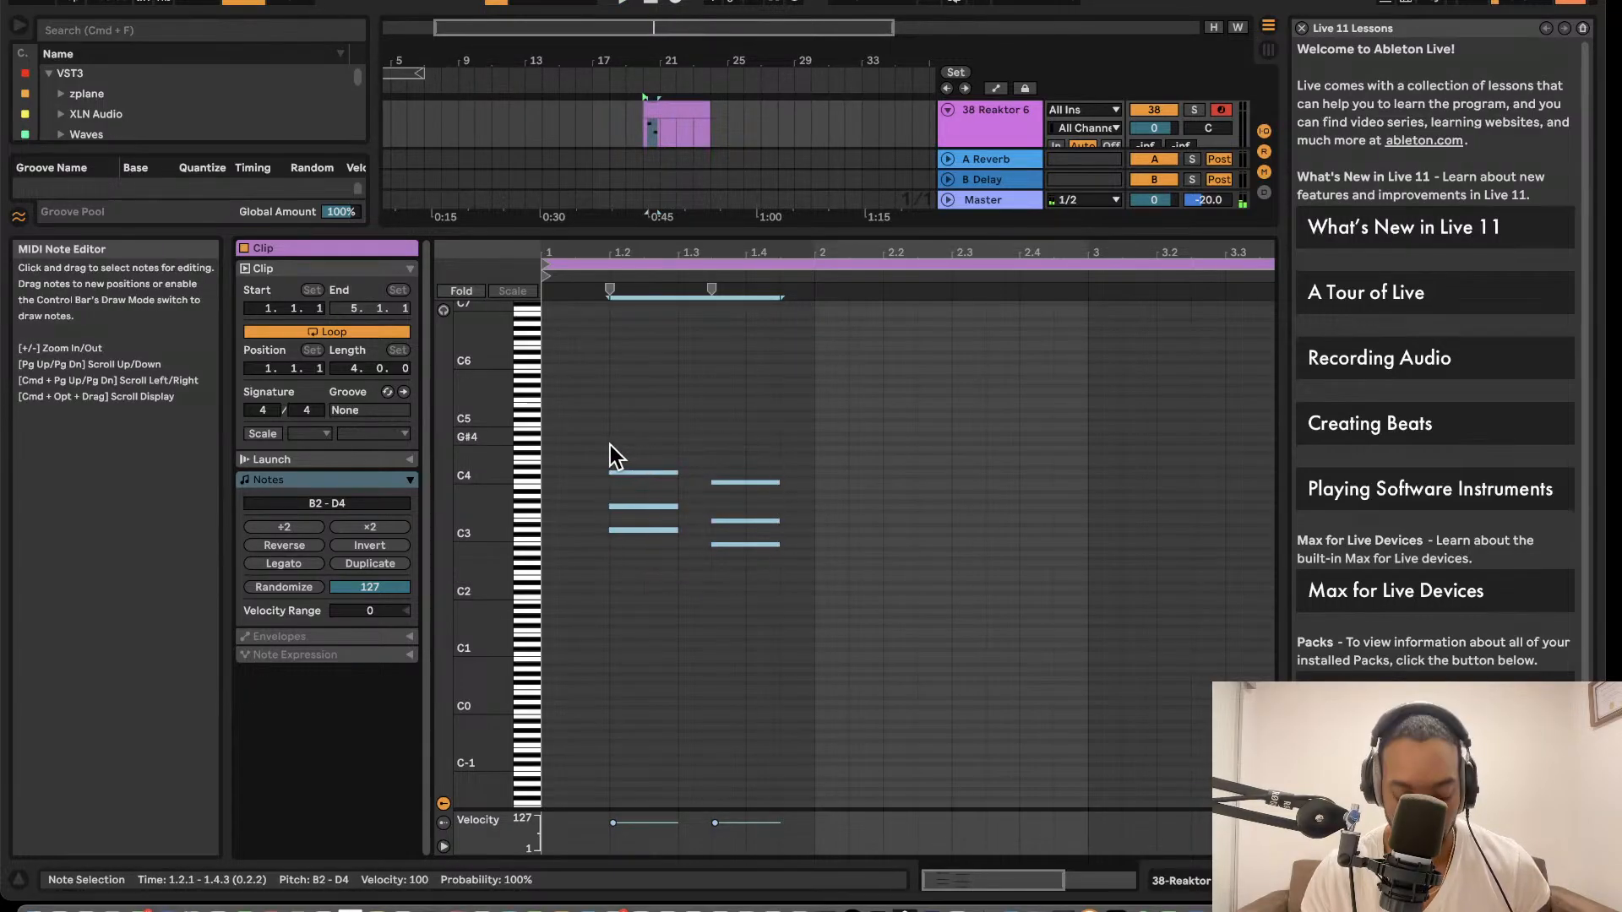
pyautogui.press('super+d')
pyautogui.press('Right')
pyautogui.press('Right')
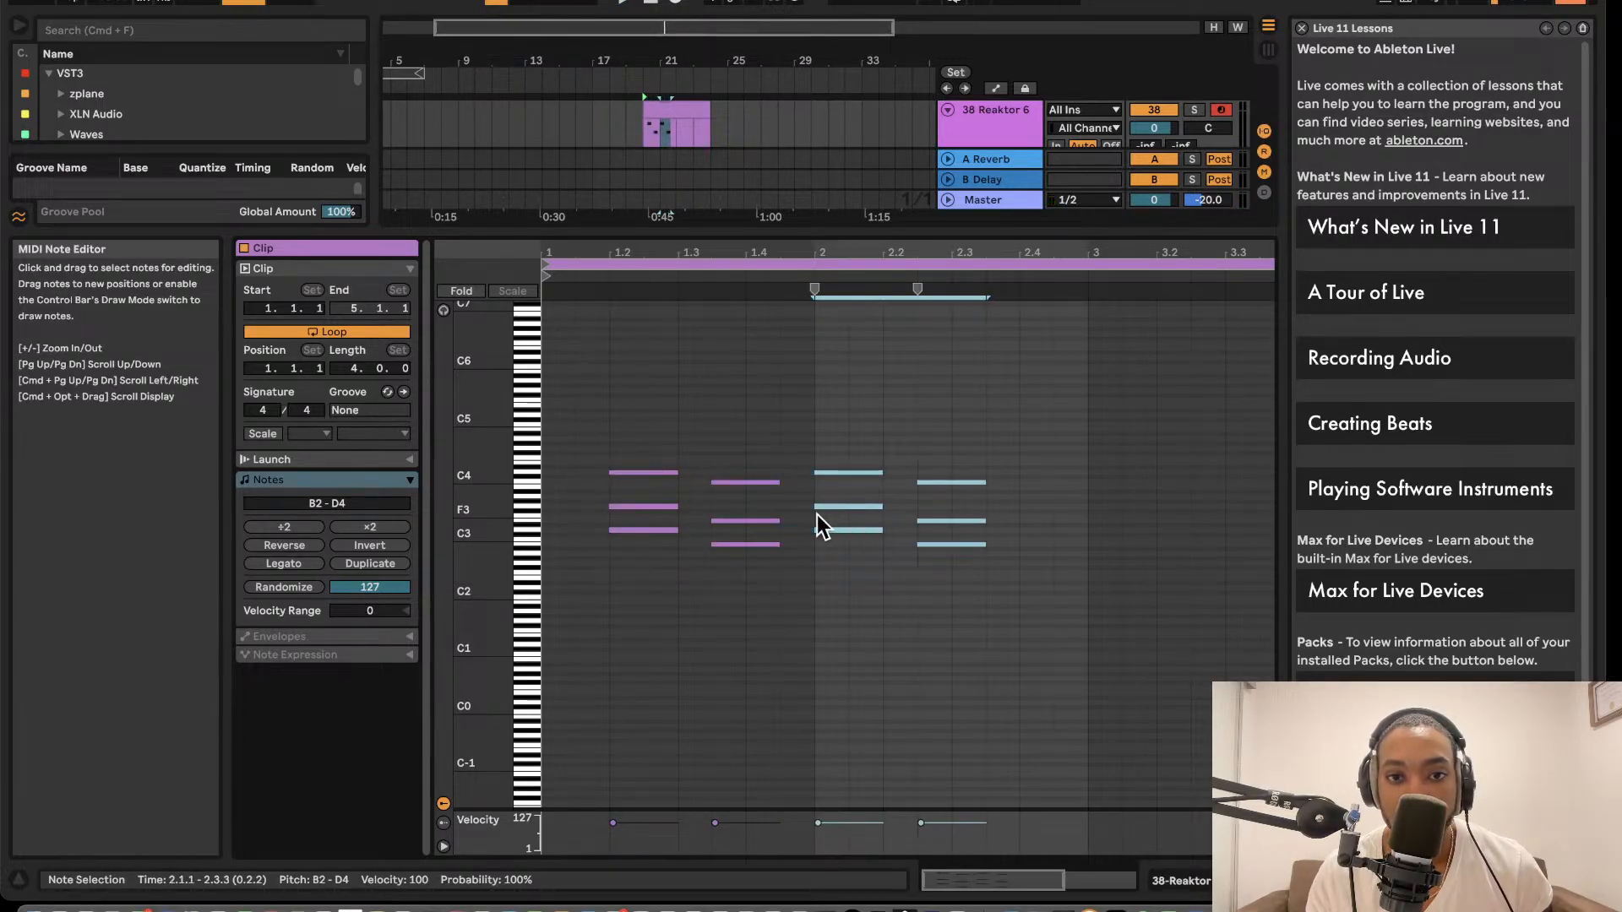
# - Shift the copied chord pair to start at 2.2.1 during playback, then stop and deselect the notes
pyautogui.scroll(-1, 819, 519)
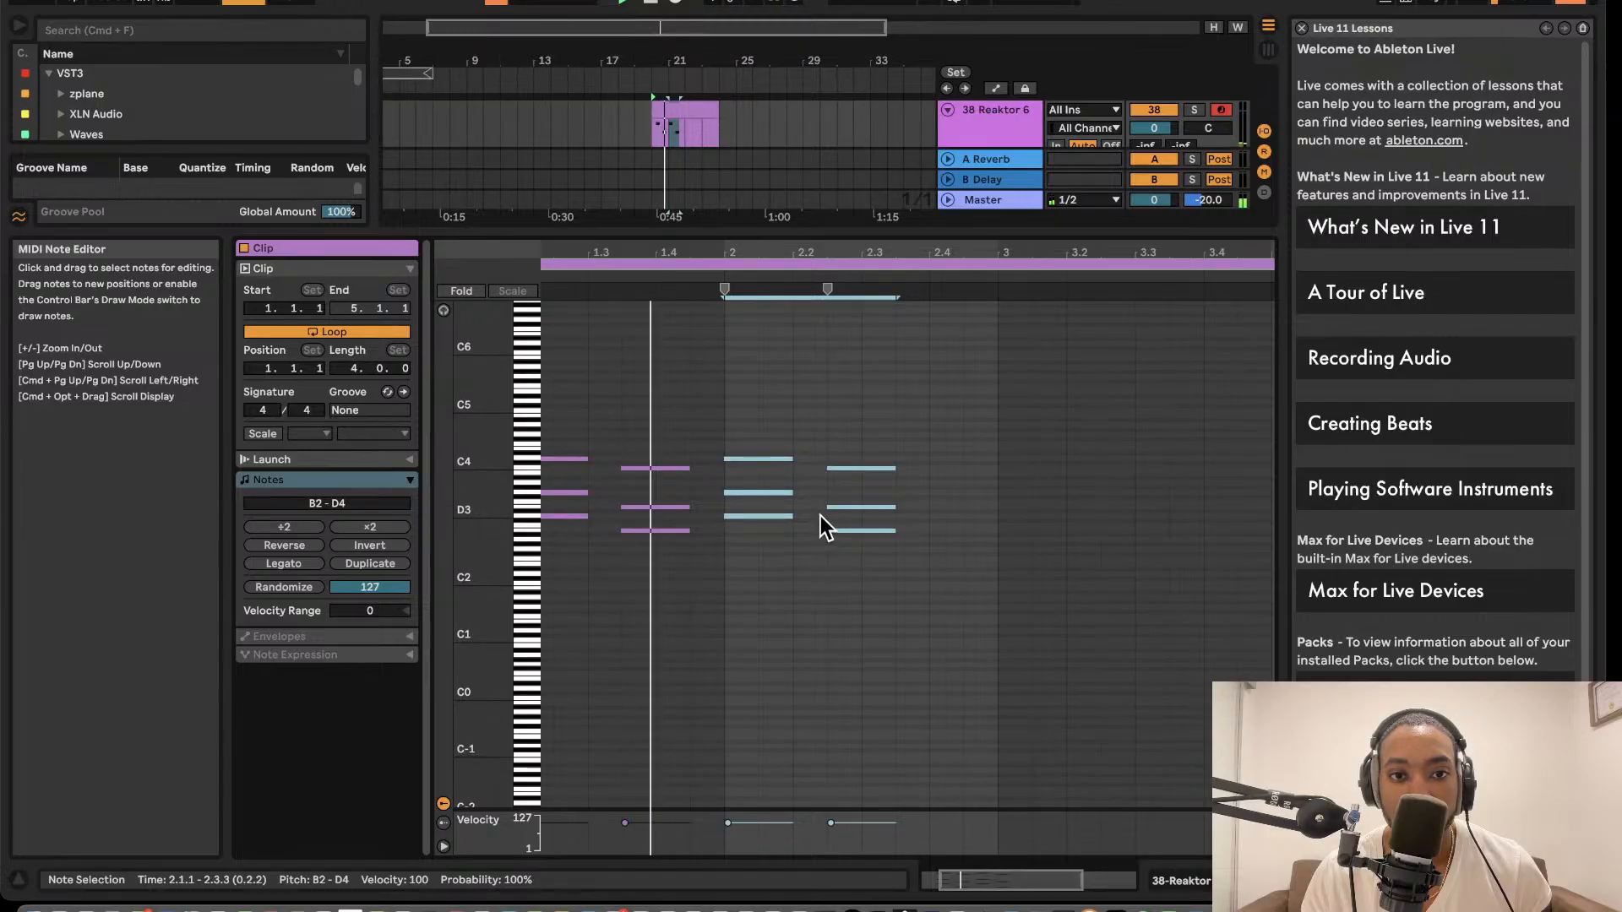
pyautogui.press('Right')
pyautogui.press('Right')
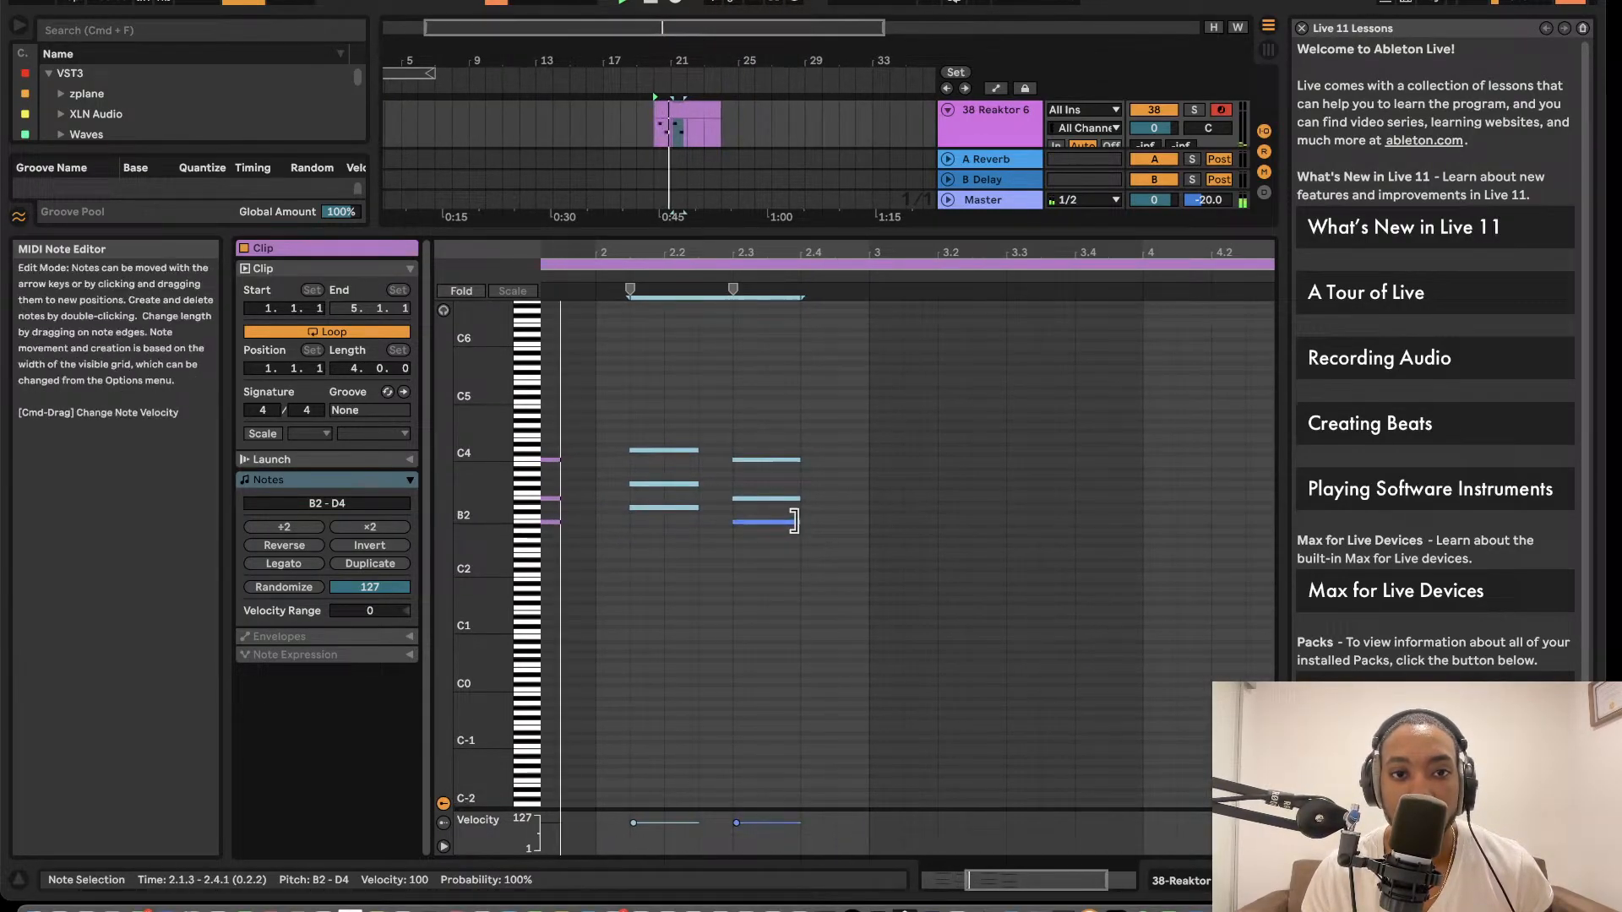
pyautogui.press('Right')
pyautogui.press('Right')
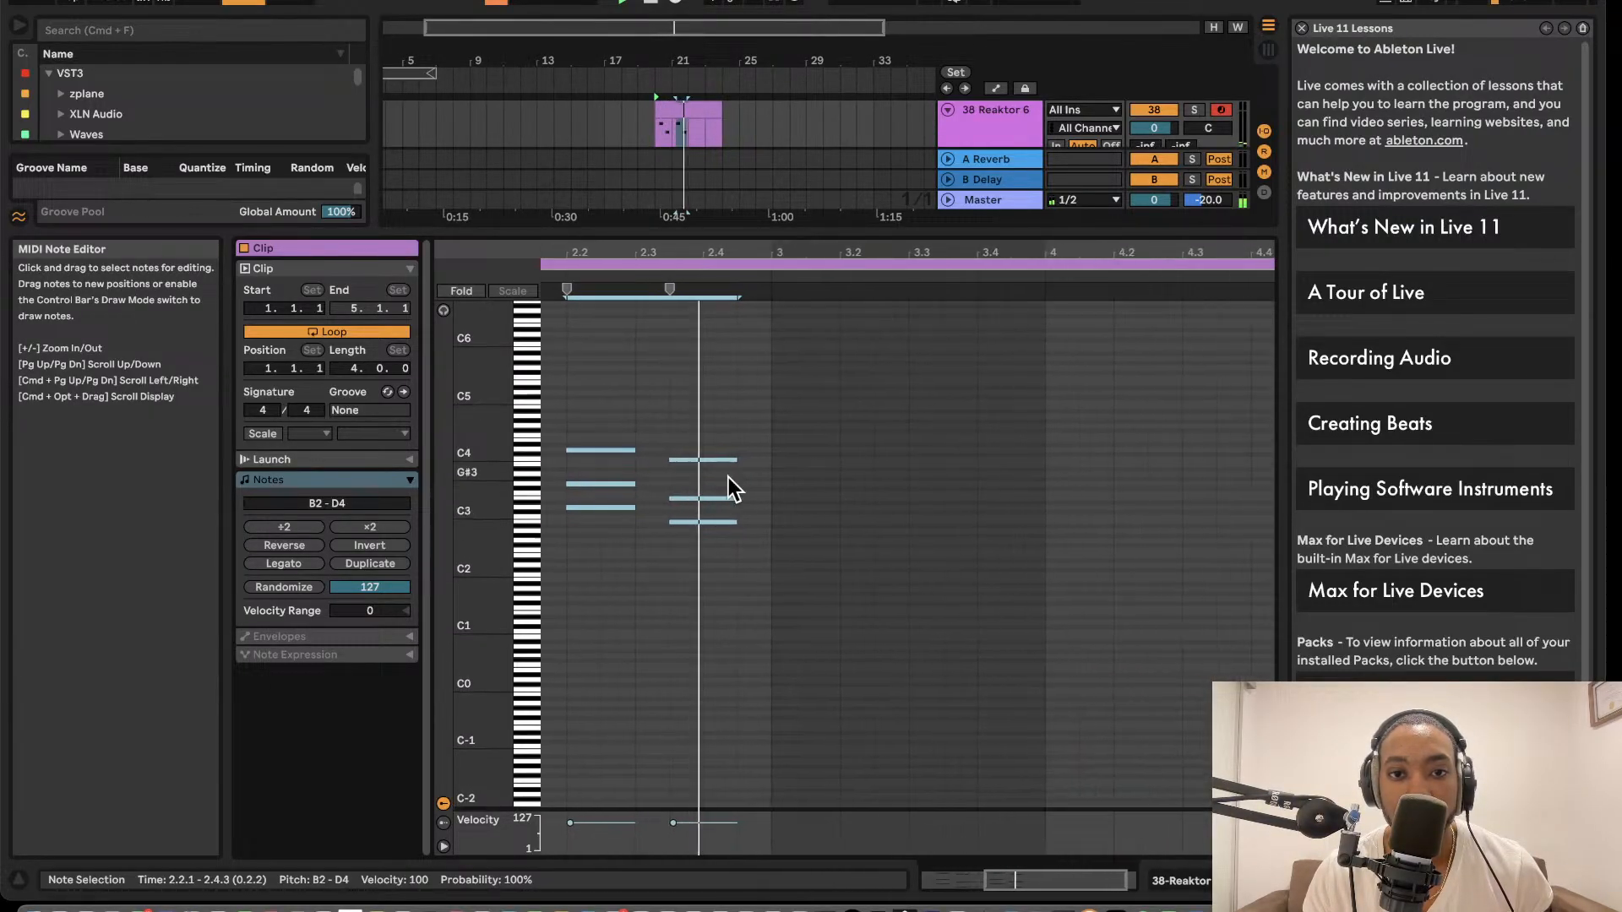
pyautogui.press('space')
pyautogui.click(702, 464)
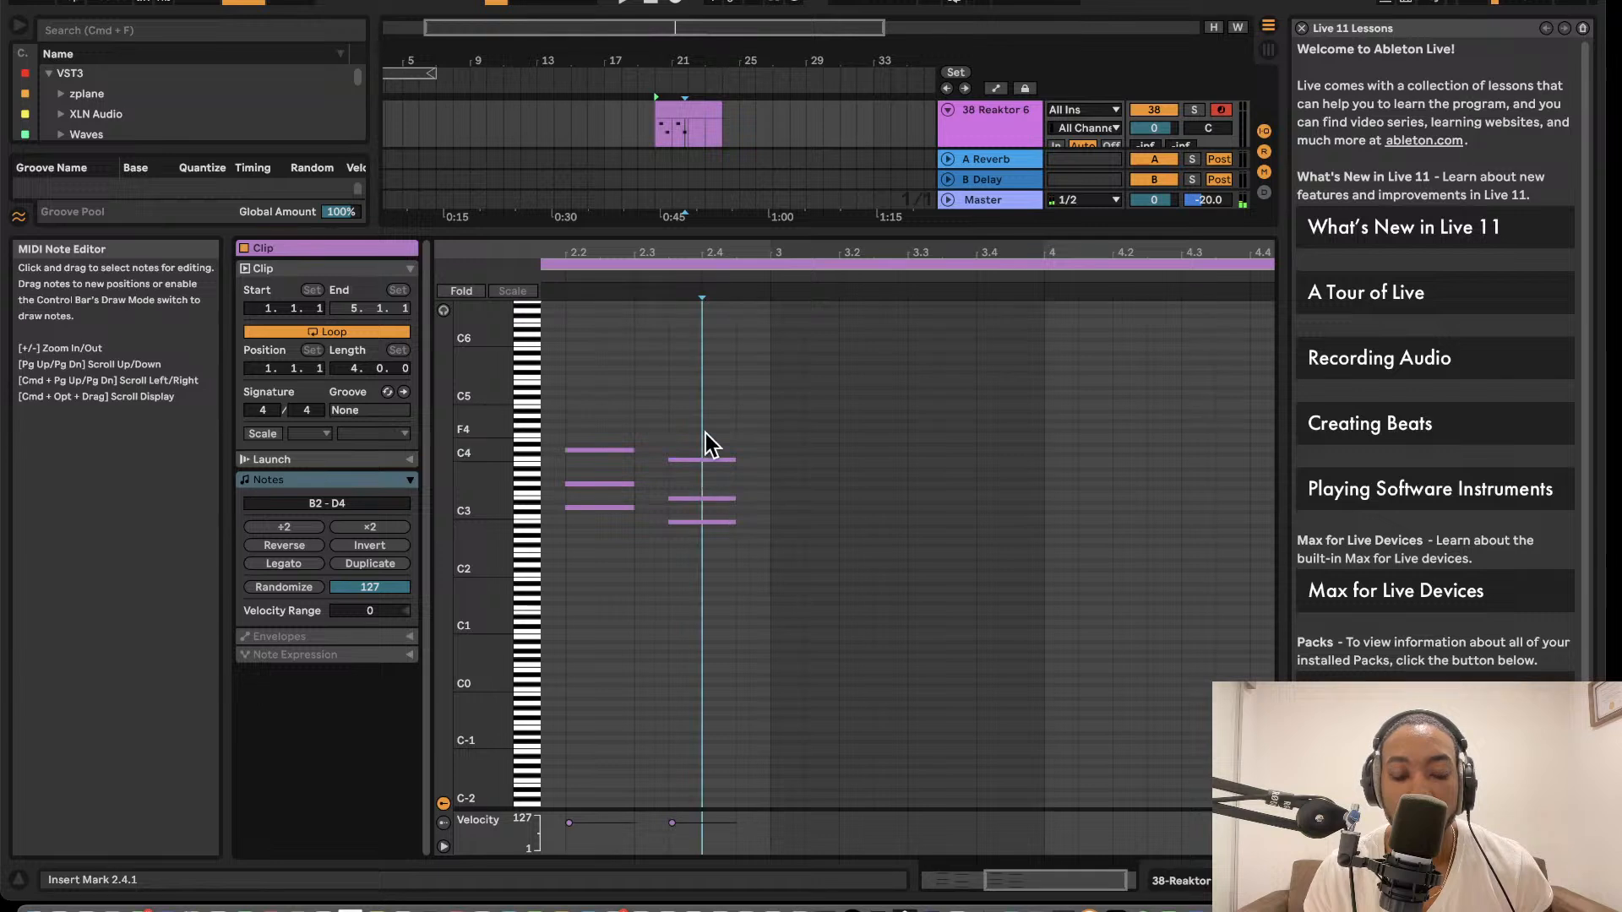
# - Transpose the last chord of the second bar down one semitone to A#2–B3 and audition the progression
pyautogui.moveTo(703, 433); pyautogui.dragTo(701, 524)
pyautogui.press('Down')
pyautogui.press('space')
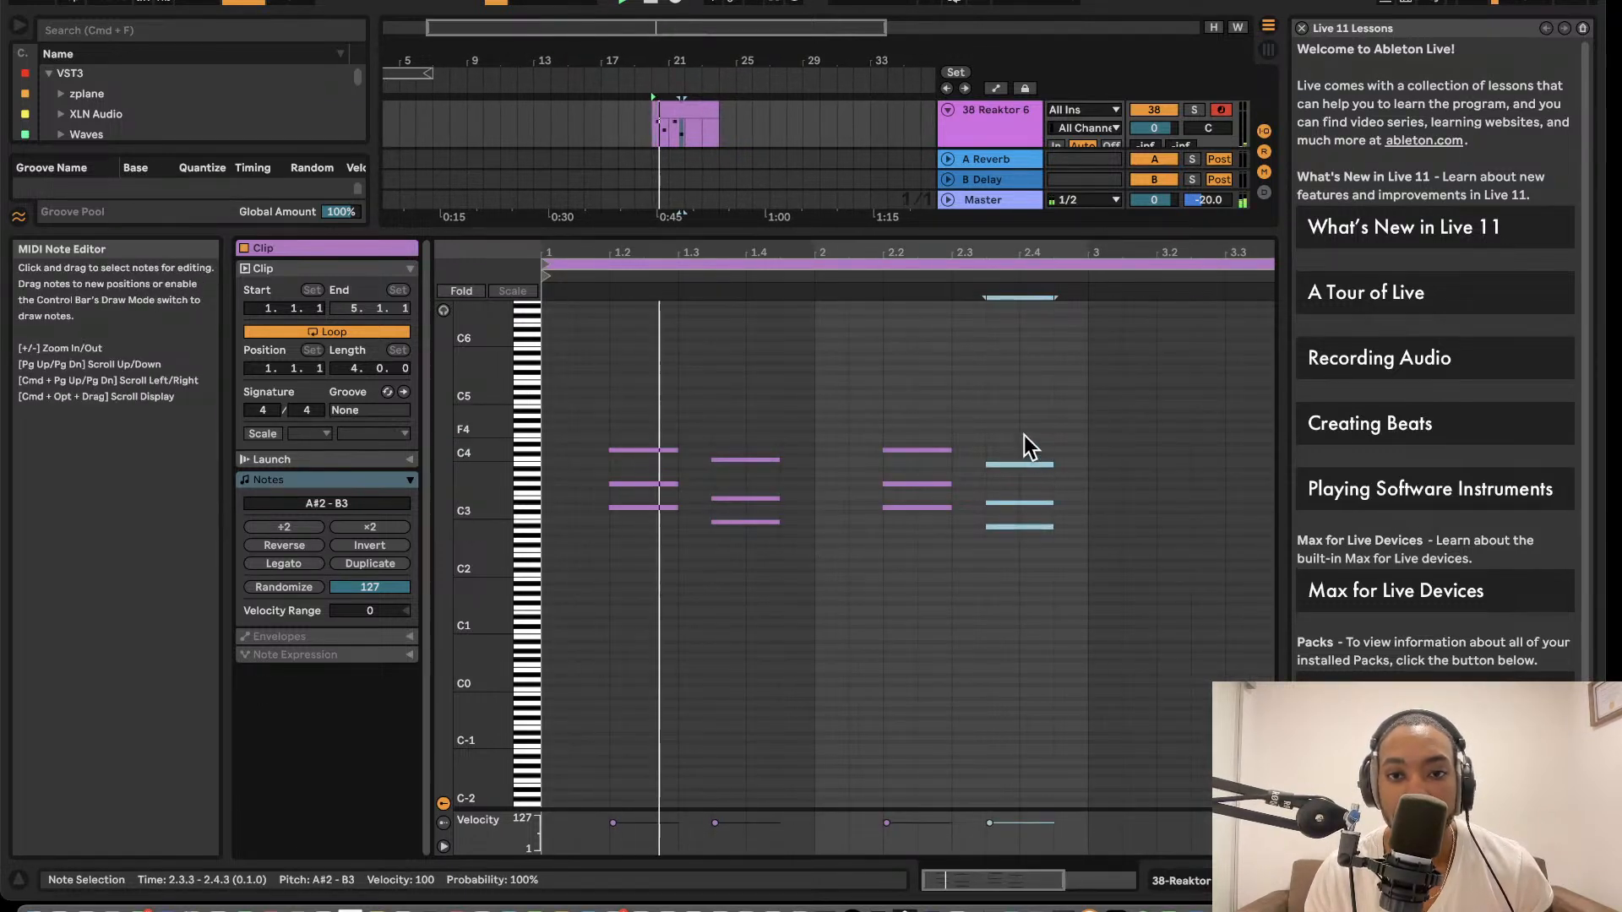
pyautogui.click(1112, 494)
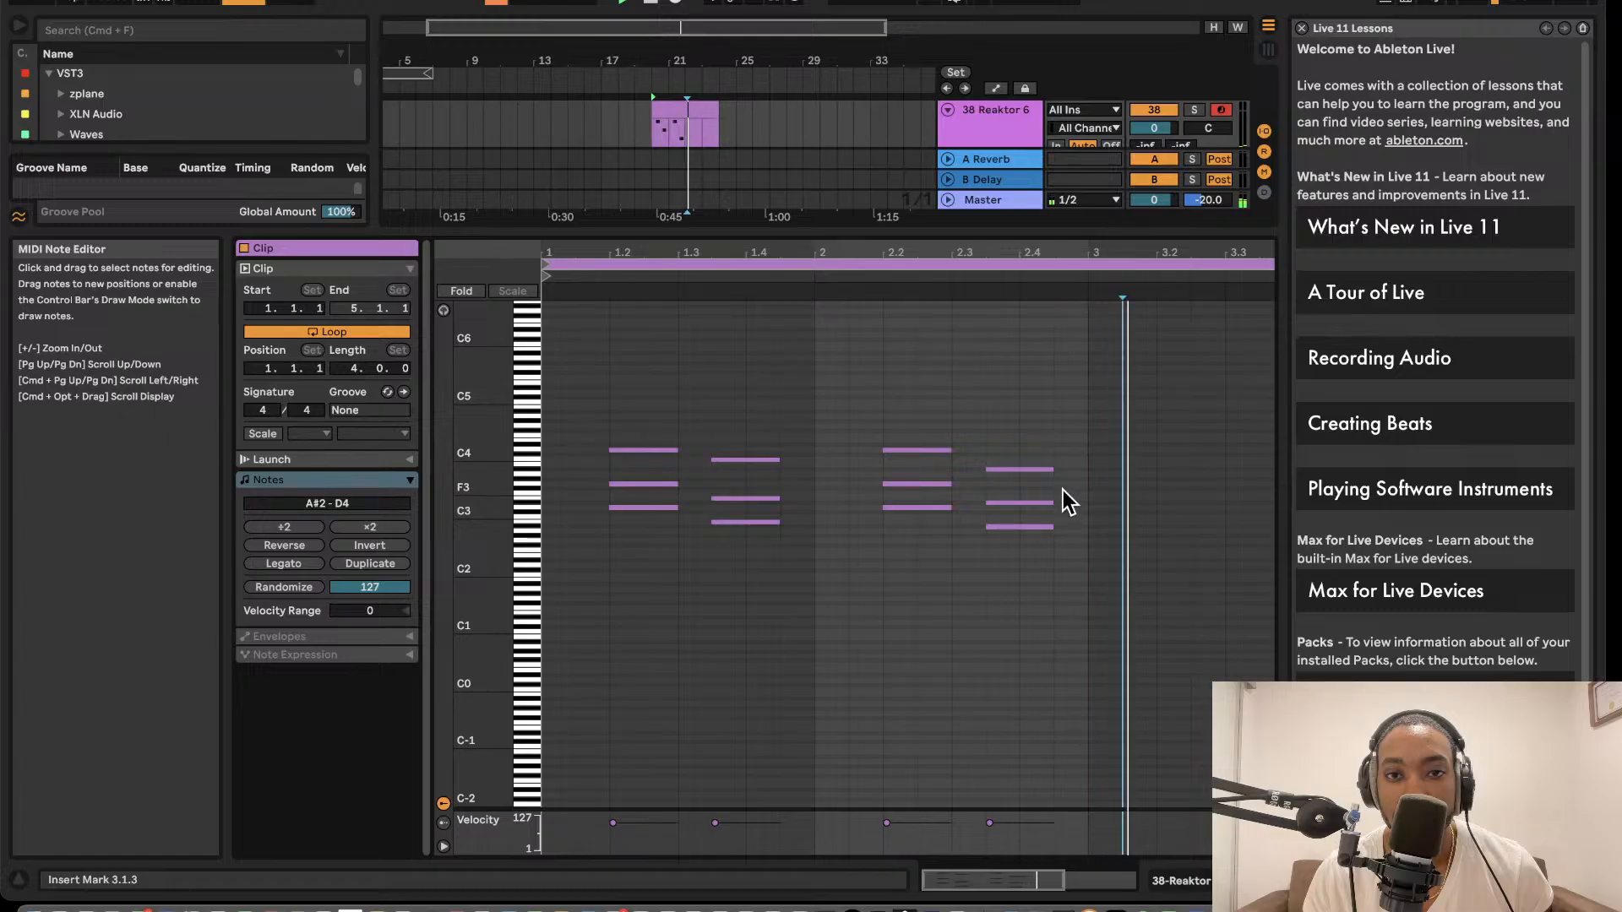
# - Shorten the chord clip on the Reaktor 6 track to end at bar 22 and duplicate it three times up to bar 28
pyautogui.moveTo(866, 230); pyautogui.dragTo(844, 617)
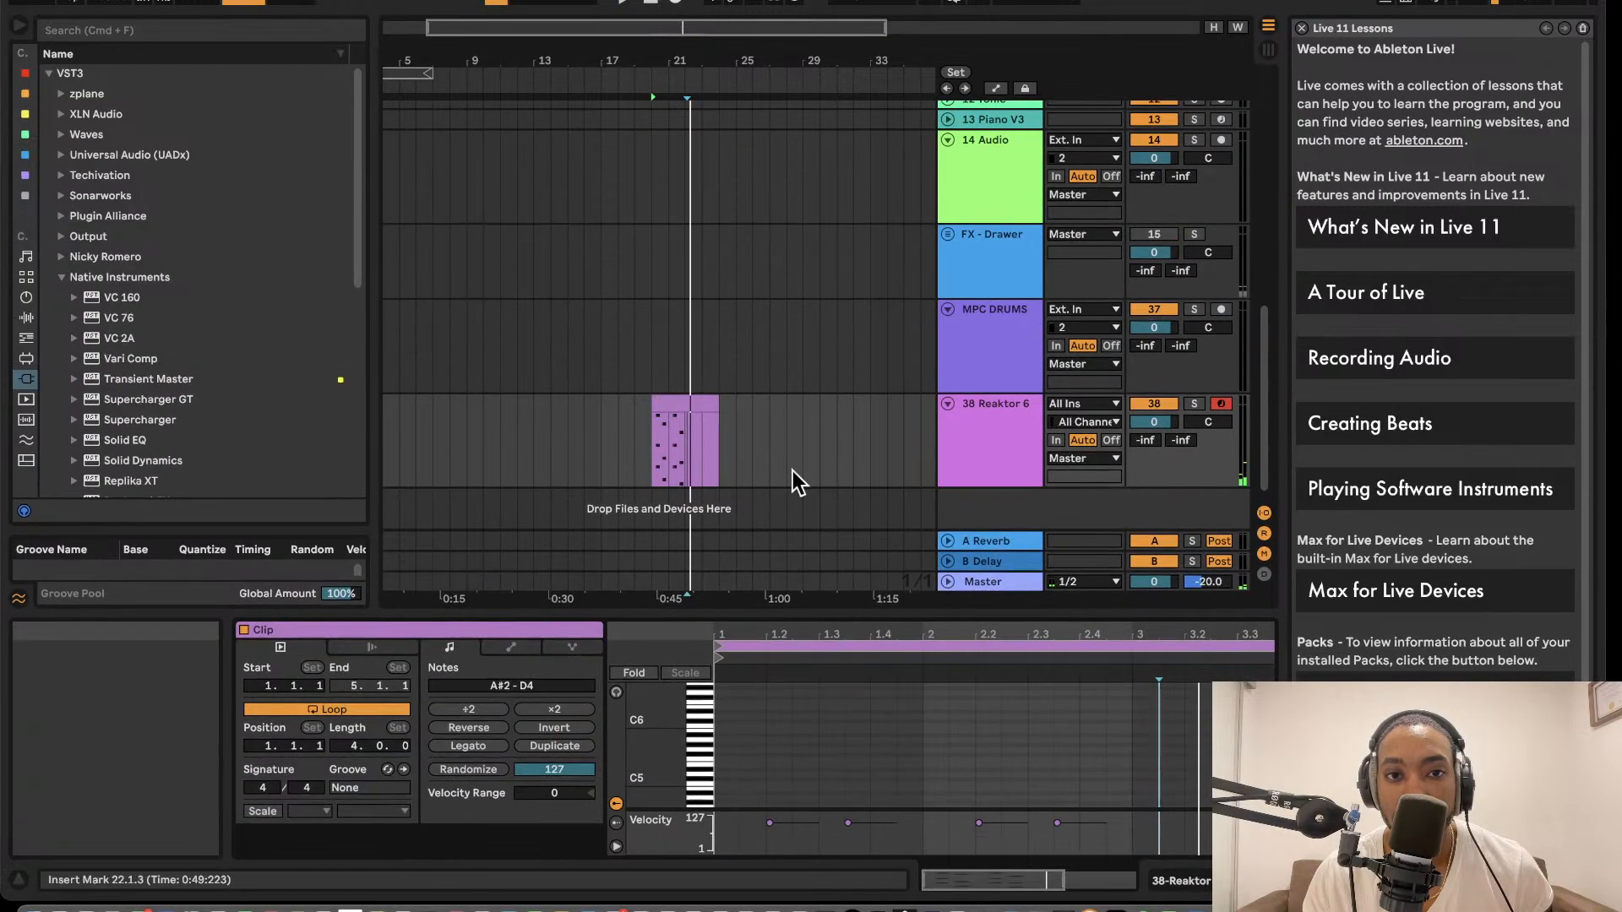
pyautogui.click(716, 407)
pyautogui.moveTo(716, 407); pyautogui.dragTo(684, 407)
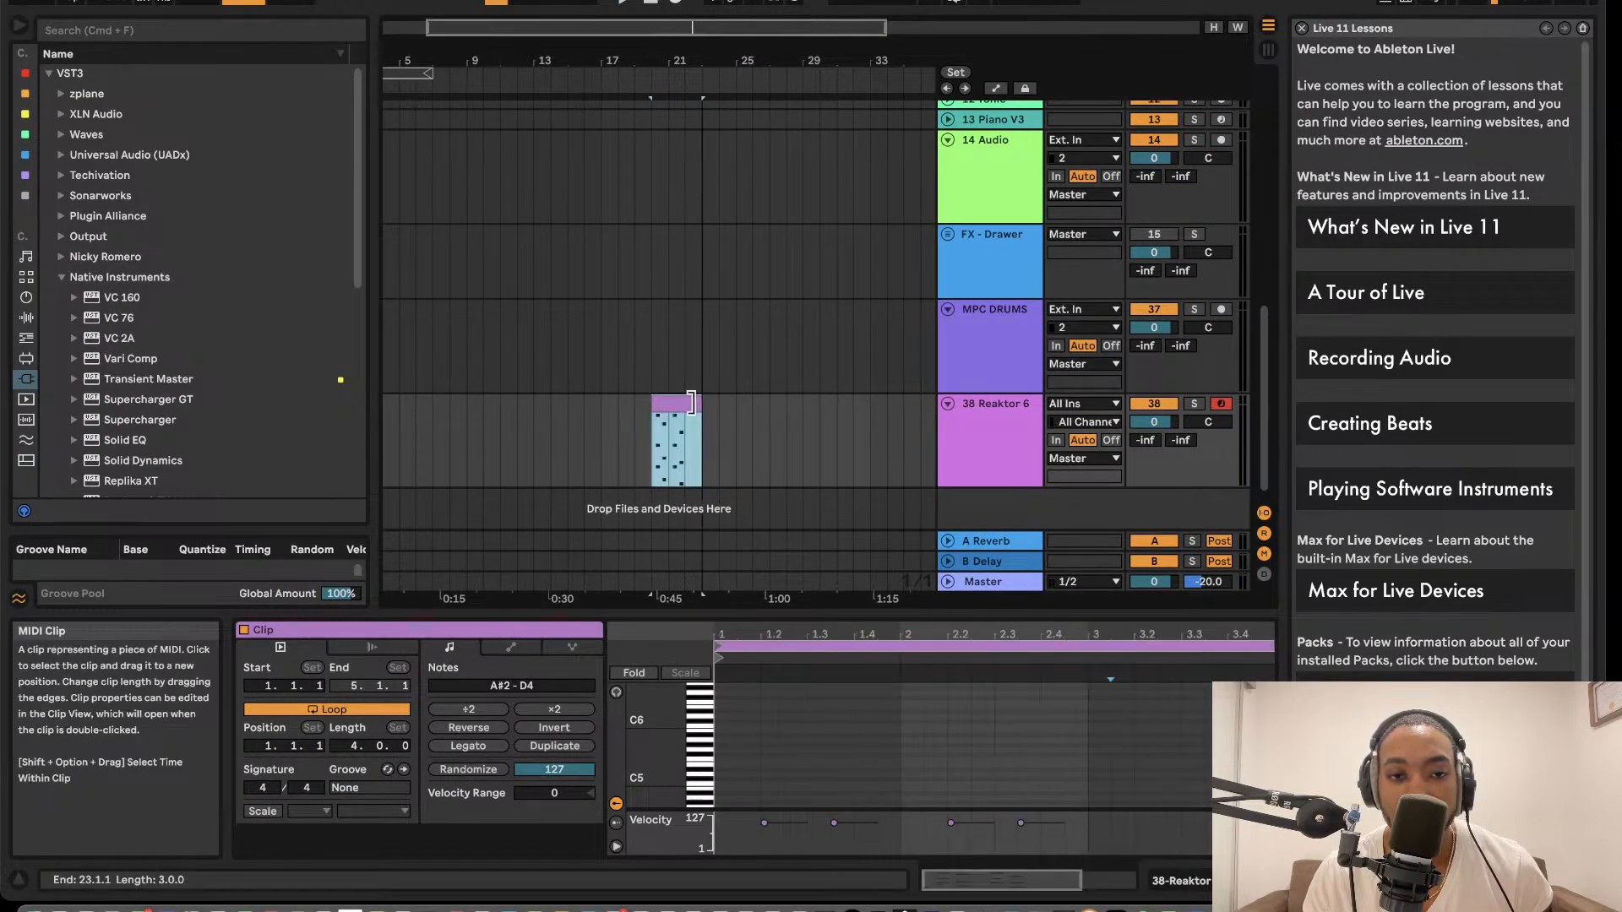
pyautogui.press('super+d')
pyautogui.press('super+d')
pyautogui.press('super+d')
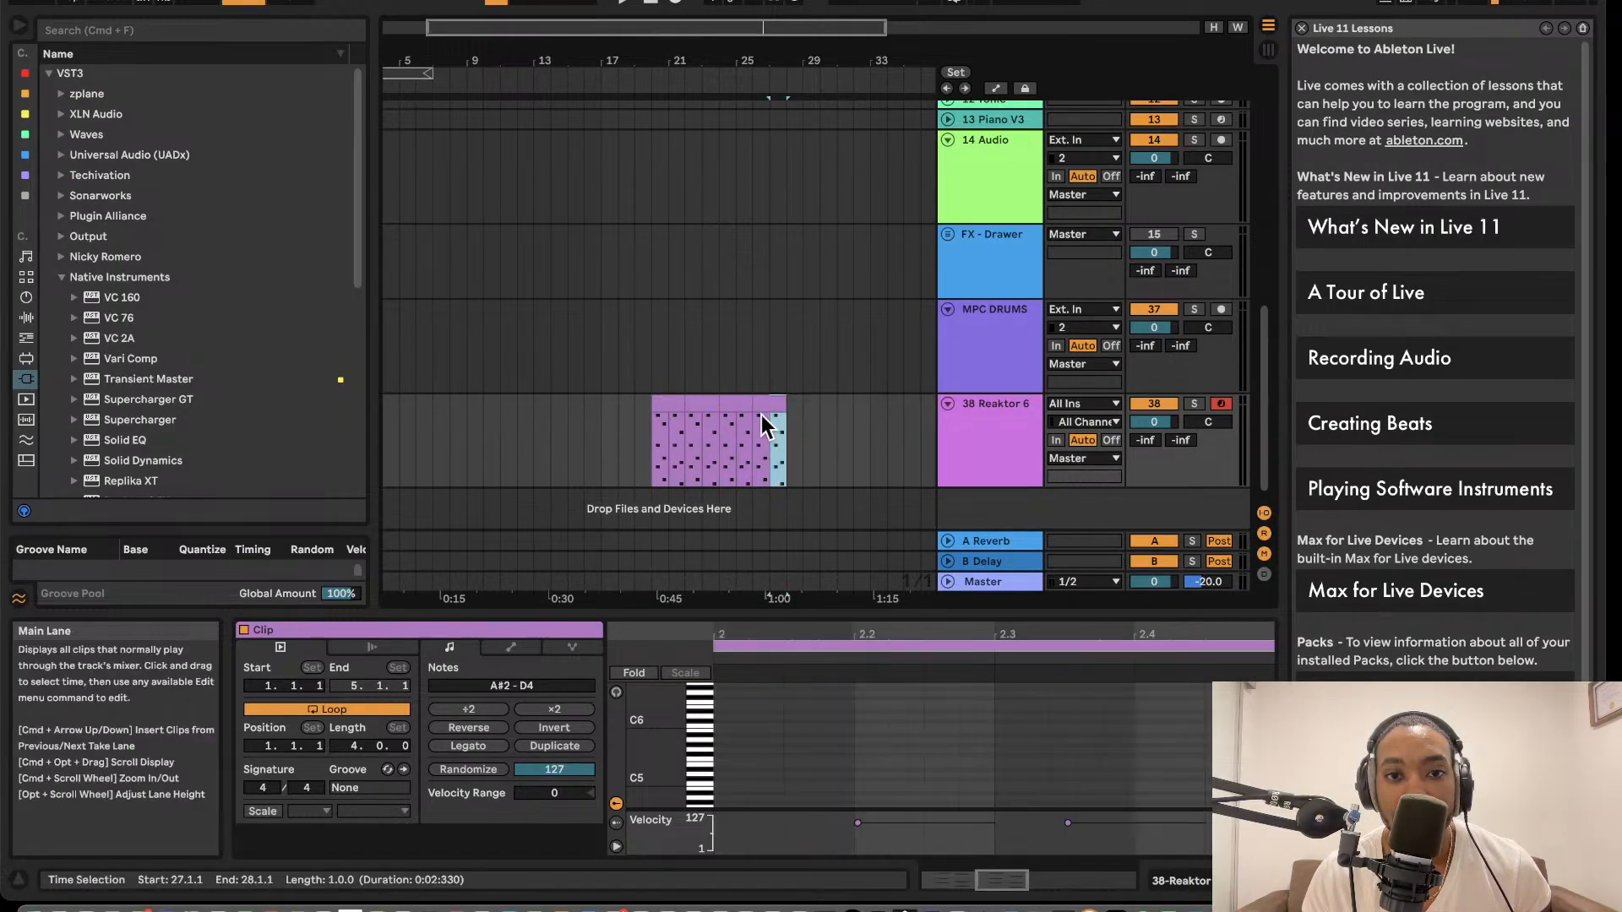
# - Select all four chord clips, loop the arrangement from 20.1.1 to 28.1.1, and play it
pyautogui.keyDown('shift'); pyautogui.click(652, 419); pyautogui.keyUp('shift')
pyautogui.press('super+l')
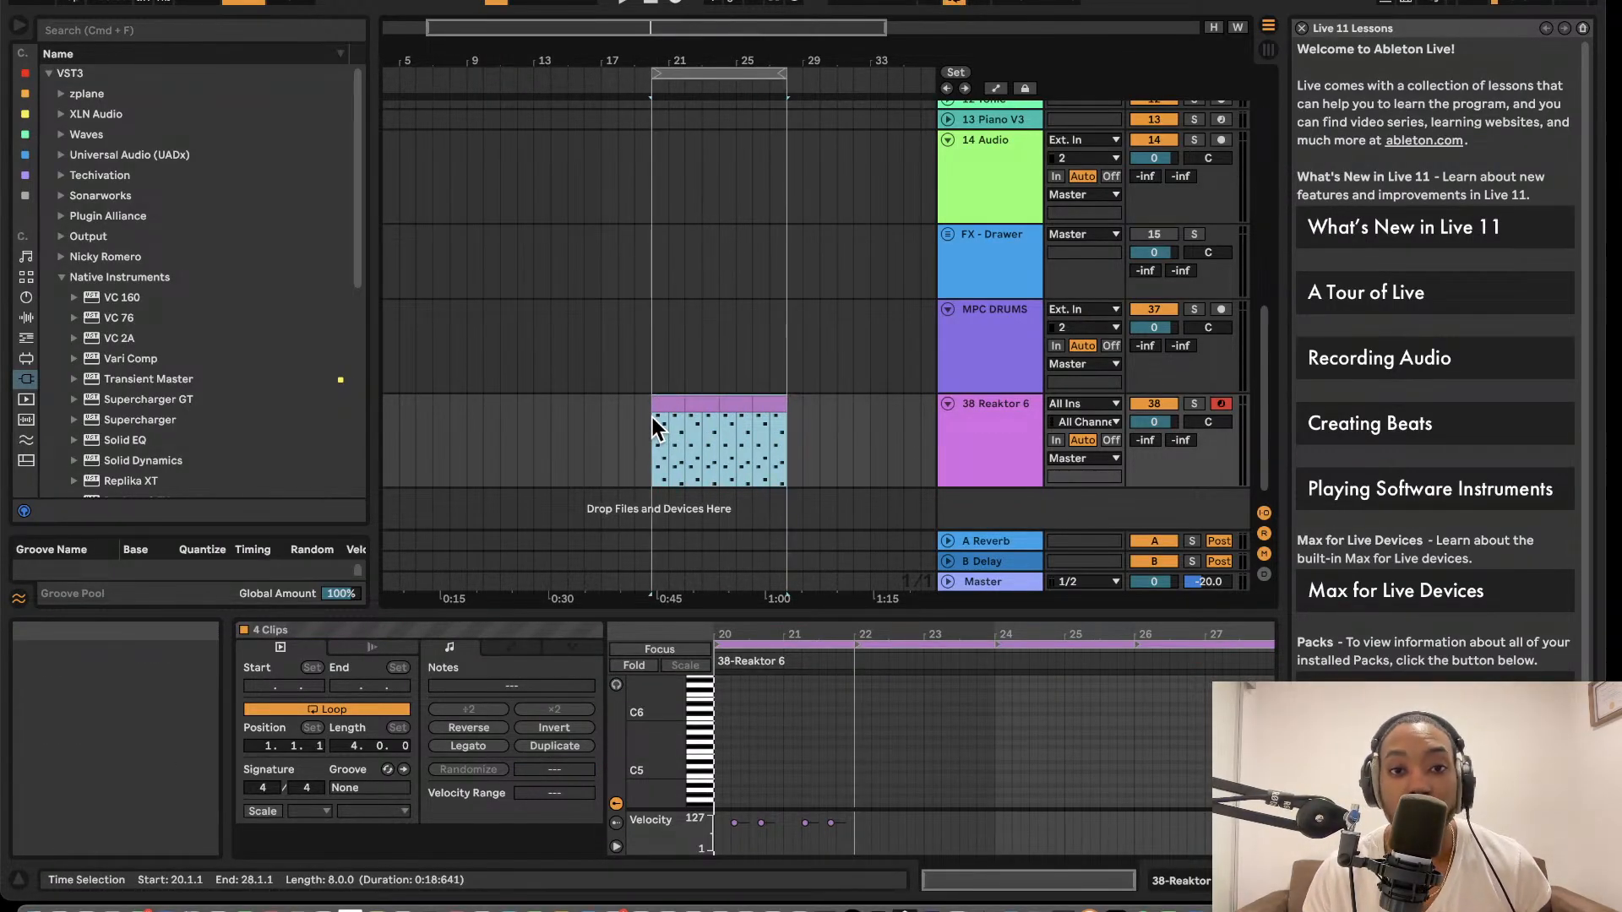
pyautogui.press('space')
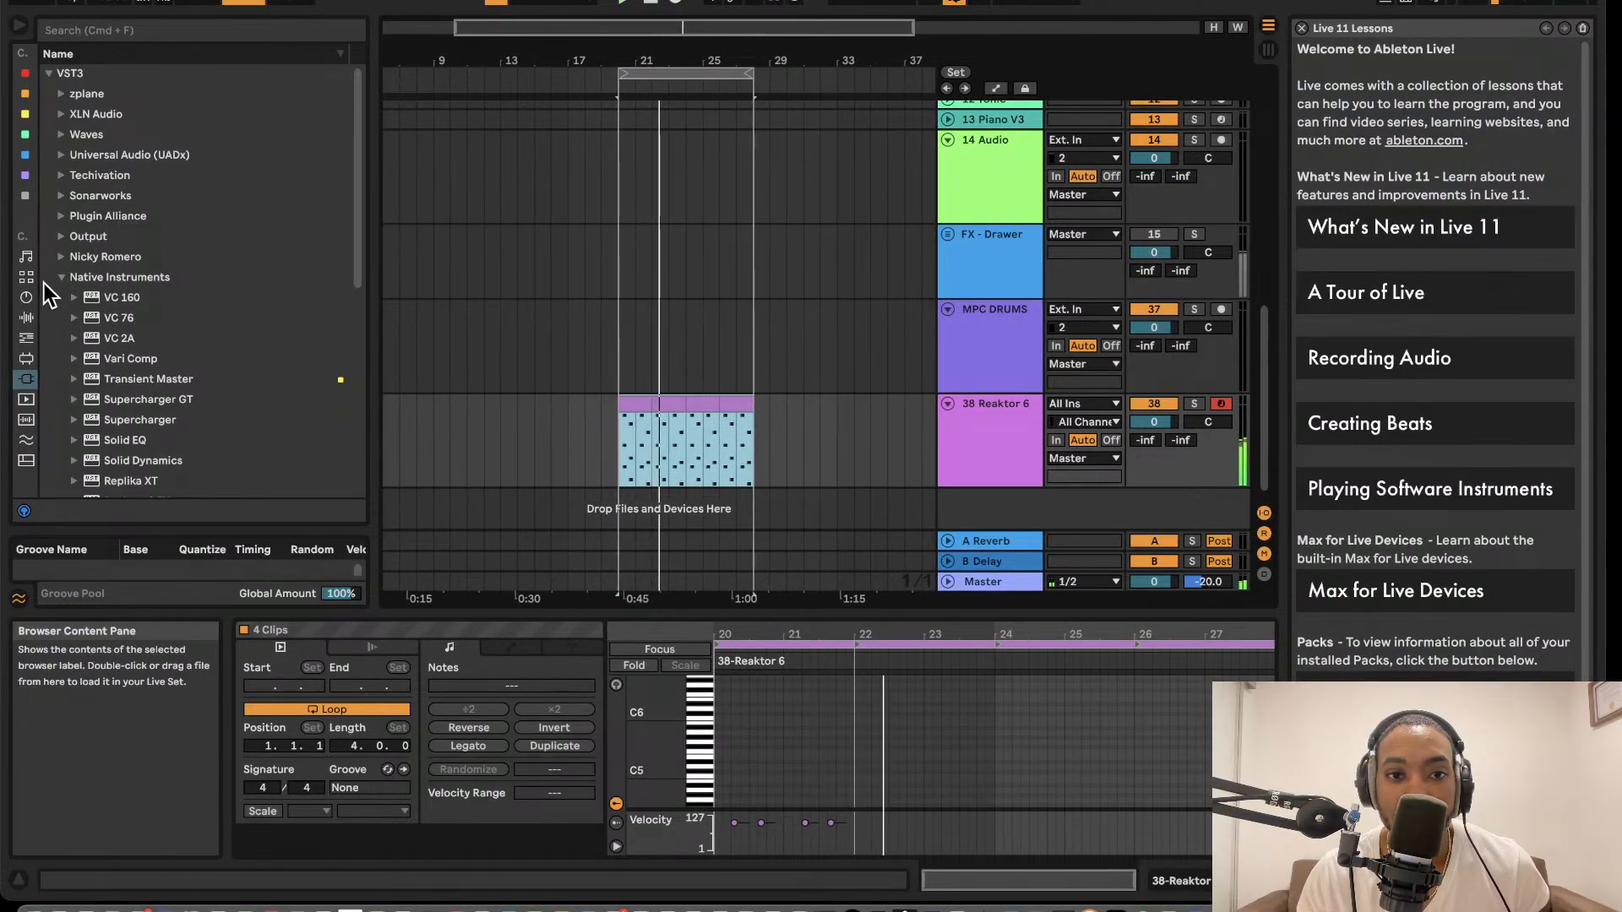
# - Copy the TONIC device from track 12 Tonic
pyautogui.scroll(-2, 127, 389)
pyautogui.click(126, 477)
pyautogui.scroll(3, 995, 169)
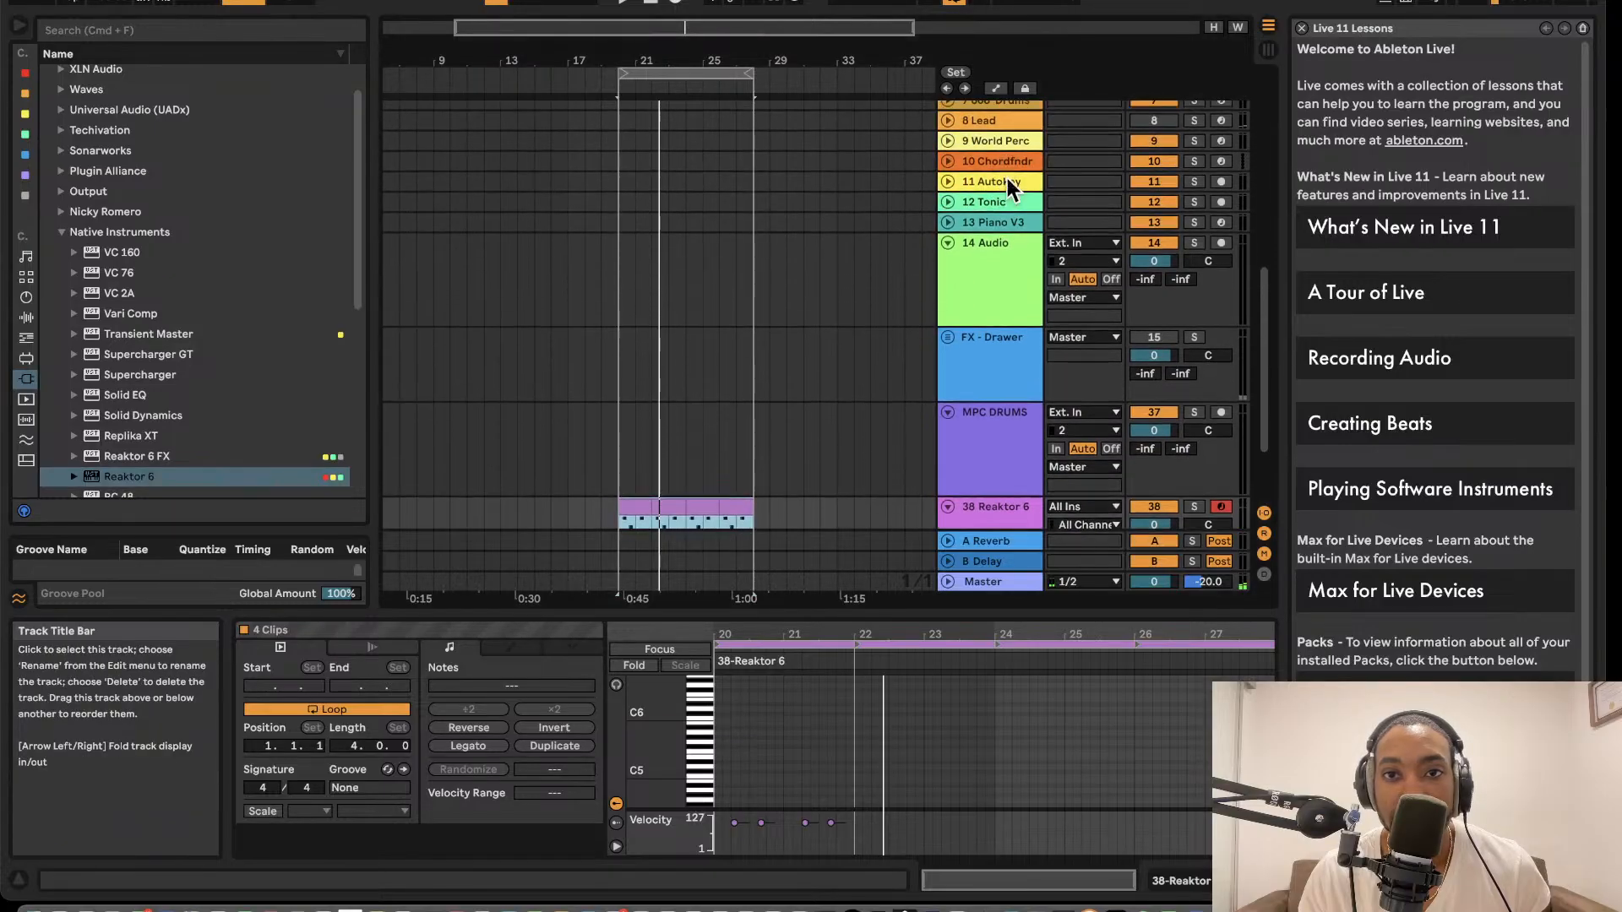
pyautogui.click(984, 216)
pyautogui.rightClick(333, 666)
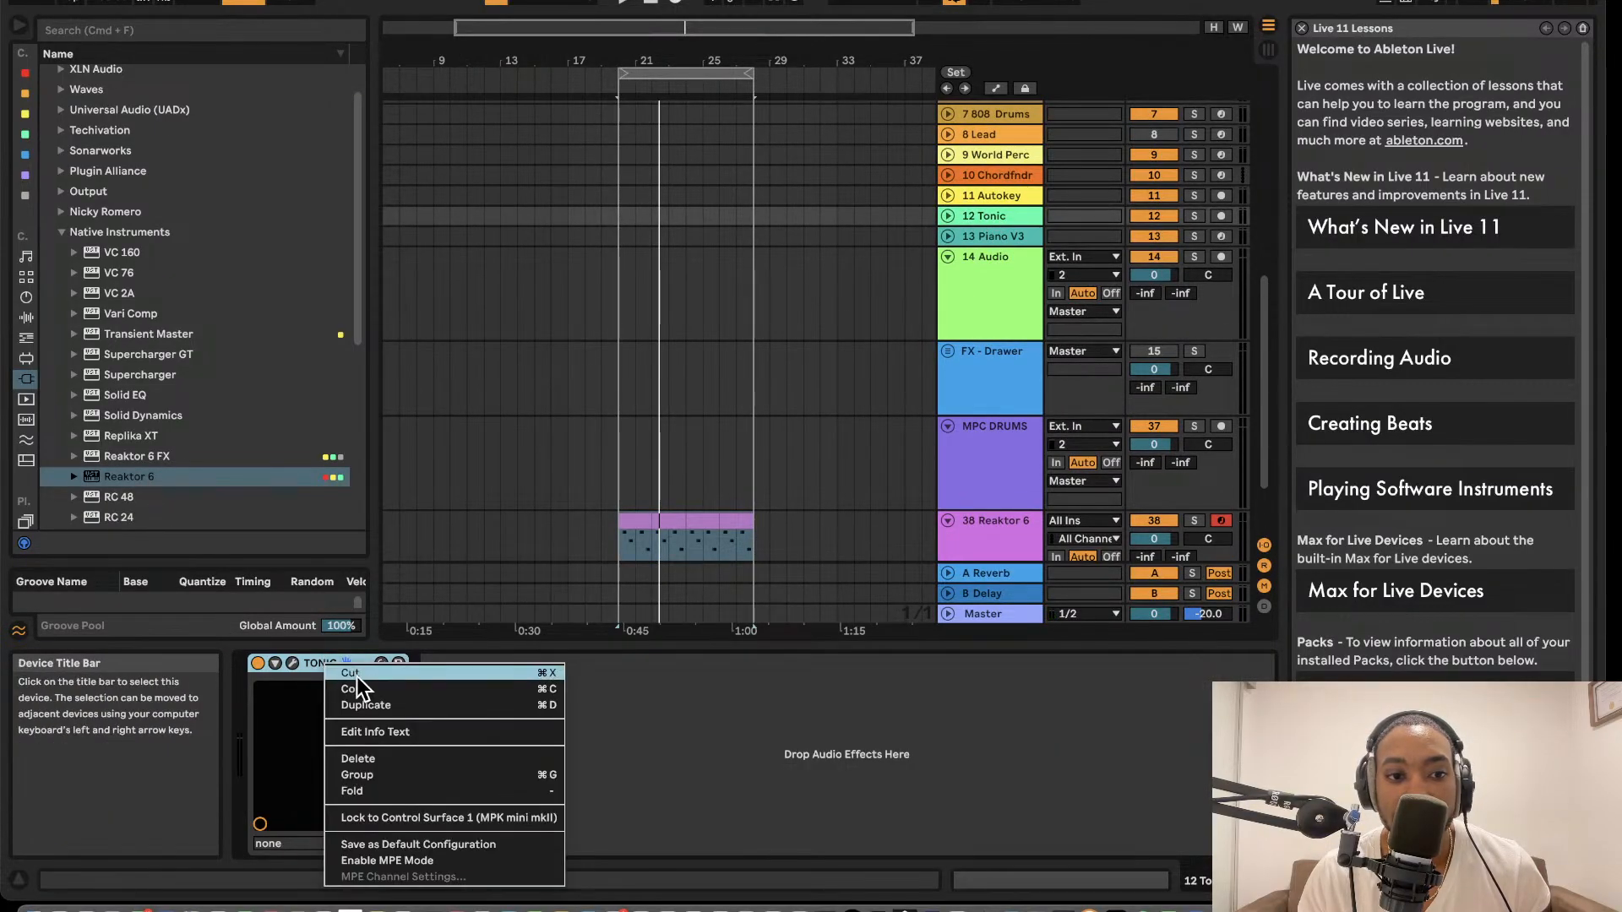
pyautogui.click(384, 689)
# - Paste the TONIC device after Reaktor 6 on track 38
pyautogui.scroll(-3, 1014, 402)
pyautogui.click(990, 441)
pyautogui.click(414, 664)
pyautogui.click(564, 709)
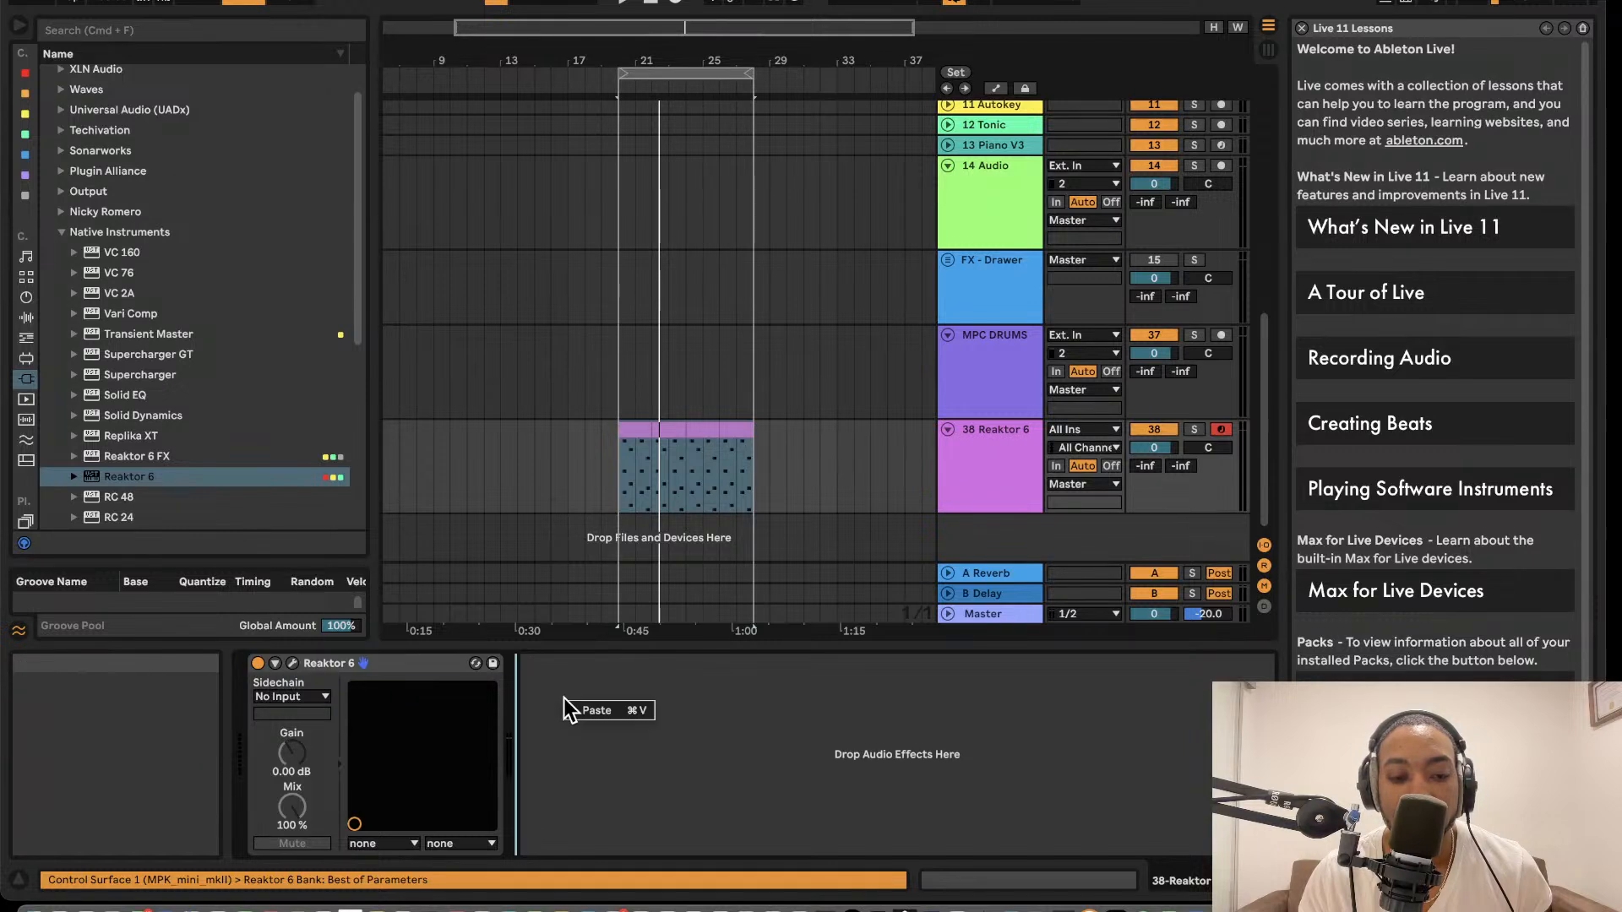
pyautogui.click(596, 711)
# - Play the looped chords and check TONIC's real-time key analysis, then close its window
pyautogui.press('space')
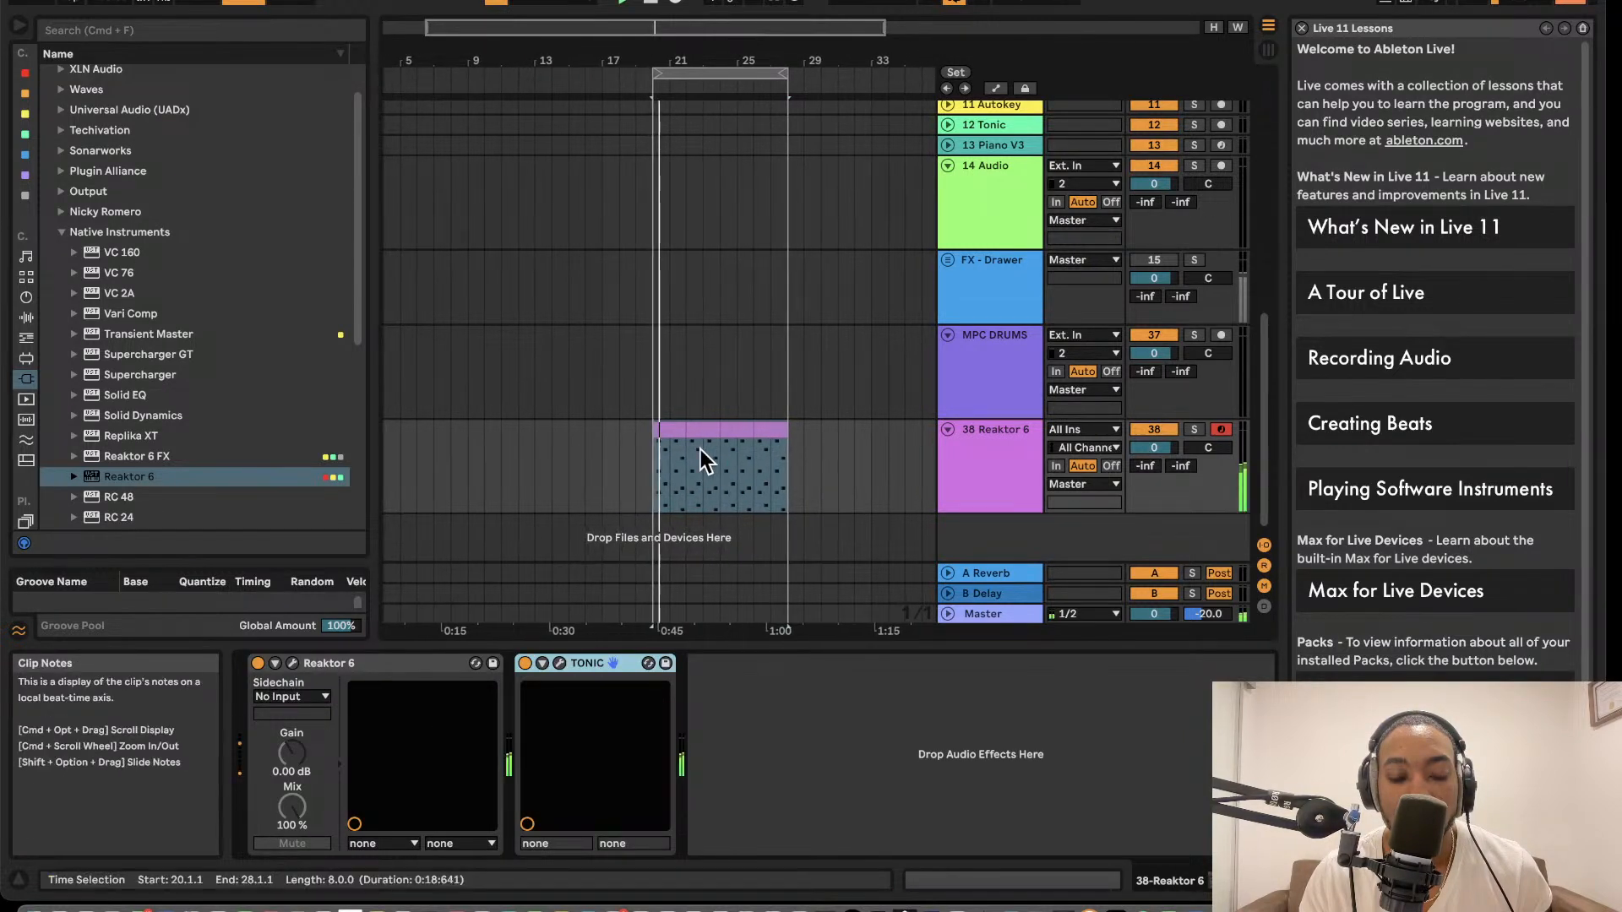
pyautogui.click(559, 663)
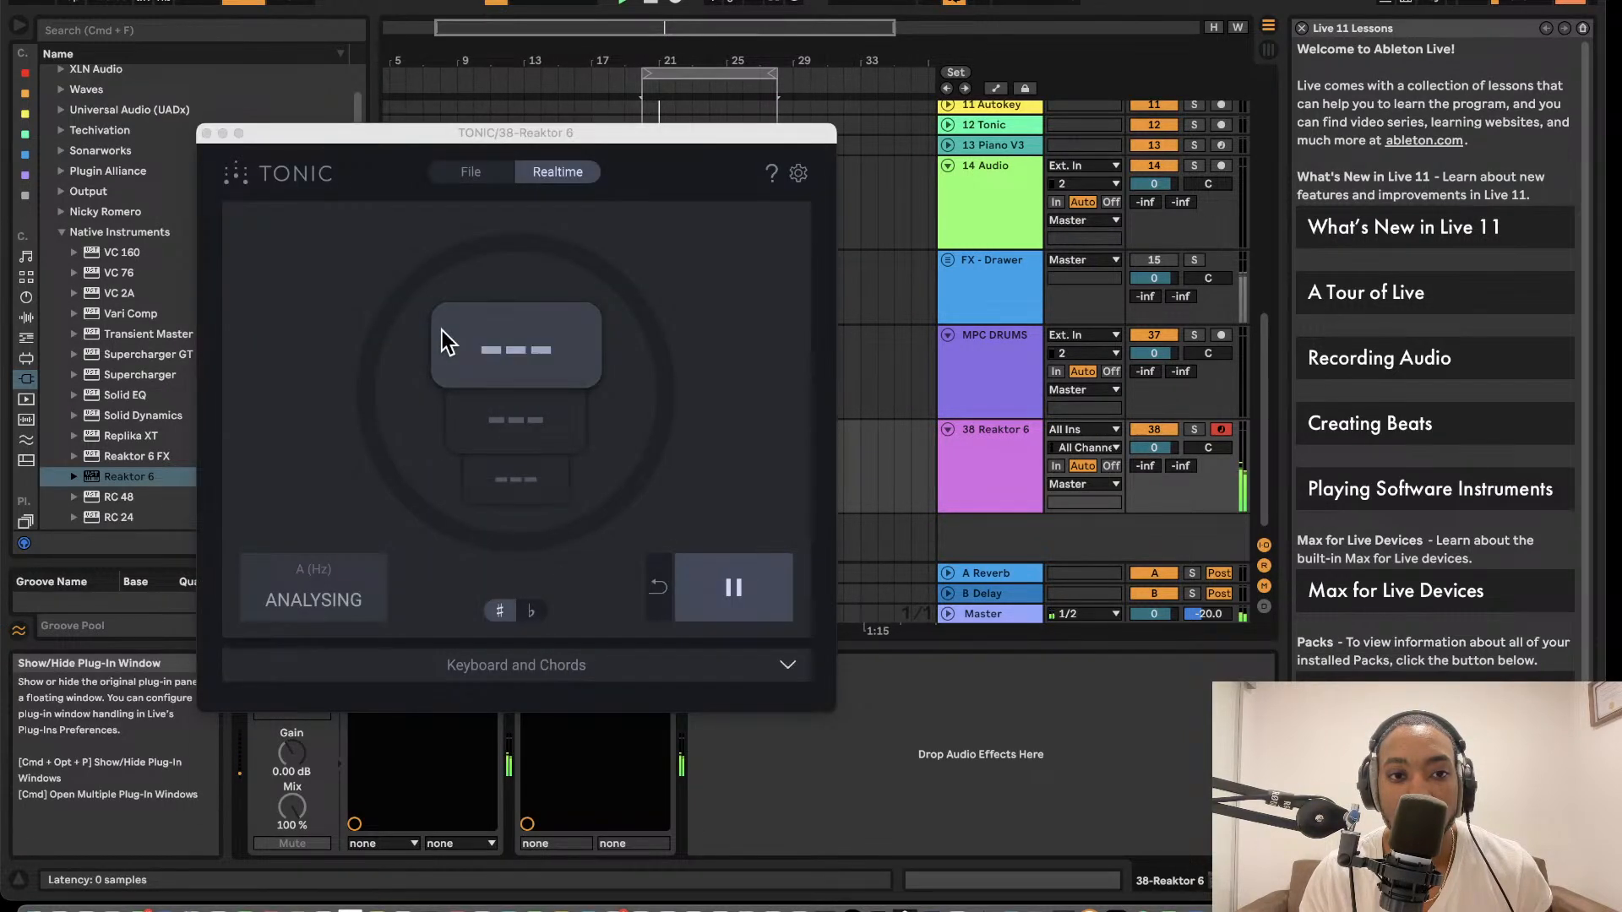
pyautogui.click(206, 135)
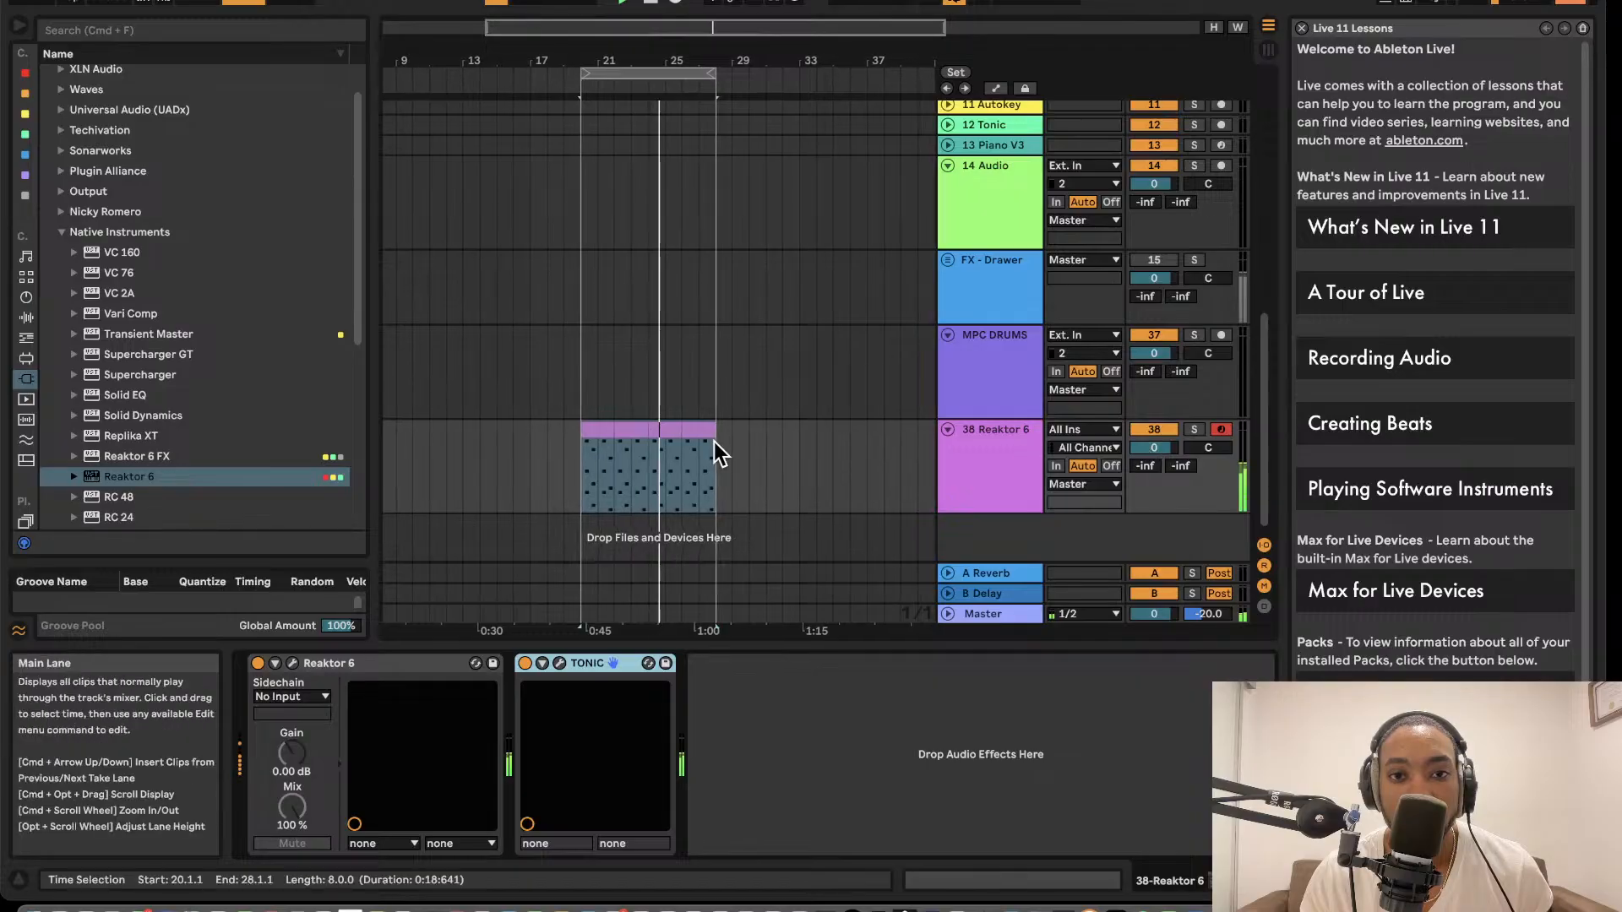
# - Try the first chord one octave lower at D2–D3 in the first clip, play it, and return it to D3–D4
pyautogui.click(591, 463)
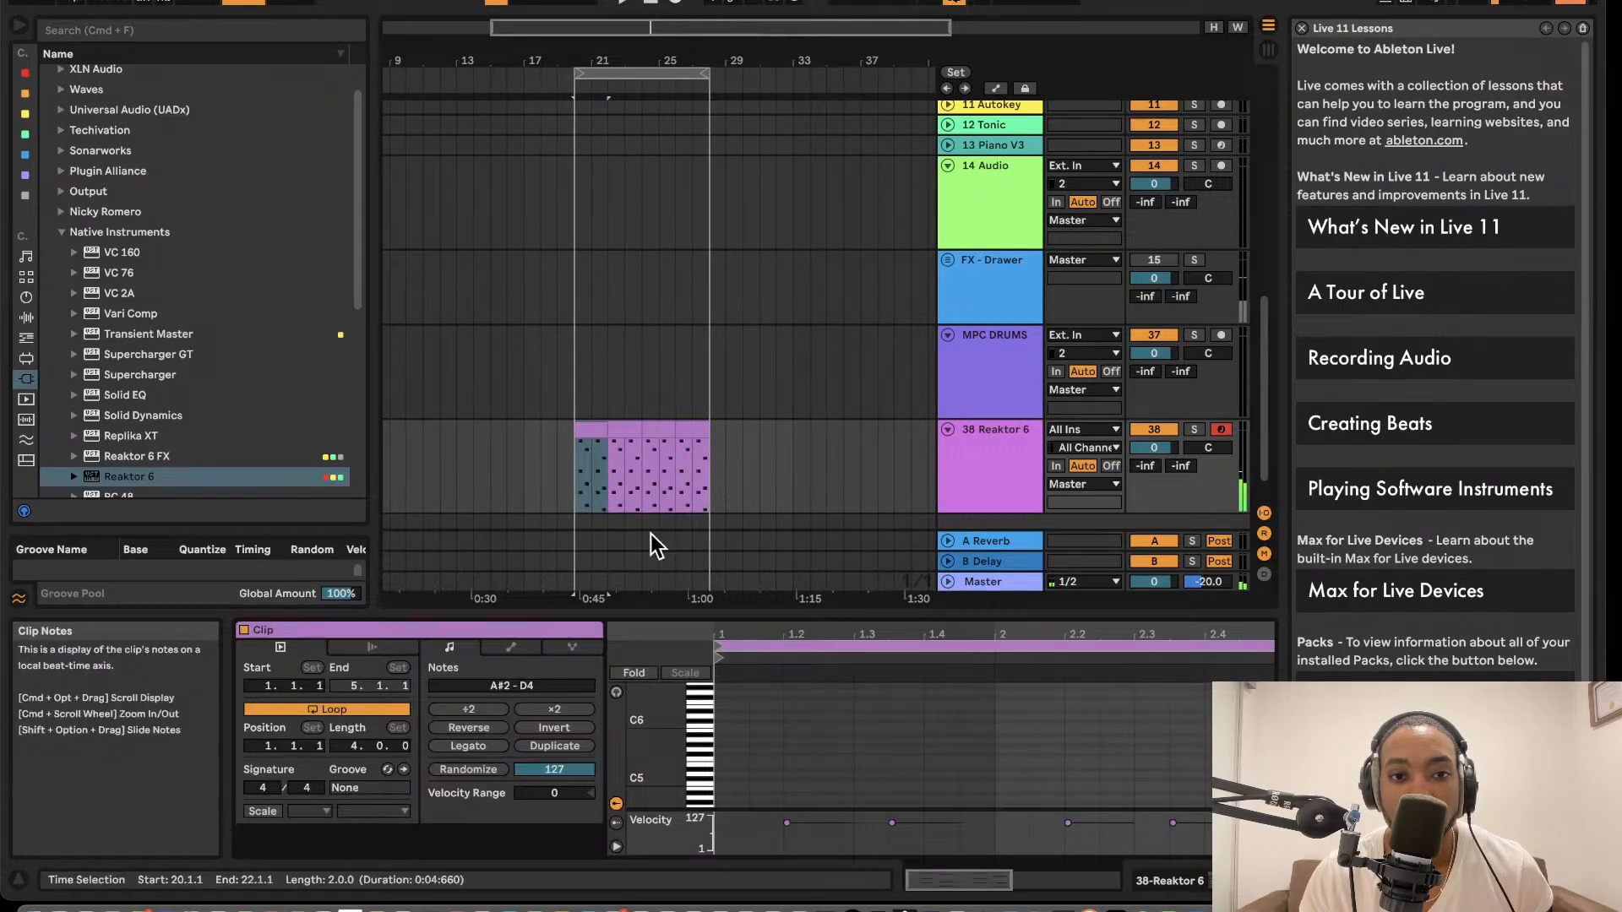
pyautogui.moveTo(812, 616); pyautogui.dragTo(778, 243)
pyautogui.click(731, 380)
pyautogui.moveTo(664, 380); pyautogui.dragTo(697, 628)
pyautogui.hotkey('shift', 'Down')
pyautogui.press('space')
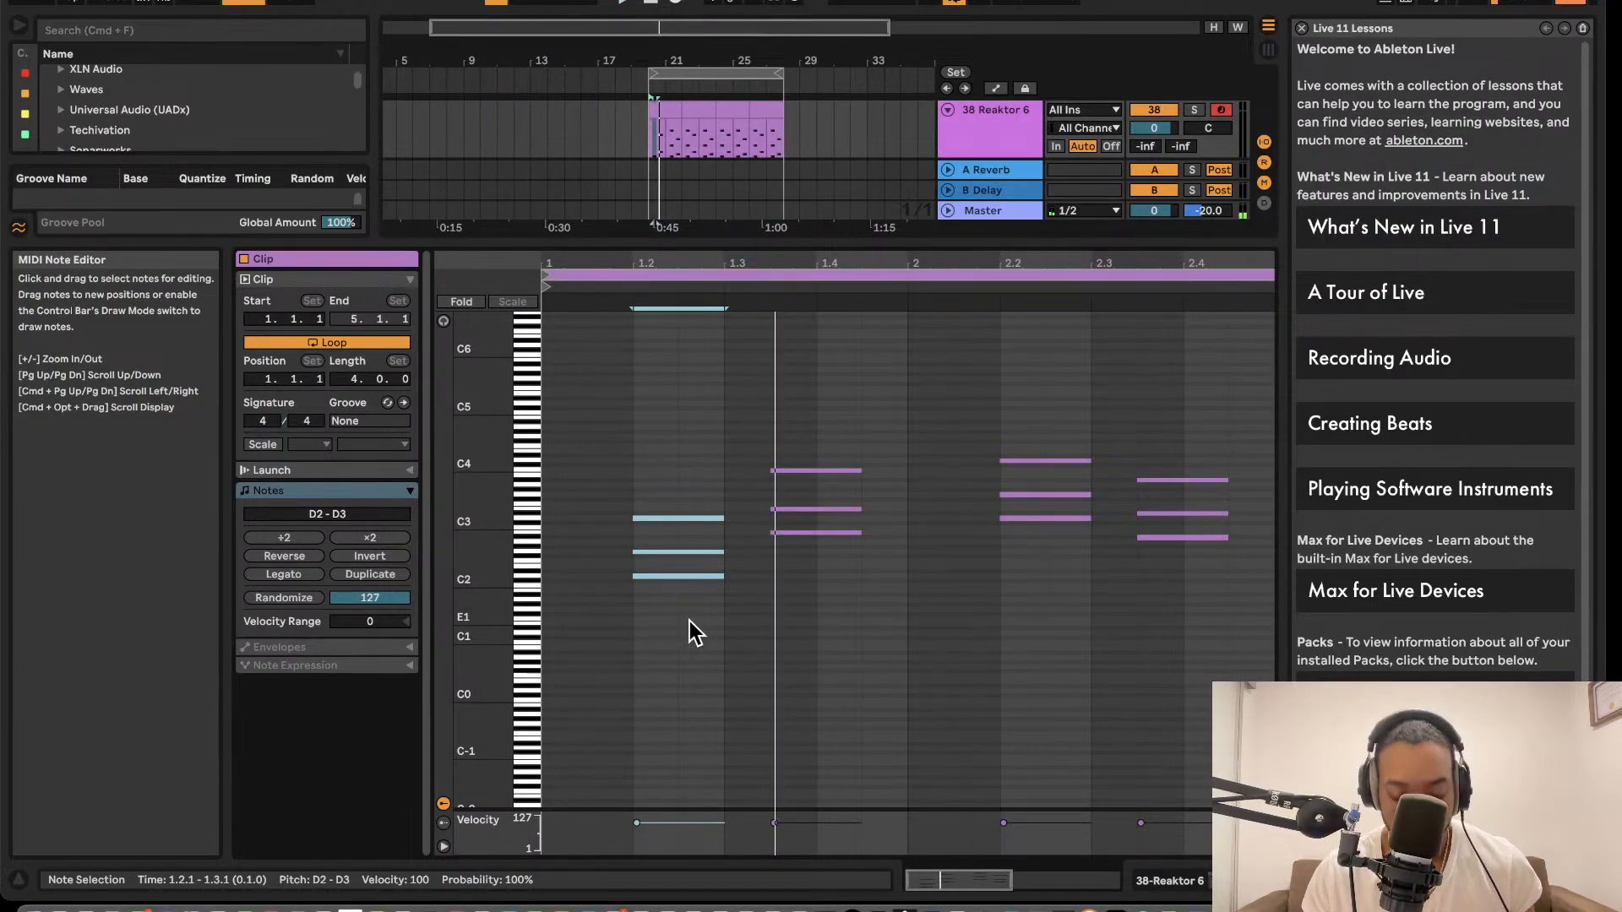
pyautogui.hotkey('shift', 'Up')
# - Place a copy of the first two-bar chord clip at 7.1.1 on the Reaktor 6 track
pyautogui.scroll(2, 696, 186)
pyautogui.scroll(-3, 714, 158)
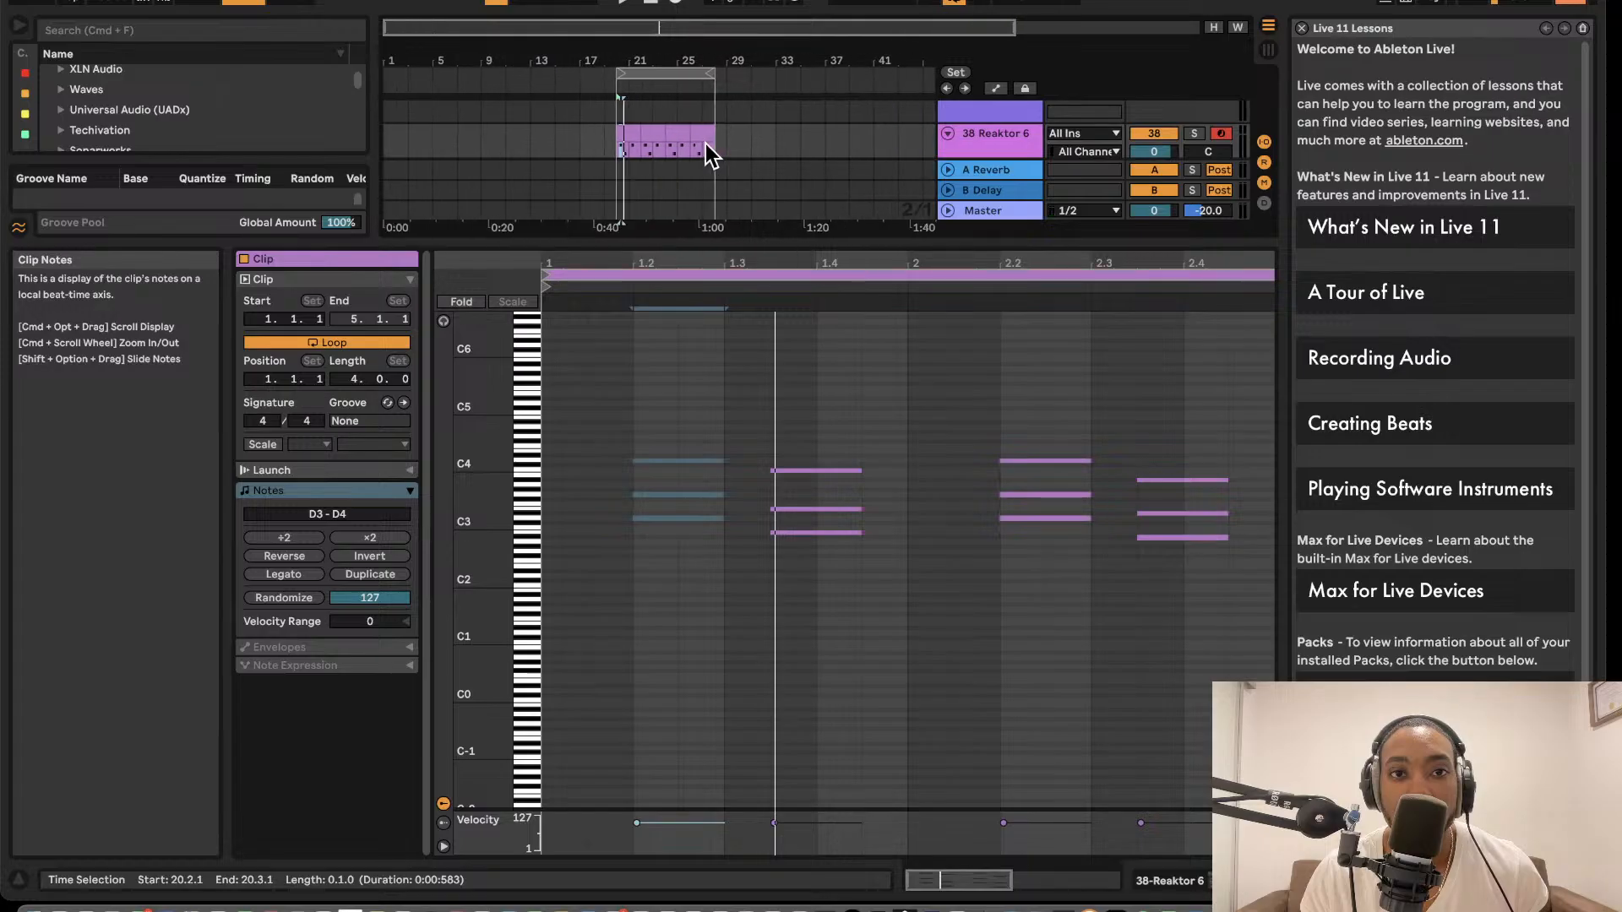
pyautogui.click(629, 134)
pyautogui.moveTo(645, 152); pyautogui.dragTo(483, 150)
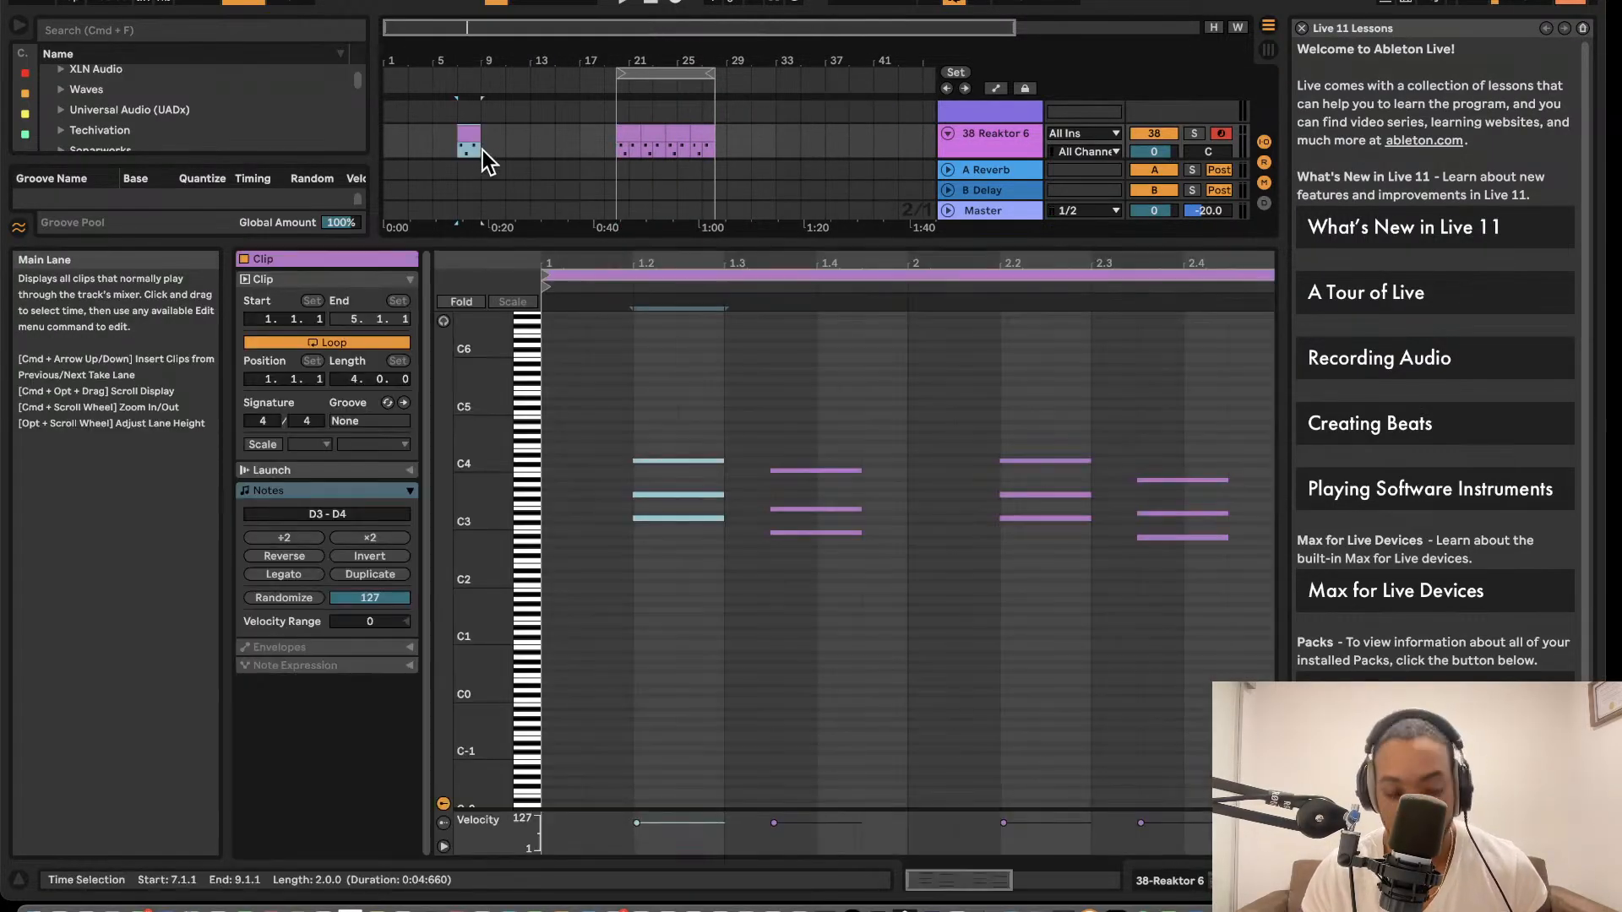
# - Transpose all notes of the four looped clips down one octave to A#1–D3, play them, and collapse the note editor
pyautogui.click(627, 132)
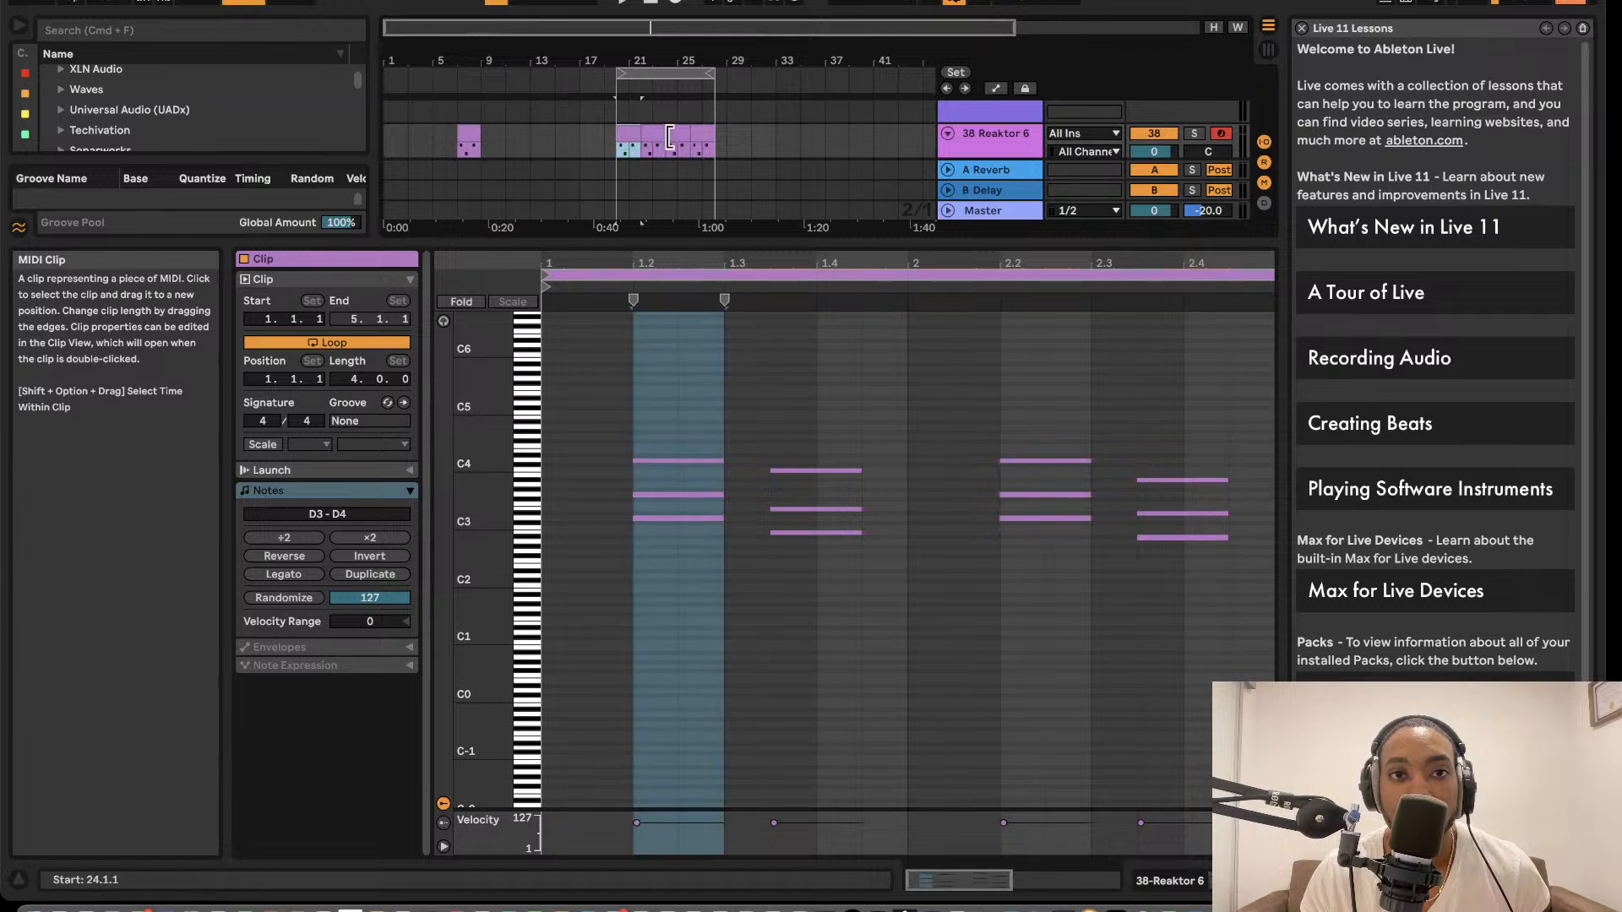
pyautogui.keyDown('shift'); pyautogui.click(703, 128); pyautogui.keyUp('shift')
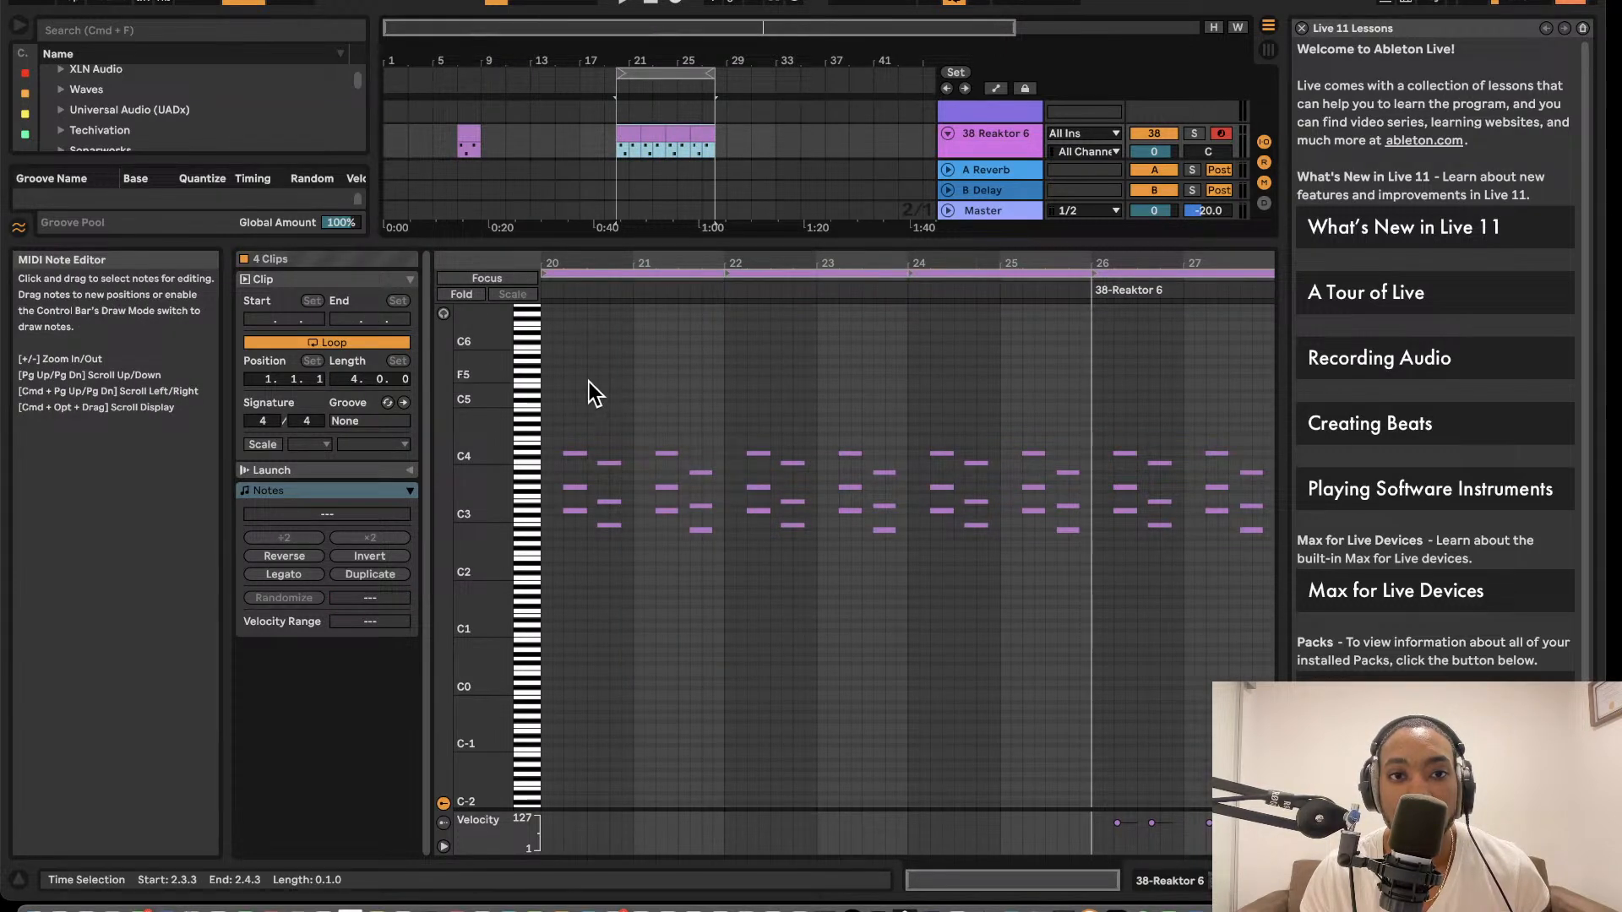
pyautogui.press('super+a')
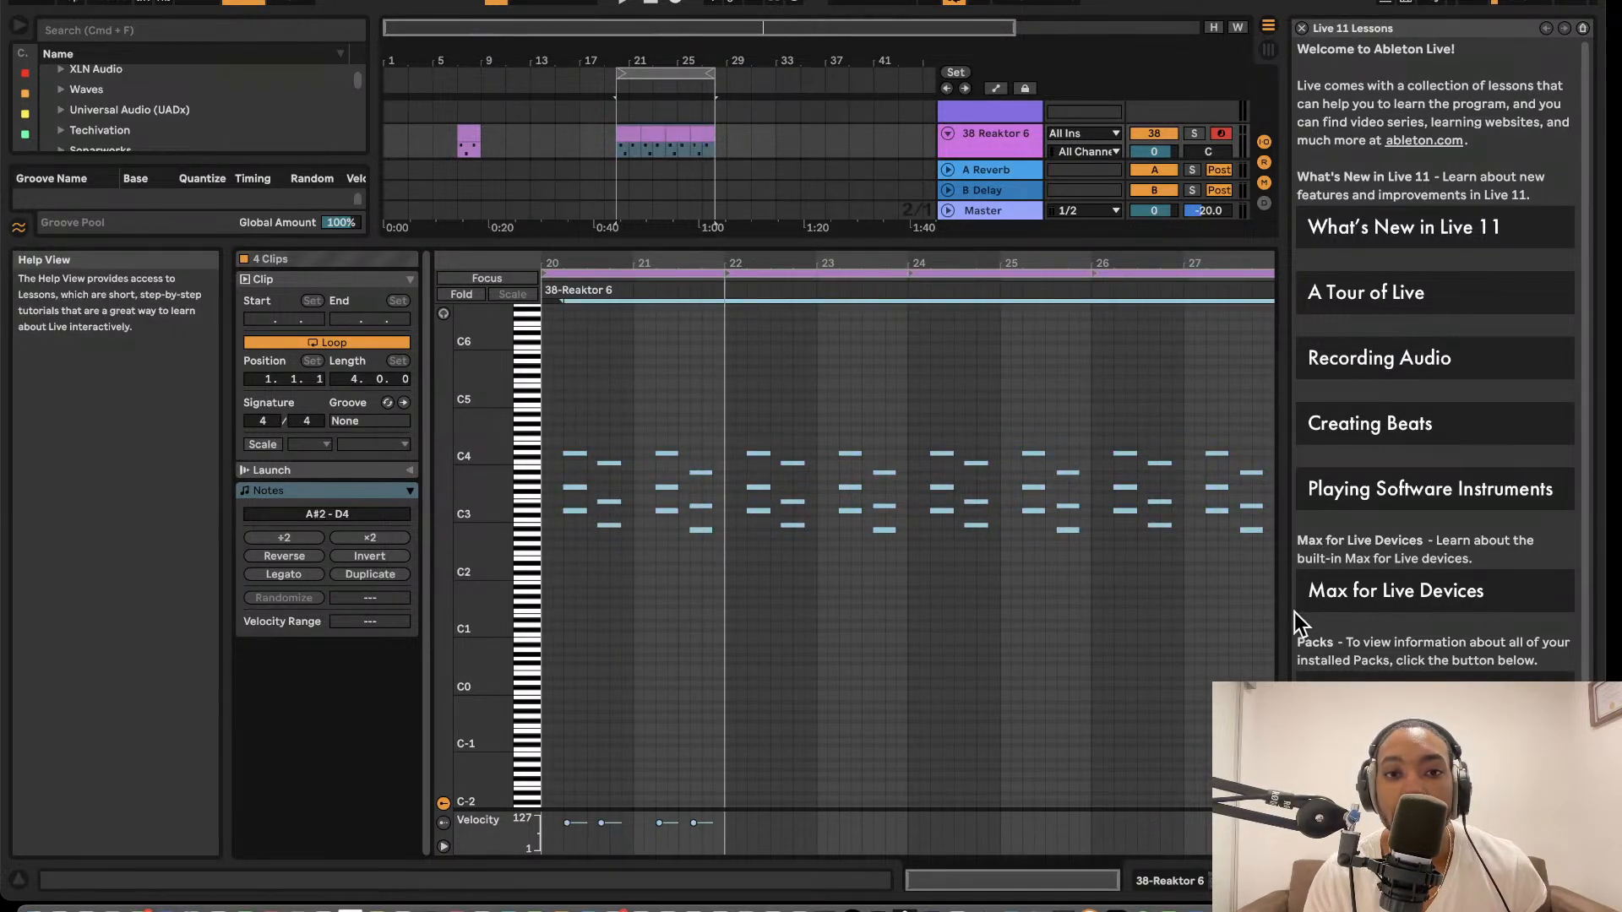
pyautogui.hotkey('shift', 'Down')
pyautogui.press('space')
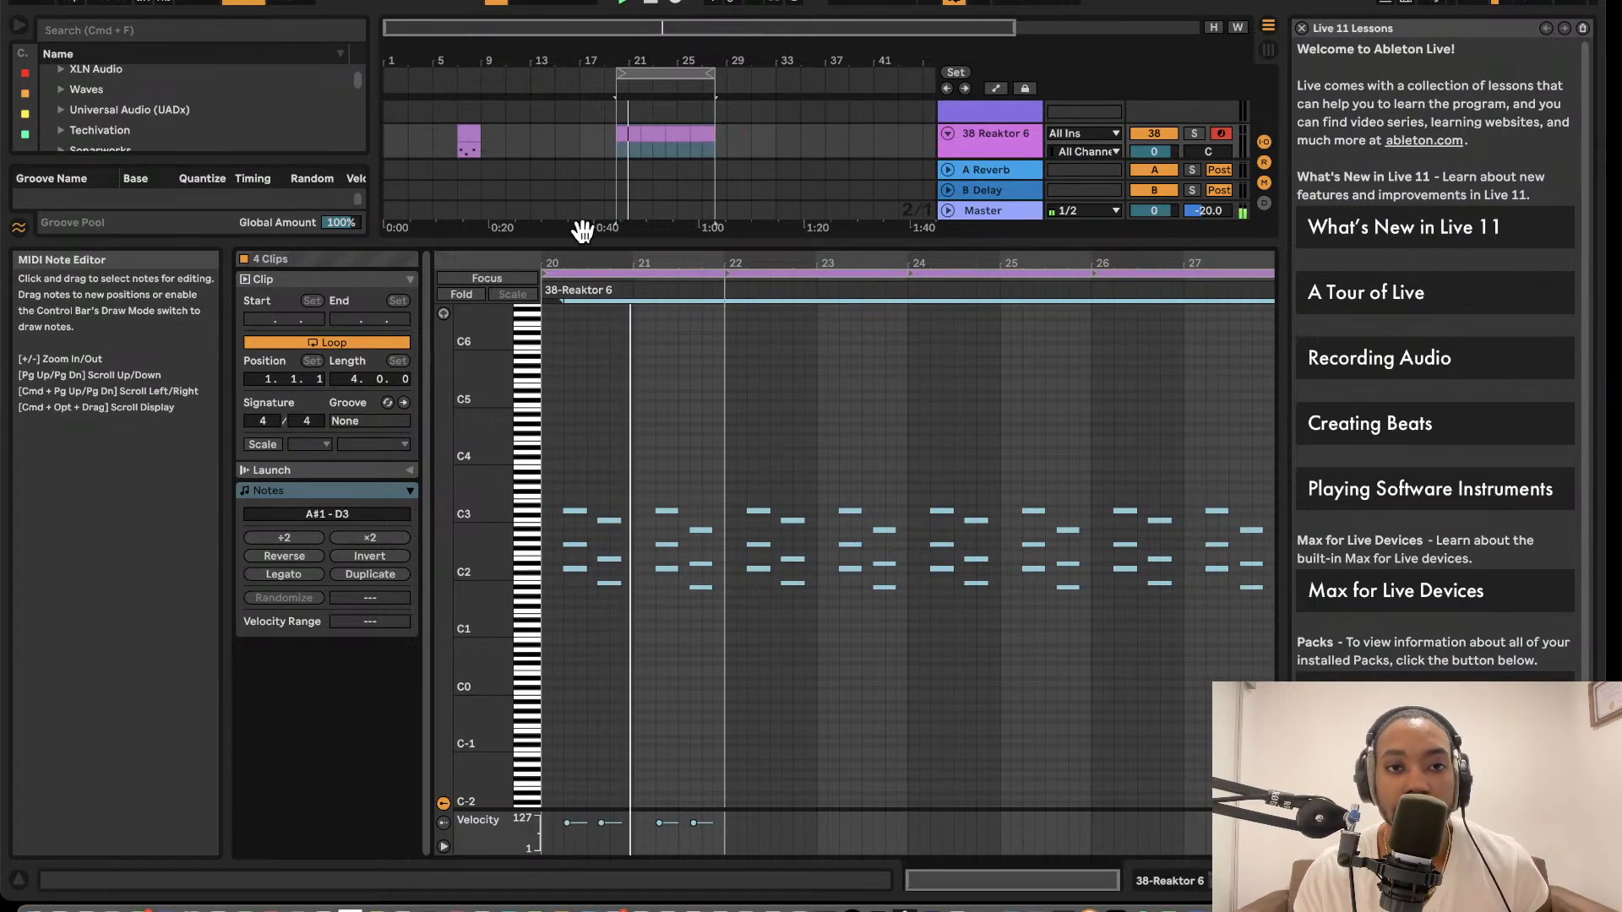
pyautogui.moveTo(630, 243); pyautogui.dragTo(626, 716)
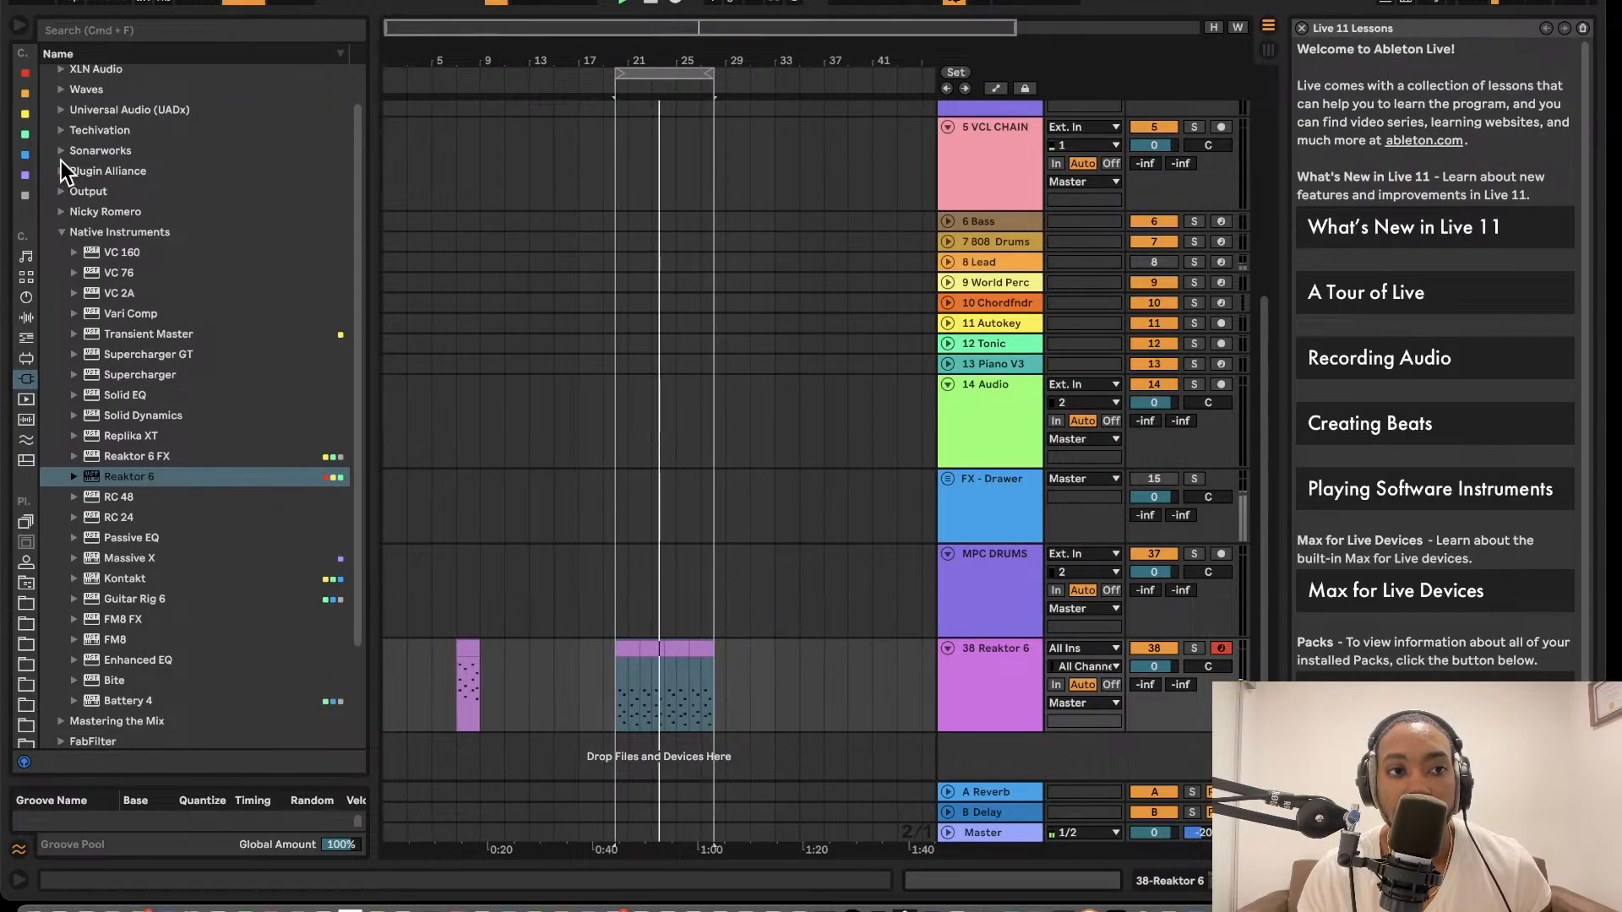
pyautogui.write('bass')
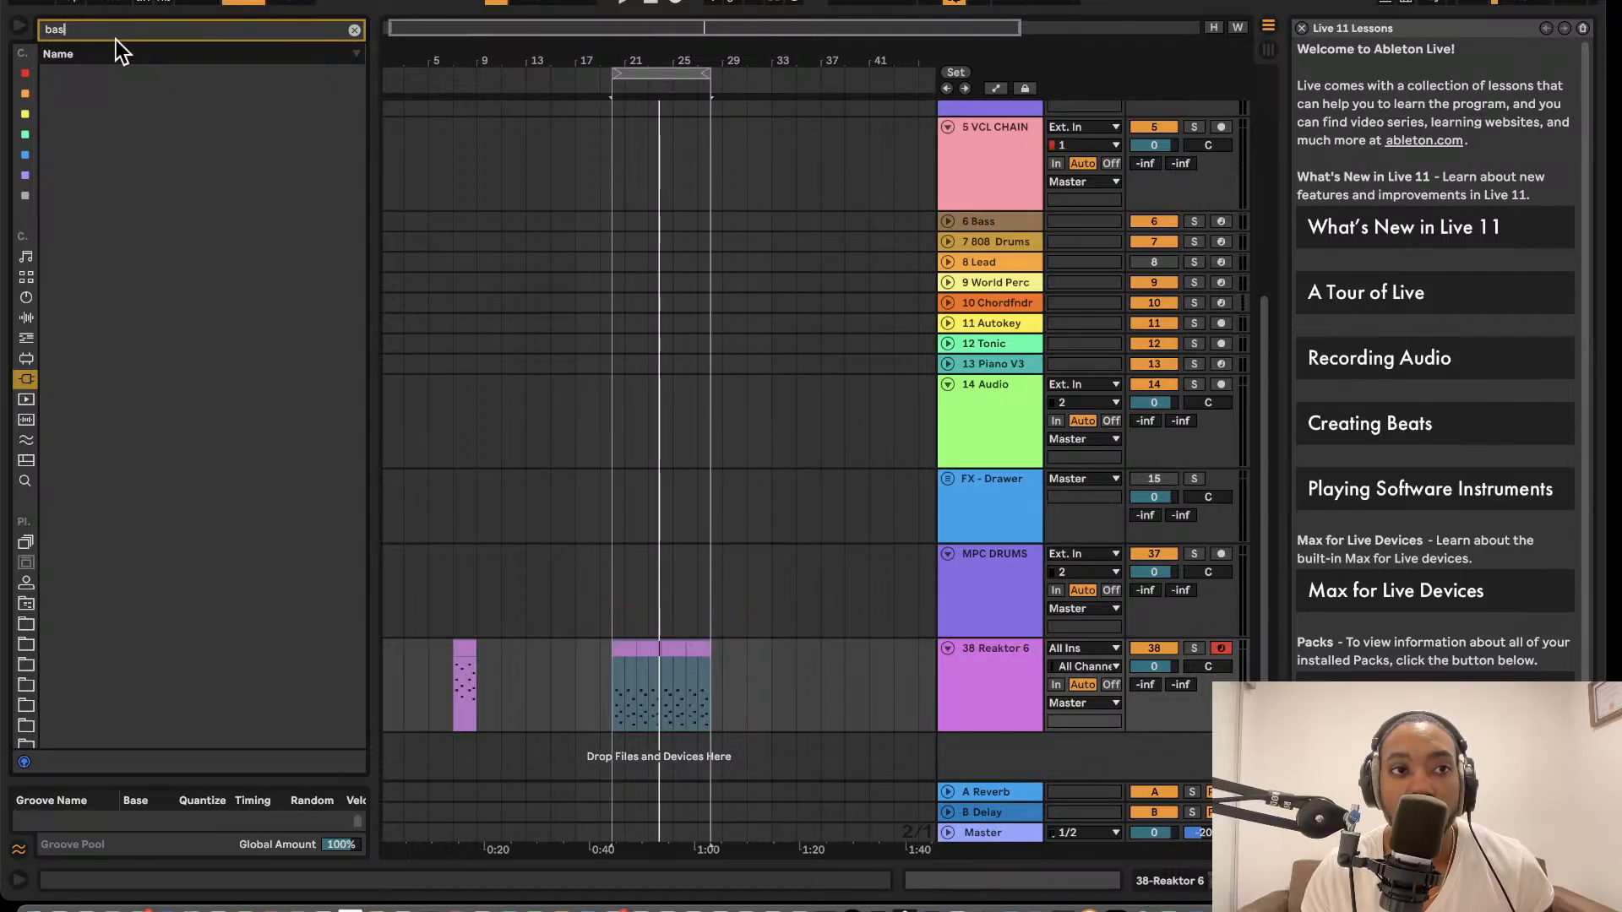
pyautogui.press('BackSpace')
pyautogui.press('BackSpace')
pyautogui.press('BackSpace')
pyautogui.press('BackSpace')
# - Find Kontakt in the browser, load it on a new track below Reaktor 6, and open its plug-in window
pyautogui.write('kontak')
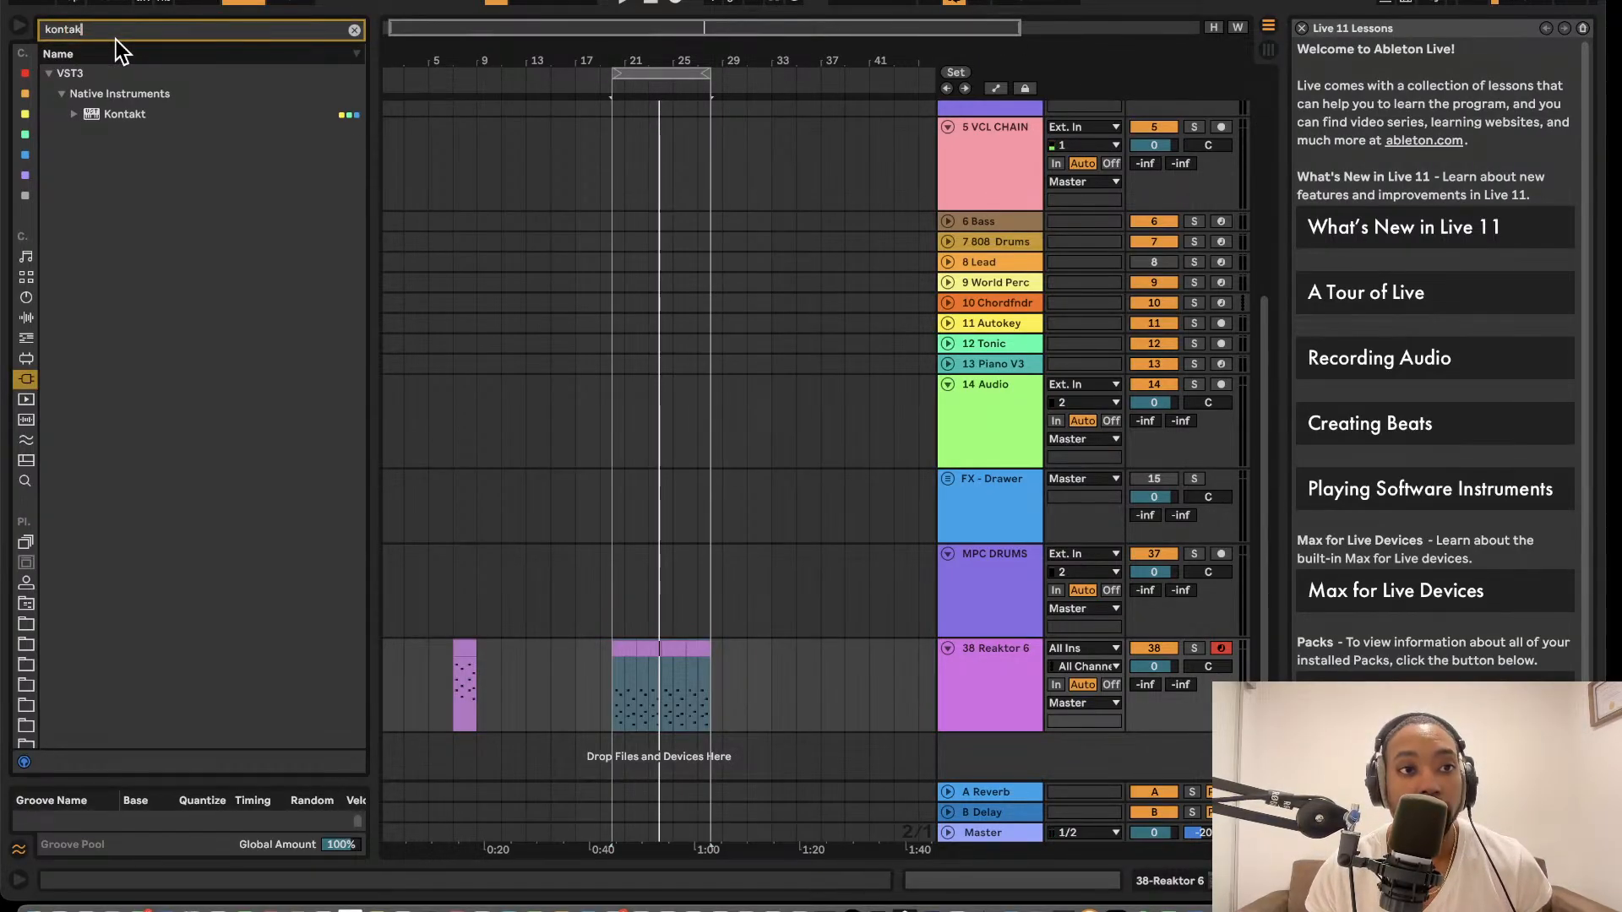
pyautogui.moveTo(216, 114); pyautogui.dragTo(976, 748)
pyautogui.click(299, 667)
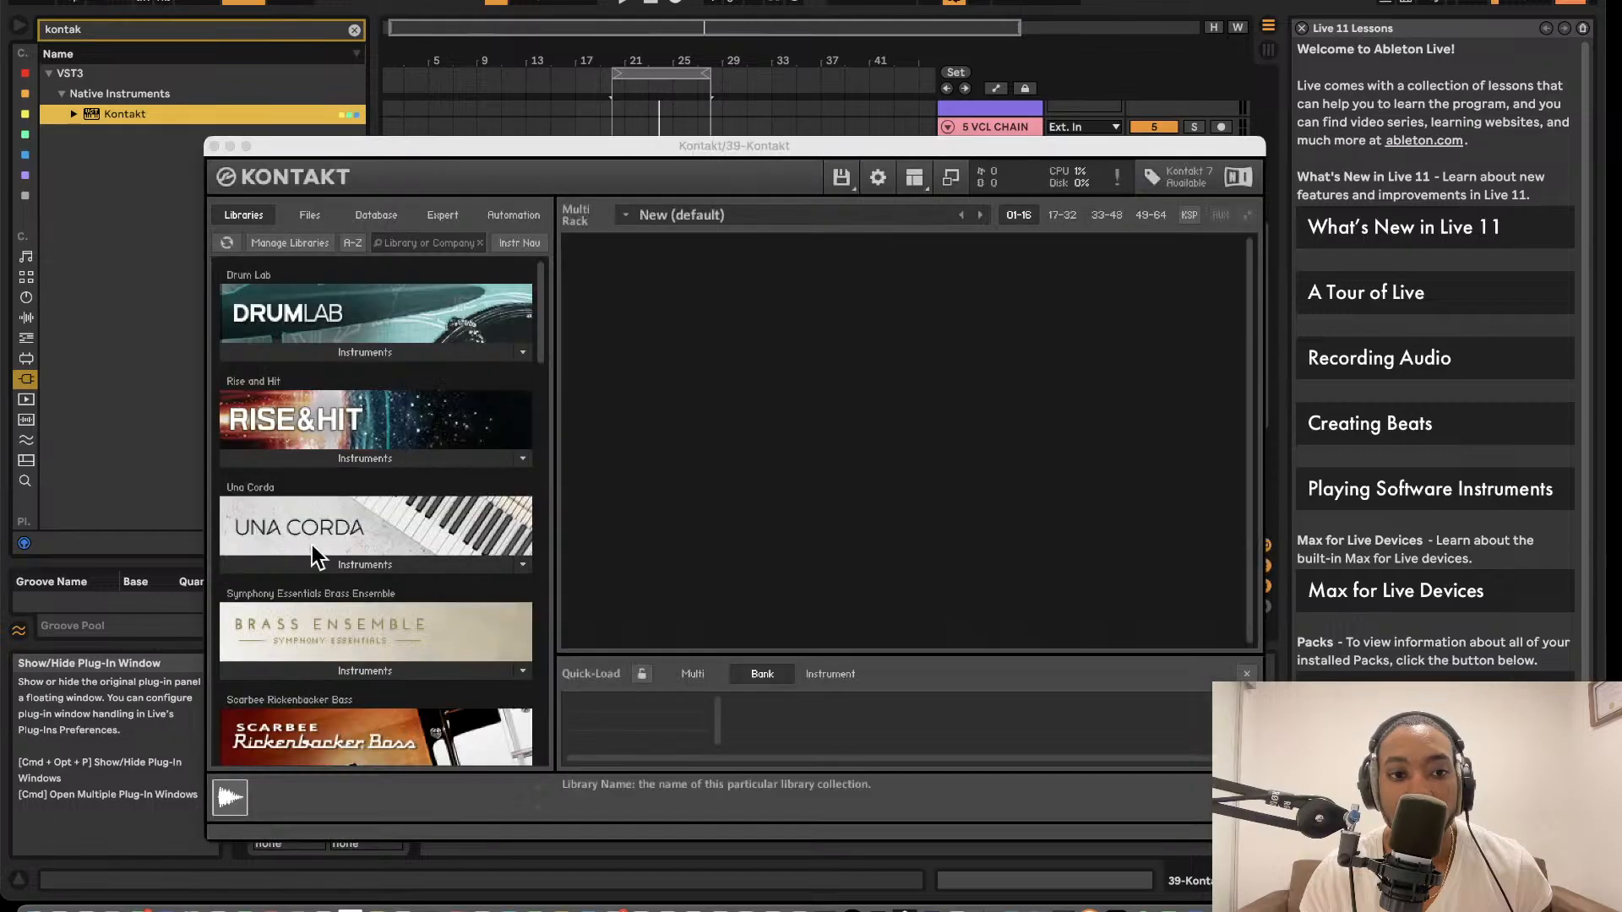
# - Load the Scarbee Rickenbacker Bass instrument from its library into Kontakt
pyautogui.scroll(-10, 424, 410)
pyautogui.click(424, 306)
pyautogui.click(375, 338)
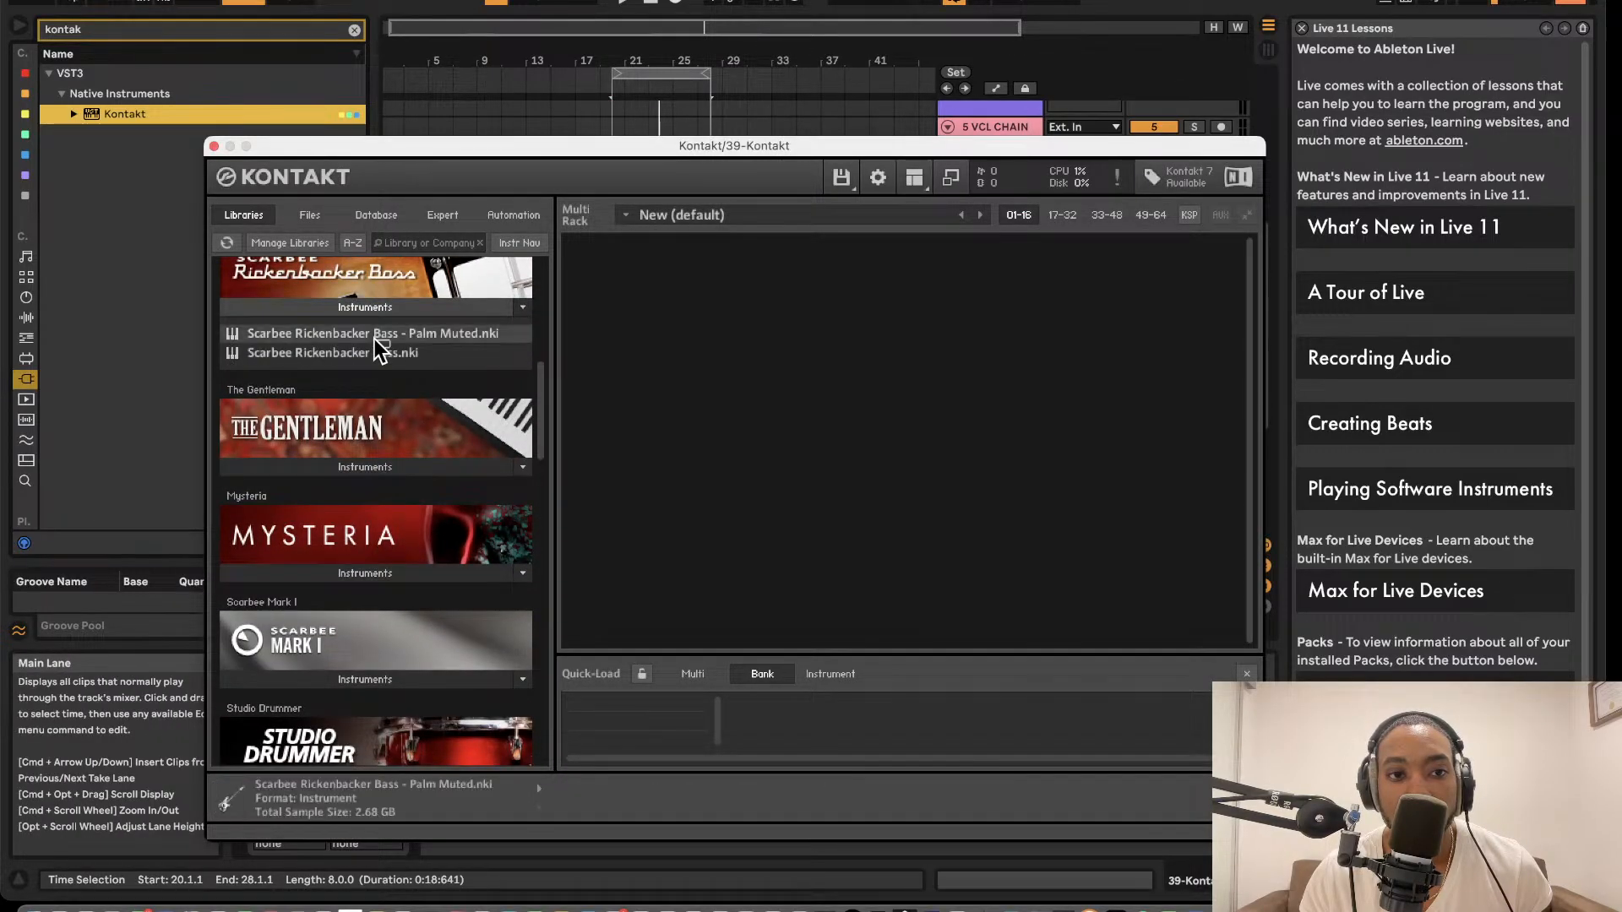
pyautogui.click(369, 352)
pyautogui.doubleClick(368, 352)
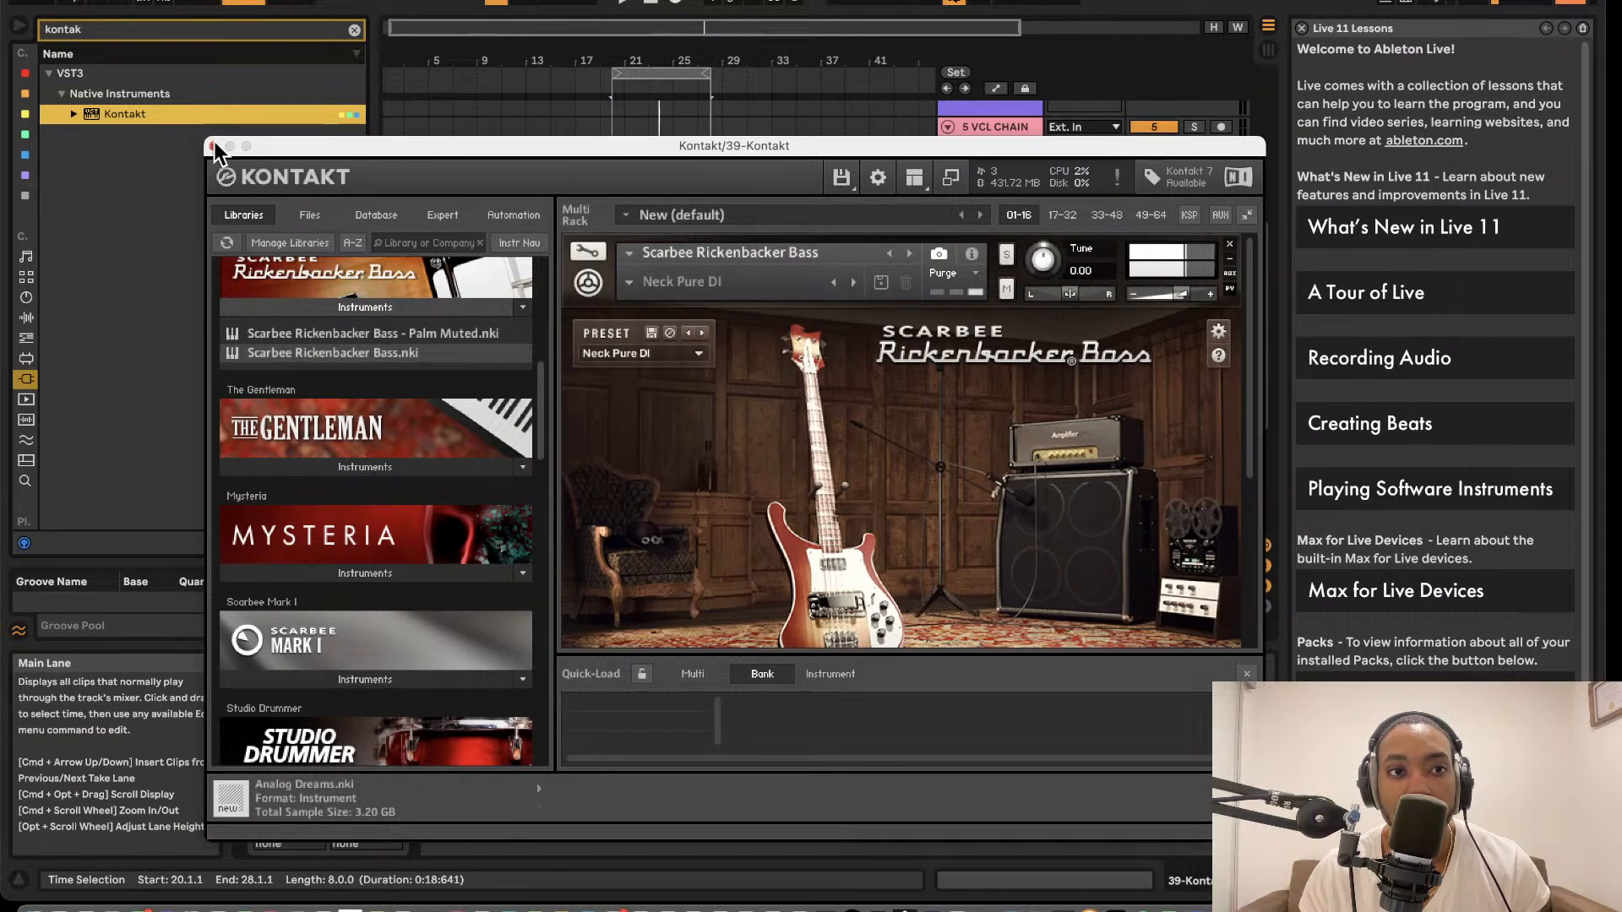
# - Play the looped pad chords with the Kontakt bass track armed to audition the two sounds together
pyautogui.scroll(-3, 580, 253)
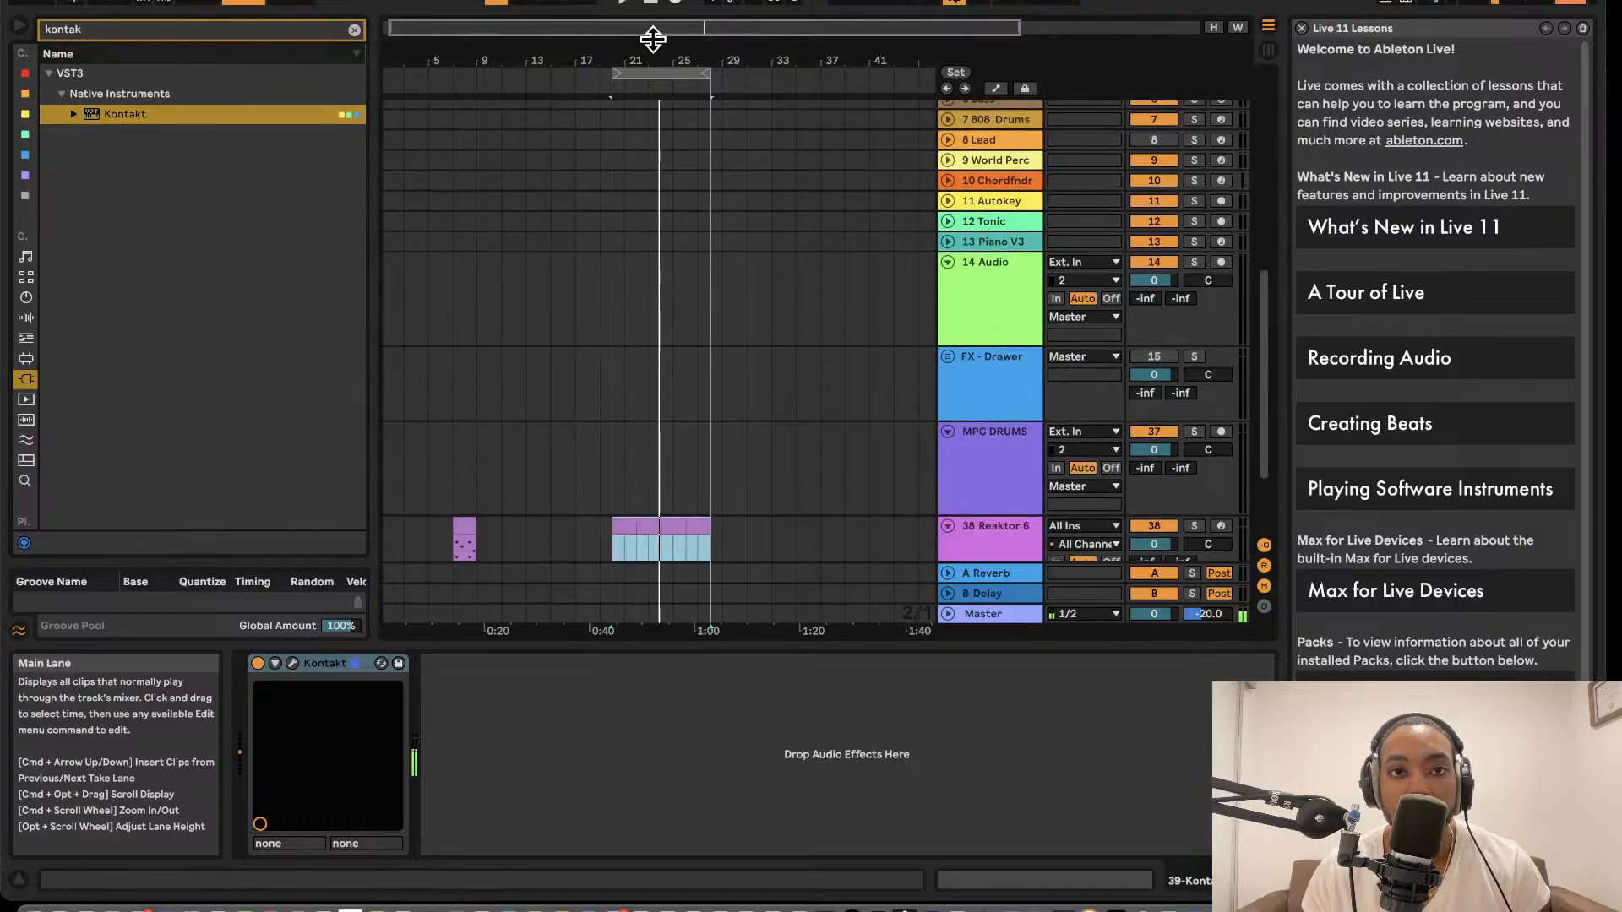
pyautogui.click(632, 3)
pyautogui.scroll(-3, 622, 175)
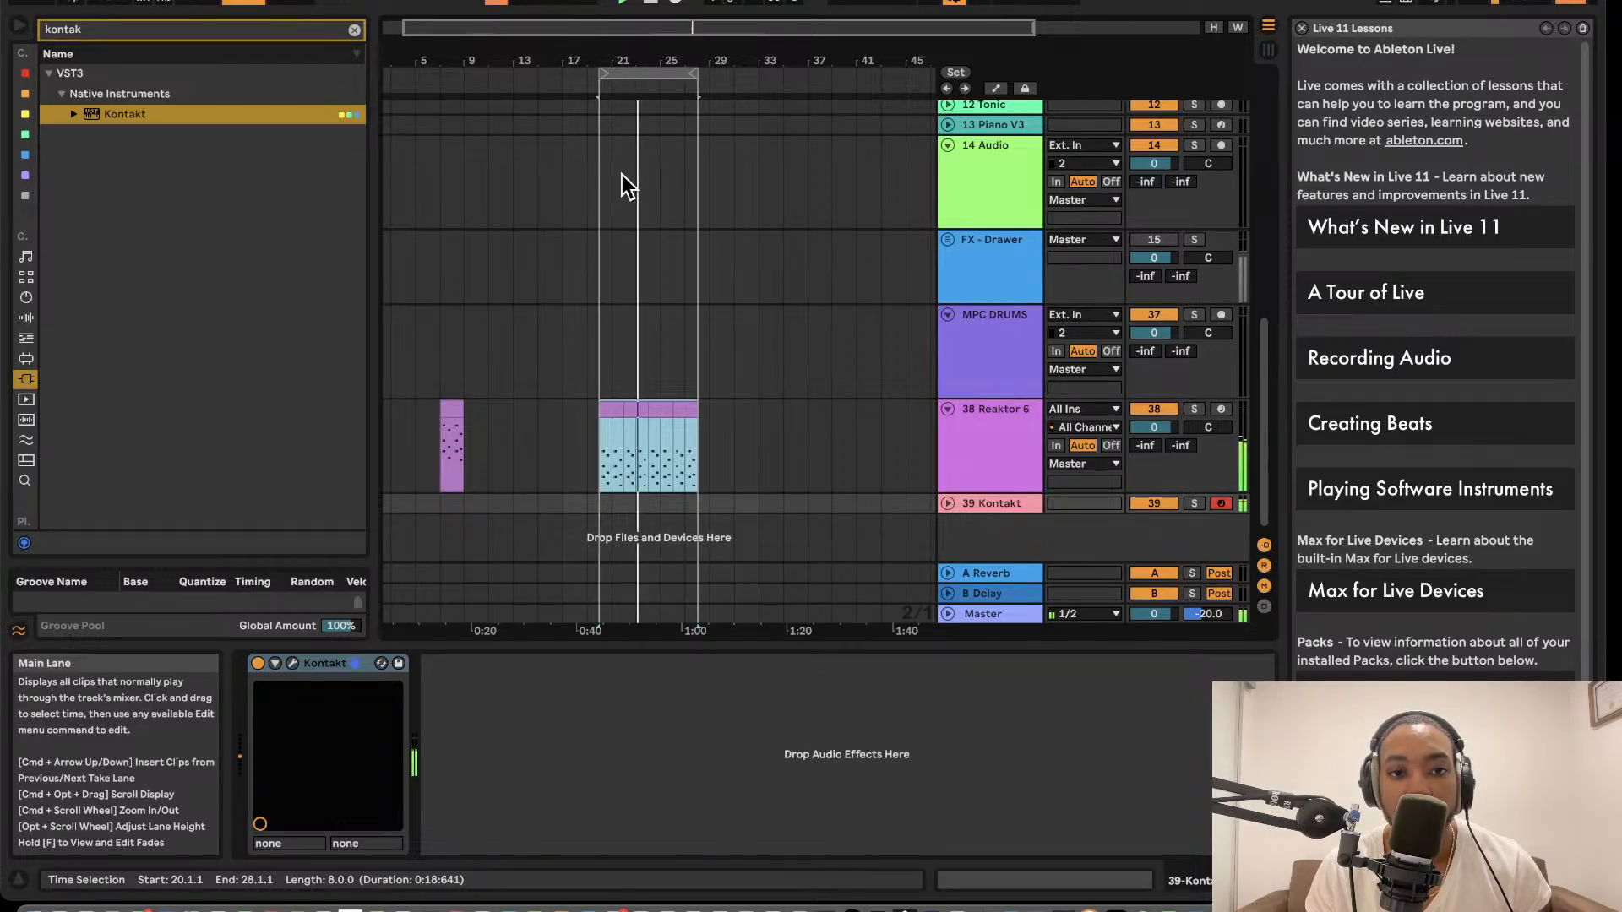
pyautogui.scroll(2, 621, 175)
pyautogui.hscroll(-1, 621, 175)
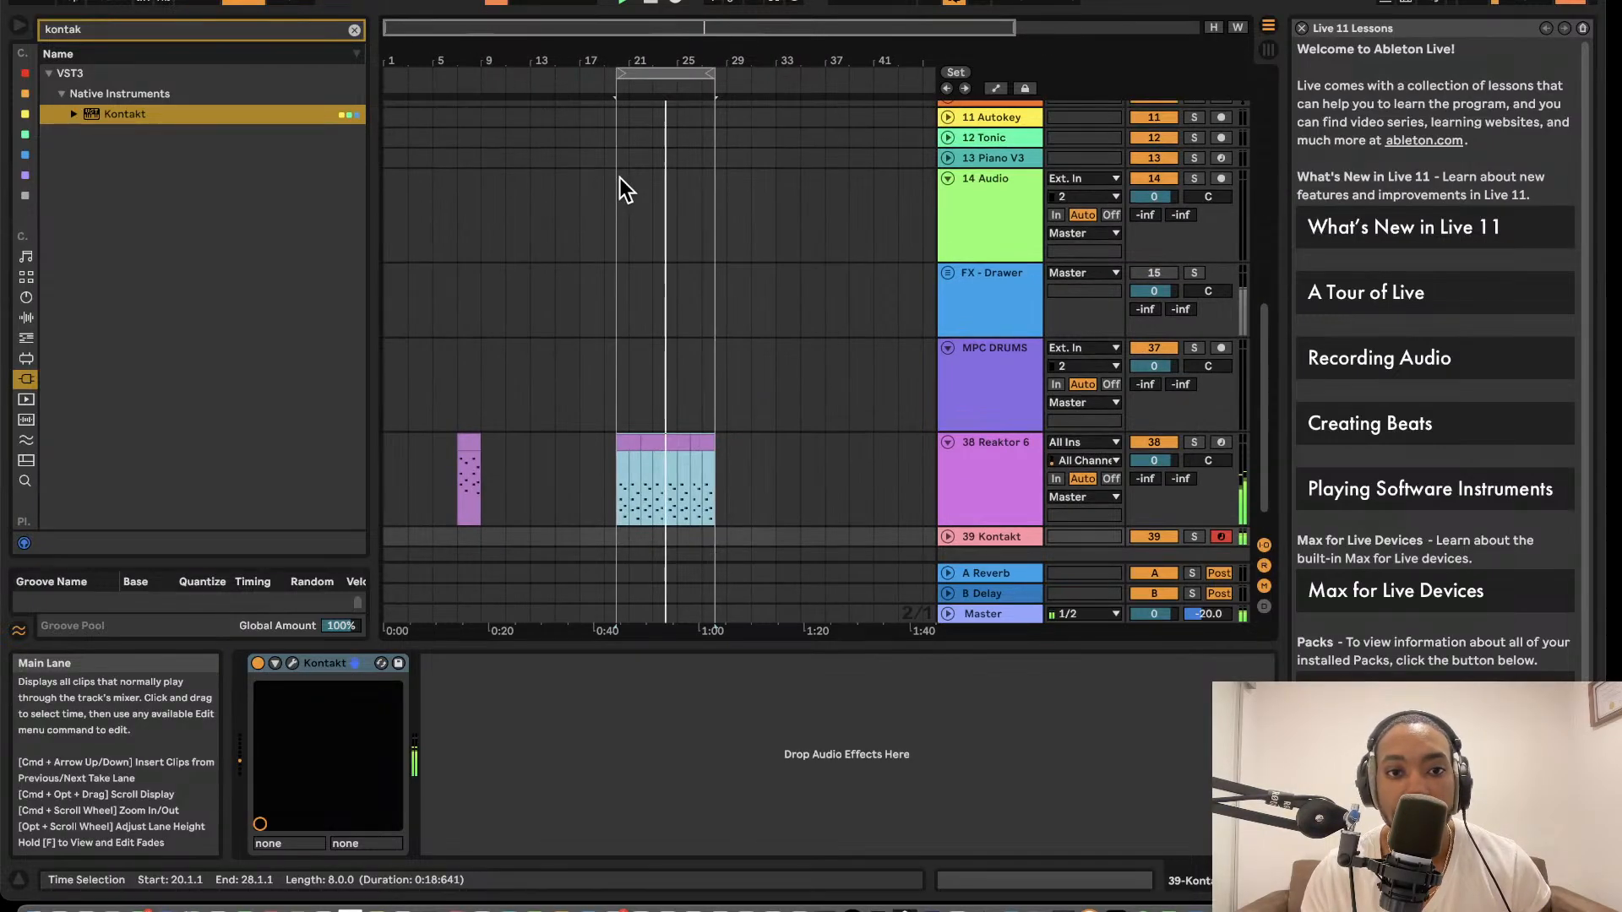
pyautogui.scroll(-2, 652, 367)
pyautogui.hscroll(1, 652, 367)
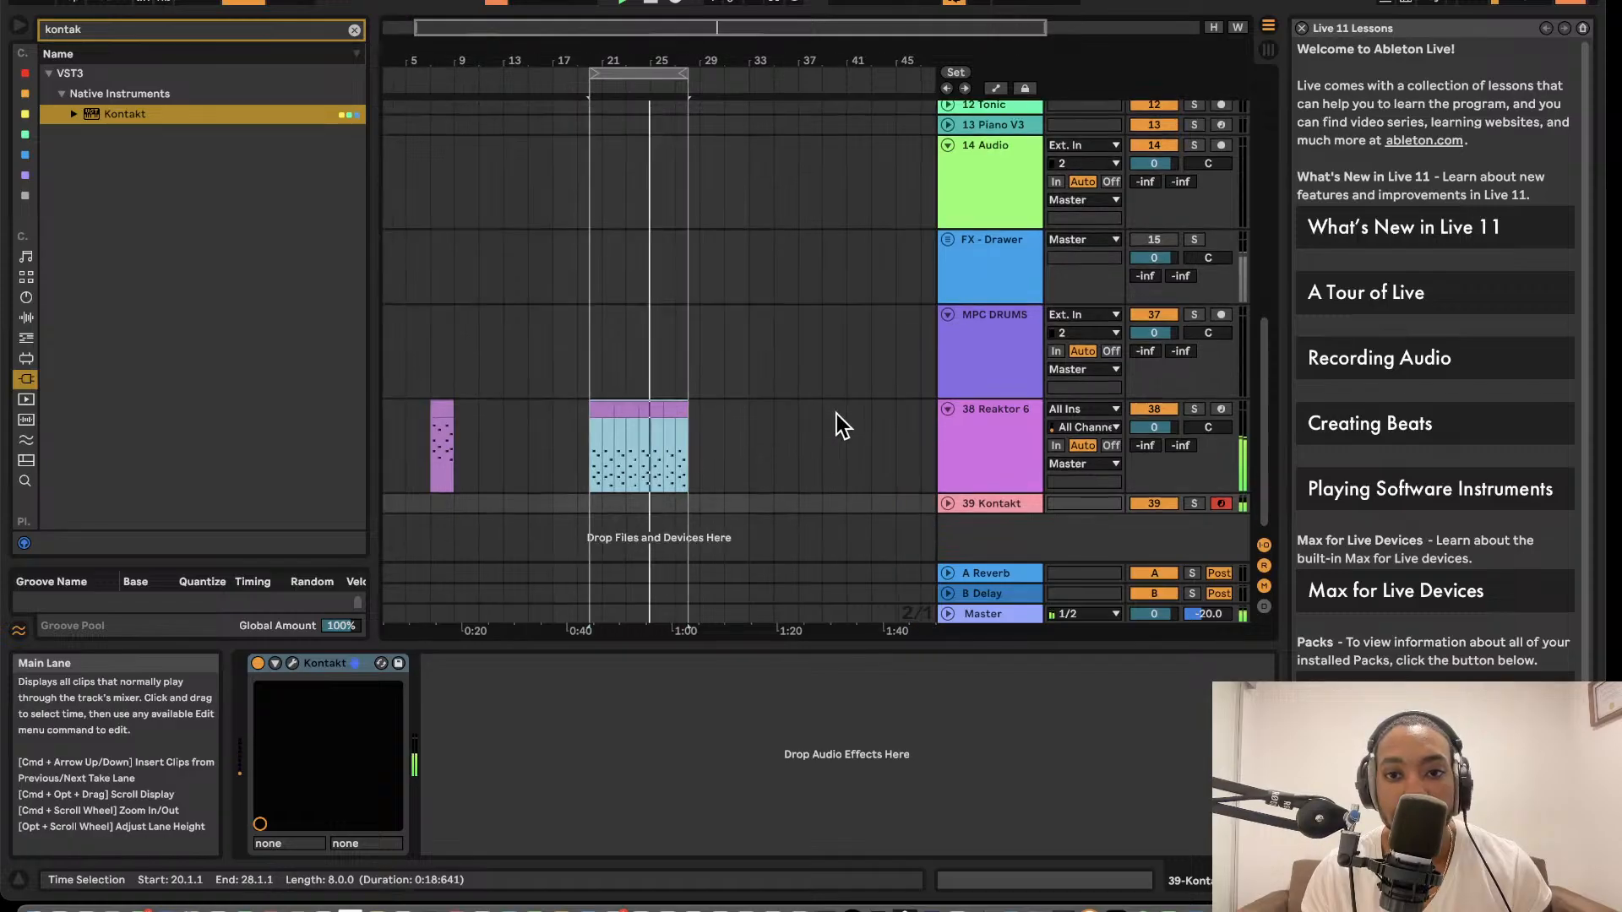
# - Select the Reaktor 6 track, search the drums, Max for Live and plug-in categories for "saturation", and clear the search
pyautogui.click(669, 435)
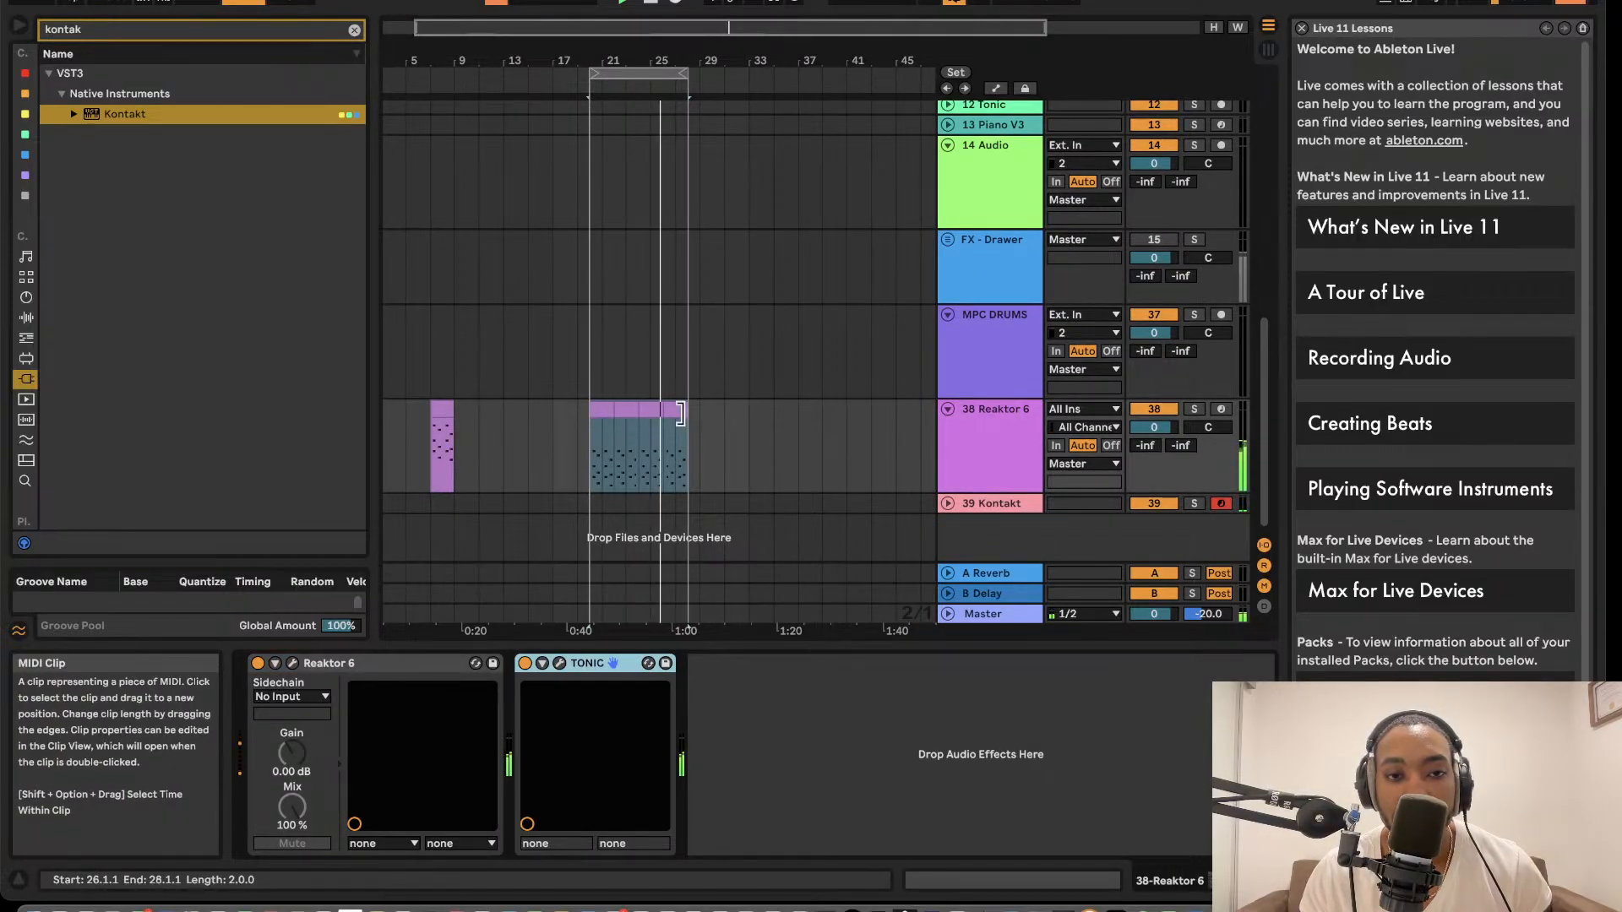
pyautogui.click(260, 24)
pyautogui.write('satur')
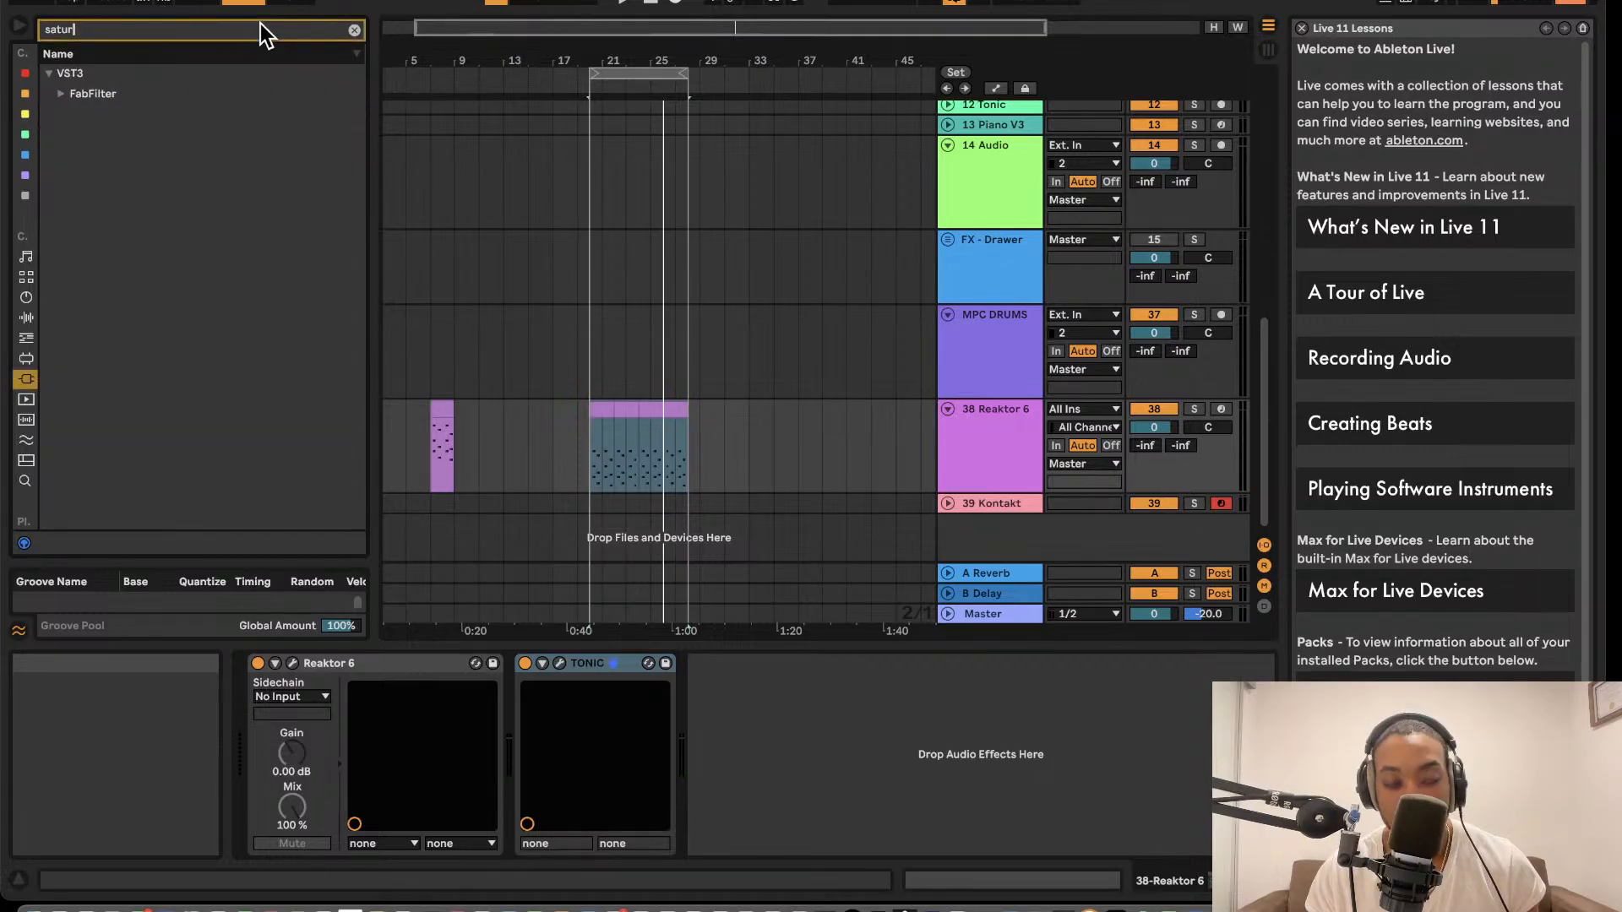
pyautogui.write('ation')
pyautogui.click(28, 278)
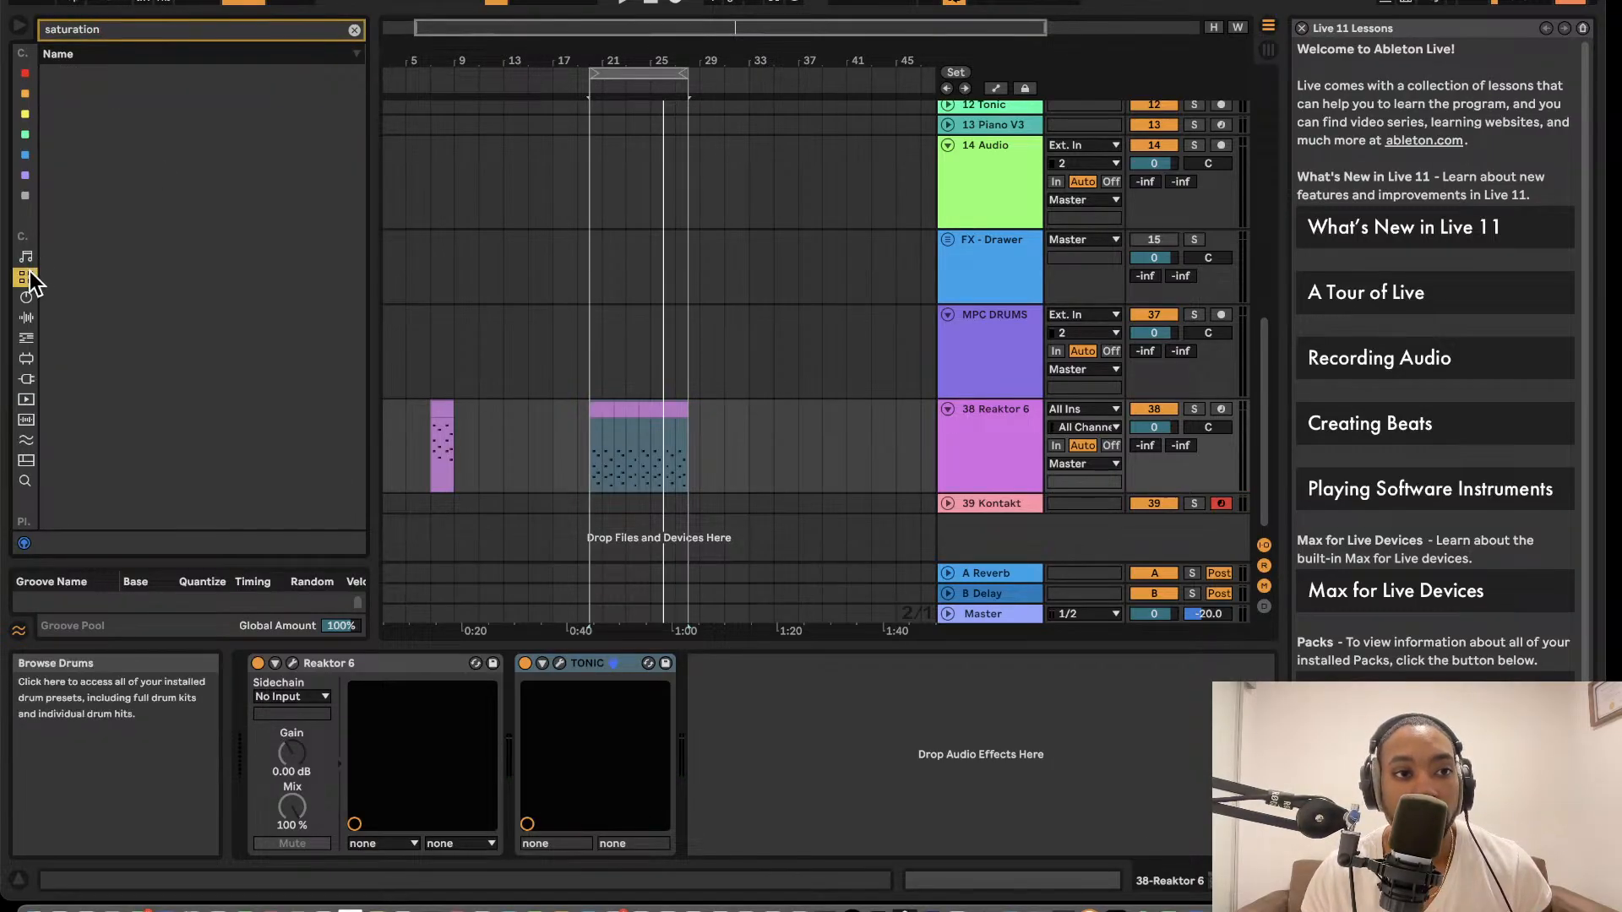
pyautogui.click(26, 358)
pyautogui.click(27, 379)
pyautogui.click(353, 30)
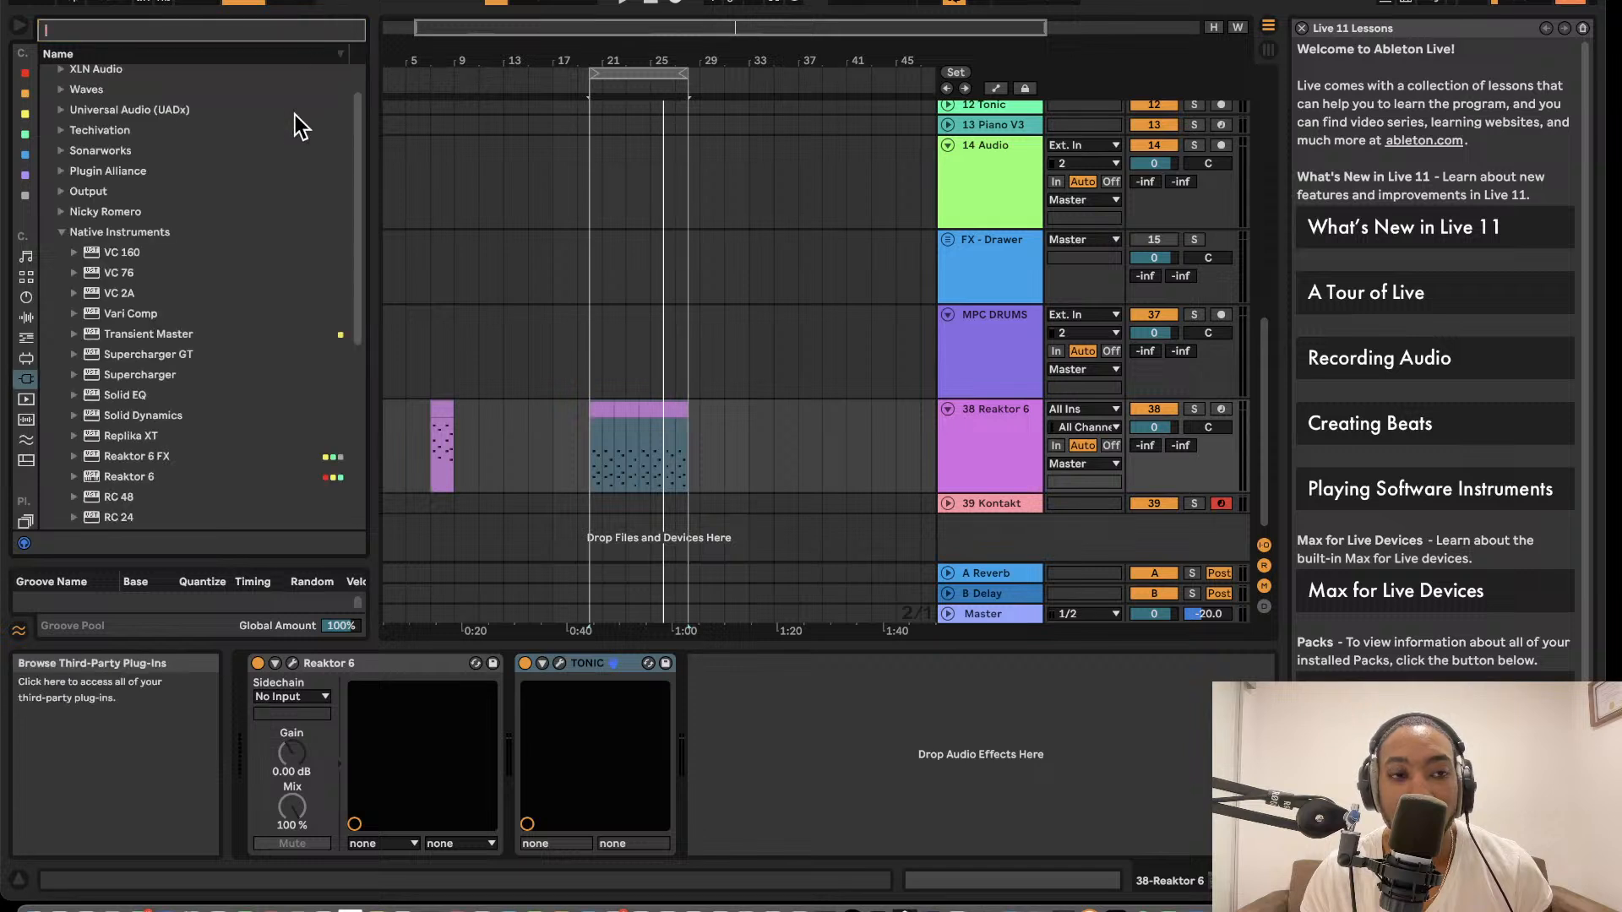
# - Find FabFilter Saturn 2 with the search "satur" and add it after TONIC on the Reaktor 6 track
pyautogui.write('satura')
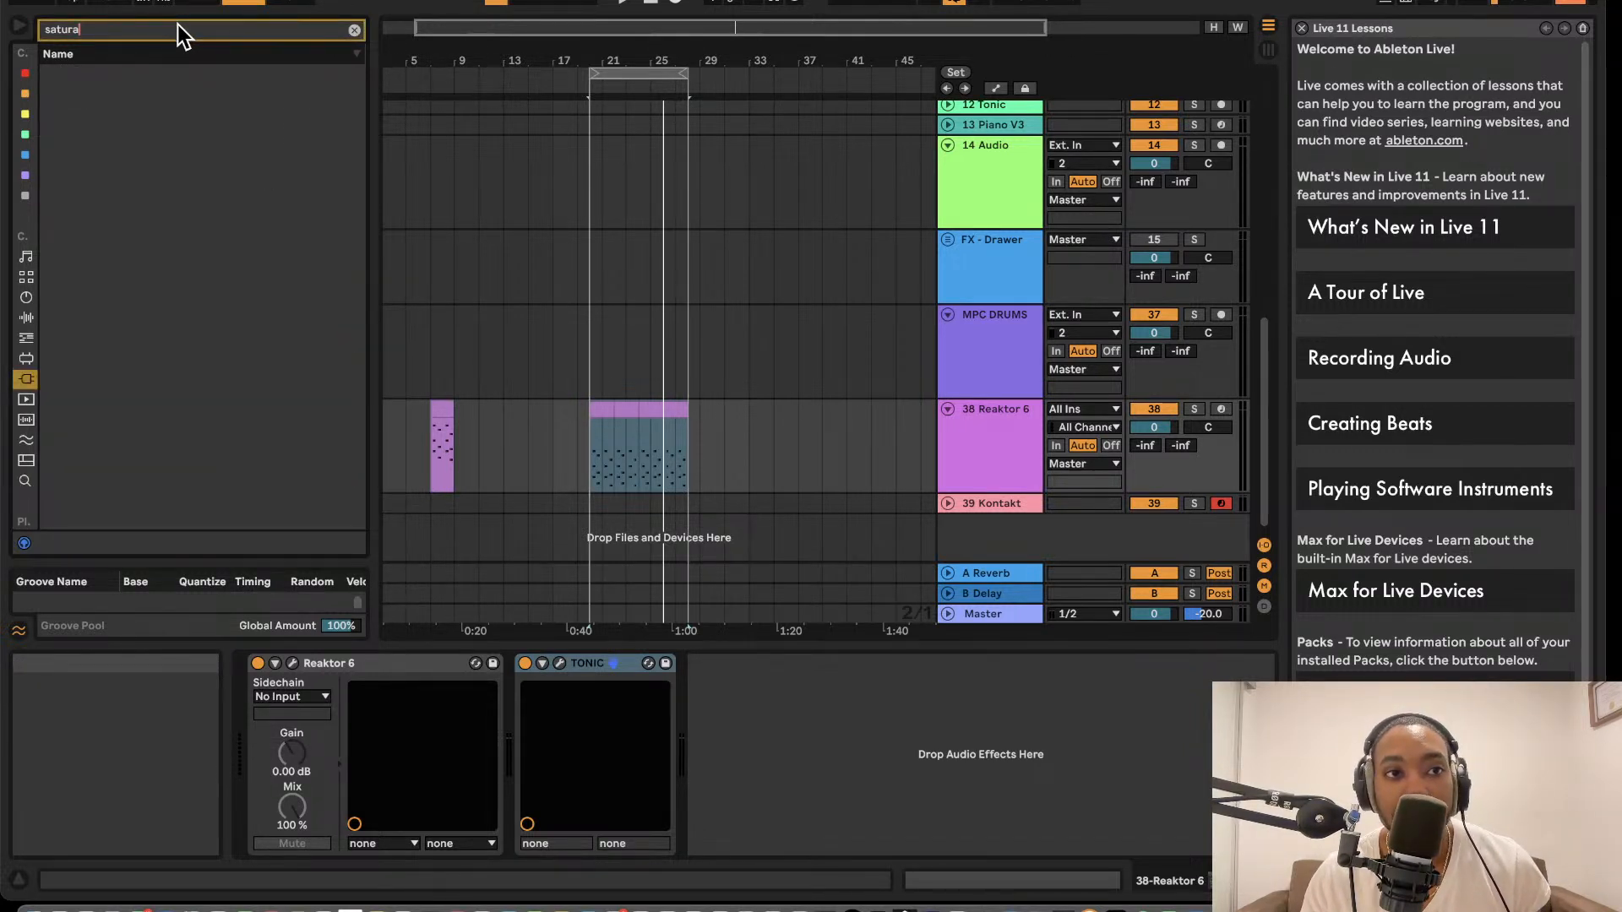
pyautogui.click(93, 93)
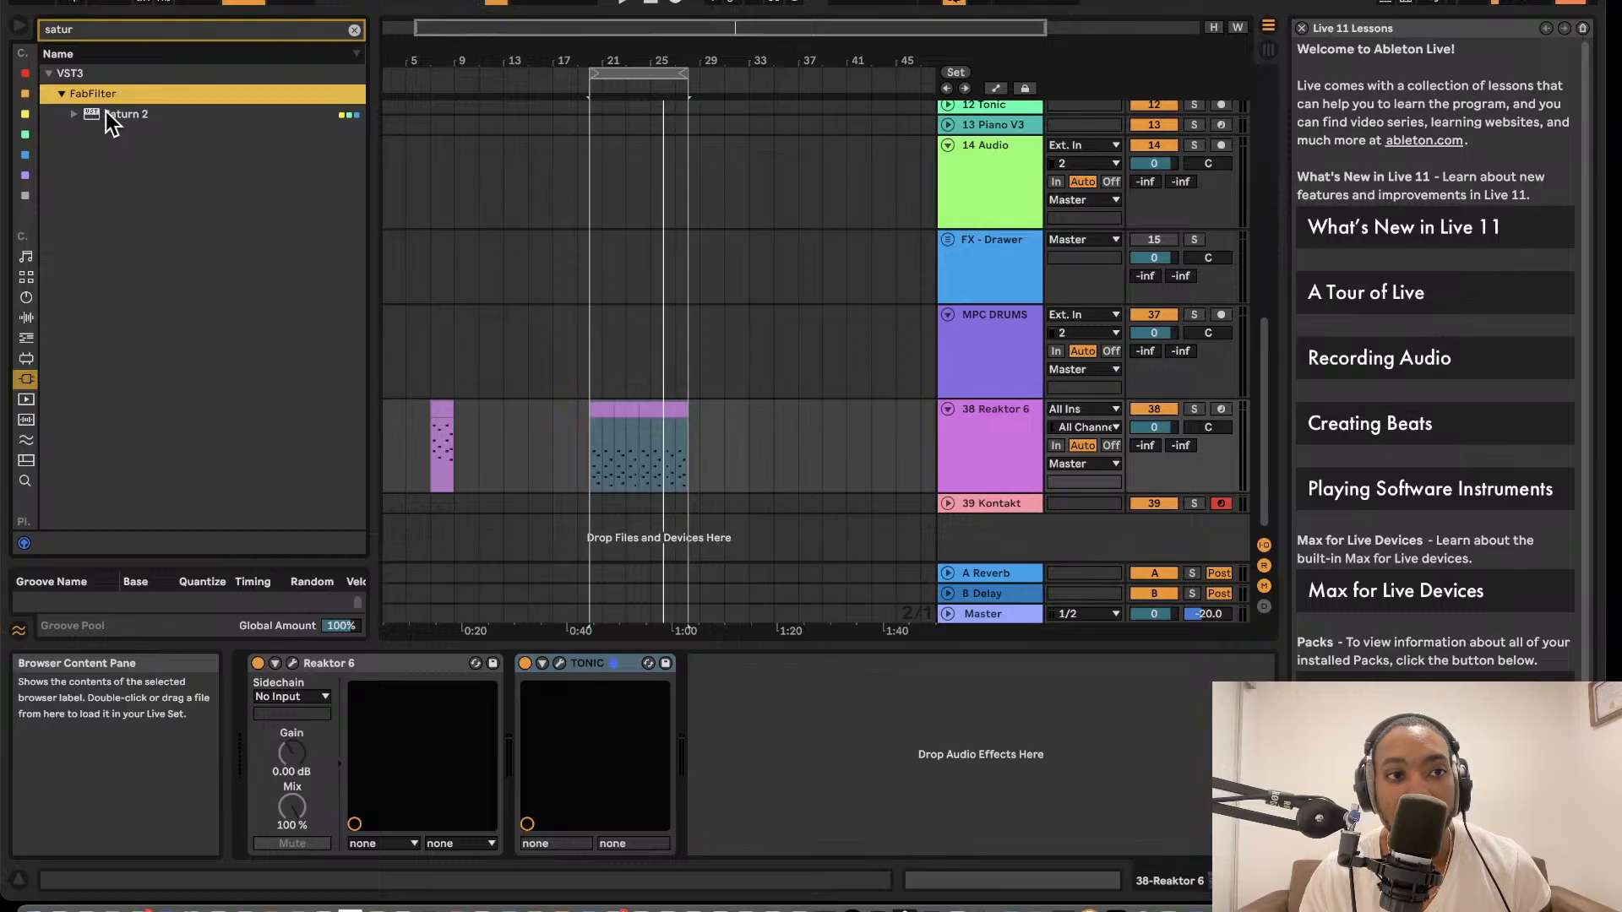
pyautogui.click(118, 114)
pyautogui.moveTo(998, 429); pyautogui.dragTo(993, 432)
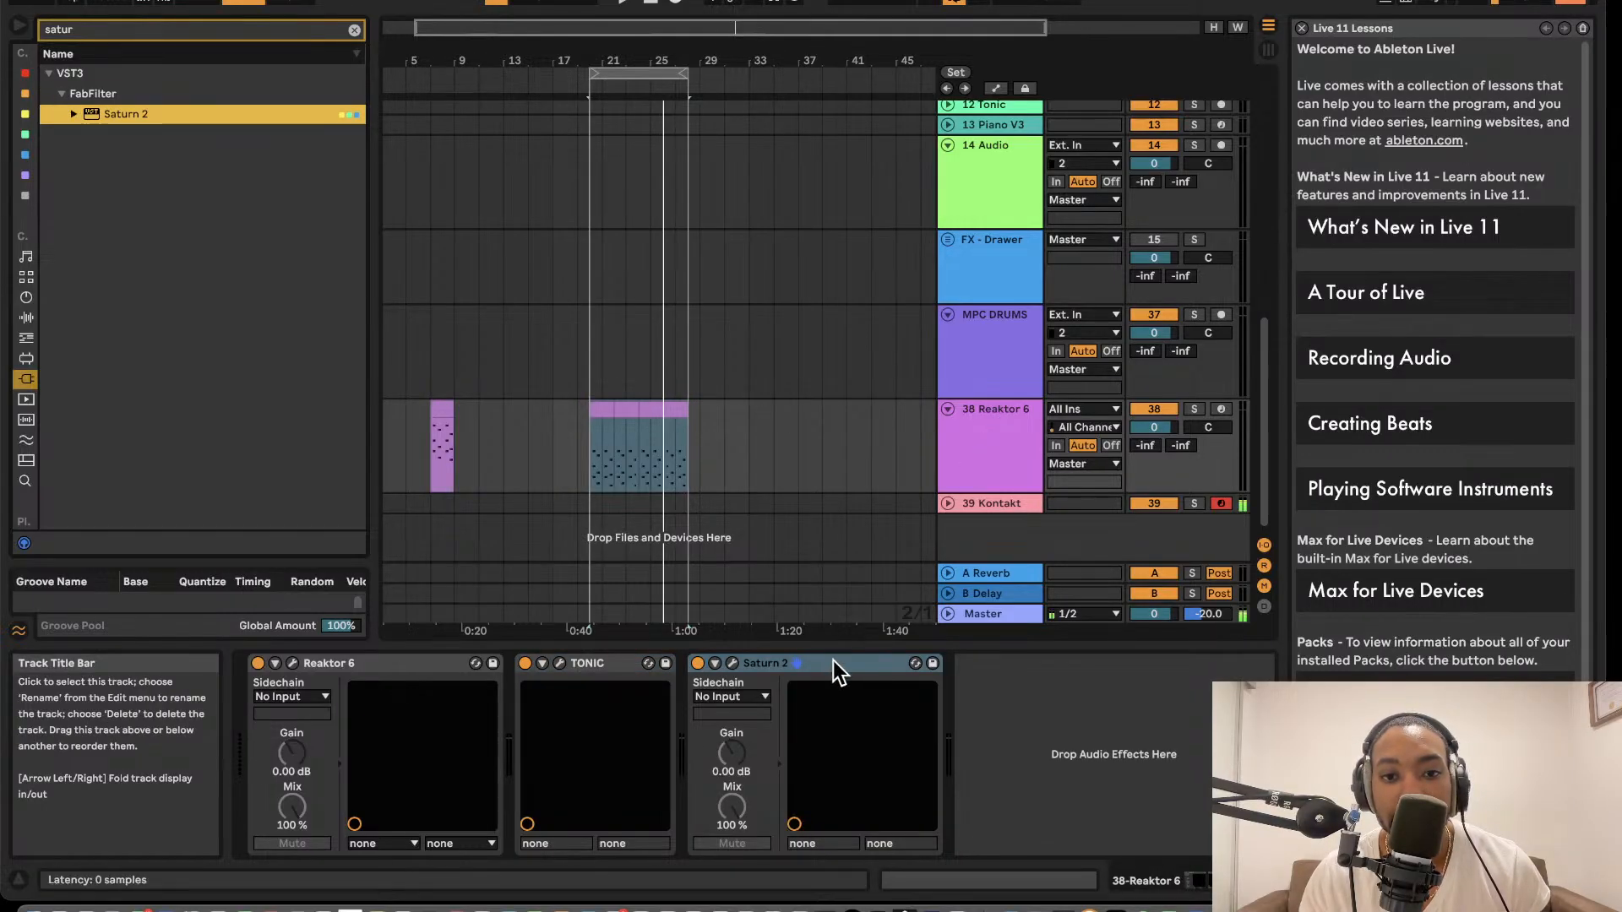
# - Adjust Saturn 2 in its plug-in window, close it, and bypass and re-enable the effect during playback to compare the pad's sound
pyautogui.click(732, 663)
pyautogui.moveTo(645, 485); pyautogui.dragTo(678, 436)
pyautogui.click(221, 159)
pyautogui.hscroll(-2, 545, 333)
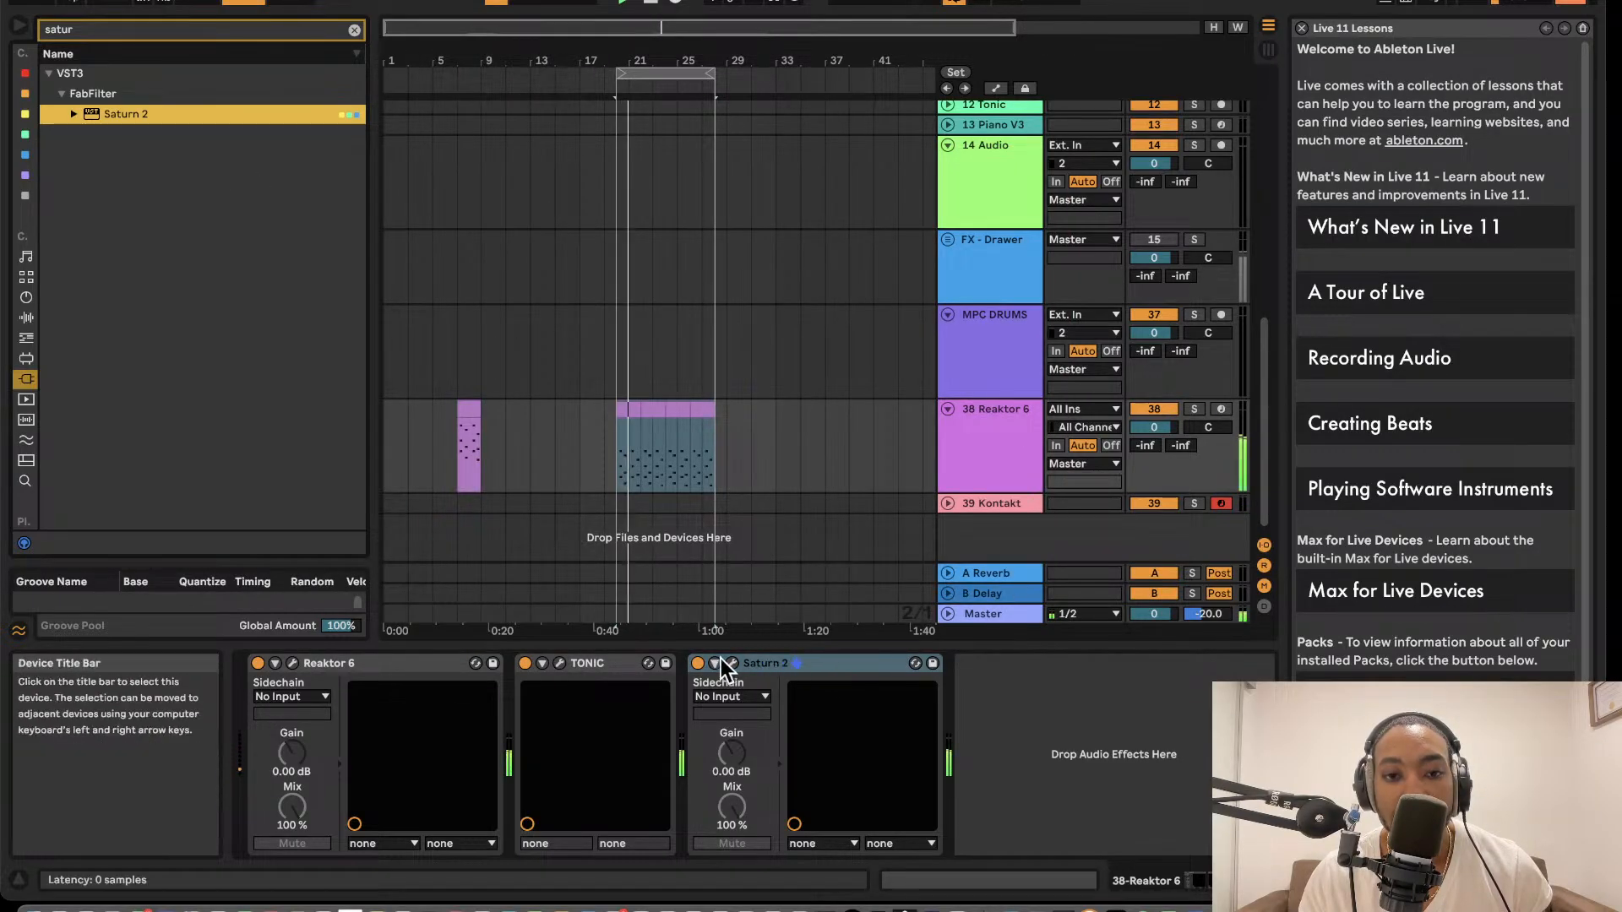
pyautogui.click(698, 664)
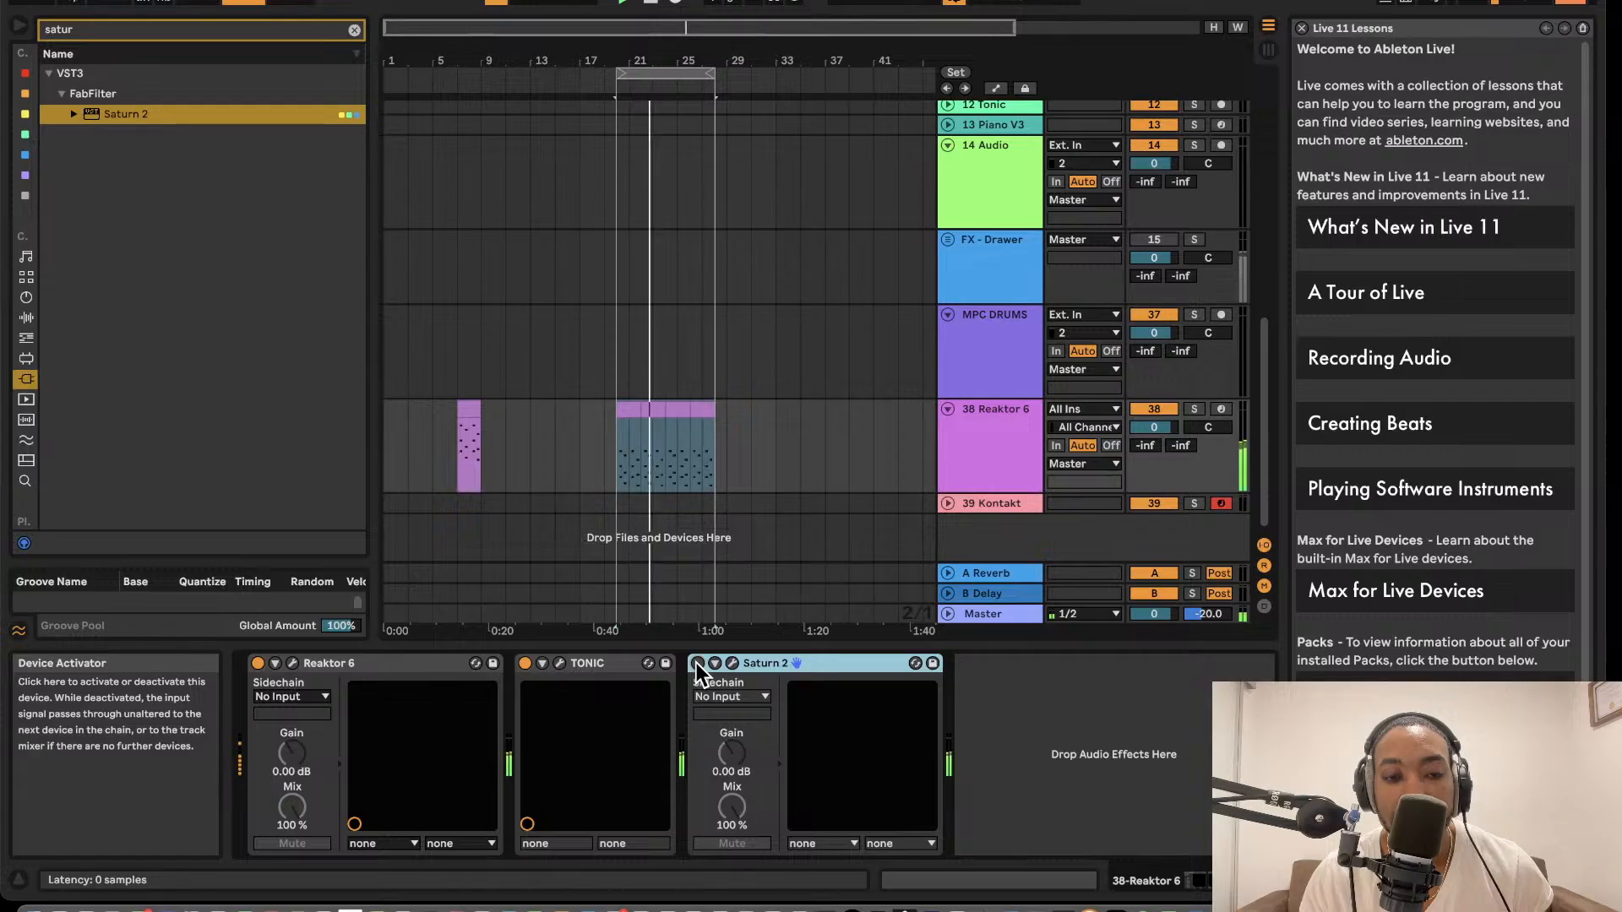
pyautogui.click(698, 663)
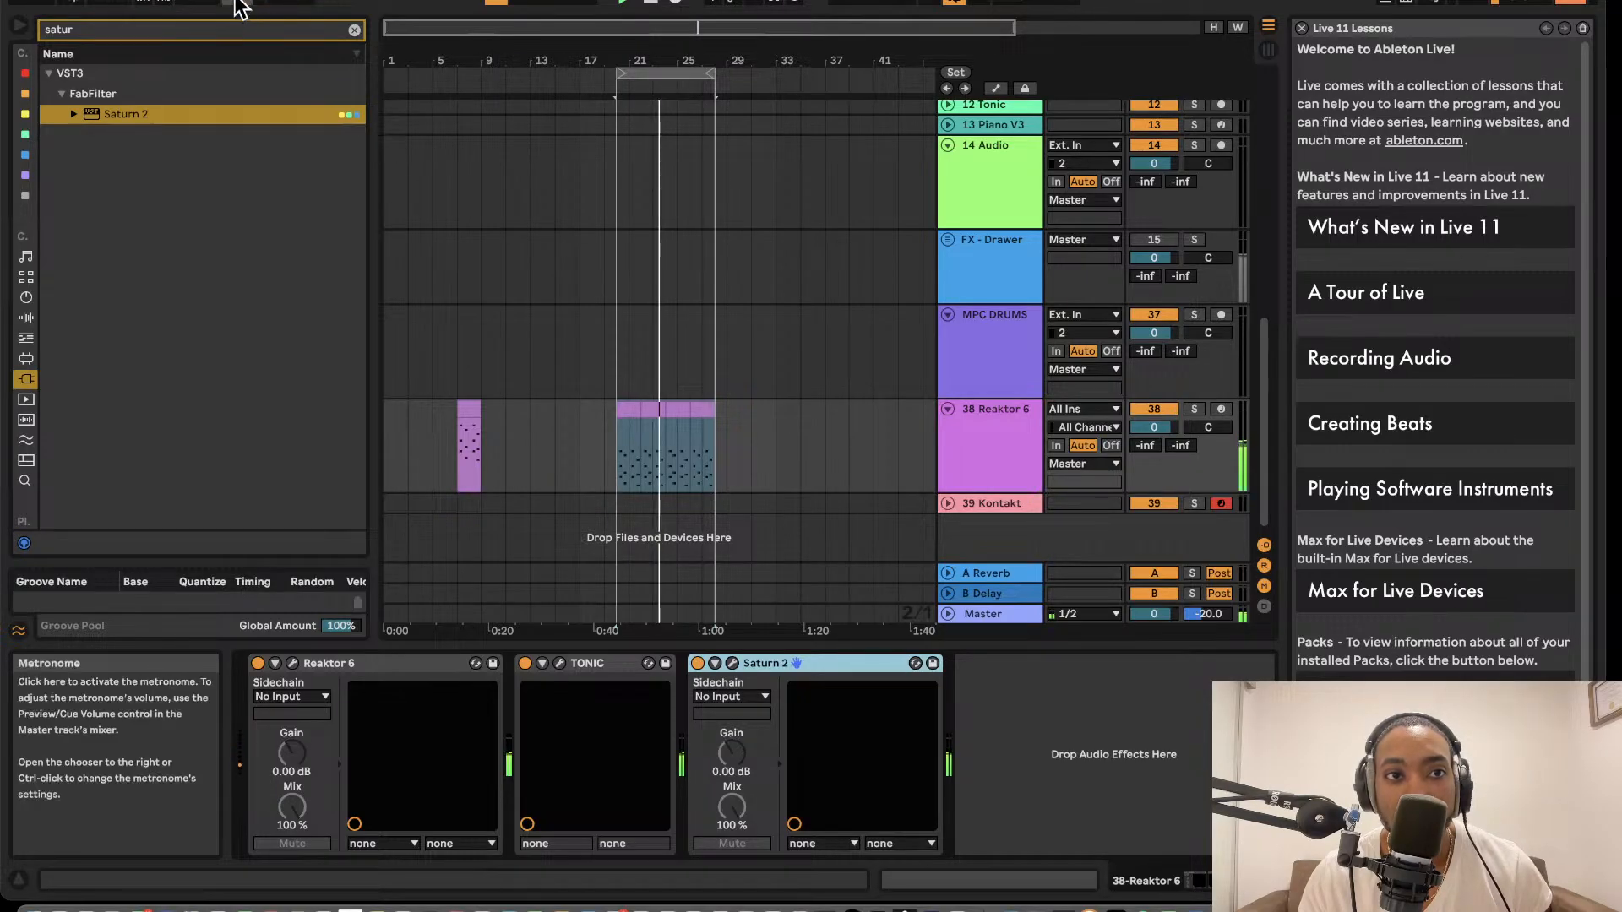
# - Unfold the Kontakt track and copy the first two-bar Reaktor 6 chord clip onto it at bar 20
pyautogui.click(703, 439)
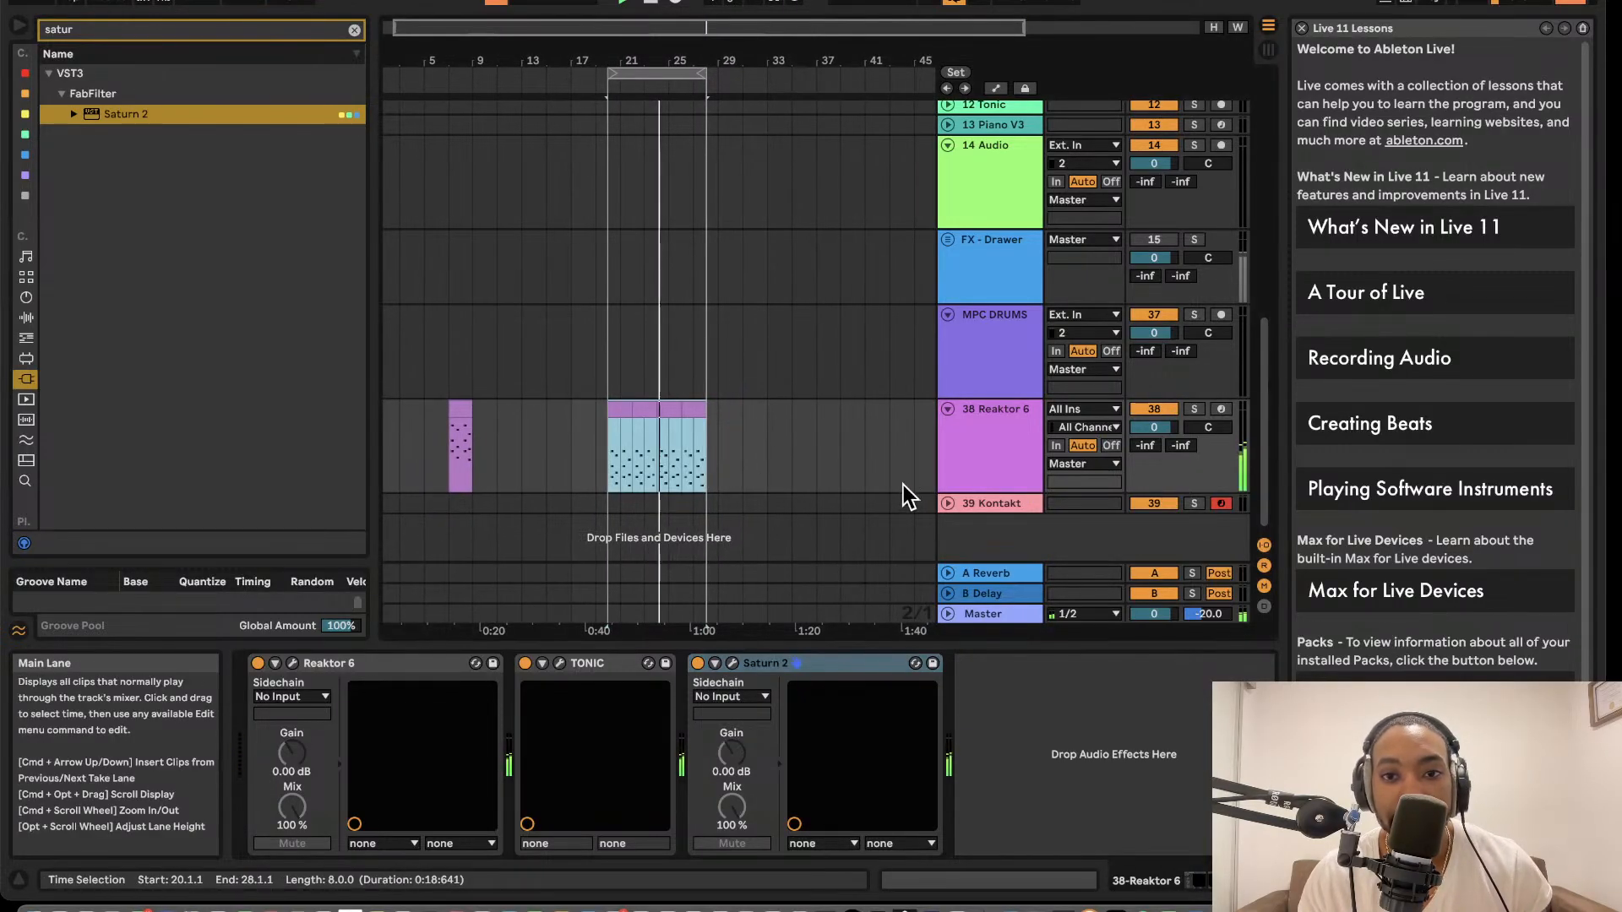
pyautogui.click(946, 502)
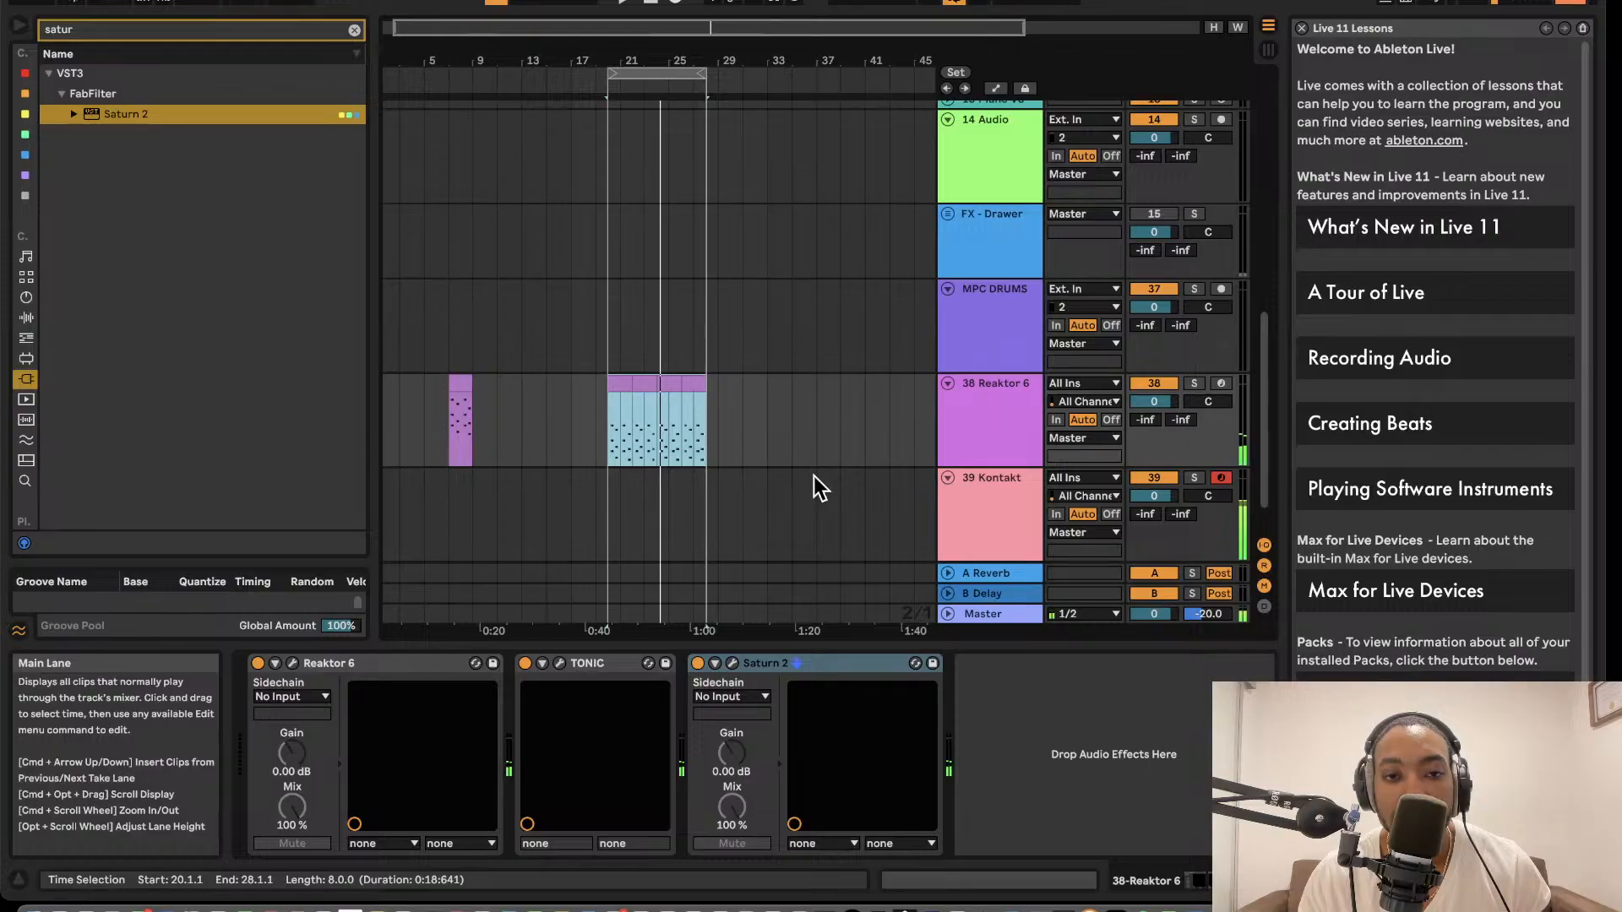
pyautogui.click(623, 381)
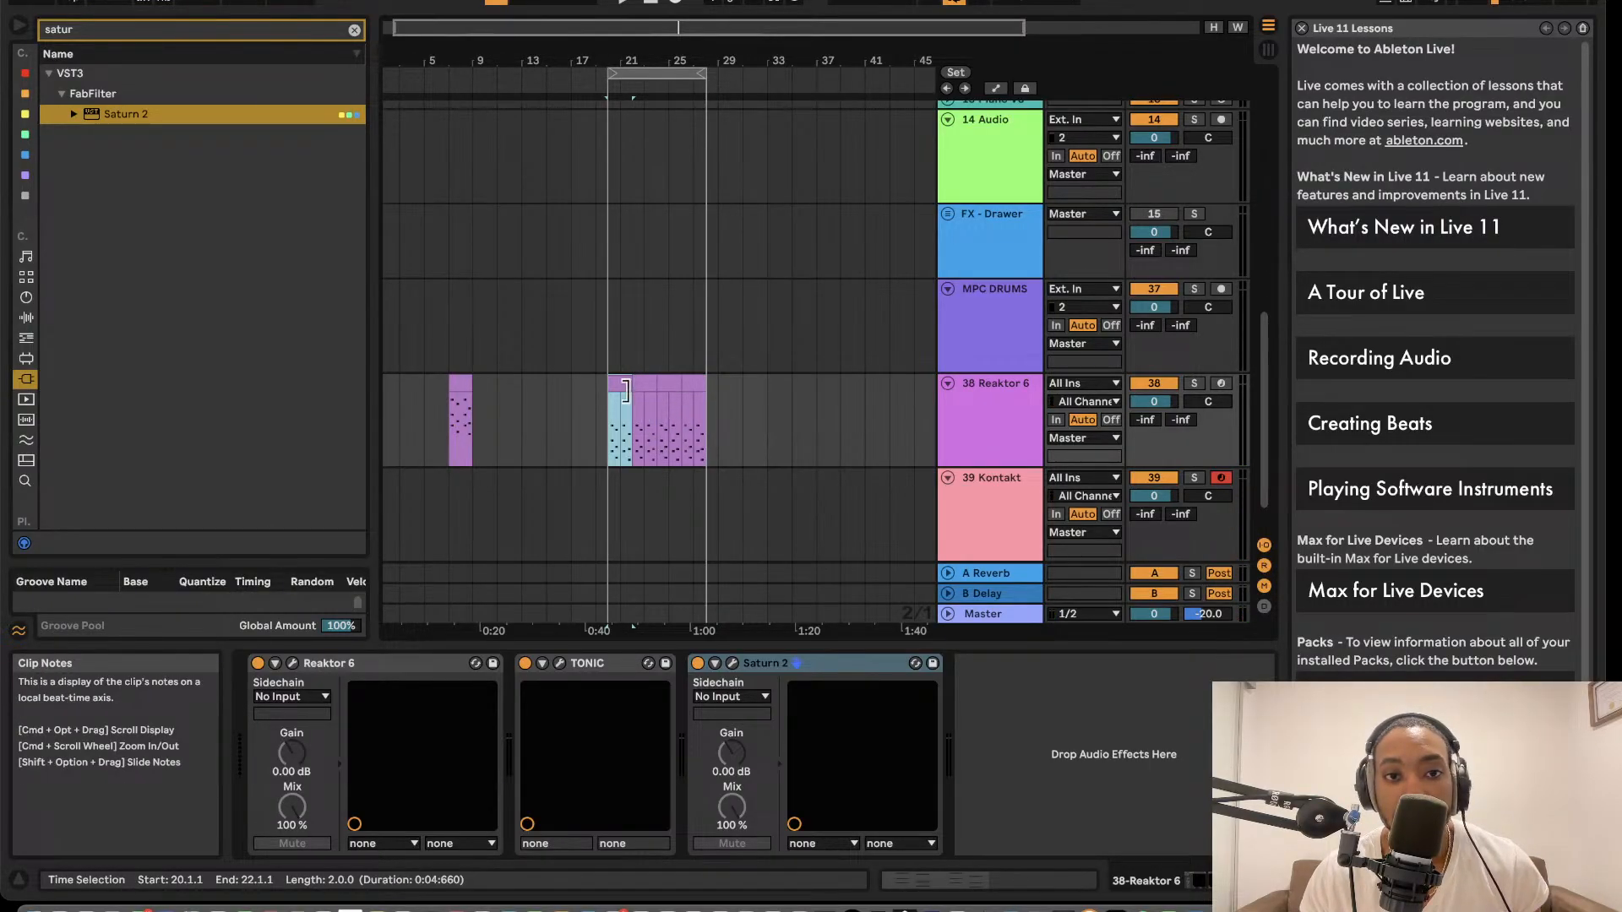
pyautogui.moveTo(619, 390); pyautogui.dragTo(618, 491)
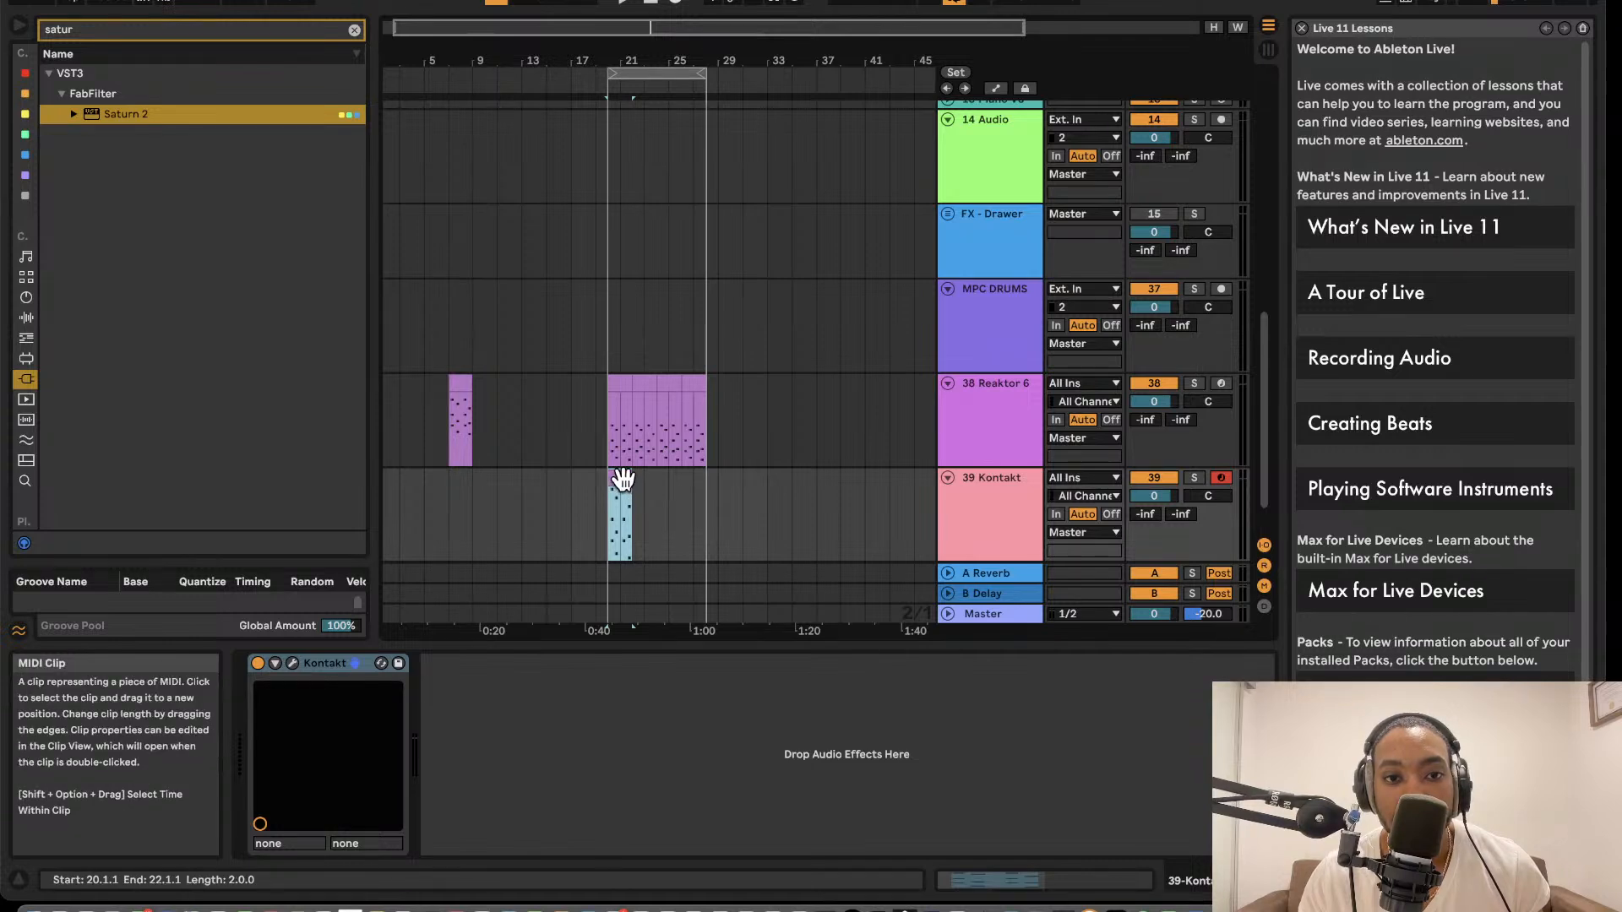
# - In an enlarged note editor, deactivate the copied clip's notes except the lowest ones of the second and fourth chords, and play it
pyautogui.doubleClick(623, 481)
pyautogui.moveTo(837, 645); pyautogui.dragTo(763, 91)
pyautogui.moveTo(612, 430); pyautogui.dragTo(1253, 550)
pyautogui.press('0')
pyautogui.press('space')
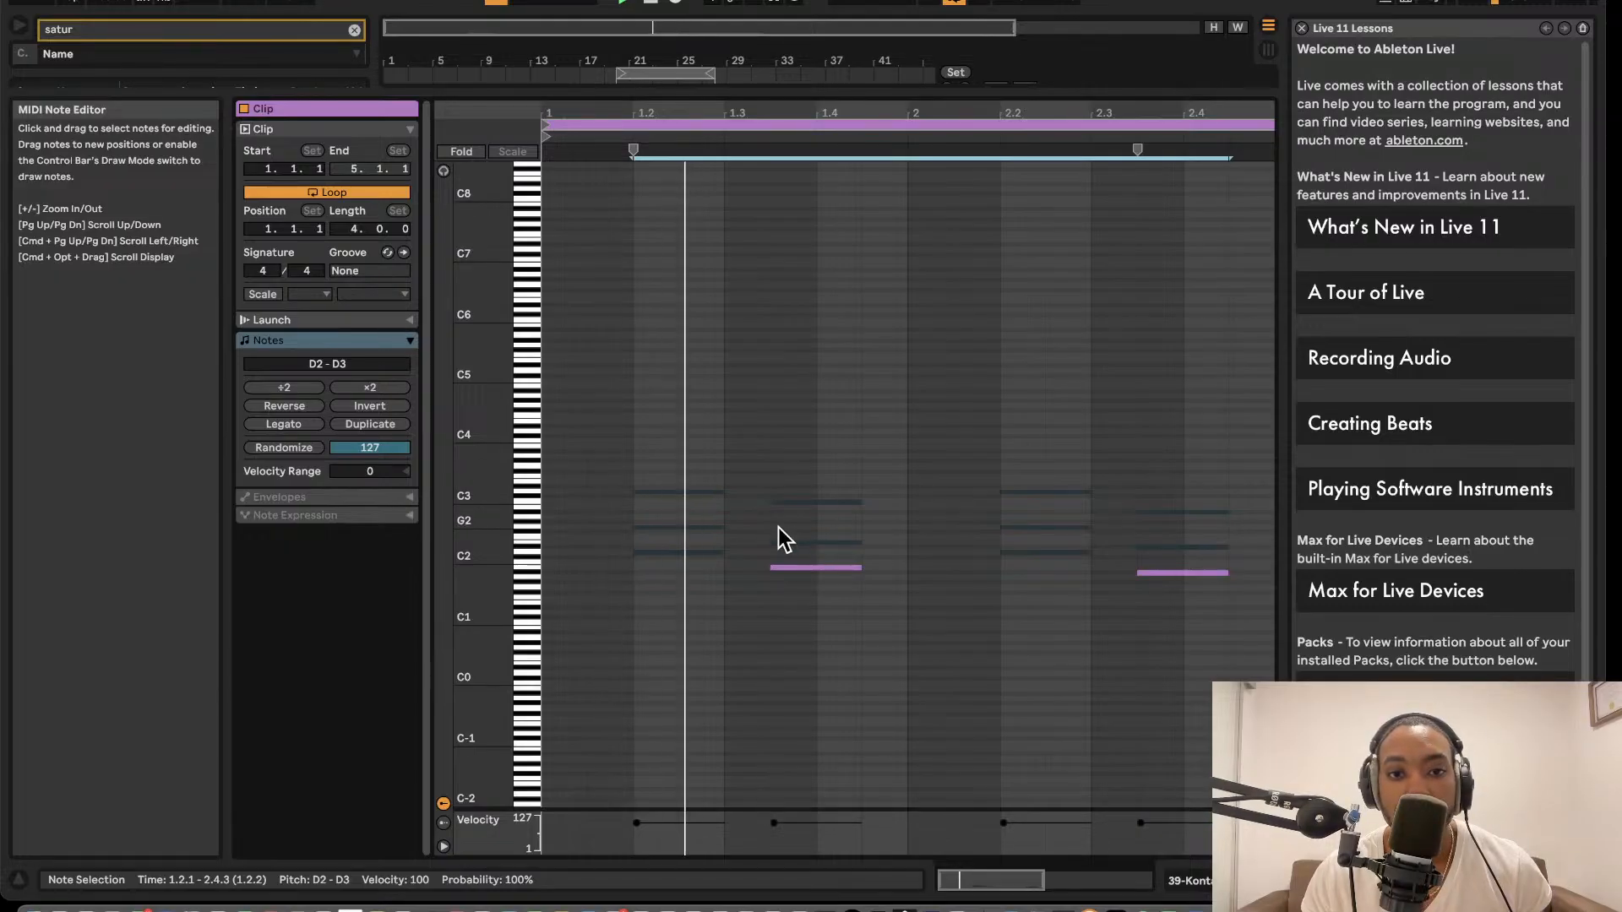
# - Make the second chord's bass note a shortened C2, copy it to 1.4.3, and move the last bass note to B1 at 2.1.3
pyautogui.click(806, 568)
pyautogui.moveTo(801, 569); pyautogui.dragTo(860, 561)
pyautogui.hscroll(1, 820, 561)
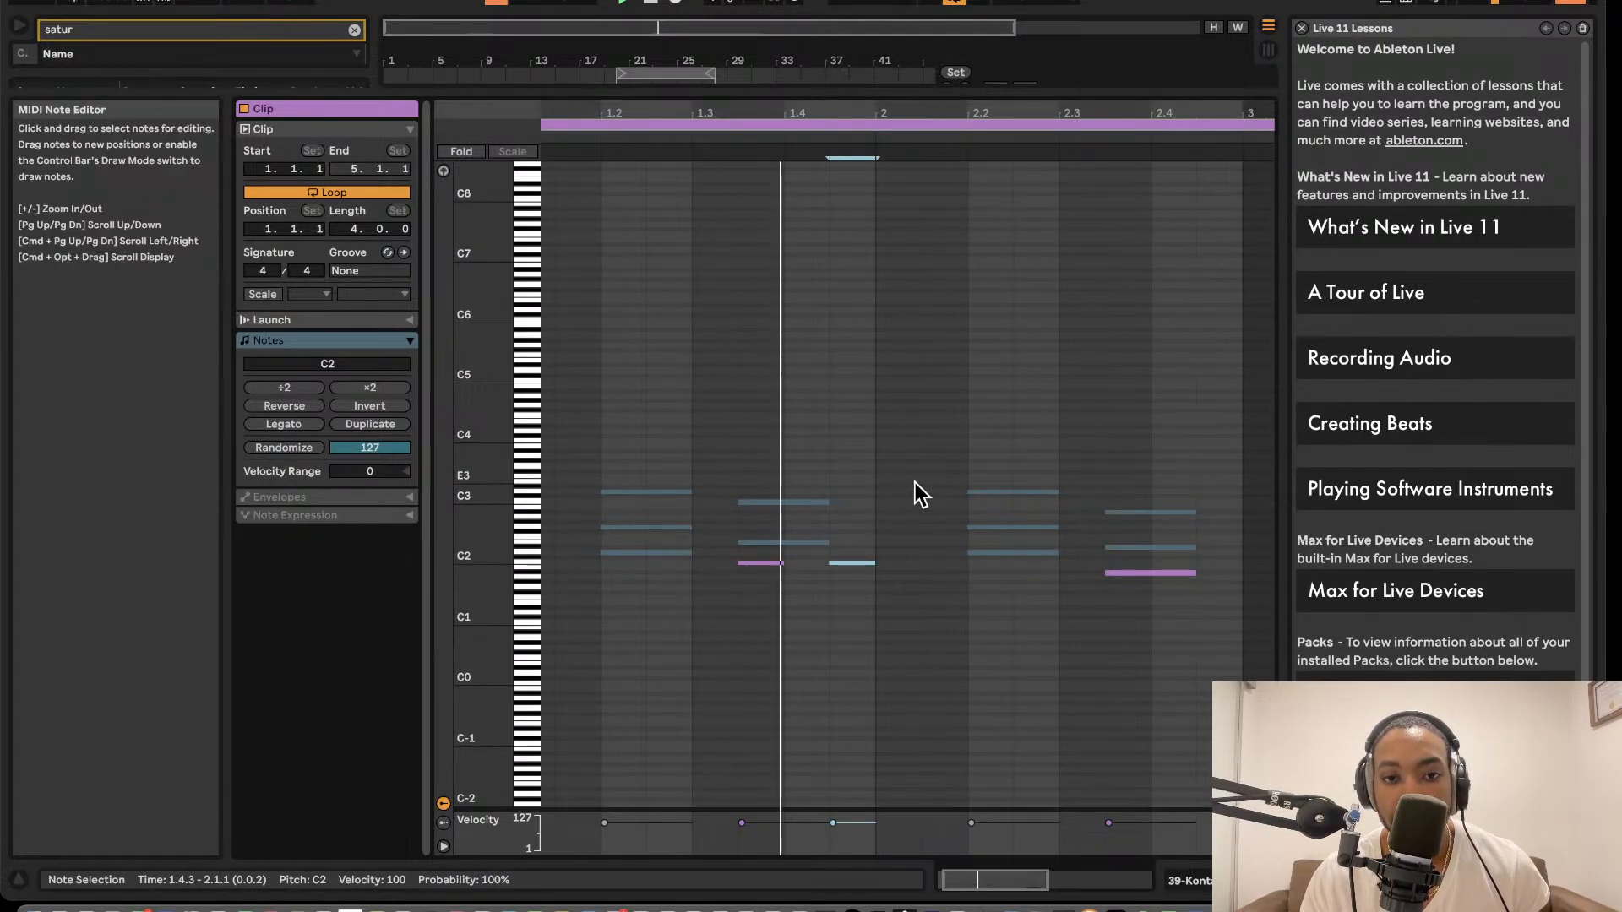
pyautogui.moveTo(1148, 575); pyautogui.dragTo(965, 569)
# - Lower the Kontakt track's volume to -7.0 dB and the Reaktor 6 track's to -6.9 dB while auditioning the bass line
pyautogui.moveTo(937, 91); pyautogui.dragTo(923, 623)
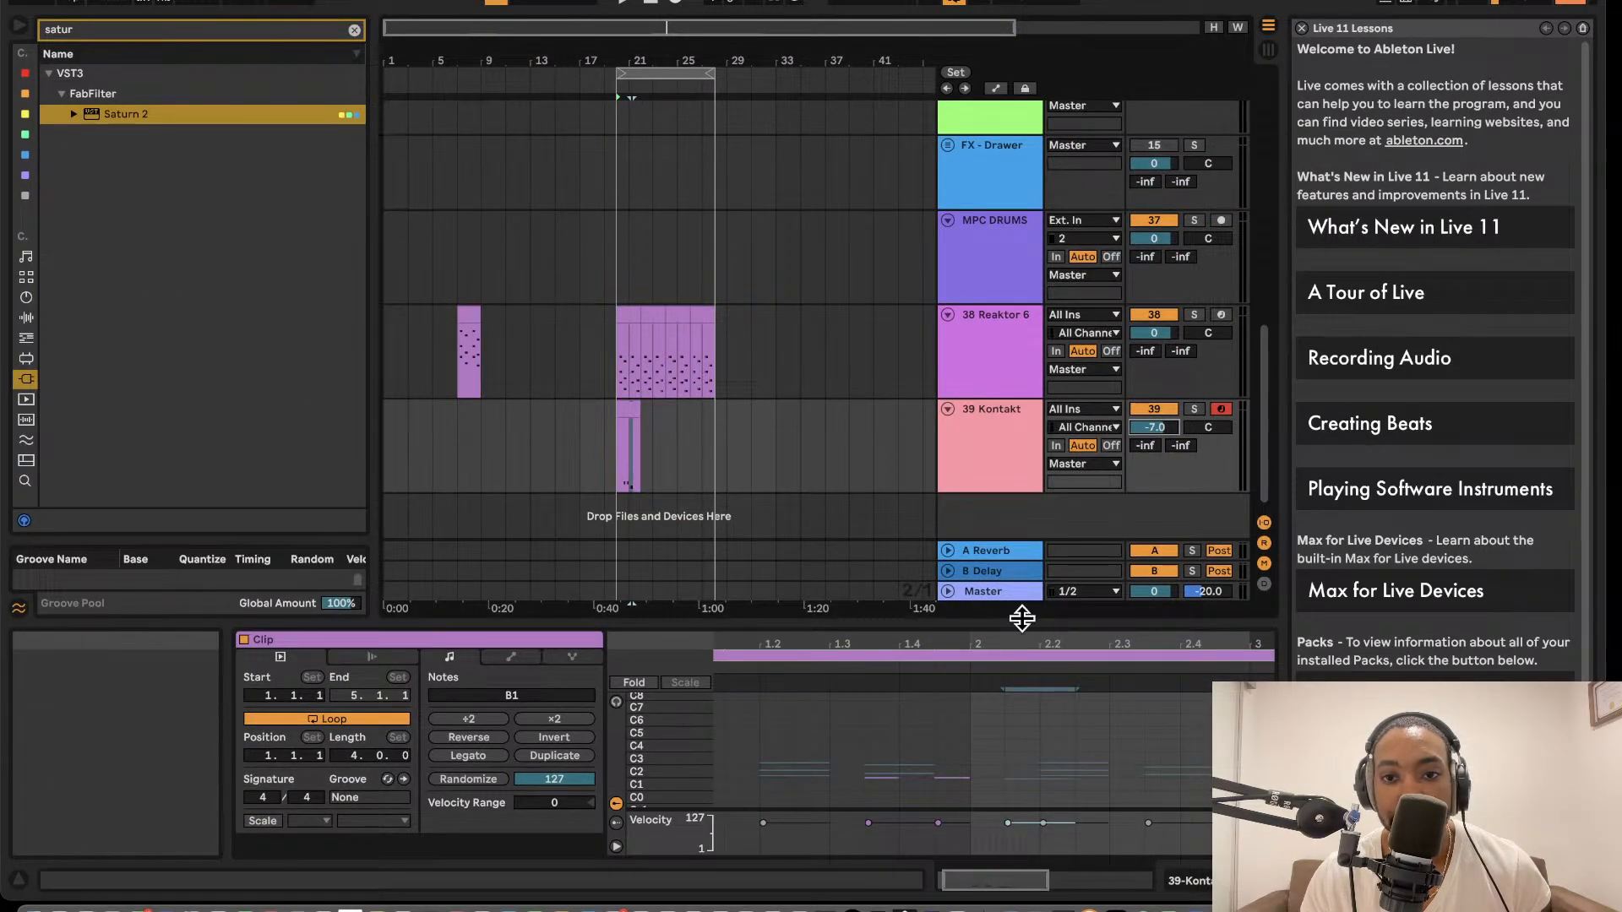
pyautogui.moveTo(1022, 618); pyautogui.dragTo(1022, 339)
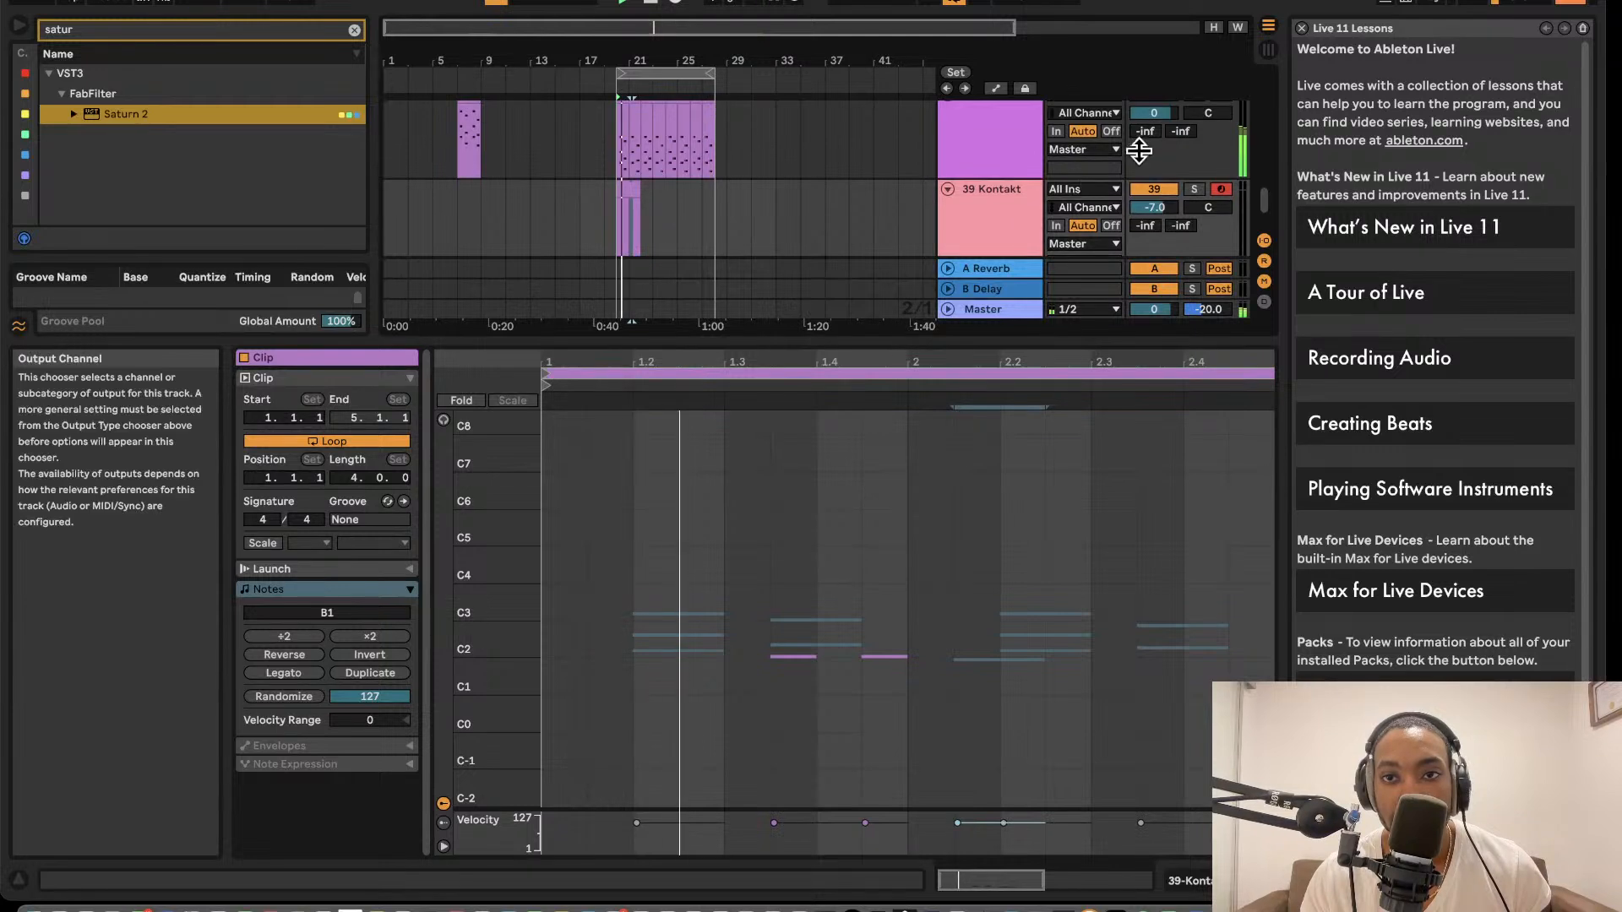
pyautogui.moveTo(1157, 110); pyautogui.dragTo(1154, 156)
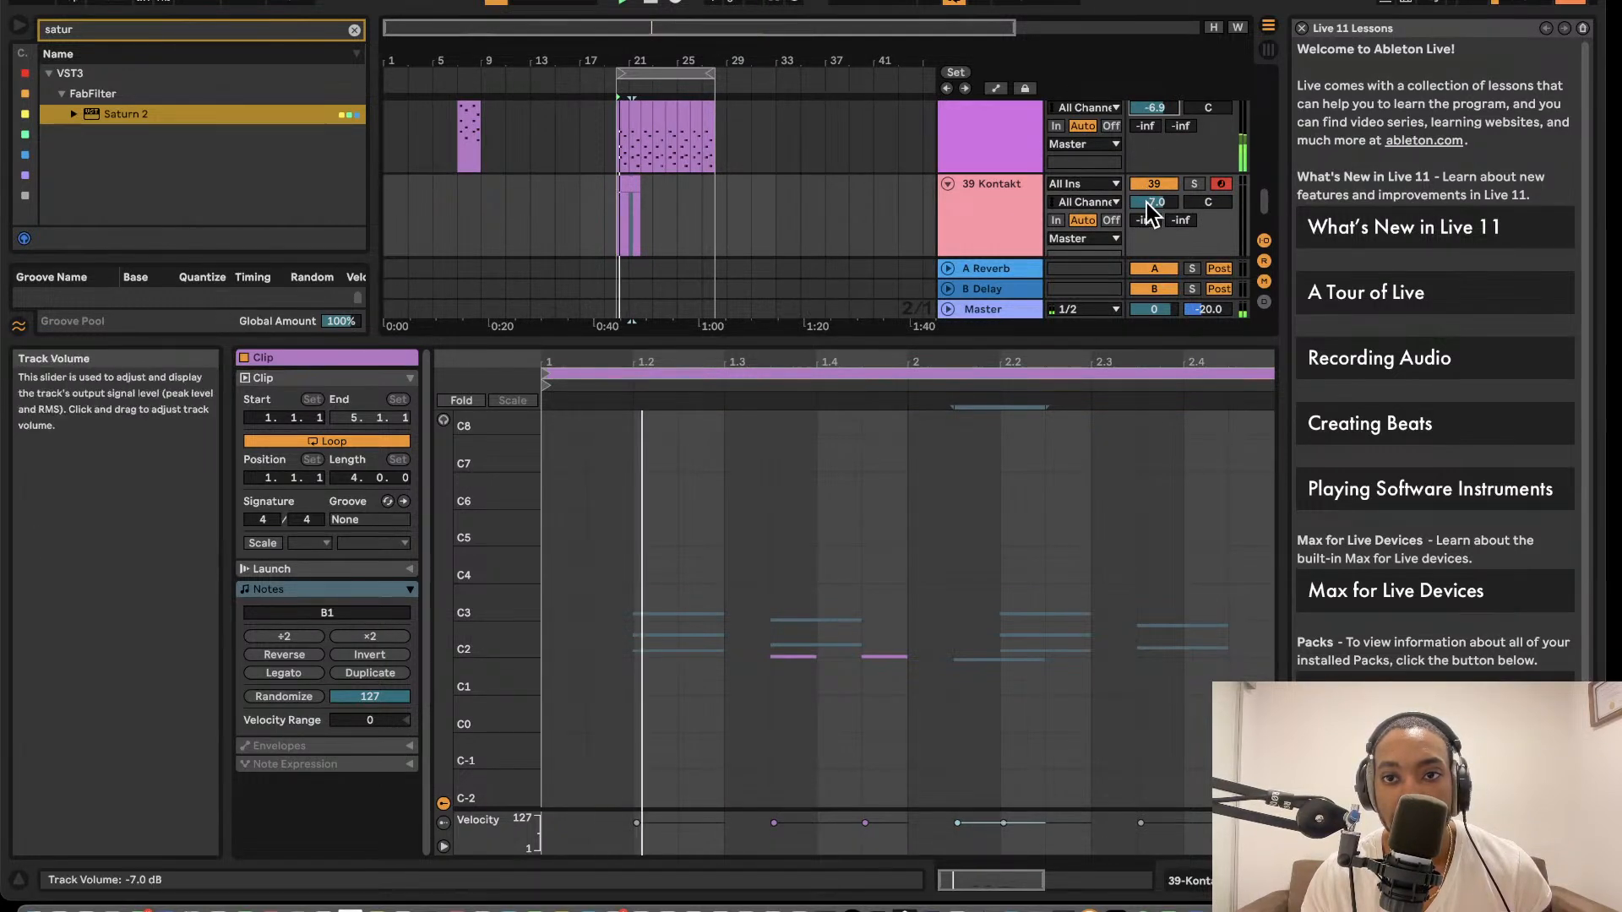
pyautogui.scroll(1, 1150, 206)
pyautogui.press('space')
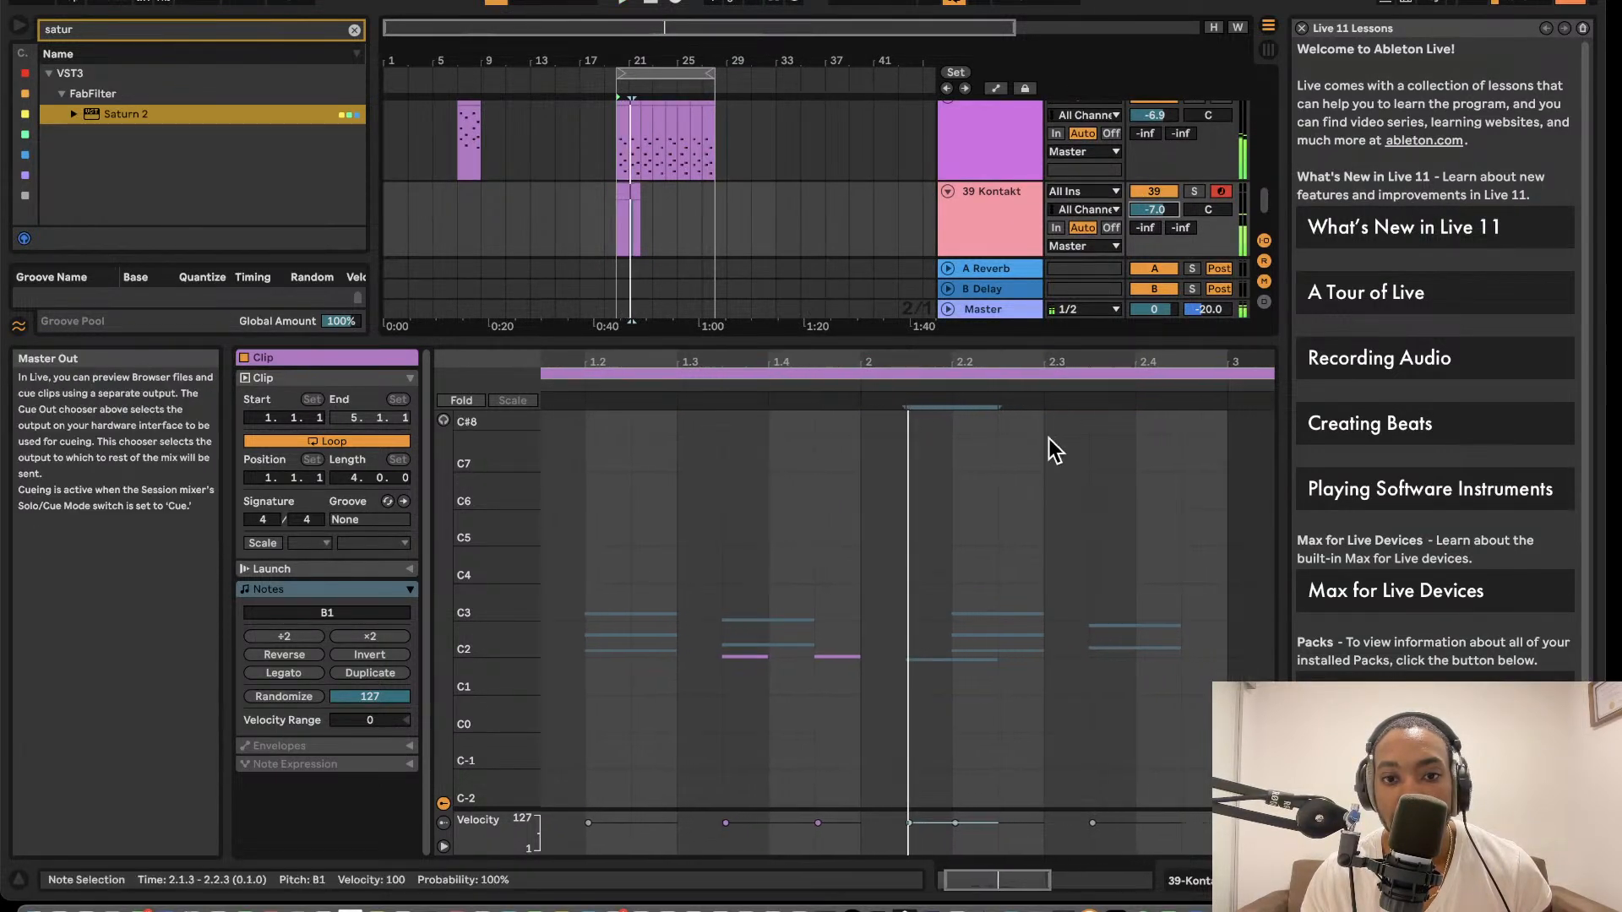
# - Copy the C2 note at 1.4.3 to G1 at 2.1.1 and play the bass line
pyautogui.click(832, 658)
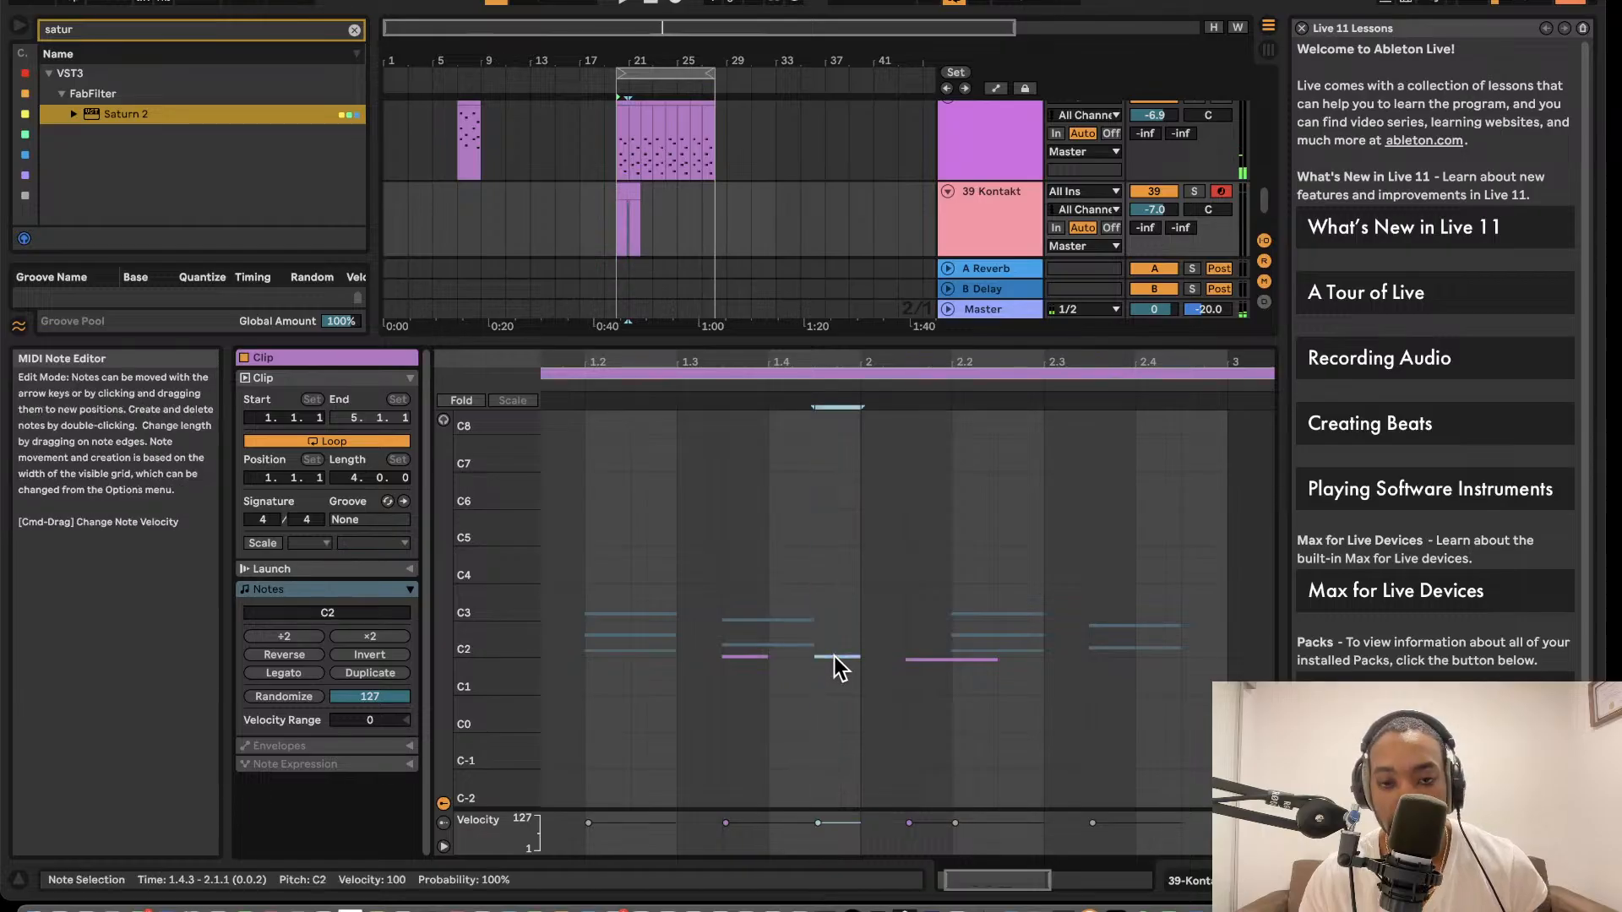
pyautogui.moveTo(833, 655); pyautogui.dragTo(883, 673)
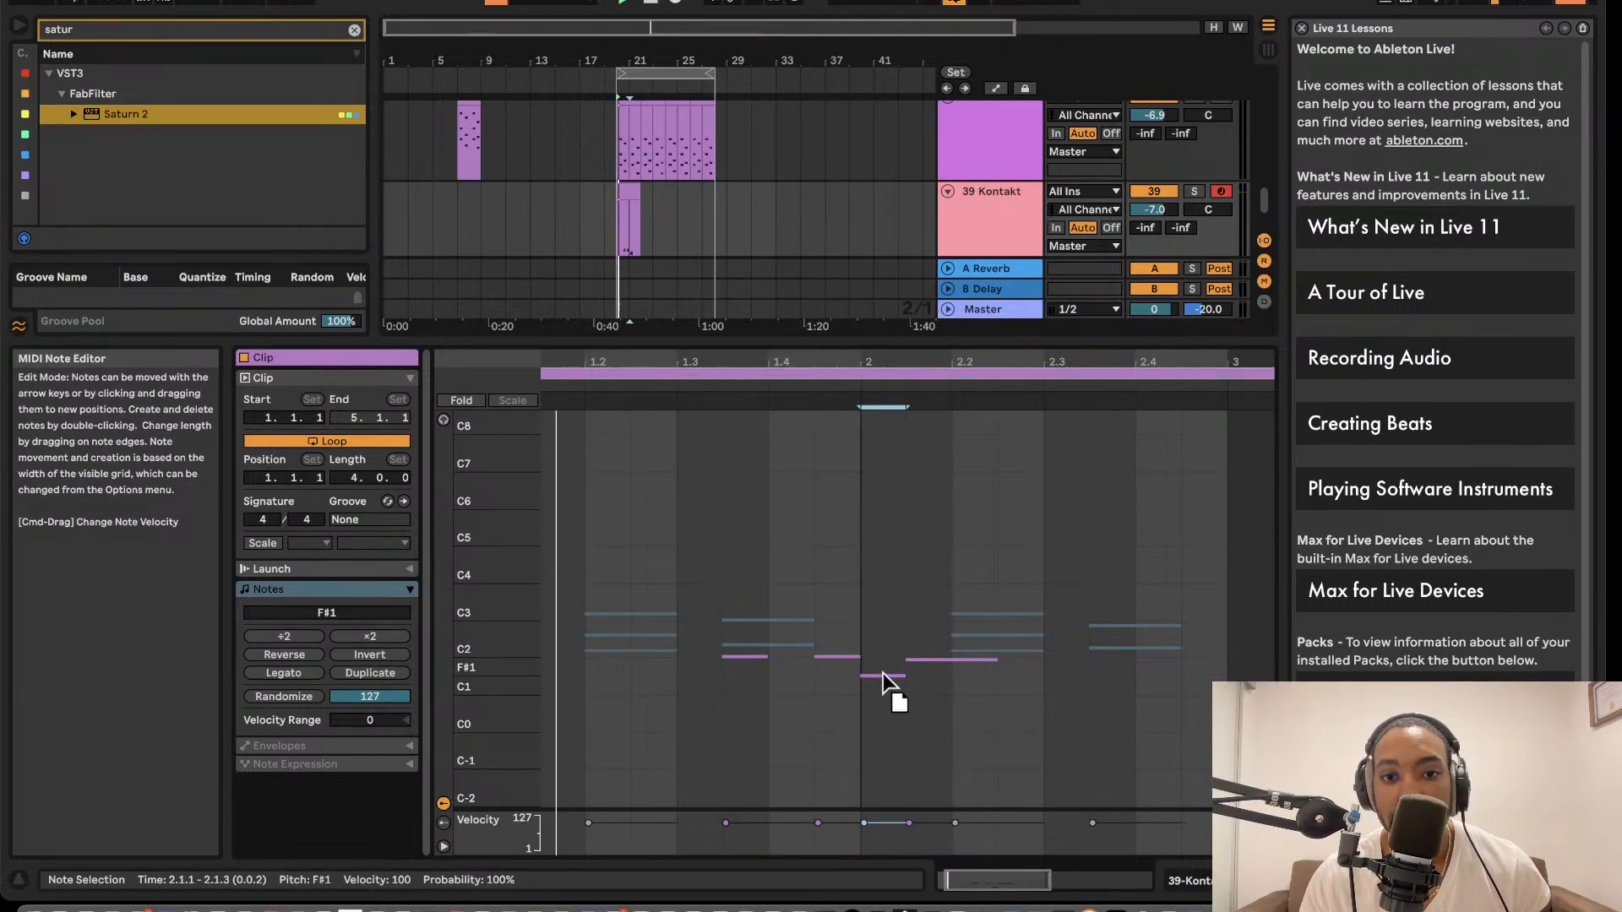
pyautogui.press('space')
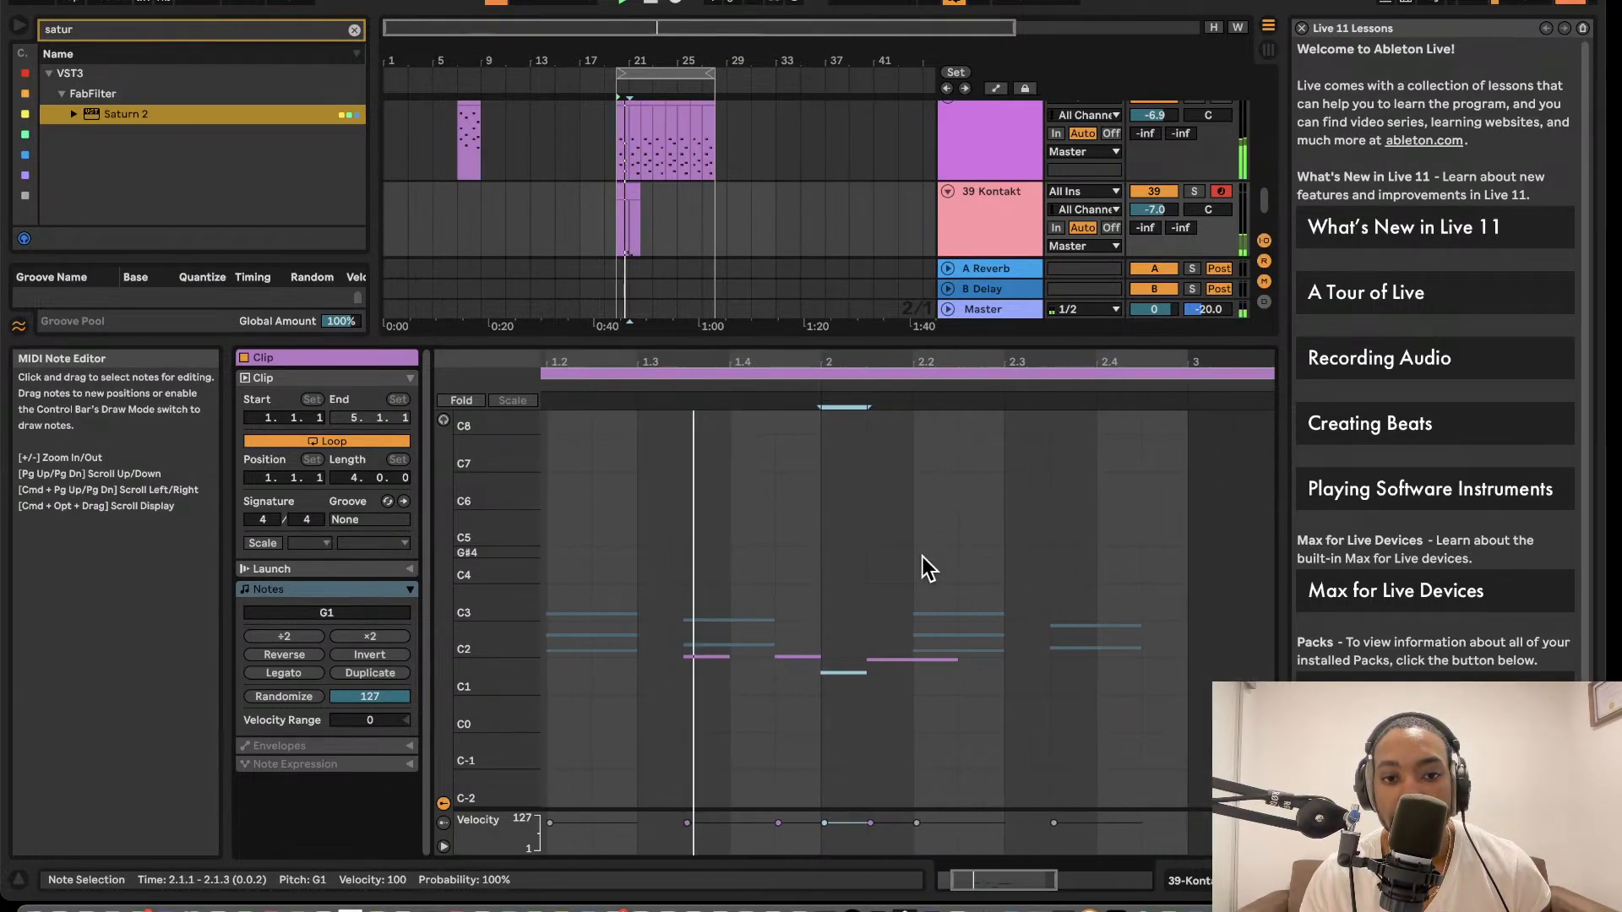
# - Raise the bass note at 2.1.3 to D#2 and replay the clip to check the pitch
pyautogui.moveTo(876, 660); pyautogui.dragTo(875, 643)
pyautogui.scroll(5, 880, 623)
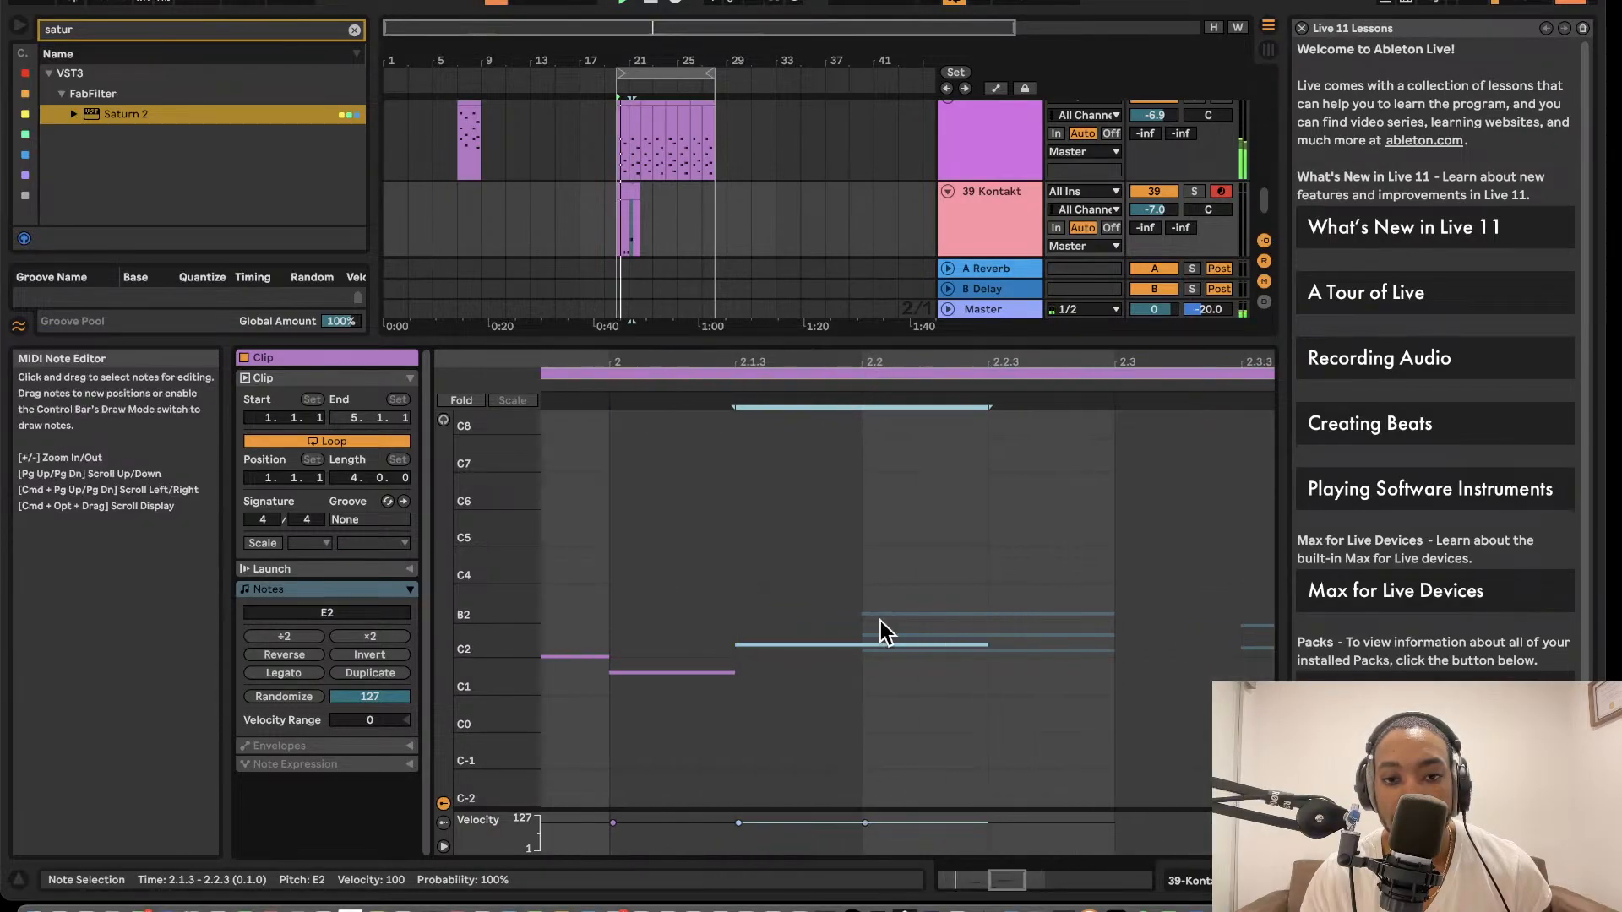
pyautogui.scroll(-3, 853, 622)
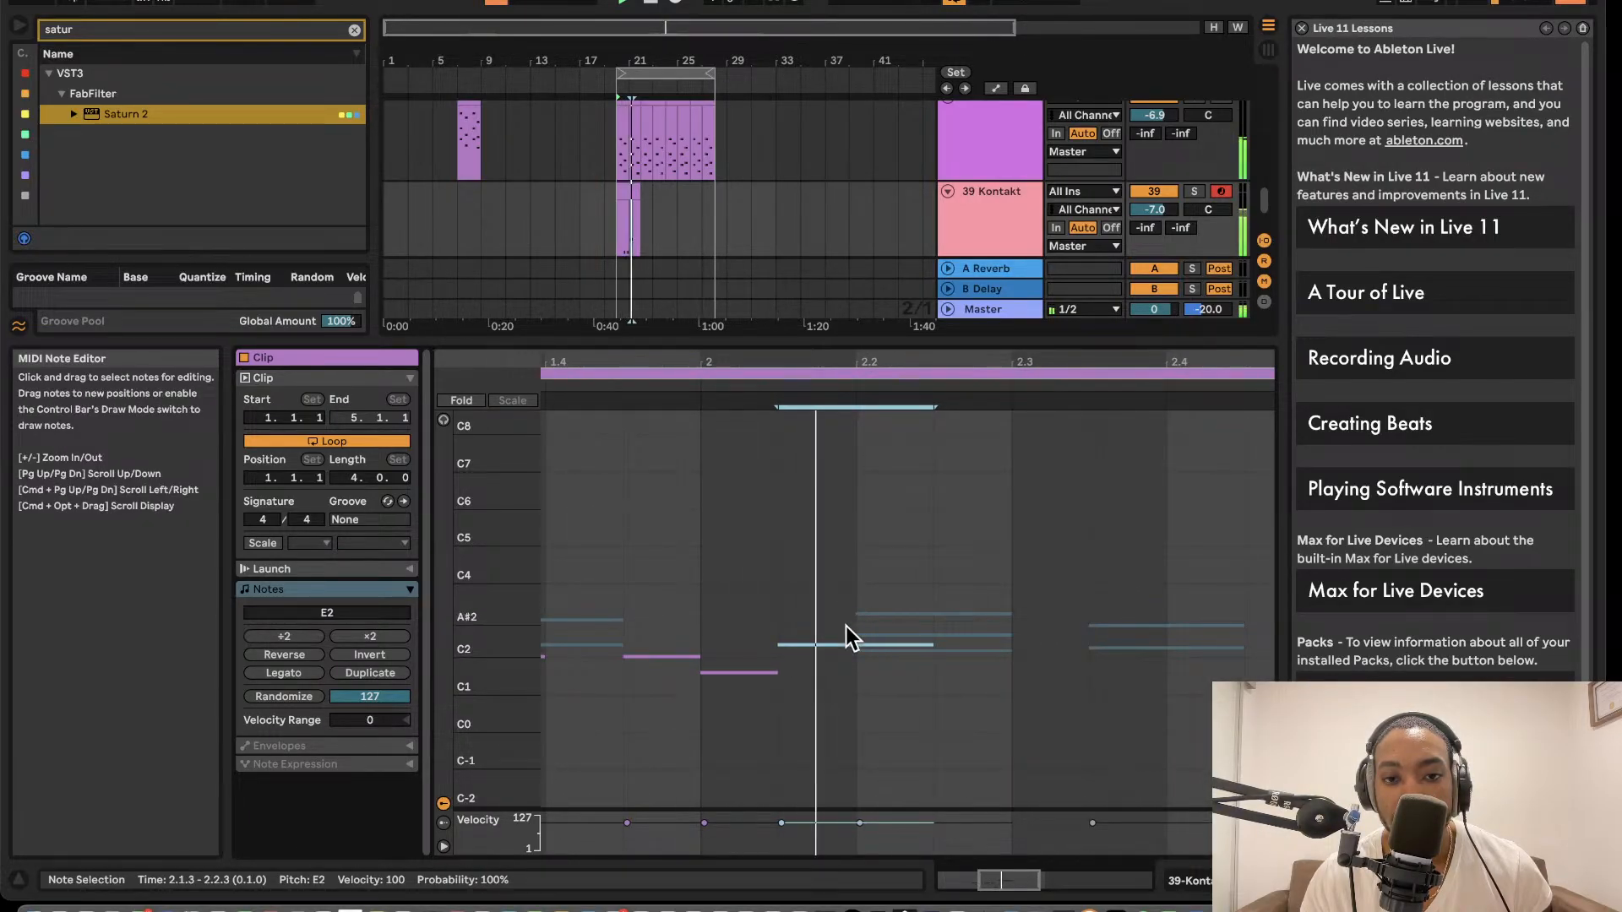
pyautogui.moveTo(819, 646); pyautogui.dragTo(821, 650)
pyautogui.press('space')
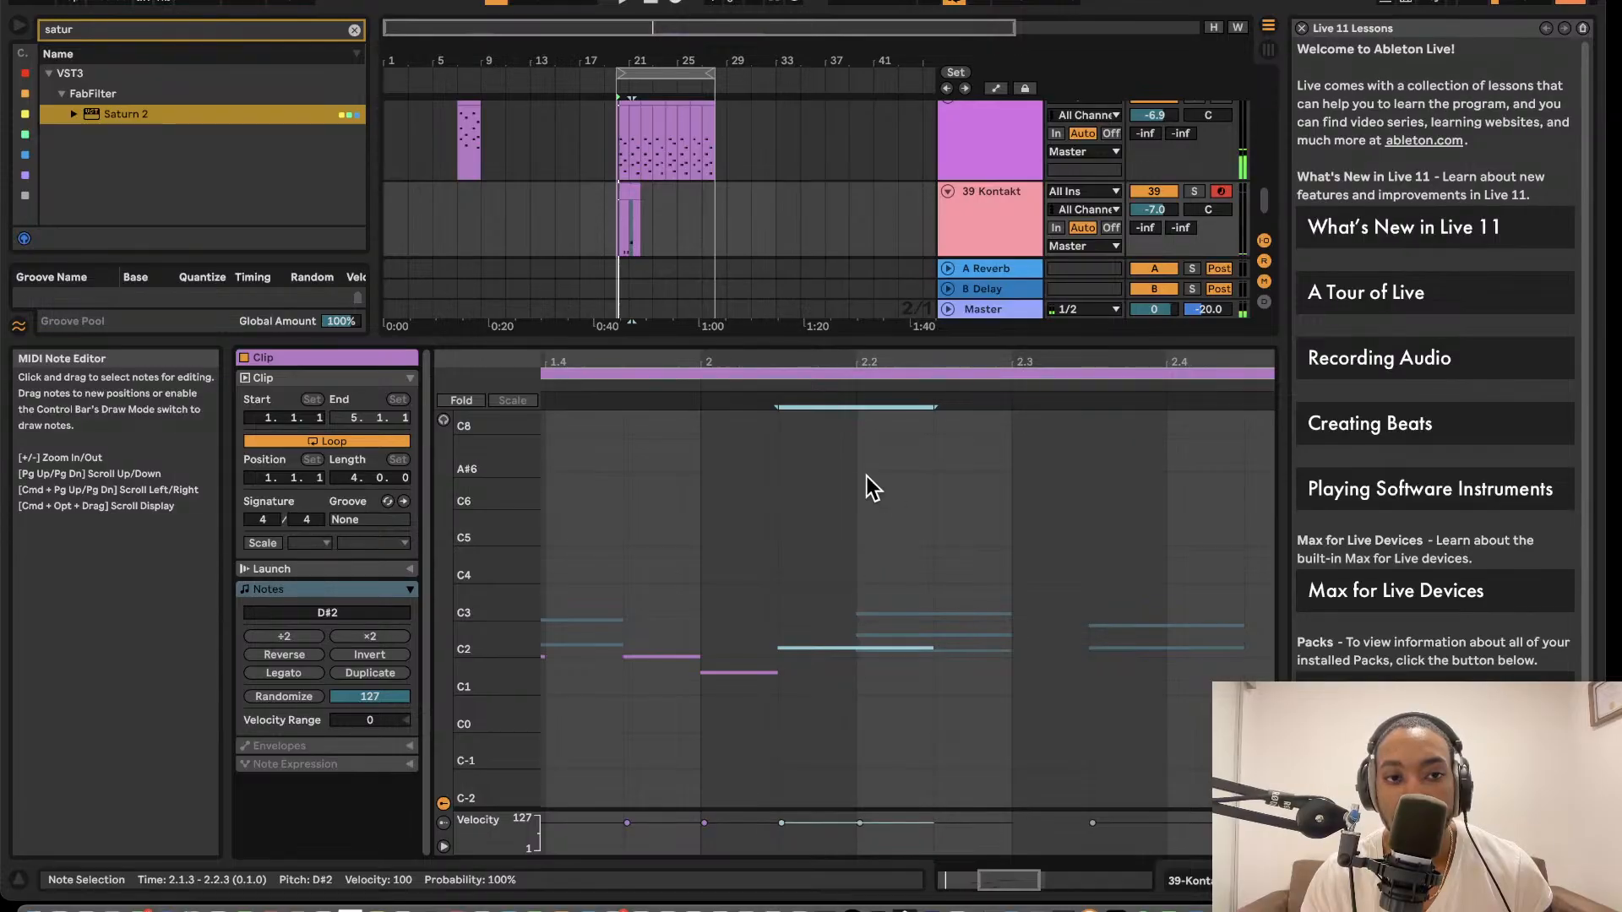
pyautogui.press('space')
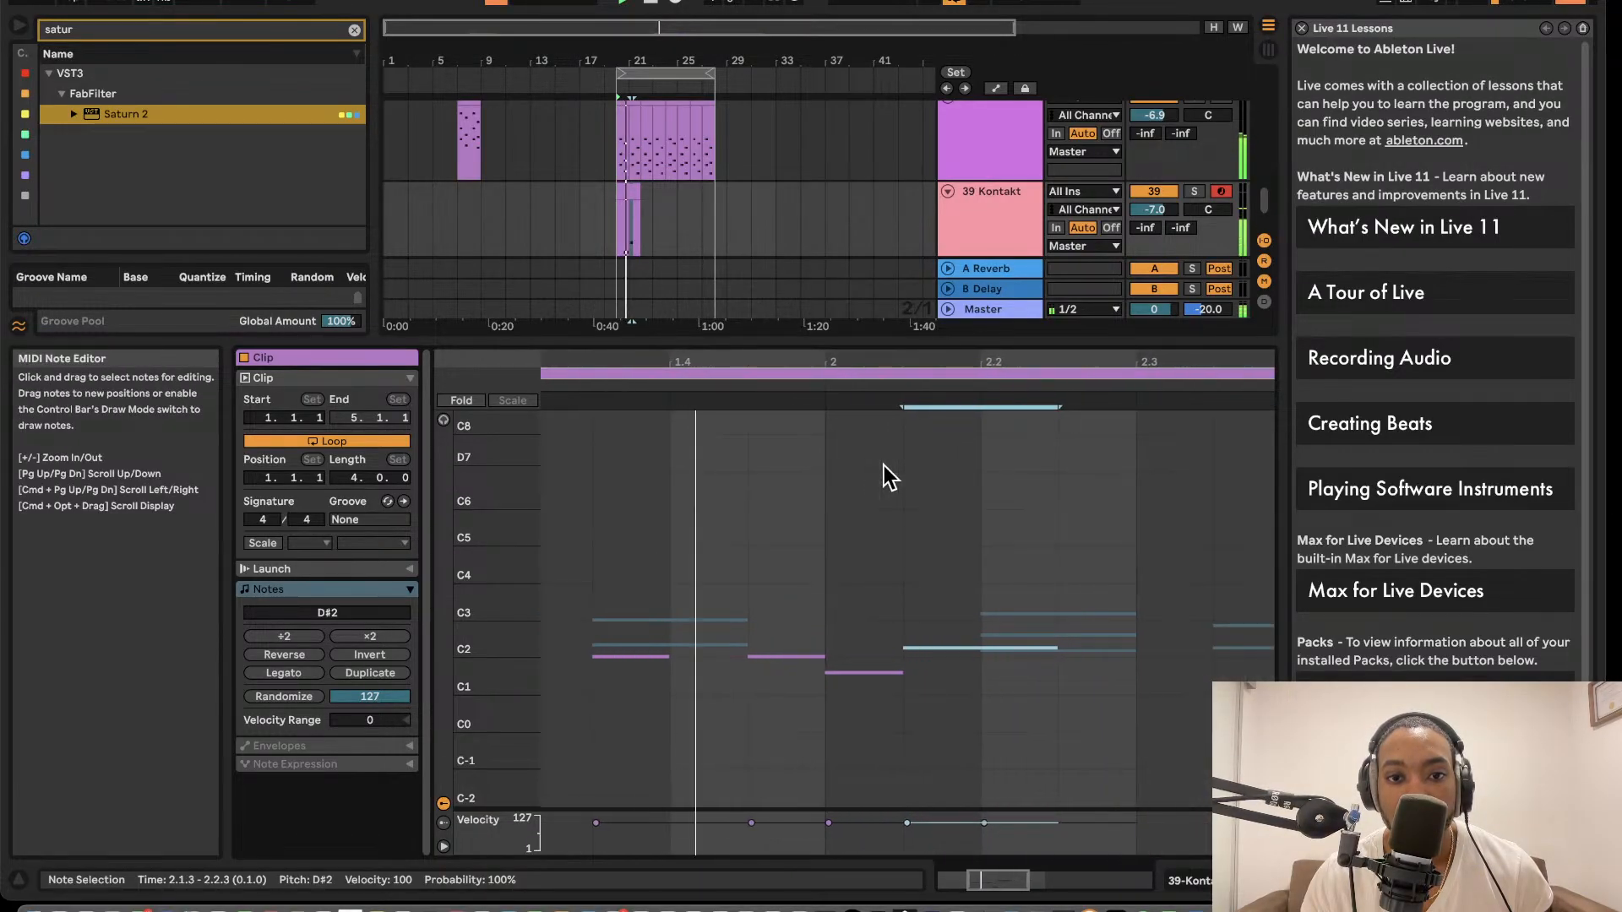
pyautogui.press('space')
pyautogui.press('space')
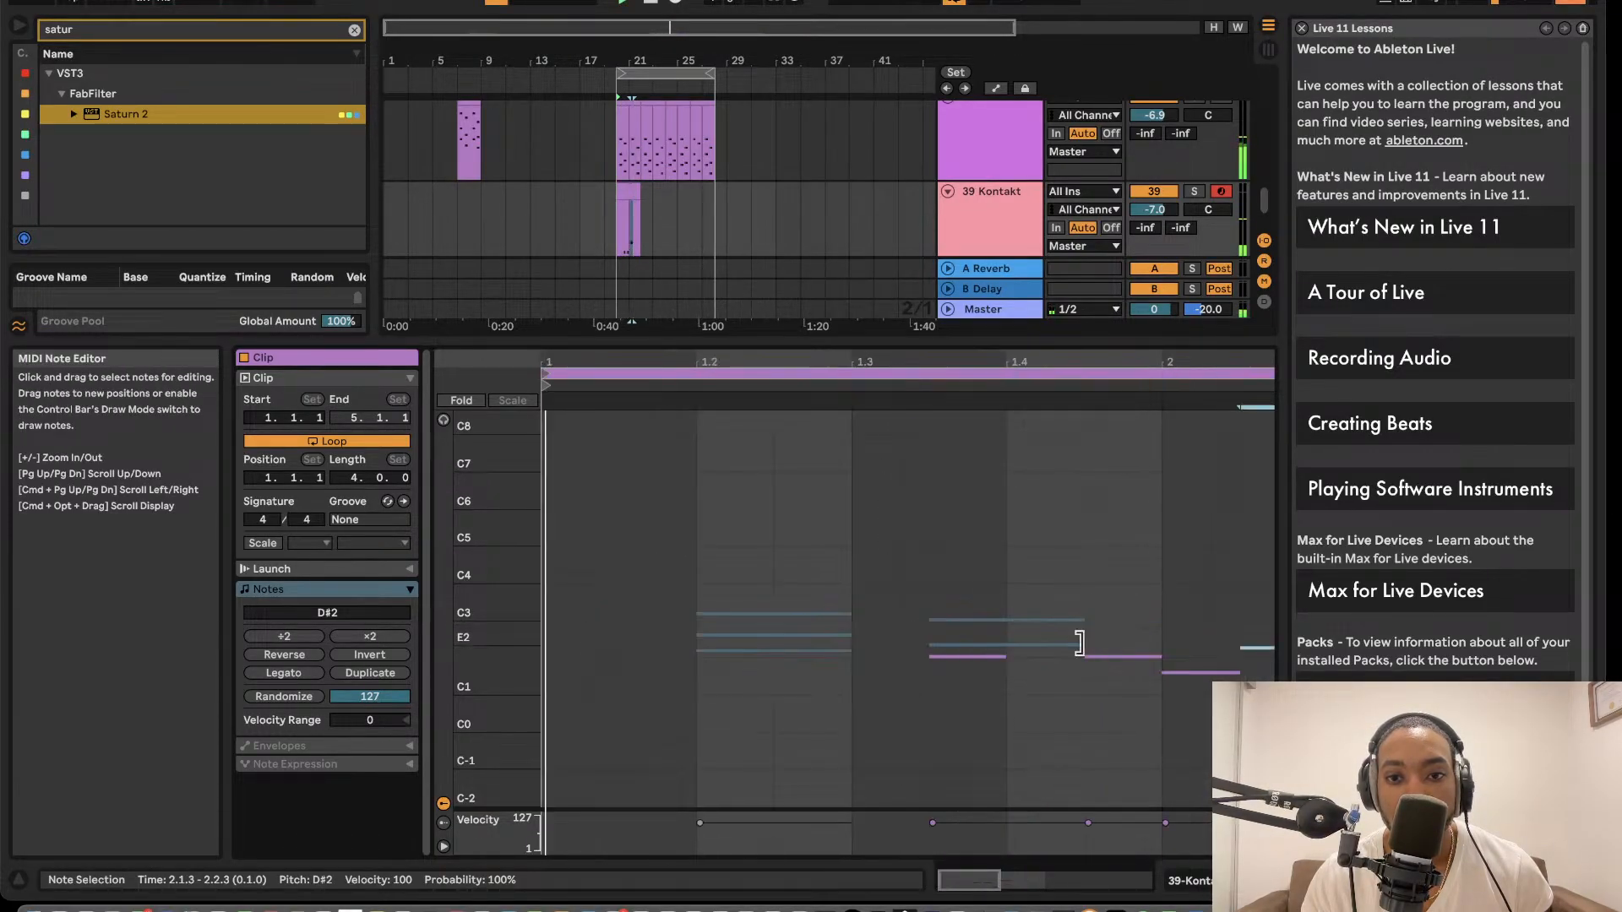
# - Add a one-beat G2 bass note at 2.2.3, directly after the D#2 note
pyautogui.hscroll(3, 1066, 617)
pyautogui.scroll(-5, 1047, 604)
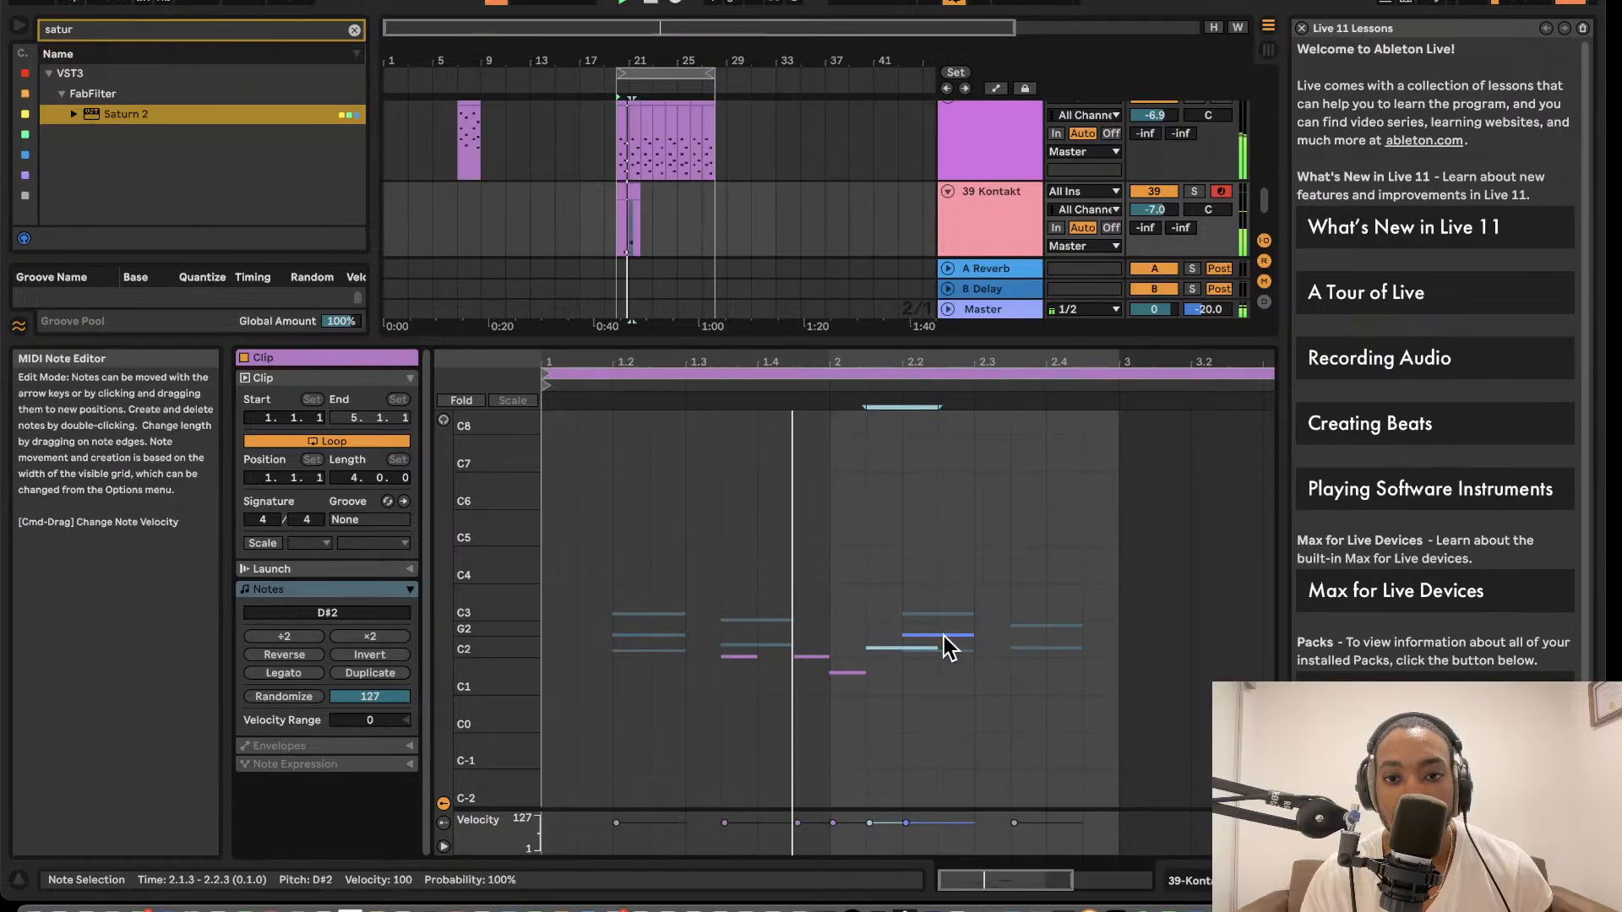
pyautogui.doubleClick(979, 620)
pyautogui.moveTo(987, 621); pyautogui.dragTo(1038, 636)
# - Duplicate all notes of the clip's first two bars into bars 3 and 4 and play the result
pyautogui.moveTo(1036, 700); pyautogui.dragTo(747, 602)
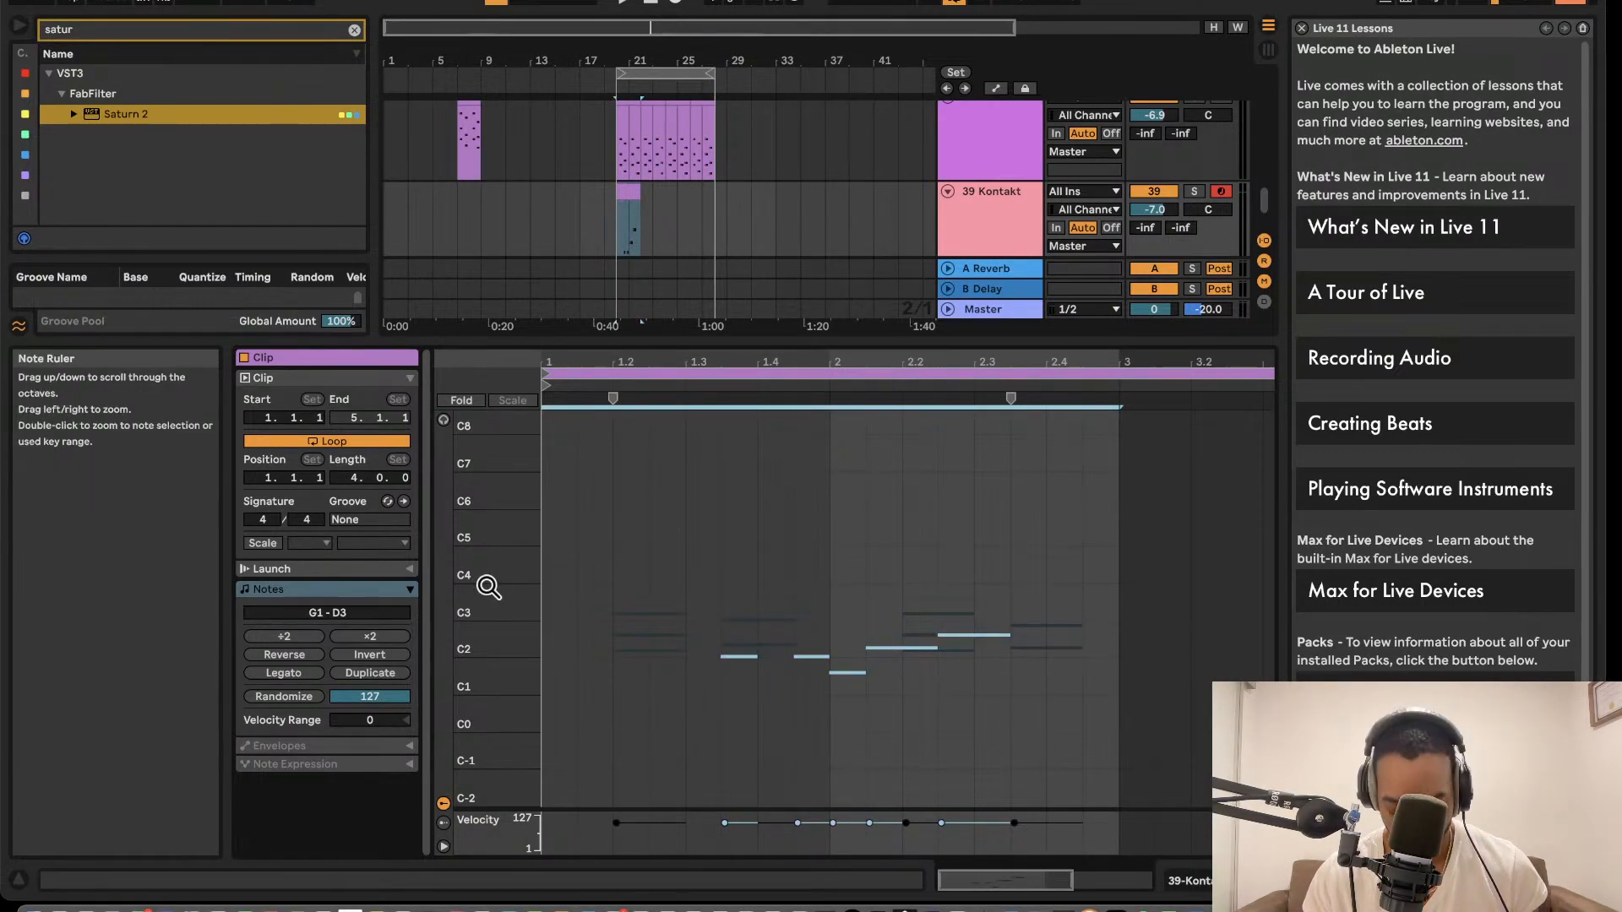
pyautogui.press('super+d')
pyautogui.press('space')
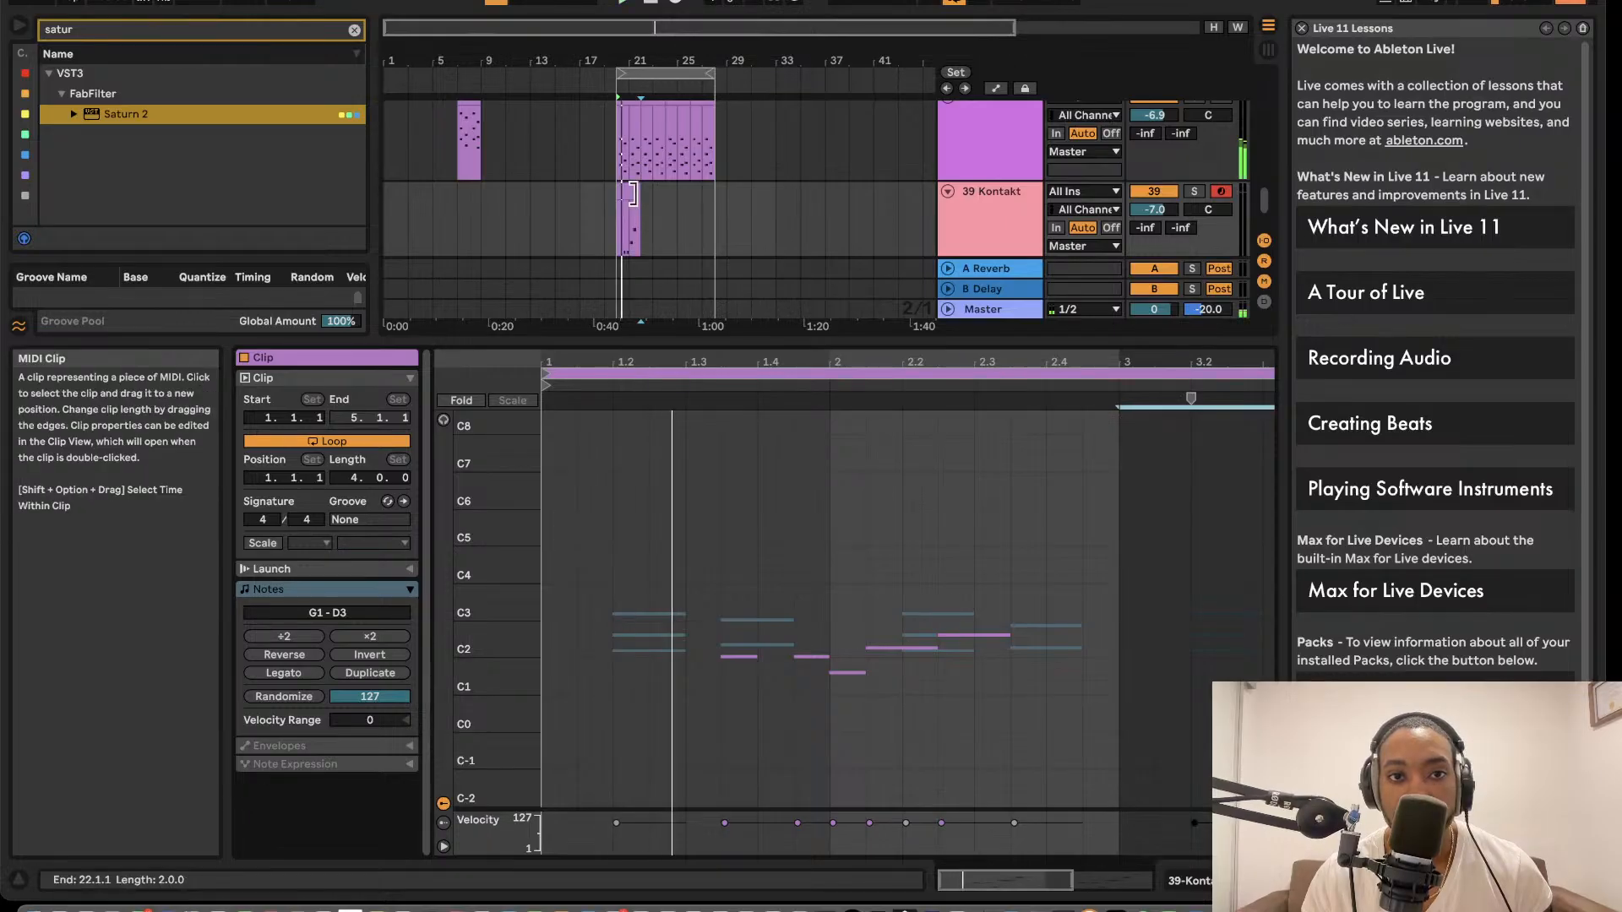
# - Turn off the bass clip's loop and extend the clip to end at 25.1.1 on the Kontakt track, and play it
pyautogui.moveTo(639, 190); pyautogui.dragTo(655, 190)
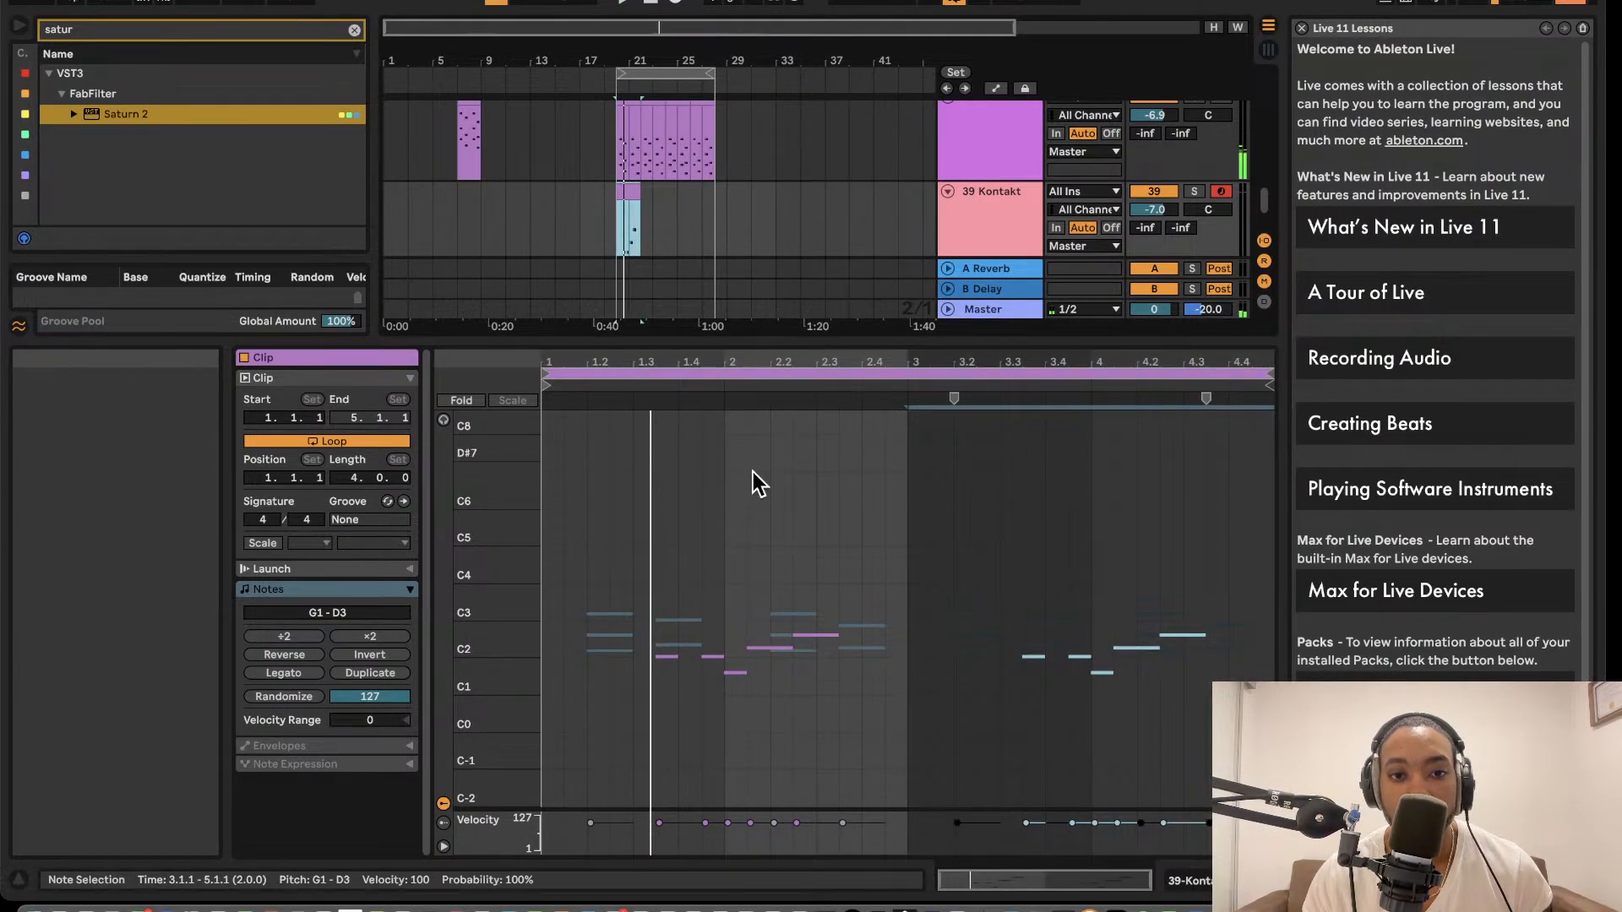
pyautogui.click(404, 439)
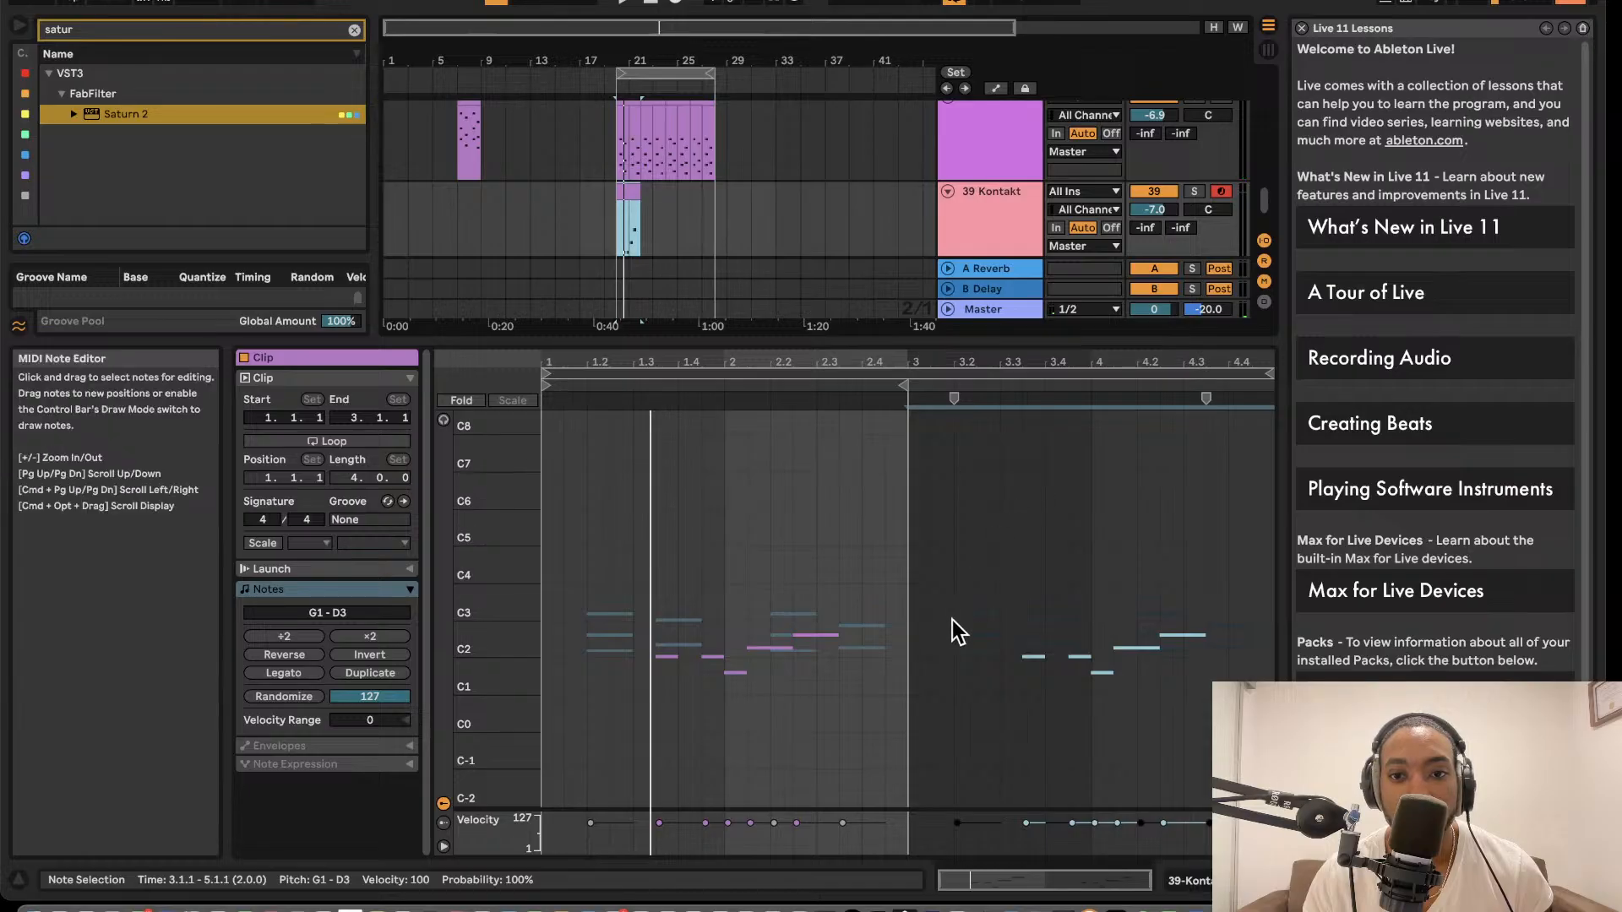
pyautogui.moveTo(640, 192); pyautogui.dragTo(675, 192)
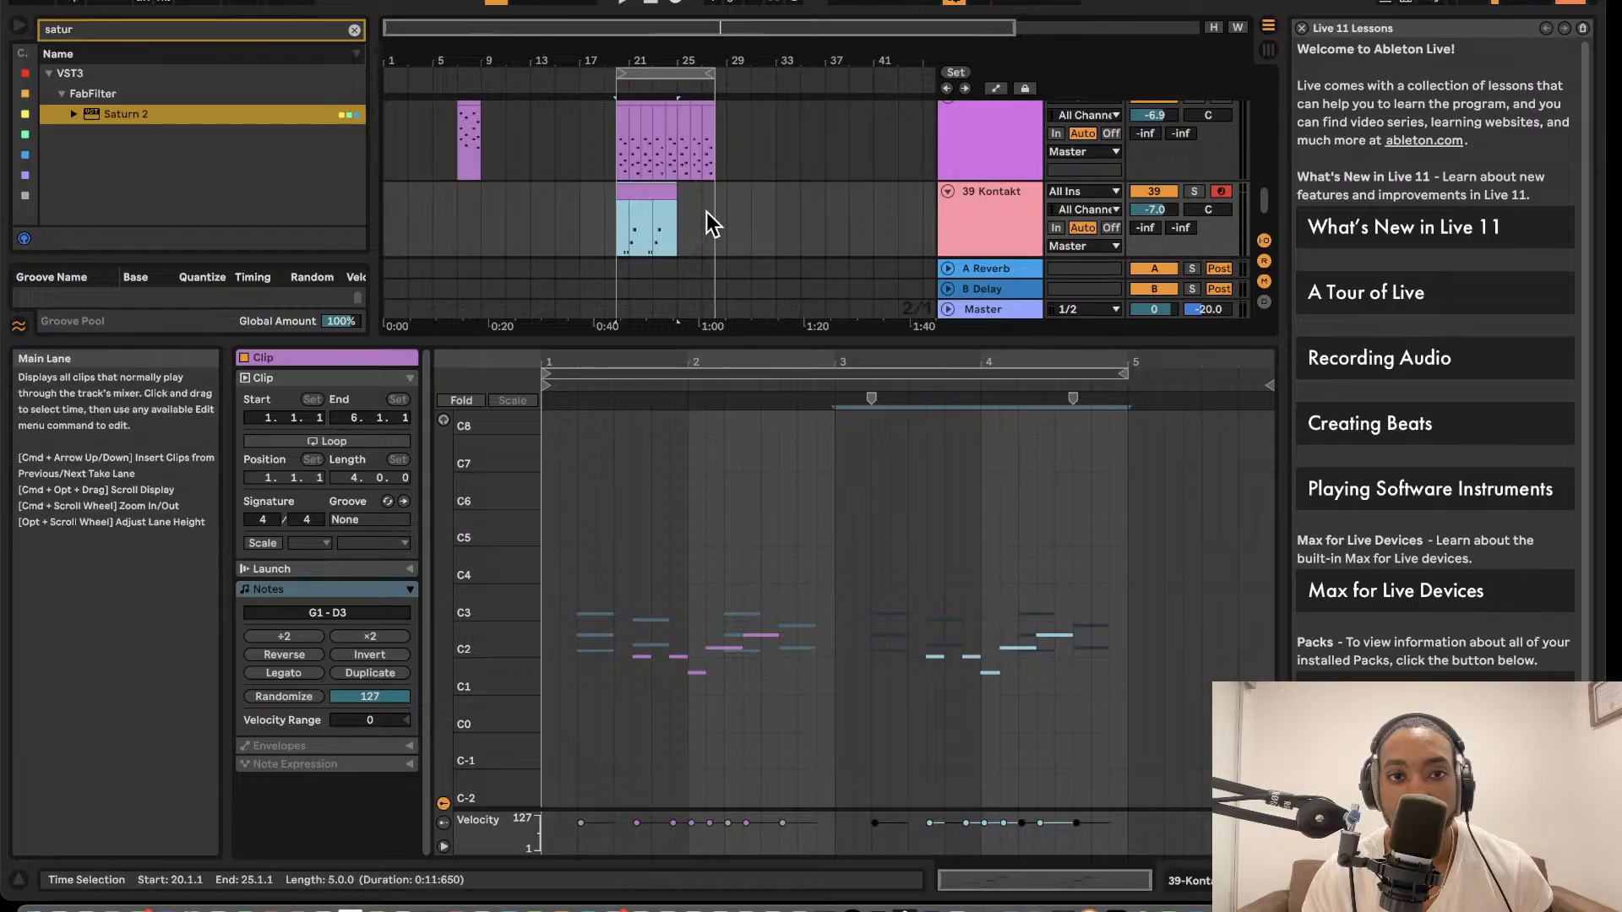
pyautogui.press('z')
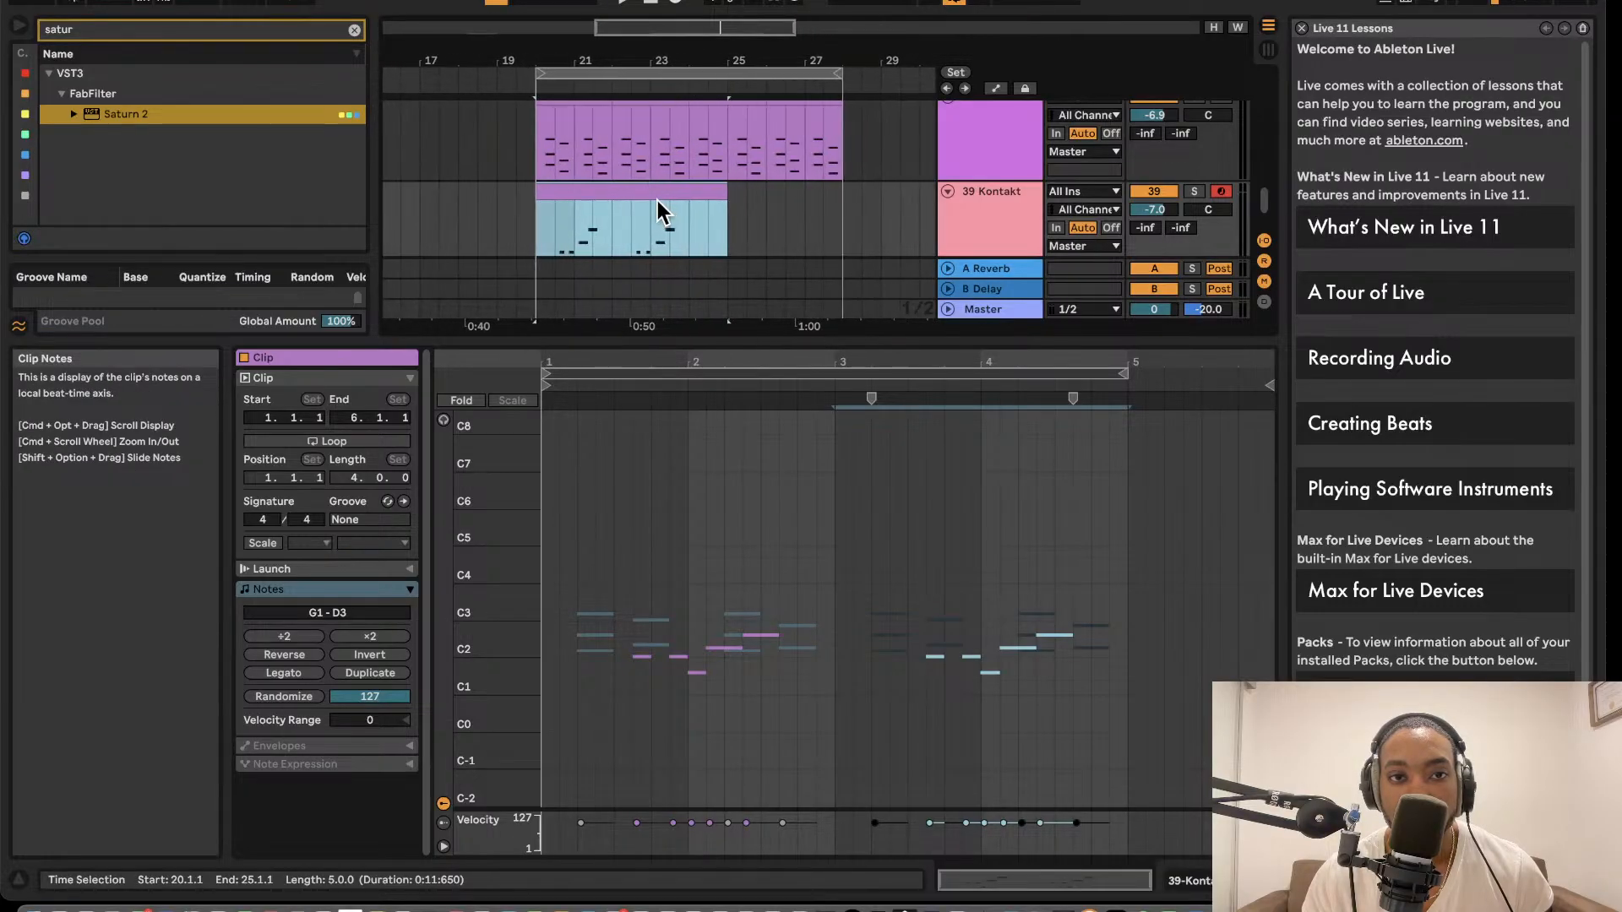
pyautogui.press('space')
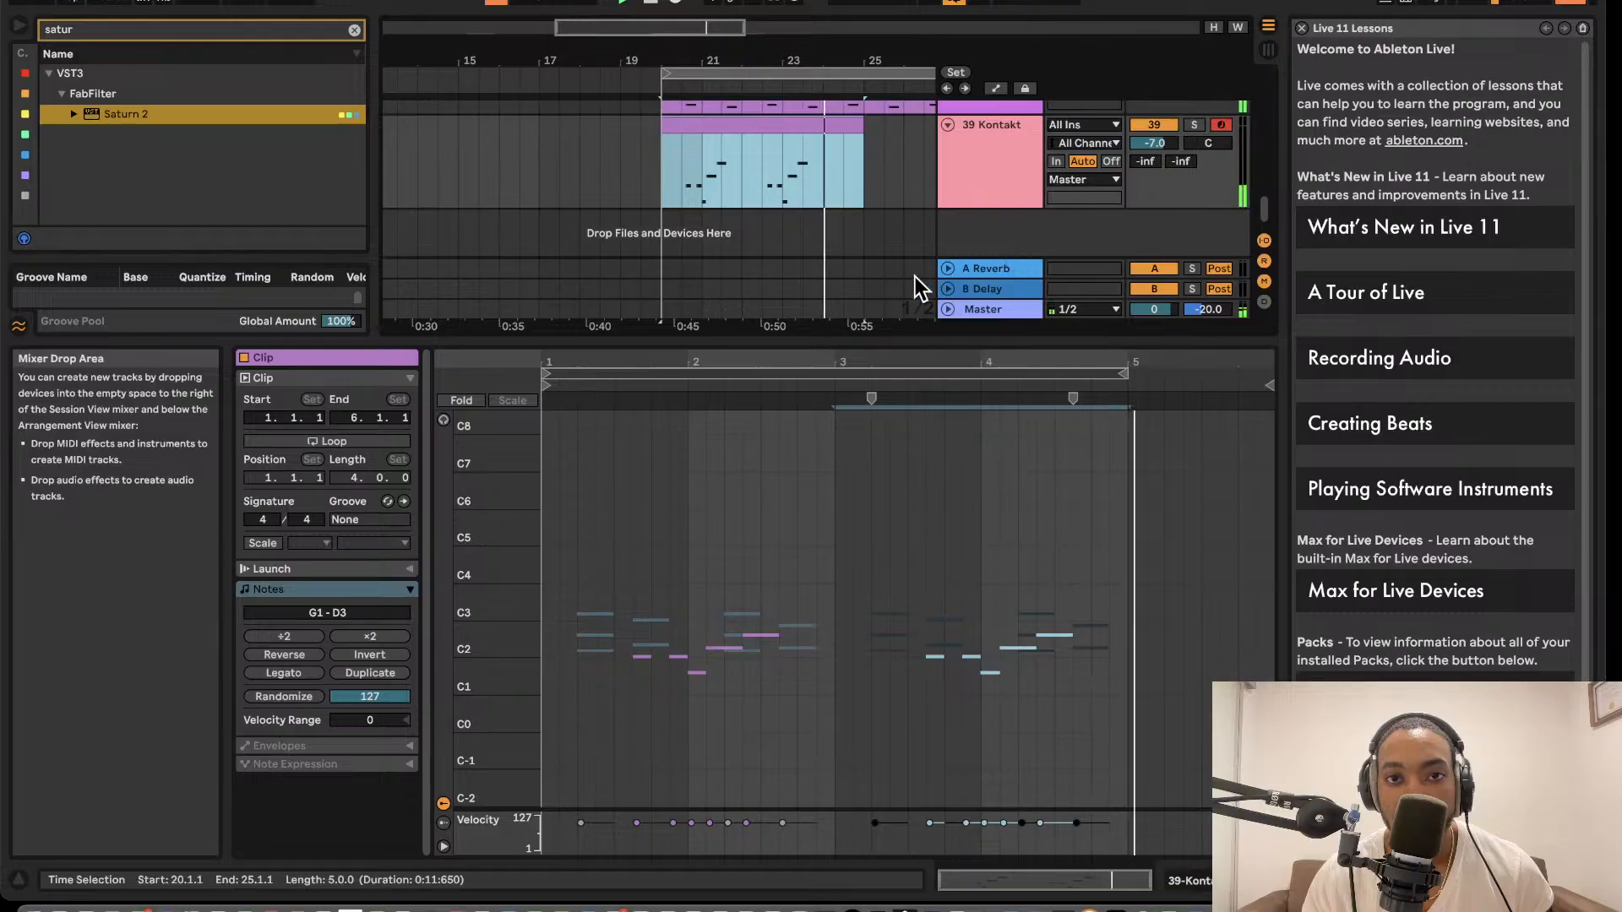
# - Duplicate the bass clip, trimming the original to four bars and moving the copy to start at 24.1.1
pyautogui.press('super+d')
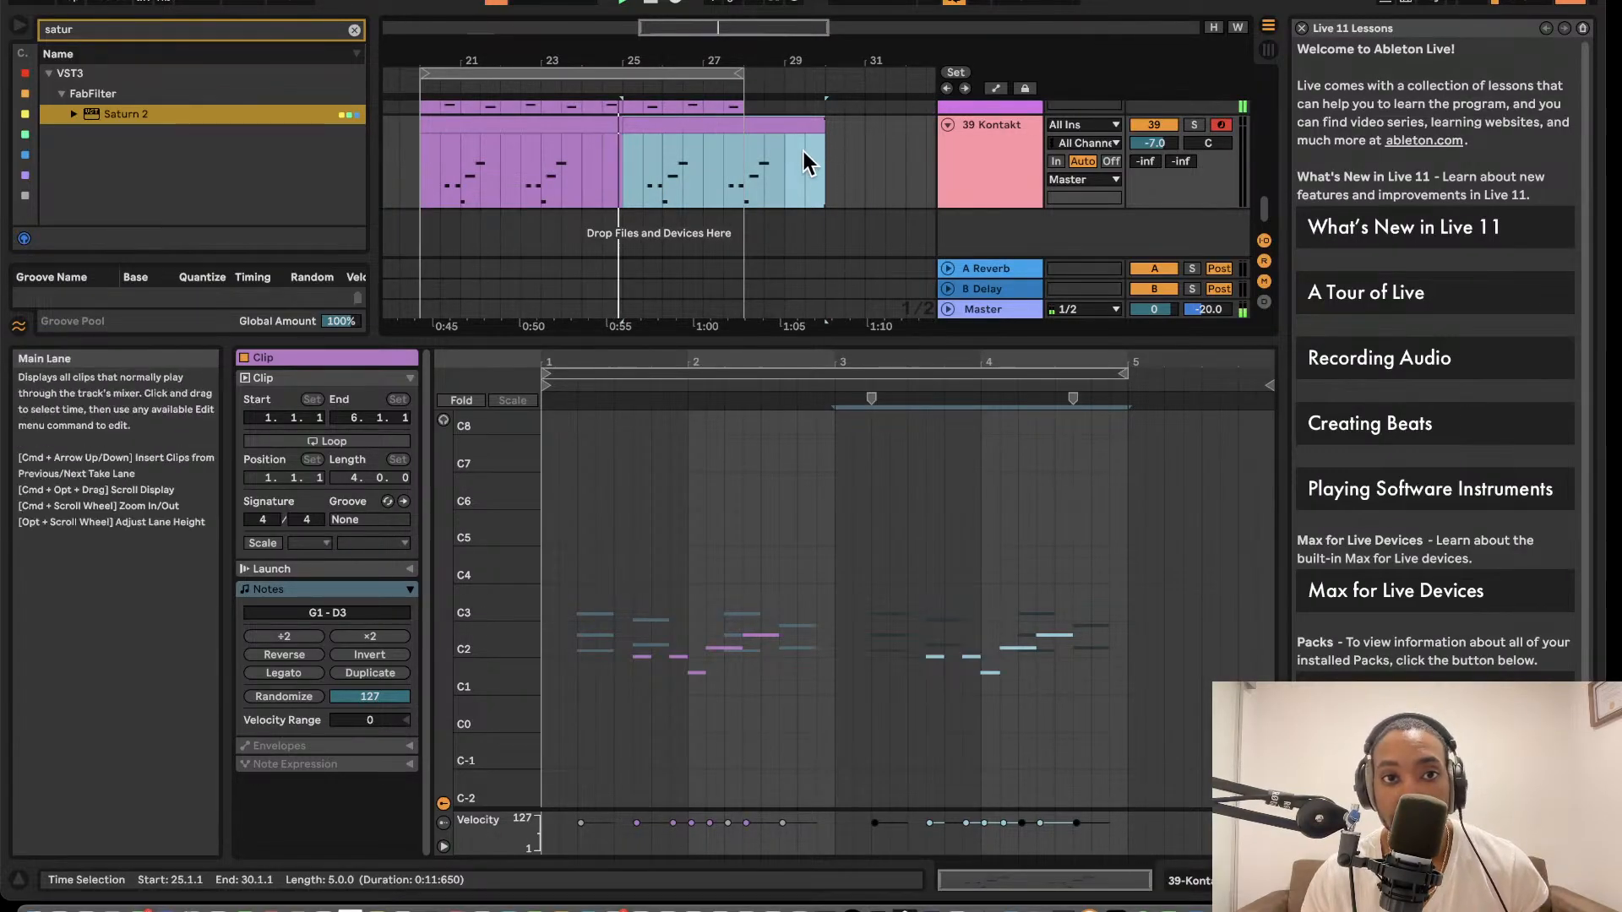
pyautogui.moveTo(623, 125); pyautogui.dragTo(581, 125)
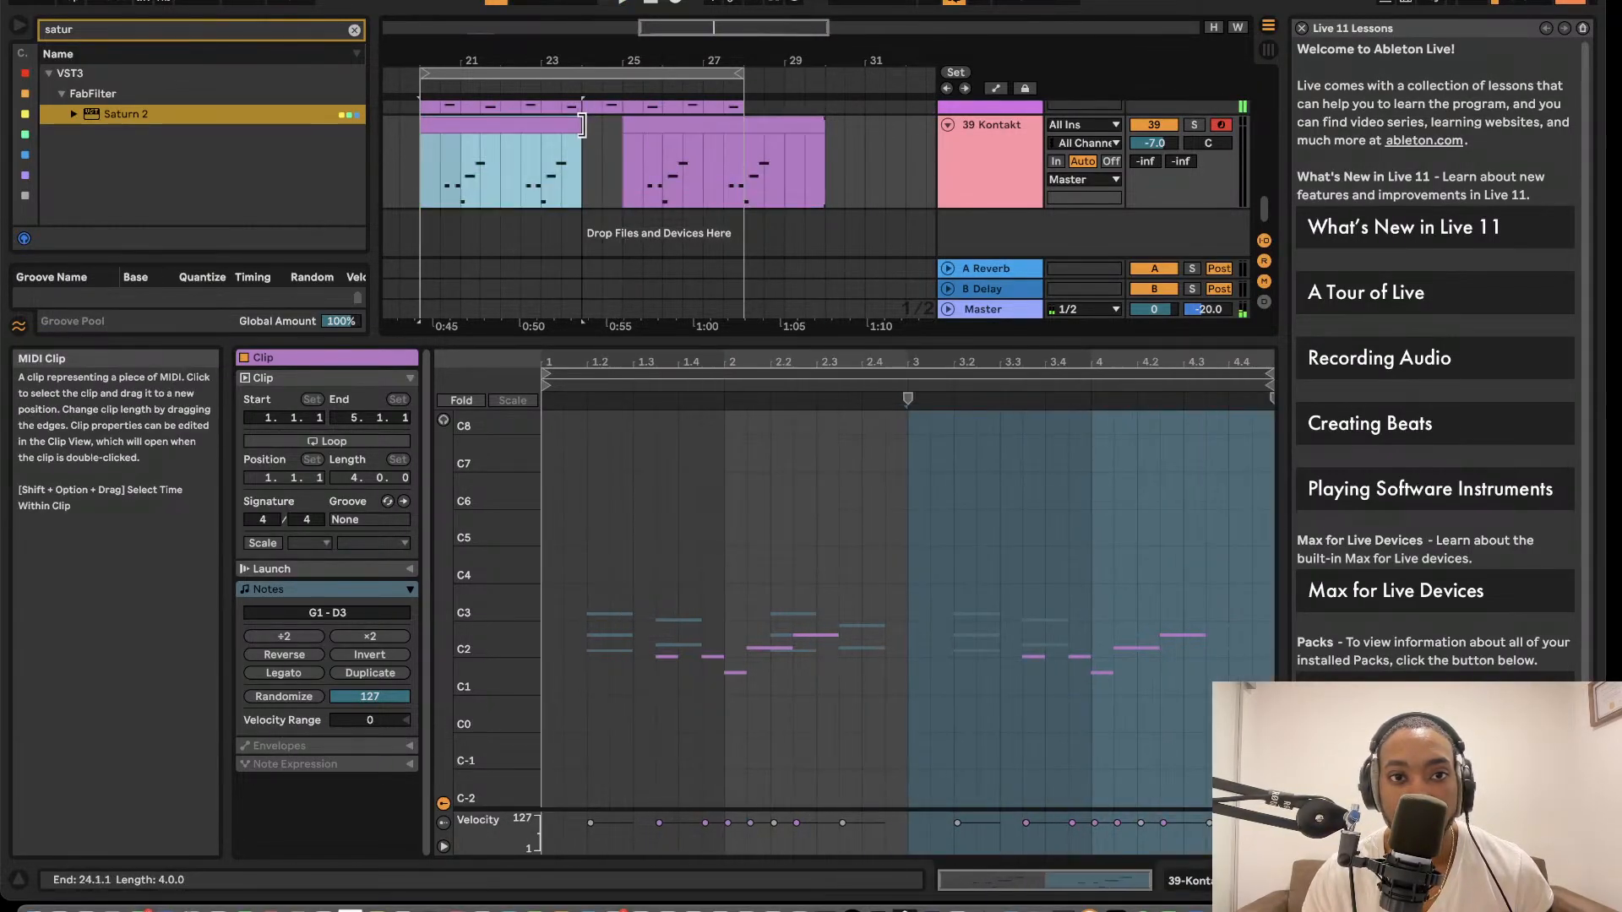
pyautogui.moveTo(684, 127); pyautogui.dragTo(645, 128)
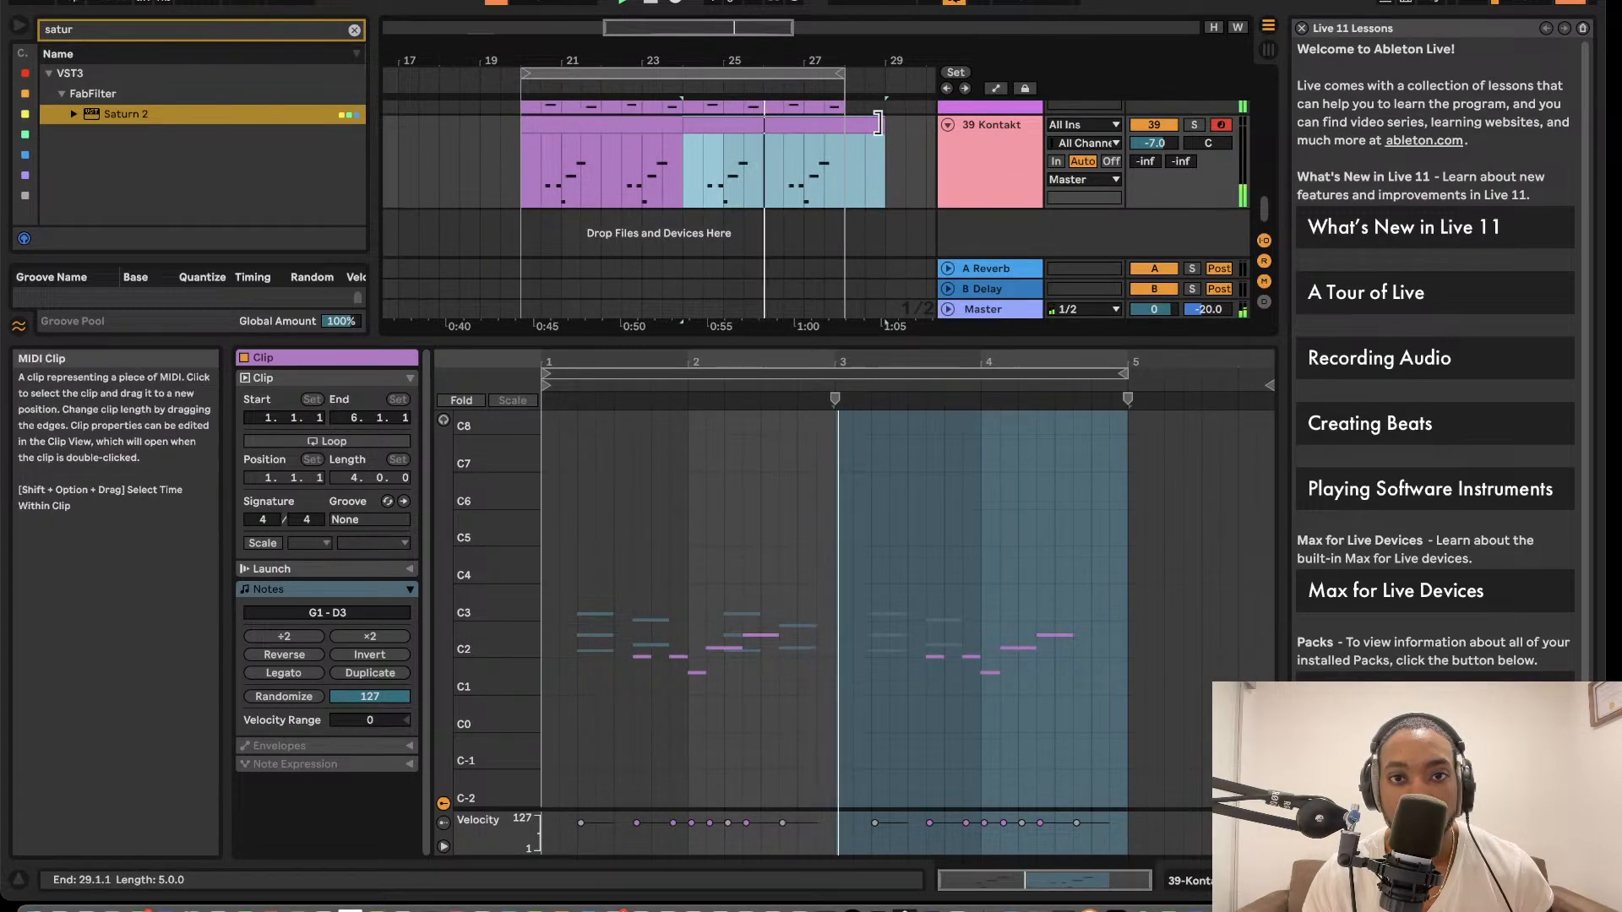
# - Trim the copied bass clip on the Kontakt track to end at 28.1.1
pyautogui.moveTo(884, 125); pyautogui.dragTo(844, 125)
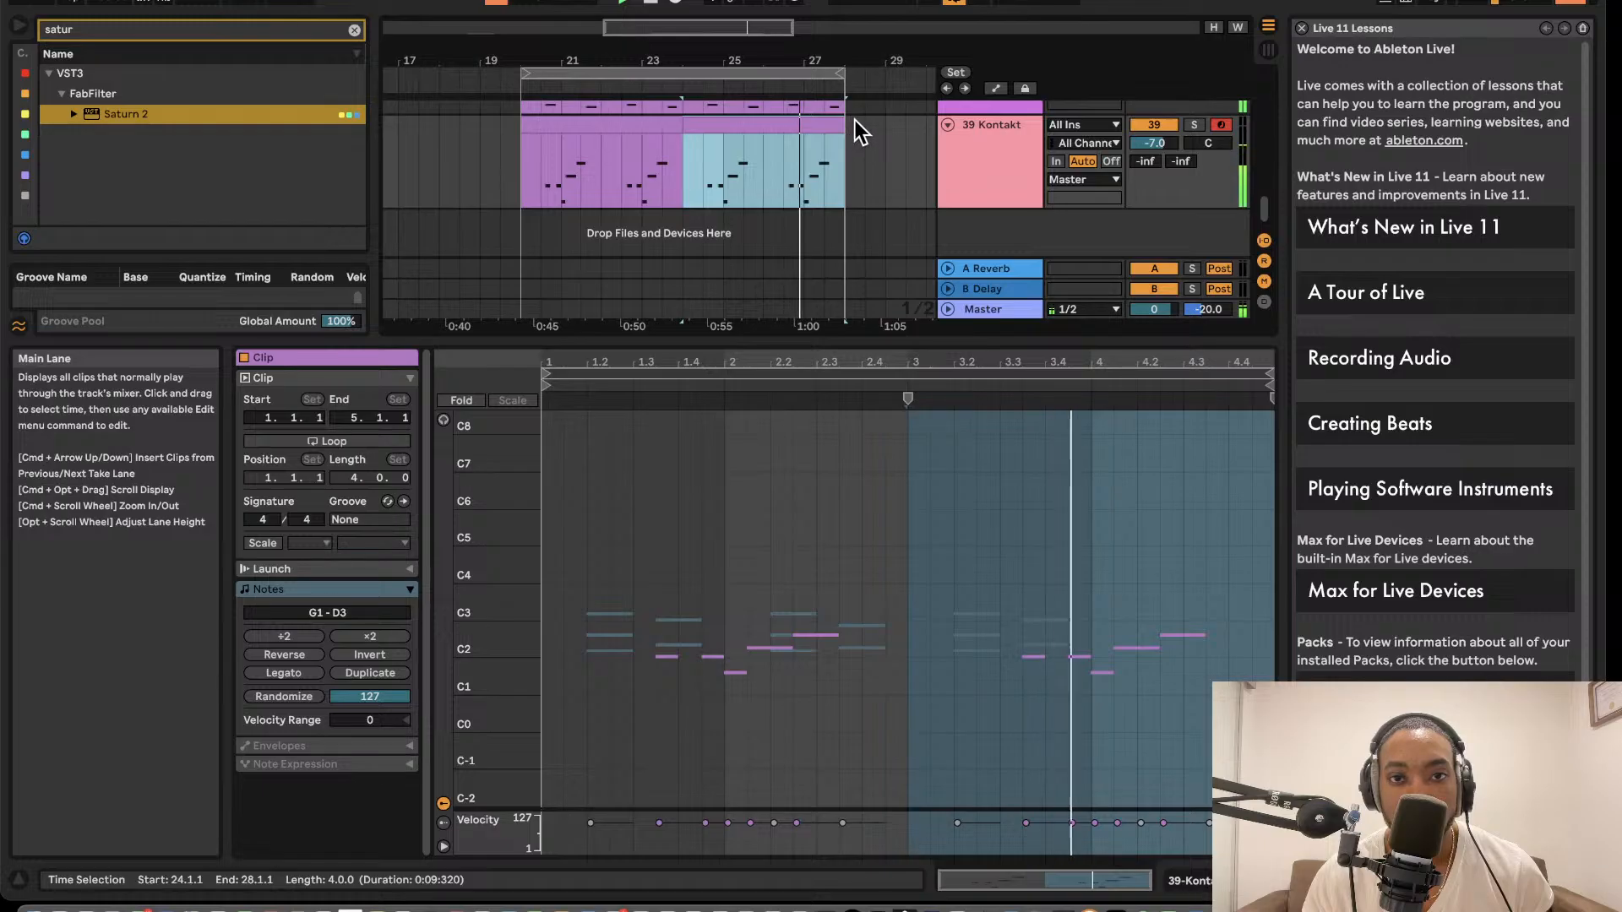
pyautogui.scroll(2, 760, 145)
pyautogui.scroll(-3, 760, 131)
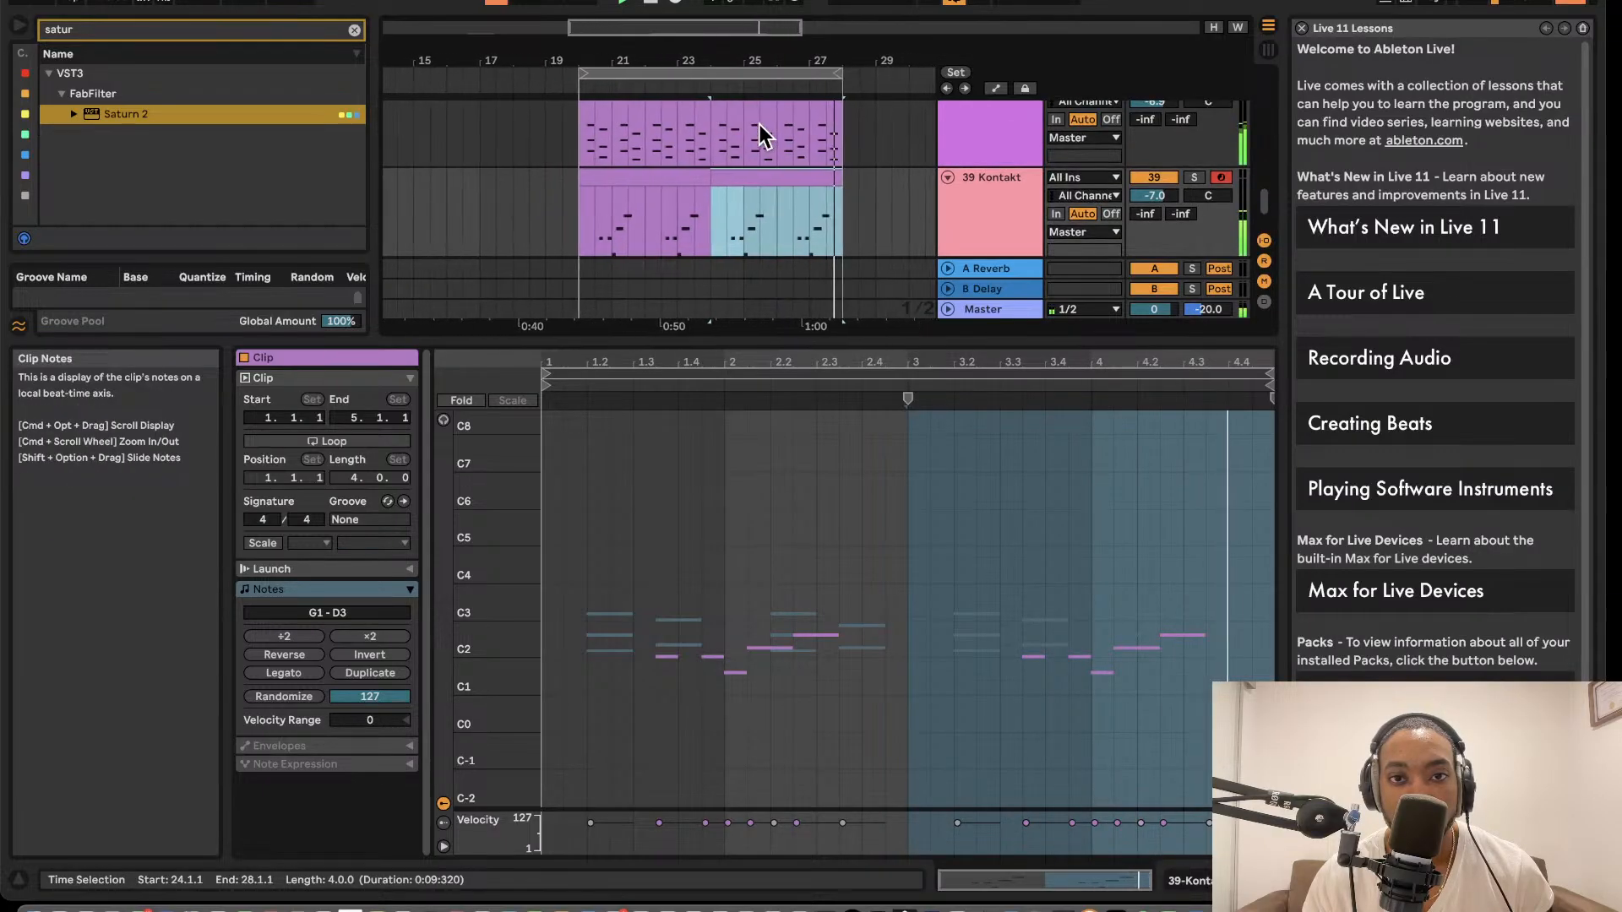
# - Clear the browser search and look through the drum kits in the Drums category
pyautogui.moveTo(753, 344); pyautogui.dragTo(753, 420)
pyautogui.click(354, 30)
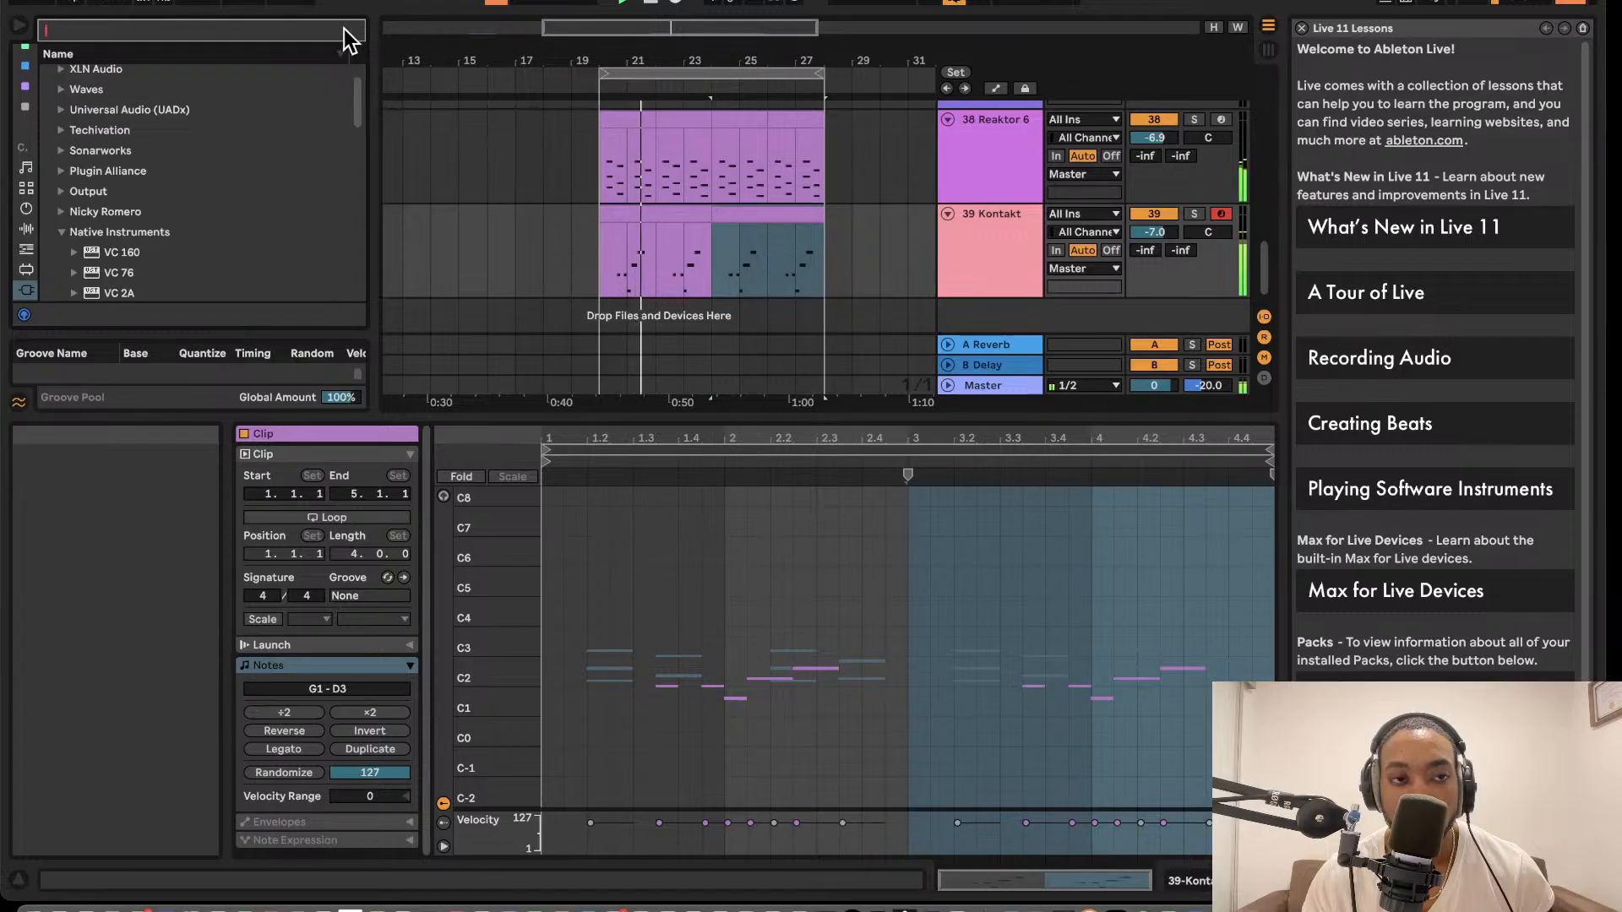
pyautogui.scroll(2, 93, 121)
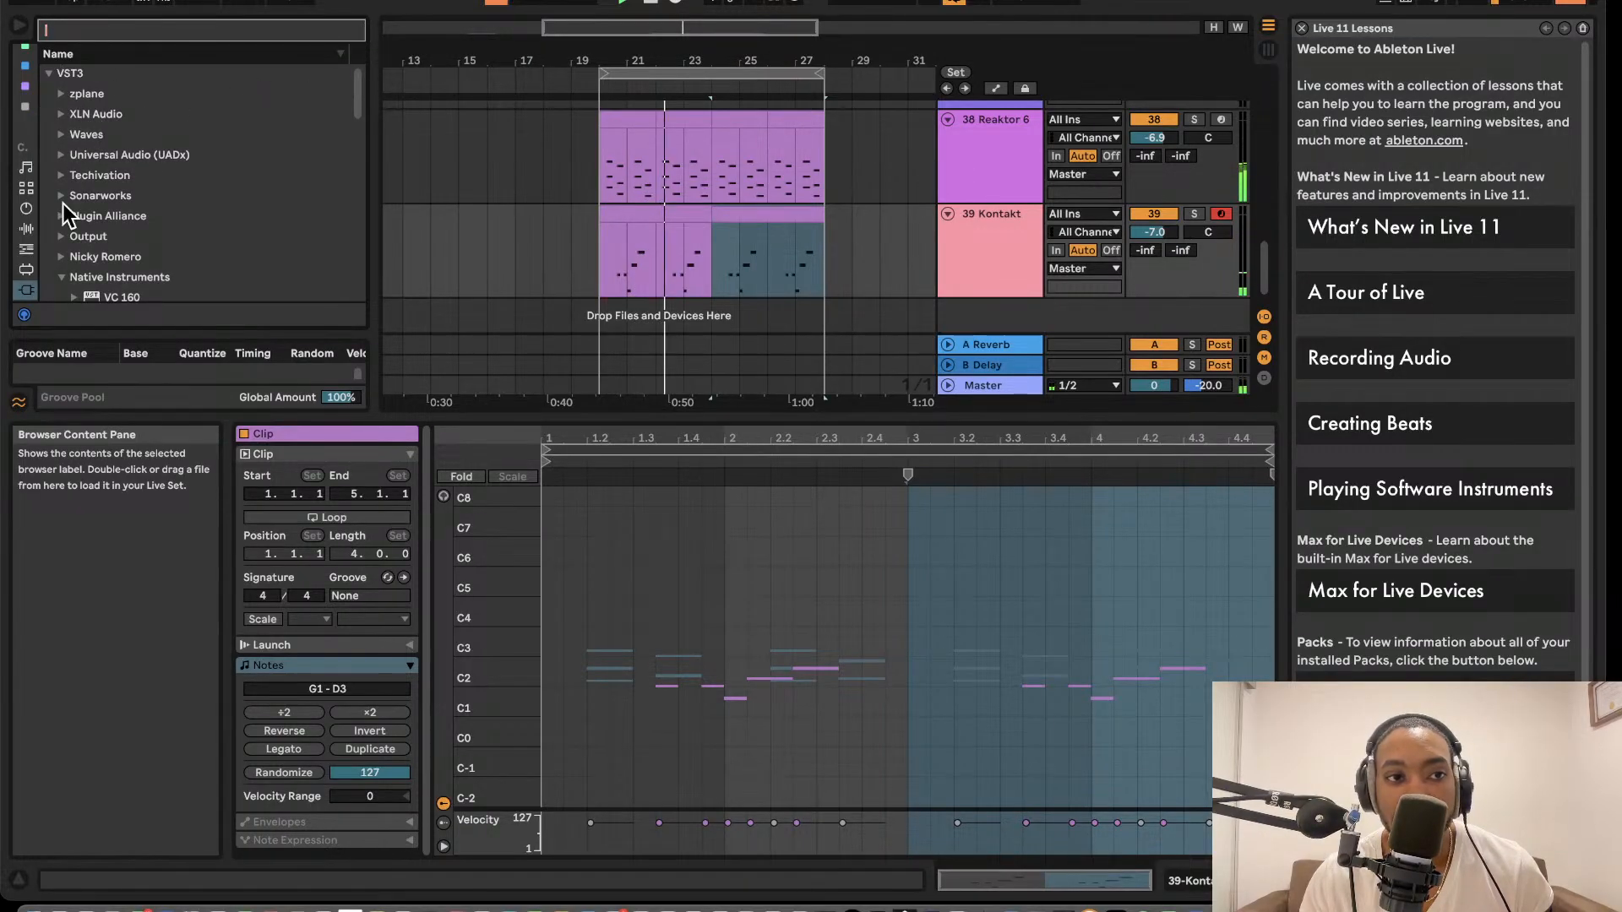
pyautogui.click(25, 186)
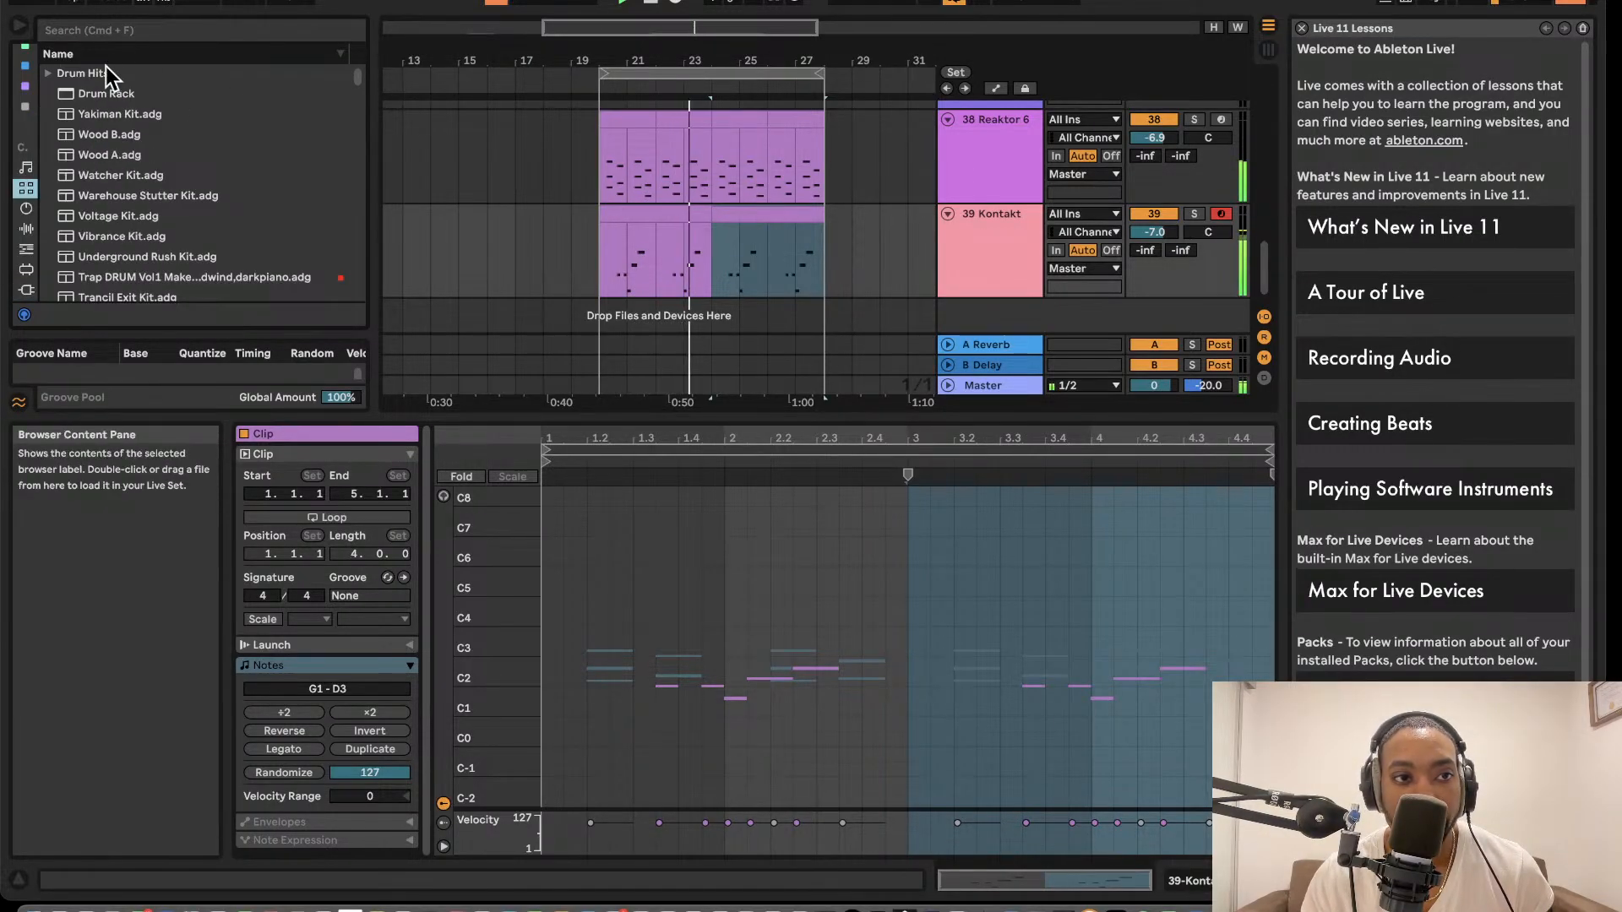
pyautogui.scroll(-3, 125, 156)
pyautogui.click(138, 30)
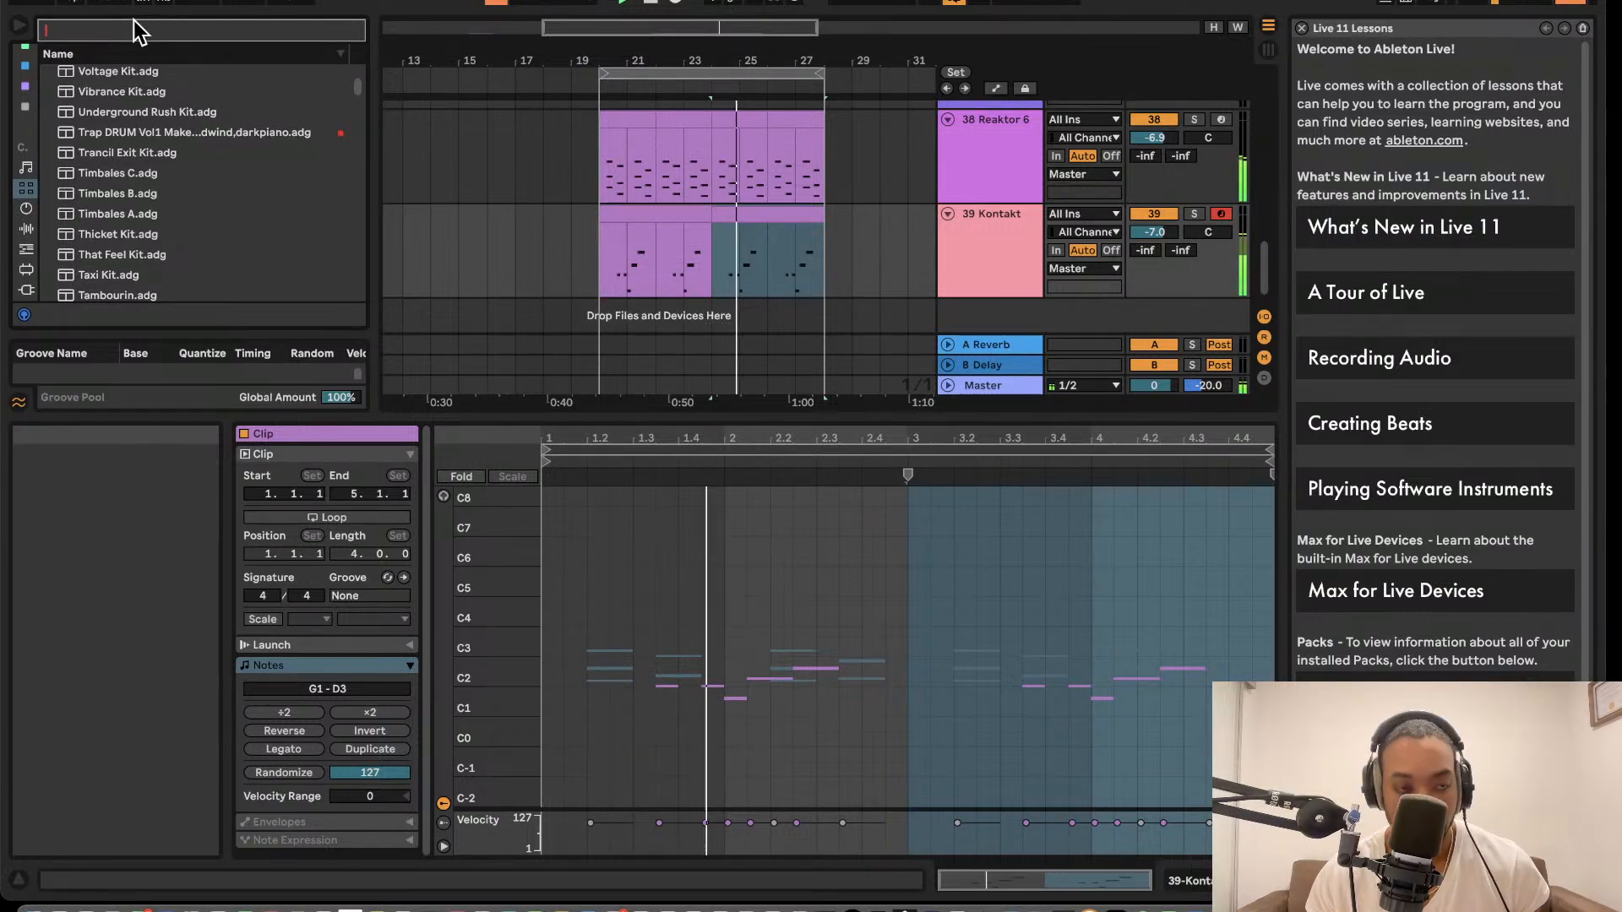
pyautogui.scroll(-3, 28, 237)
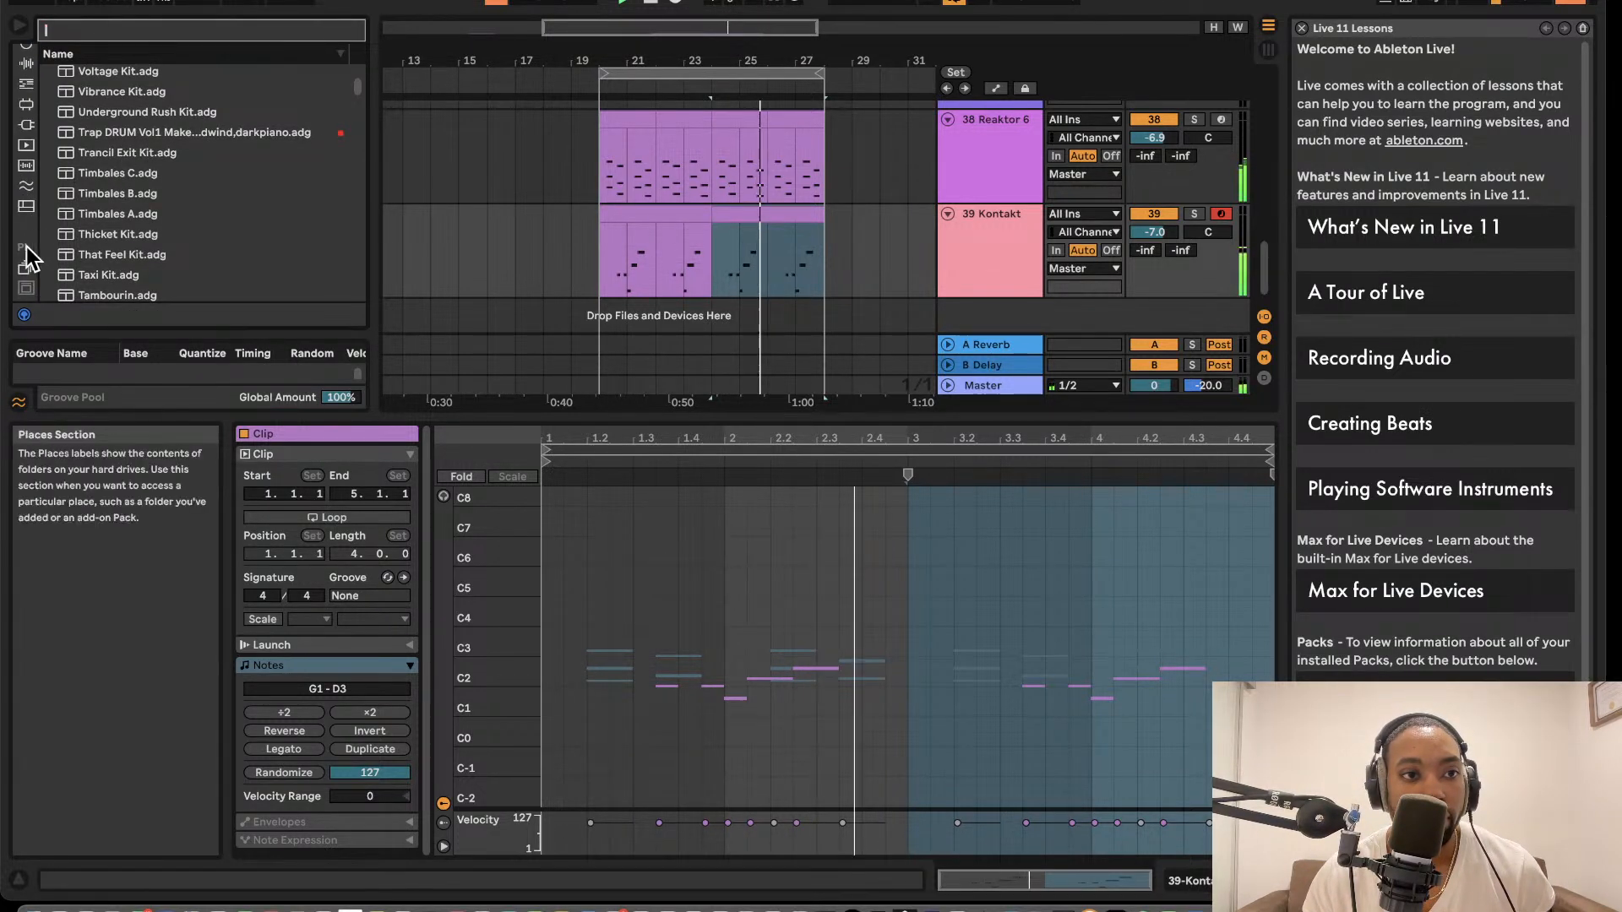
# - Load the 808 Boom Kit from the Beat Tools pack's Drums folder onto a new MIDI track
pyautogui.click(25, 267)
pyautogui.click(49, 74)
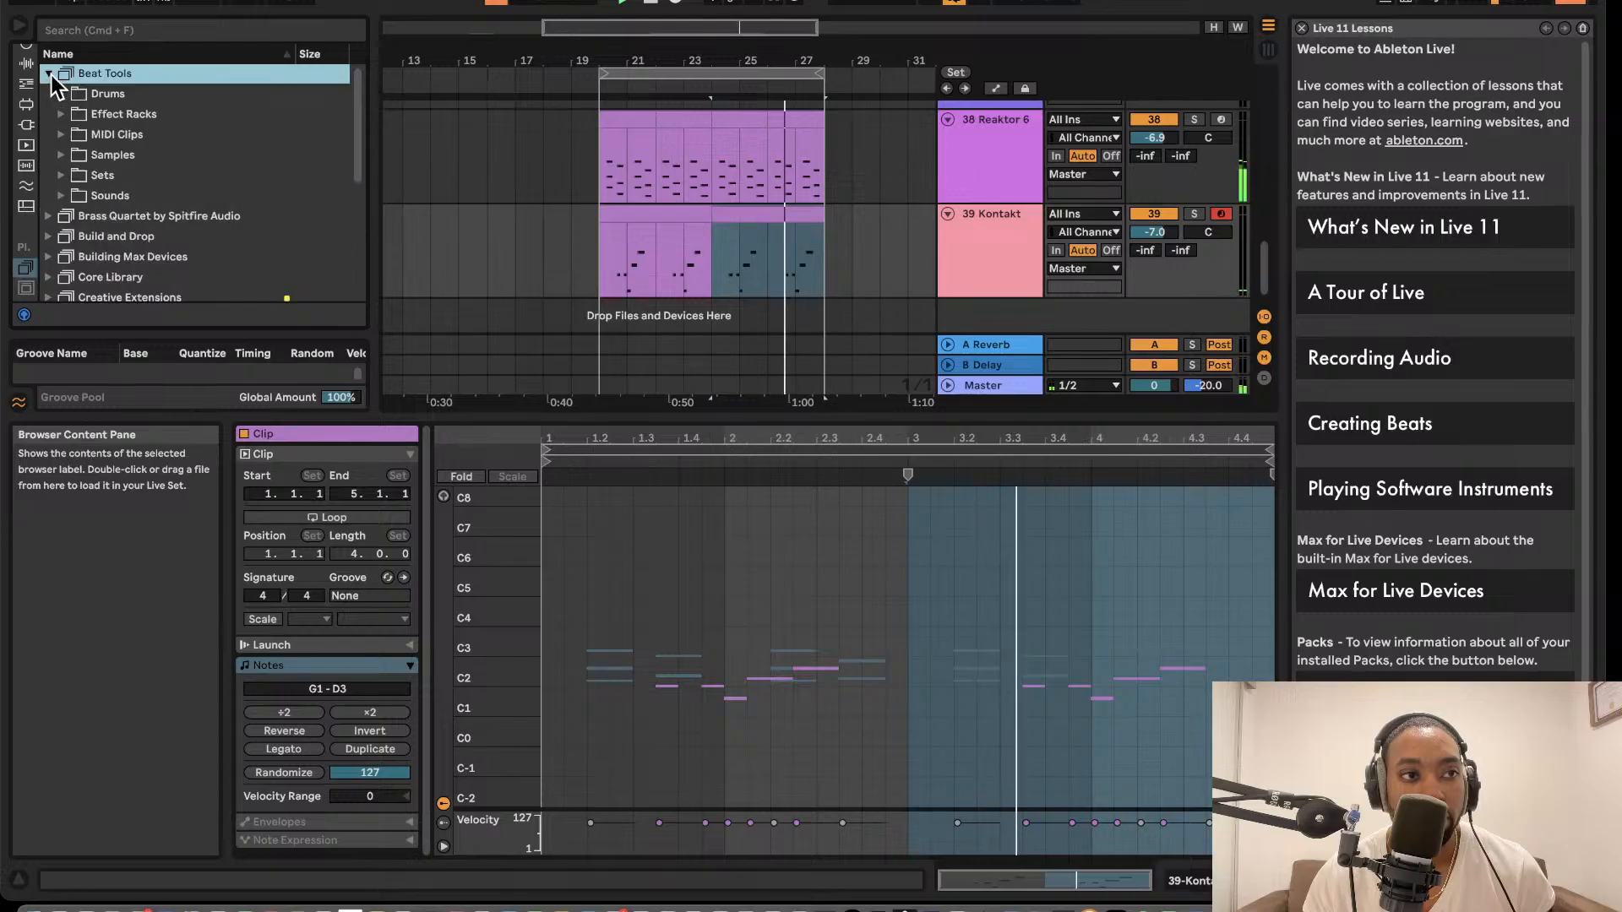
pyautogui.click(68, 96)
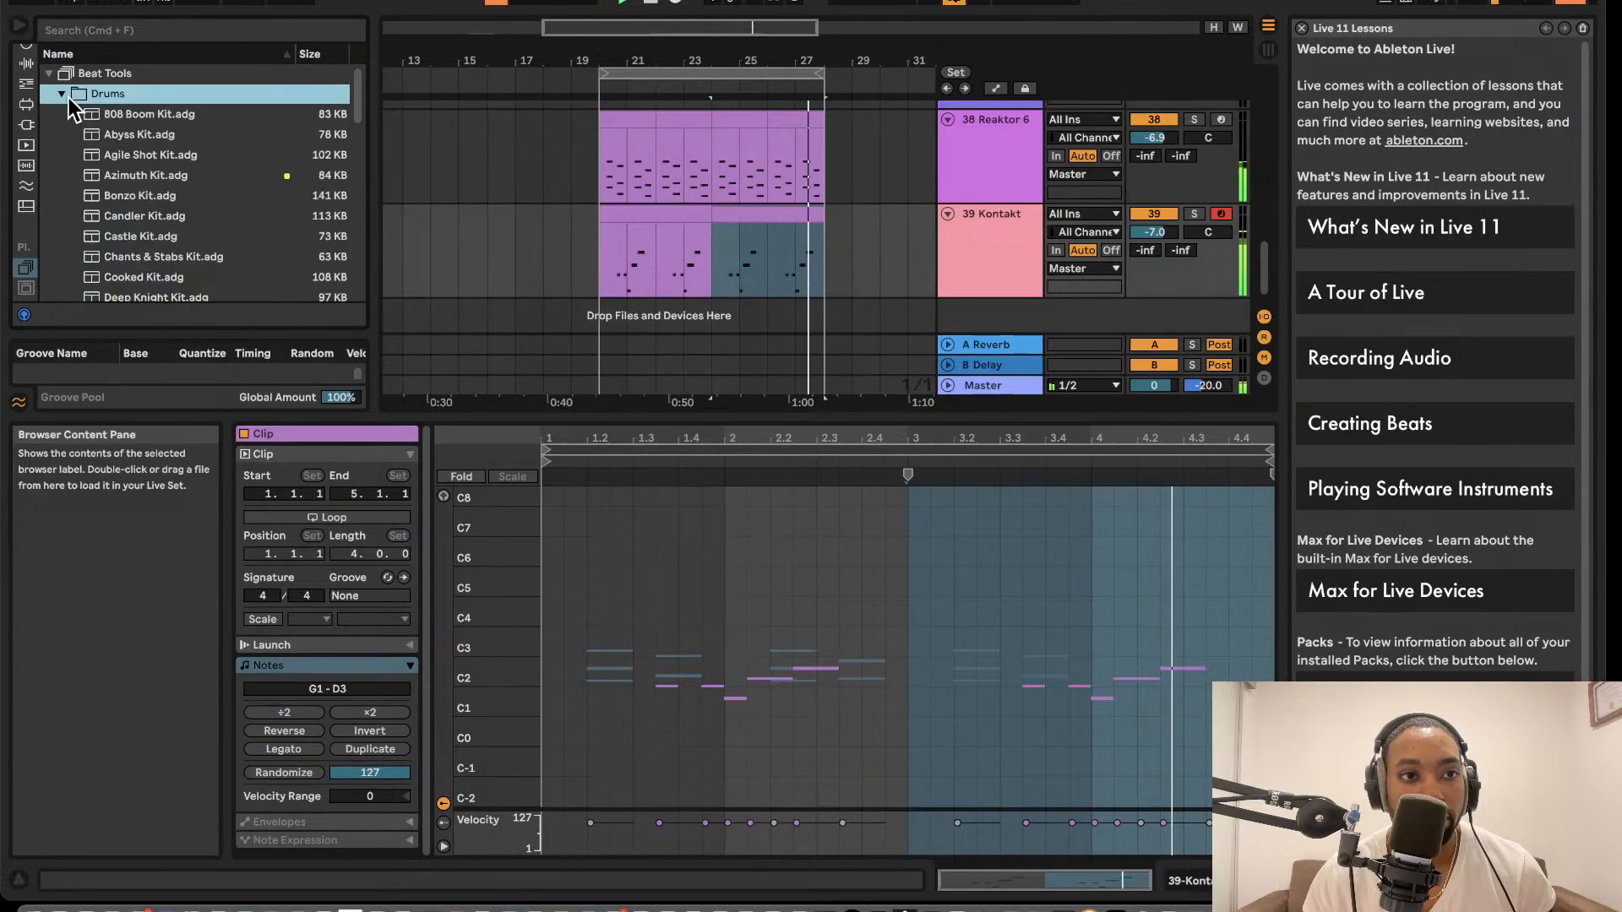
pyautogui.moveTo(129, 116); pyautogui.dragTo(298, 150)
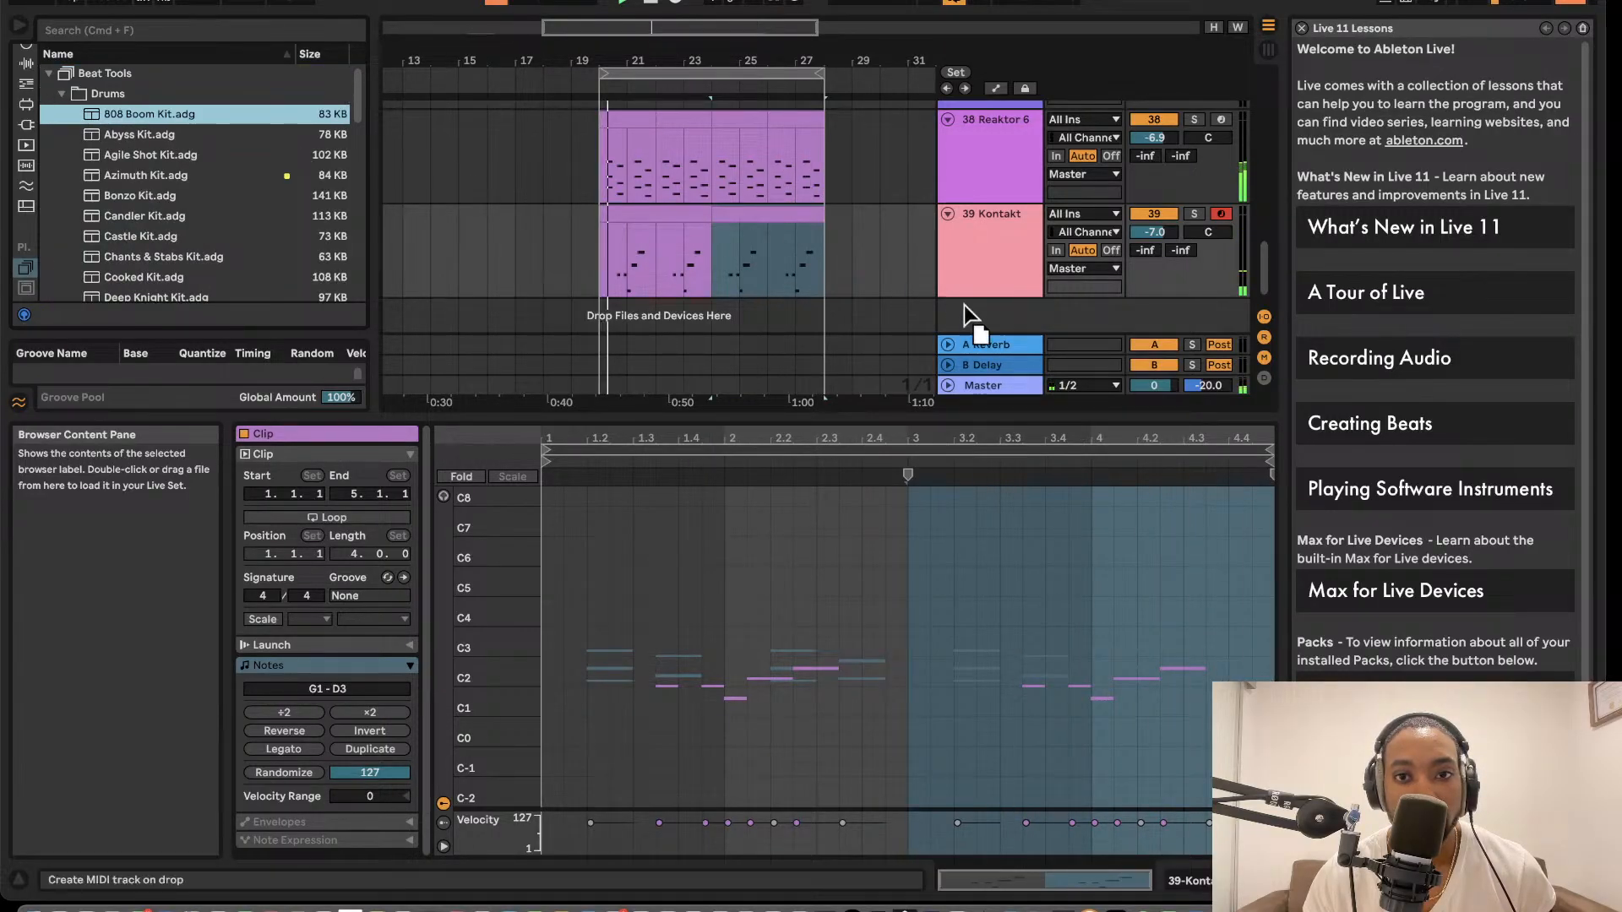
pyautogui.moveTo(943, 304); pyautogui.dragTo(944, 306)
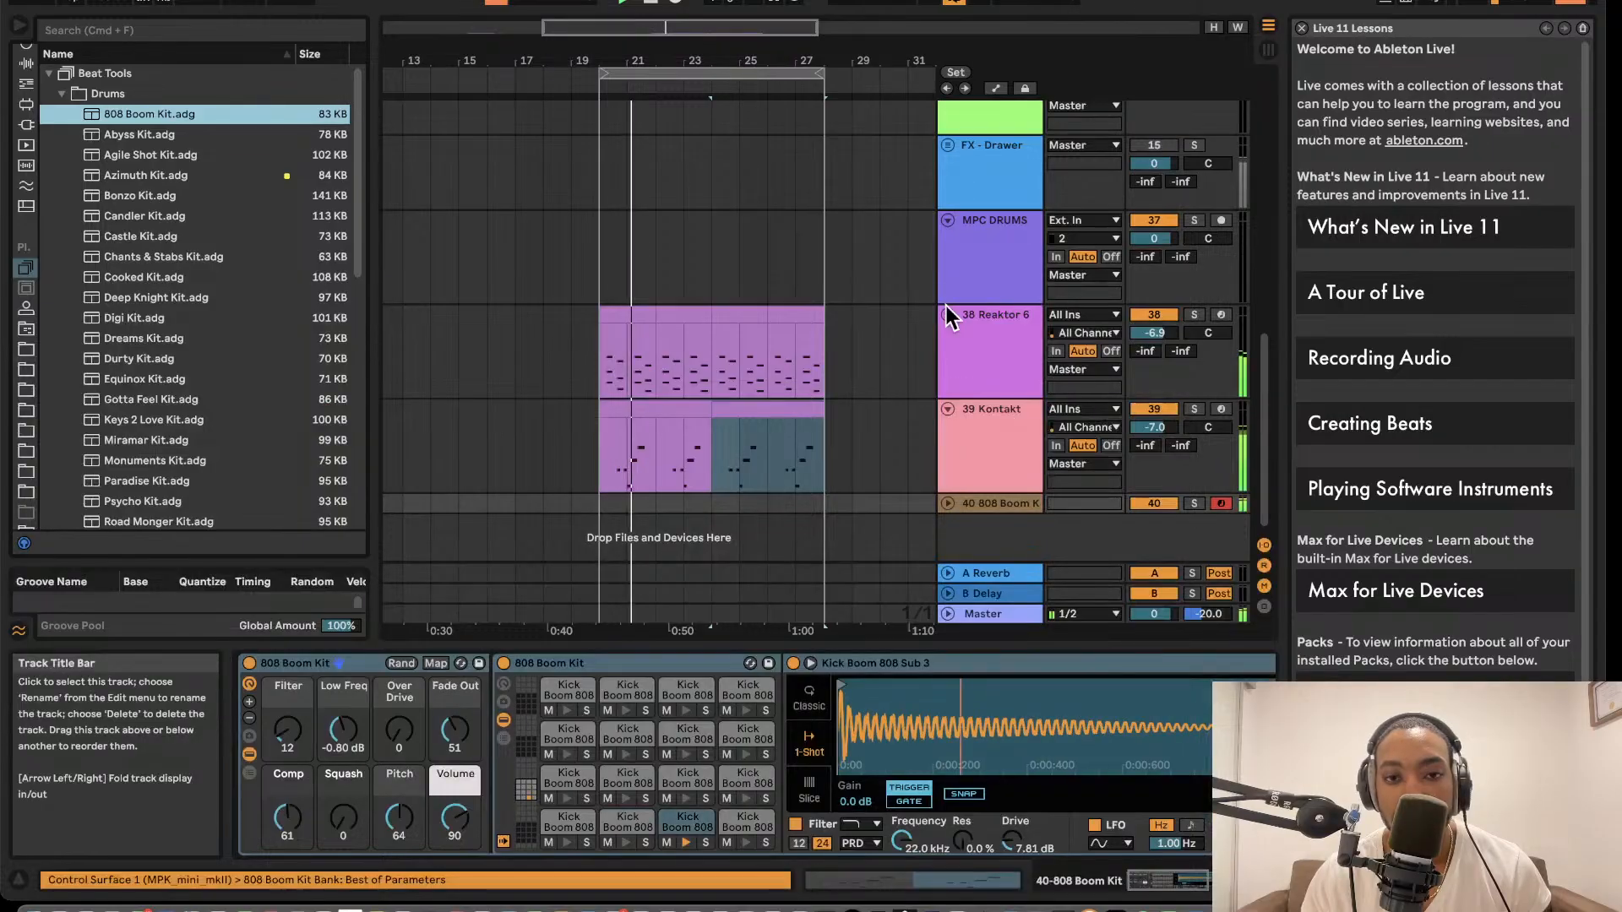
# - Set the 808 Boom Kit track's volume to -7.6 dB and capture the played drum hits as a MIDI clip
pyautogui.click(948, 504)
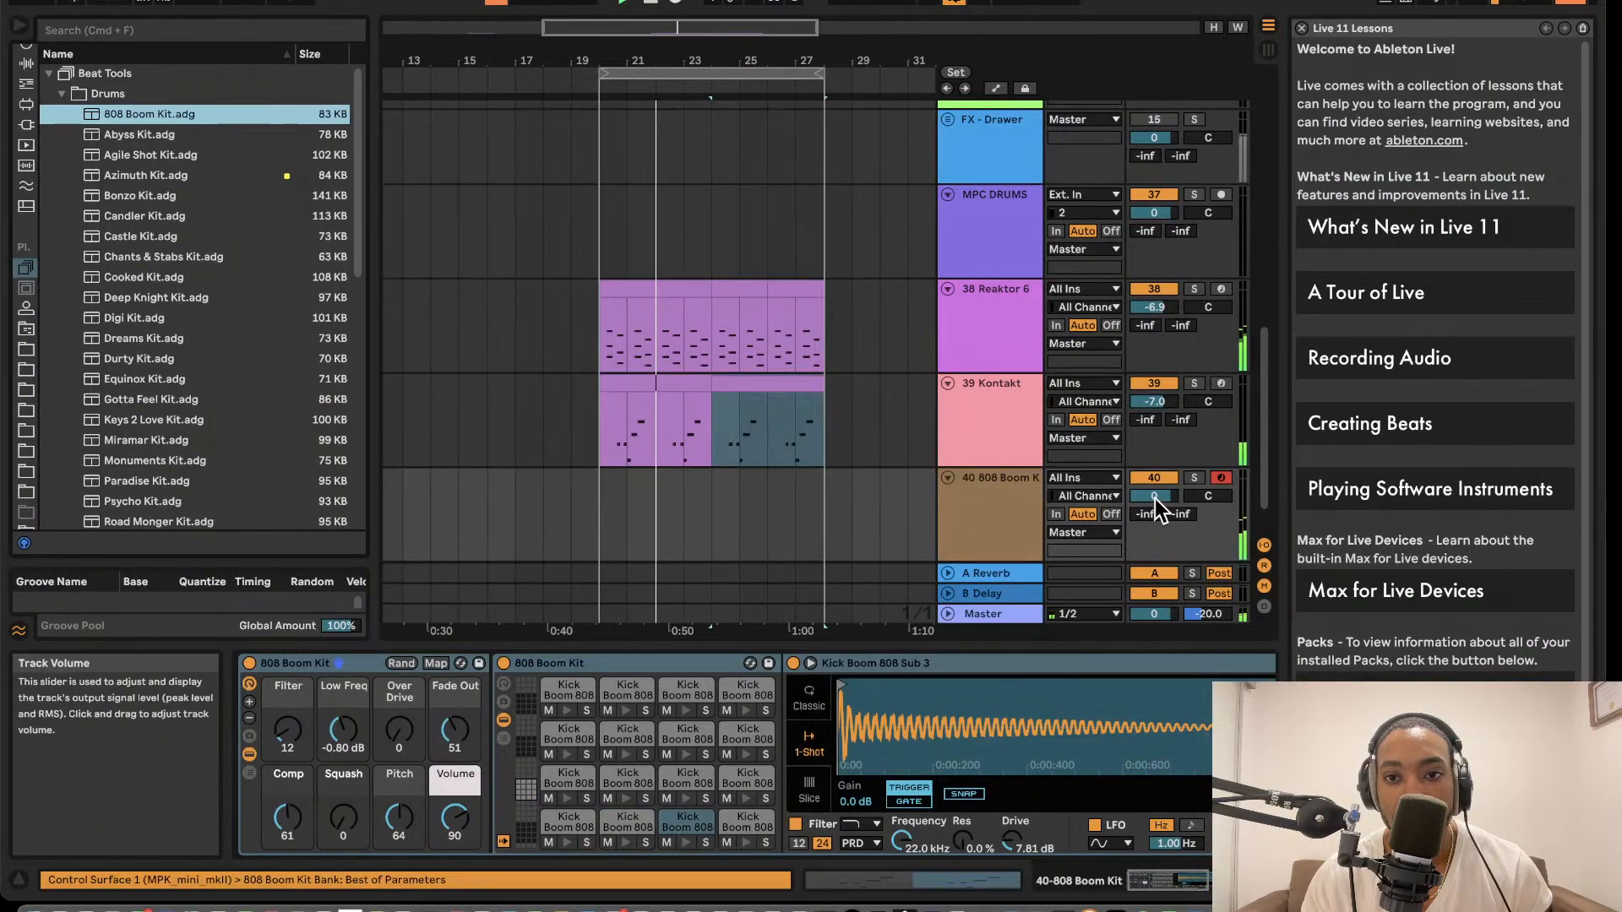
pyautogui.moveTo(1153, 490); pyautogui.dragTo(1154, 488)
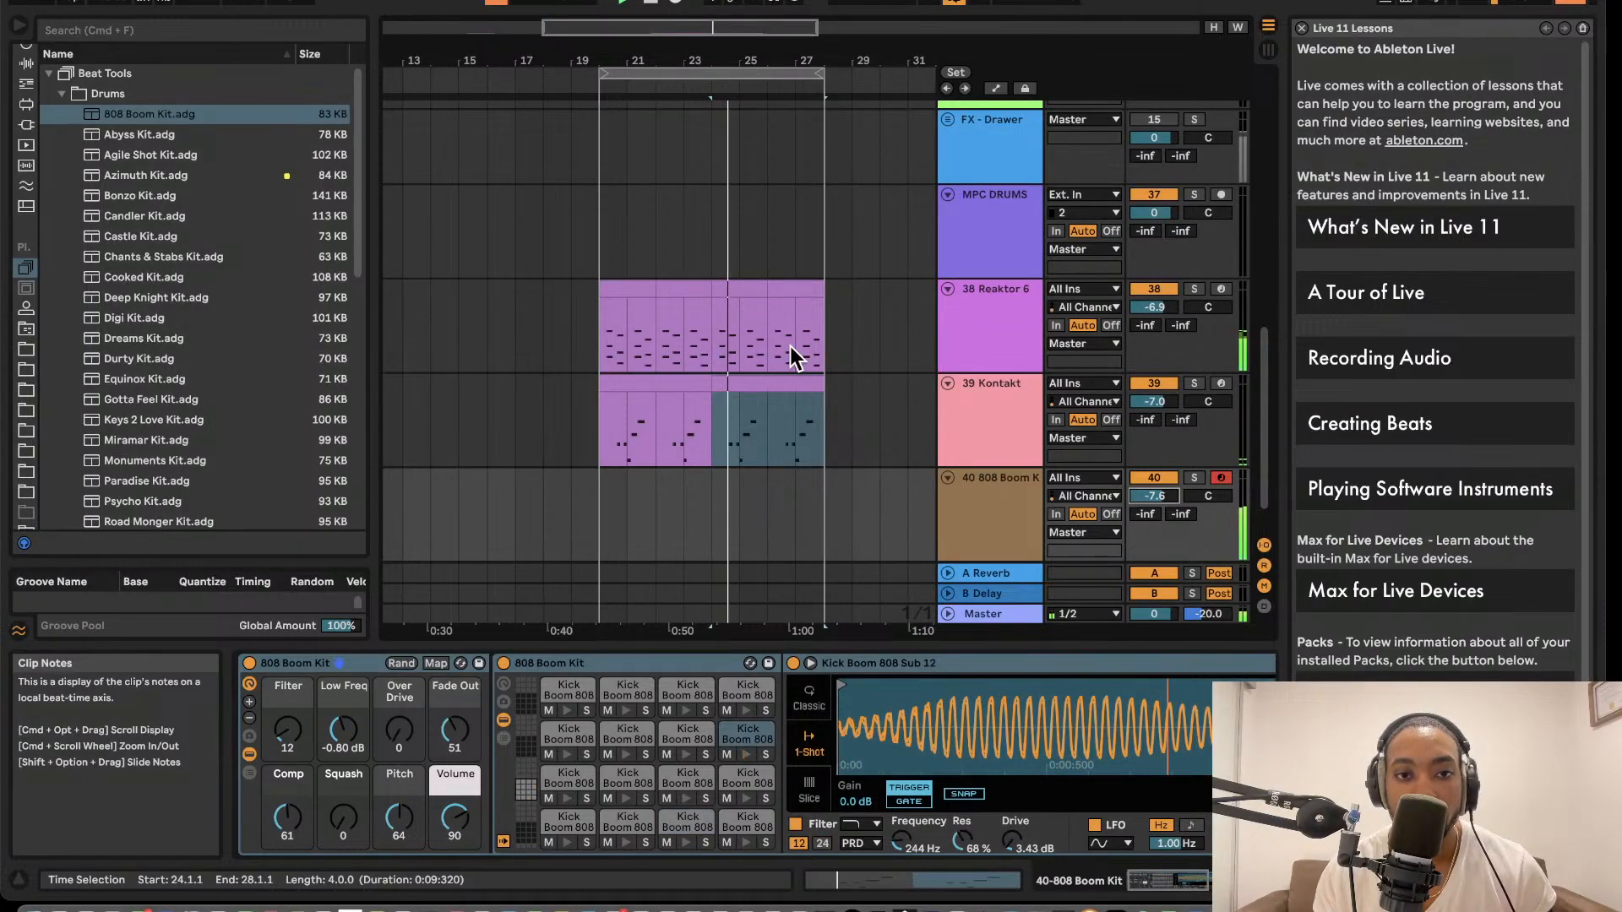
pyautogui.scroll(-2, 789, 346)
pyautogui.click(773, 2)
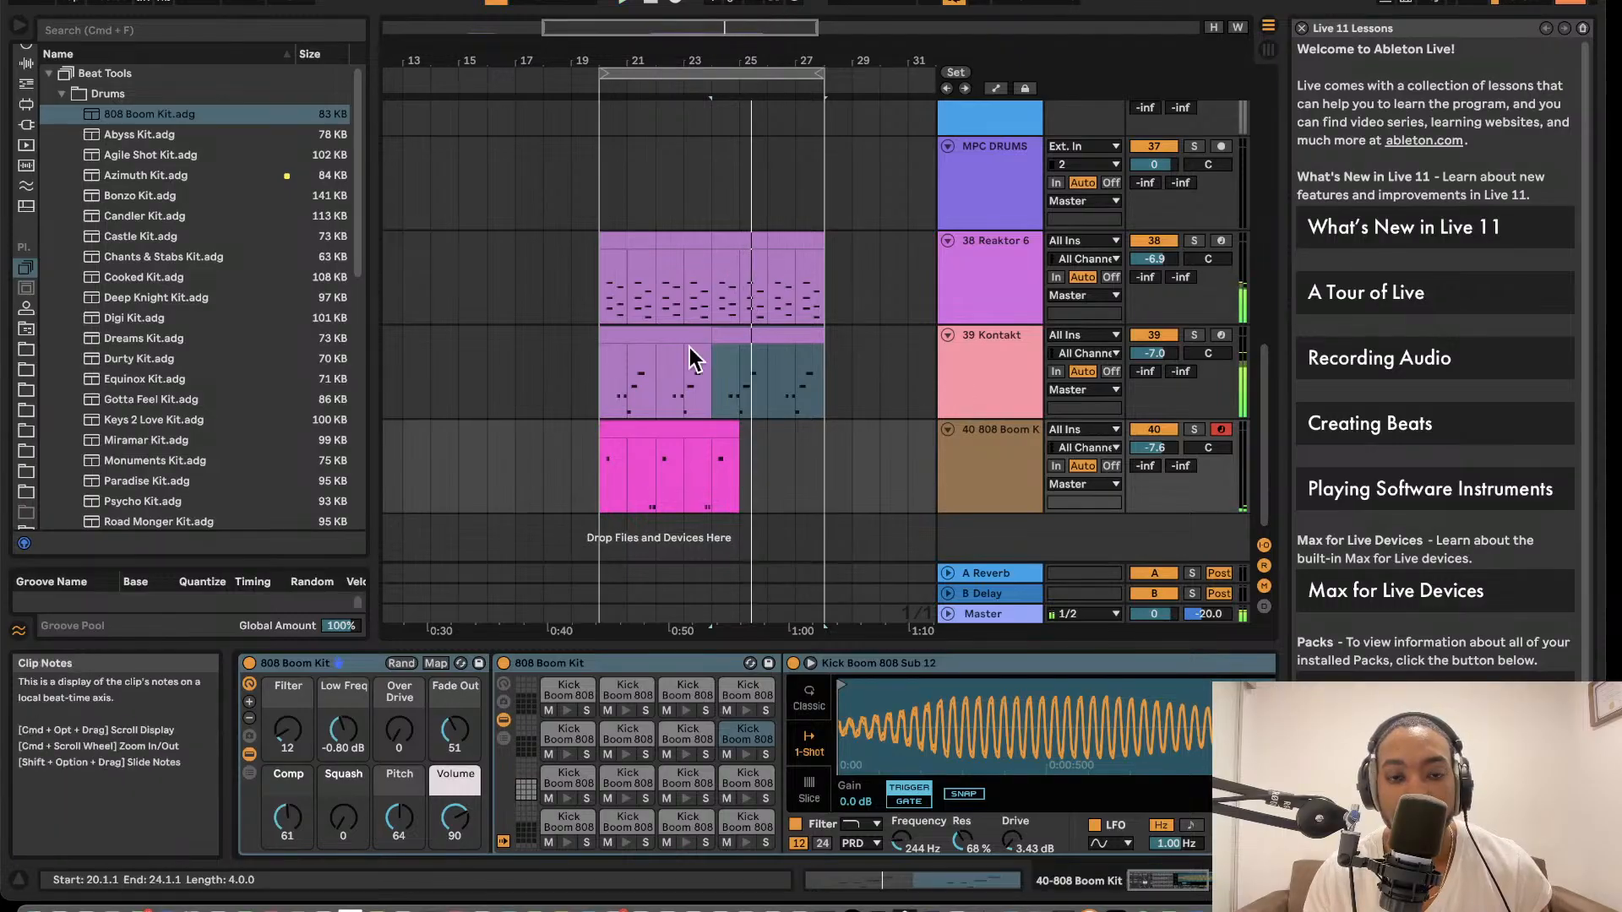
# - Try duplicating the five-bar 808 Boom Kit clip directly after itself, play it, and undo the duplication
pyautogui.click(696, 434)
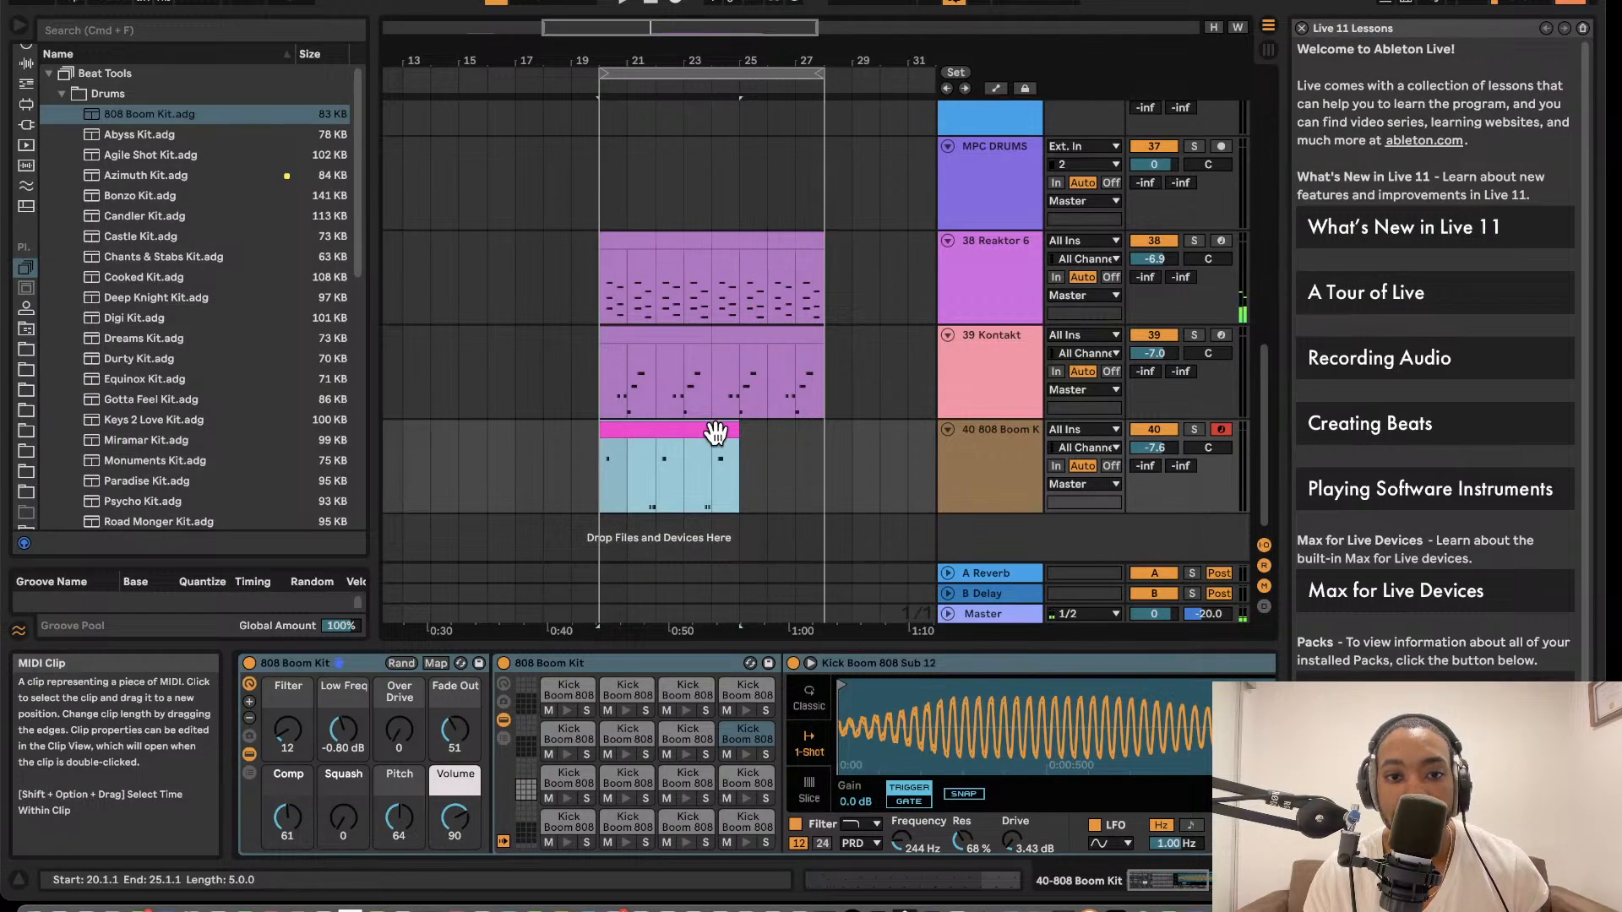
pyautogui.moveTo(738, 433)
pyautogui.mouseDown()
pyautogui.moveTo(883, 433)
pyautogui.moveTo(738, 434)
pyautogui.mouseUp()
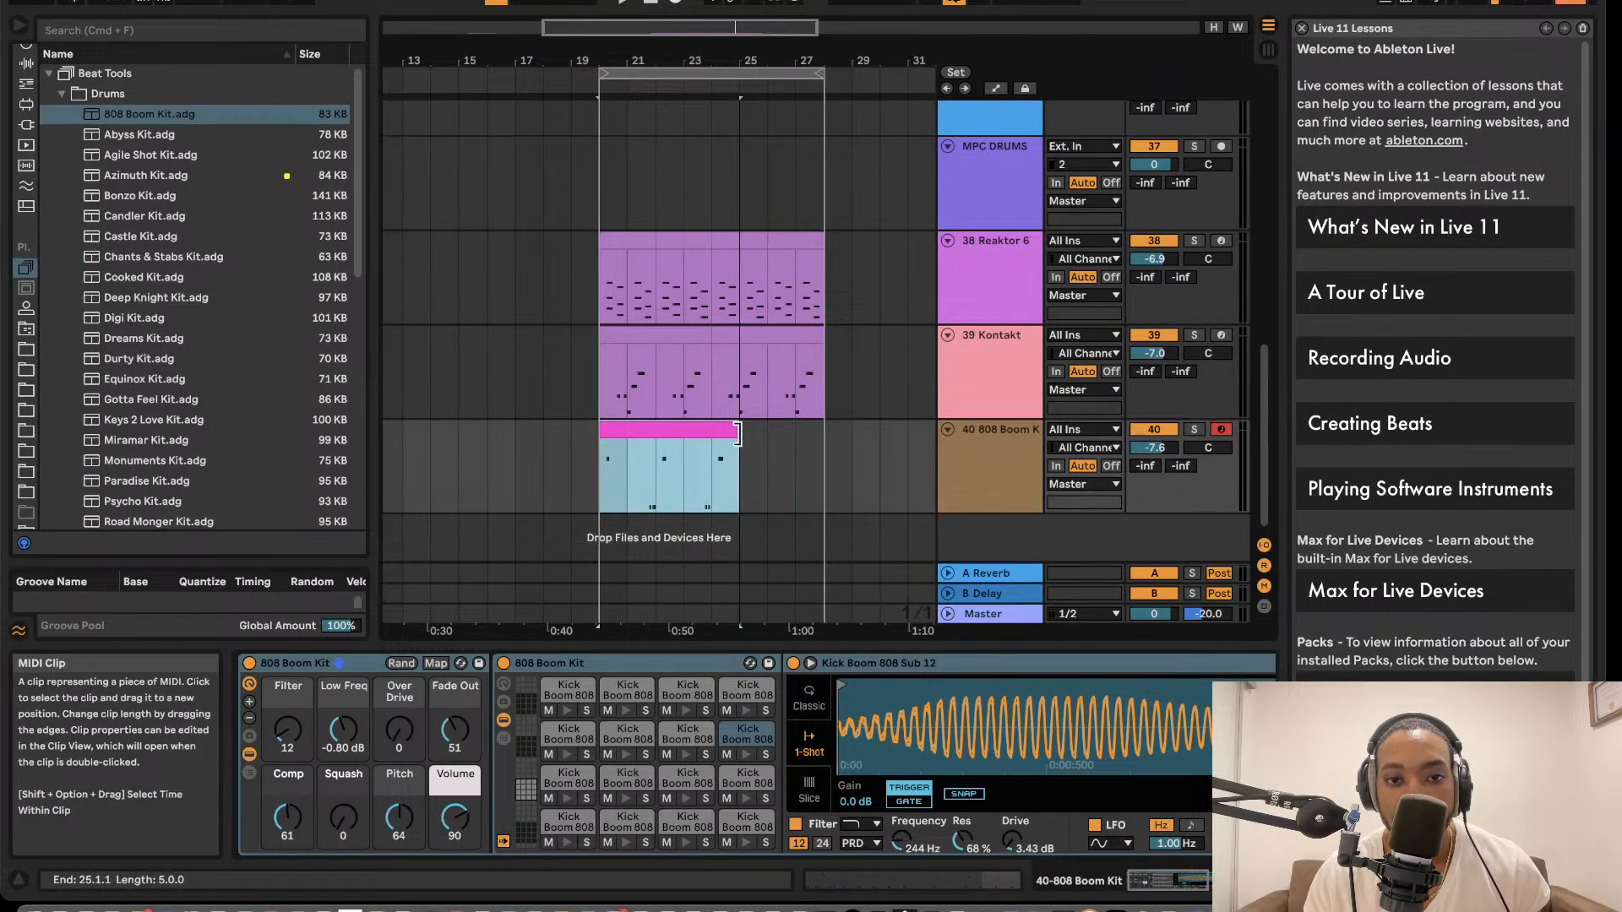
pyautogui.press('super+d')
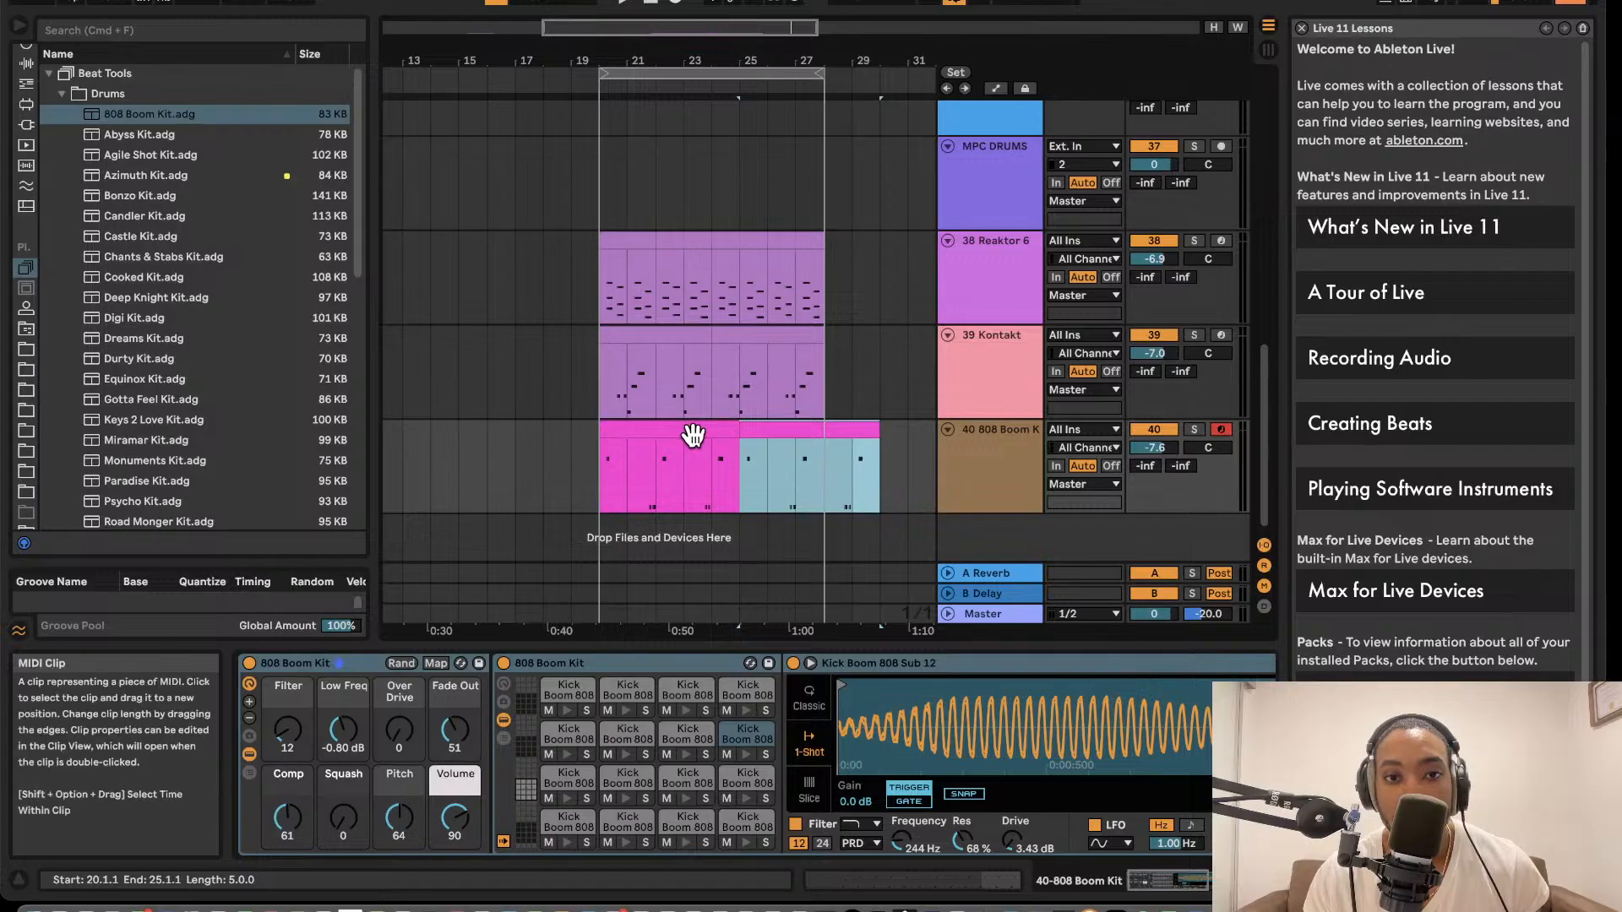
pyautogui.press('space')
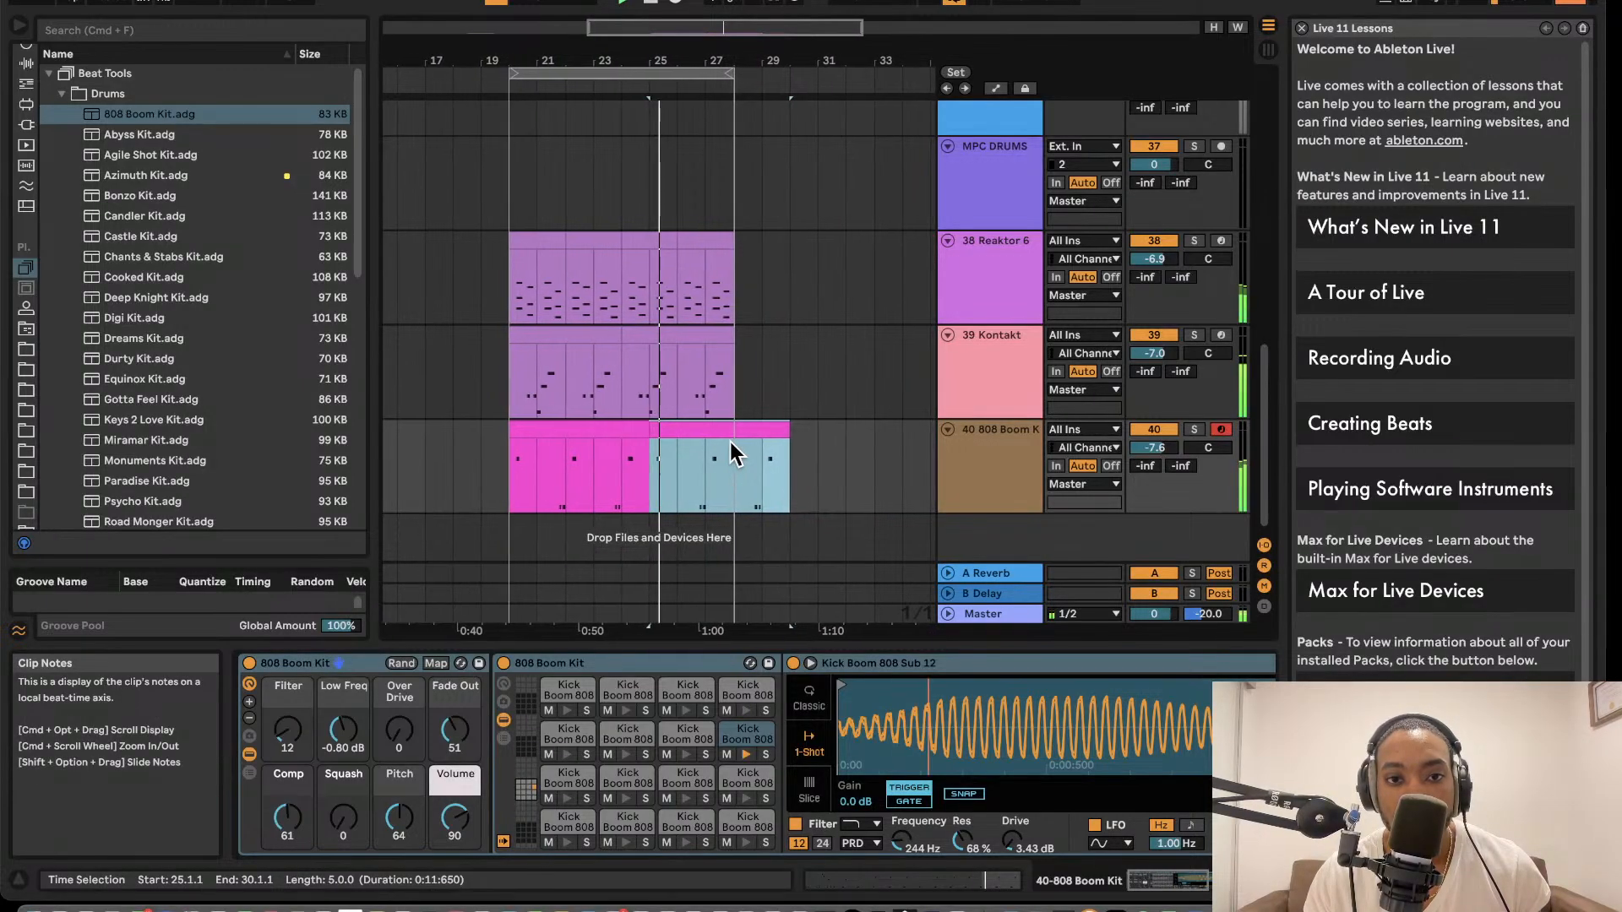
pyautogui.press('super+z')
# - Extend the 808 Boom Kit clip to end at 28.1.1 and play it with the other tracks
pyautogui.moveTo(502, 433); pyautogui.dragTo(682, 435)
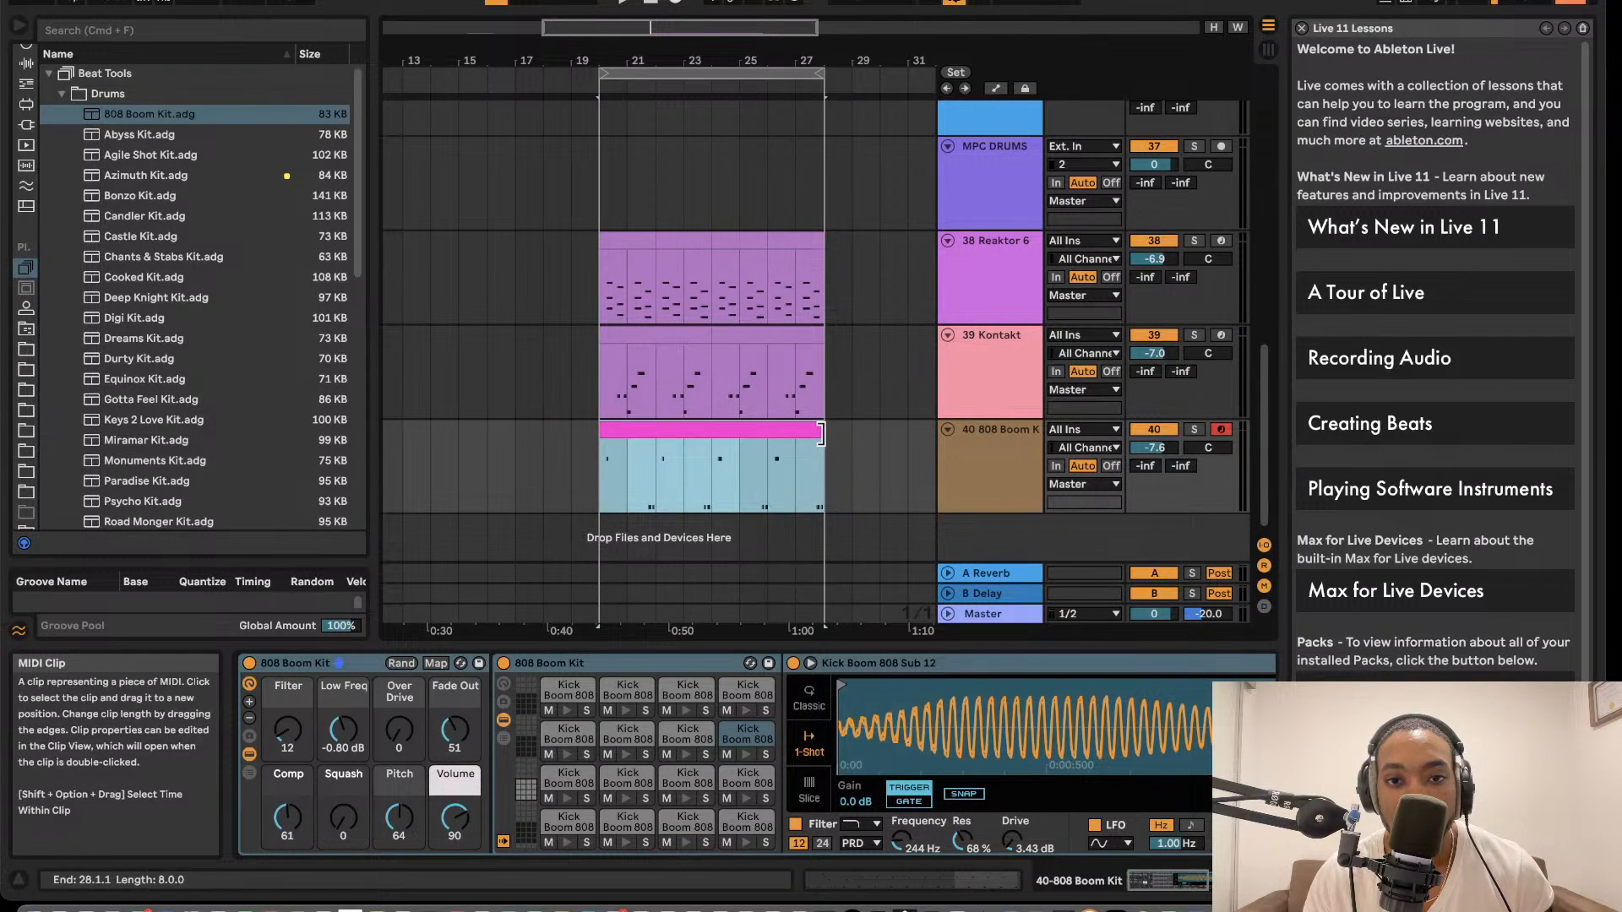
pyautogui.press('space')
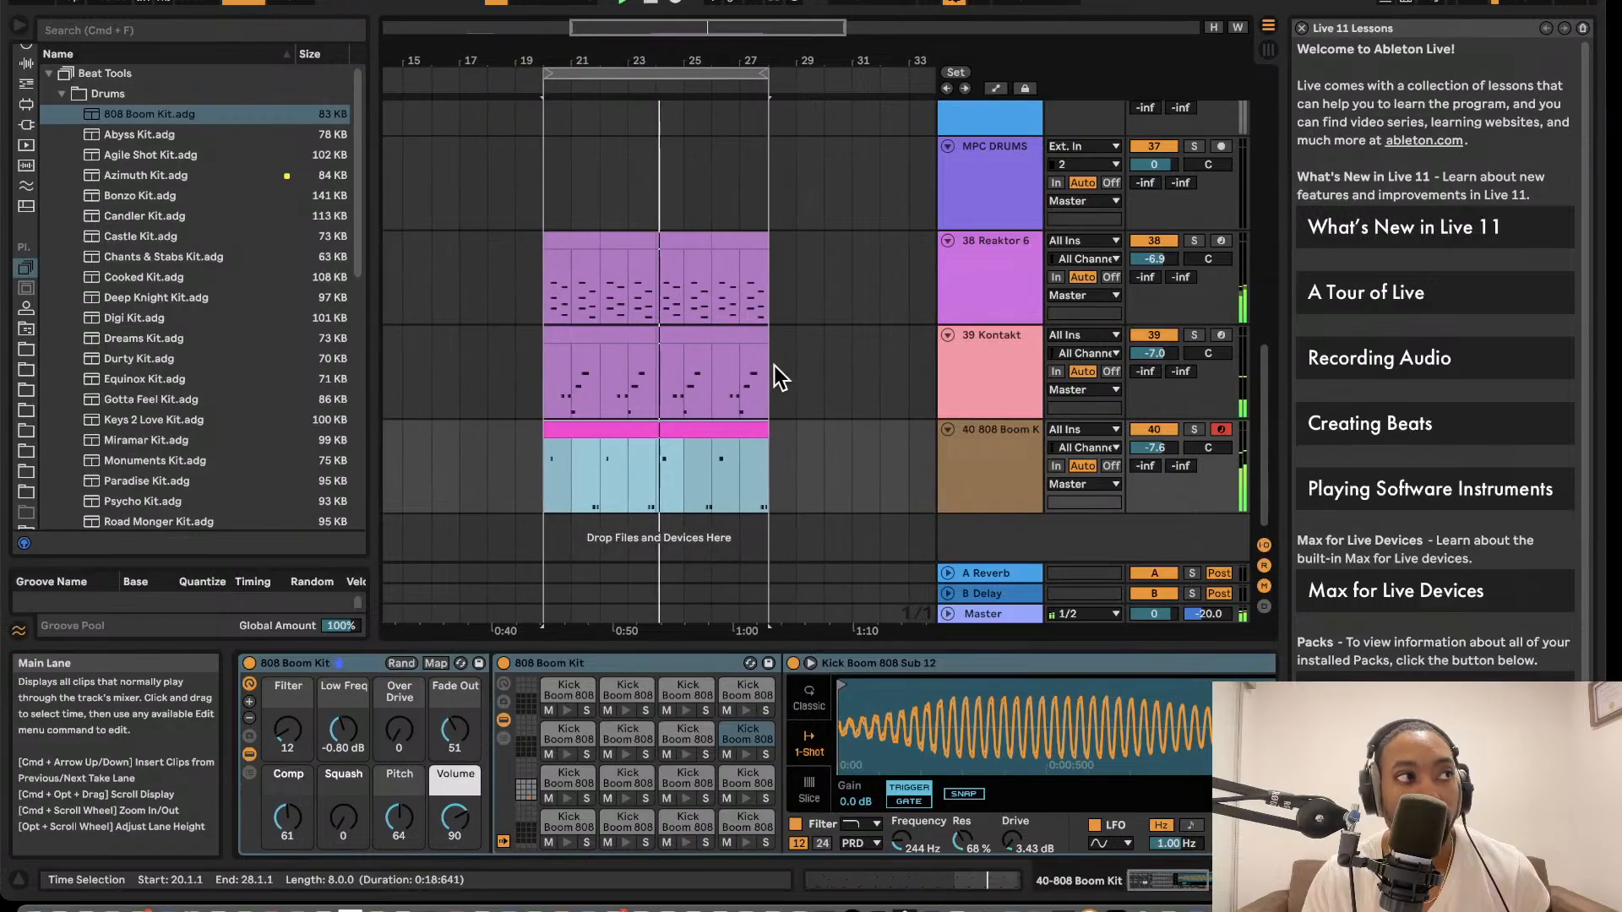
pyautogui.scroll(5, 703, 383)
pyautogui.hscroll(-2, 725, 363)
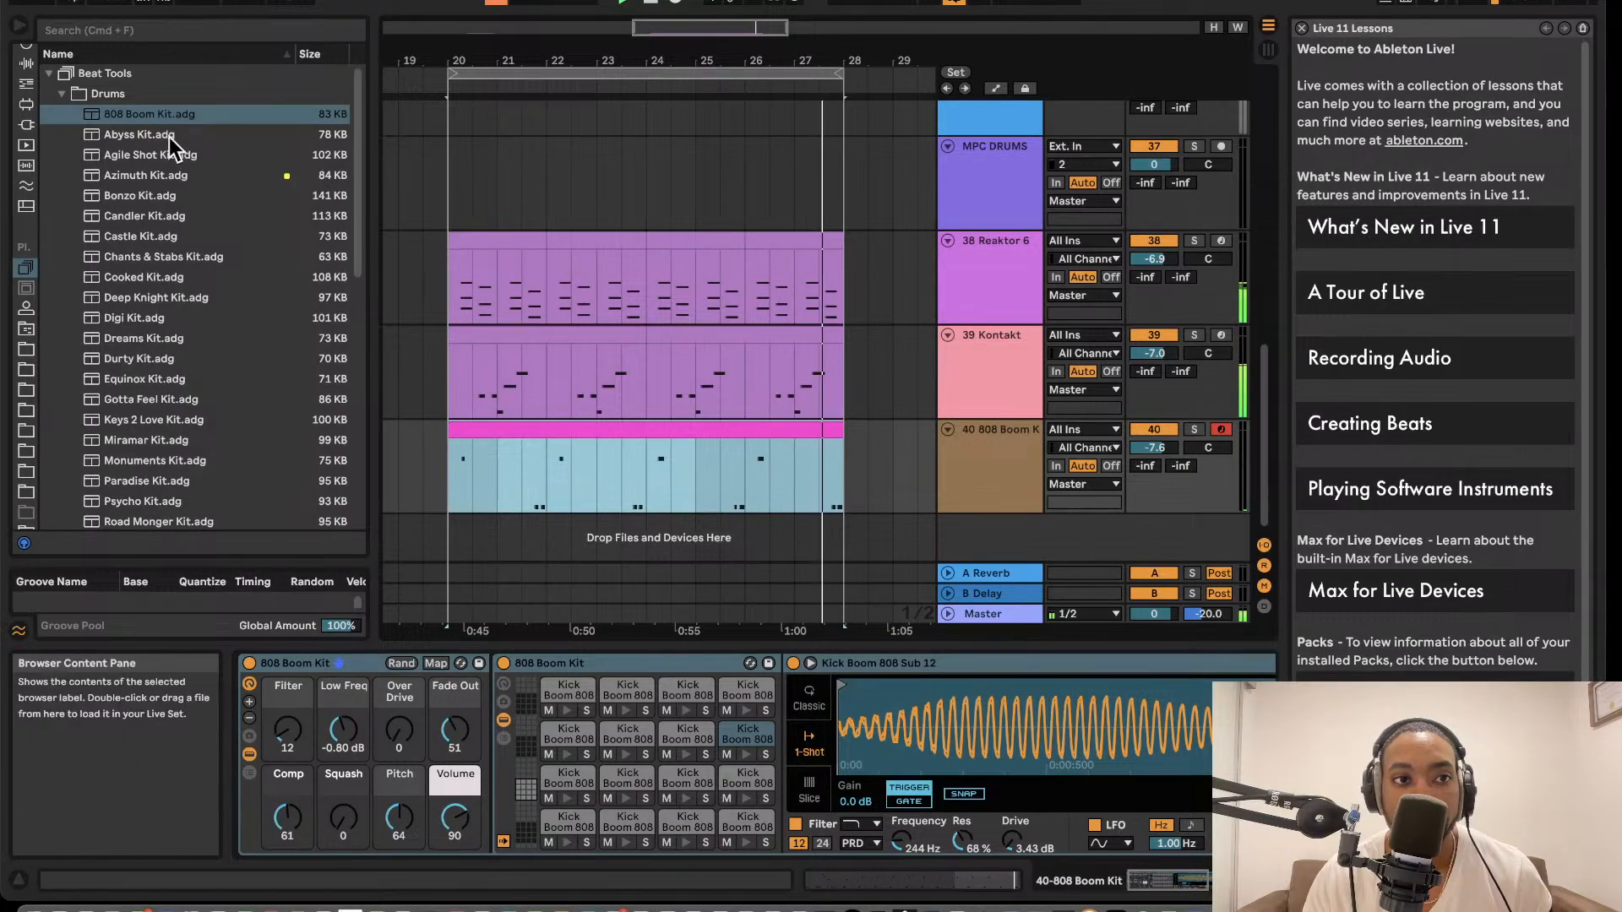
# - Load the Abyss Kit from the Beat Tools drums onto a new MIDI track and set its volume to -14.5 dB
pyautogui.moveTo(143, 134); pyautogui.dragTo(1012, 535)
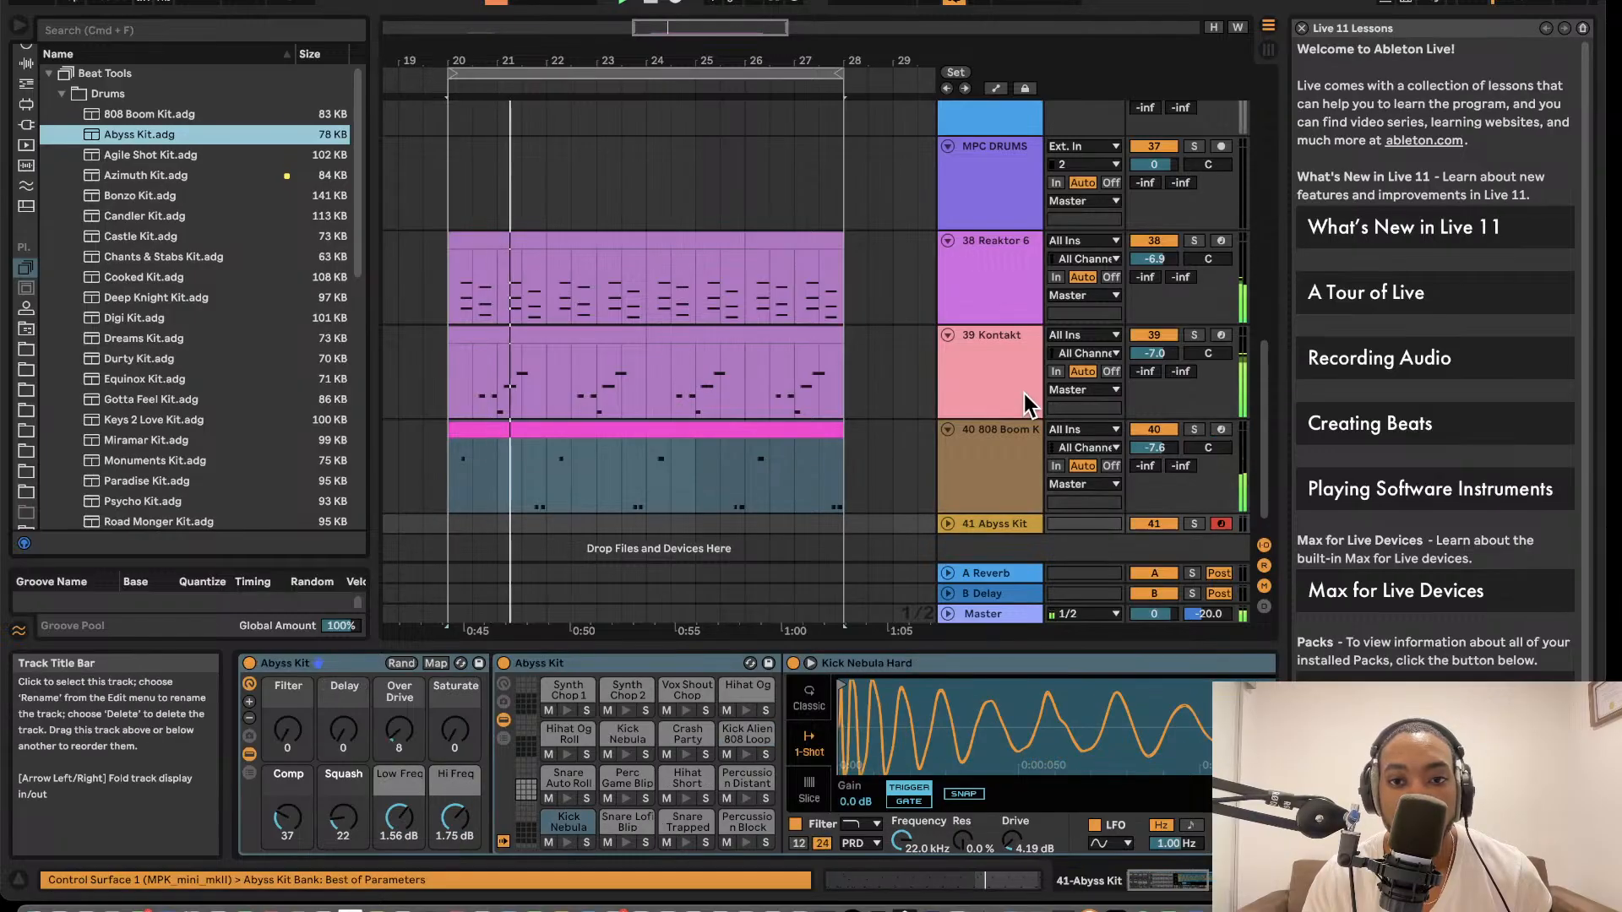
pyautogui.scroll(-1, 945, 524)
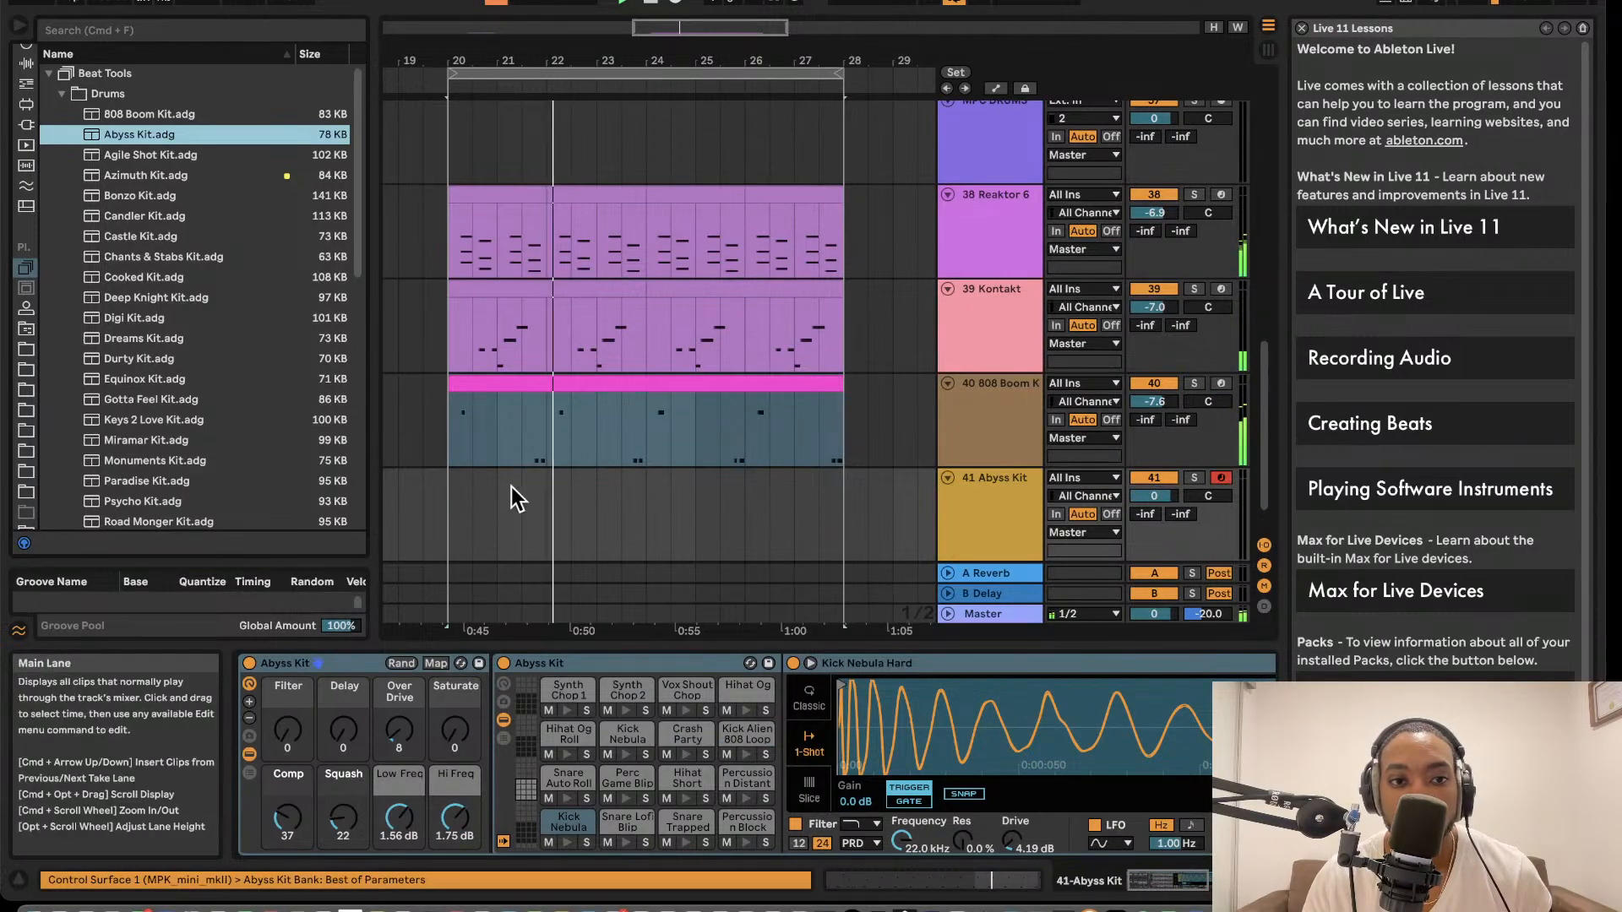
pyautogui.click(448, 505)
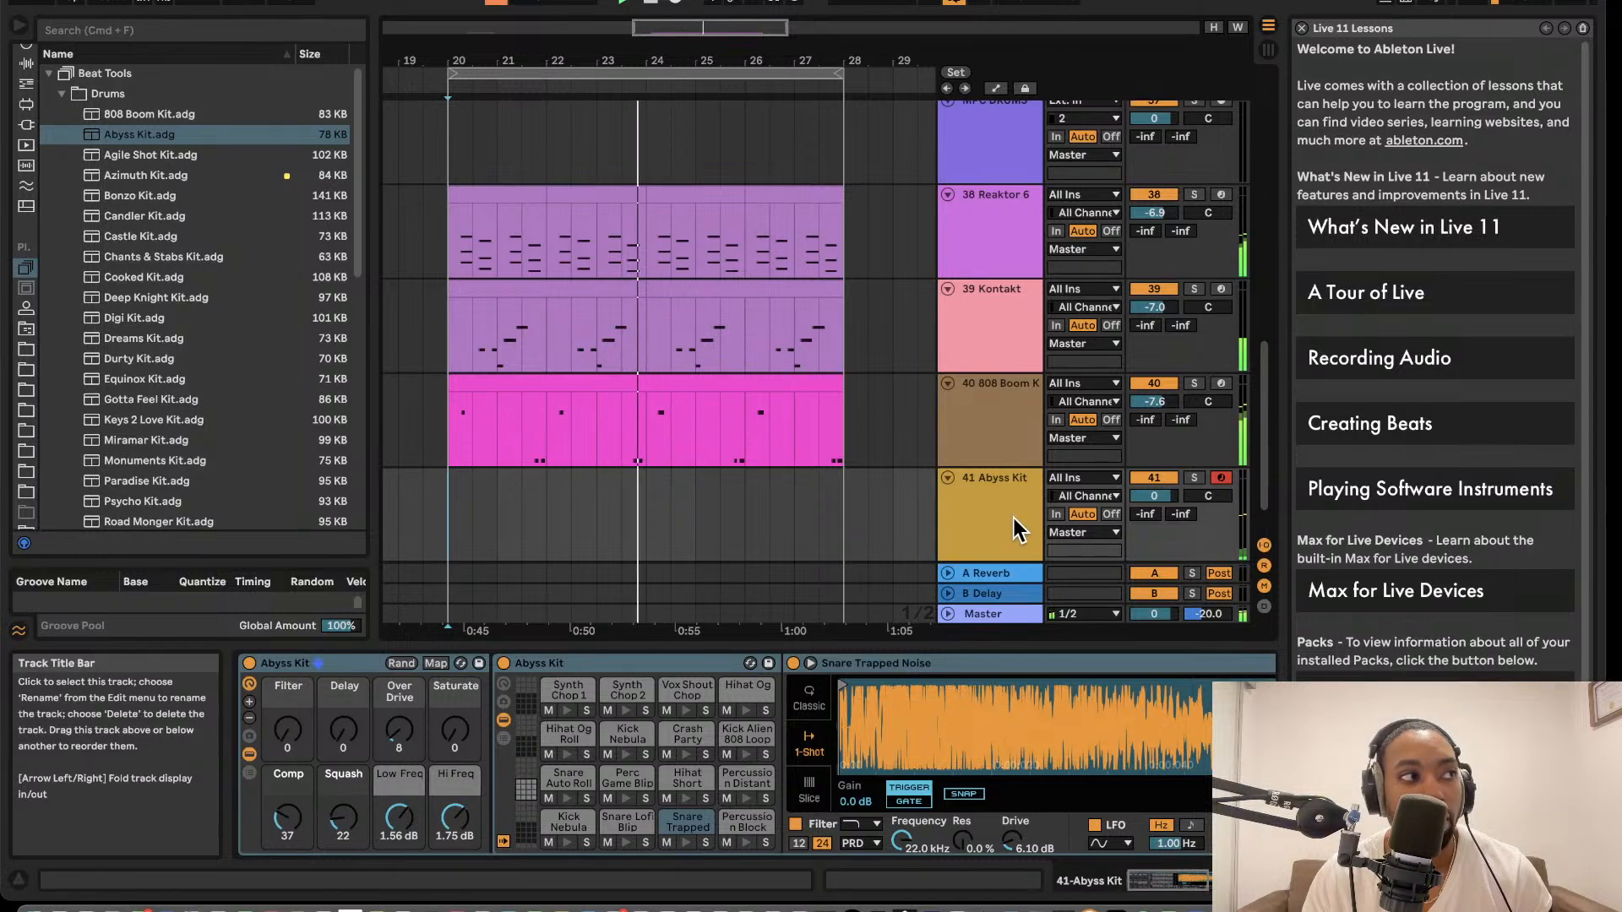
pyautogui.moveTo(1154, 496); pyautogui.dragTo(1153, 545)
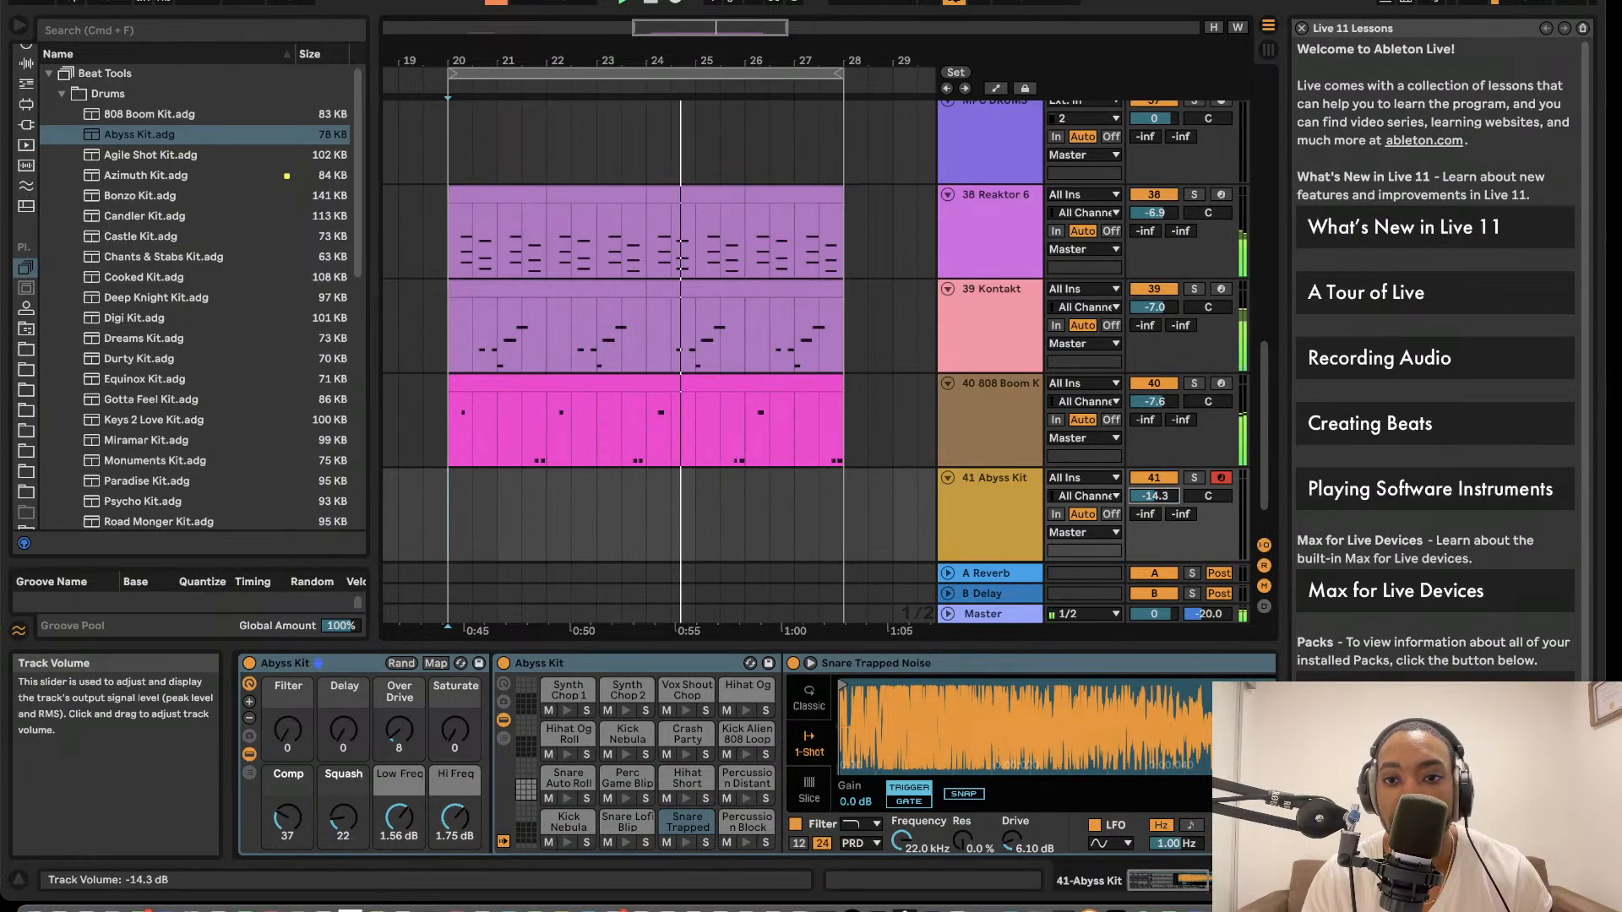
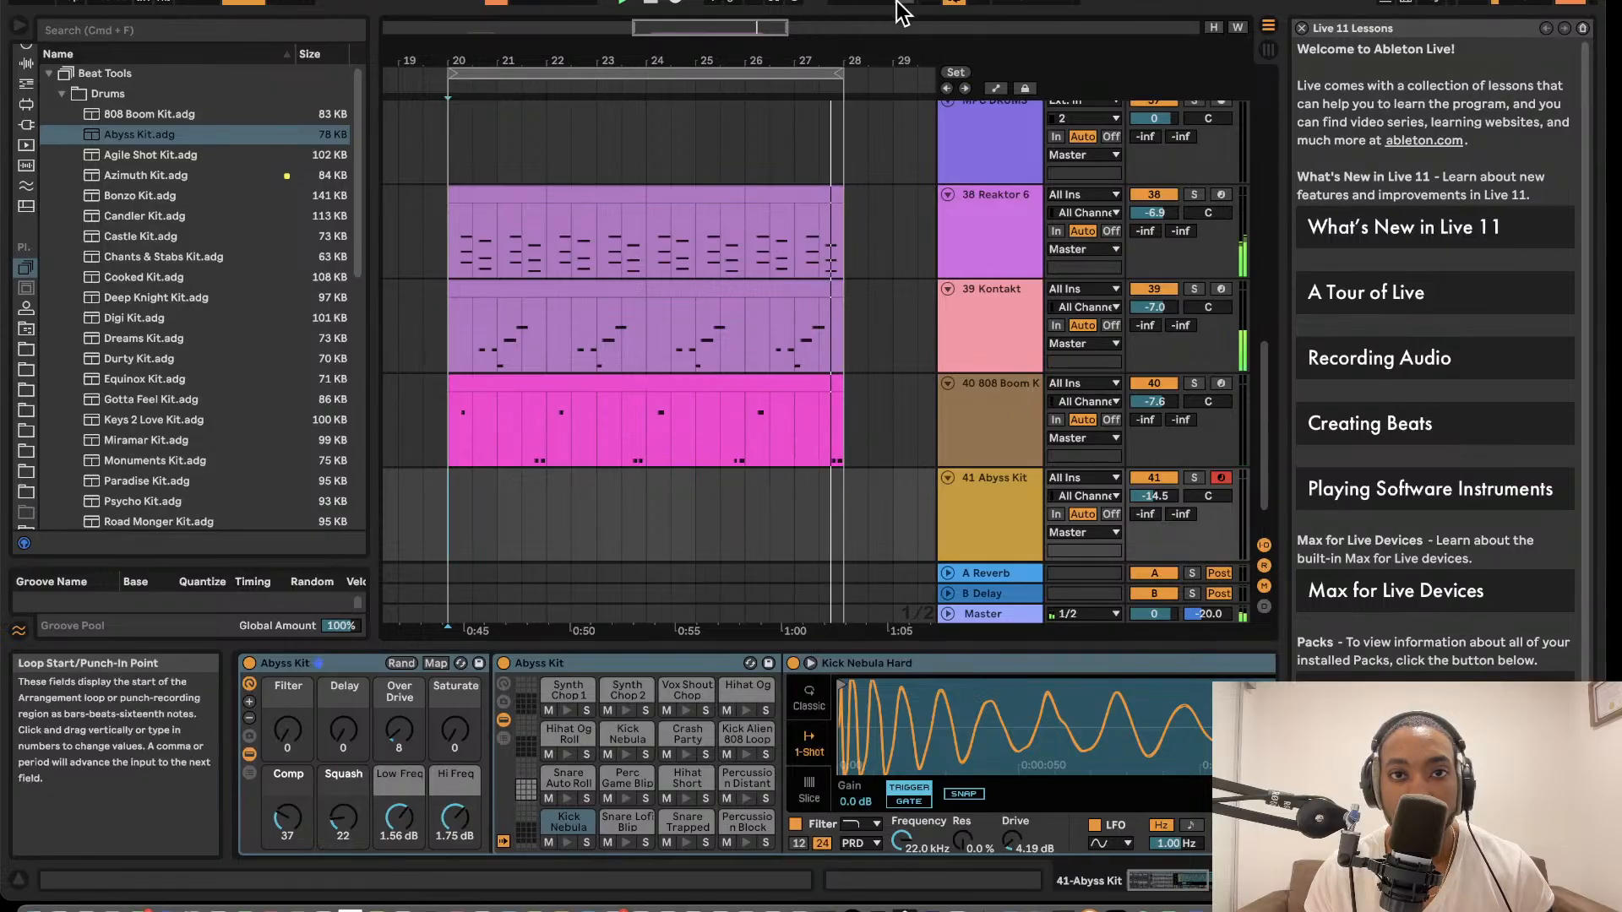
# - Capture the played Abyss Kit hits as a MIDI clip and fit the clip from 20.1.1 to 28.1.1
pyautogui.click(773, 2)
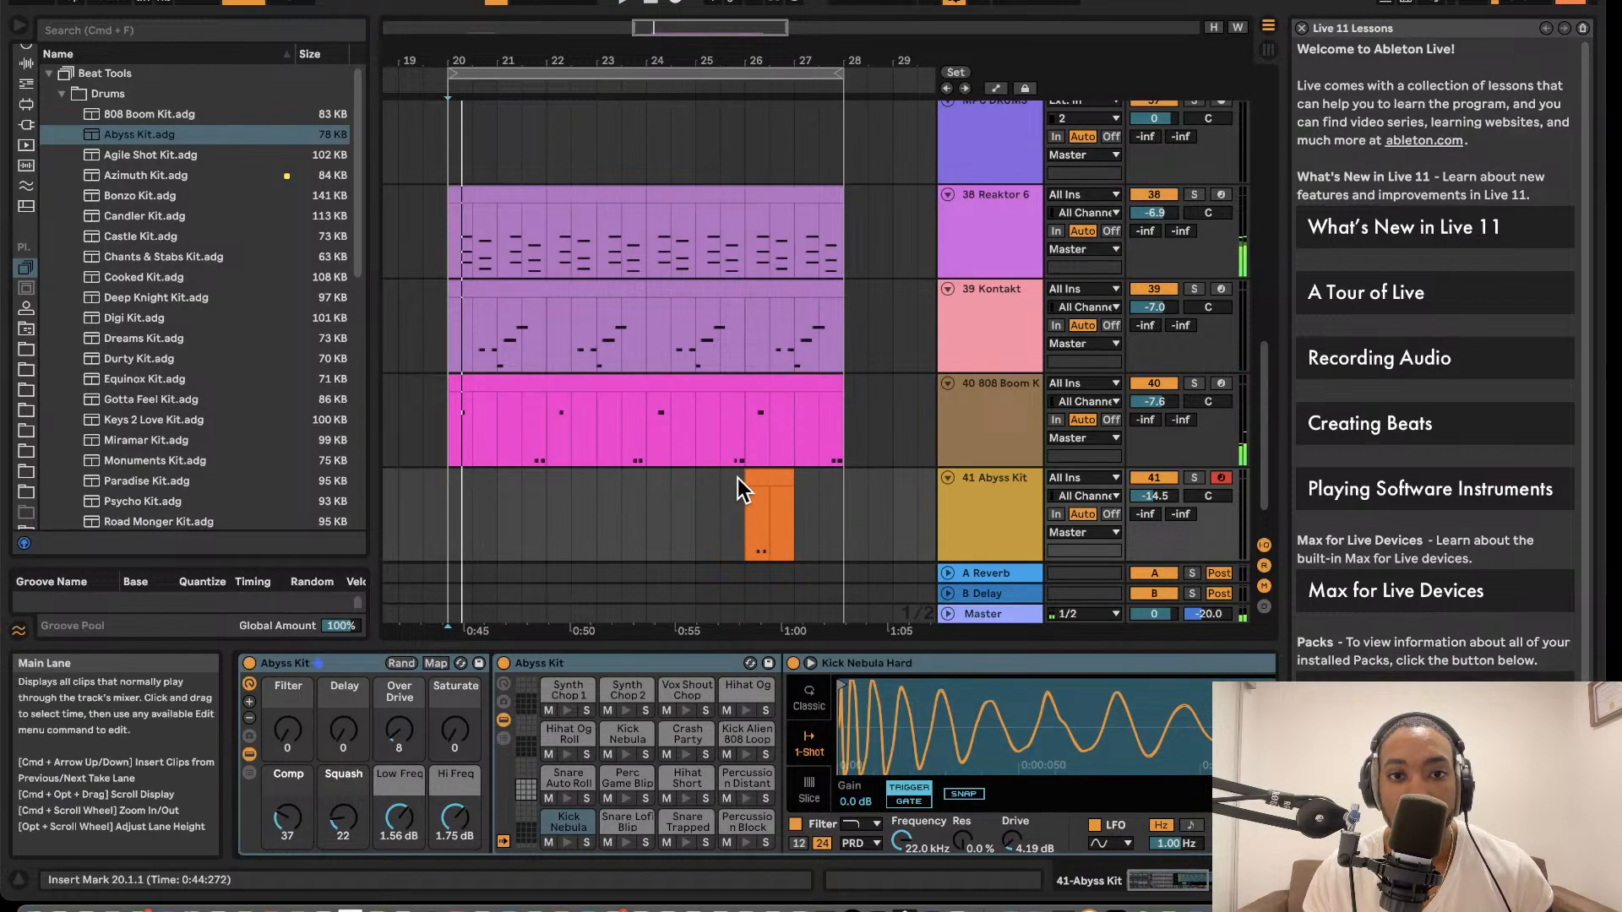
pyautogui.moveTo(744, 478); pyautogui.dragTo(451, 480)
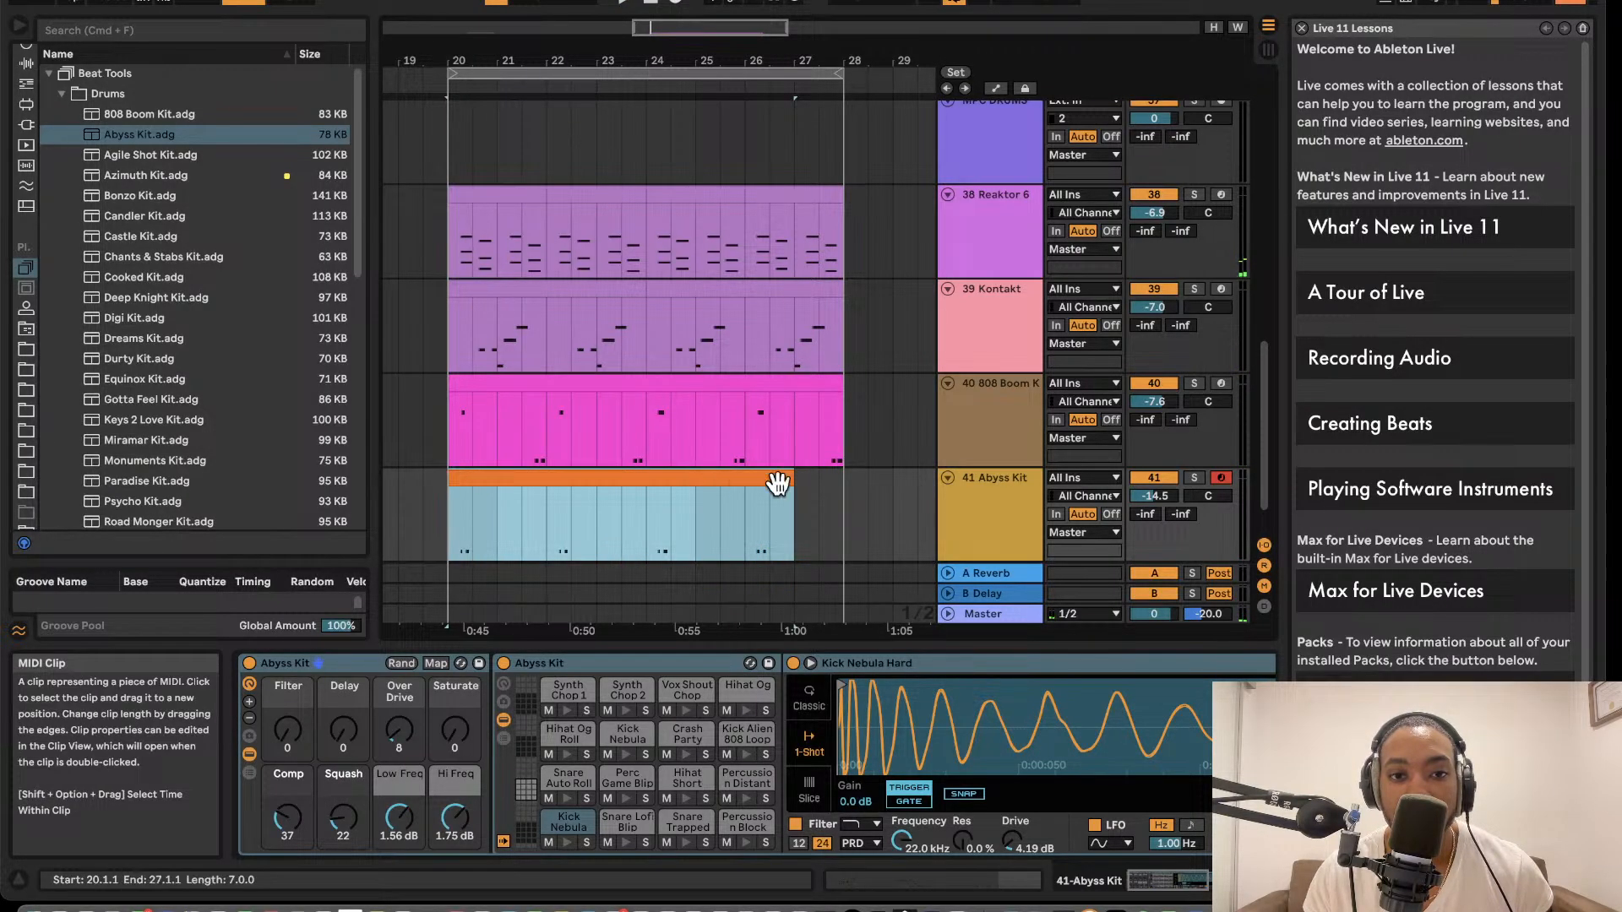
pyautogui.moveTo(794, 480)
pyautogui.mouseDown()
pyautogui.moveTo(842, 478)
pyautogui.moveTo(767, 478)
pyautogui.moveTo(800, 475)
pyautogui.mouseUp()
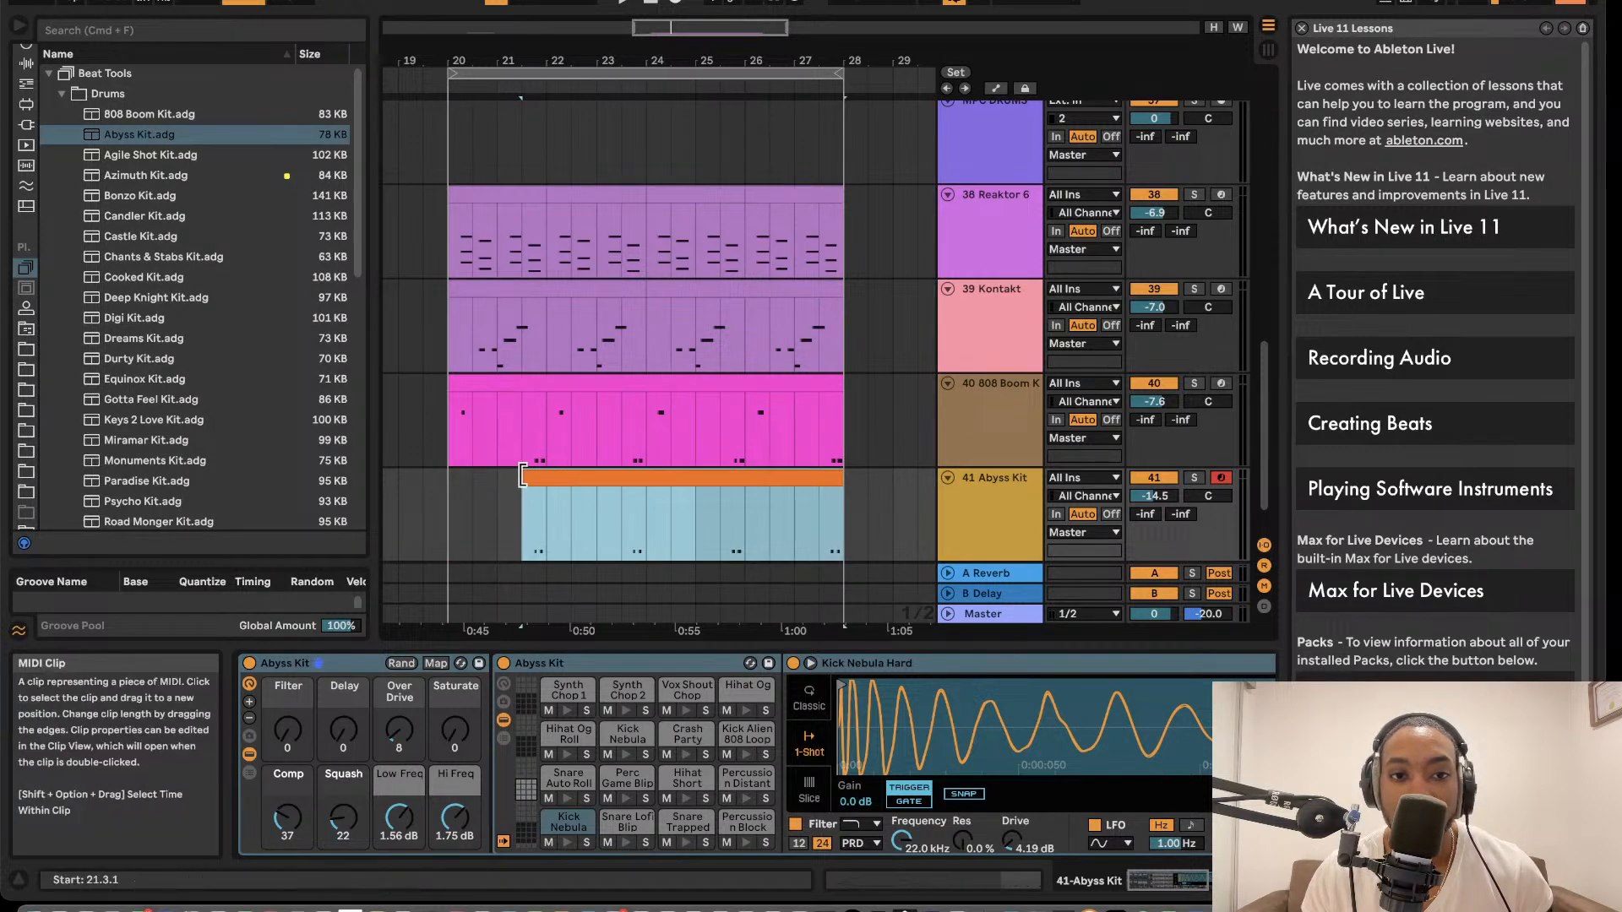
pyautogui.moveTo(518, 476); pyautogui.dragTo(474, 477)
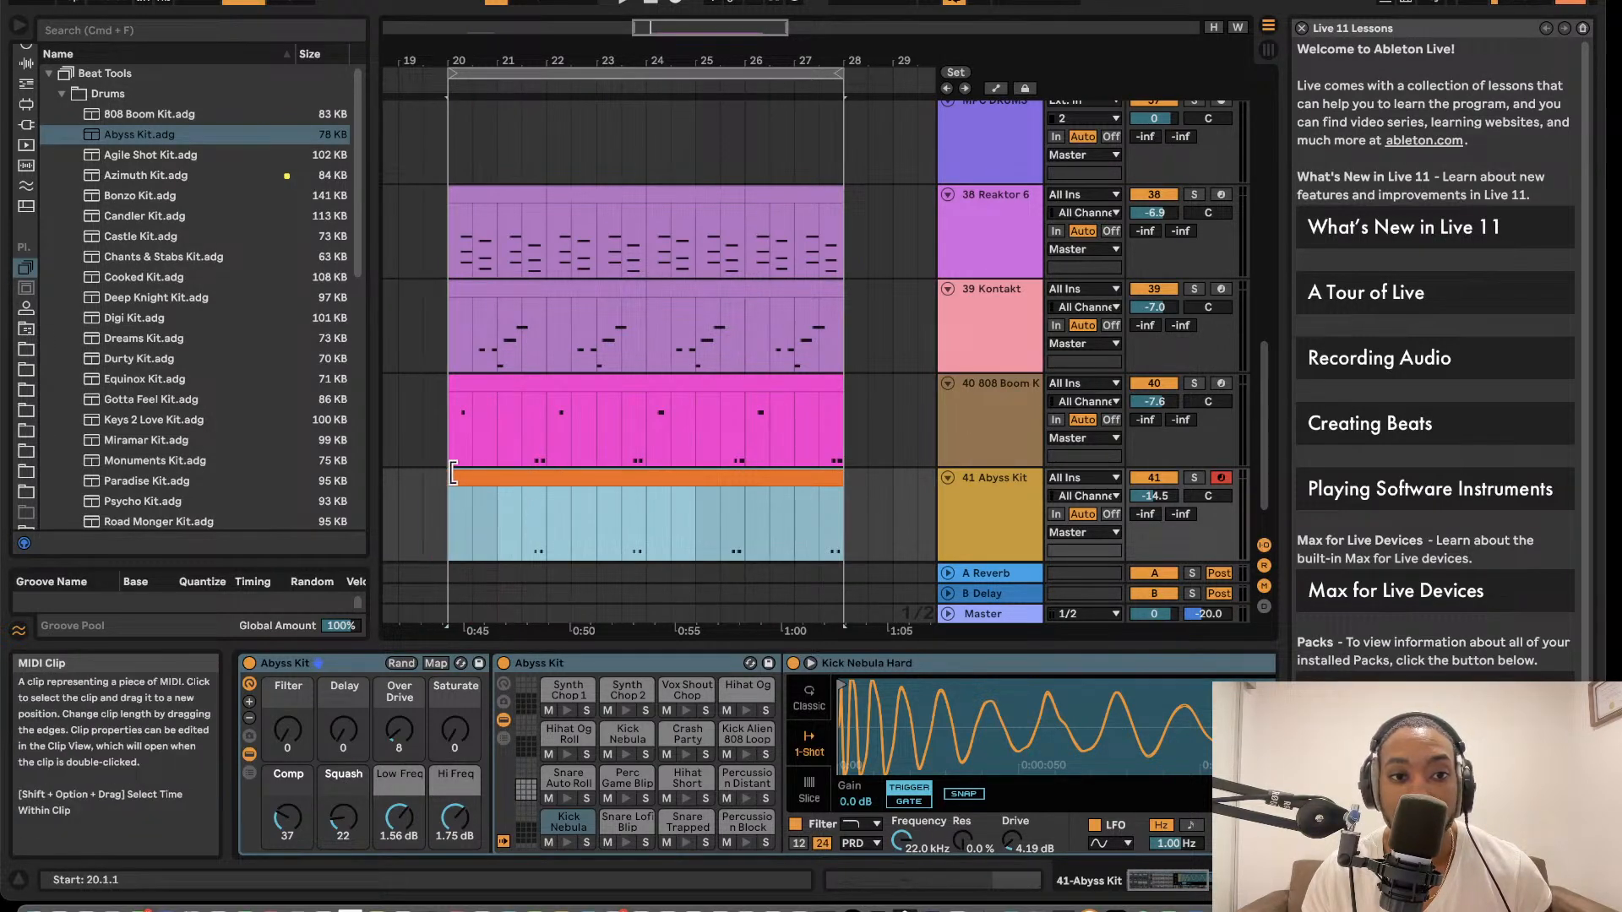
# - Extend the start of the Abyss Kit clip back to 18.1.1
pyautogui.hscroll(-5, 459, 474)
pyautogui.press('space')
pyautogui.hscroll(4, 733, 489)
pyautogui.hscroll(-4, 733, 489)
pyautogui.hscroll(-1, 694, 475)
pyautogui.moveTo(648, 470); pyautogui.dragTo(560, 469)
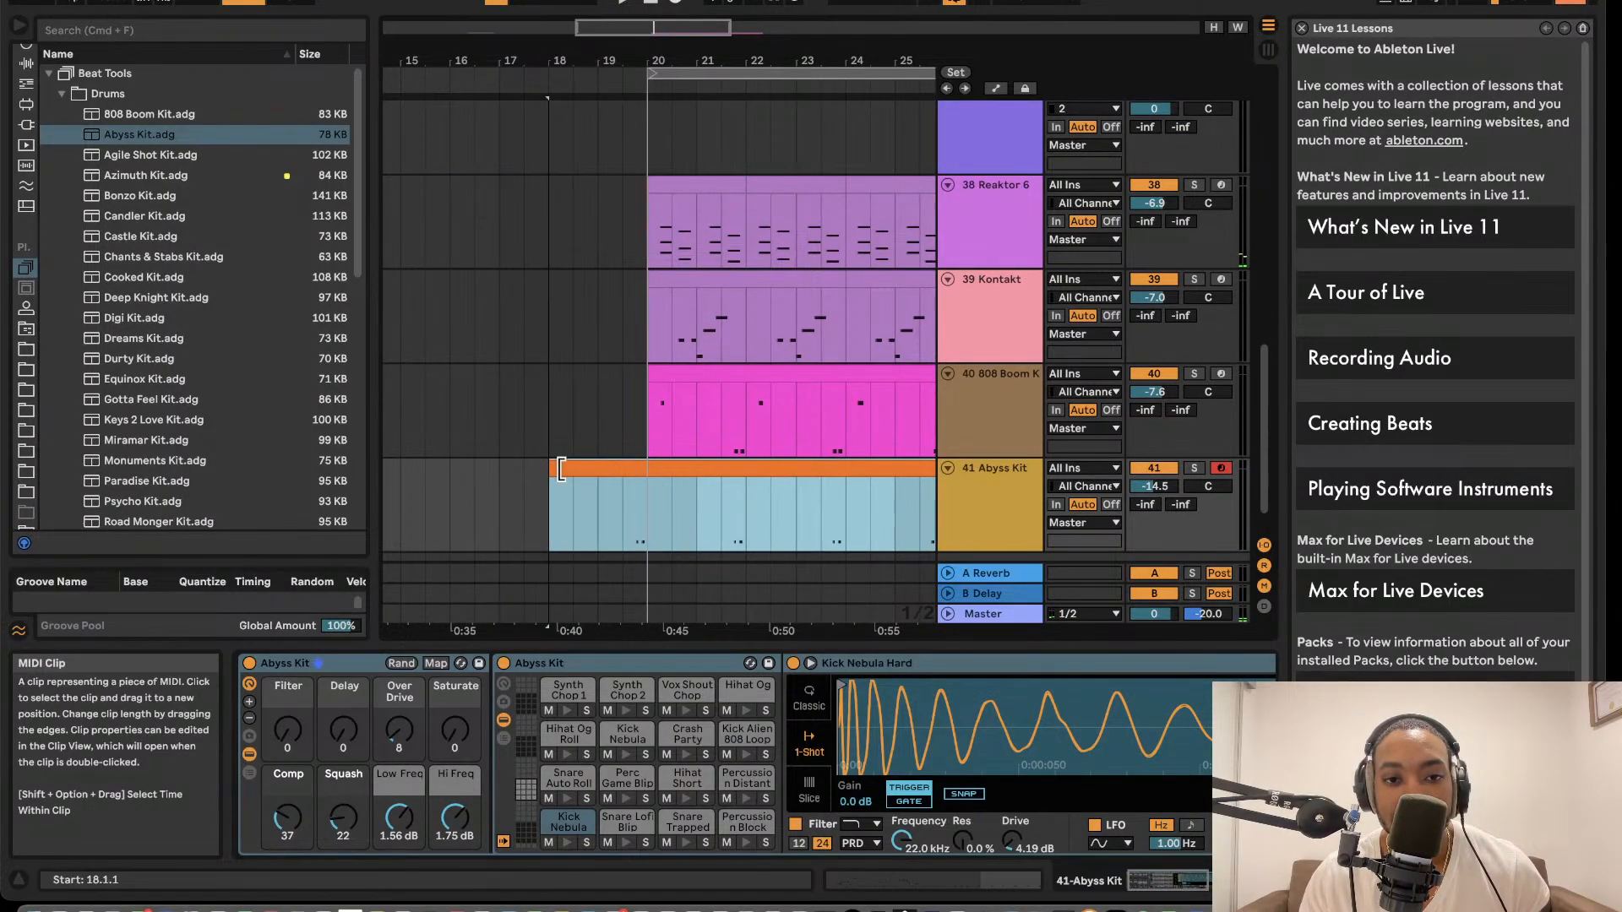
# - Shift the Abyss Kit clip's two Kick Nebula Hard notes in bar 28 to start at 28.3.1 and play the result
pyautogui.doubleClick(611, 467)
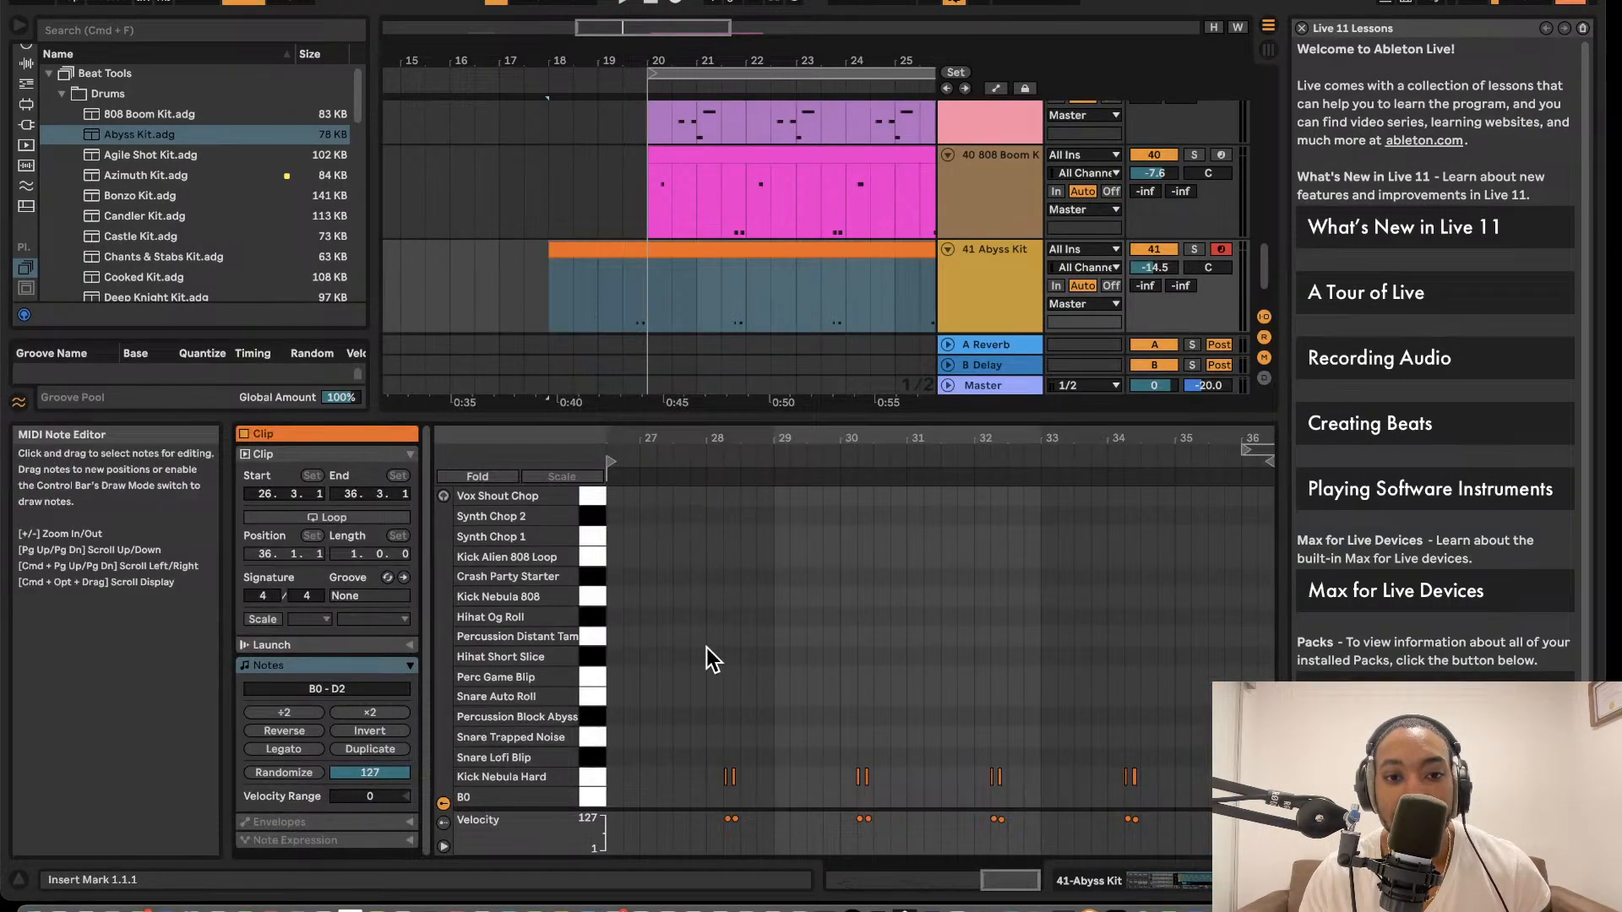
pyautogui.moveTo(701, 726); pyautogui.dragTo(760, 796)
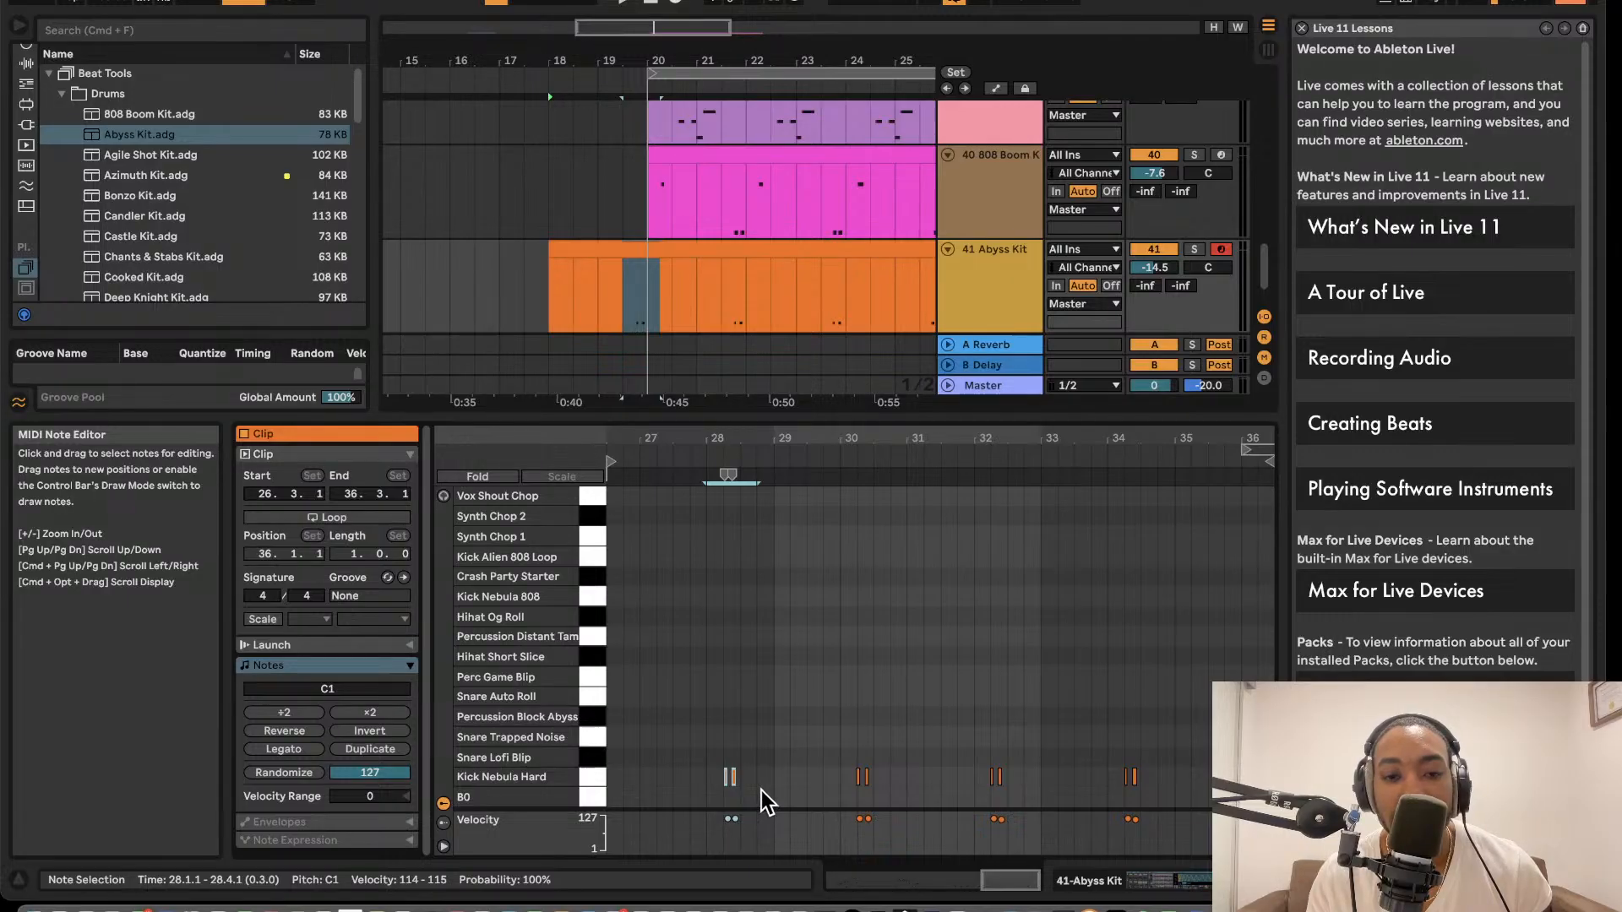
pyautogui.press('Right')
pyautogui.press('Right')
pyautogui.press('Left')
pyautogui.press('space')
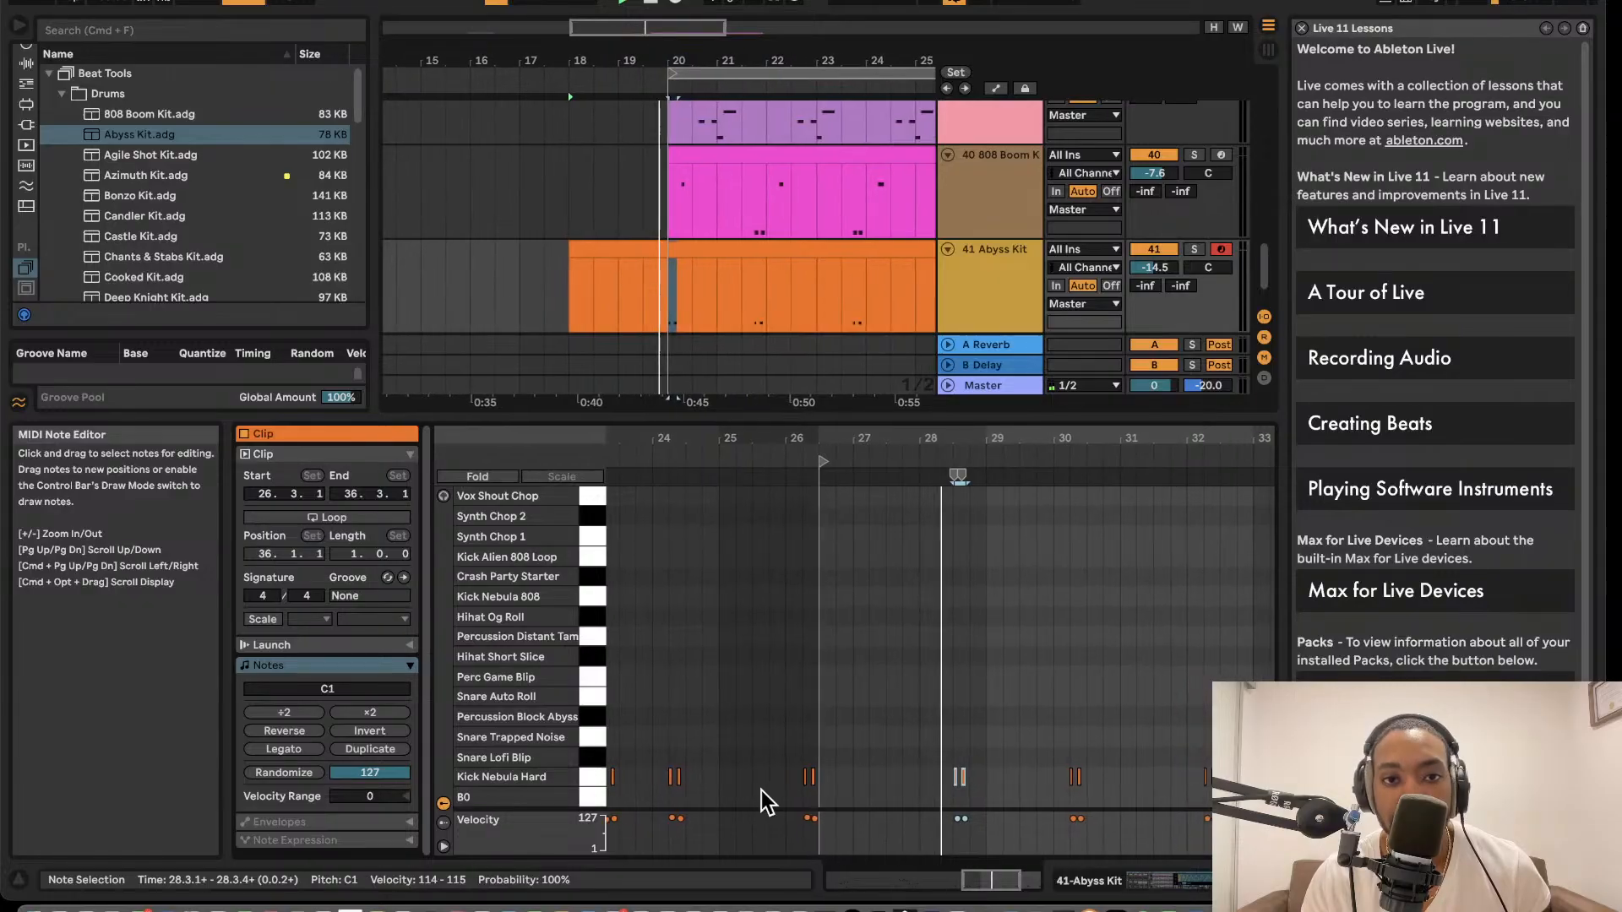
pyautogui.press('space')
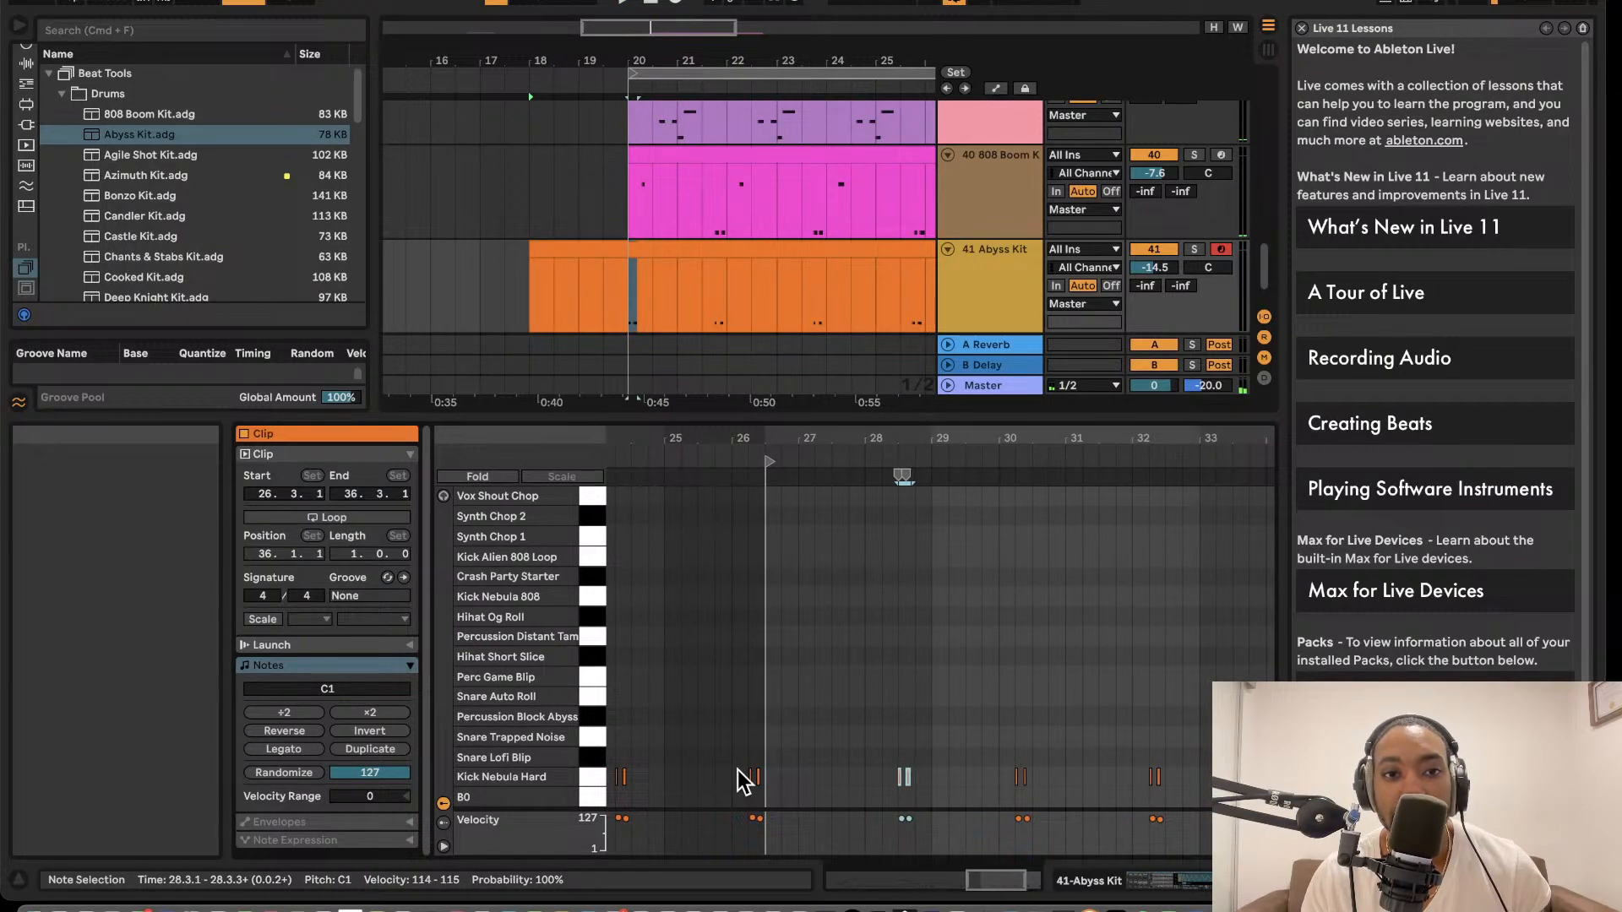
# - Nudge the two Kick Nebula Hard notes in bar 28 earlier to 28.2.1 and deactivate both notes
pyautogui.press('Left')
pyautogui.press('space')
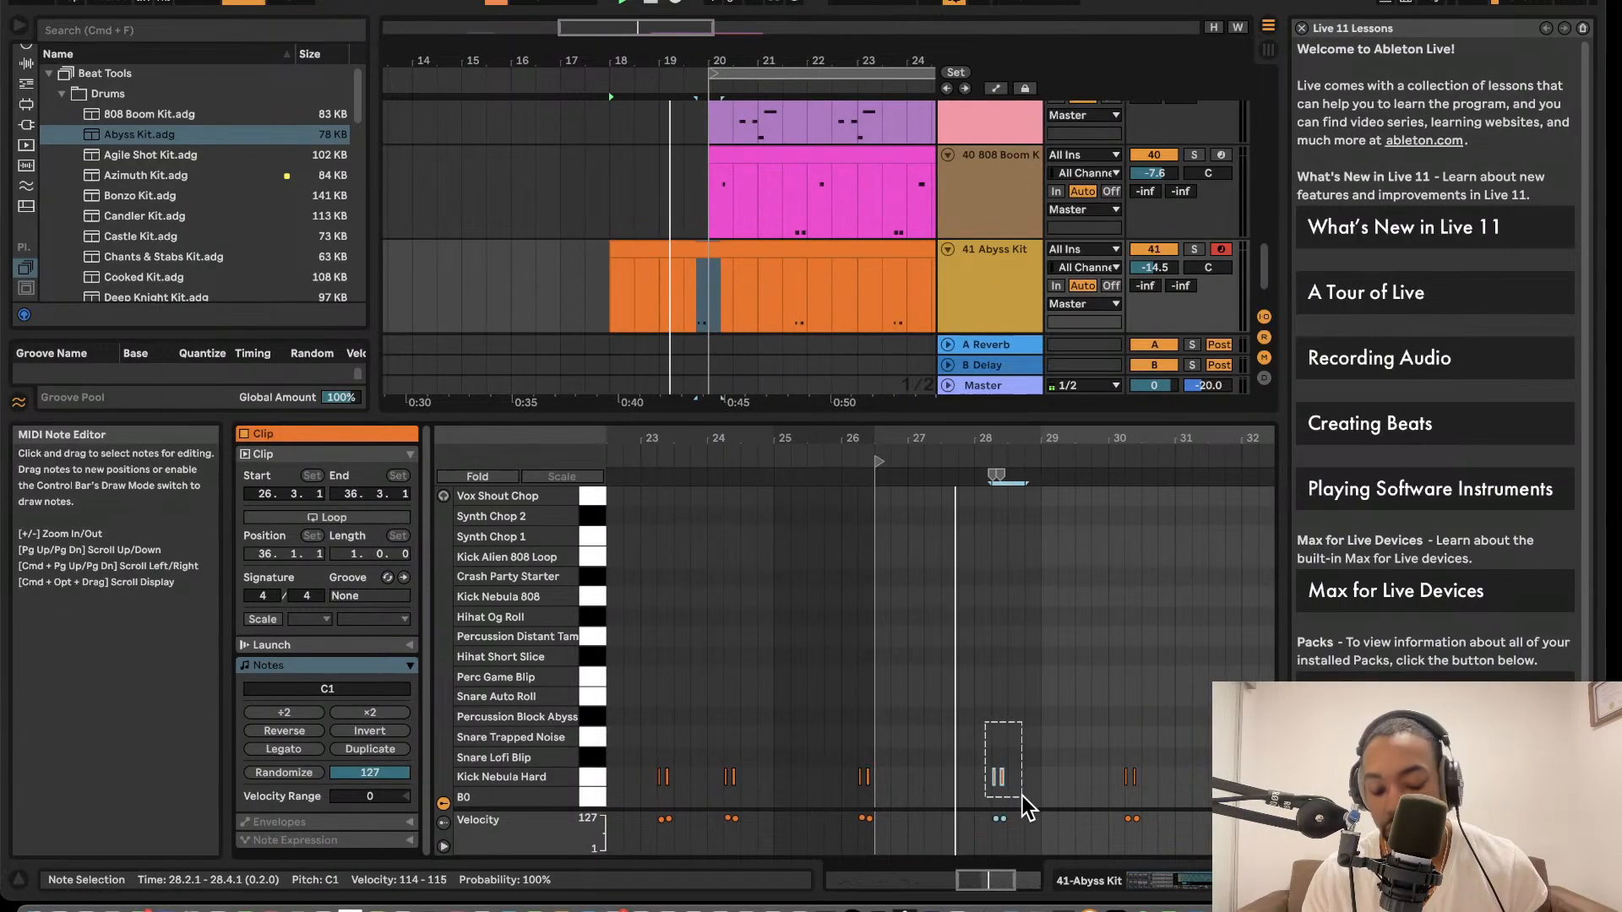
pyautogui.press('0')
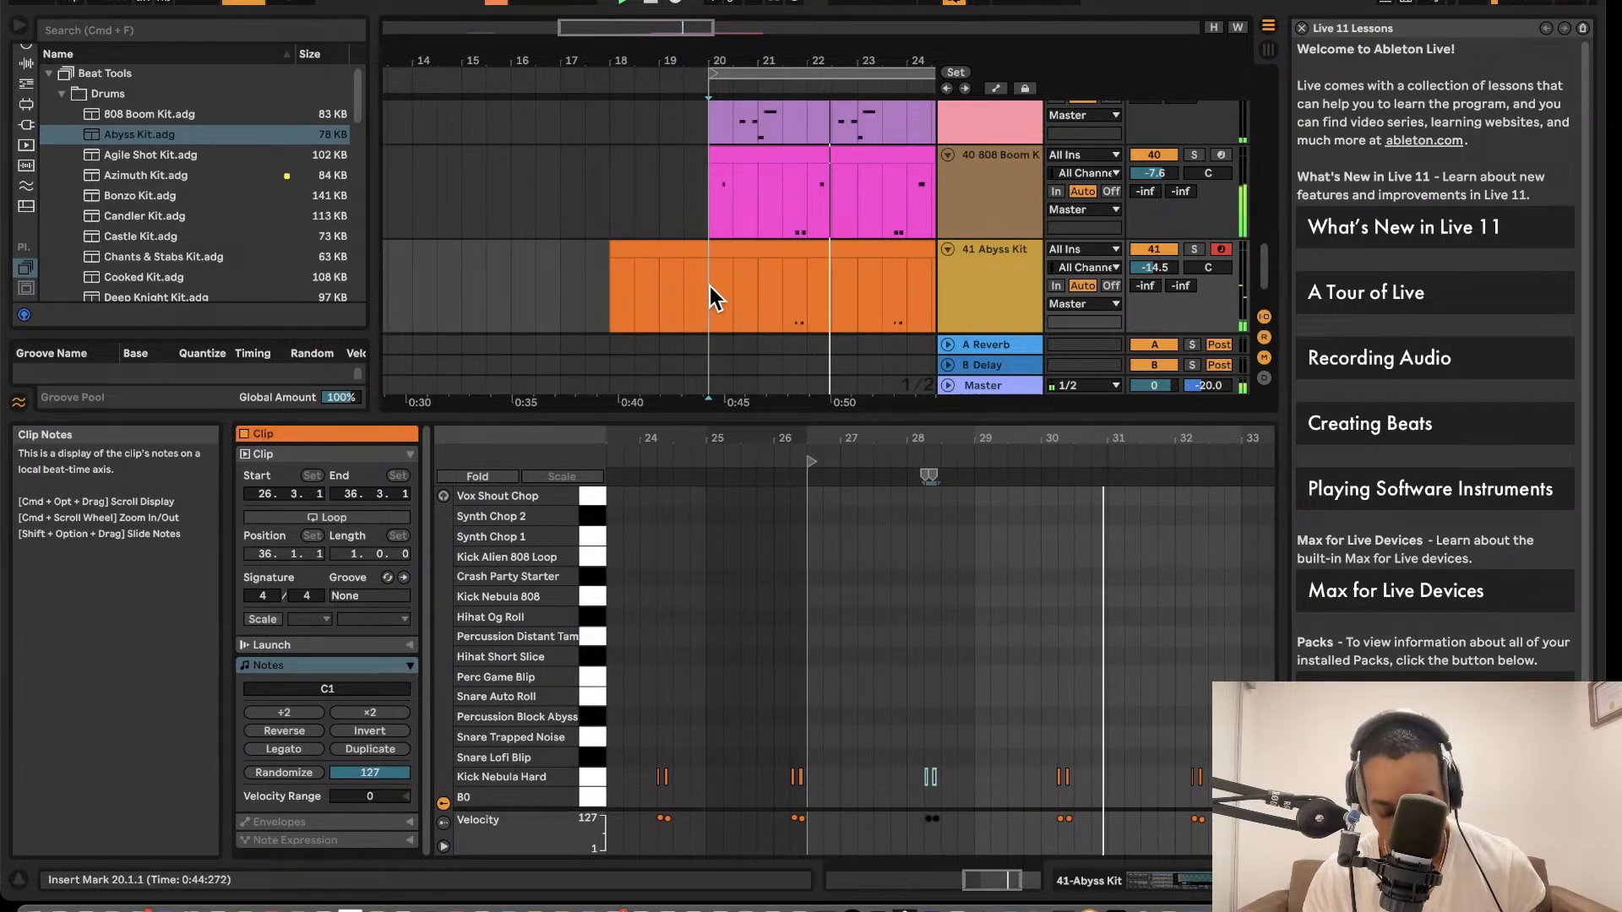
# - Split the Abyss Kit clip at 20.1.1 and delete the section from 18.1.1 to 20.1.1
pyautogui.press('super+e')
pyautogui.click(700, 251)
pyautogui.press('Delete')
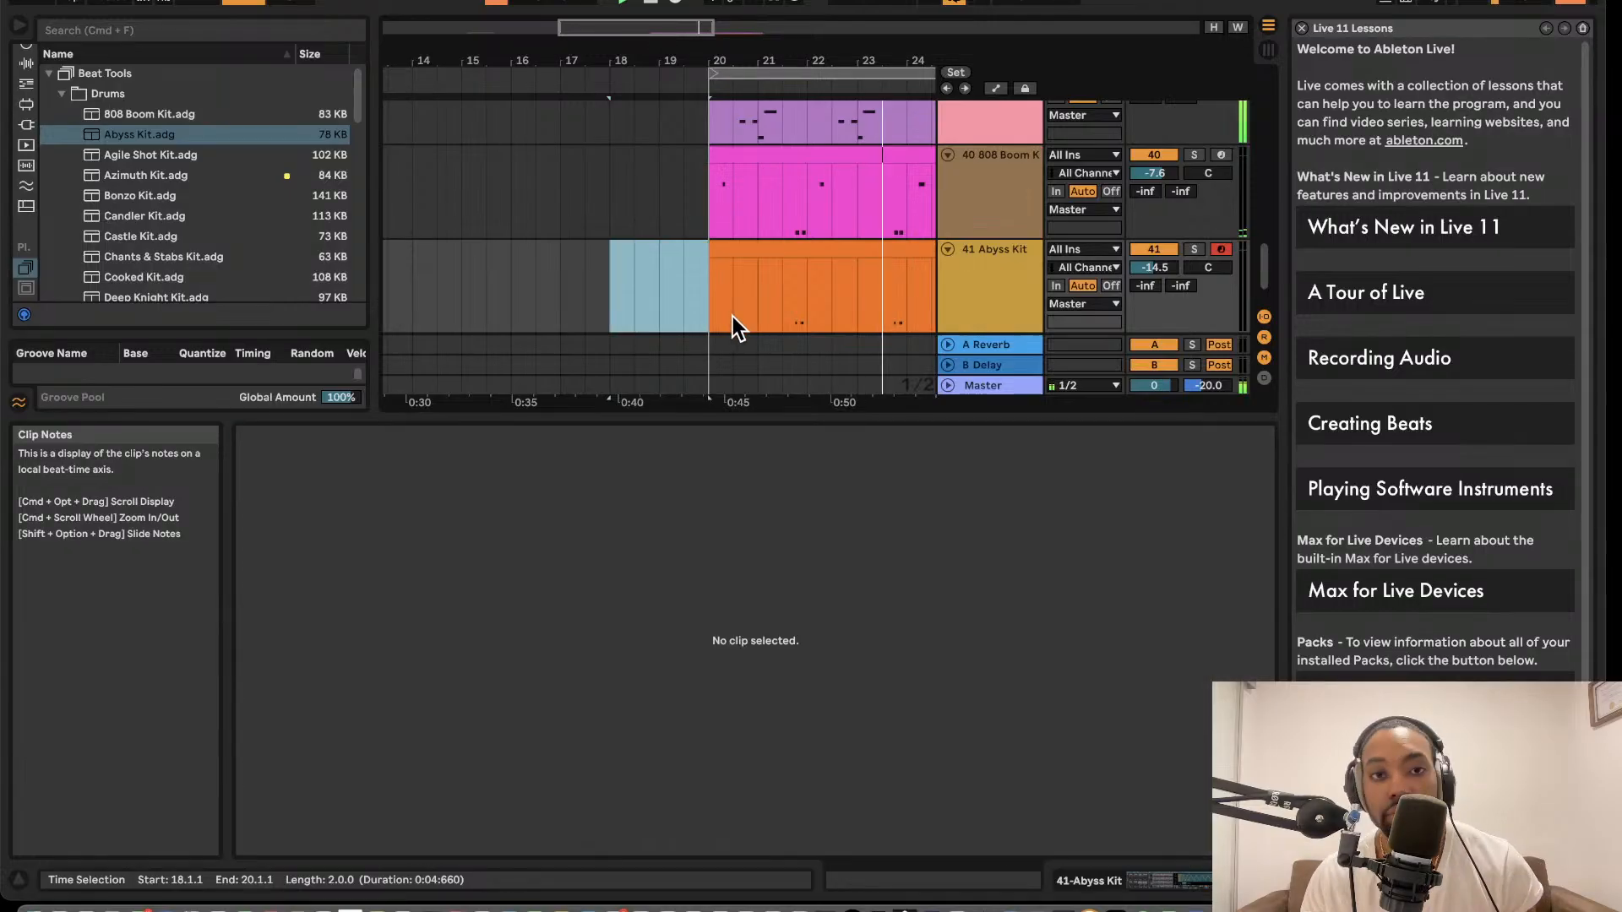
pyautogui.scroll(-3, 717, 295)
pyautogui.moveTo(717, 417); pyautogui.dragTo(735, 652)
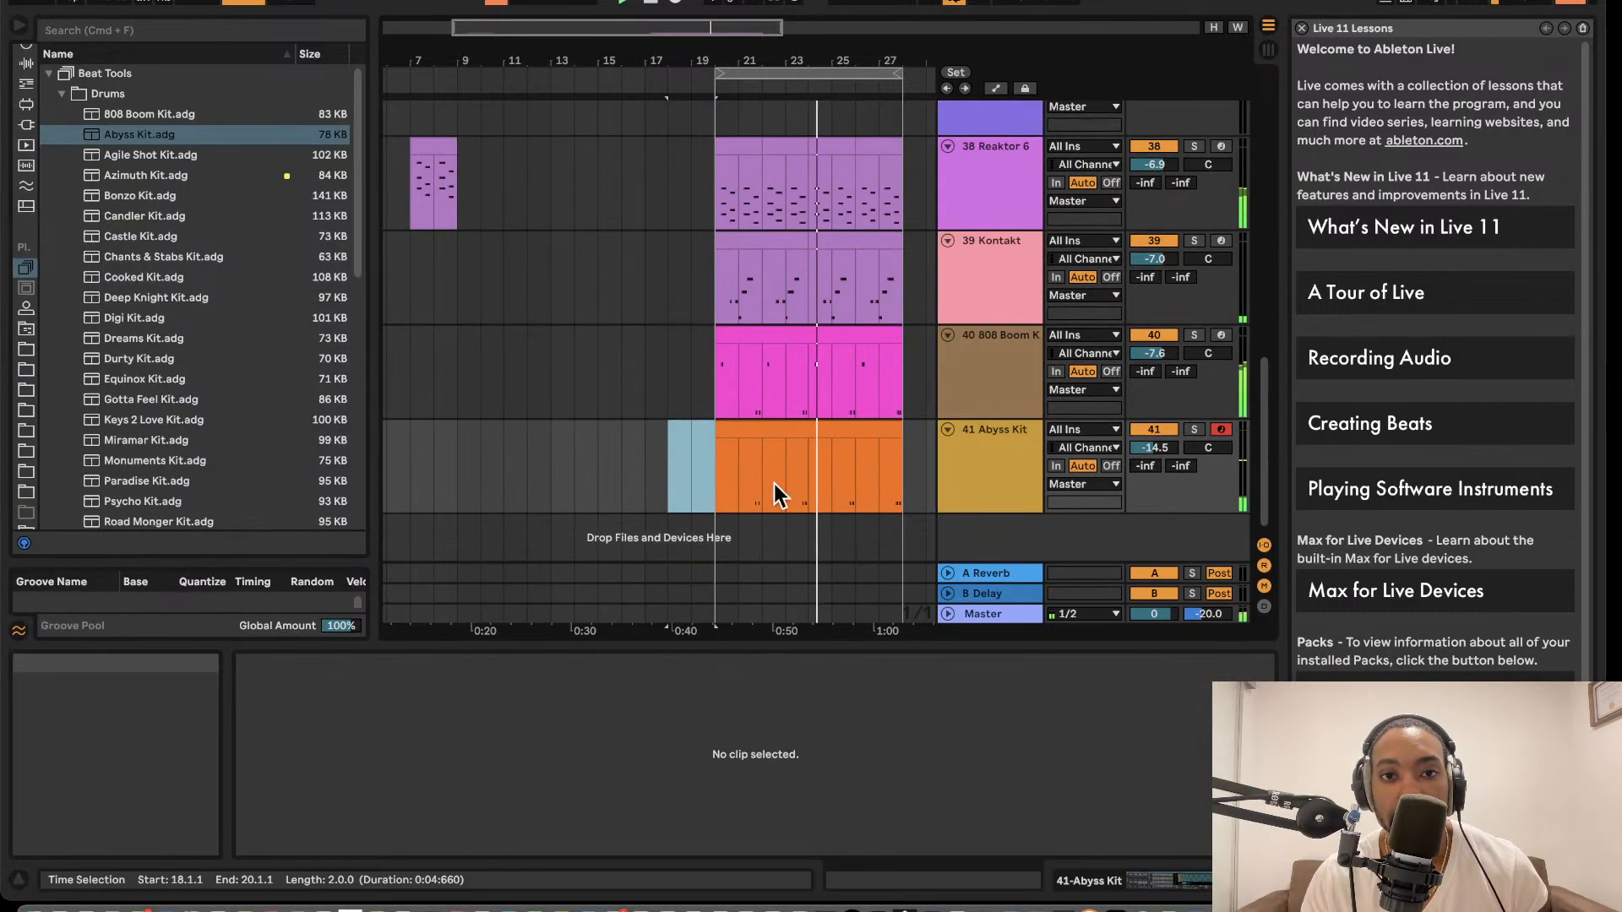
# - Inspect the trimmed Abyss Kit clip's notes and fit the arrangement view to the clip's range
pyautogui.click(794, 425)
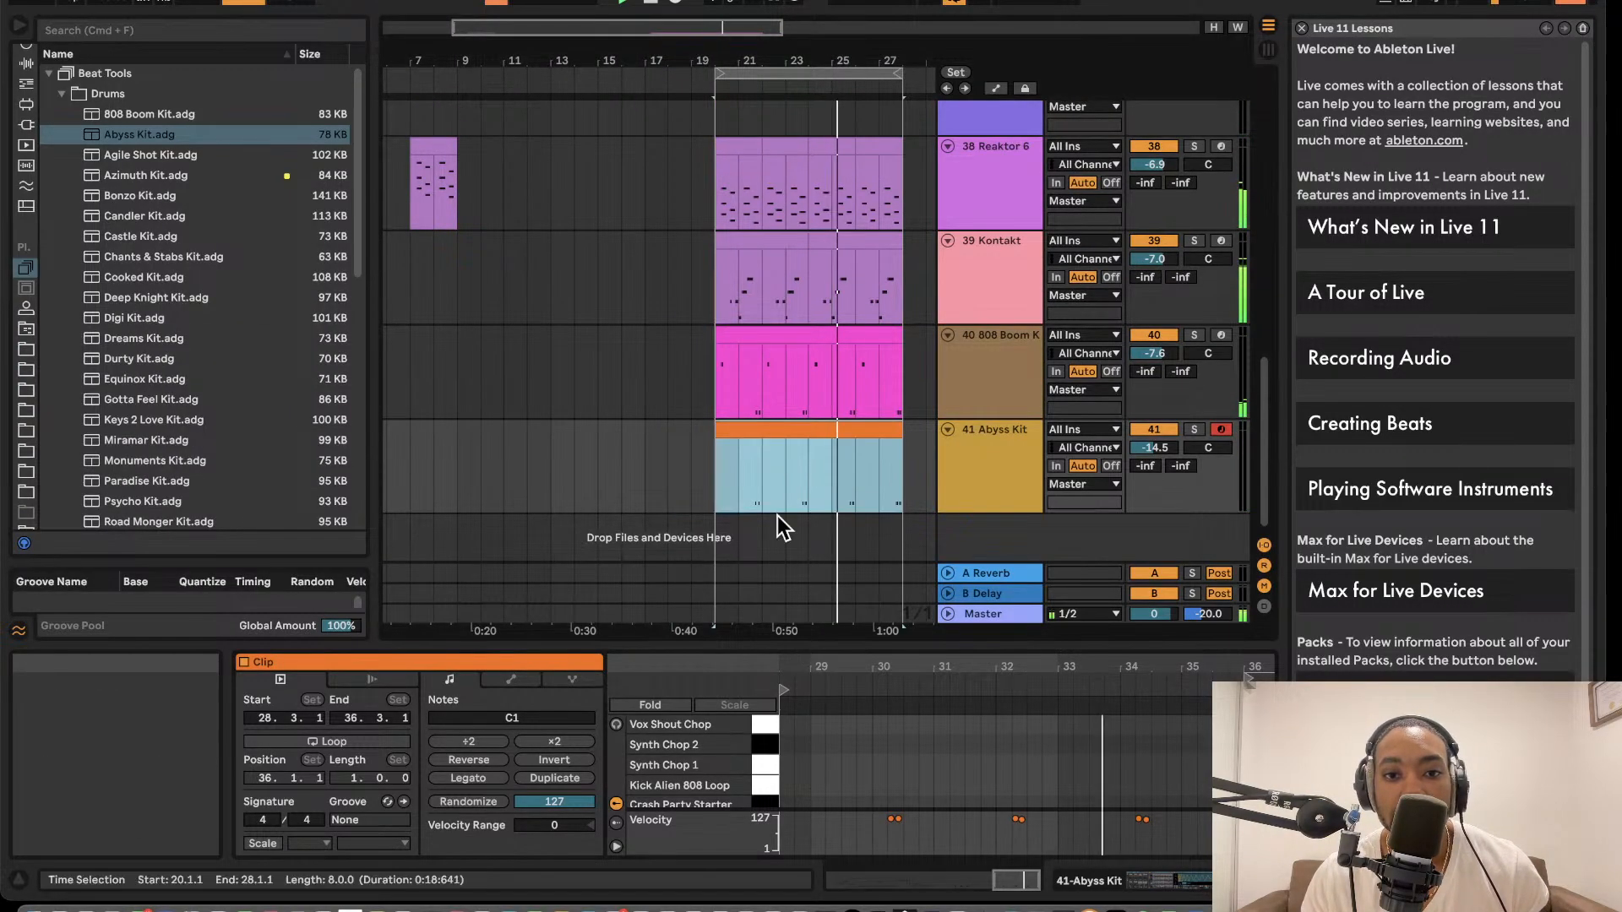
pyautogui.moveTo(782, 650); pyautogui.dragTo(769, 338)
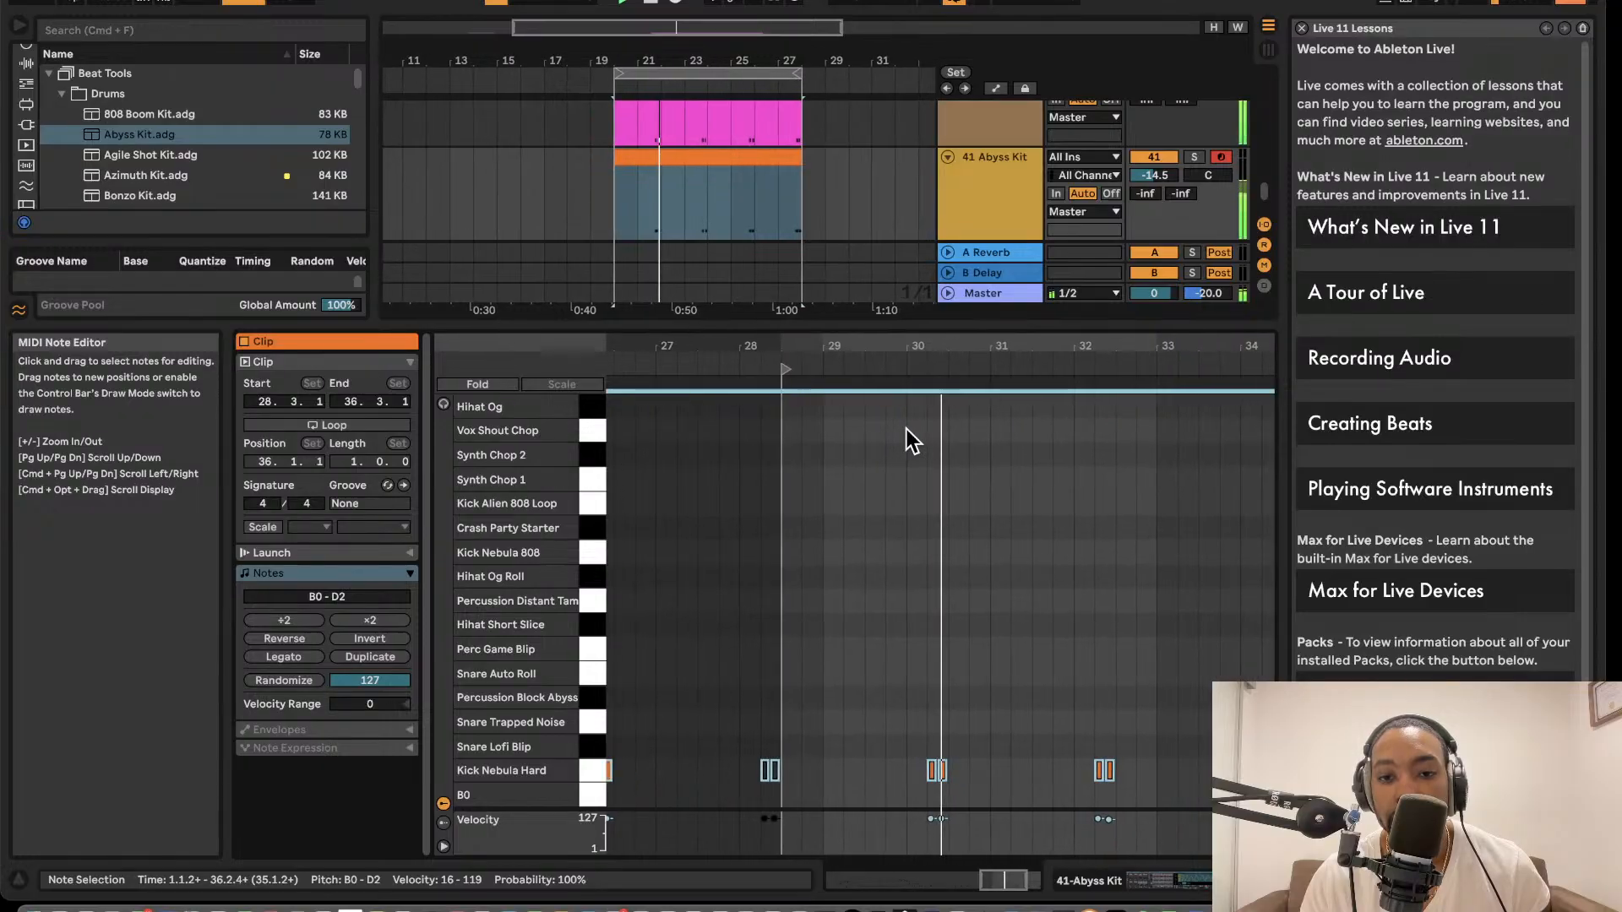
pyautogui.moveTo(781, 328); pyautogui.dragTo(789, 649)
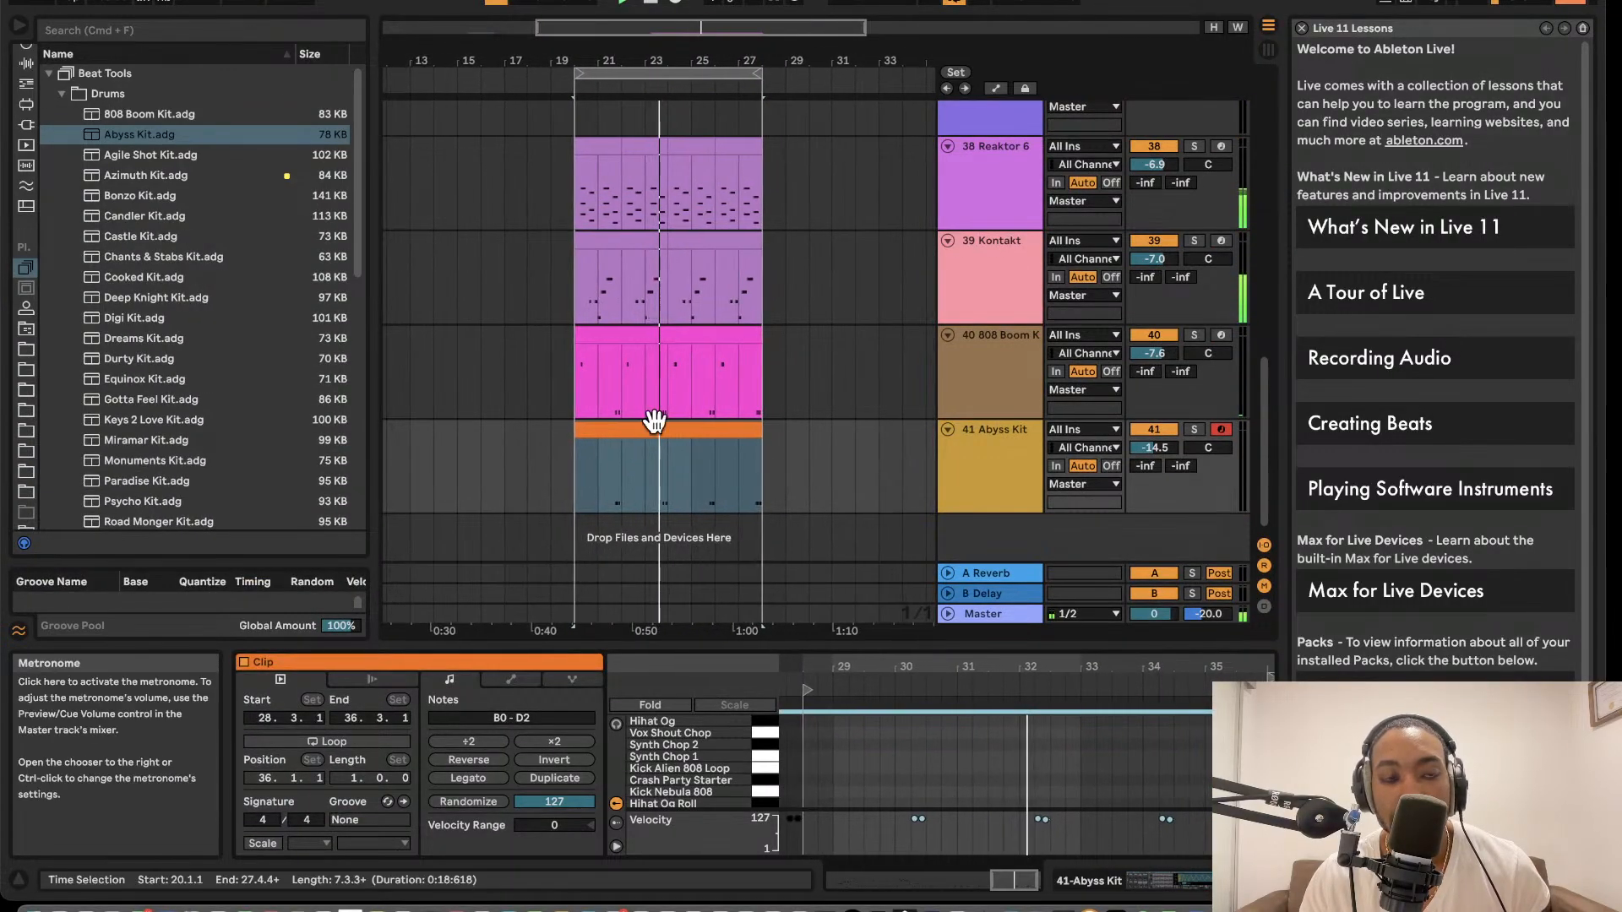
pyautogui.click(750, 505)
pyautogui.press('z')
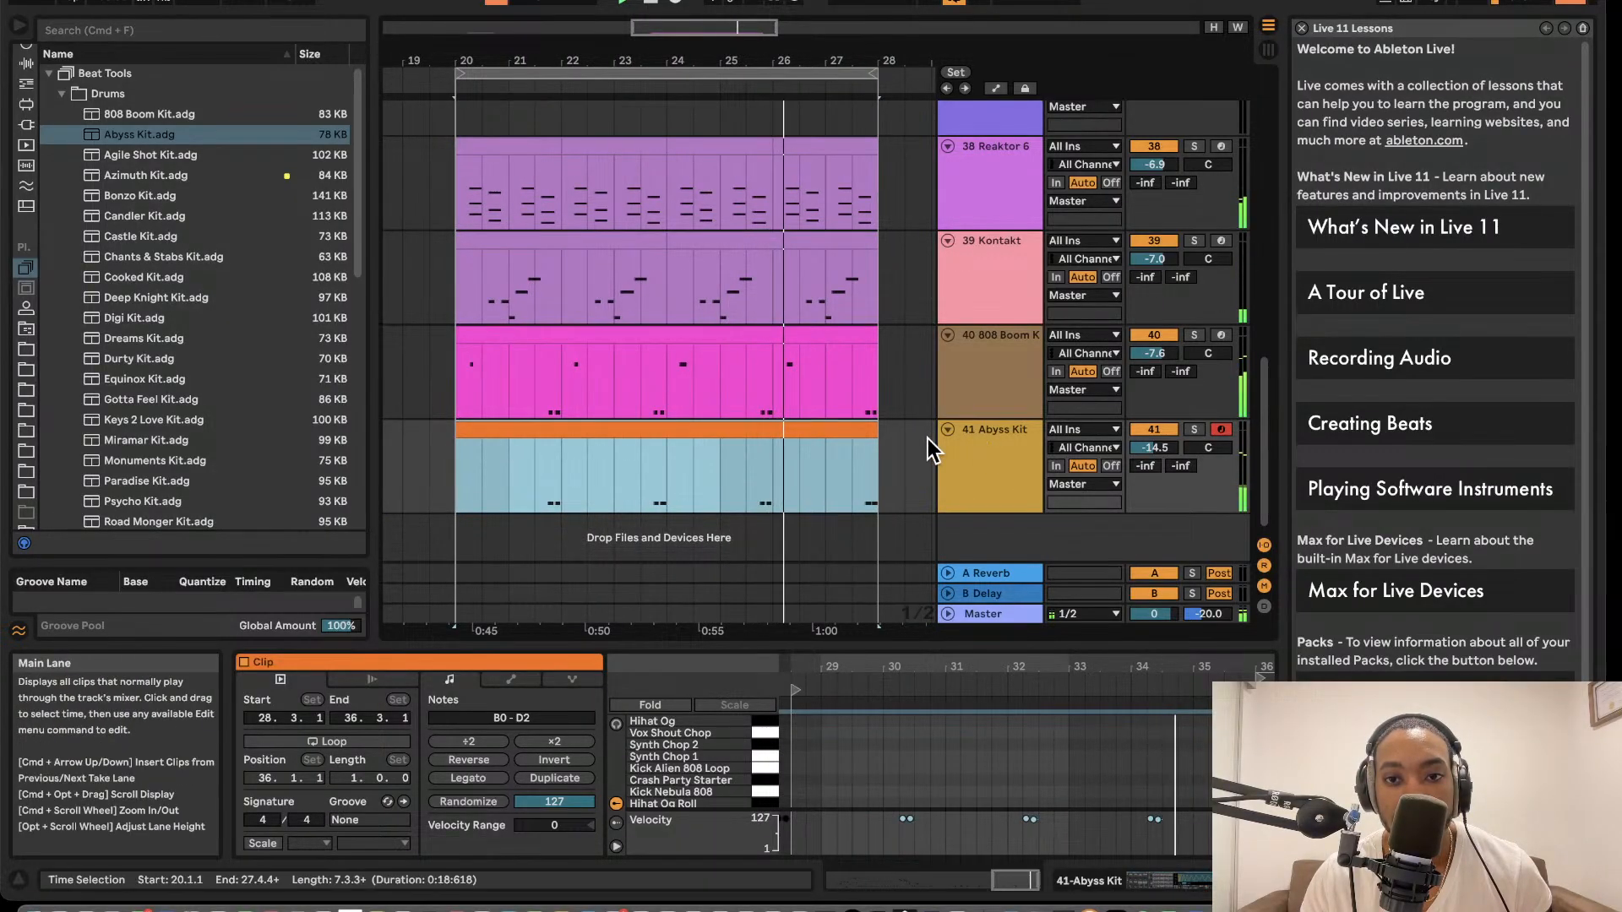
# - Load the Voltage Kit from the Beat Tools drums onto a new MIDI track and unfold that track
pyautogui.scroll(-5, 184, 267)
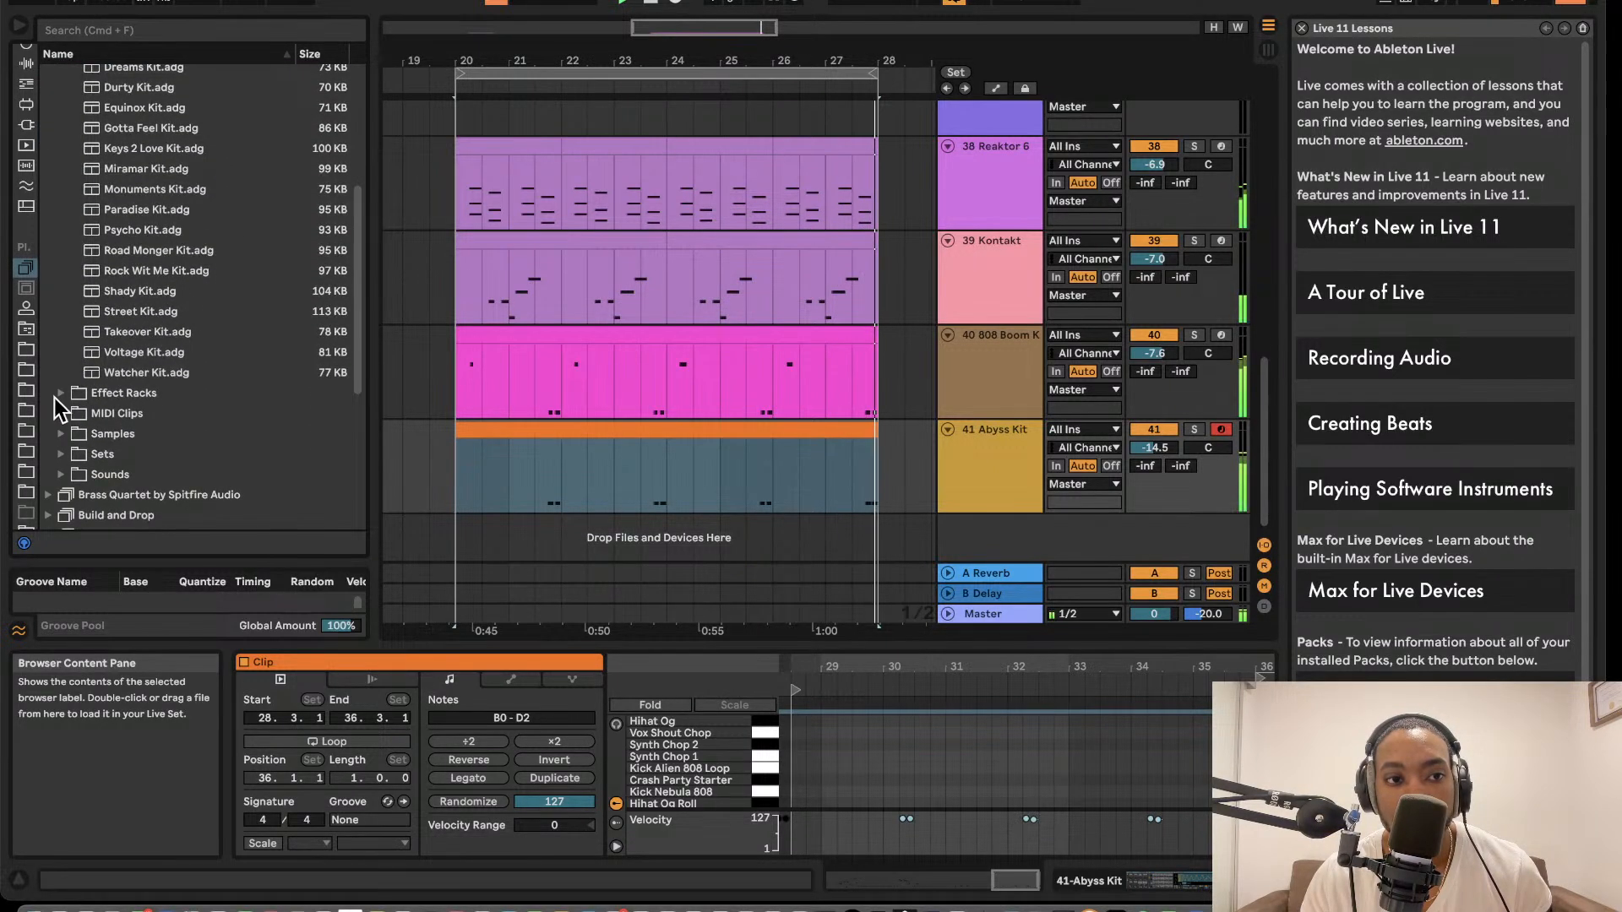
pyautogui.moveTo(134, 350); pyautogui.dragTo(1000, 534)
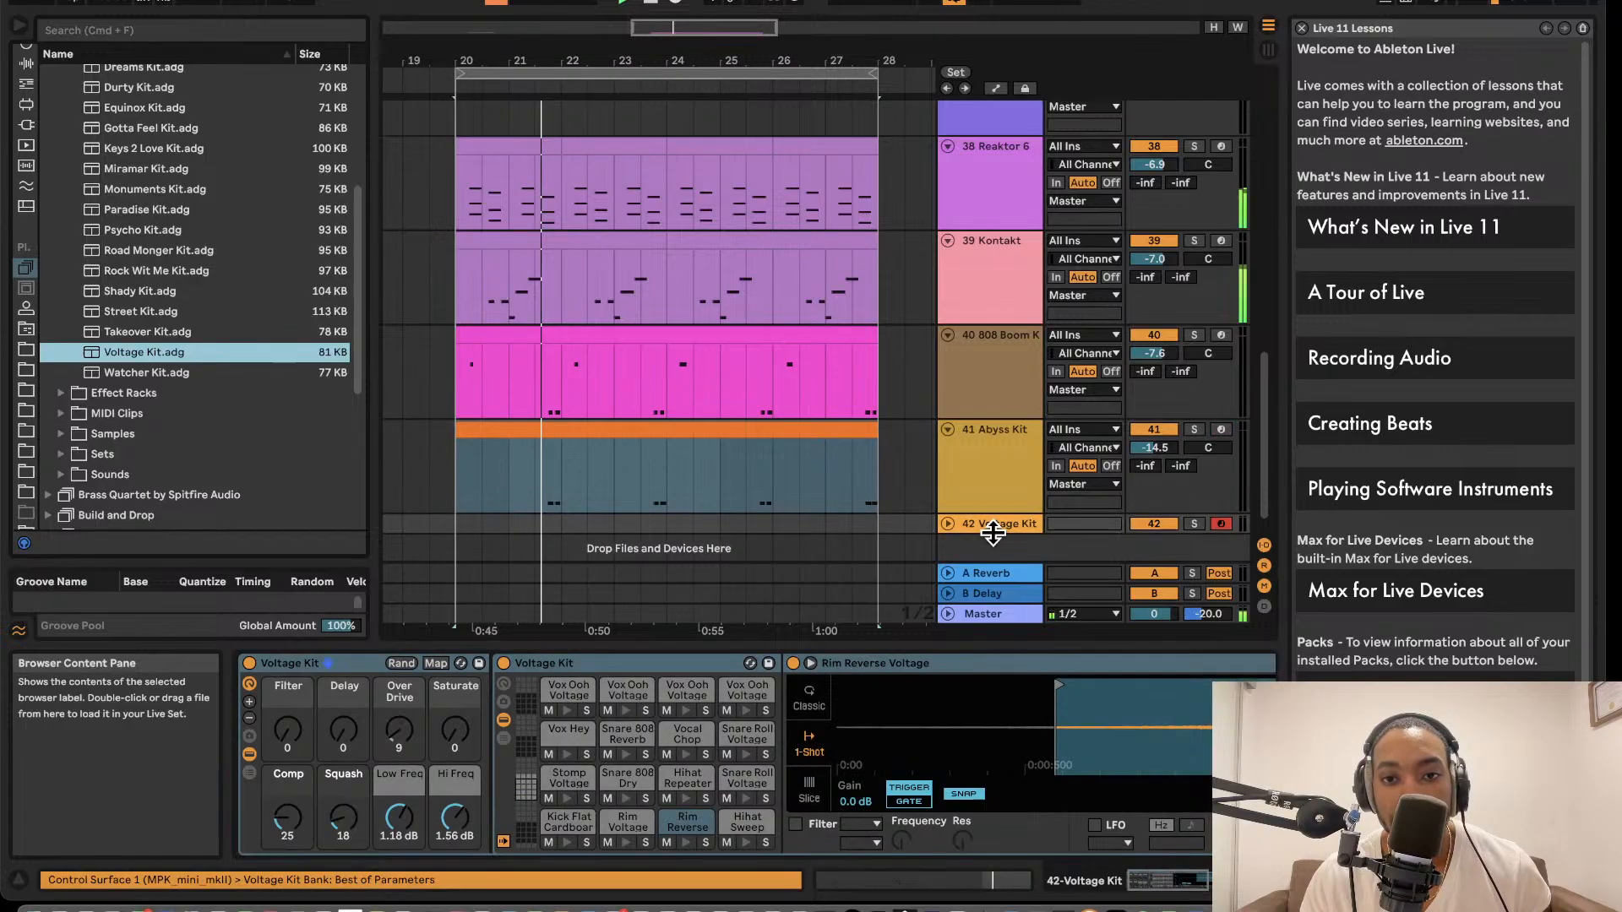
pyautogui.click(946, 523)
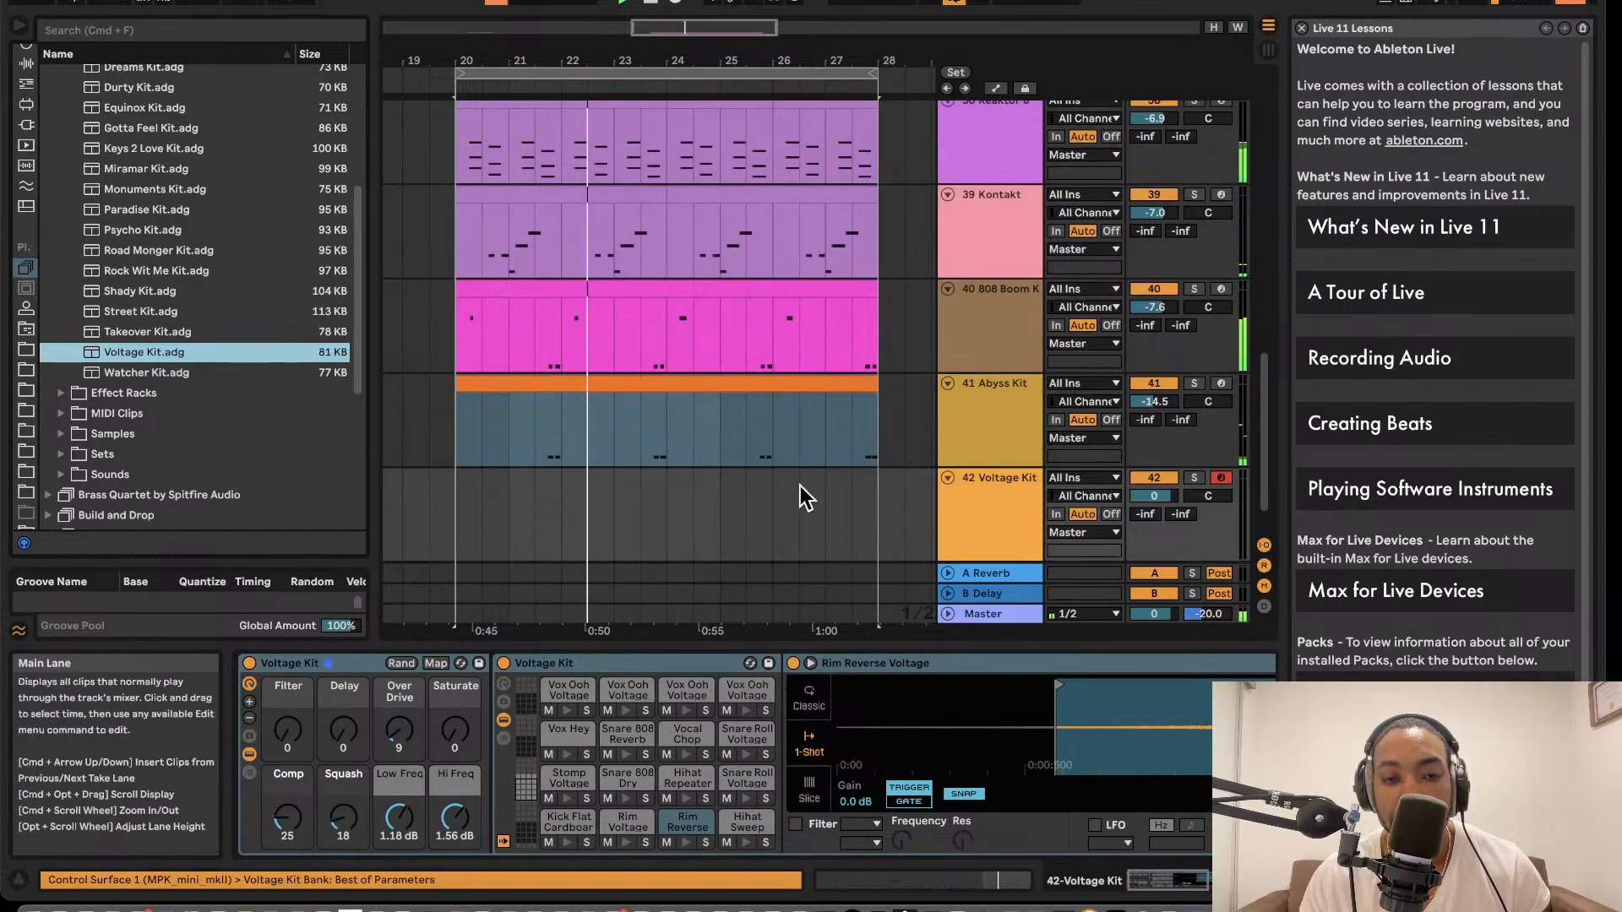
# - Duplicate the Abyss Kit track together with its clip
pyautogui.rightClick(986, 424)
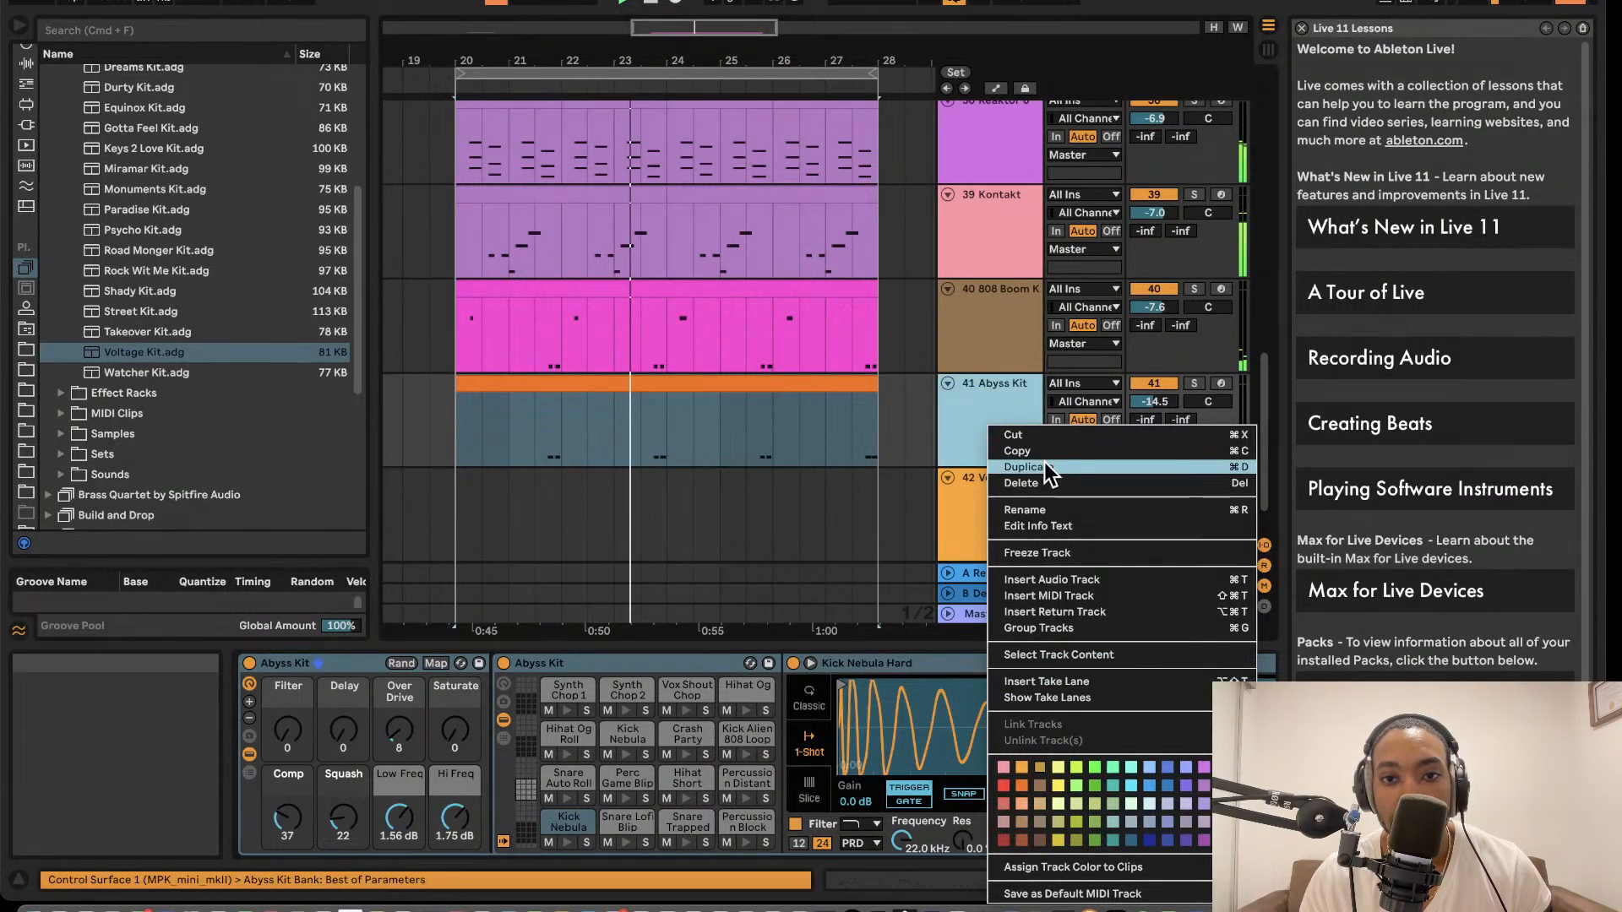
pyautogui.click(1027, 467)
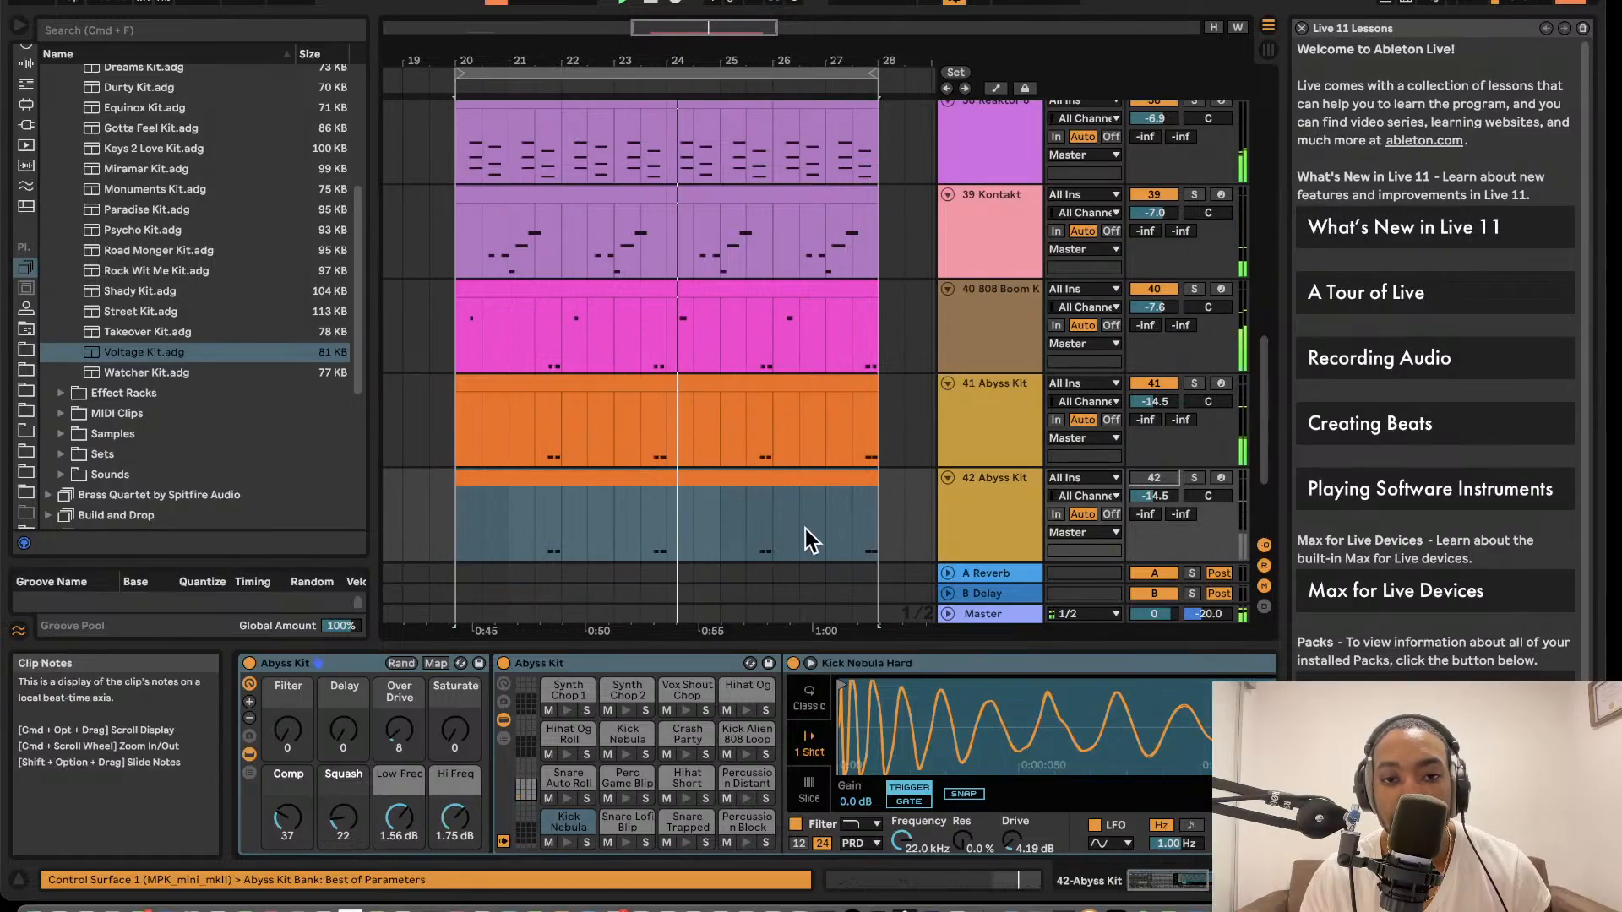
pyautogui.scroll(-2, 1087, 499)
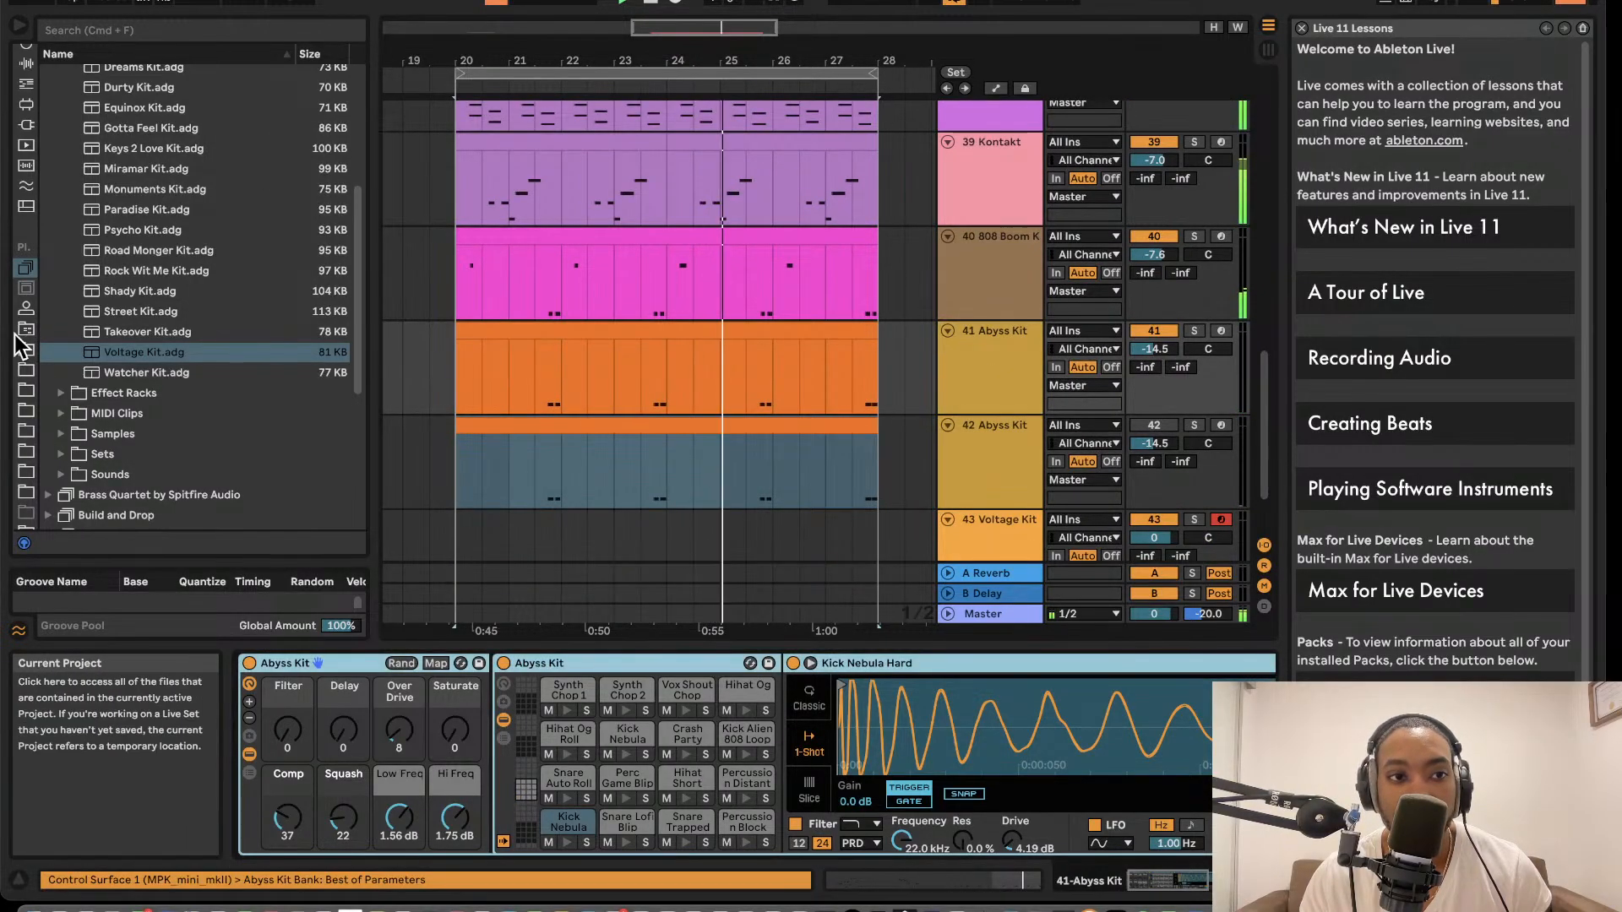
# - Search the browser for "drum" and check the plug-in, instrument and audio effect categories
pyautogui.click(26, 124)
pyautogui.click(78, 29)
pyautogui.write('drums')
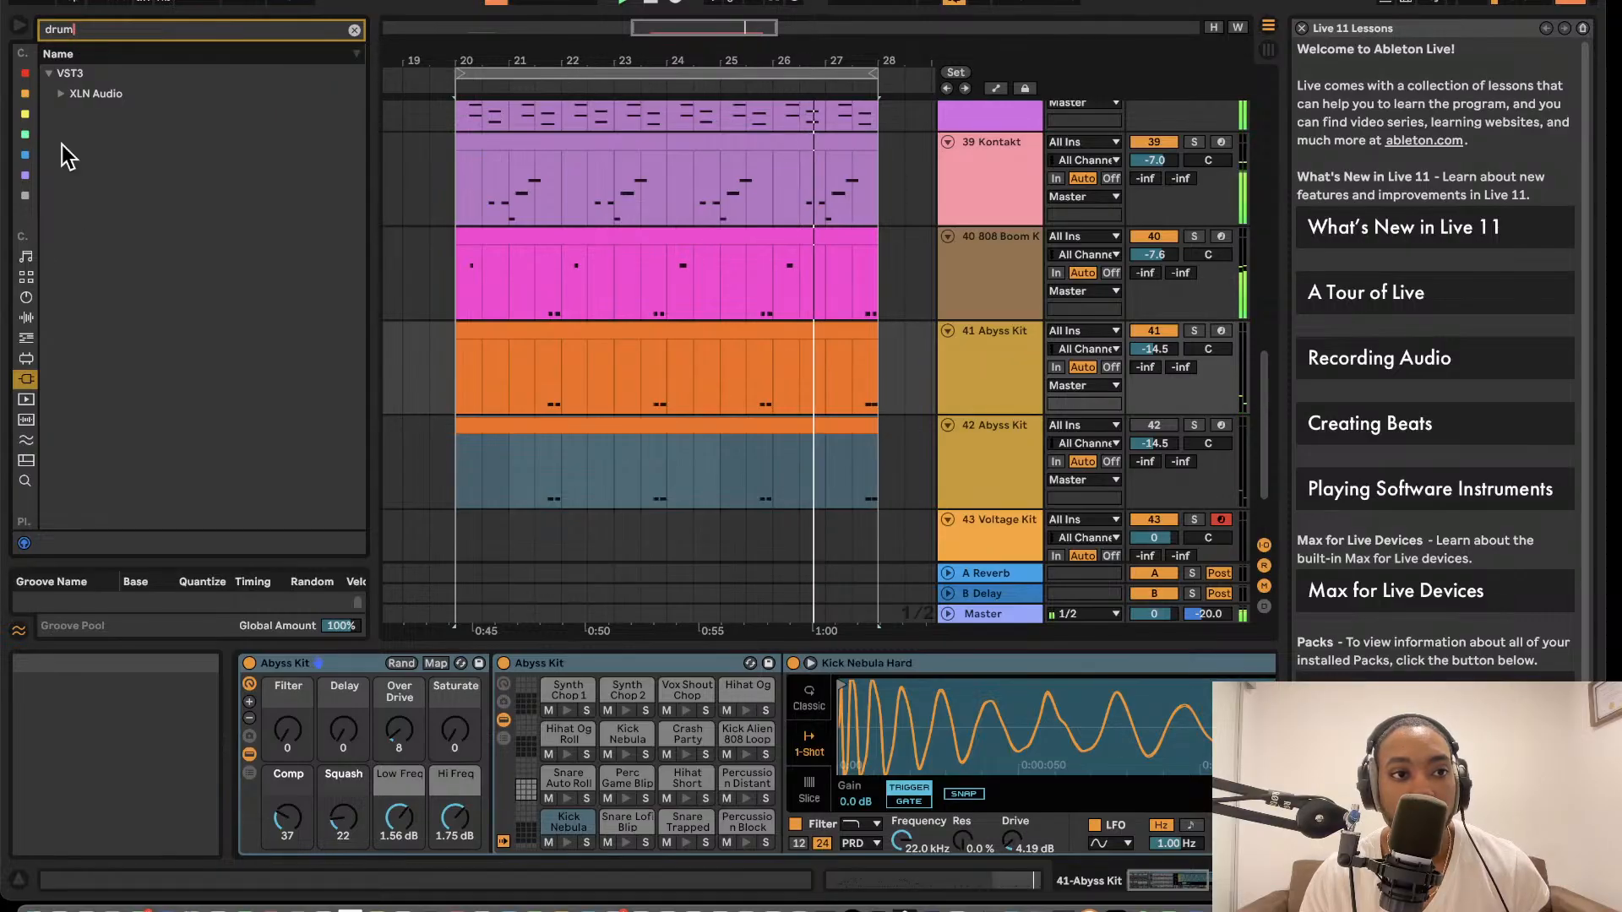
pyautogui.click(27, 297)
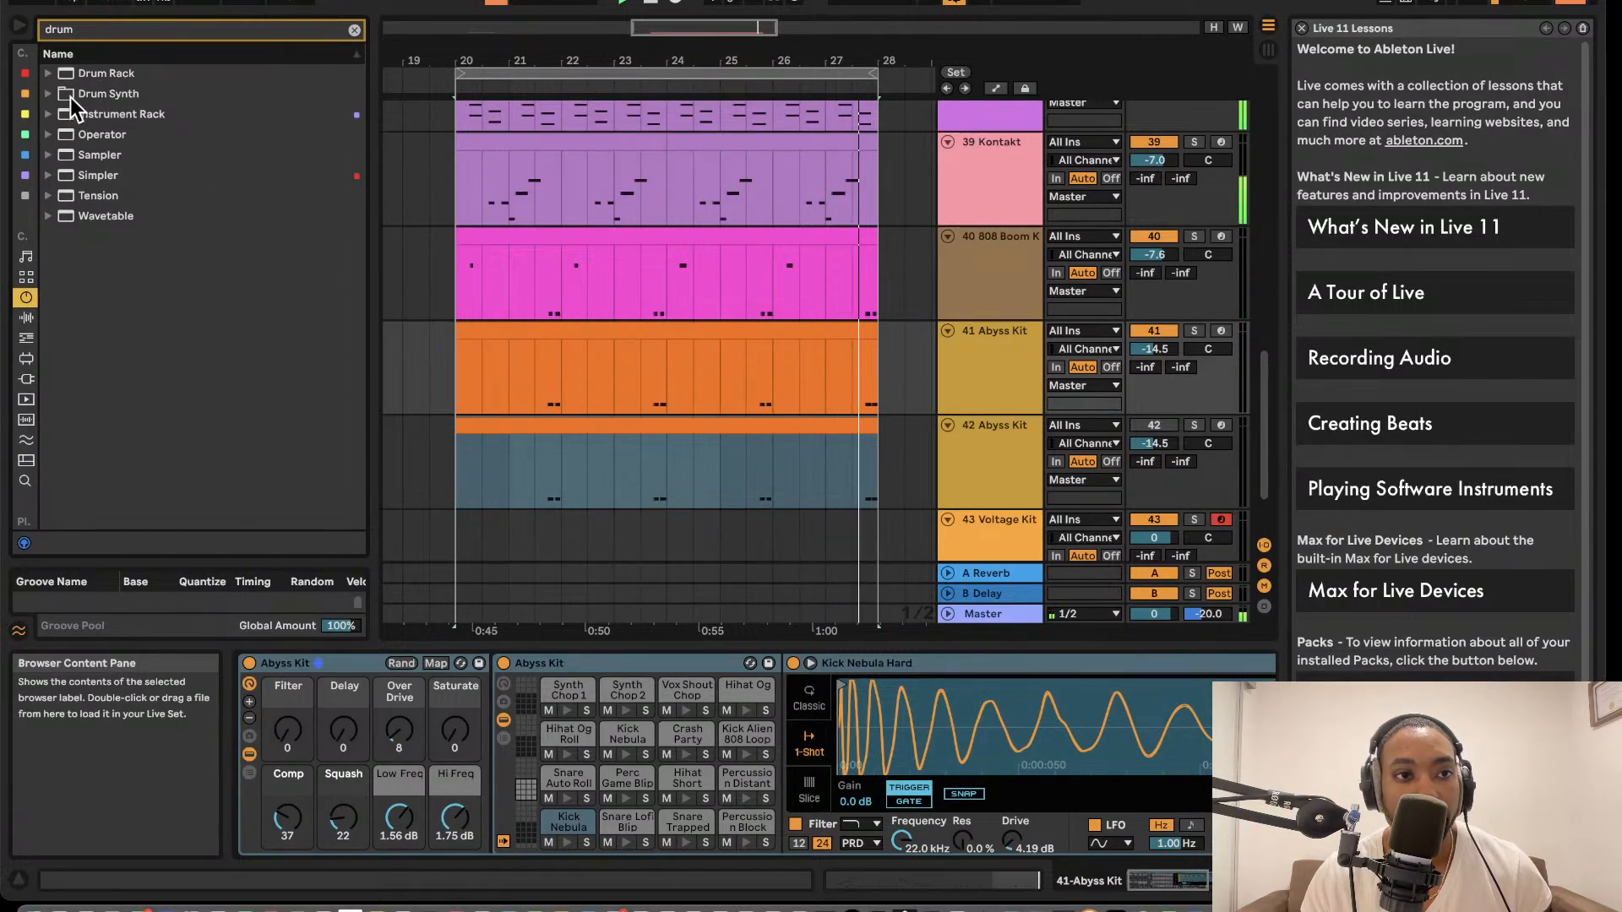
pyautogui.click(26, 318)
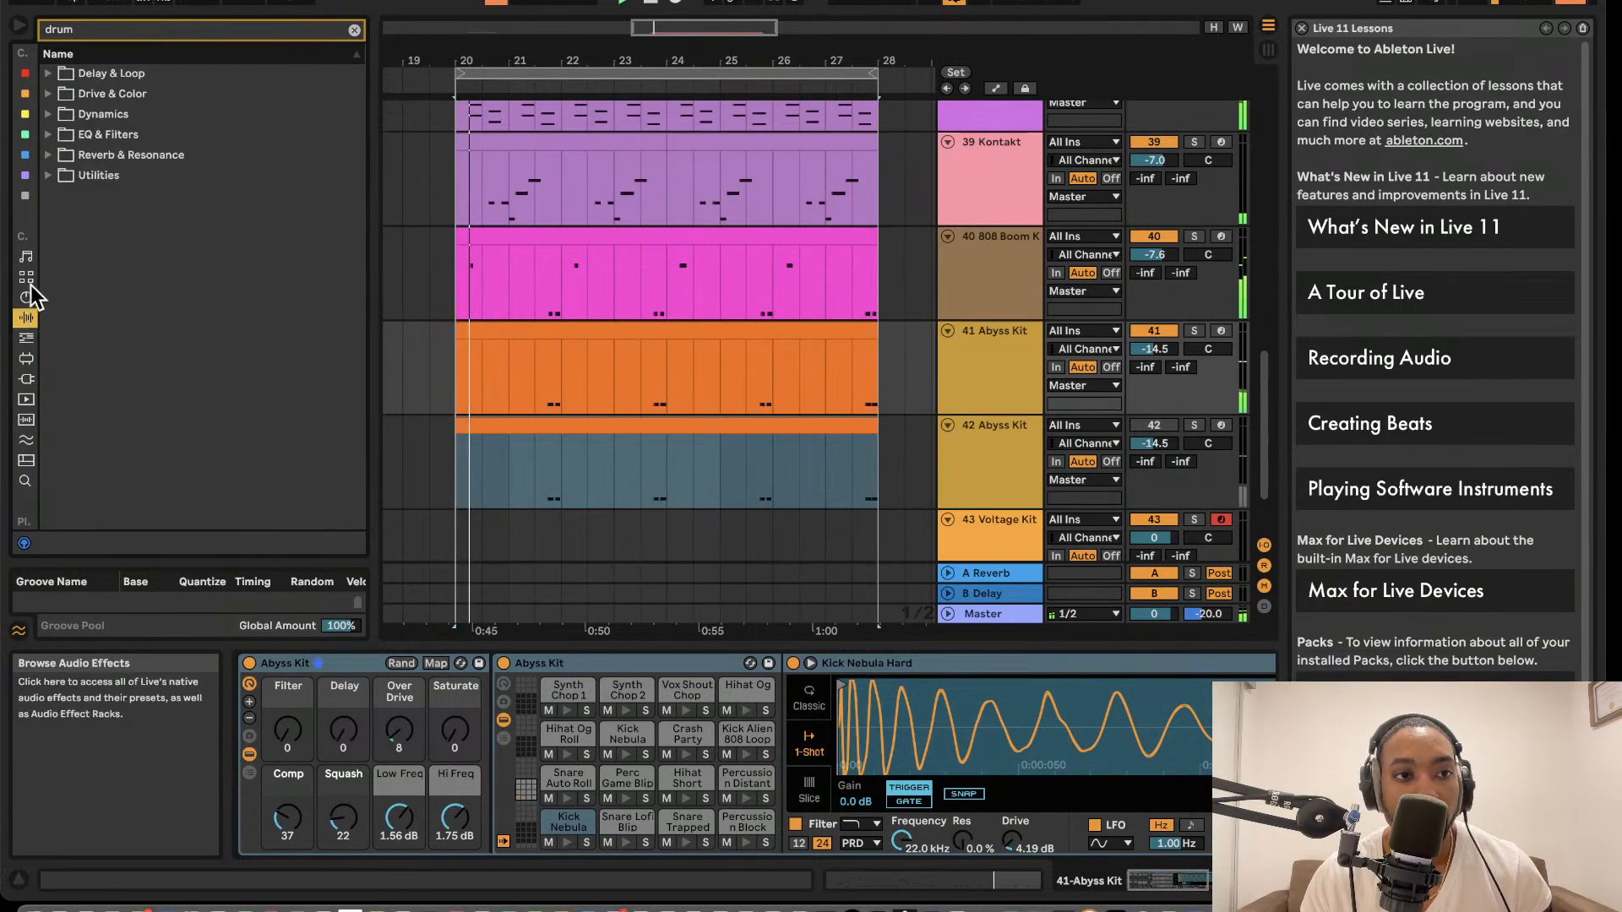
# - Add the Drum Buss effect from Drive & Color to the 41 Abyss Kit track and set the track's volume to -9.9 dB
pyautogui.click(49, 95)
pyautogui.click(50, 173)
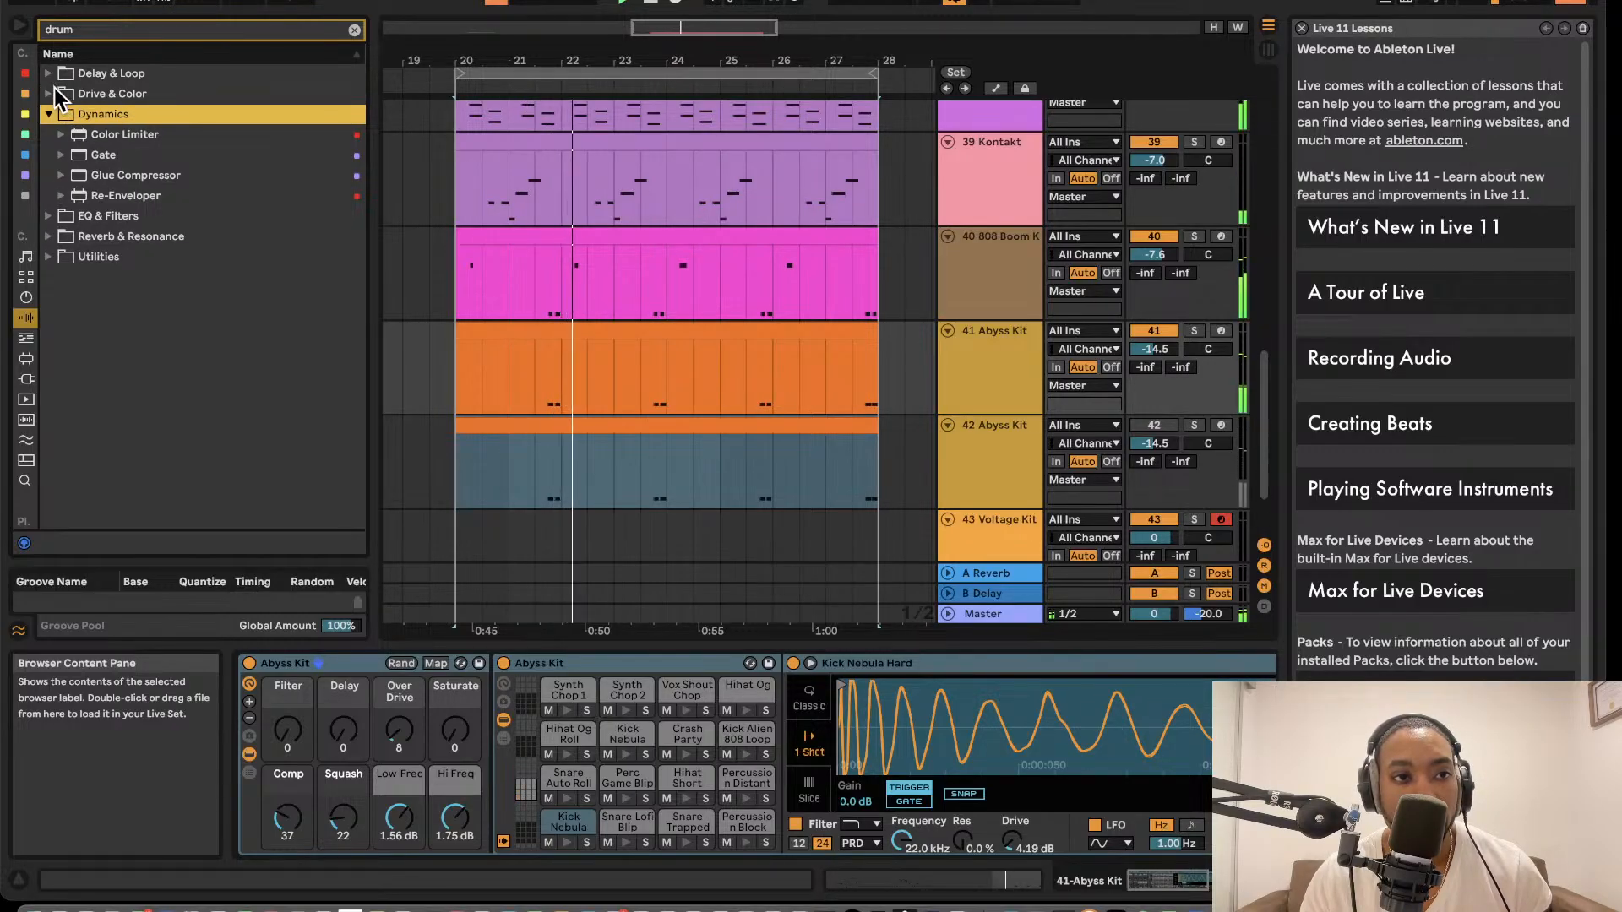
pyautogui.click(59, 216)
pyautogui.click(57, 215)
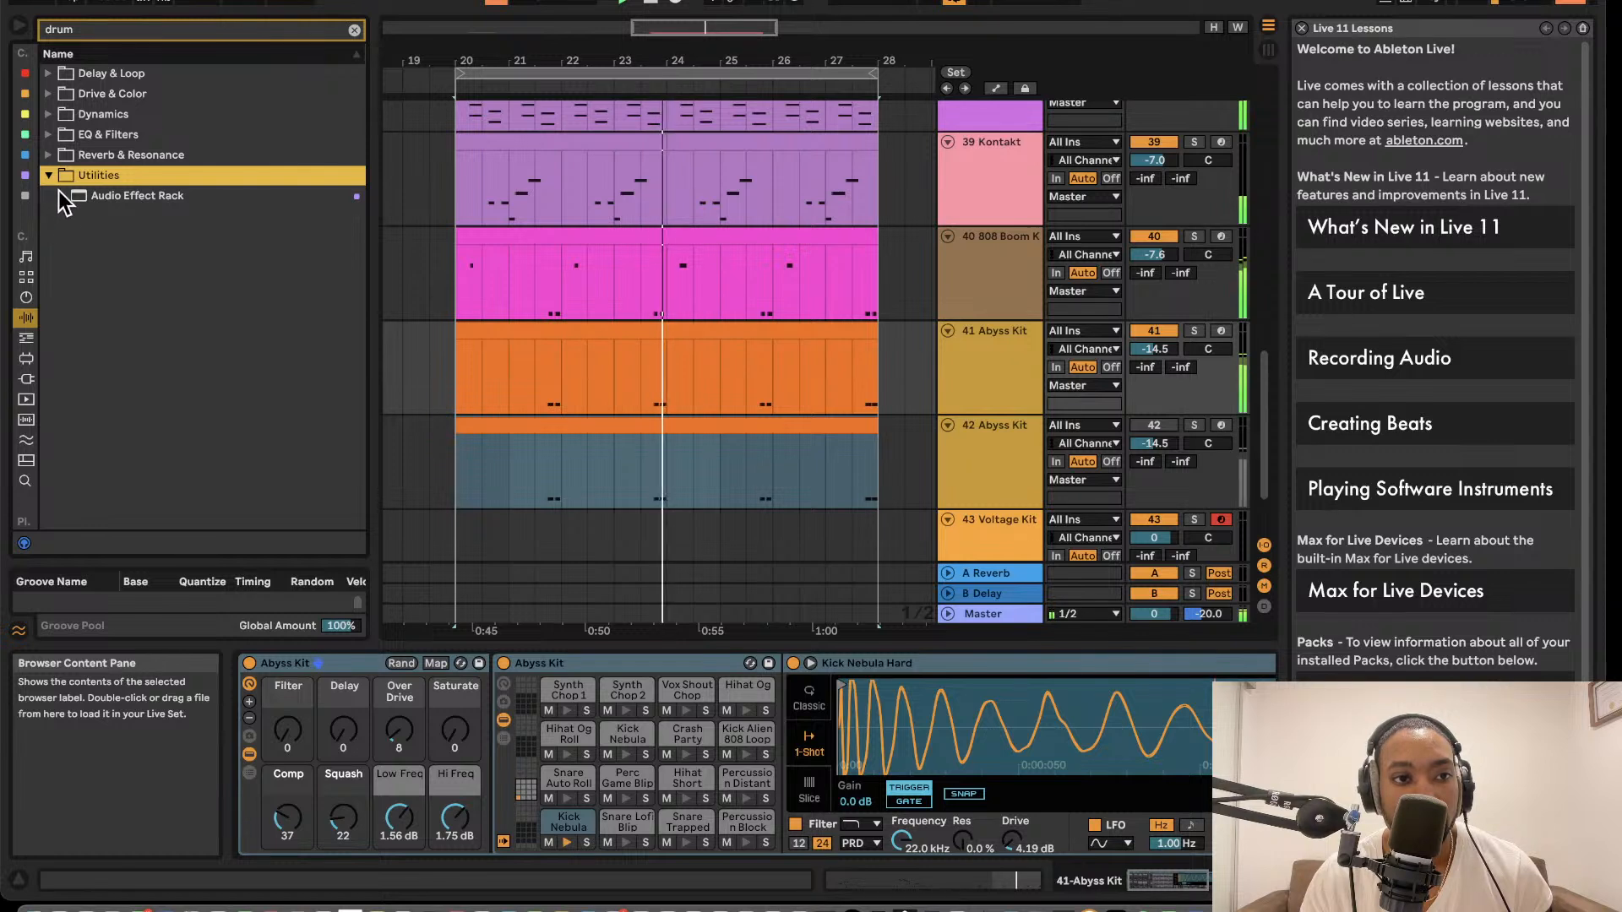
pyautogui.click(49, 93)
pyautogui.click(52, 74)
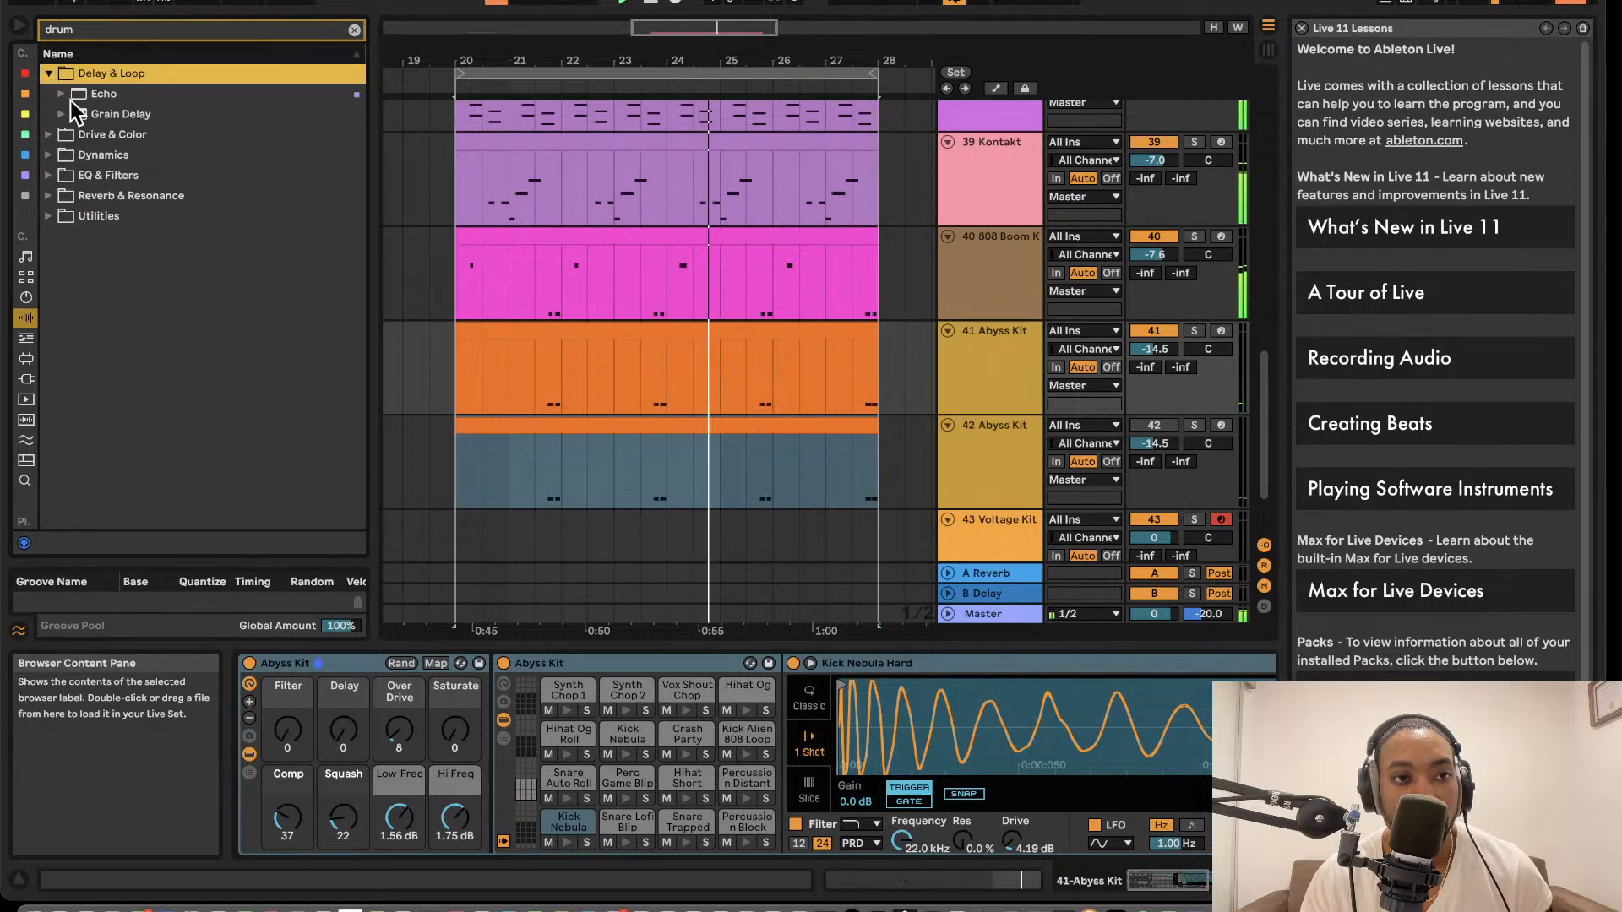
pyautogui.click(61, 134)
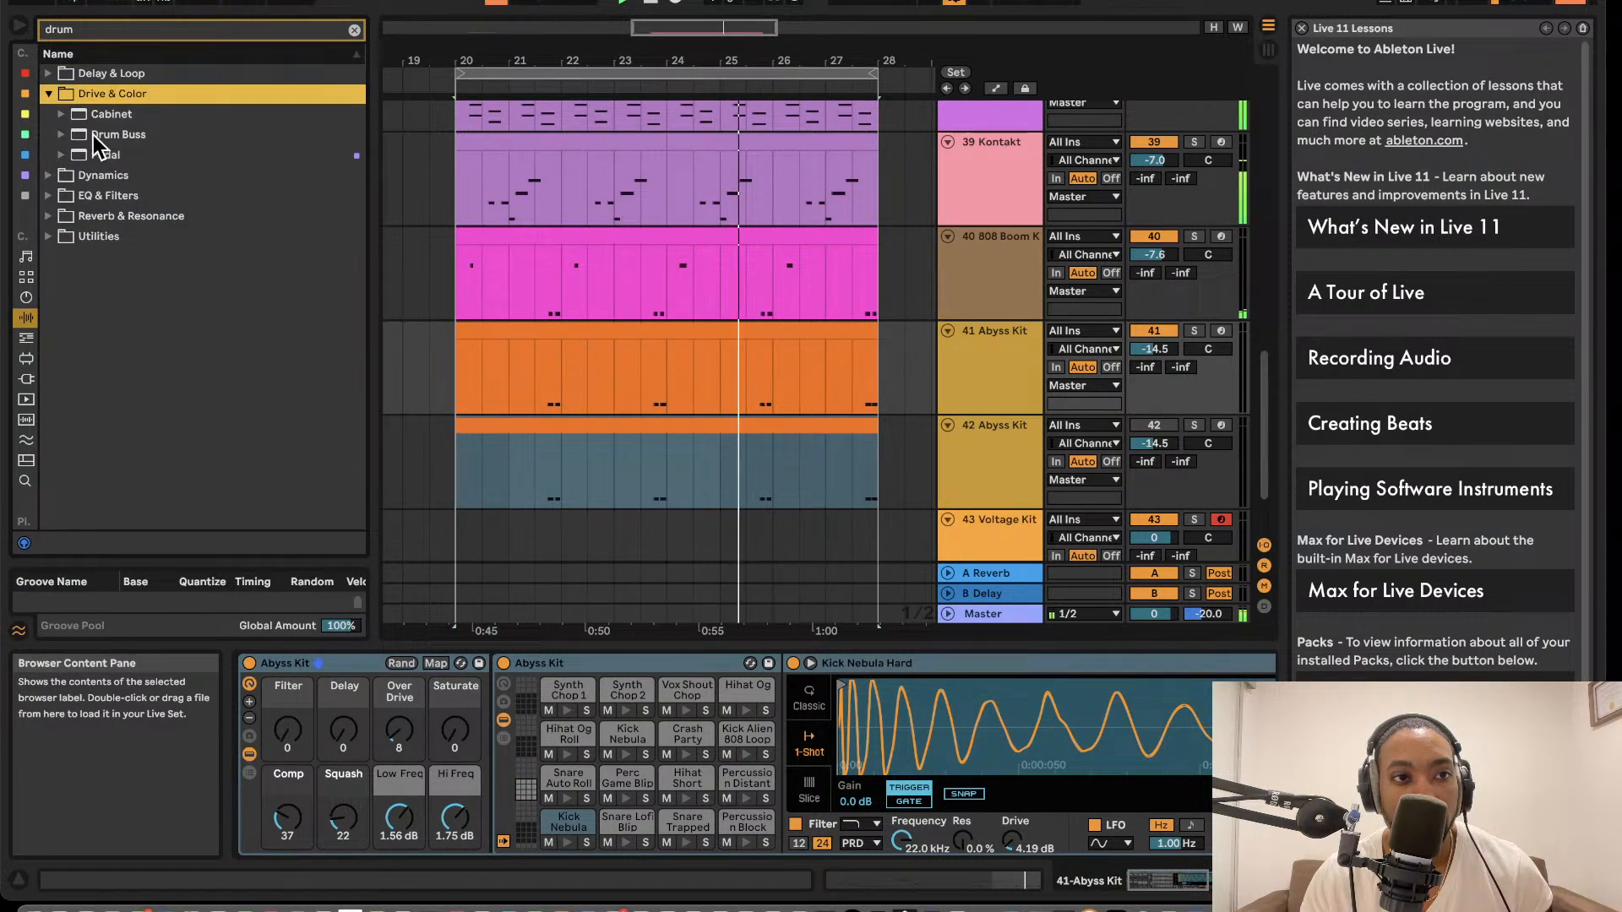
pyautogui.moveTo(109, 135); pyautogui.dragTo(1033, 811)
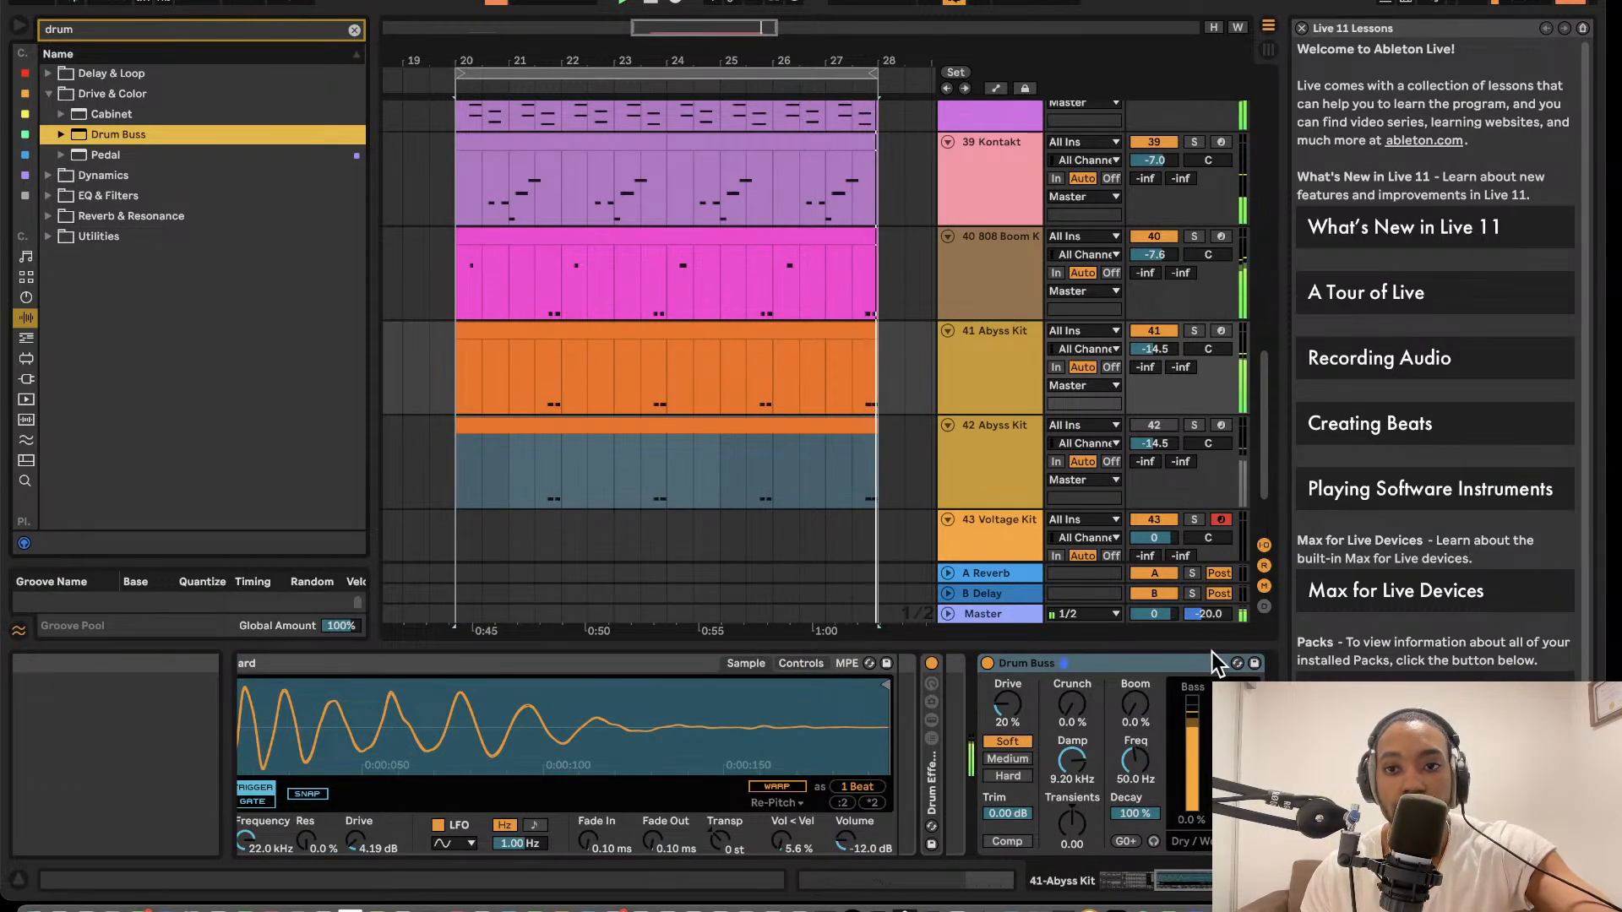
pyautogui.moveTo(1154, 348); pyautogui.dragTo(1154, 347)
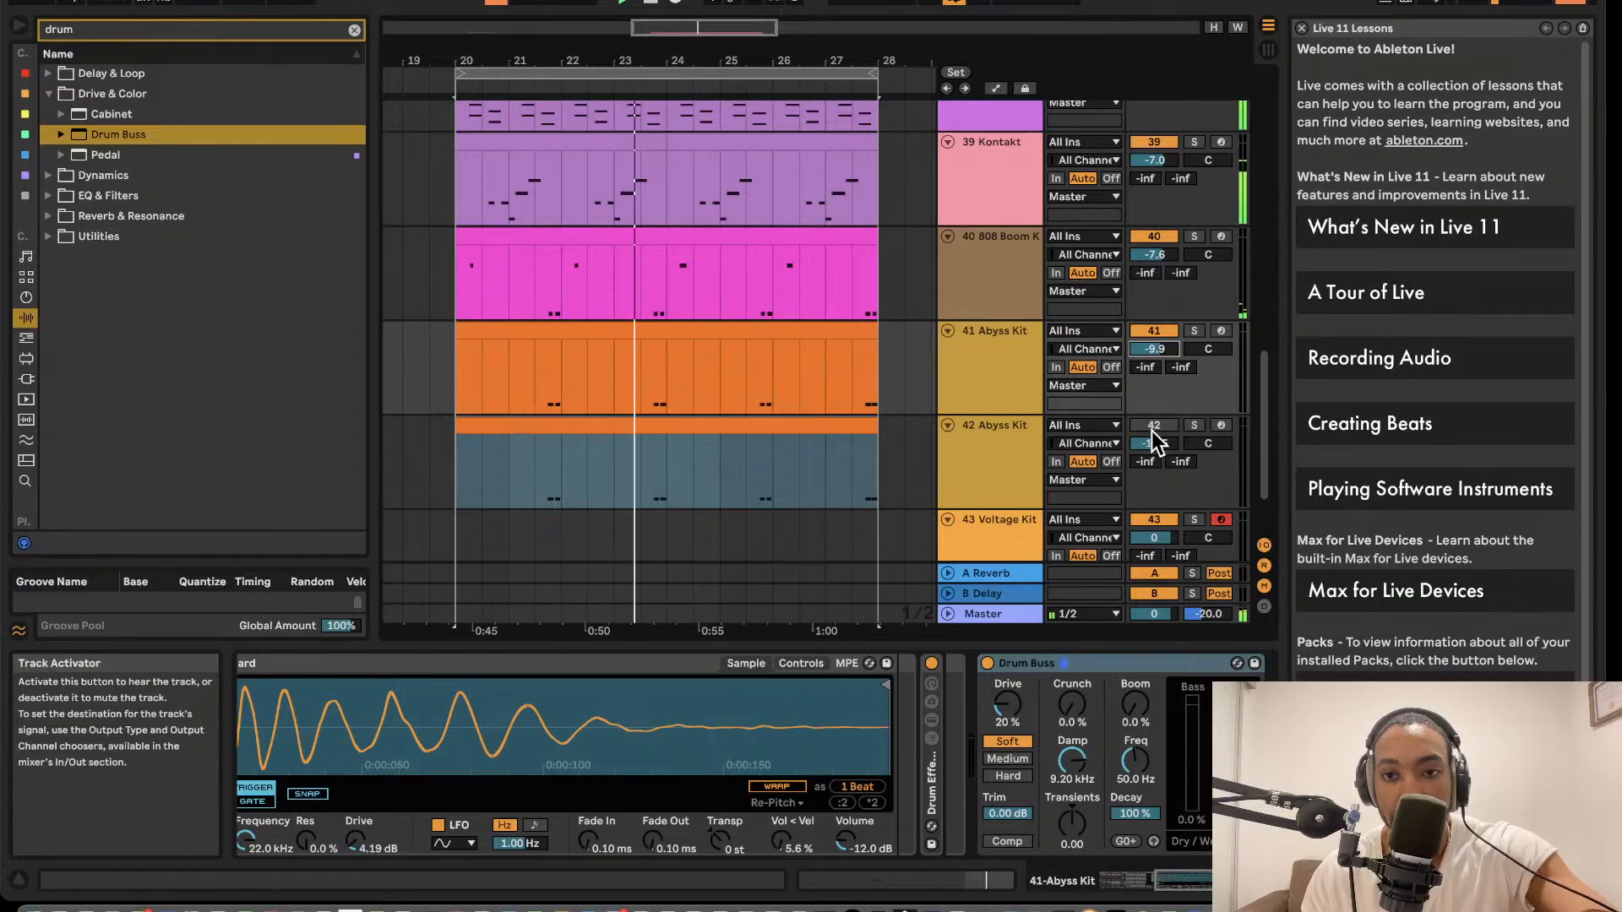
# - Delete the clip on the 42 Abyss Kit track and set that track's volume to -17.9 dB
pyautogui.click(763, 423)
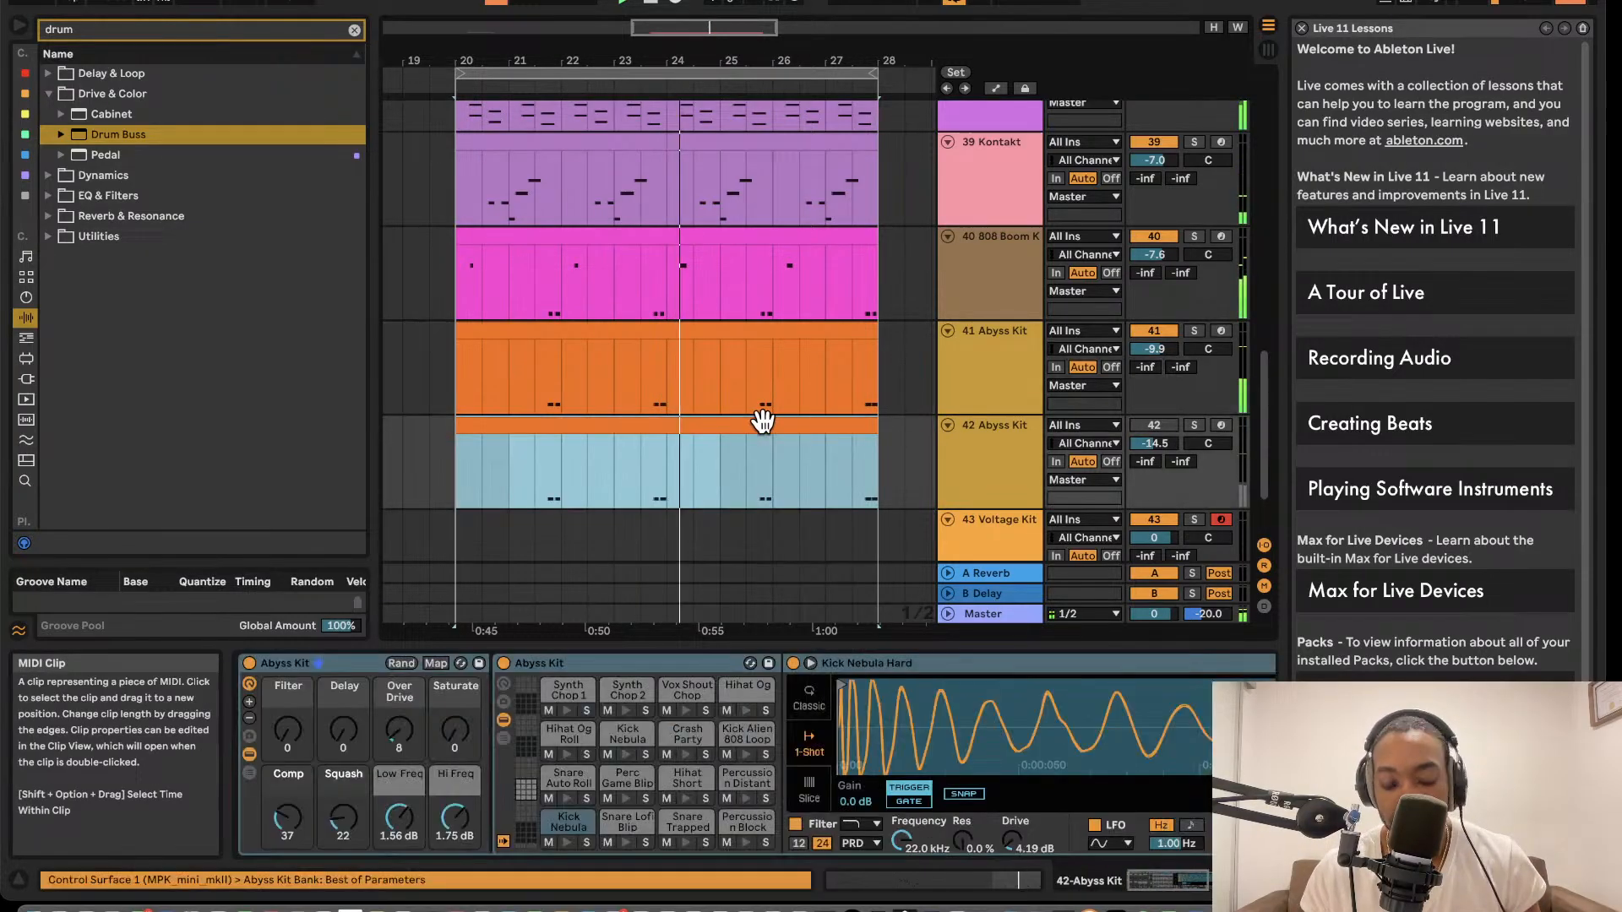
pyautogui.press('Delete')
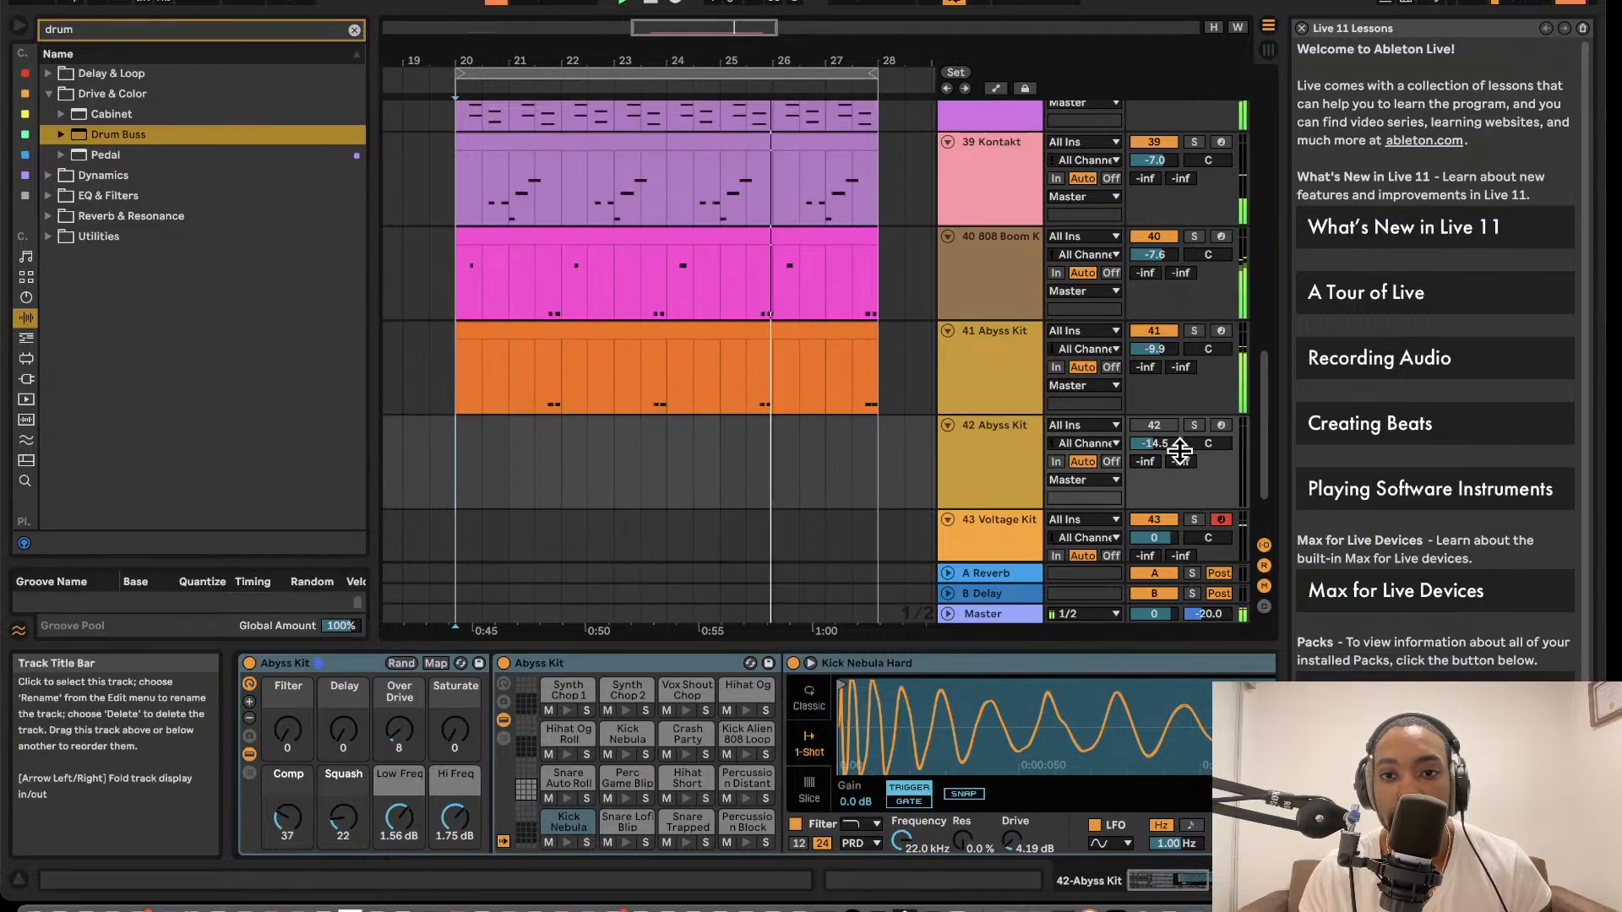
pyautogui.moveTo(1169, 444); pyautogui.dragTo(1169, 473)
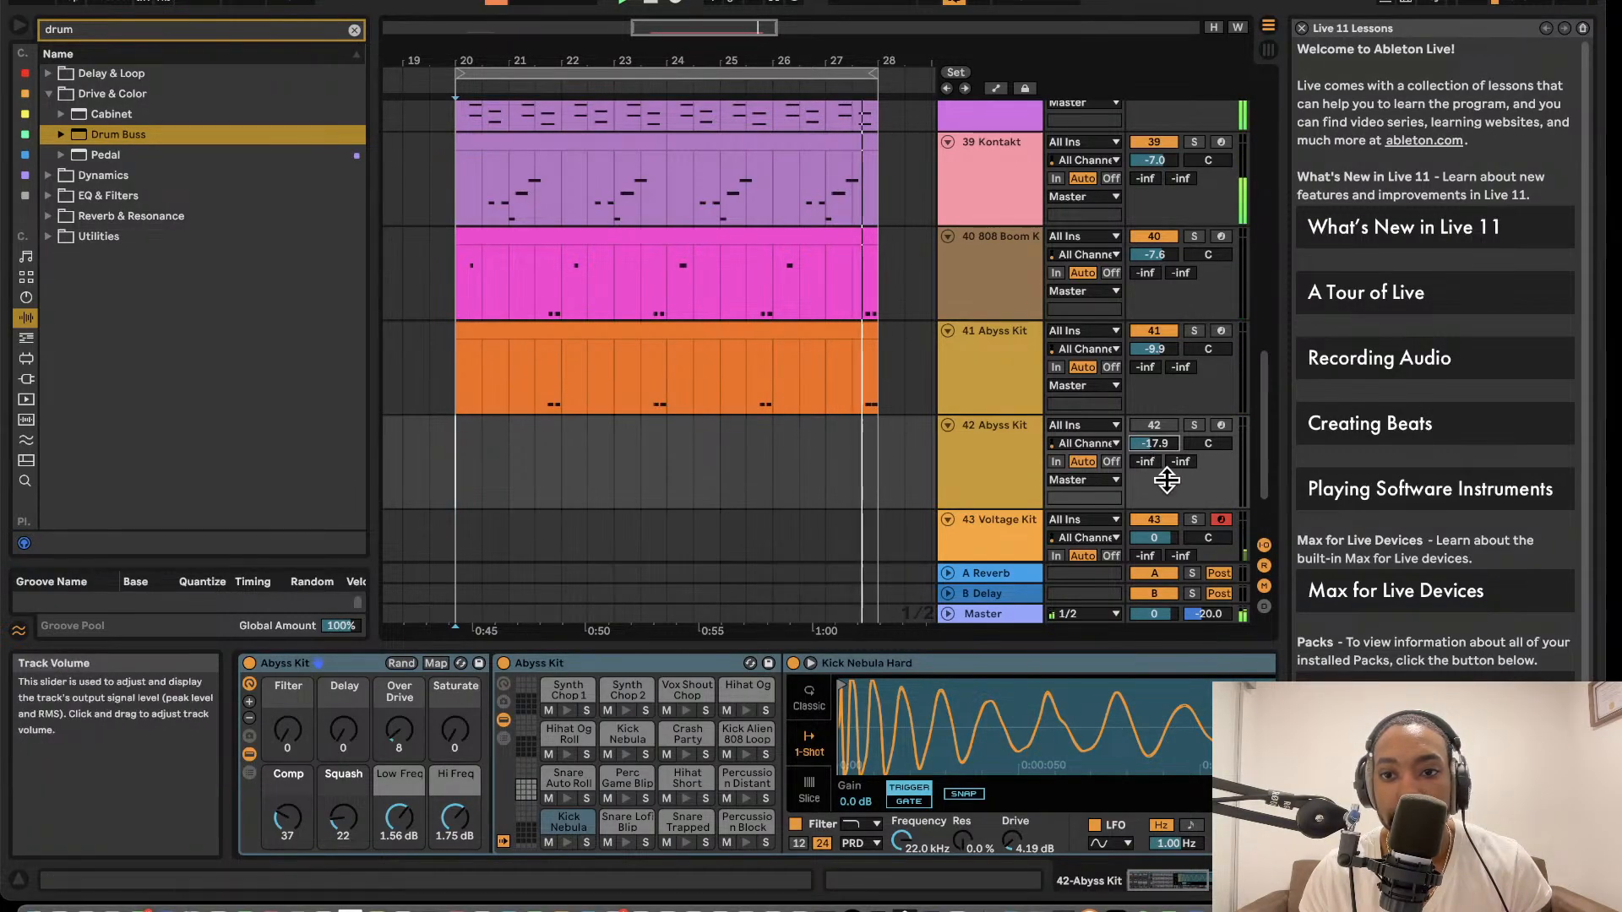
# - Set the 43 Voltage Kit track's volume to -6.9 dB and capture its played MIDI notes as a clip starting at bar 20
pyautogui.scroll(-2, 1152, 481)
pyautogui.moveTo(1152, 478); pyautogui.dragTo(1152, 465)
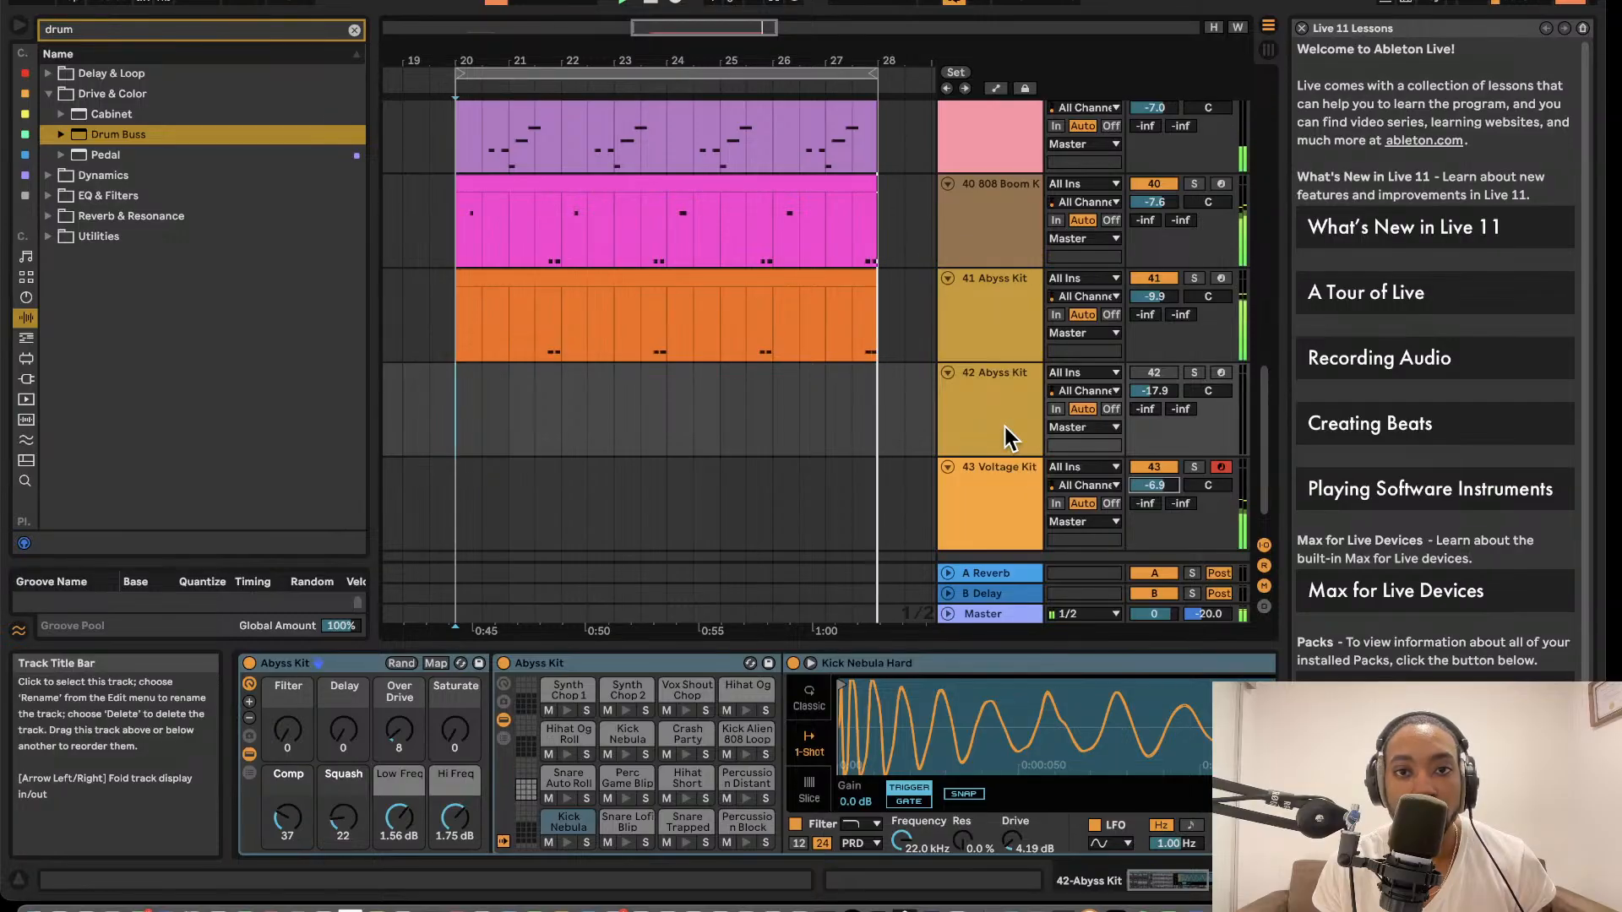
pyautogui.click(777, 2)
pyautogui.press('space')
pyautogui.moveTo(647, 481); pyautogui.dragTo(346, 464)
pyautogui.moveTo(532, 467); pyautogui.dragTo(800, 468)
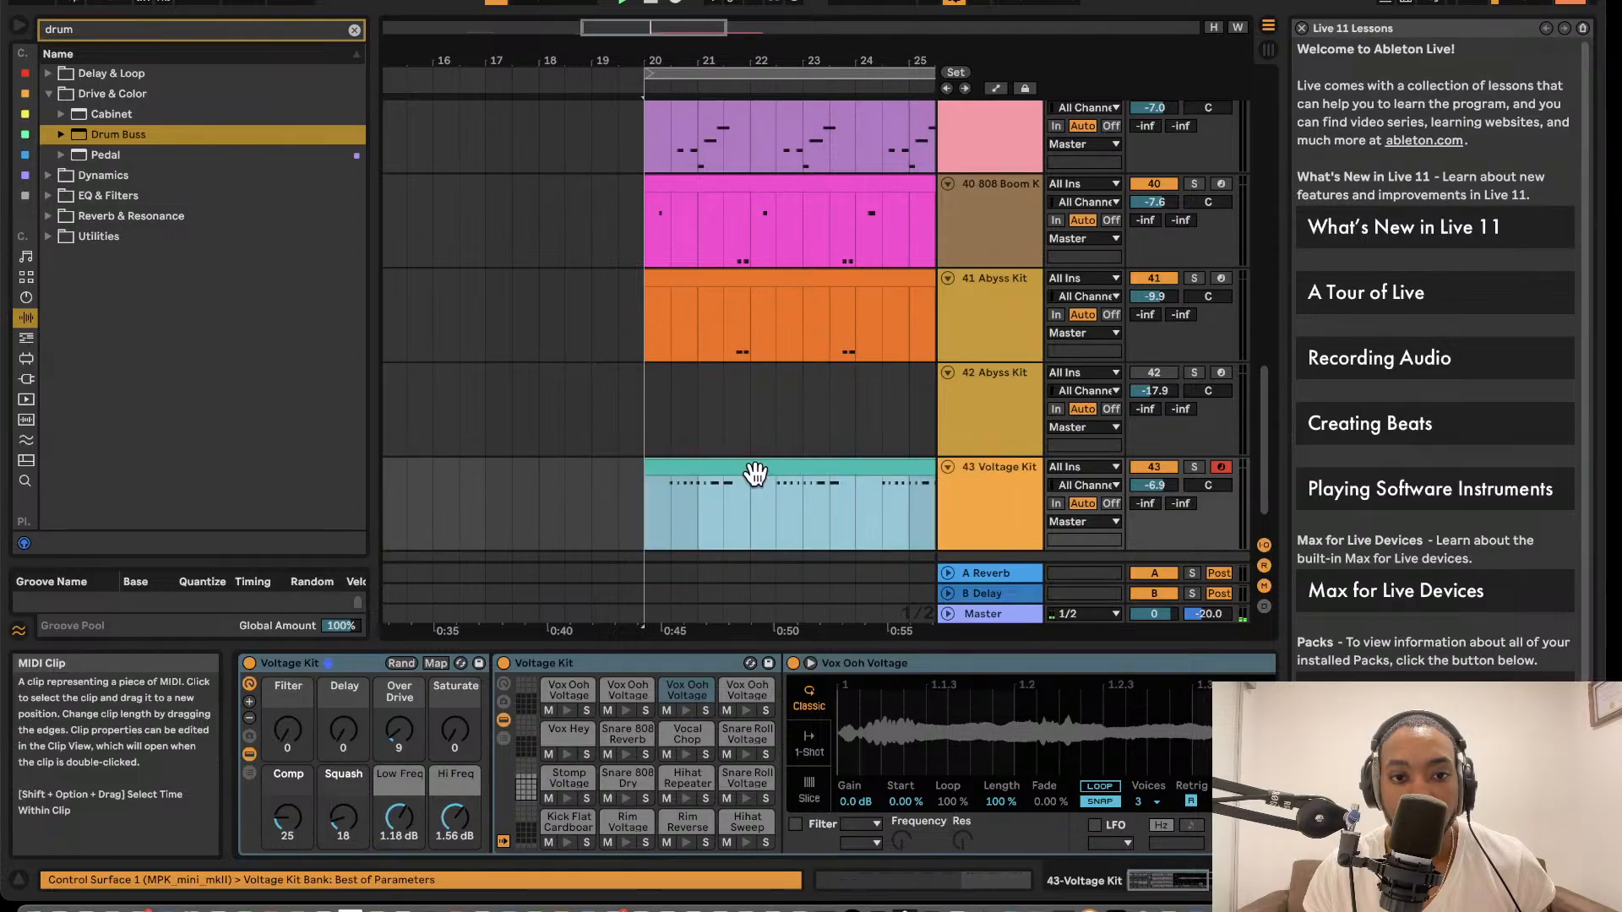
pyautogui.press('space')
pyautogui.moveTo(623, 467); pyautogui.dragTo(517, 467)
pyautogui.moveTo(675, 467); pyautogui.dragTo(777, 471)
pyautogui.press('space')
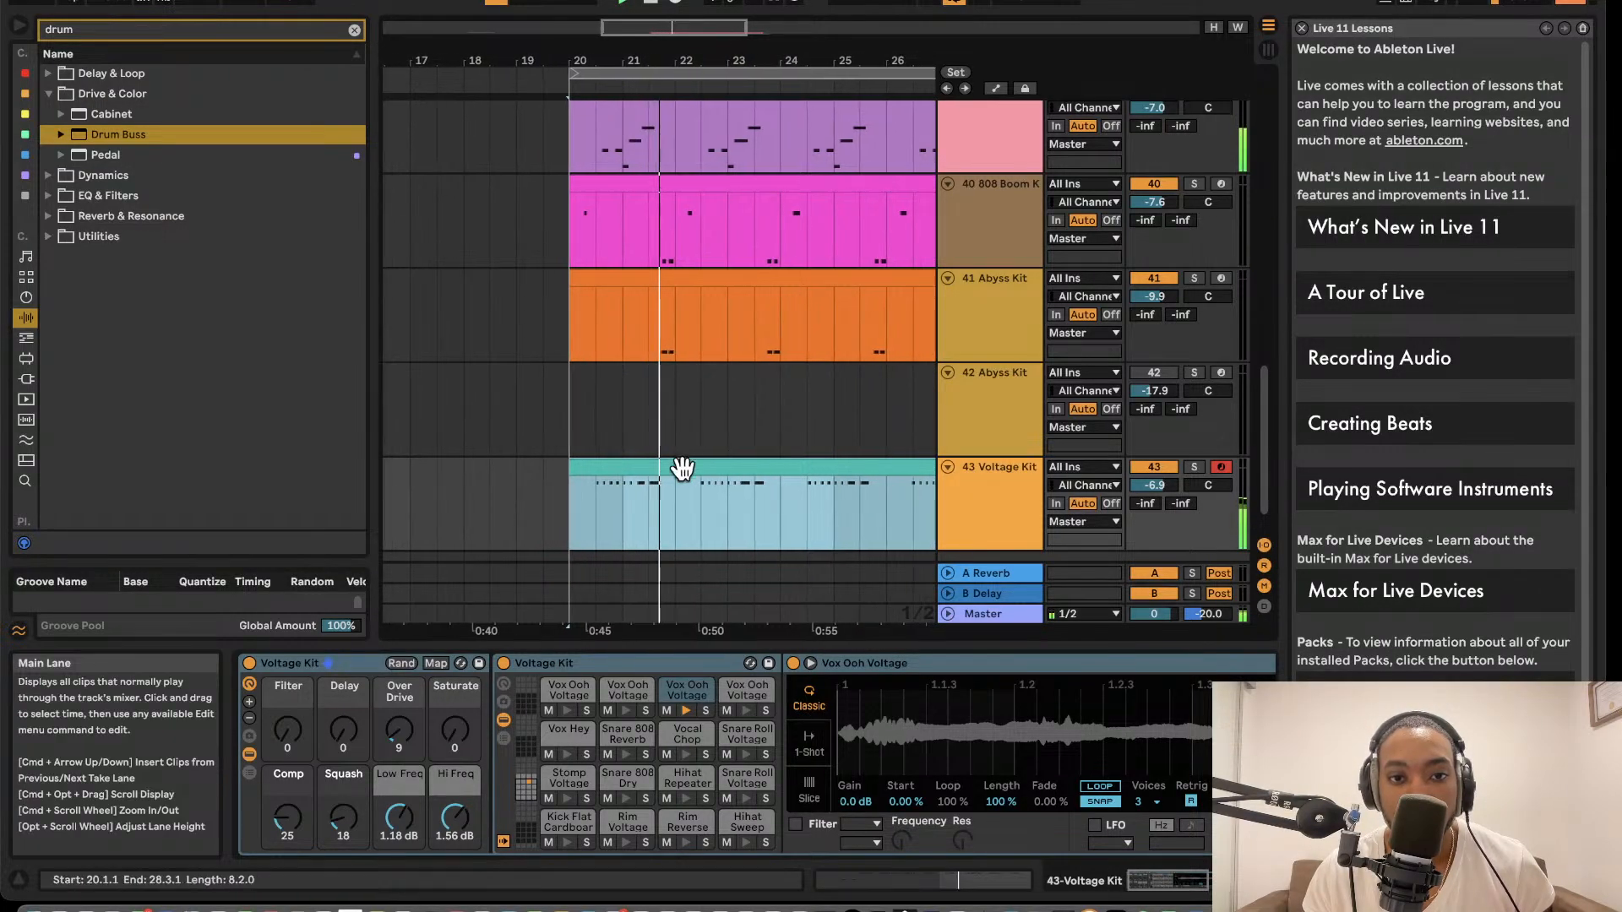
# - Deactivate the 43 Voltage Kit clip section from 20.3.1 to 22.3.1 and set the track's Delay send to -23.4 dB
pyautogui.moveTo(551, 505); pyautogui.dragTo(657, 505)
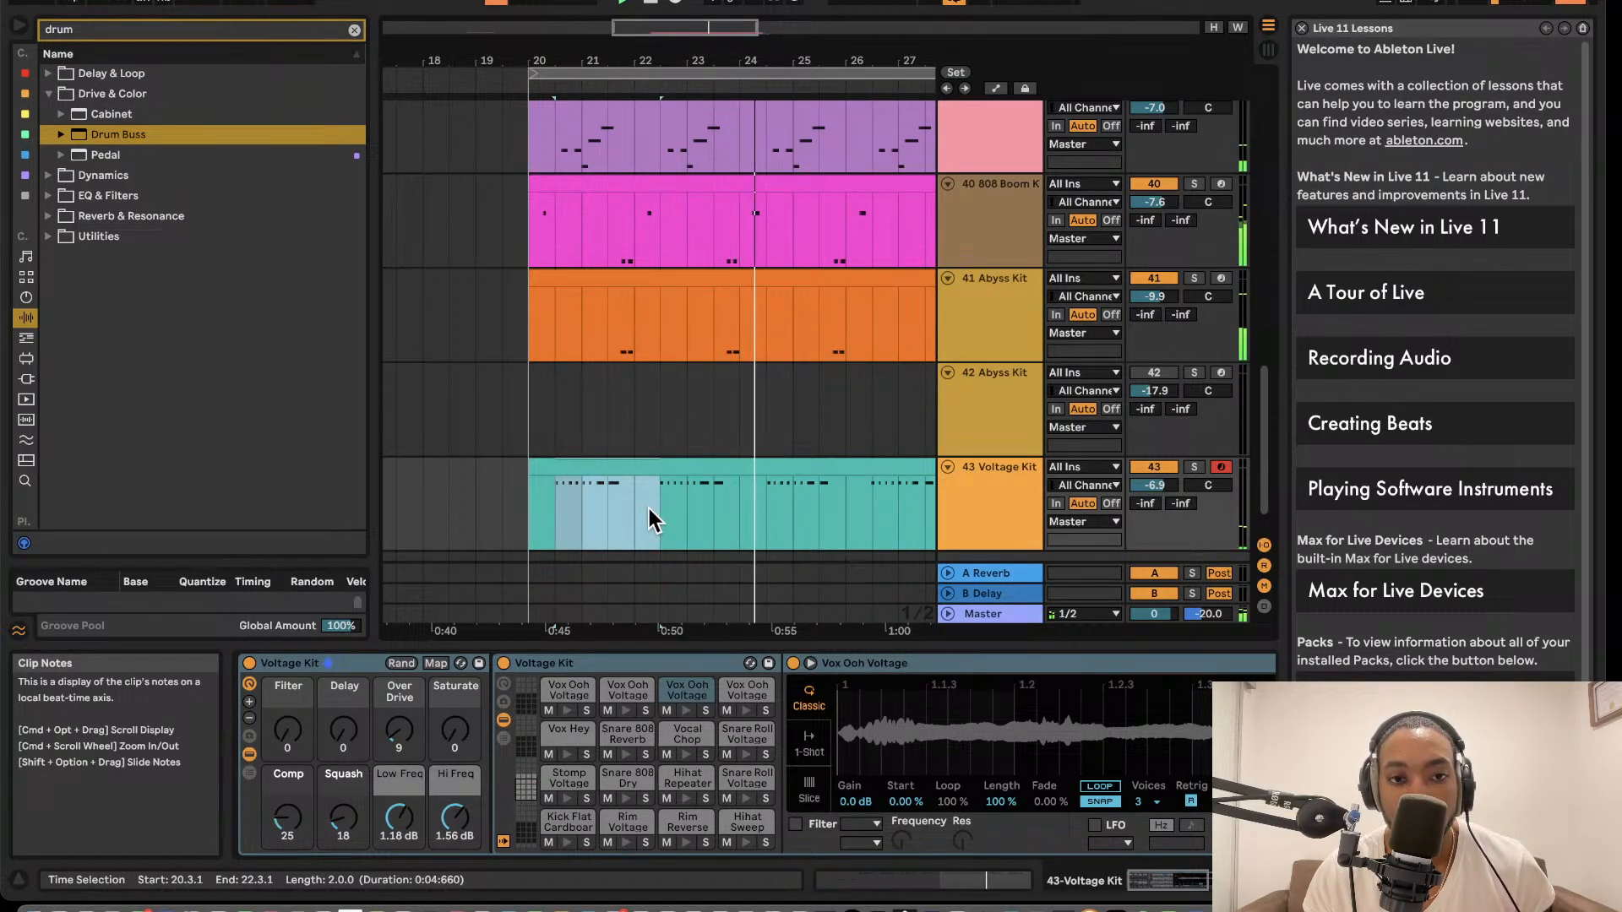
pyautogui.press('0')
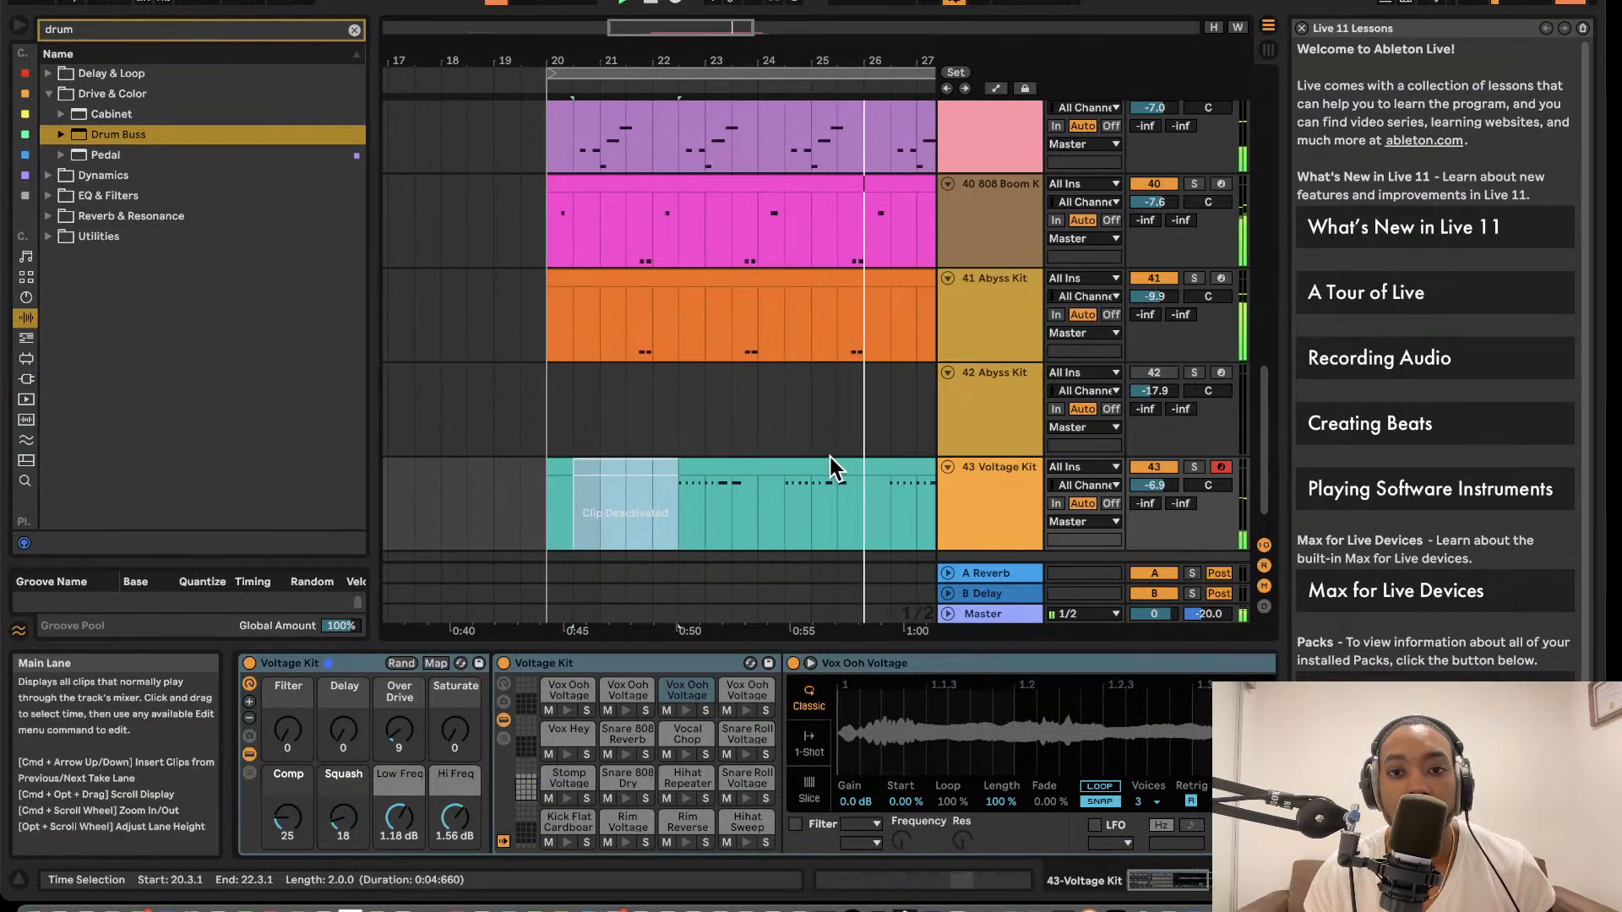
pyautogui.scroll(-2, 811, 445)
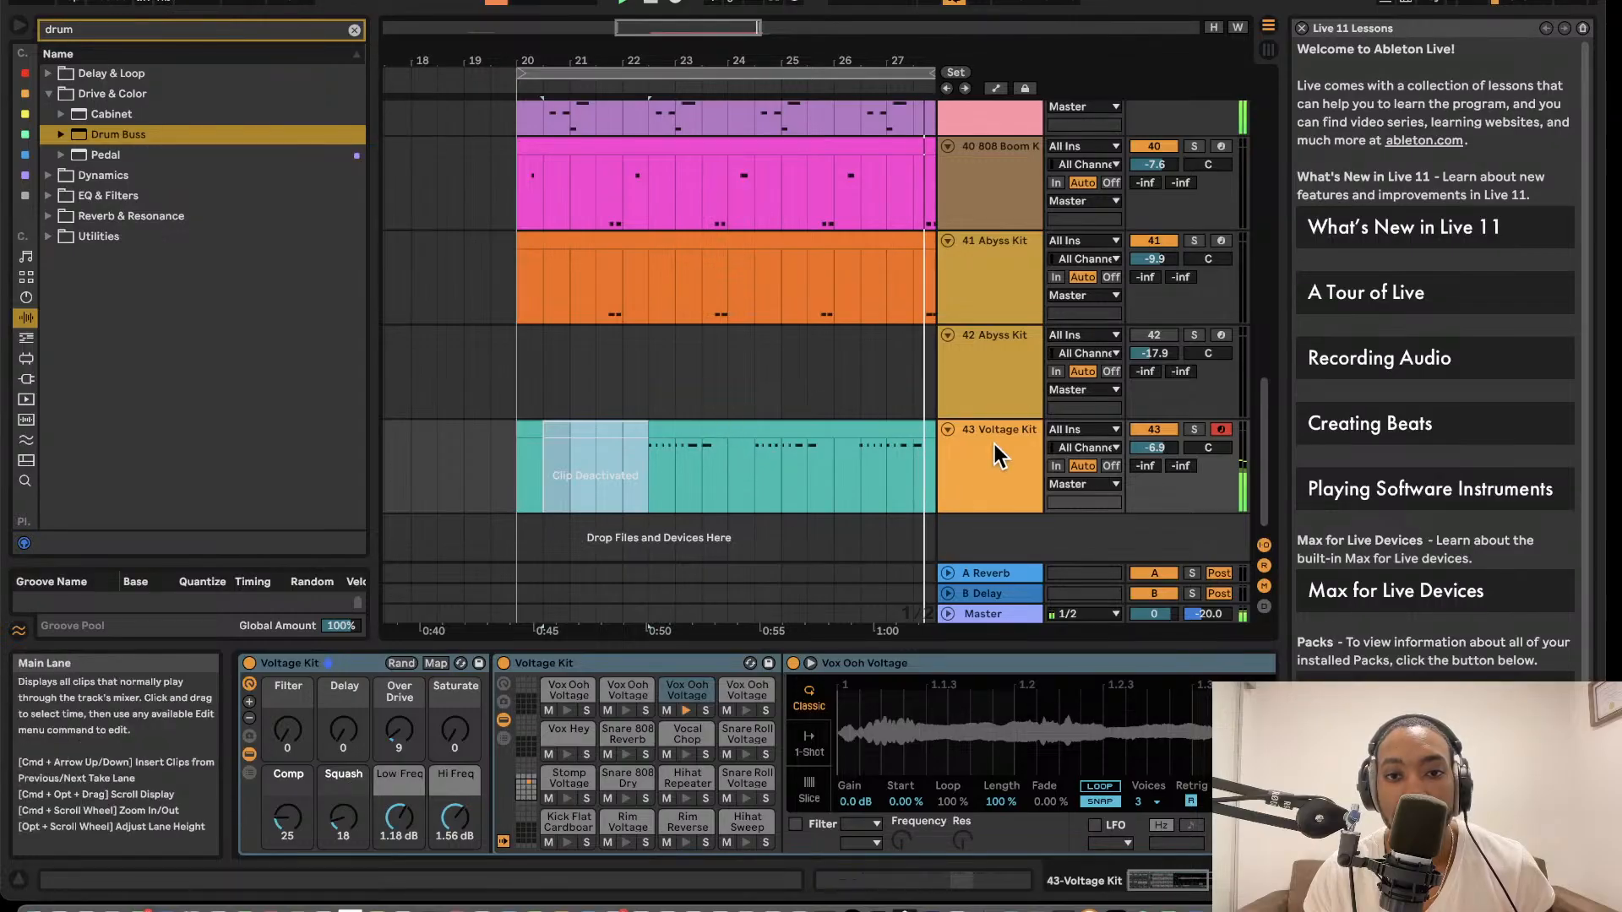
pyautogui.moveTo(1180, 466)
pyautogui.mouseDown()
pyautogui.moveTo(1181, 448)
pyautogui.moveTo(1181, 467)
pyautogui.mouseUp()
# - Trim the Voltage Kit clip that starts at 22.3.1 so it ends at 28.1.1 and show its notes
pyautogui.click(598, 429)
pyautogui.hscroll(1, 606, 428)
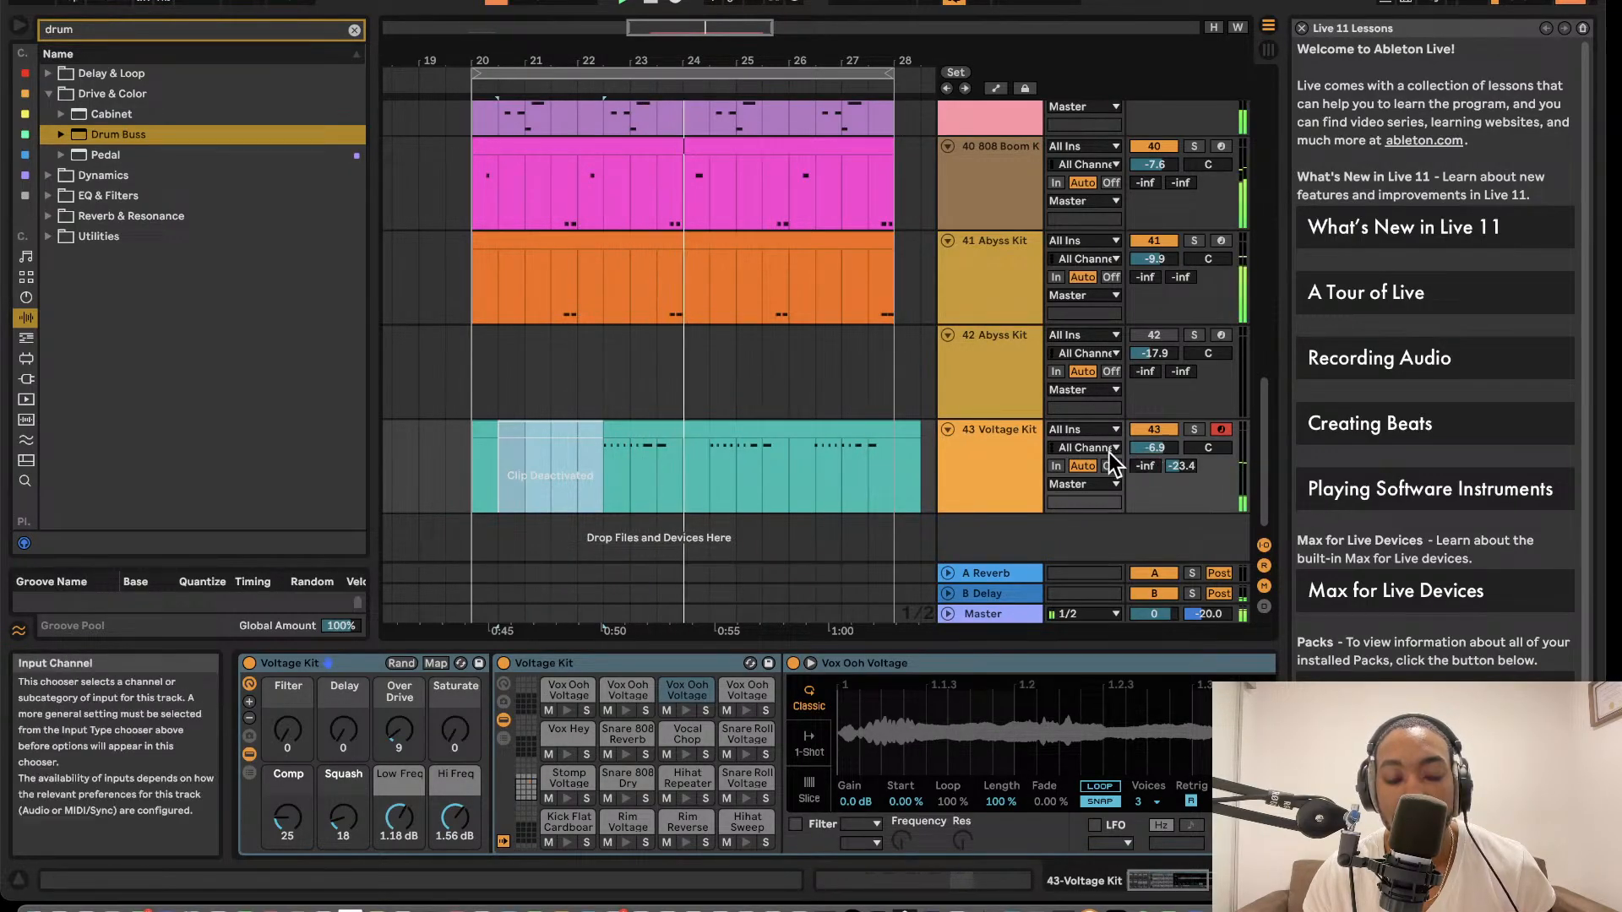
pyautogui.click(828, 428)
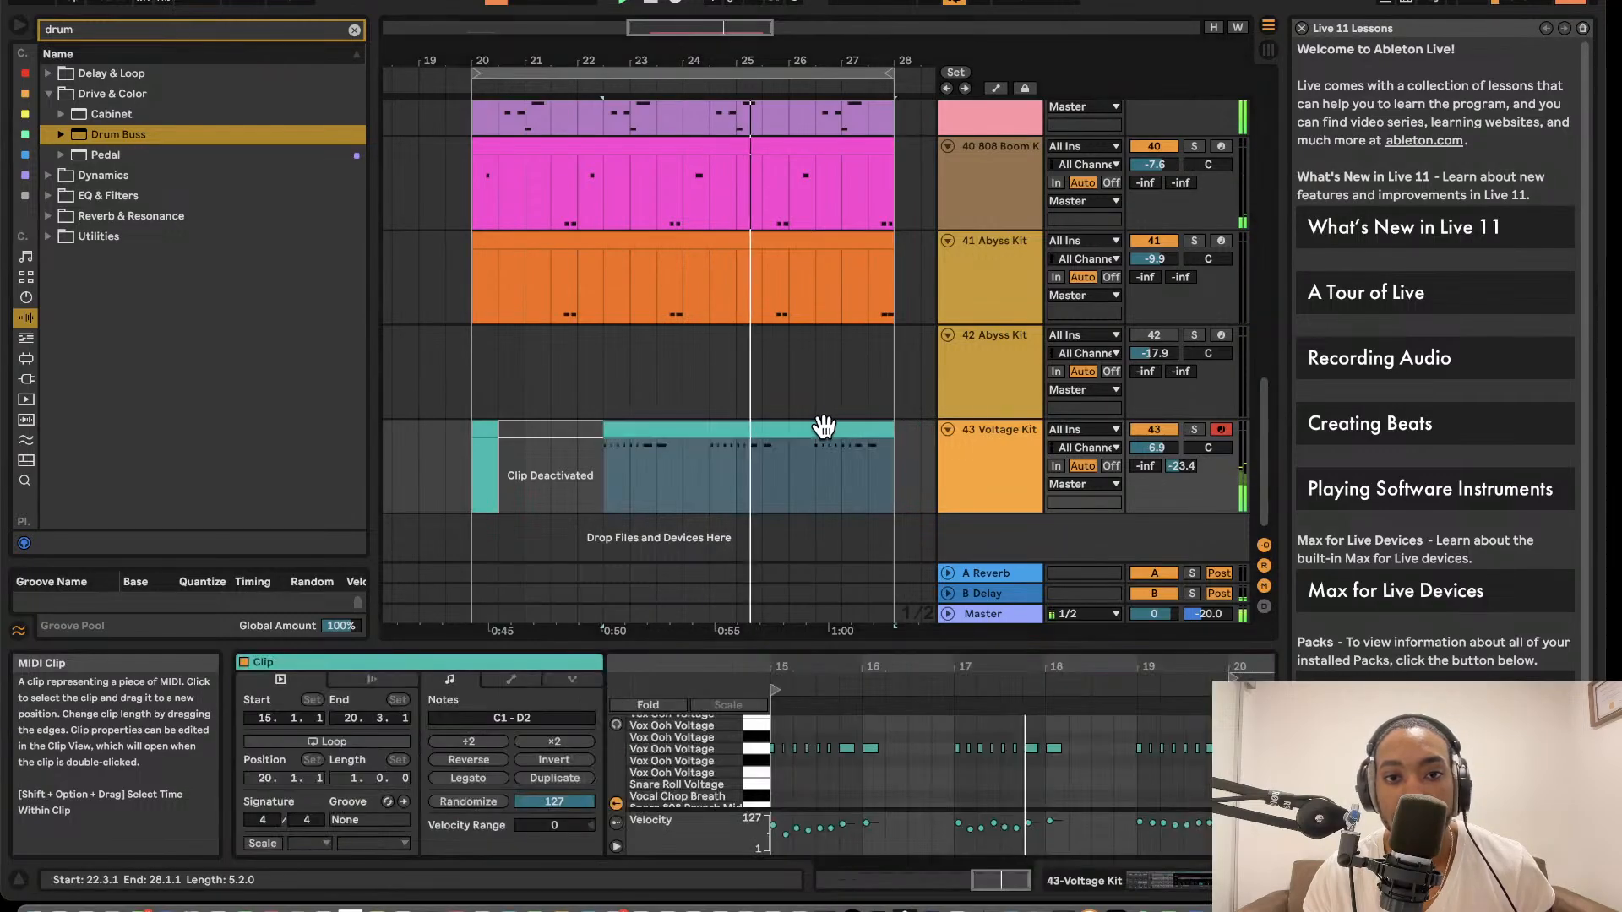
# - Quantize all notes of the selected Voltage Kit clip to 1/16 with an amount of 16%, adjusting both note start and end
pyautogui.click(899, 757)
pyautogui.press('super+a')
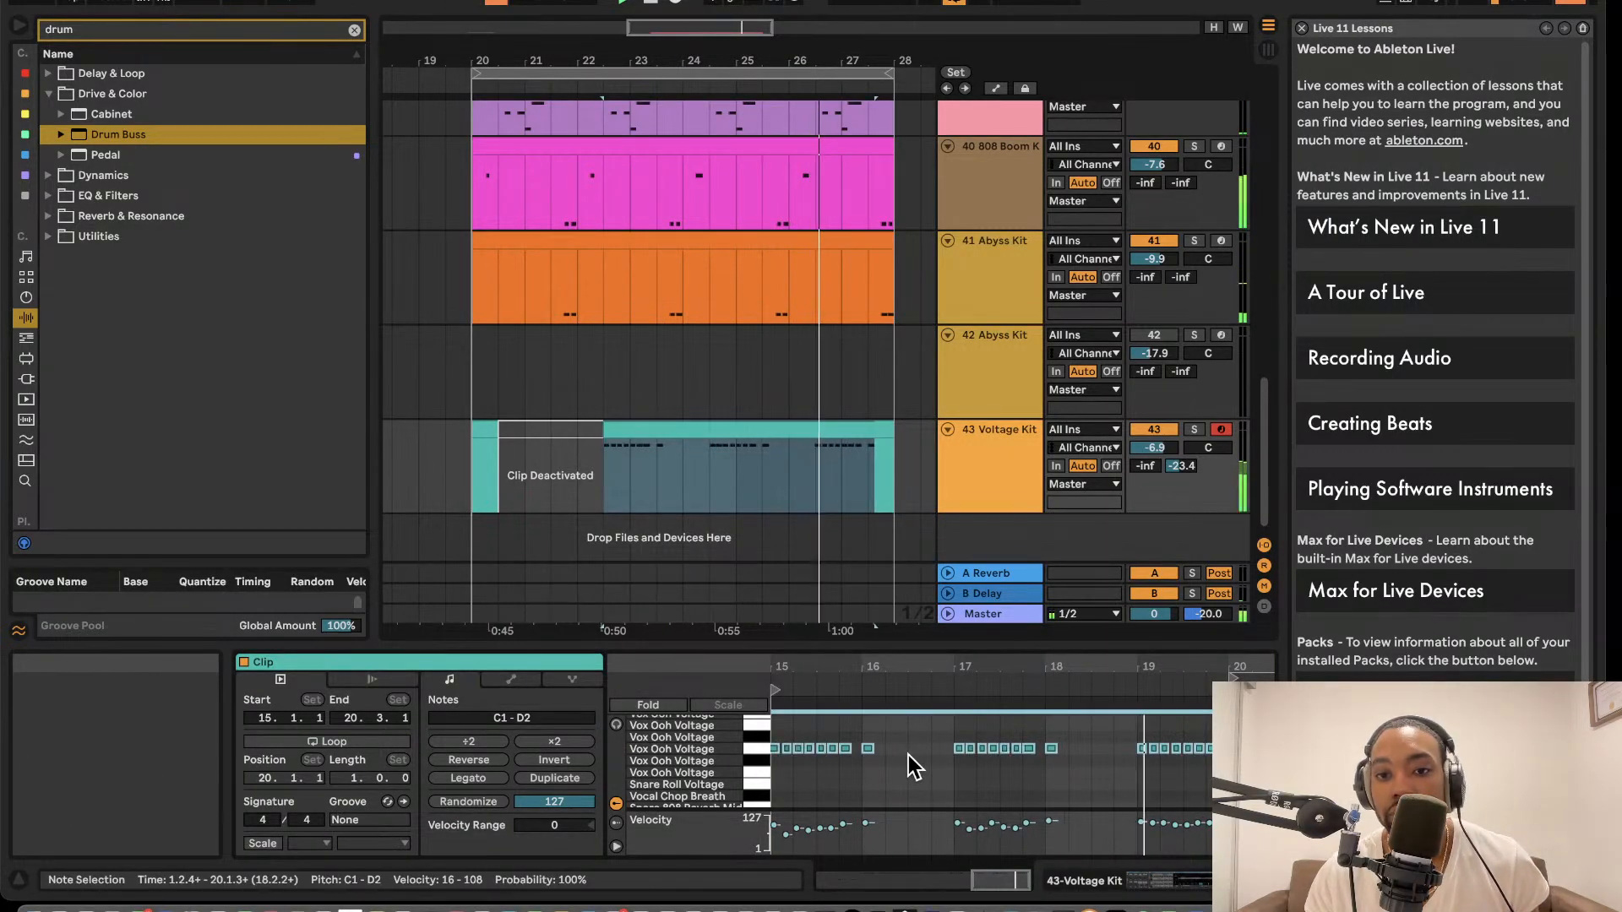
pyautogui.press('super+z')
pyautogui.rightClick(944, 757)
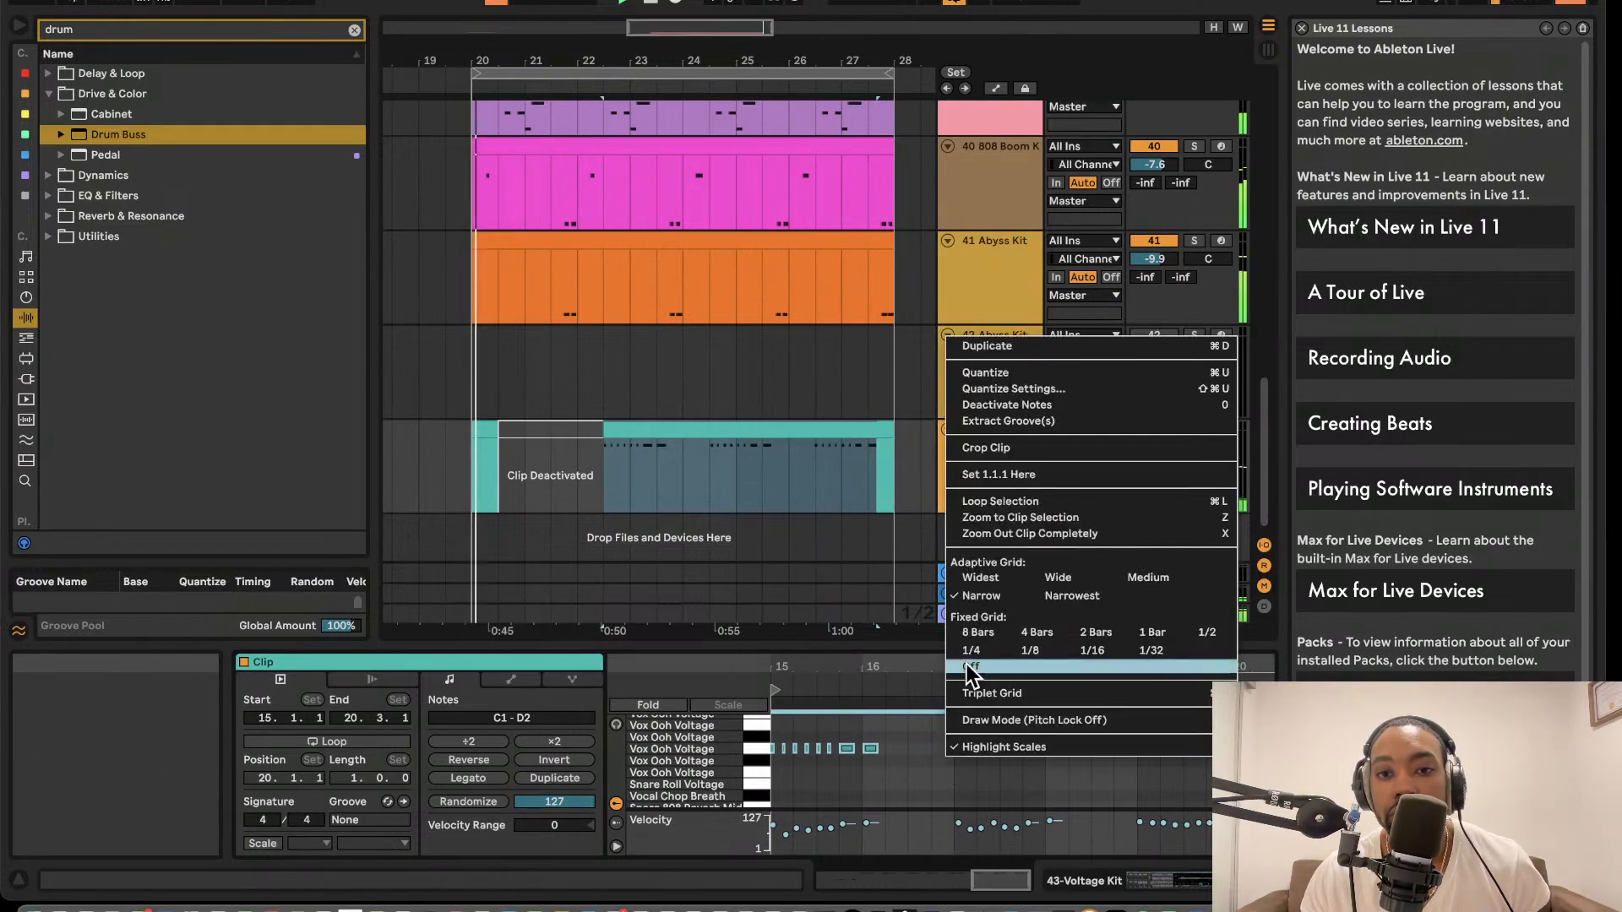
pyautogui.click(1042, 390)
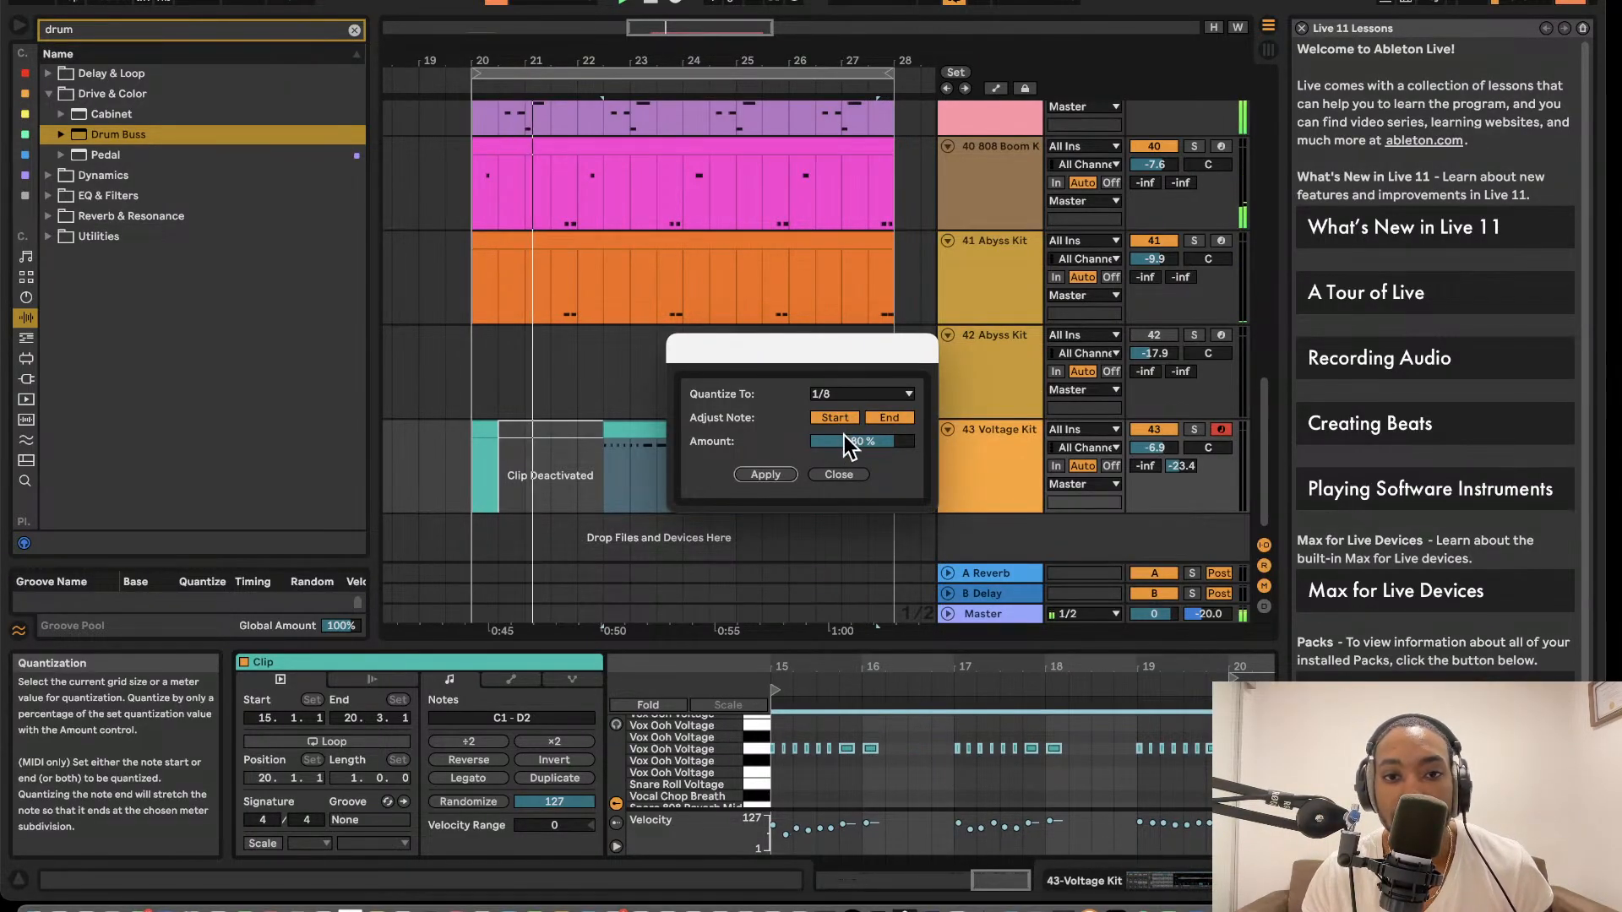
pyautogui.moveTo(841, 442); pyautogui.dragTo(842, 448)
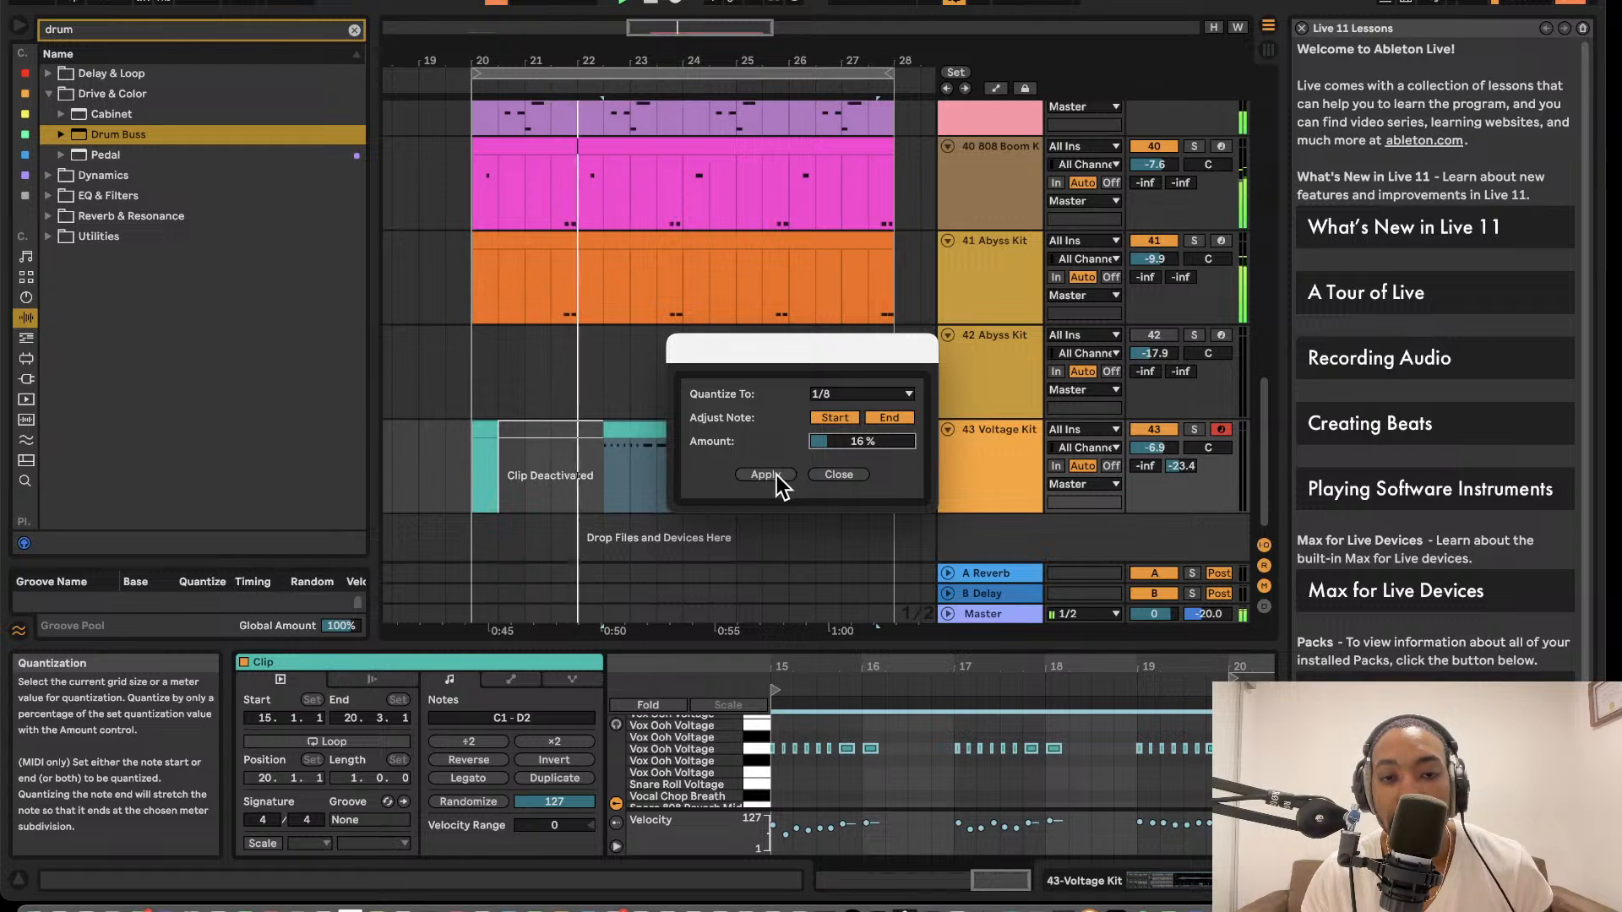
pyautogui.click(853, 390)
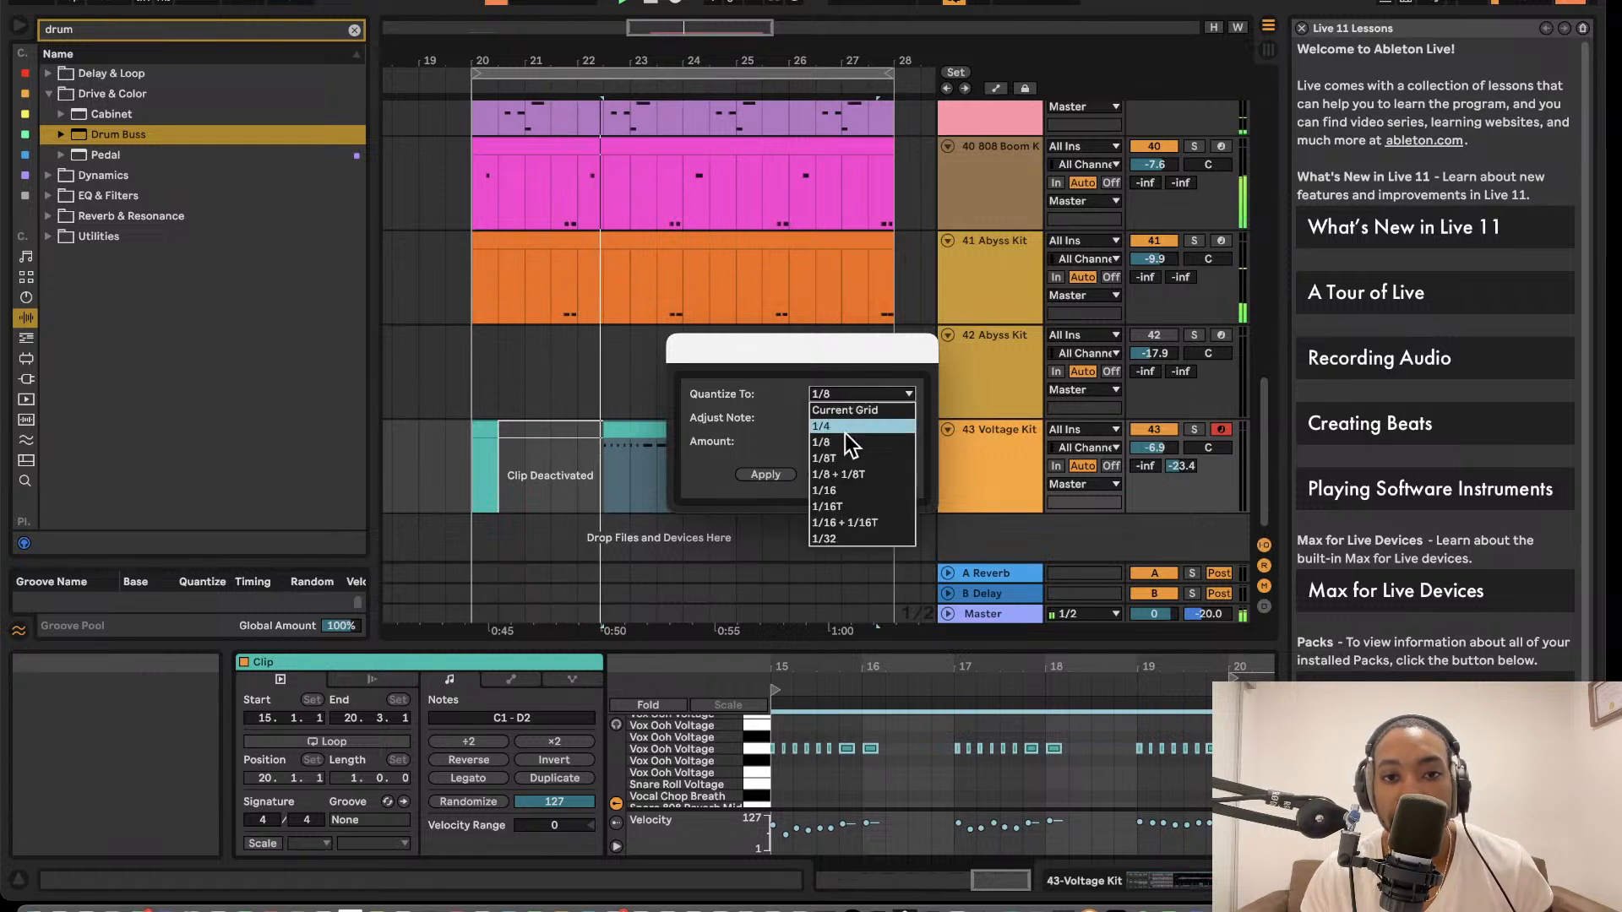
pyautogui.click(840, 490)
pyautogui.click(769, 475)
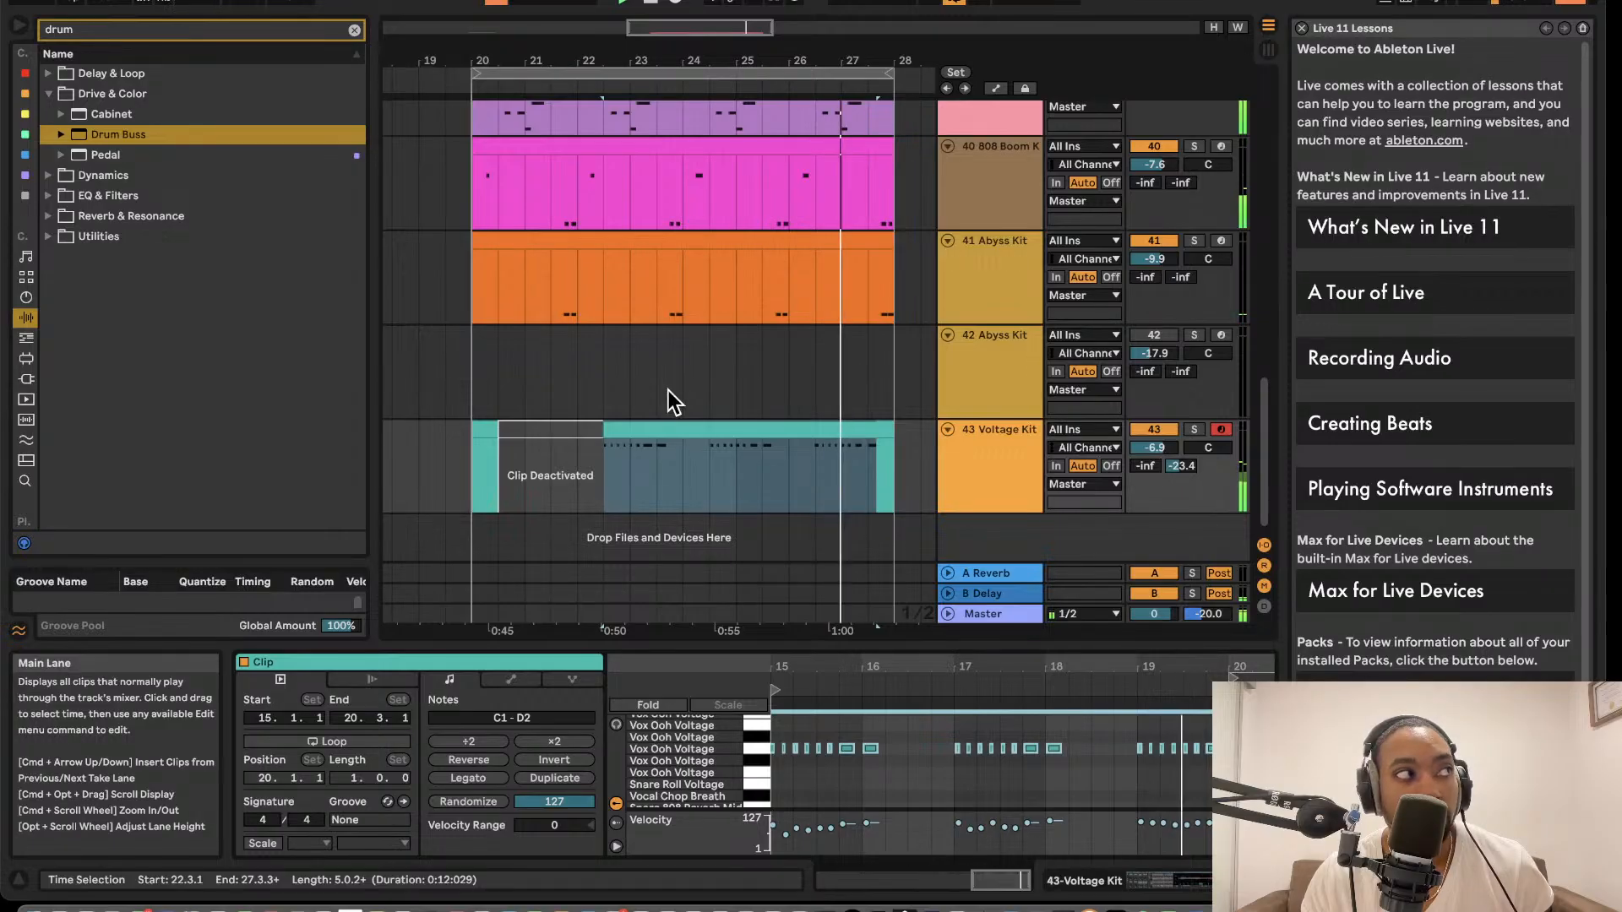
# - Clear the search text in the browser
pyautogui.click(991, 429)
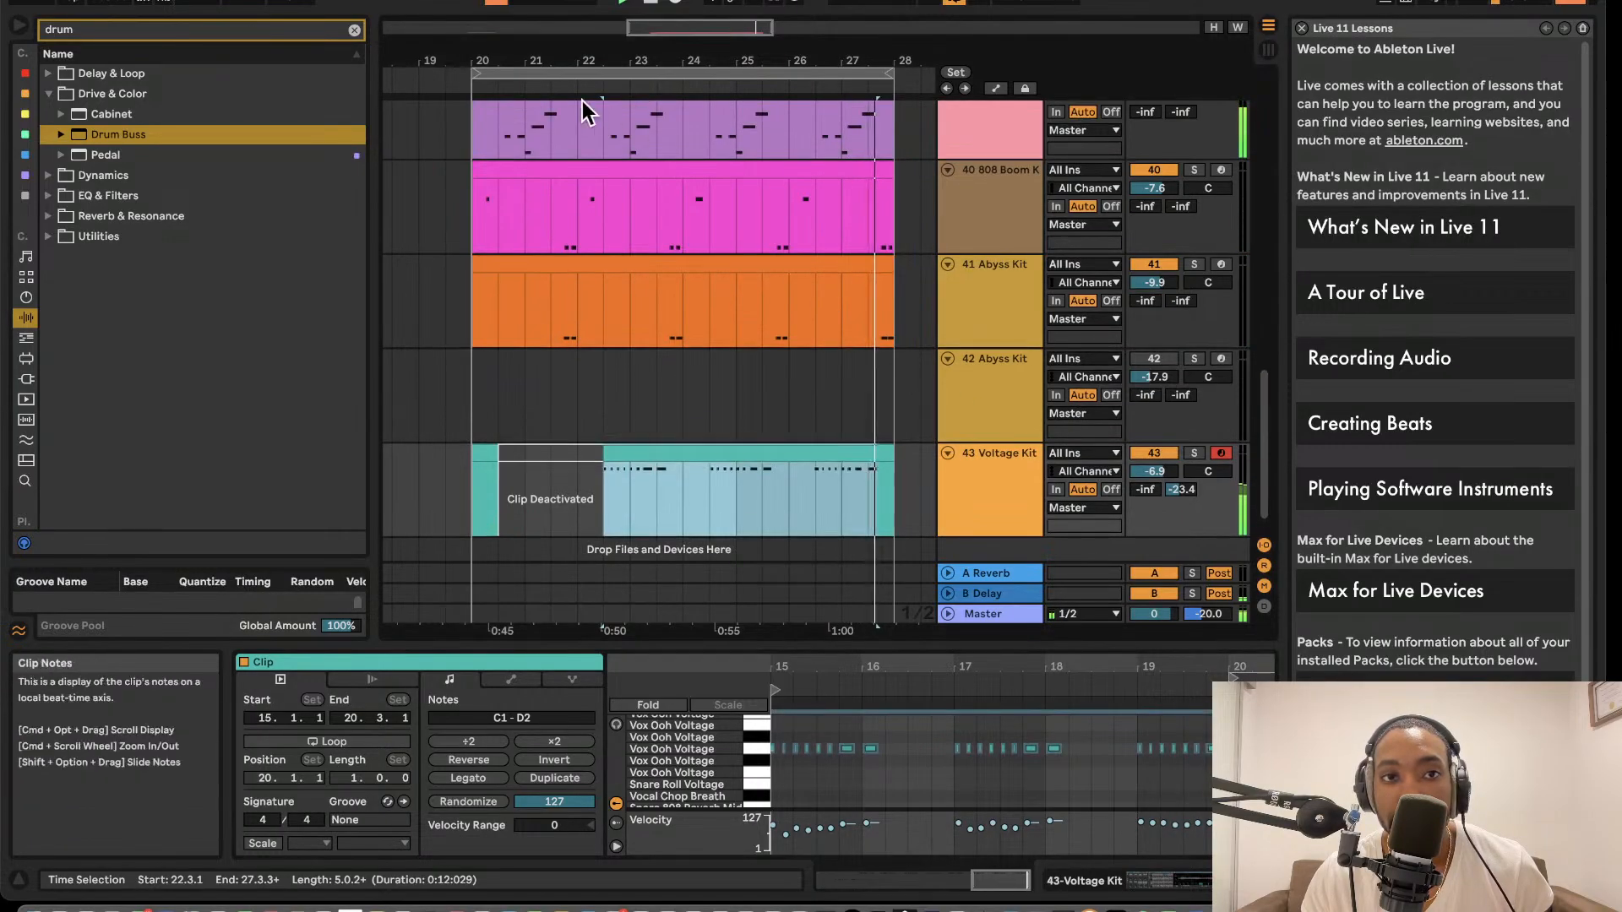
pyautogui.doubleClick(498, 6)
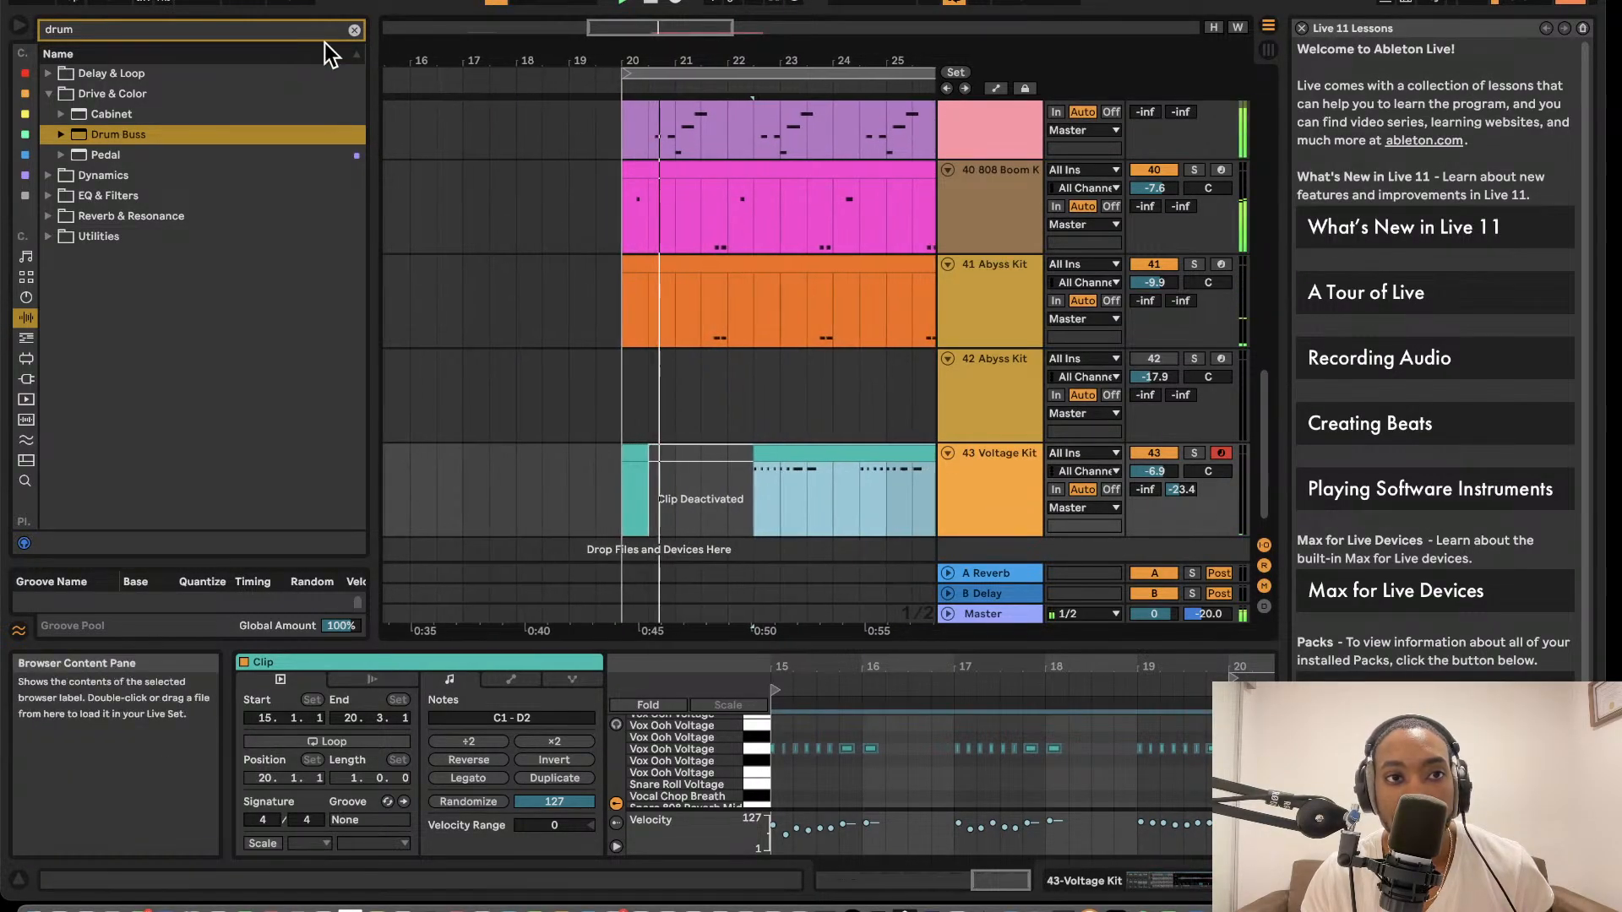
pyautogui.click(354, 31)
pyautogui.scroll(-1, 865, 471)
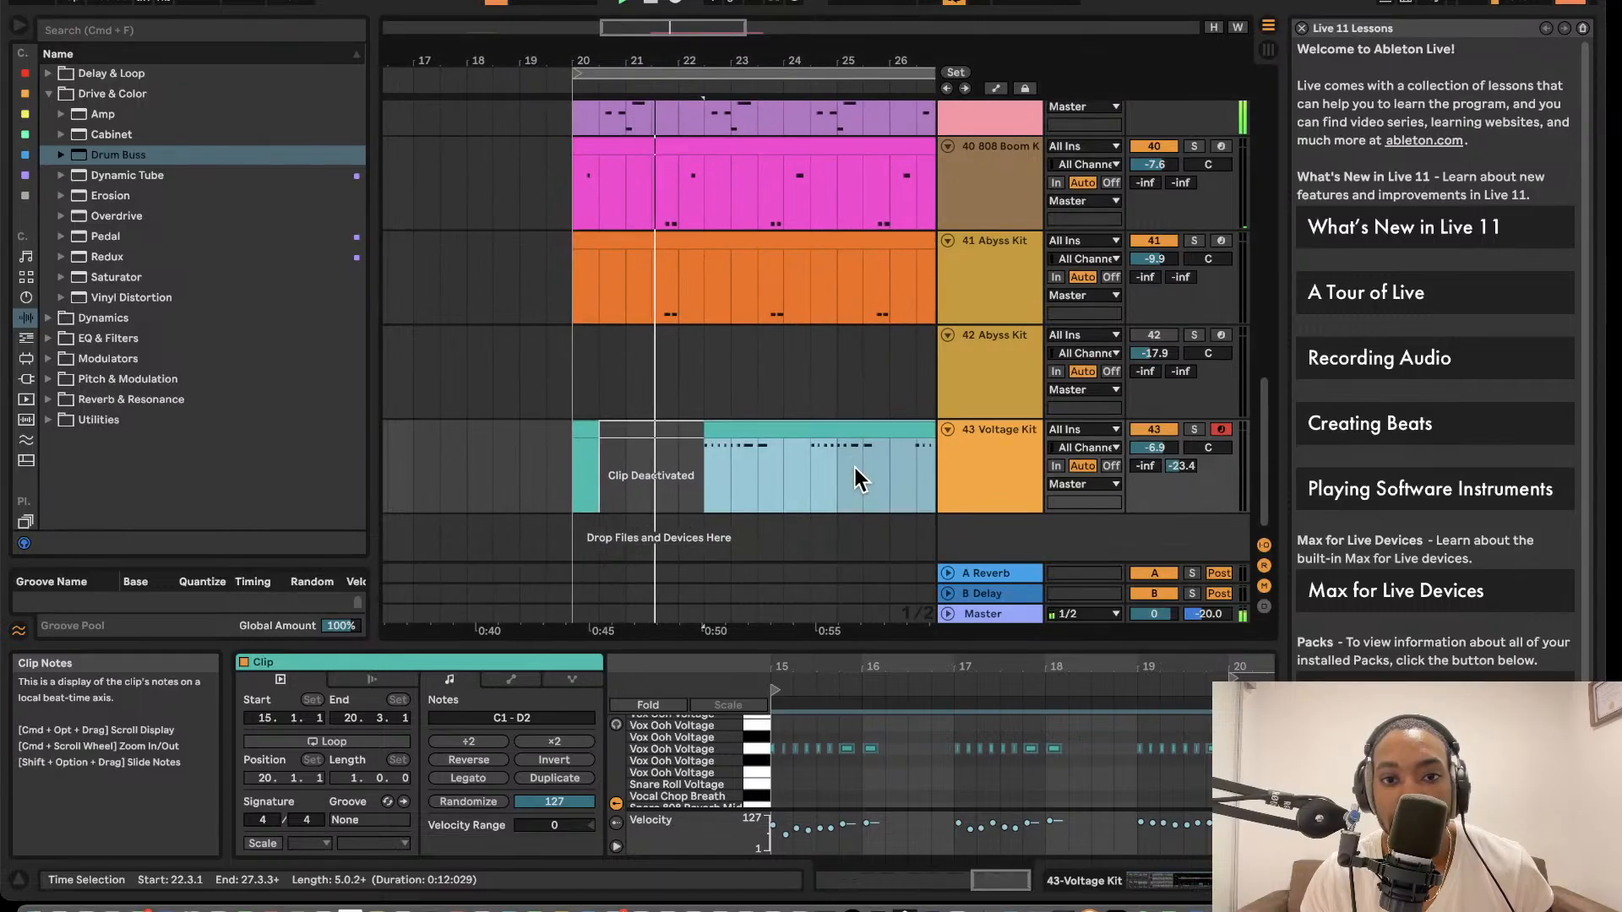
# - Activate the 42 Abyss Kit track and arm it for recording with the metronome on
pyautogui.click(985, 404)
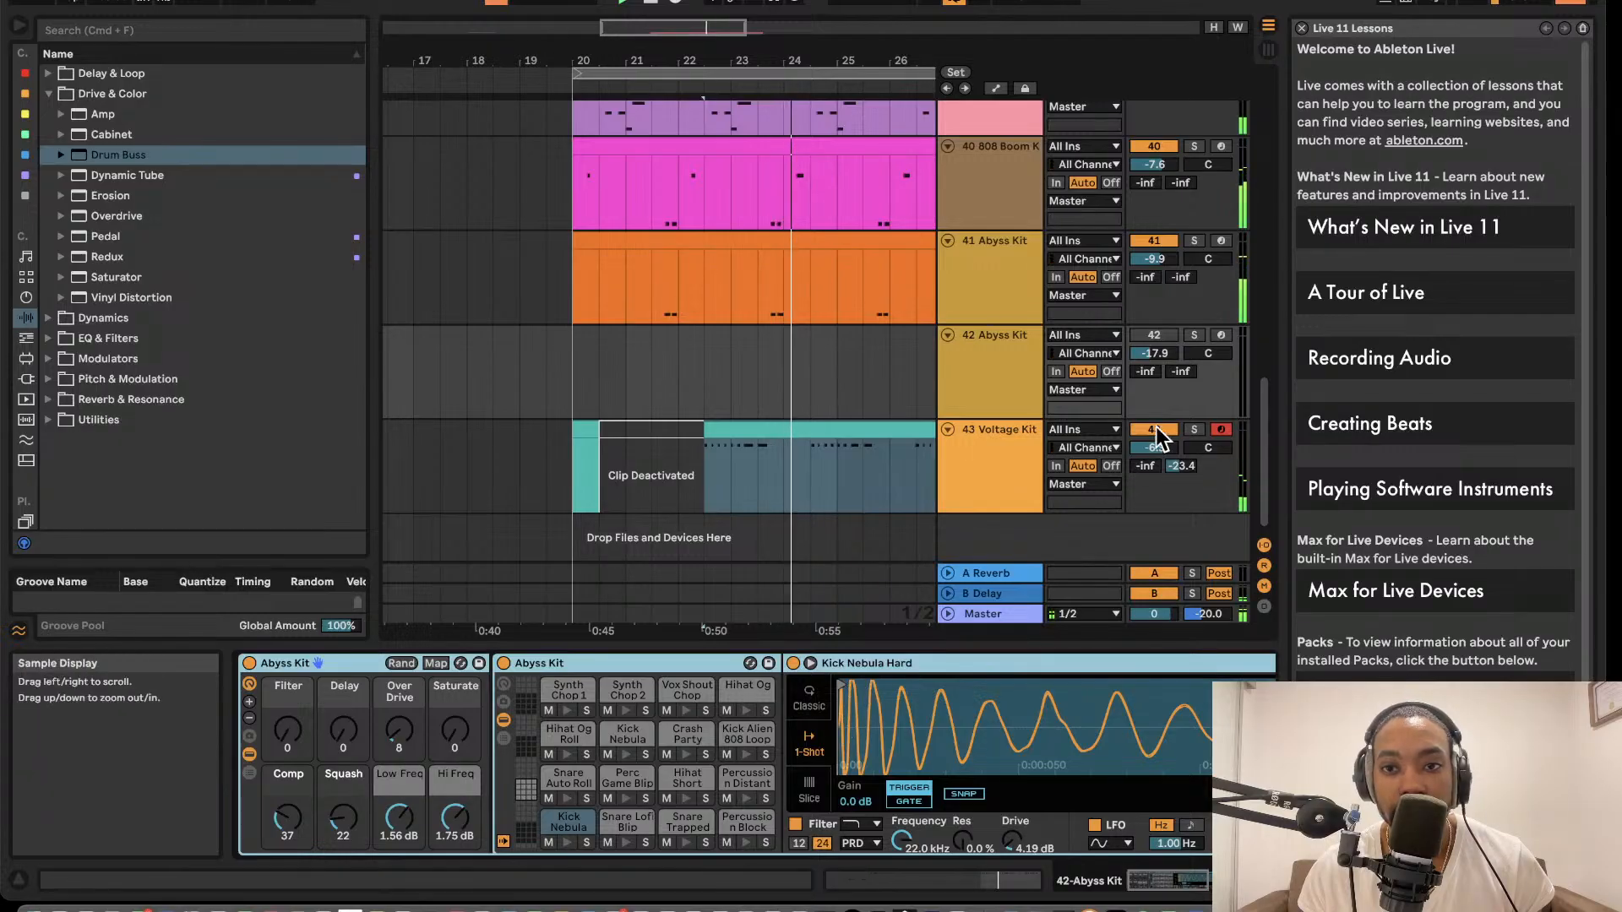
pyautogui.click(1158, 336)
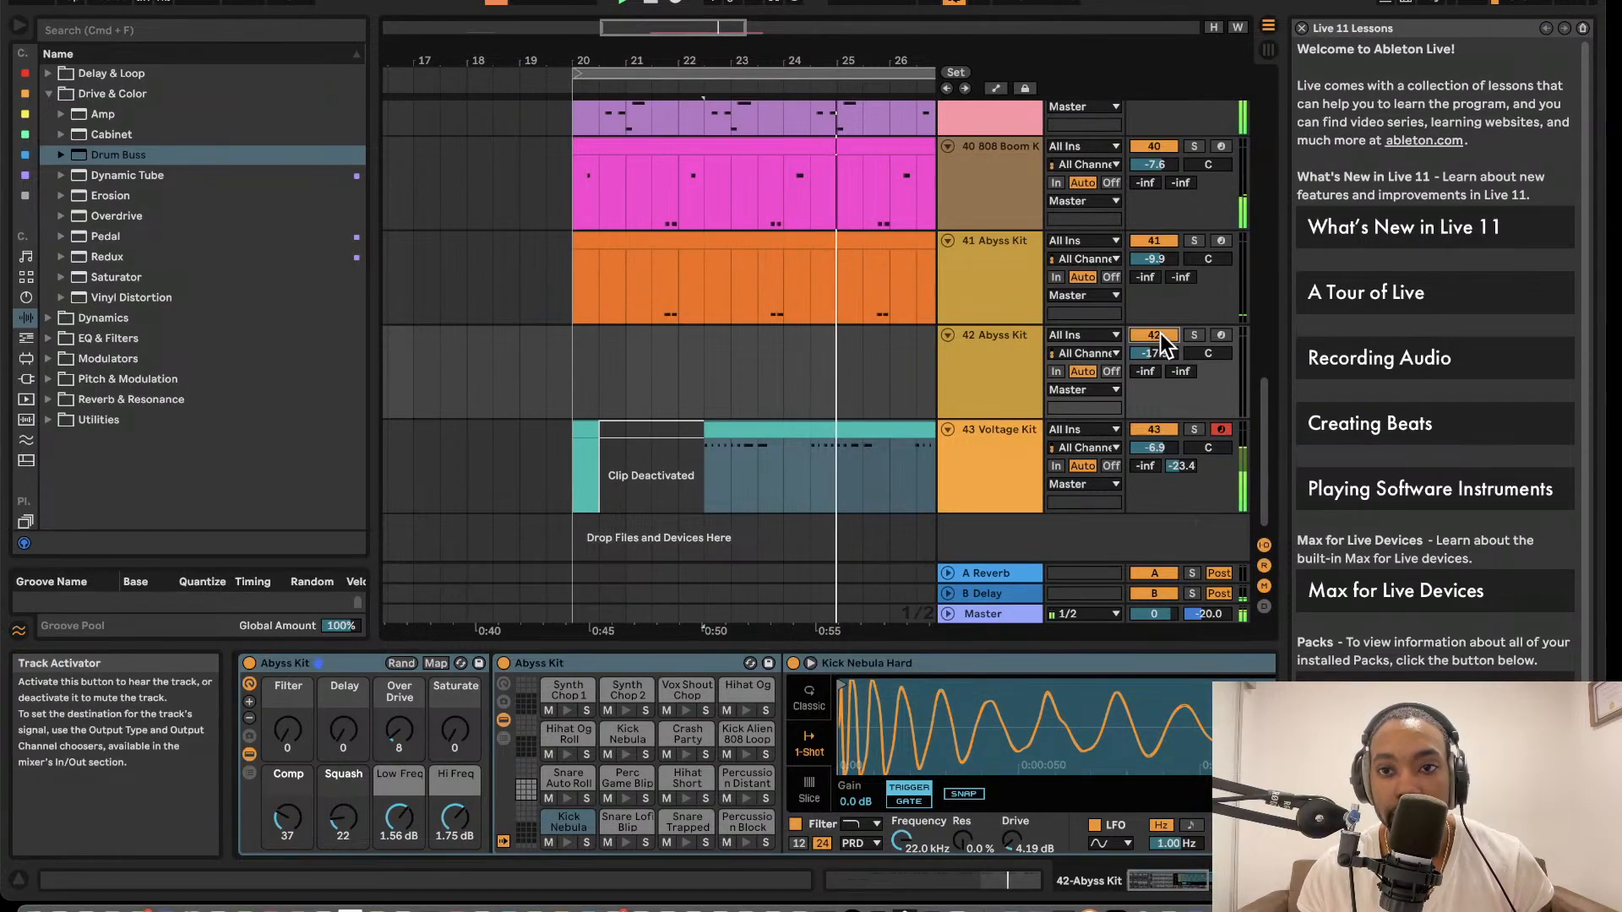
pyautogui.click(1220, 336)
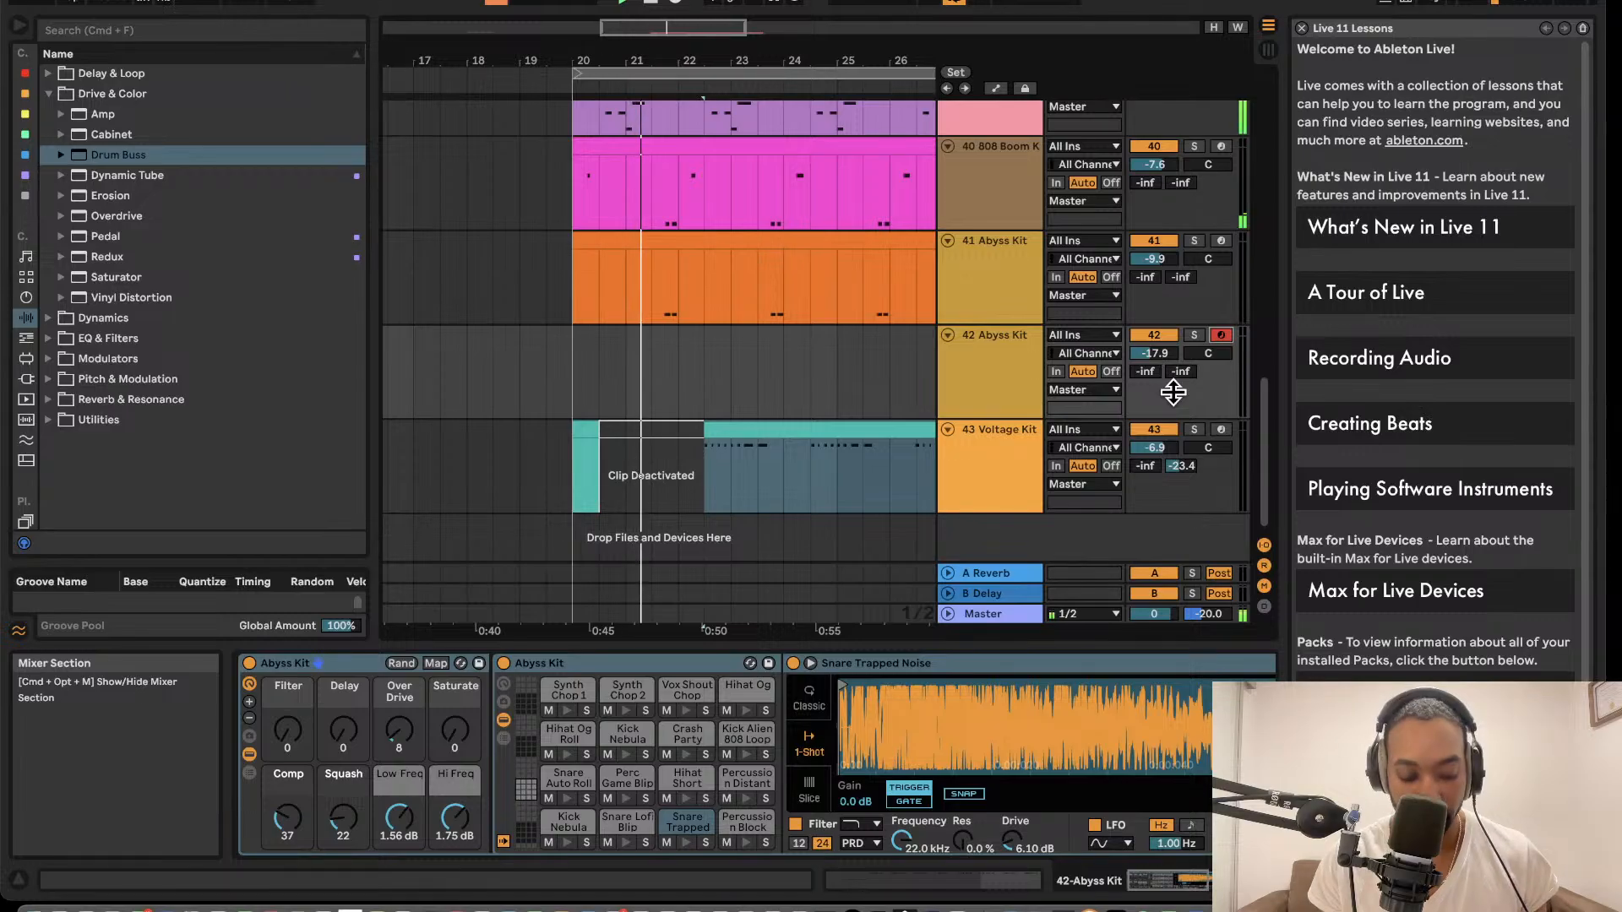
pyautogui.click(243, 12)
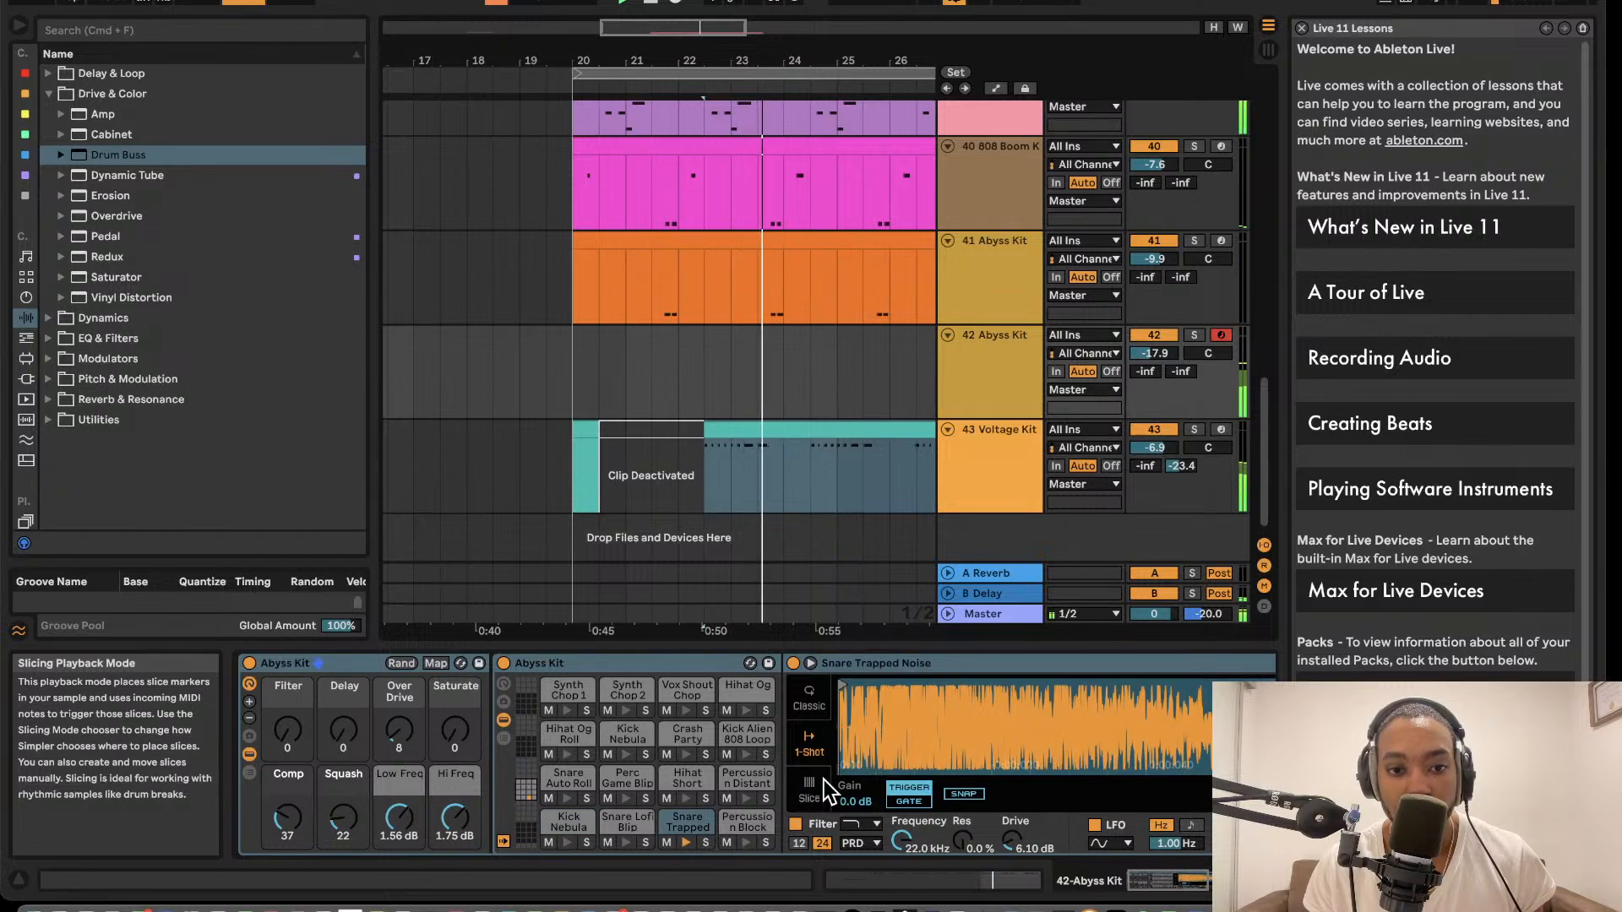
# - Insert an empty MIDI clip from 20.1.1 to 28.1.1 on the 42 Abyss Kit track and open it in an enlarged note editor
pyautogui.press('Delete')
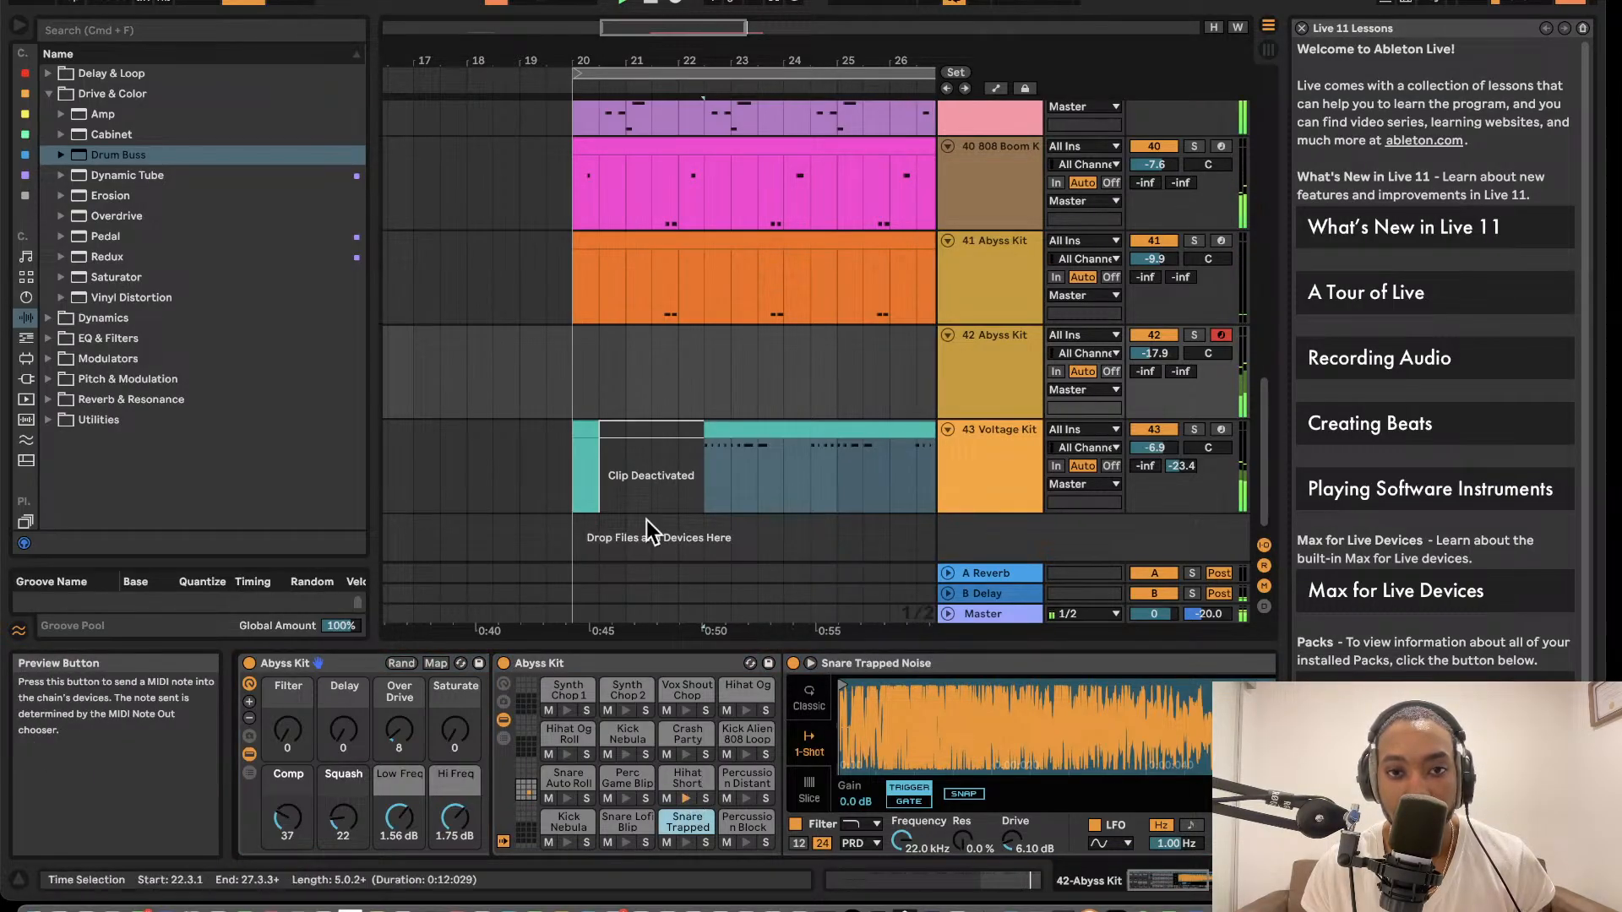
pyautogui.moveTo(579, 376); pyautogui.dragTo(858, 359)
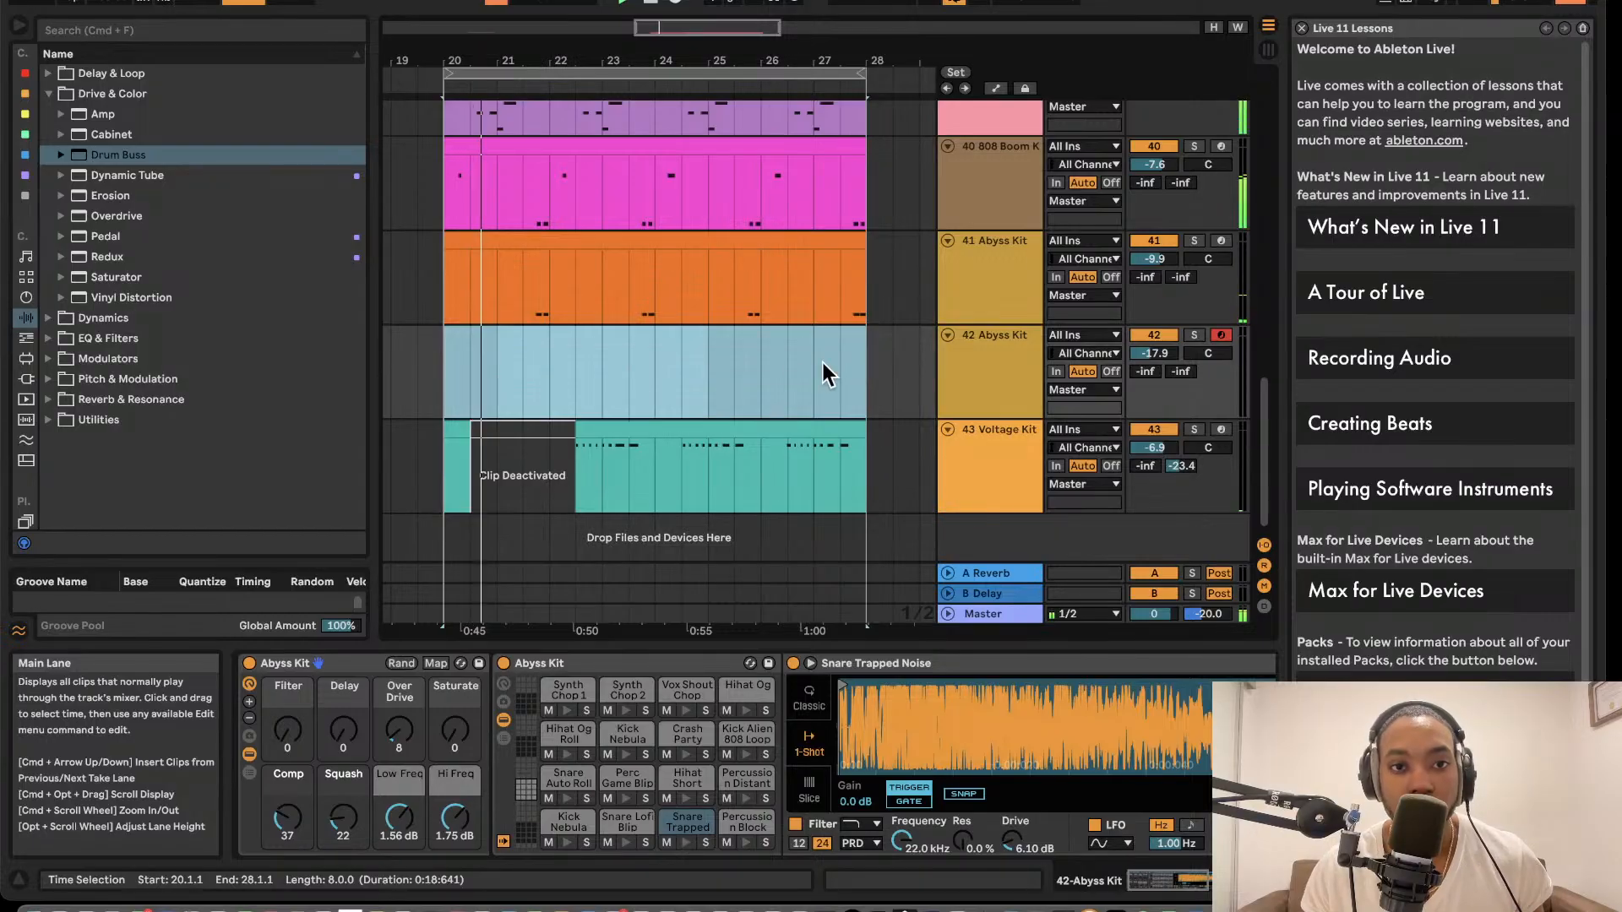
pyautogui.press('super+shift+m')
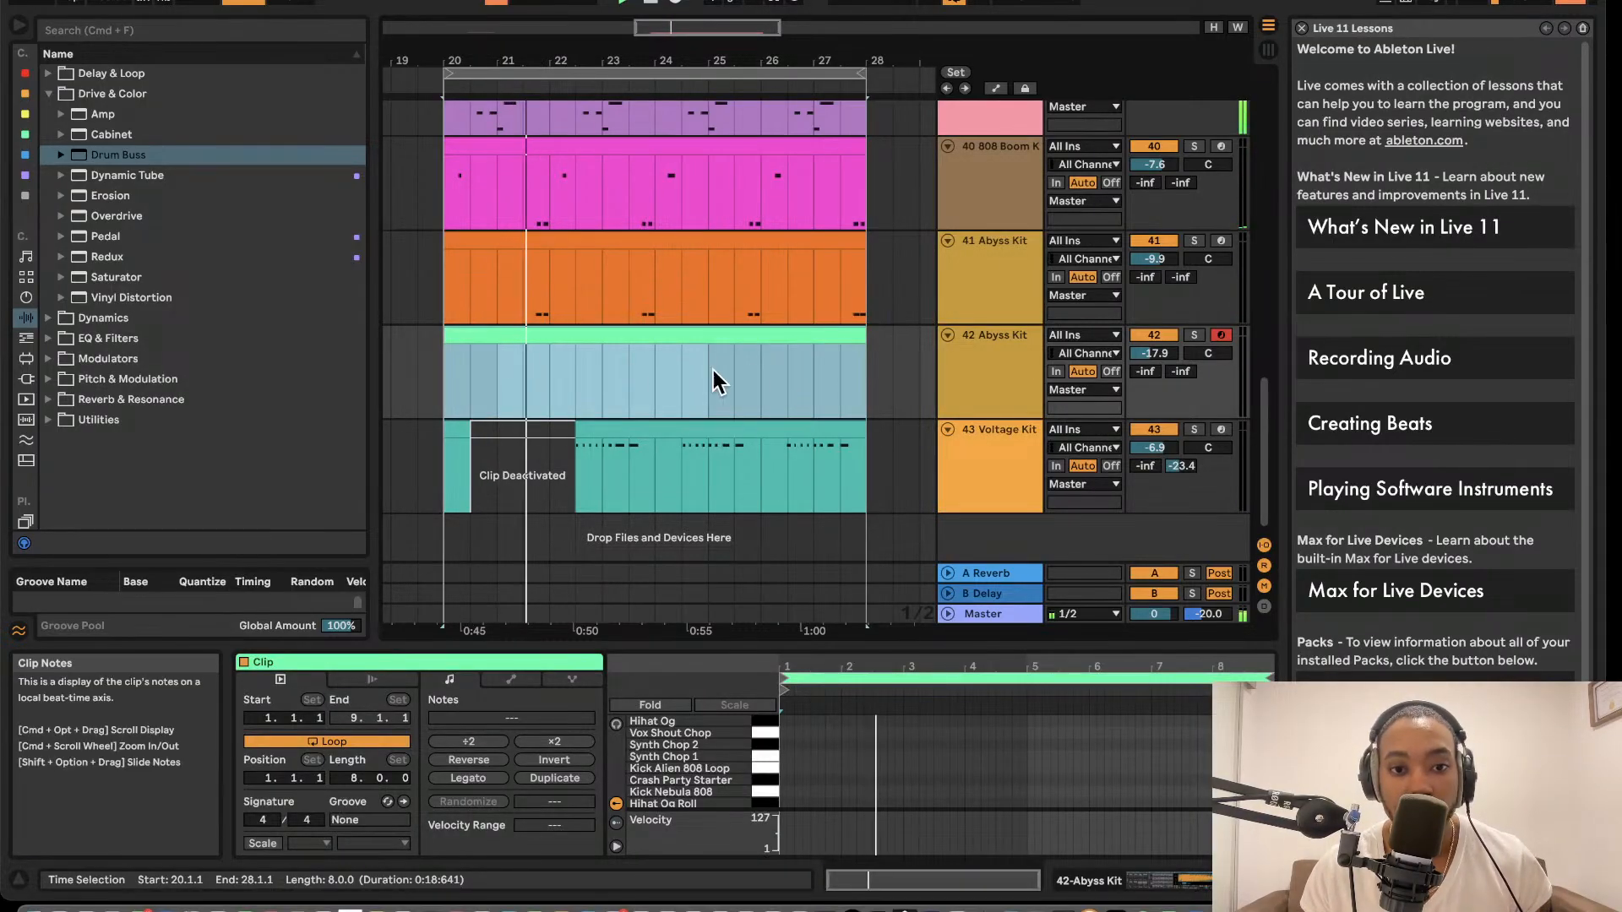
pyautogui.click(1007, 348)
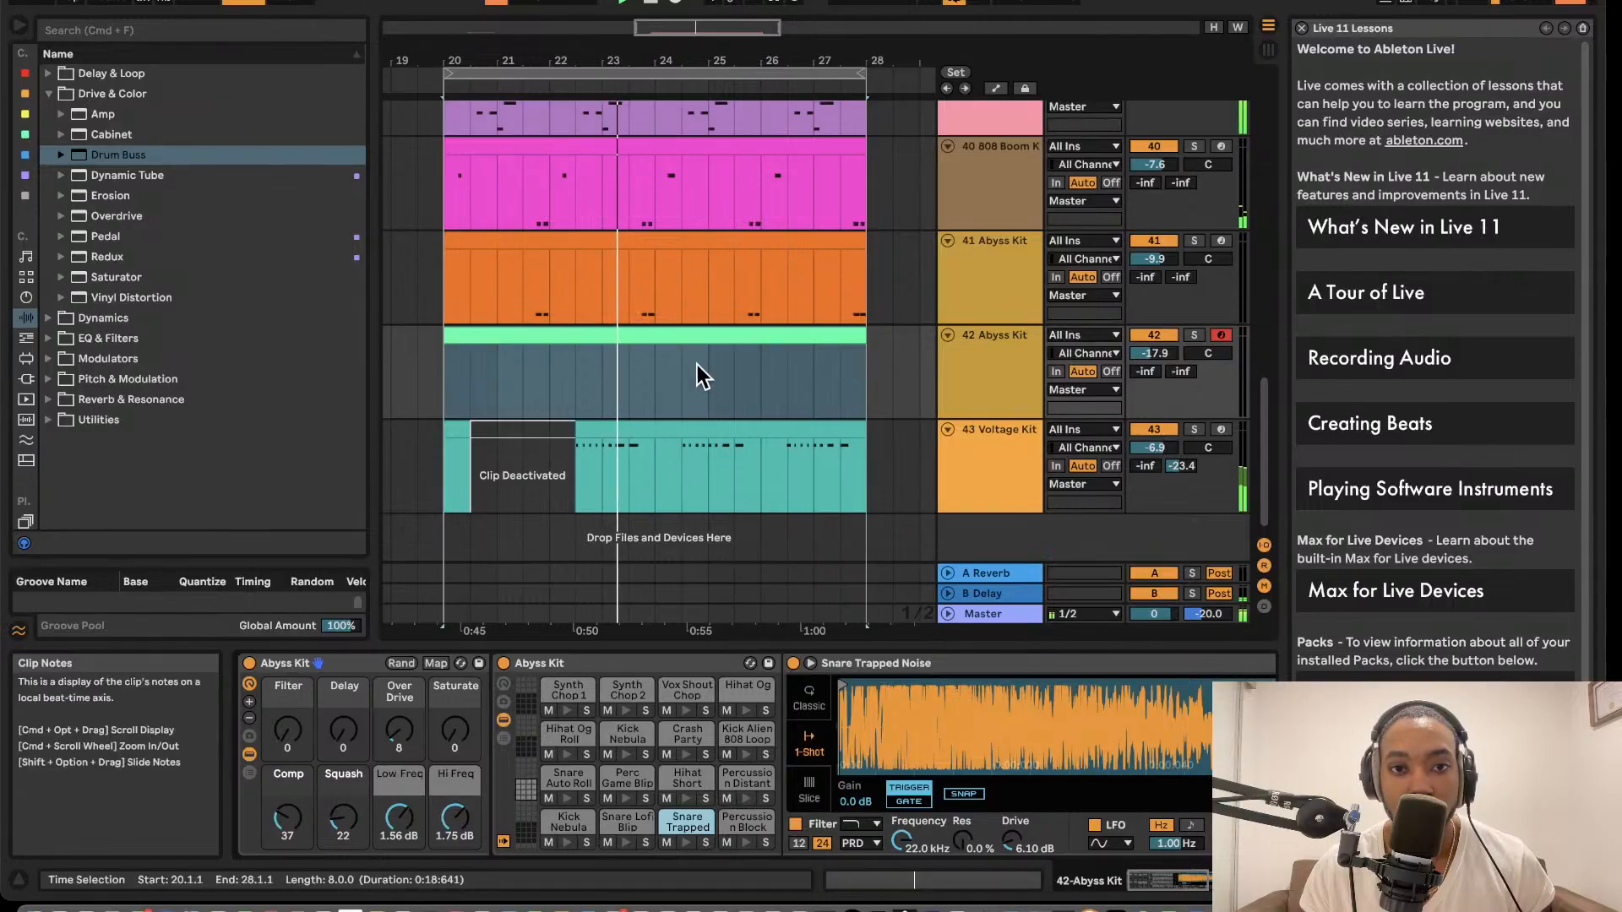
pyautogui.doubleClick(672, 335)
pyautogui.moveTo(811, 642); pyautogui.dragTo(717, 155)
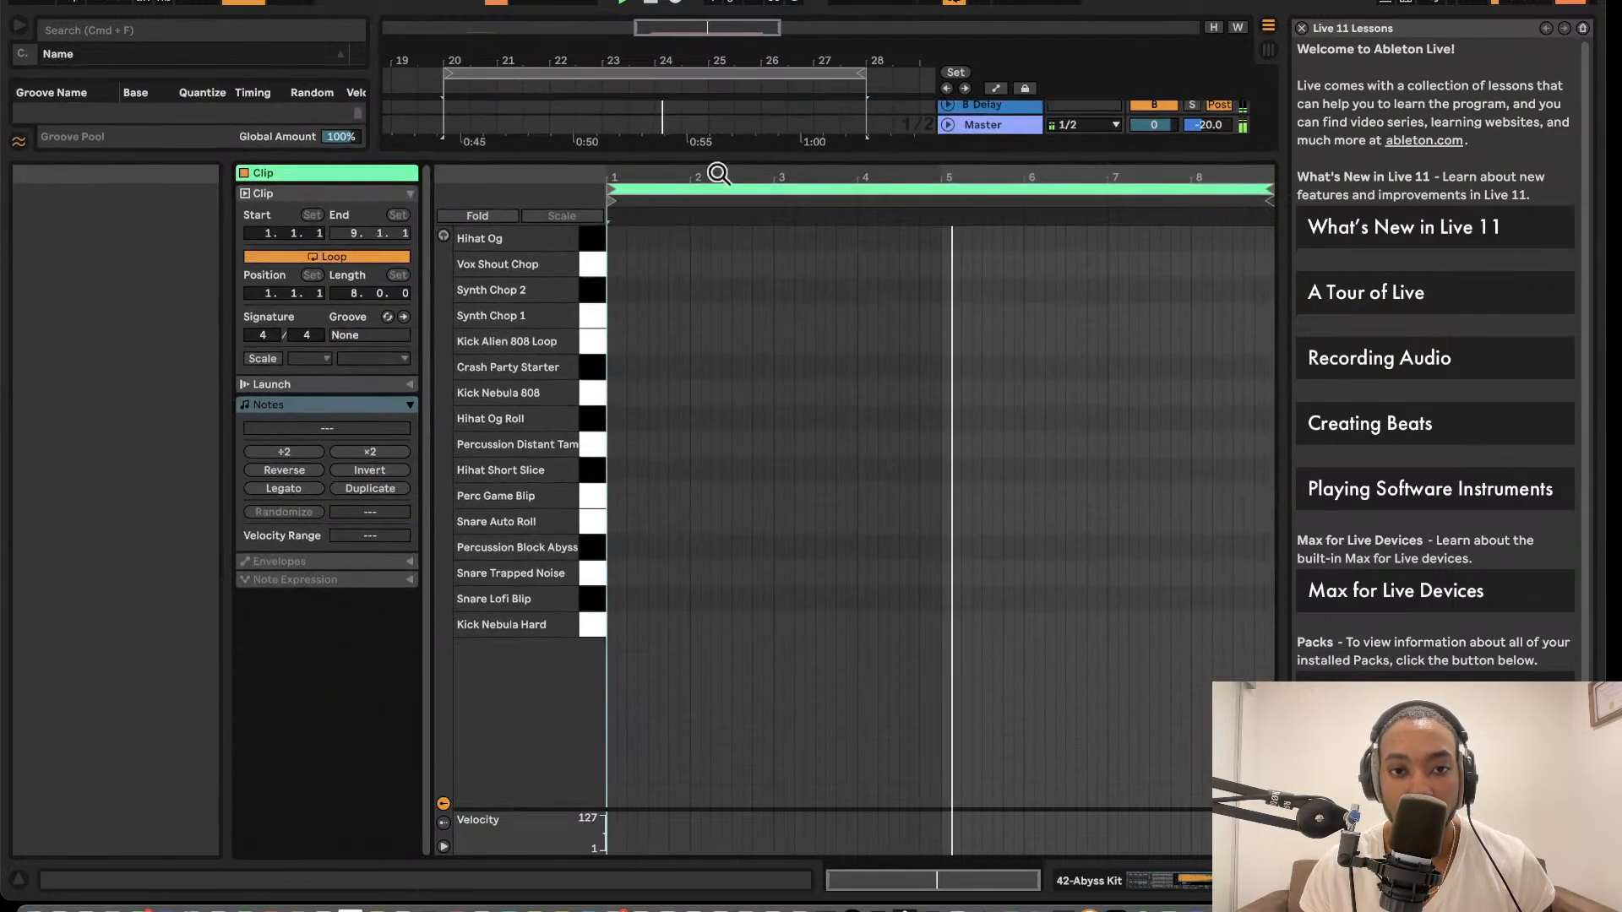
# - Add three consecutive 1/16 Hihat Short Slice notes from 1.1.1 and three more from 1.3.1, and audition them
pyautogui.doubleClick(614, 470)
pyautogui.press('Left')
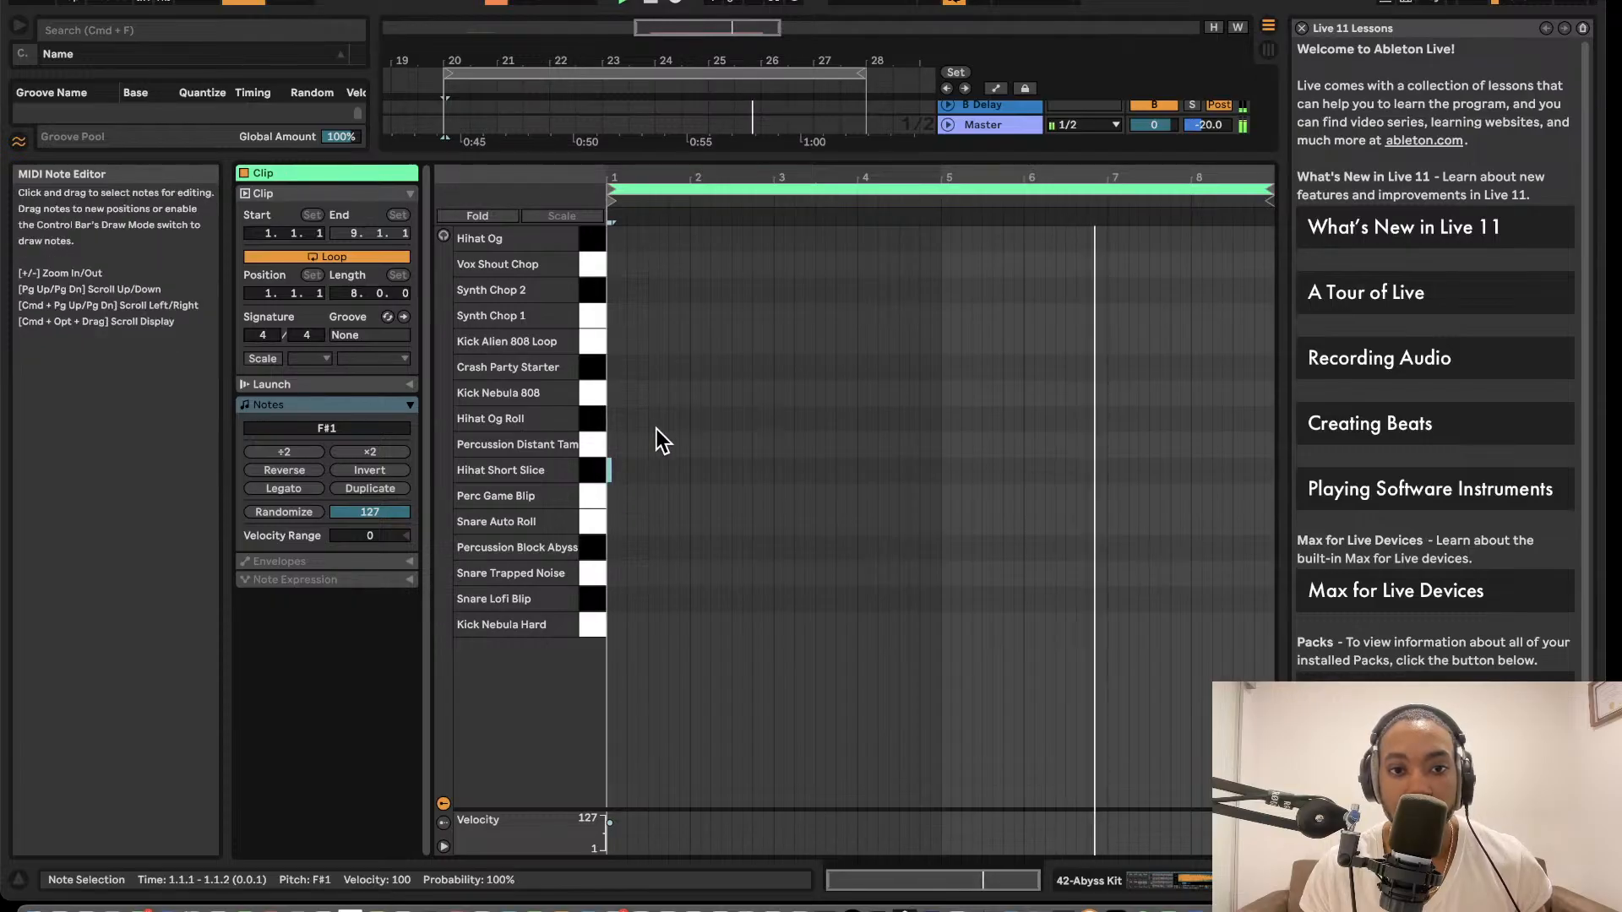
pyautogui.press('space')
pyautogui.doubleClick(621, 470)
pyautogui.doubleClick(652, 470)
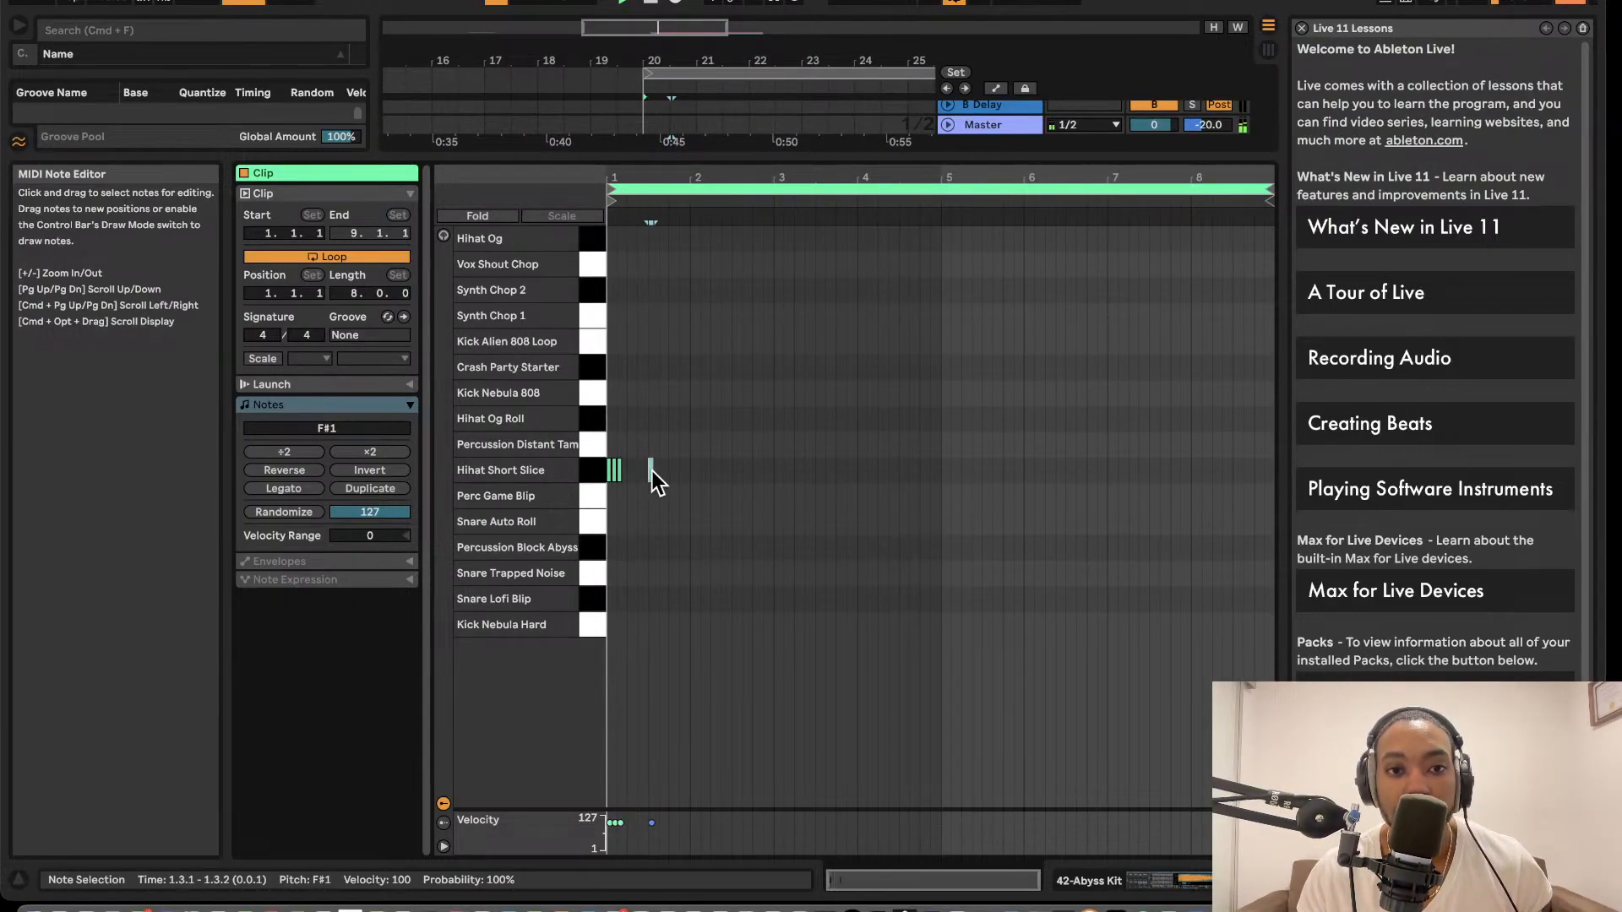
pyautogui.doubleClick(656, 470)
pyautogui.doubleClick(660, 471)
pyautogui.press('+')
pyautogui.press('+')
pyautogui.press('+')
pyautogui.press('+')
pyautogui.press('space')
pyautogui.press('space')
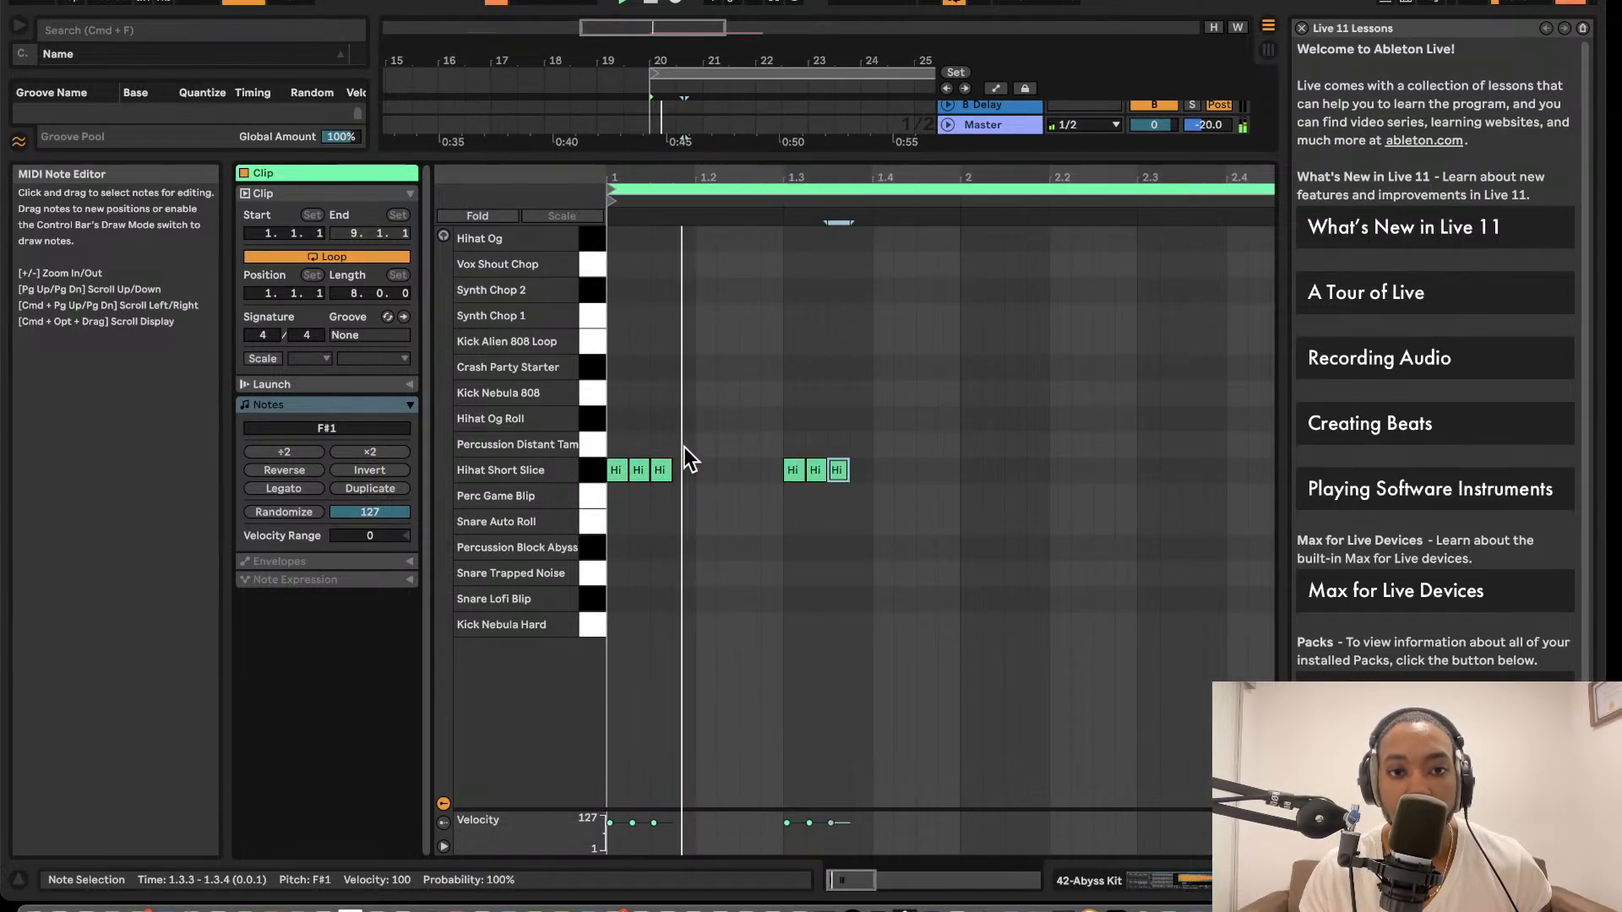
# - Delete the three Hihat Short Slice notes that start on beat 1.3
pyautogui.press('space')
pyautogui.doubleClick(798, 471)
pyautogui.doubleClick(813, 470)
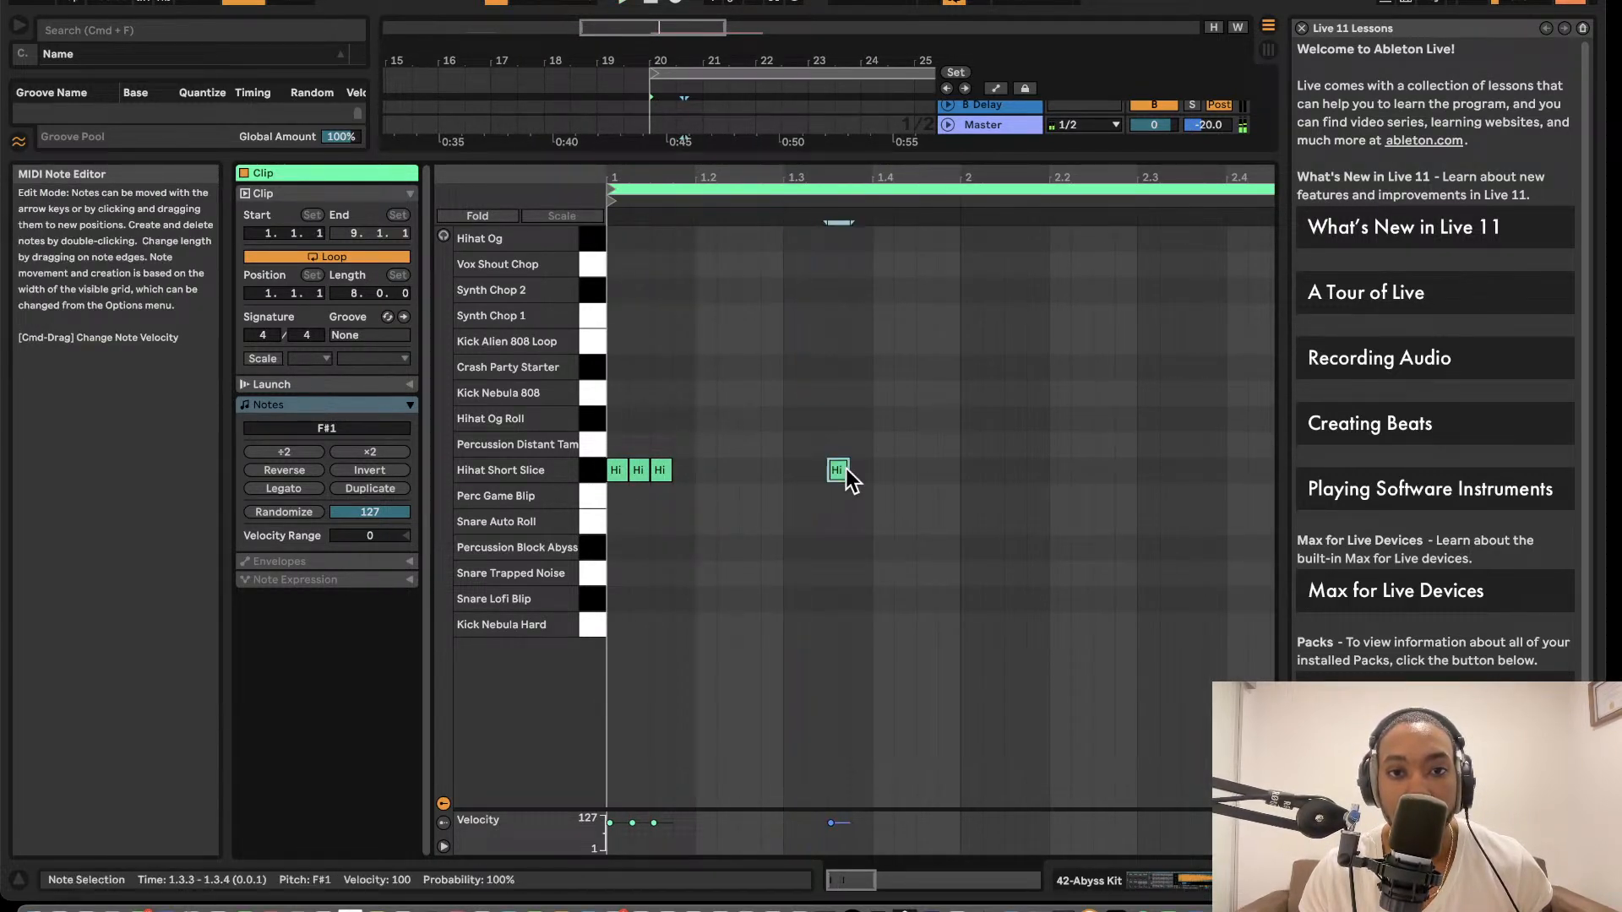
pyautogui.doubleClick(840, 470)
# - Add a run of four 1/32 Hihat Short Slice notes ending on beat 1.3 and move the clip's first note to 1.2.1
pyautogui.rightClick(790, 470)
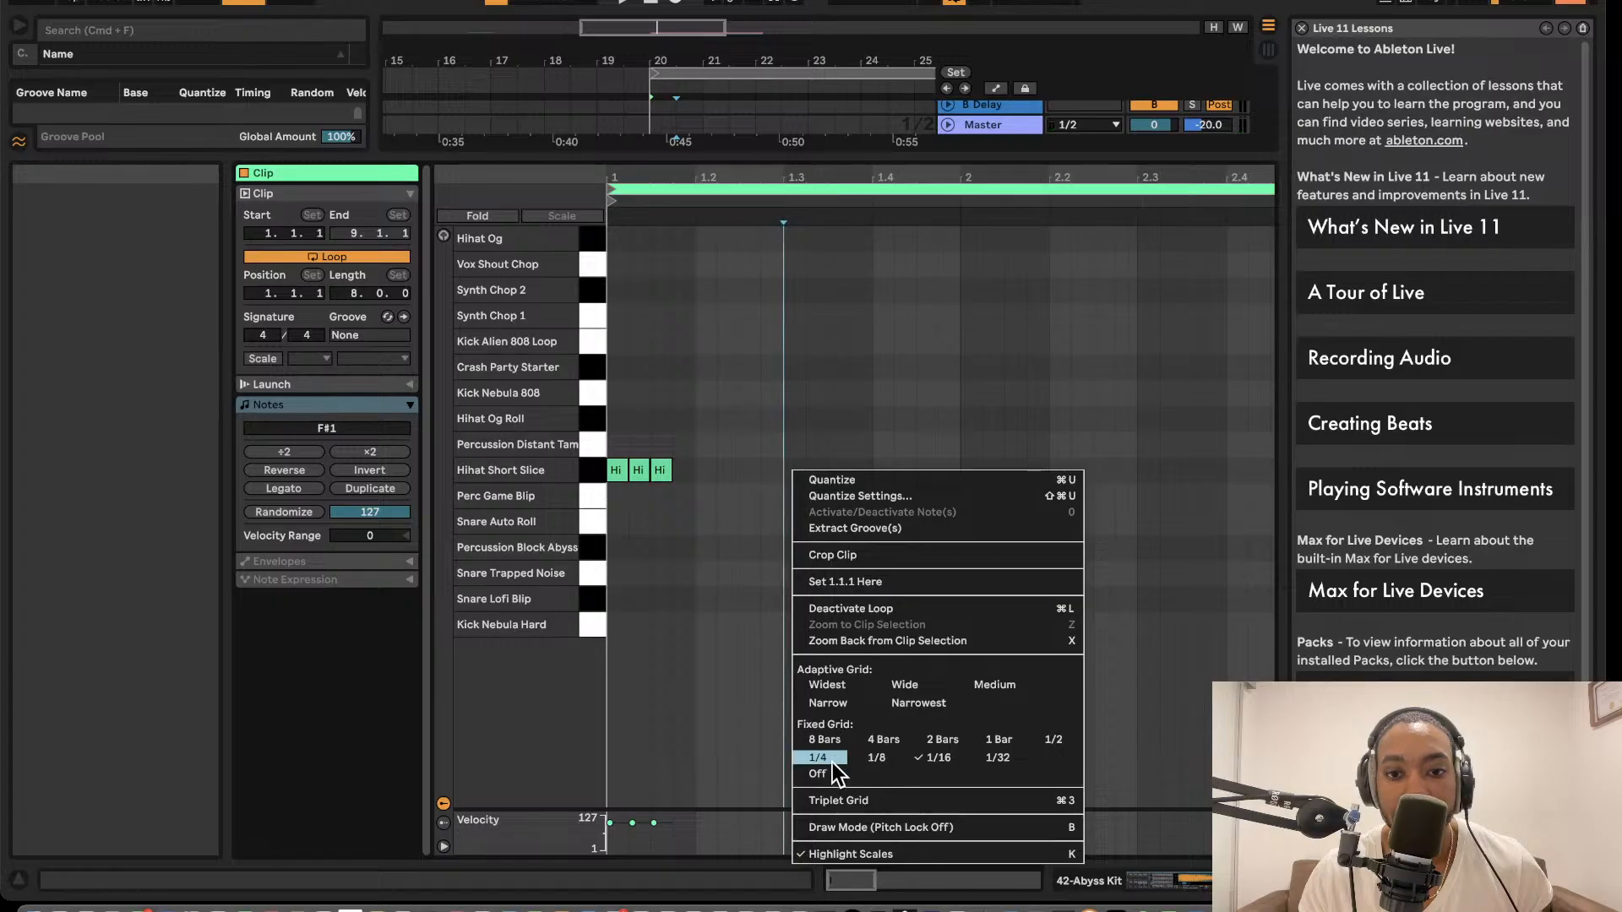
pyautogui.click(999, 762)
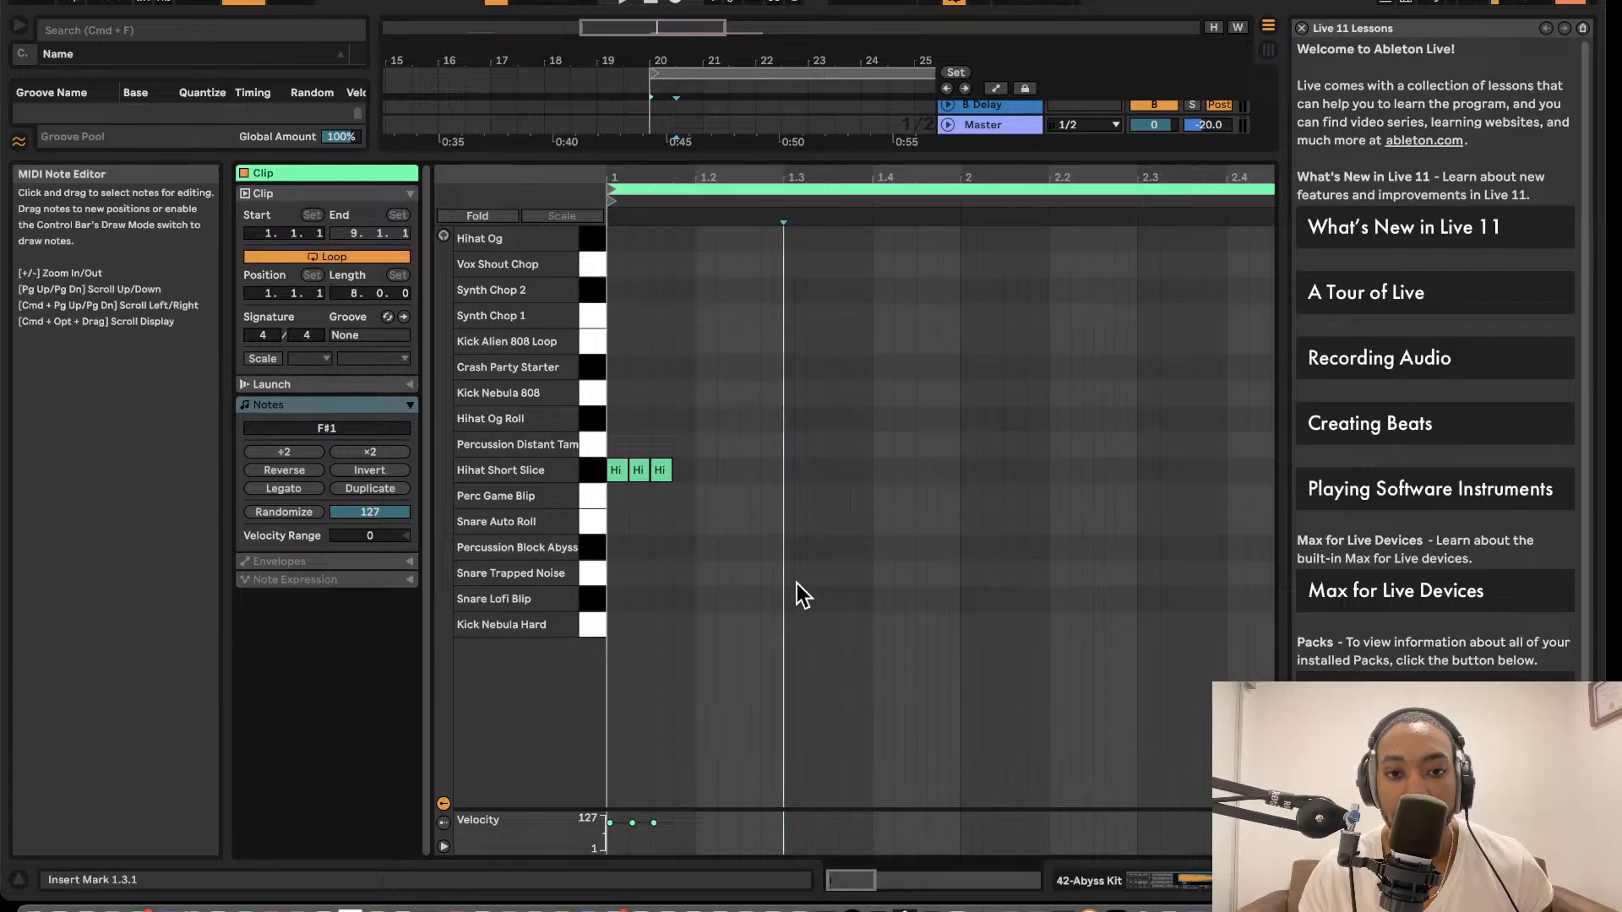
pyautogui.doubleClick(755, 470)
pyautogui.press('space')
pyautogui.press('super+d')
pyautogui.press('super+d')
pyautogui.press('super+d')
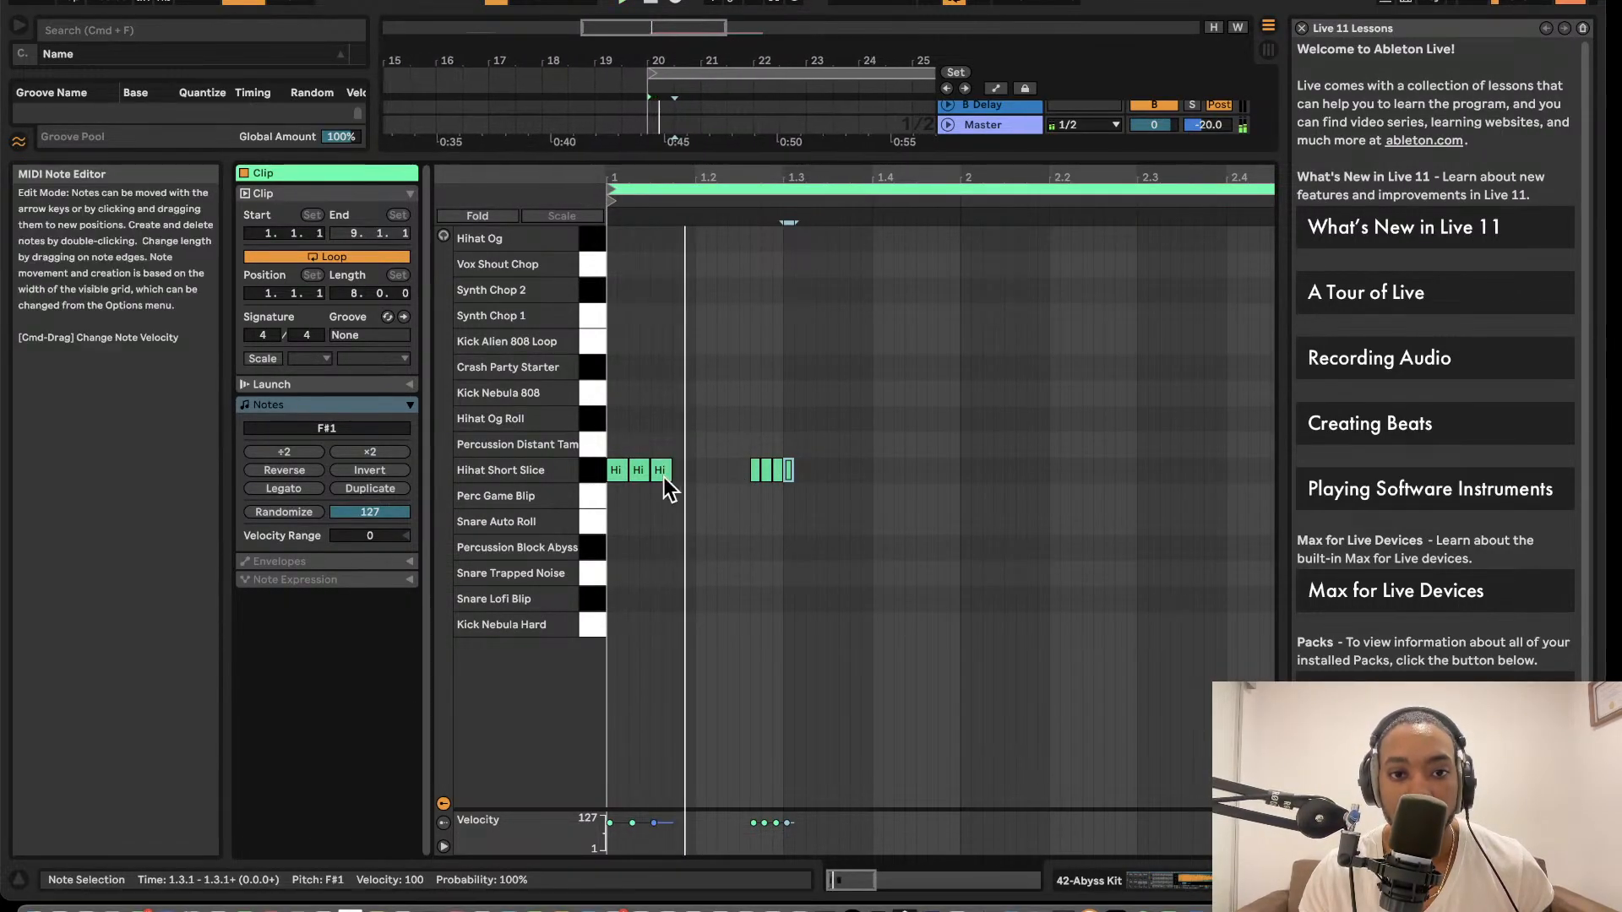
pyautogui.moveTo(623, 471); pyautogui.dragTo(708, 477)
pyautogui.press('space')
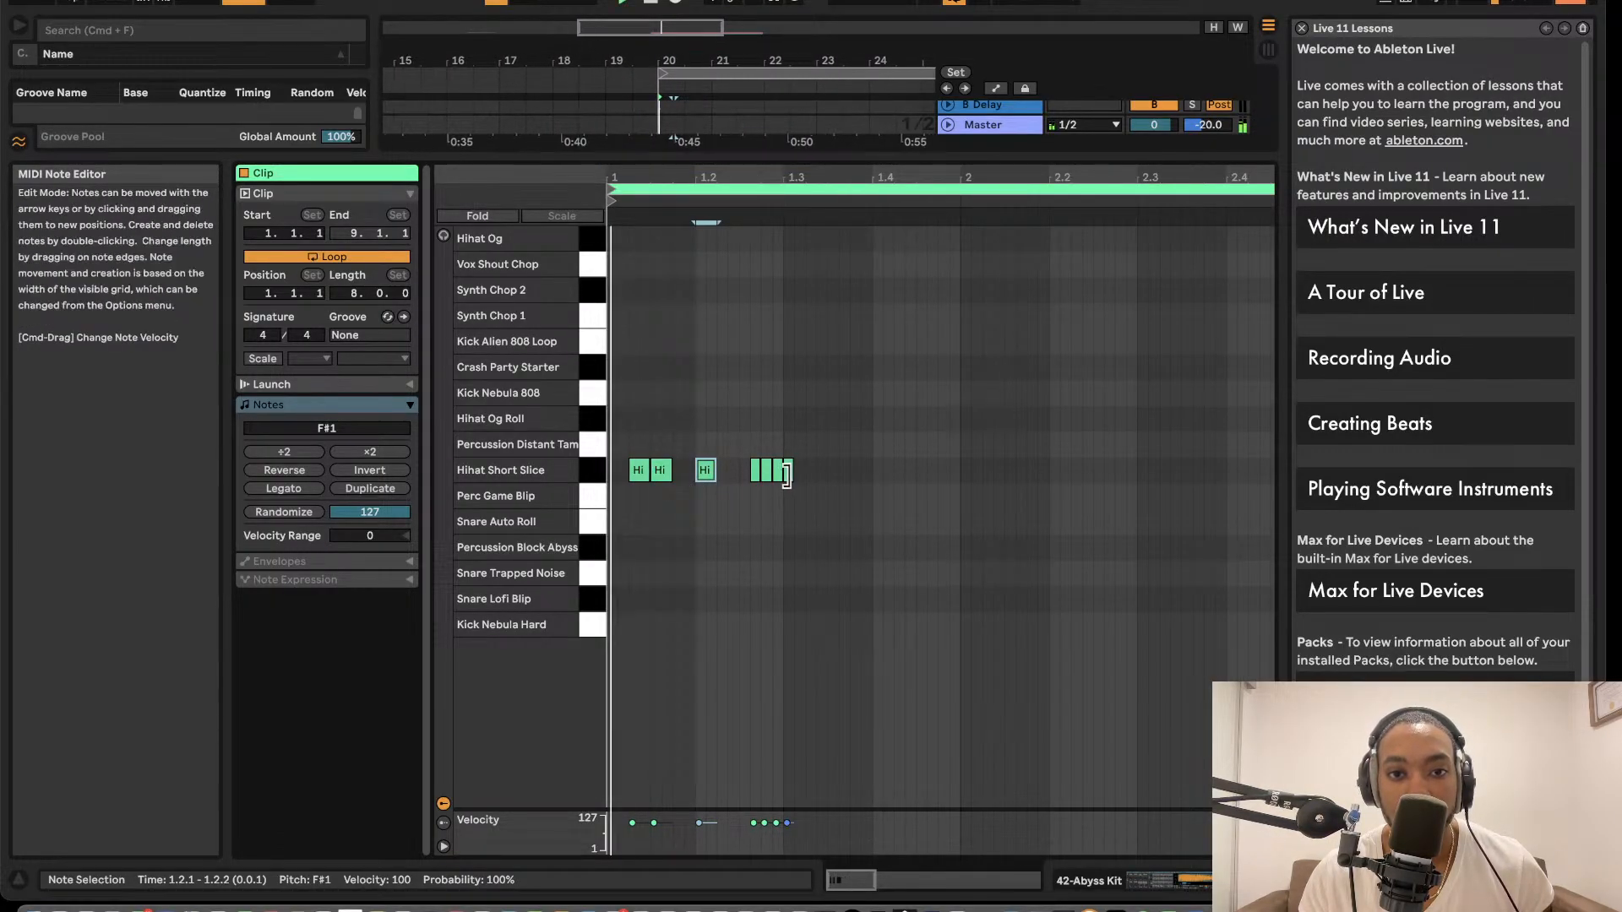
# - Try adding a 1/32 Hihat Short Slice note before 1.3.3 and a group of three around beat 1.4
pyautogui.doubleClick(821, 471)
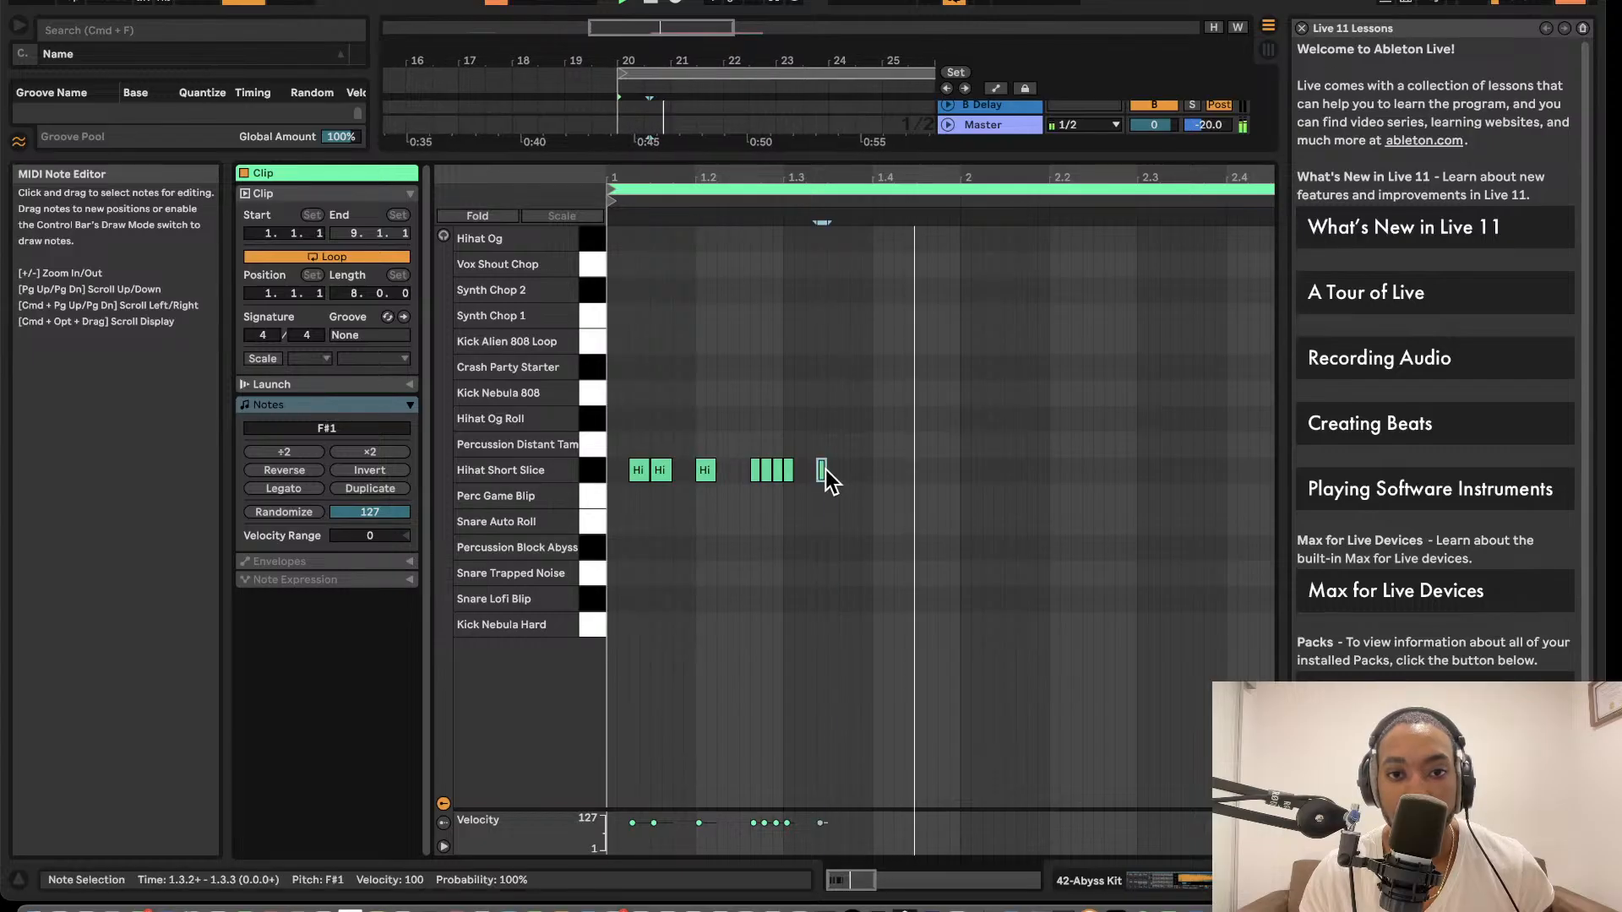
pyautogui.doubleClick(888, 470)
pyautogui.doubleClick(867, 470)
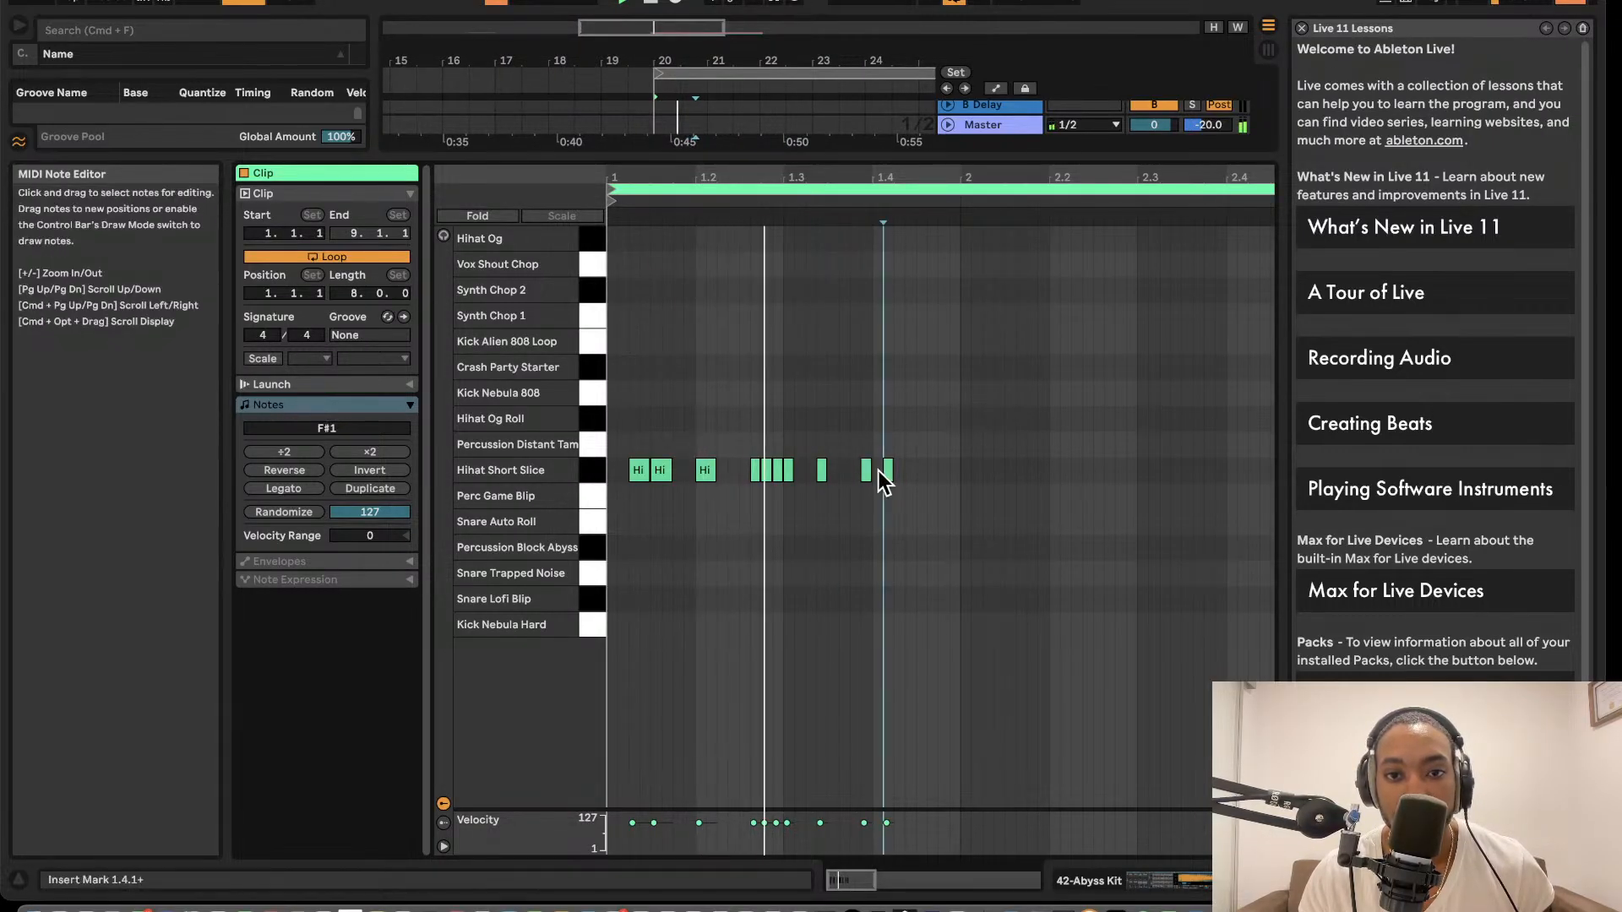
pyautogui.doubleClick(880, 471)
# - Set the note grid to 1/8 and add a Hihat Short Slice note at 1.4.3
pyautogui.rightClick(880, 471)
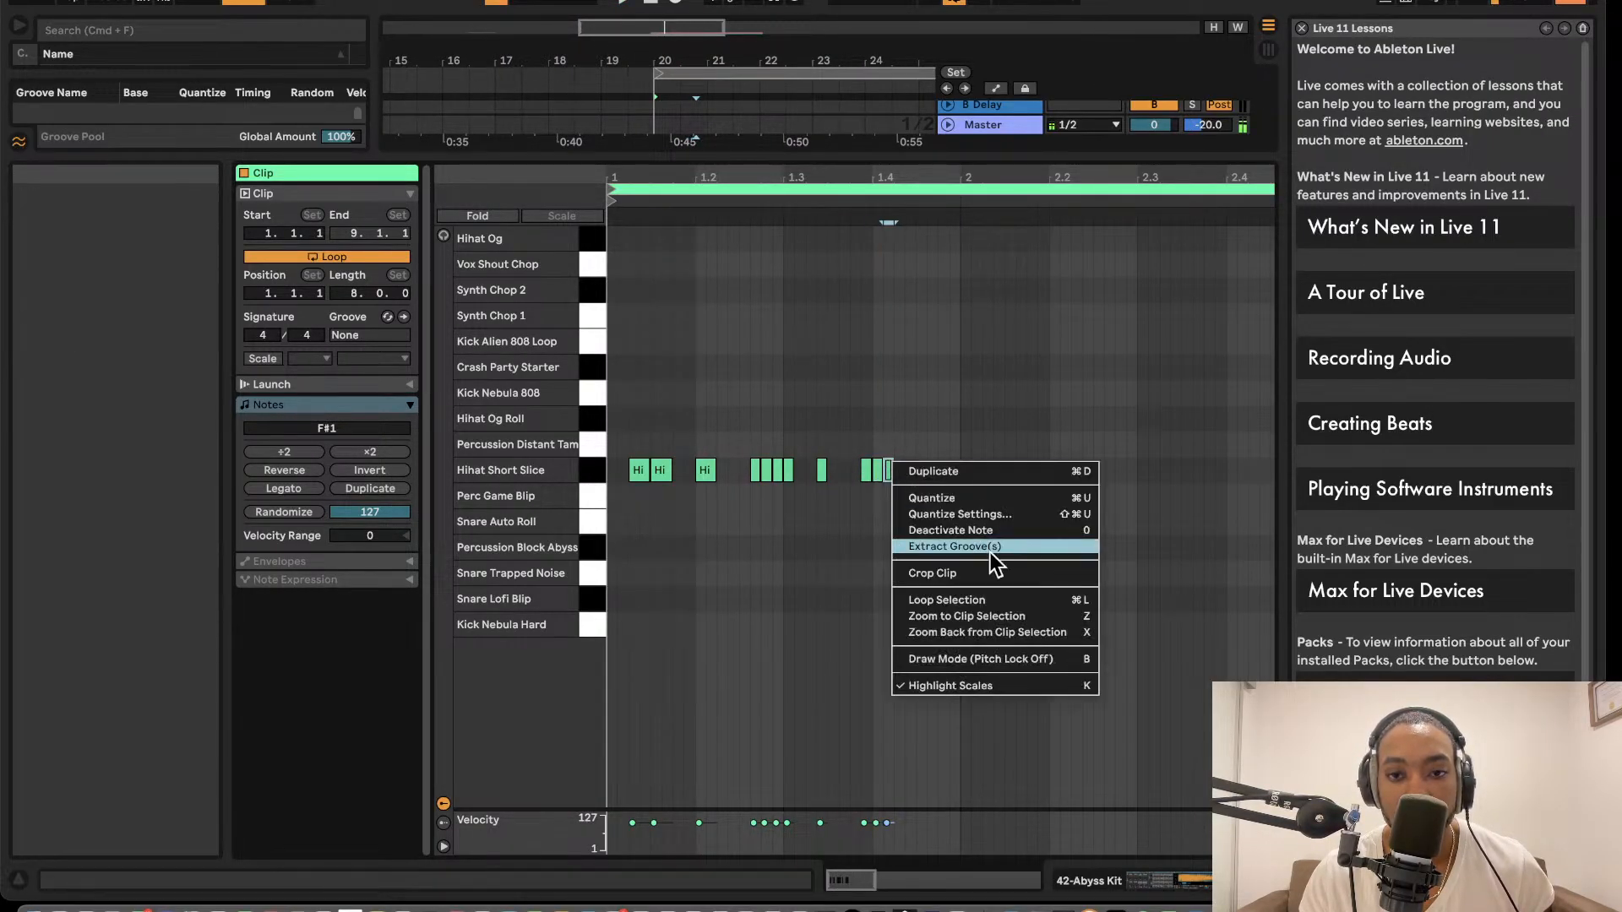
pyautogui.rightClick(971, 388)
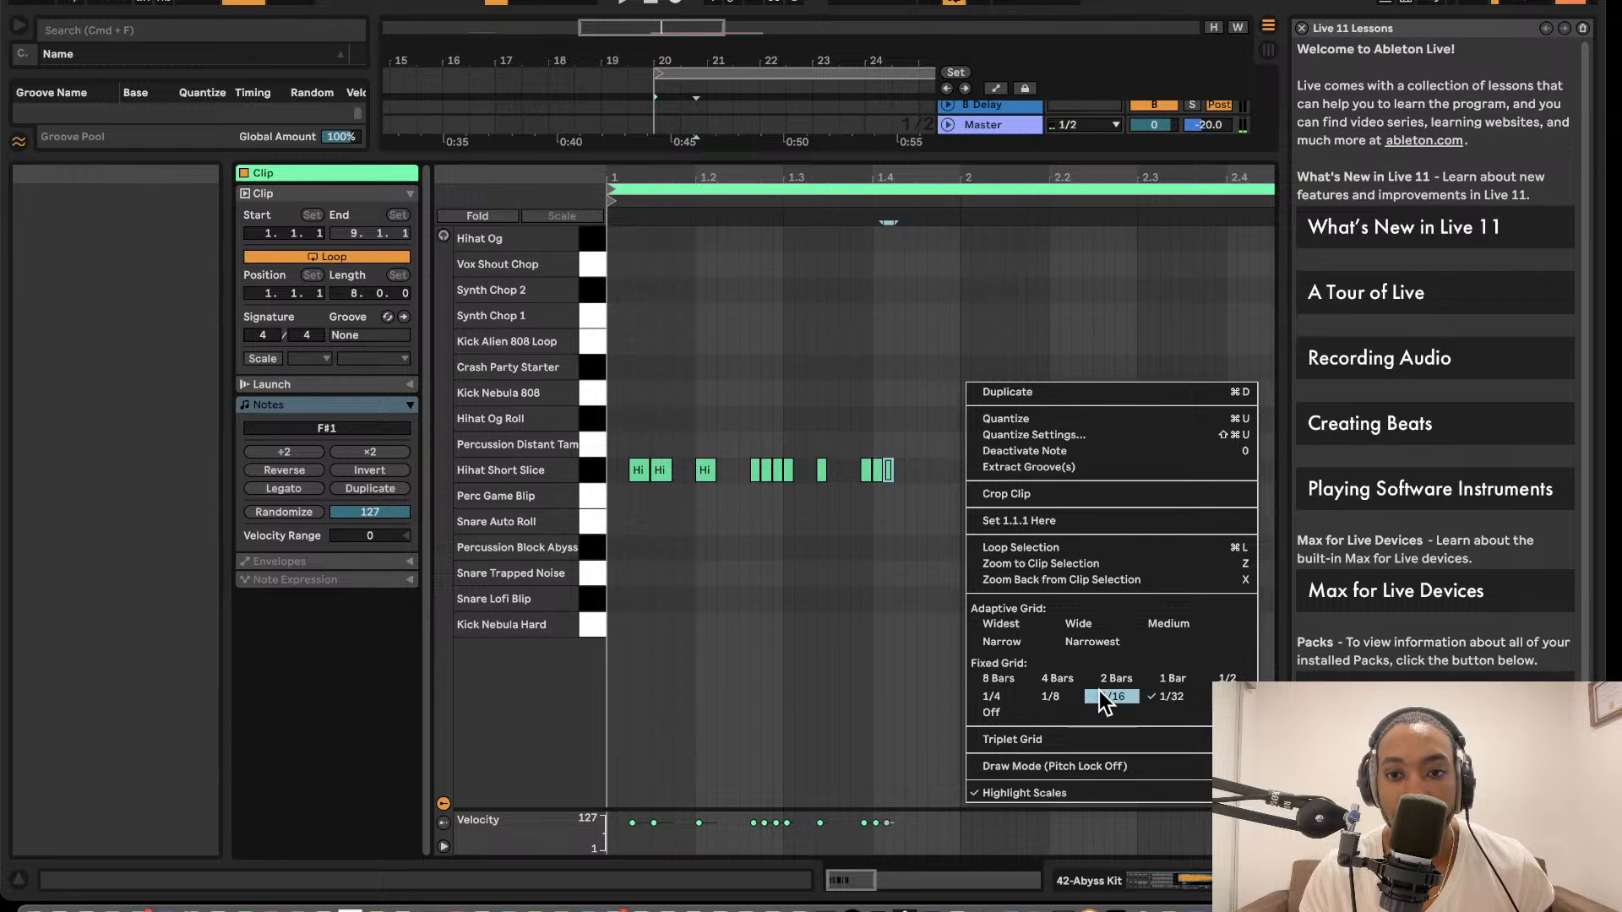
pyautogui.click(1049, 696)
pyautogui.click(873, 469)
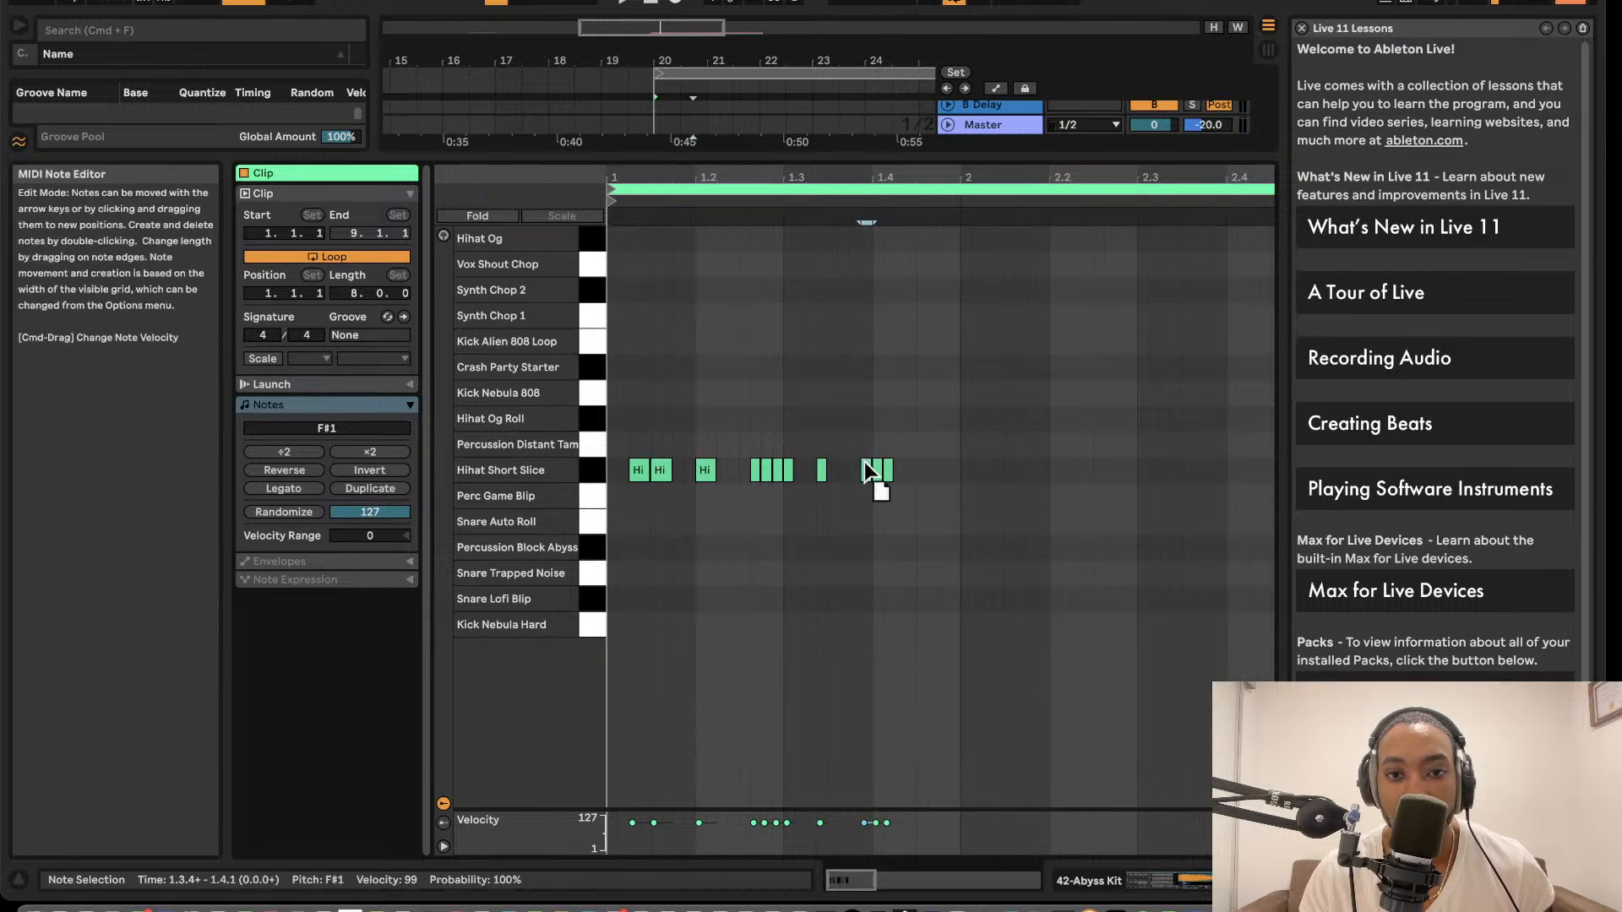
pyautogui.doubleClick(929, 471)
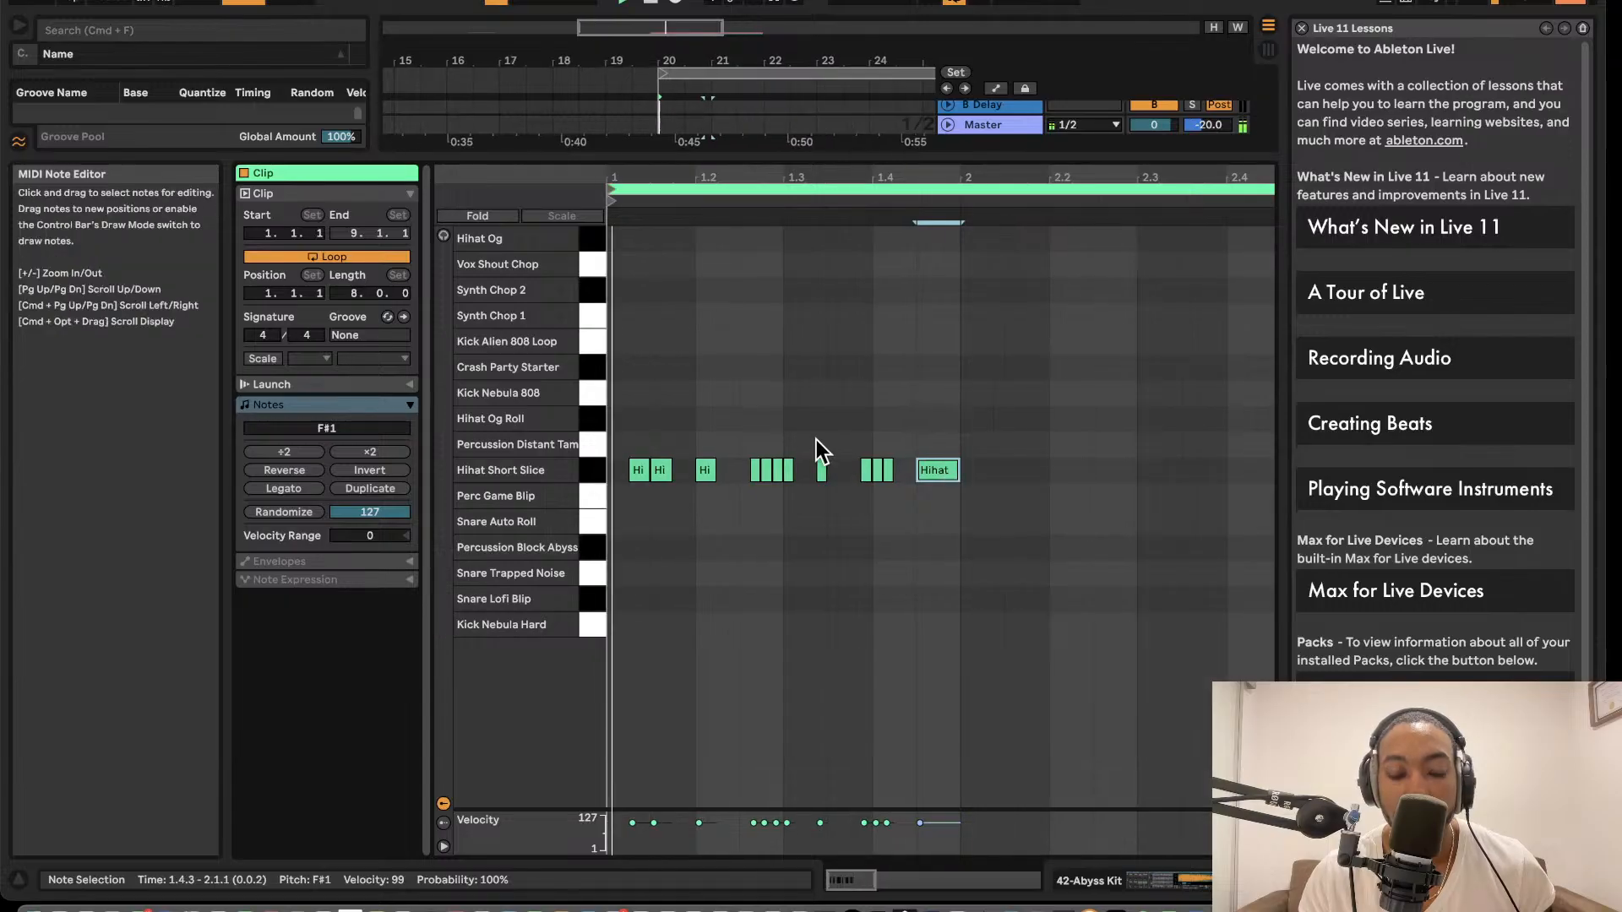
# - Delete all Hihat Short Slice notes that follow the four-note run ending on beat 1.3
pyautogui.moveTo(836, 427); pyautogui.dragTo(1022, 505)
pyautogui.press('Delete')
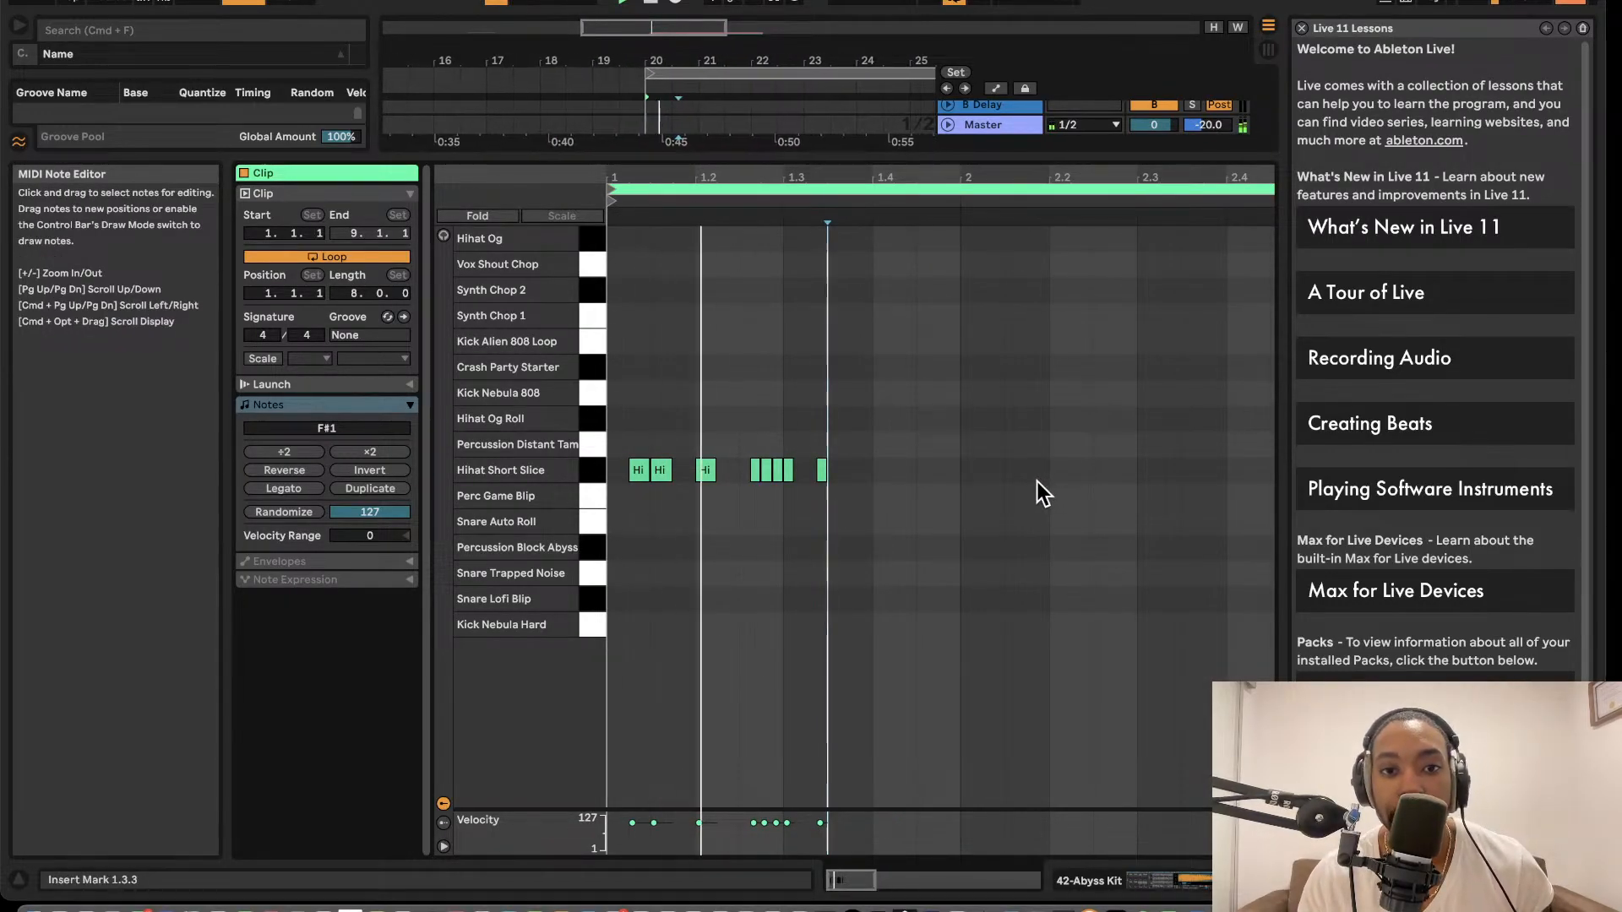
pyautogui.click(819, 470)
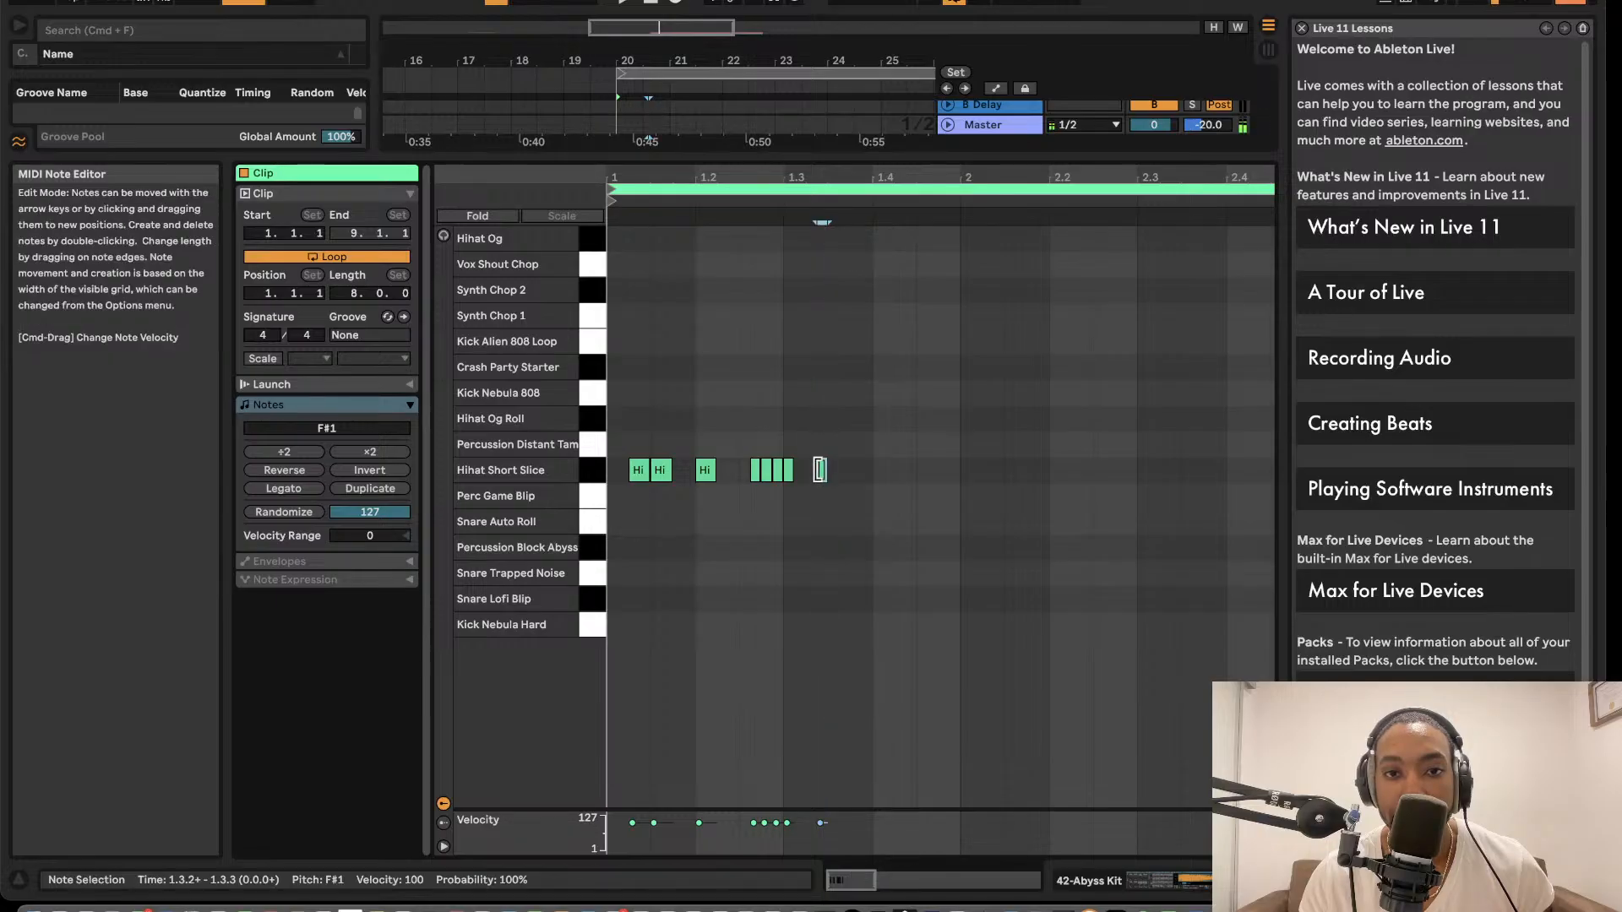
pyautogui.press('Delete')
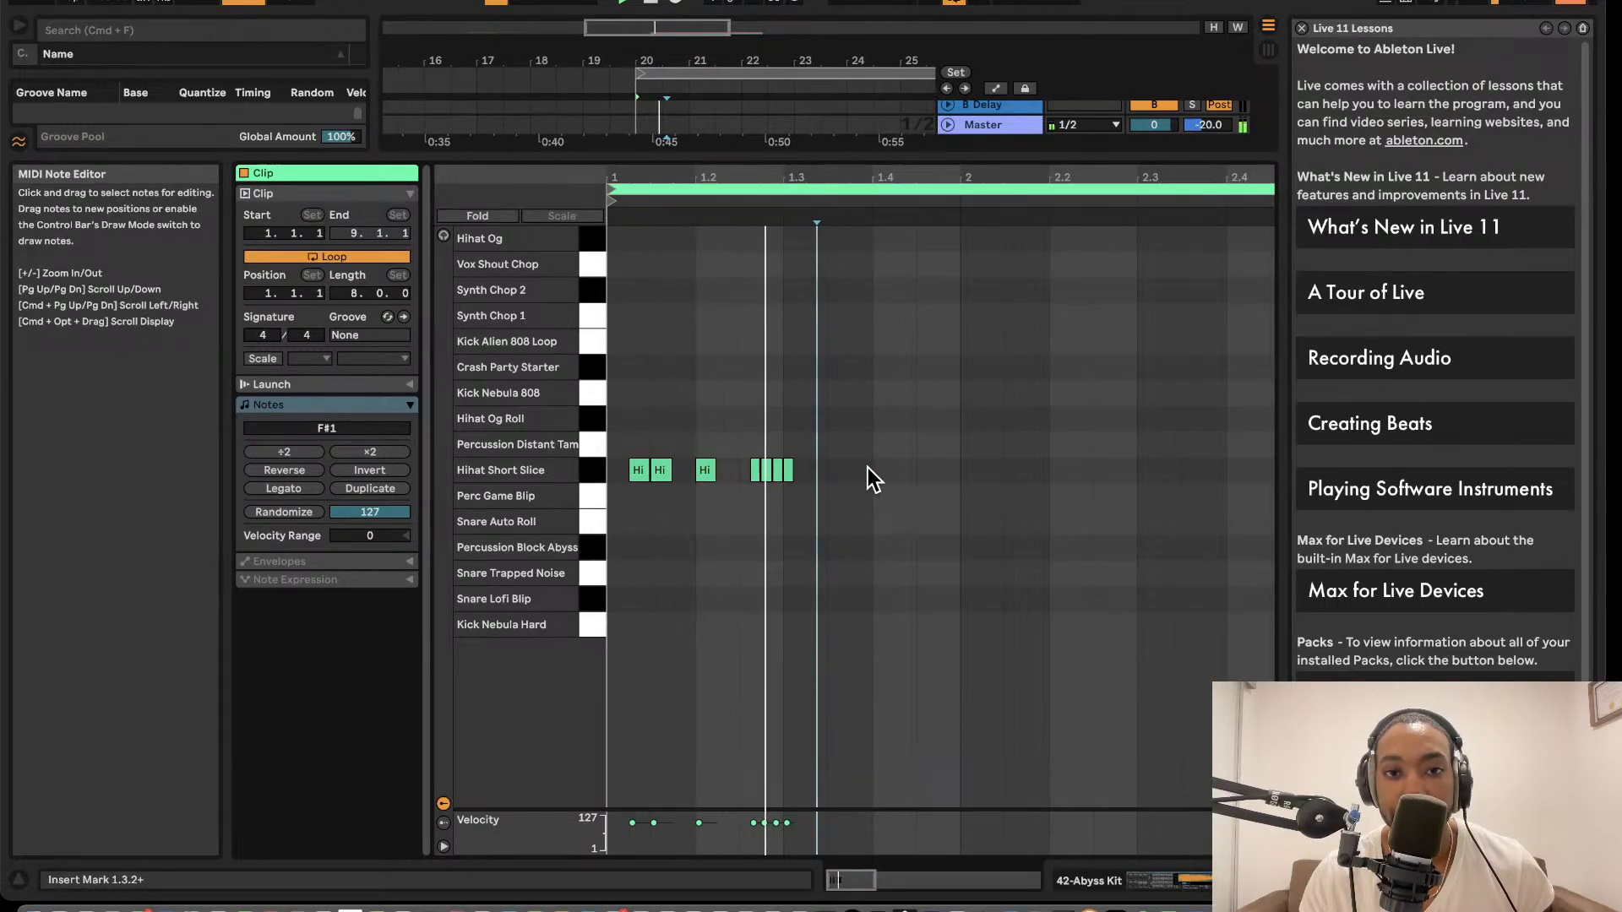
# - Set the note grid to 1/16 and add four consecutive Hihat Short Slice notes from 1.3.4 to 1.4.3
pyautogui.rightClick(869, 474)
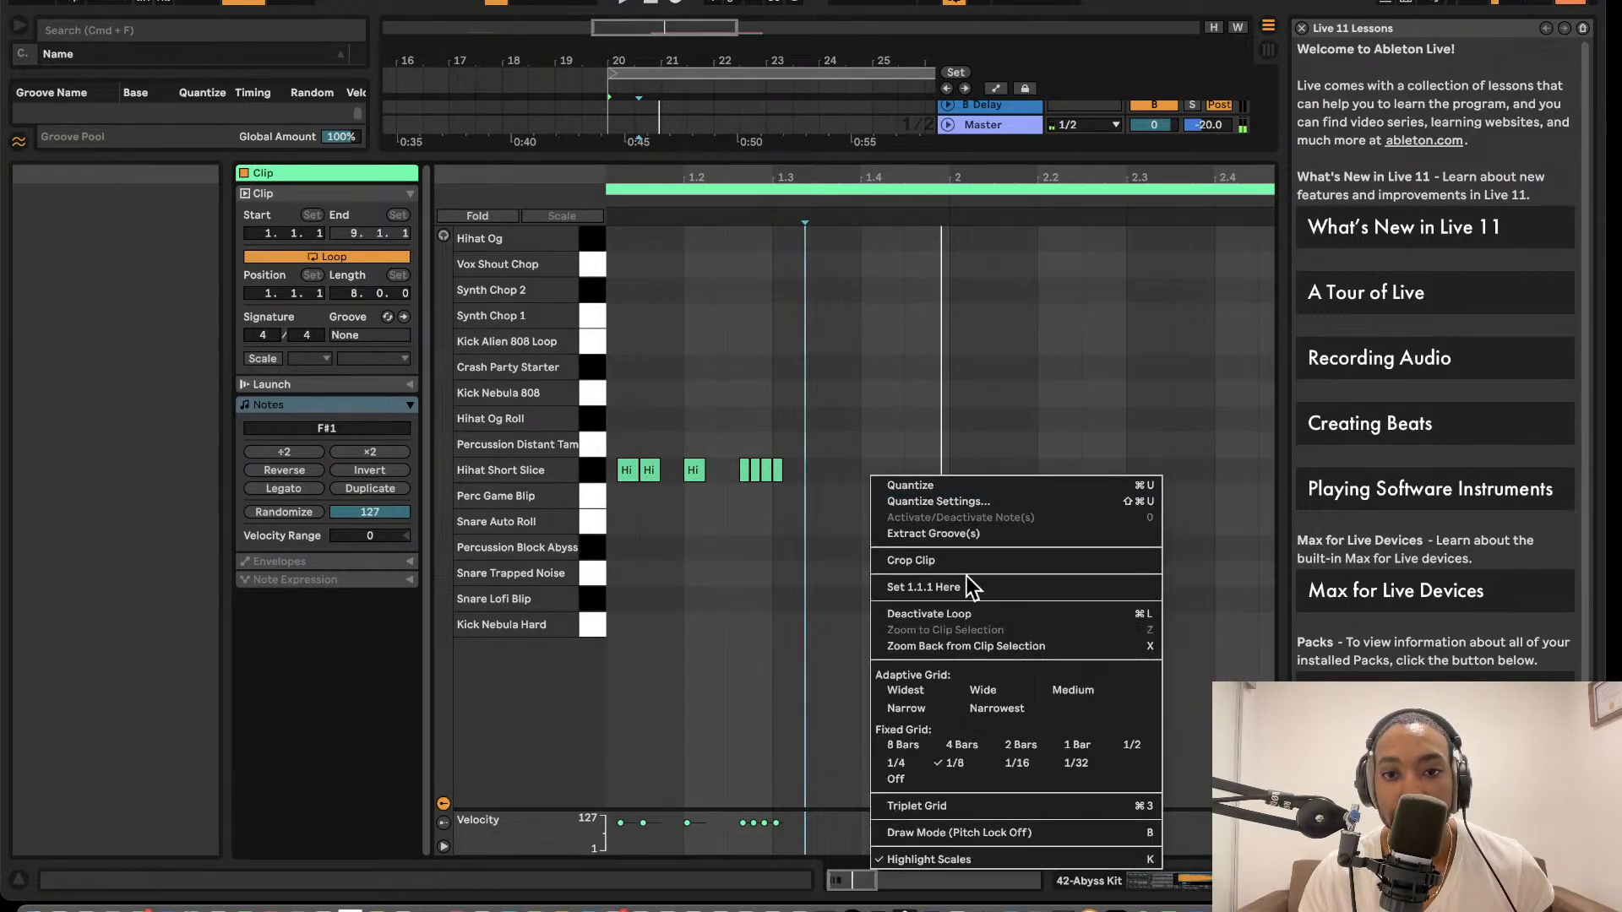
pyautogui.click(1010, 762)
pyautogui.doubleClick(877, 467)
pyautogui.doubleClick(899, 472)
pyautogui.press('space')
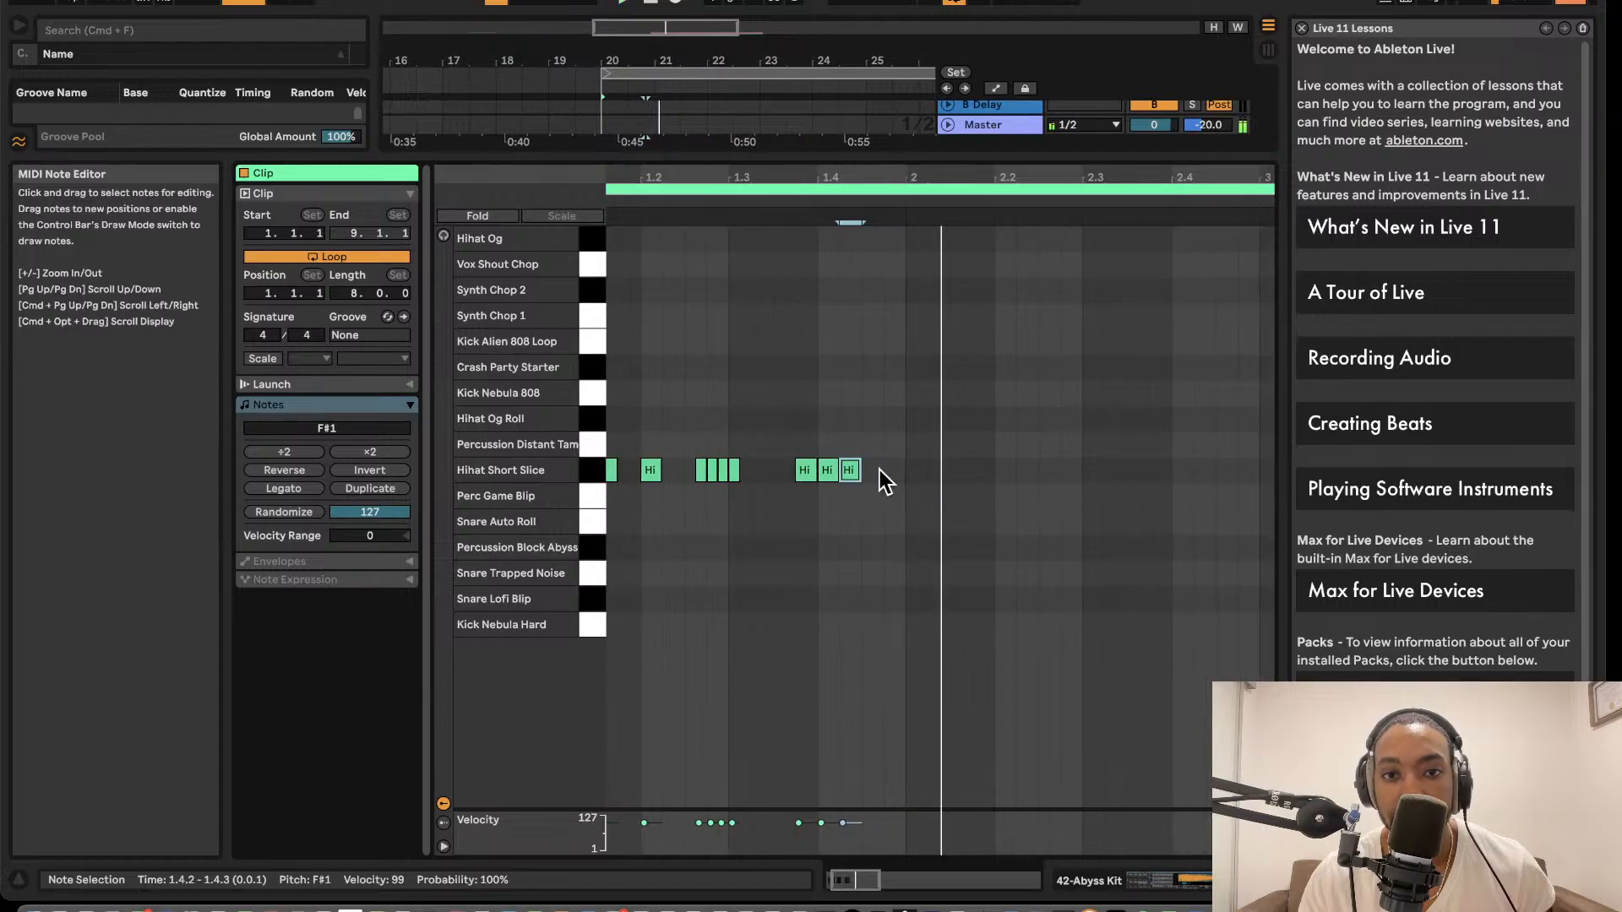
pyautogui.doubleClick(880, 469)
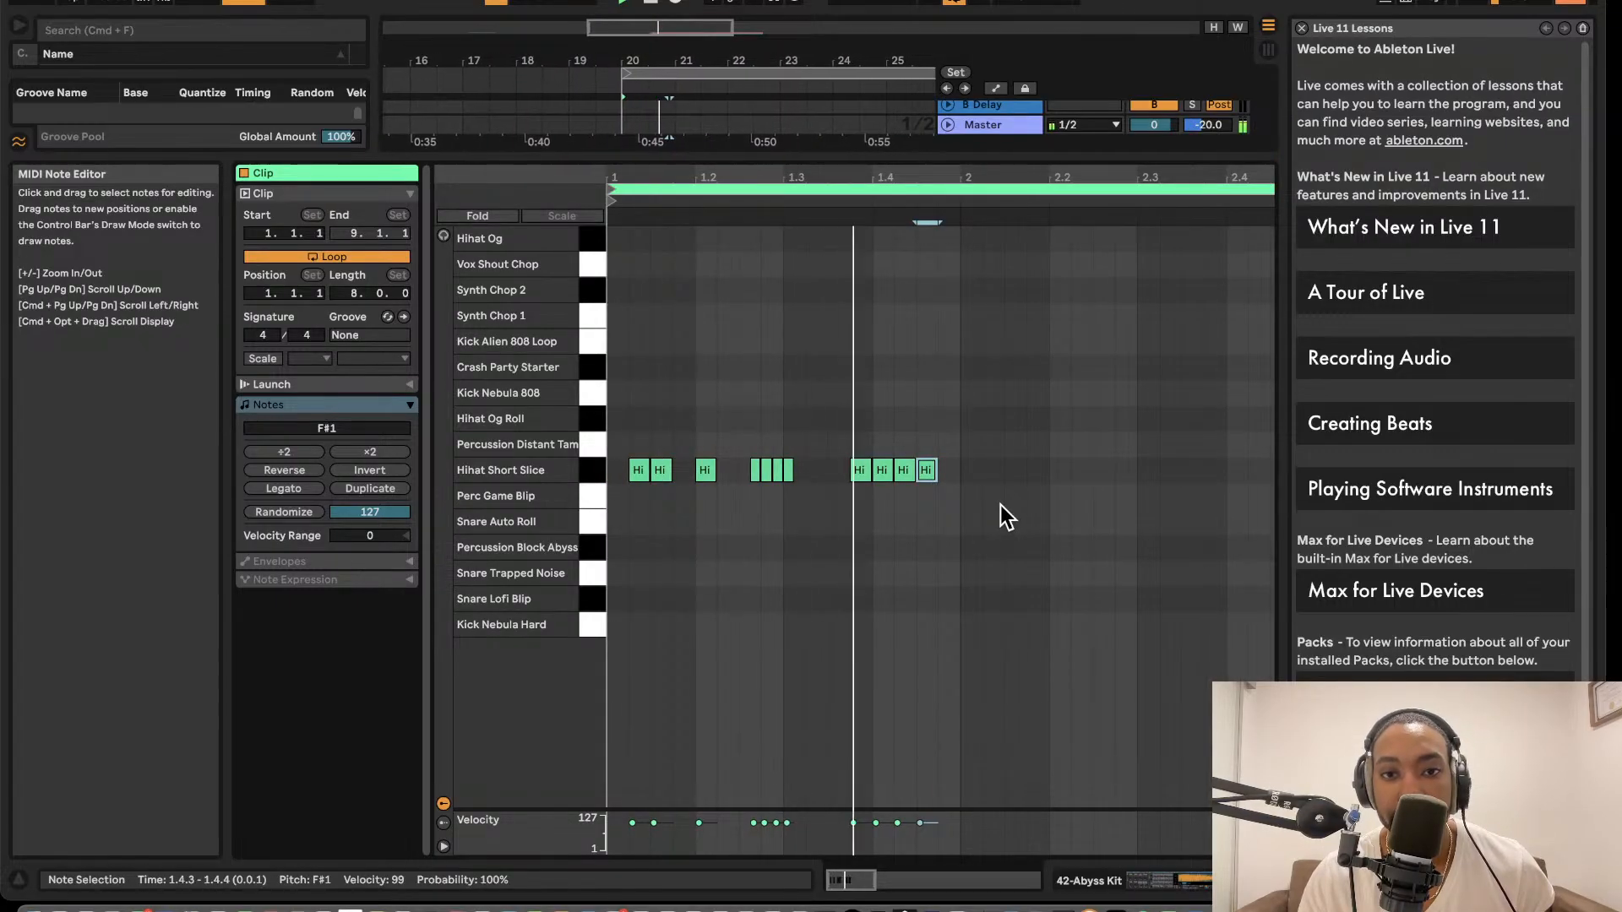
# - Add Hihat Short Slice notes at 2.1.2, 2.1.4, 2.2.1 and 2.2.2
pyautogui.press('super+d')
pyautogui.doubleClick(992, 469)
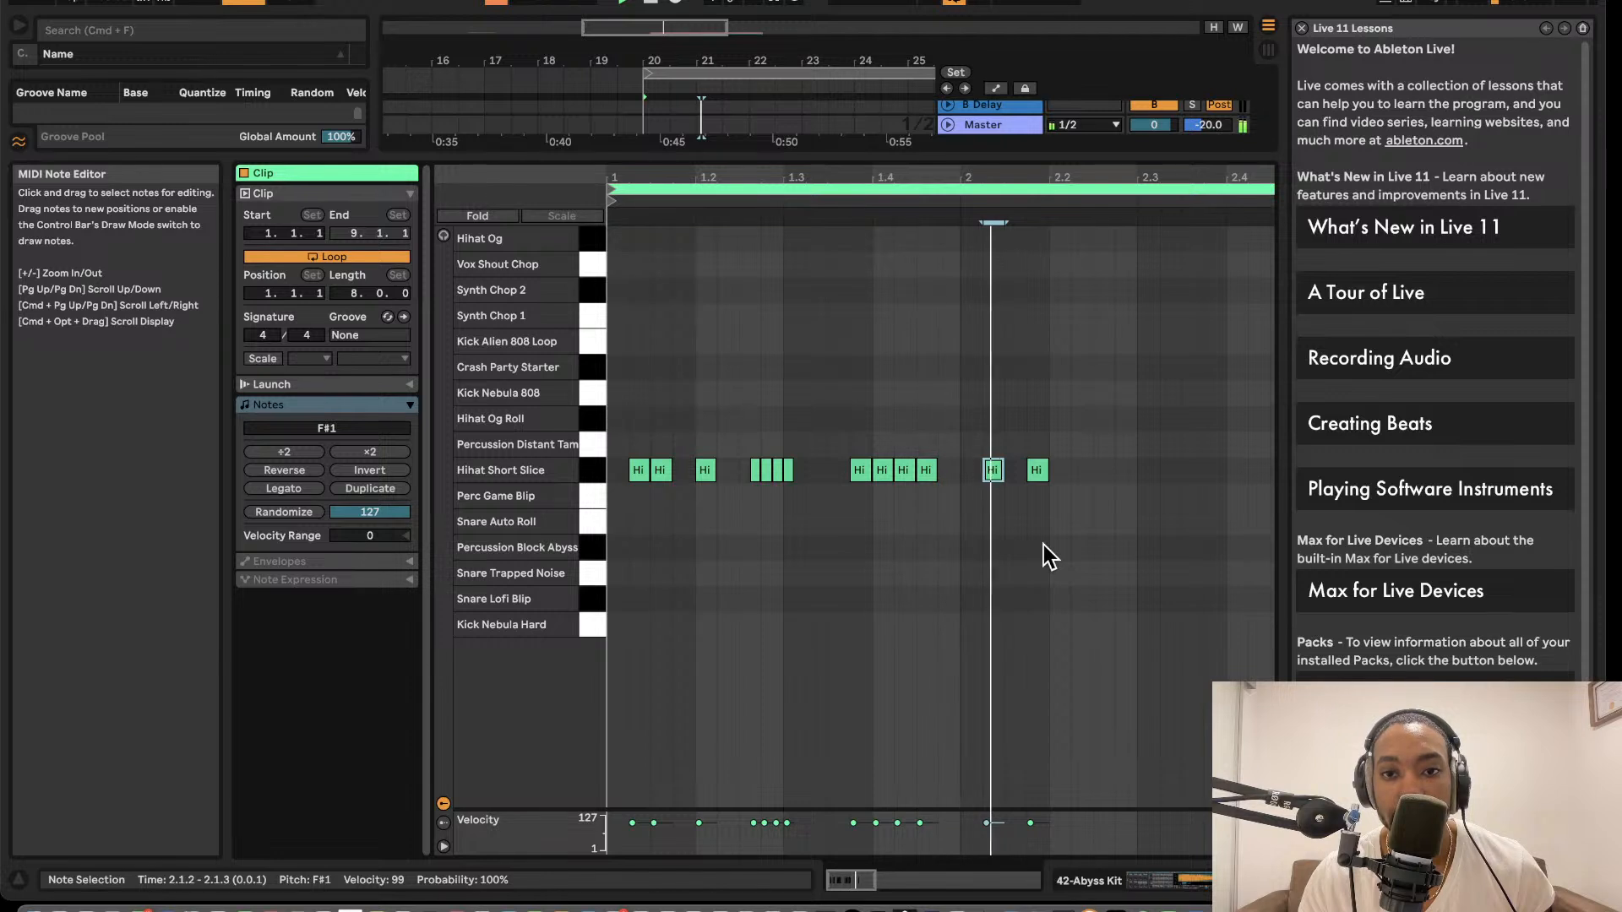
pyautogui.doubleClick(1058, 469)
pyautogui.click(1081, 466)
pyautogui.doubleClick(1089, 475)
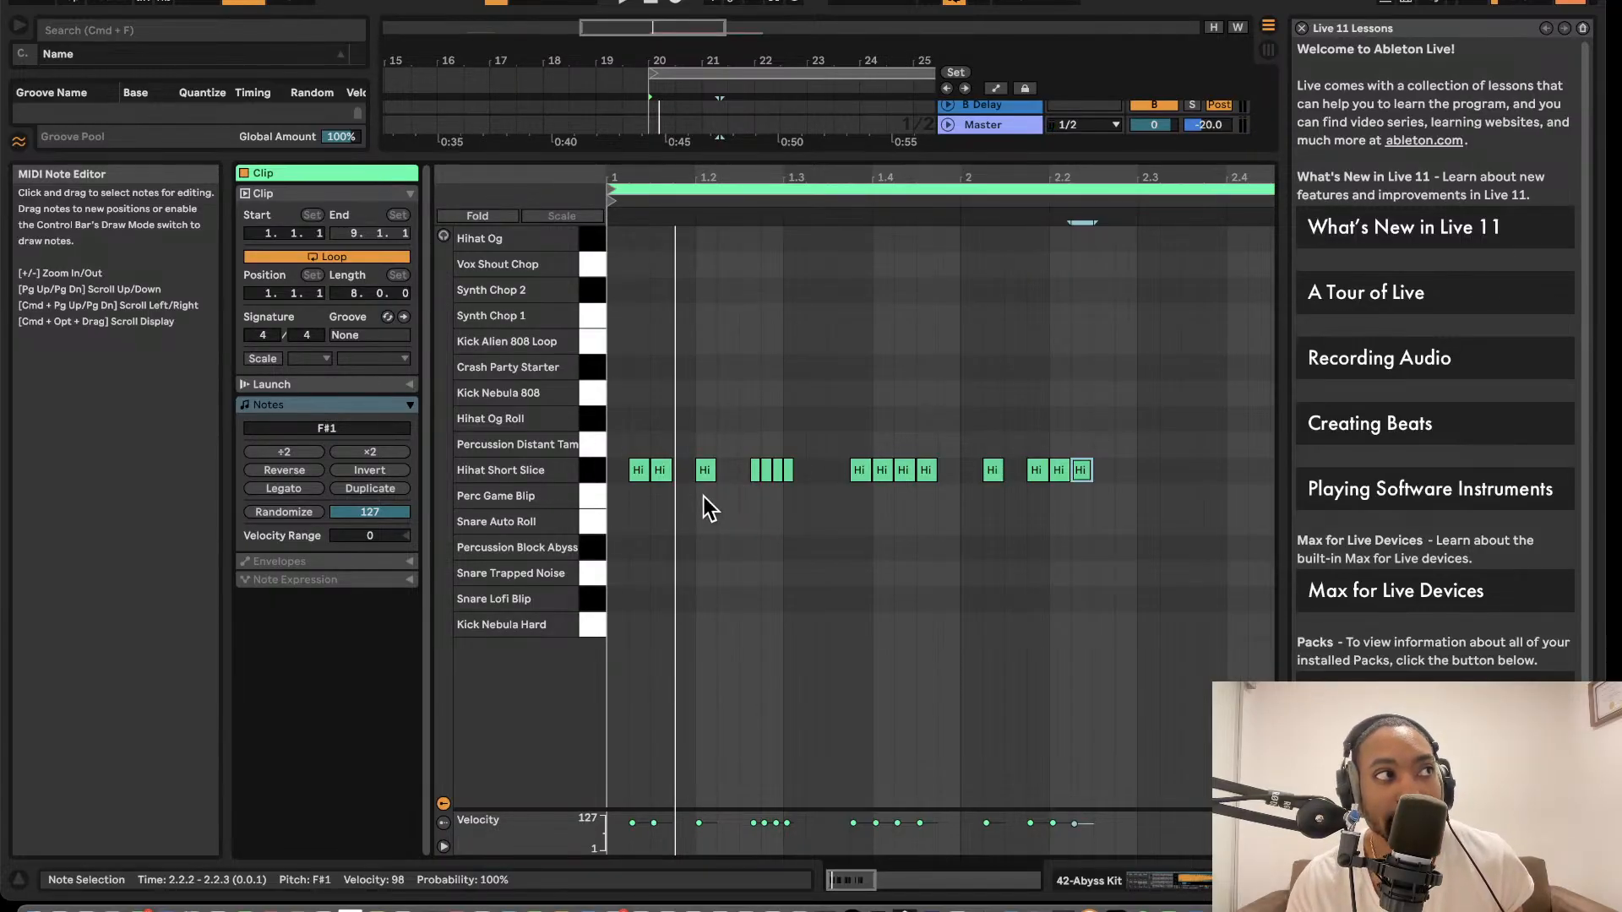
# - Draw a rising velocity ramp across the four Hihat Short Slice notes from 1.3.4 to 1.4.3 and play it back
pyautogui.rightClick(820, 524)
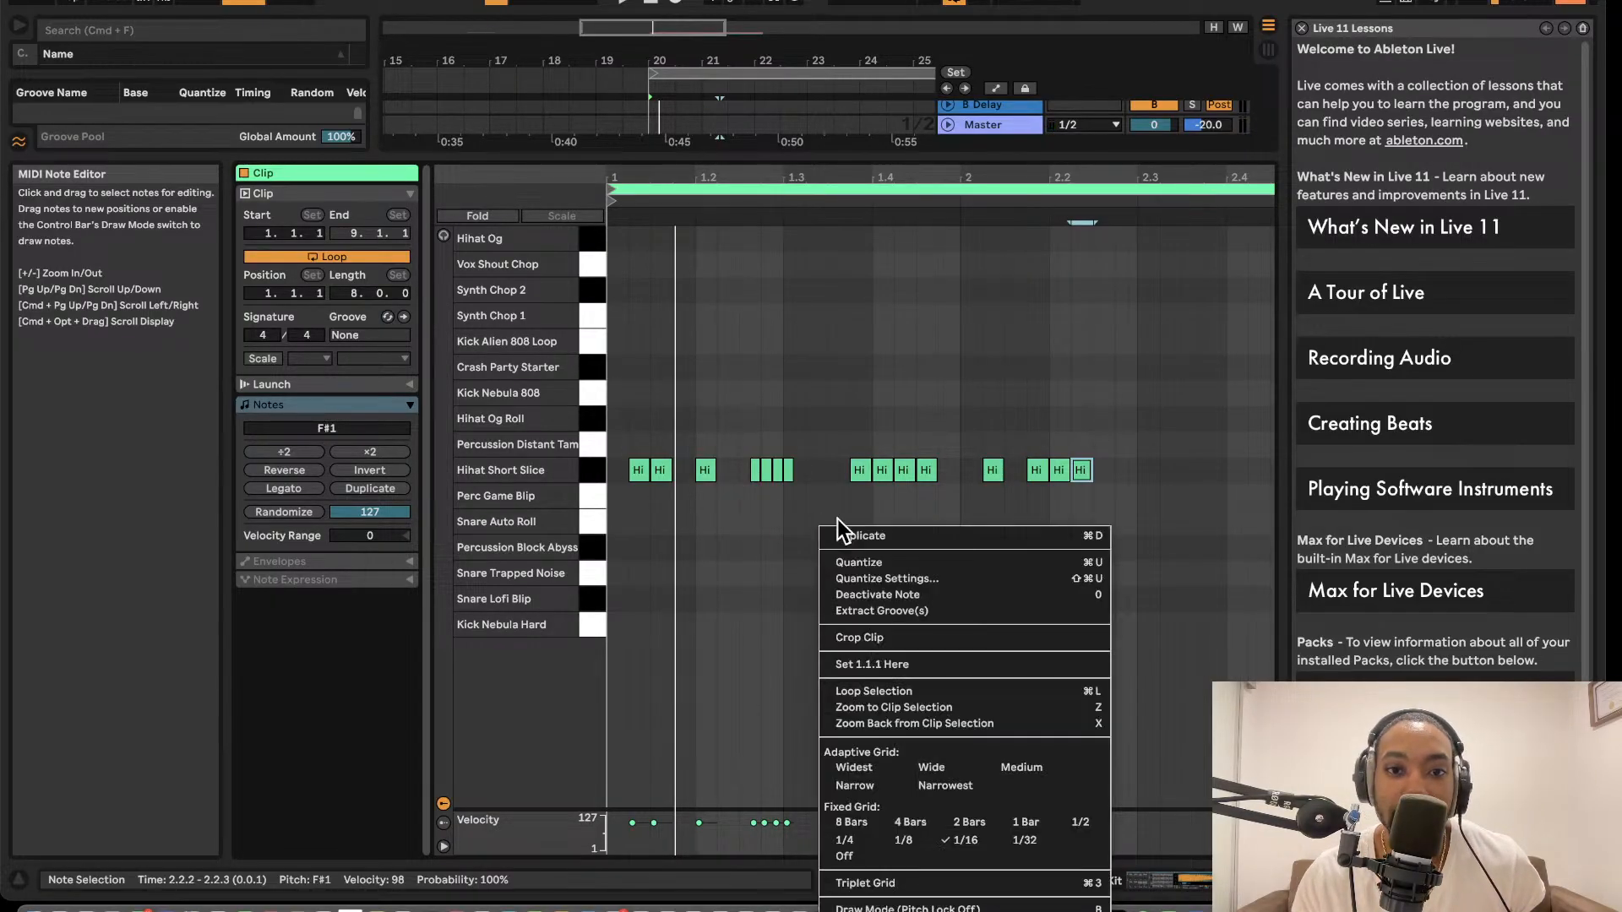
pyautogui.click(748, 516)
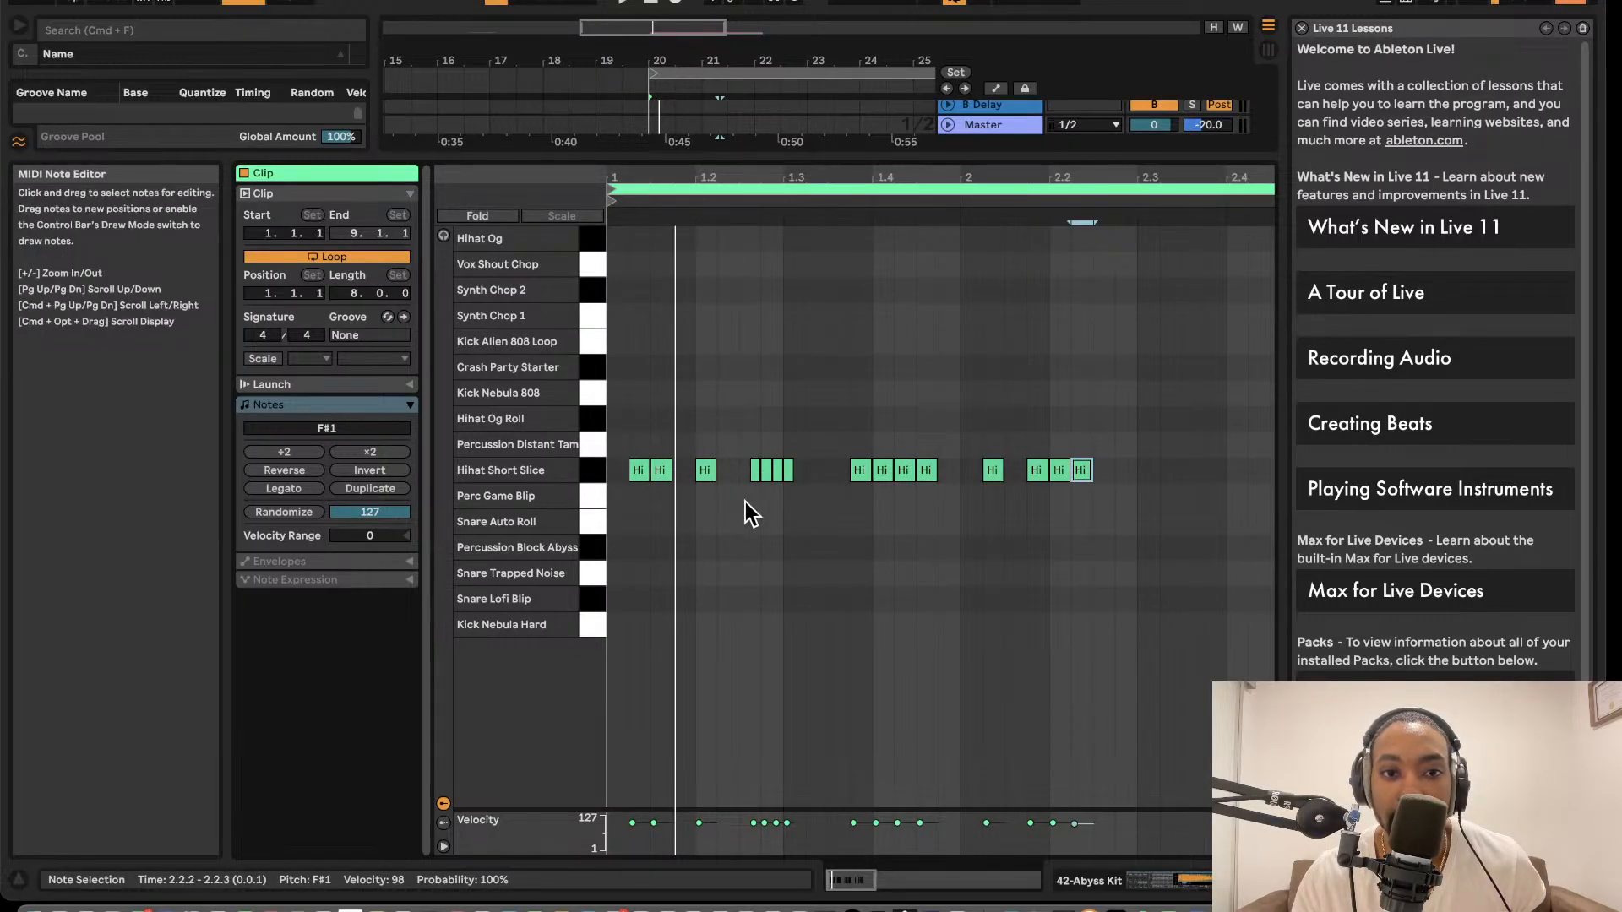
pyautogui.press('space')
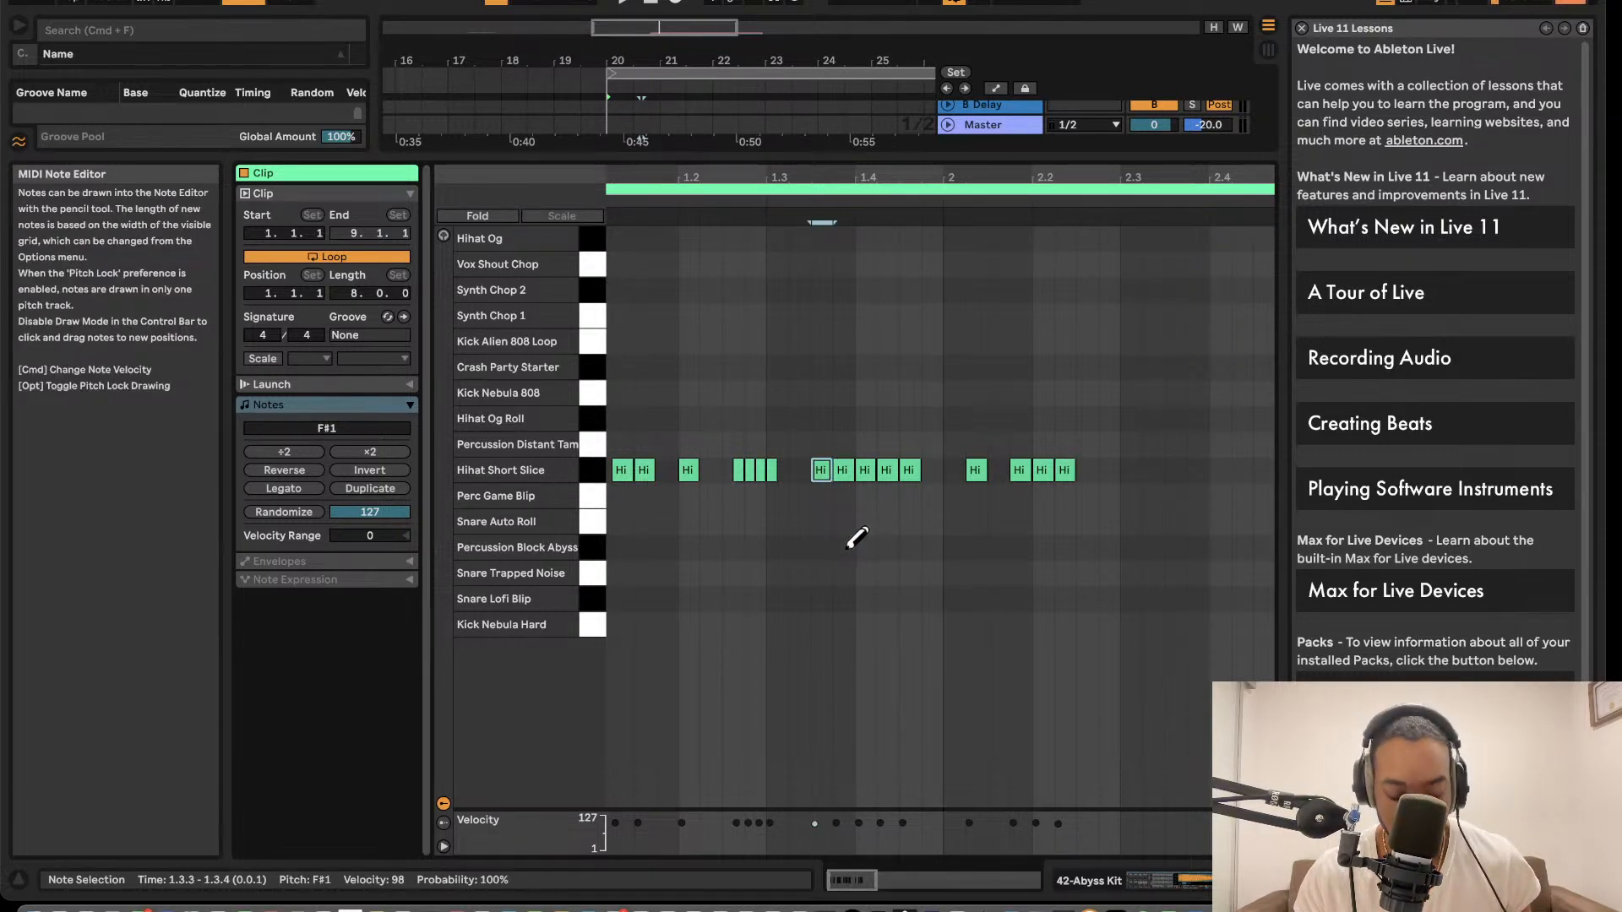
pyautogui.moveTo(826, 846); pyautogui.dragTo(888, 811)
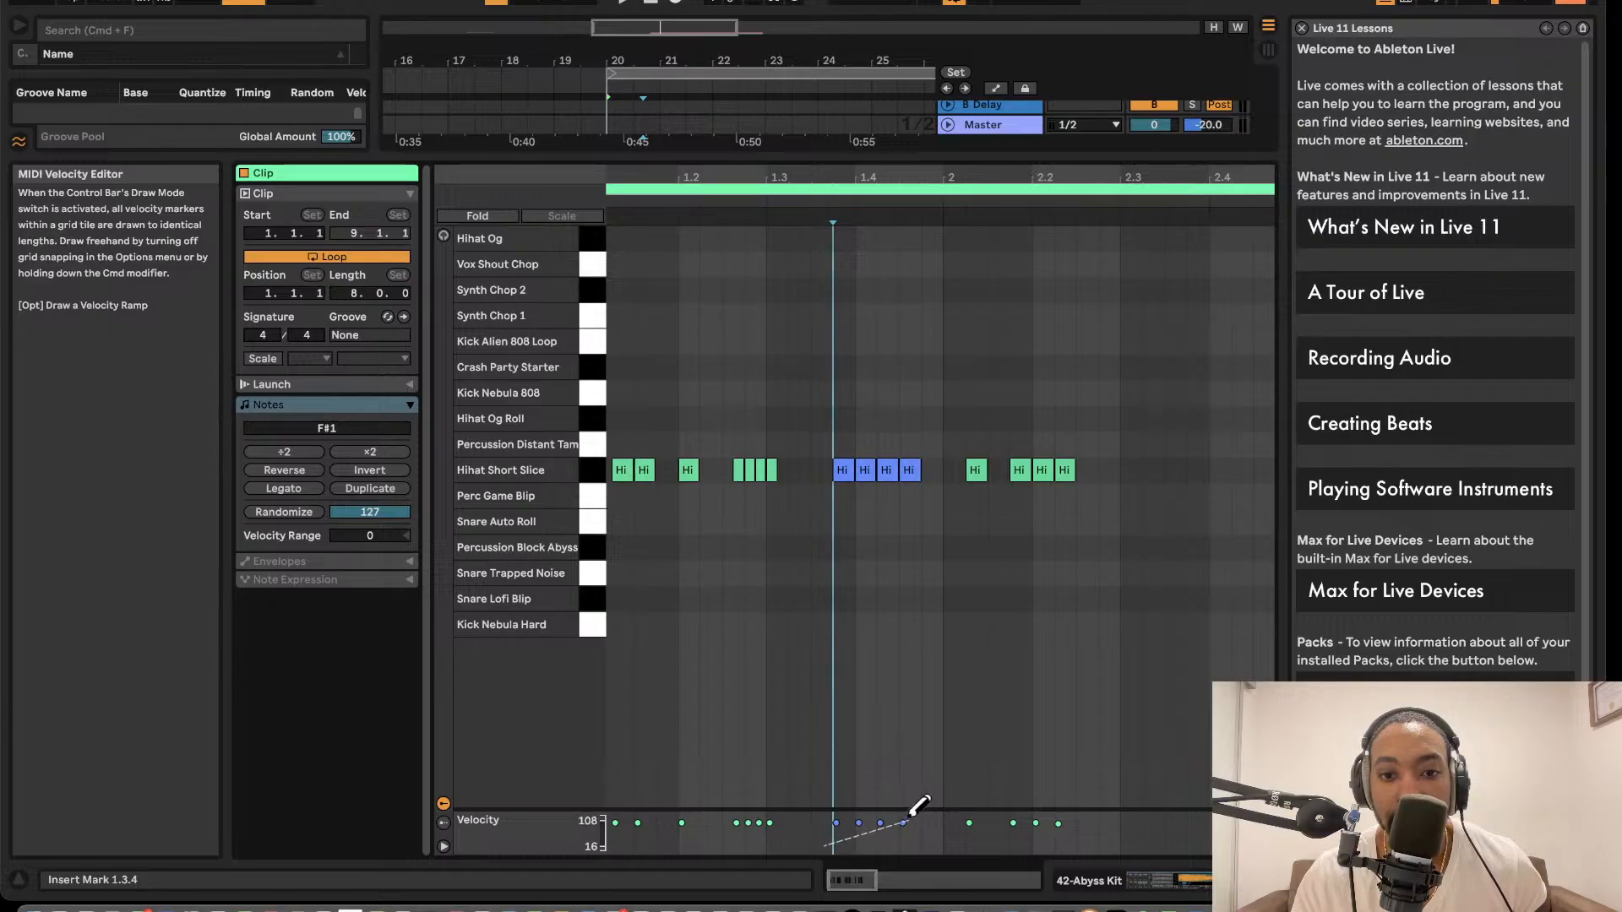
pyautogui.press('space')
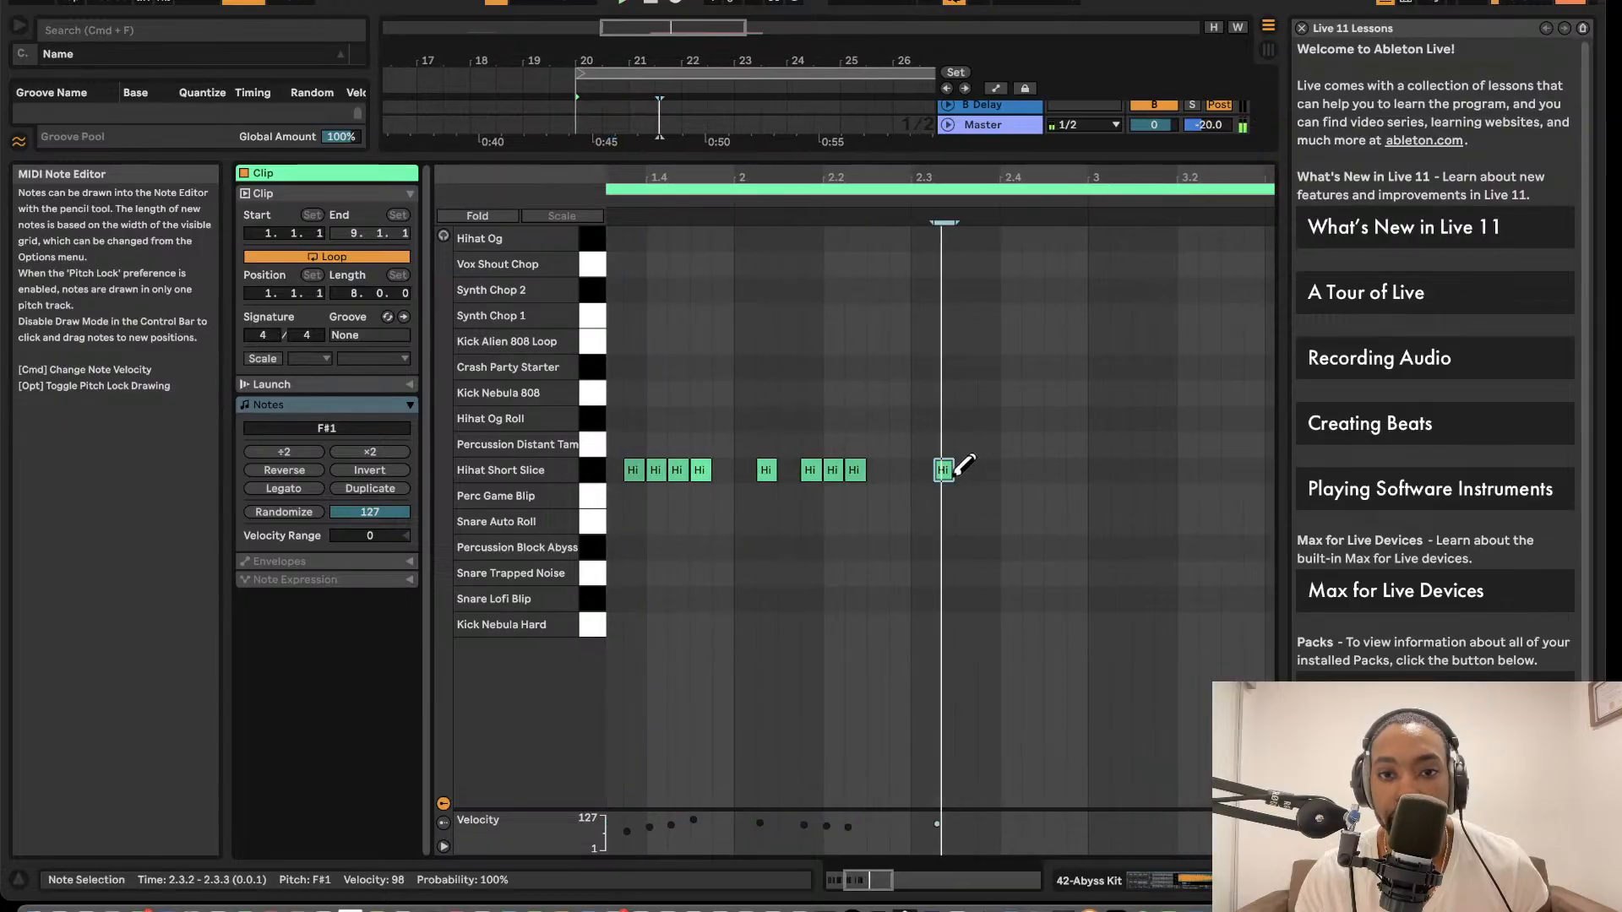
# - Draw 1/16 Hihat Short Slice notes at 2.3.1, 2.3.2, 2.4.2 and 2.4.3
pyautogui.click(939, 469)
pyautogui.click(1148, 470)
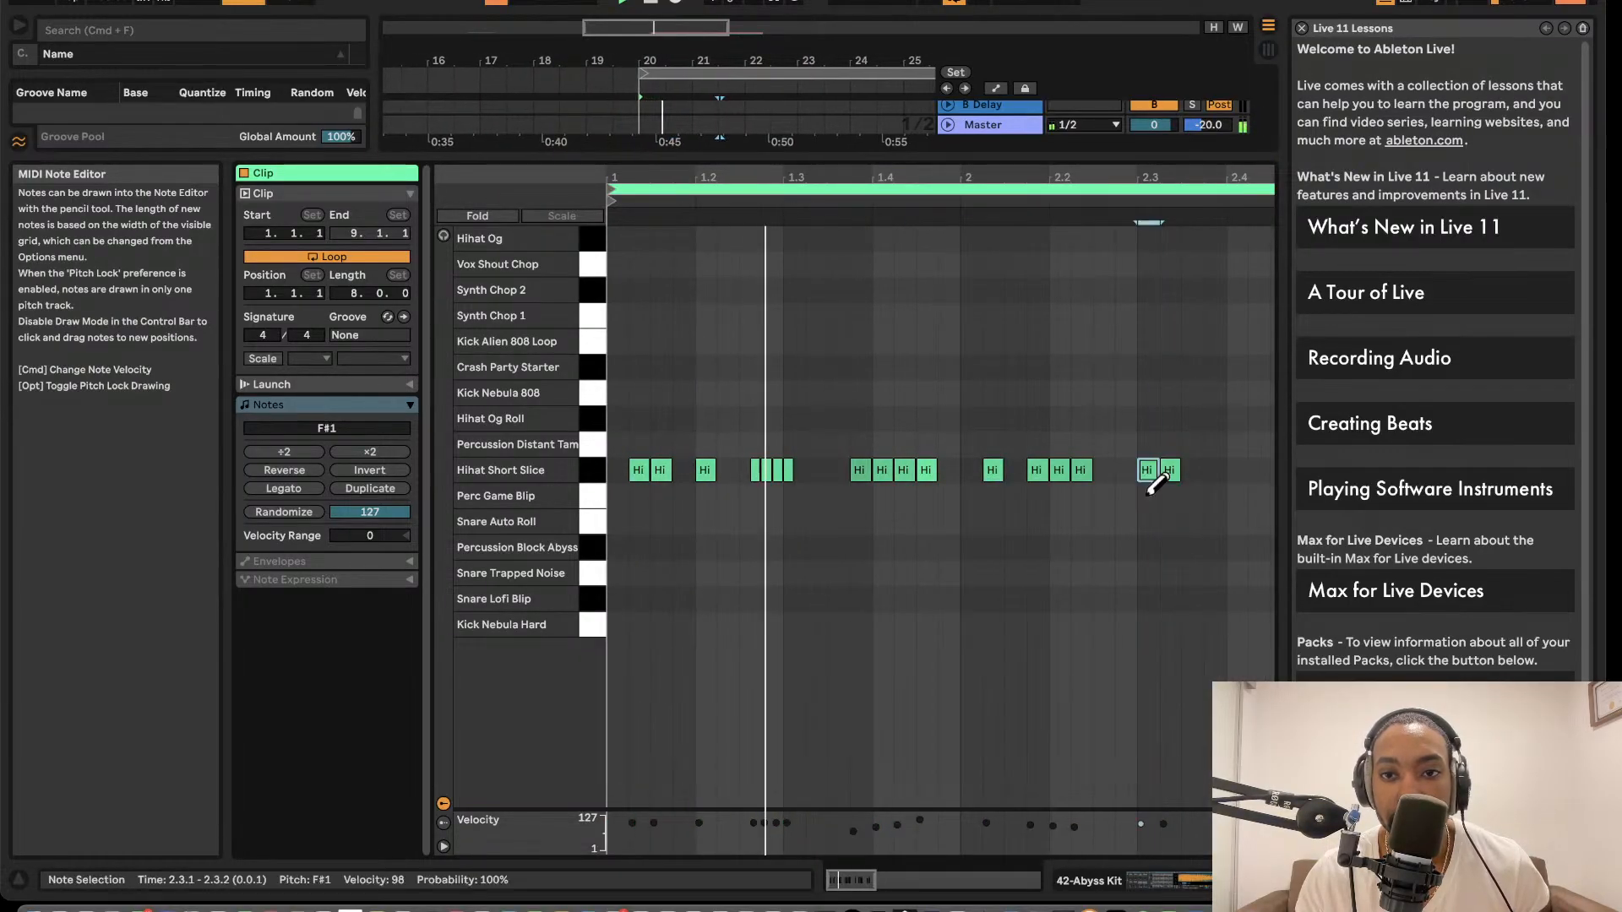
pyautogui.hscroll(4, 1102, 516)
pyautogui.hscroll(-2, 800, 442)
pyautogui.scroll(-3, 811, 443)
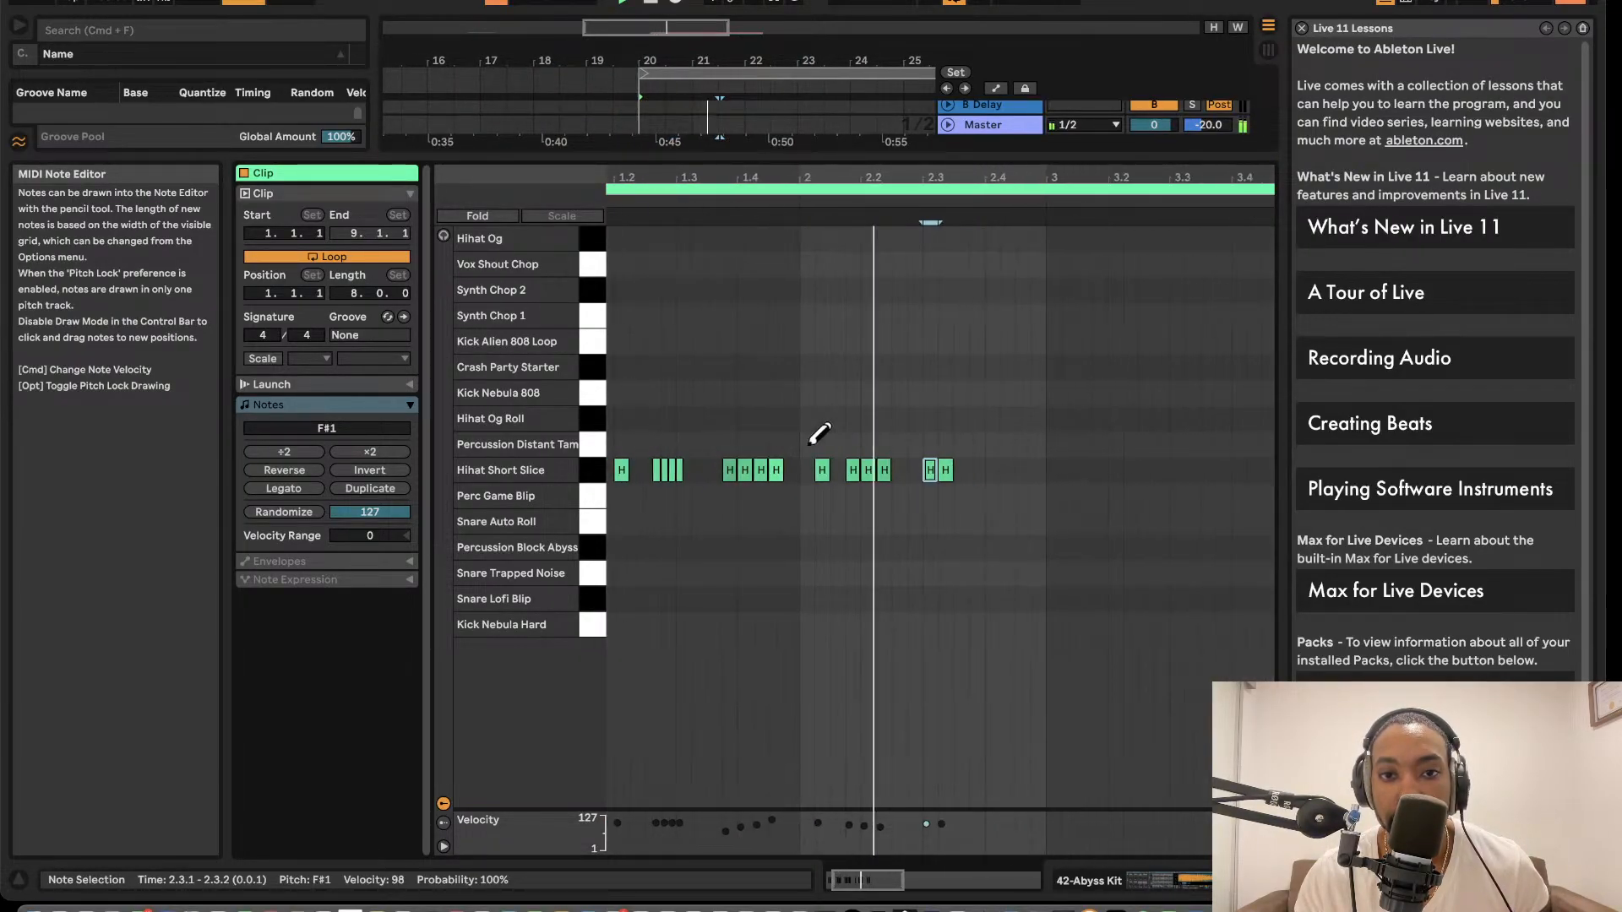
pyautogui.click(1007, 470)
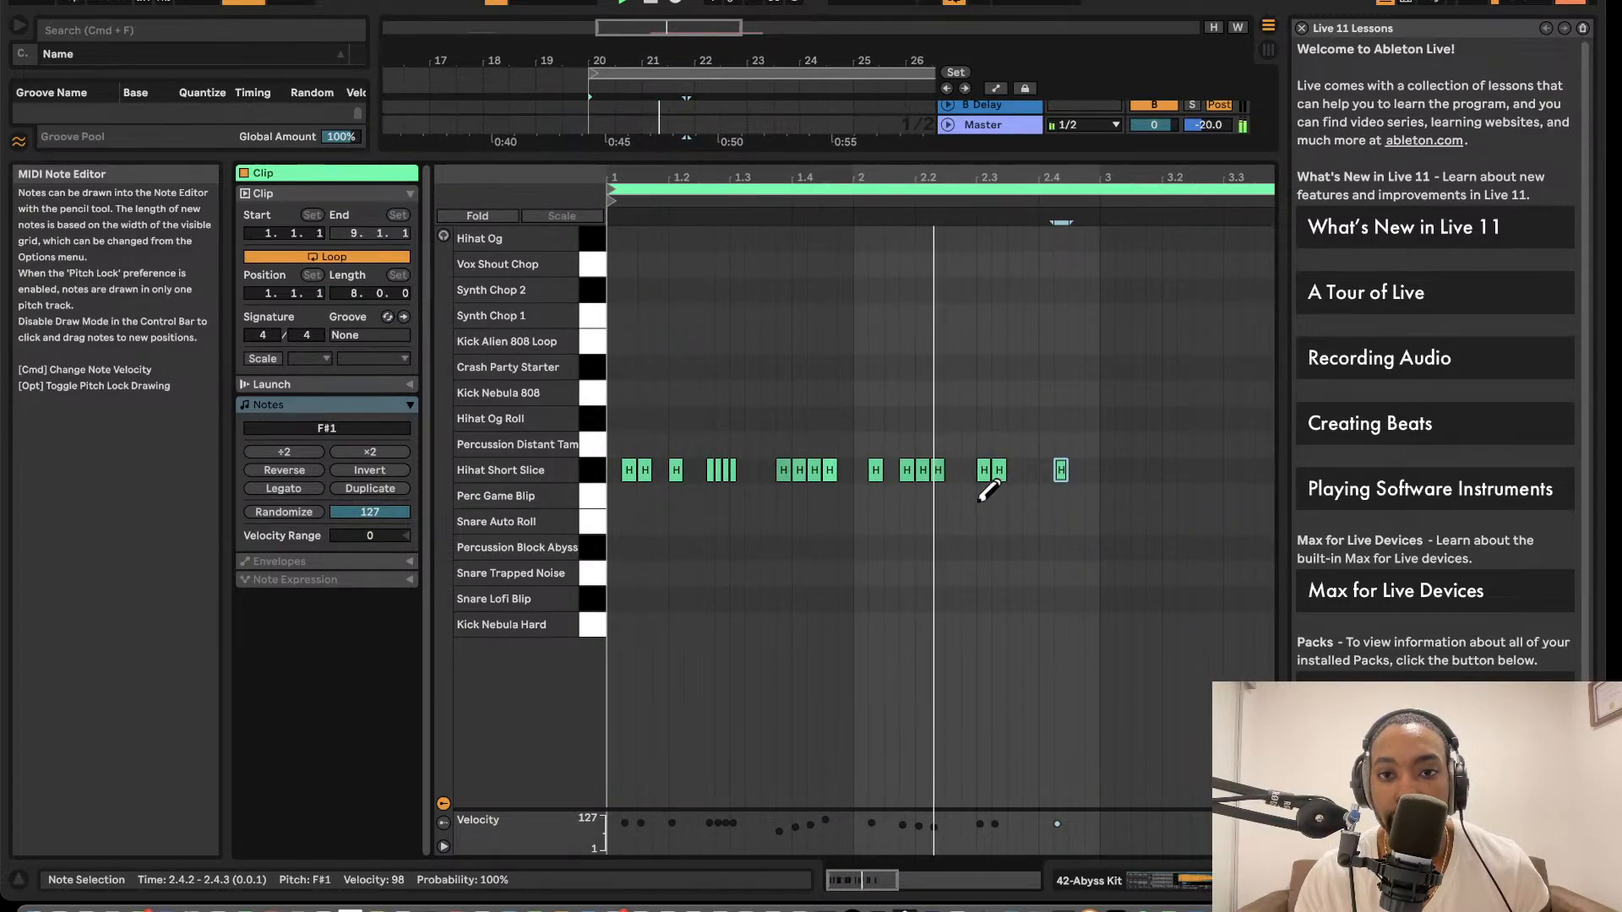
pyautogui.click(902, 470)
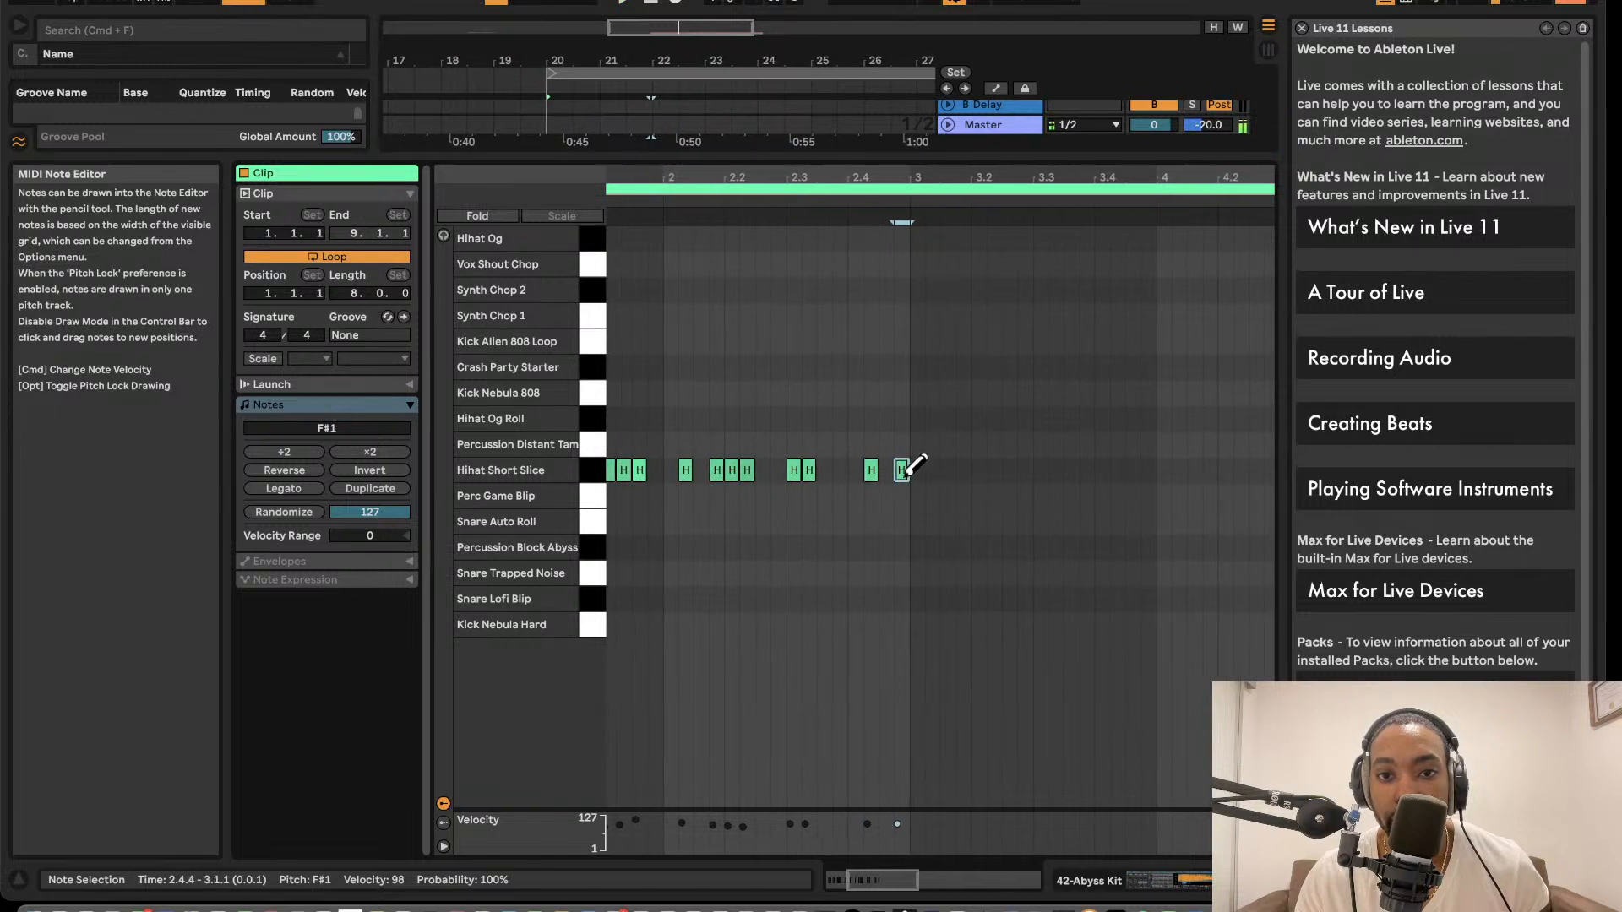
pyautogui.click(906, 475)
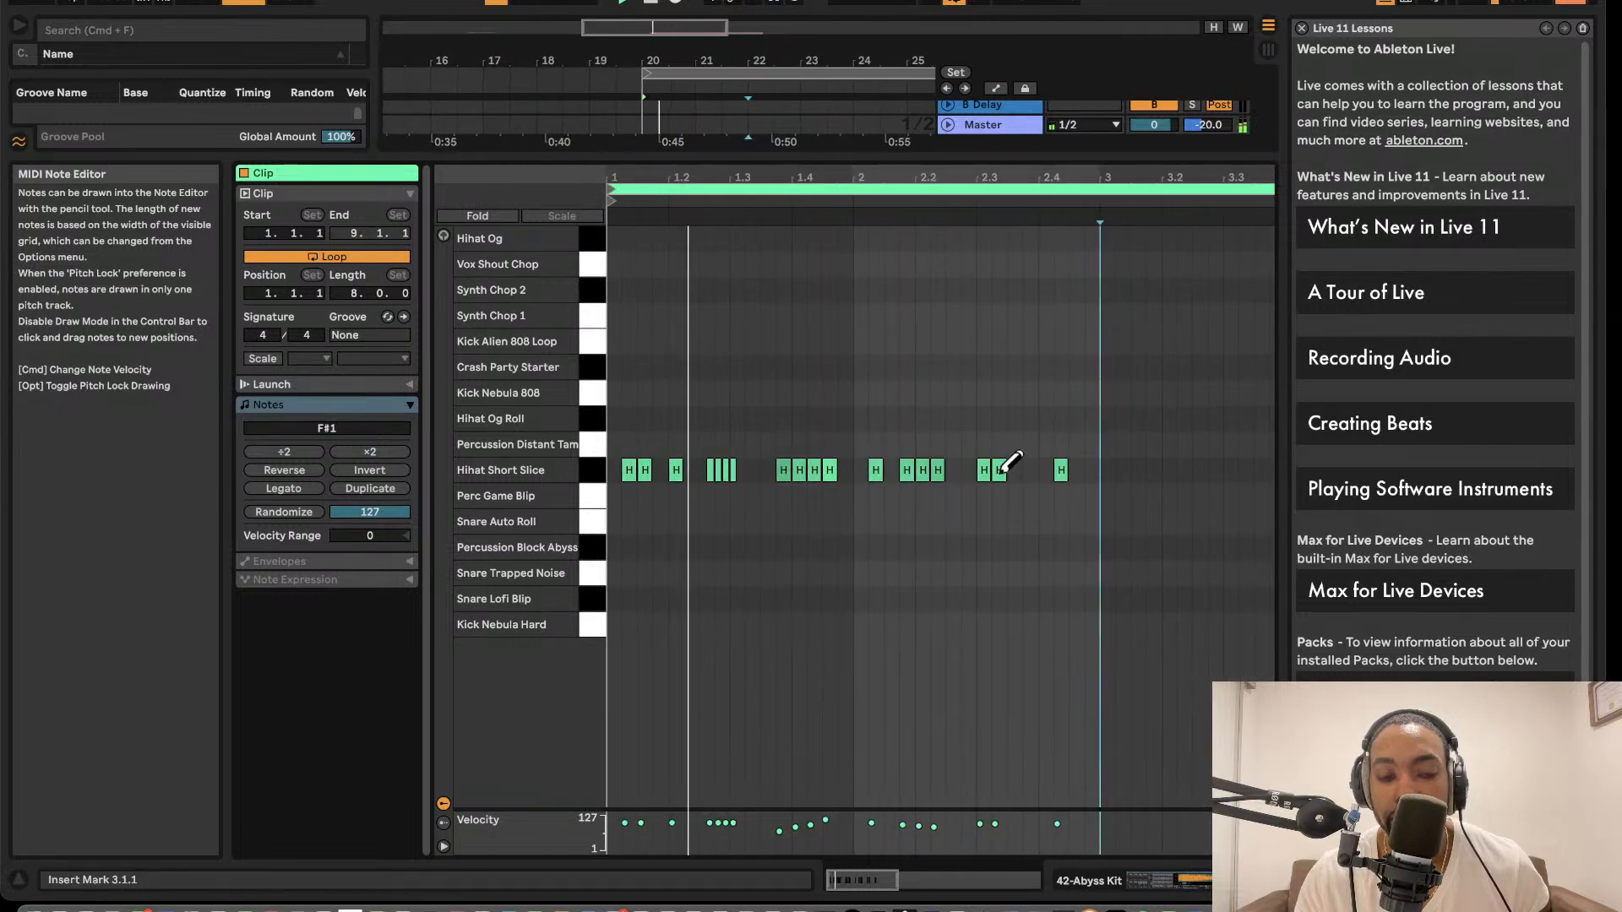
pyautogui.click(1077, 470)
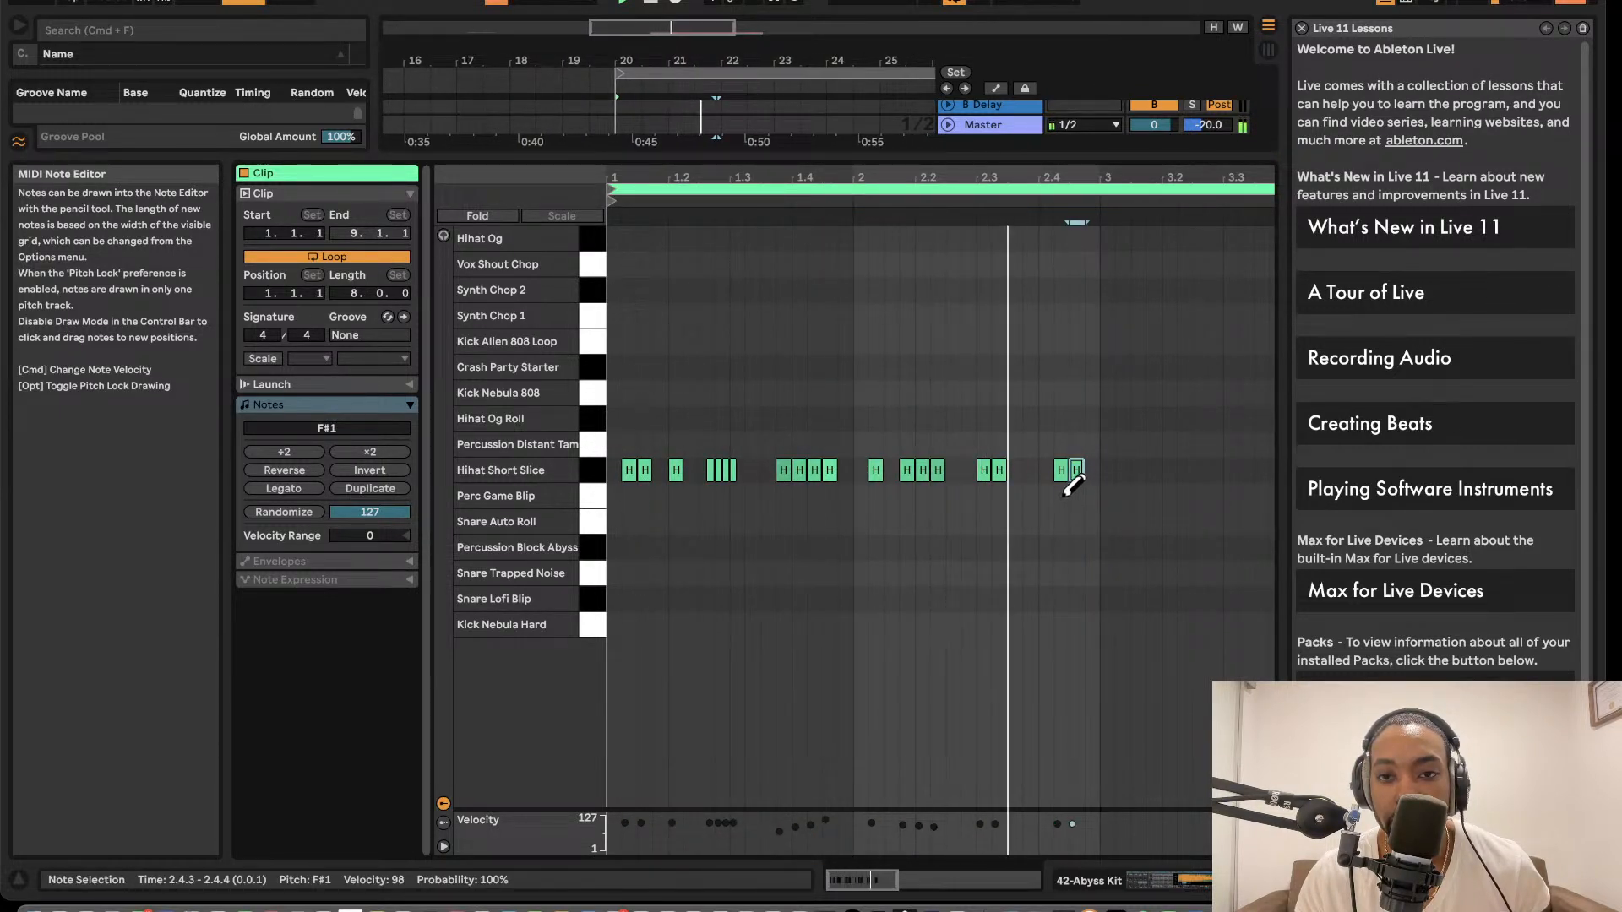
# - Replace the hi-hat notes on beat 2.4 with a run of four 1/32 Hihat Short Slice notes from 2.4.1 to 2.4.3
pyautogui.rightClick(1066, 497)
pyautogui.click(1055, 519)
pyautogui.click(1061, 479)
pyautogui.moveTo(1064, 480); pyautogui.dragTo(1087, 479)
pyautogui.press('space')
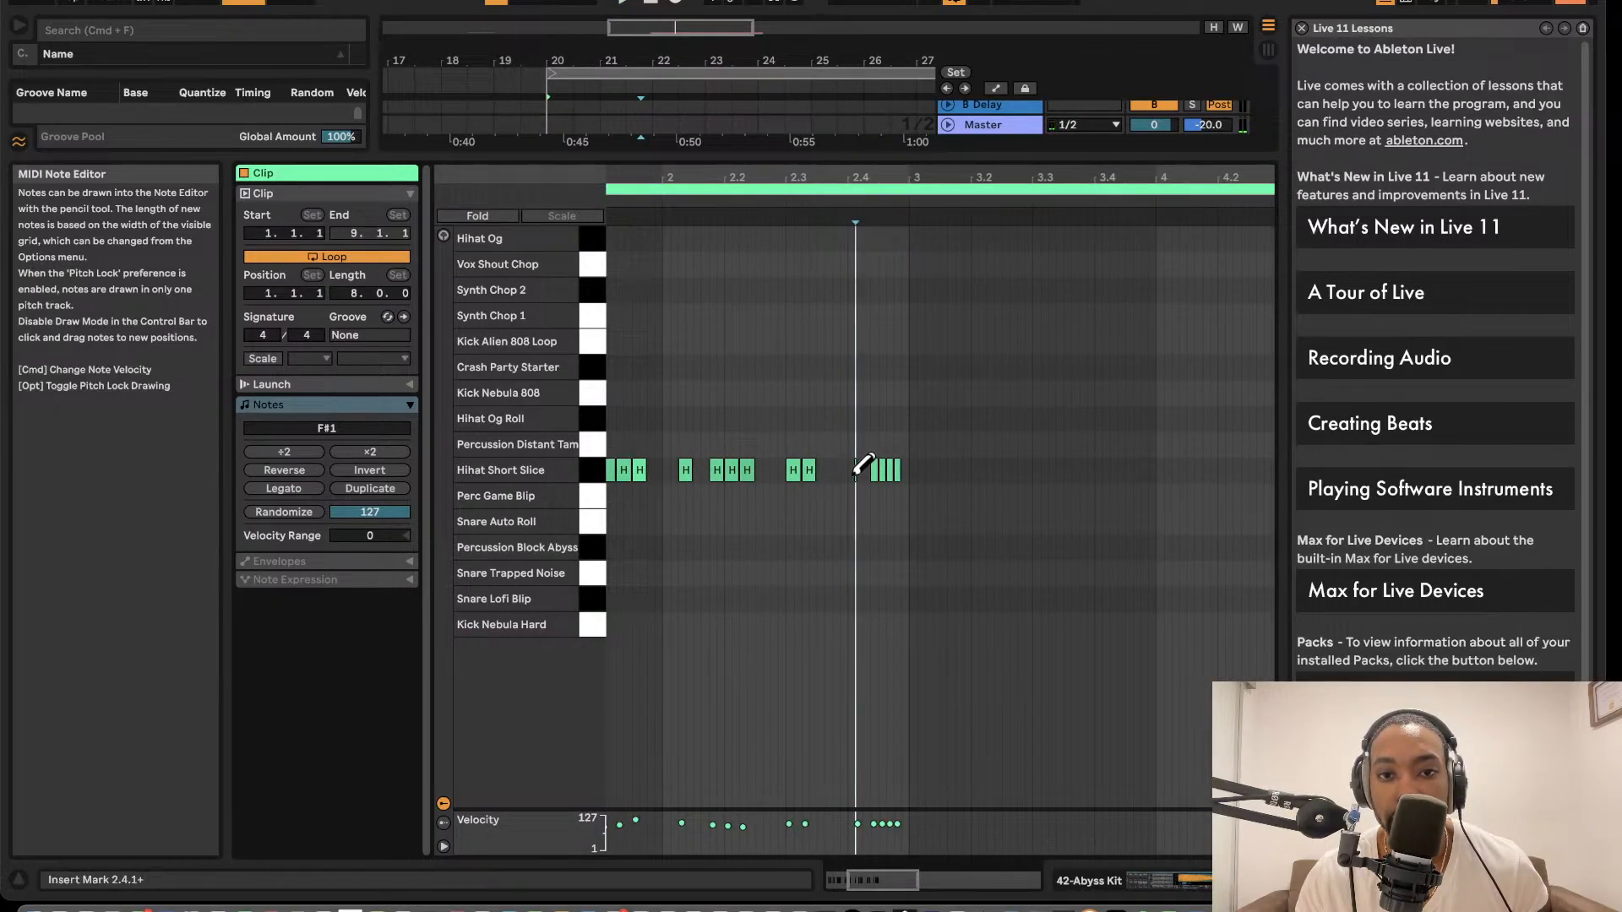
pyautogui.press('super+d')
pyautogui.press('super+d')
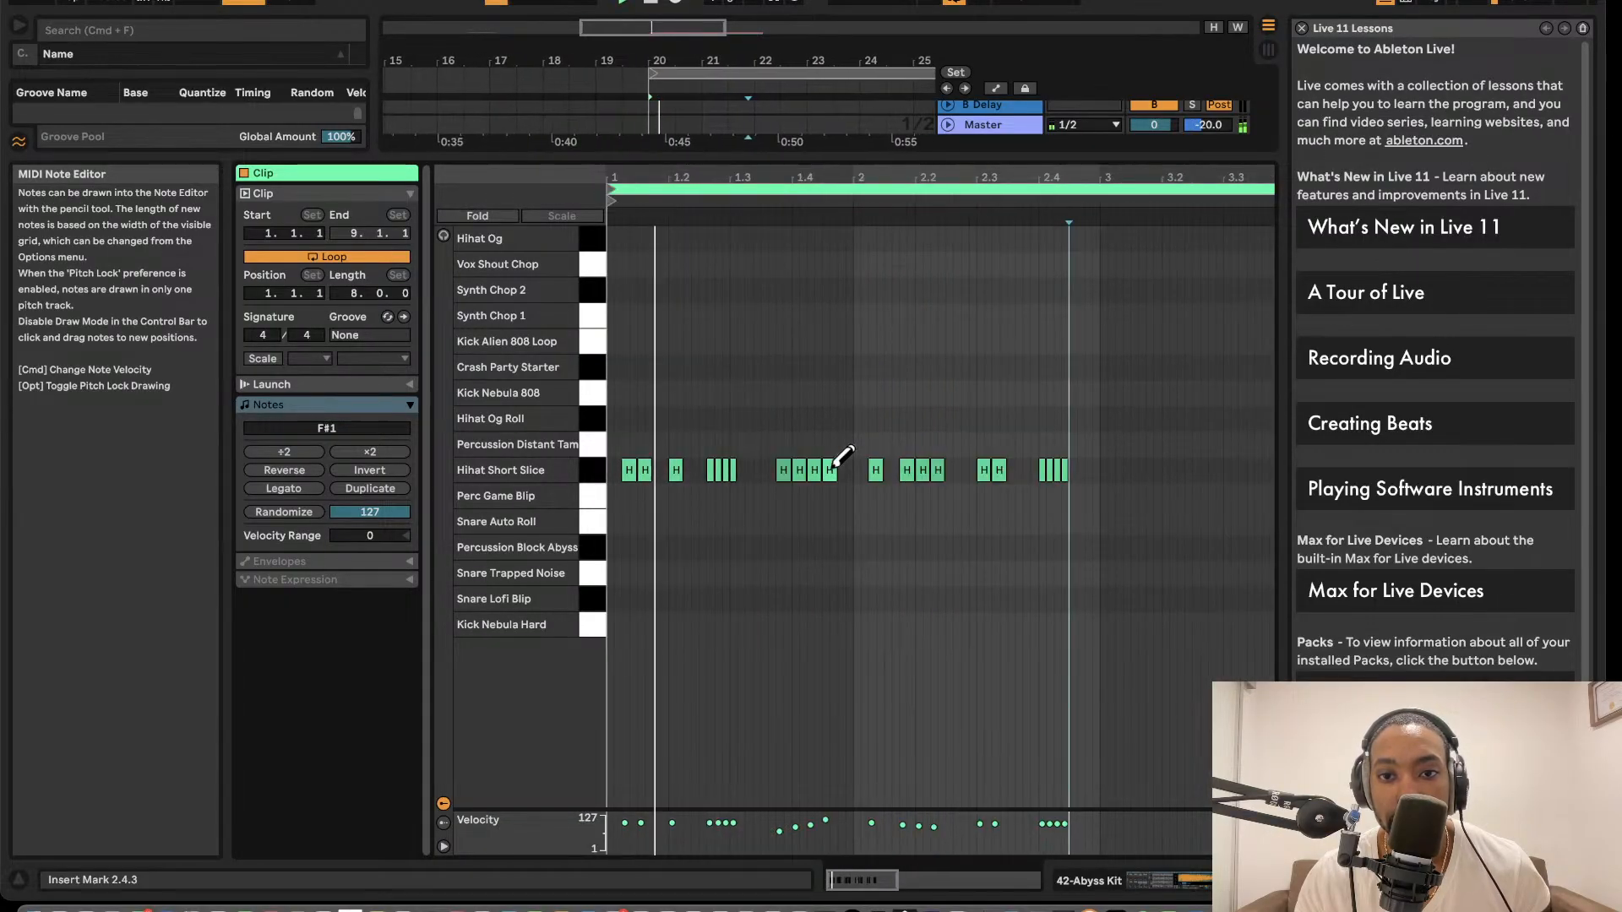
# - Remove the last 1/32 note of the Hihat Short Slice run on beat 2.4 and try extra notes at 2.4.3+ and 2.4.4 using a 1/16 grid
pyautogui.click(1064, 468)
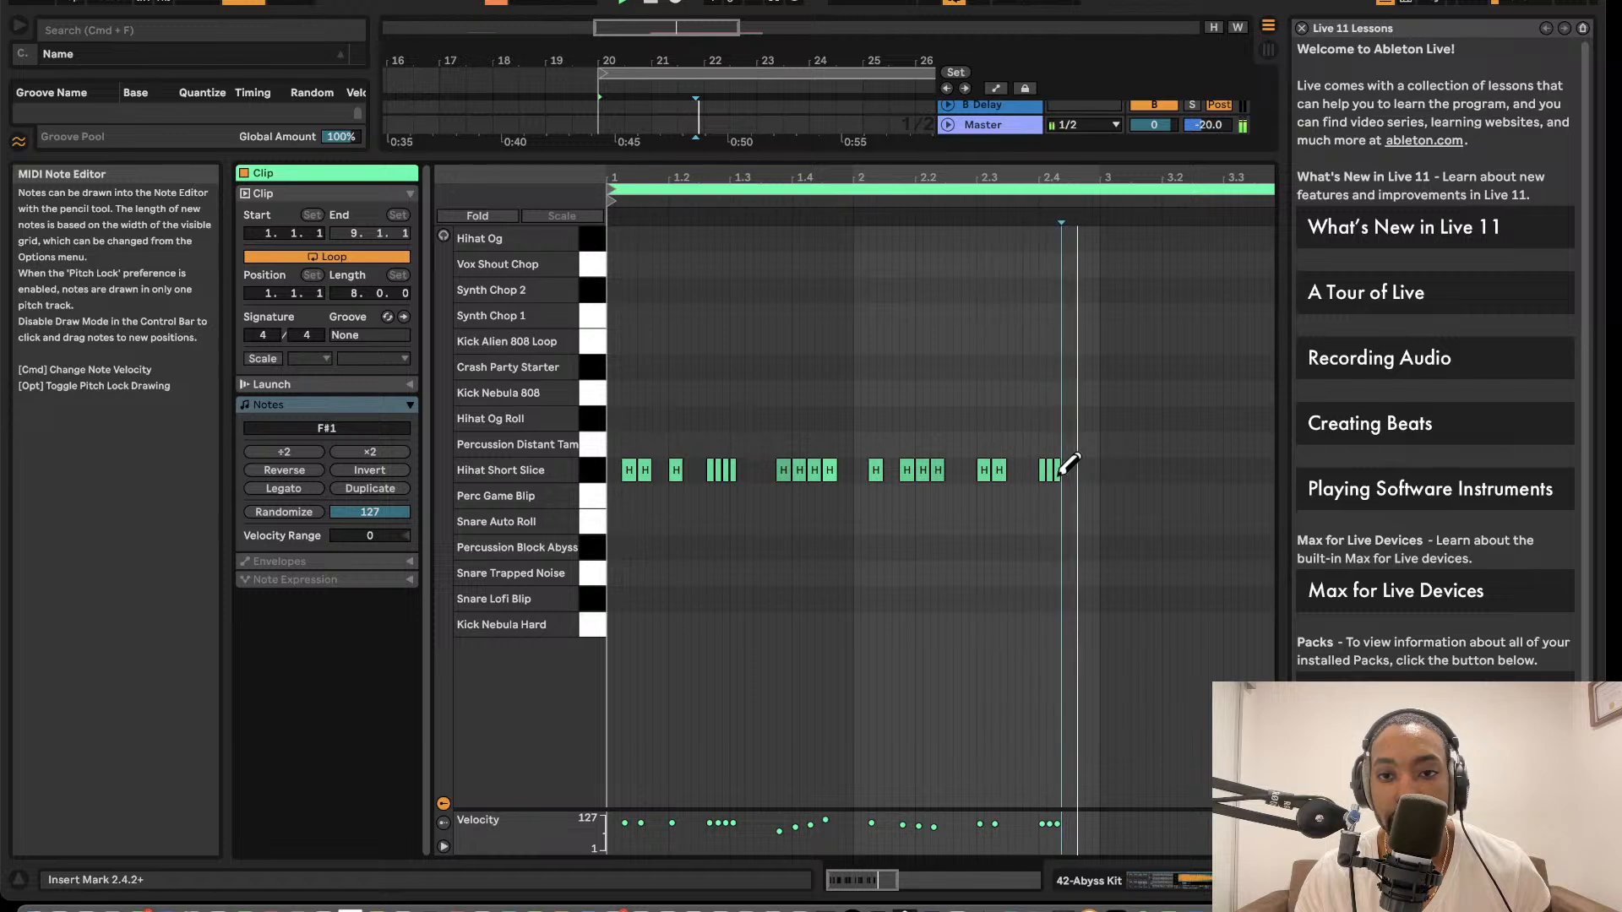
pyautogui.click(1081, 469)
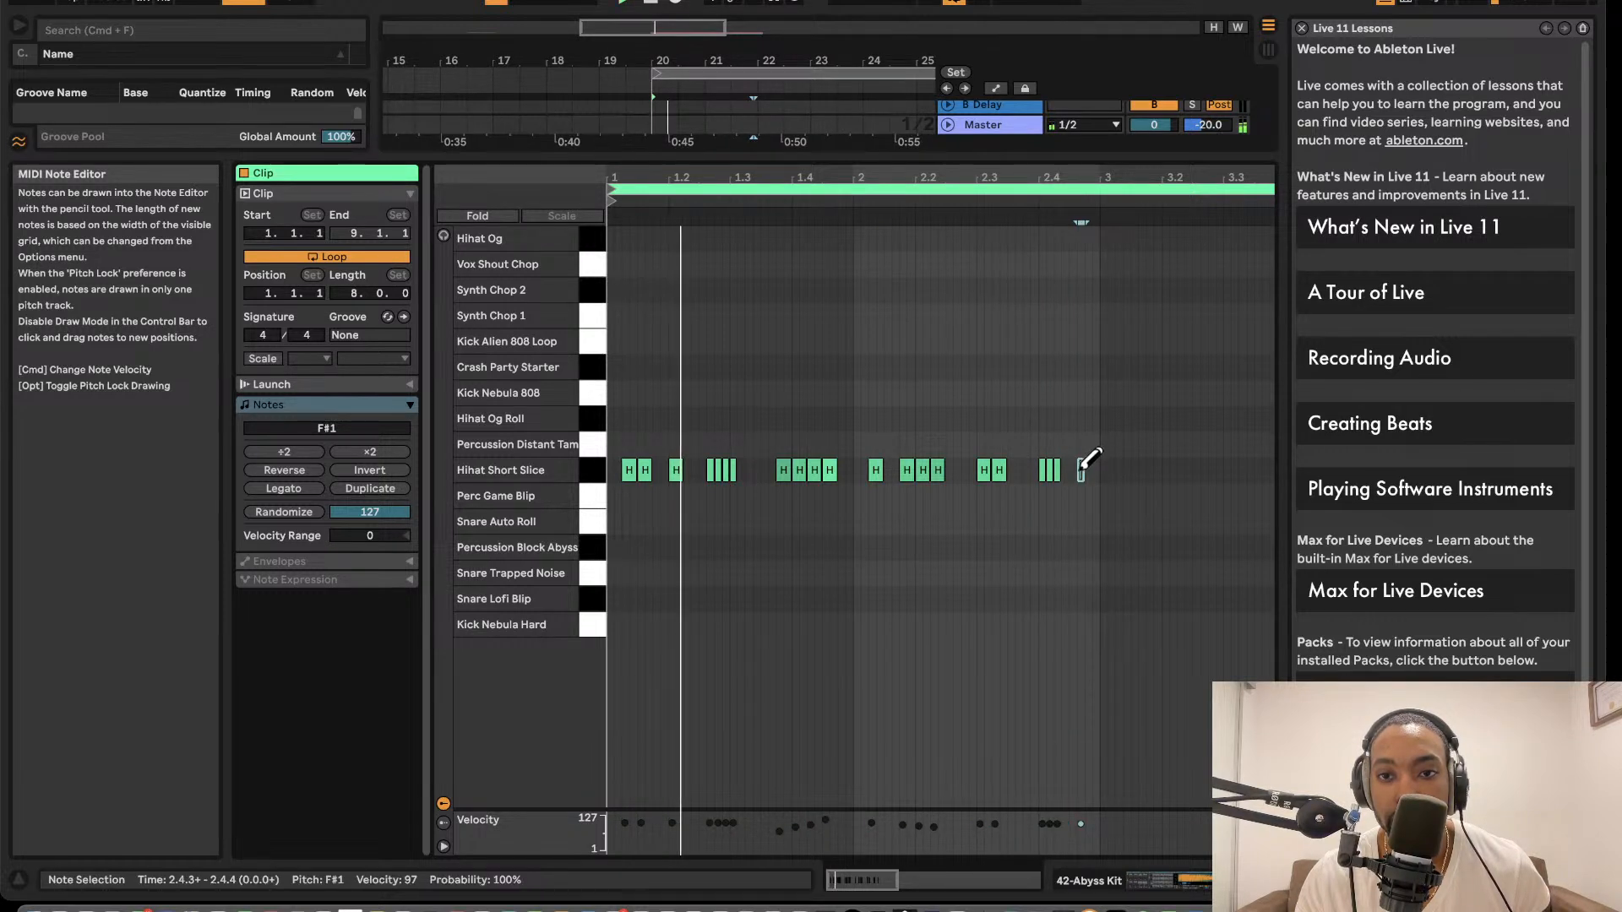
pyautogui.rightClick(1082, 468)
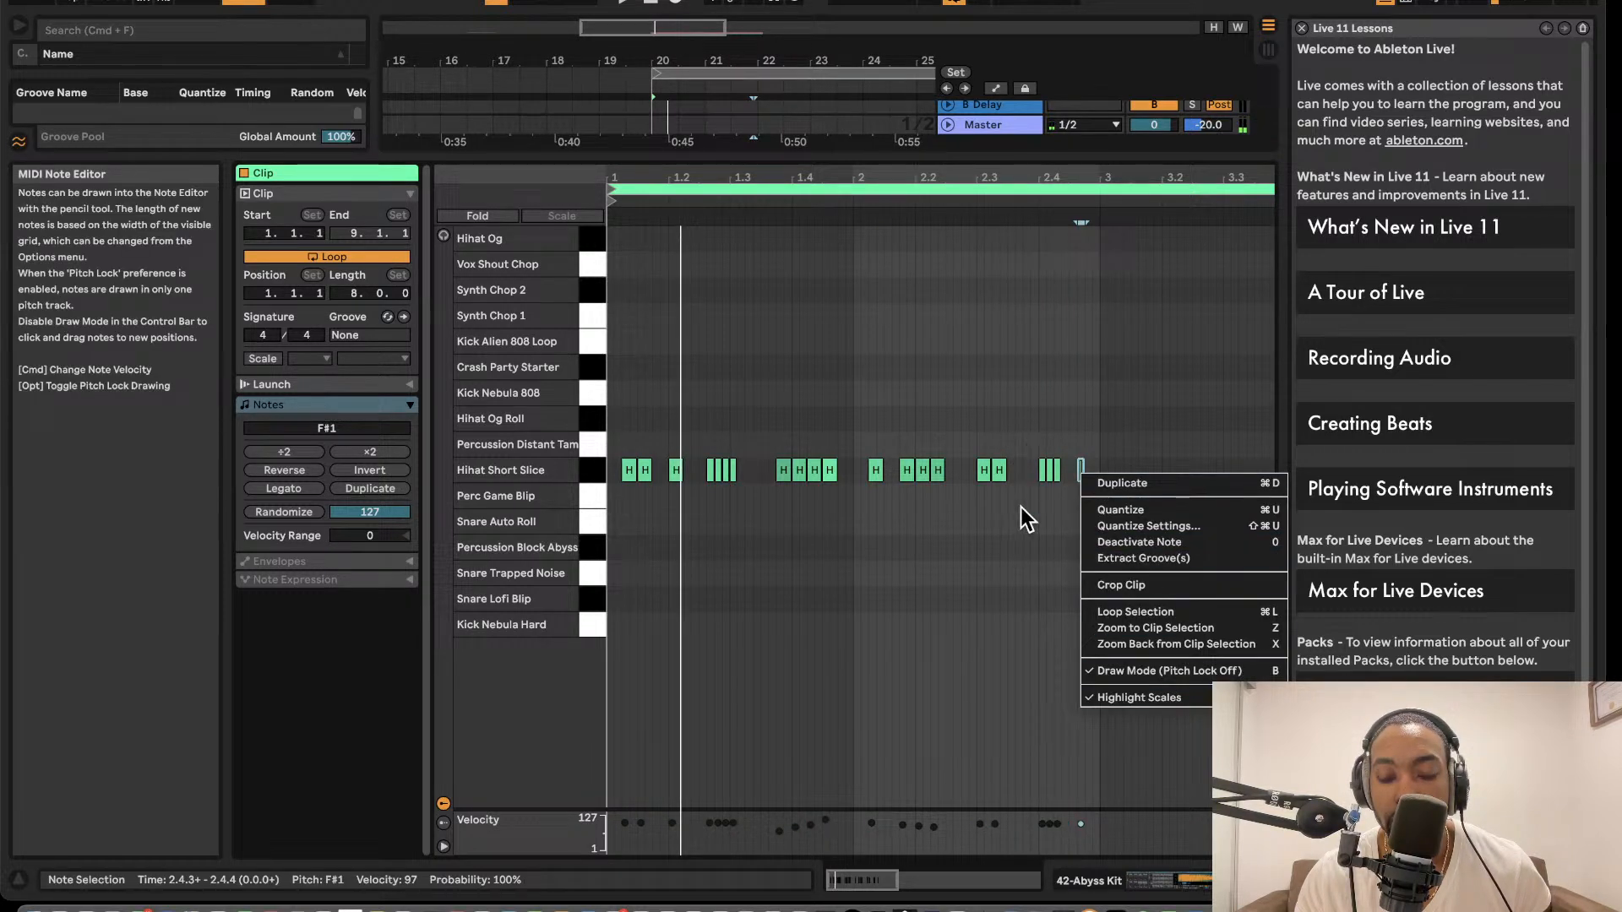
pyautogui.rightClick(1005, 452)
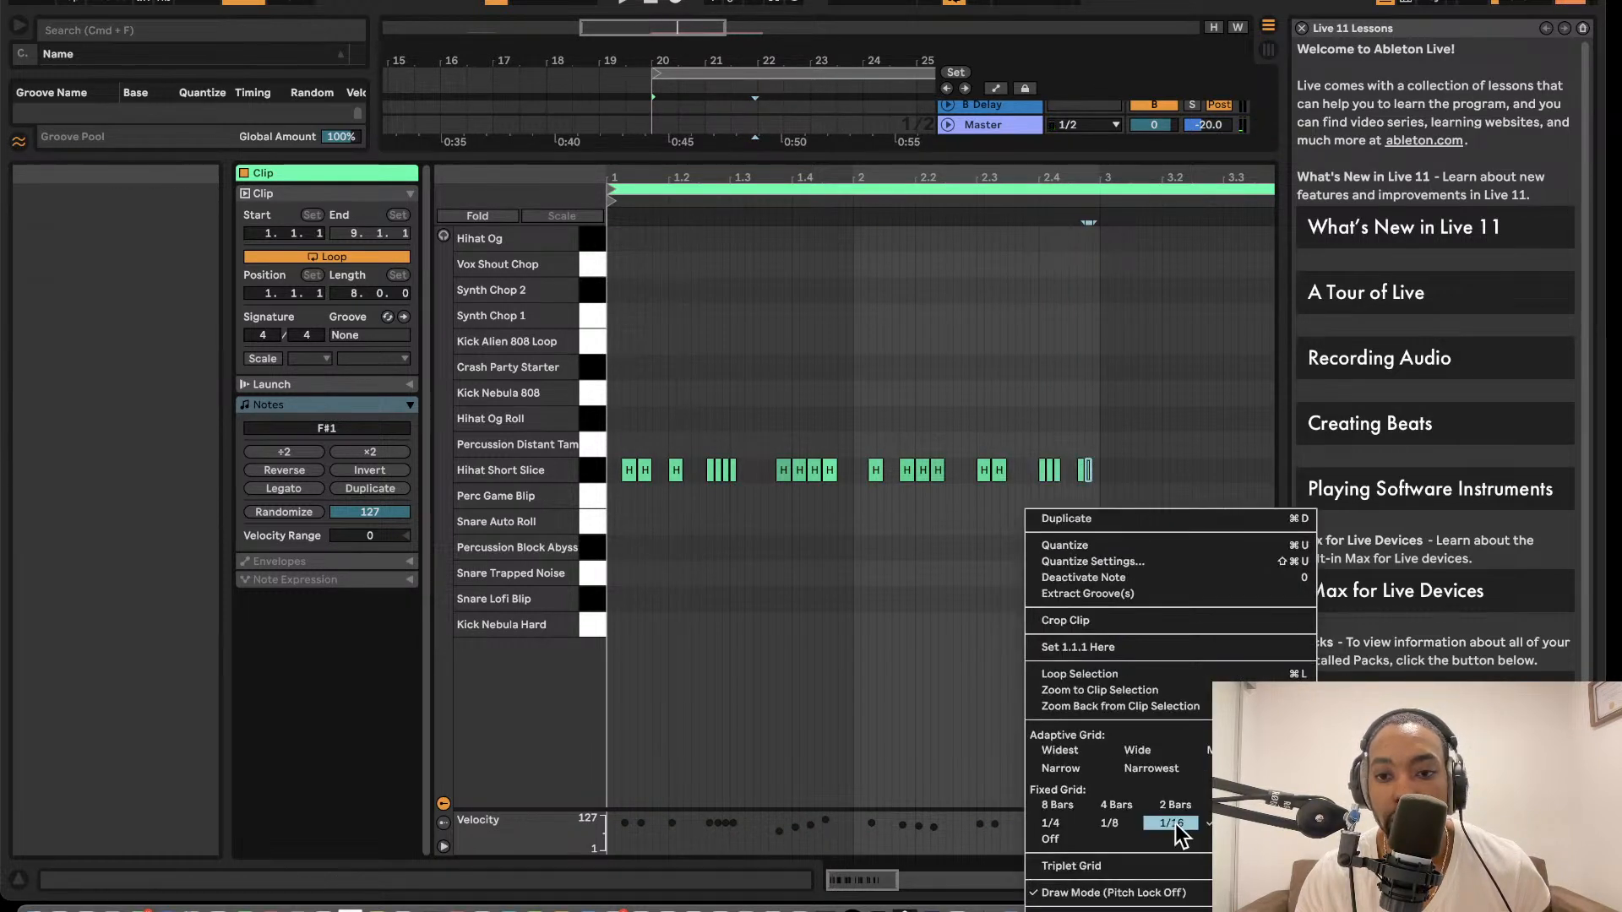
pyautogui.click(1174, 824)
pyautogui.rightClick(1113, 591)
pyautogui.click(1072, 465)
pyautogui.press('space')
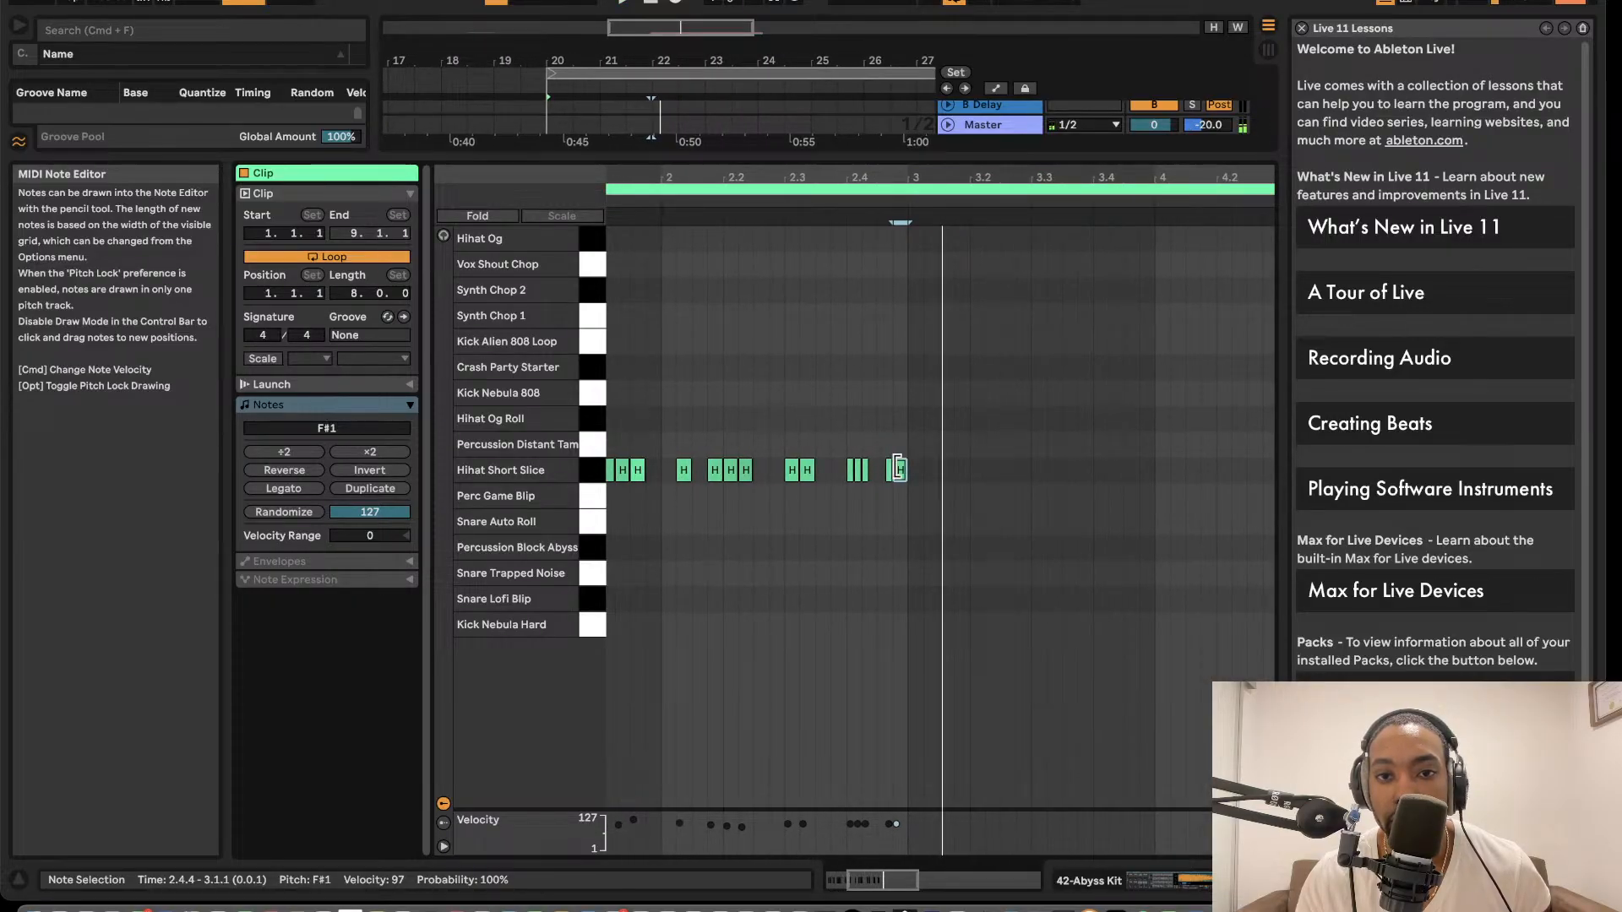
# - Rework the closing hi-hat notes, delete all Hihat Short Slice notes from 2.4.3 onward and play the pattern back
pyautogui.moveTo(902, 465); pyautogui.dragTo(896, 466)
pyautogui.press('space')
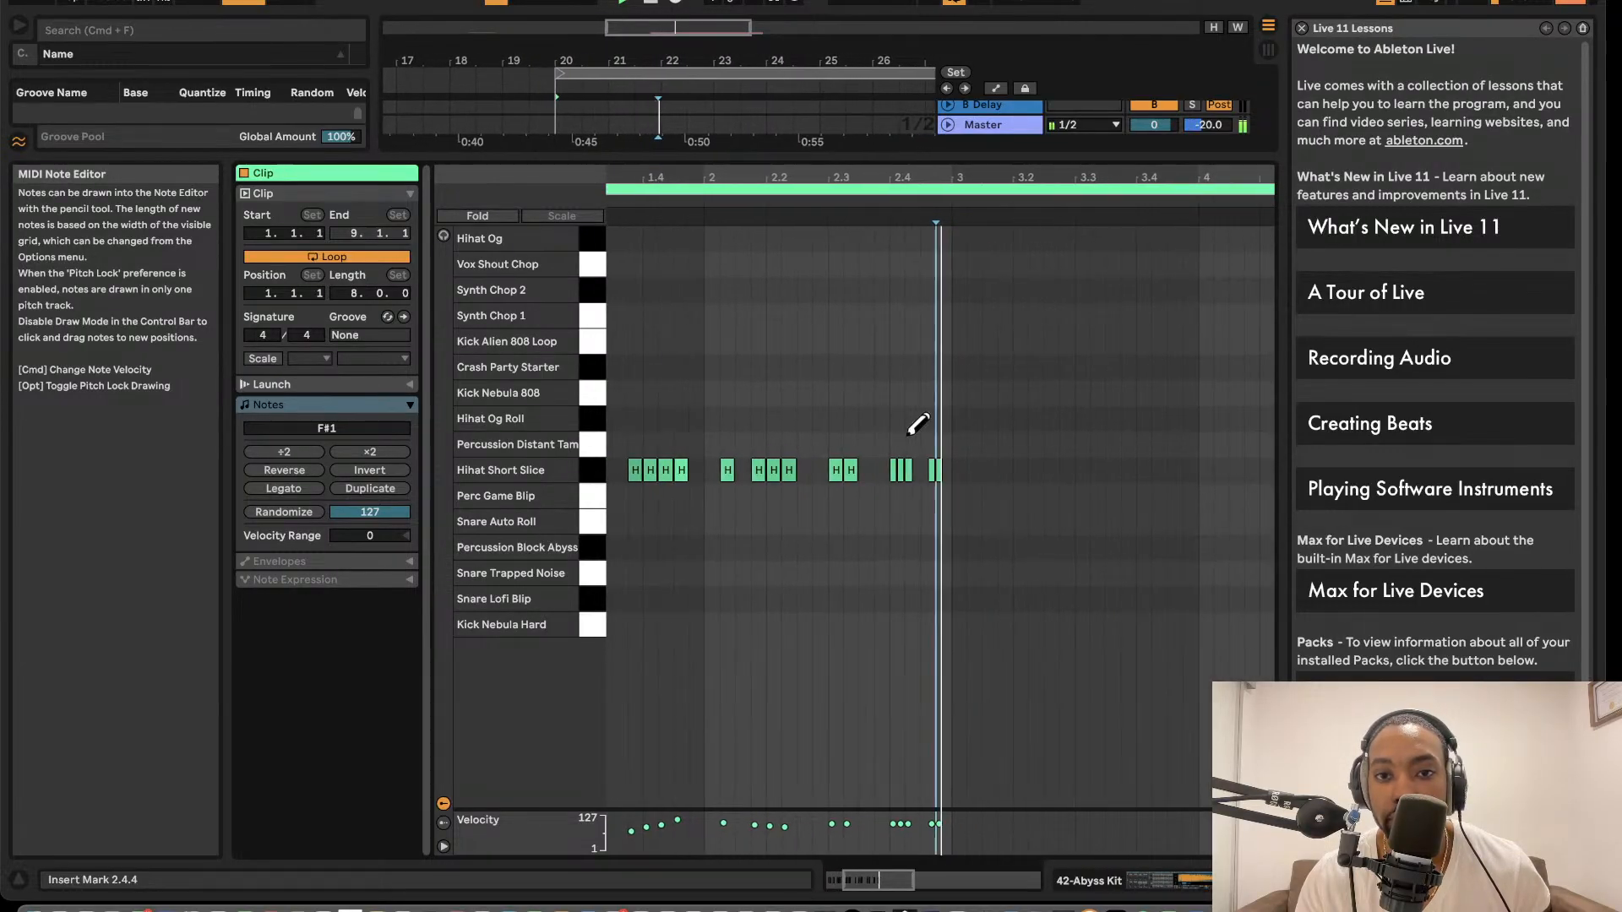
pyautogui.click(910, 470)
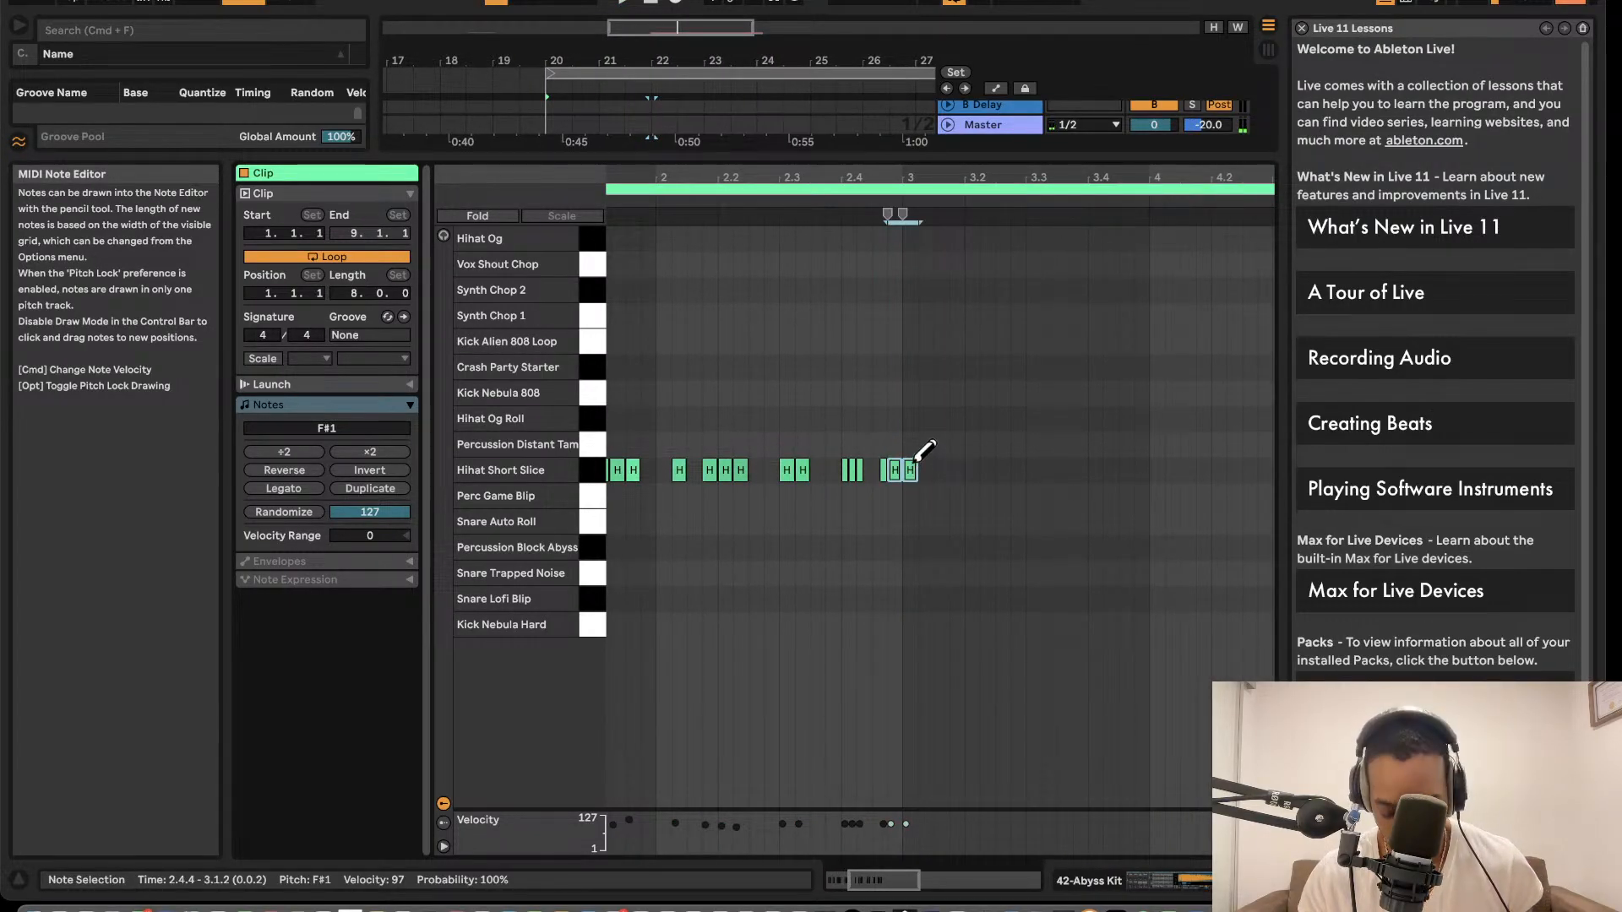
pyautogui.moveTo(944, 496); pyautogui.dragTo(880, 459)
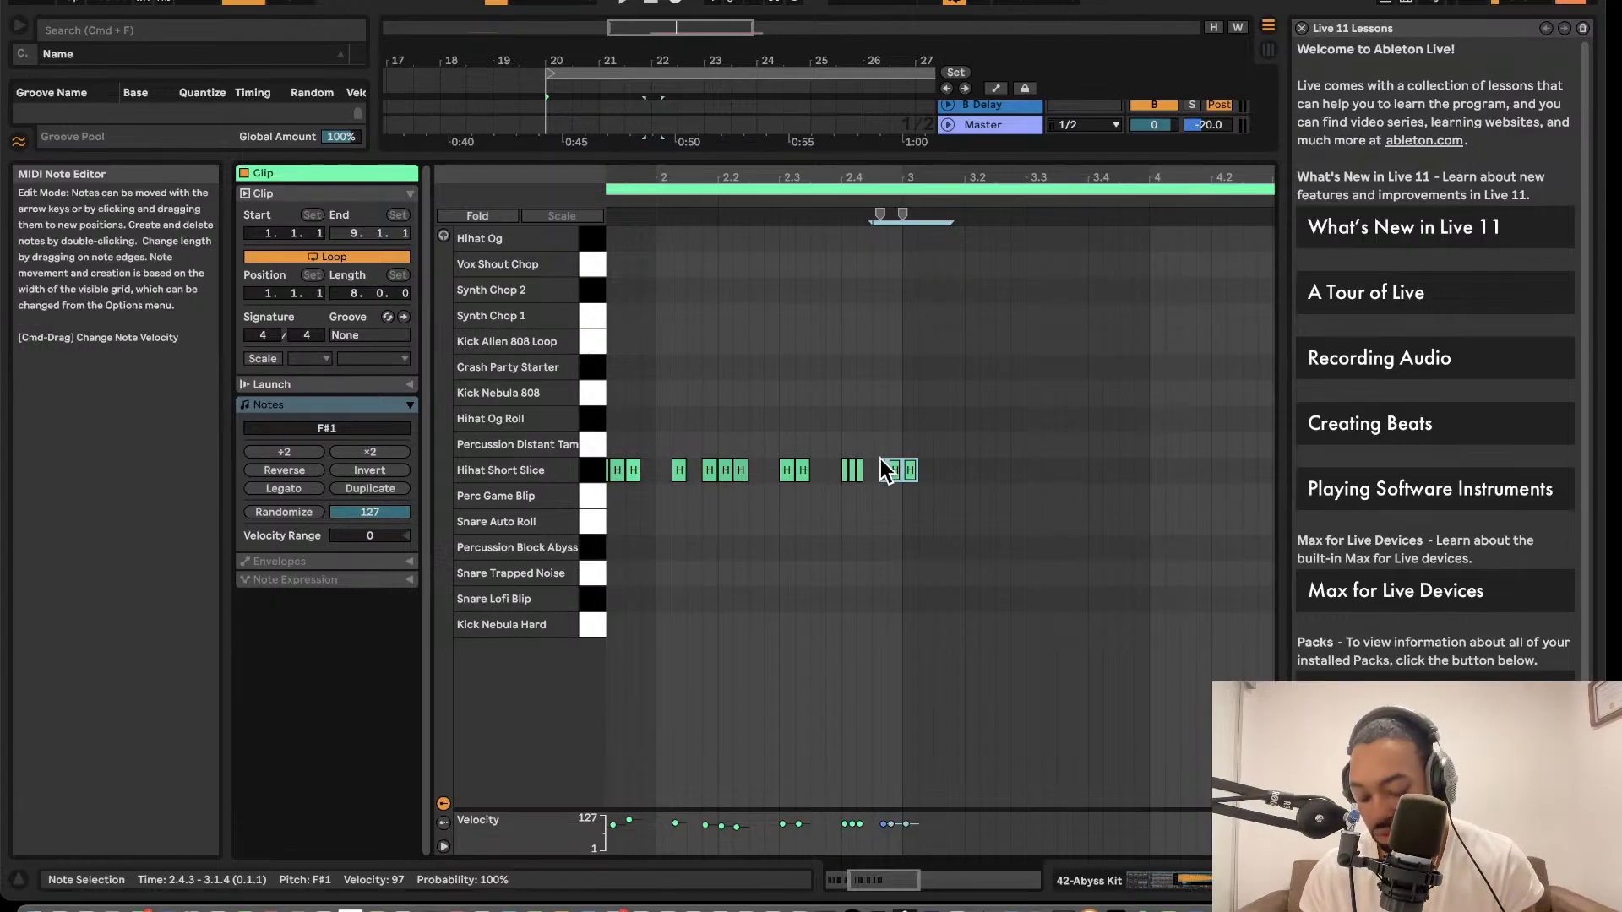
pyautogui.press('Delete')
pyautogui.press('space')
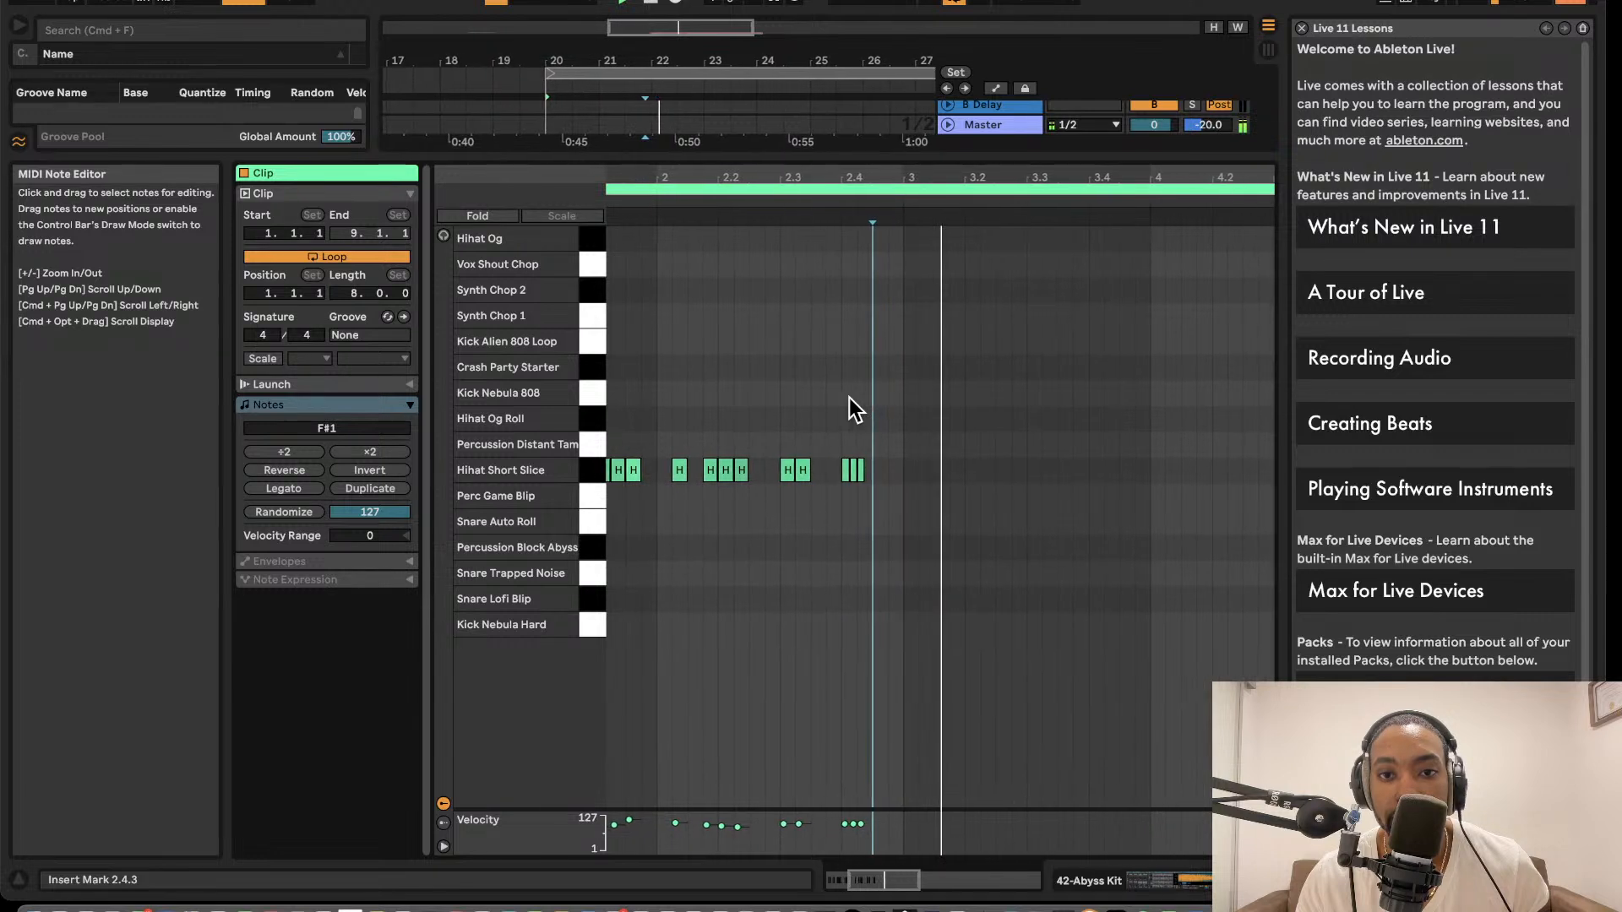
# - Duplicate the Hihat Short Slice notes of bars 1 and 2 three times to fill the eight-bar clip
pyautogui.press('space')
pyautogui.scroll(-5, 868, 477)
pyautogui.moveTo(868, 477); pyautogui.dragTo(565, 469)
pyautogui.press('super+d')
pyautogui.press('super+d')
pyautogui.press('super+d')
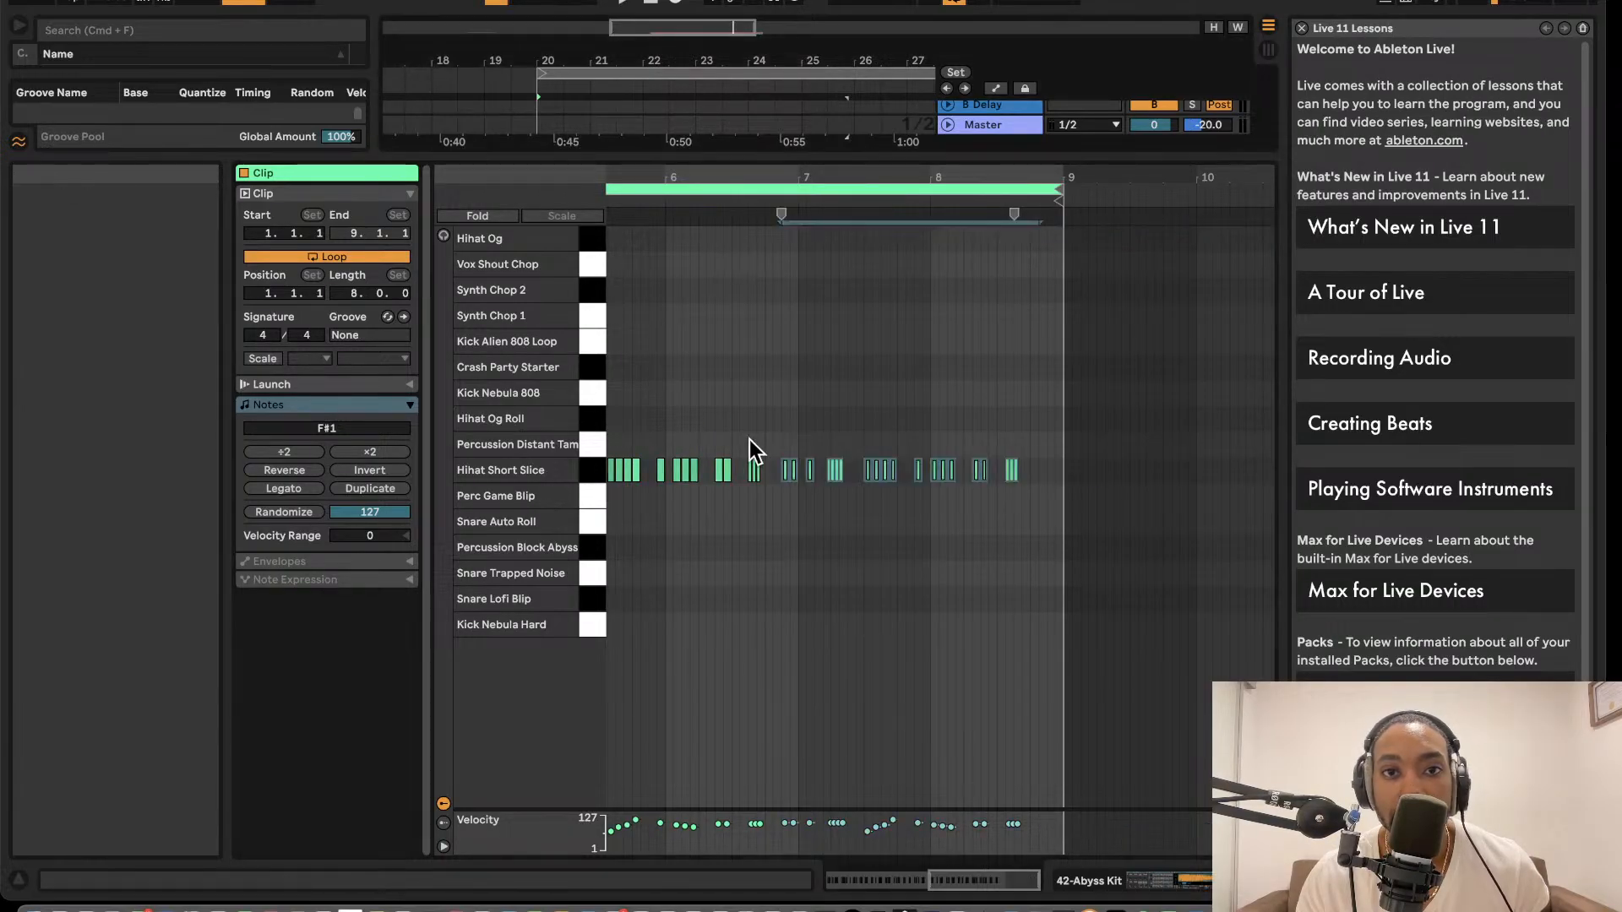
# - Try the beat with bars 20 to 22 of the 42 Abyss Kit clip deactivated, and reactivate that section
pyautogui.moveTo(785, 152); pyautogui.dragTo(743, 524)
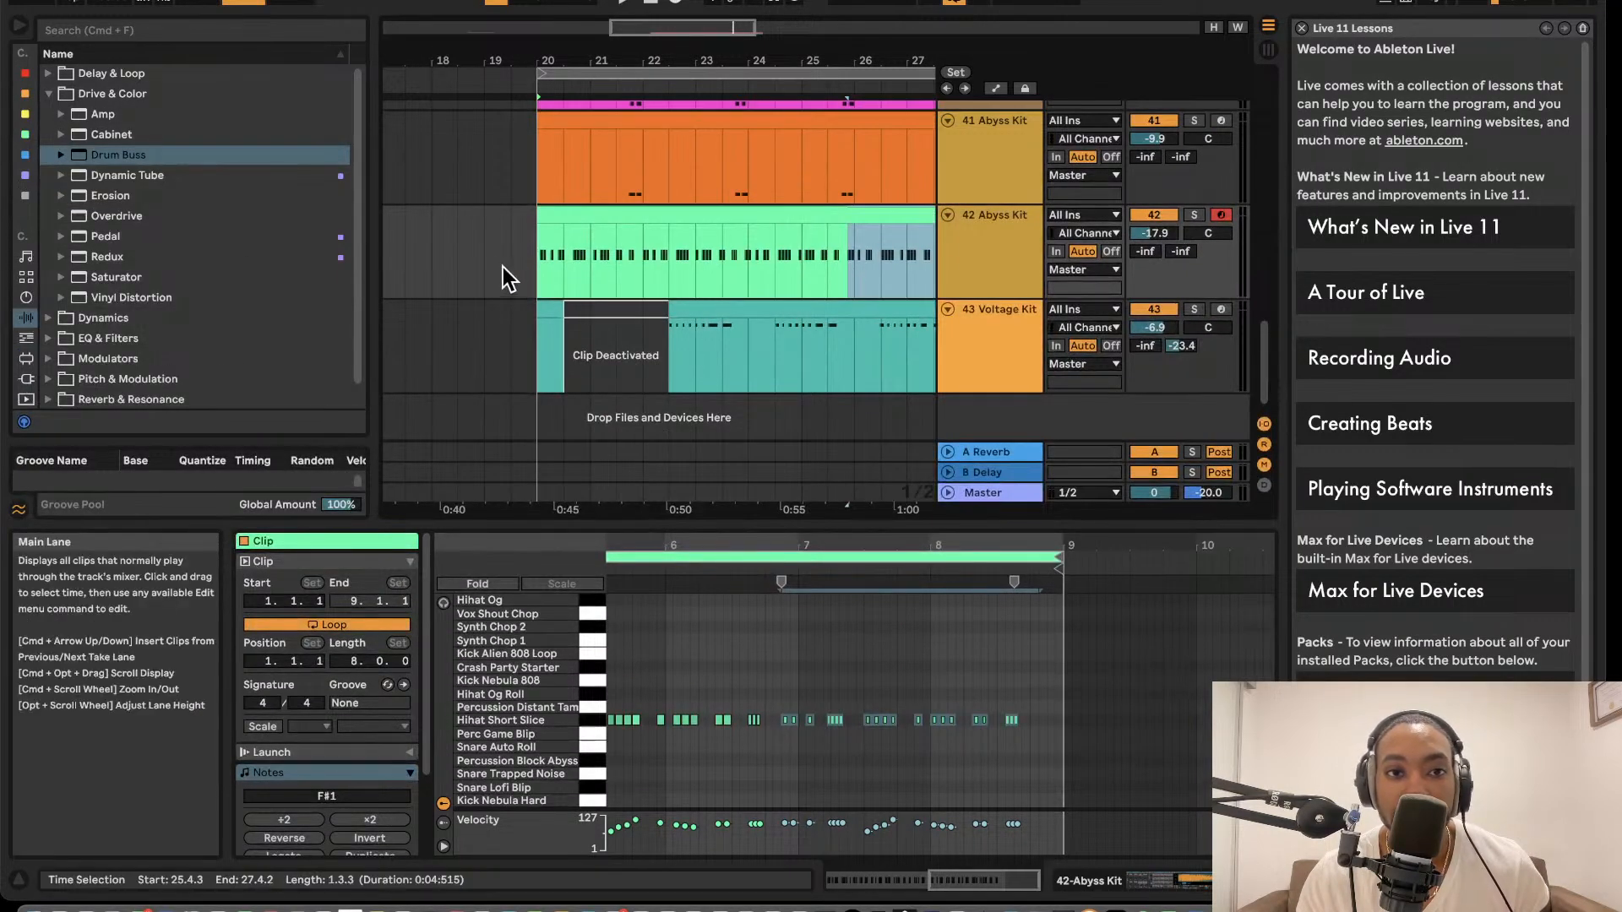
pyautogui.scroll(-3, 574, 266)
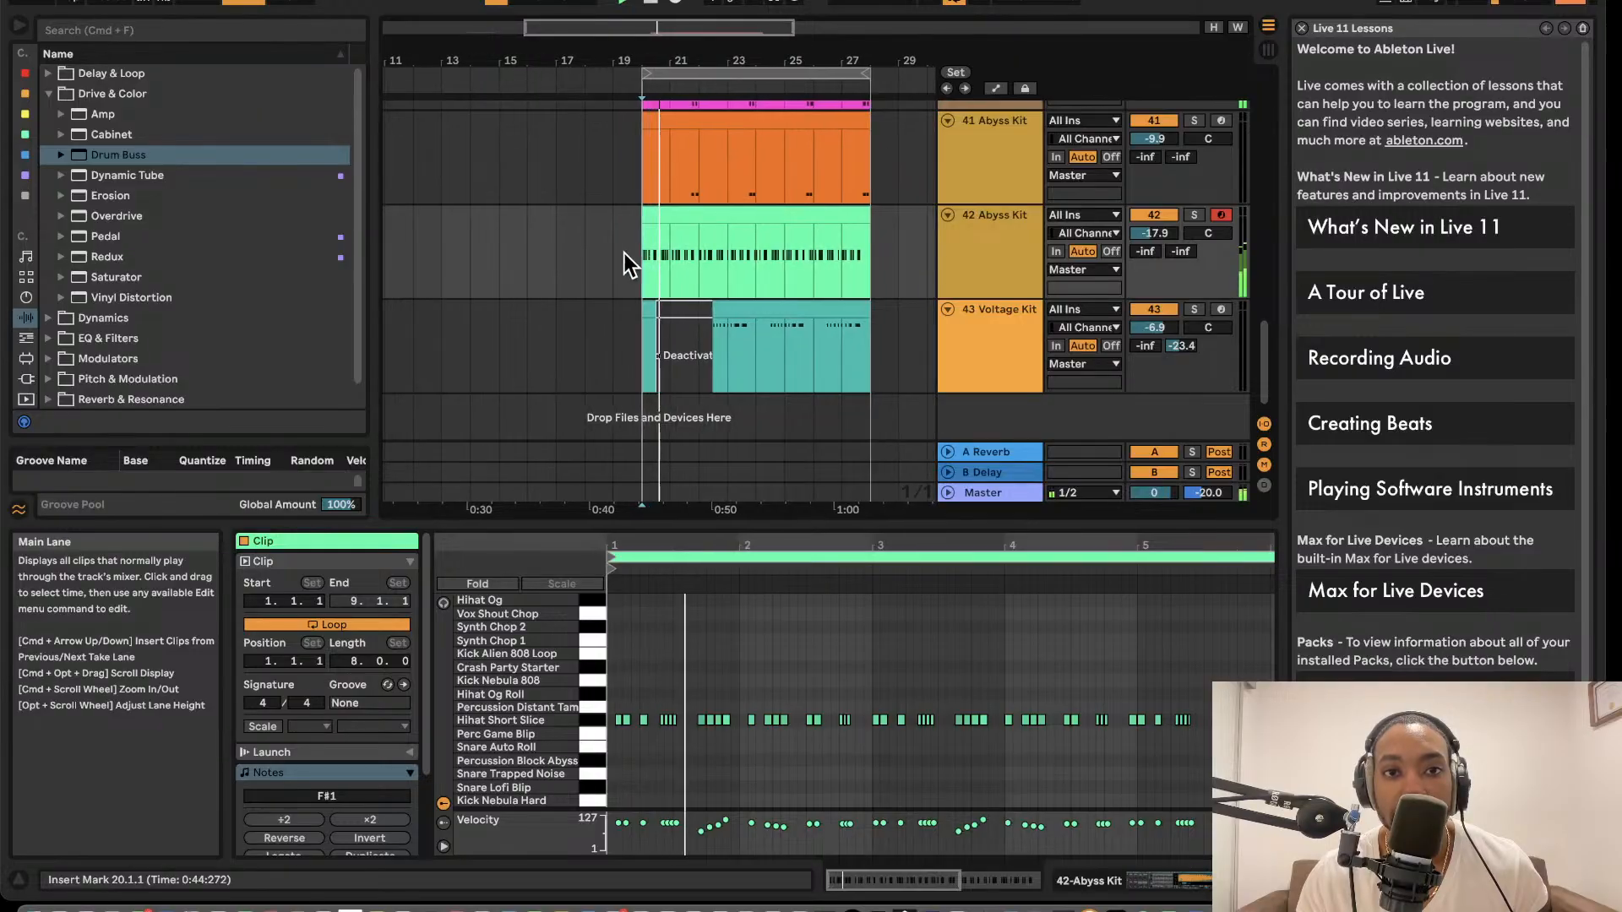
pyautogui.click(661, 249)
pyautogui.click(666, 243)
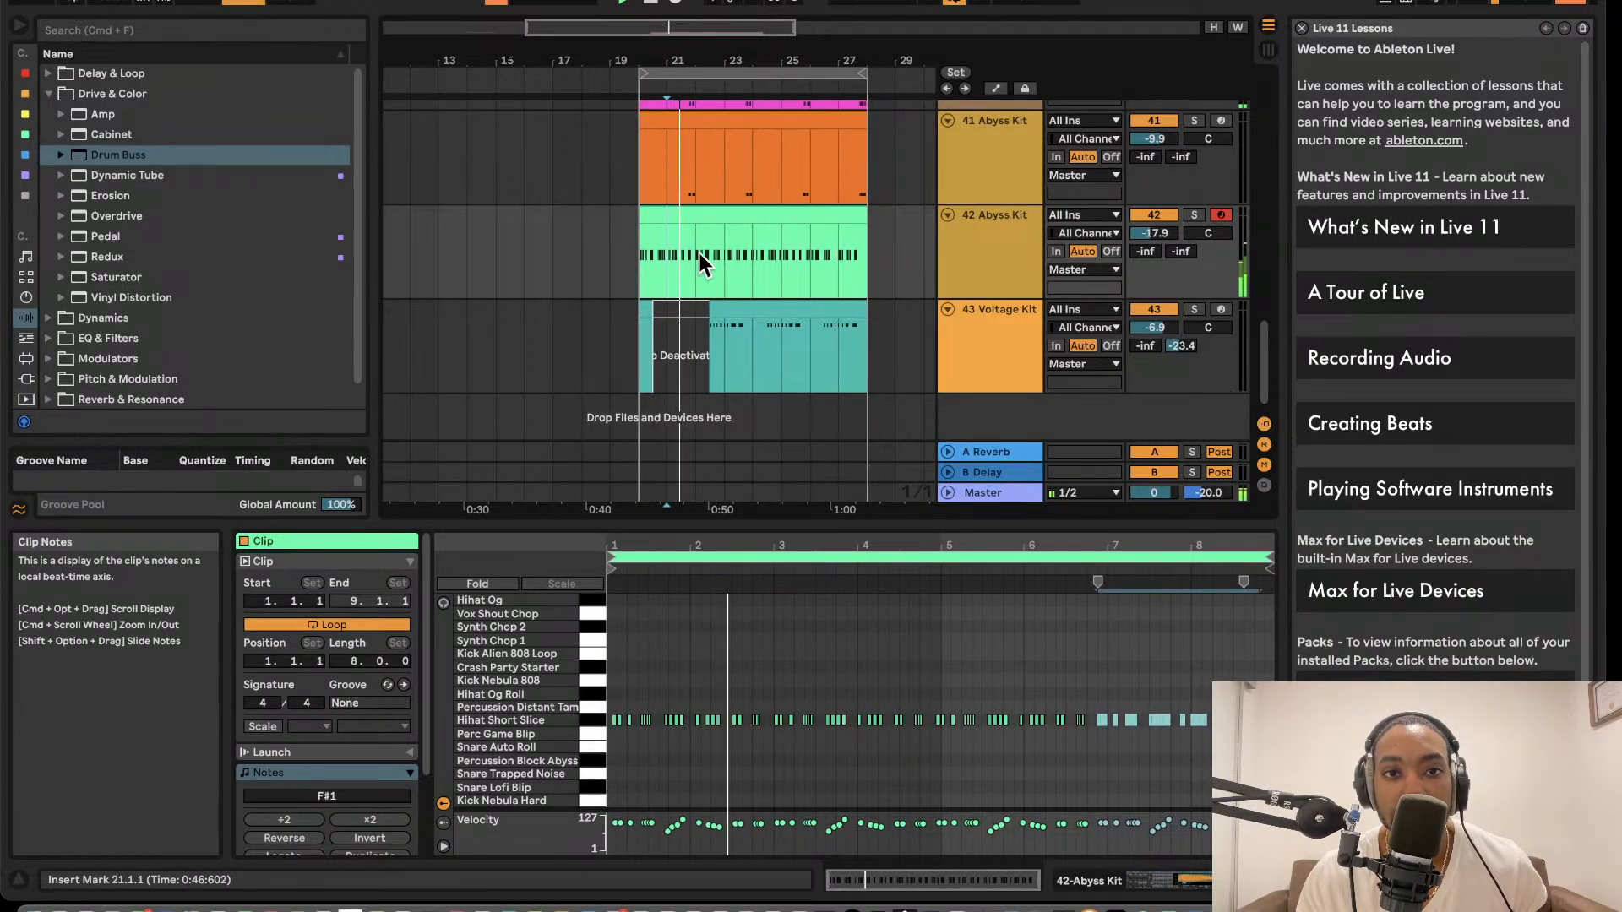
pyautogui.moveTo(689, 251)
pyautogui.mouseDown()
pyautogui.moveTo(667, 254)
pyautogui.moveTo(683, 251)
pyautogui.mouseUp()
pyautogui.press('space')
pyautogui.press('space')
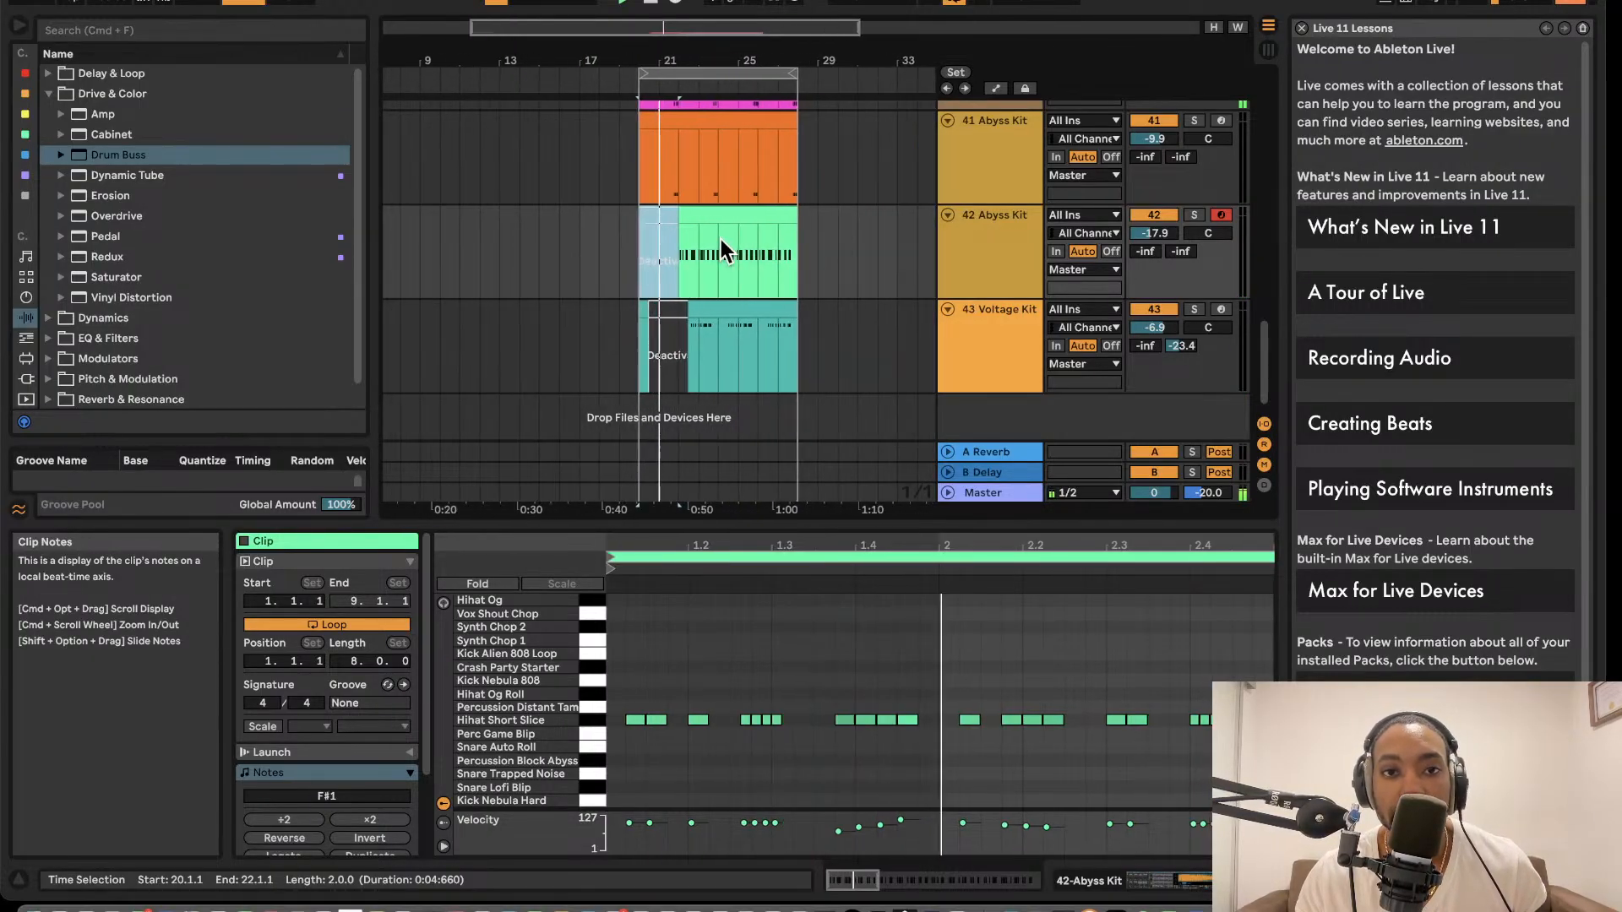
pyautogui.scroll(5, 721, 250)
pyautogui.scroll(4, 719, 241)
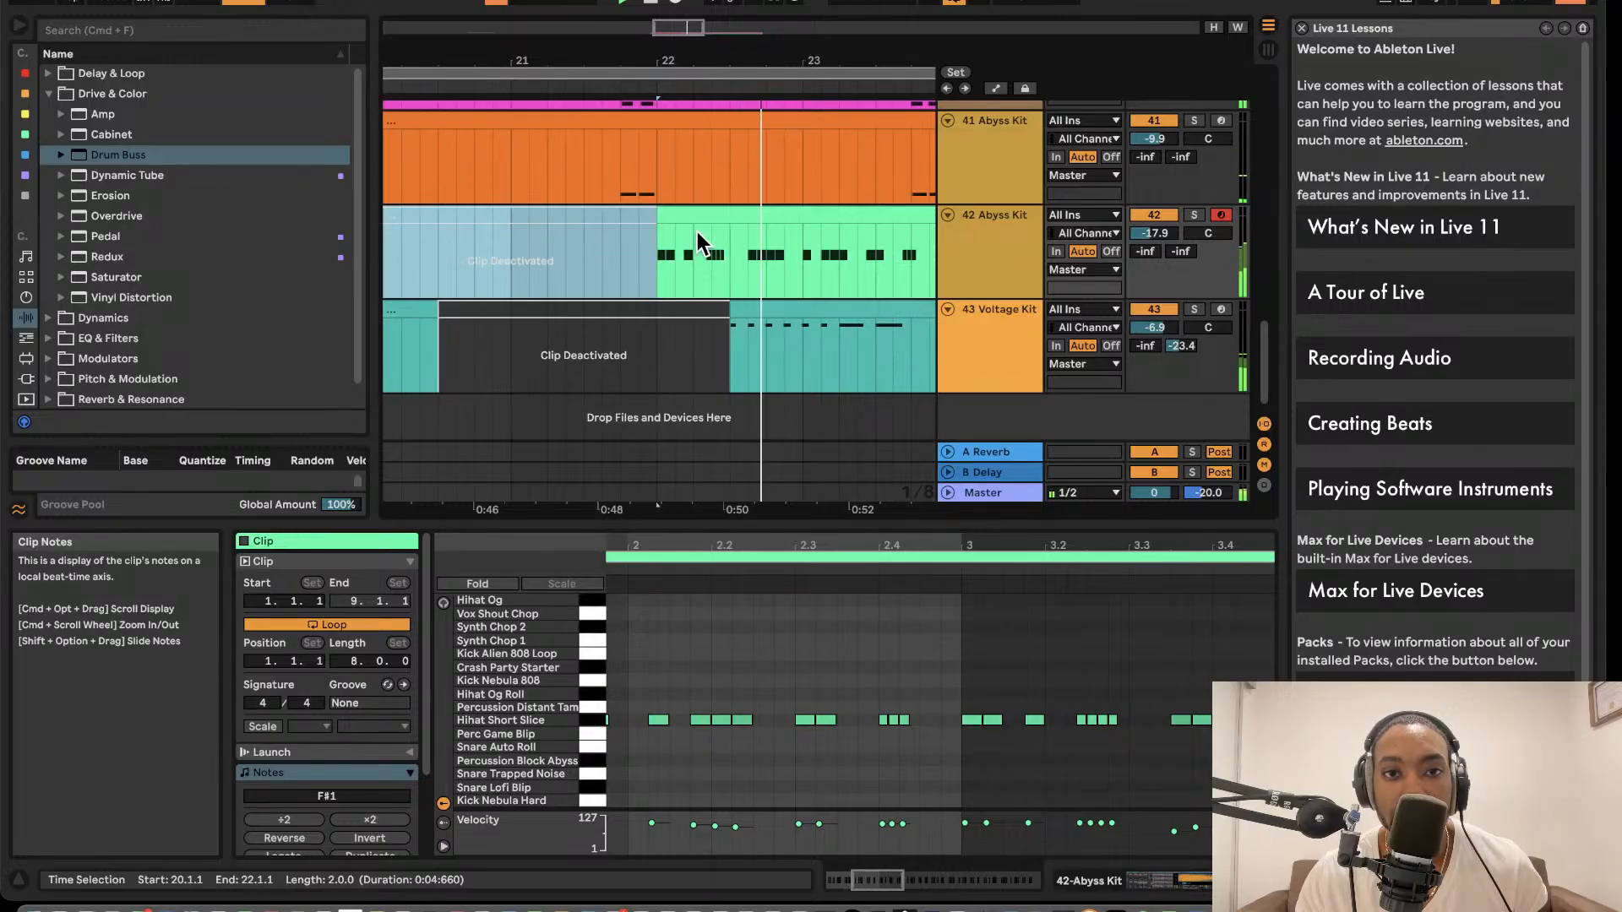
pyautogui.press('0')
pyautogui.press('space')
pyautogui.press('space')
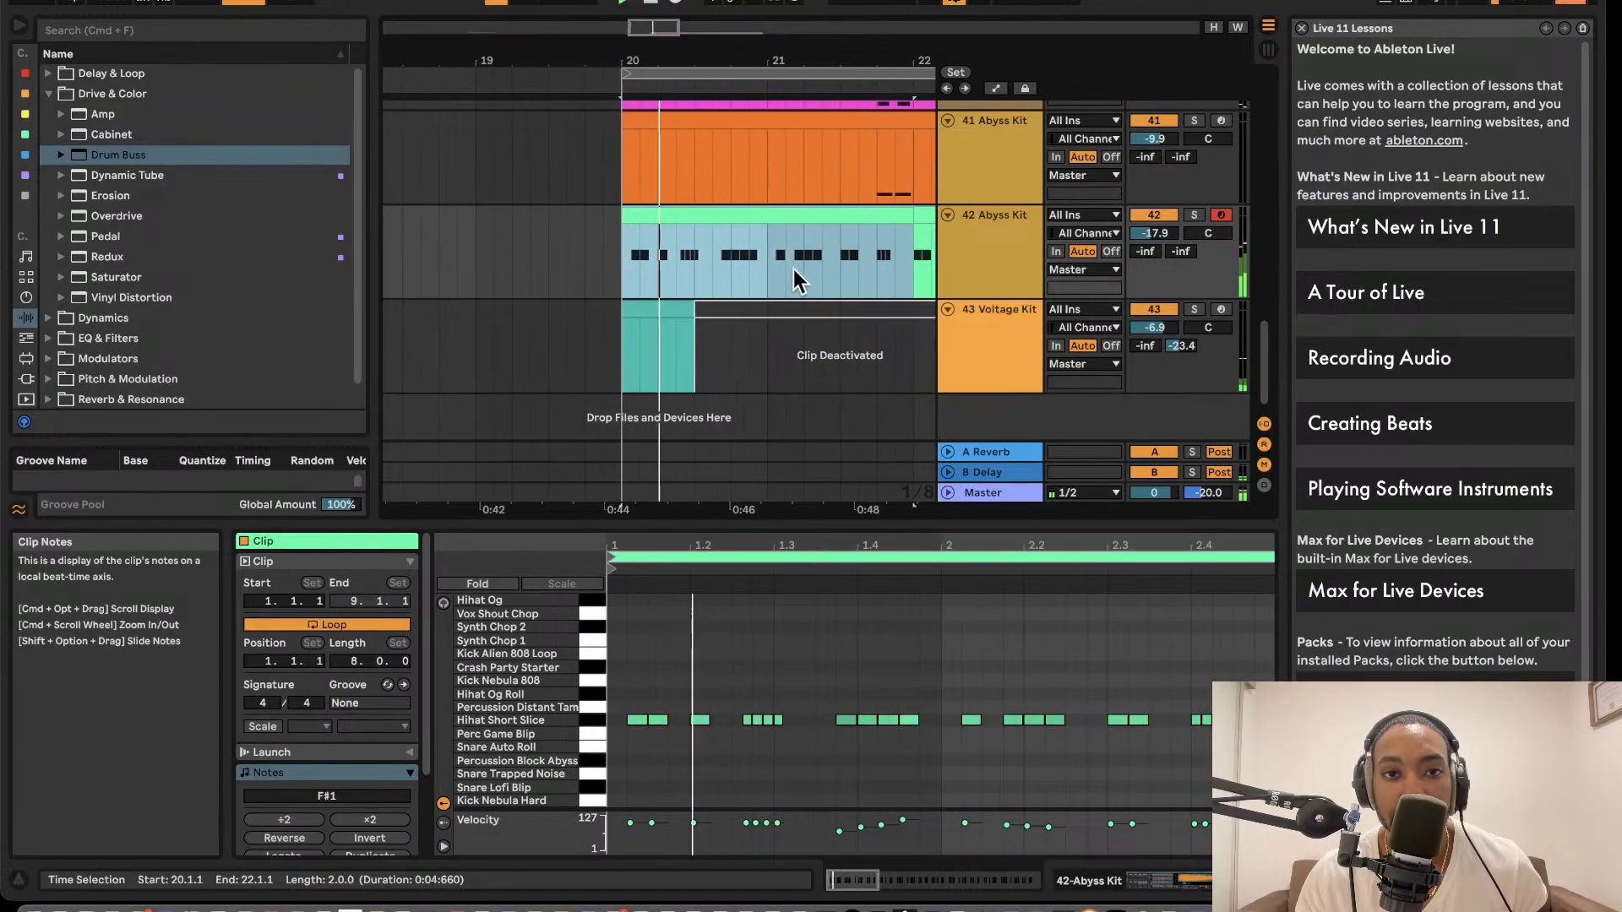
# - Shift the Hihat Short Slice notes in the clip's first two bars one 1/16 step earlier and play them back
pyautogui.press('space')
pyautogui.moveTo(599, 219); pyautogui.dragTo(598, 219)
pyautogui.moveTo(627, 669); pyautogui.dragTo(1248, 775)
pyautogui.press('Left')
pyautogui.press('space')
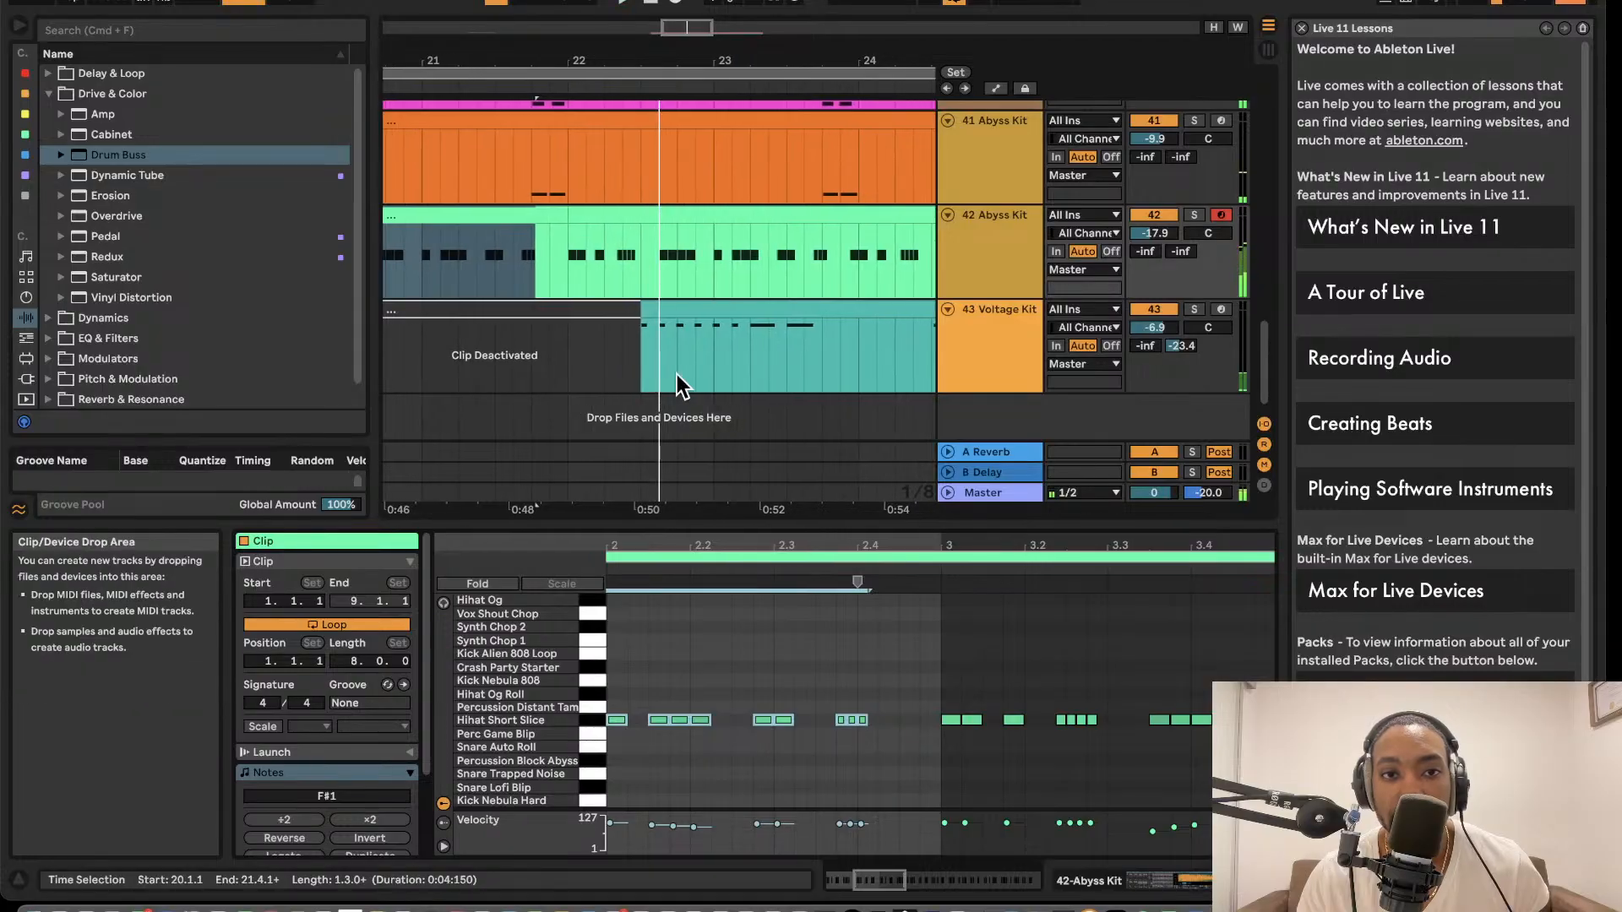
# - Stop playback and undo the hi-hat shift and the duplicated notes, back to the original two-bar pattern
pyautogui.press('space')
pyautogui.press('super+z')
pyautogui.press('super+z')
pyautogui.press('super+z')
pyautogui.press('super+z')
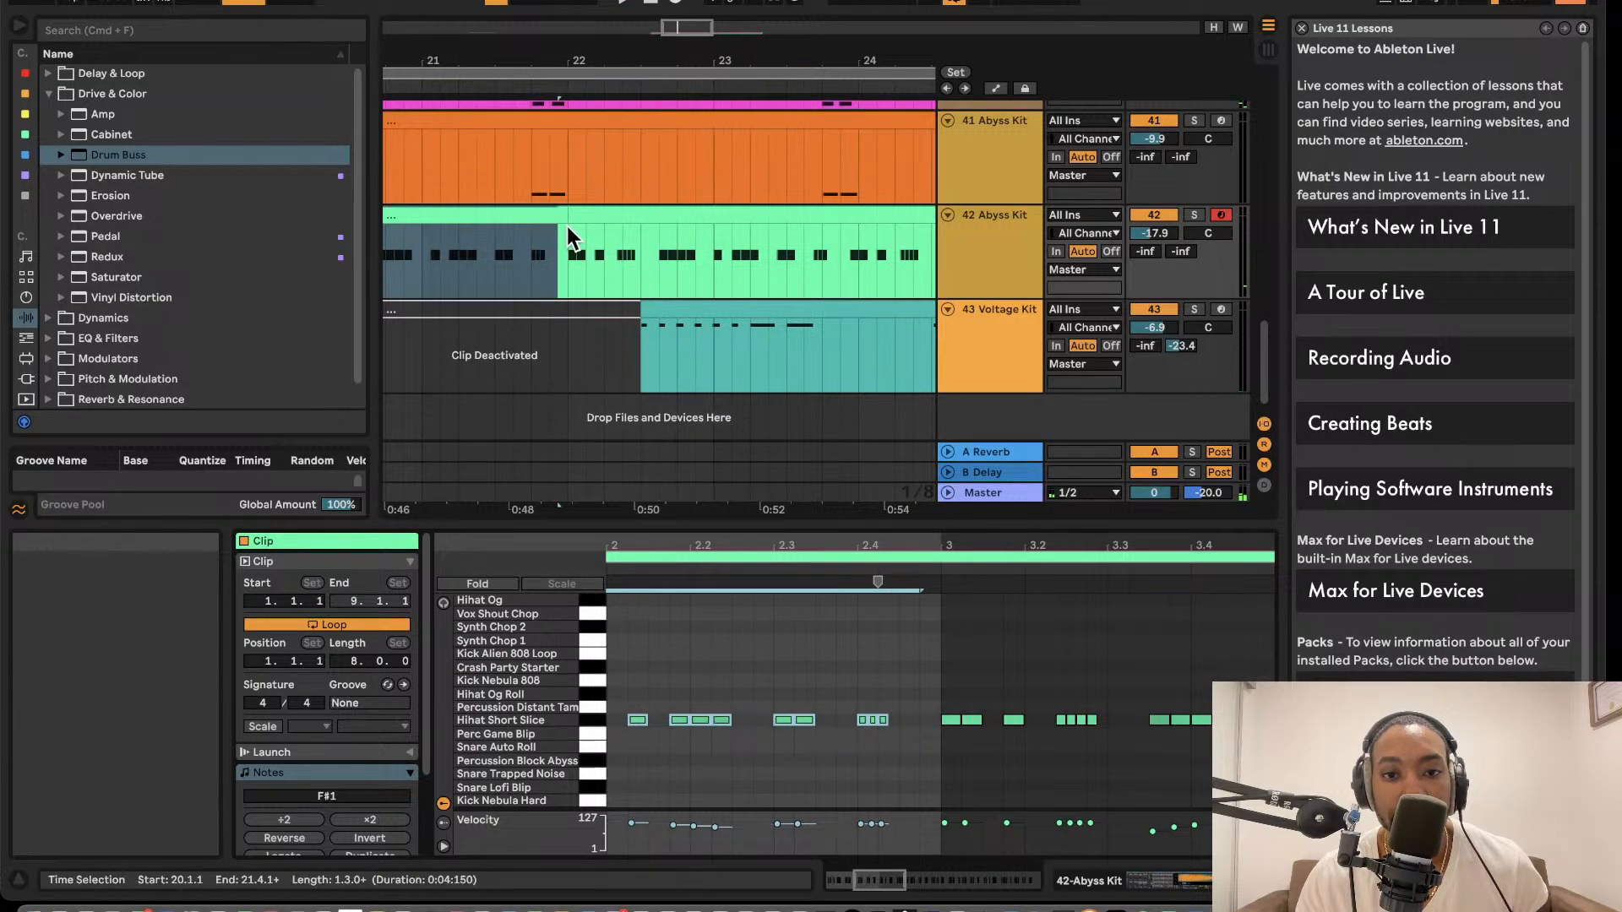
pyautogui.press('super+z')
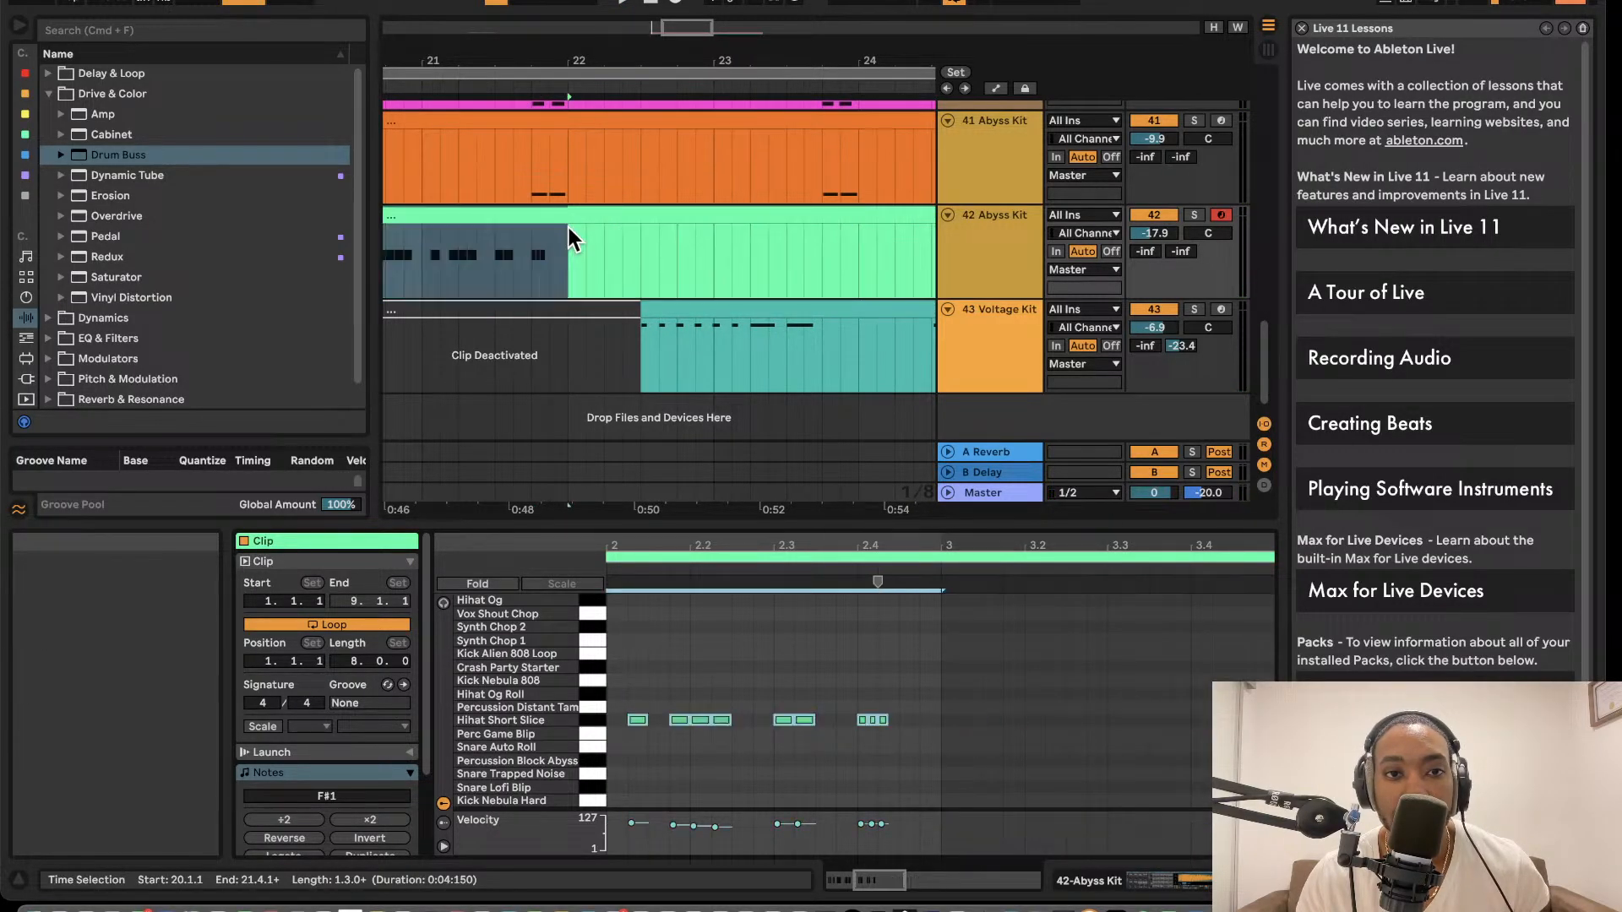
# - Add a 1/16 Hihat Short Slice note at 1.1.1 in the 42 Abyss Kit clip during playback
pyautogui.click(587, 216)
pyautogui.hscroll(1, 625, 224)
pyautogui.hscroll(-2, 602, 225)
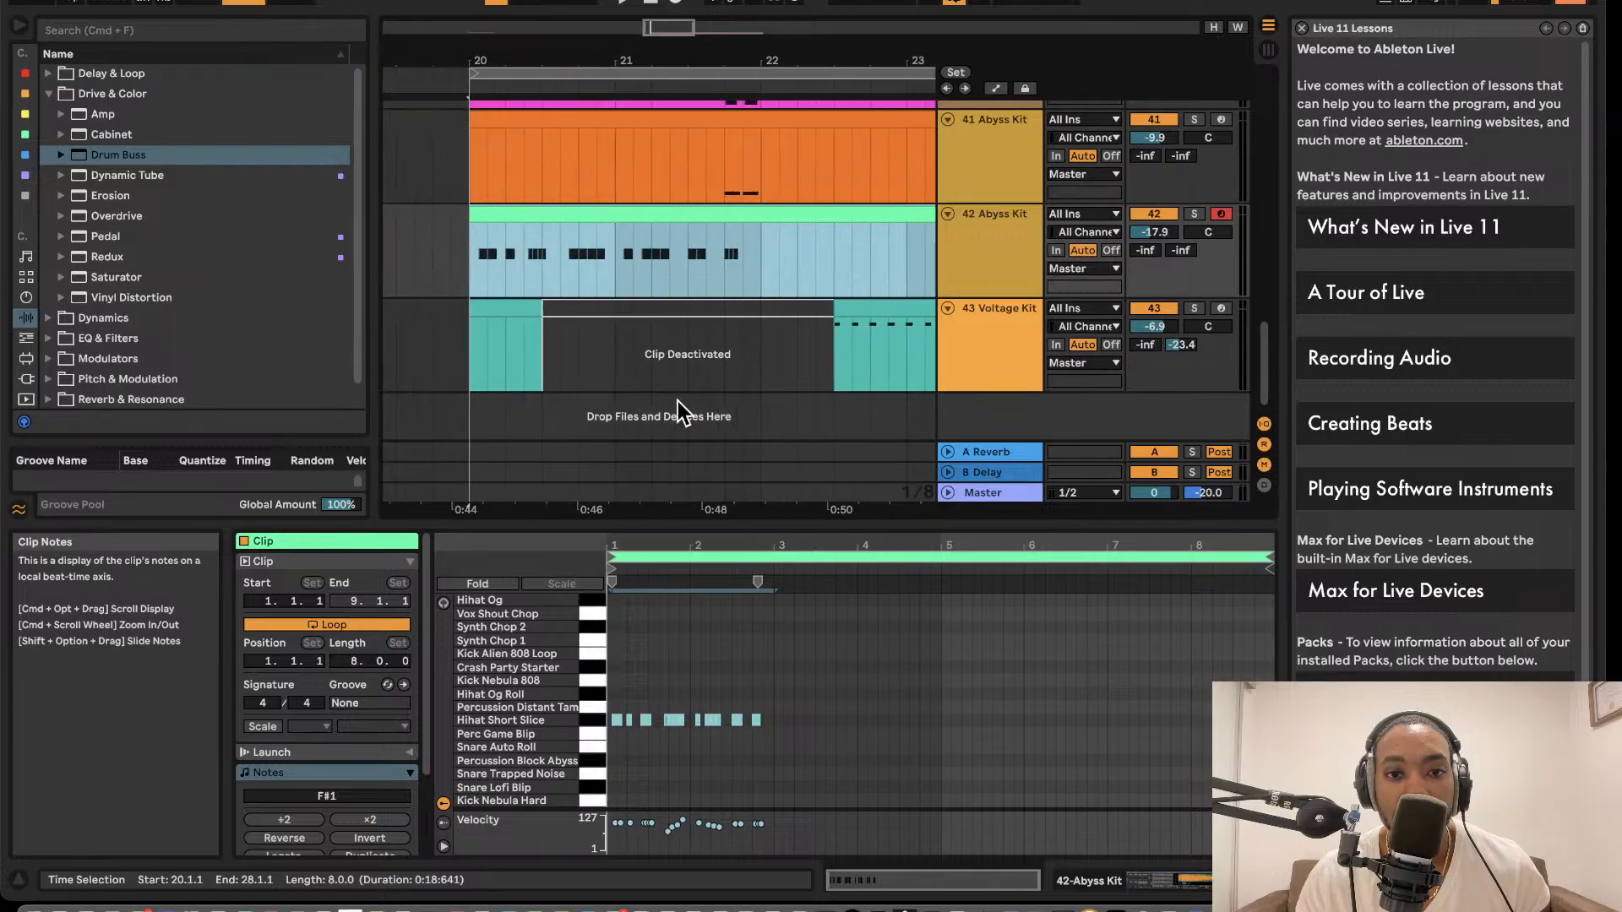
pyautogui.moveTo(779, 734); pyautogui.dragTo(689, 705)
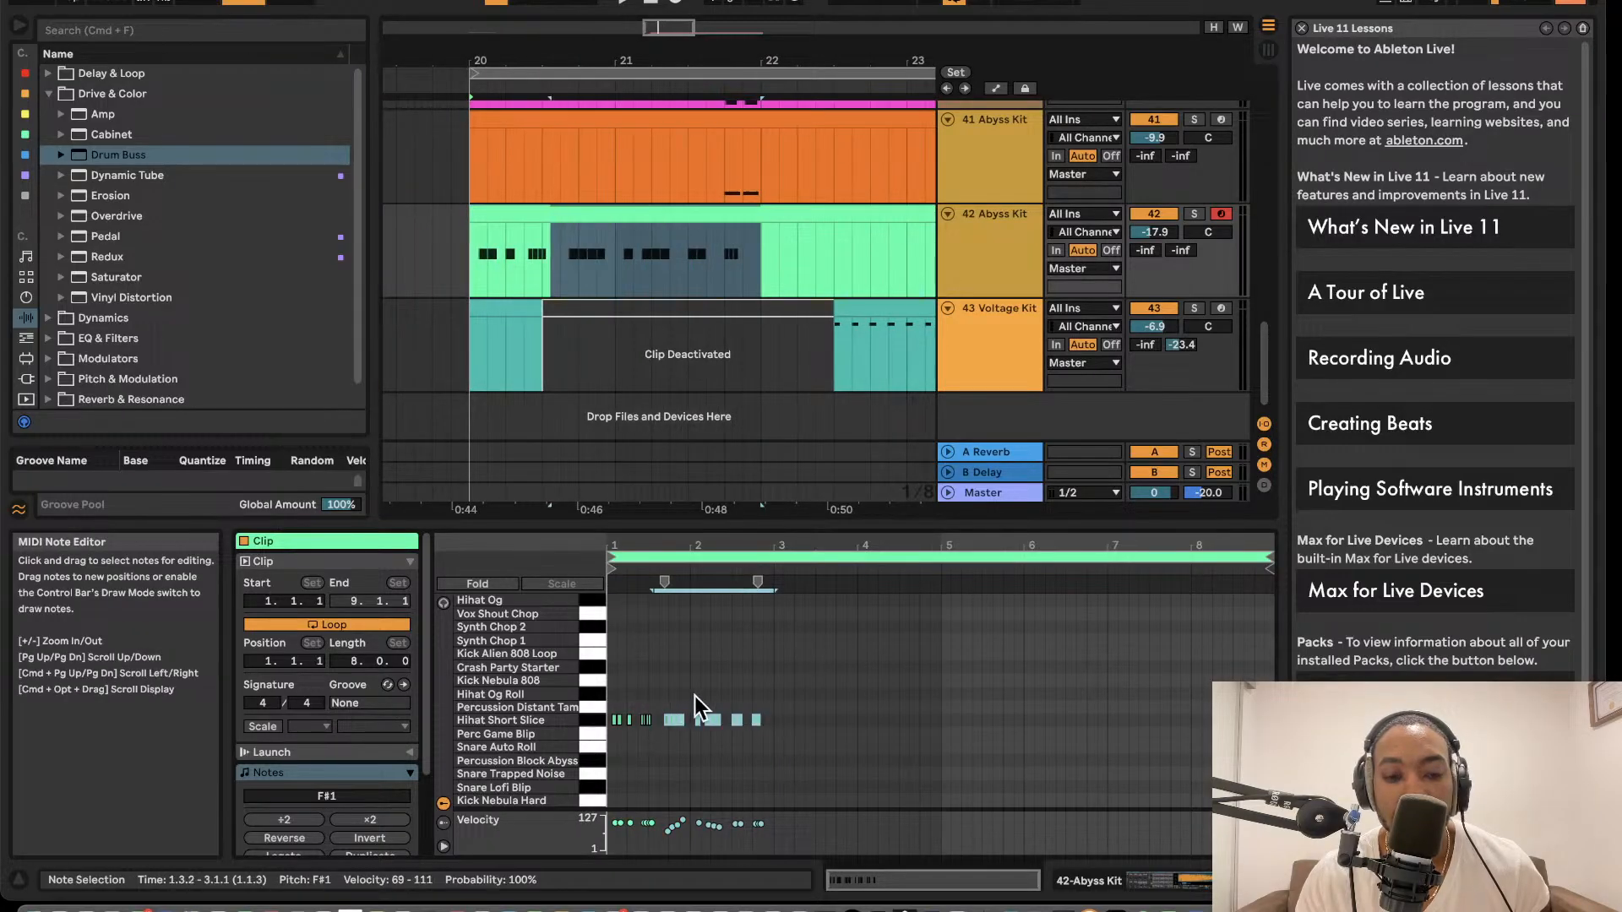
pyautogui.scroll(5, 731, 648)
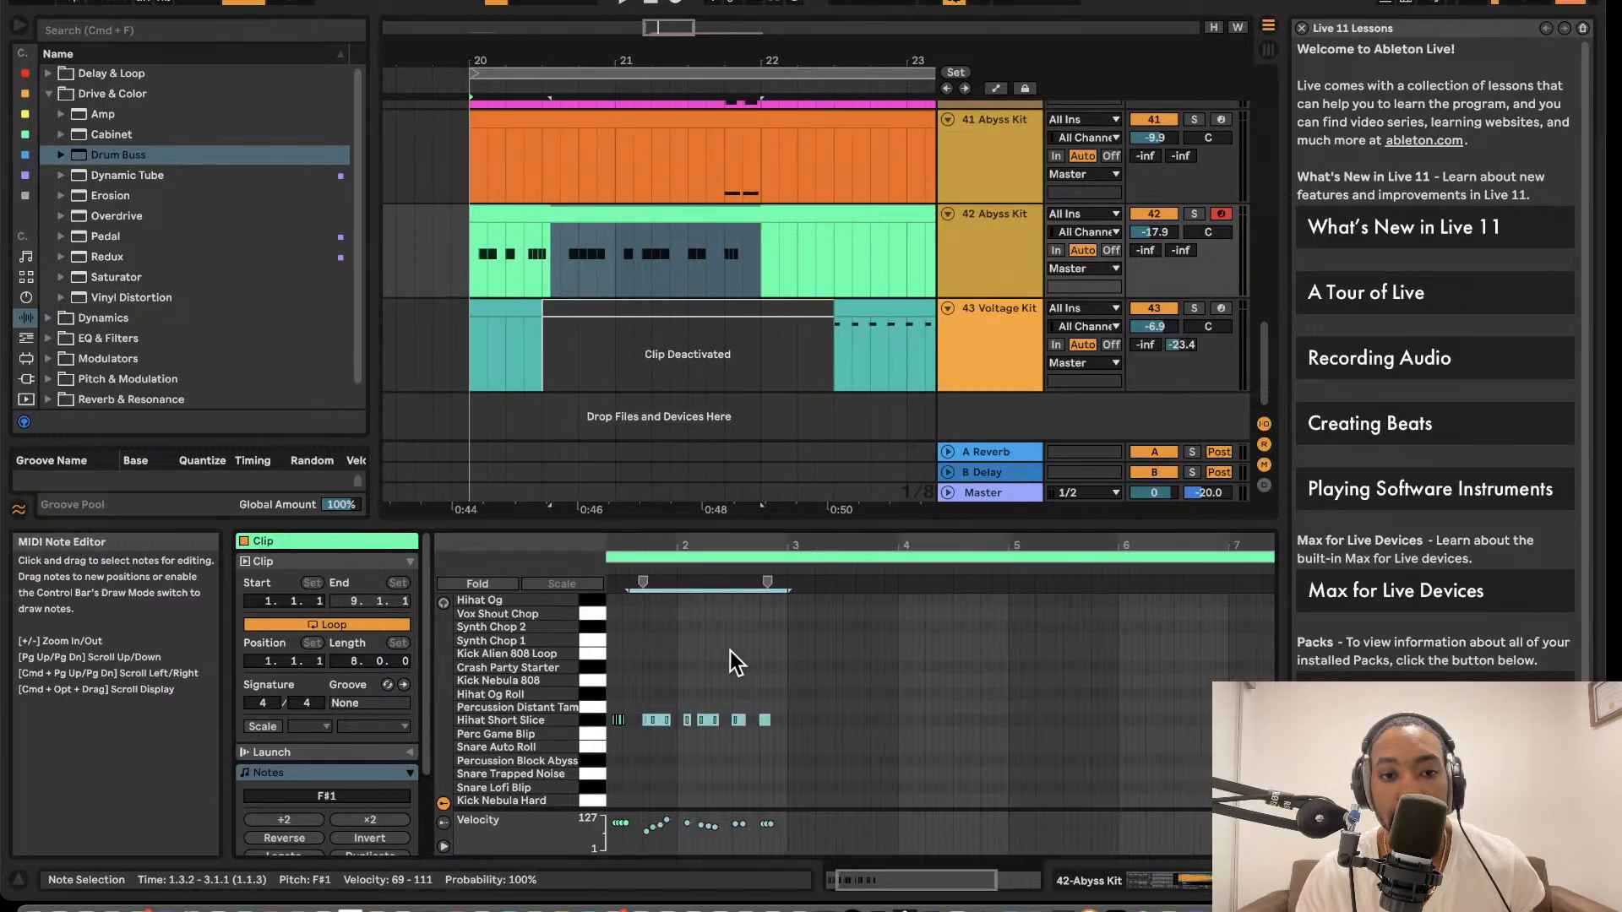
pyautogui.hscroll(-5, 733, 646)
pyautogui.scroll(-1, 733, 646)
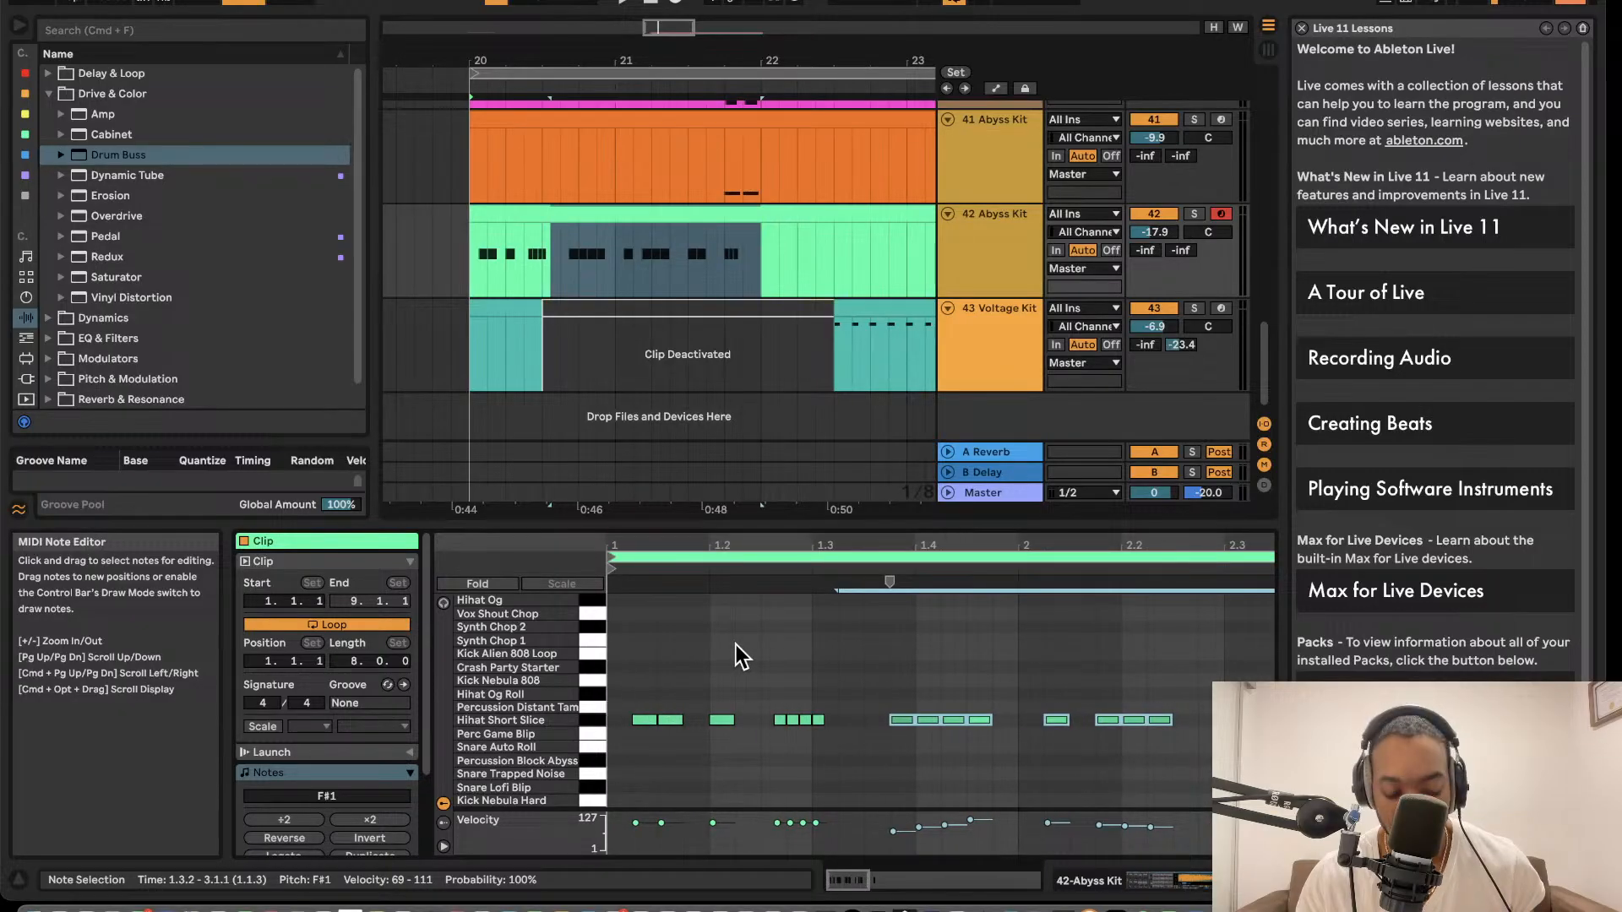
pyautogui.hscroll(4, 1091, 738)
pyautogui.press('space')
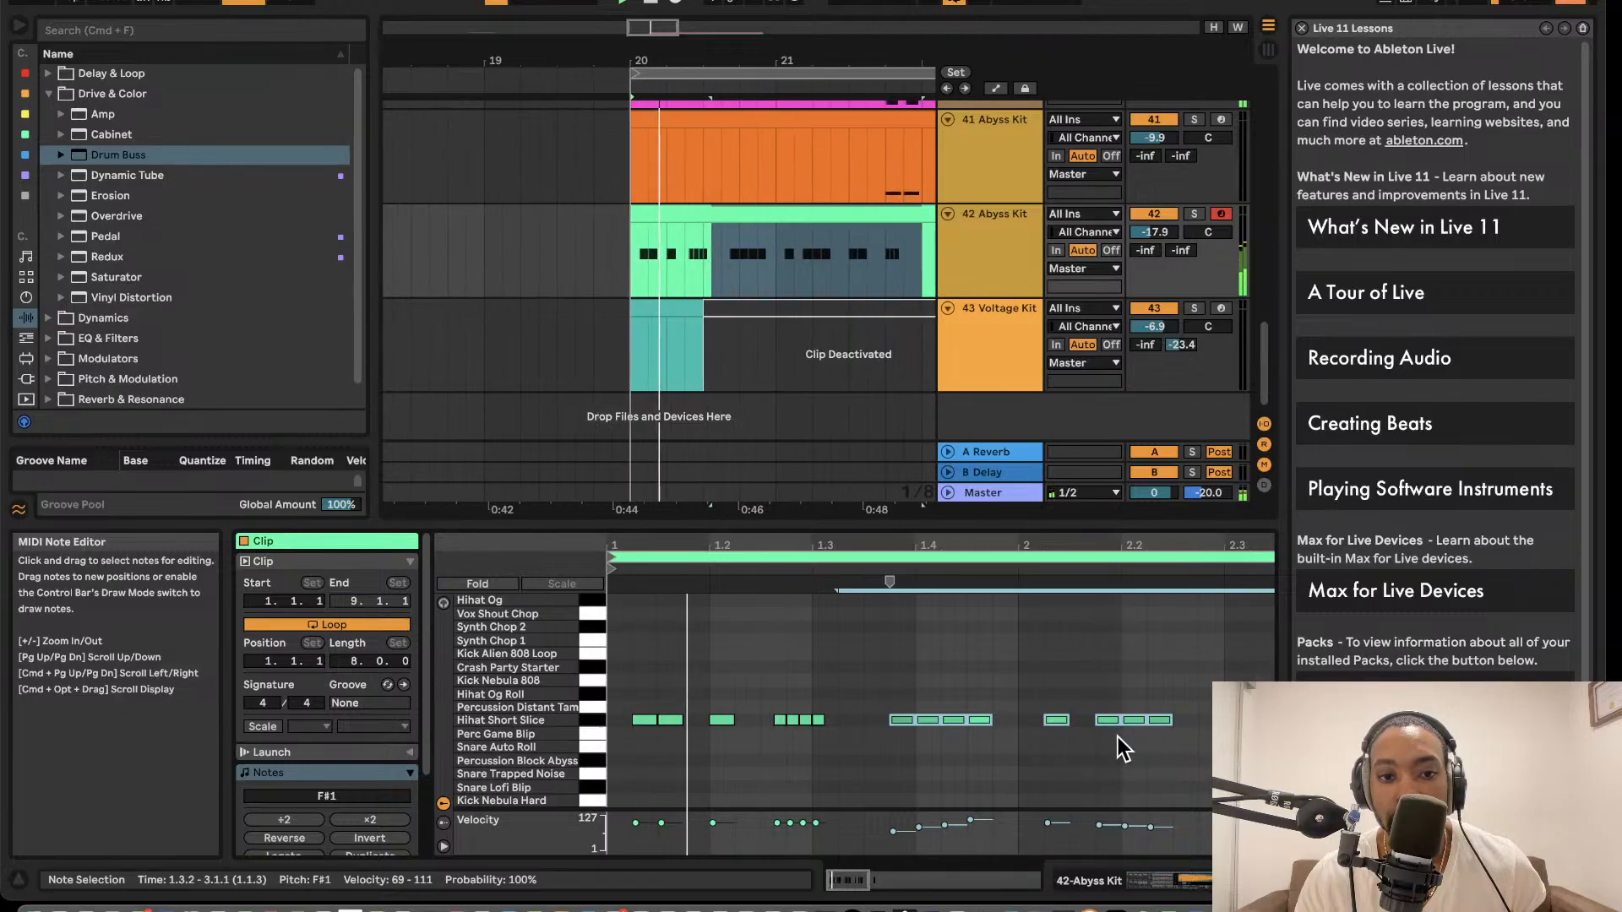
pyautogui.doubleClick(619, 720)
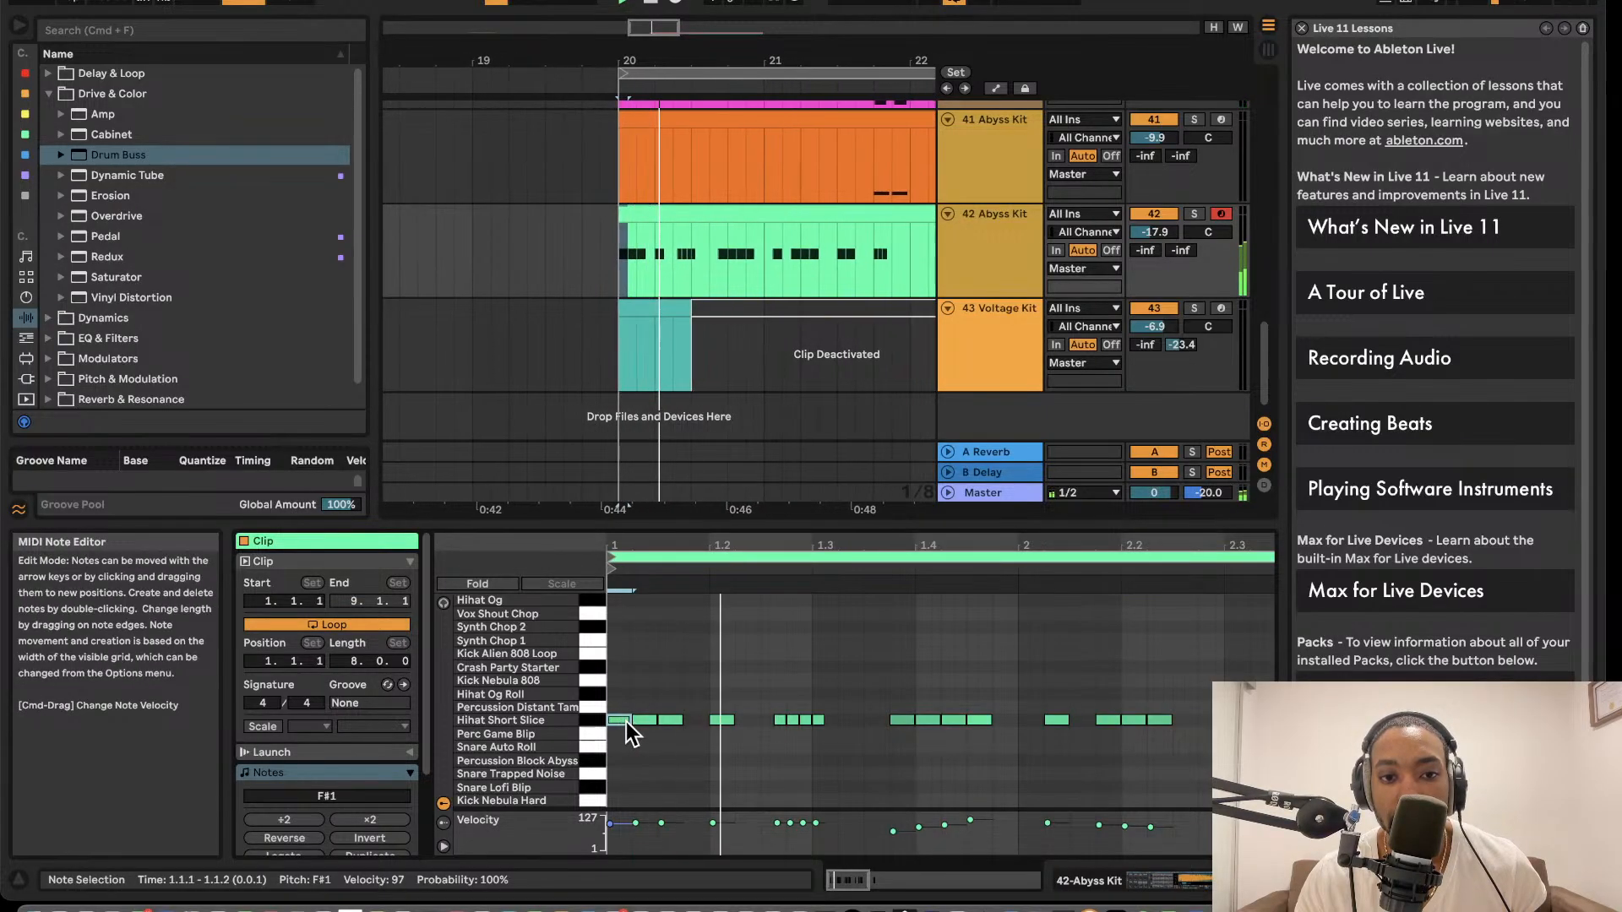
pyautogui.scroll(-5, 689, 703)
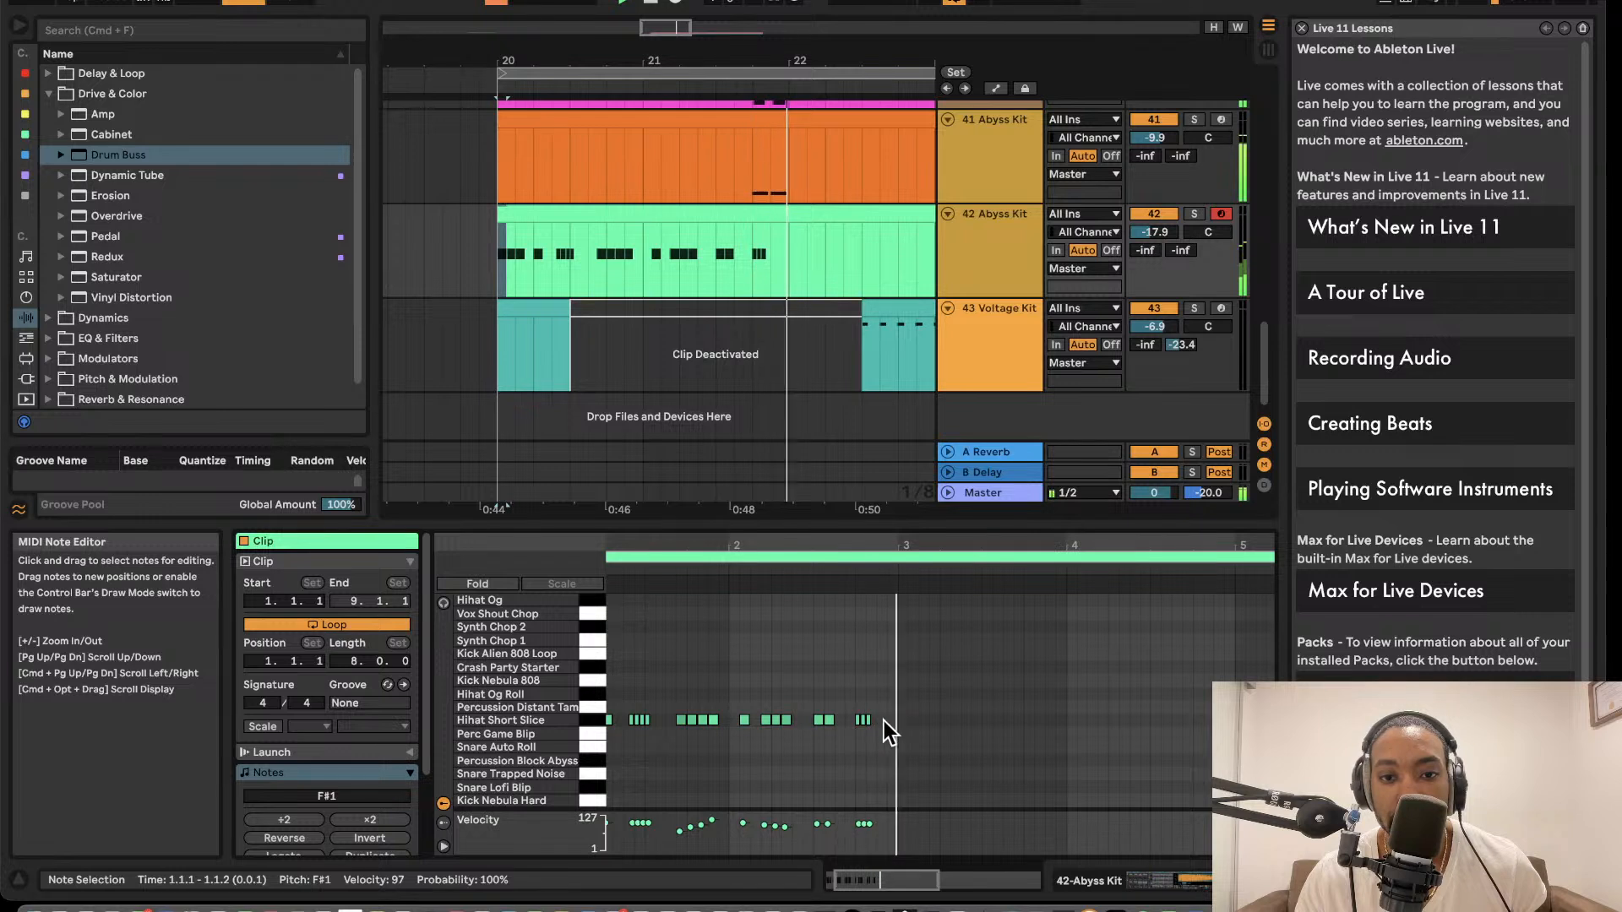
# - Duplicate the two-bar hi-hat pattern, including its new first note, across the rest of the eight-bar clip and play it back
pyautogui.click(555, 722)
pyautogui.hscroll(-3, 690, 719)
pyautogui.moveTo(933, 726); pyautogui.dragTo(576, 718)
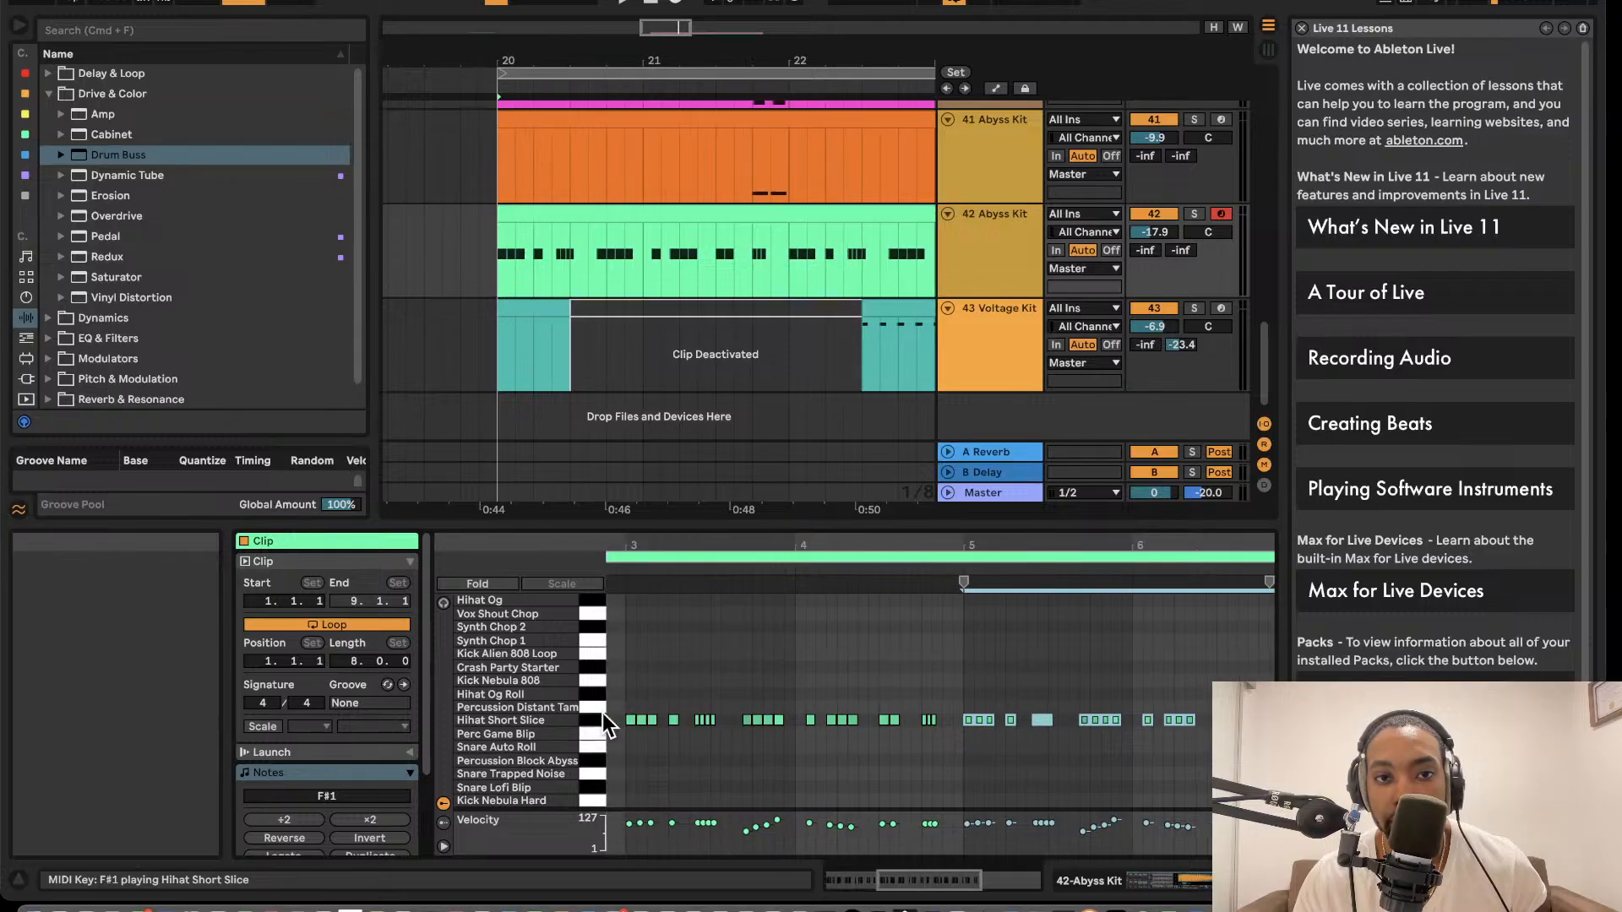
pyautogui.hscroll(4, 611, 392)
pyautogui.hscroll(-1, 611, 392)
pyautogui.press('space')
pyautogui.scroll(-2, 643, 376)
pyautogui.press('space')
# - Split the 42 Abyss Kit clip at 22.1.1 and deactivate its first part, bars 20 to 22
pyautogui.moveTo(931, 720); pyautogui.dragTo(596, 711)
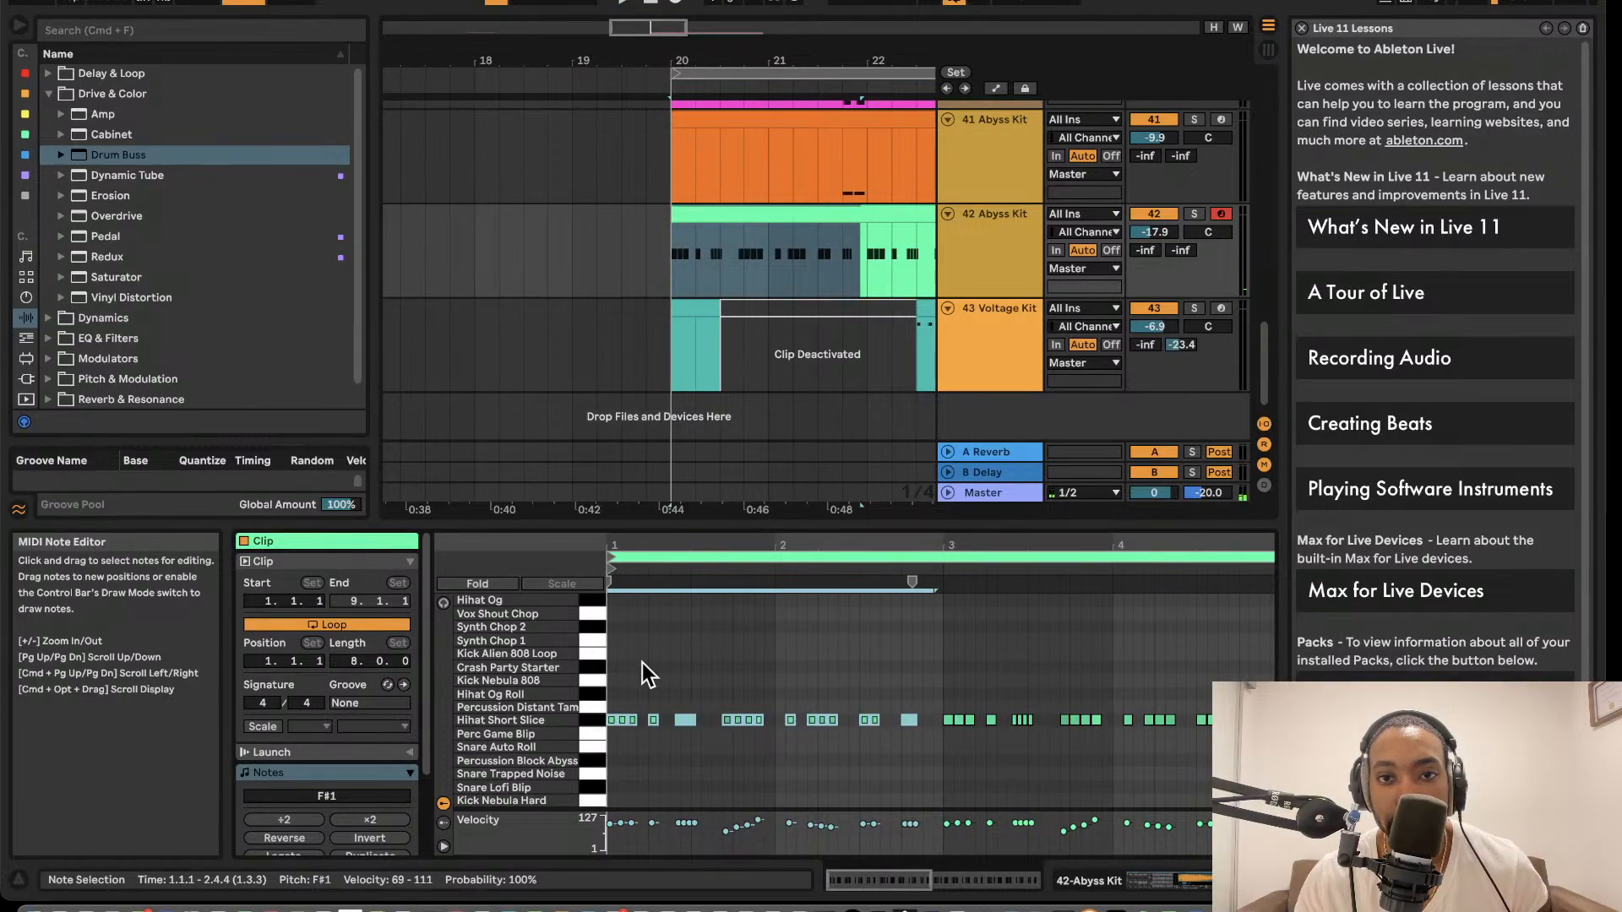
pyautogui.doubleClick(851, 215)
pyautogui.click(868, 241)
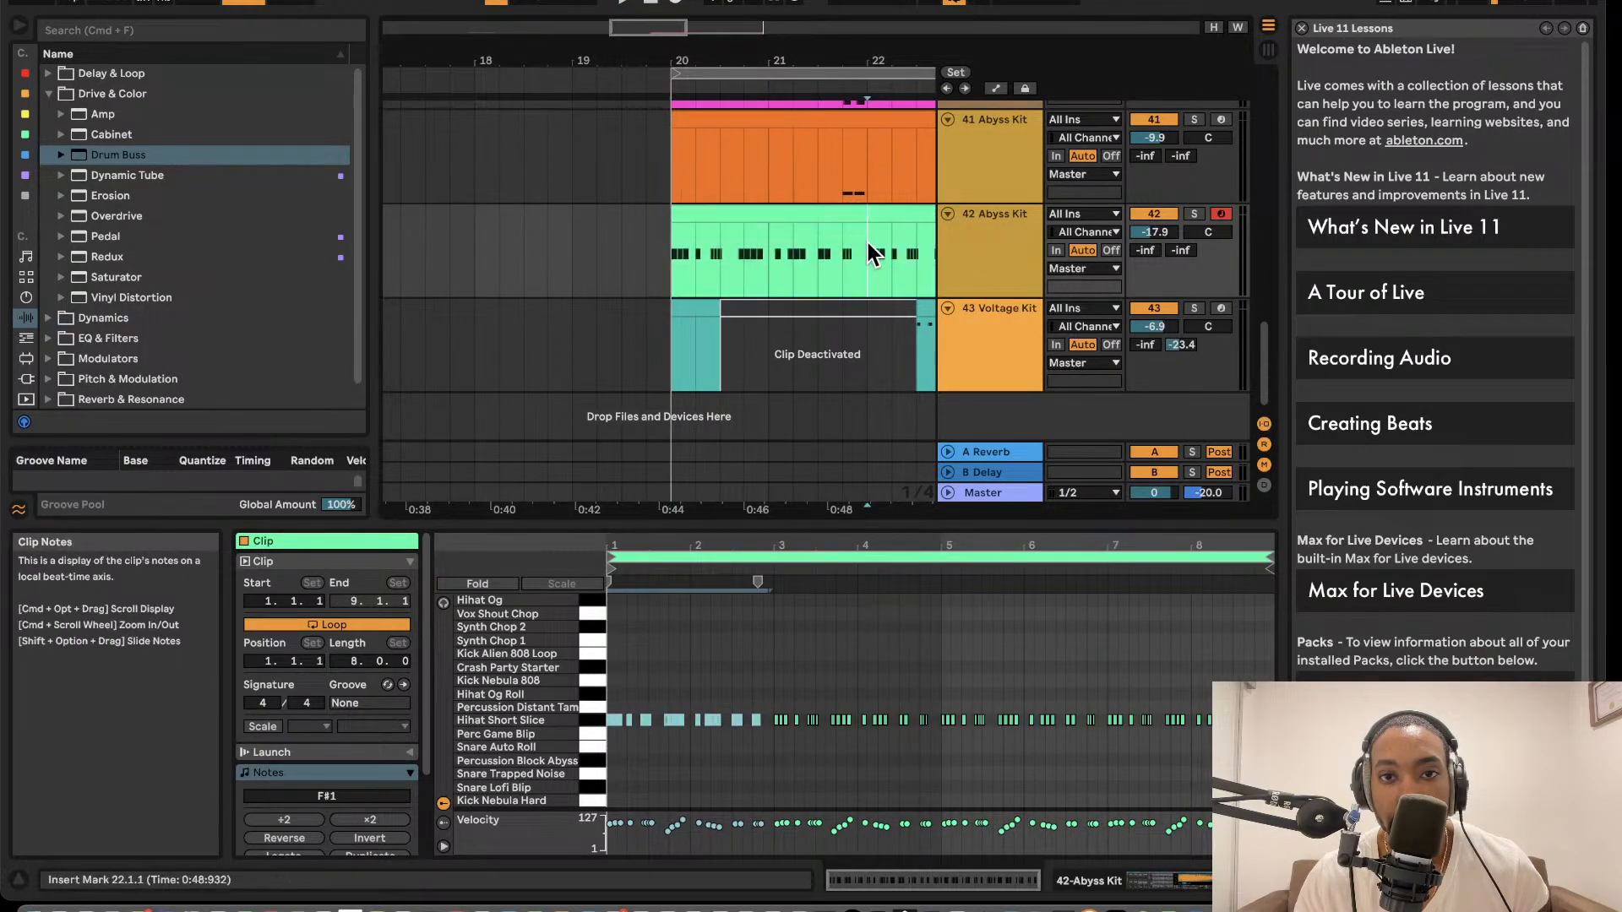
pyautogui.press('super+e')
pyautogui.click(794, 213)
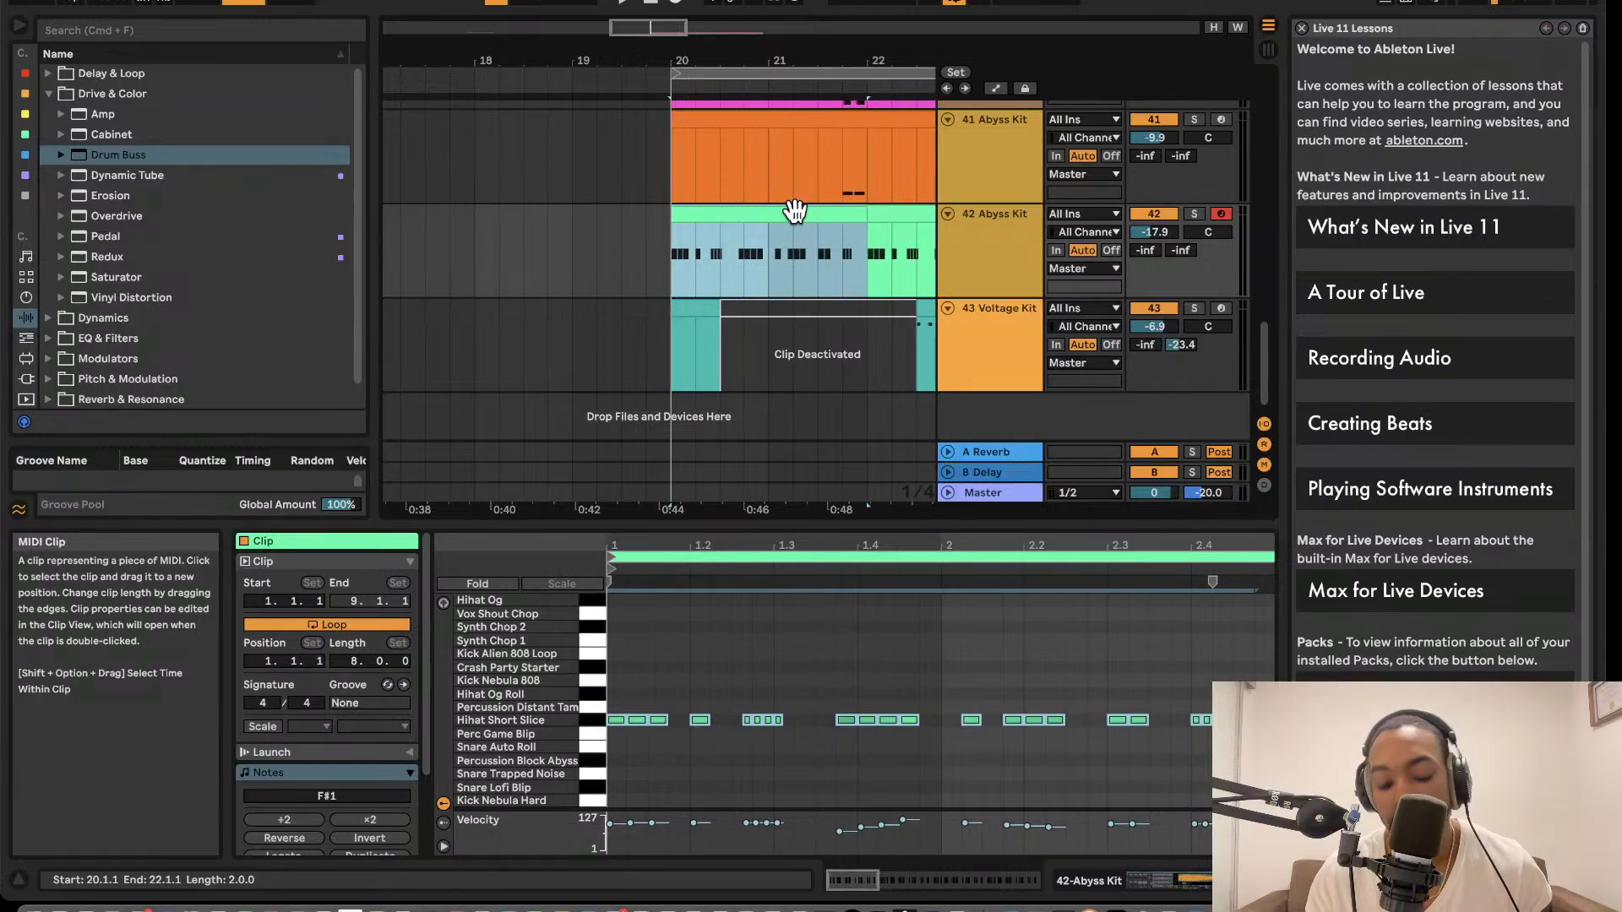
pyautogui.press('0')
# - Play the loop and lower the 42 Abyss Kit track's volume to -21.2 dB
pyautogui.press('space')
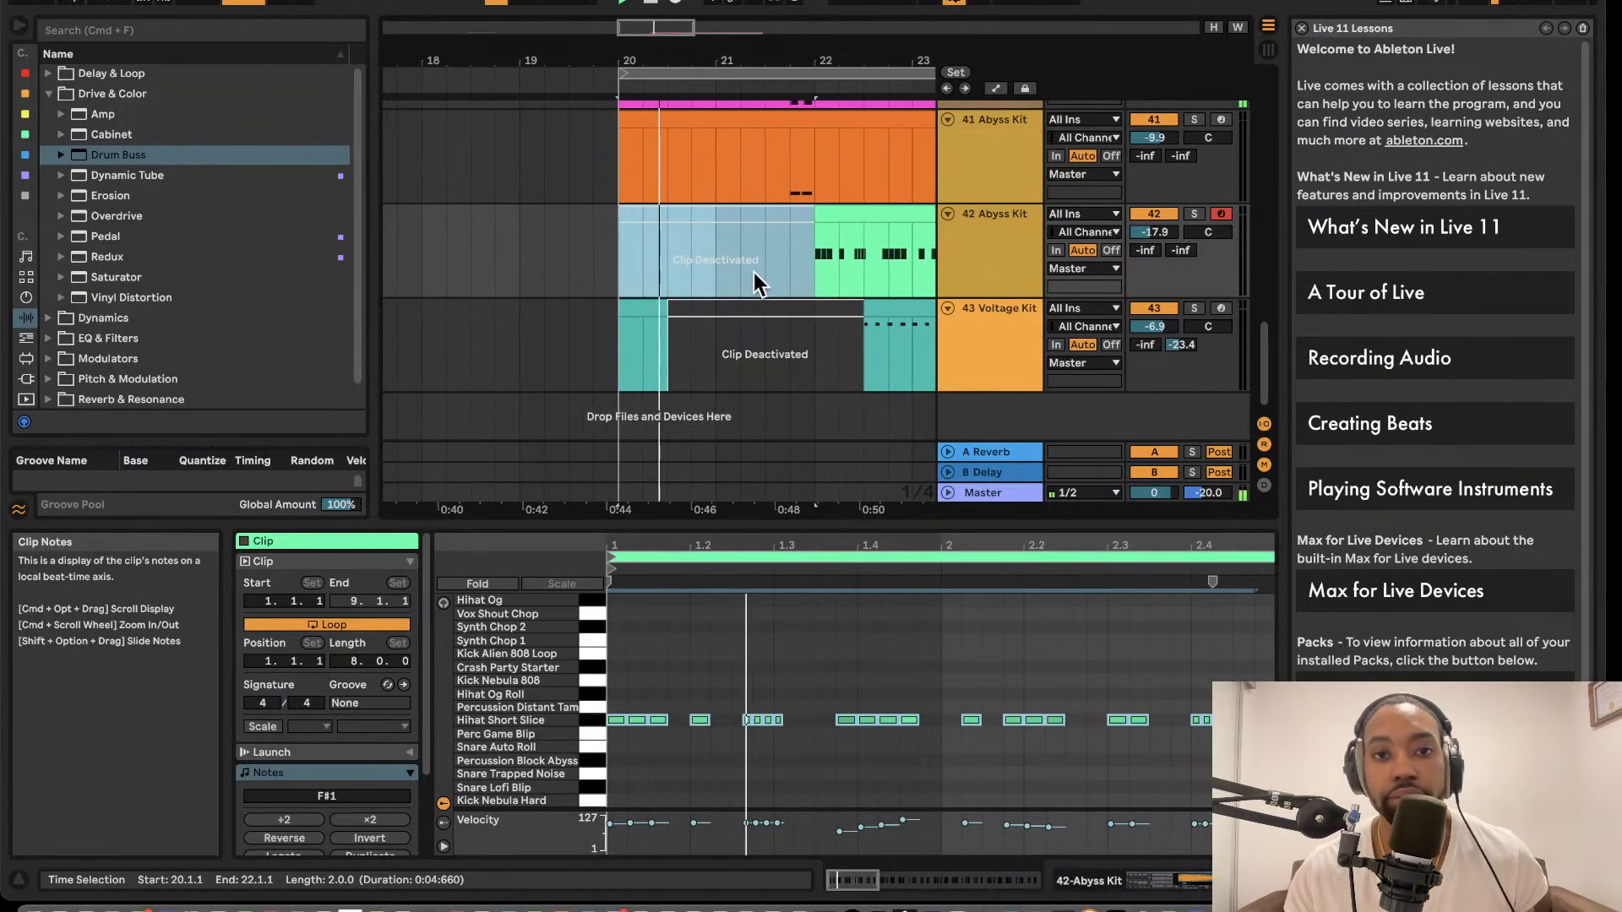
pyautogui.scroll(-1, 752, 268)
pyautogui.scroll(-2, 751, 261)
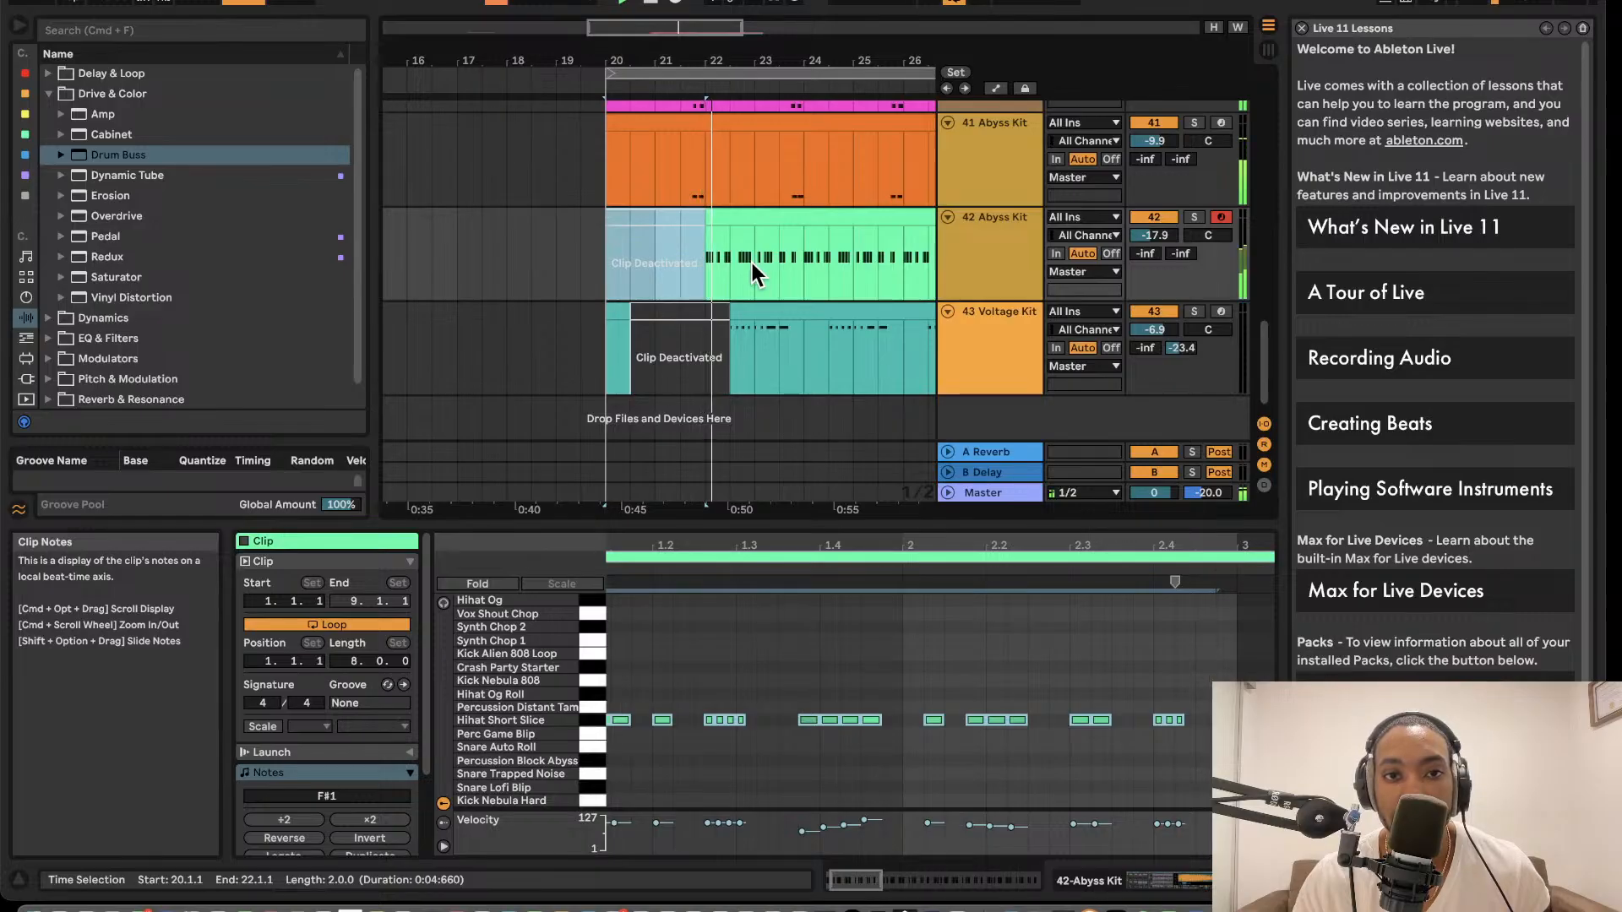
pyautogui.hscroll(2, 752, 262)
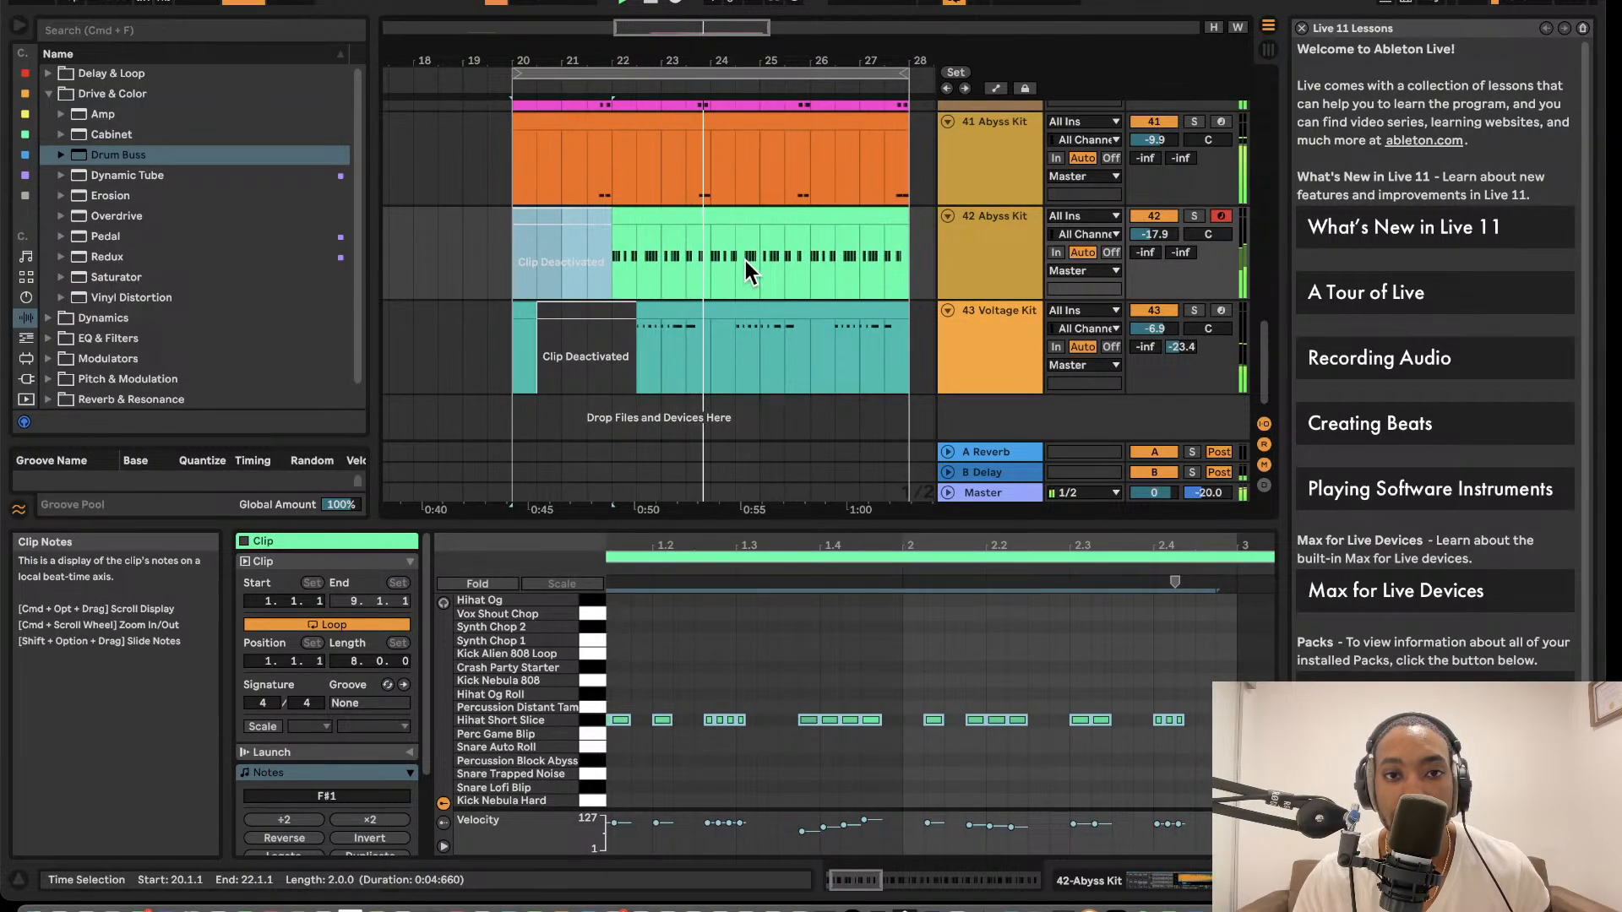
pyautogui.scroll(-2, 731, 265)
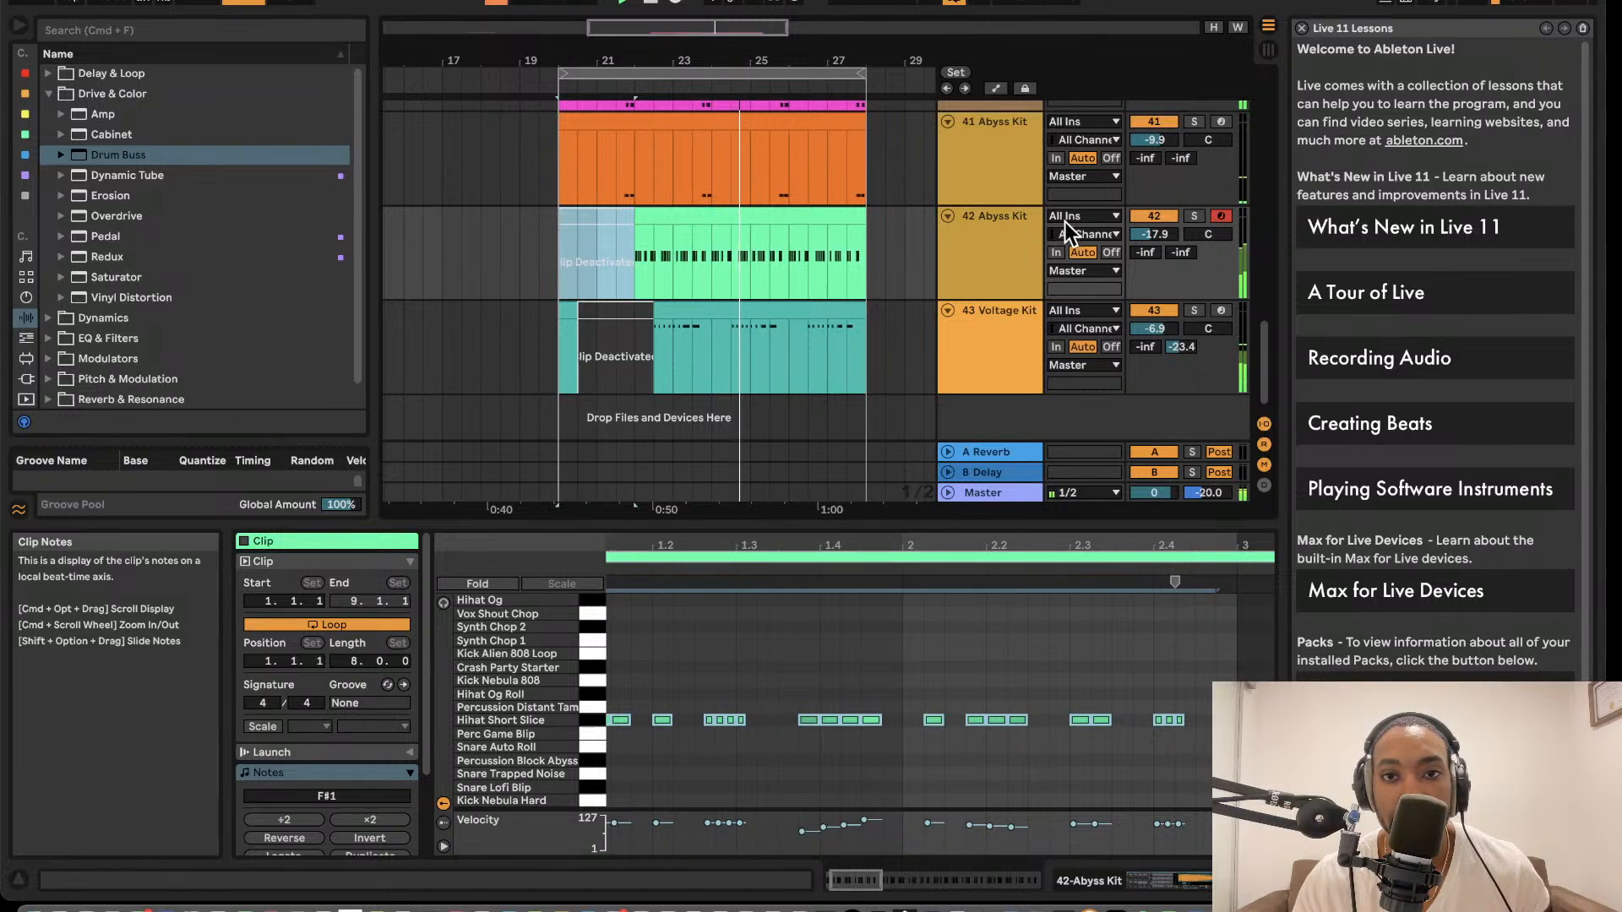
pyautogui.moveTo(1140, 240); pyautogui.dragTo(1142, 254)
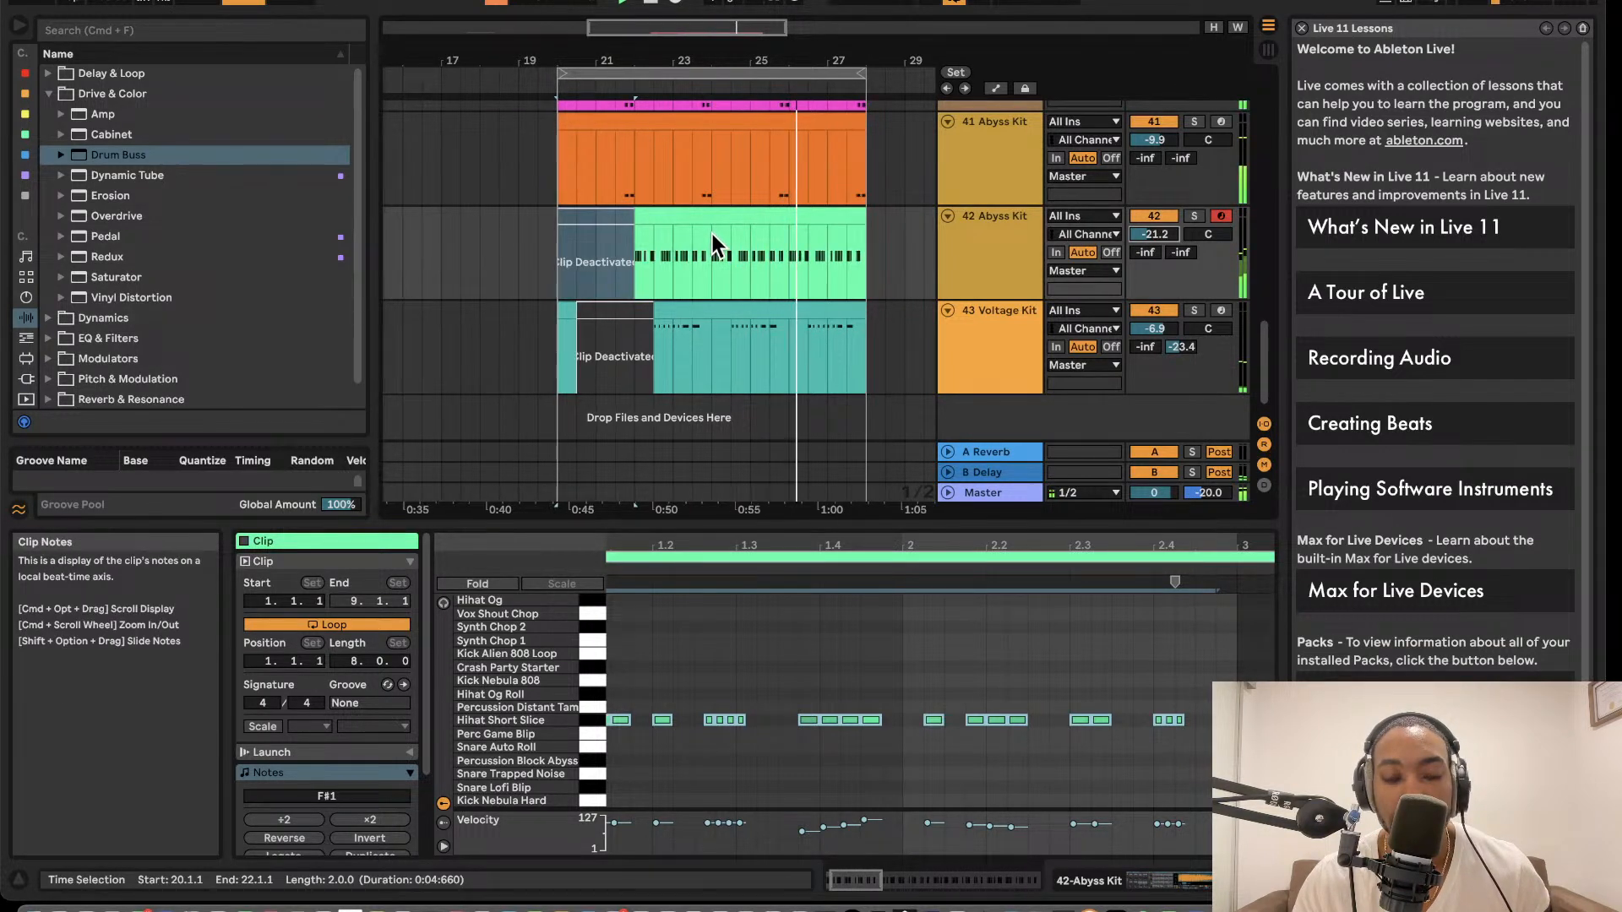
# - Review the looped clips in bars 20 to 28, from the tracks above 39 Kontakt to 43 Voltage Kit, during playback
pyautogui.scroll(2, 712, 234)
pyautogui.scroll(-2, 732, 231)
pyautogui.scroll(3, 727, 232)
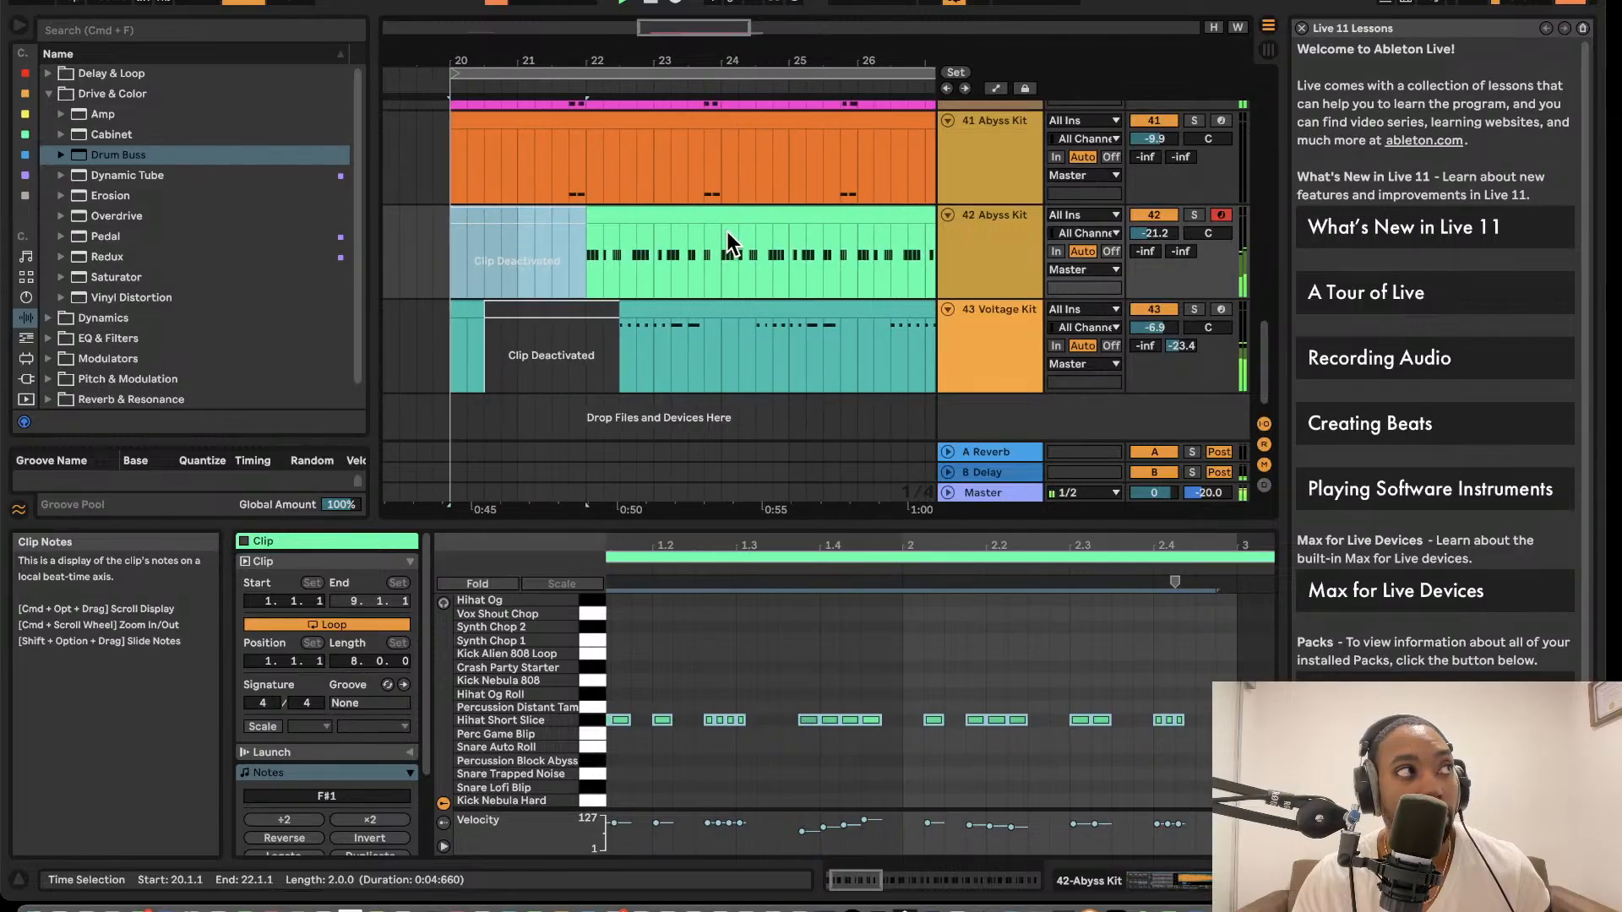
pyautogui.scroll(1, 726, 232)
pyautogui.scroll(1, 726, 232)
pyautogui.scroll(-3, 722, 230)
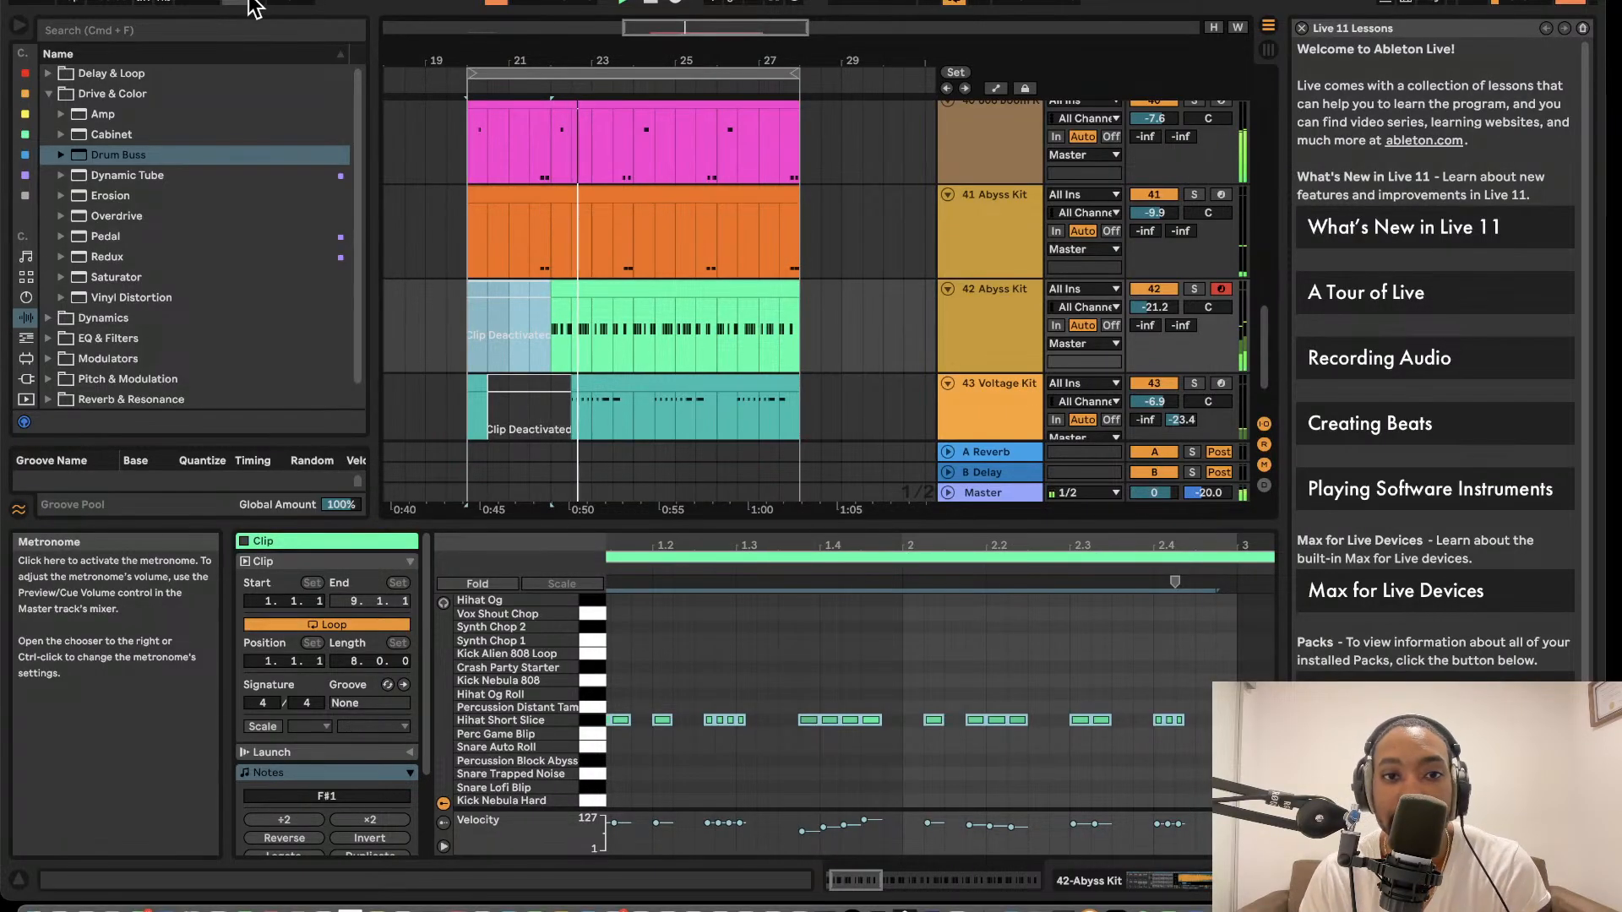
pyautogui.scroll(2, 548, 186)
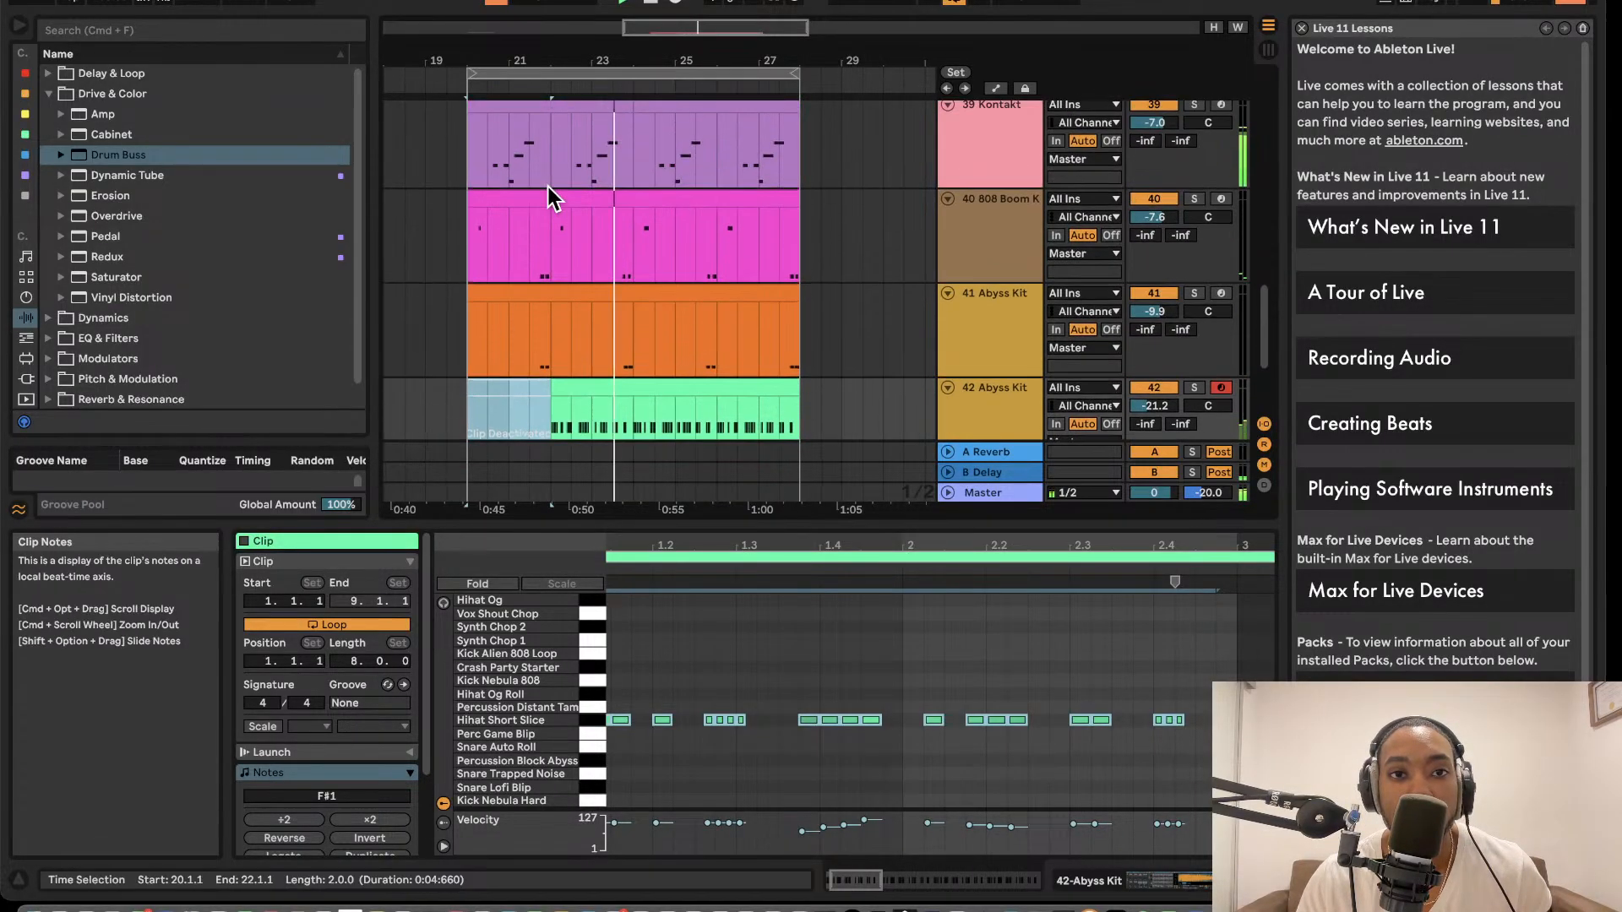
pyautogui.scroll(-3, 559, 167)
pyautogui.scroll(3, 559, 167)
pyautogui.scroll(1, 559, 167)
pyautogui.scroll(3, 559, 168)
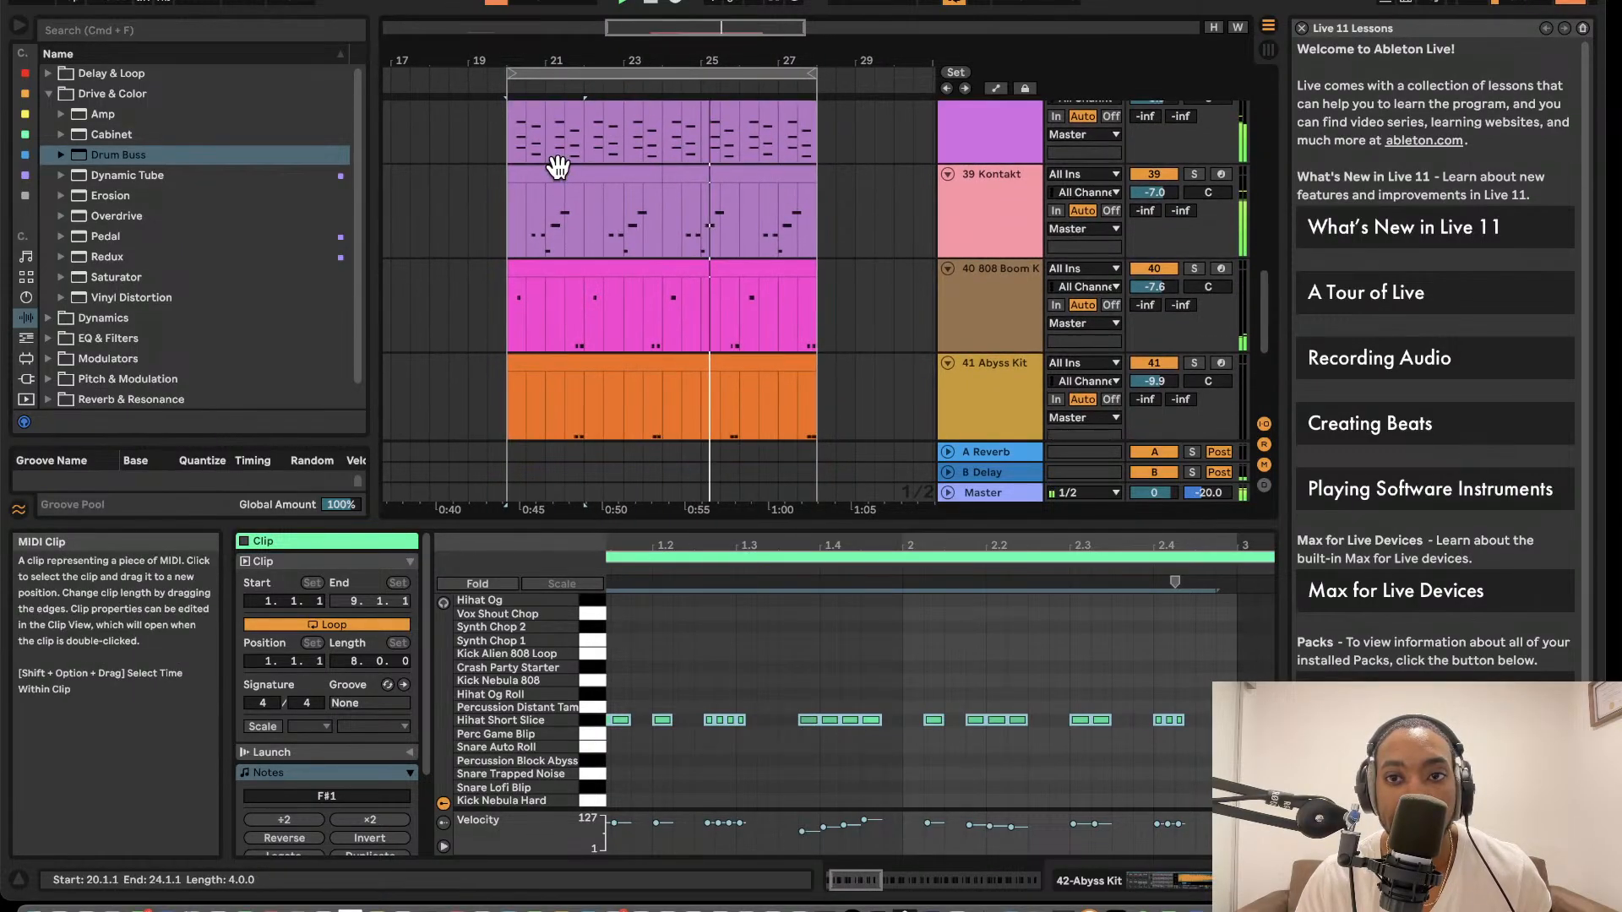
pyautogui.scroll(2, 559, 167)
pyautogui.scroll(-5, 559, 167)
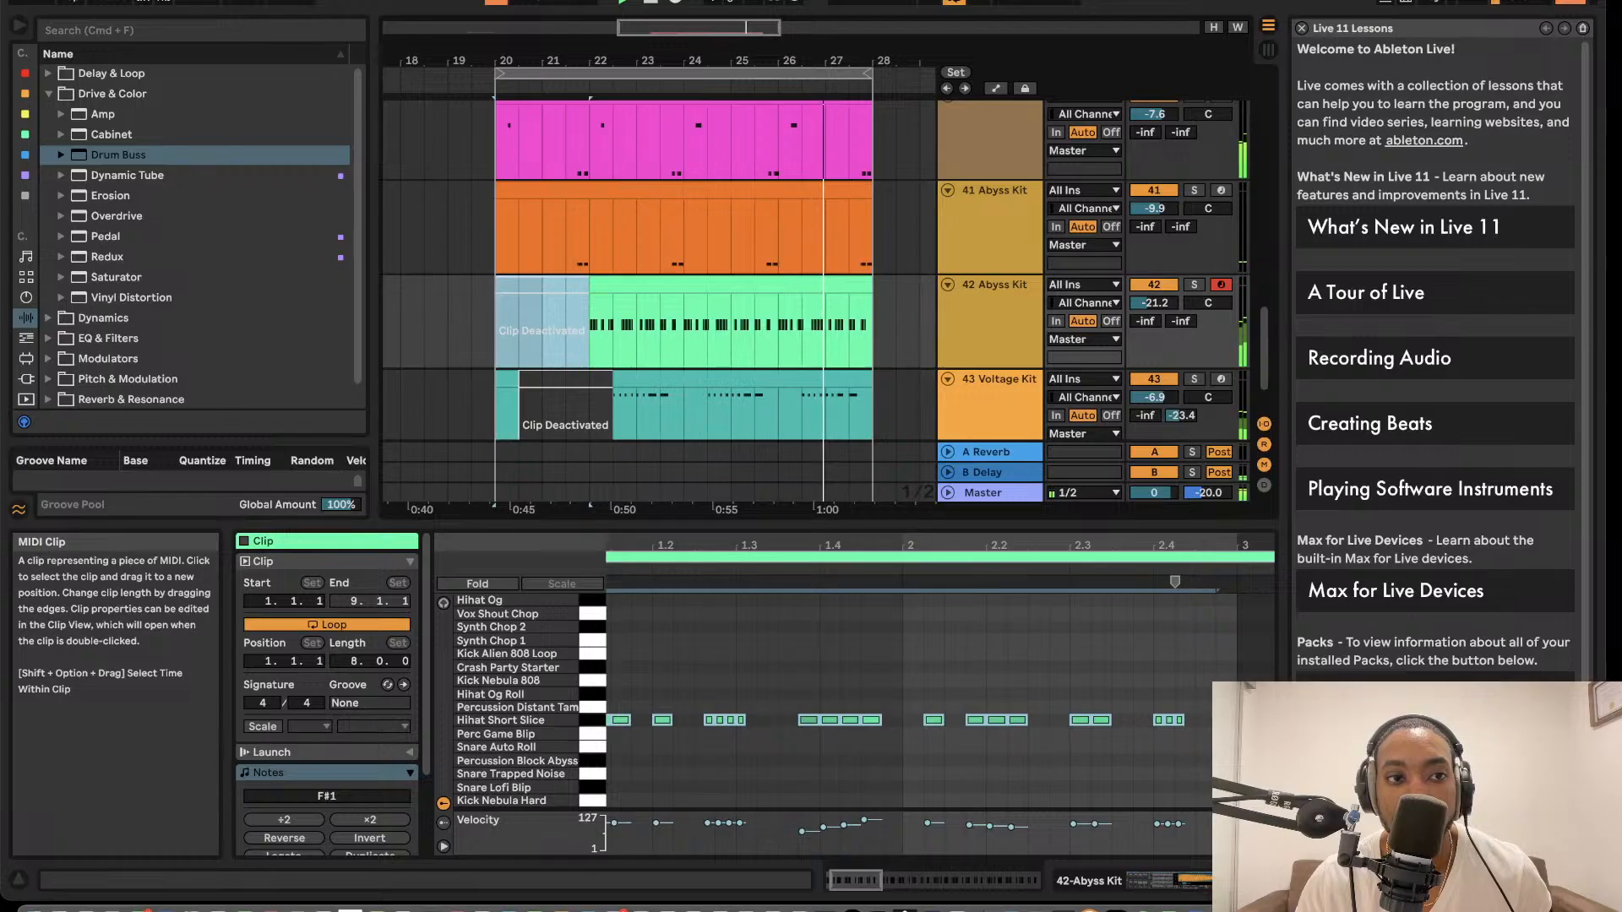
pyautogui.scroll(-2, 199, 240)
pyautogui.scroll(-3, 33, 300)
# - Search the plug-ins for "fm8" and load the FM8 instrument onto a new track below 43 Voltage Kit
pyautogui.click(130, 38)
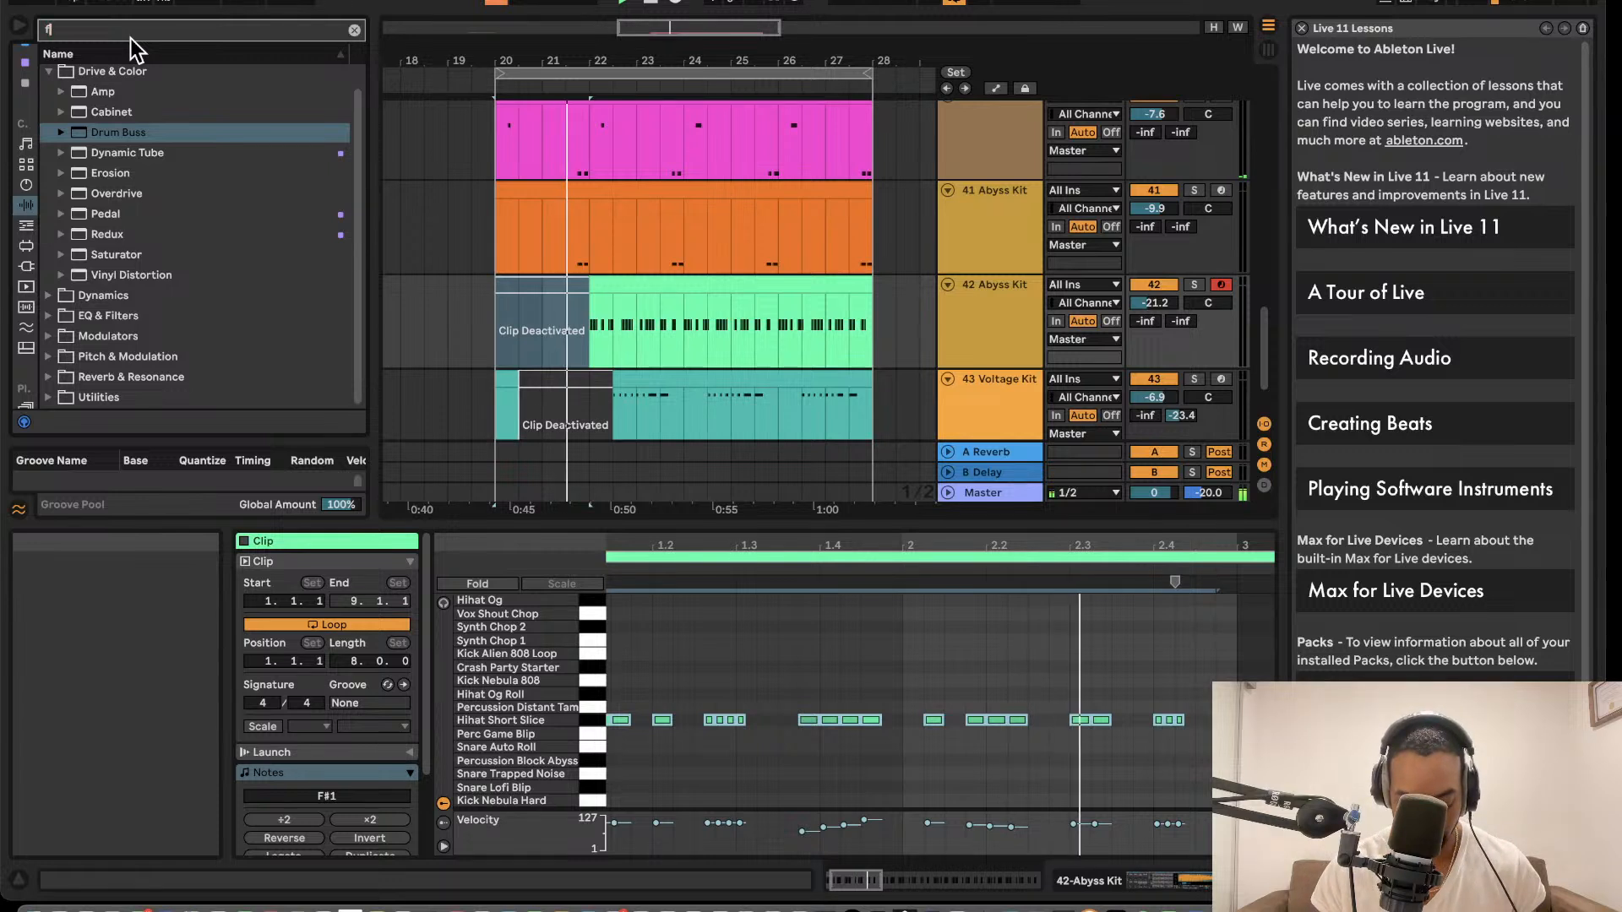
pyautogui.write('fm8')
pyautogui.scroll(-3, 25, 317)
pyautogui.click(26, 236)
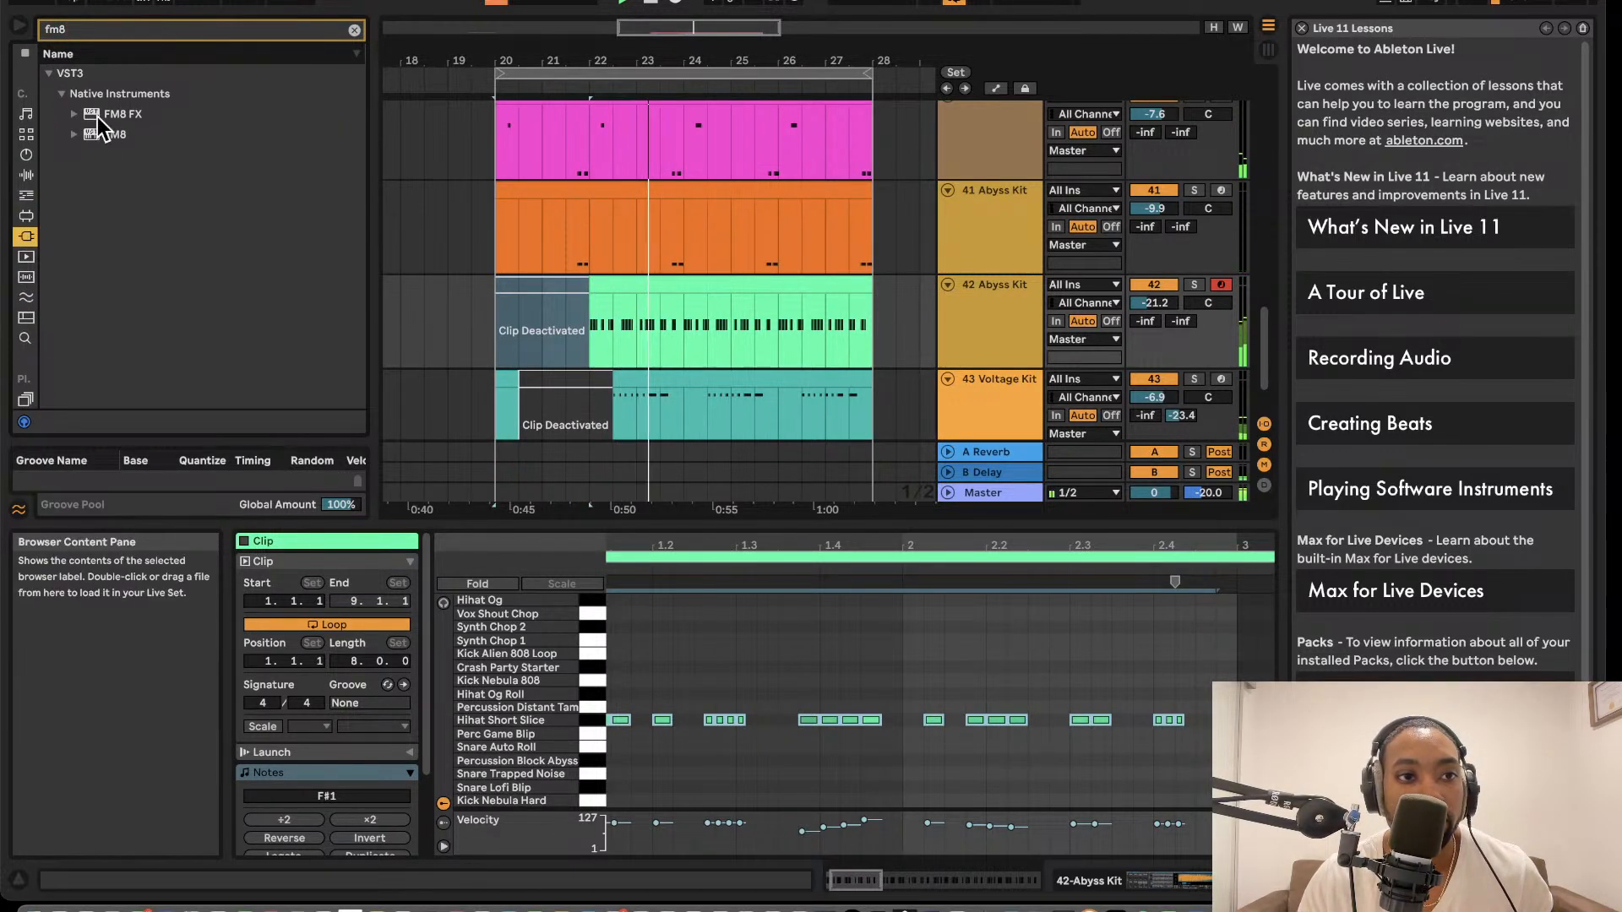
pyautogui.scroll(-2, 601, 161)
pyautogui.moveTo(108, 135); pyautogui.dragTo(975, 419)
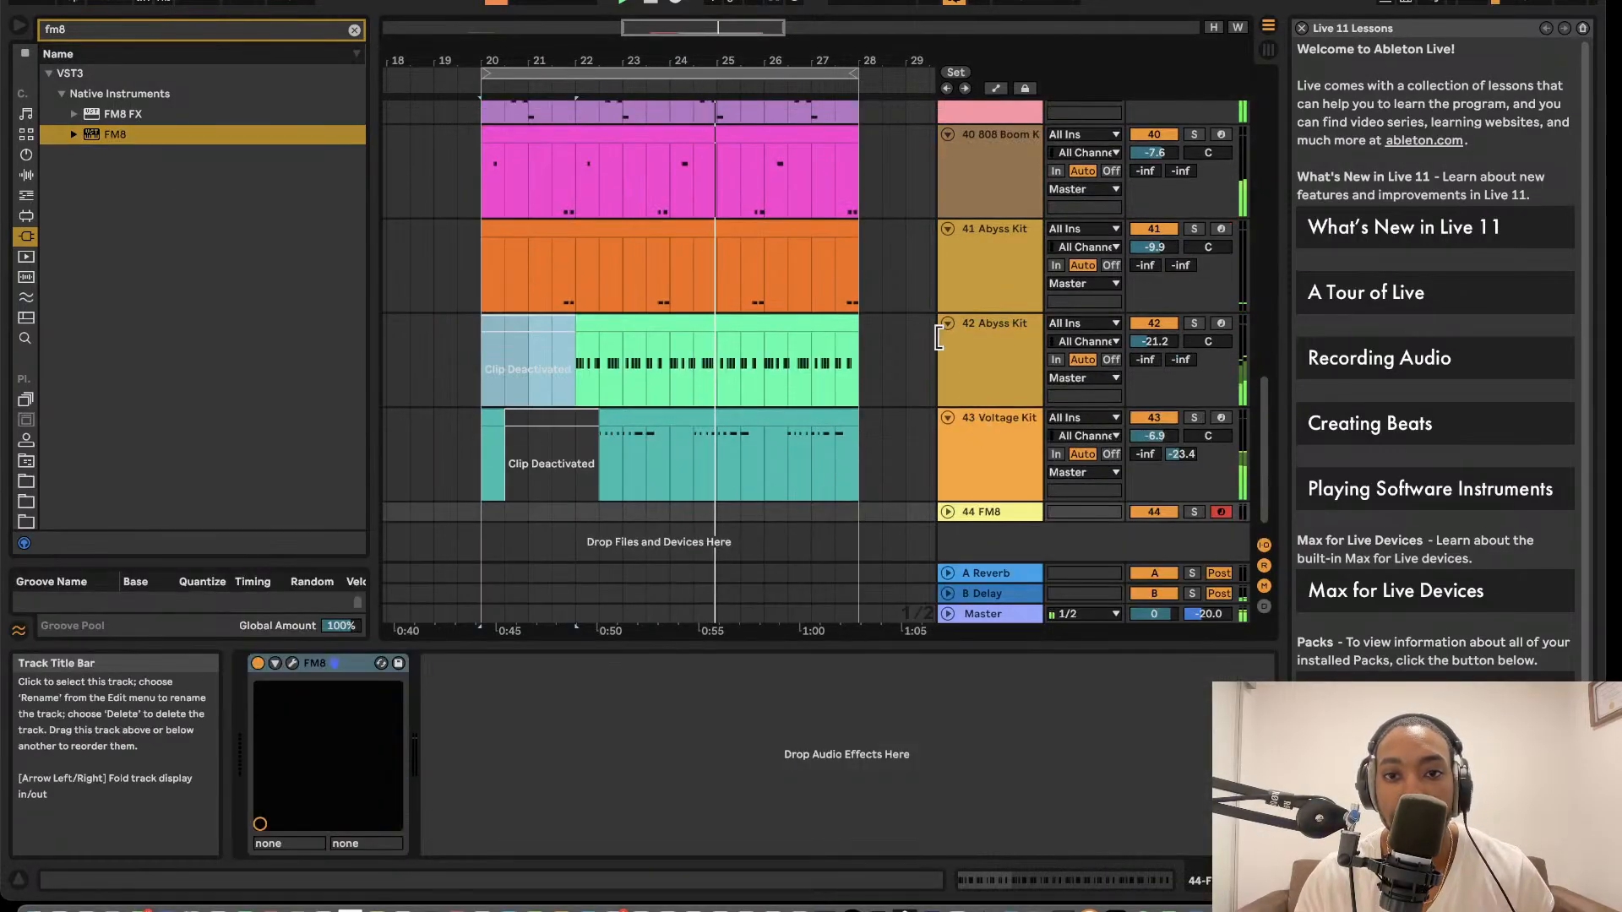
# - Open the FM8 interface, filter its sounds by Plucked Strings and Synthetic, and audition the In Love and Essential Artifacts presets
pyautogui.click(292, 663)
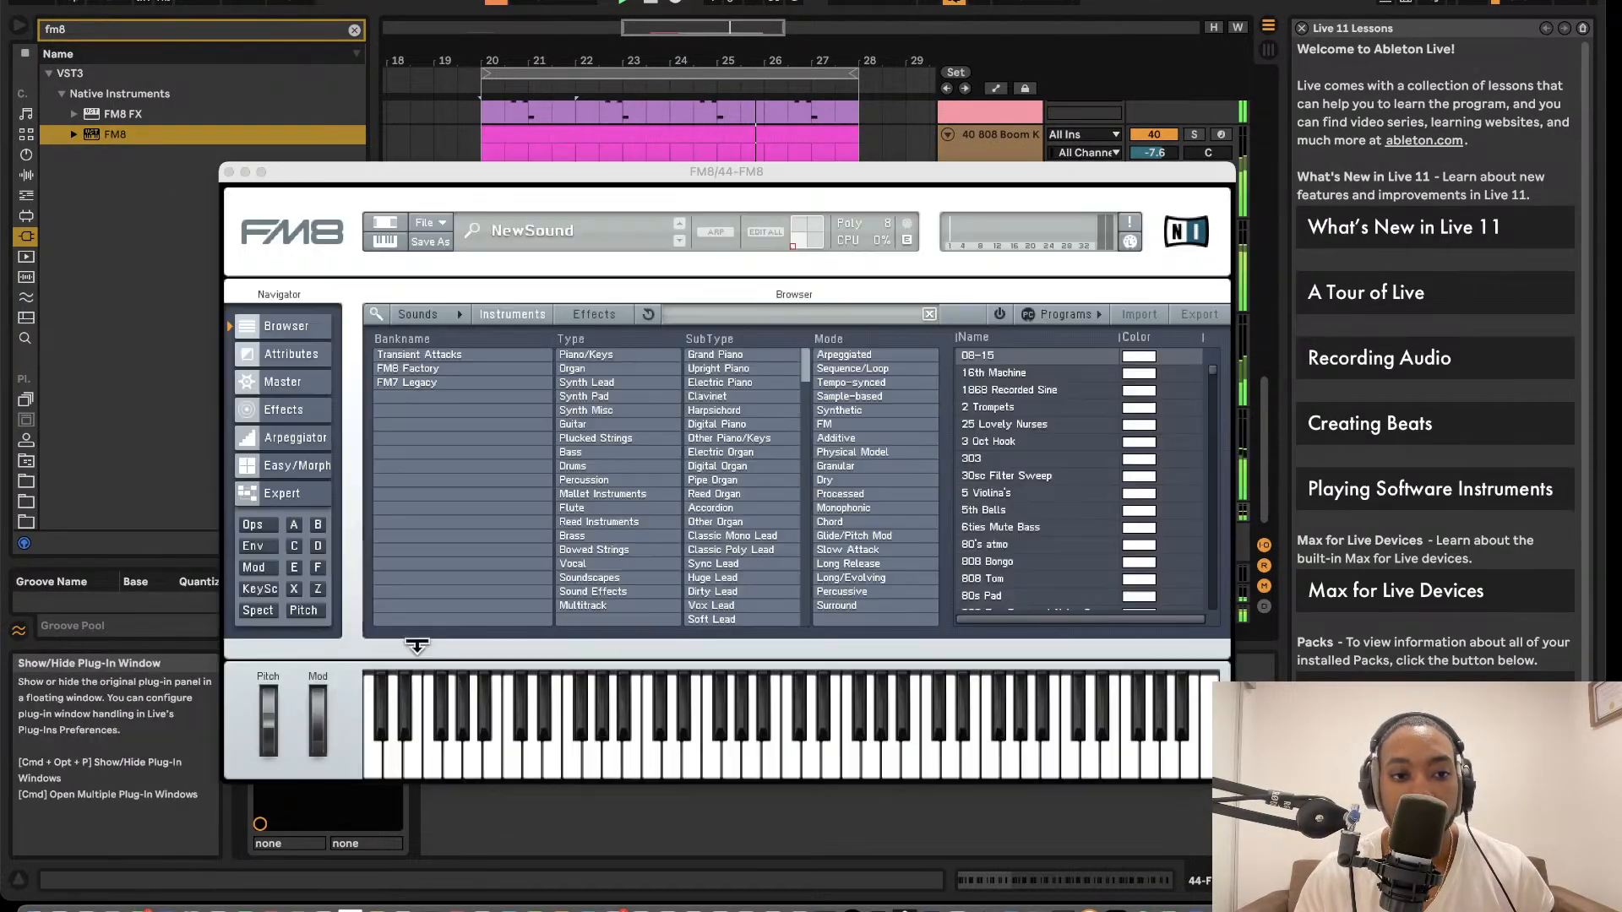
pyautogui.click(609, 440)
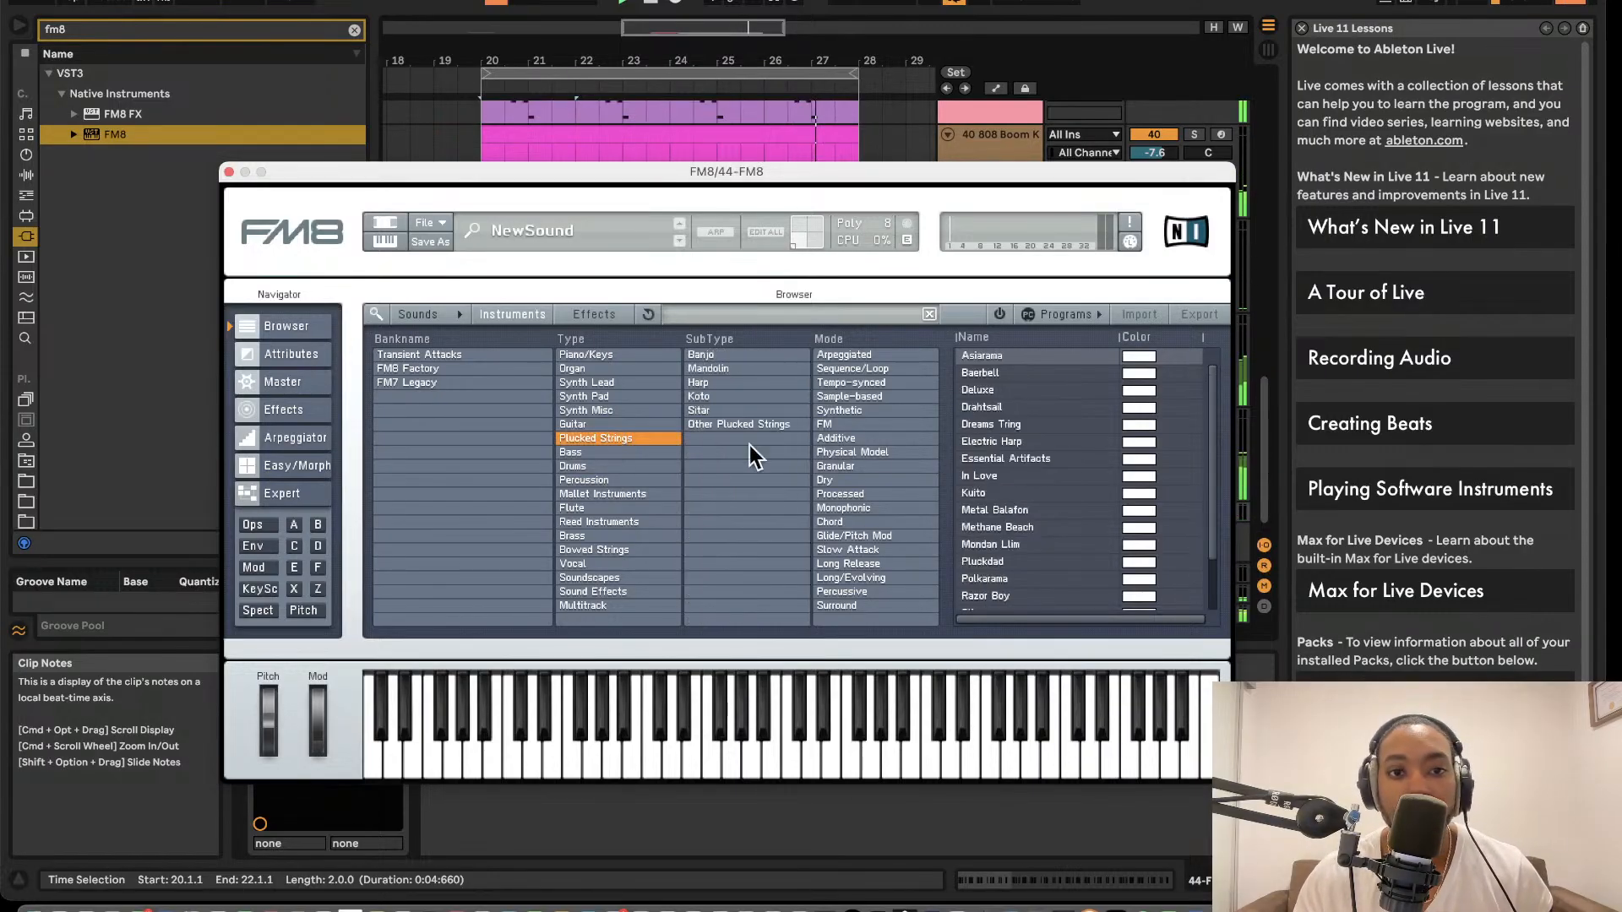
pyautogui.click(973, 428)
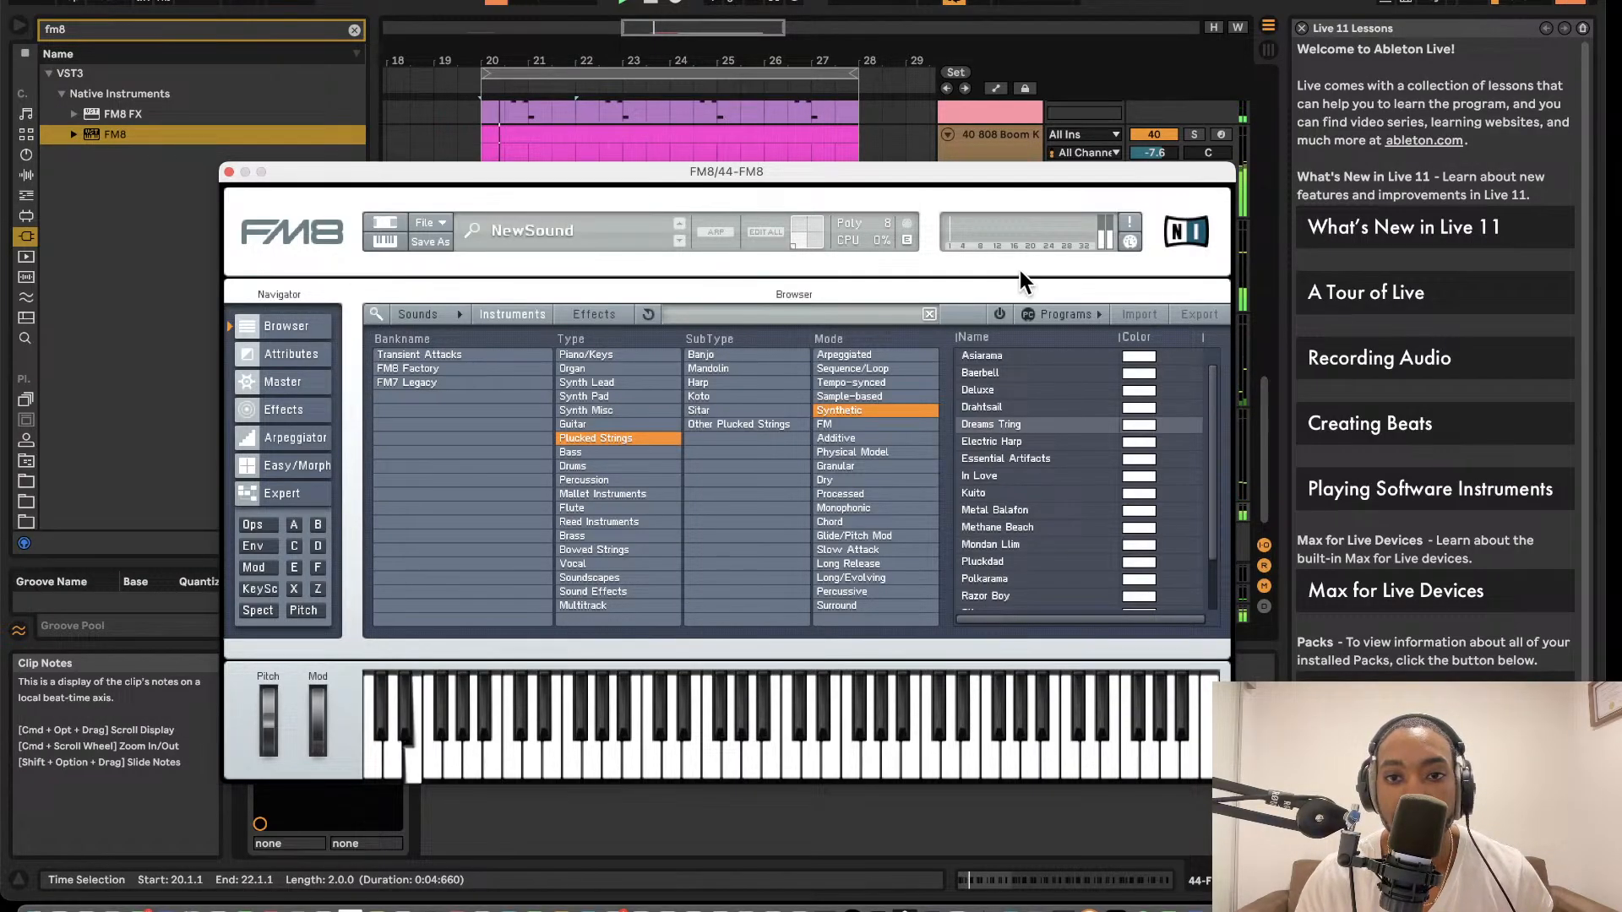
pyautogui.moveTo(1024, 181); pyautogui.dragTo(698, 169)
pyautogui.click(610, 463)
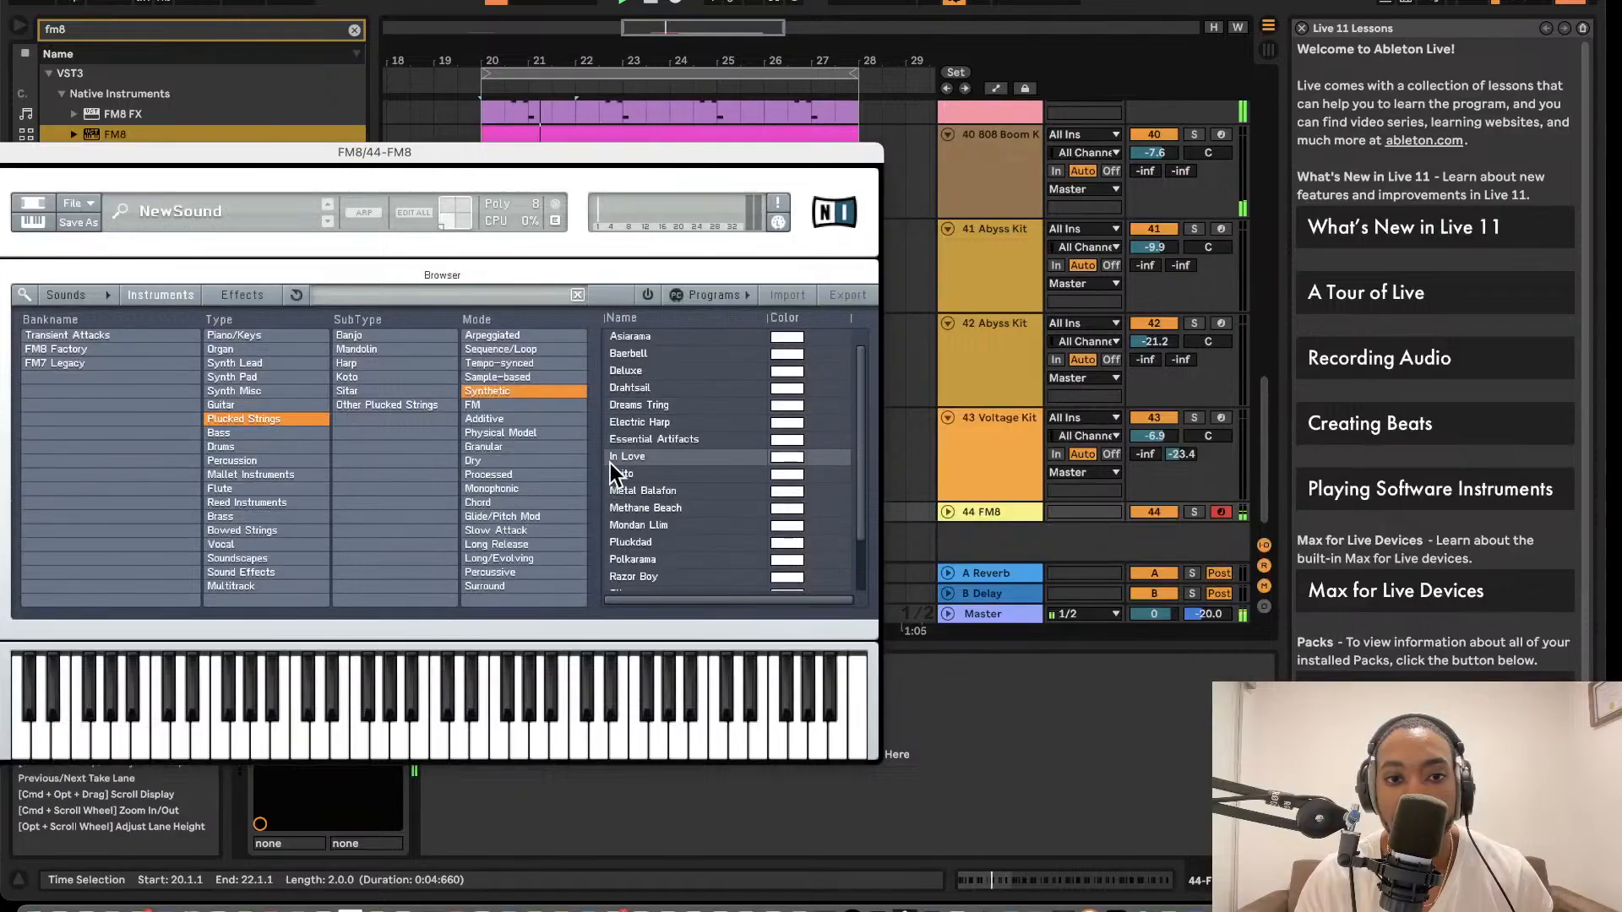
pyautogui.click(610, 463)
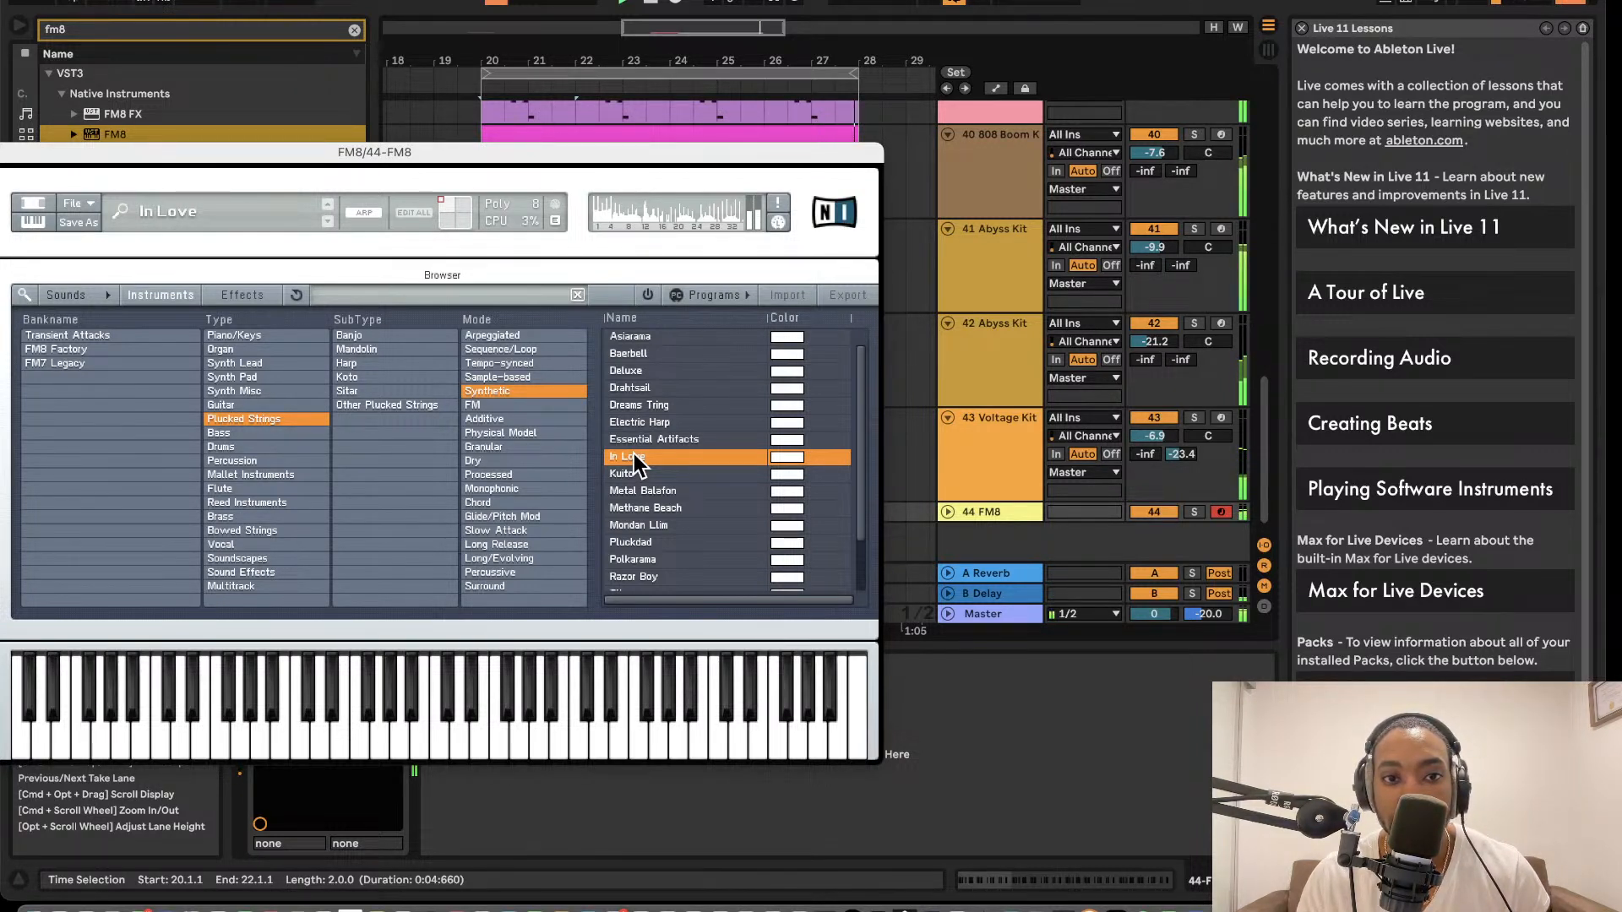
pyautogui.moveTo(593, 153); pyautogui.dragTo(1109, 222)
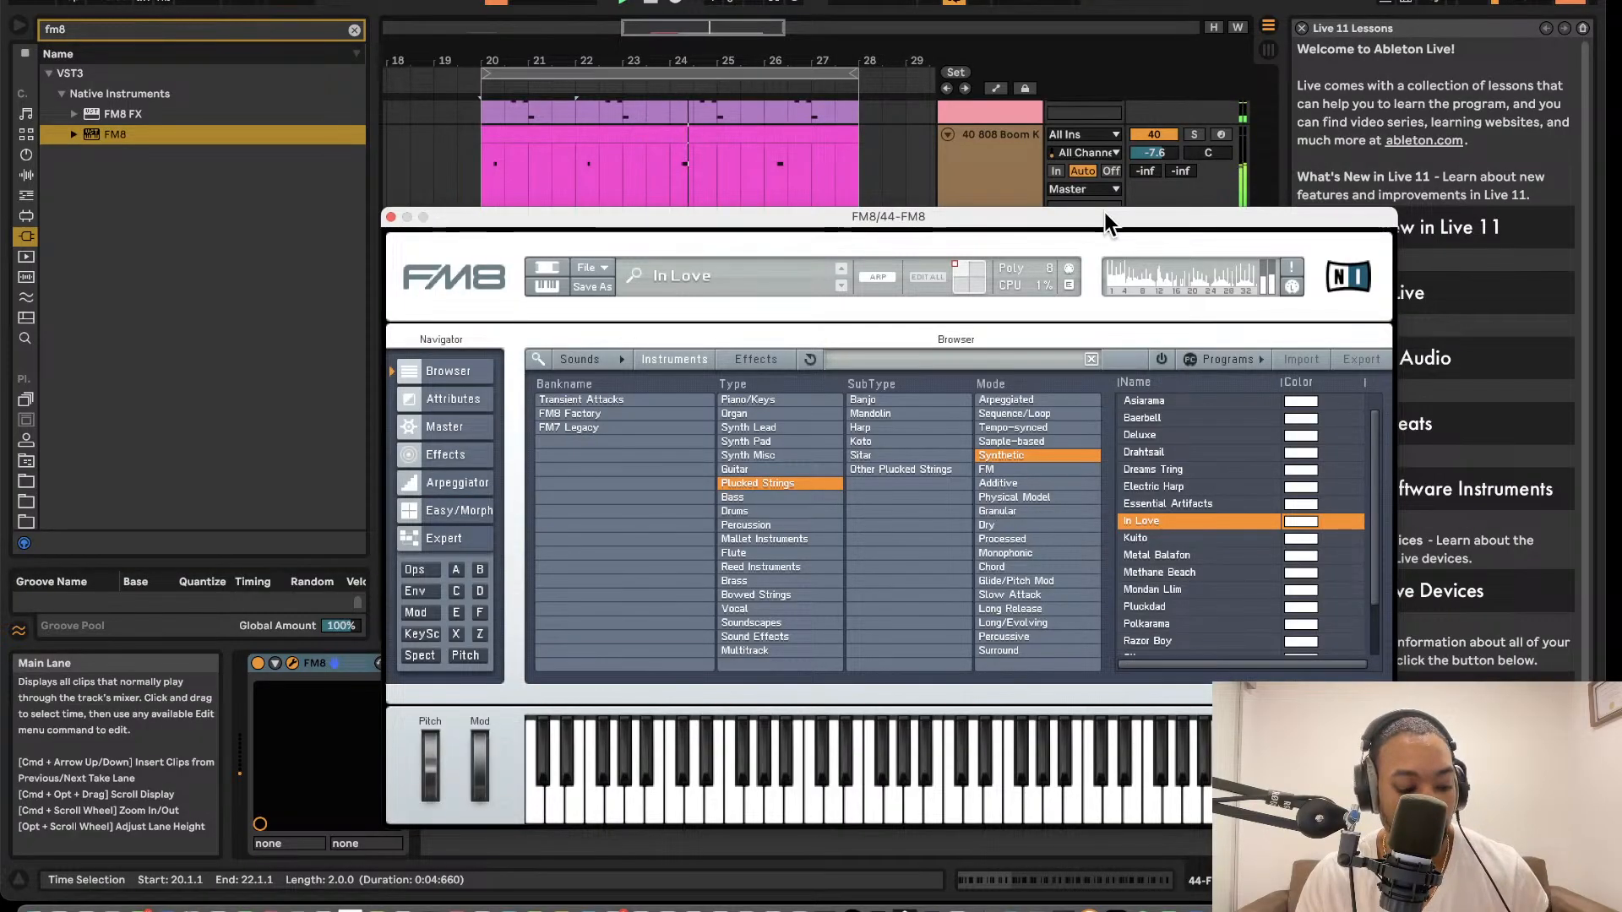
pyautogui.moveTo(1105, 212); pyautogui.dragTo(1103, 212)
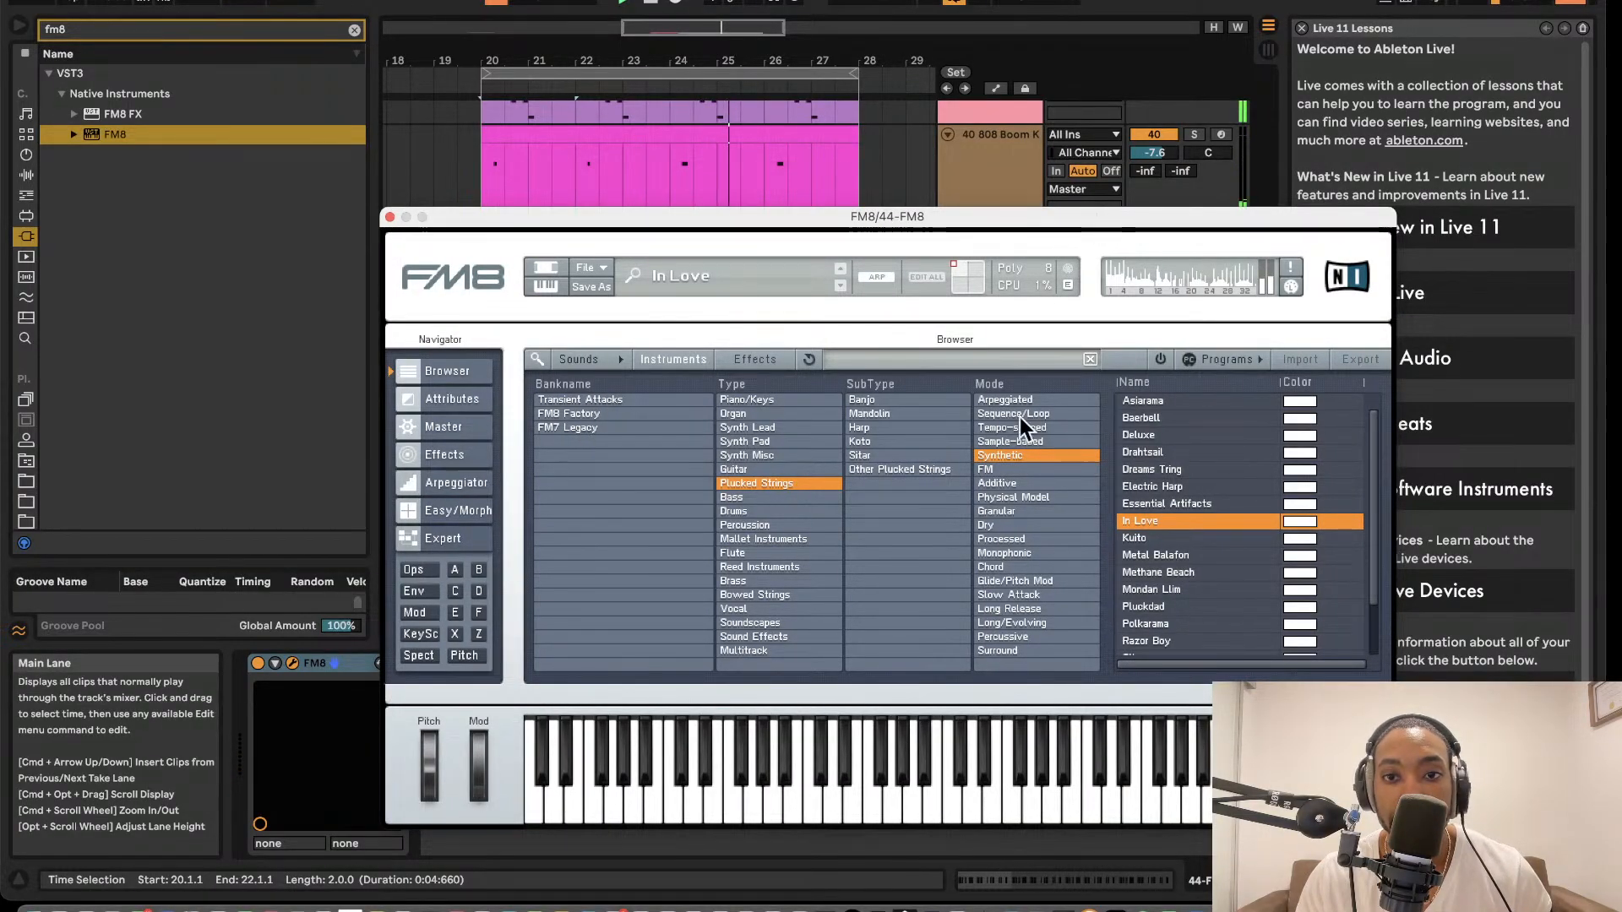
pyautogui.click(1142, 499)
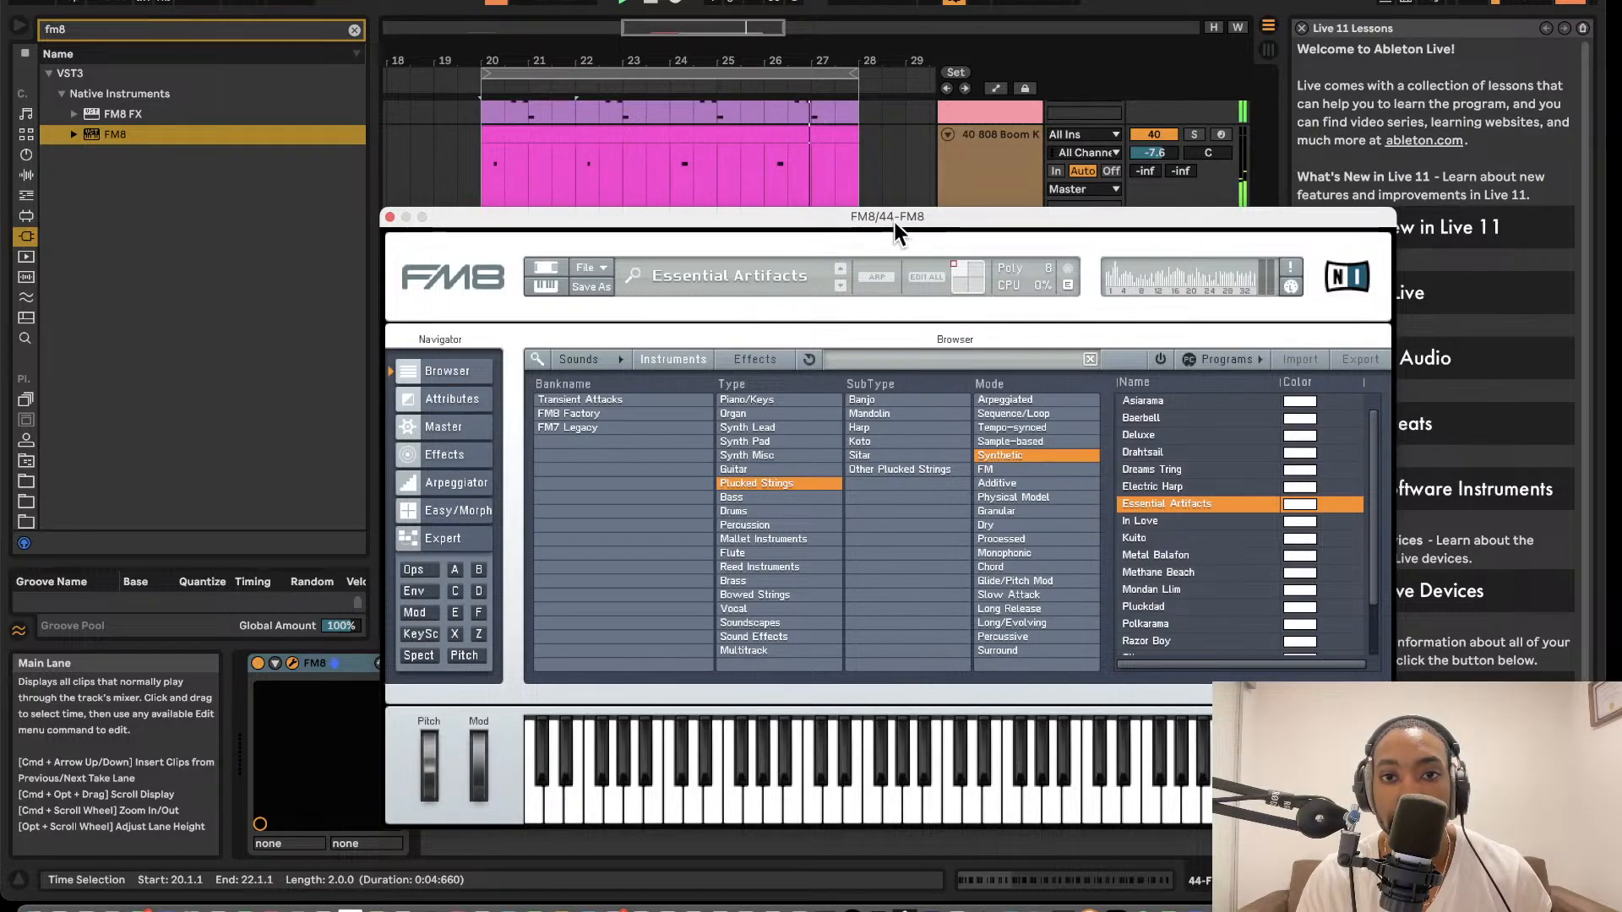
# - Unfold the 44 FM8 track and set its volume to -6.4 dB
pyautogui.moveTo(904, 224); pyautogui.dragTo(312, 194)
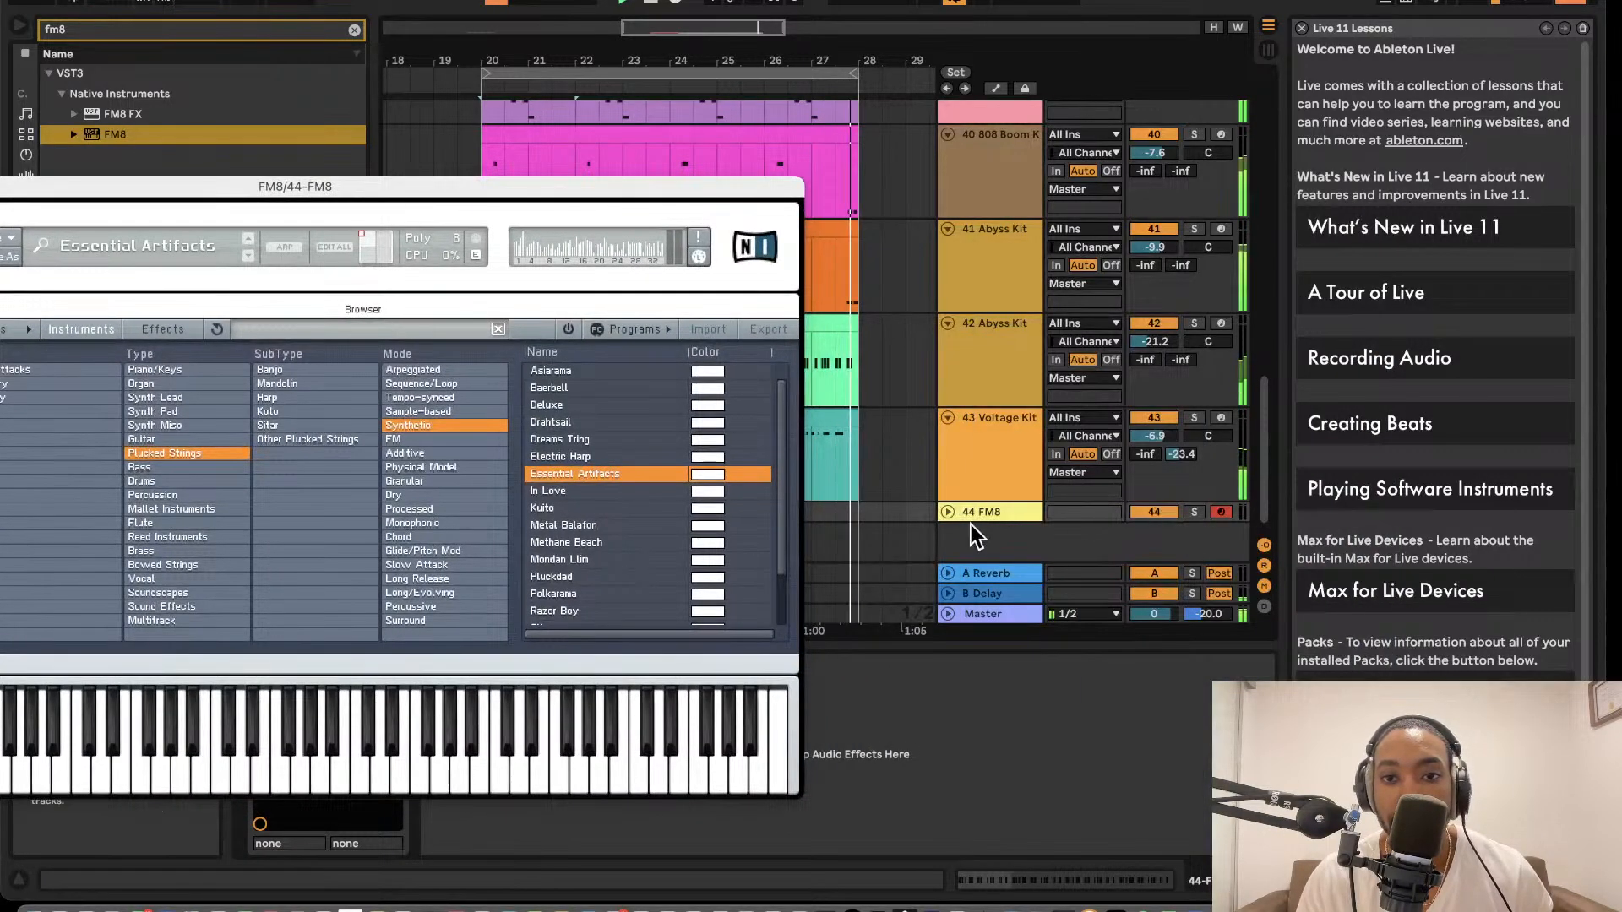
pyautogui.click(948, 513)
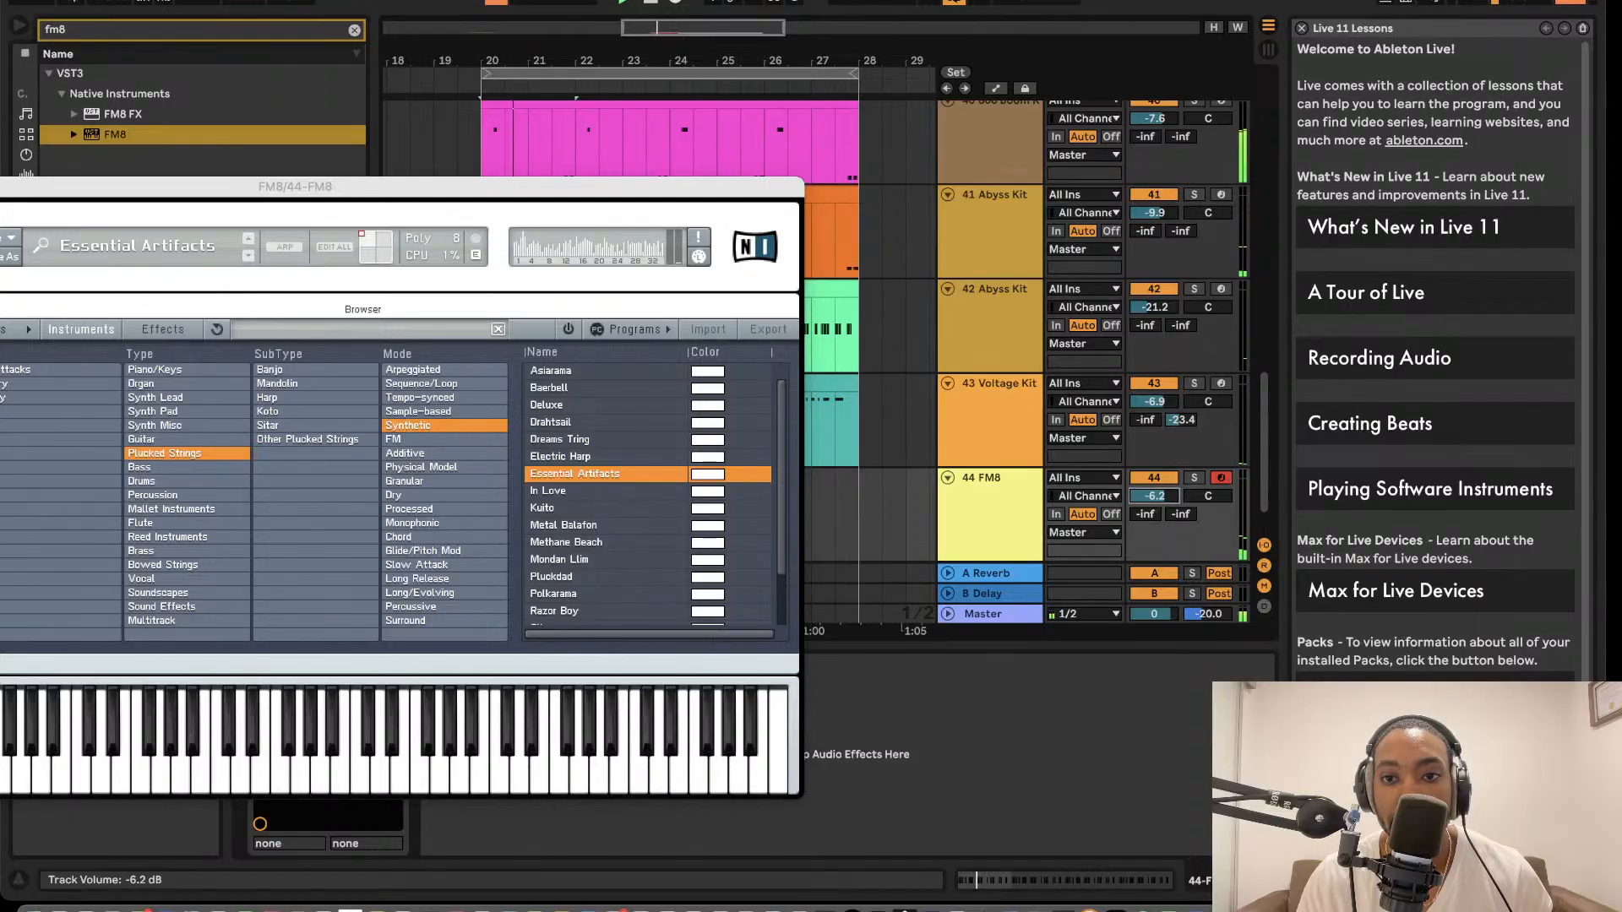
pyautogui.moveTo(685, 190); pyautogui.dragTo(960, 117)
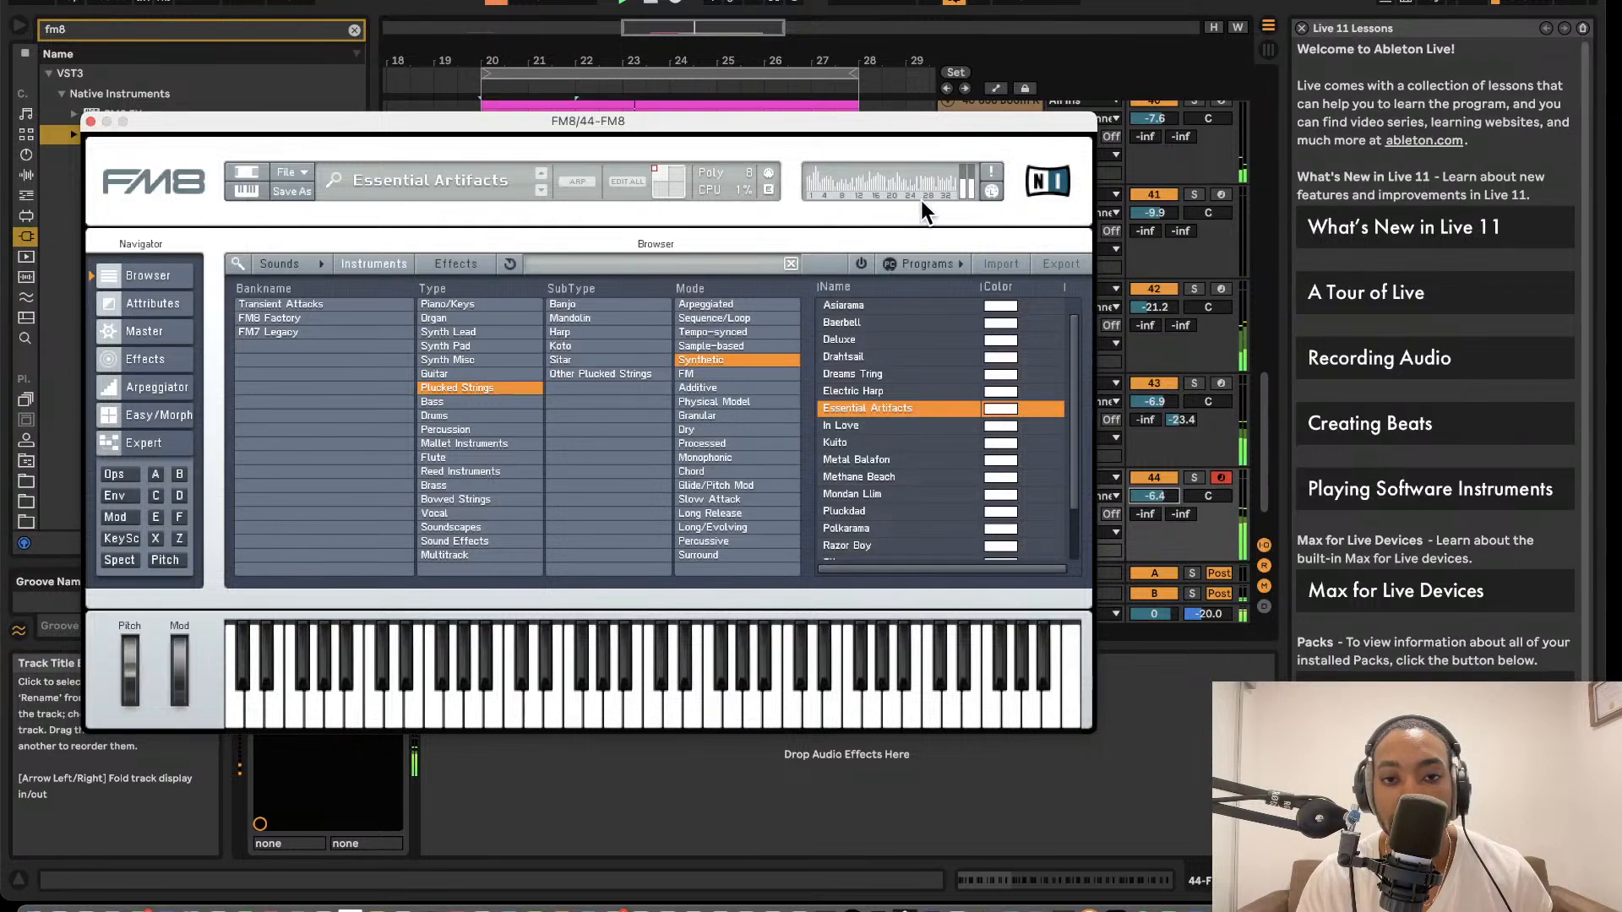
# - Audition the FM8 plucked-string presets Dreams Tring, Metal Balafon and Methane Beach against the loop
pyautogui.click(866, 374)
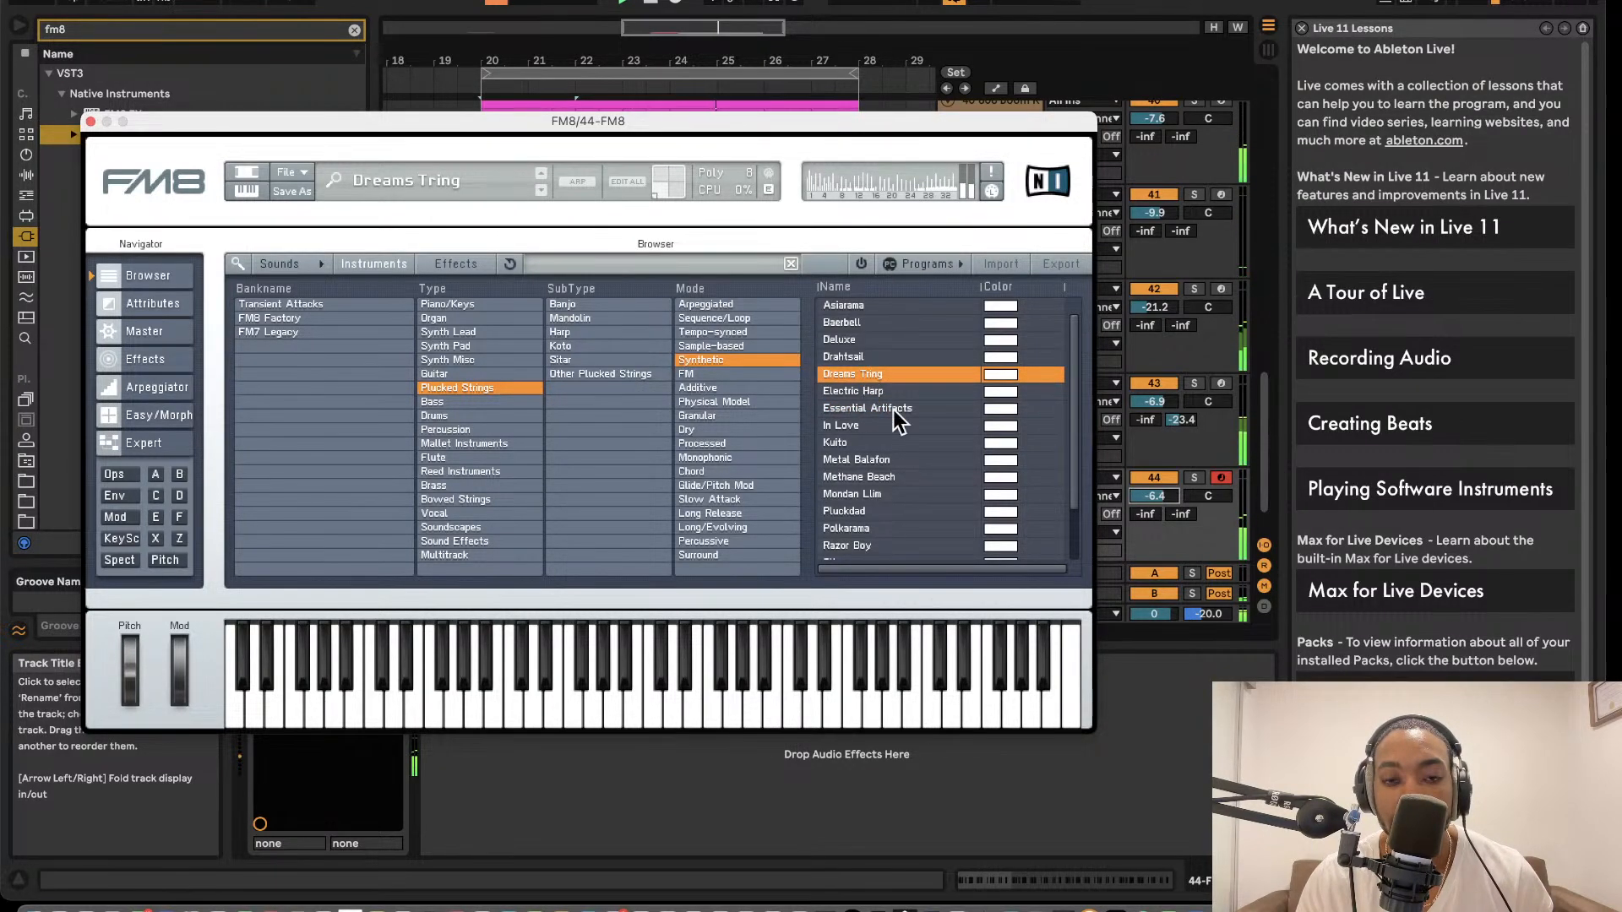
pyautogui.click(881, 461)
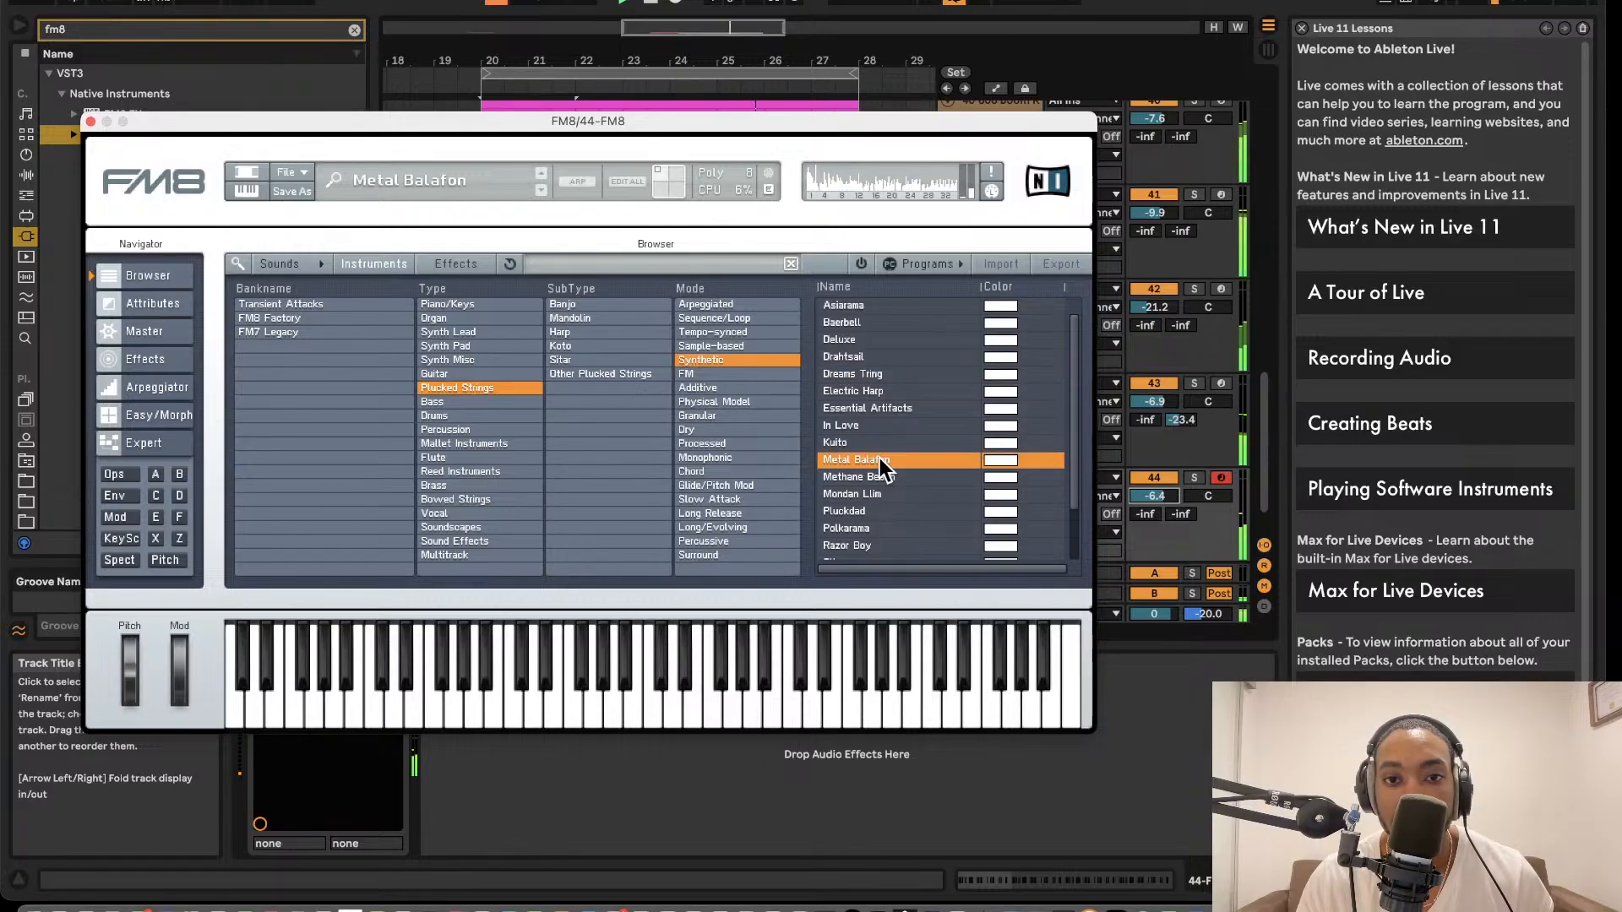
pyautogui.click(879, 478)
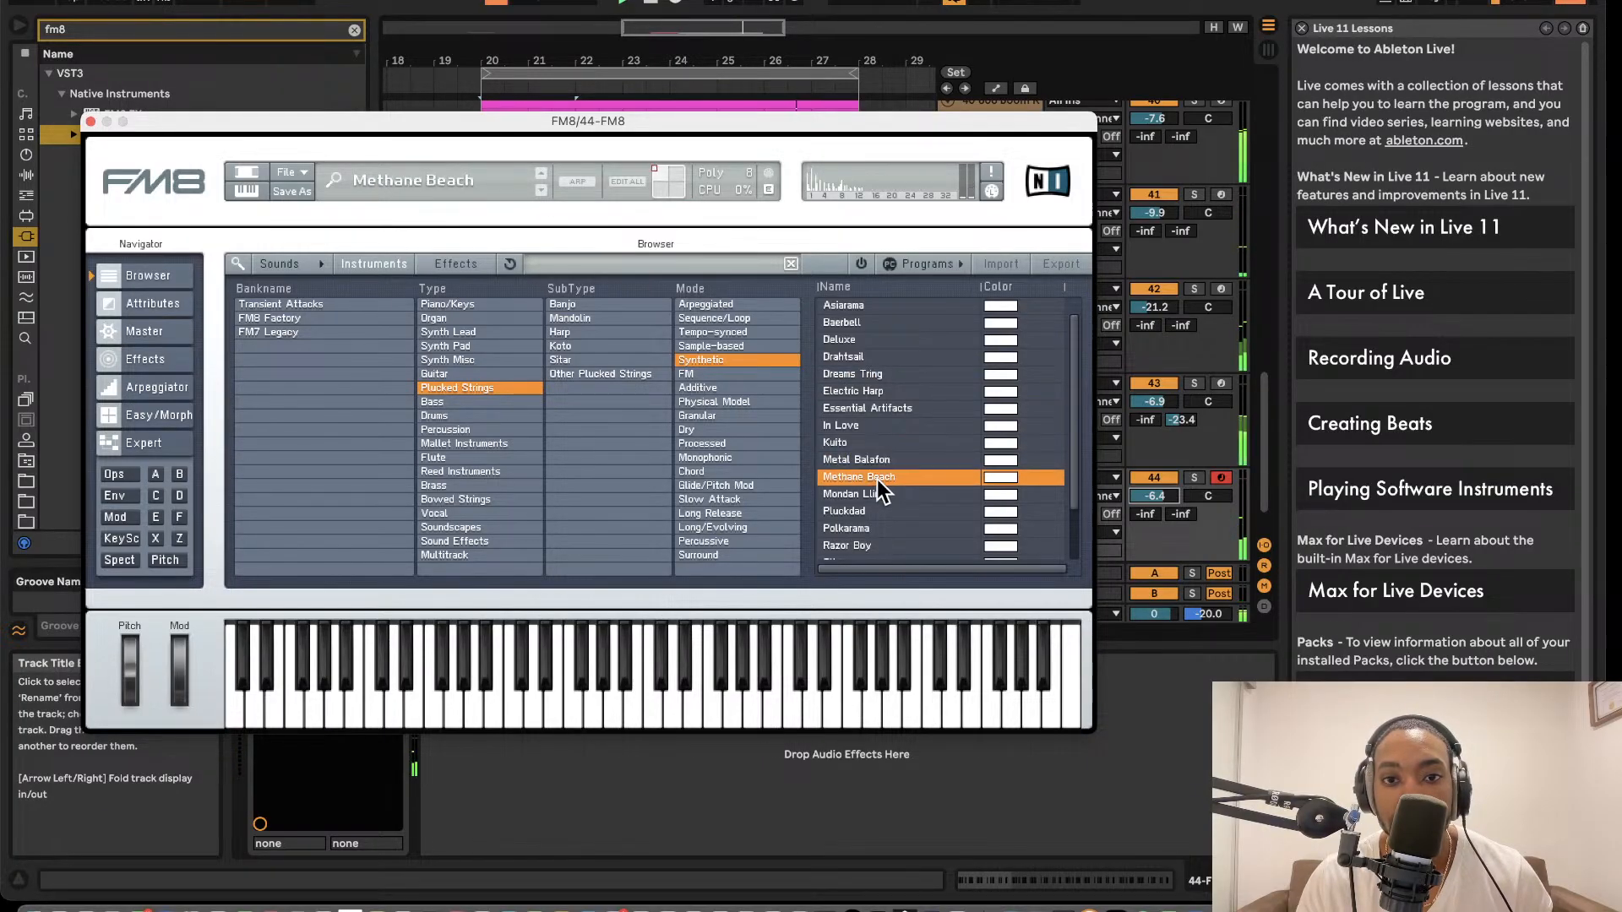
# - Switch the FM8 sound type to Synth Lead and audition the Betty and Analog Sequence presets
pyautogui.click(465, 332)
pyautogui.click(907, 359)
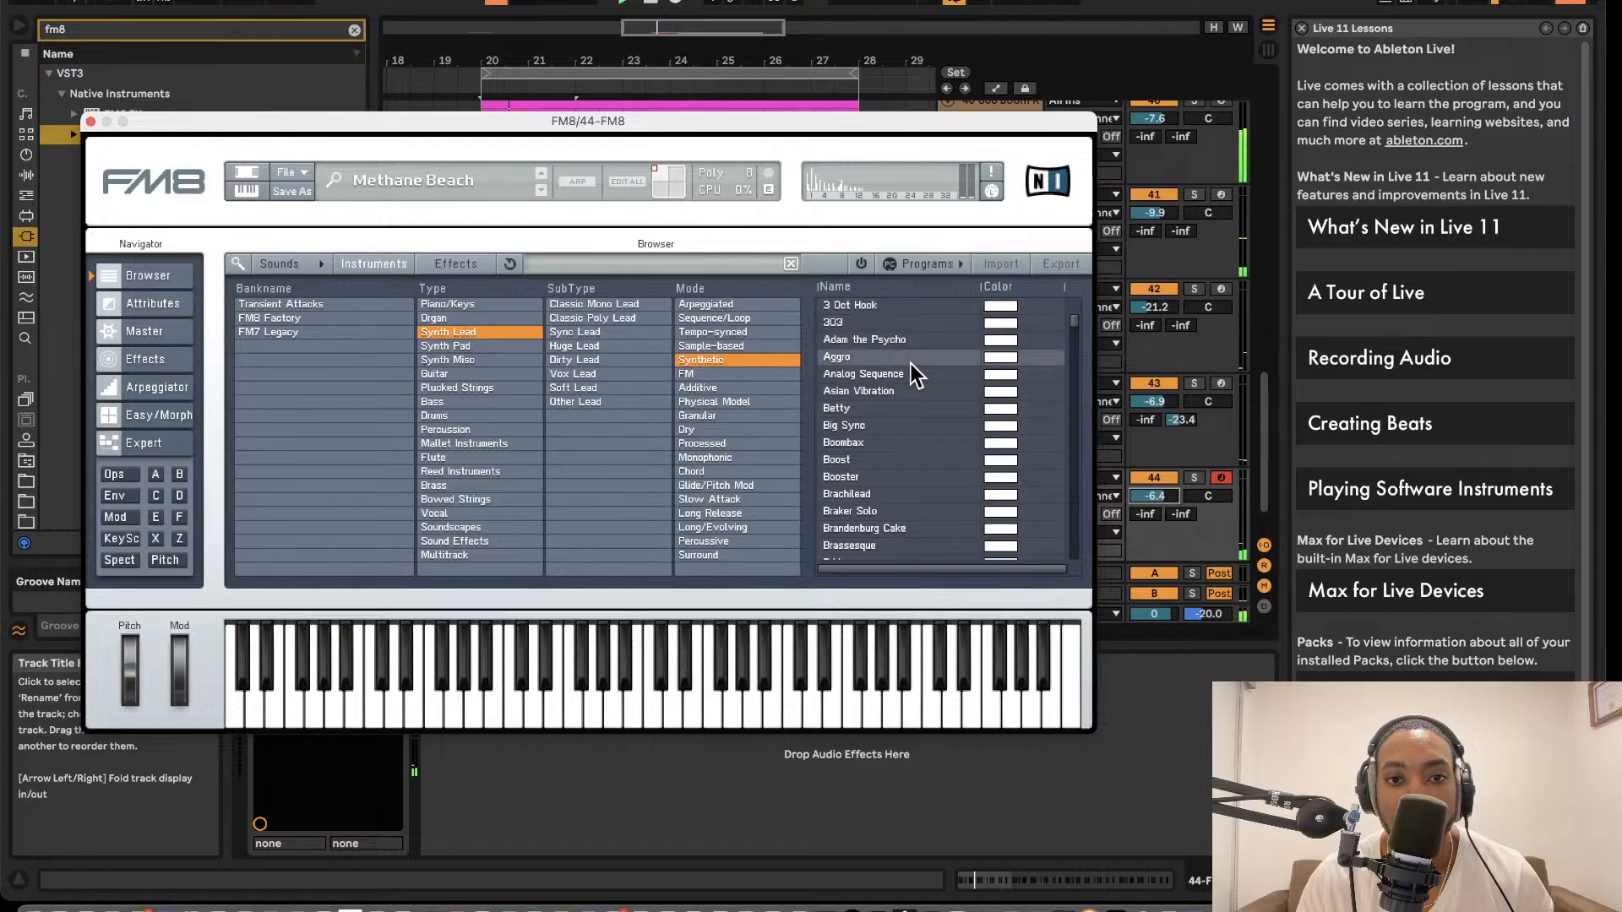
pyautogui.click(875, 409)
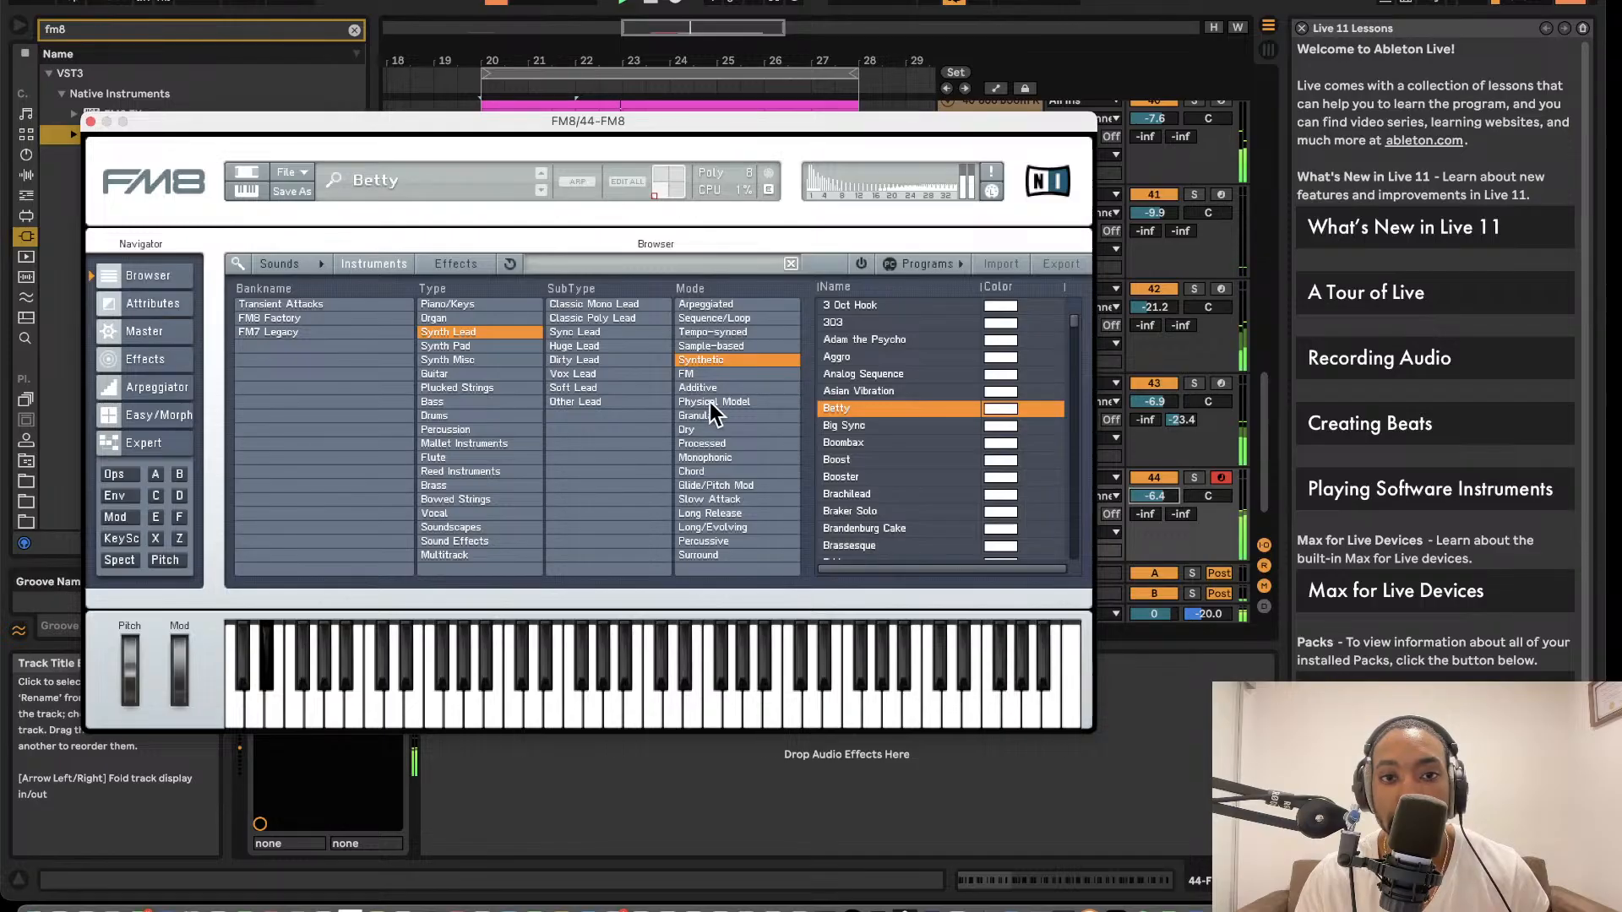
pyautogui.click(832, 375)
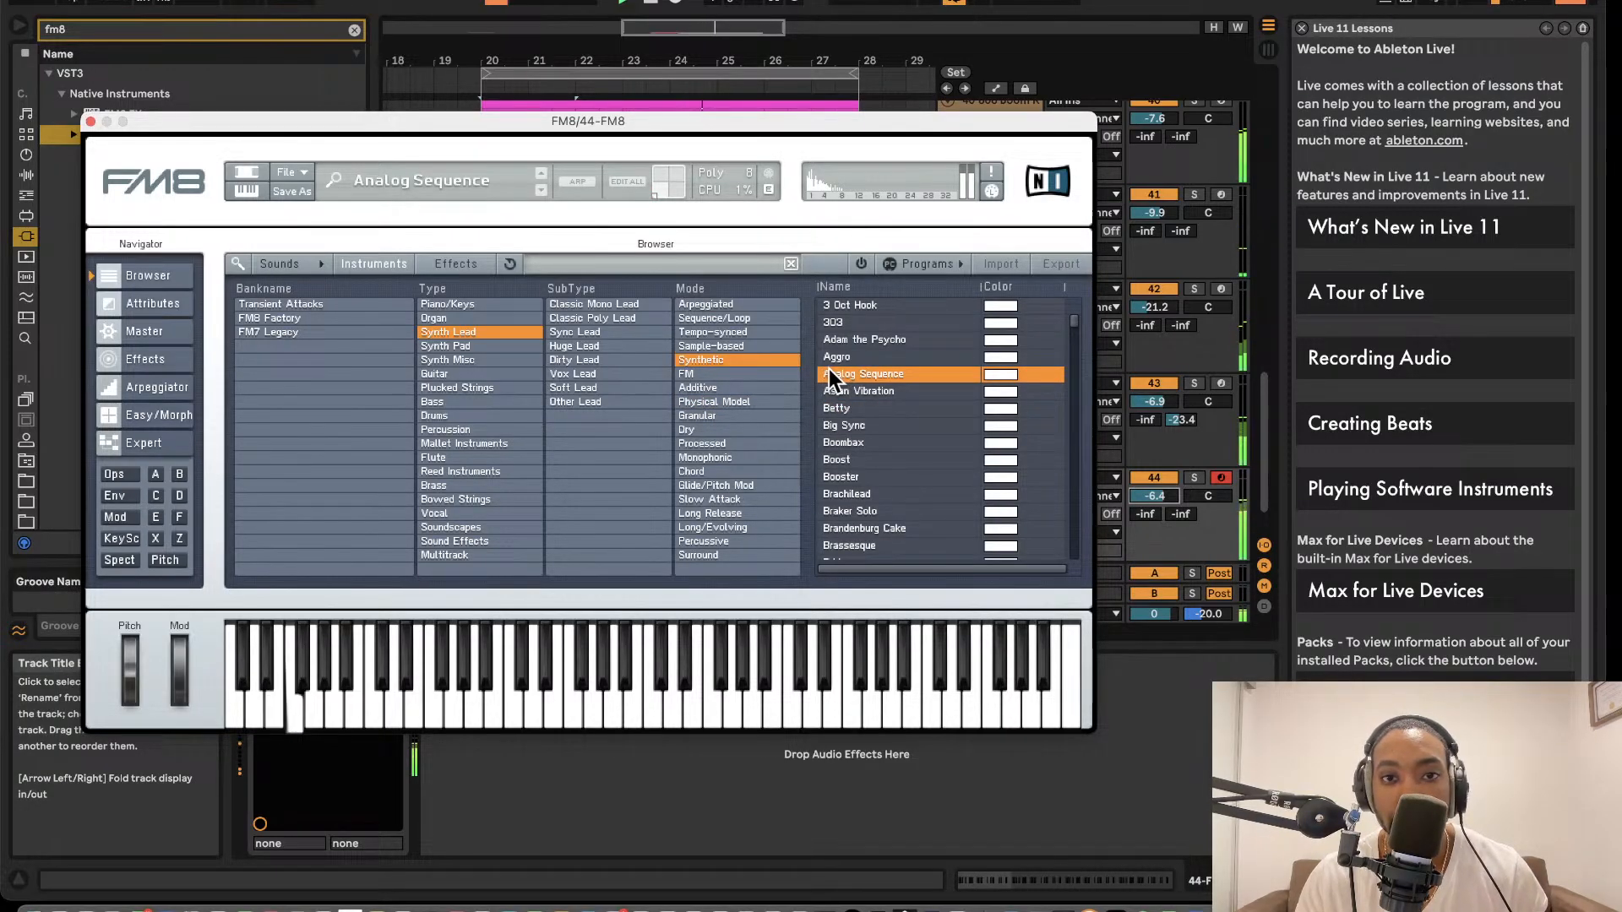
# - Add the Dry mode filter to the synth leads and audition the Detuned Orchestra and Evolution presets
pyautogui.click(740, 431)
pyautogui.click(858, 446)
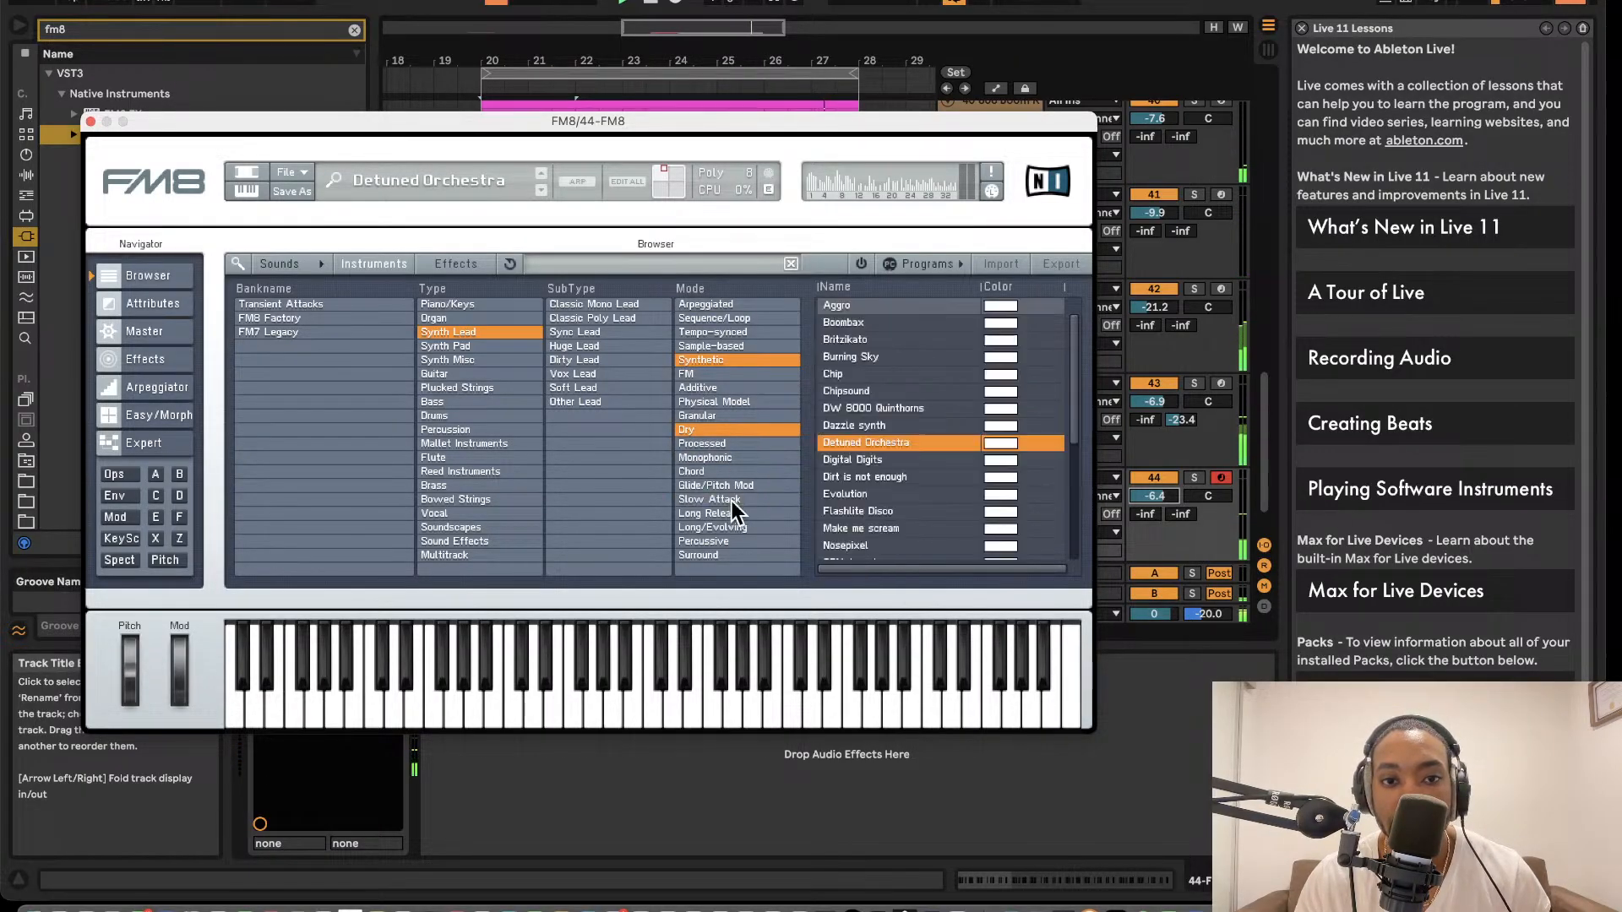
pyautogui.click(886, 495)
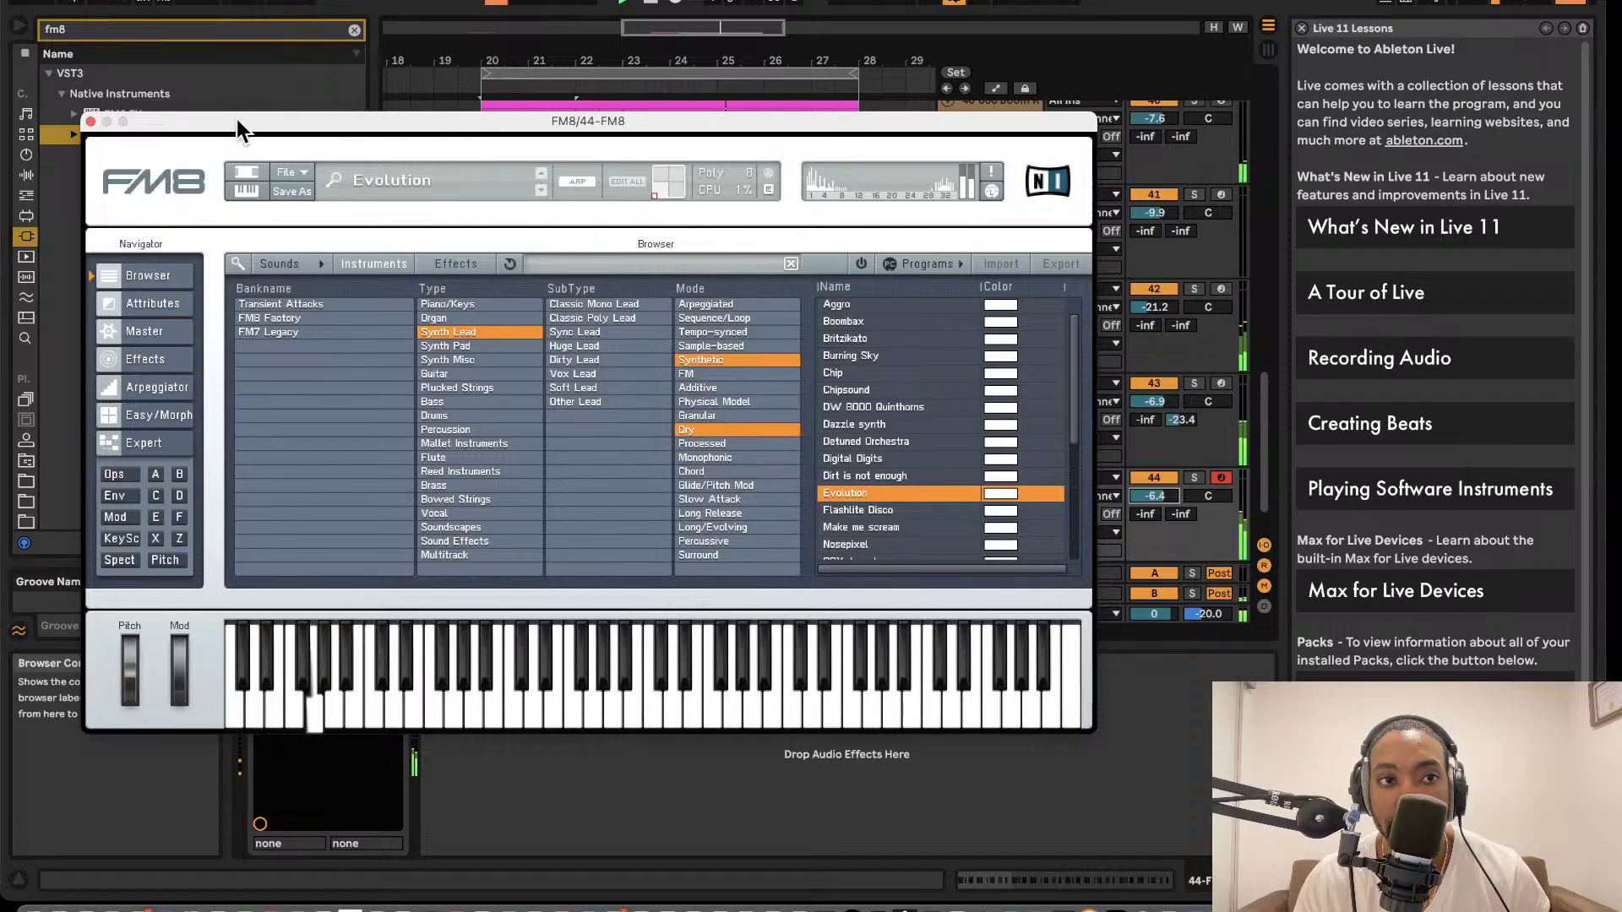
pyautogui.click(90, 121)
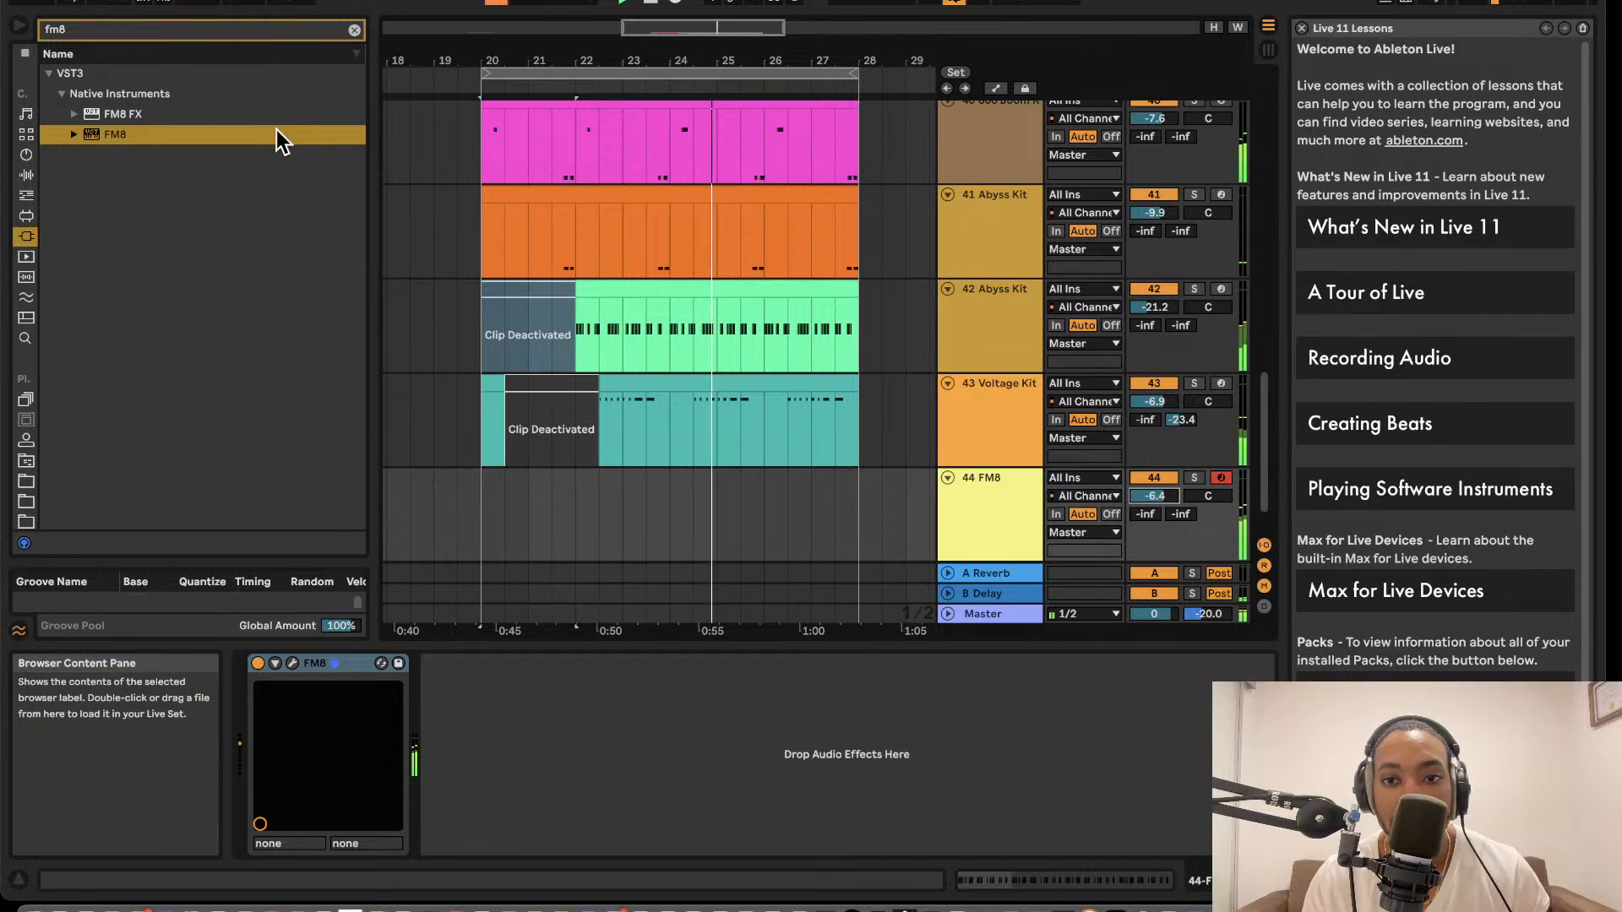
# - Reopen the FM8 interface, filter the sounds by the Digital Piano subtype and load the Go Far East preset
pyautogui.click(298, 657)
pyautogui.click(604, 374)
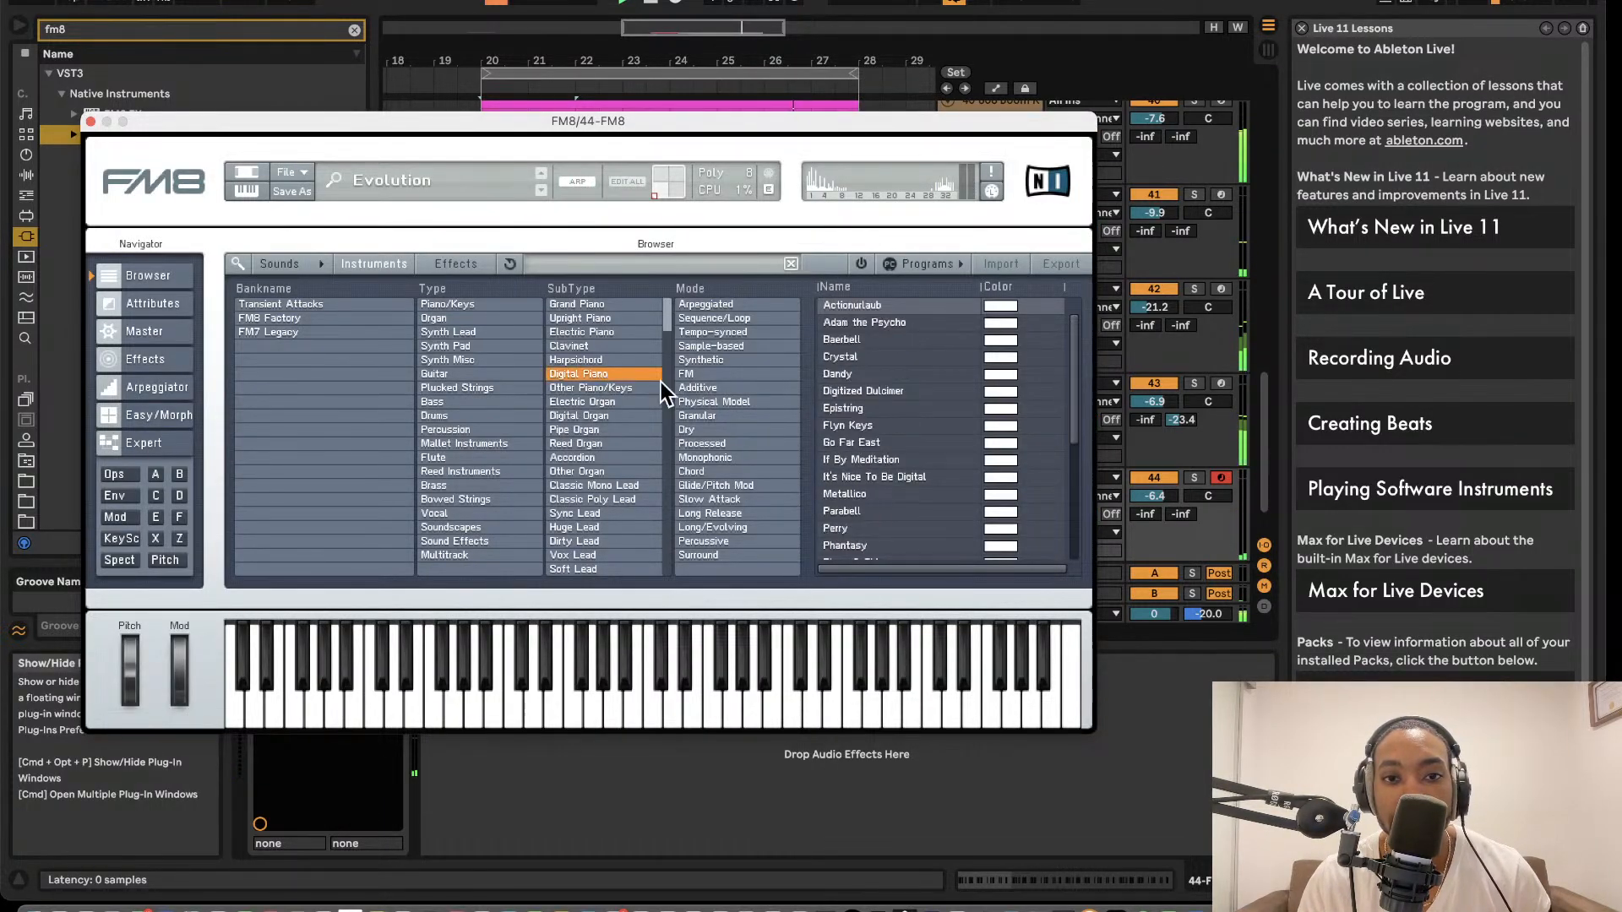
pyautogui.click(860, 390)
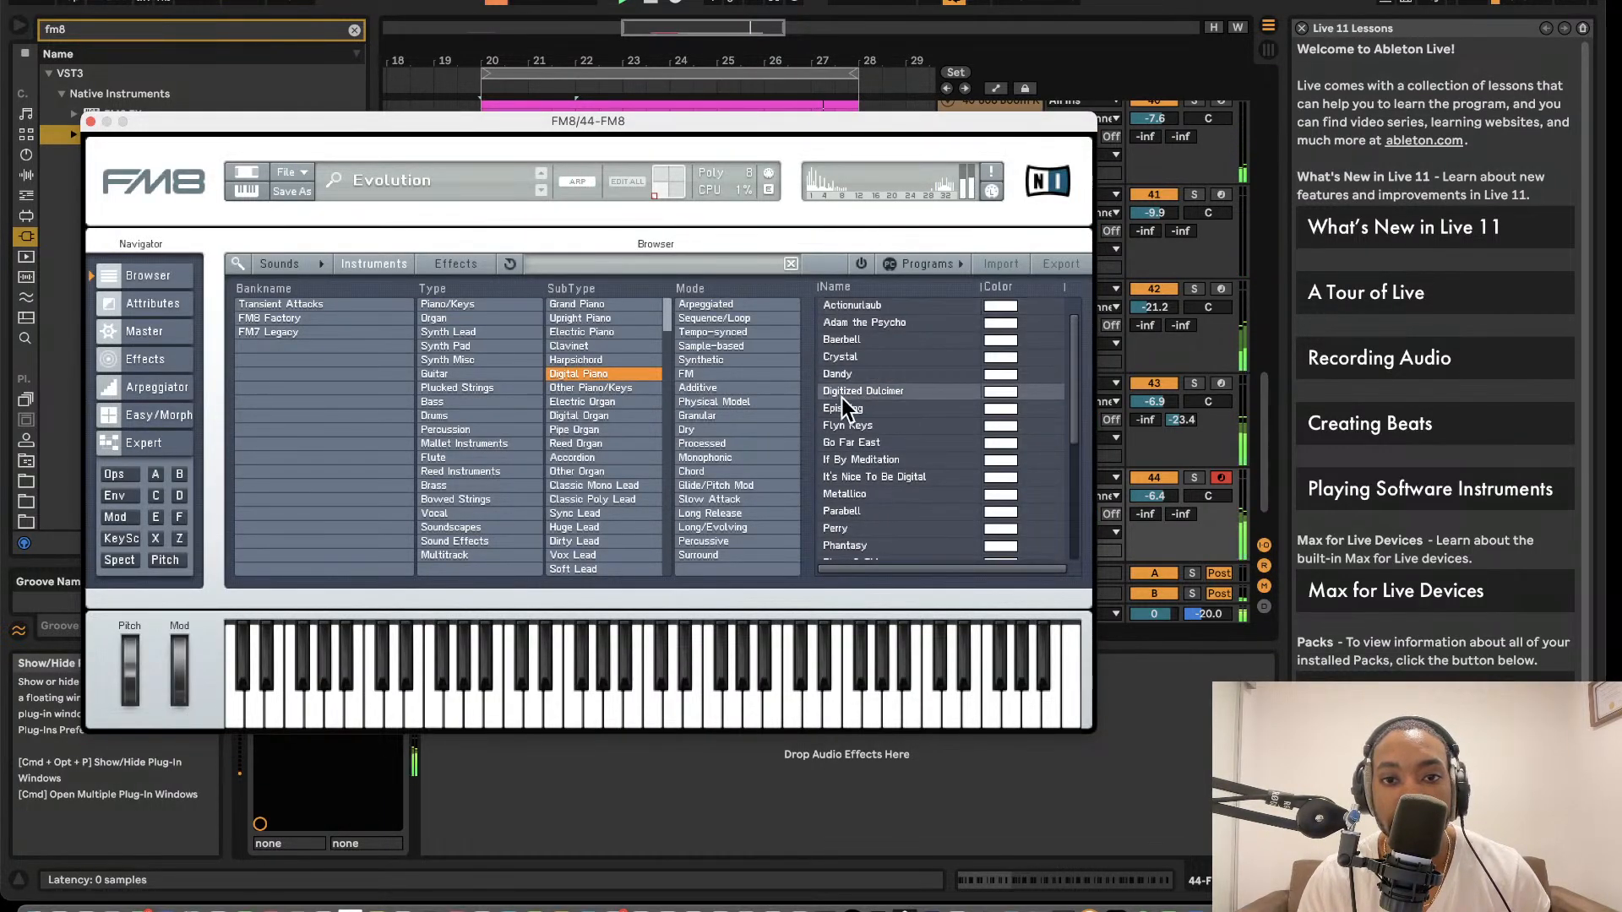
pyautogui.click(858, 450)
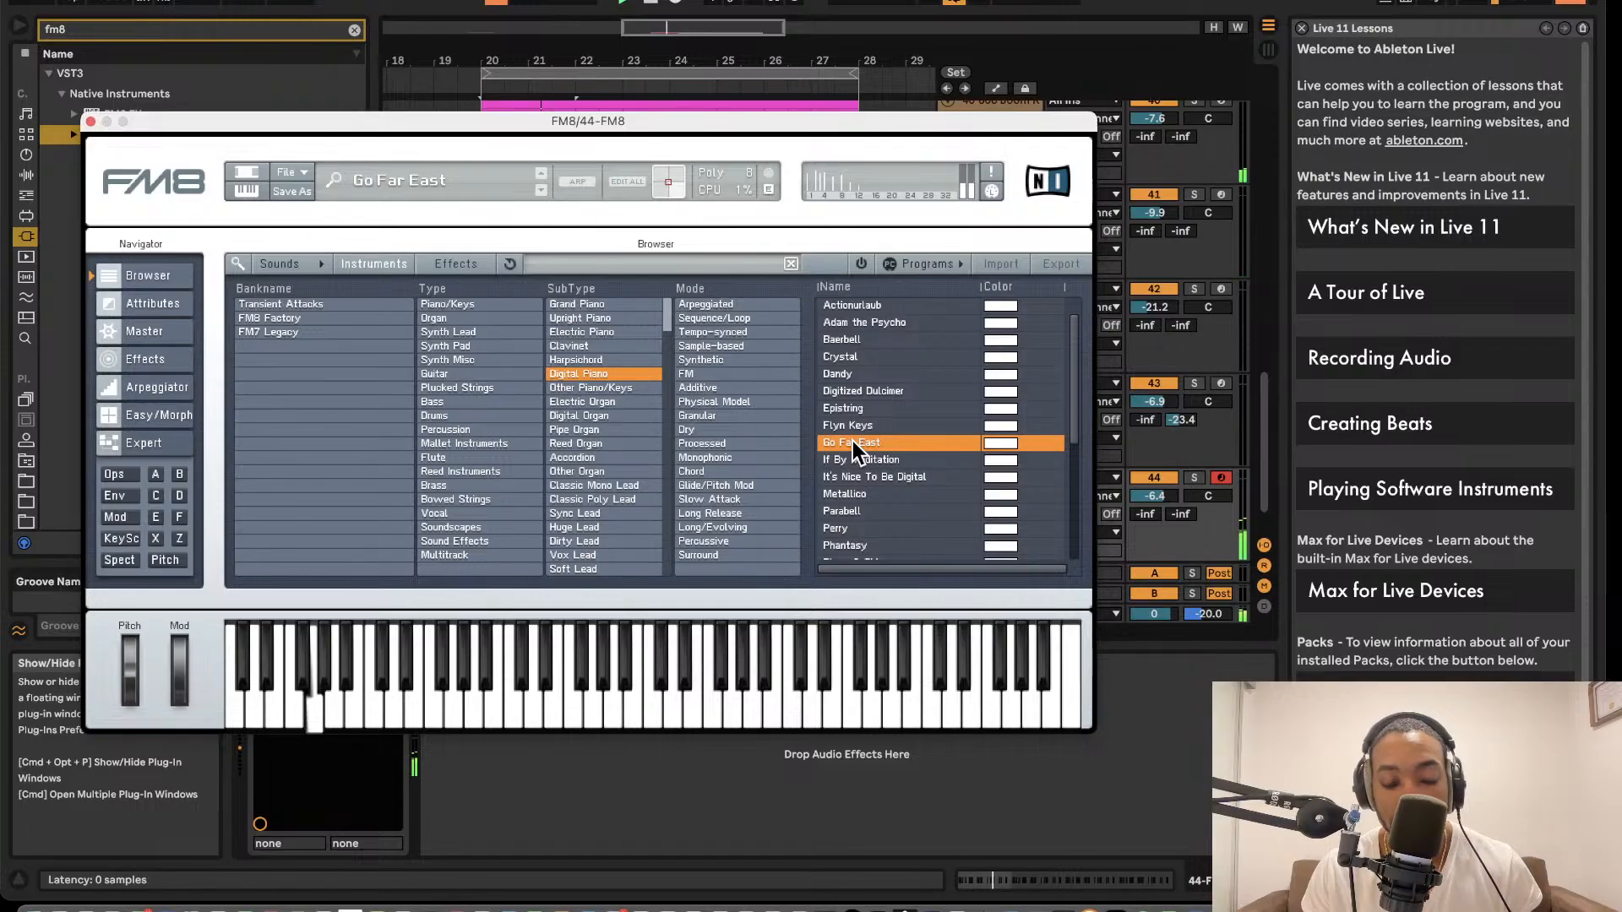
pyautogui.scroll(-5, 853, 440)
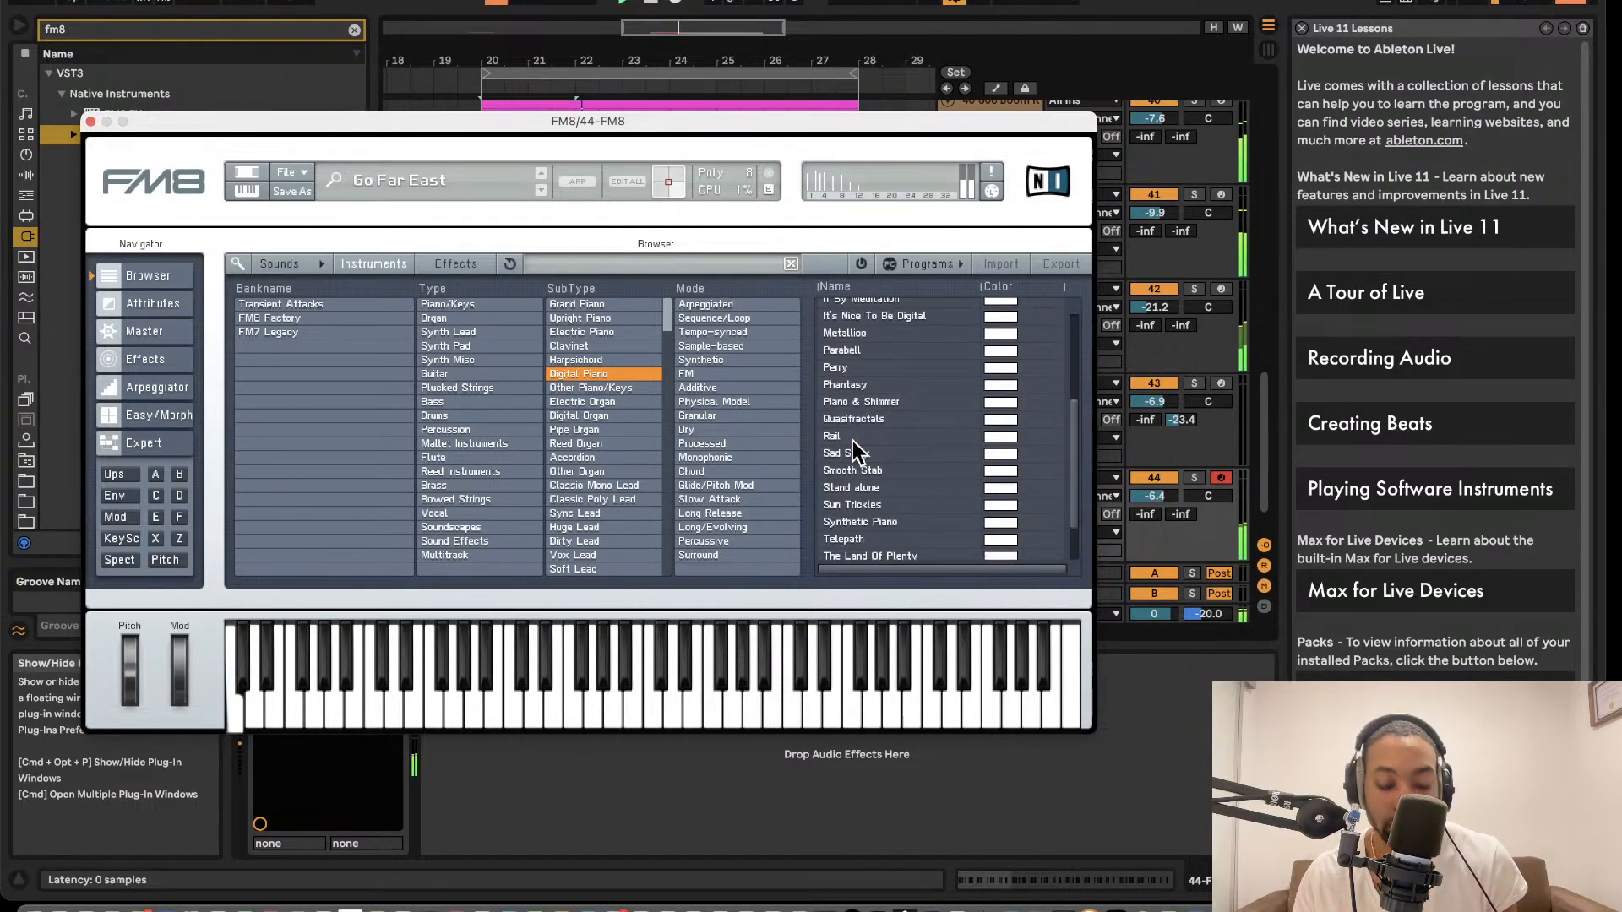
pyautogui.scroll(-1, 608, 333)
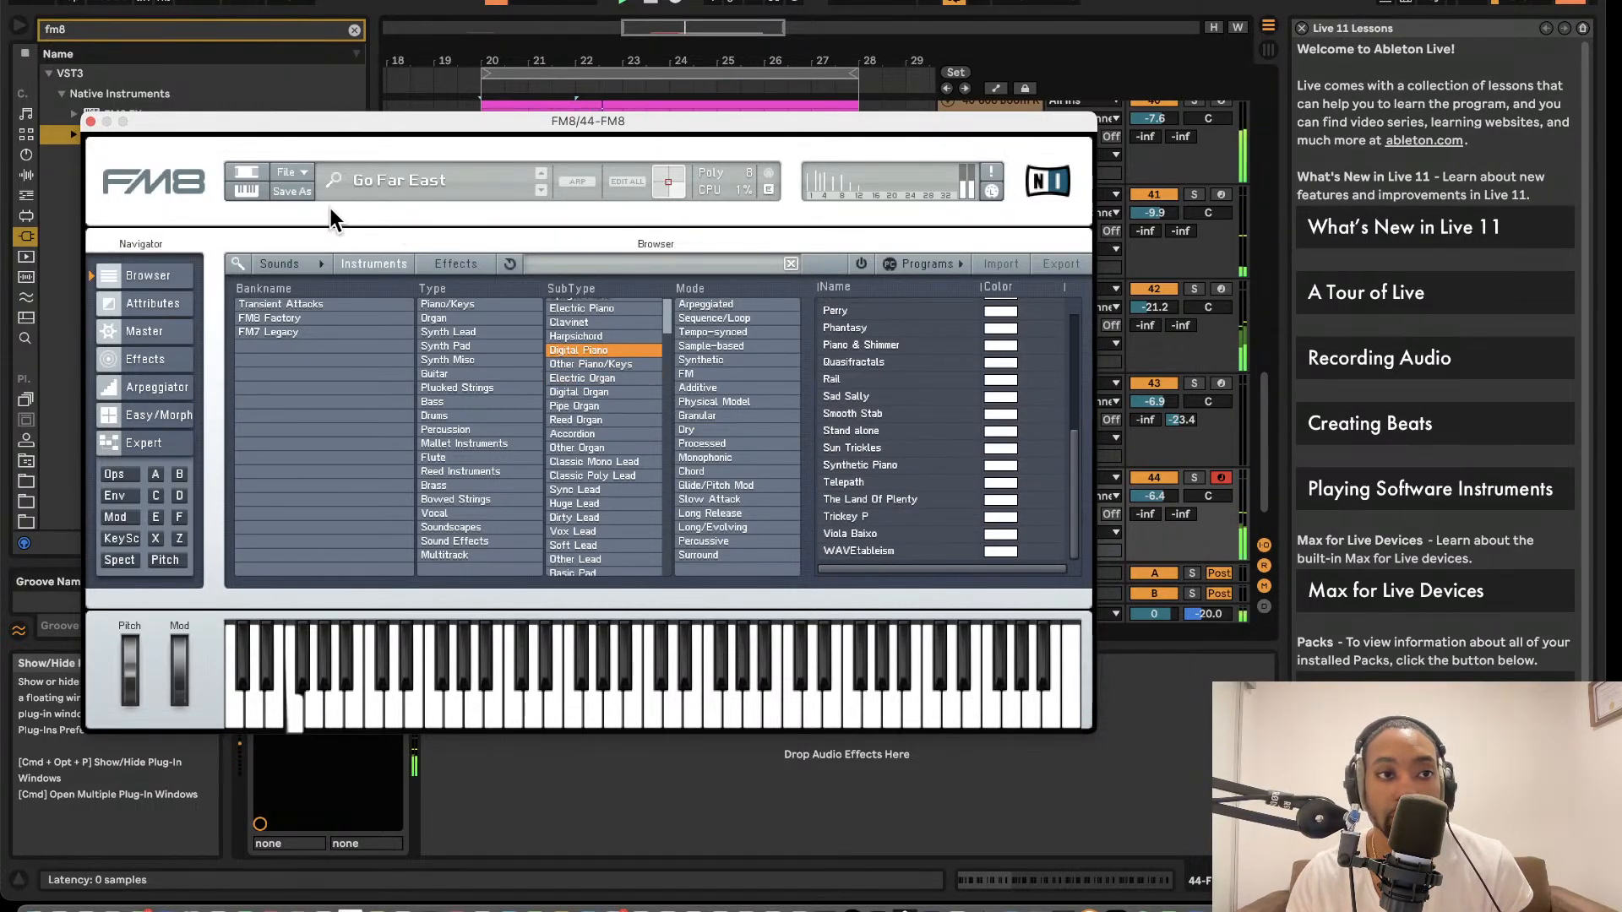
# - Close the FM8 interface, trim the start of the 44 FM8 clip to 22.1.1 and play it back
pyautogui.click(89, 121)
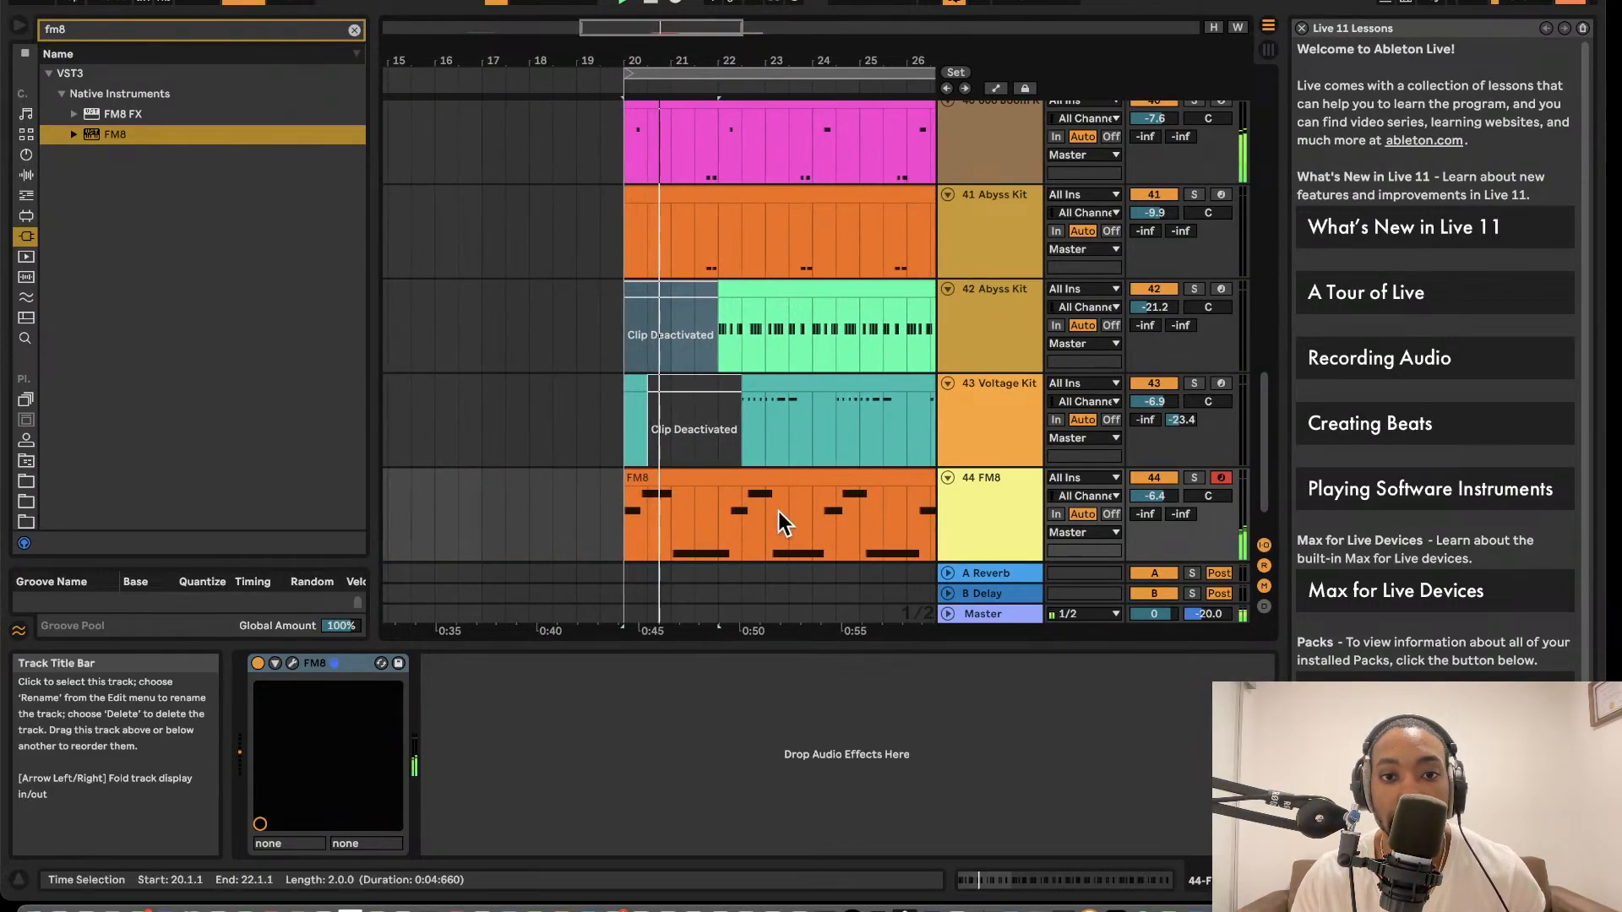
pyautogui.moveTo(610, 477); pyautogui.dragTo(710, 471)
pyautogui.press('space')
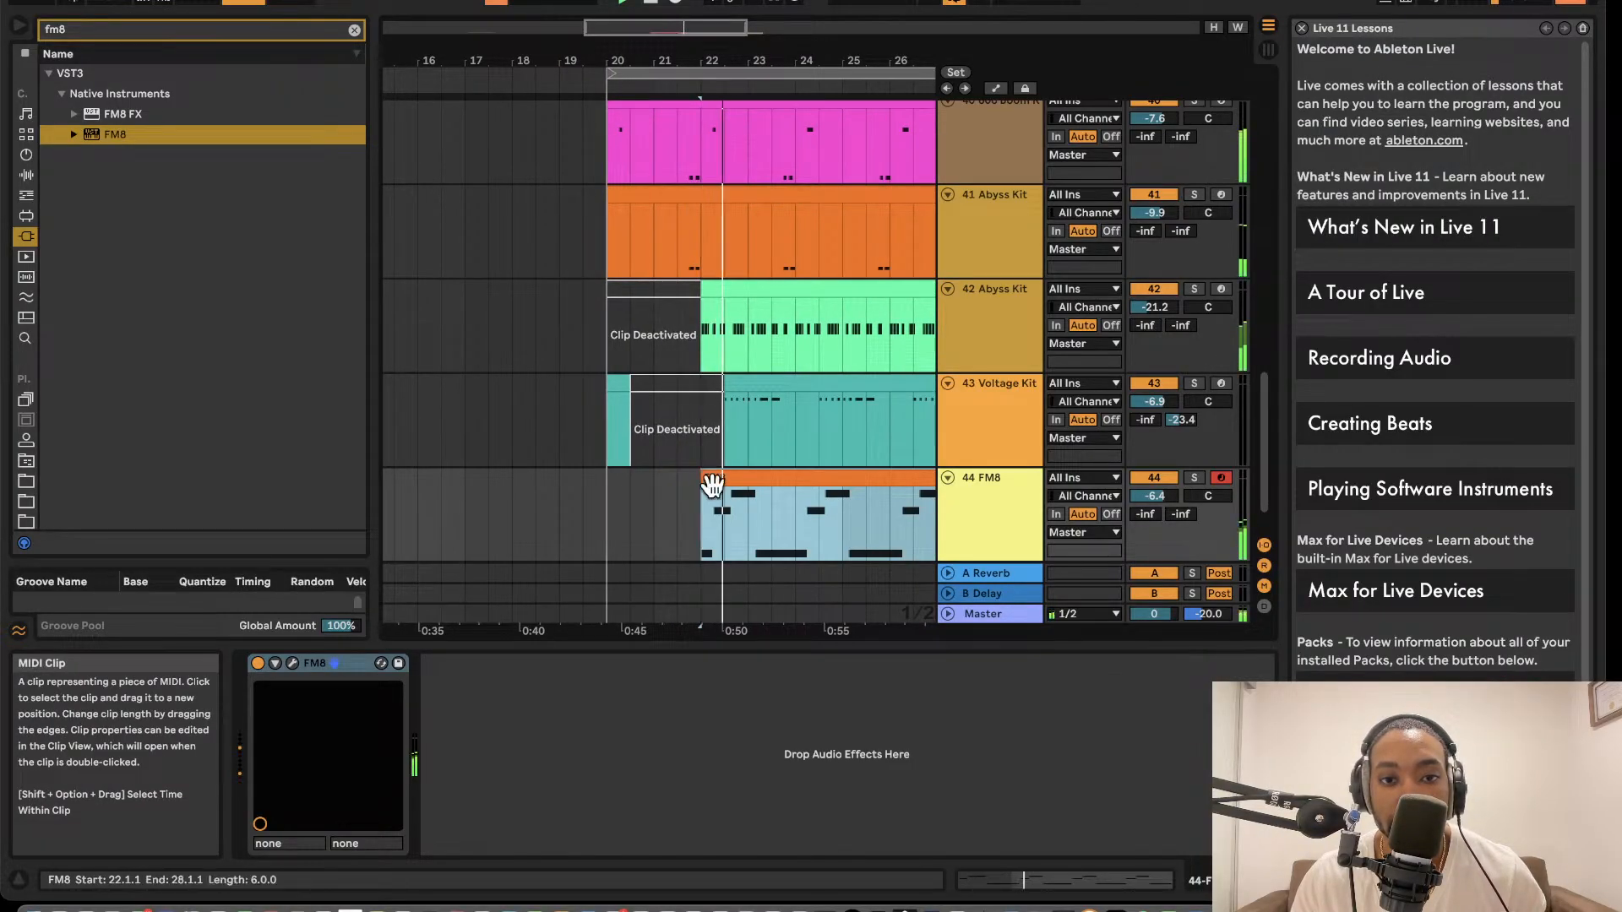
# - Reopen the FM8 interface on track 44, filter the sounds by the Harpsichord subtype and audition the Harmonic Union preset
pyautogui.doubleClick(753, 492)
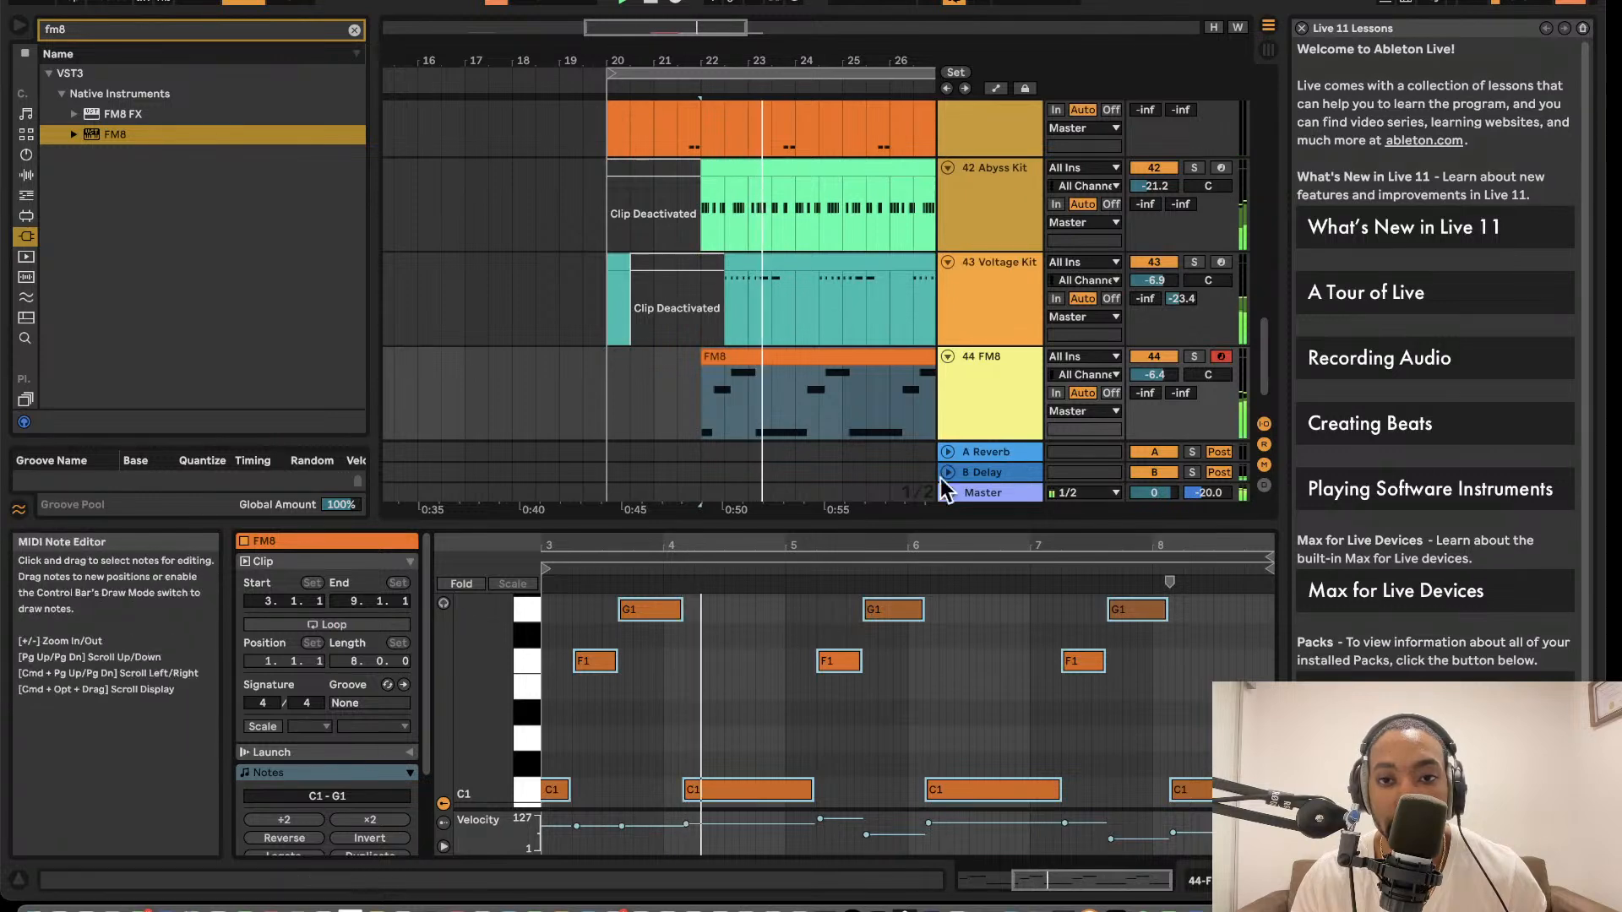
pyautogui.click(984, 357)
pyautogui.click(292, 664)
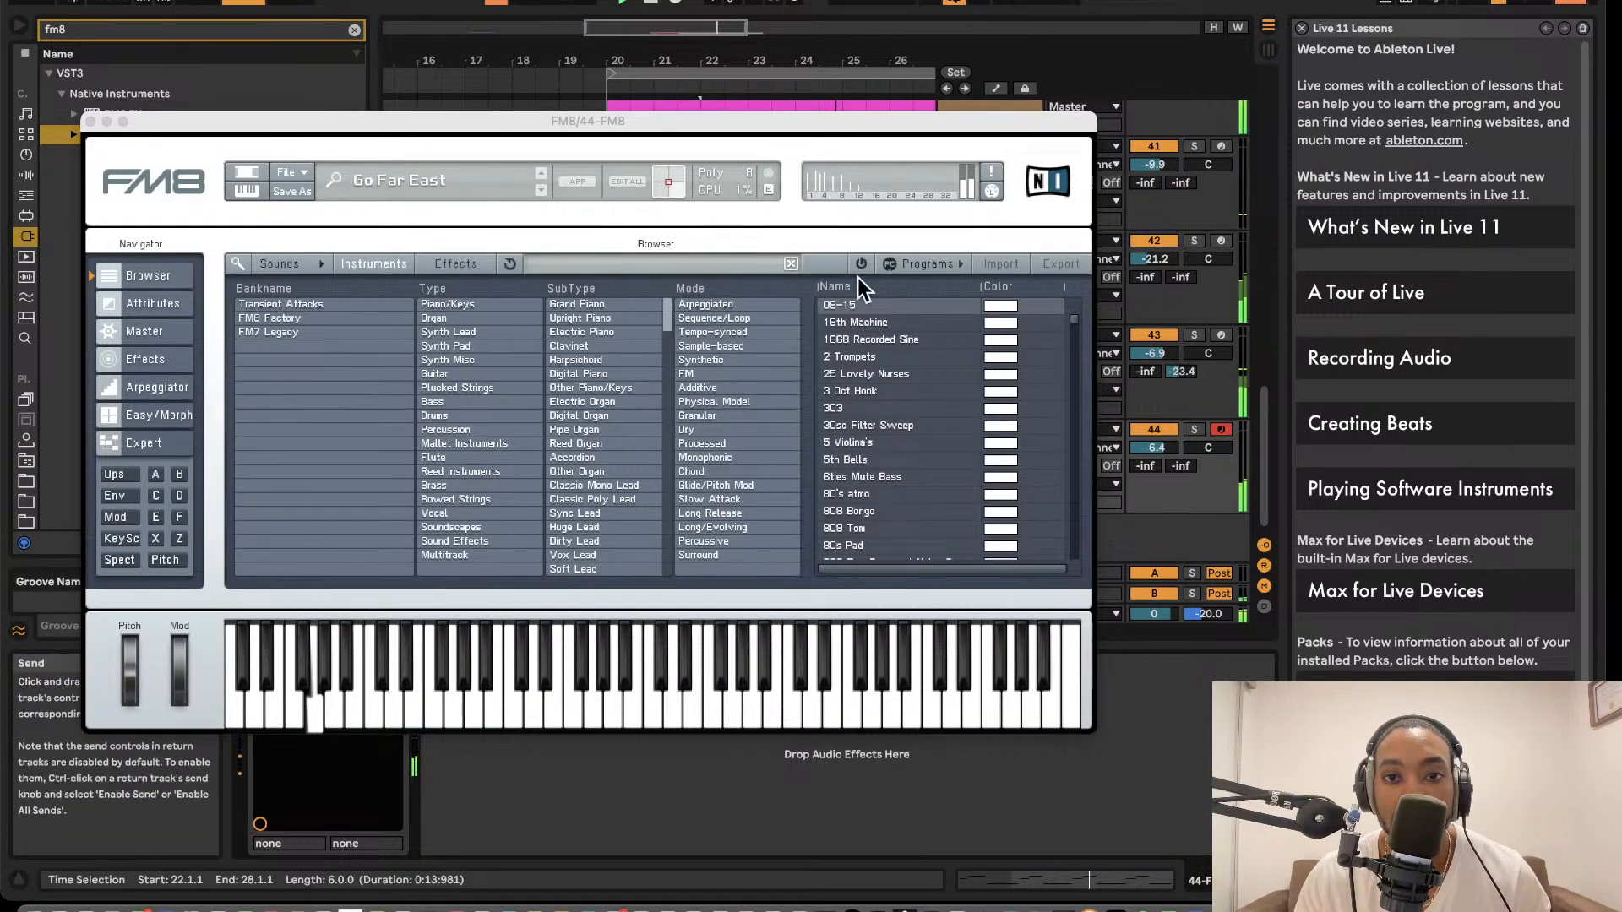
pyautogui.click(602, 360)
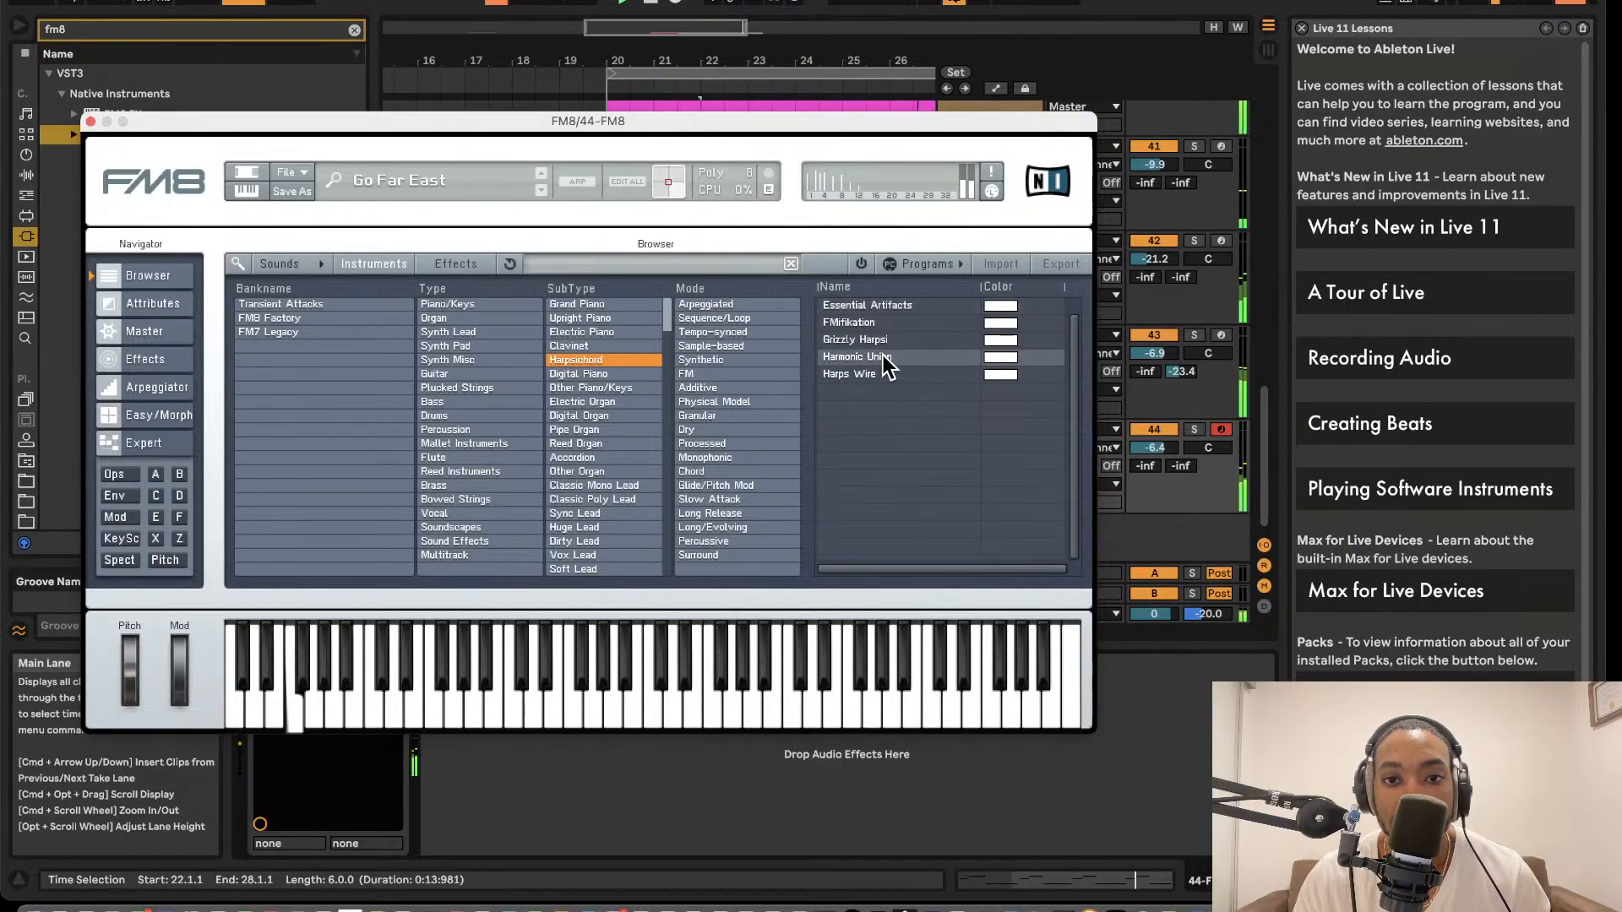
pyautogui.click(877, 358)
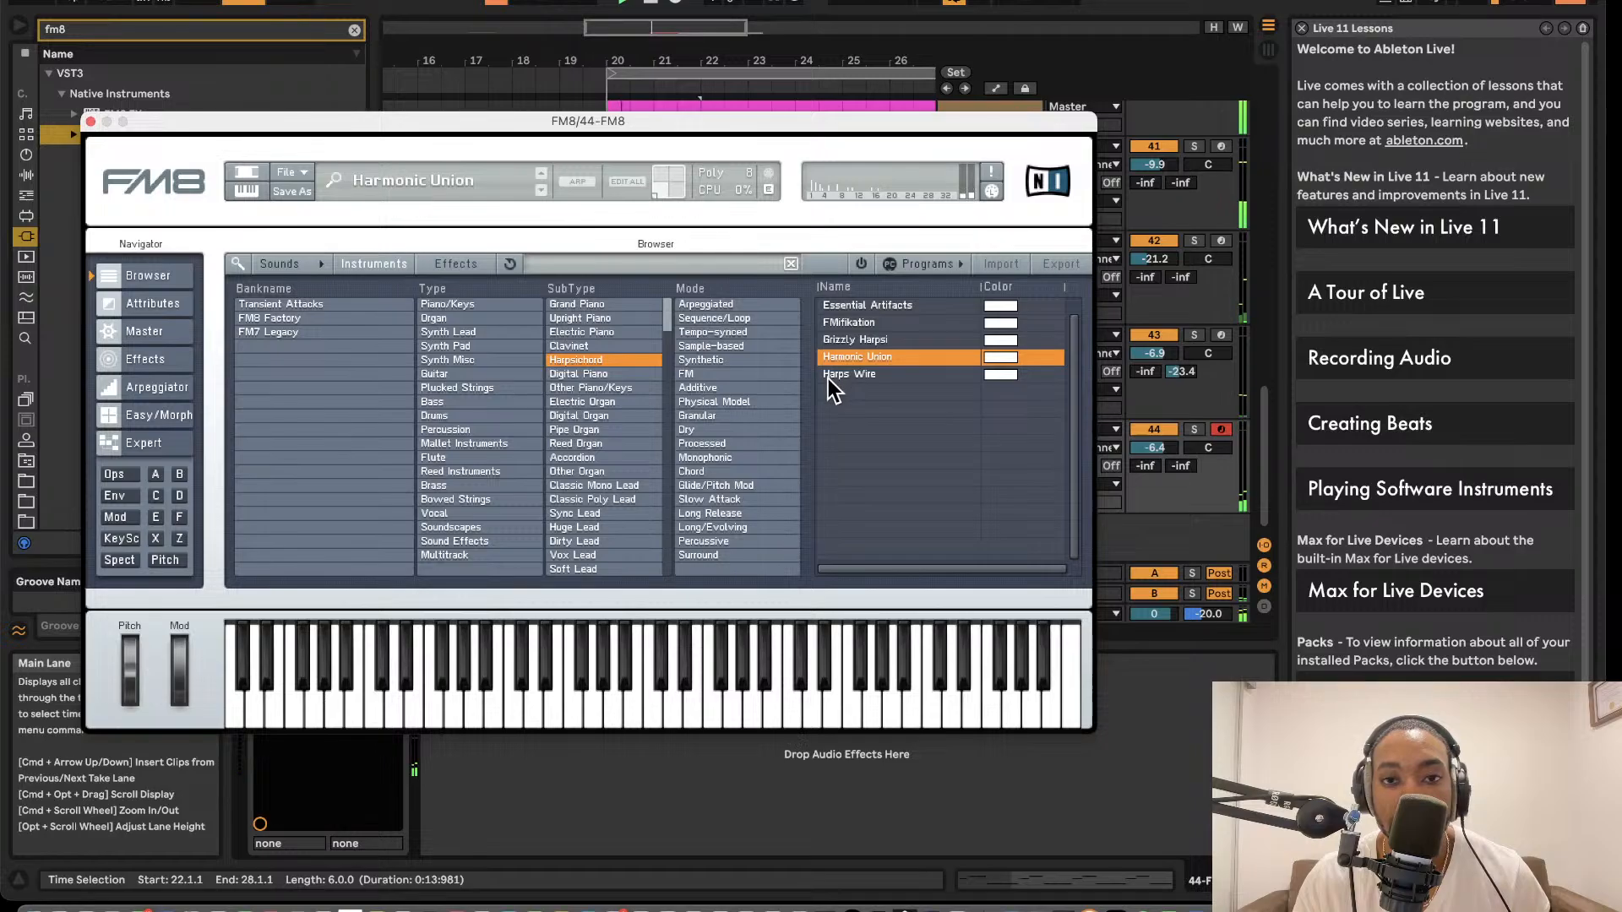
# - Replace the subtype filter with the Tempo-synced mode filter and audition the Ambient Mallet preset
pyautogui.click(615, 374)
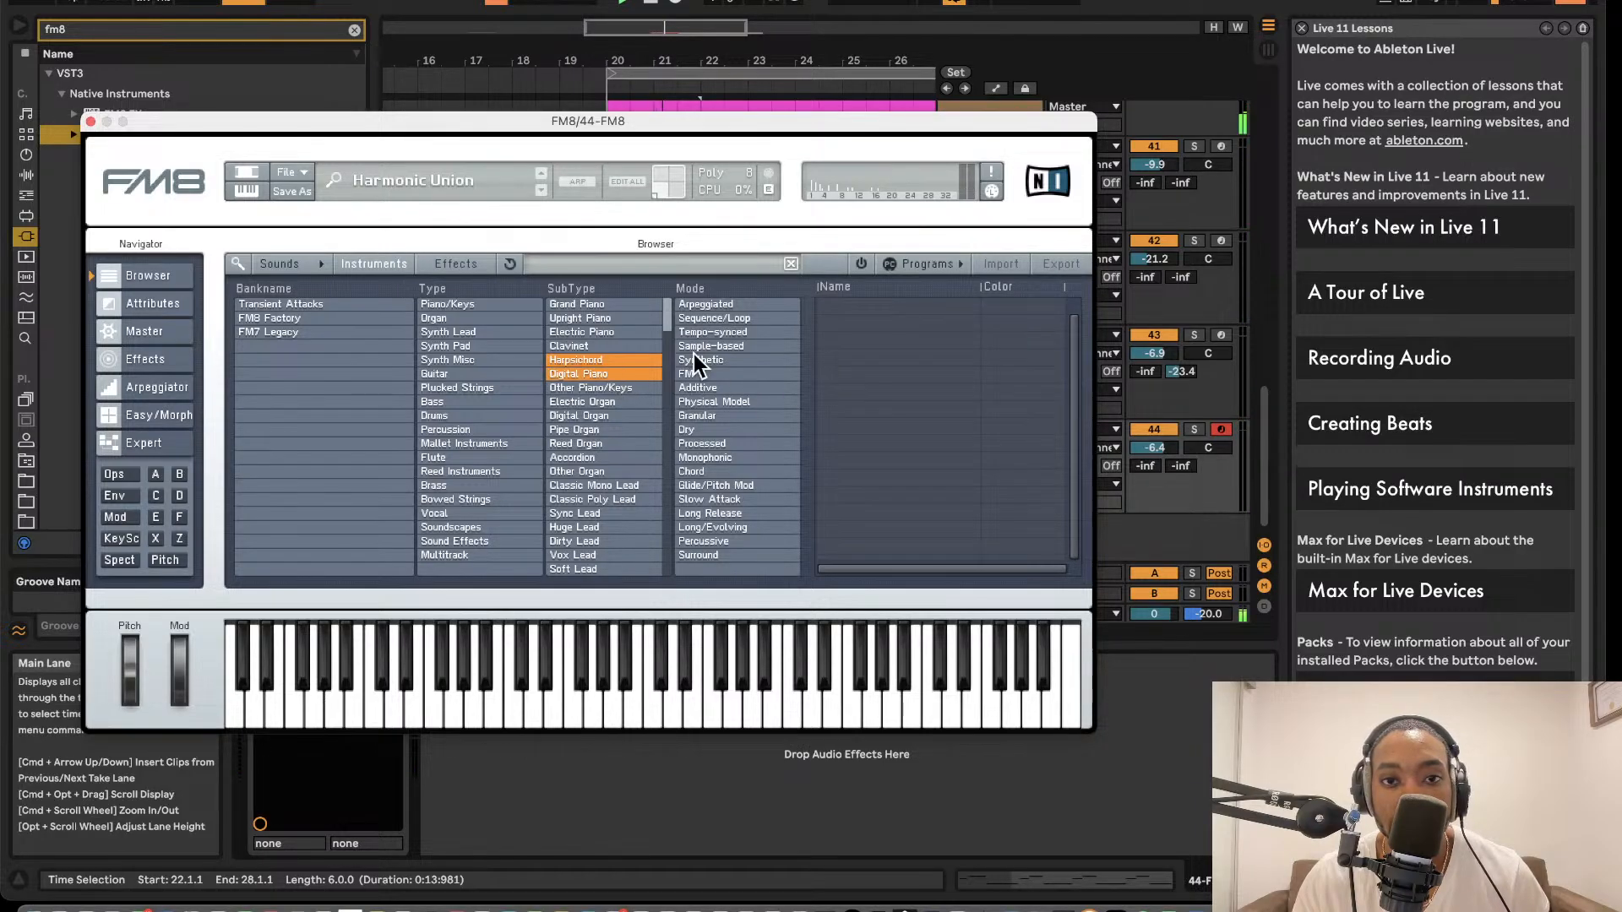
pyautogui.click(740, 332)
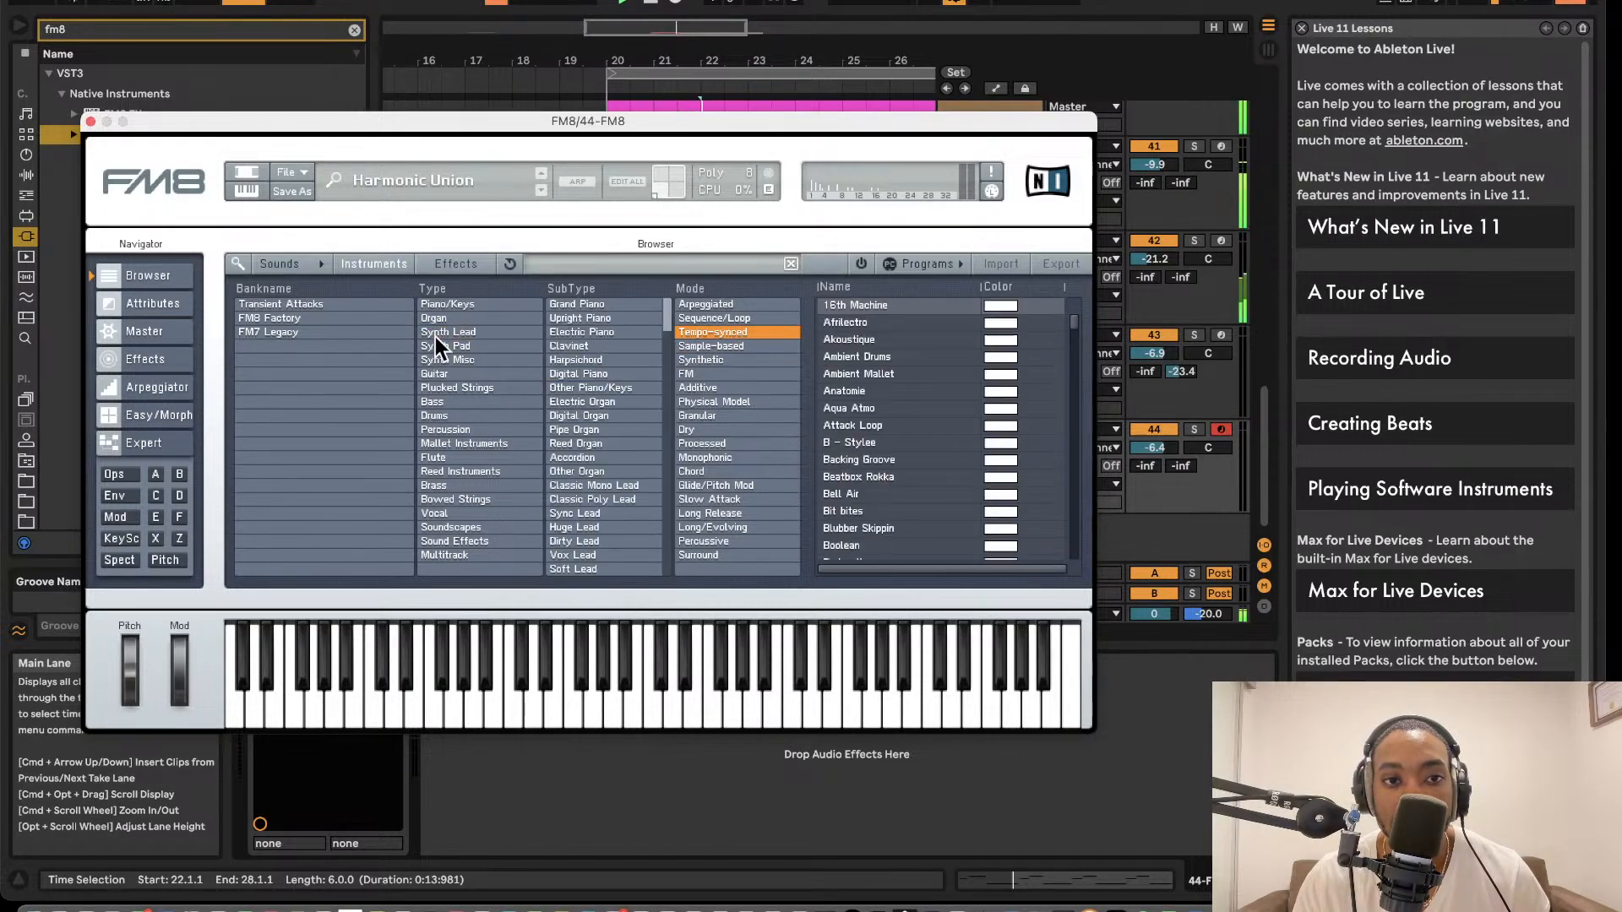
pyautogui.click(857, 373)
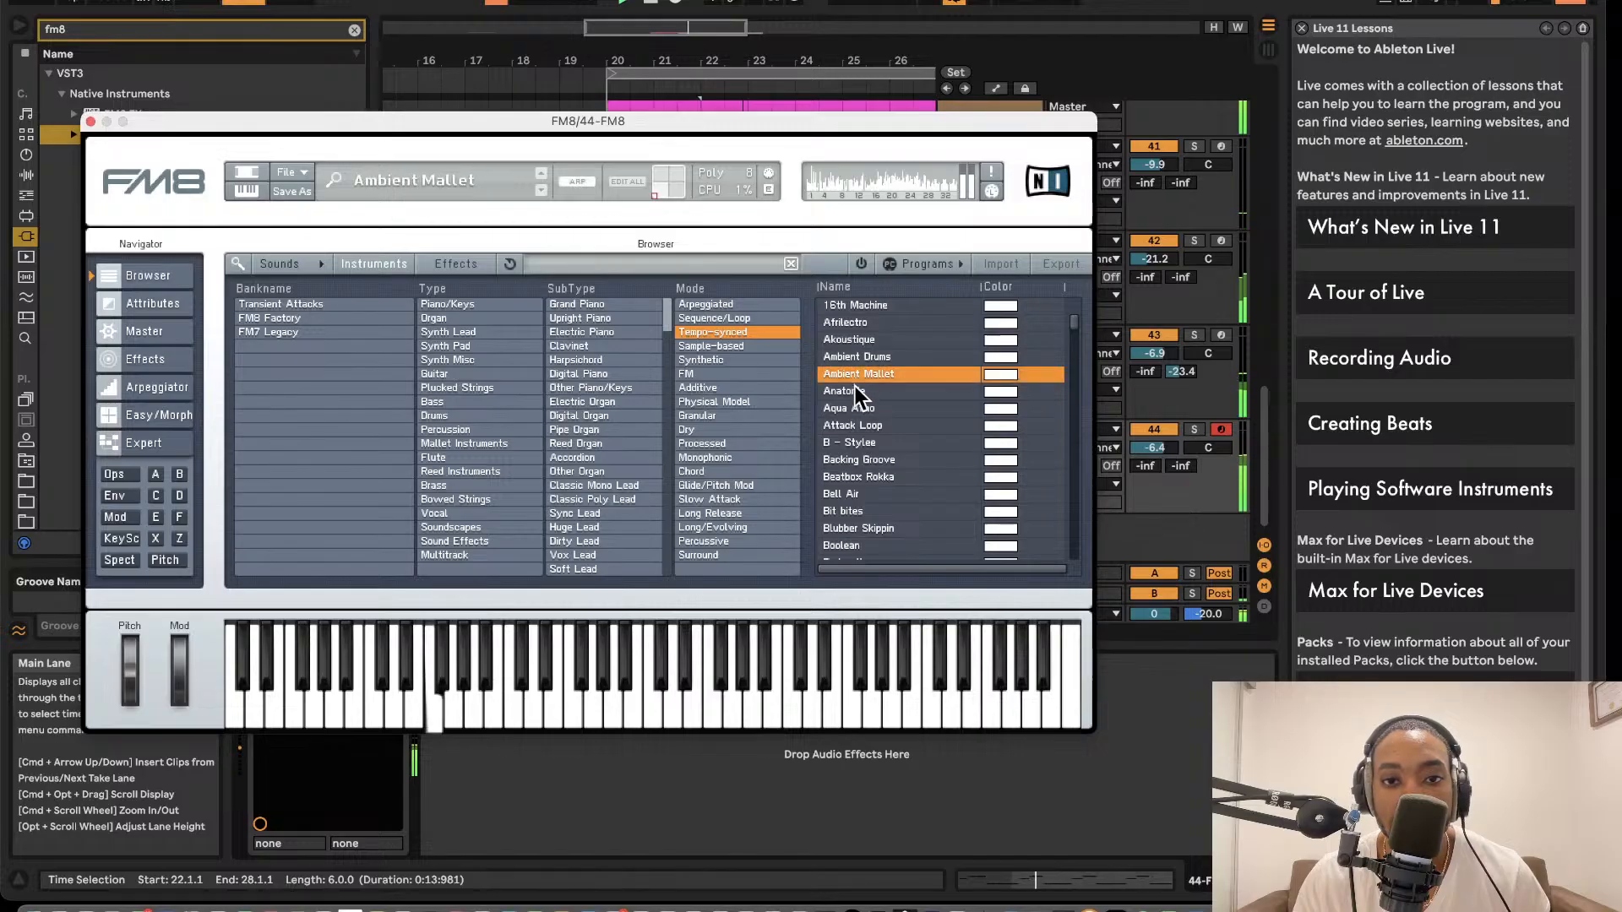
# - Lower the 44 FM8 track volume to -15.4, load the B - Stylee preset and close the FM8 interface
pyautogui.moveTo(912, 120); pyautogui.dragTo(493, 103)
pyautogui.moveTo(1153, 448); pyautogui.dragTo(1154, 473)
pyautogui.click(414, 424)
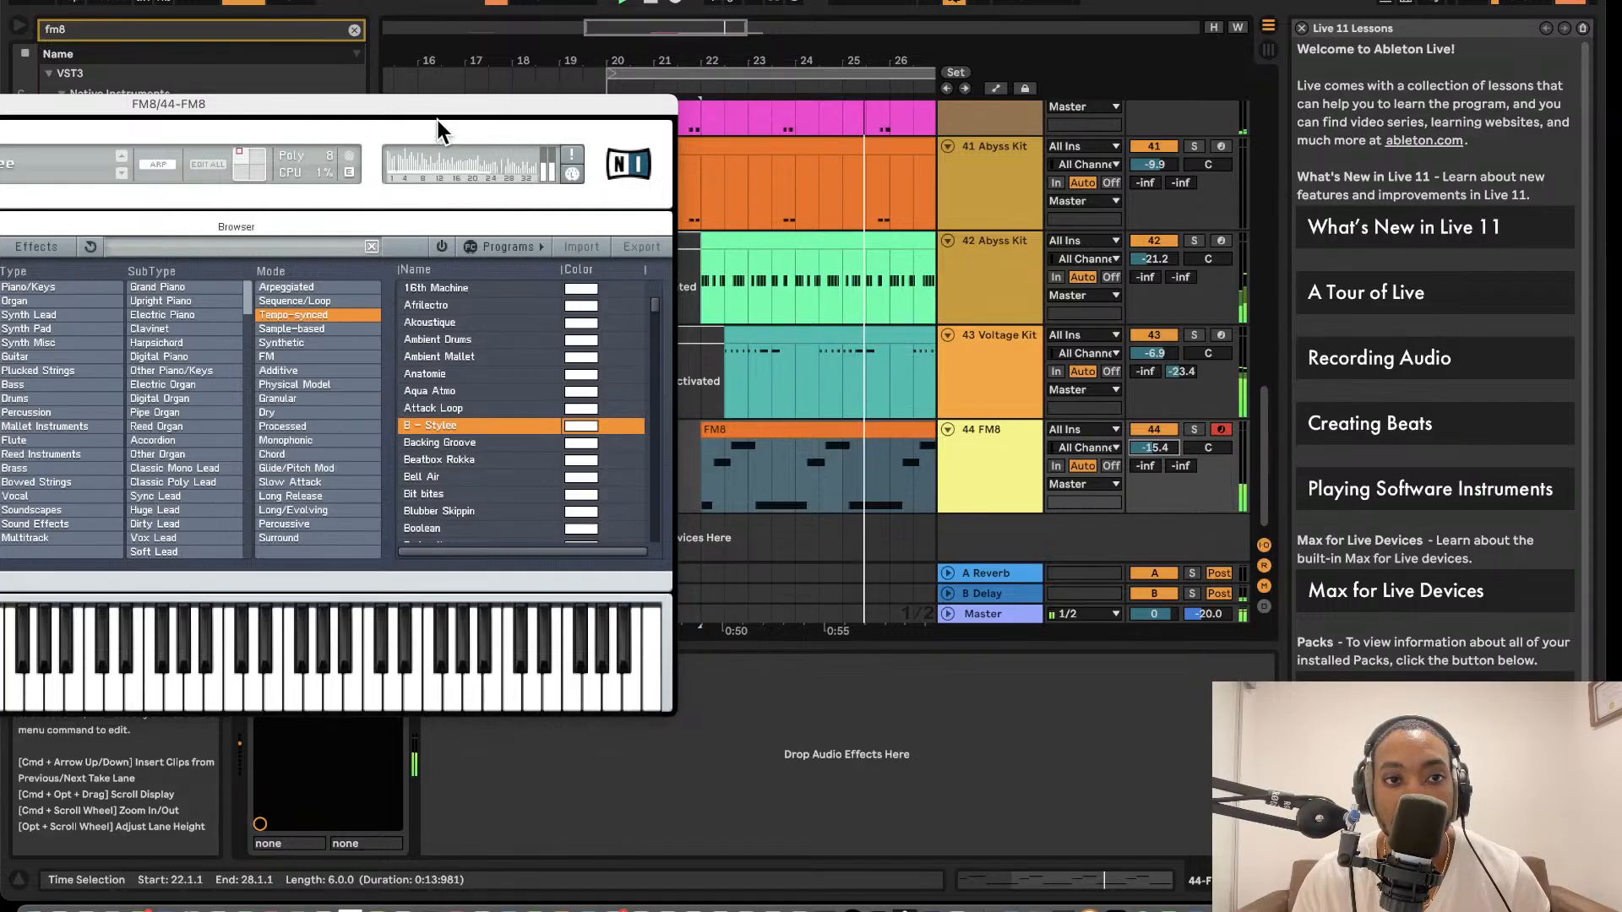
pyautogui.moveTo(442, 104); pyautogui.dragTo(788, 60)
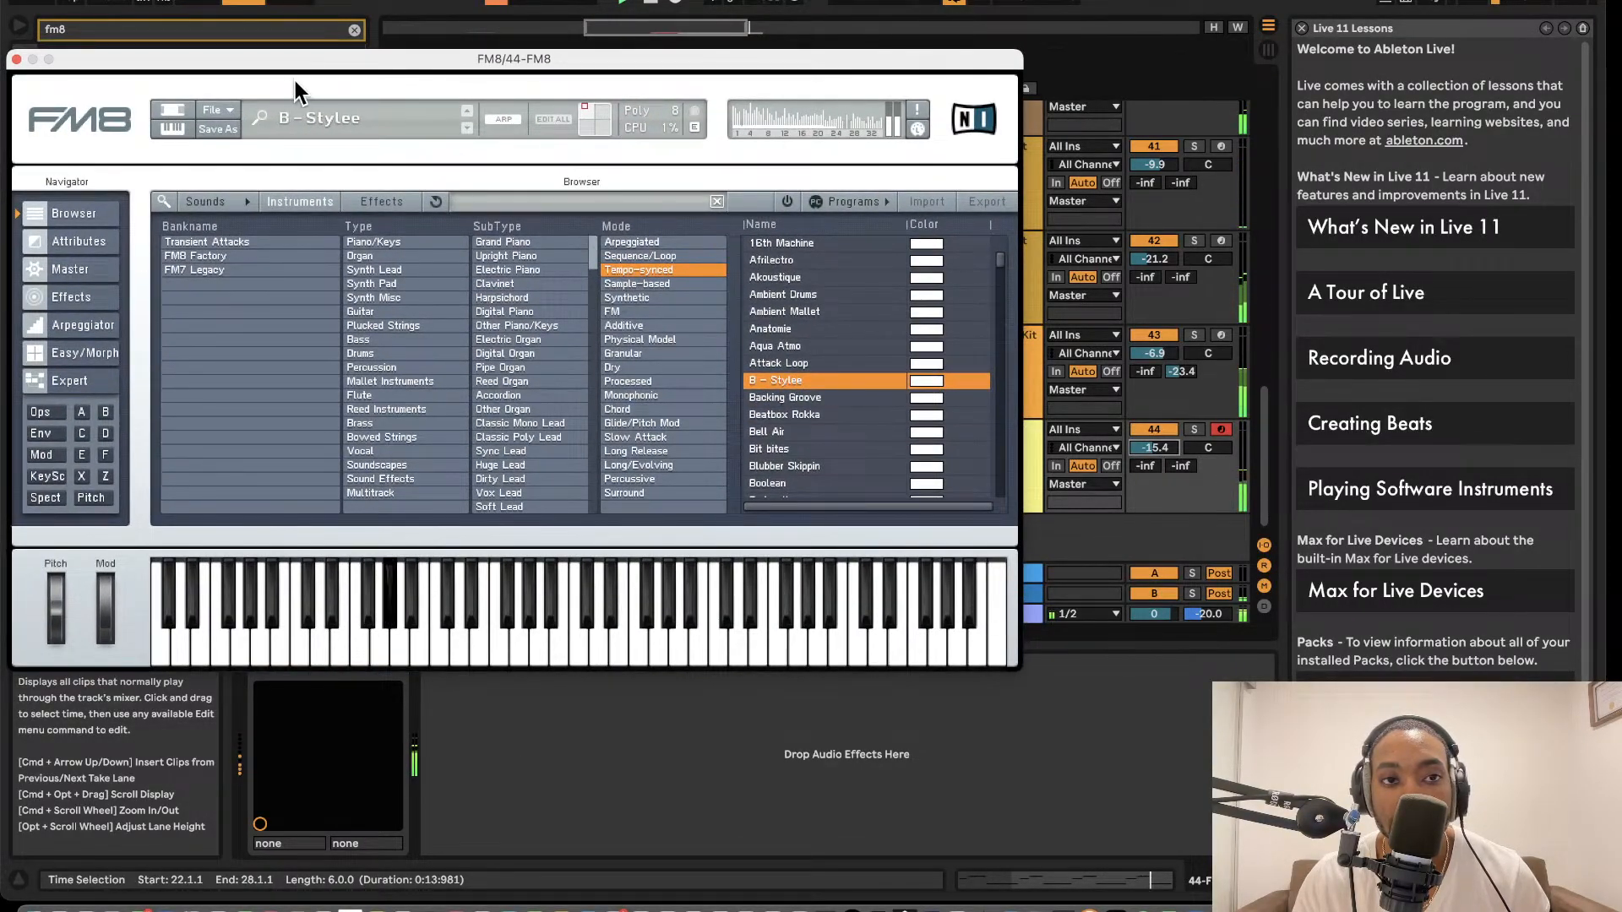
pyautogui.moveTo(284, 62); pyautogui.dragTo(433, 57)
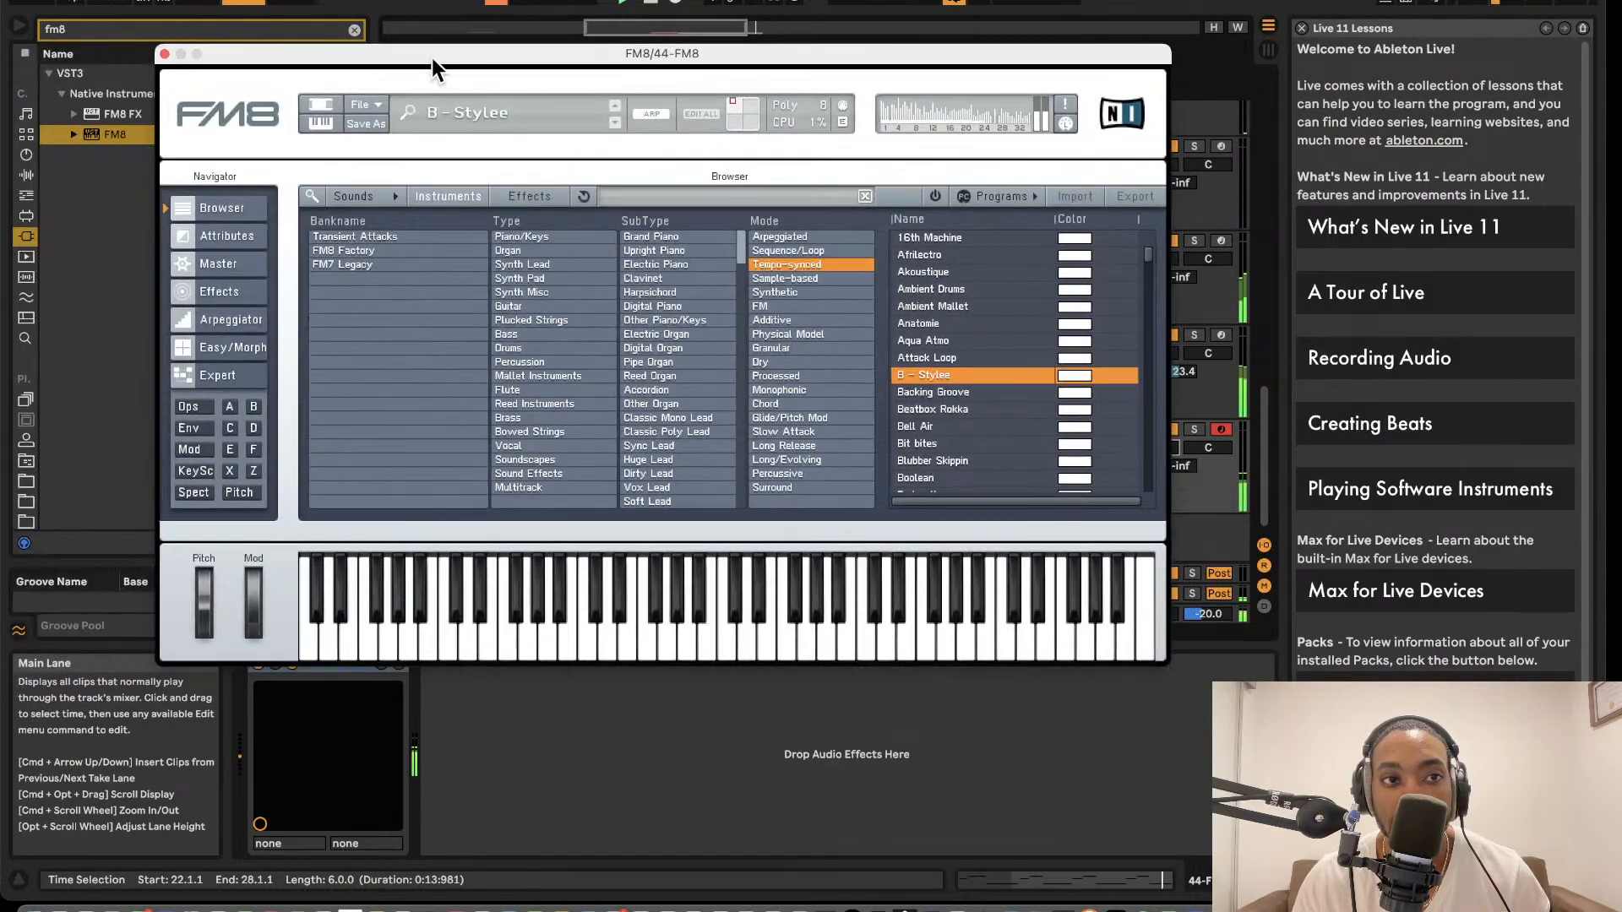
pyautogui.click(166, 54)
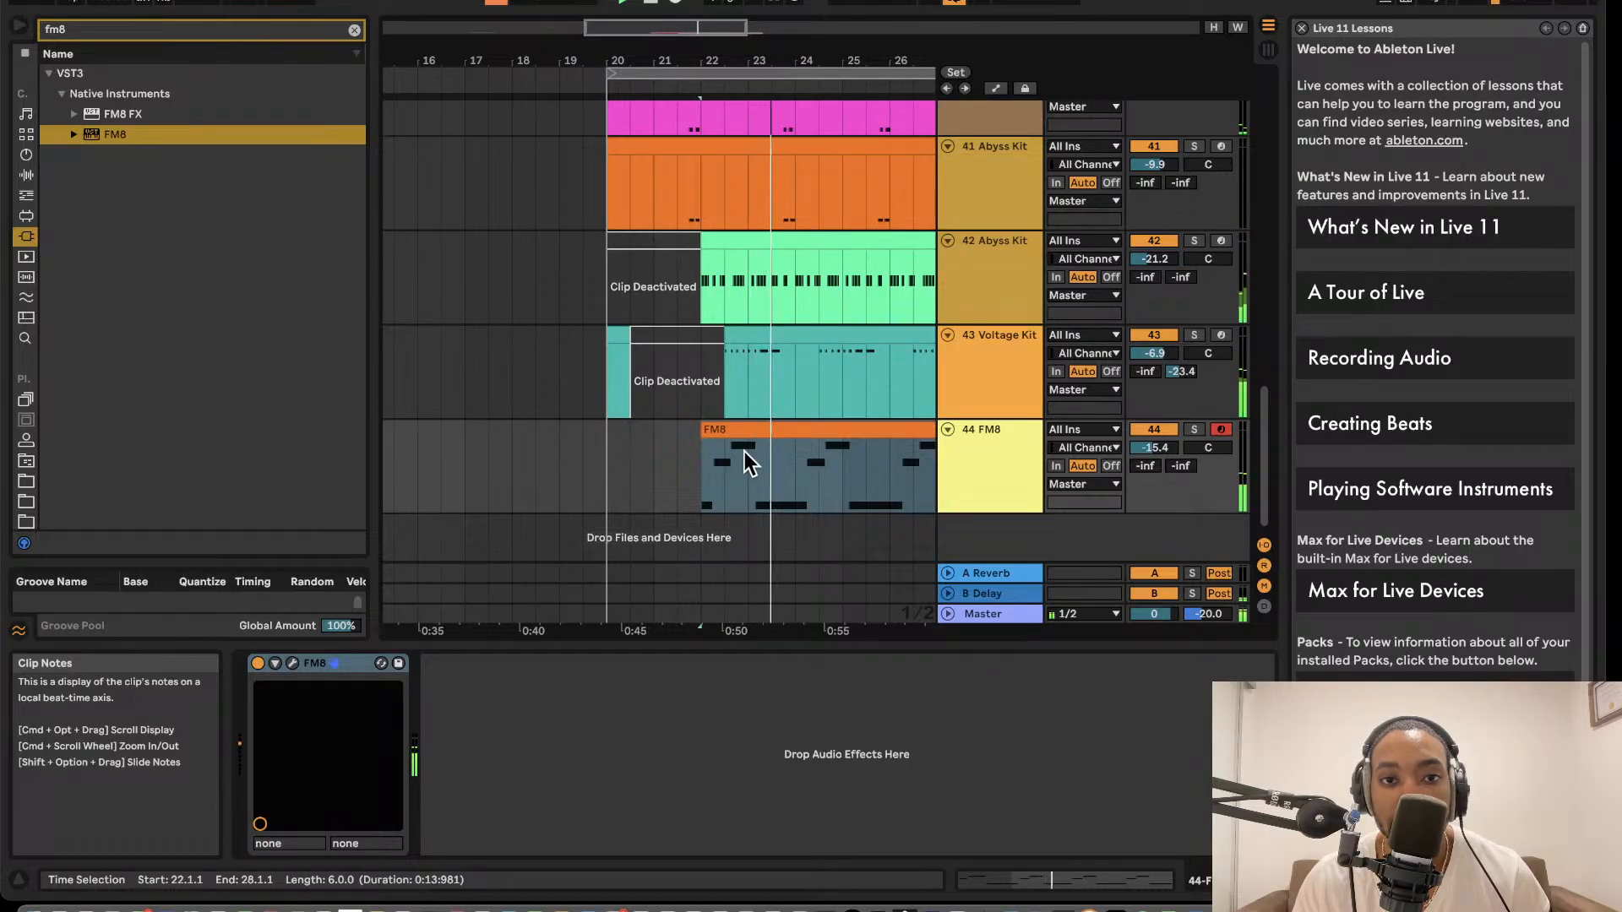
# - Duplicate bars 20 to 28 across all tracks right after bar 28 and place a locator at 28.1.1
pyautogui.hscroll(3, 743, 451)
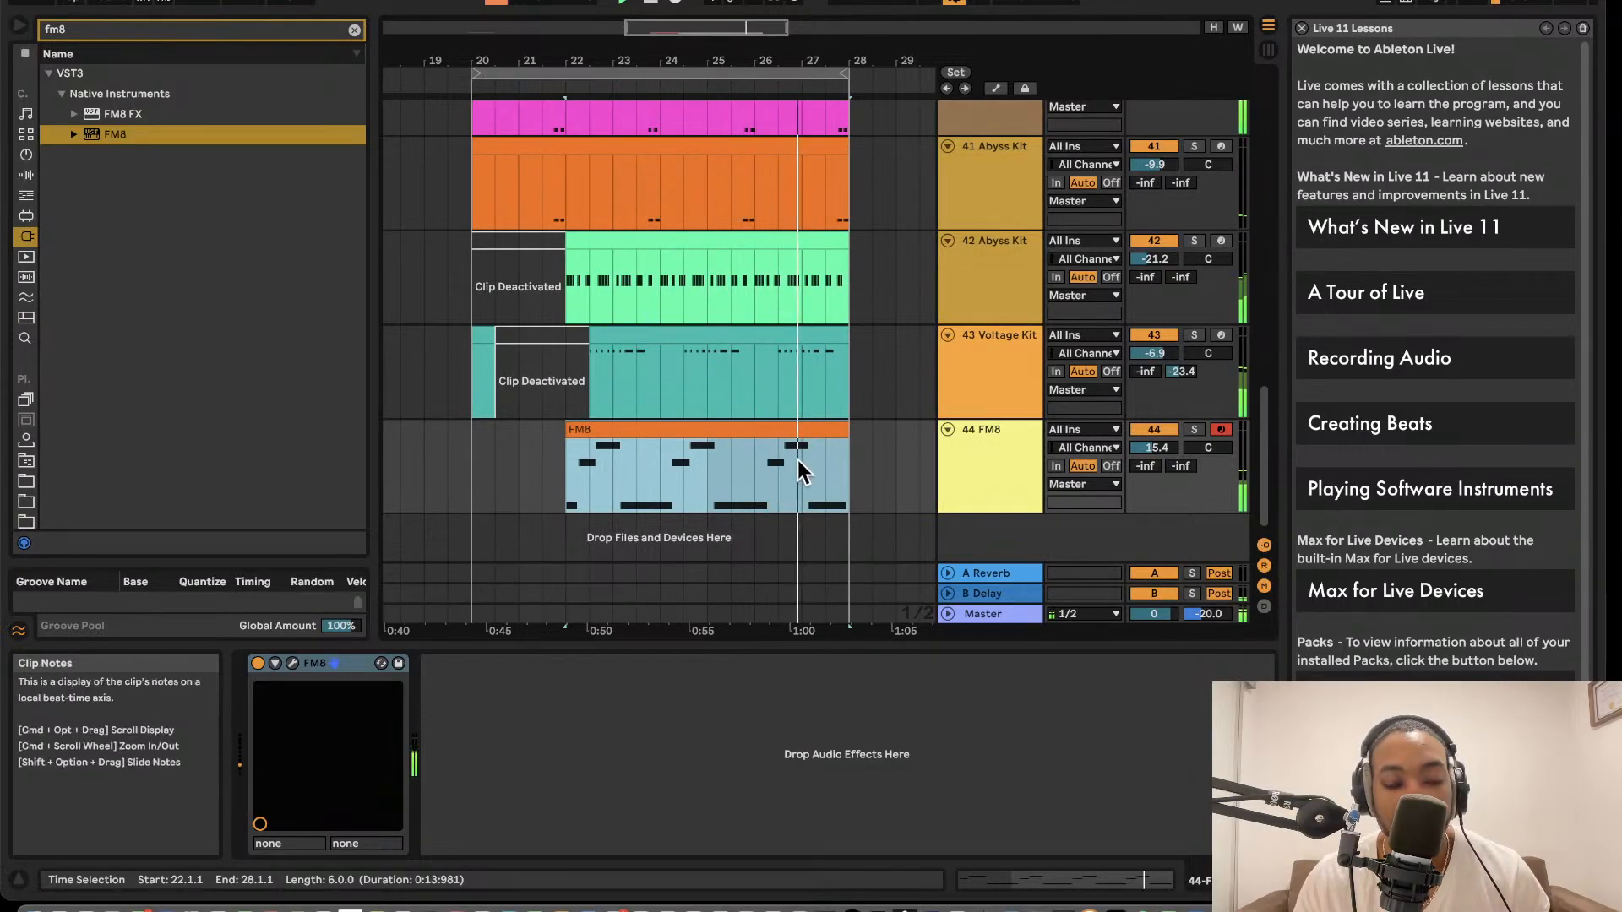
pyautogui.scroll(3, 821, 473)
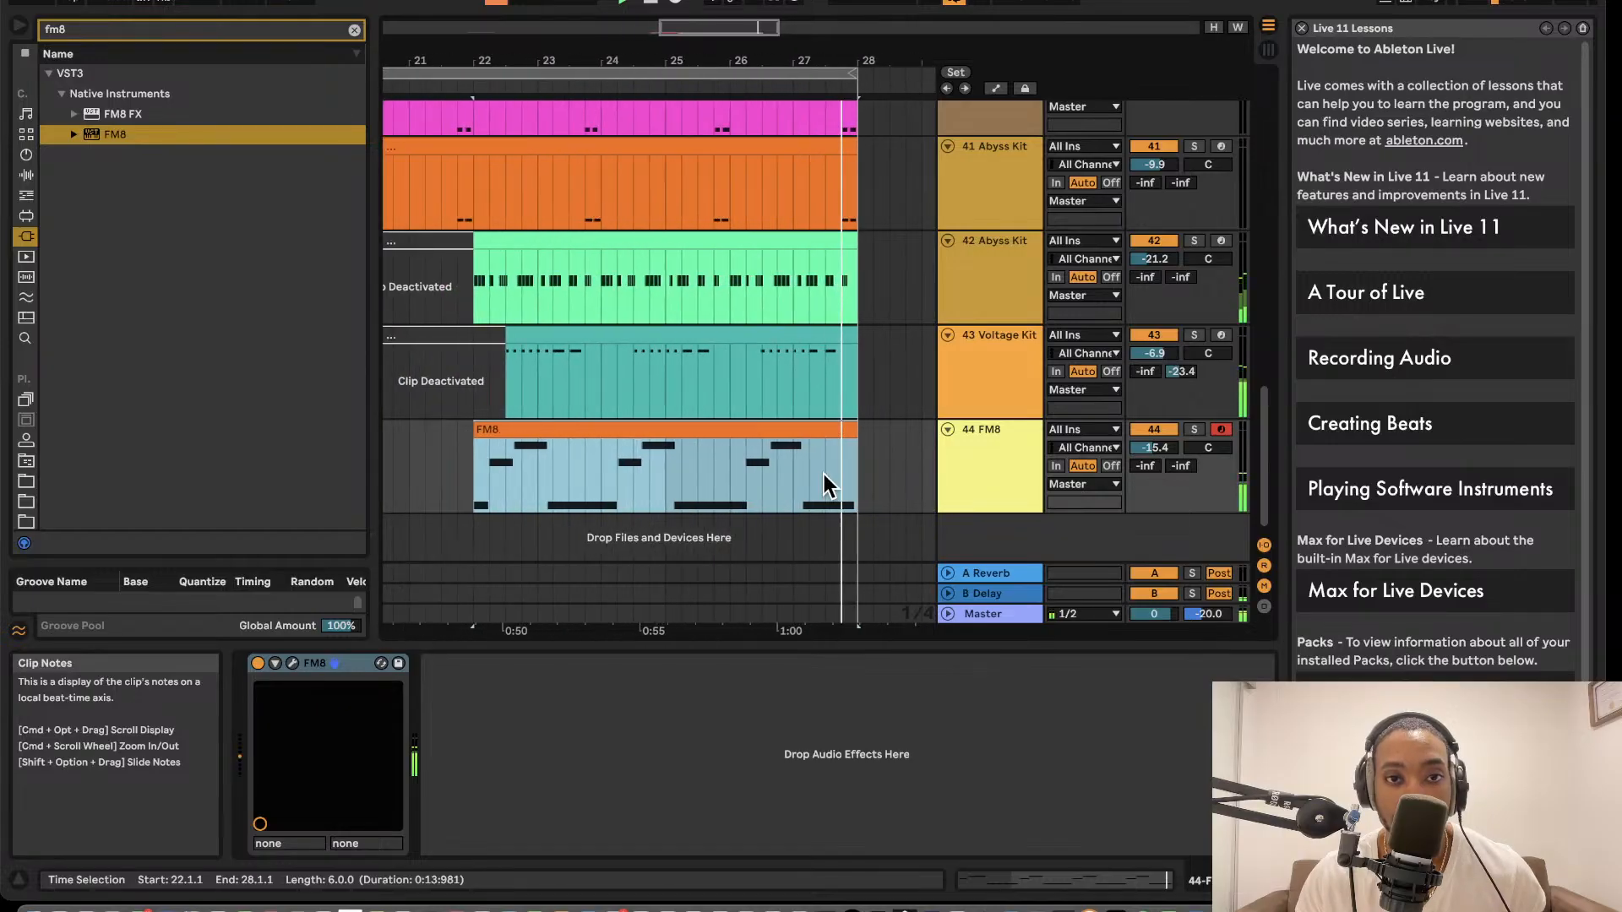
pyautogui.scroll(2, 823, 473)
pyautogui.scroll(-3, 823, 473)
pyautogui.hscroll(2, 818, 472)
pyautogui.click(684, 73)
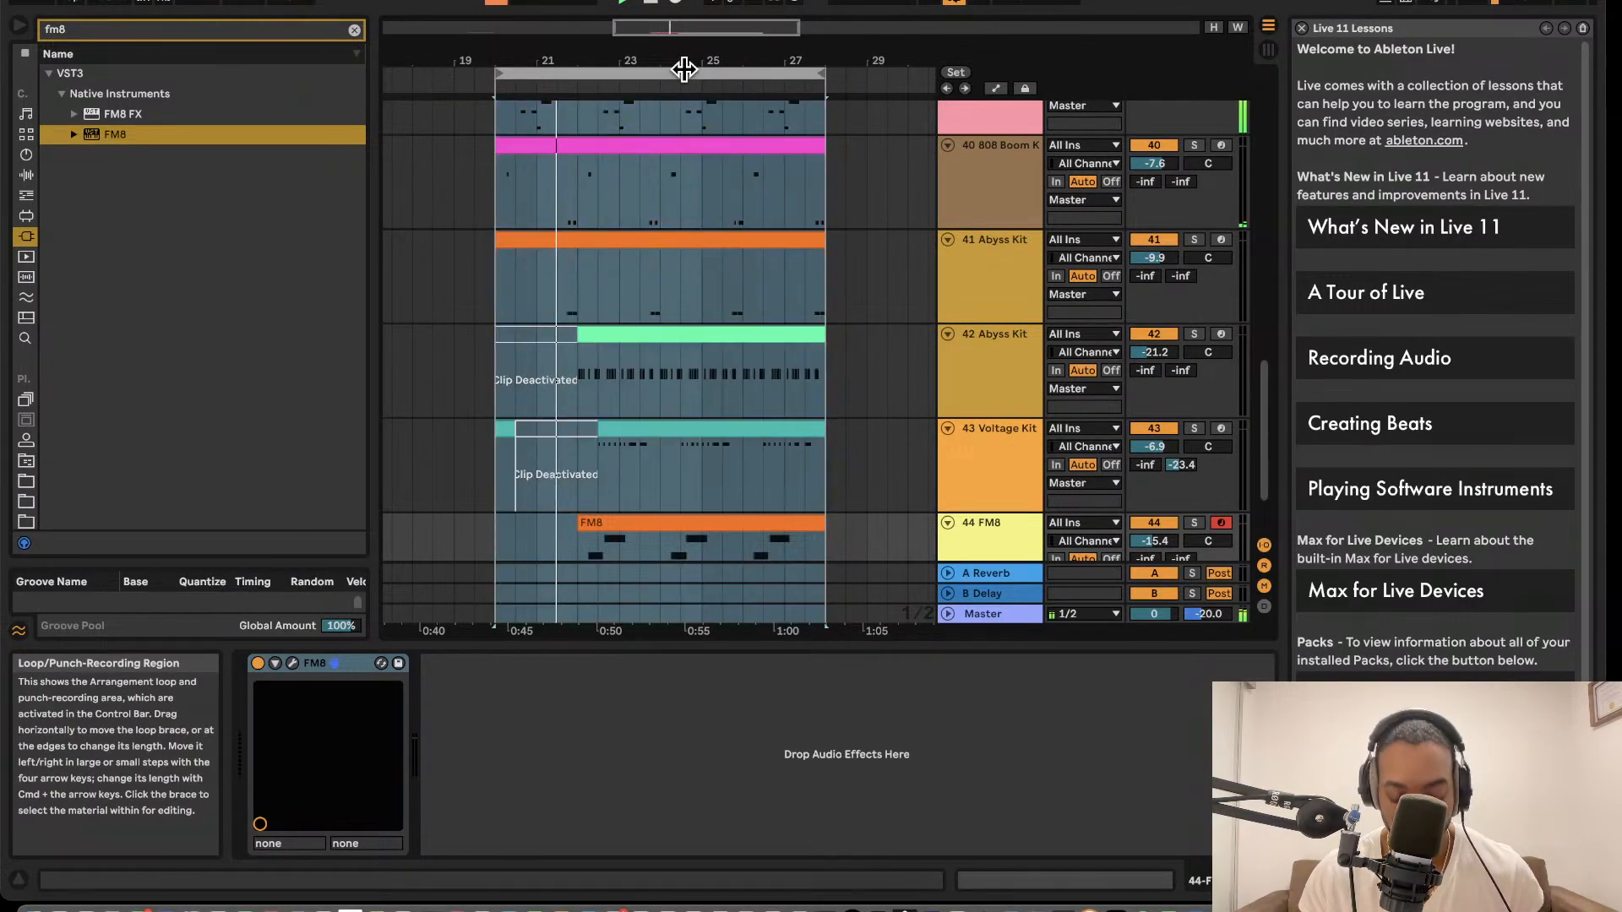
pyautogui.press('Right')
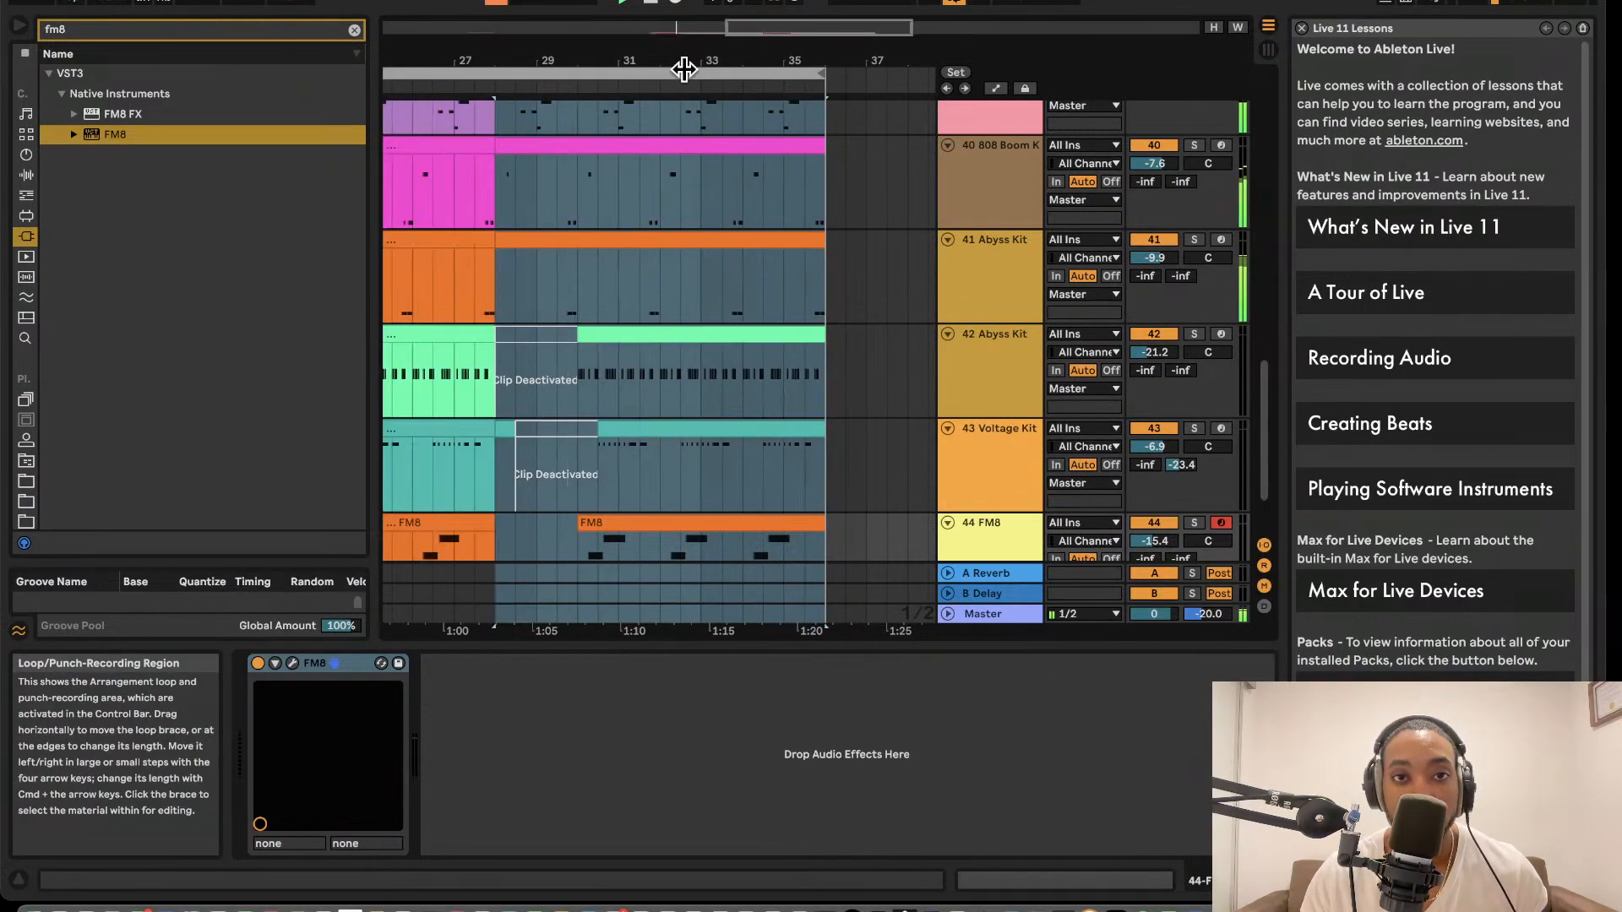
pyautogui.click(497, 88)
pyautogui.hscroll(-5, 583, 145)
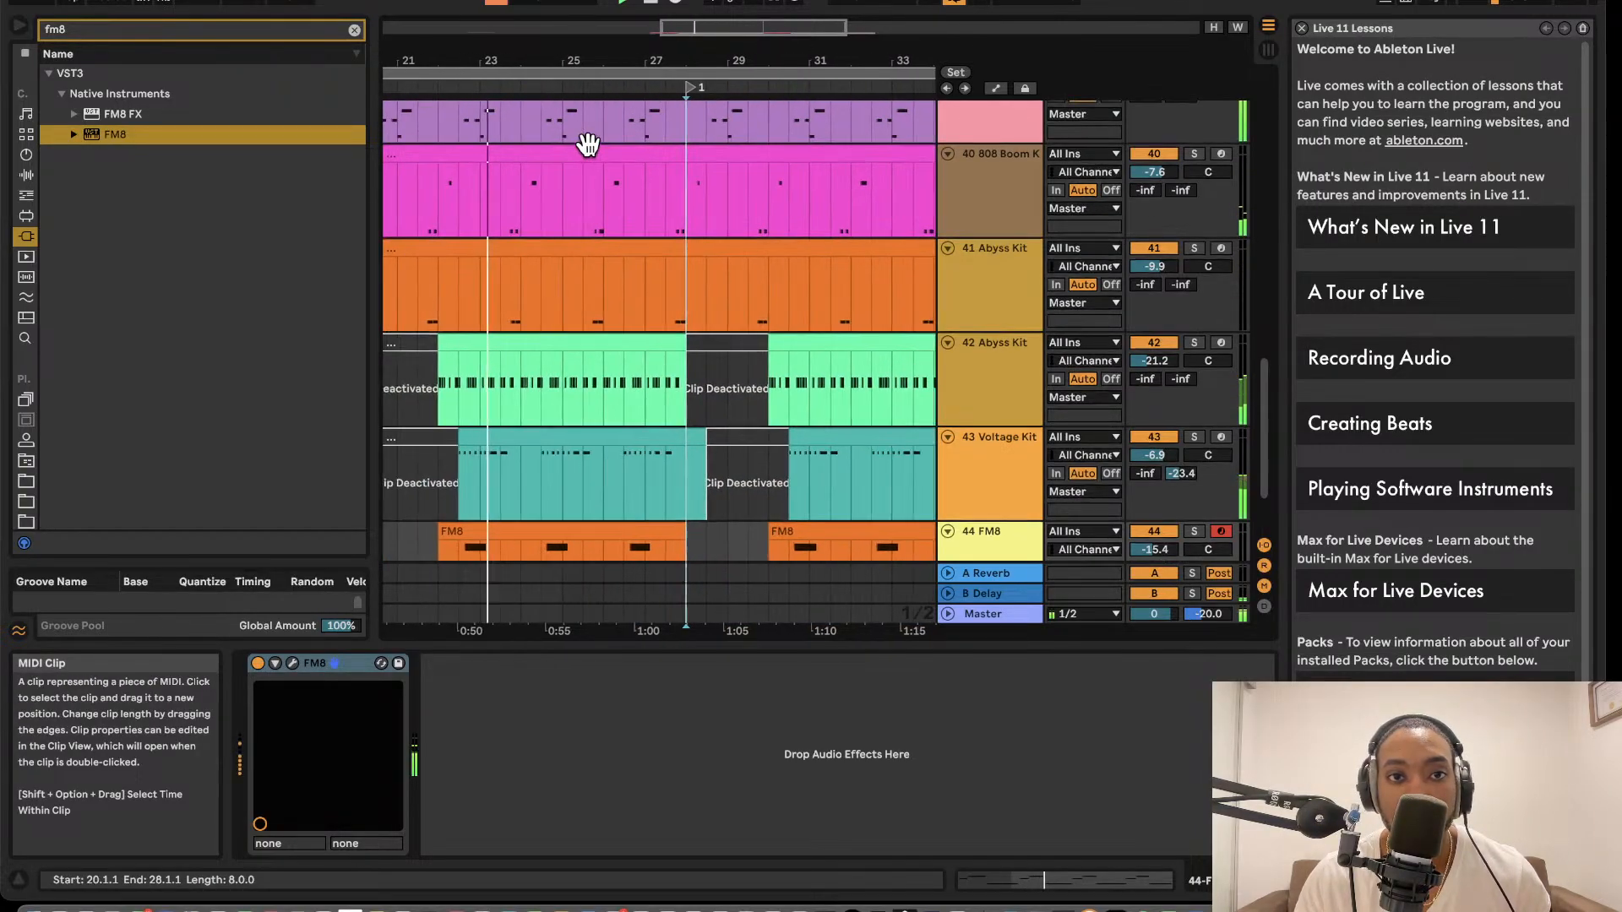
pyautogui.scroll(-2, 752, 217)
pyautogui.hscroll(3, 752, 217)
pyautogui.scroll(1, 751, 214)
pyautogui.hscroll(-2, 746, 216)
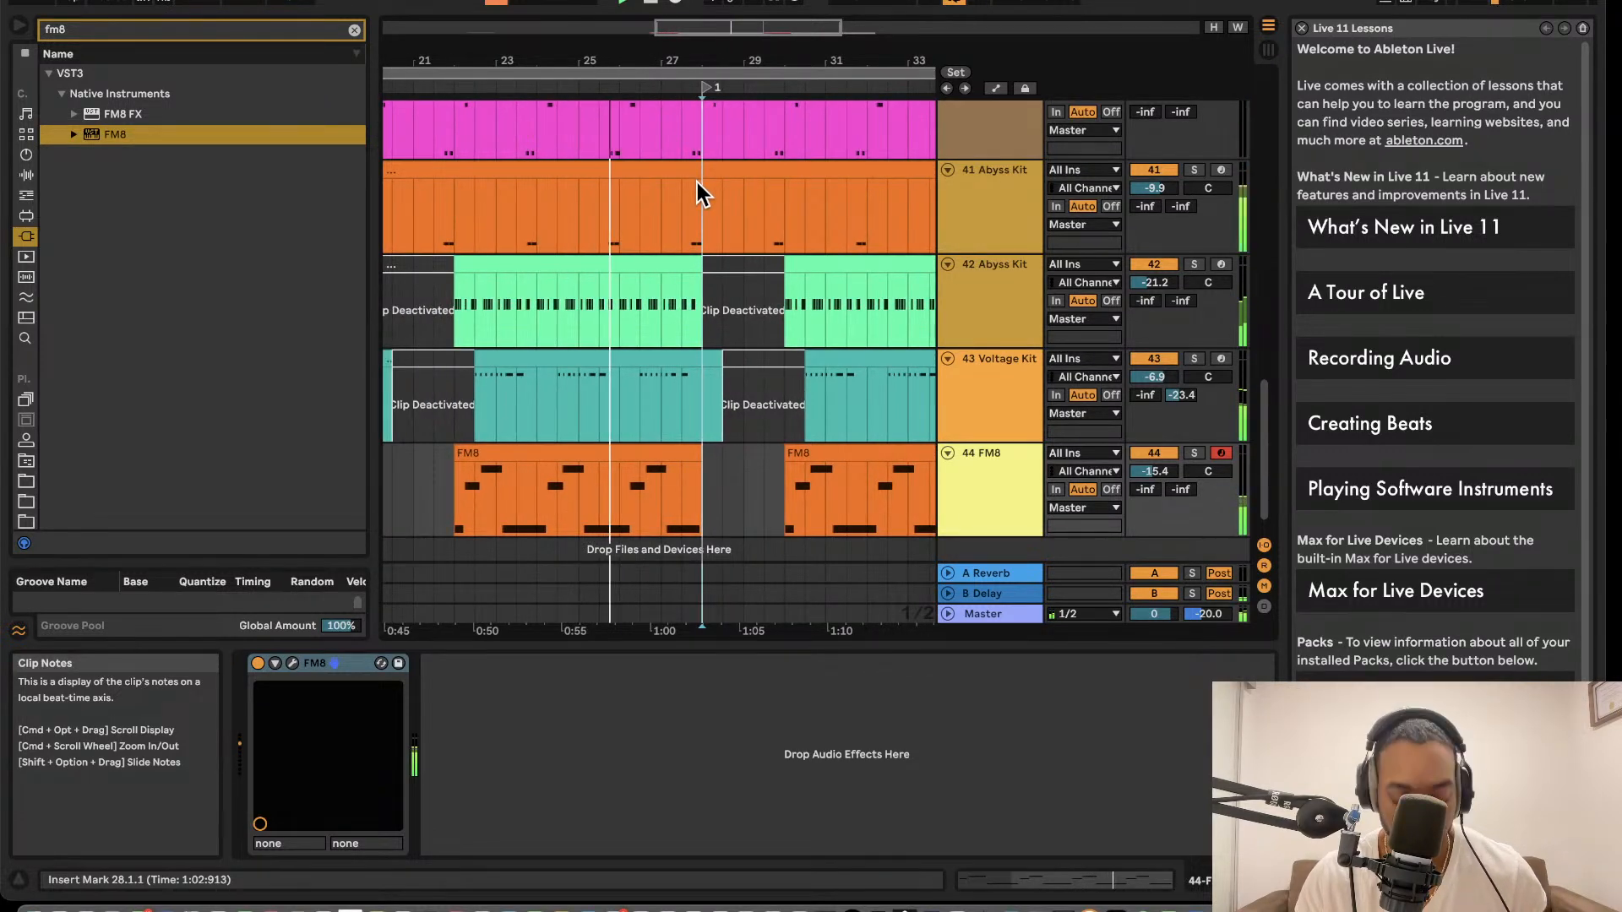
# - Delete the locator at 28.1.1 and undo the duplication of bars 20 to 28
pyautogui.press('Delete')
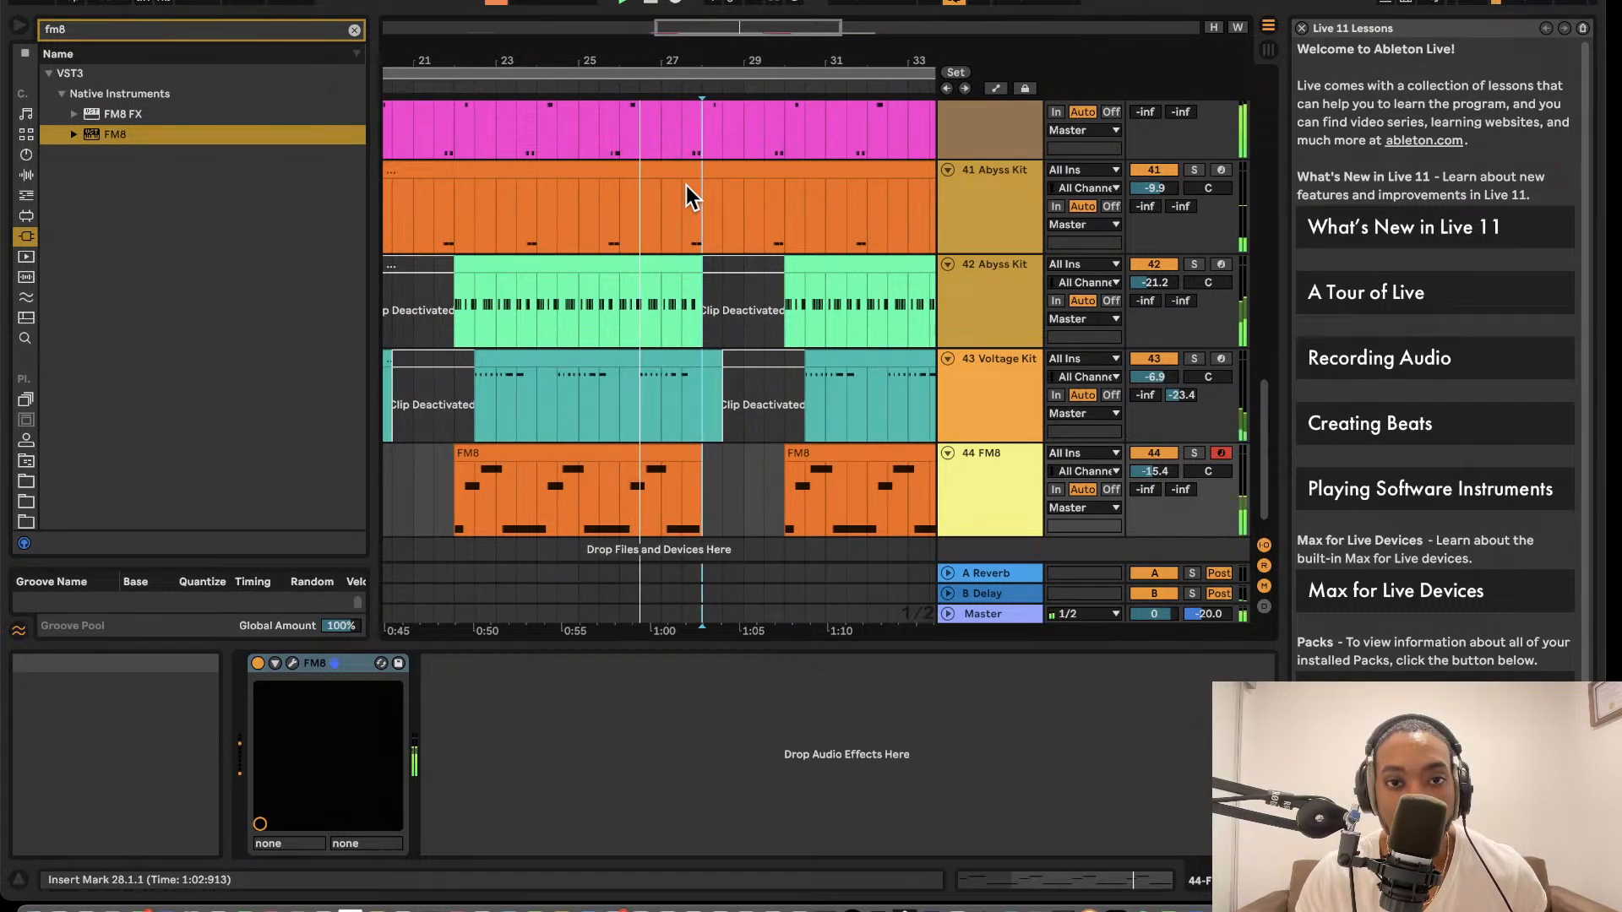
pyautogui.press('super+z')
pyautogui.scroll(1, 688, 183)
pyautogui.hscroll(-2, 688, 184)
pyautogui.scroll(-2, 782, 184)
pyautogui.hscroll(1, 781, 184)
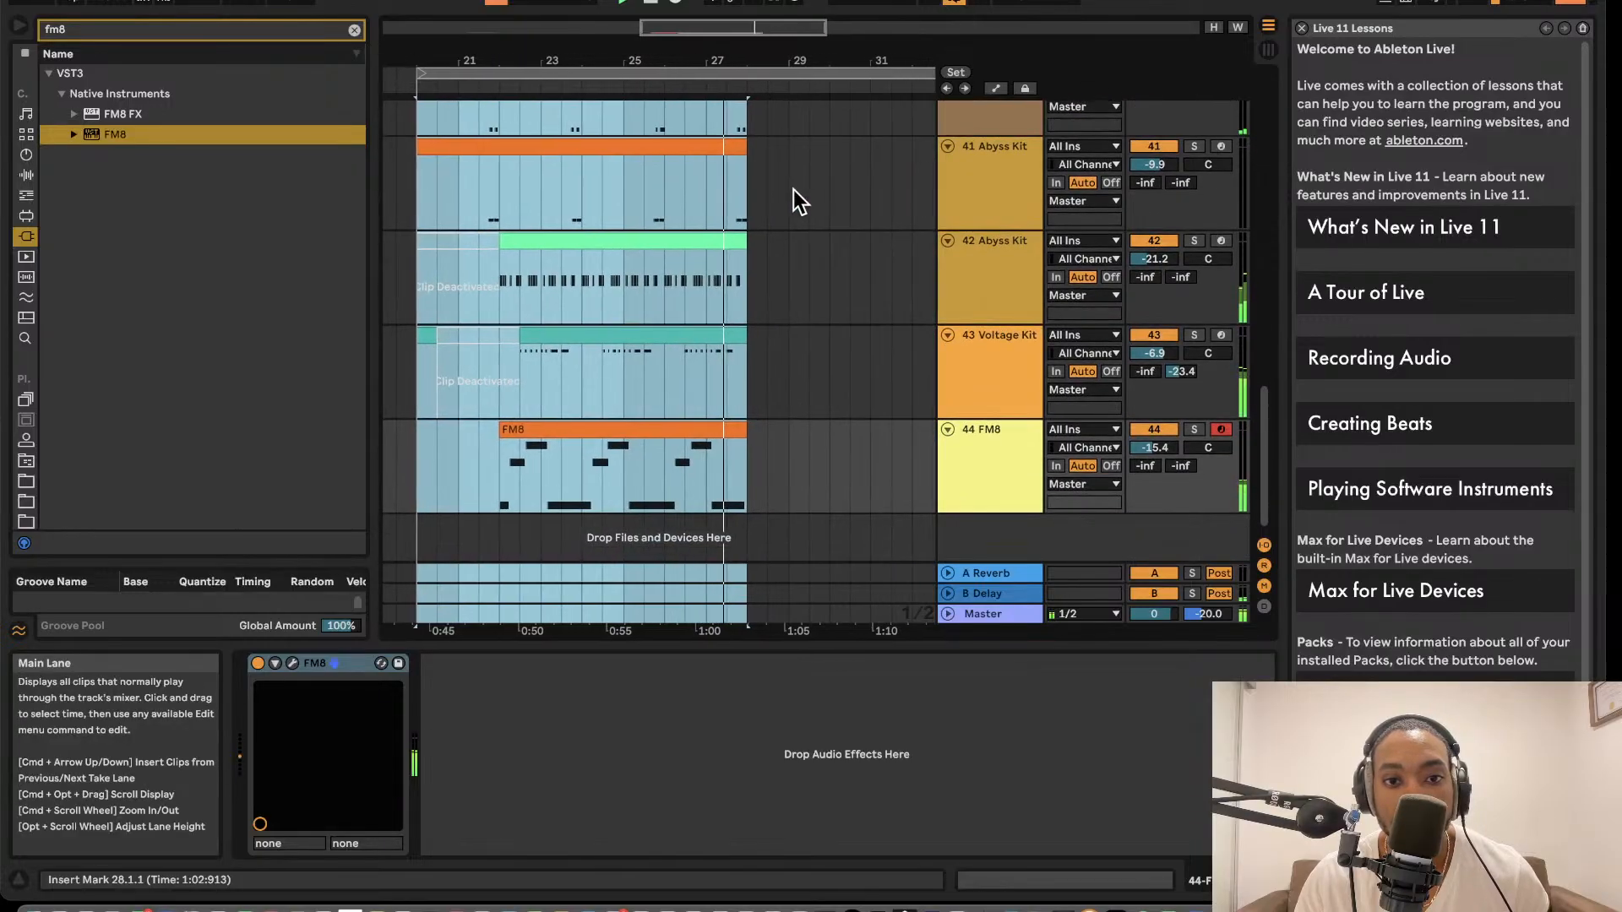
# - Duplicate the last two-bar 38 Reaktor 6 clip to start at bar 28 and add a locator at 28.1.1
pyautogui.scroll(2, 793, 192)
pyautogui.hscroll(-1, 792, 193)
pyautogui.scroll(2, 789, 191)
pyautogui.click(811, 179)
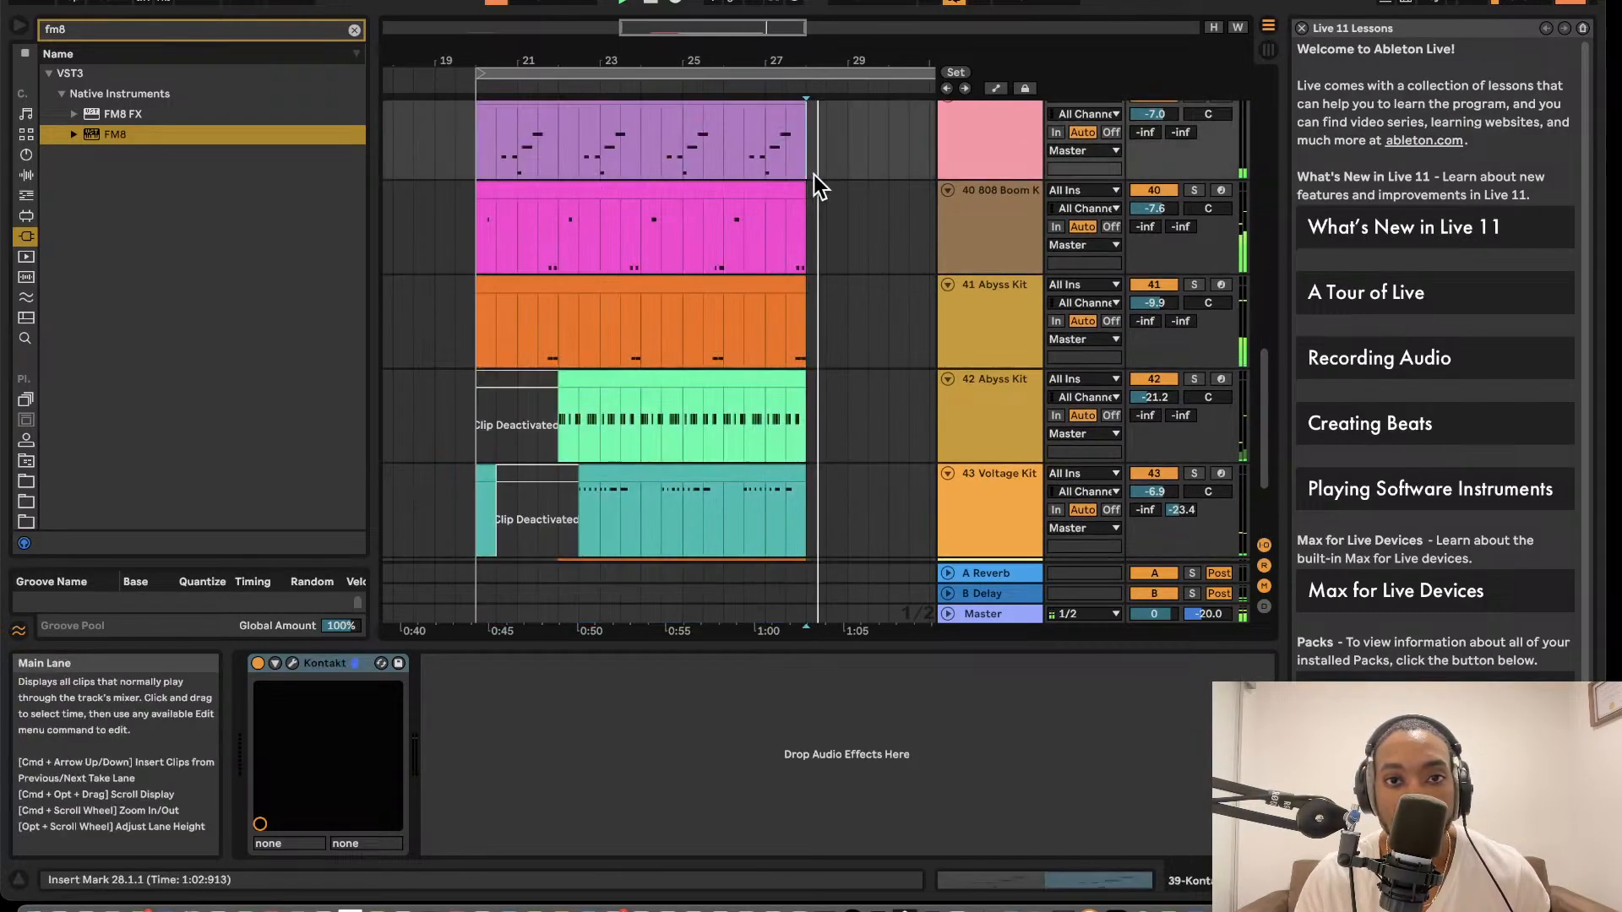
pyautogui.scroll(-2, 809, 161)
pyautogui.hscroll(-1, 809, 161)
pyautogui.scroll(3, 773, 135)
pyautogui.hscroll(-1, 767, 147)
pyautogui.click(726, 244)
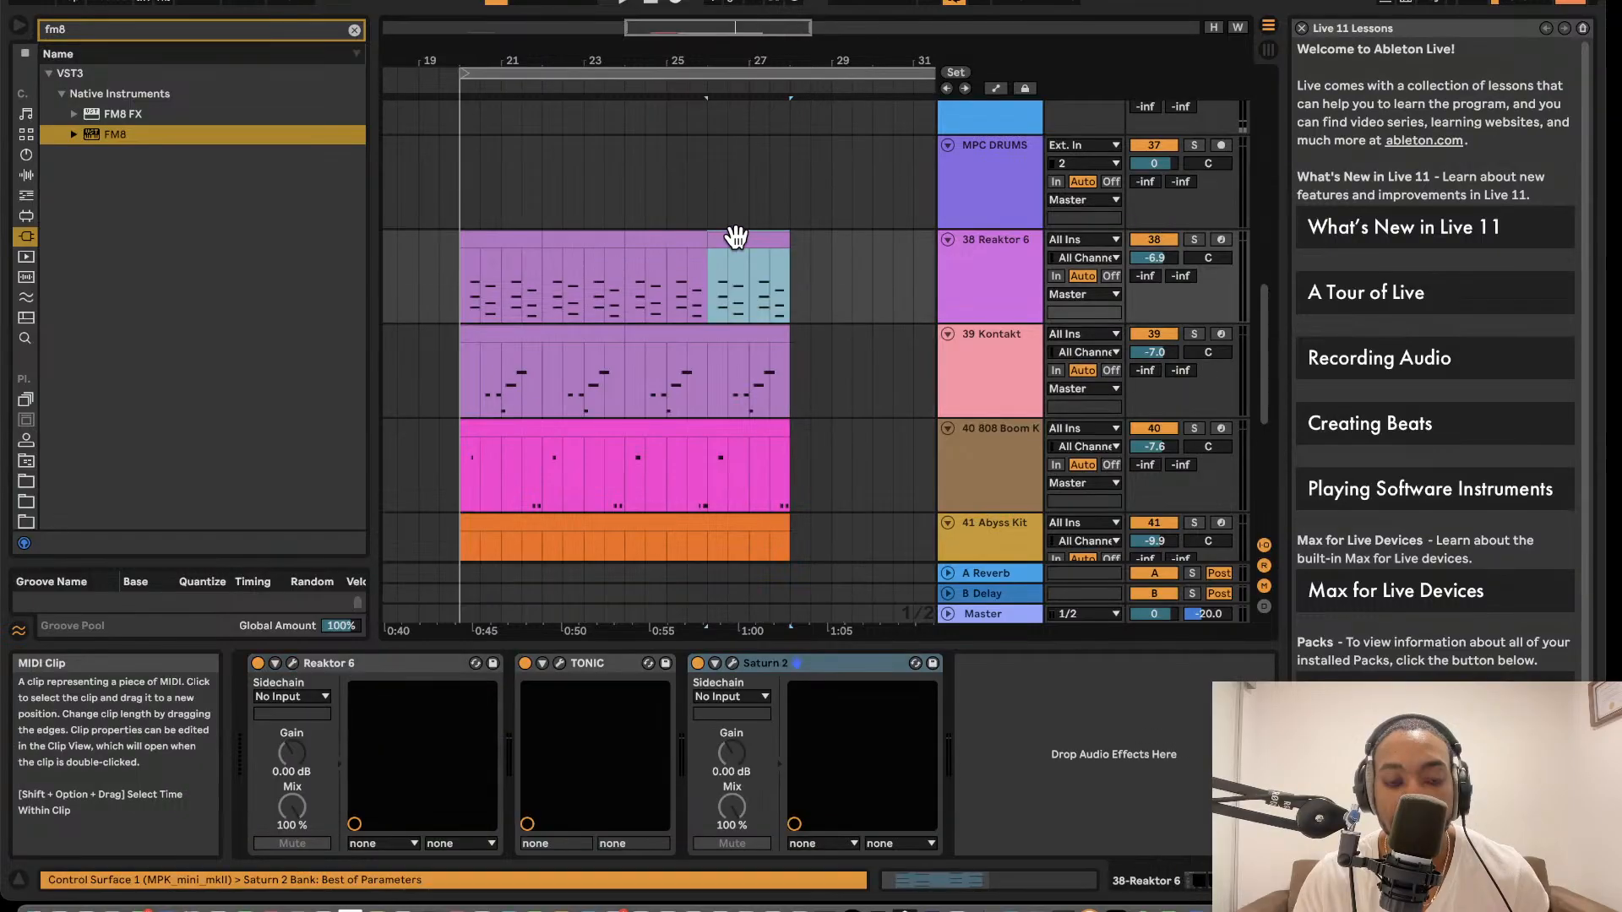
pyautogui.press('super+d')
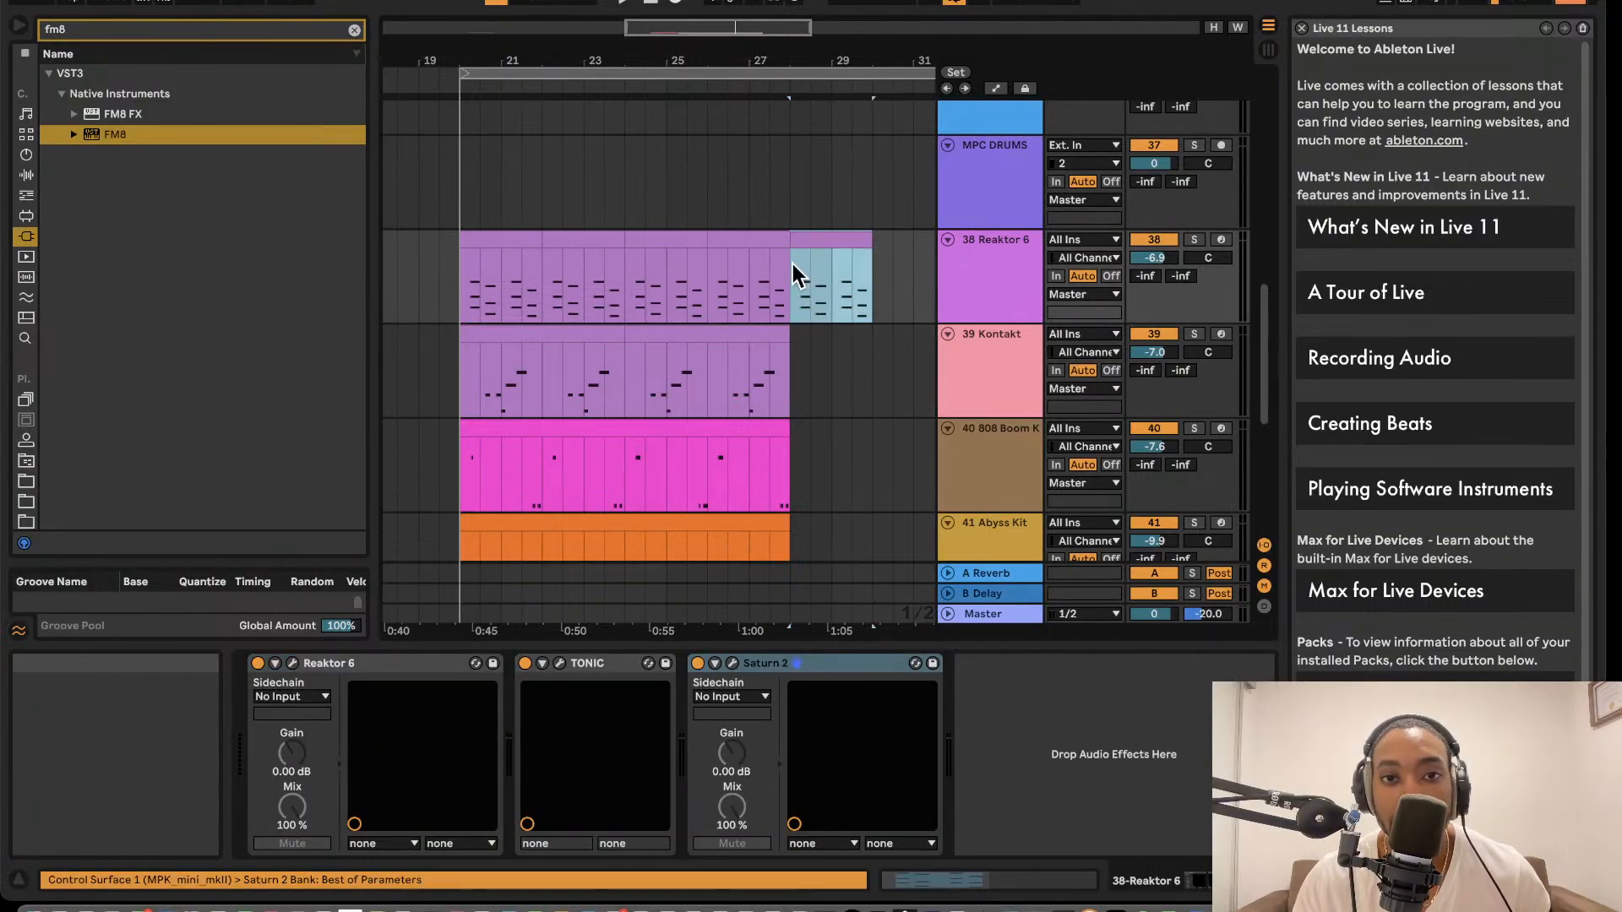
pyautogui.rightClick(783, 88)
pyautogui.click(815, 159)
pyautogui.scroll(-2, 814, 165)
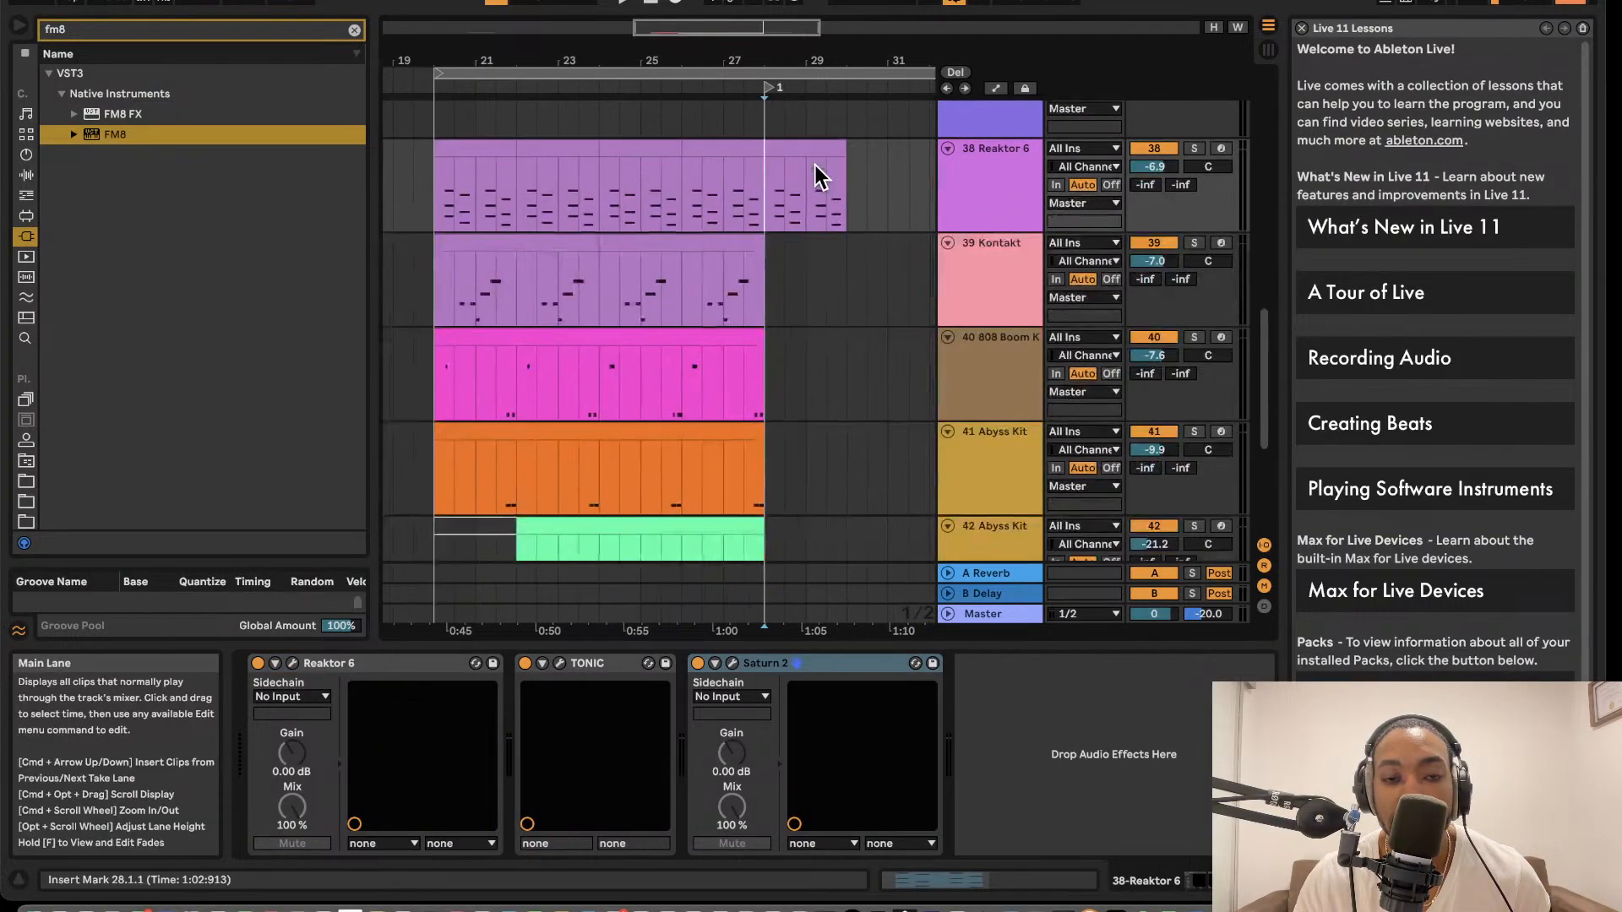
# - Duplicate the last 39 Kontakt clip from bar 28 and the two-bar 38 Reaktor 6 clip again, extending both to bar 32
pyautogui.click(735, 236)
pyautogui.press('super+d')
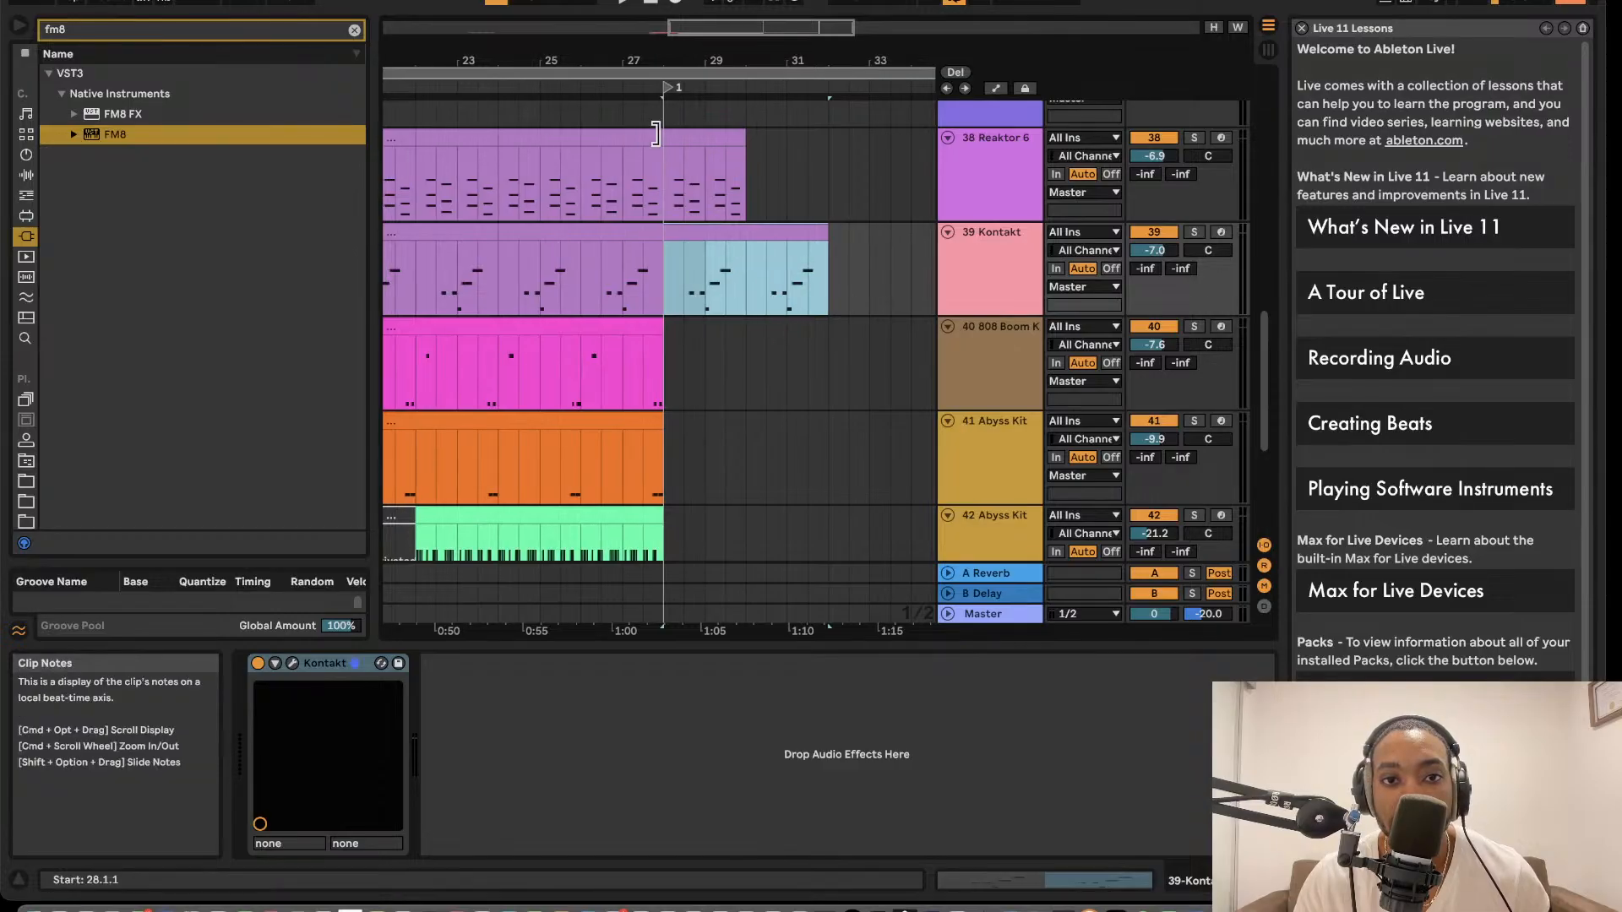
pyautogui.click(652, 141)
pyautogui.click(706, 144)
pyautogui.press('super+d')
# - Duplicate the 40 808 Boom Kit and 41 Abyss Kit clips from bar 28 to bar 36
pyautogui.scroll(-2, 723, 249)
pyautogui.click(626, 270)
pyautogui.press('super+d')
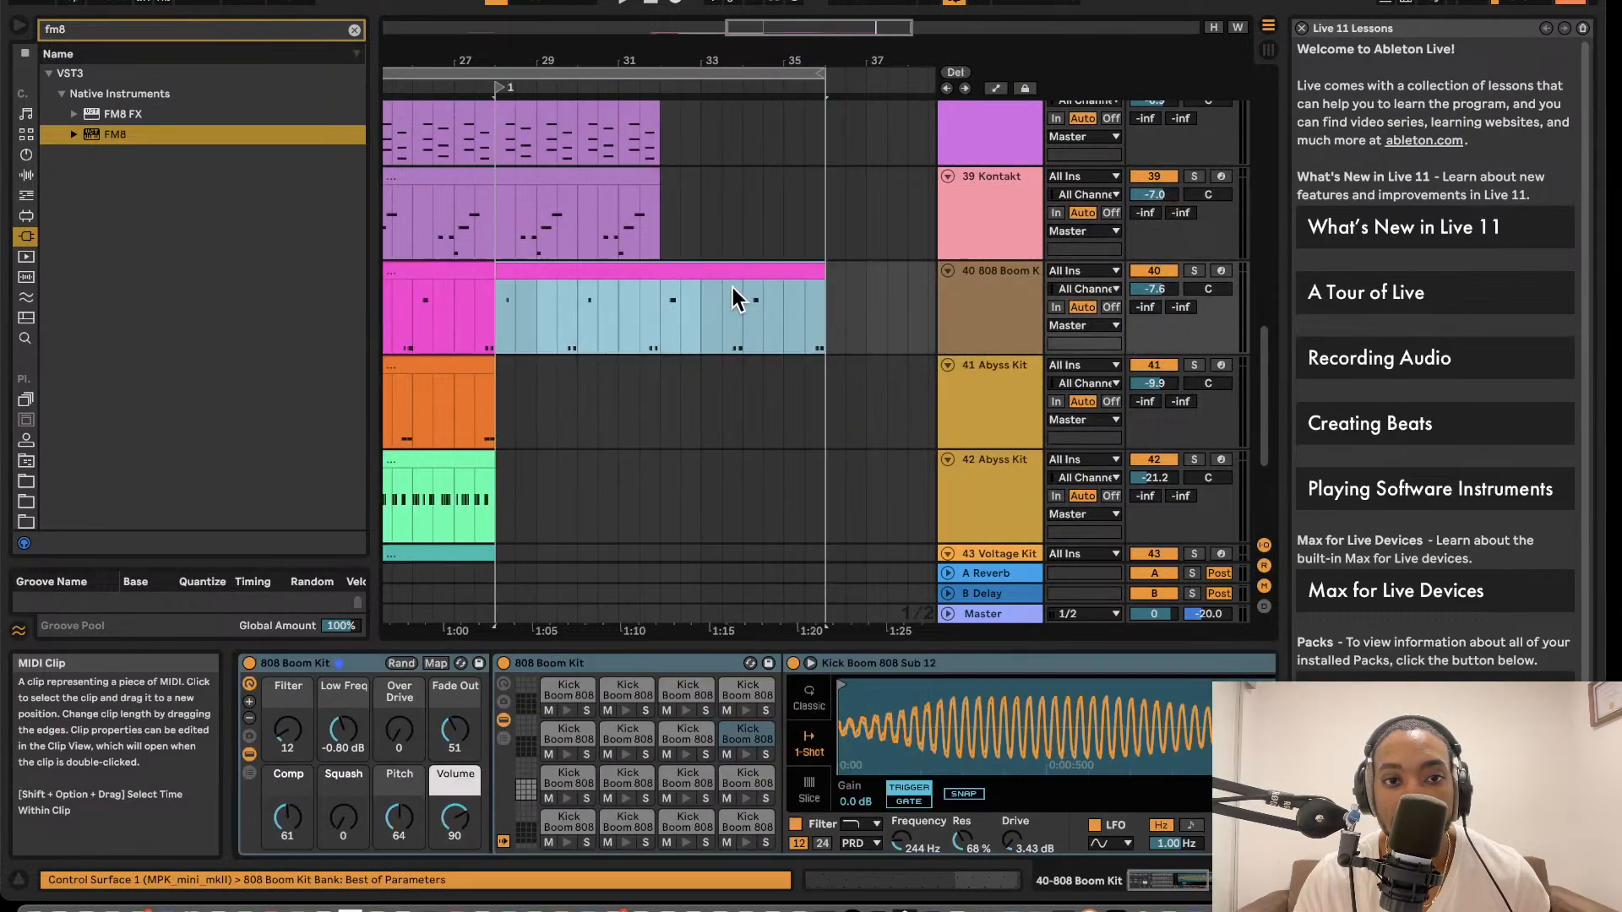
pyautogui.scroll(-2, 693, 279)
pyautogui.click(530, 308)
pyautogui.press('super+d')
# - Duplicate the active 42 Abyss Kit, 43 Voltage Kit and 44 FM8 clips directly after their existing parts
pyautogui.scroll(-1, 560, 331)
pyautogui.click(514, 349)
pyautogui.press('super+d')
pyautogui.scroll(-1, 651, 351)
pyautogui.click(531, 351)
pyautogui.press('super+d')
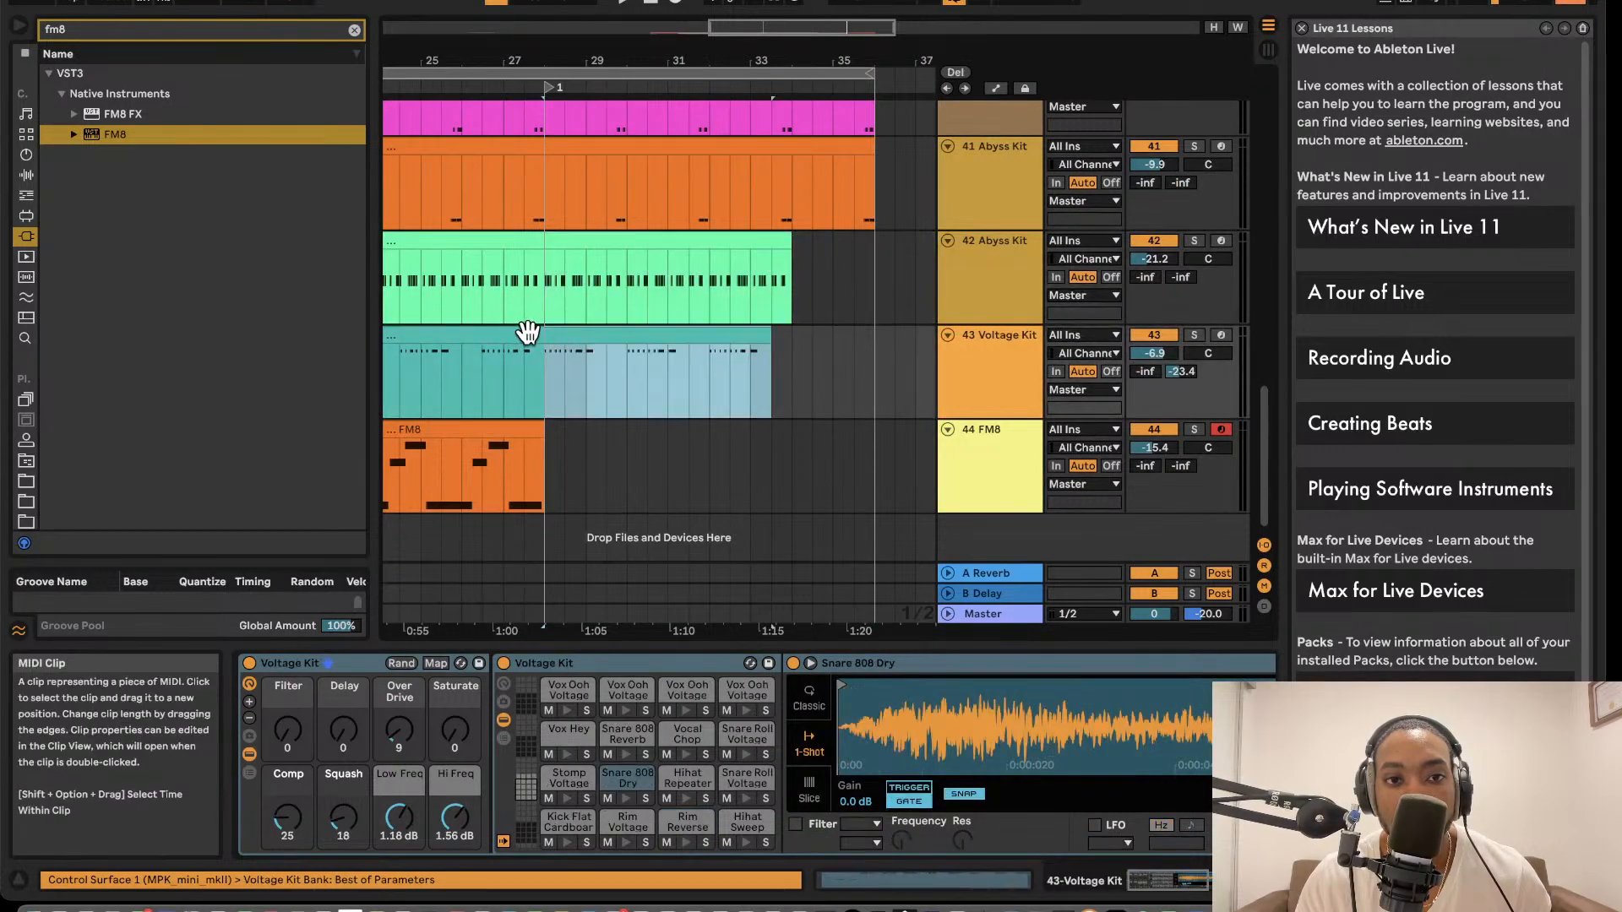
pyautogui.click(518, 431)
pyautogui.press('super+d')
pyautogui.scroll(-1, 745, 316)
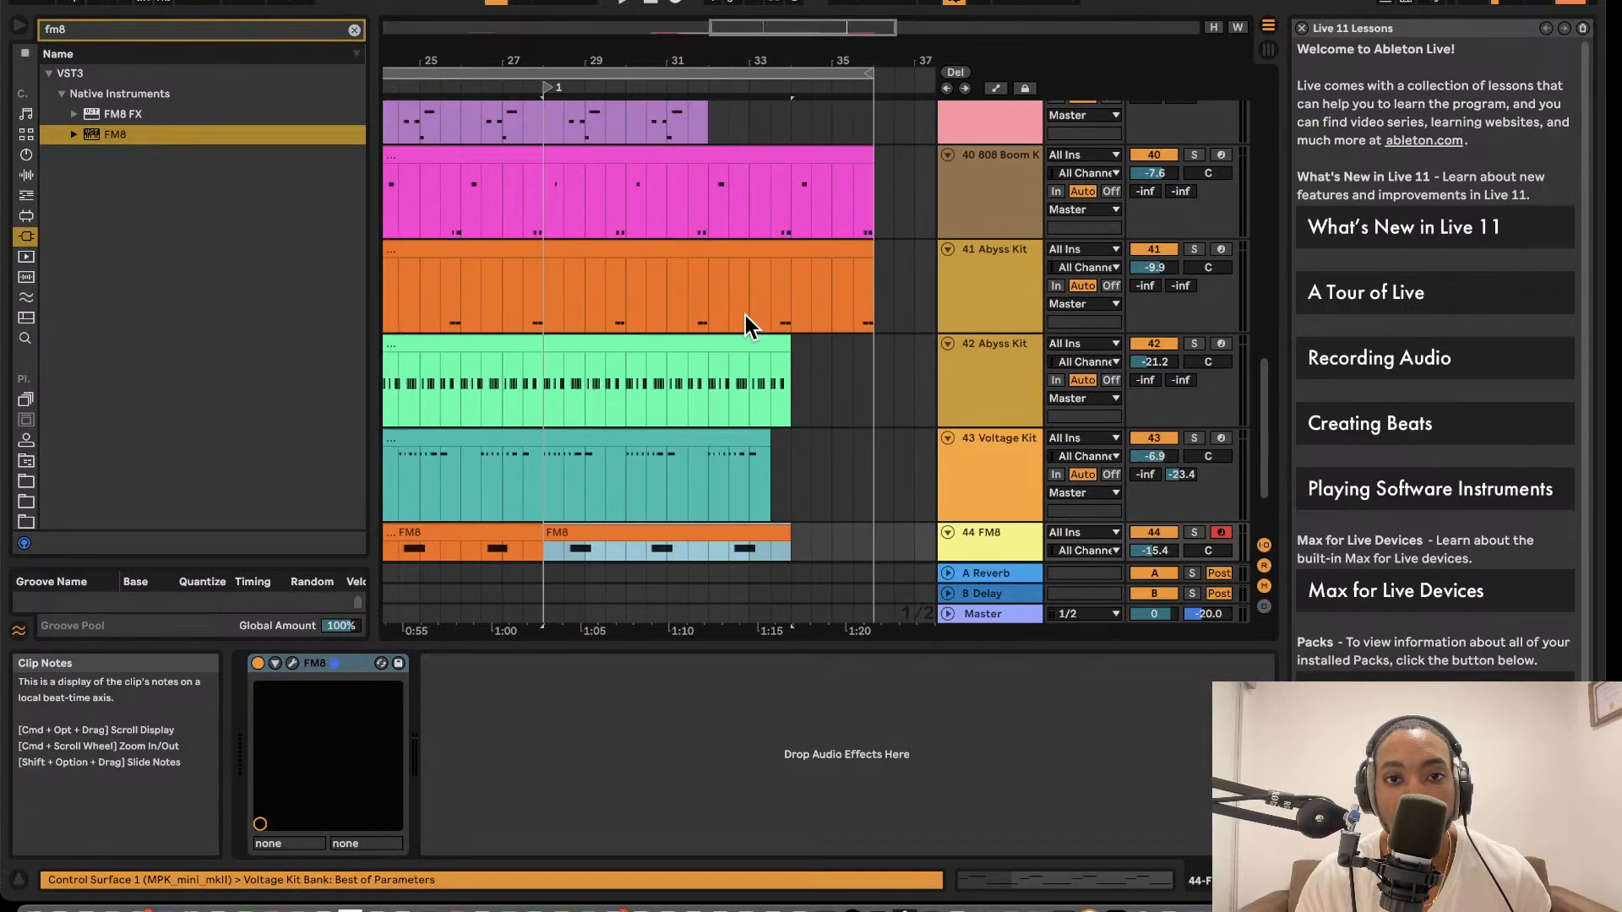
# - Play back the extended arrangement from the locator at 28.1.1
pyautogui.scroll(1, 745, 317)
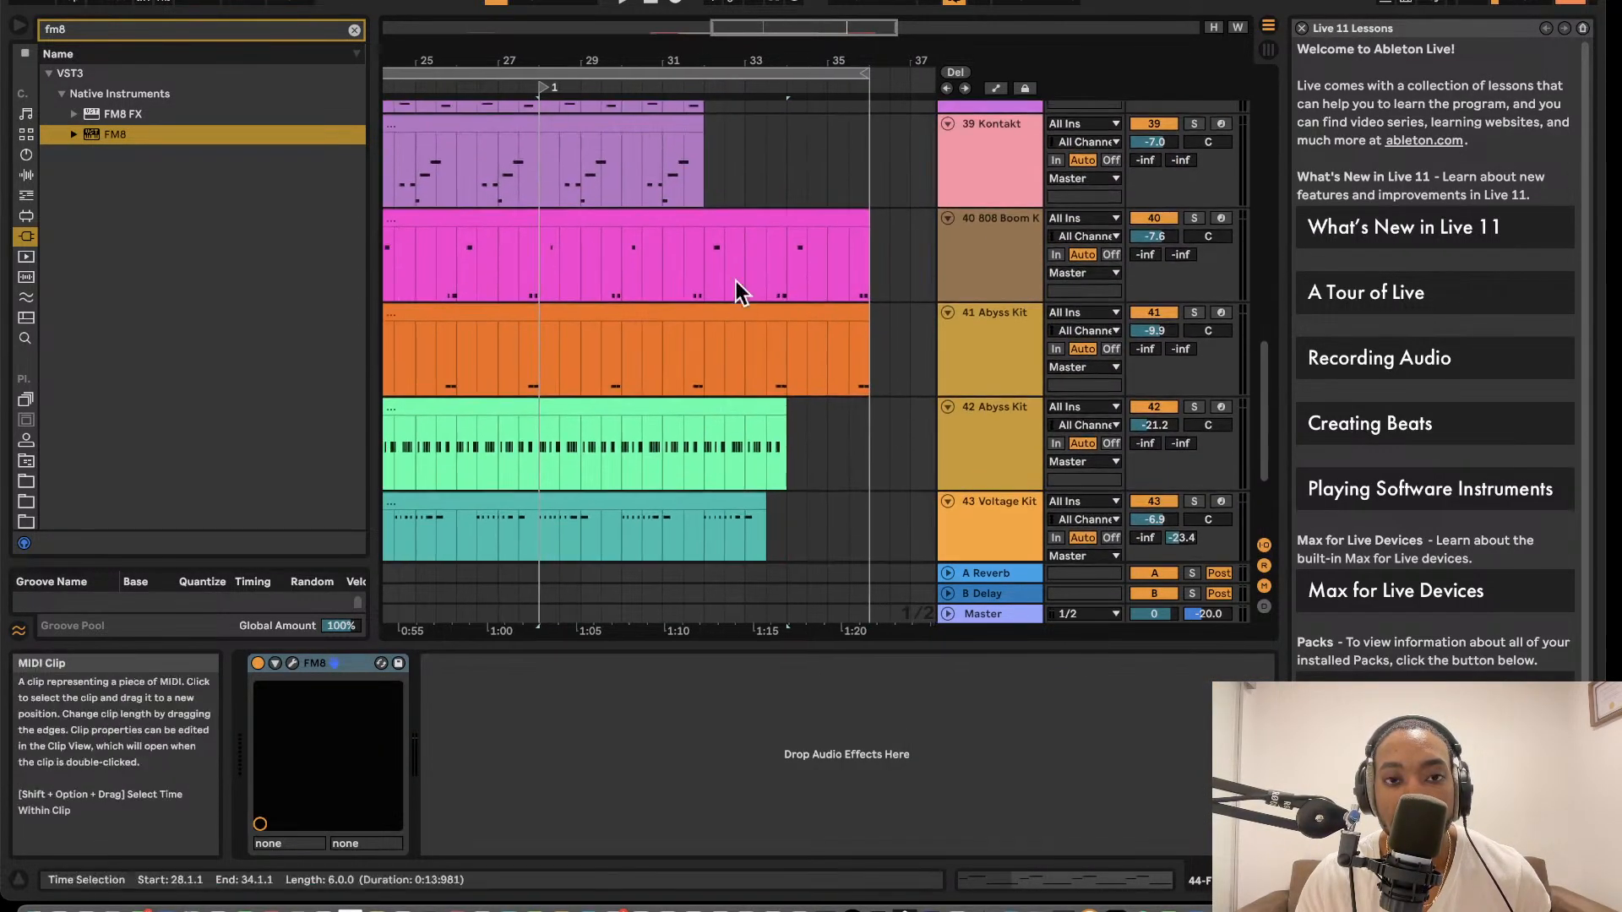
pyautogui.doubleClick(547, 89)
pyautogui.scroll(-2, 663, 151)
pyautogui.hscroll(-2, 663, 150)
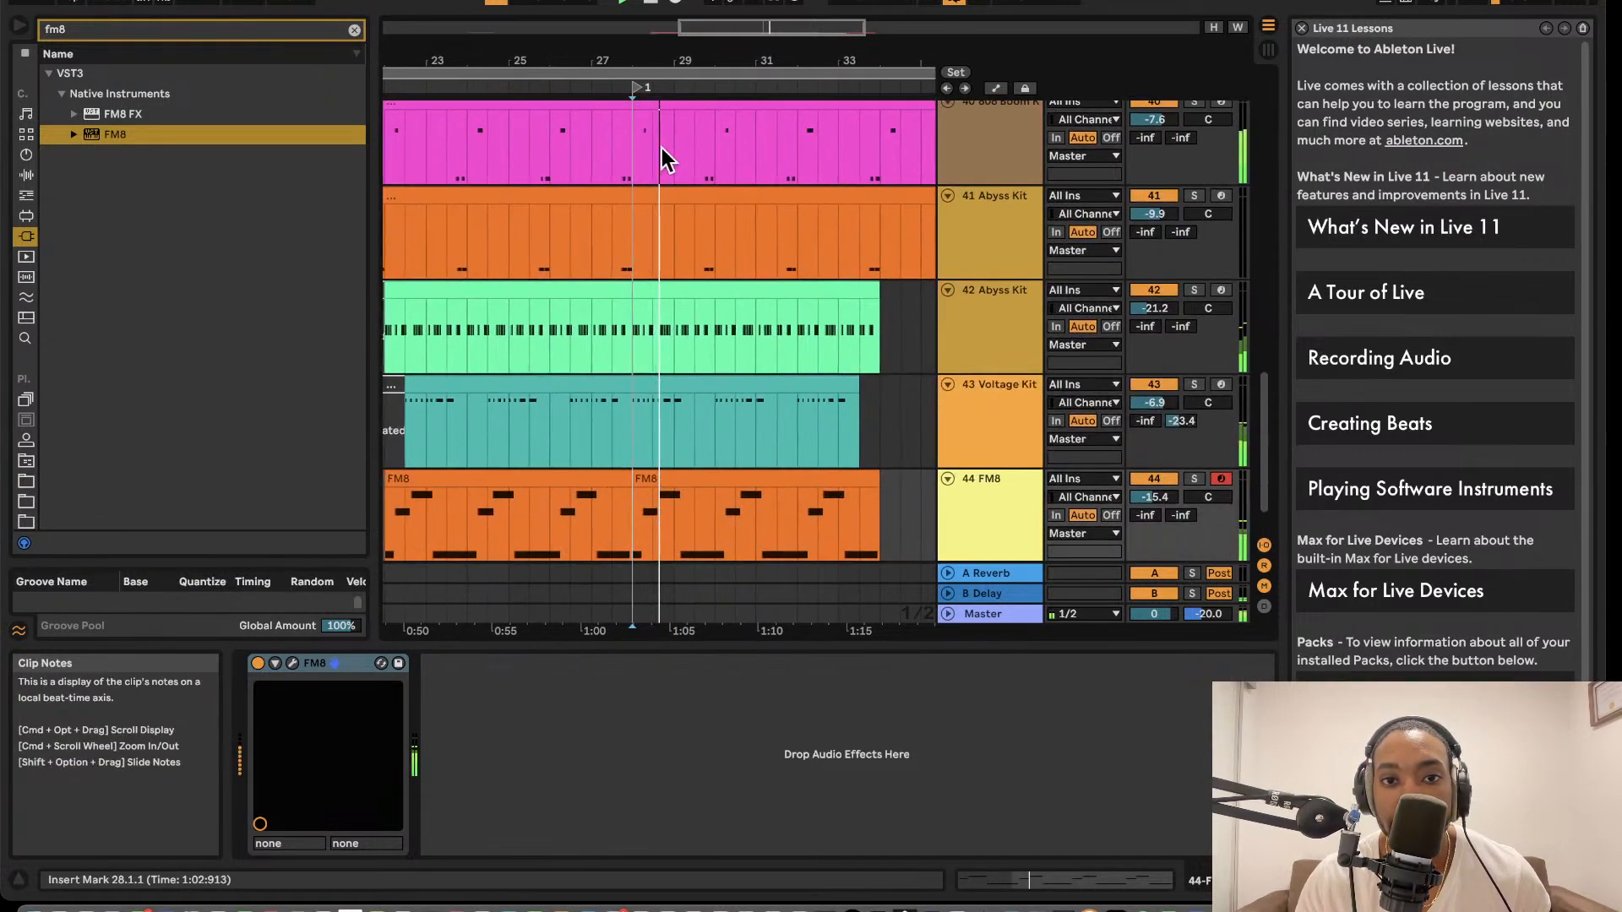
# - Duplicate the last 38 Reaktor 6 clip to bar 34 and the last 39 Kontakt clip to bar 36
pyautogui.scroll(1, 670, 152)
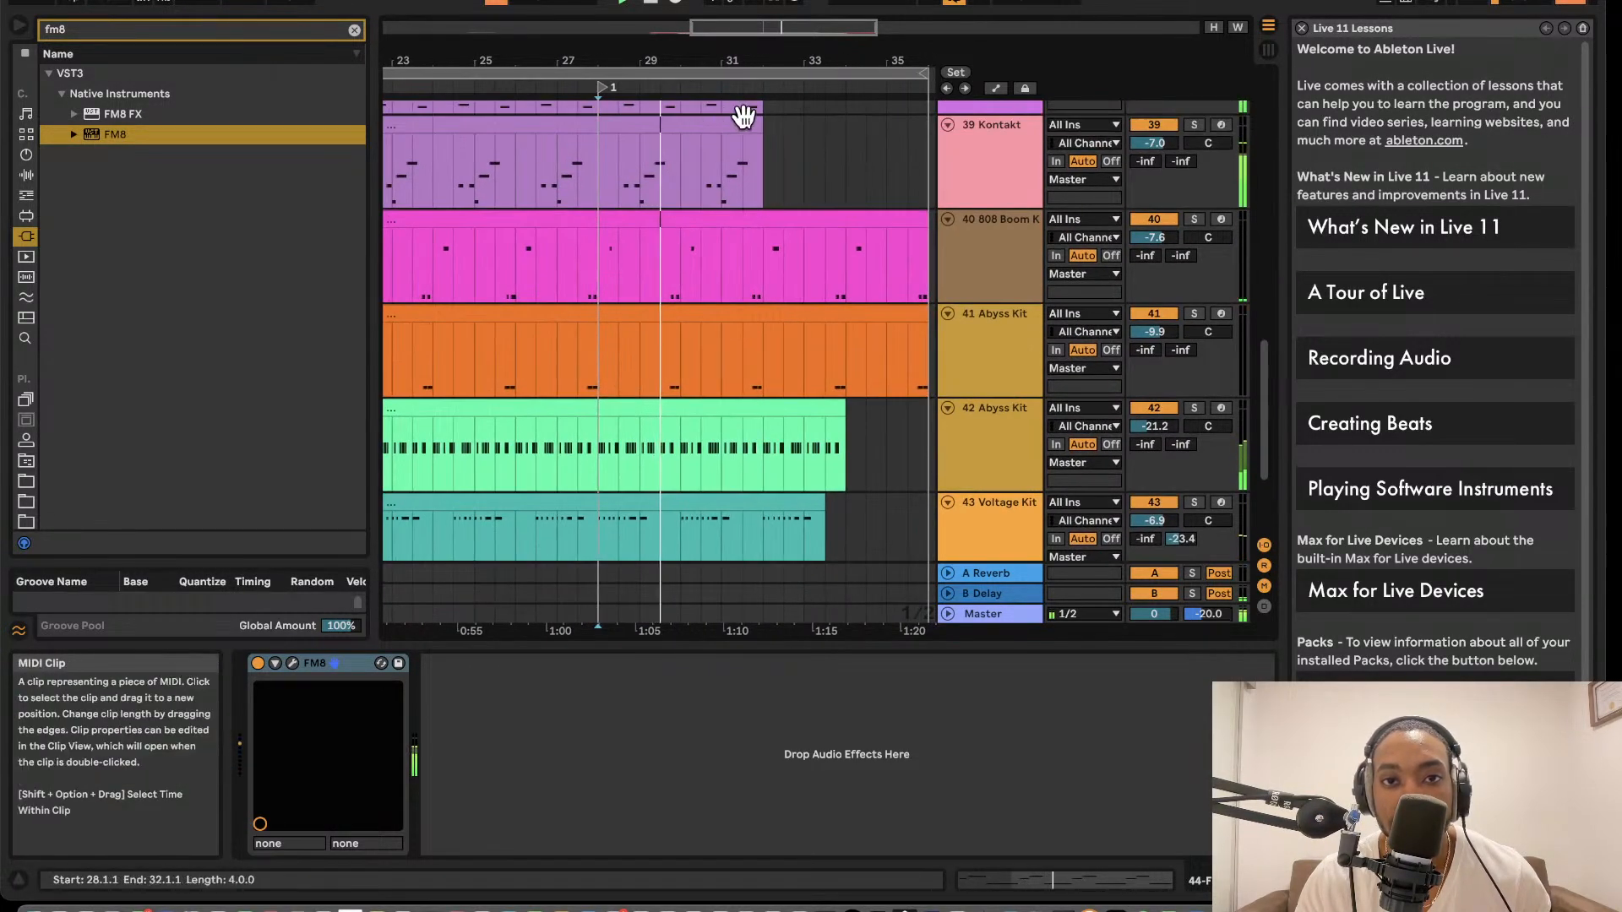
pyautogui.scroll(1, 740, 131)
pyautogui.click(712, 178)
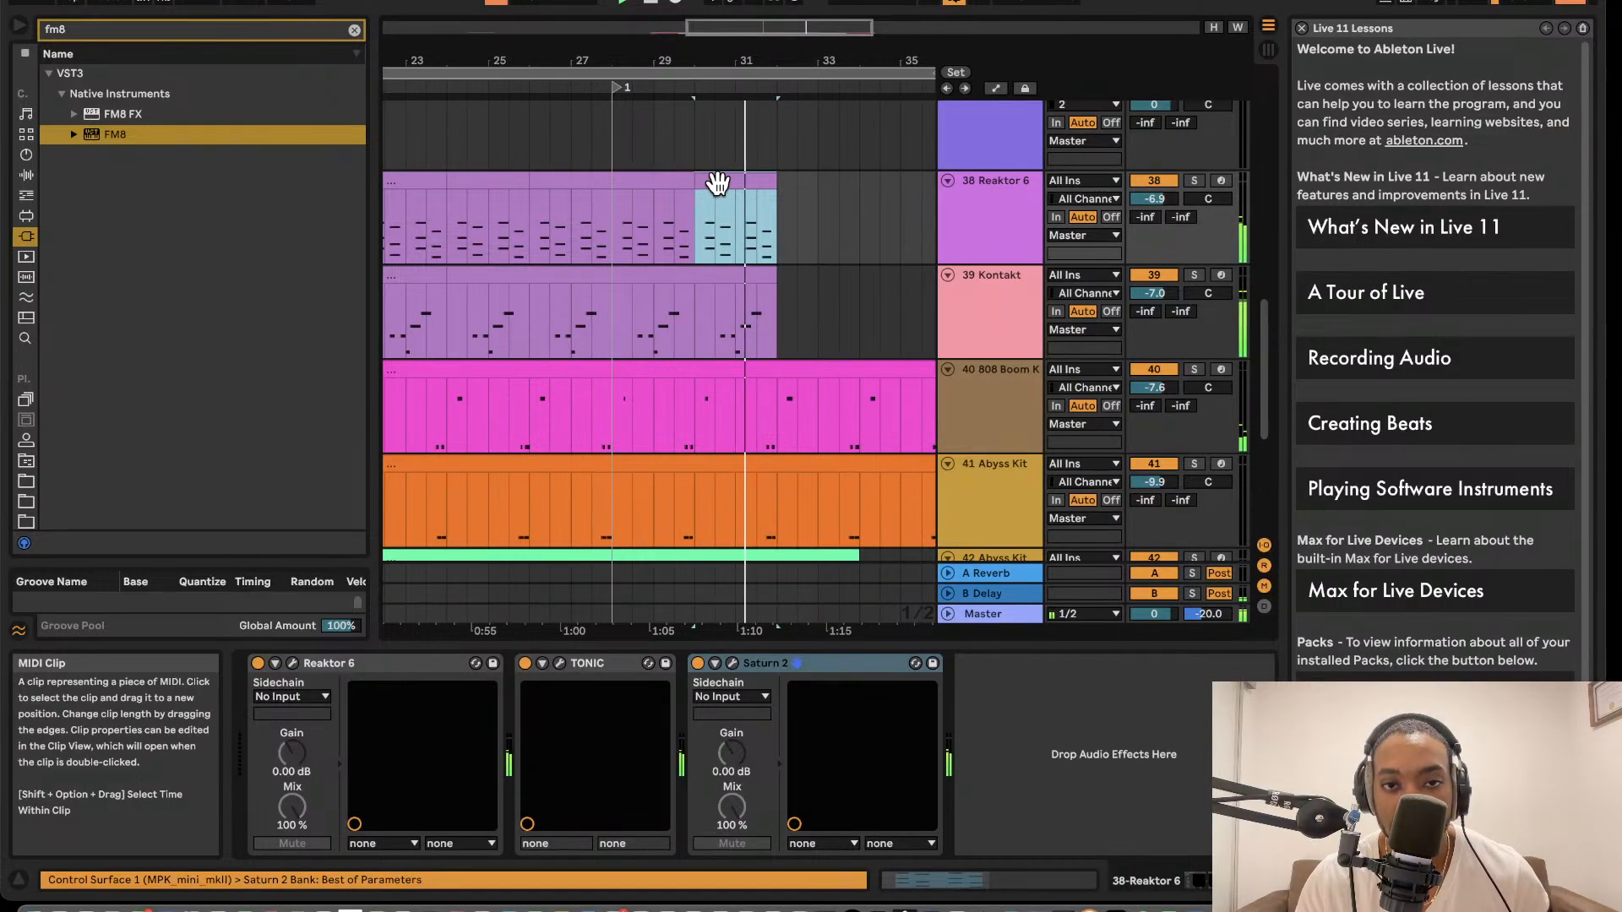
pyautogui.press('super+d')
pyautogui.scroll(-1, 752, 228)
pyautogui.click(745, 256)
pyautogui.press('super+d')
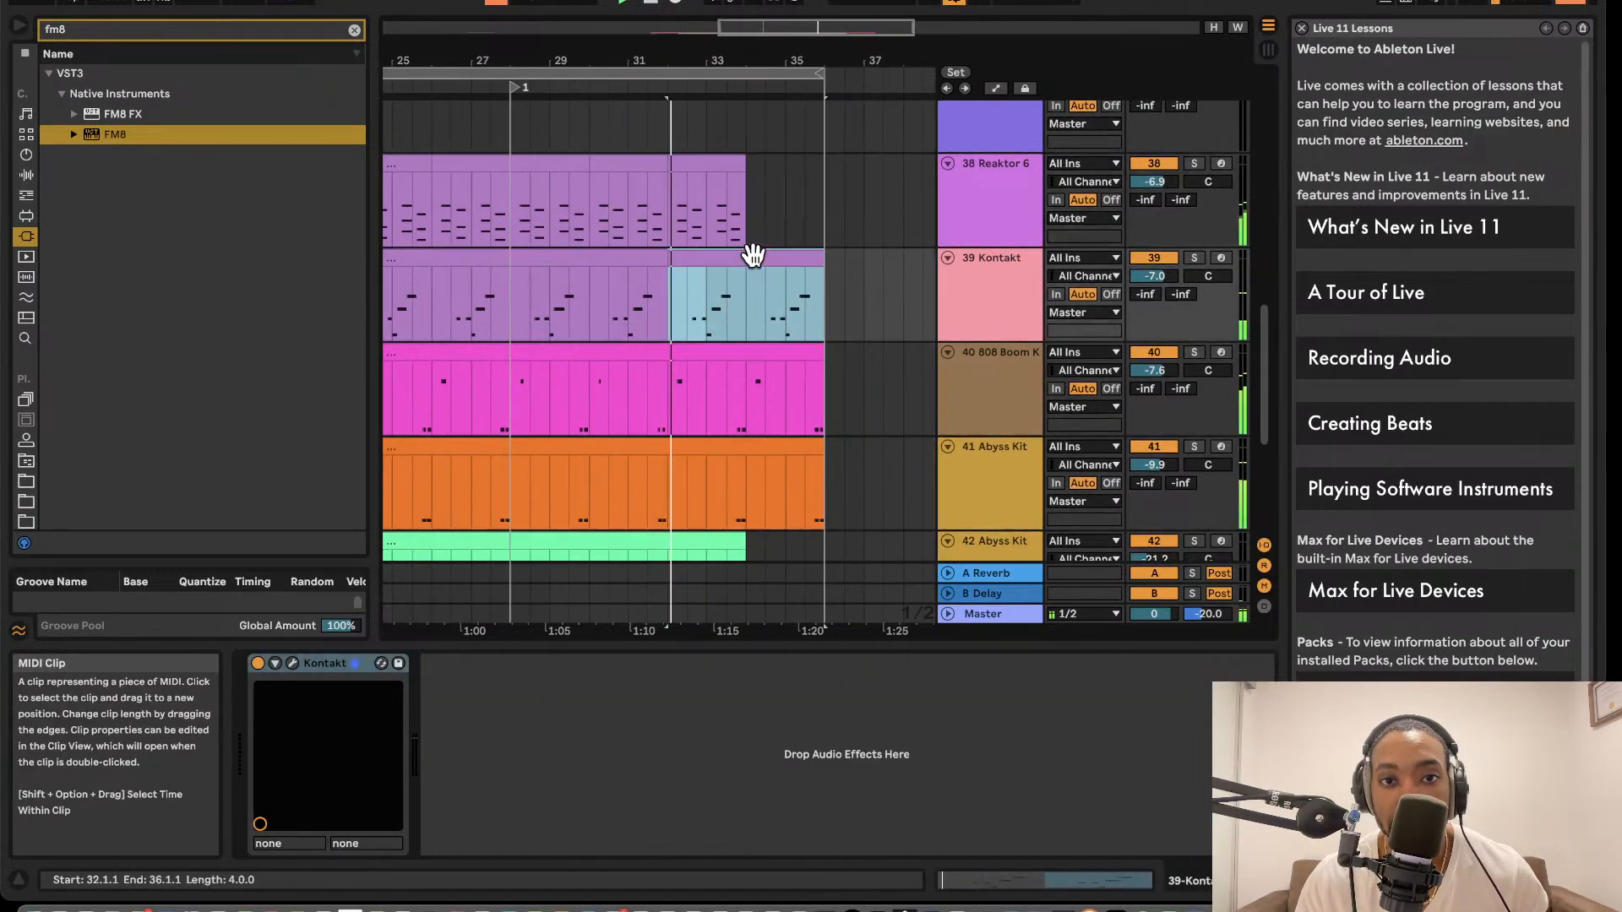
# - Duplicate the last 43 Voltage Kit and 44 FM8 clips again and shorten the Voltage Kit part to end just before bar 36
pyautogui.scroll(-5, 754, 253)
pyautogui.click(694, 371)
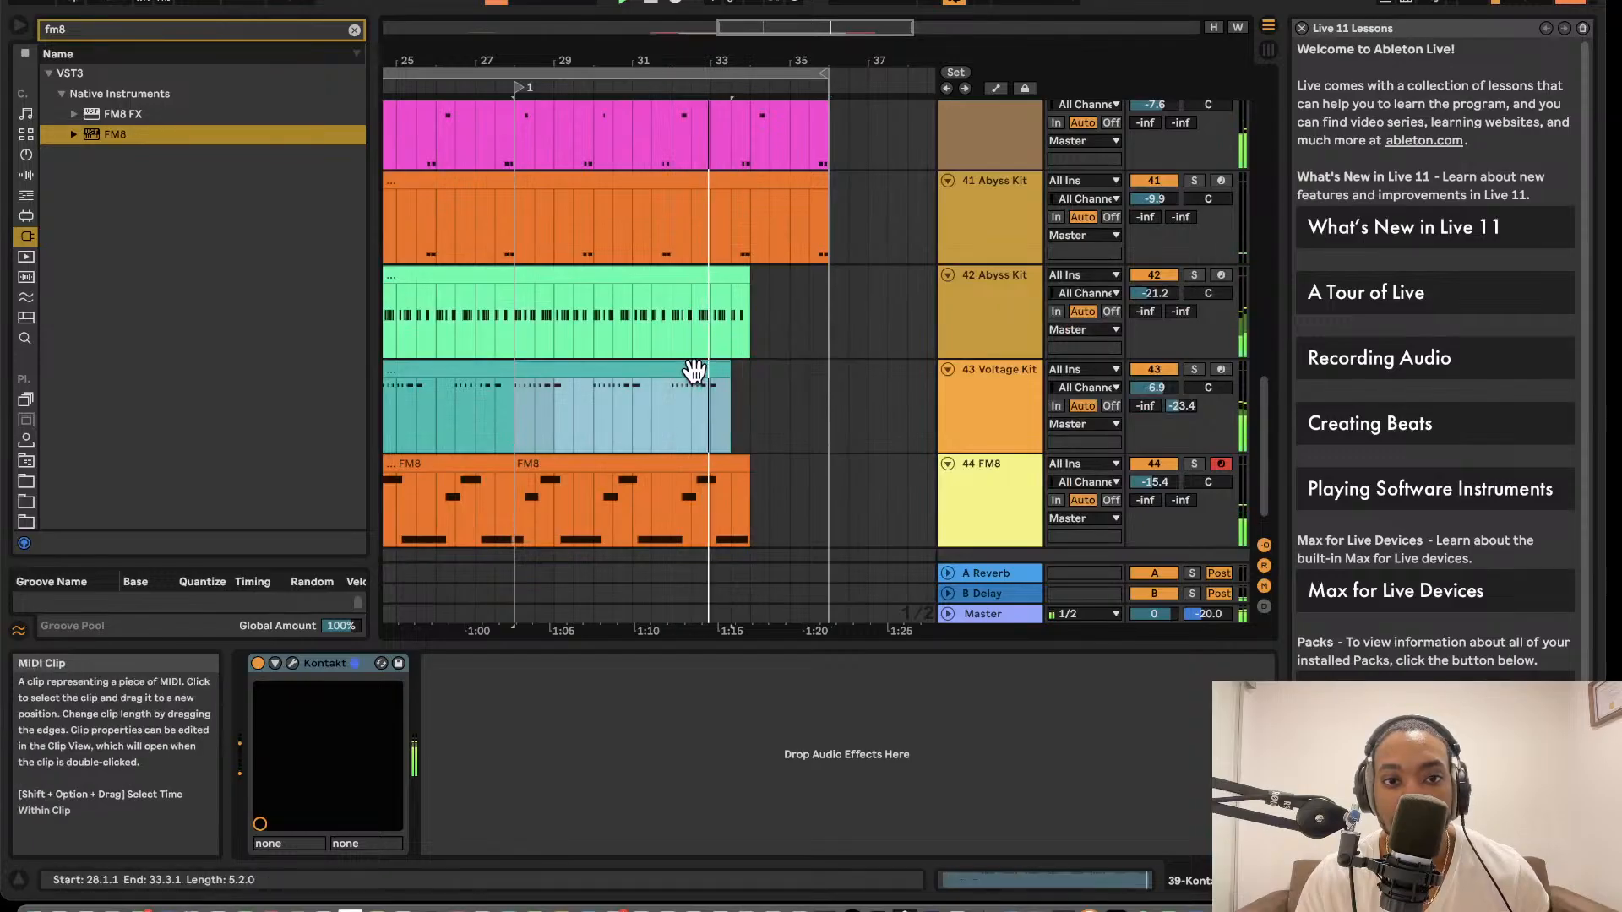
pyautogui.press('super+d')
pyautogui.click(571, 469)
pyautogui.press('super+d')
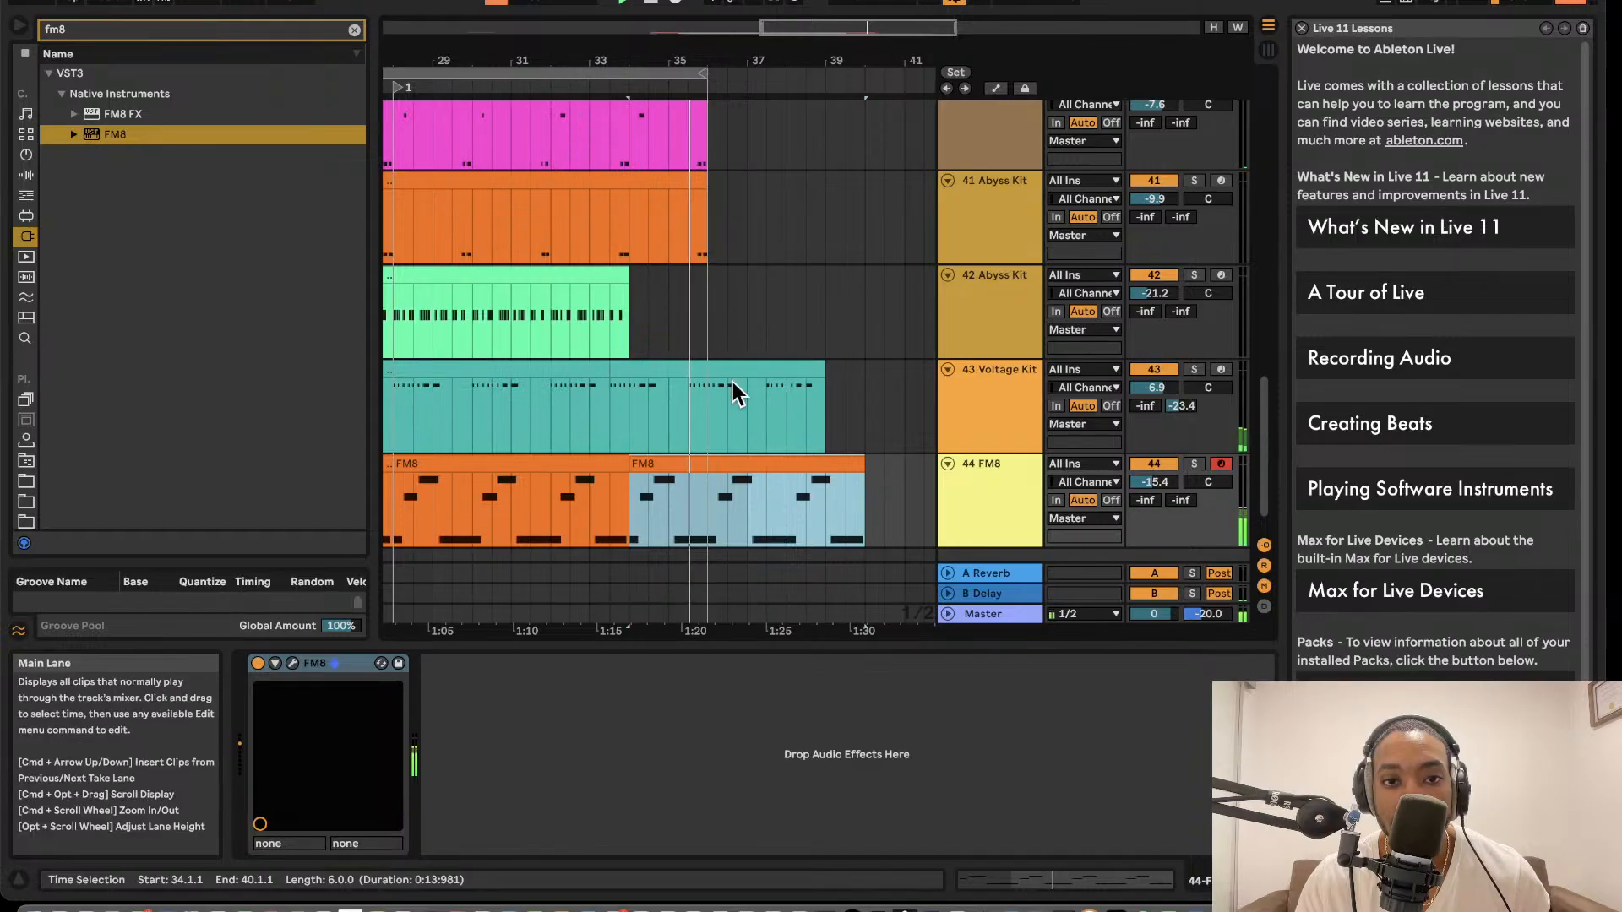
pyautogui.moveTo(823, 371); pyautogui.dragTo(665, 378)
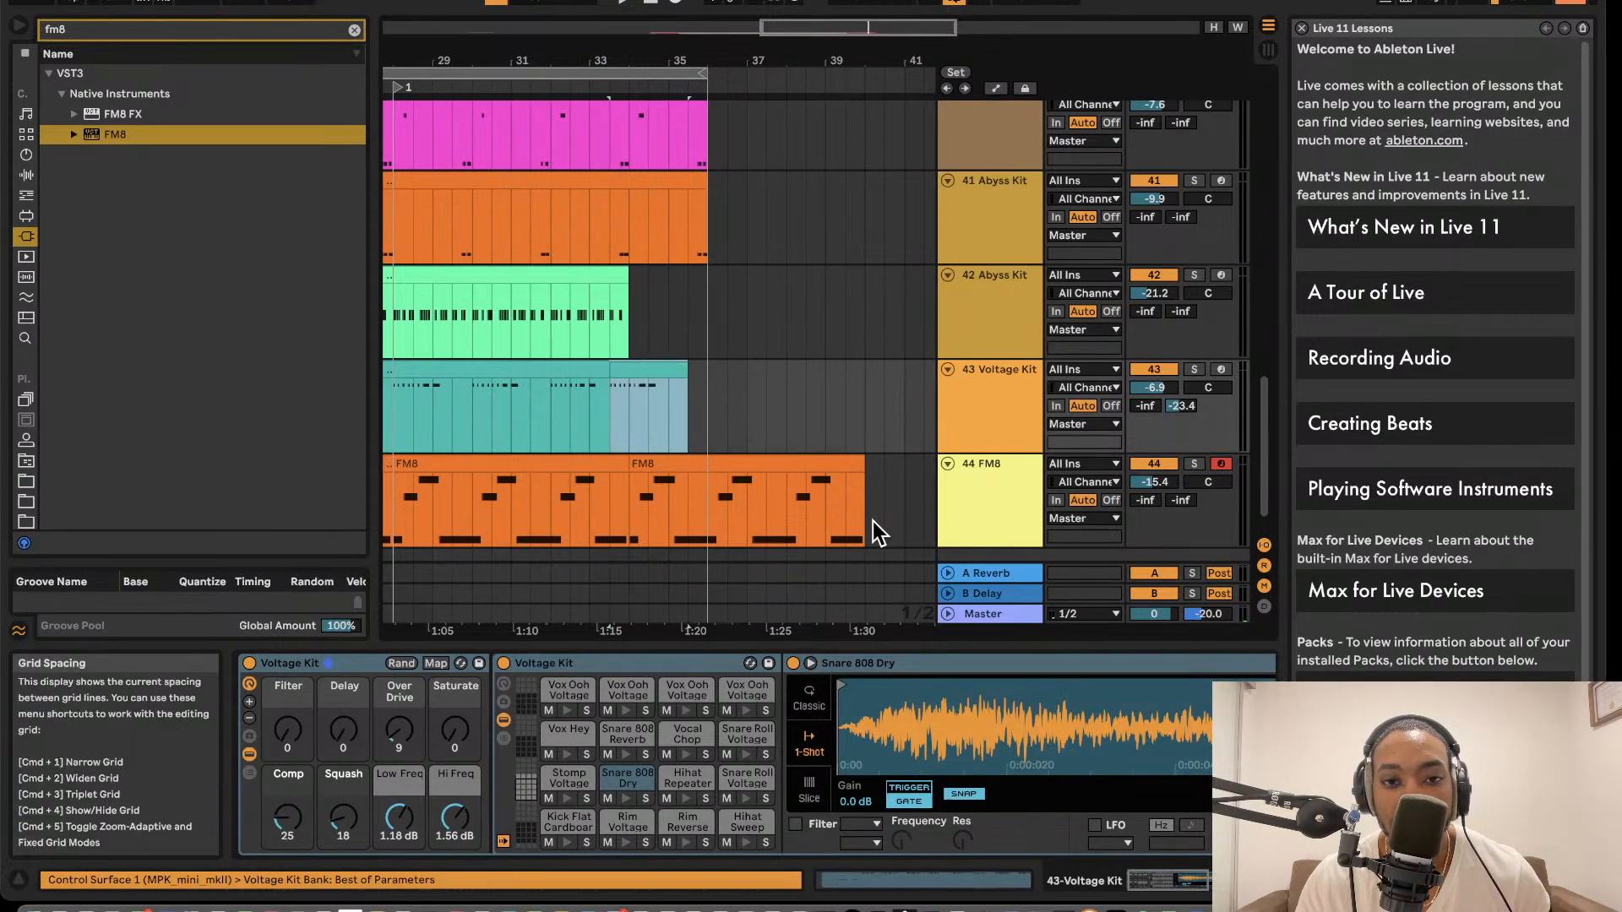
# - Shorten the last 44 FM8 clip to end at bar 36 and play the looped section from bar 20
pyautogui.moveTo(863, 465); pyautogui.dragTo(691, 467)
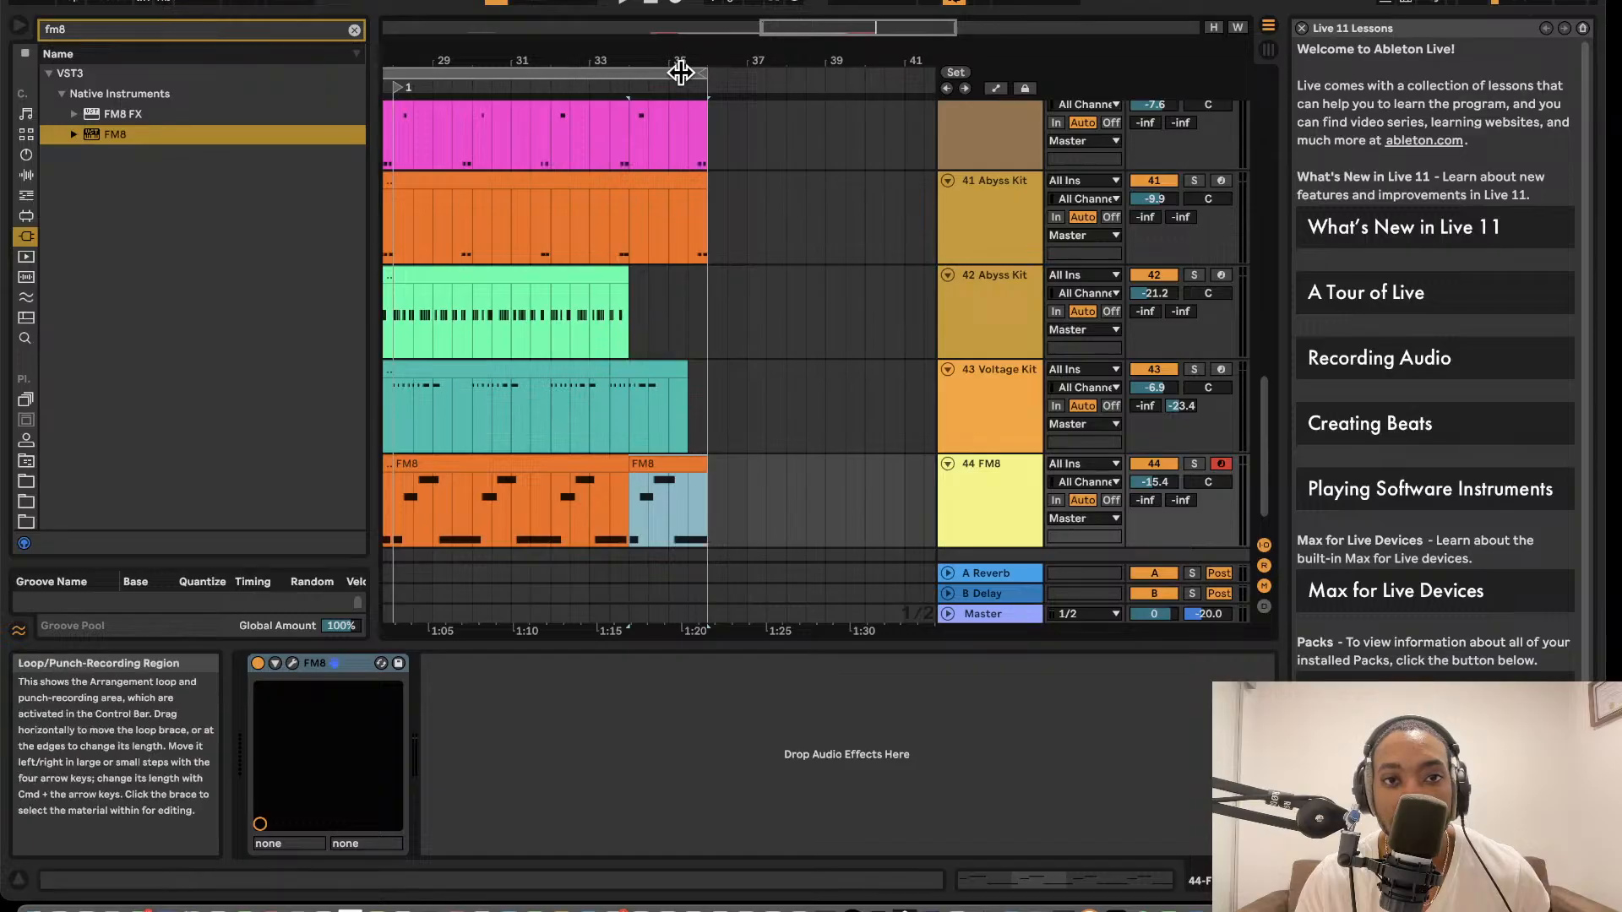
pyautogui.click(656, 73)
pyautogui.press('space')
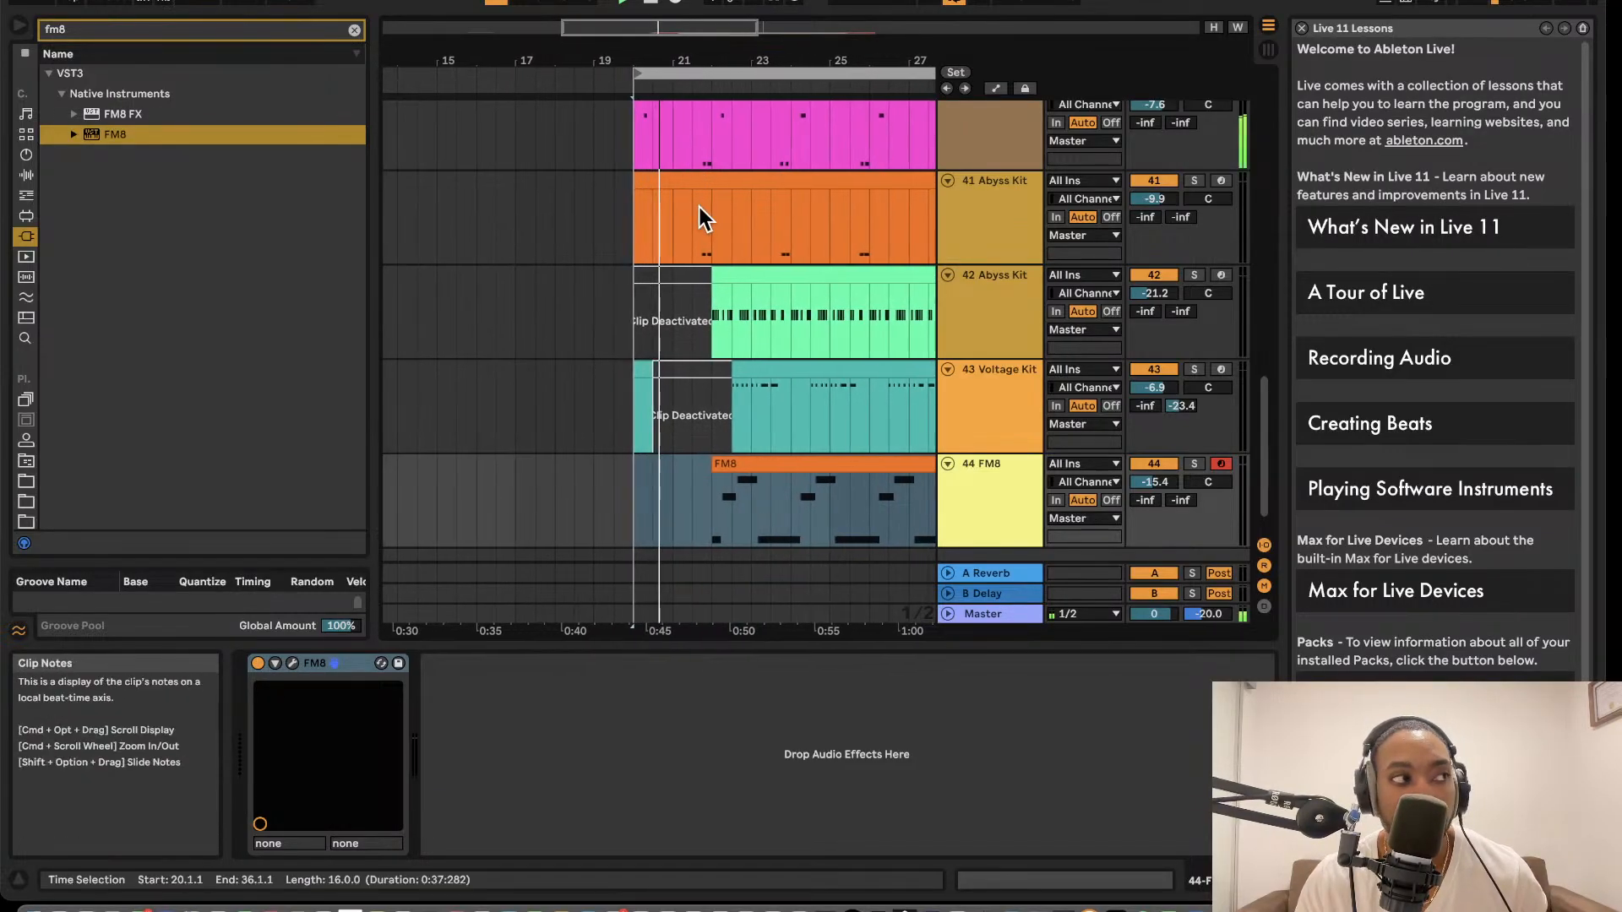
# - Listen through the loop from bar 20 and examine the layers on tracks 40 to 44
pyautogui.scroll(5, 726, 223)
pyautogui.scroll(-2, 729, 228)
pyautogui.scroll(-2, 728, 225)
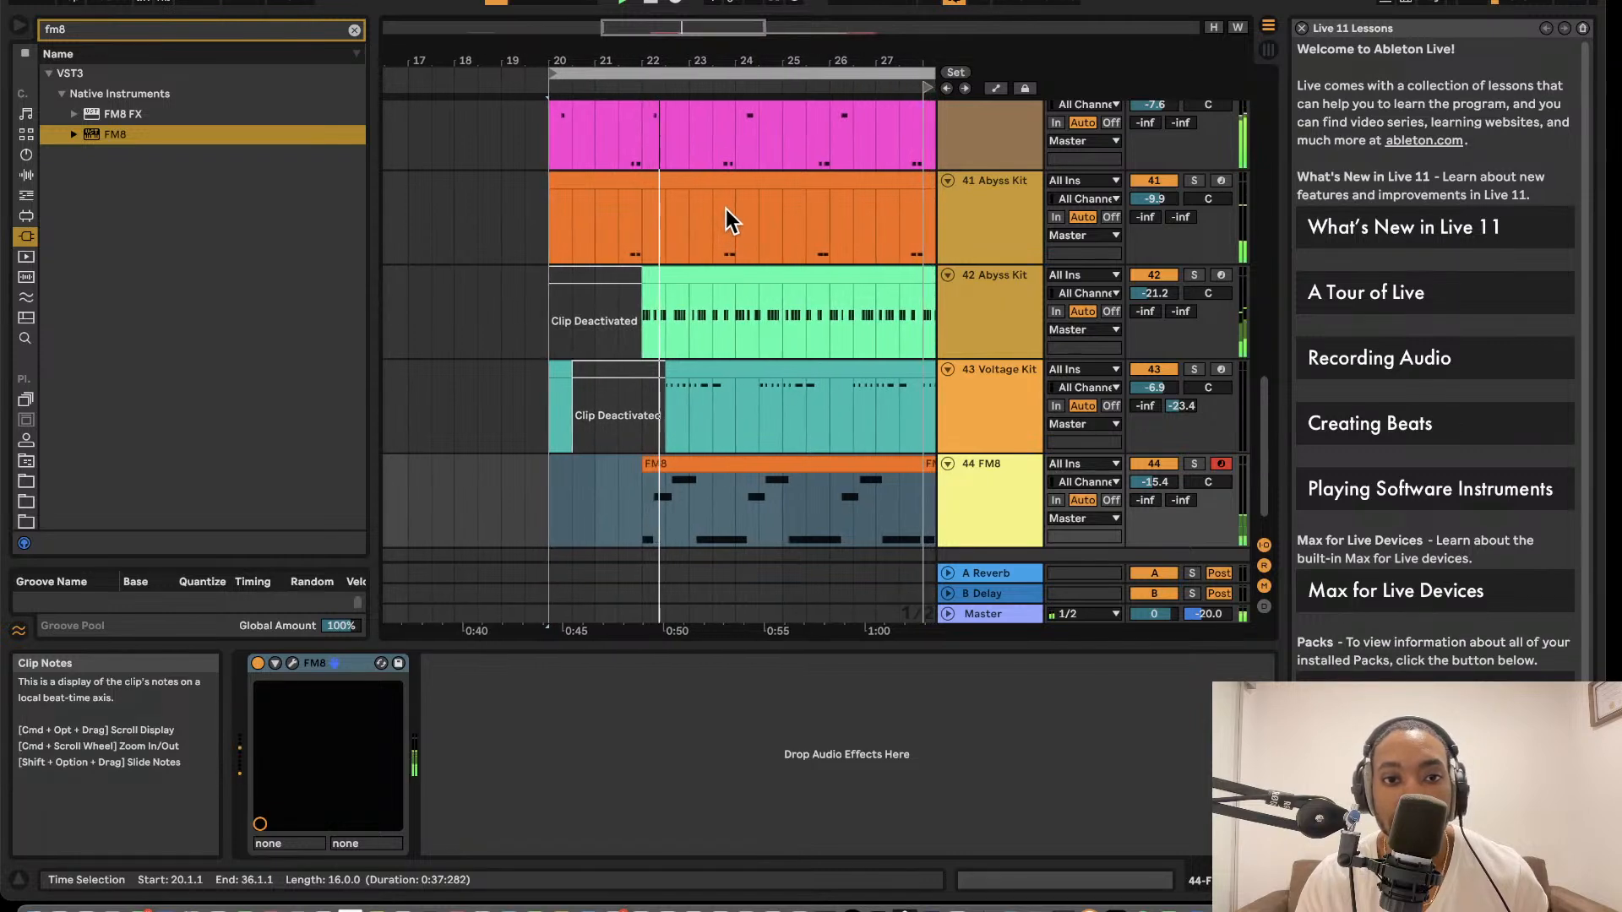
pyautogui.scroll(-2, 725, 207)
pyautogui.click(527, 342)
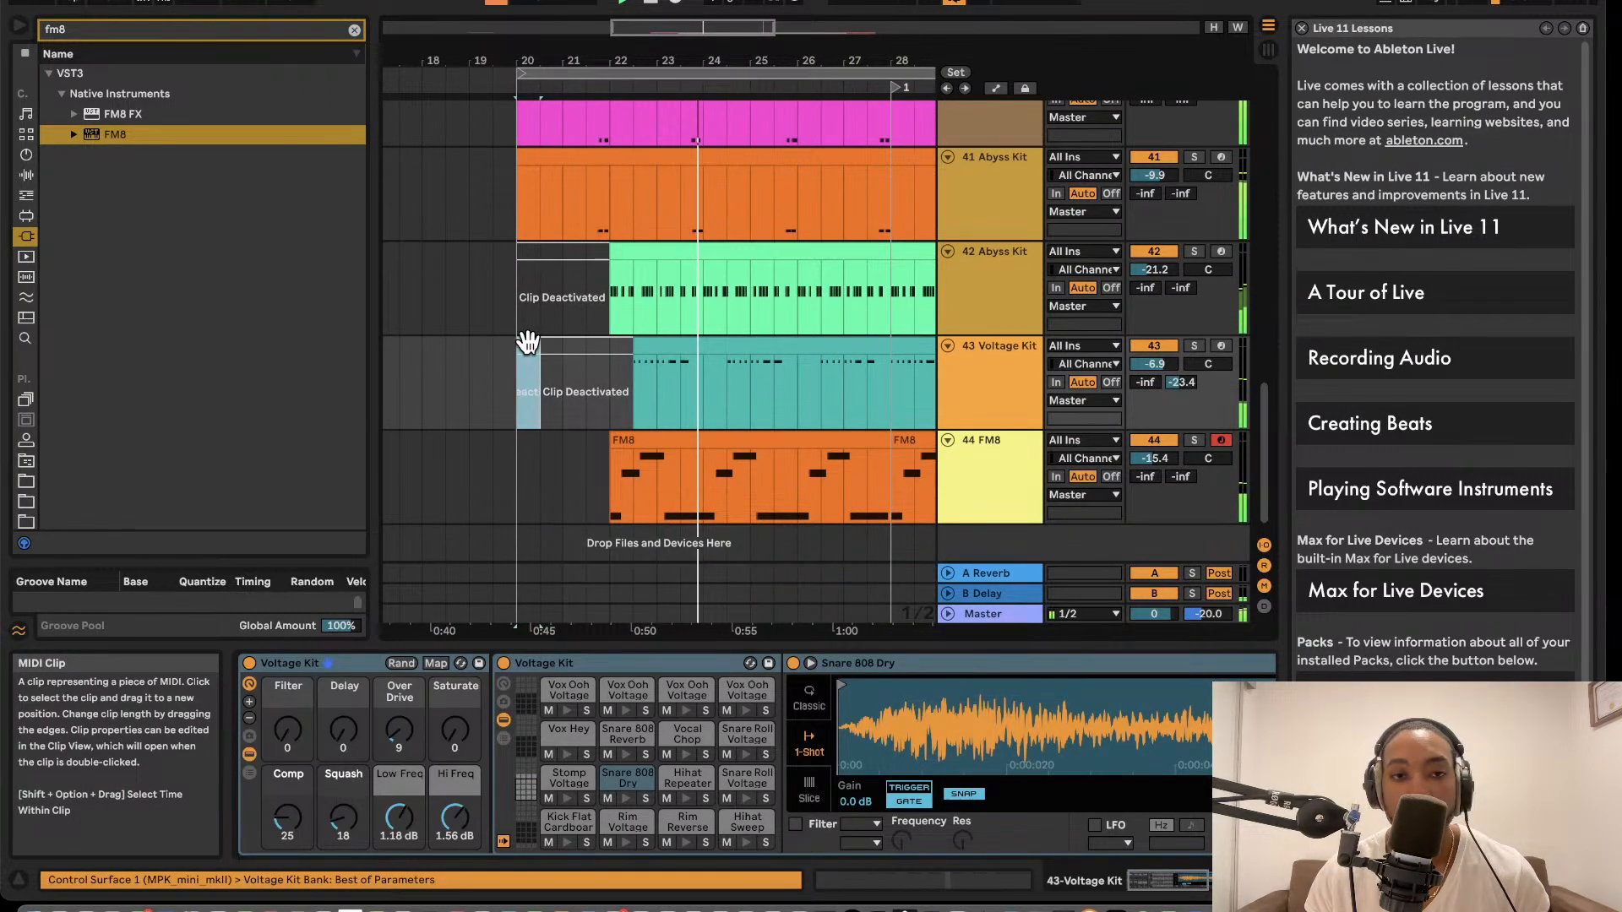
pyautogui.scroll(3, 648, 367)
pyautogui.scroll(-3, 649, 367)
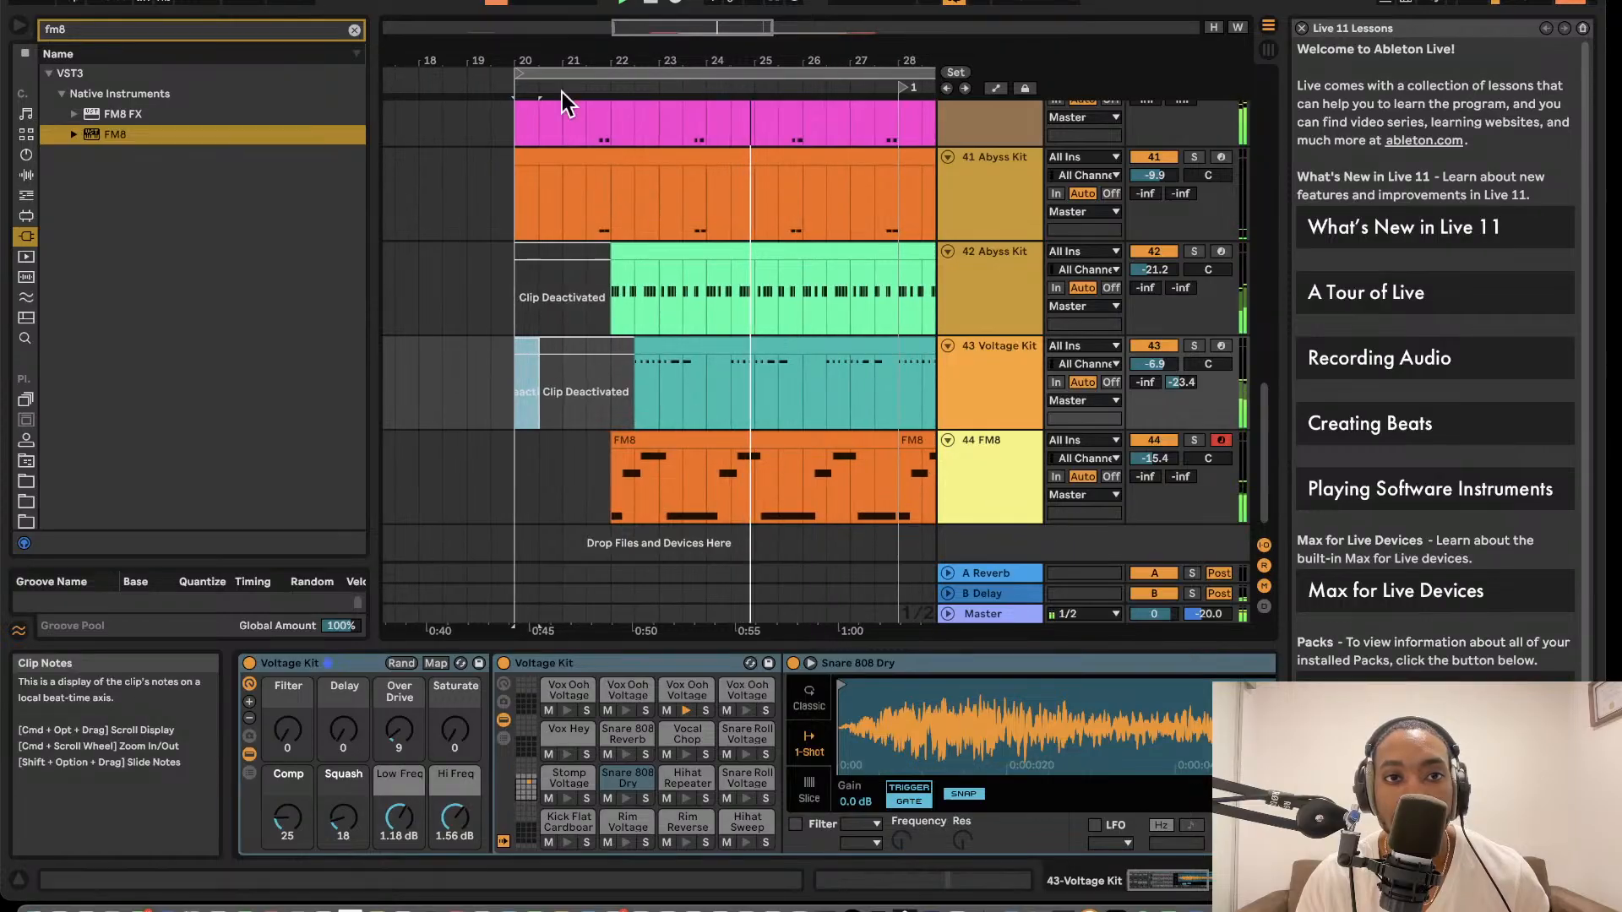
pyautogui.hscroll(5, 657, 144)
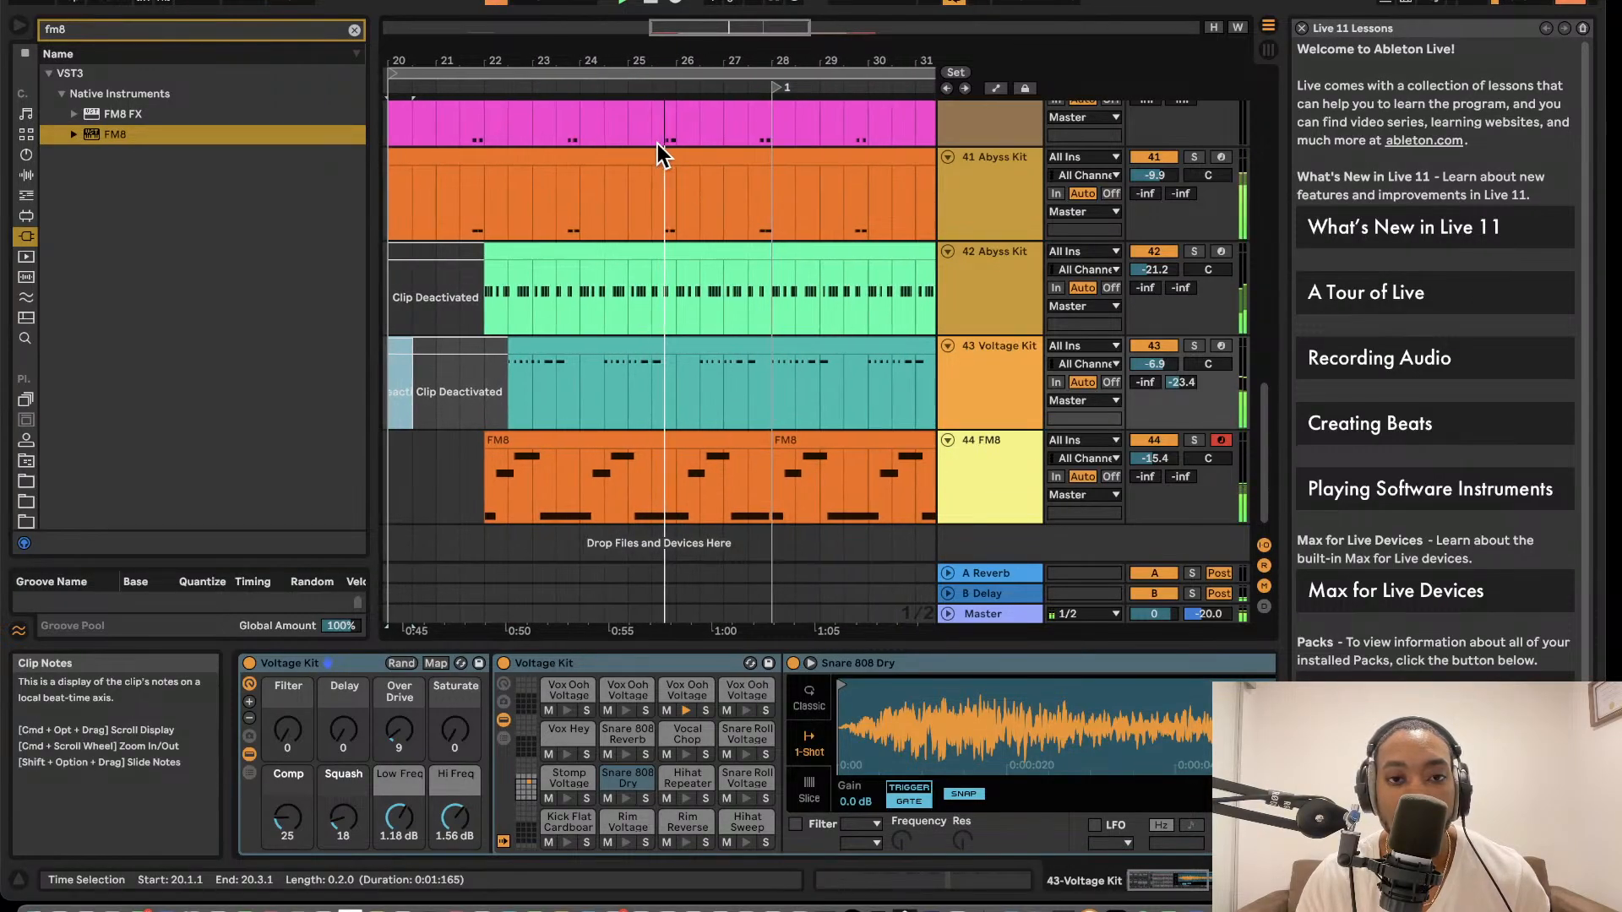
pyautogui.scroll(2, 657, 144)
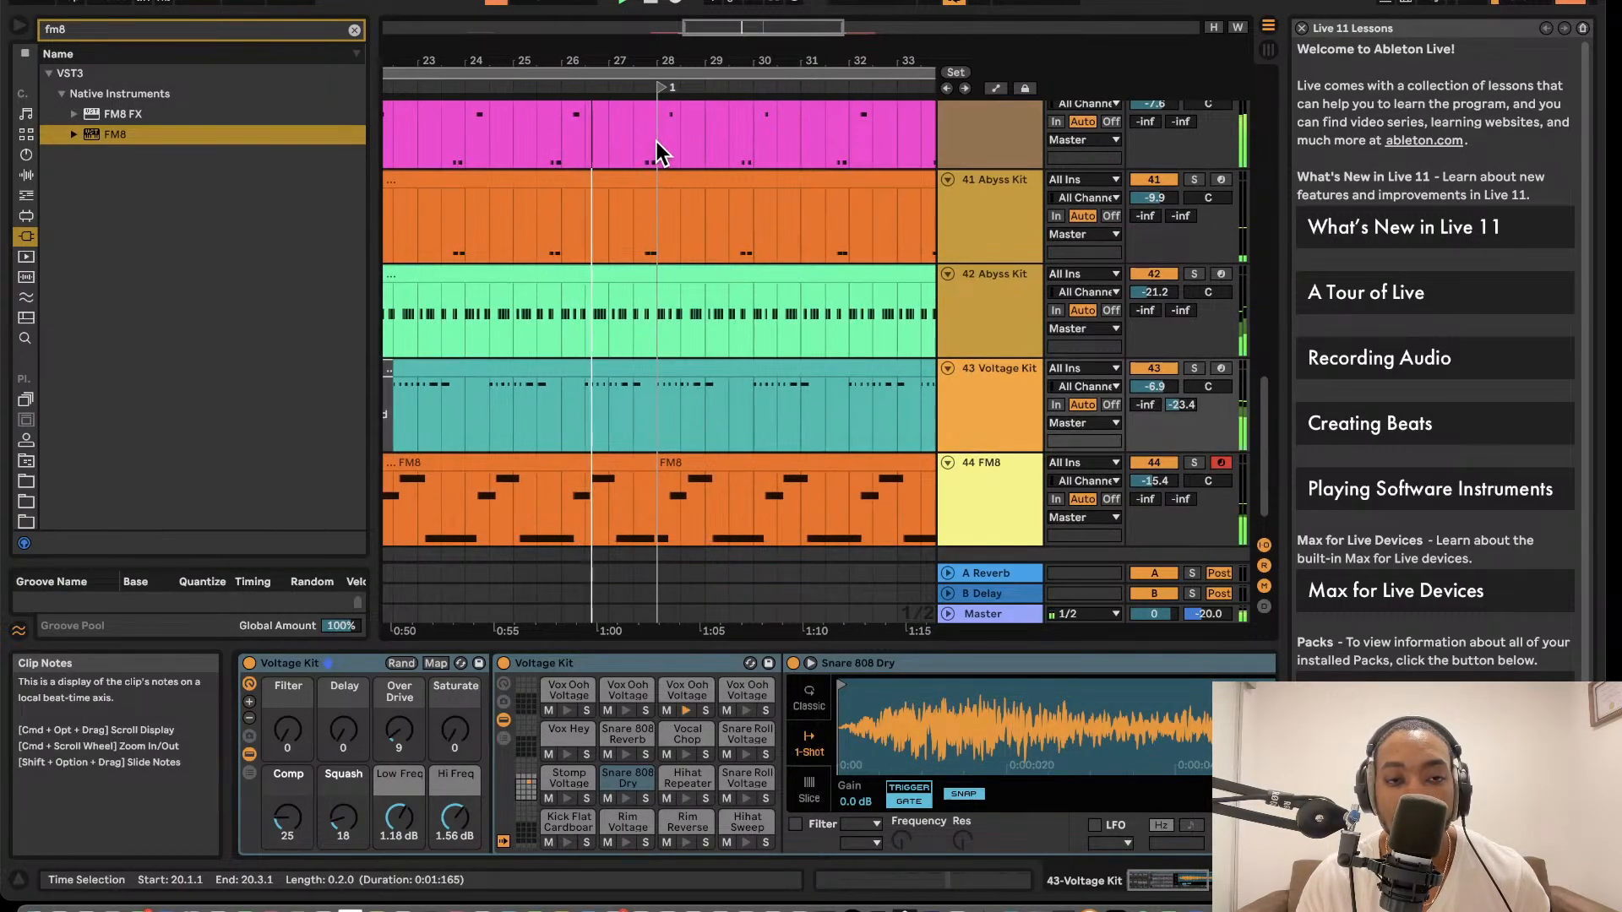
pyautogui.scroll(2, 657, 140)
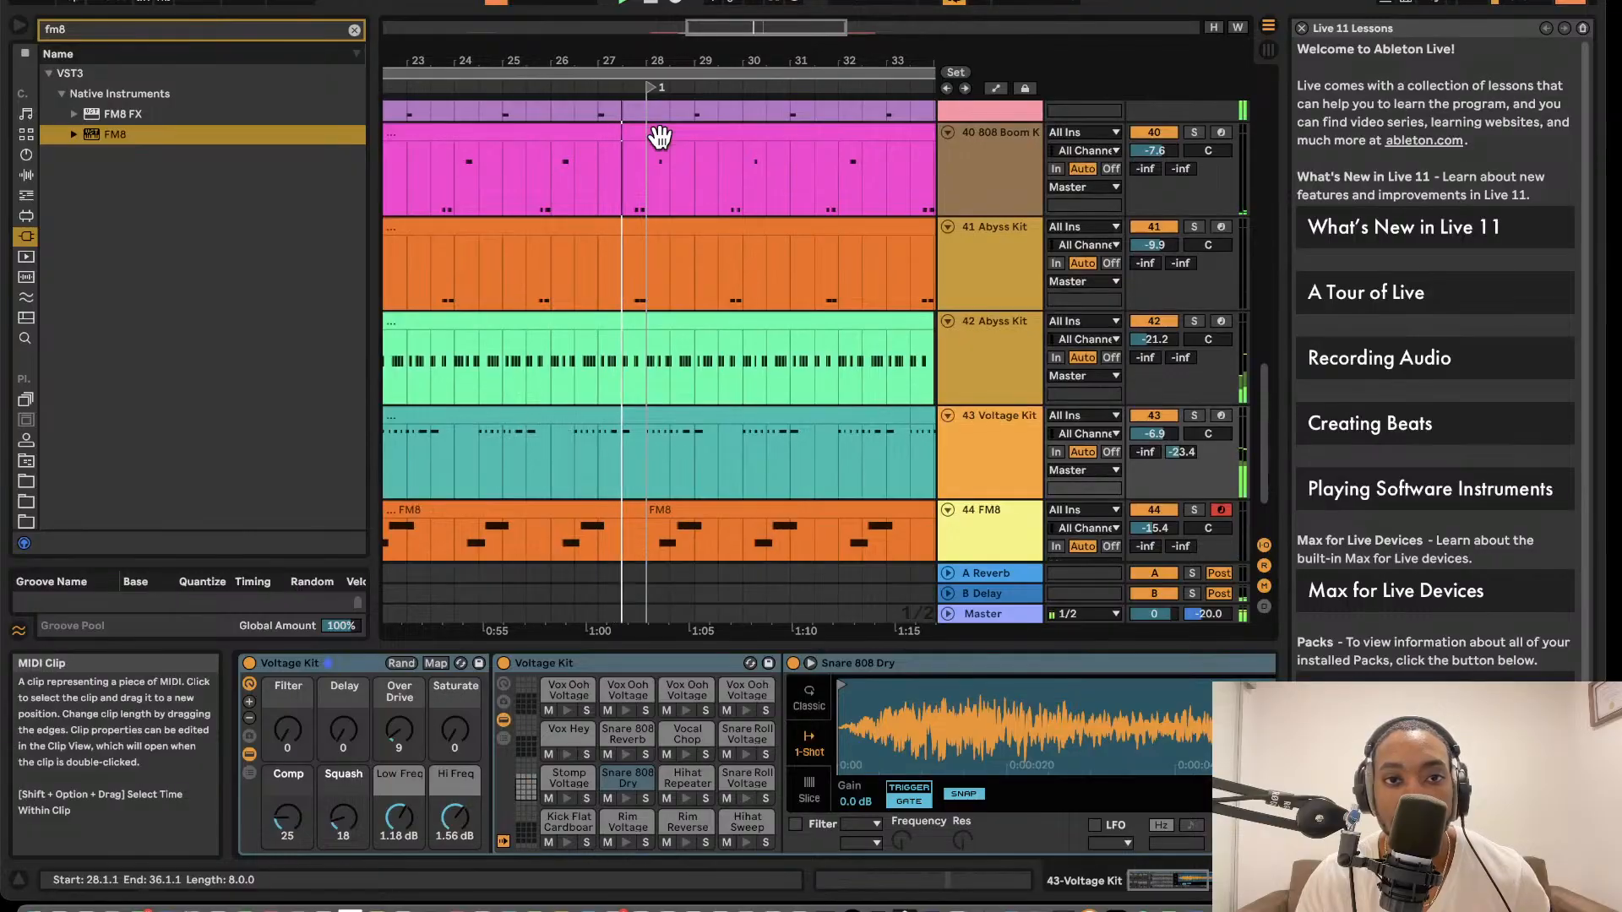
pyautogui.click(662, 118)
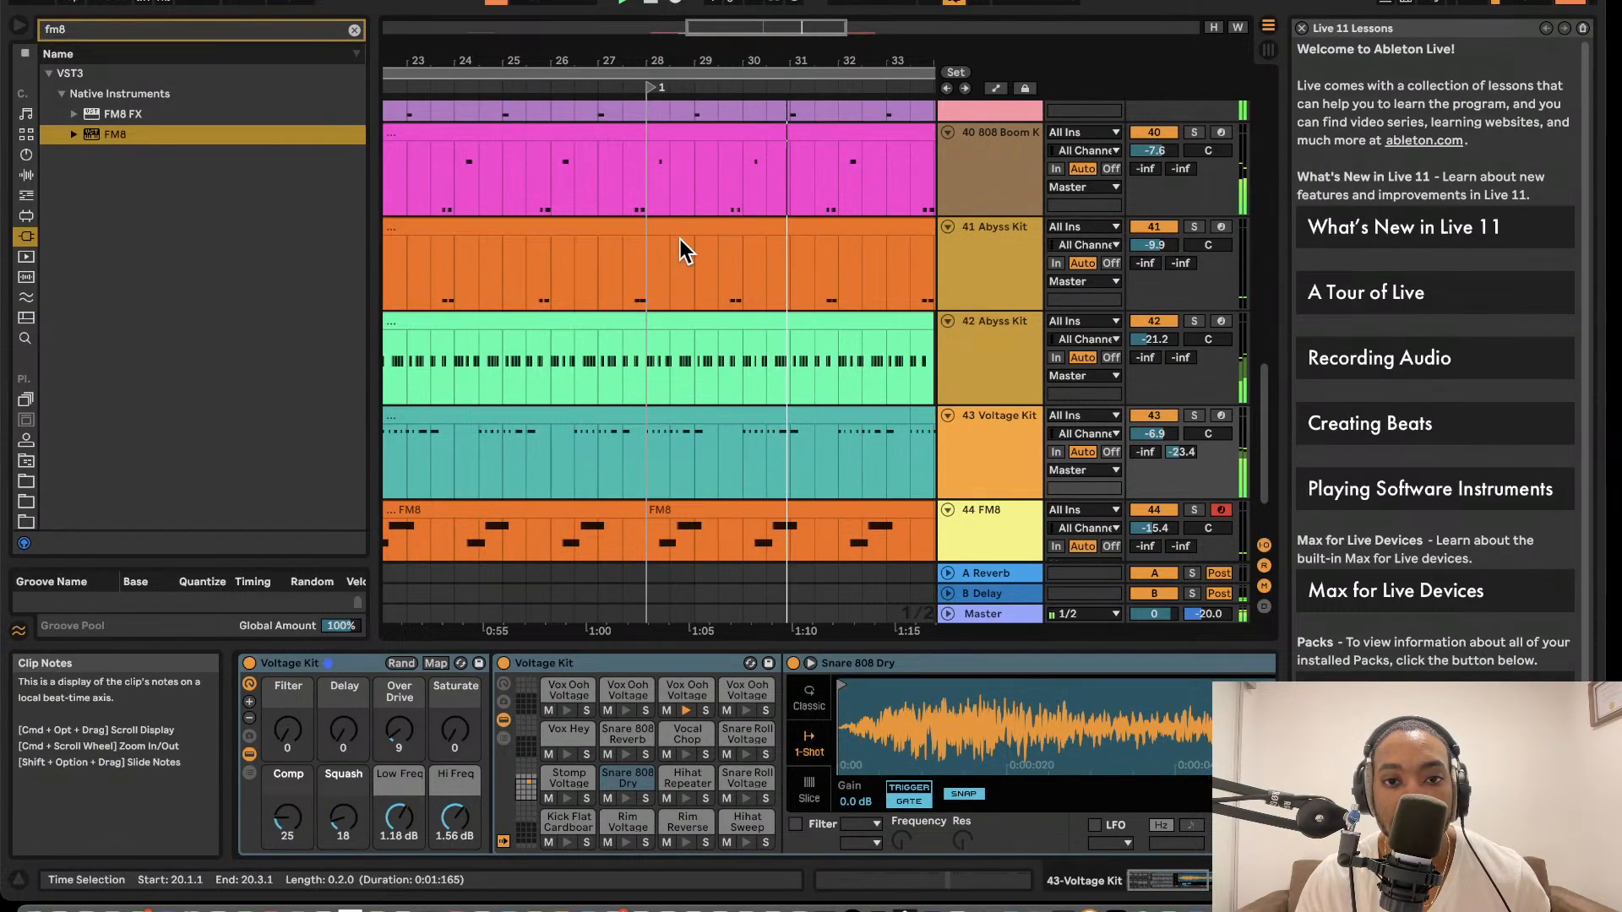
pyautogui.hscroll(3, 689, 199)
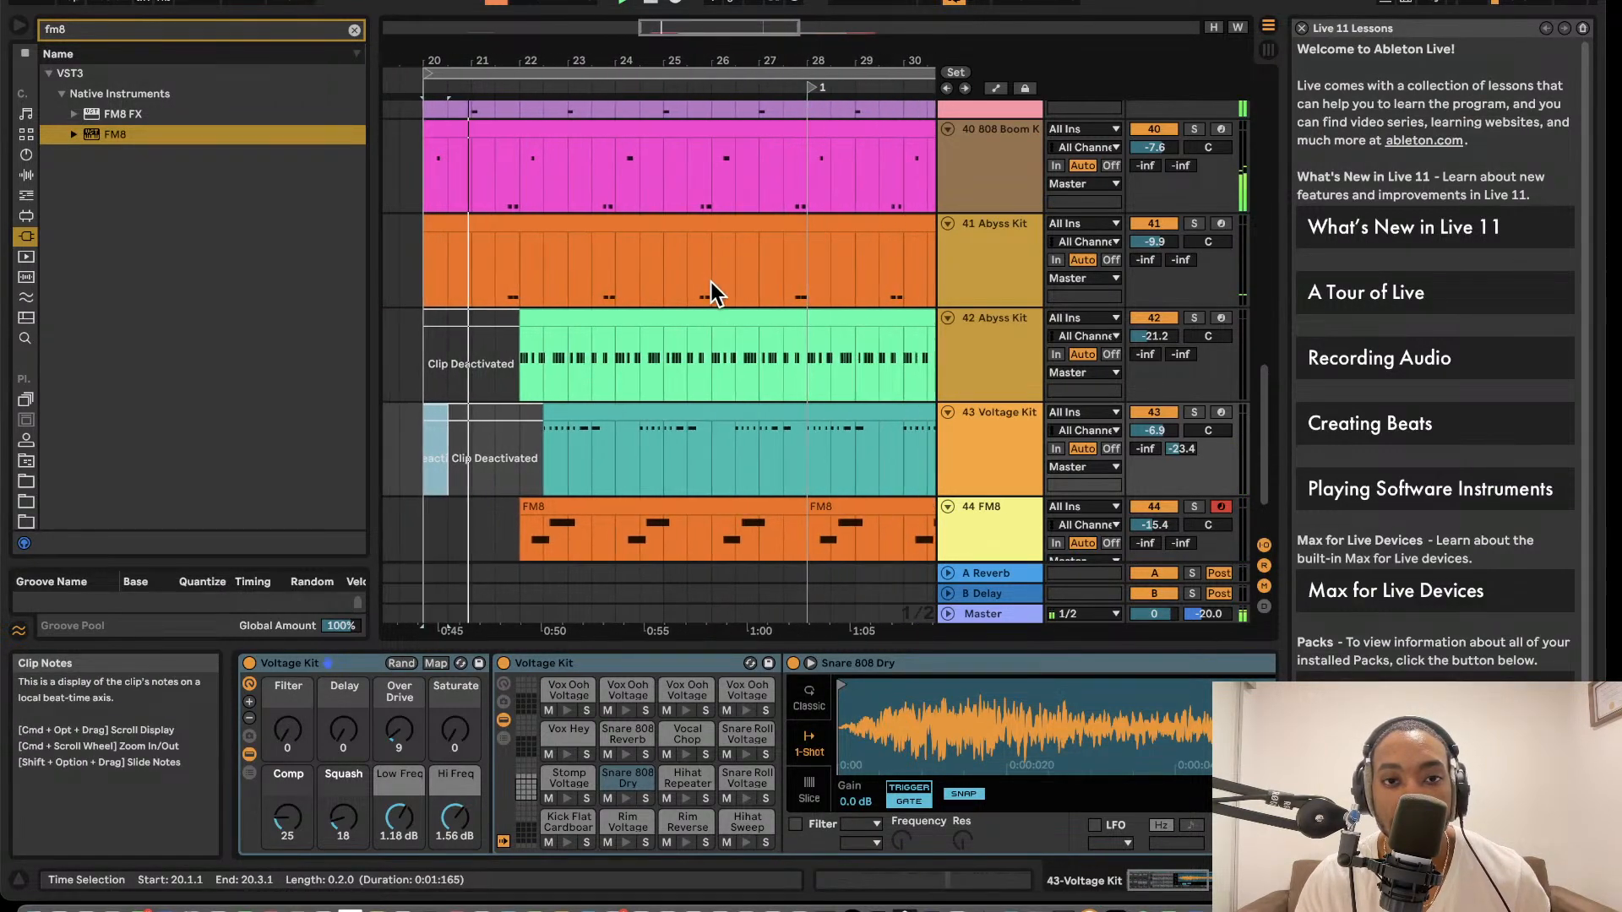
pyautogui.hscroll(1, 706, 282)
pyautogui.scroll(-3, 693, 281)
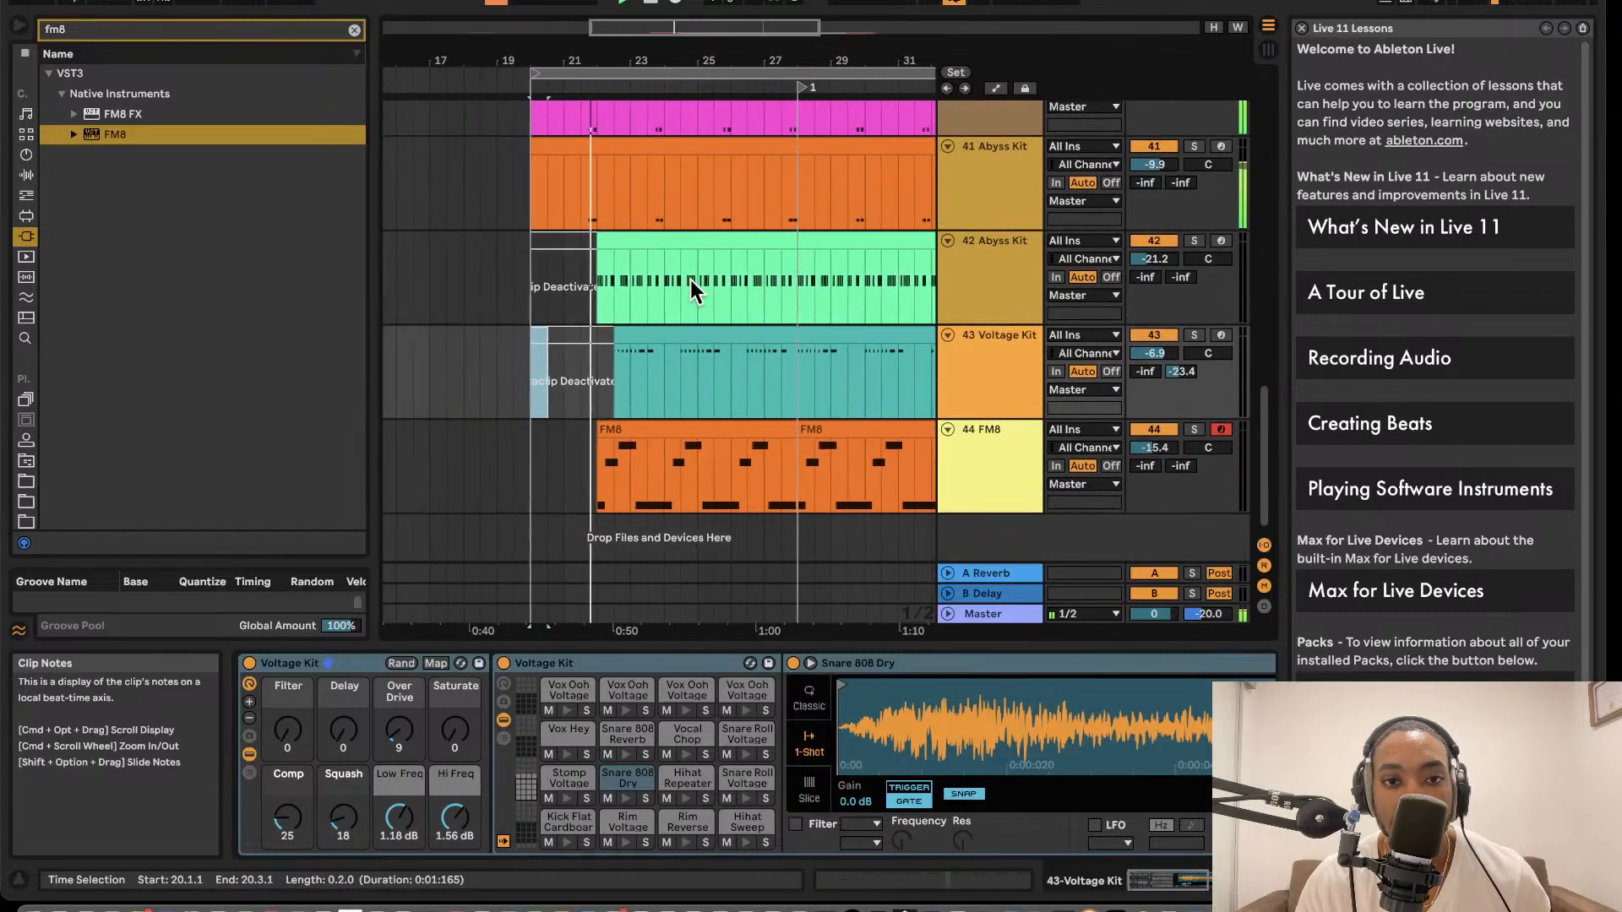
pyautogui.scroll(1, 691, 280)
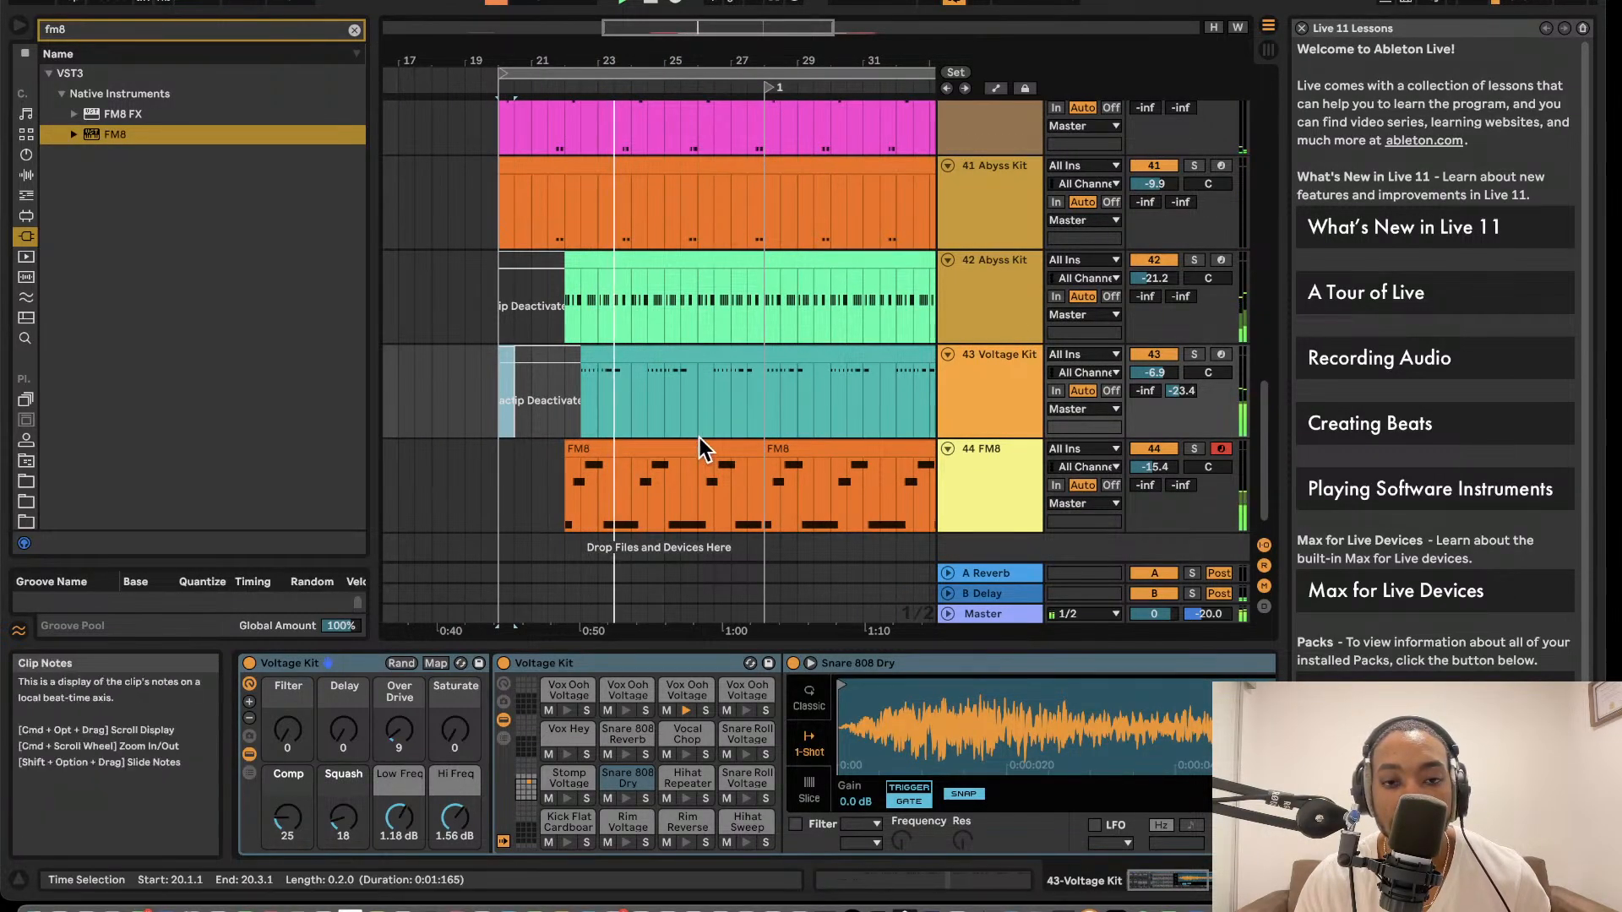
# - Copy bars 20 to 28 of all layers, from 38 Reaktor 6 to 44 FM8, to bar 36
pyautogui.moveTo(756, 474); pyautogui.dragTo(494, 302)
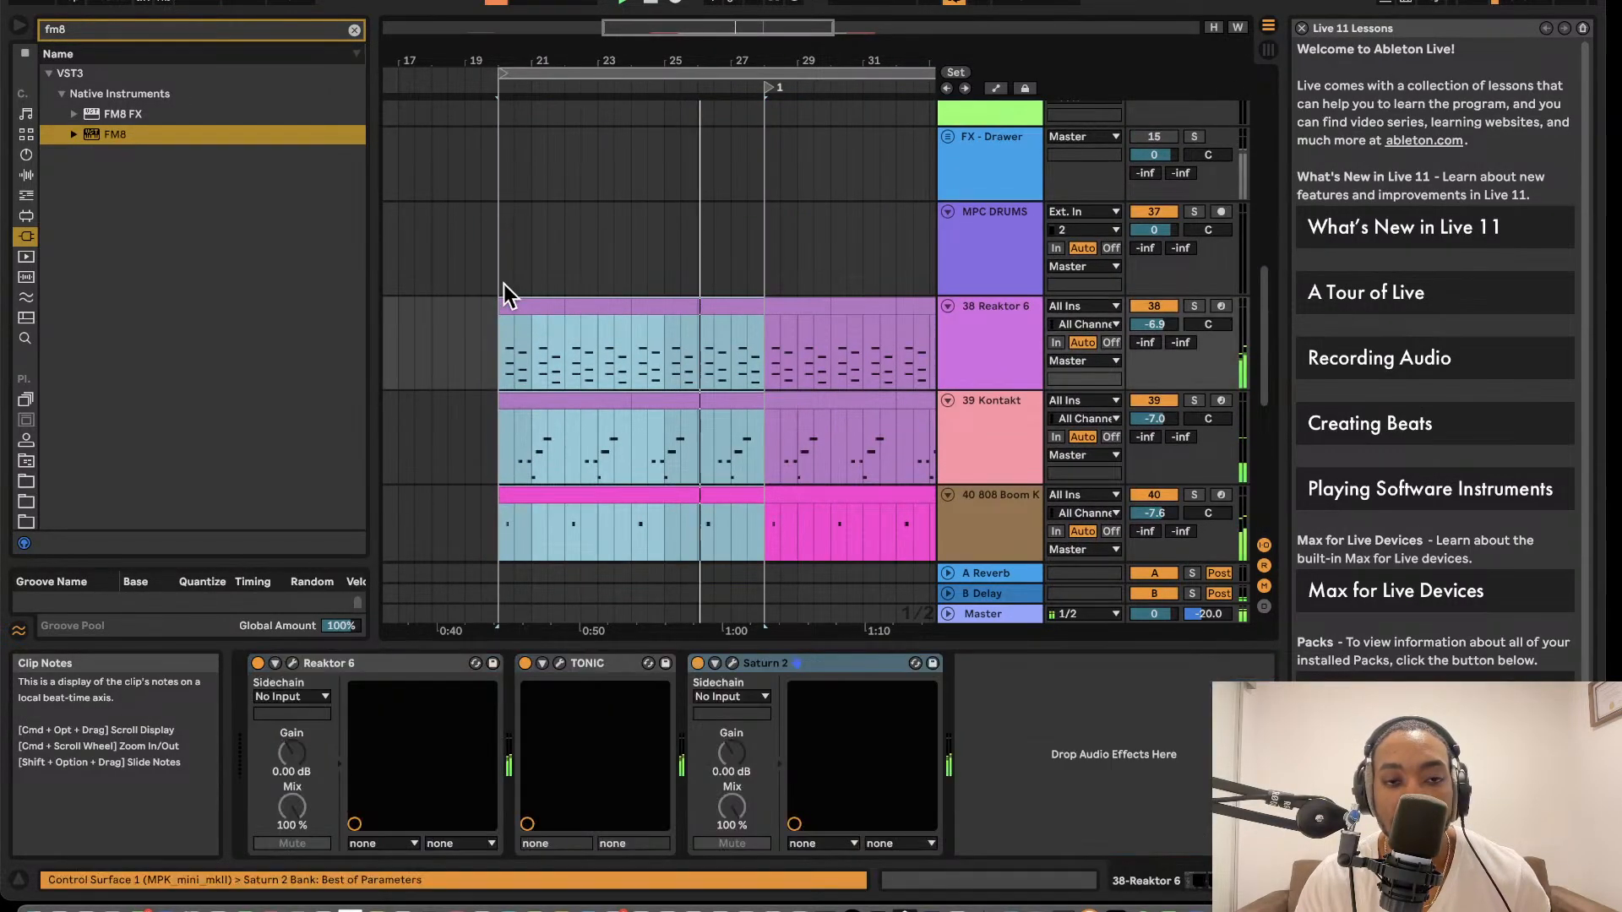
pyautogui.scroll(-3, 503, 287)
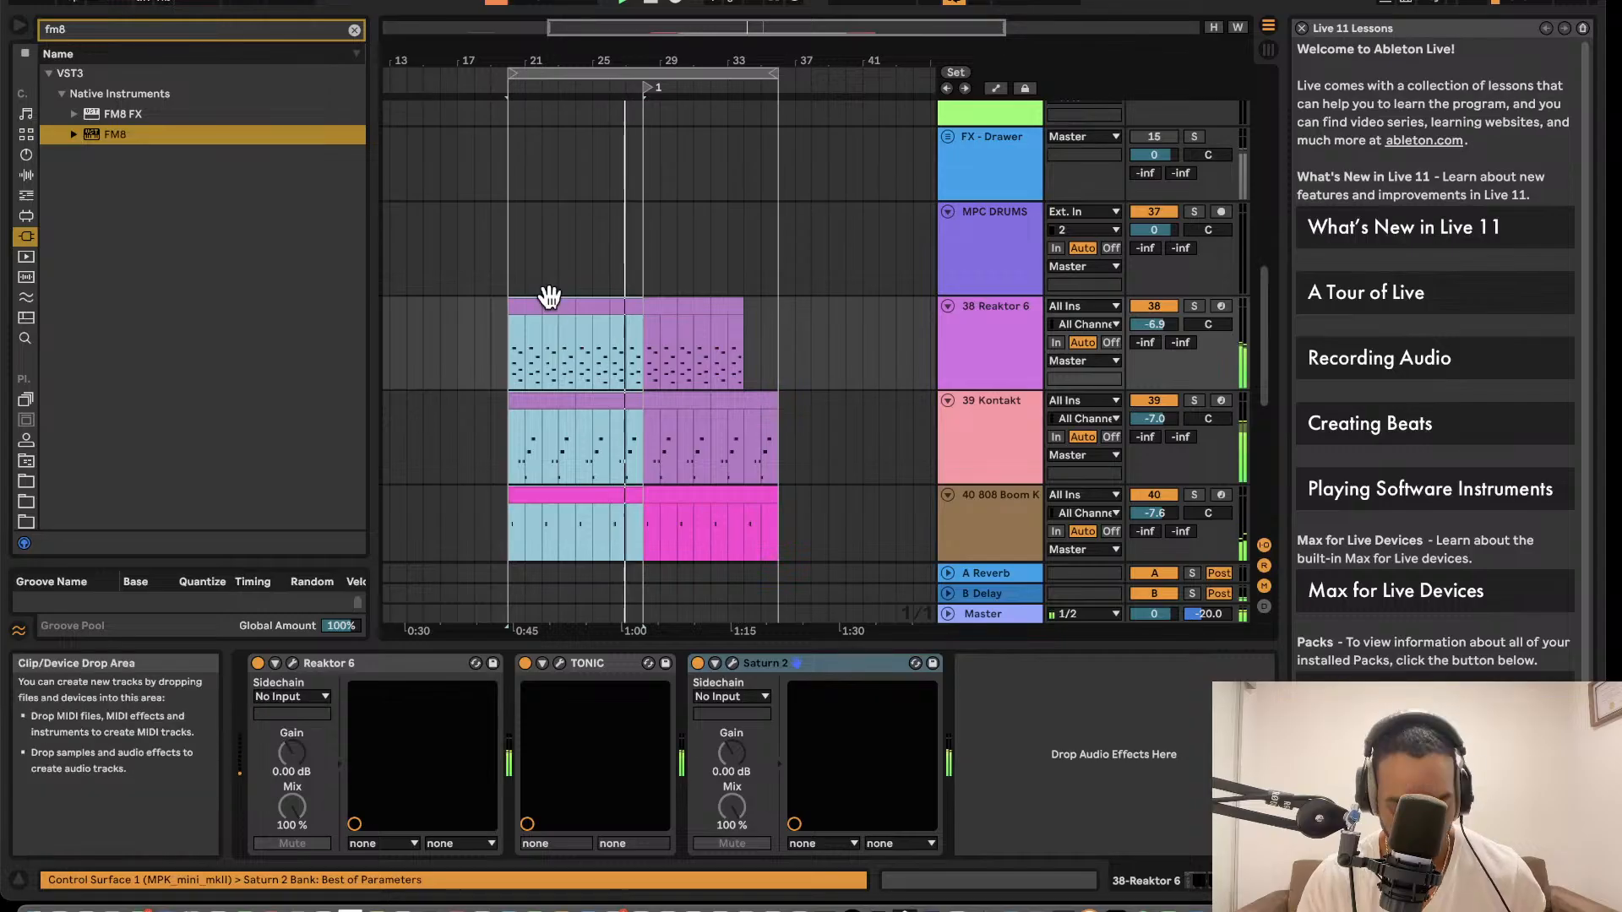
pyautogui.moveTo(556, 303); pyautogui.dragTo(845, 327)
pyautogui.scroll(-4, 811, 313)
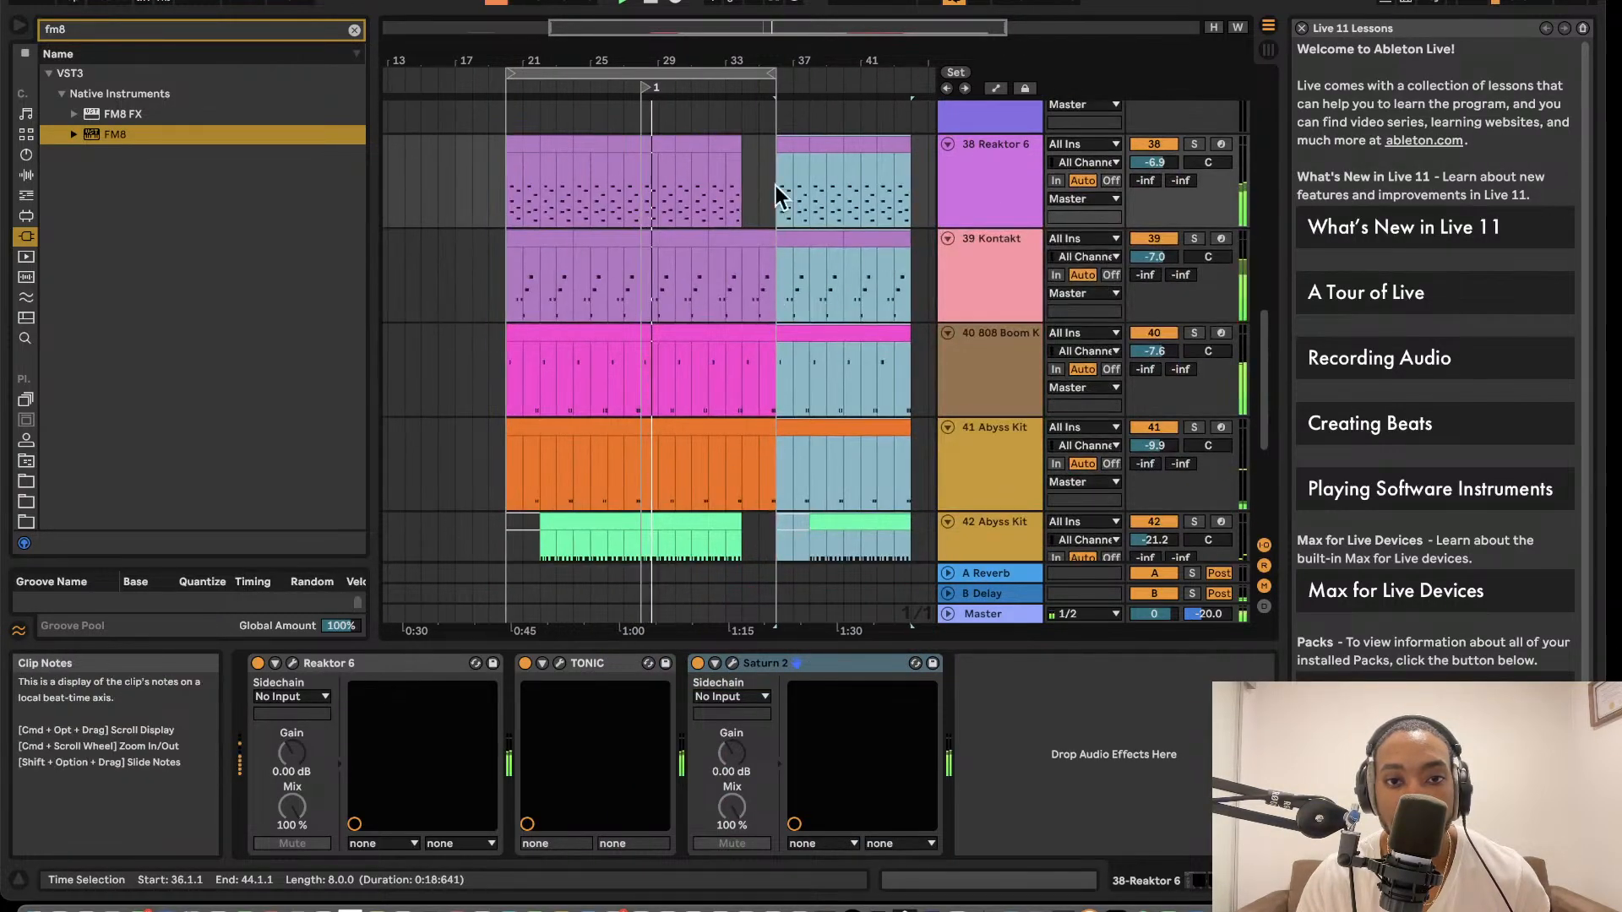
# - Add a locator at bar 36 and extend the loop region to bar 44
pyautogui.rightClick(773, 90)
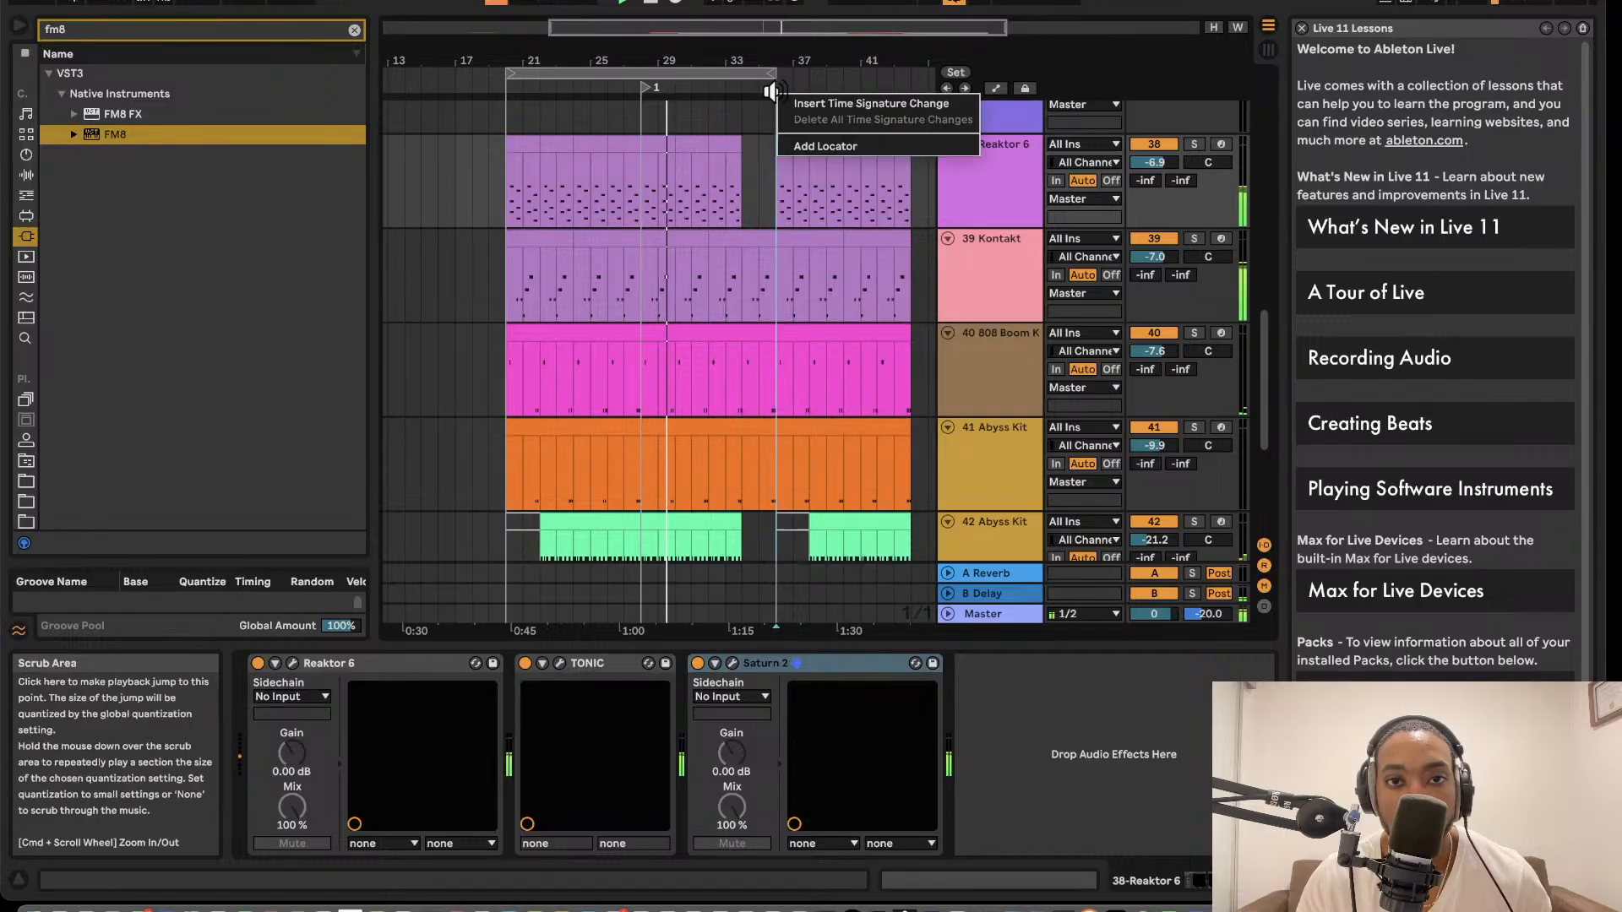
pyautogui.click(805, 147)
pyautogui.moveTo(766, 72); pyautogui.dragTo(900, 82)
# - Deactivate the 43 Voltage Kit clip between bars 38 and 44
pyautogui.scroll(-3, 875, 219)
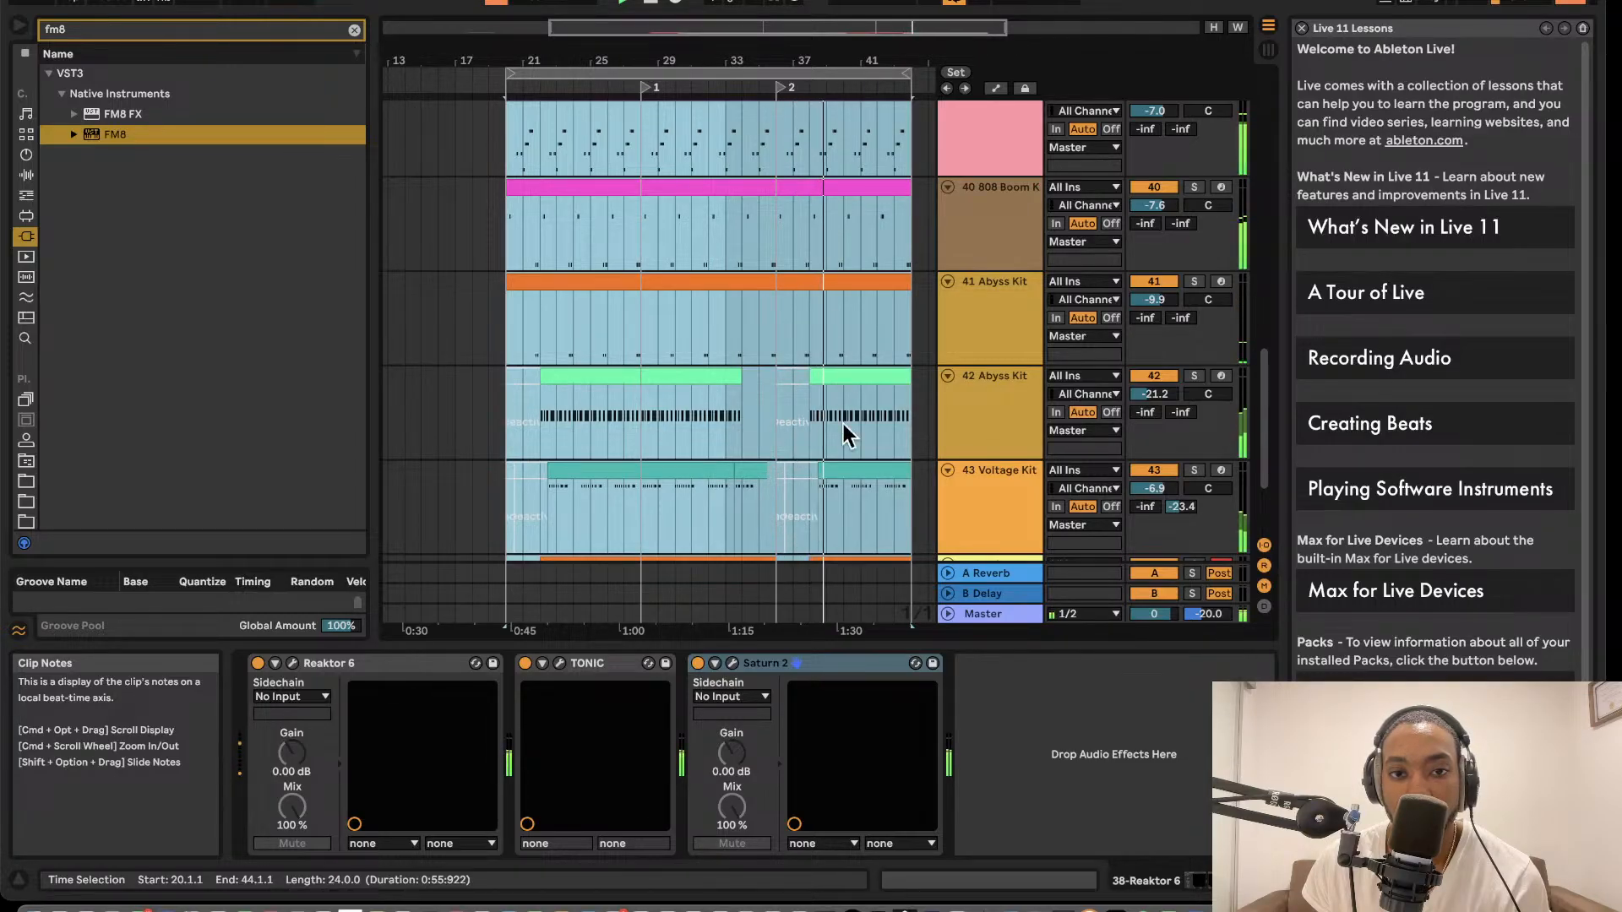
pyautogui.click(836, 470)
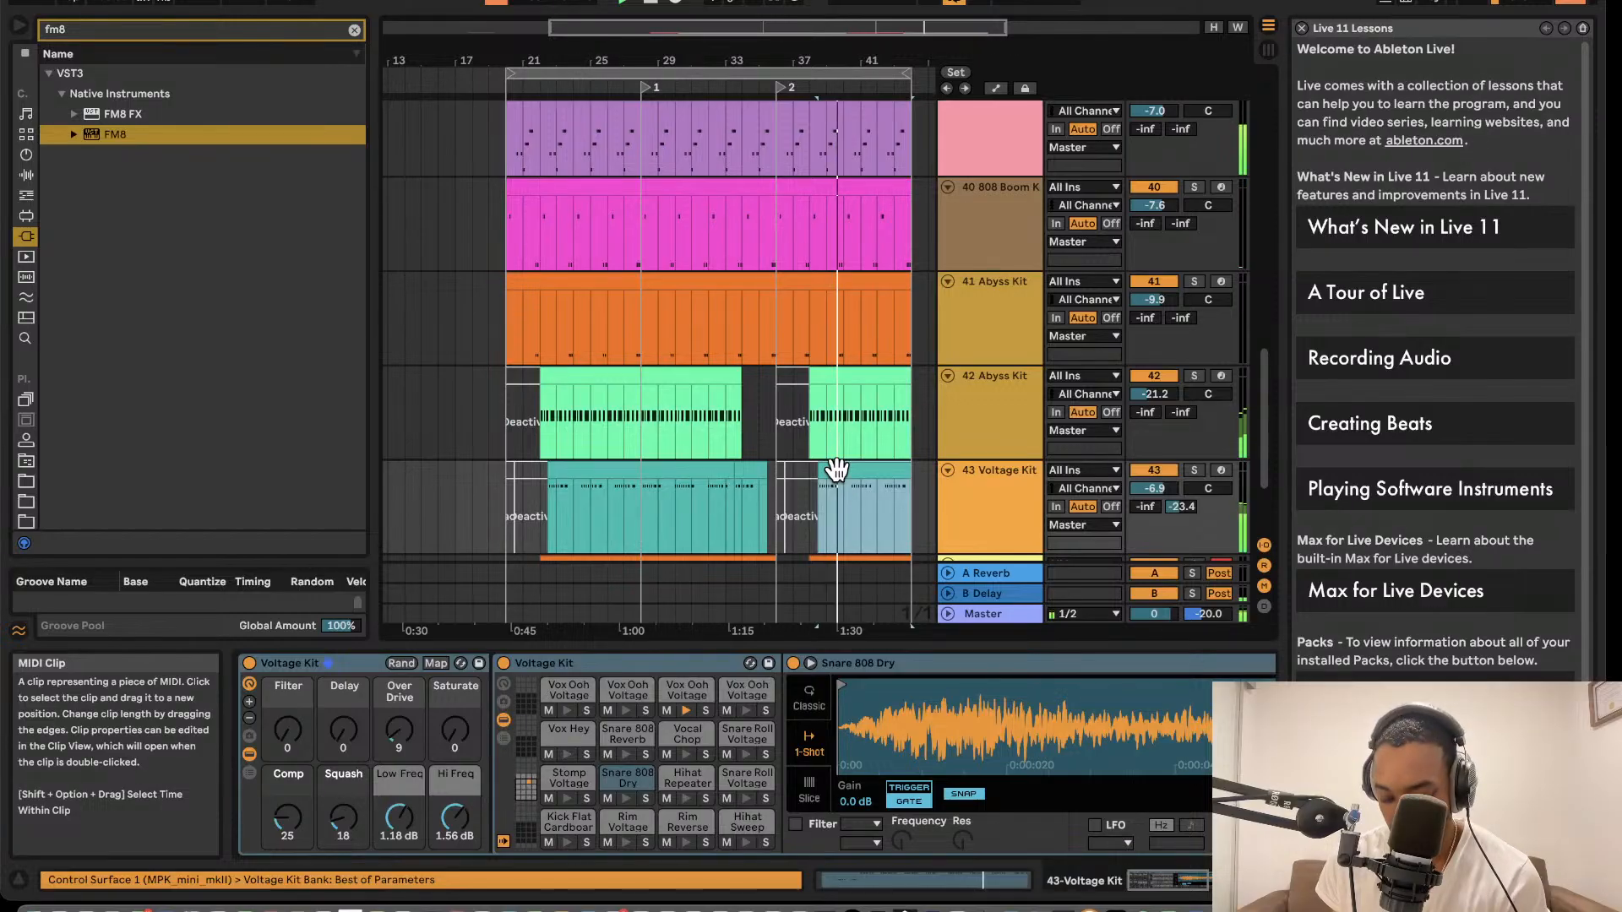
pyautogui.press('0')
pyautogui.hscroll(3, 819, 418)
pyautogui.scroll(-1, 819, 418)
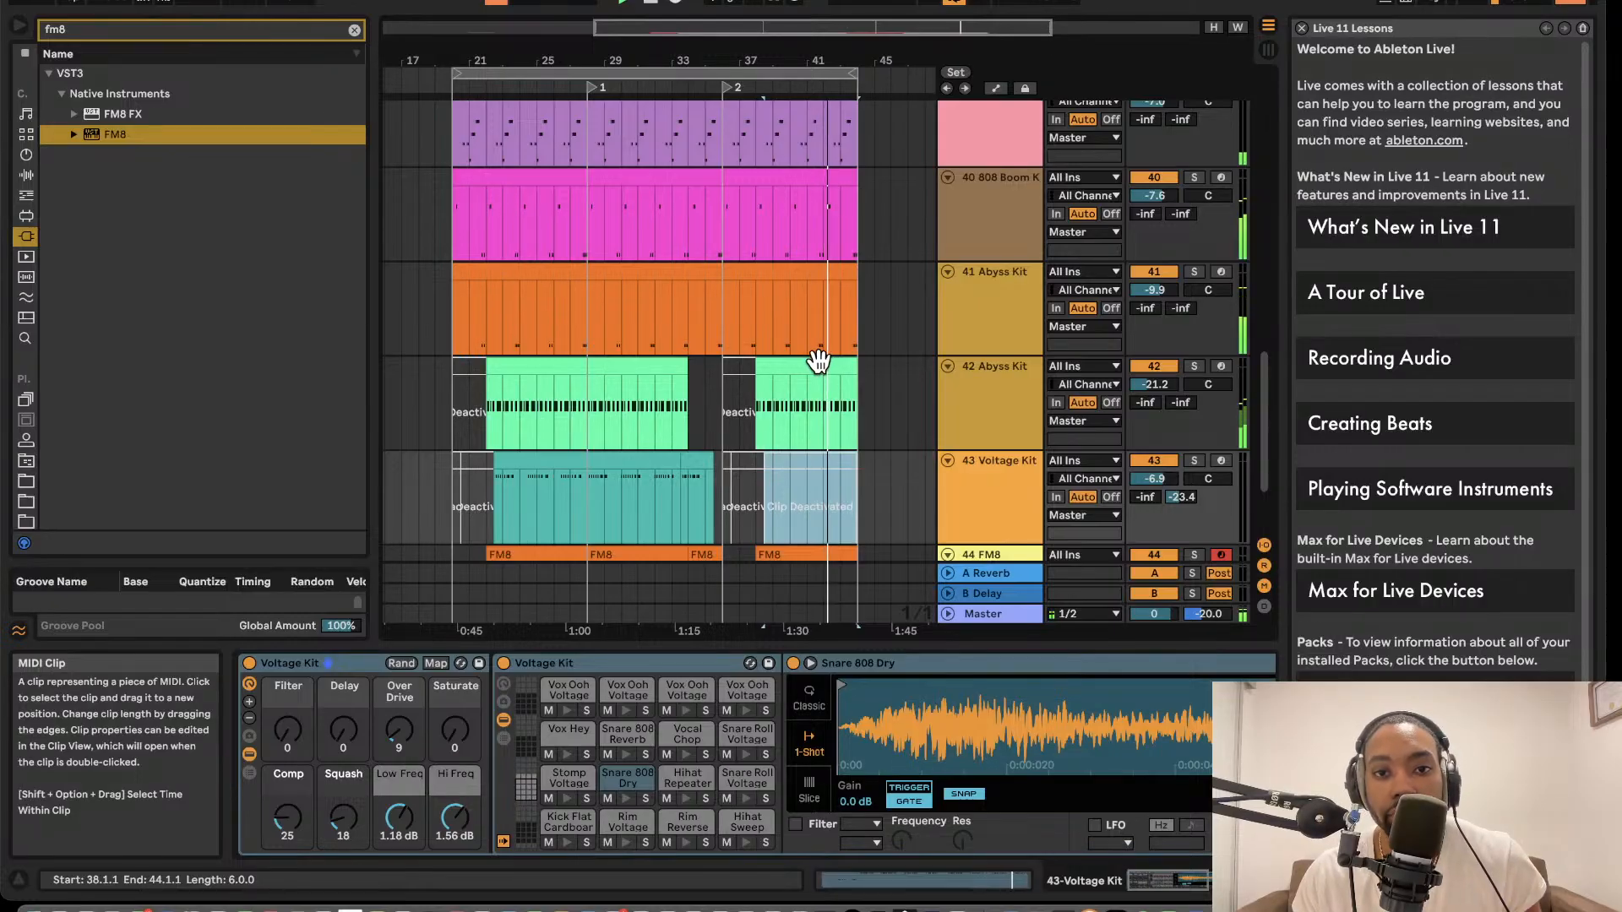
# - Duplicate the looped section of bars 20 to 44 directly after itself and add a locator at bar 44
pyautogui.click(648, 73)
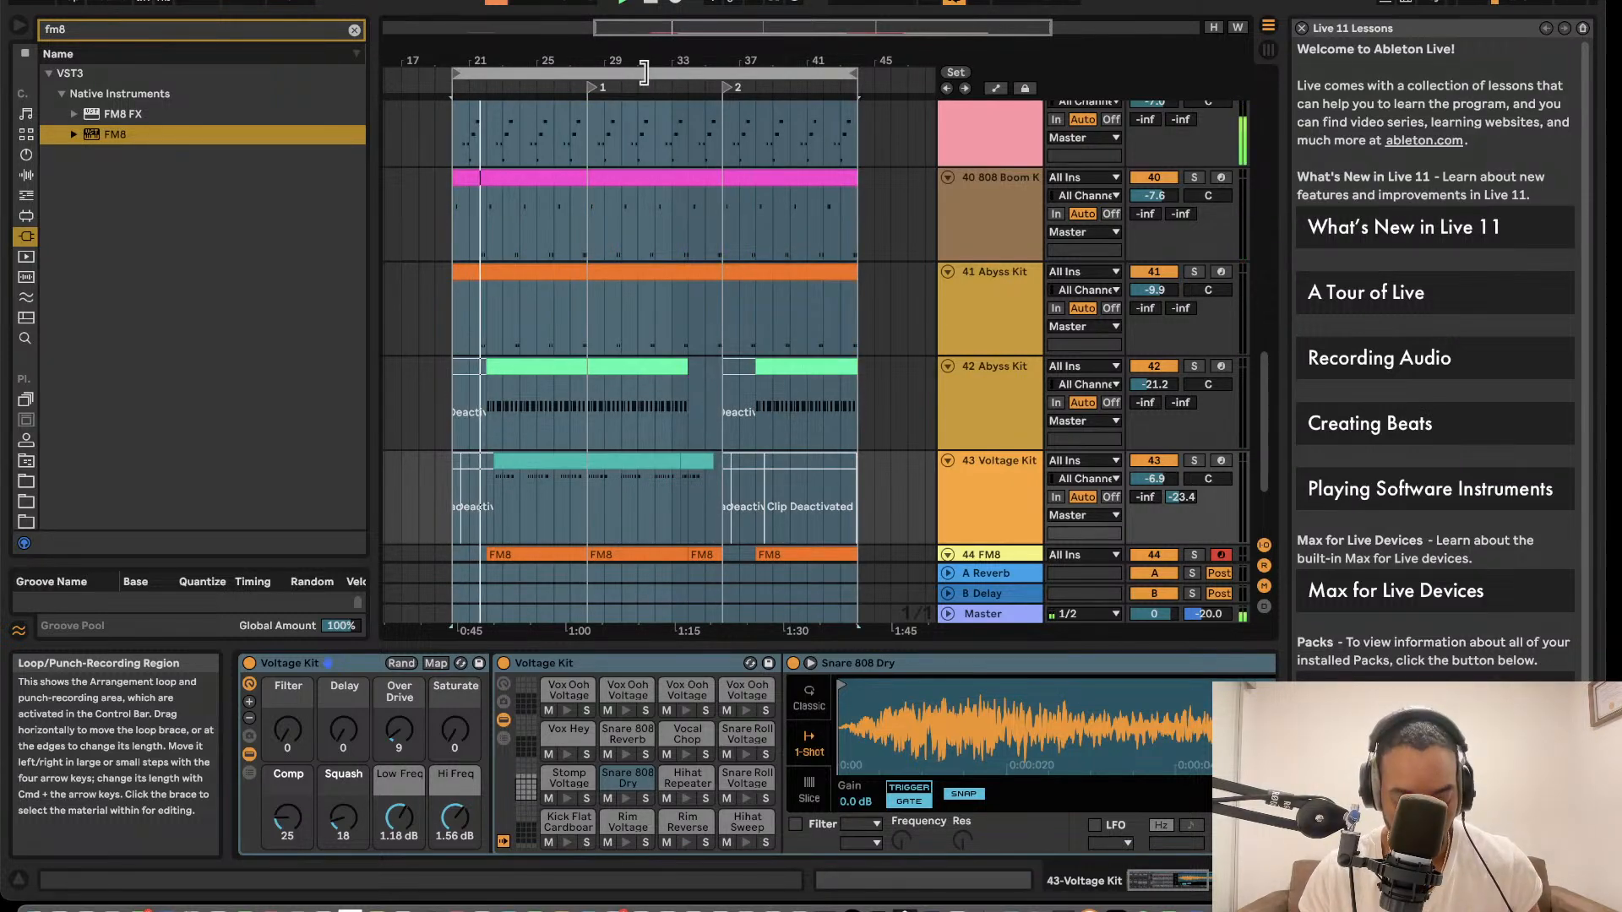
pyautogui.press('Right')
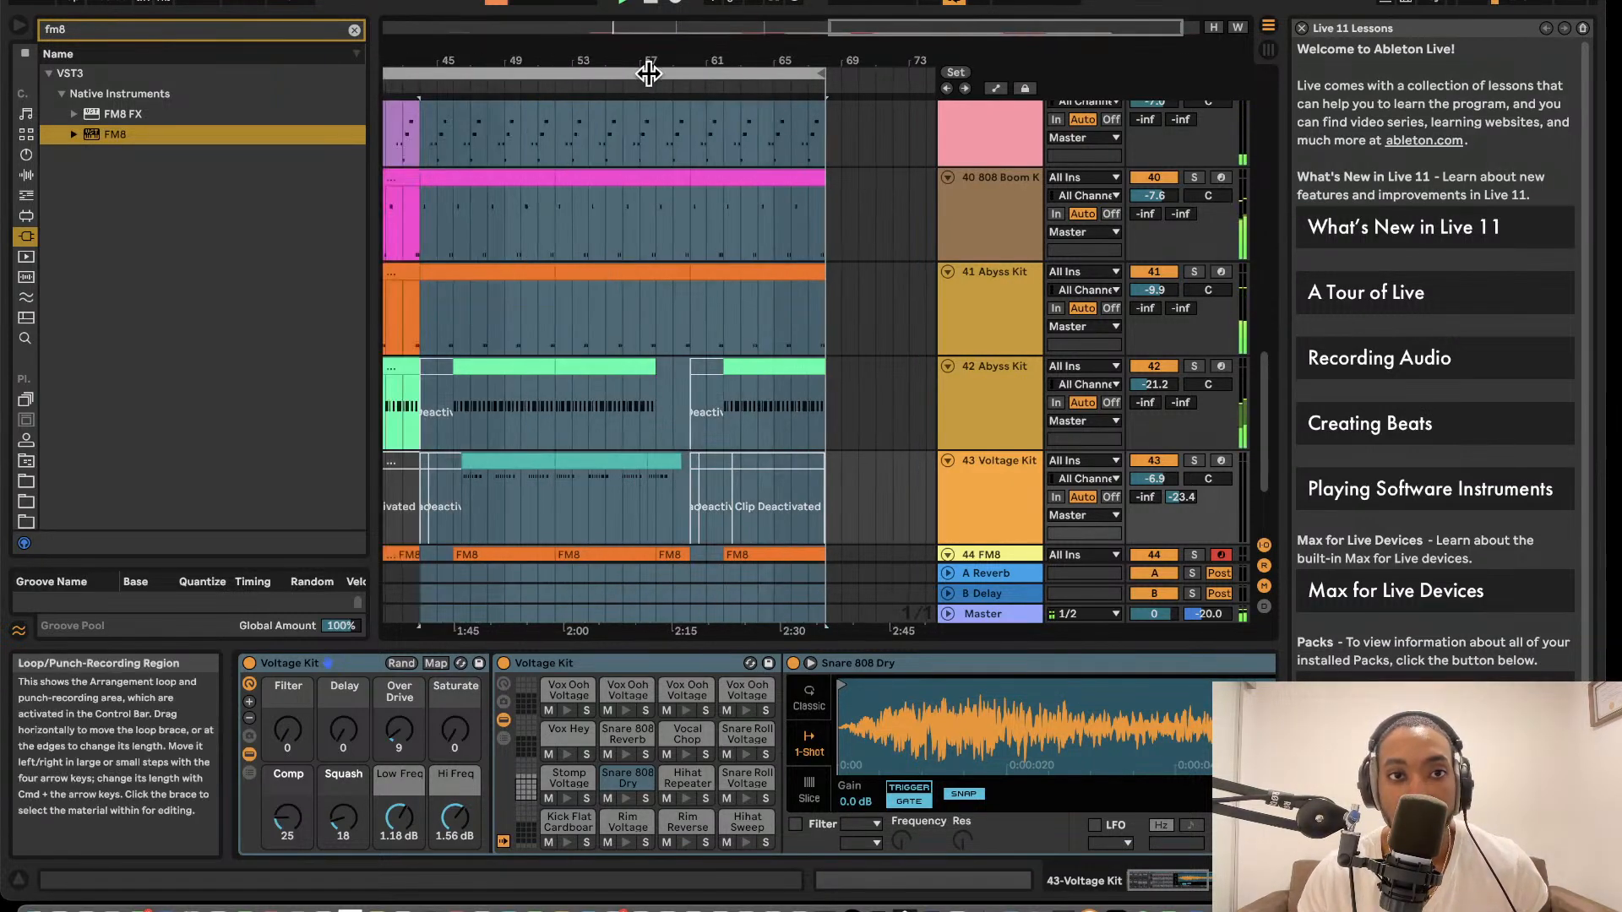
pyautogui.rightClick(421, 90)
pyautogui.click(445, 143)
pyautogui.press('Left')
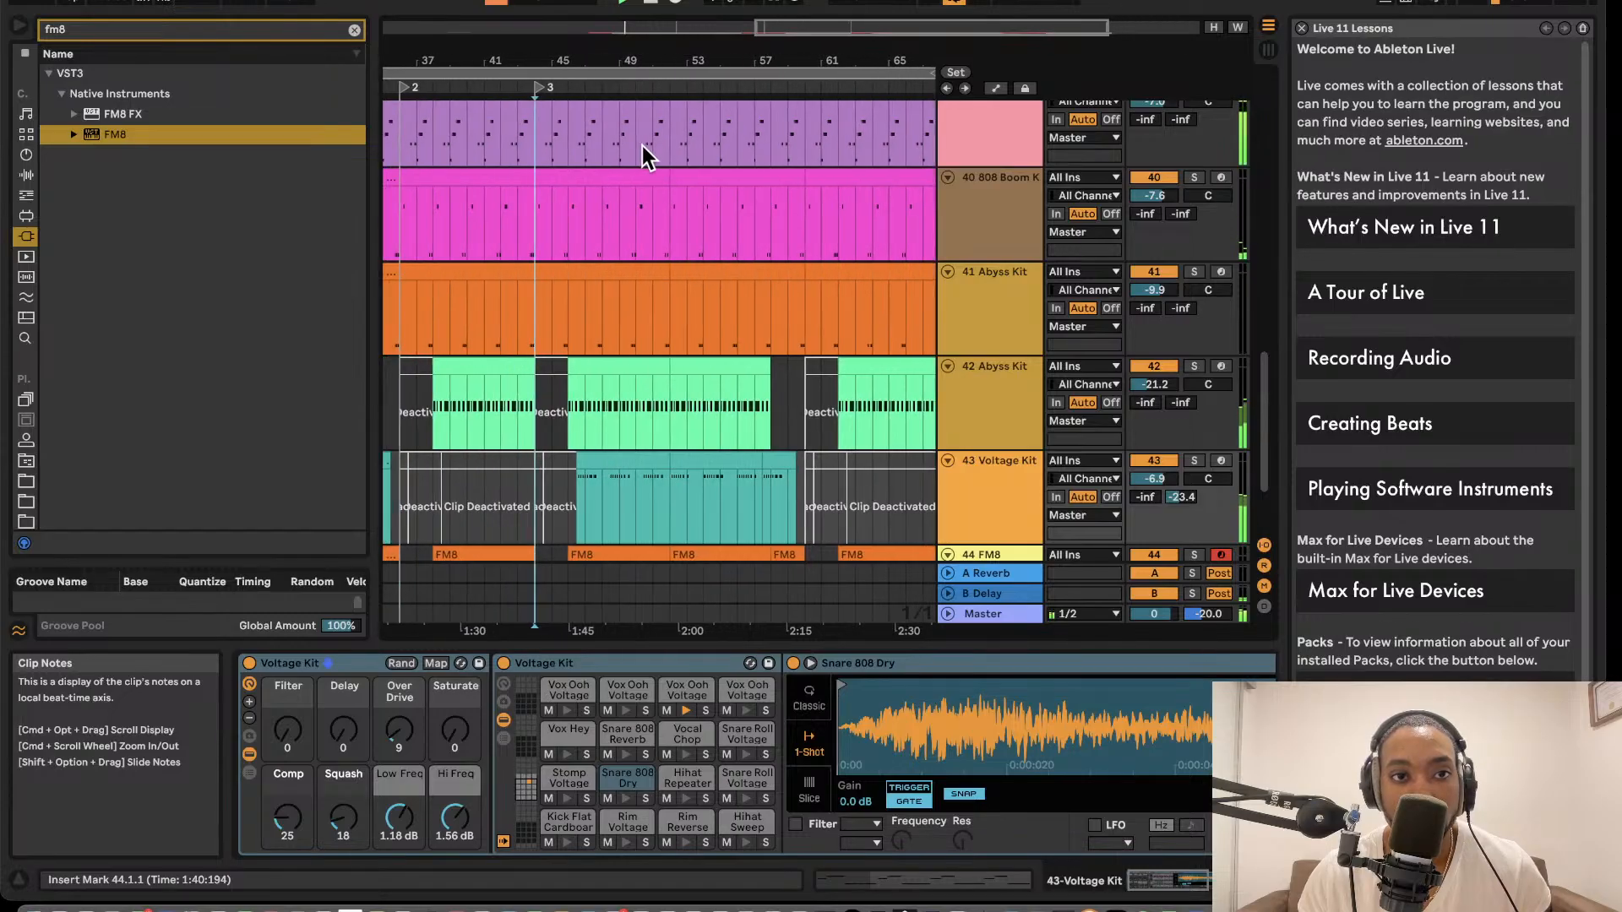
# - Rename the locator at bar 36 as B
pyautogui.hscroll(4, 640, 150)
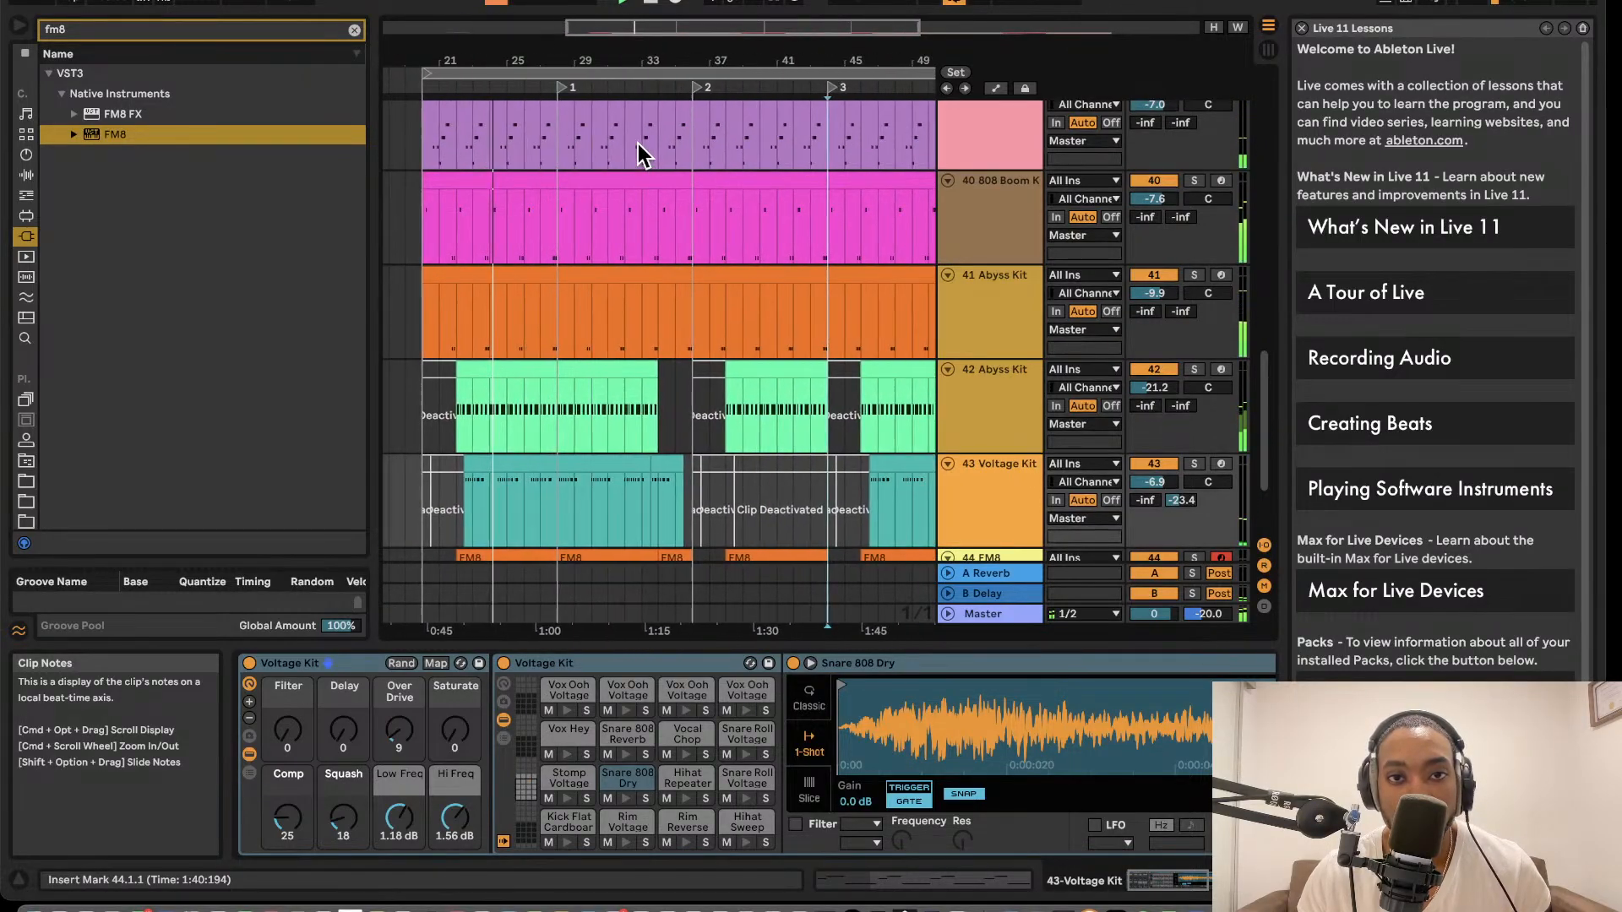
pyautogui.hscroll(-4, 659, 135)
pyautogui.hscroll(4, 788, 104)
pyautogui.hscroll(4, 789, 112)
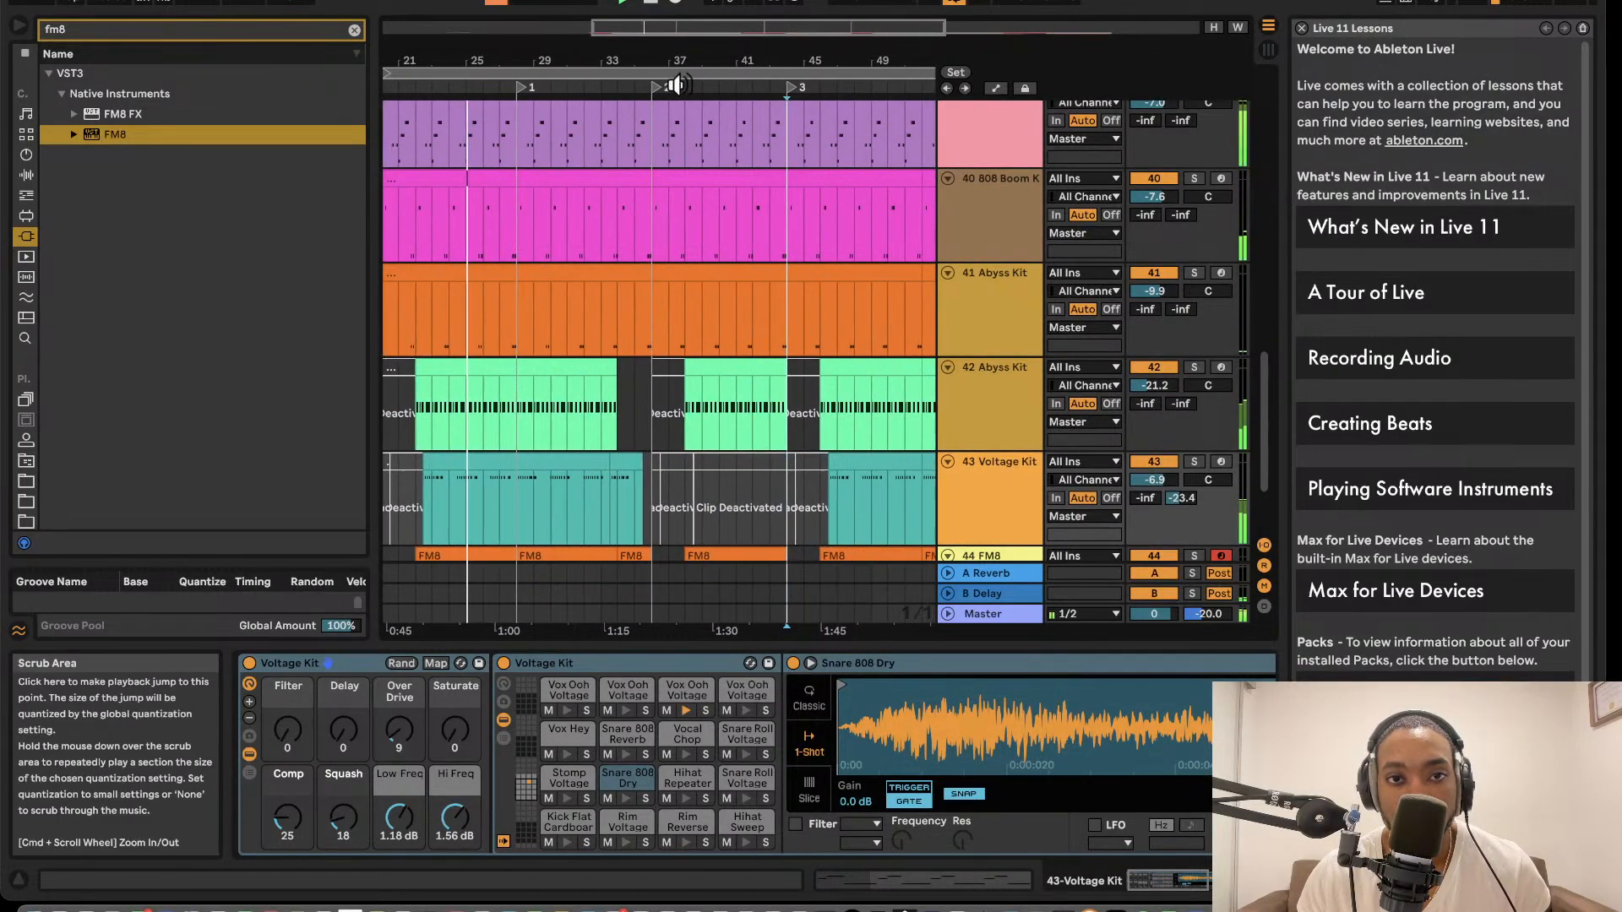
pyautogui.rightClick(658, 87)
pyautogui.click(692, 117)
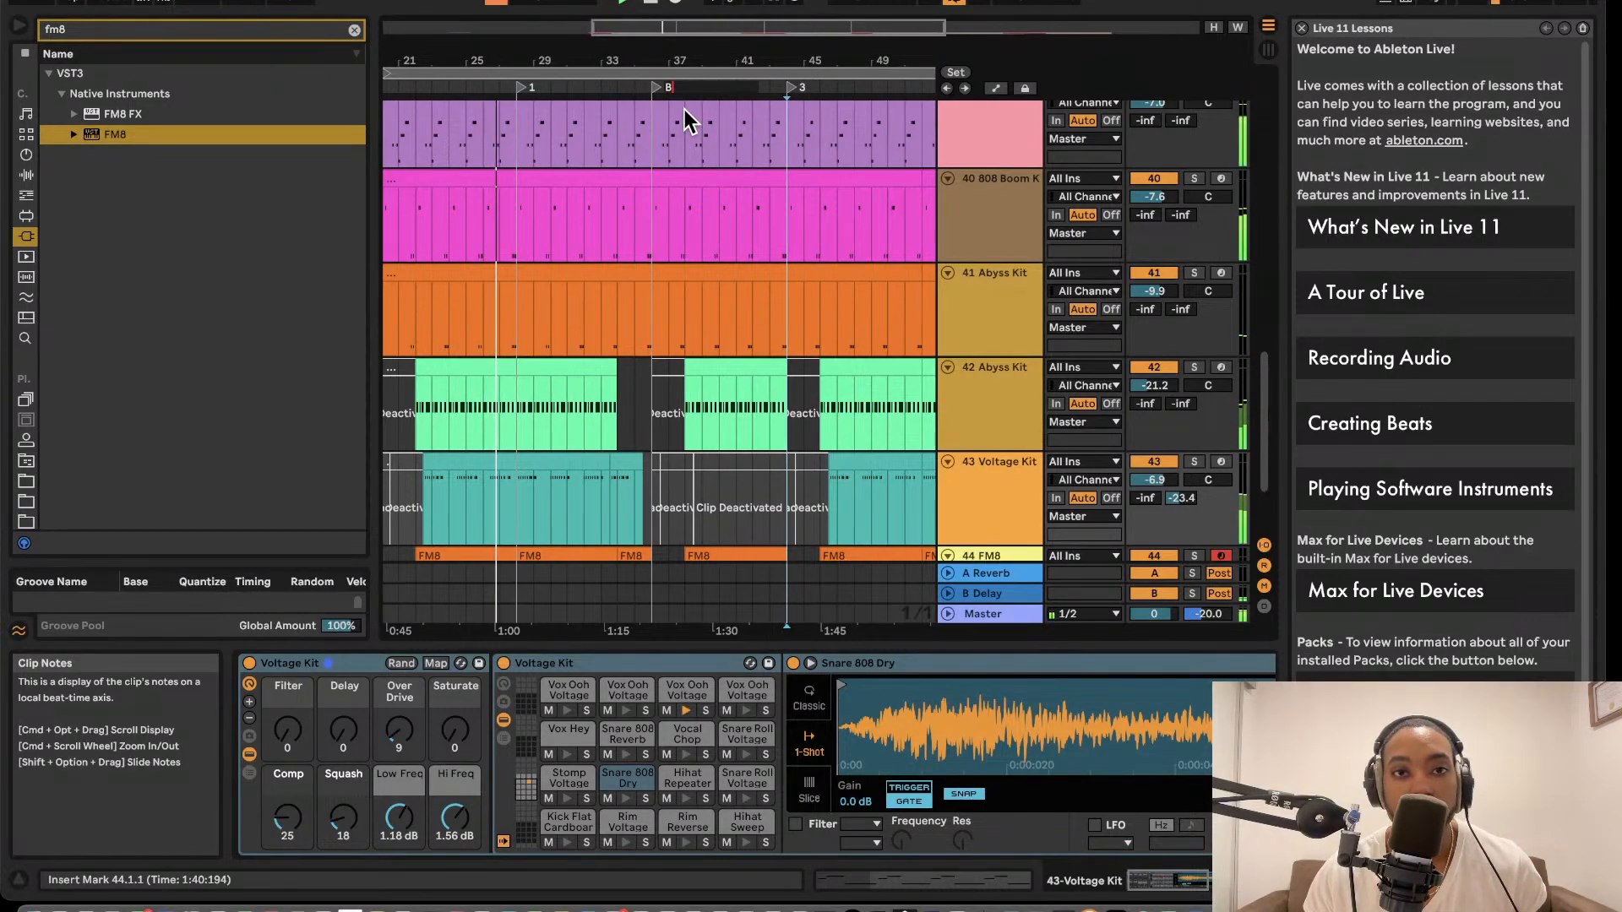
pyautogui.press('Return')
# - Rename the locator at bar 44 as A
pyautogui.rightClick(790, 88)
pyautogui.click(845, 118)
pyautogui.hscroll(12, 813, 121)
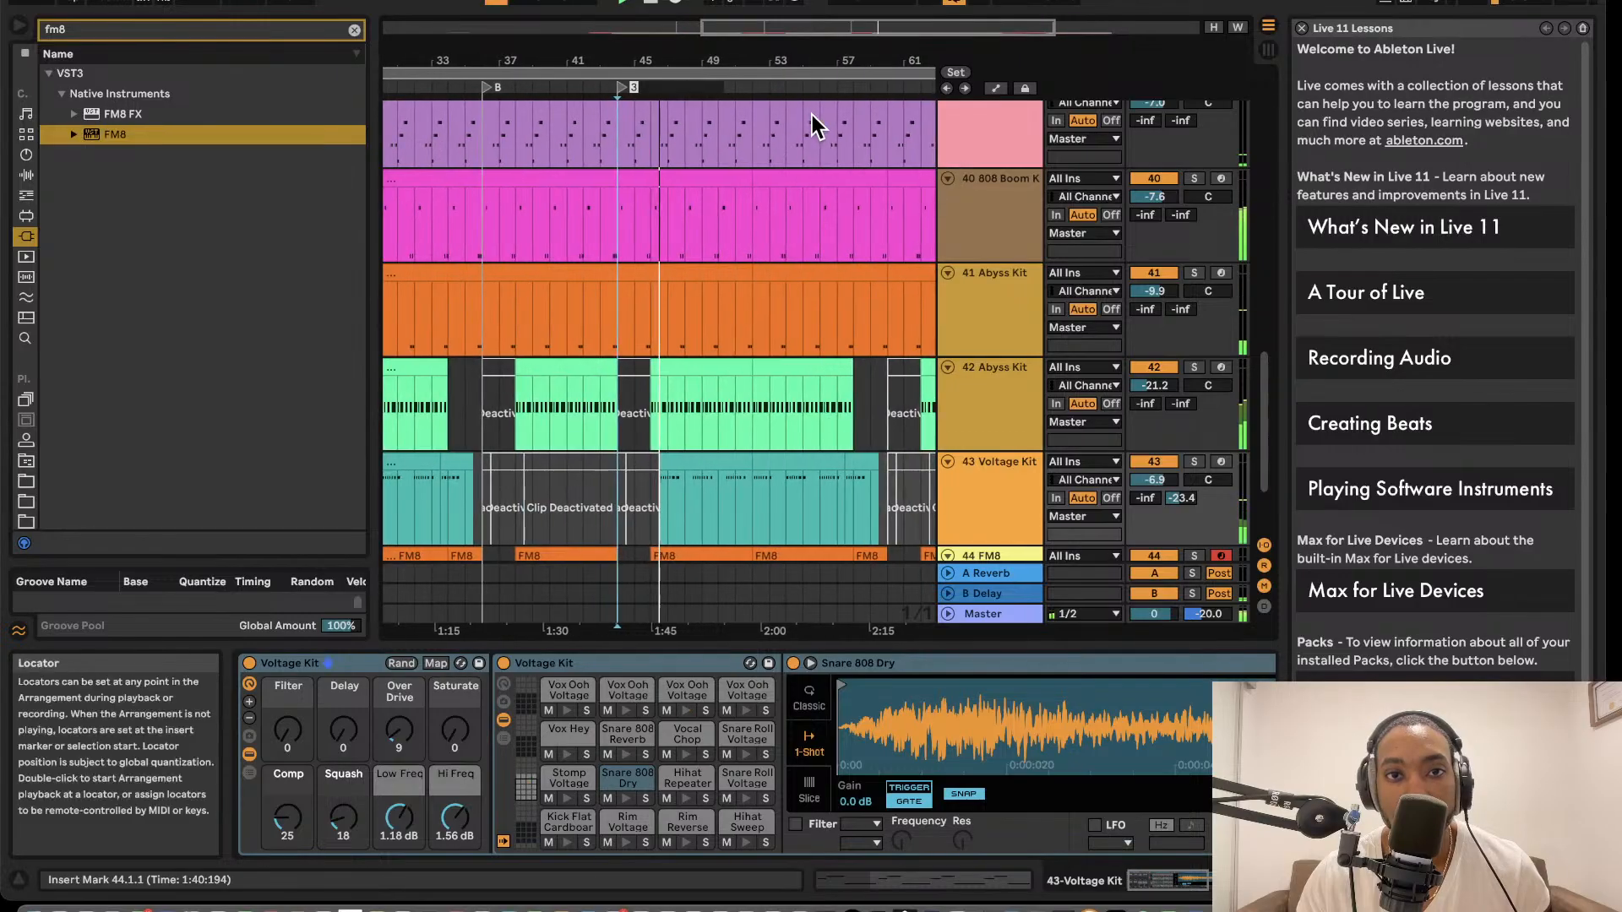
pyautogui.write('A')
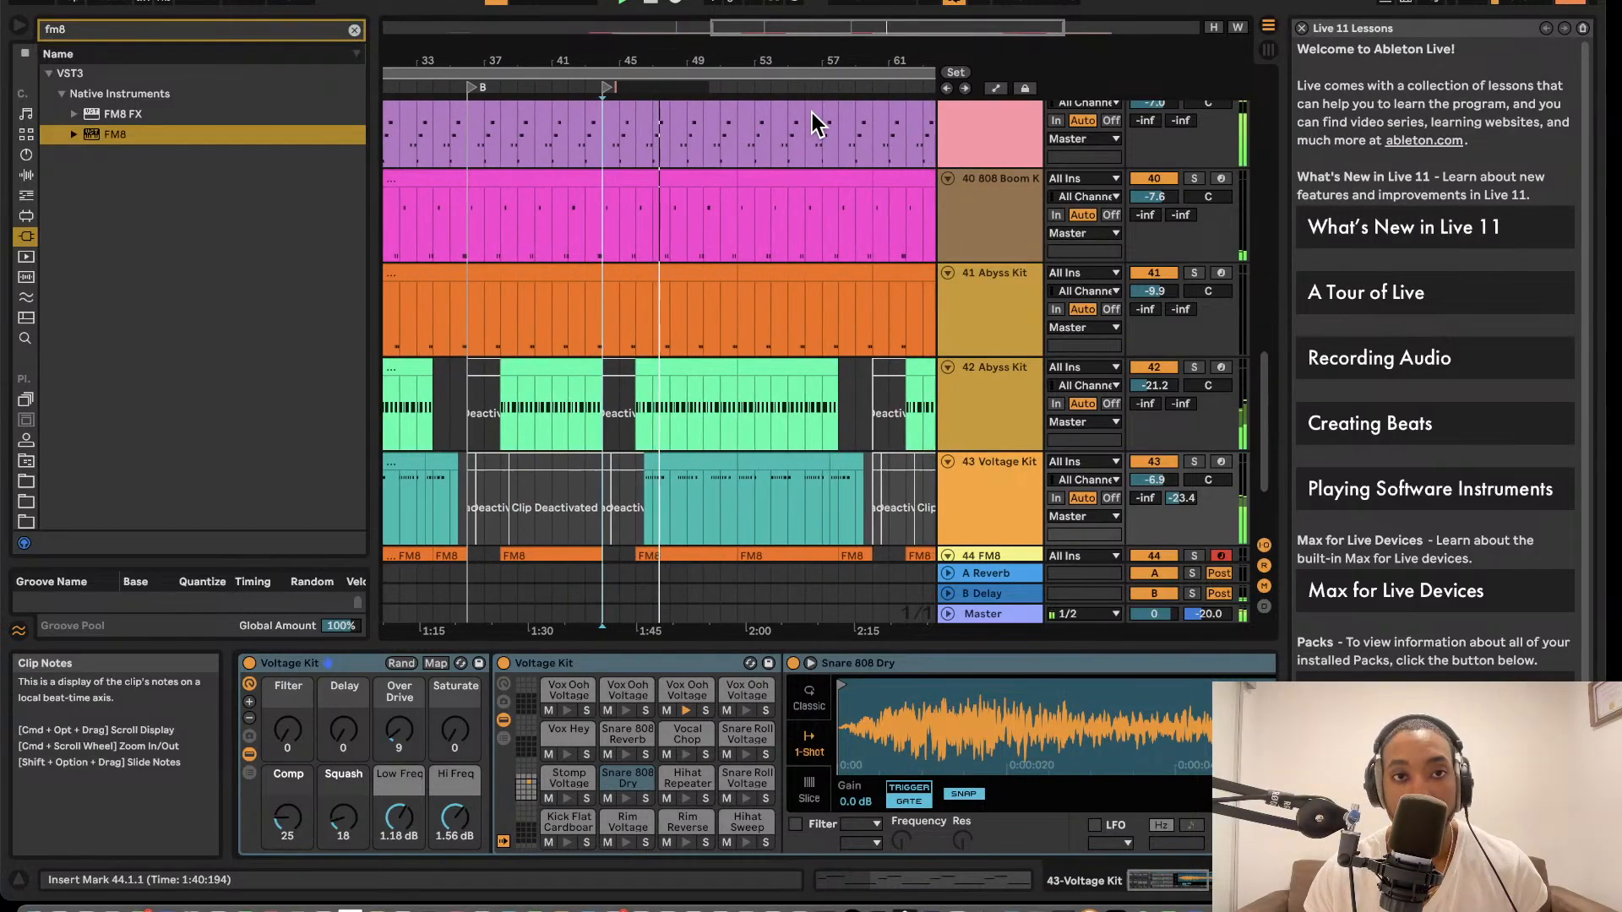
pyautogui.press('Return')
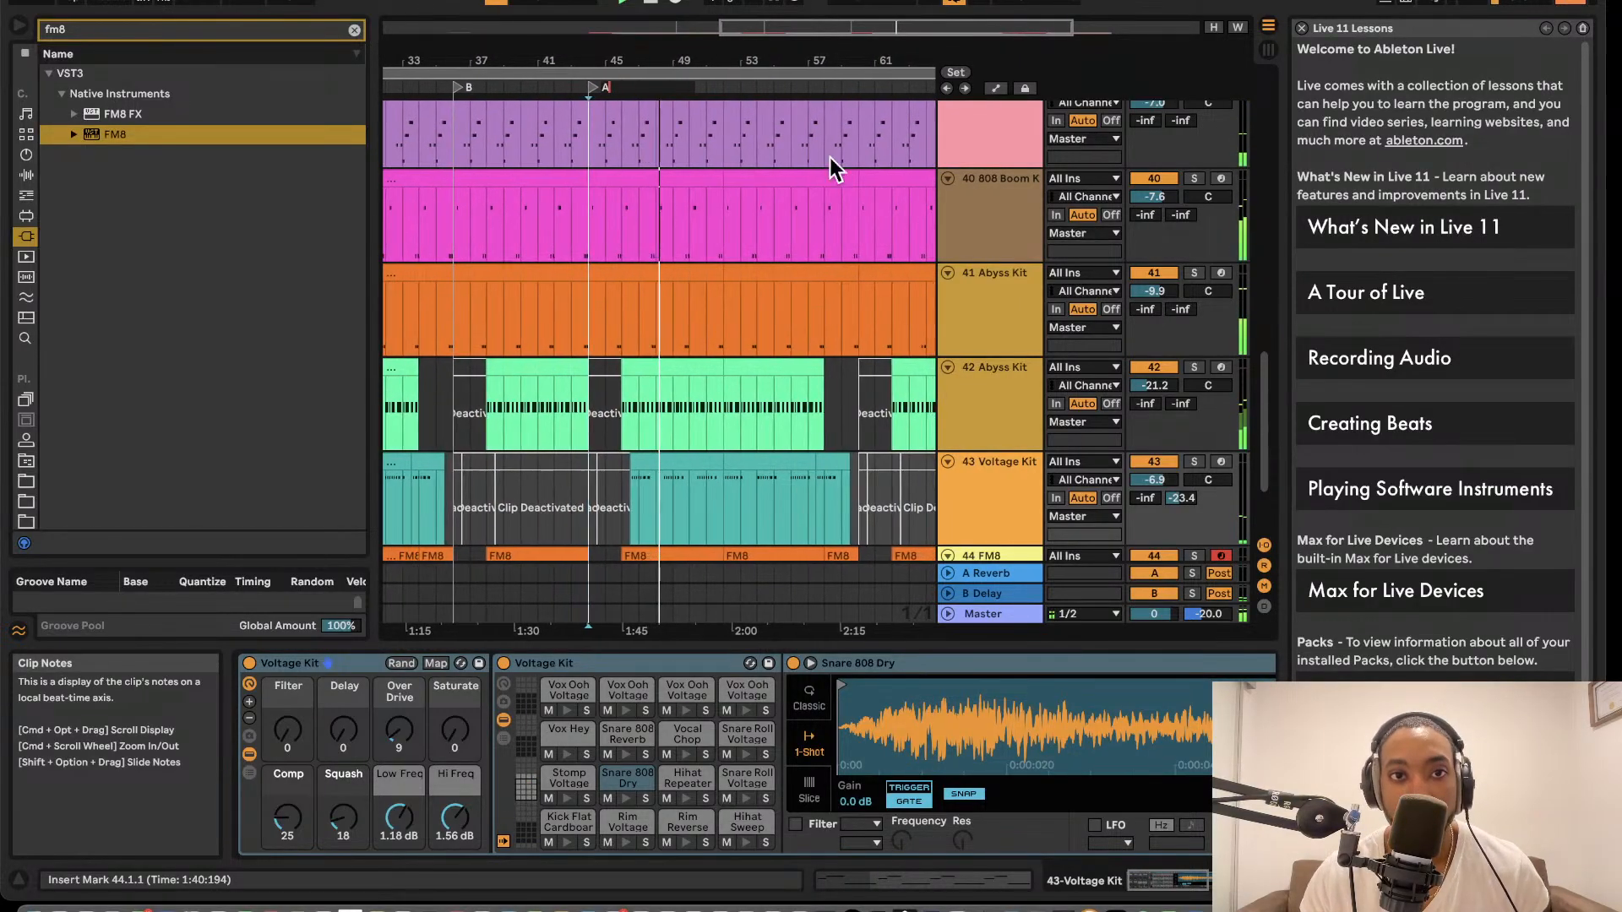
pyautogui.click(853, 318)
# - Rename the locator at bar 28 as A
pyautogui.hscroll(-12, 819, 260)
pyautogui.rightClick(611, 86)
pyautogui.click(636, 110)
pyautogui.scroll(1, 636, 111)
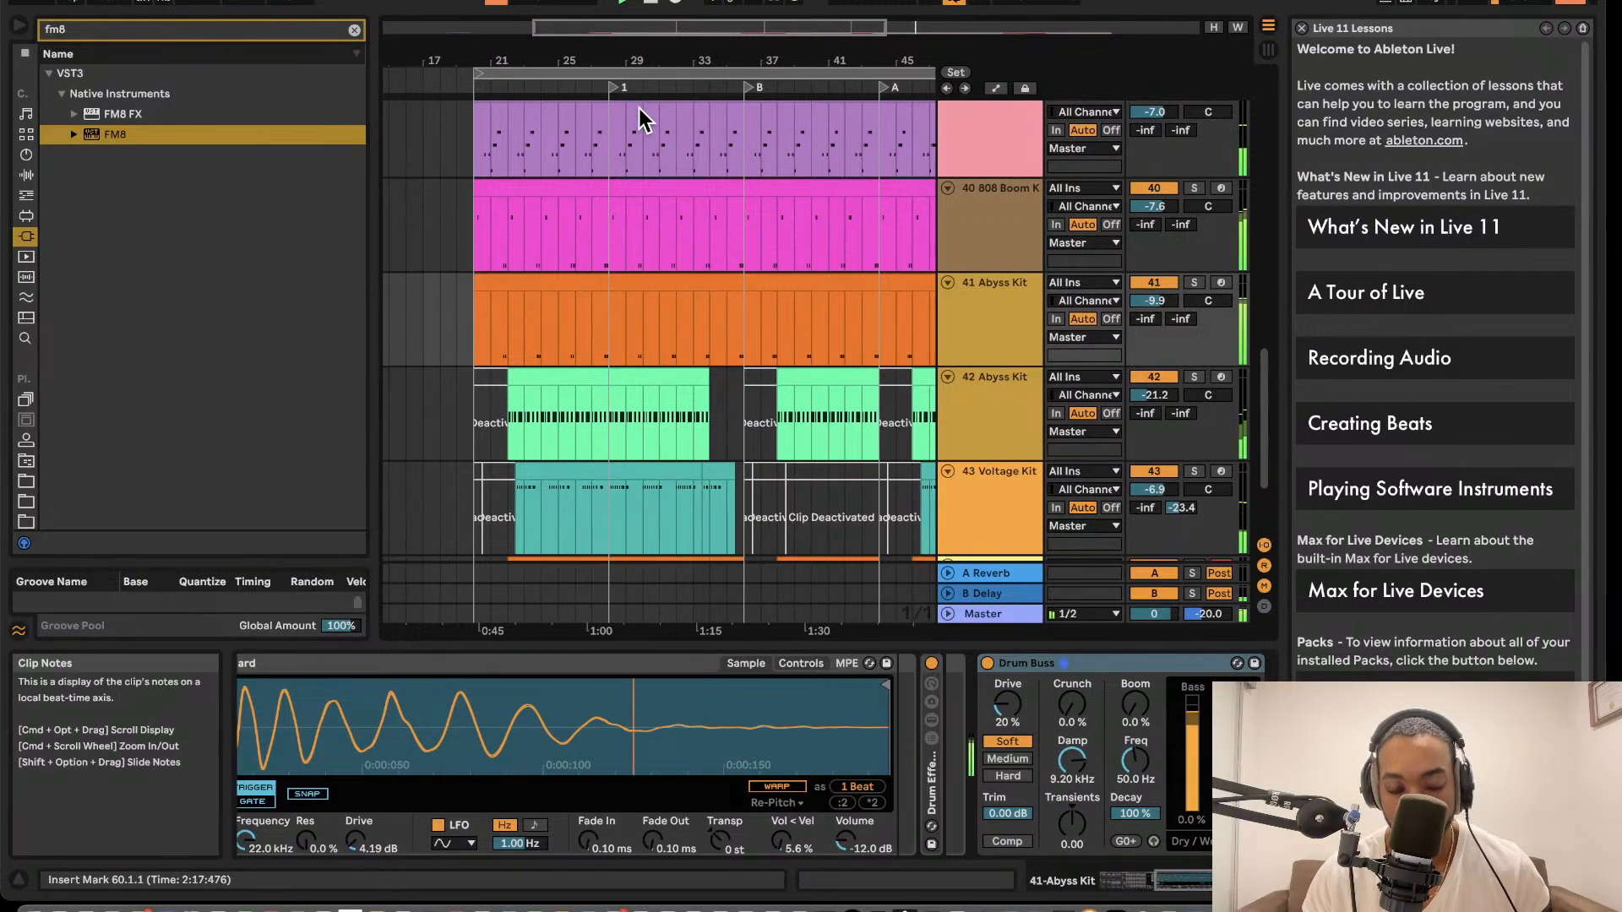
pyautogui.rightClick(617, 89)
pyautogui.click(632, 116)
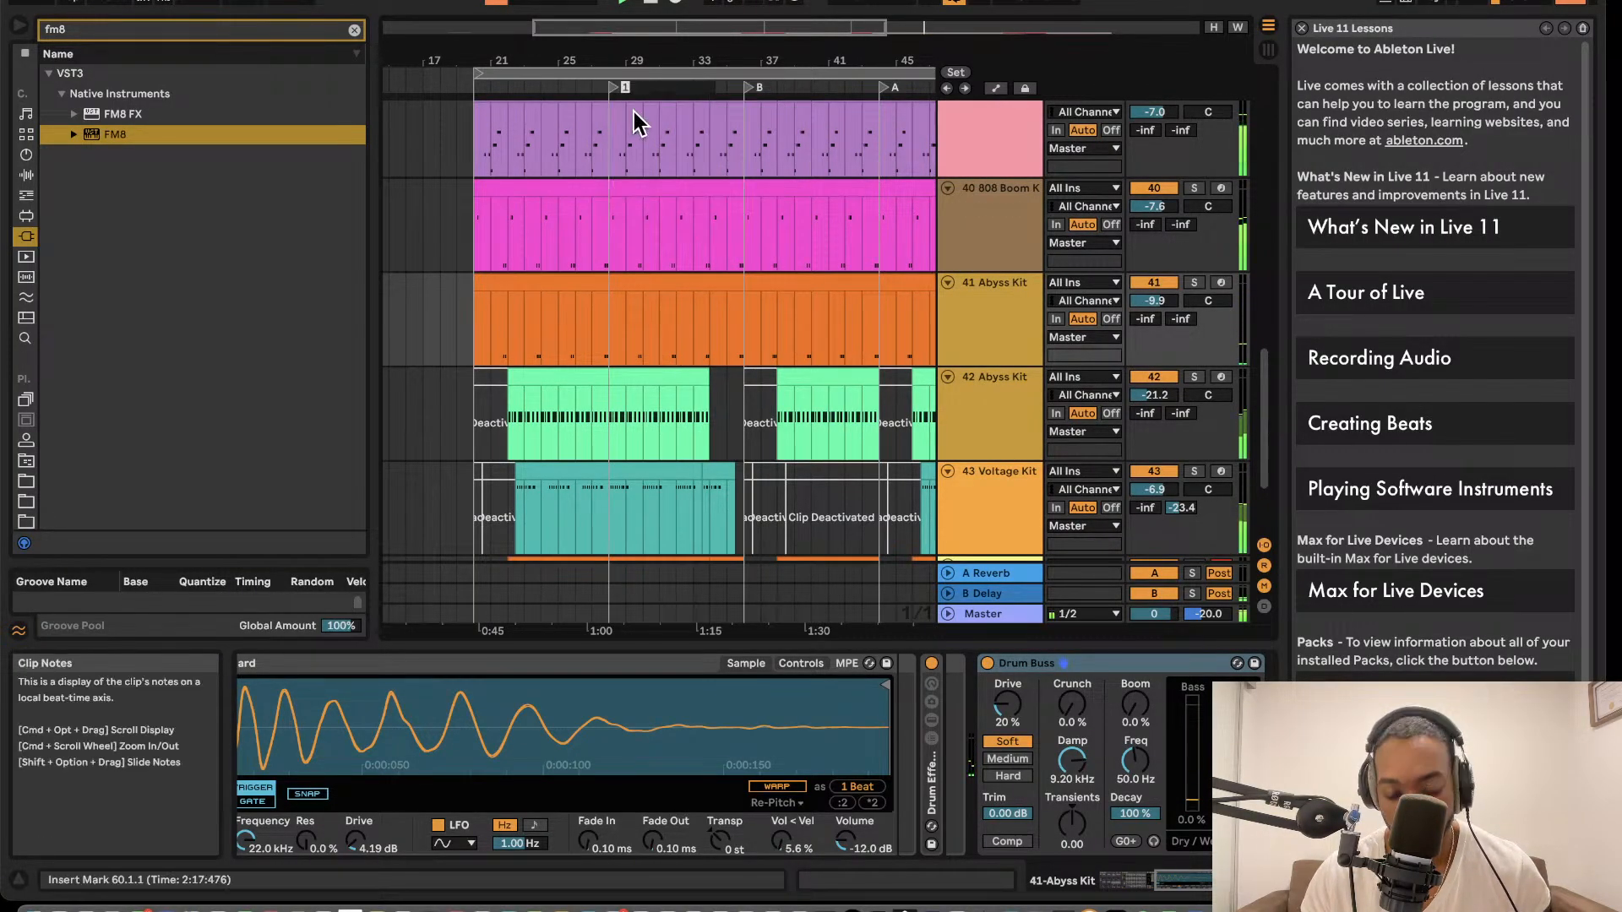
pyautogui.click(649, 135)
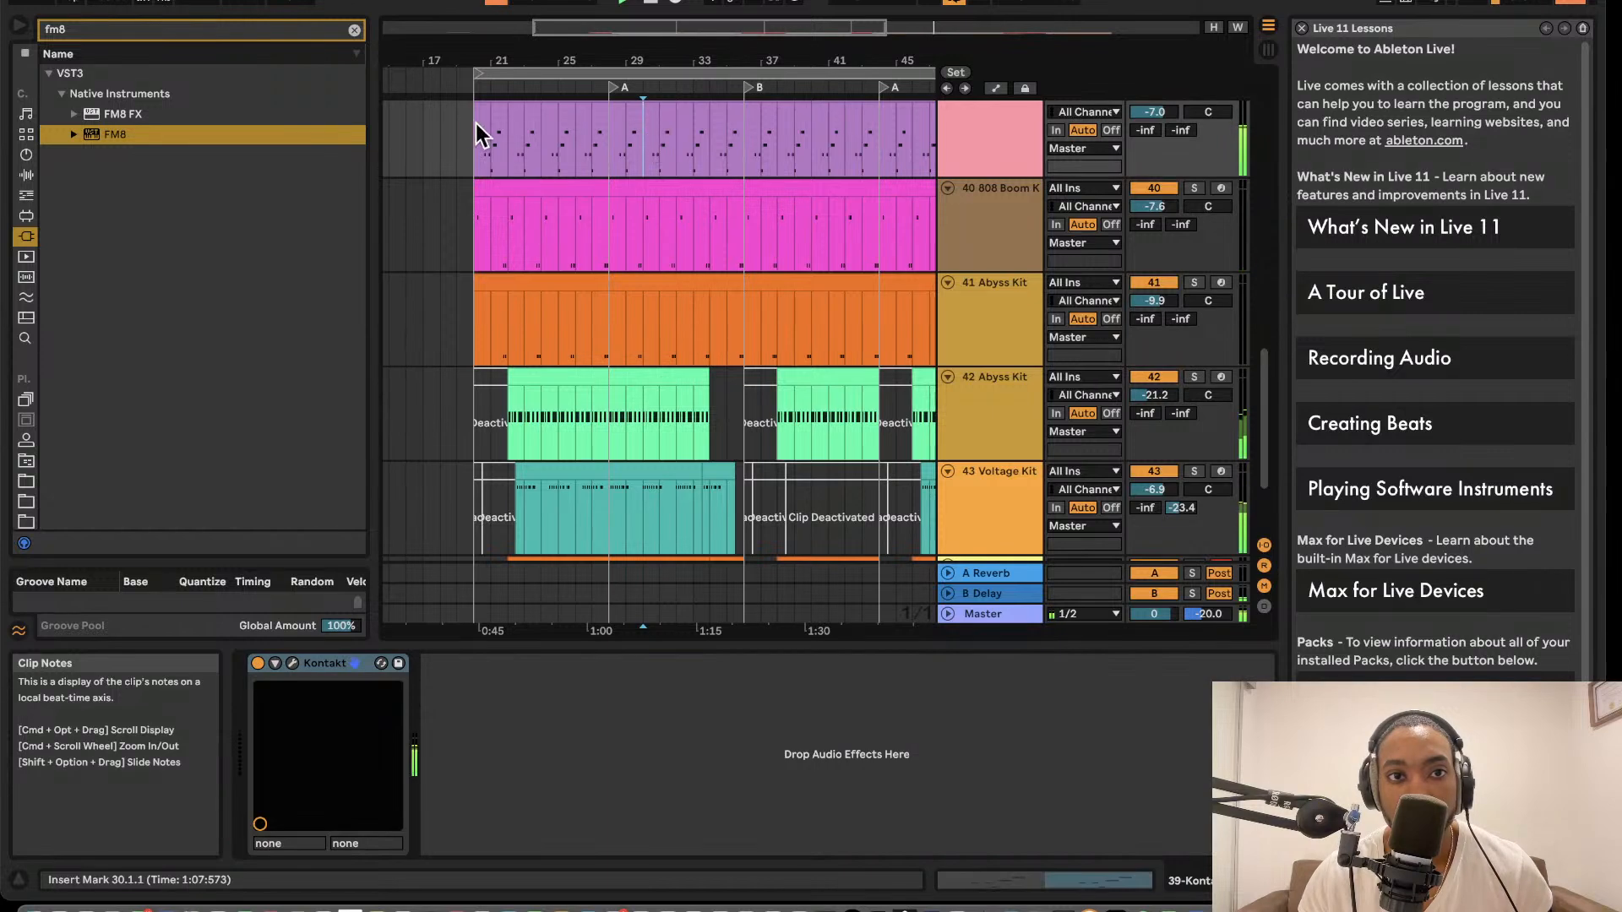
# - Place the insert mark at bar 20 on the 39 Kontakt track and briefly play the arrangement from there
pyautogui.press('space')
pyautogui.press('space')
pyautogui.hscroll(-1, 477, 125)
pyautogui.click(487, 126)
pyautogui.press('space')
pyautogui.press('space')
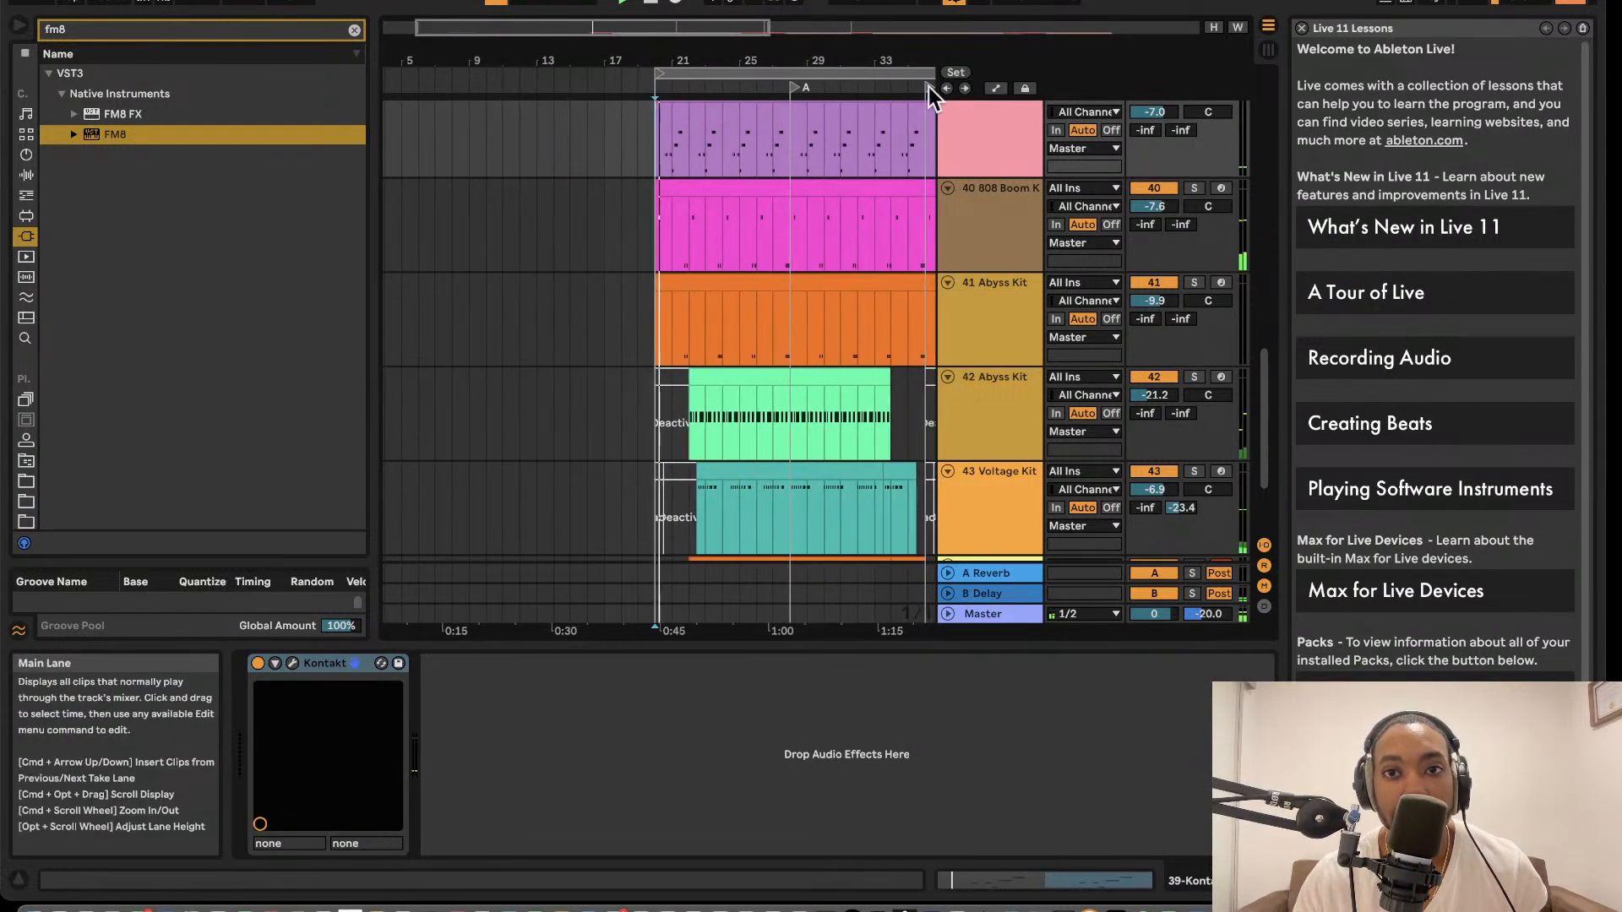
# - Select the 38 Reaktor 6 track to show its device chain
pyautogui.scroll(2, 993, 134)
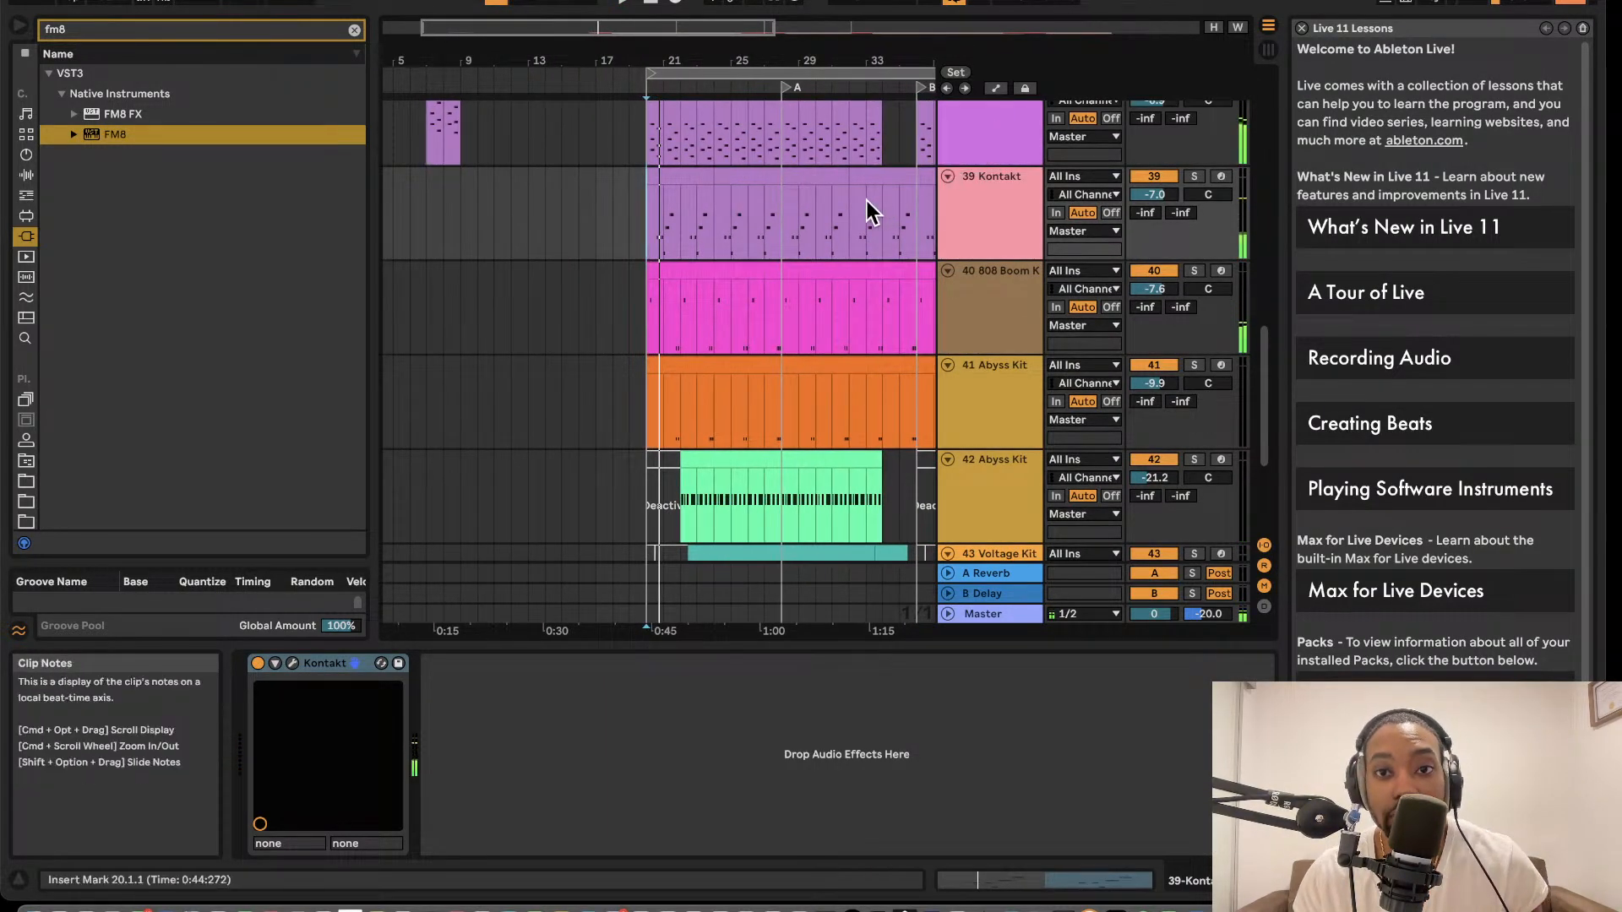
pyautogui.scroll(1, 868, 207)
pyautogui.scroll(1, 929, 194)
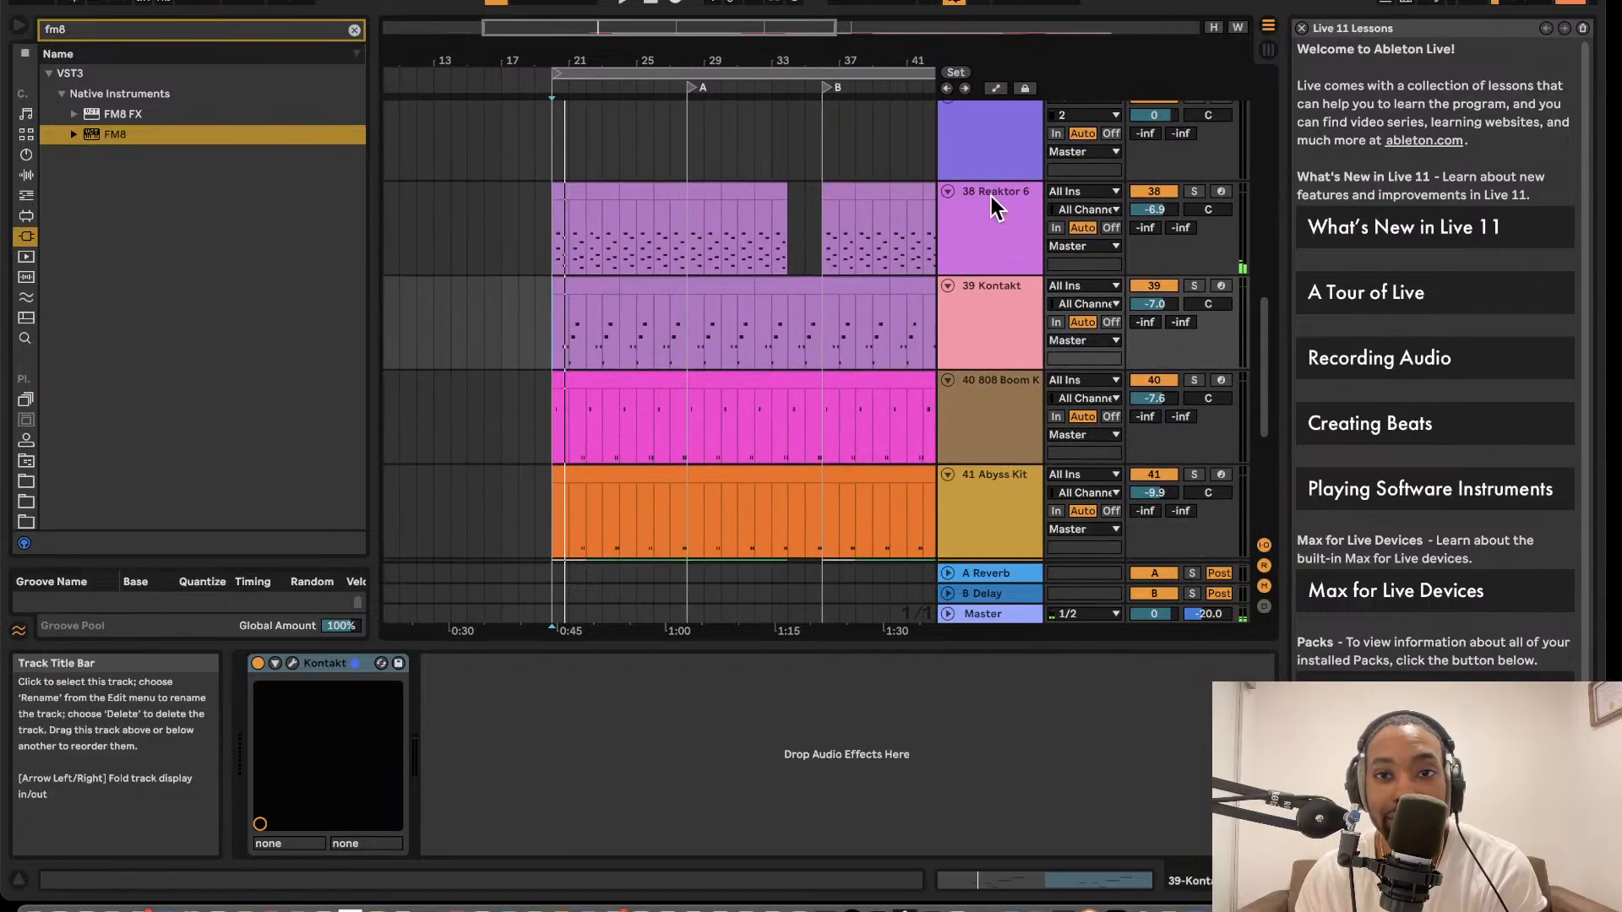
pyautogui.click(1012, 211)
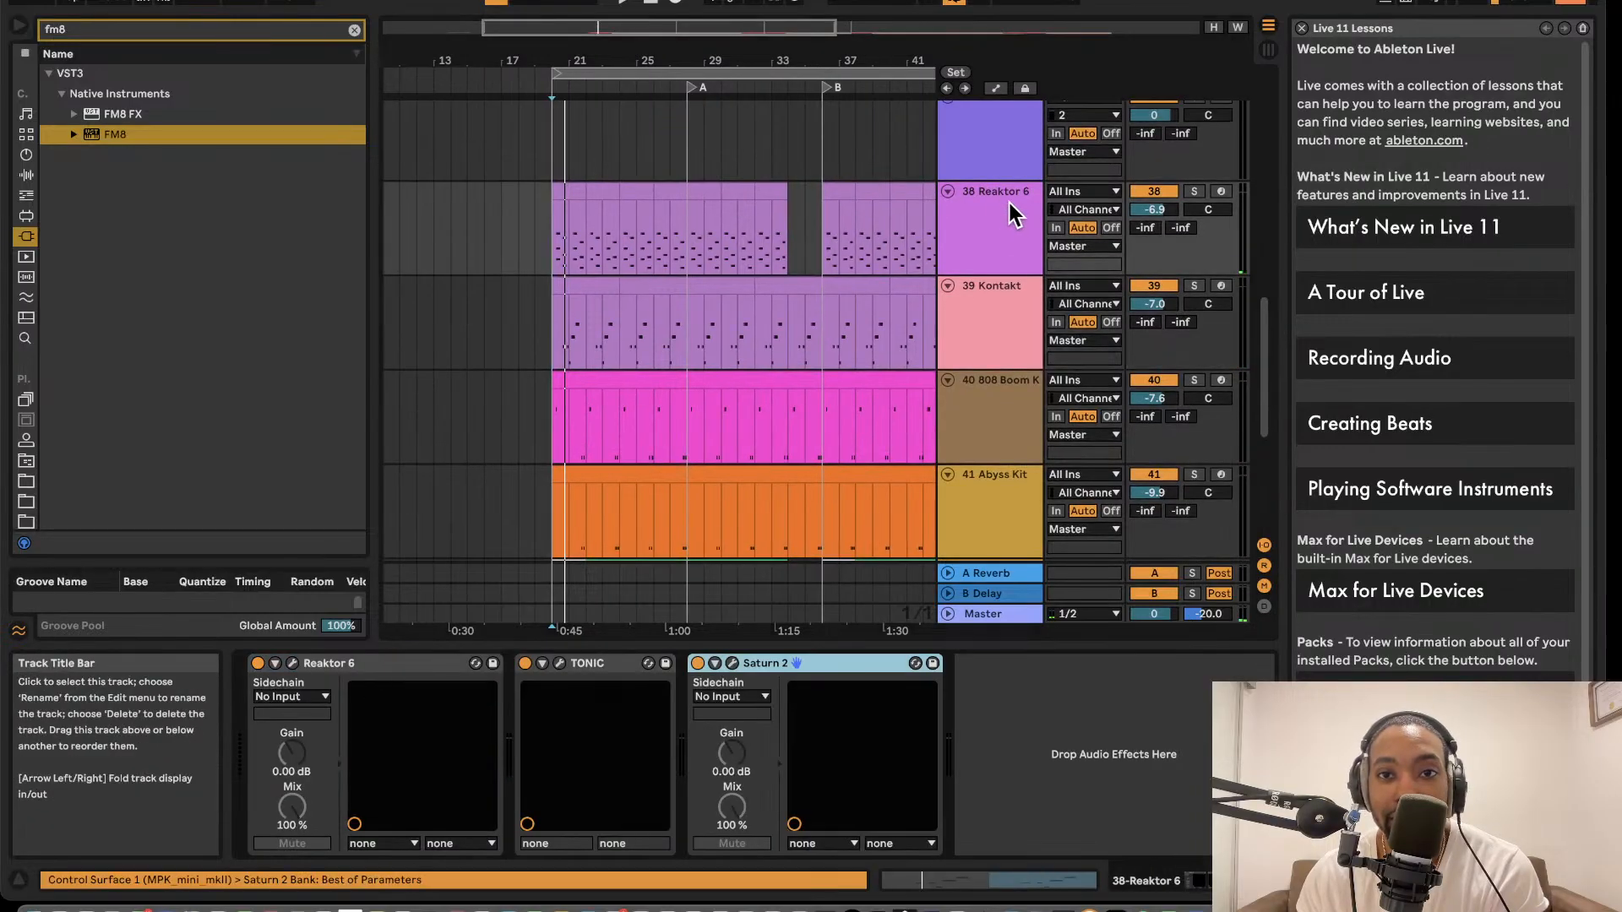
# - Open the Reaktor 6 instrument of the 38 Reaktor 6 track, arm the track to try the sound, then close the instrument and disarm the track
pyautogui.click(292, 663)
pyautogui.moveTo(922, 8)
pyautogui.mouseDown()
pyautogui.moveTo(971, 63)
pyautogui.moveTo(471, 152)
pyautogui.moveTo(615, 469)
pyautogui.moveTo(930, 39)
pyautogui.mouseUp()
pyautogui.click(1221, 193)
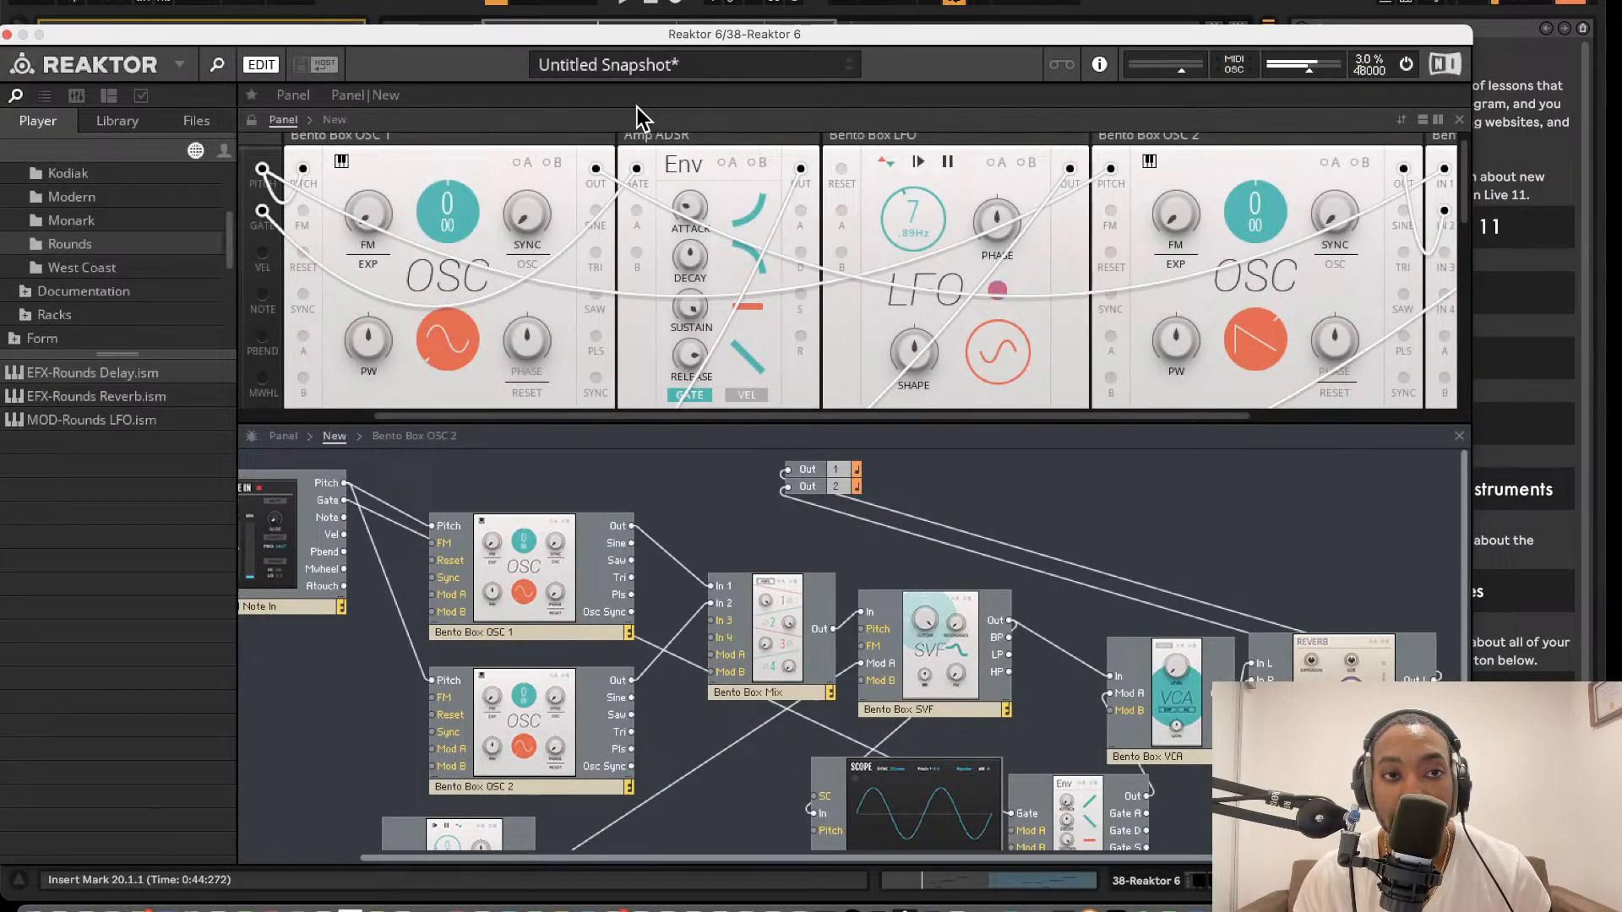
pyautogui.click(7, 35)
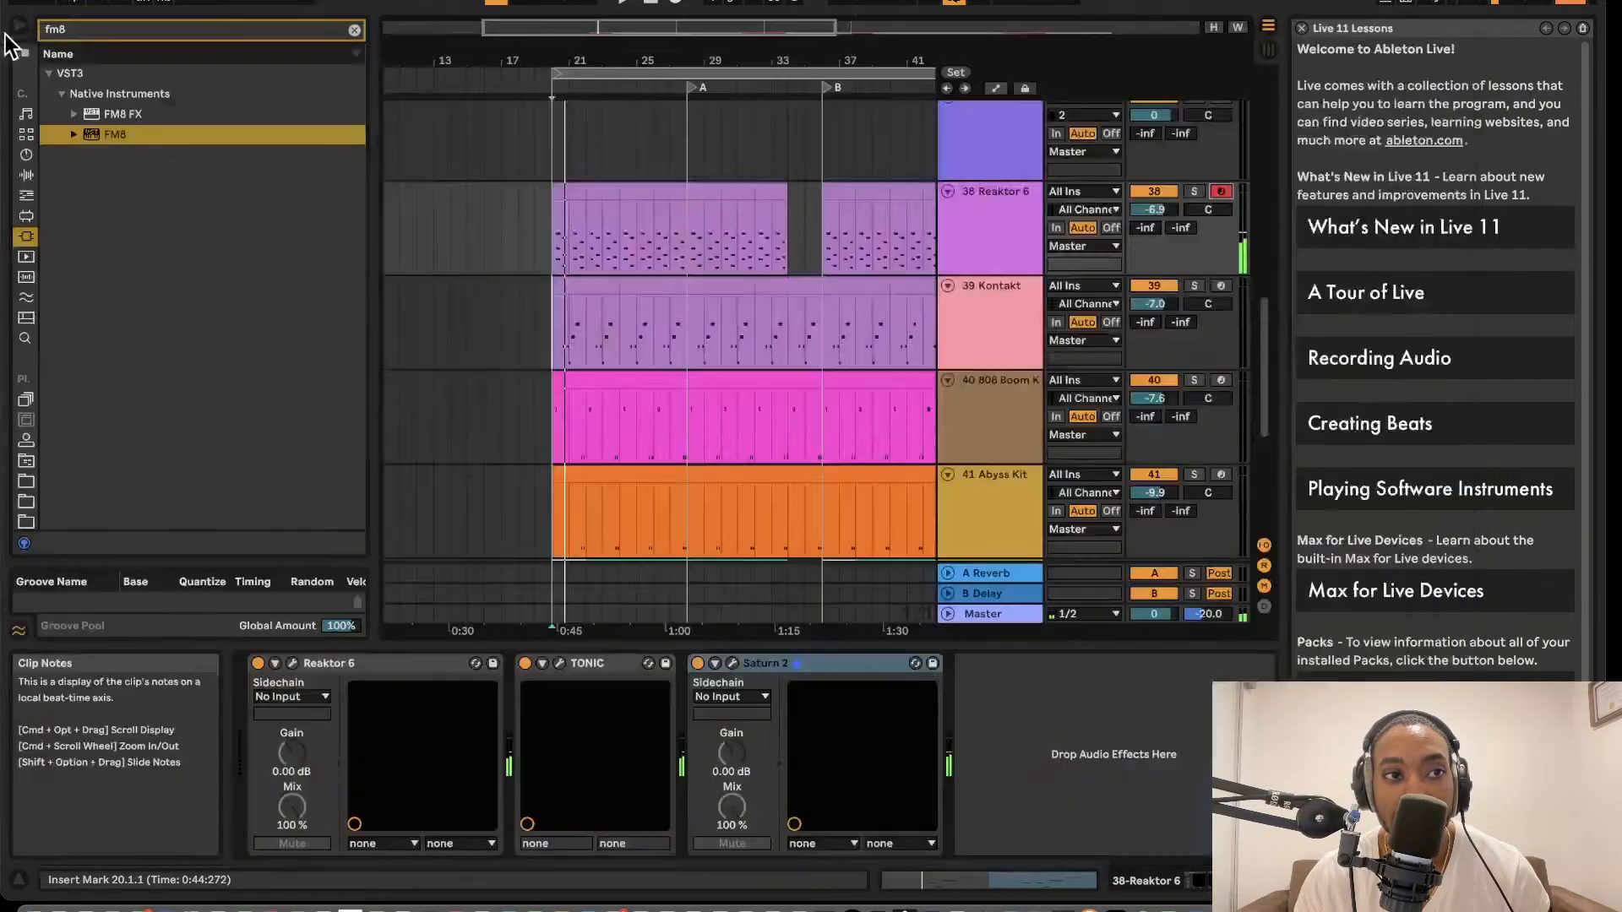
pyautogui.click(1220, 193)
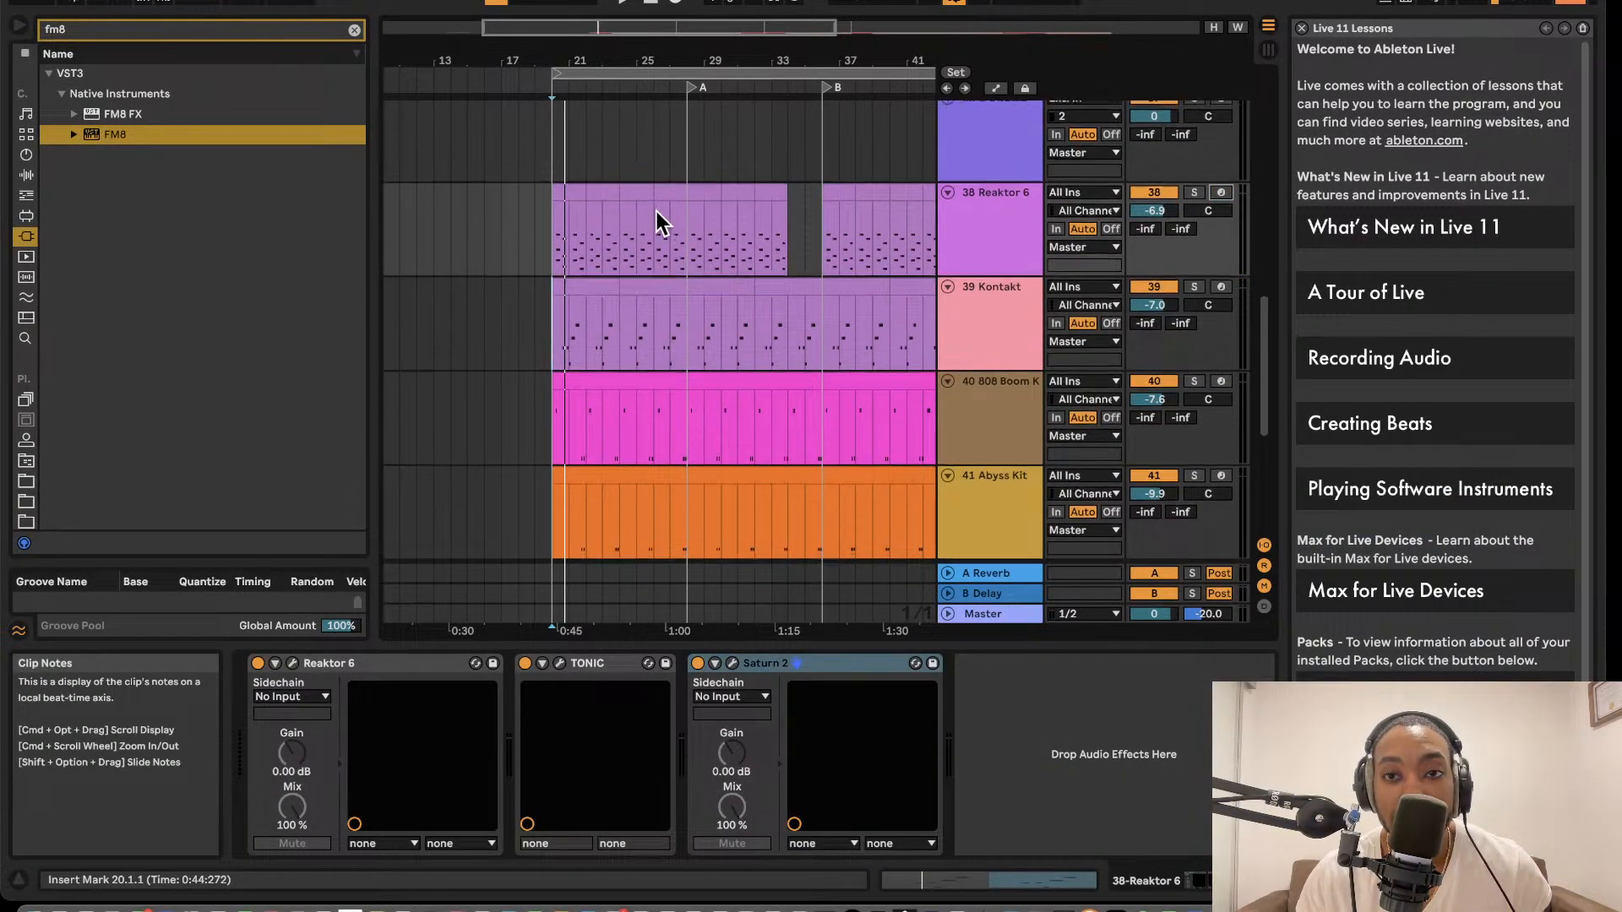
# - Play the arrangement from bar 20 and examine the clips on the drum kit and FM8 tracks
pyautogui.scroll(-6, 656, 211)
pyautogui.hscroll(2, 666, 225)
pyautogui.scroll(-3, 681, 228)
pyautogui.hscroll(3, 681, 228)
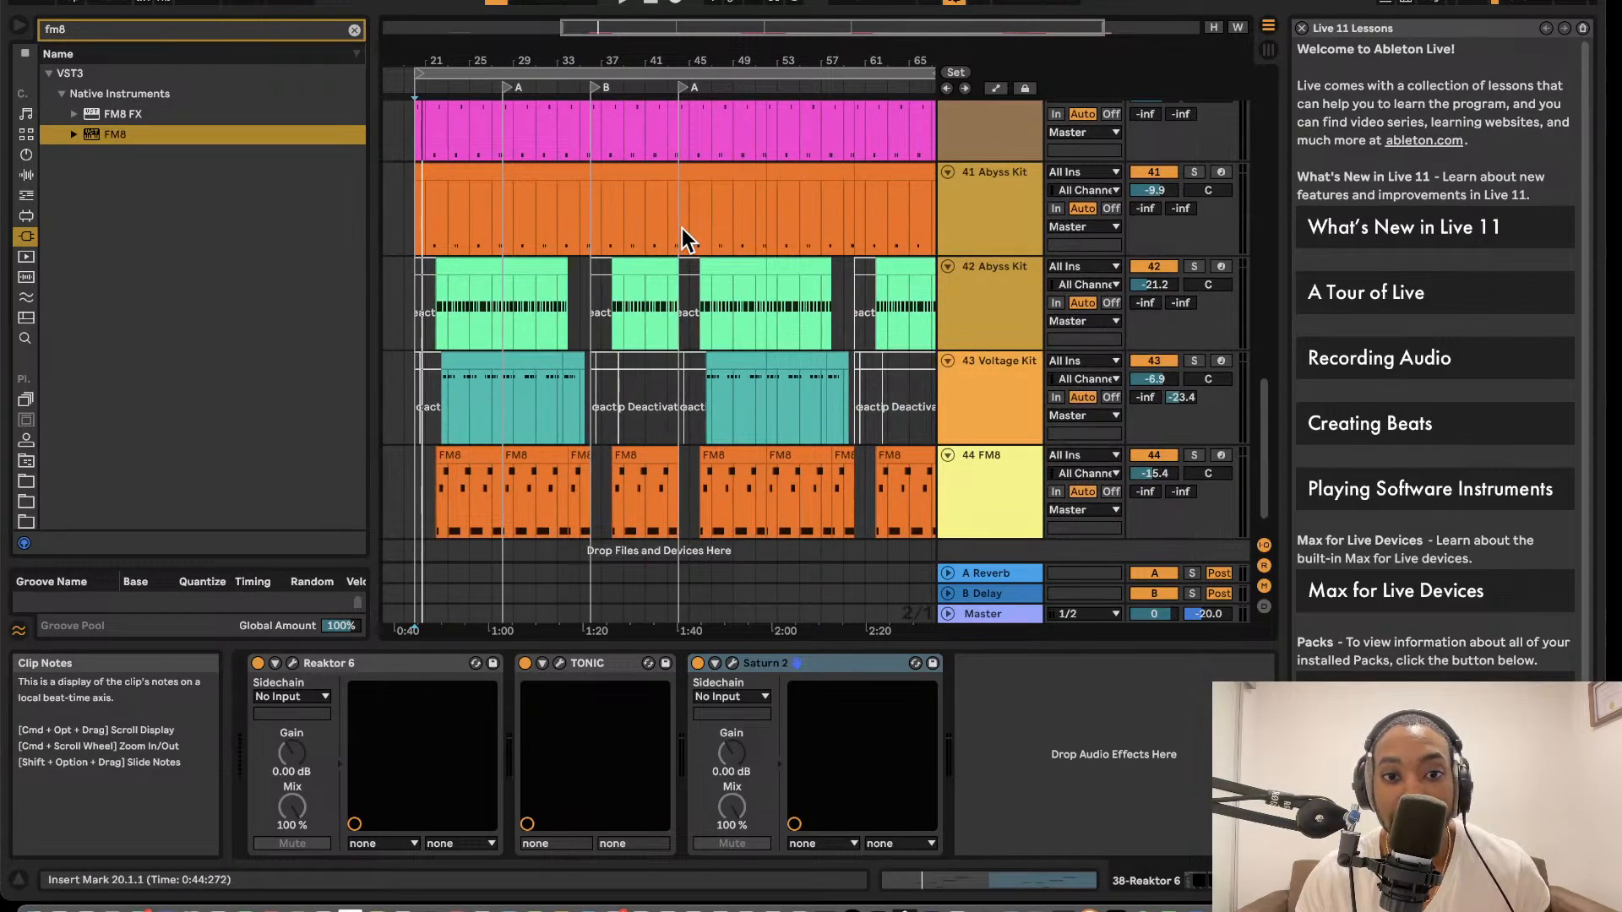
pyautogui.scroll(-1, 682, 228)
pyautogui.hscroll(-5, 682, 228)
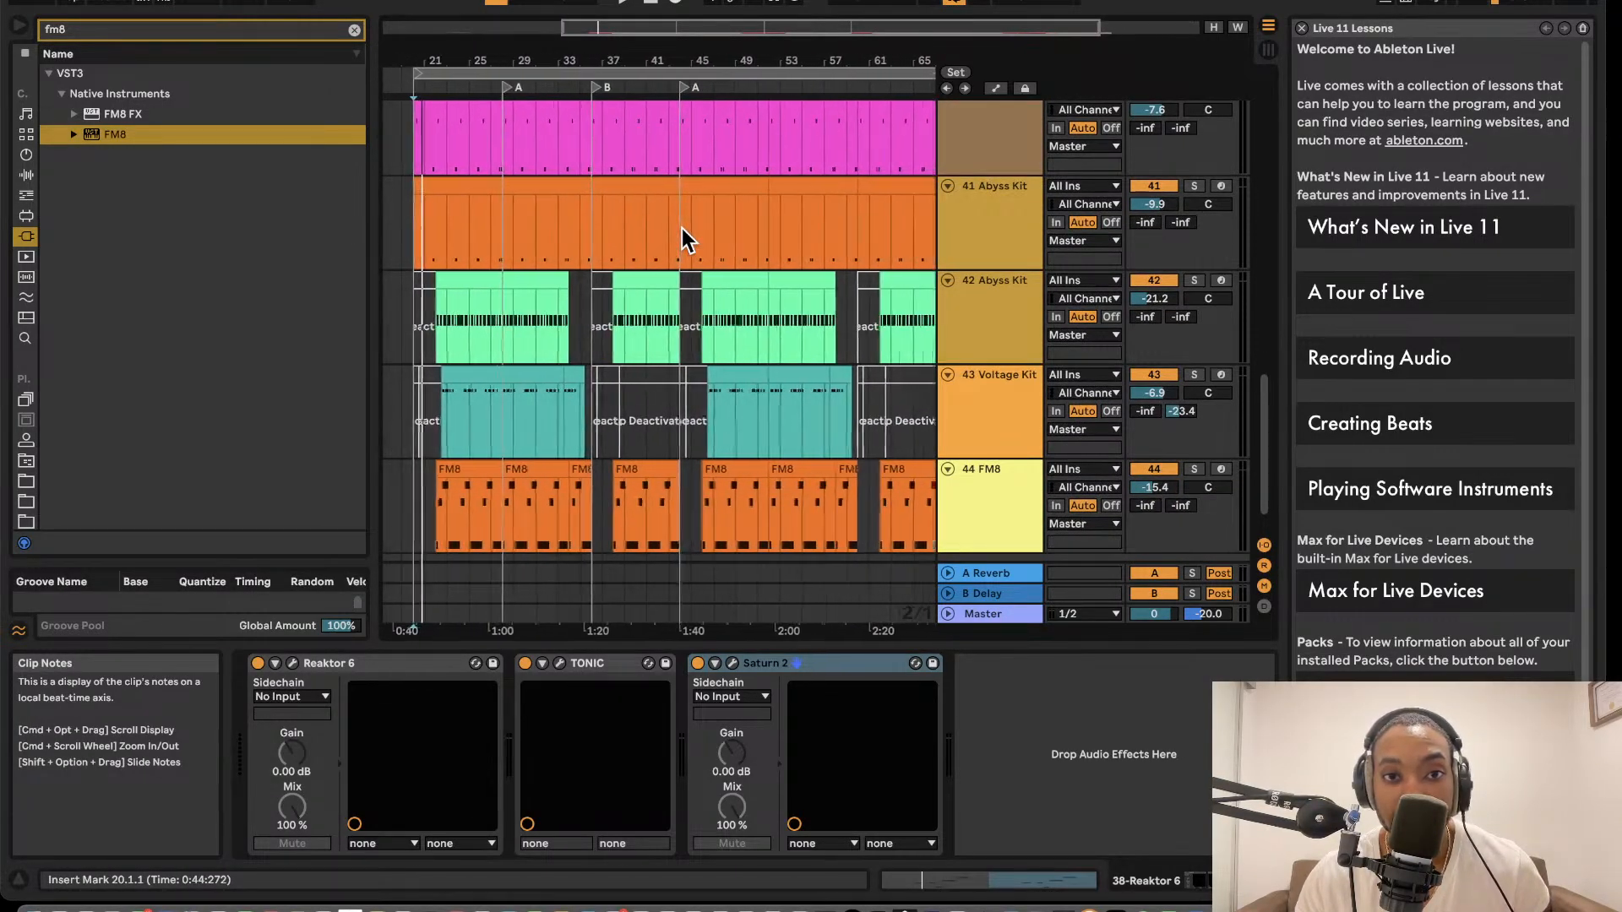
pyautogui.press('space')
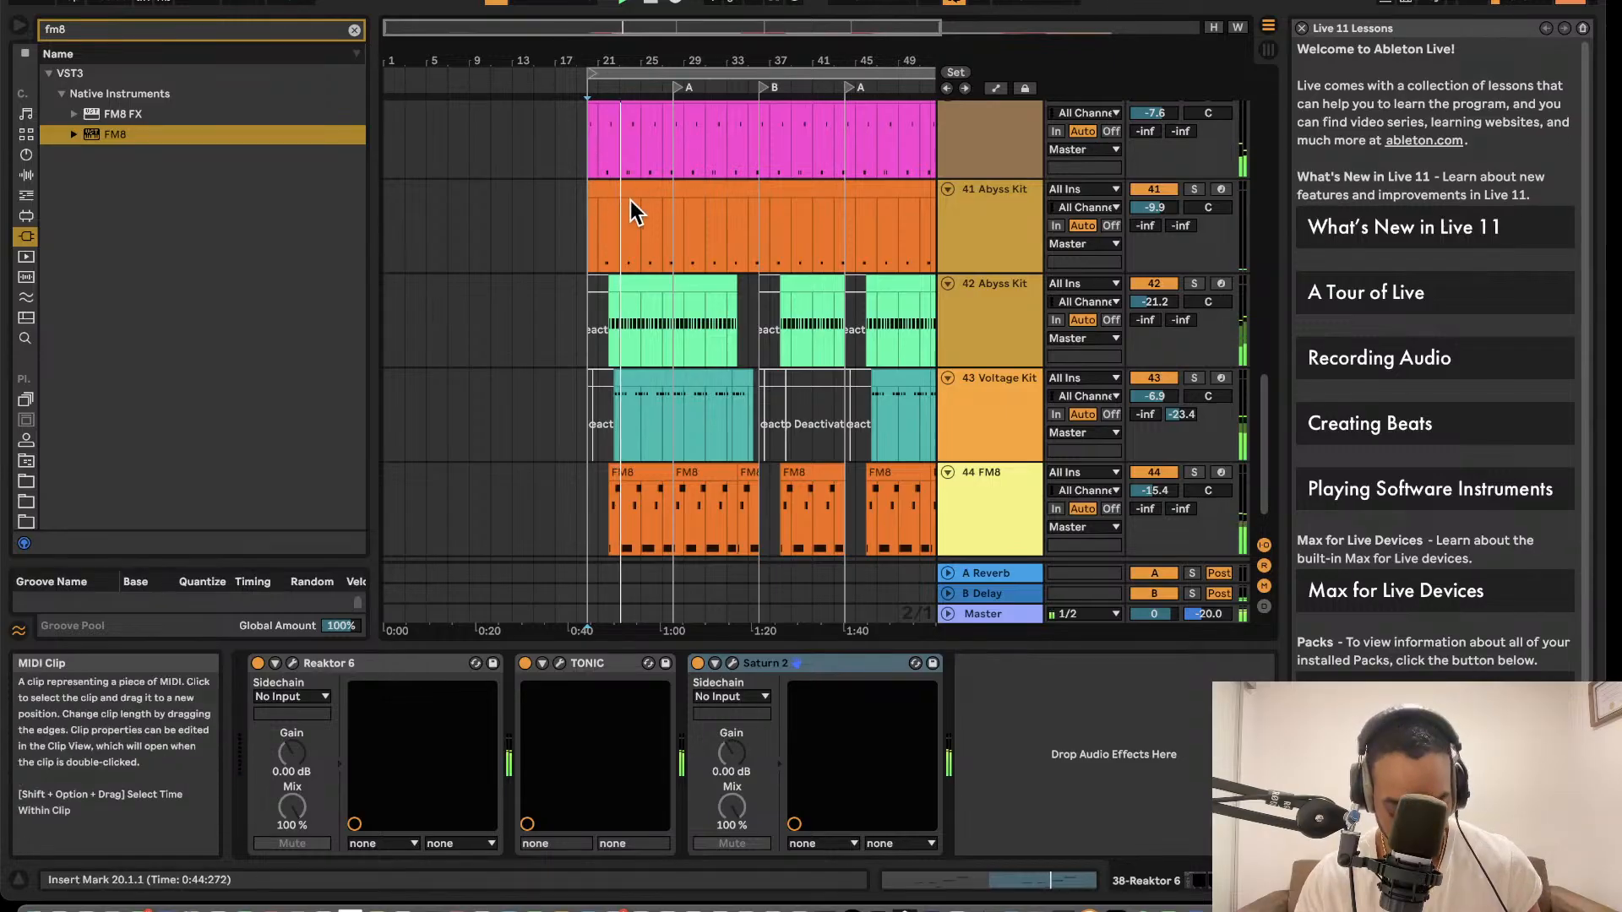
pyautogui.press('+')
pyautogui.press('+')
pyautogui.press('+')
pyautogui.press('+')
pyautogui.press('+')
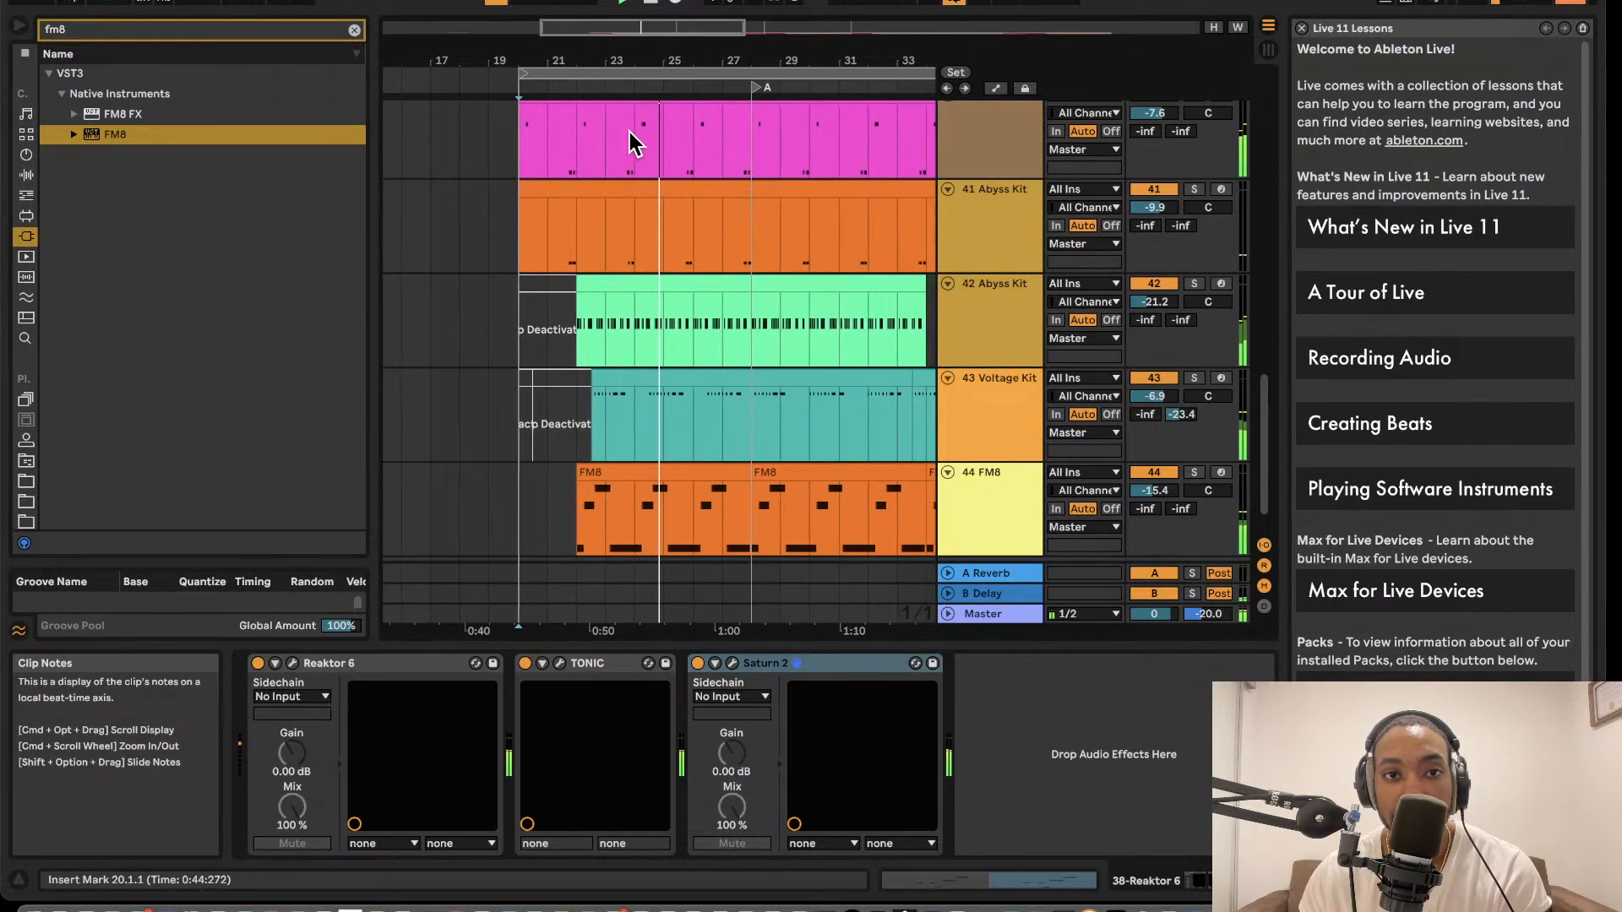
# - Show the Master track's device chain and clear the fm8 search in the browser
pyautogui.click(984, 614)
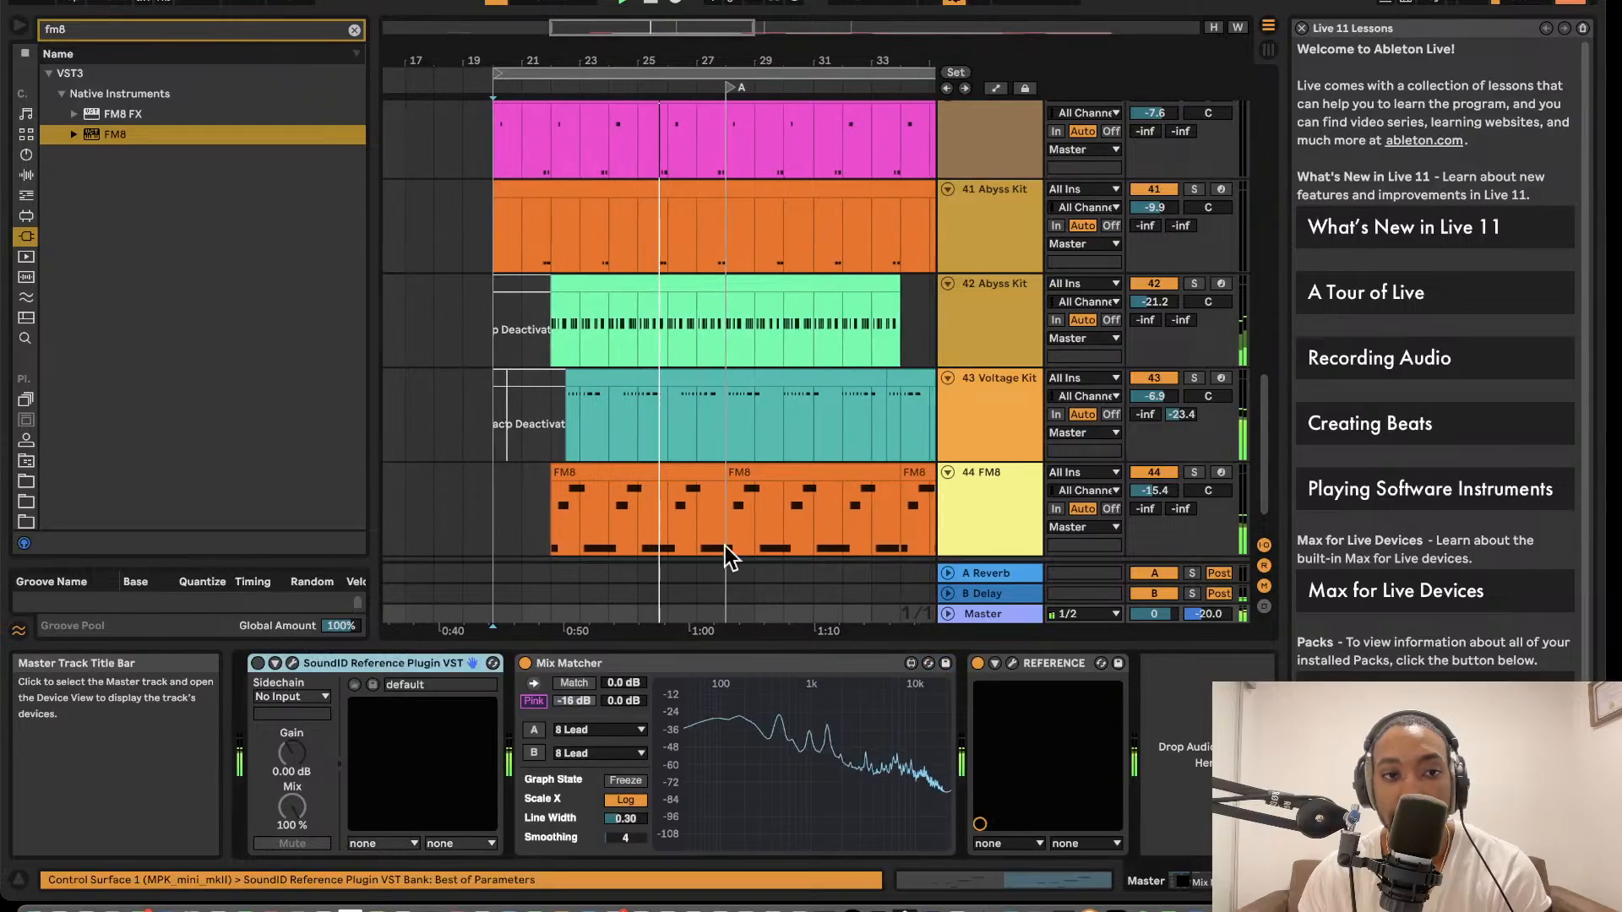
pyautogui.click(354, 30)
pyautogui.write('l2')
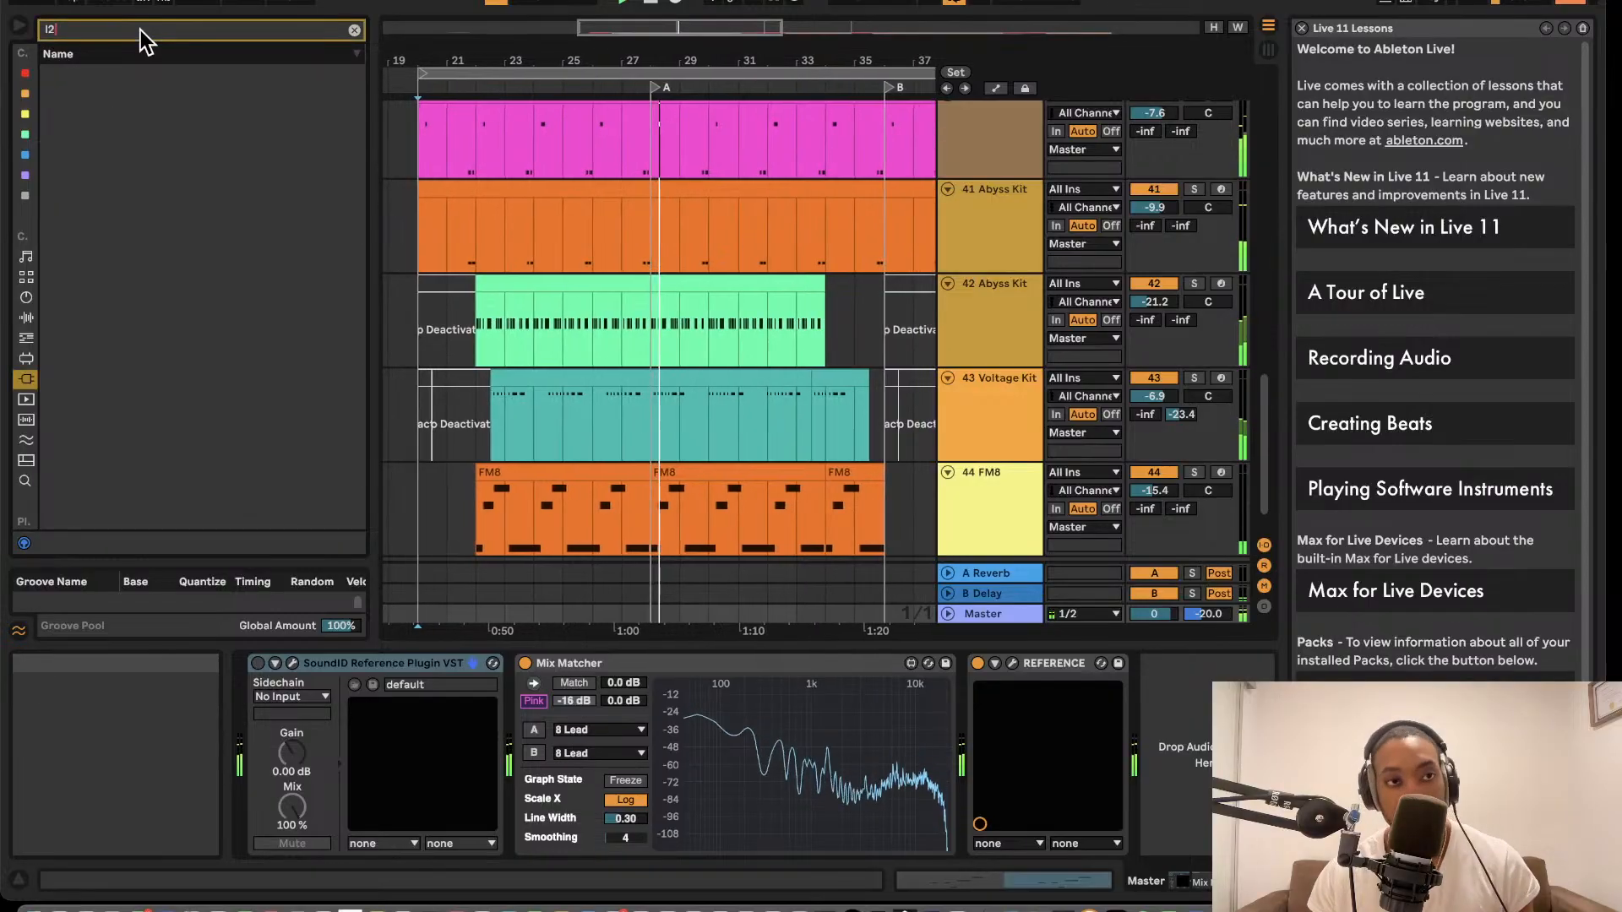
pyautogui.press('XF86AudioRaiseVolume')
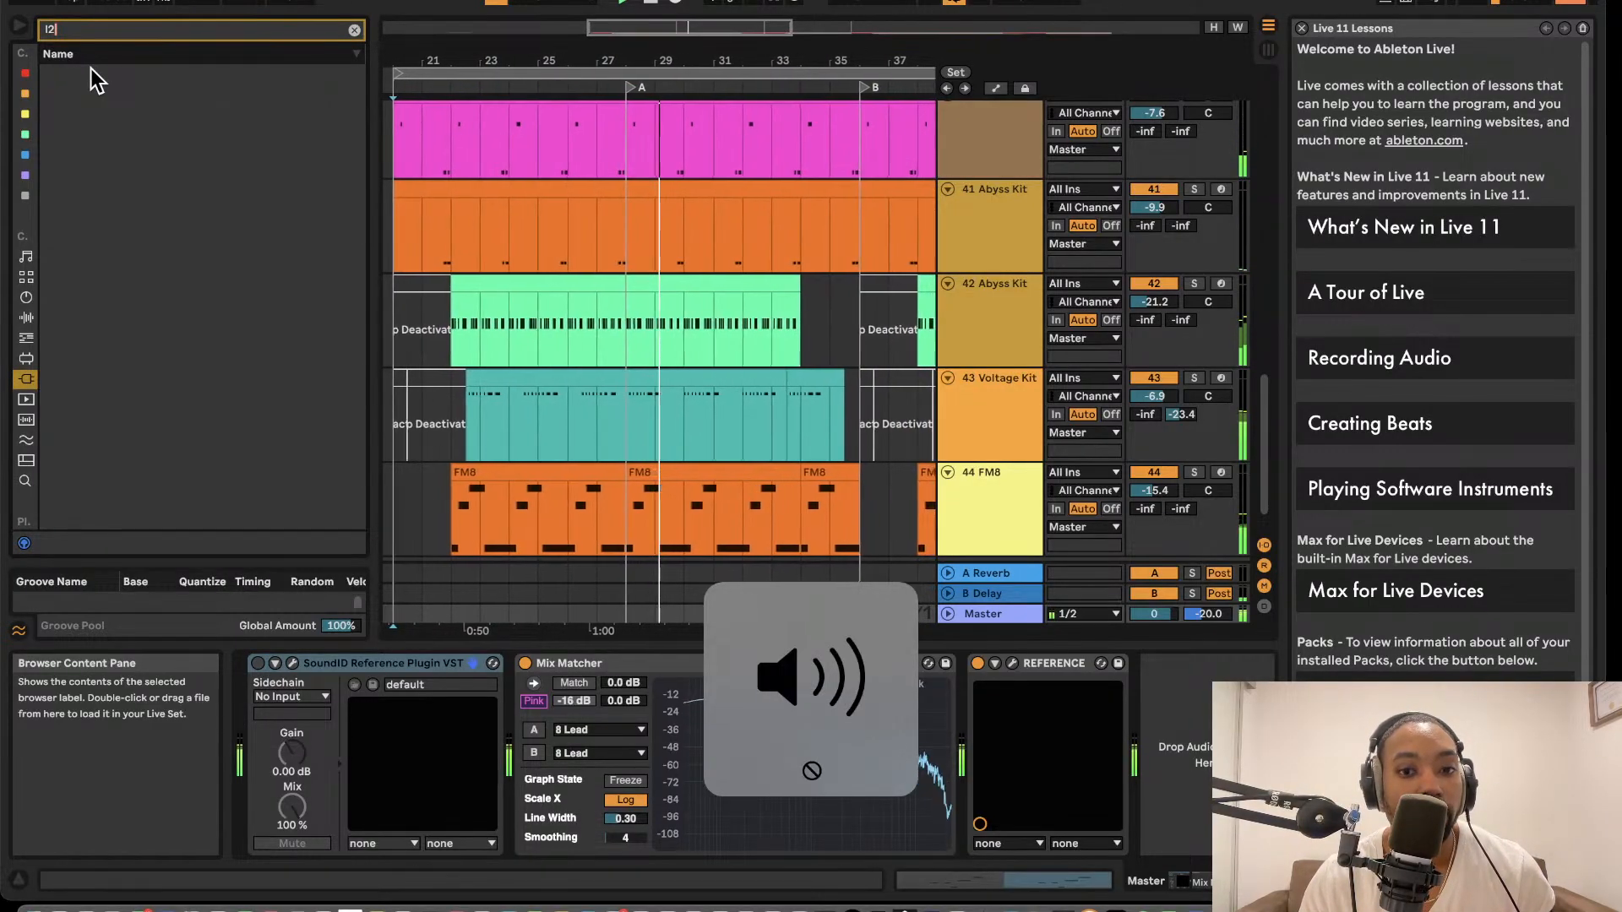
pyautogui.press('BackSpace')
pyautogui.press('BackSpace')
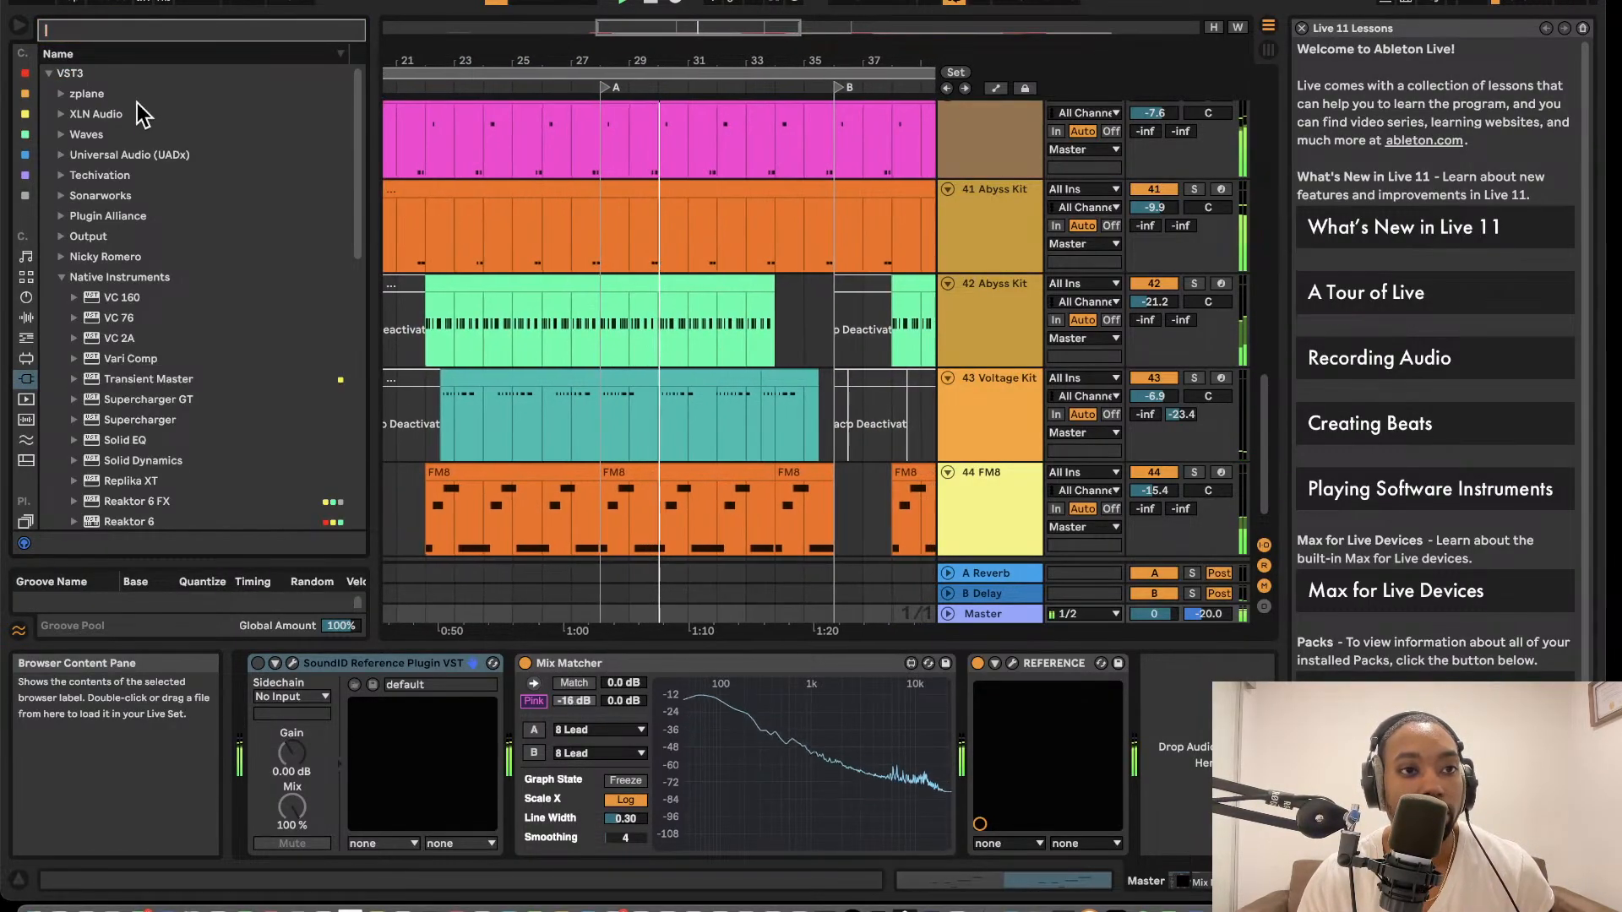
# - Search the plug-ins for fabfilter and add Pro-L 2 to the end of the Master track's device chain
pyautogui.write('fabfilter')
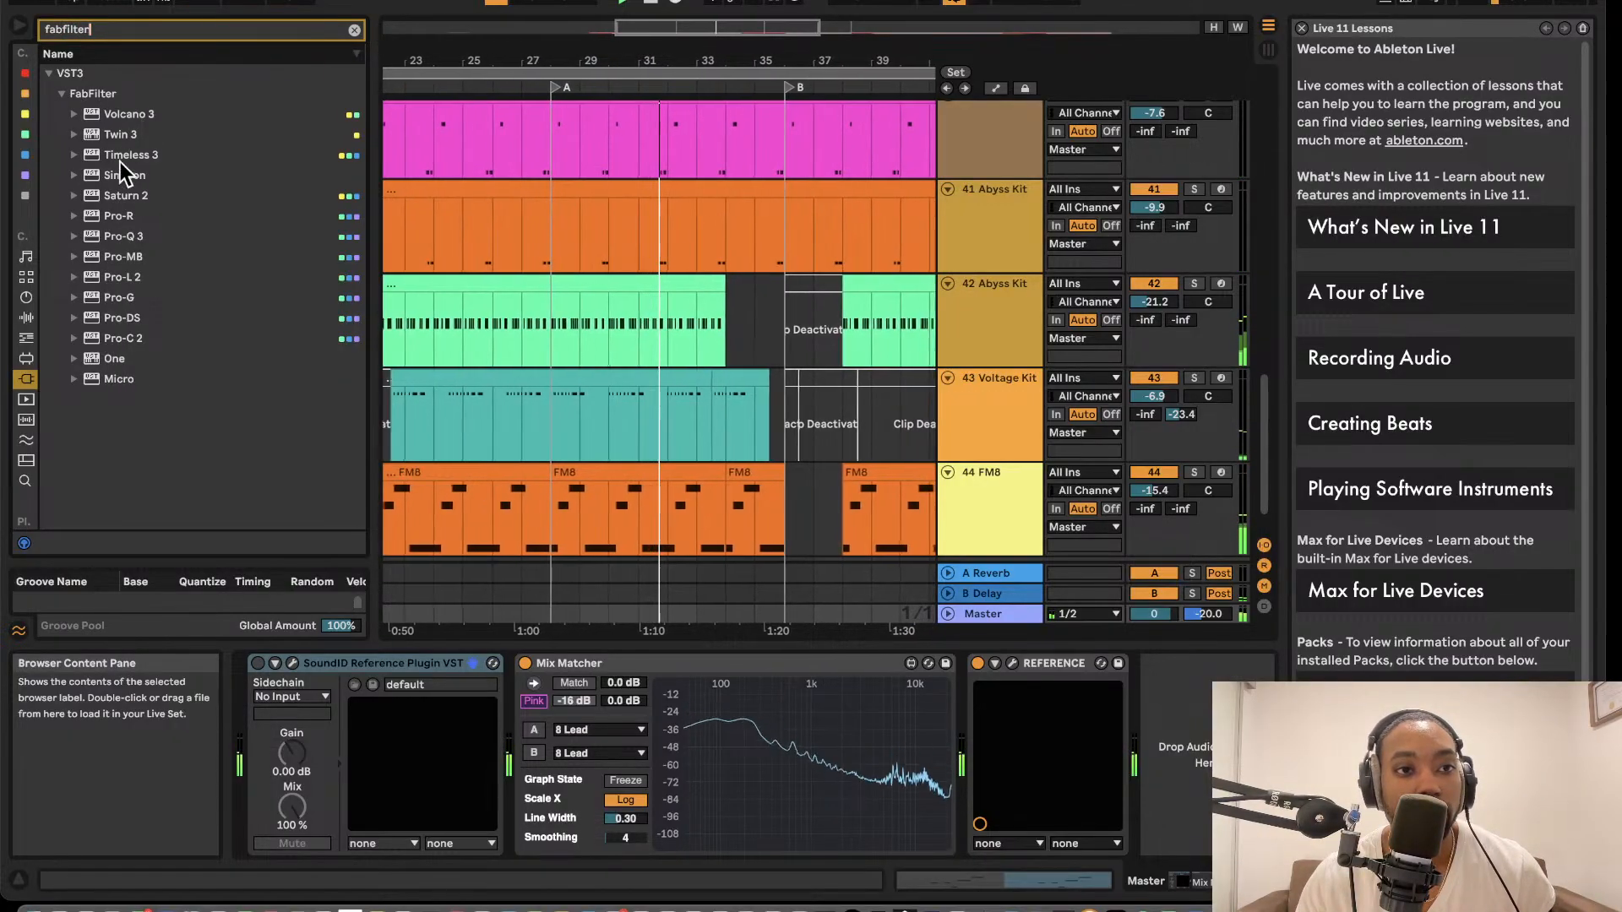
pyautogui.click(27, 319)
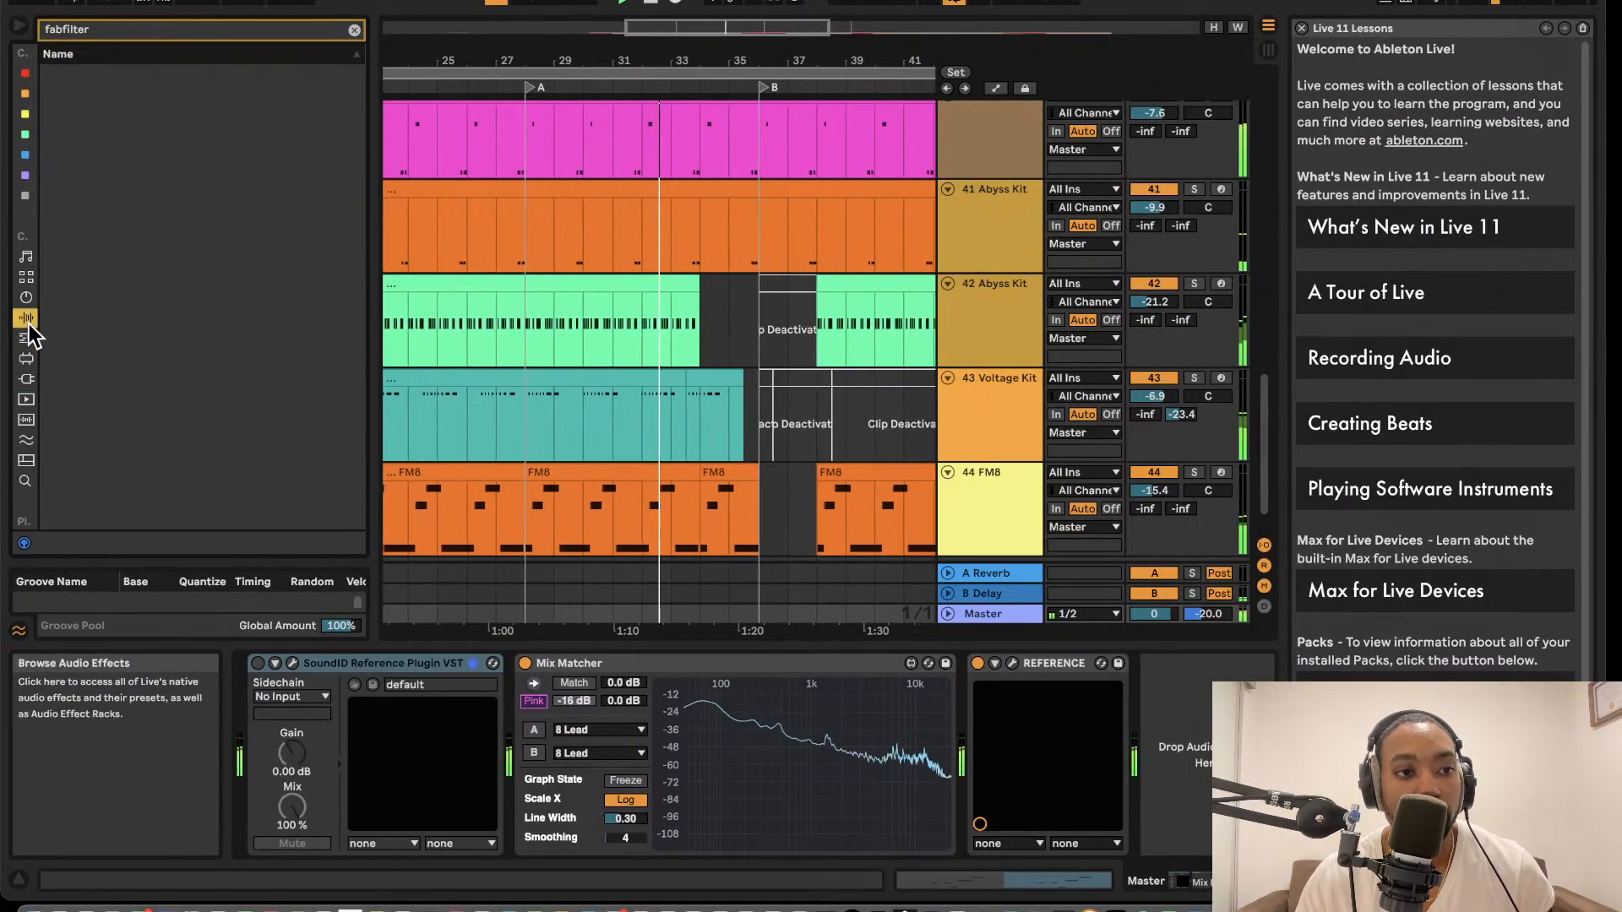
pyautogui.click(26, 379)
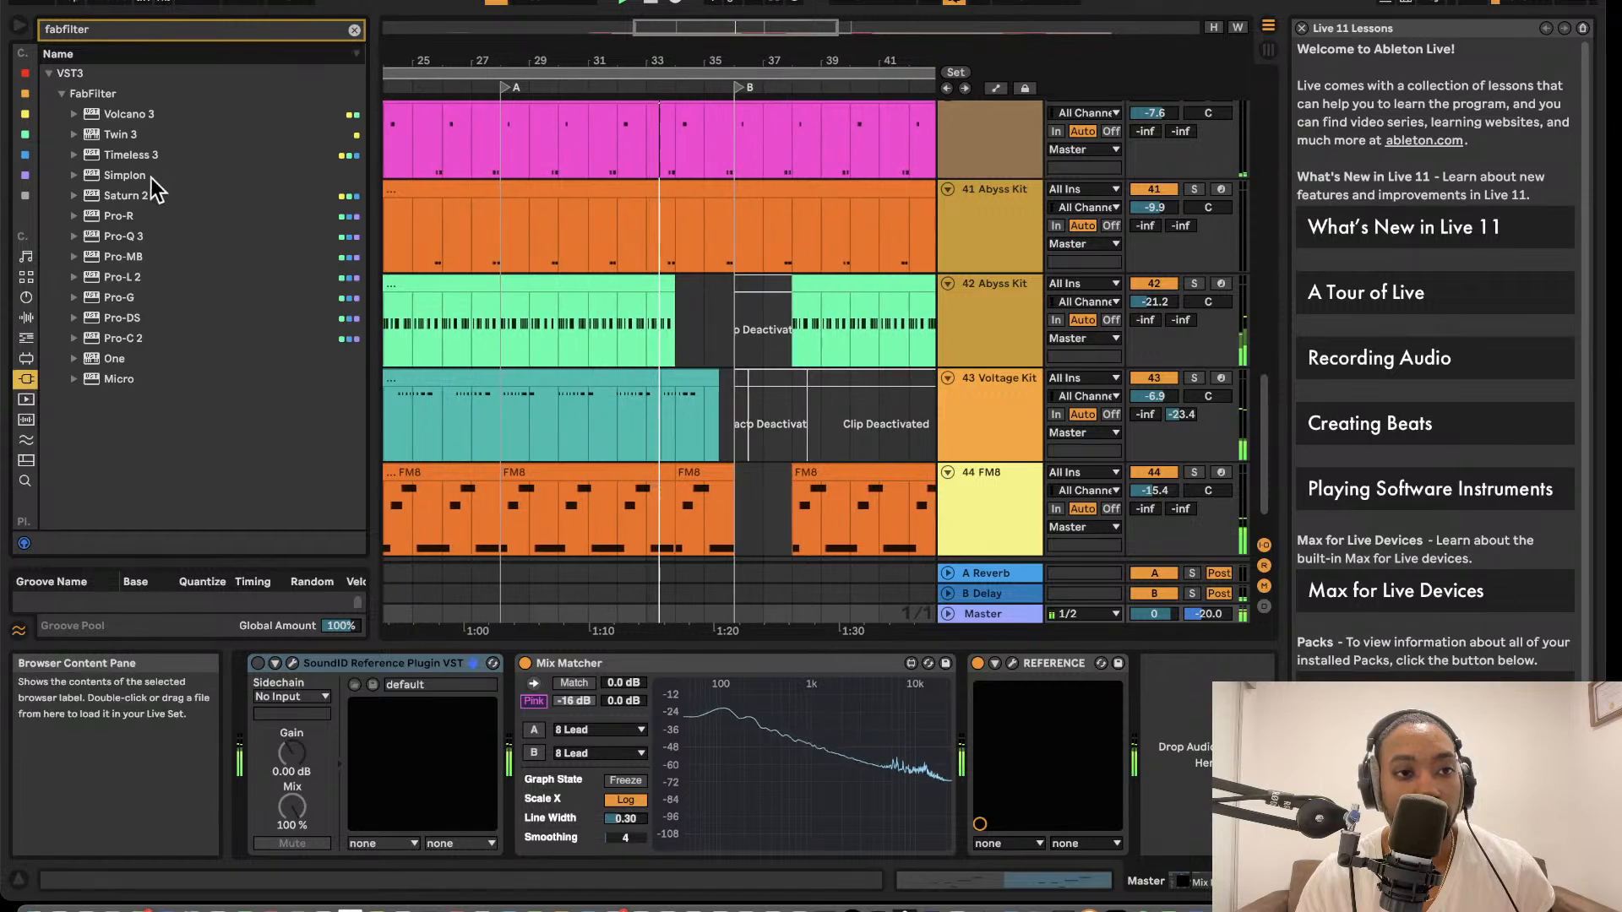
pyautogui.moveTo(118, 277); pyautogui.dragTo(997, 614)
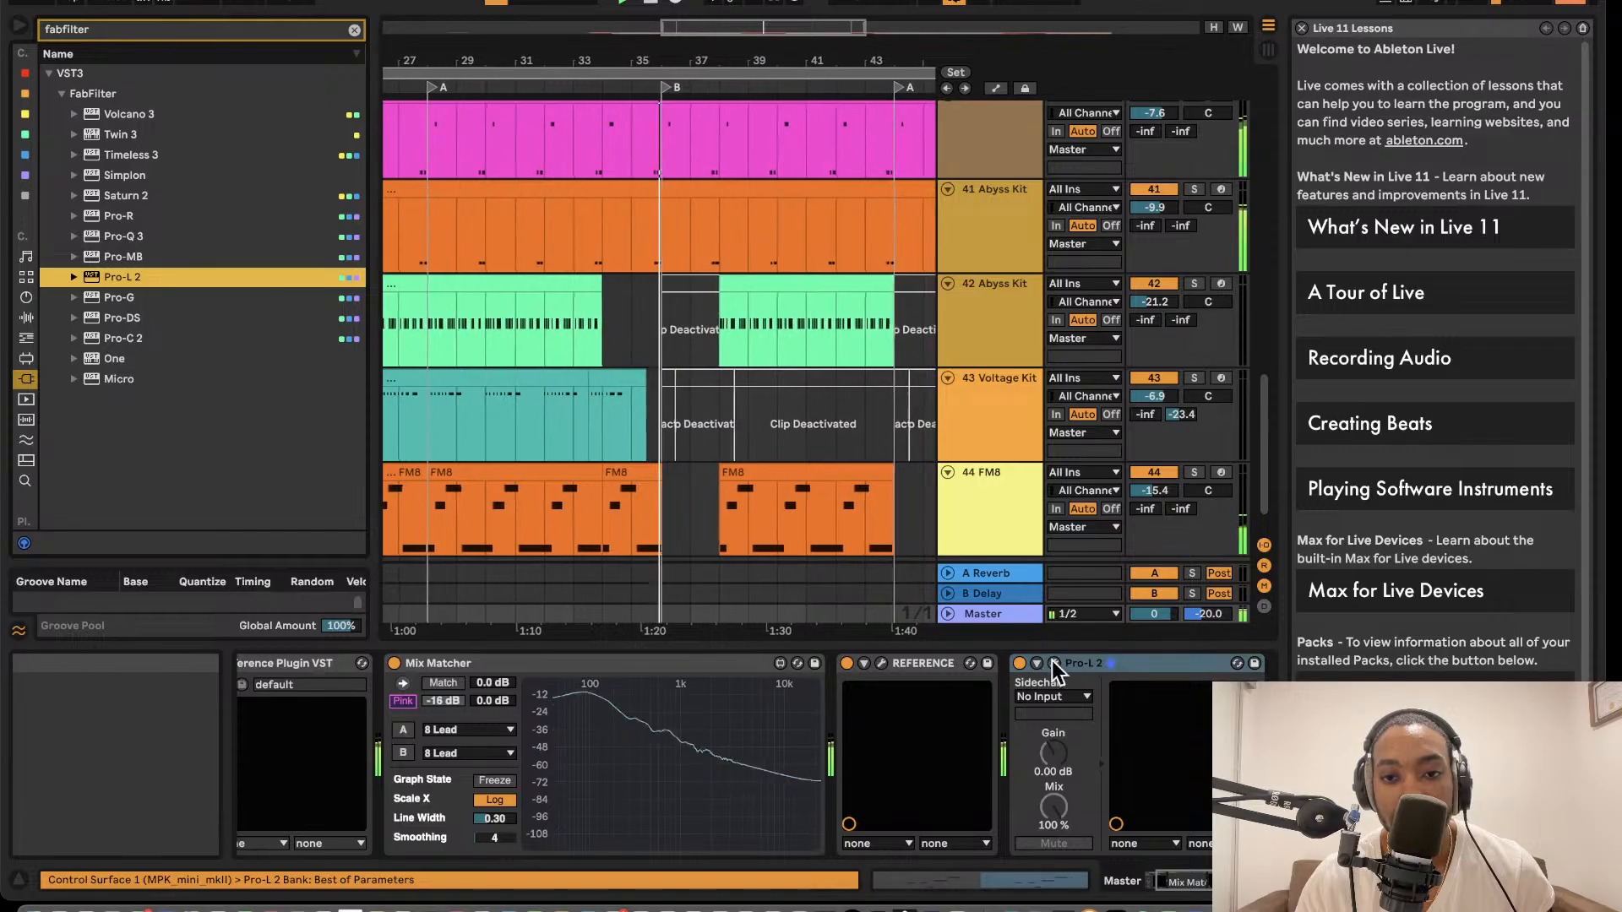
# - Load the General Purpose Limiting preset in Pro-L 2 on the Master track, hide its window and clear the browser search
pyautogui.click(1053, 663)
pyautogui.click(629, 78)
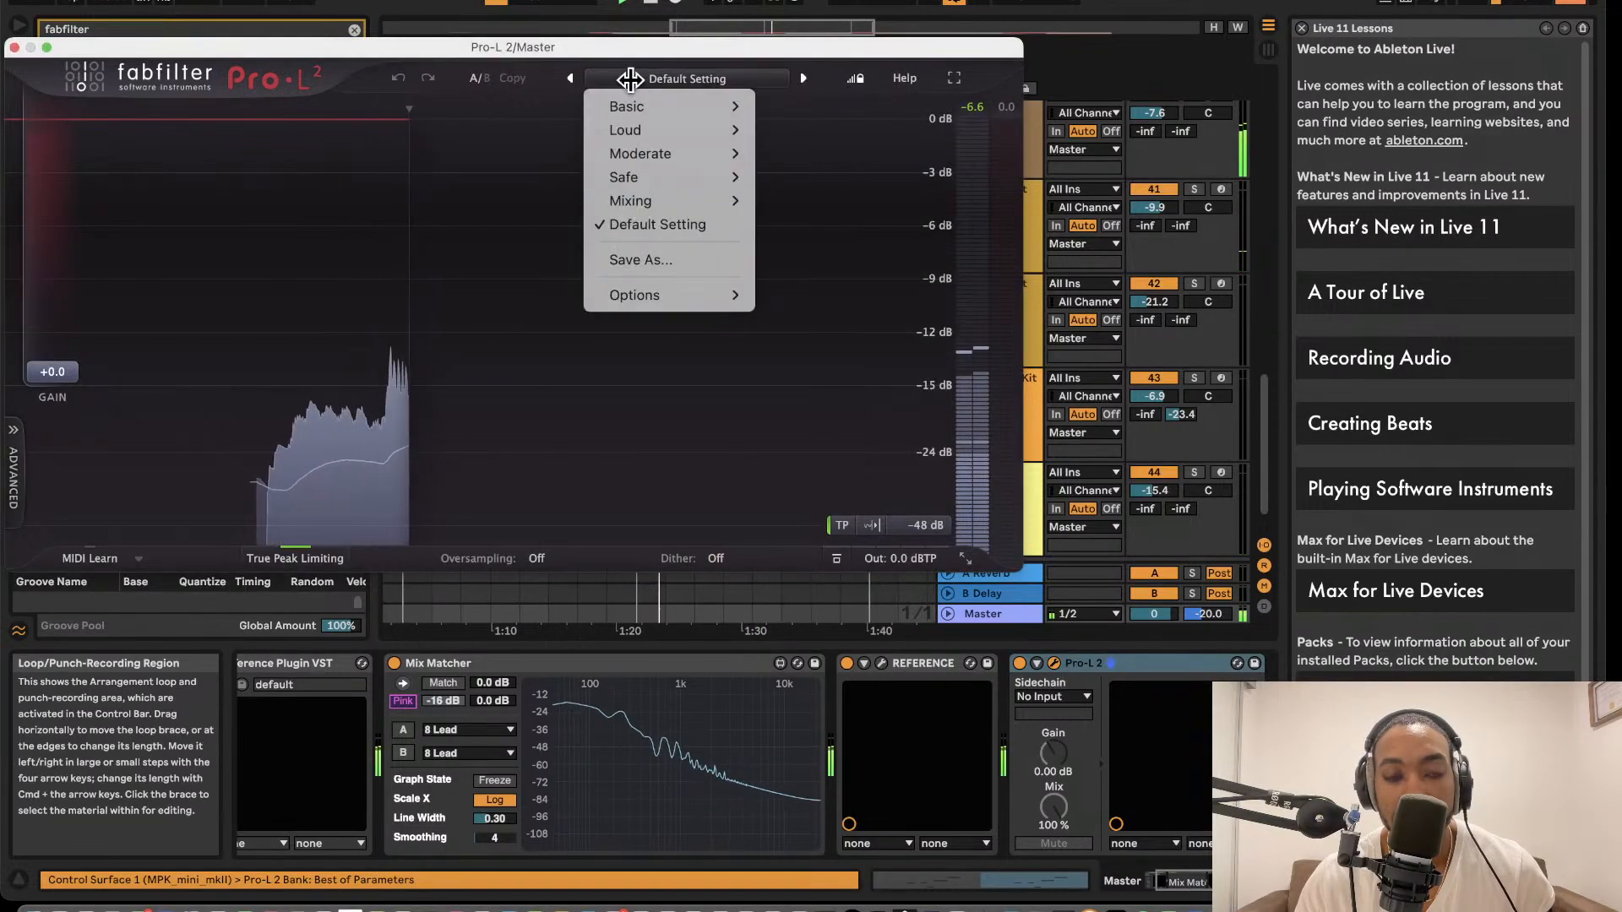
pyautogui.moveTo(668, 153)
pyautogui.click(815, 203)
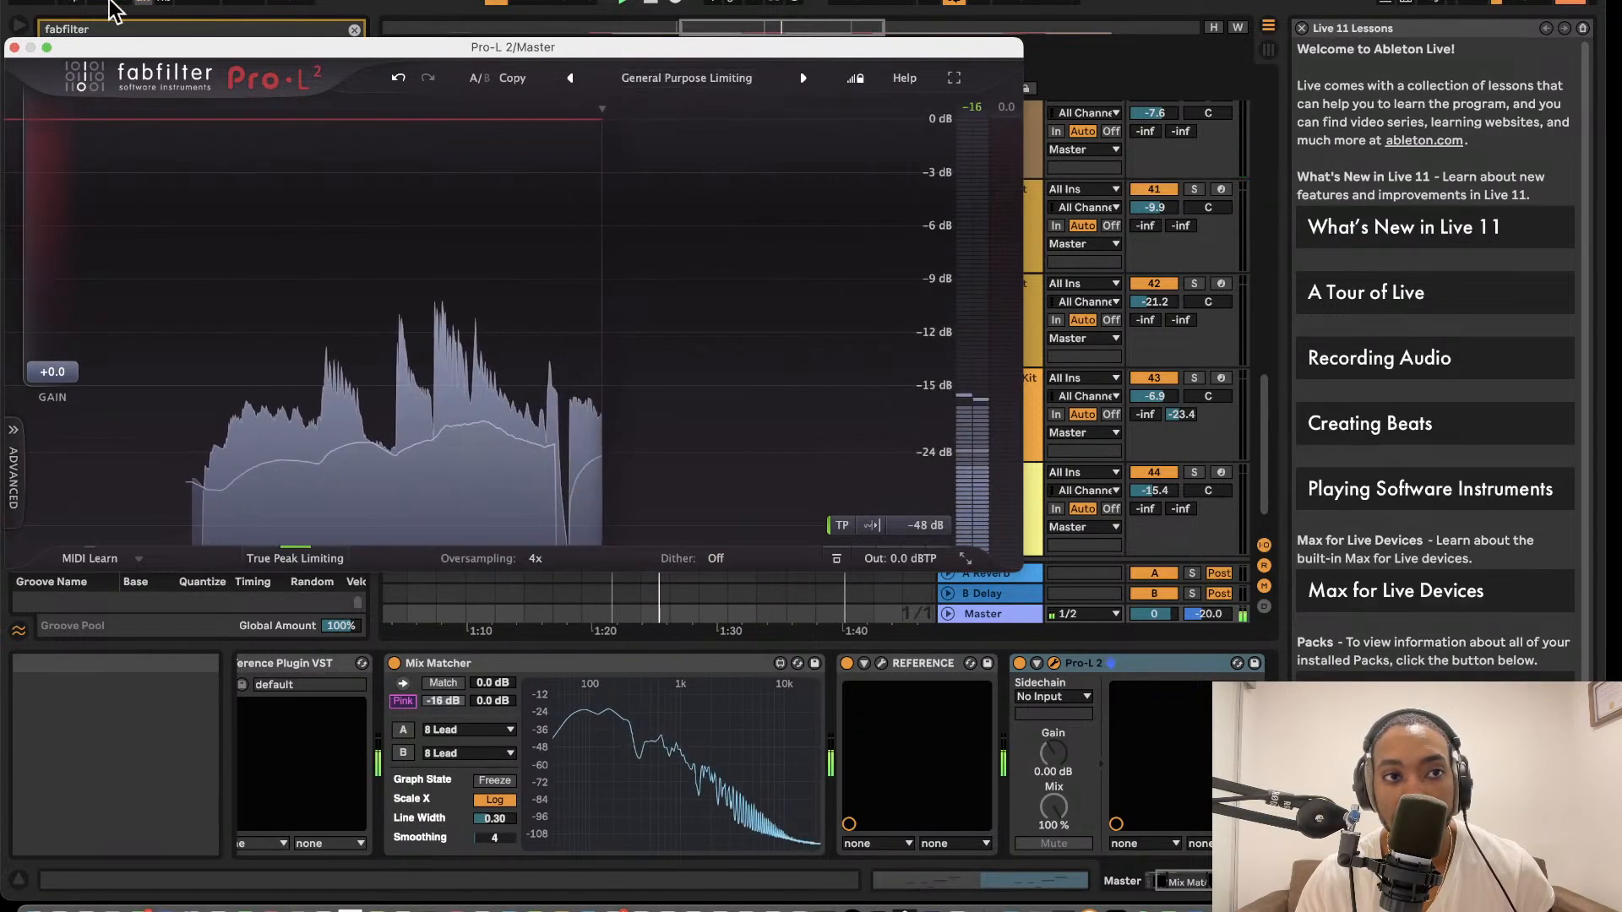
pyautogui.press('super+alt+p')
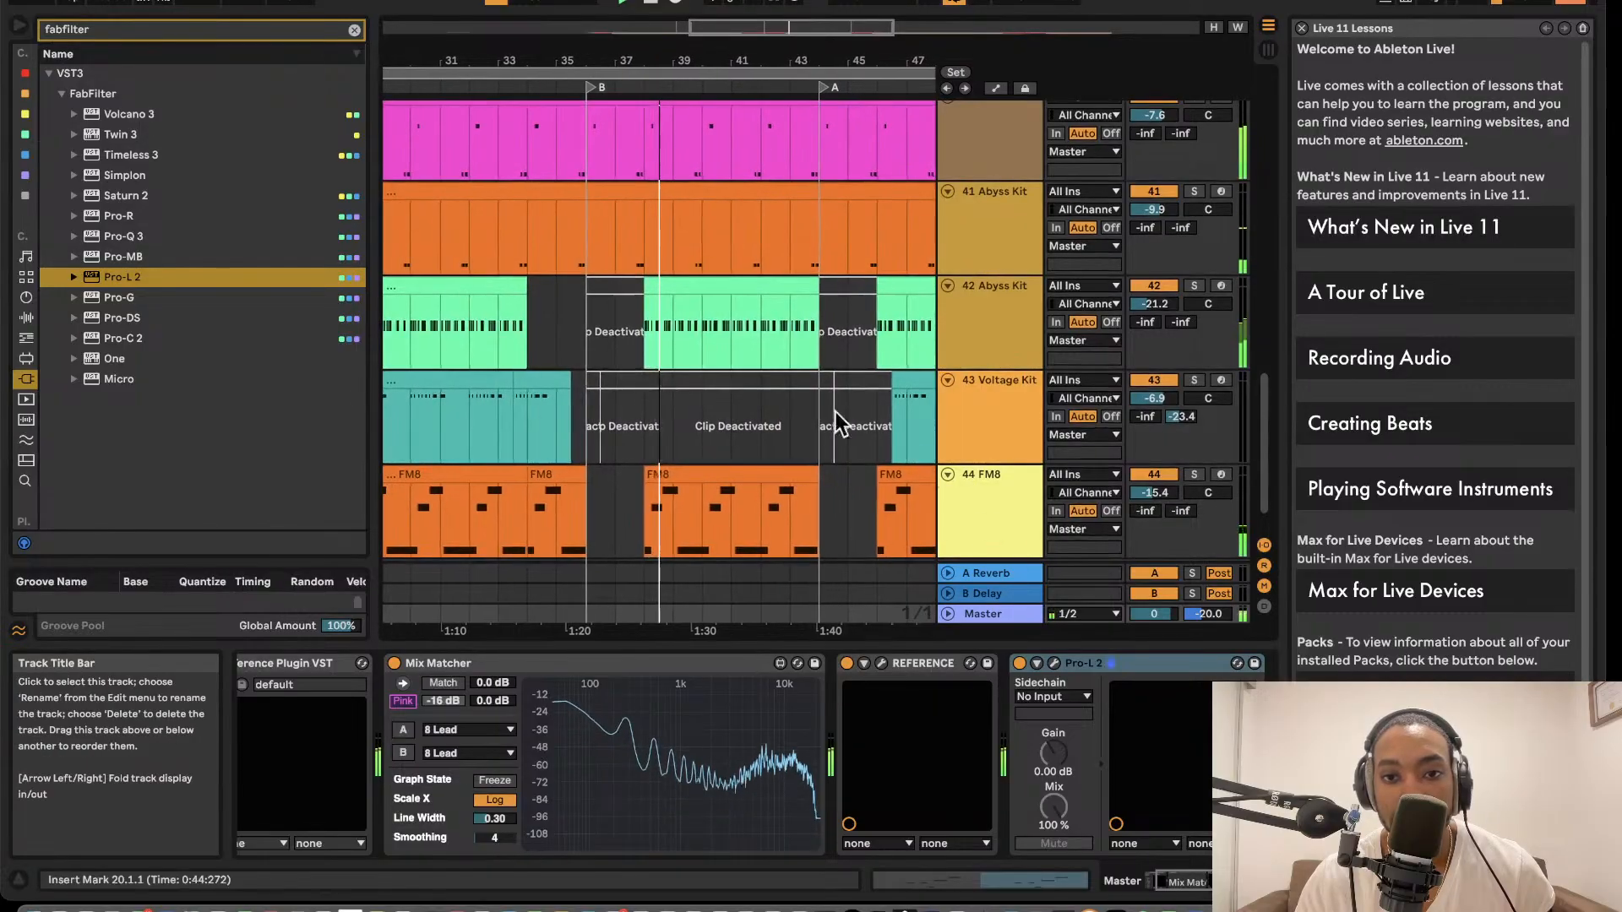
pyautogui.click(354, 30)
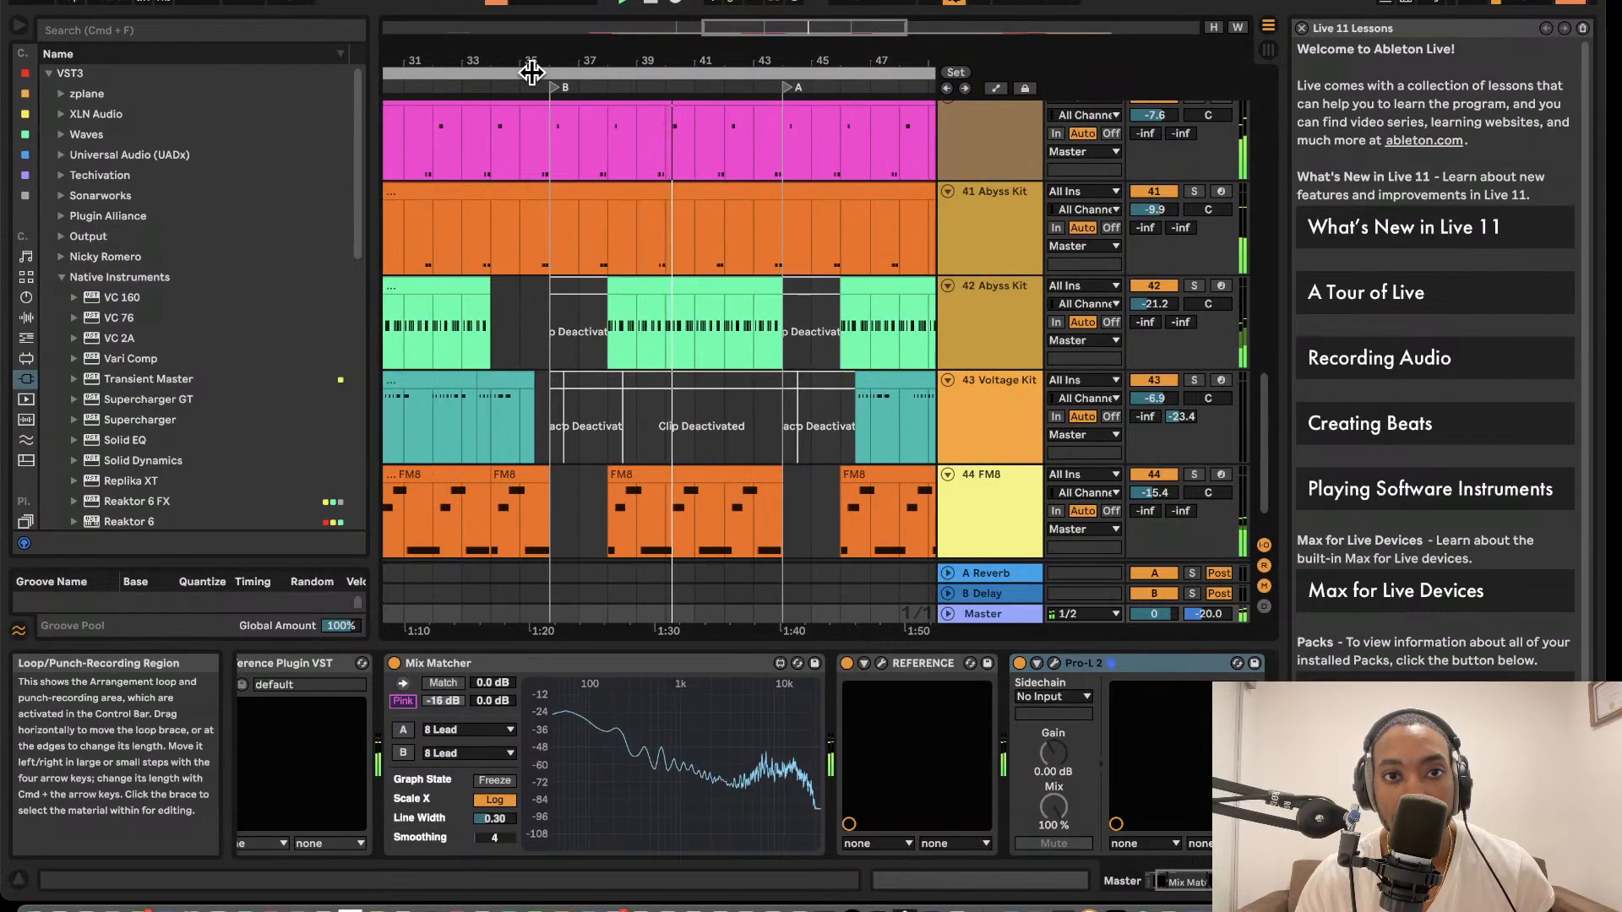
# - Select the looped range from bar 20 to bar 68 and look over the A and B sections during playback
pyautogui.click(531, 72)
pyautogui.scroll(-5, 541, 91)
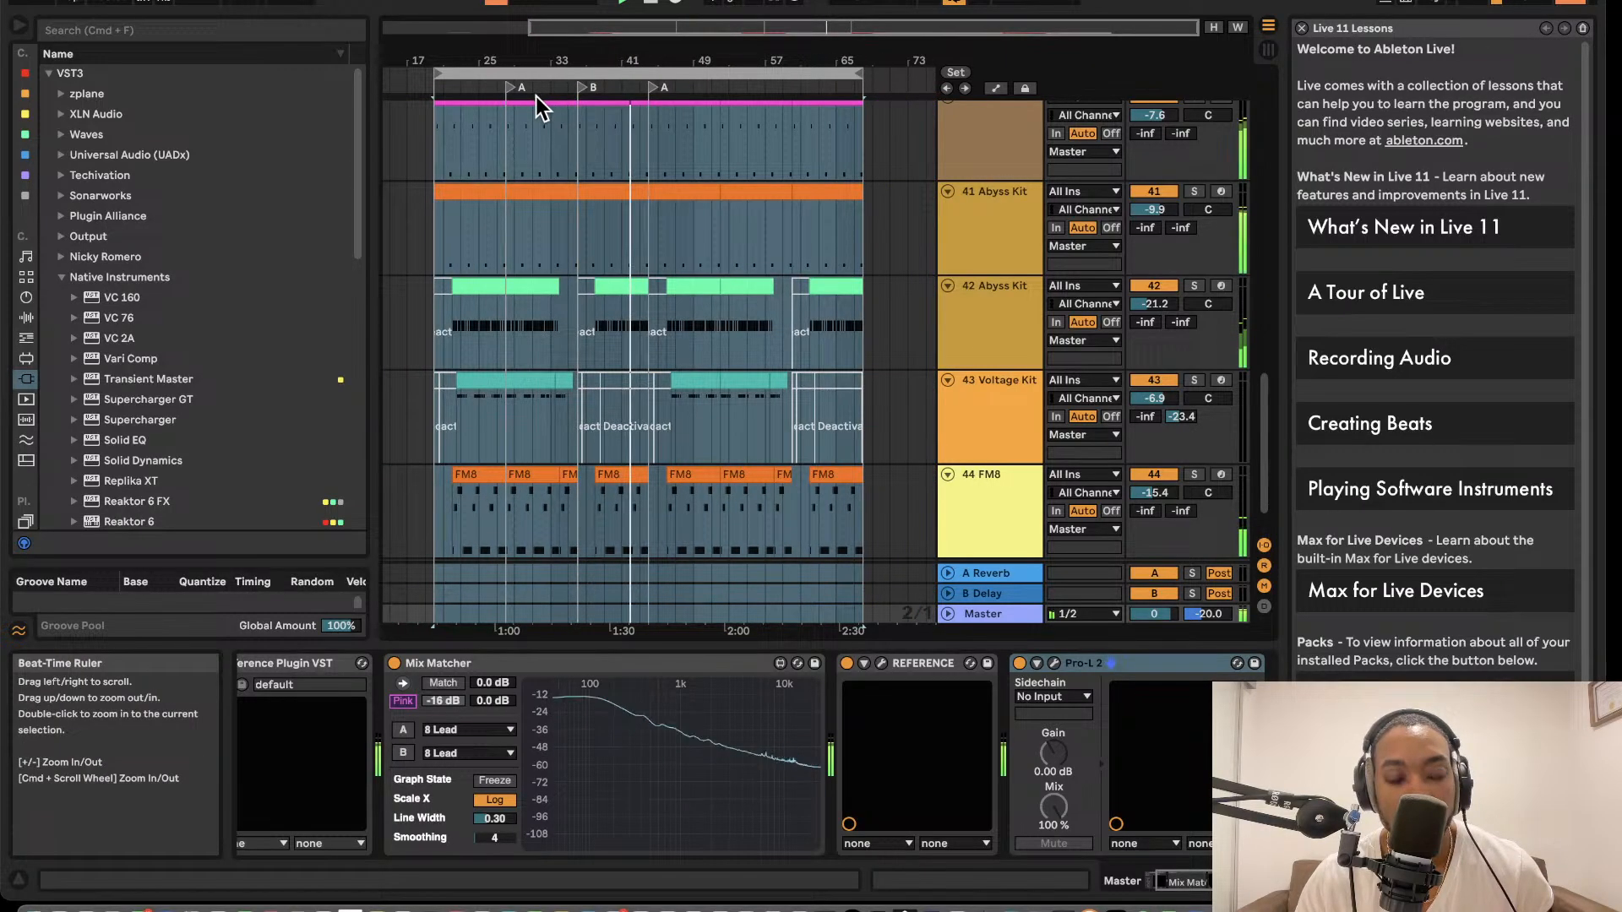
pyautogui.scroll(3, 538, 97)
pyautogui.scroll(1, 537, 103)
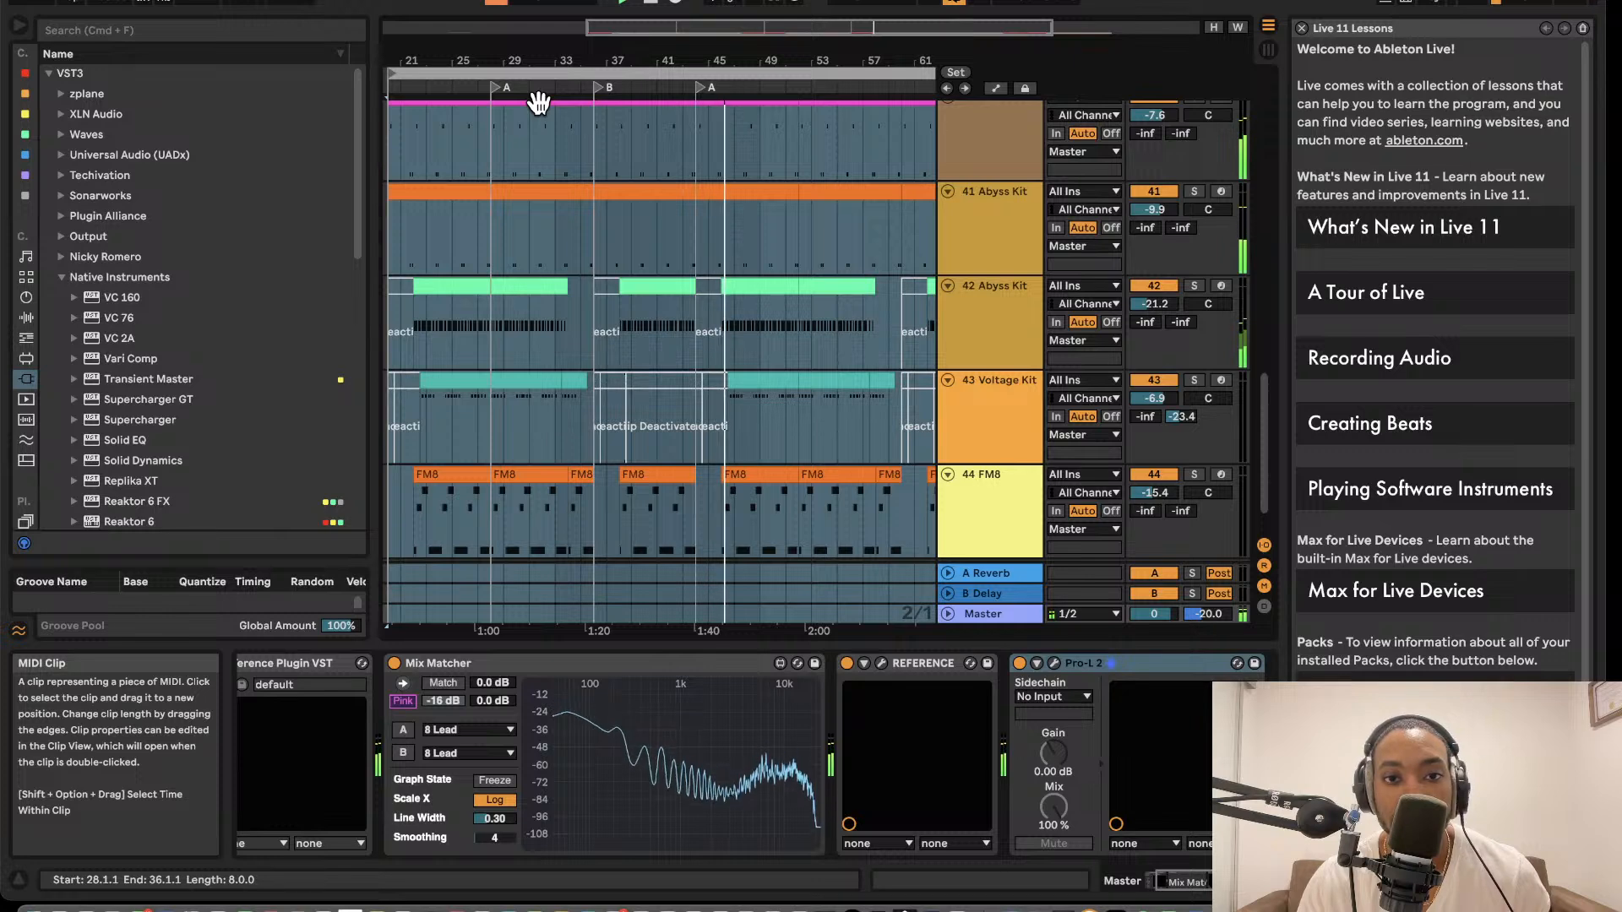
pyautogui.click(579, 69)
pyautogui.scroll(2, 581, 118)
pyautogui.hscroll(-4, 581, 118)
pyautogui.hscroll(1, 581, 118)
pyautogui.hscroll(5, 579, 119)
pyautogui.scroll(-1, 580, 118)
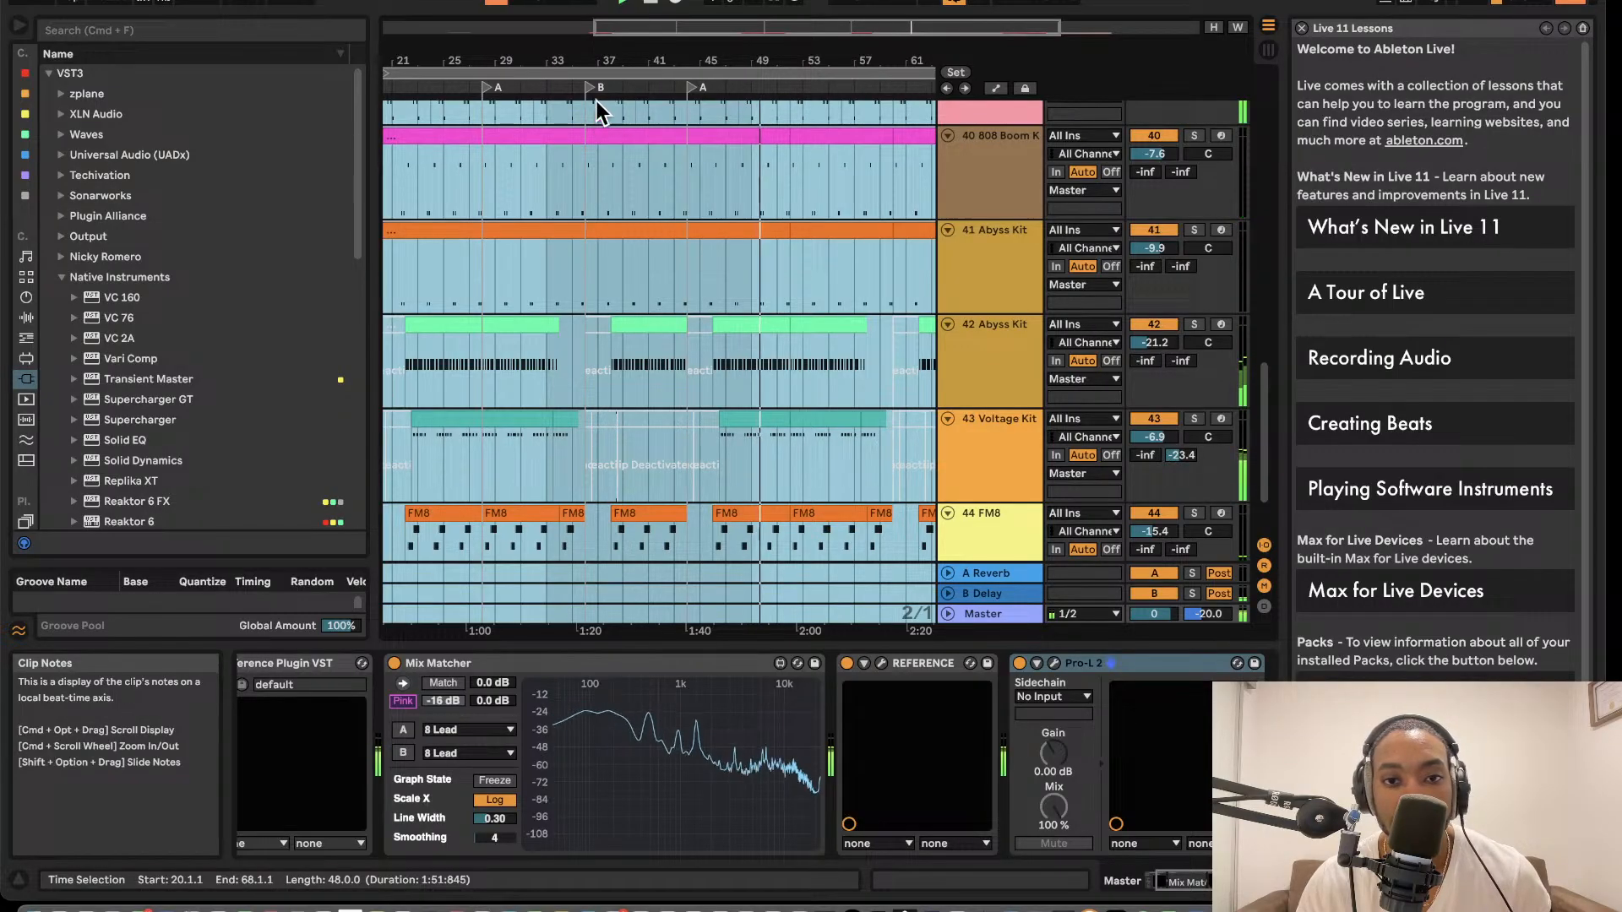
pyautogui.hscroll(-5, 596, 100)
pyautogui.hscroll(10, 595, 100)
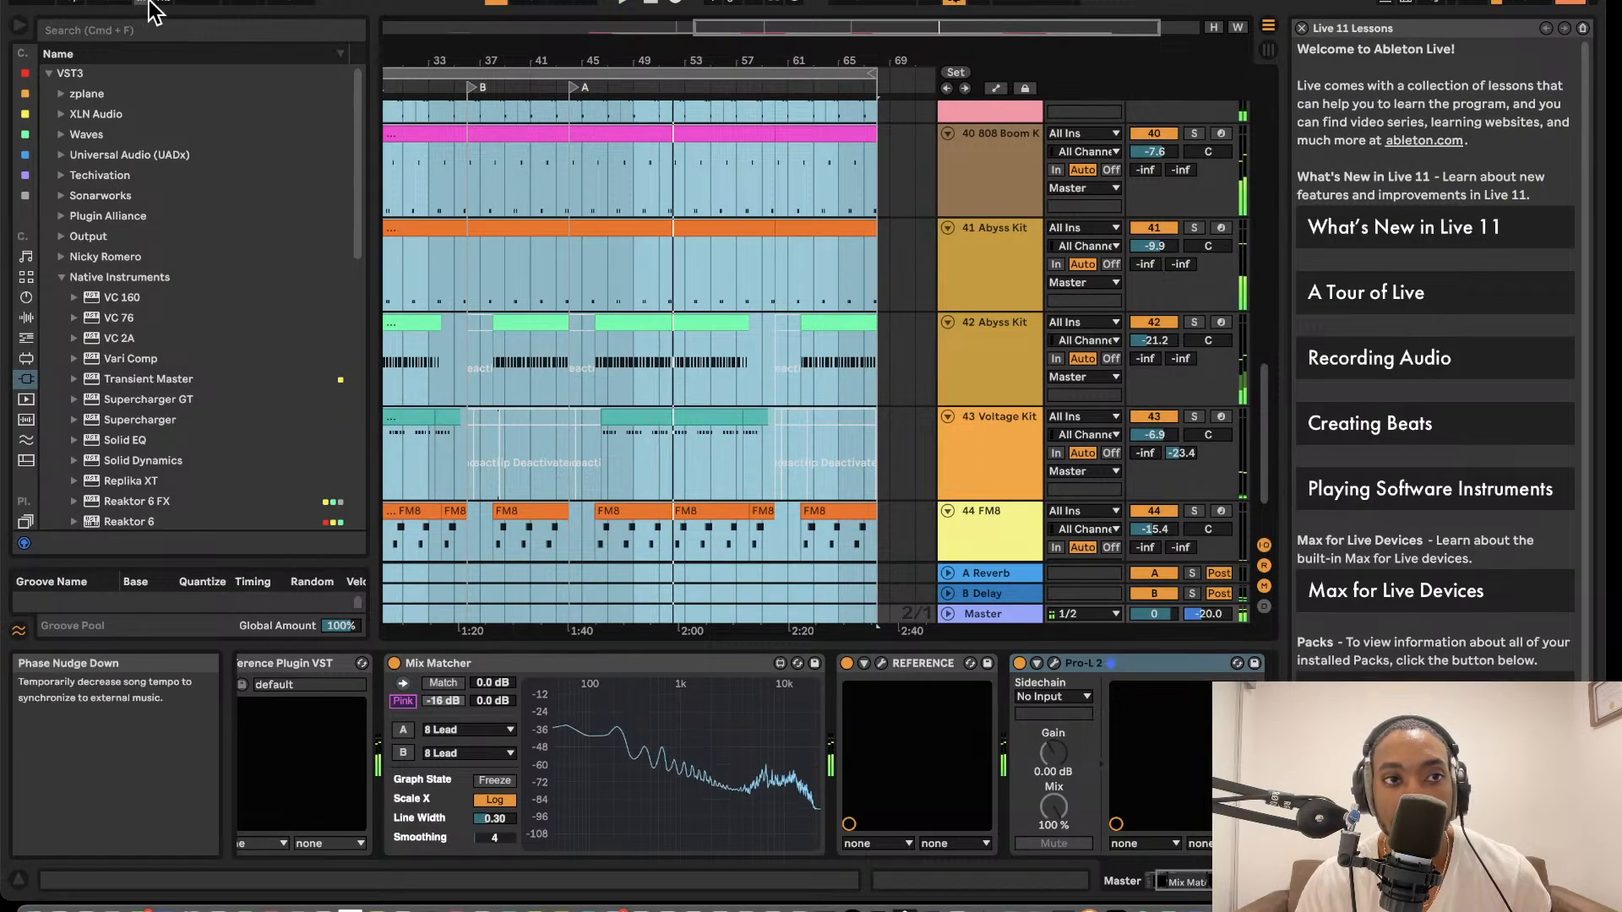
# - Fine-tune the project tempo, replaying the looped section from bar 20 after the changes to judge the speed
pyautogui.click(112, 3)
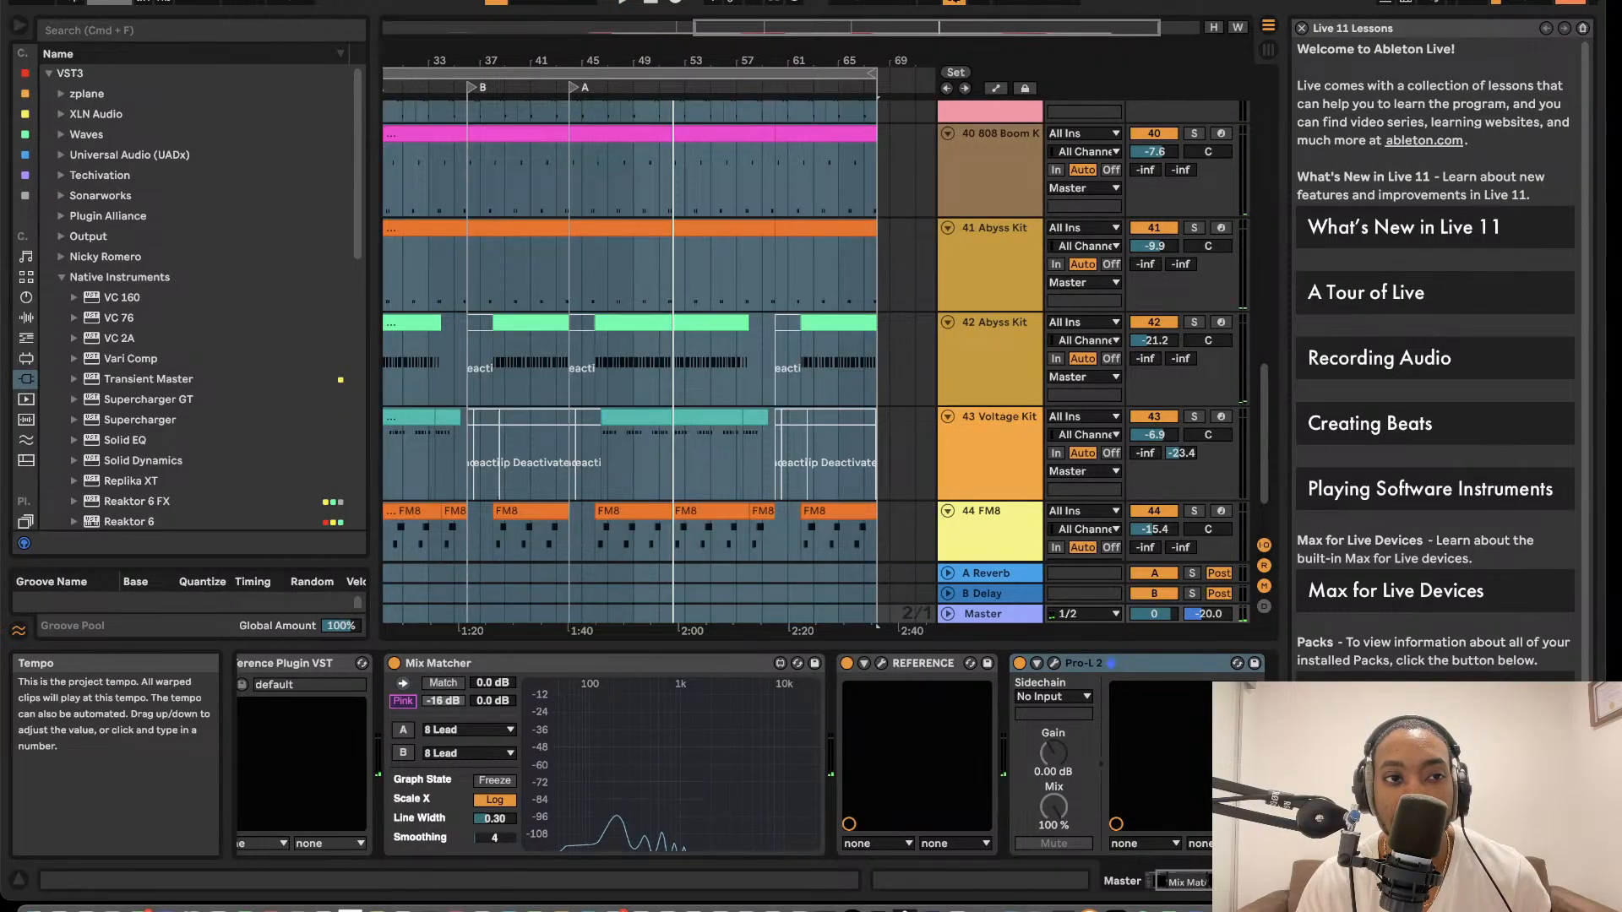
pyautogui.press('space')
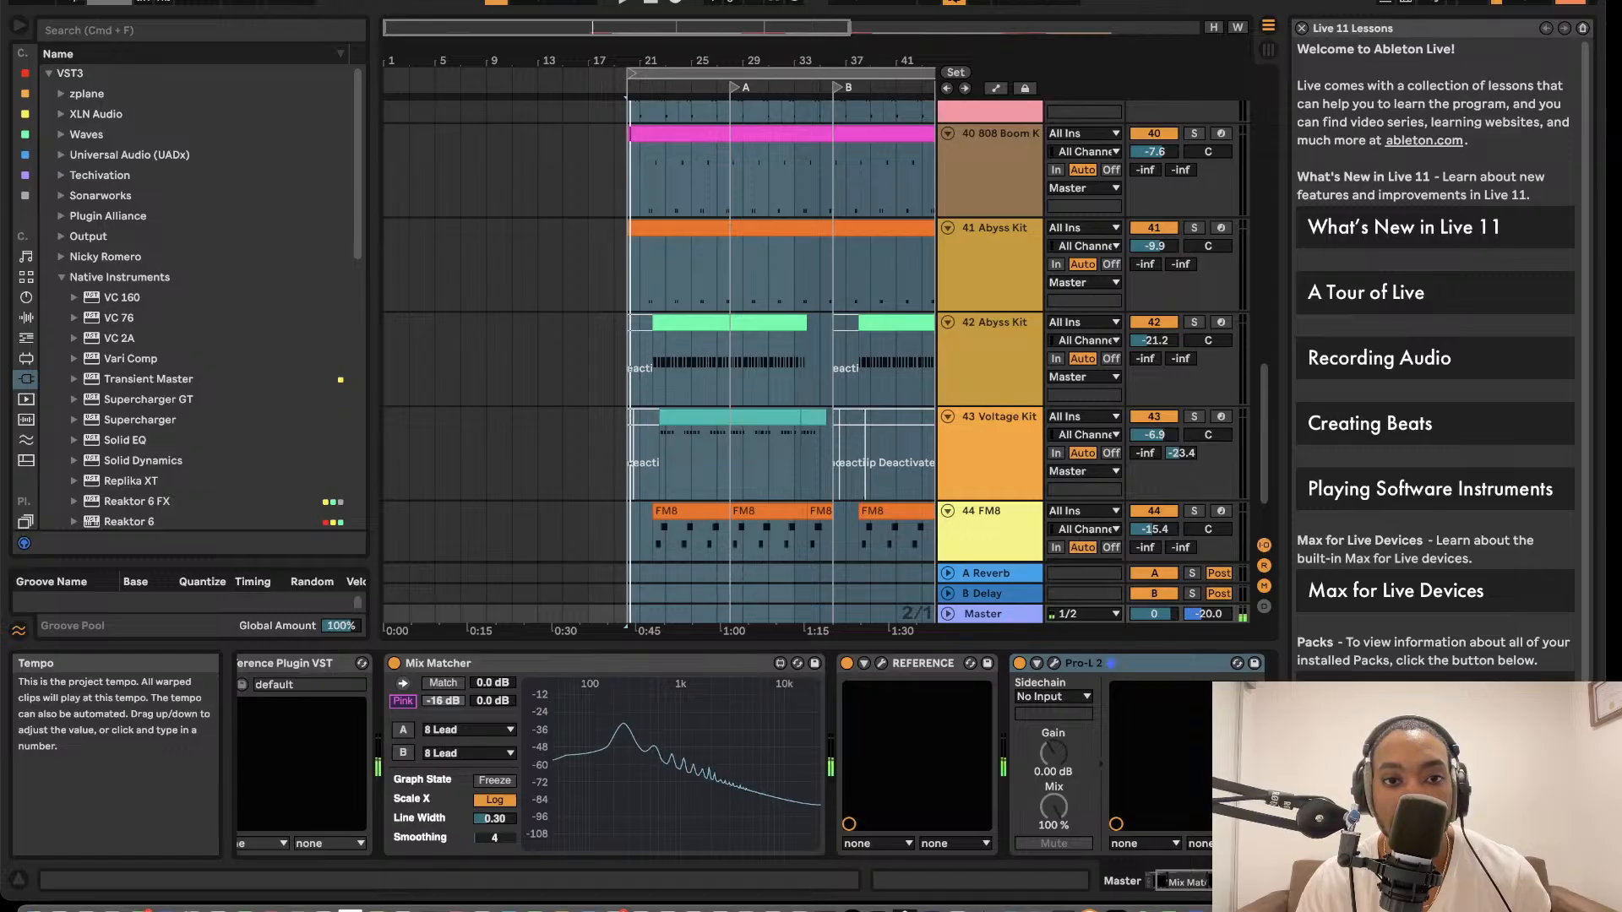
pyautogui.click(654, 87)
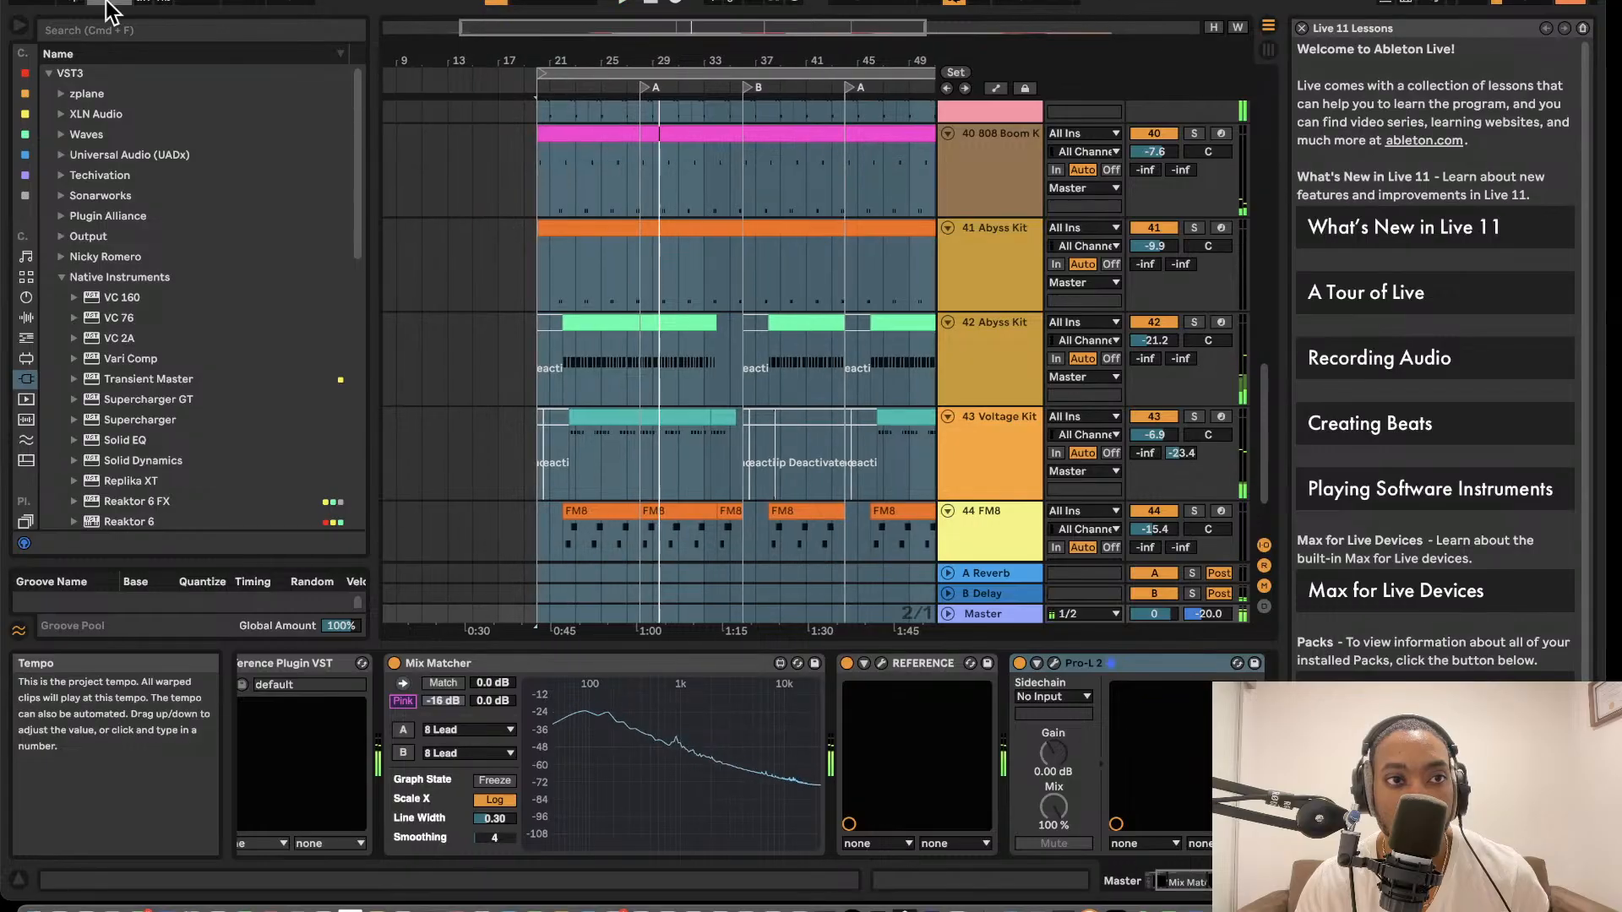
pyautogui.press('space')
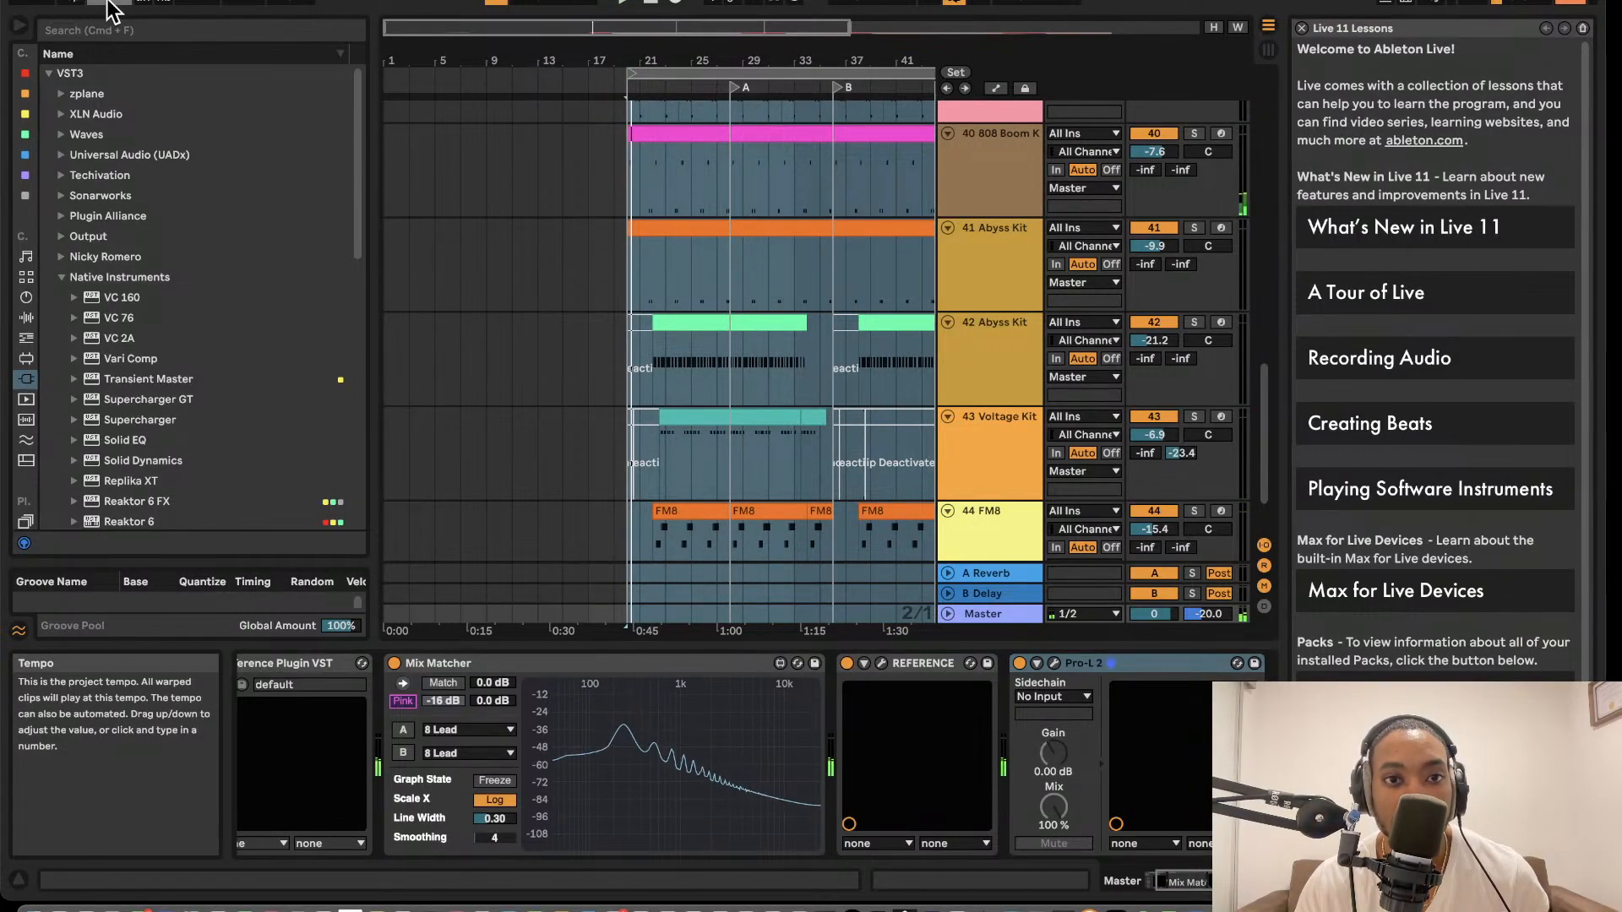
pyautogui.click(660, 85)
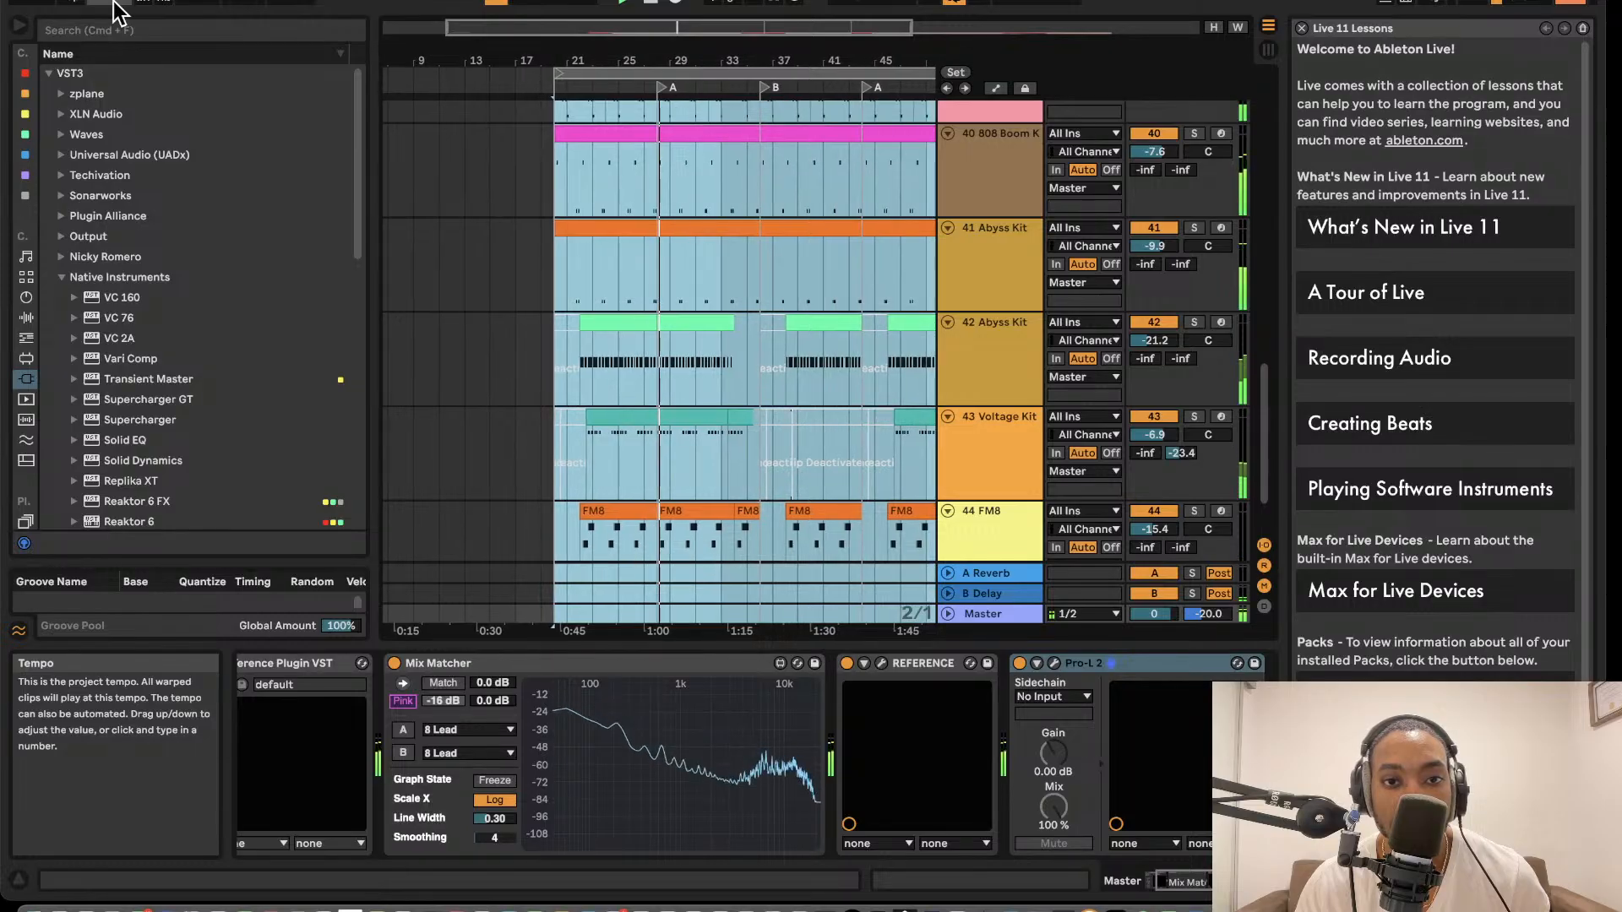
pyautogui.press('space')
pyautogui.moveTo(114, 2); pyautogui.dragTo(114, 0)
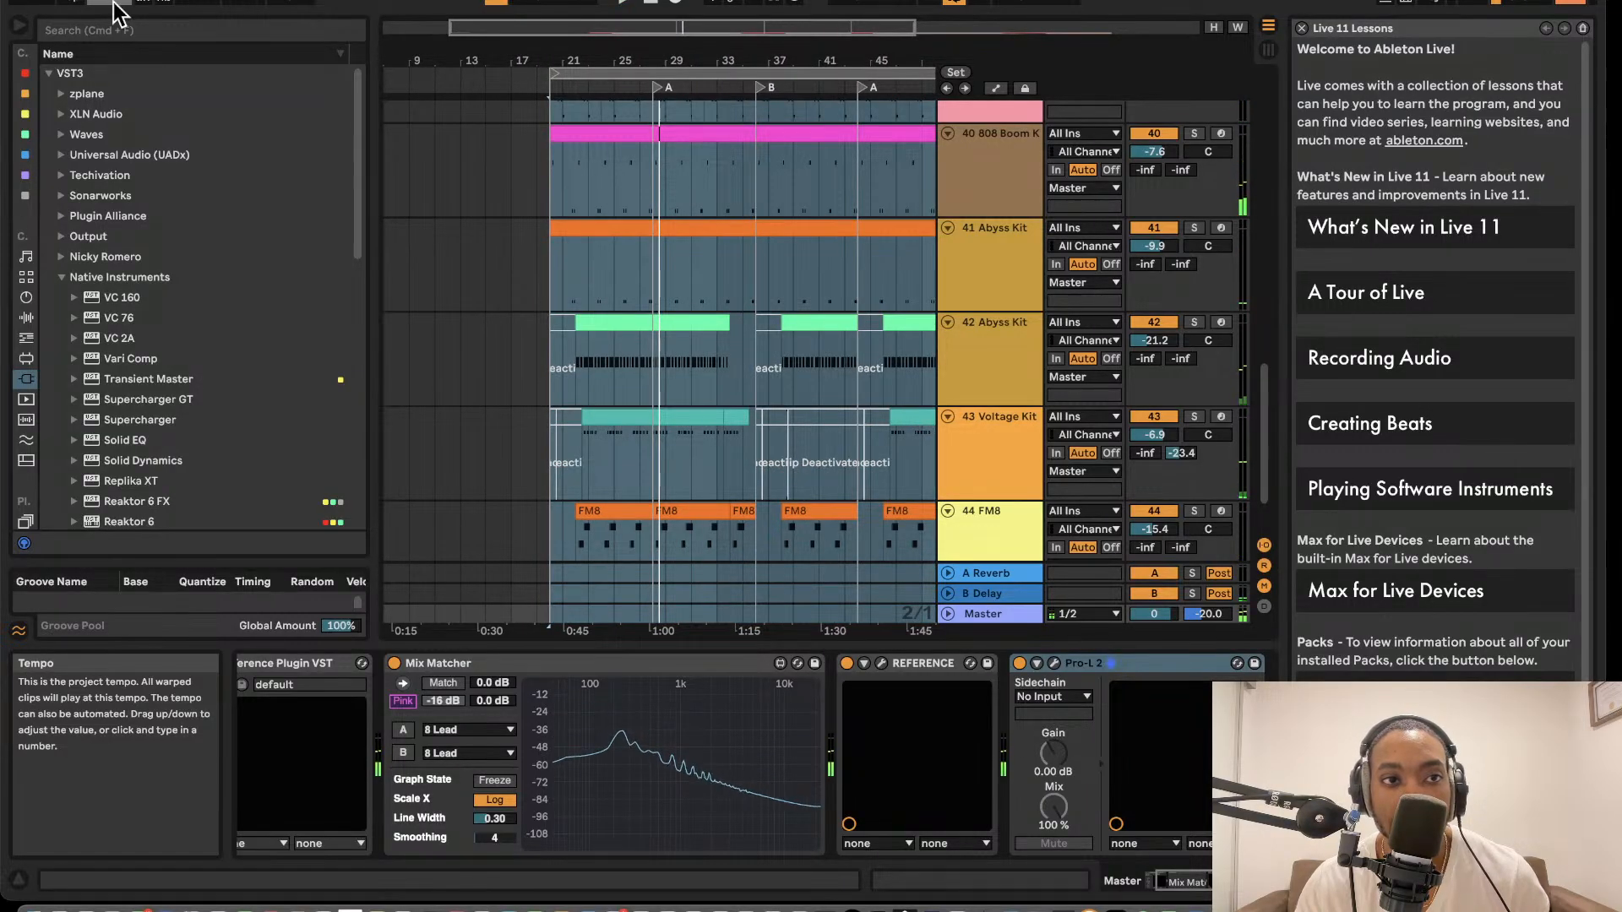
pyautogui.press('space')
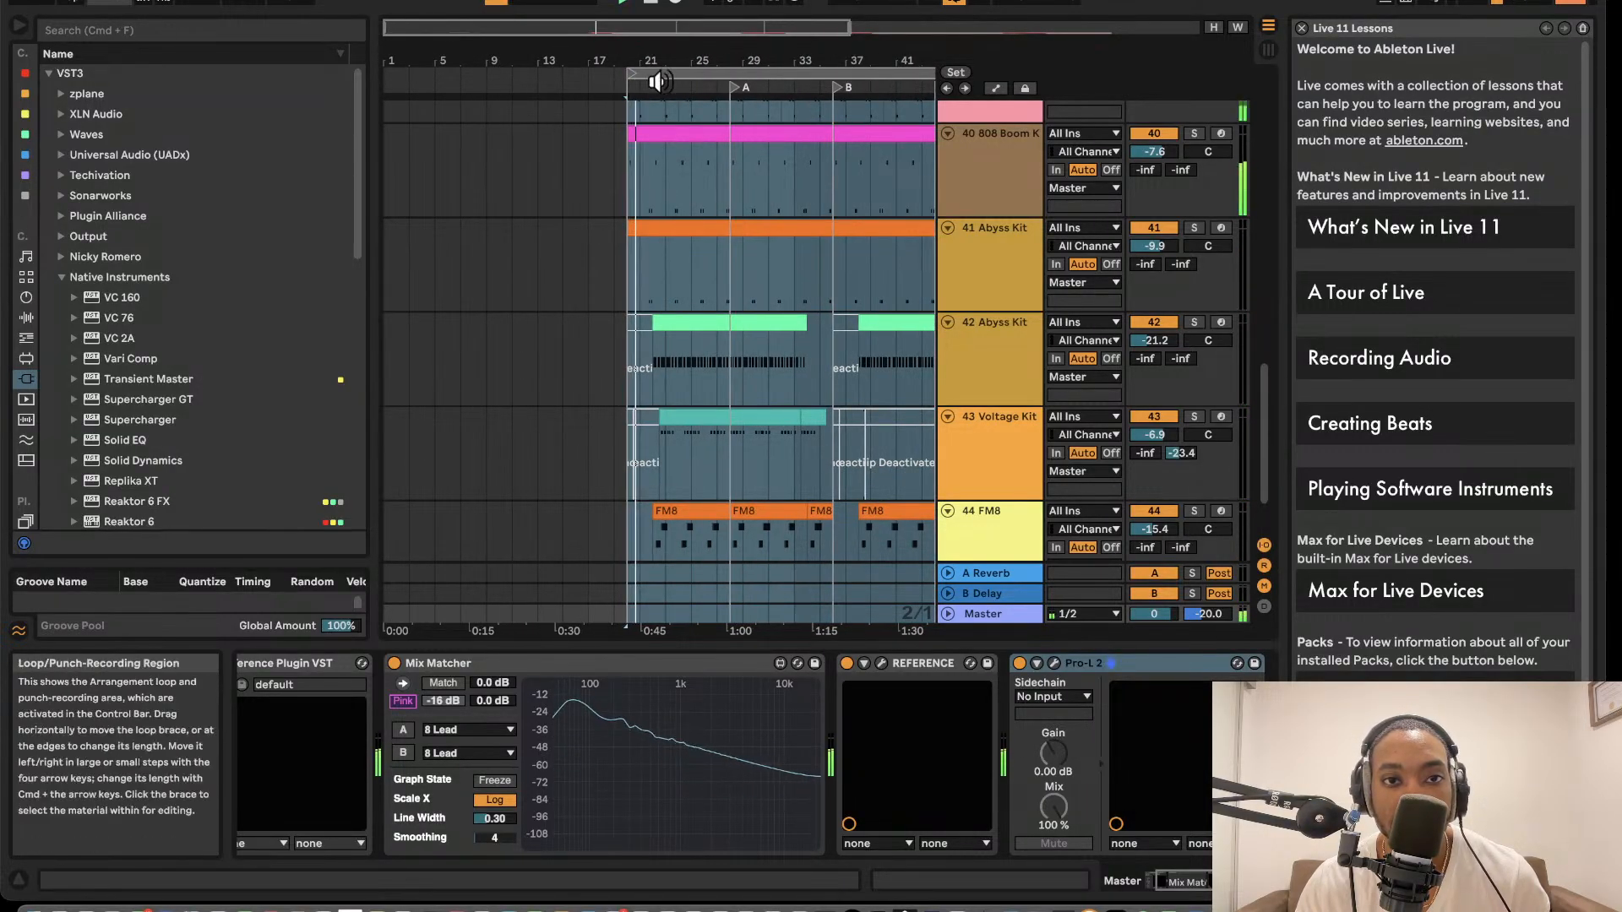
pyautogui.click(654, 75)
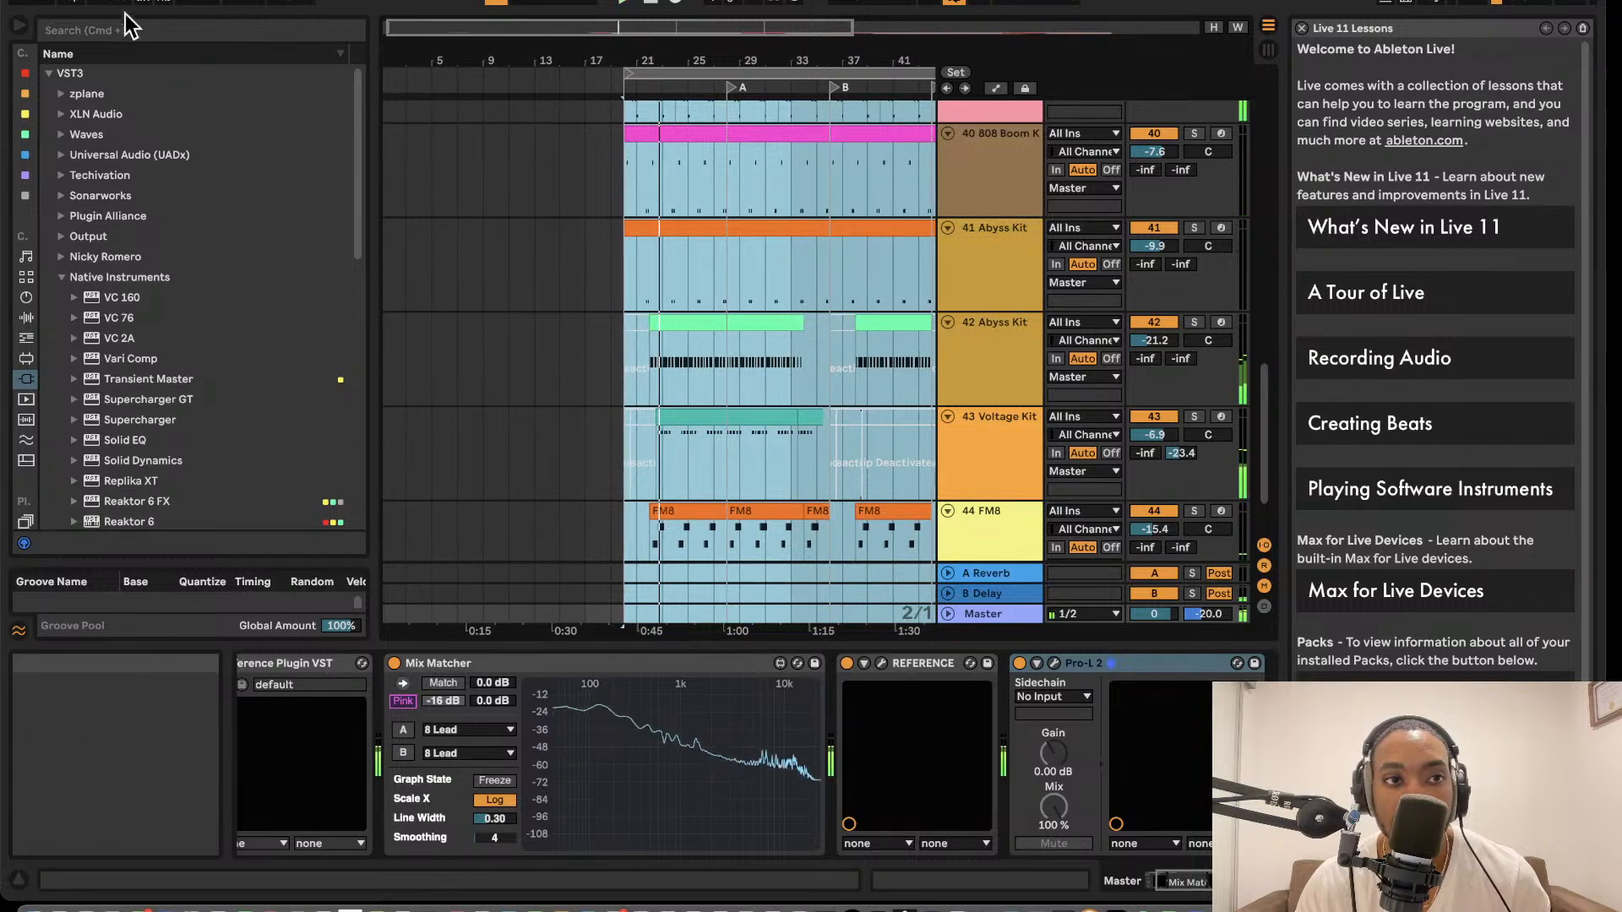
pyautogui.moveTo(114, 1); pyautogui.dragTo(115, 0)
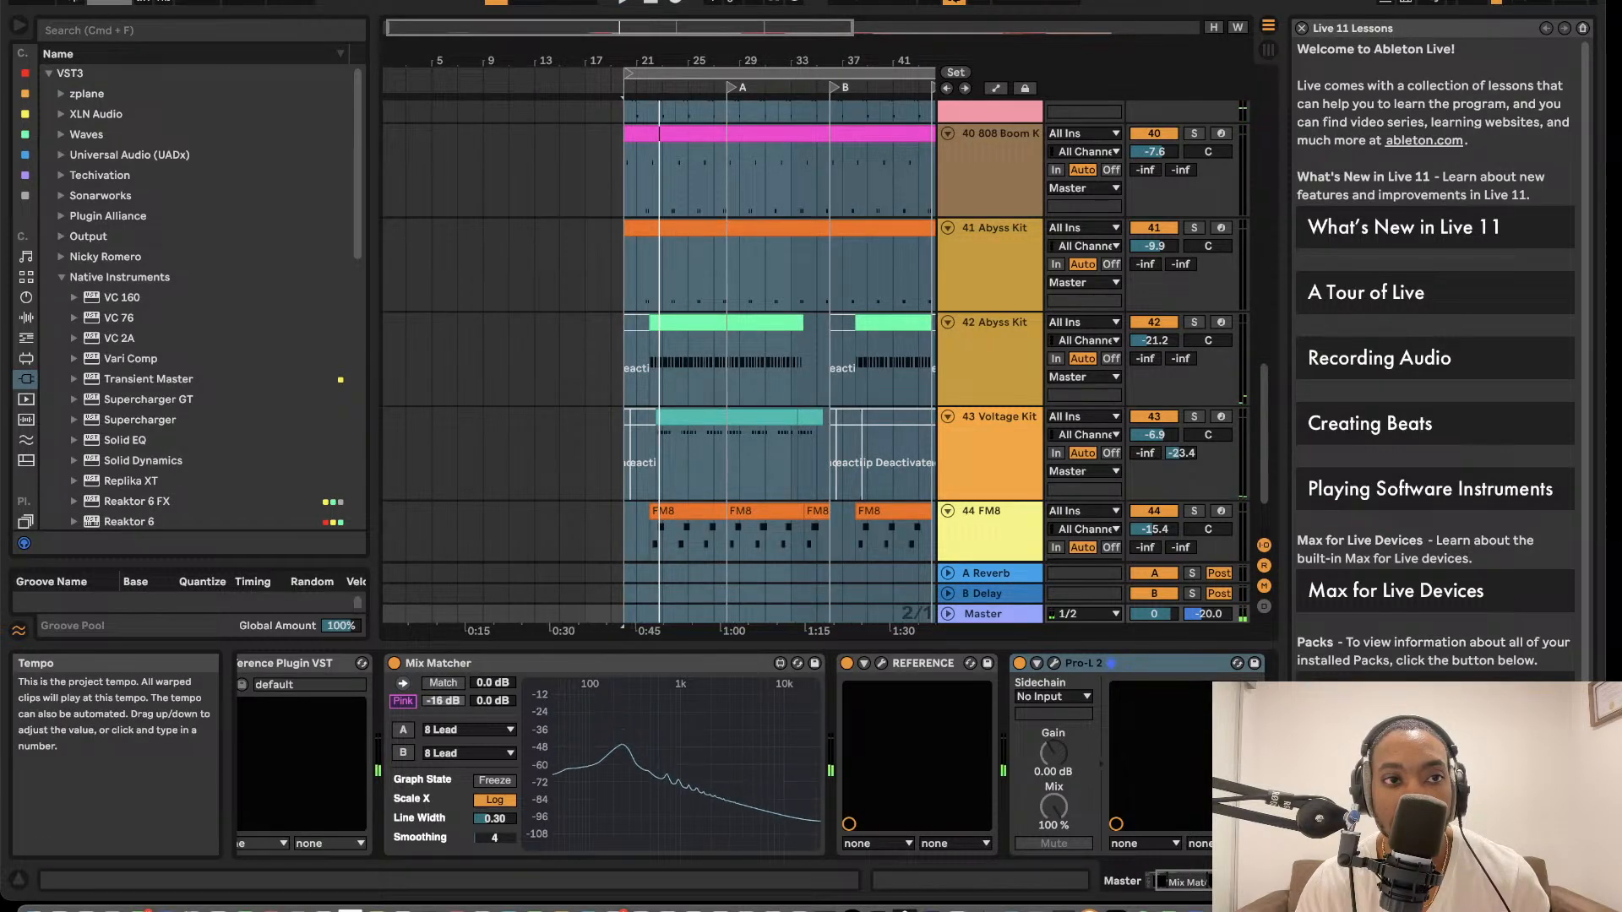
pyautogui.press('space')
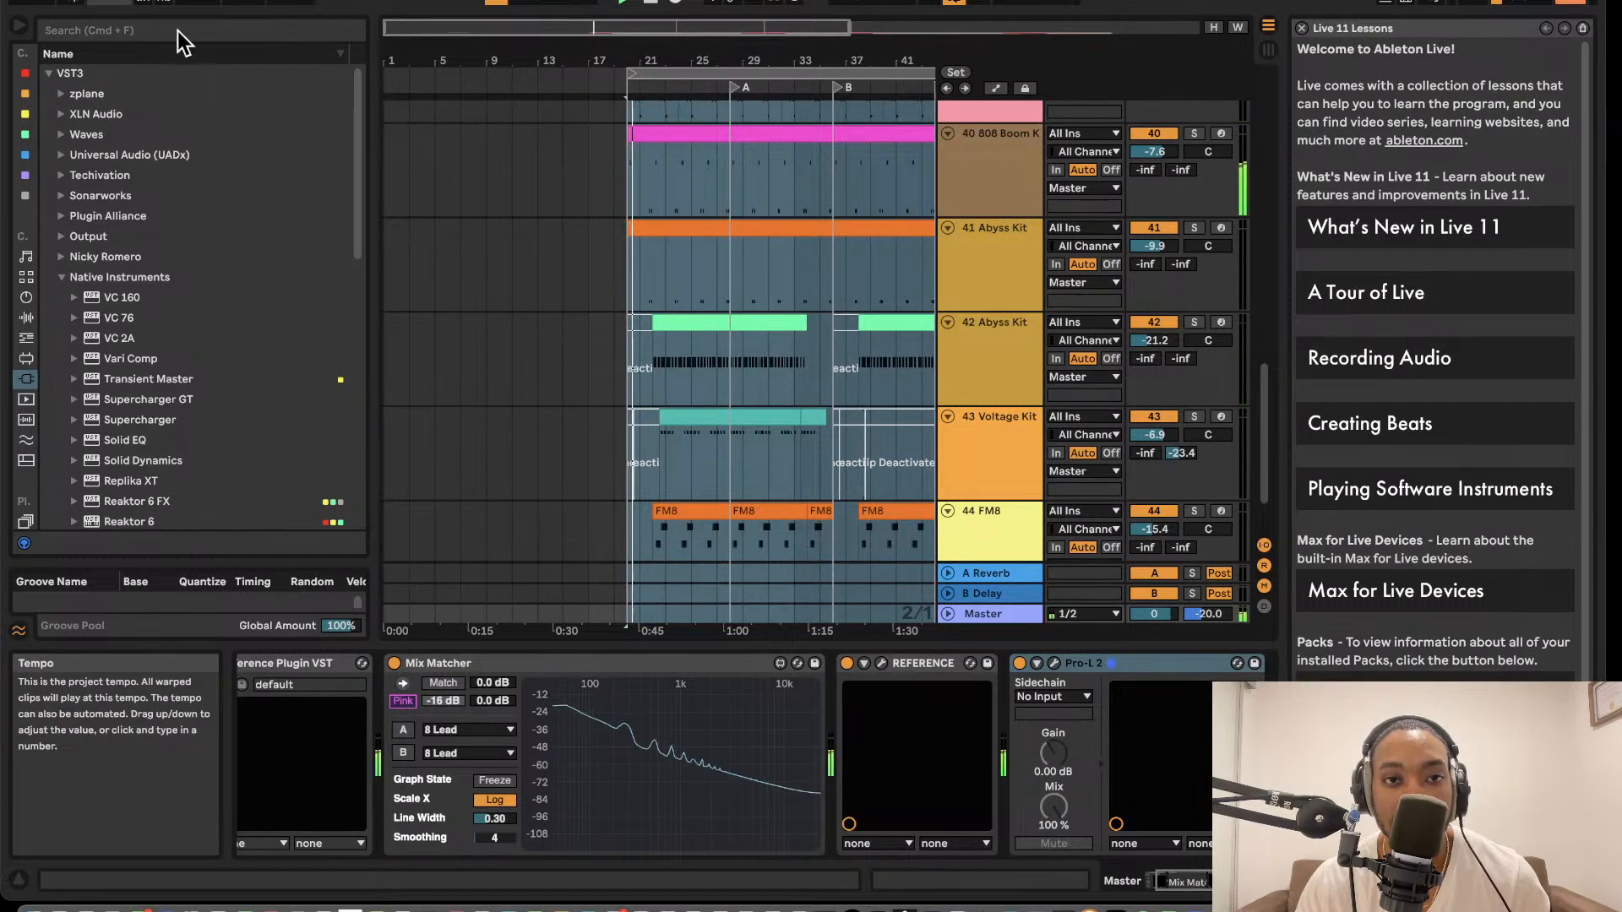
pyautogui.click(655, 88)
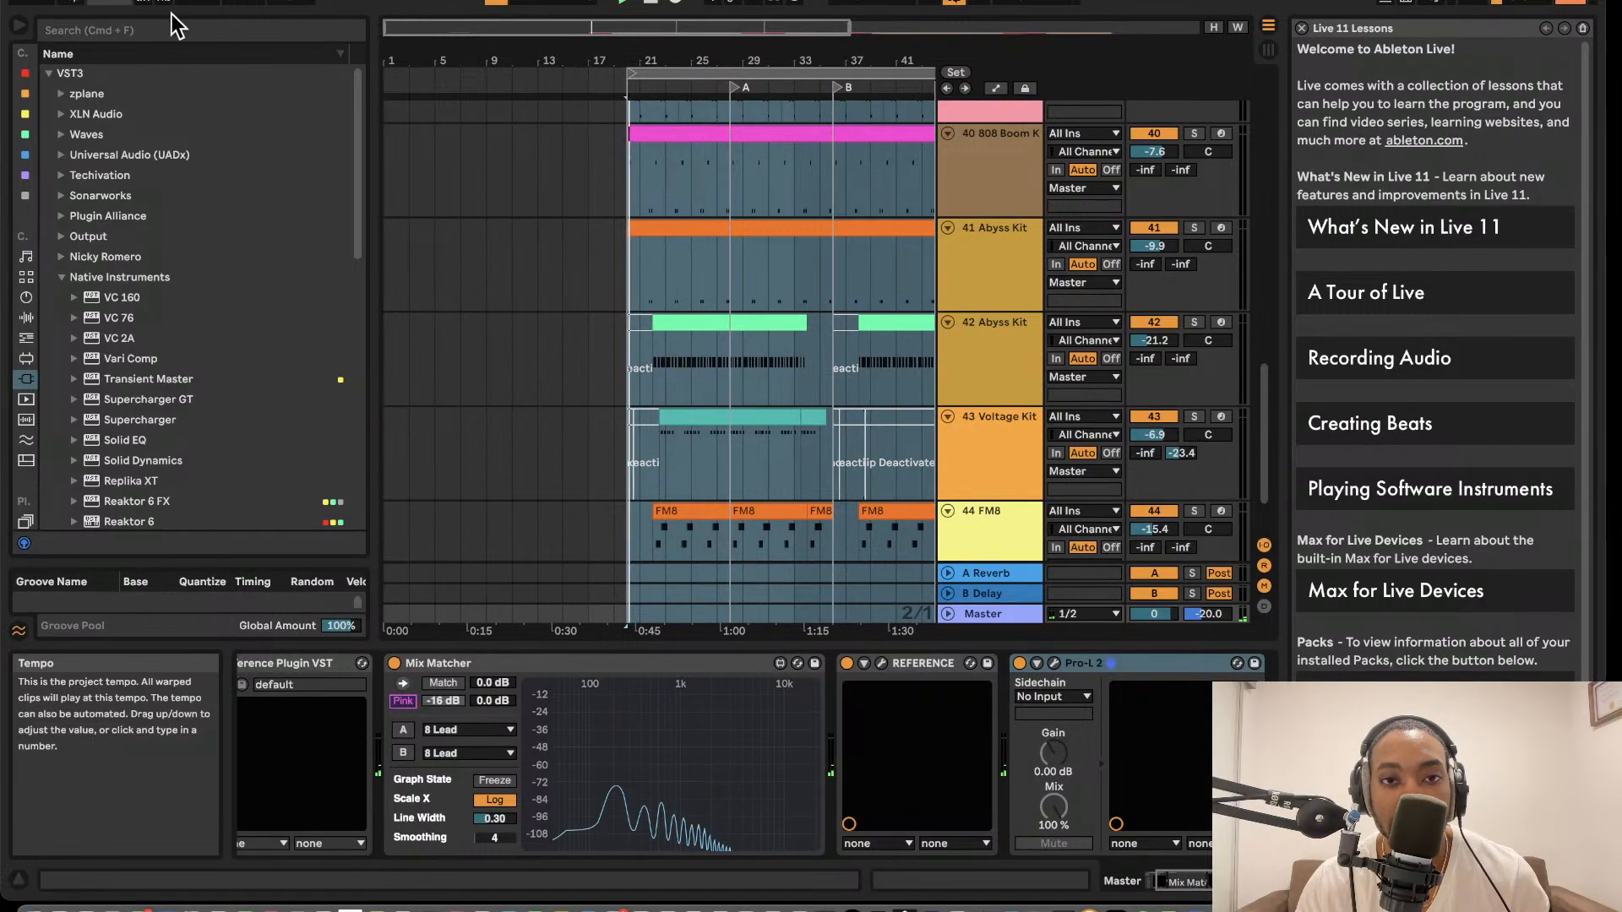
pyautogui.click(662, 85)
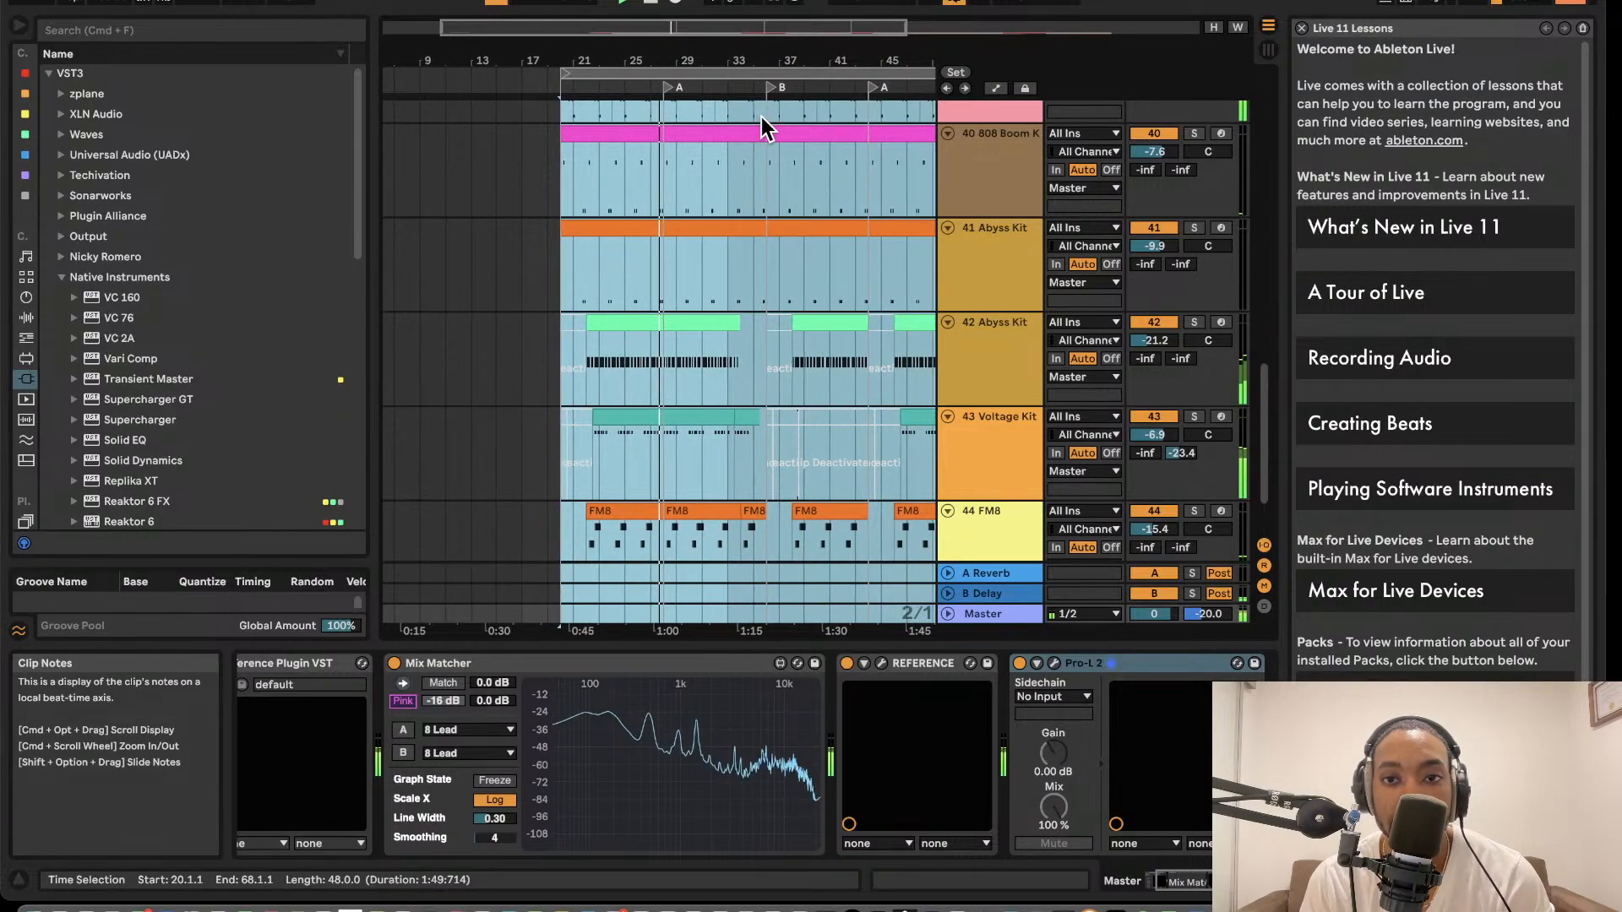
# - Select the looped range from bar 20 to bar 68 across the tracks again as the range for the export
pyautogui.scroll(-2, 762, 119)
pyautogui.scroll(-2, 761, 117)
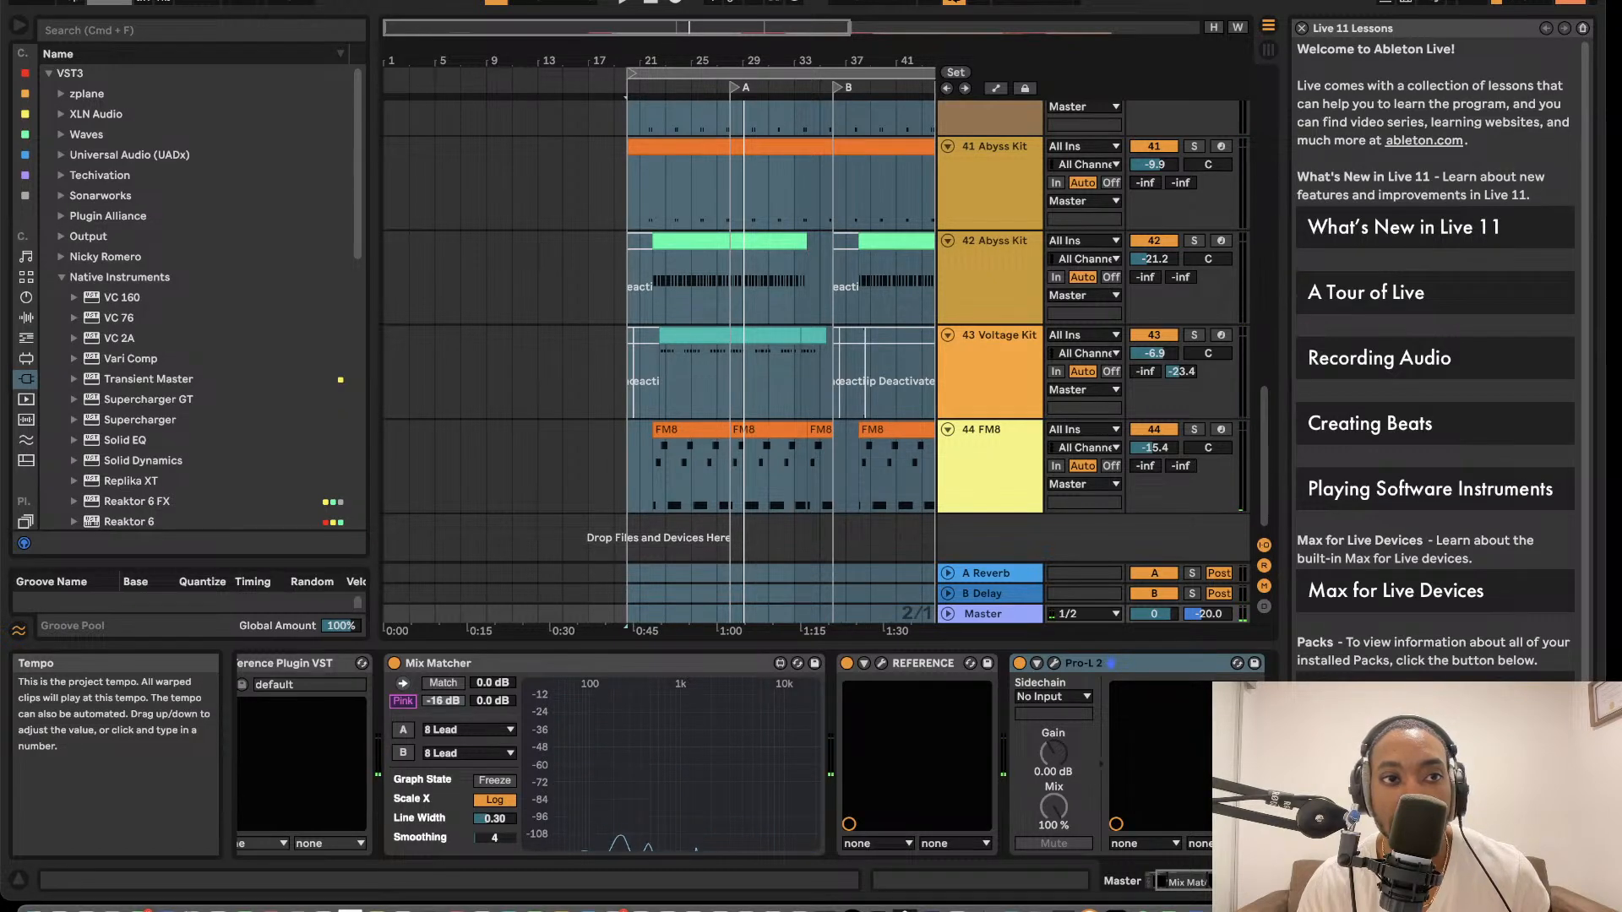
pyautogui.click(690, 77)
pyautogui.click(737, 200)
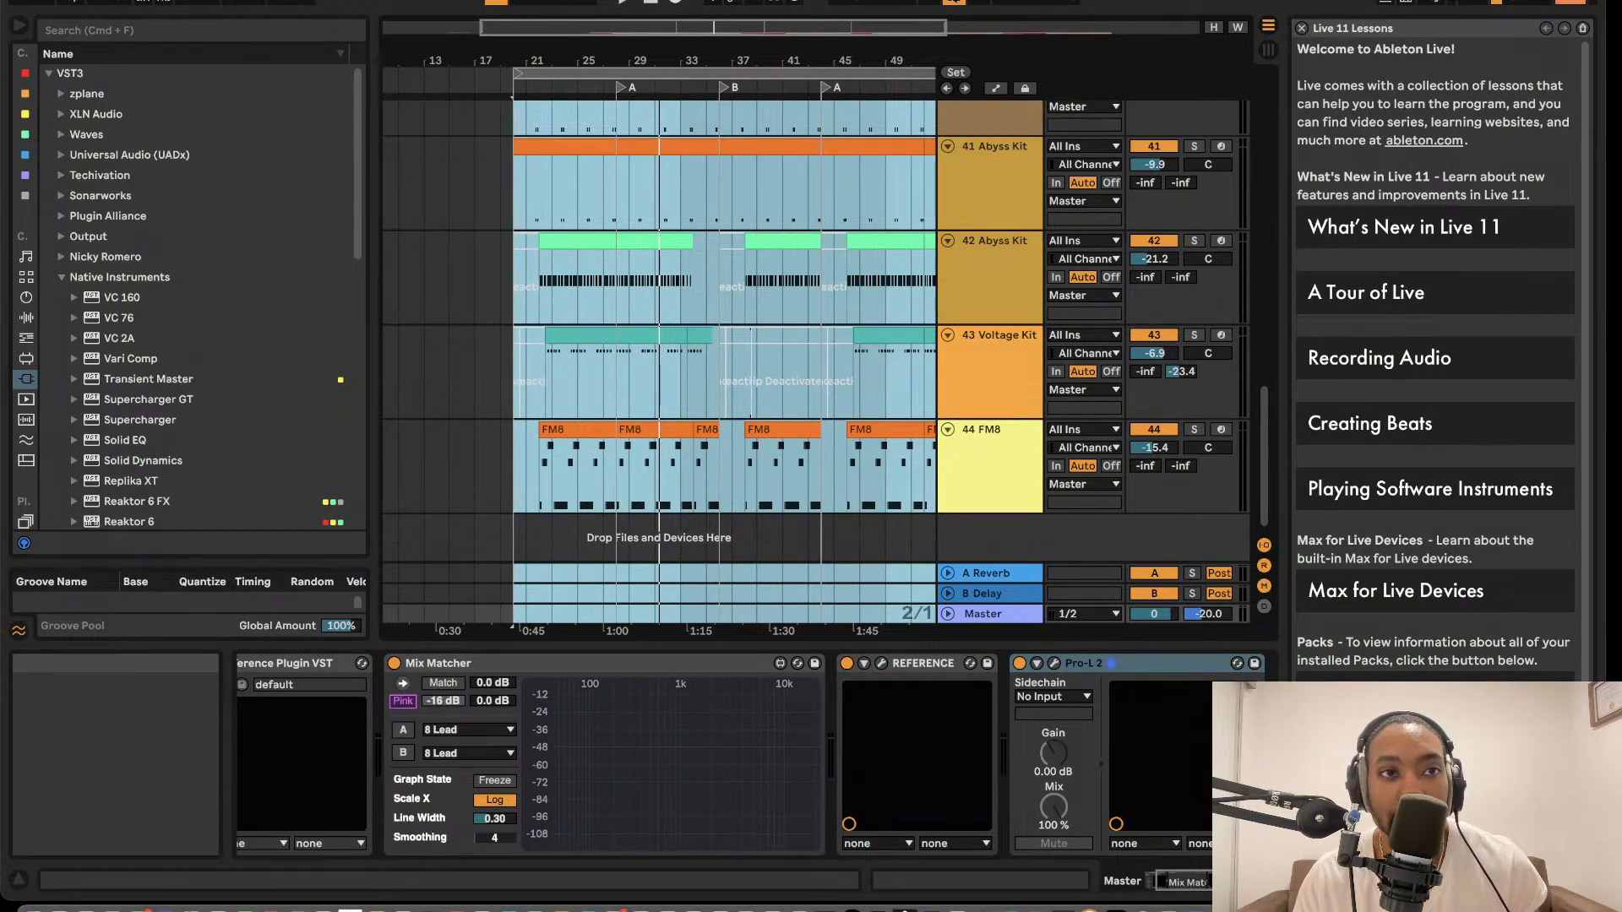
# - Collect all used media files except Factory Packs into the project and save the set as Padbounce in the comback king Project folder
pyautogui.click(113, 1)
pyautogui.click(170, 198)
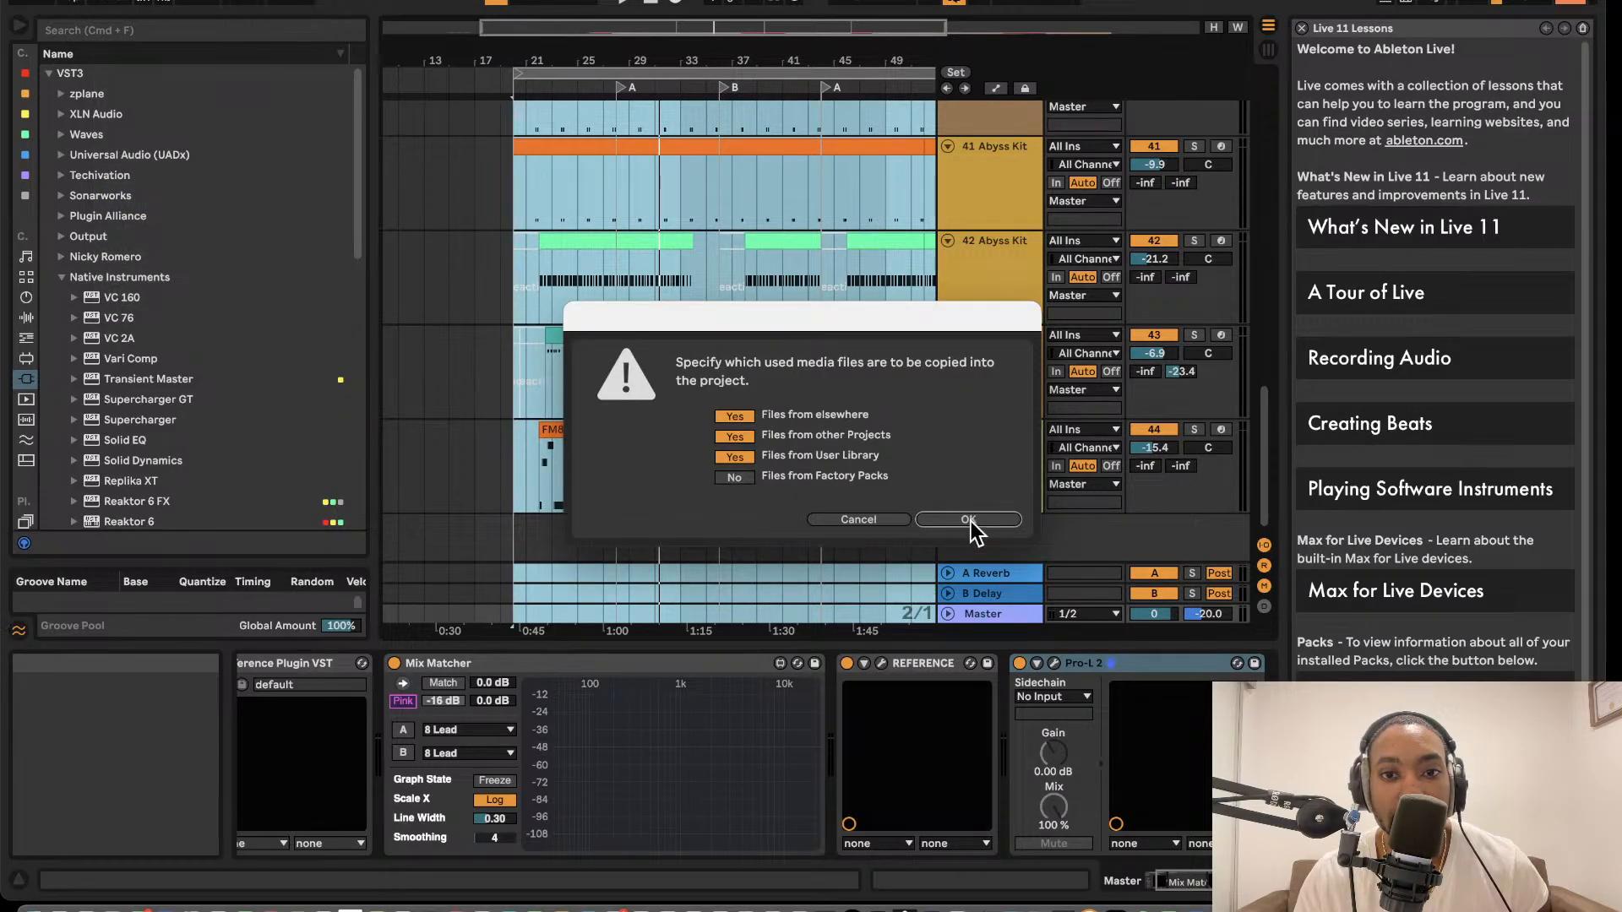
pyautogui.click(969, 519)
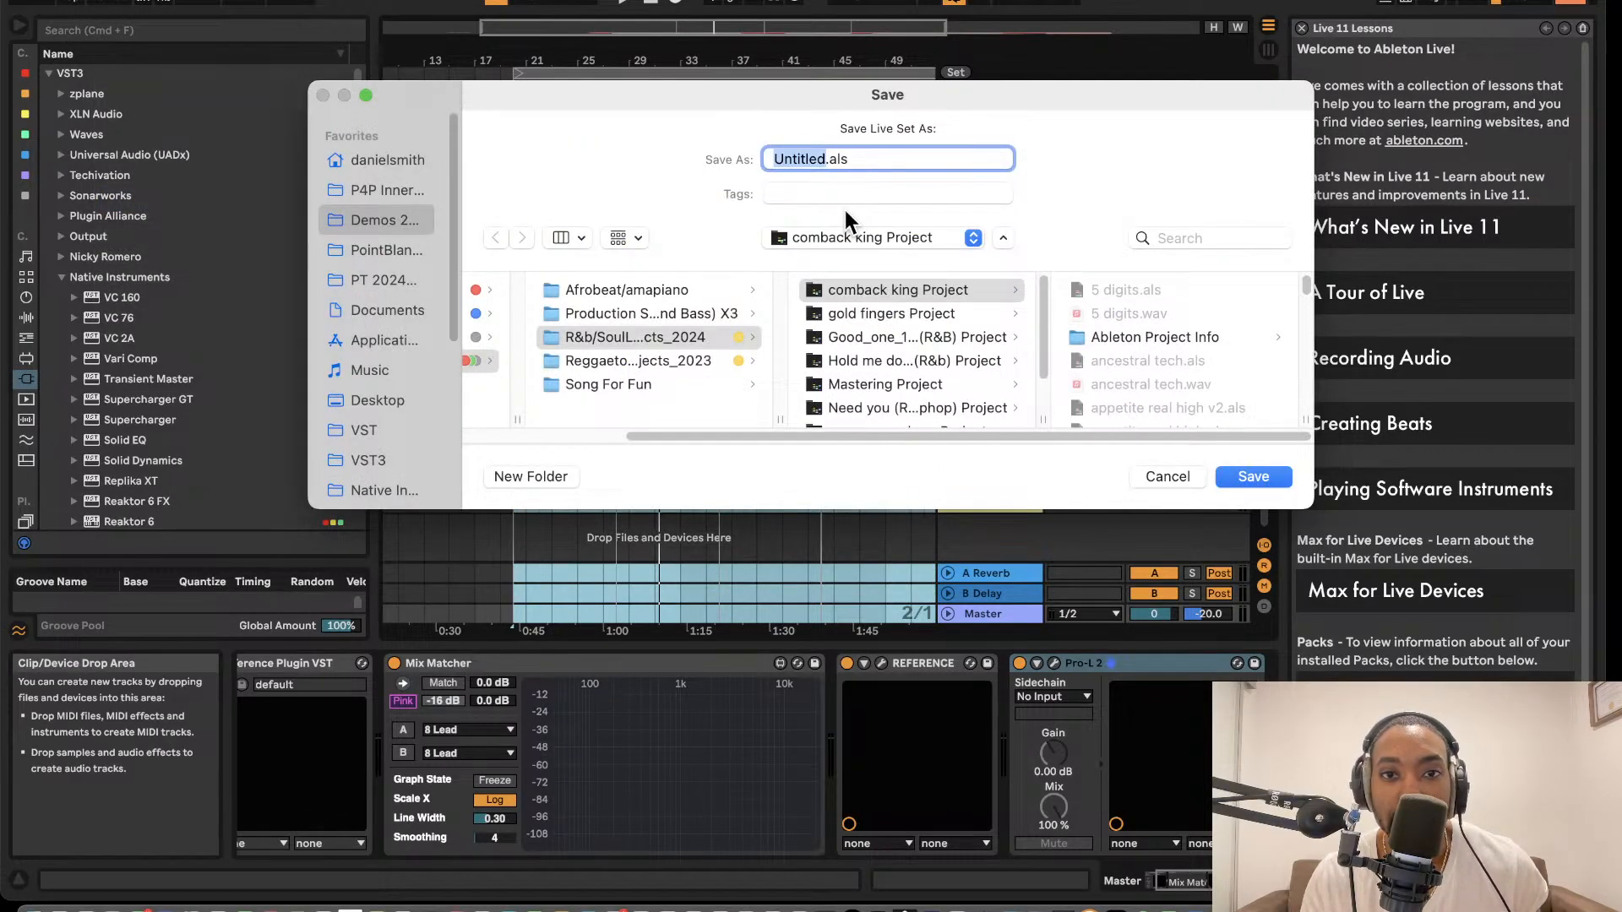
pyautogui.press('BackSpace')
pyautogui.write('Padbounc')
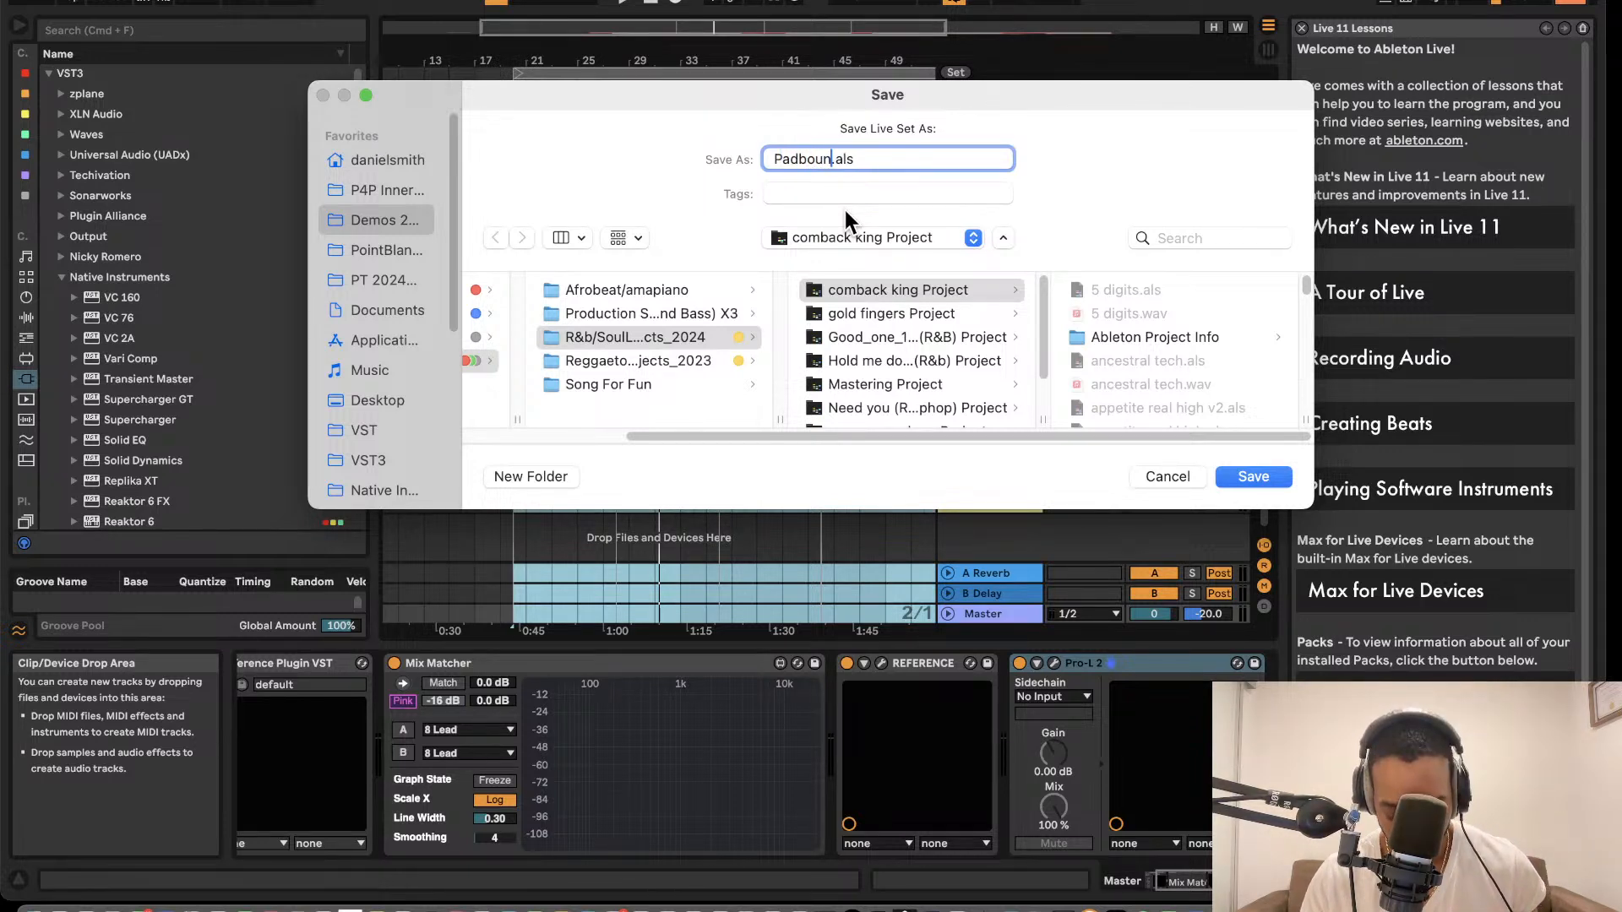
pyautogui.click(1253, 478)
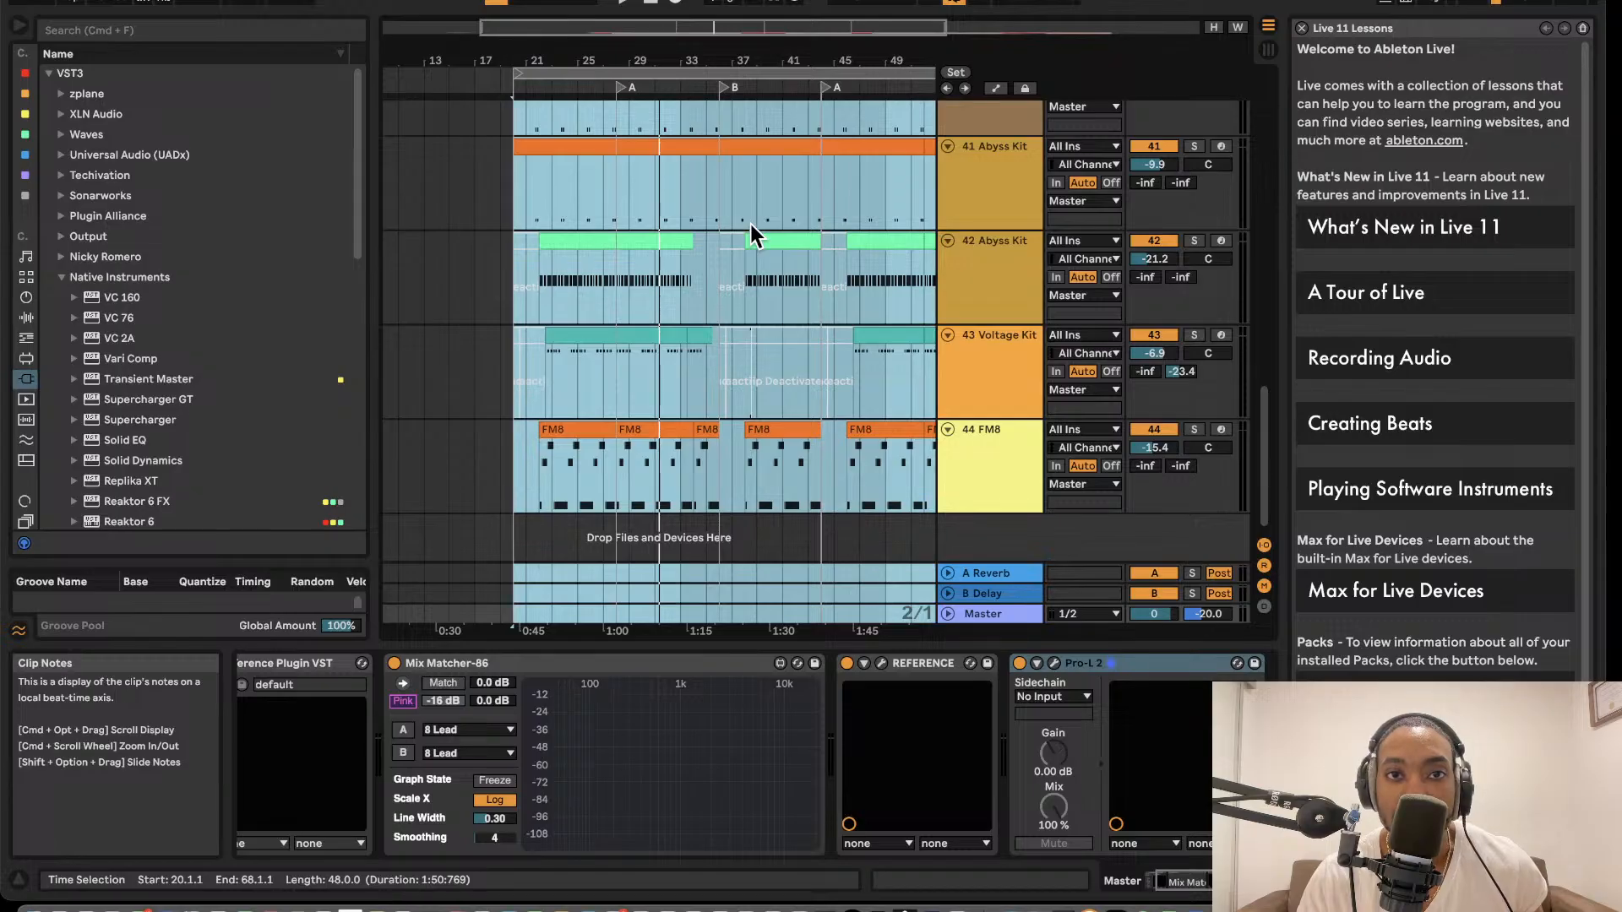
# - Export the Master from bar 20 for 48 bars as the 24-bit, 48000 Hz file Padbounce.wav in the comback king Project folder
pyautogui.press('super+shift+r')
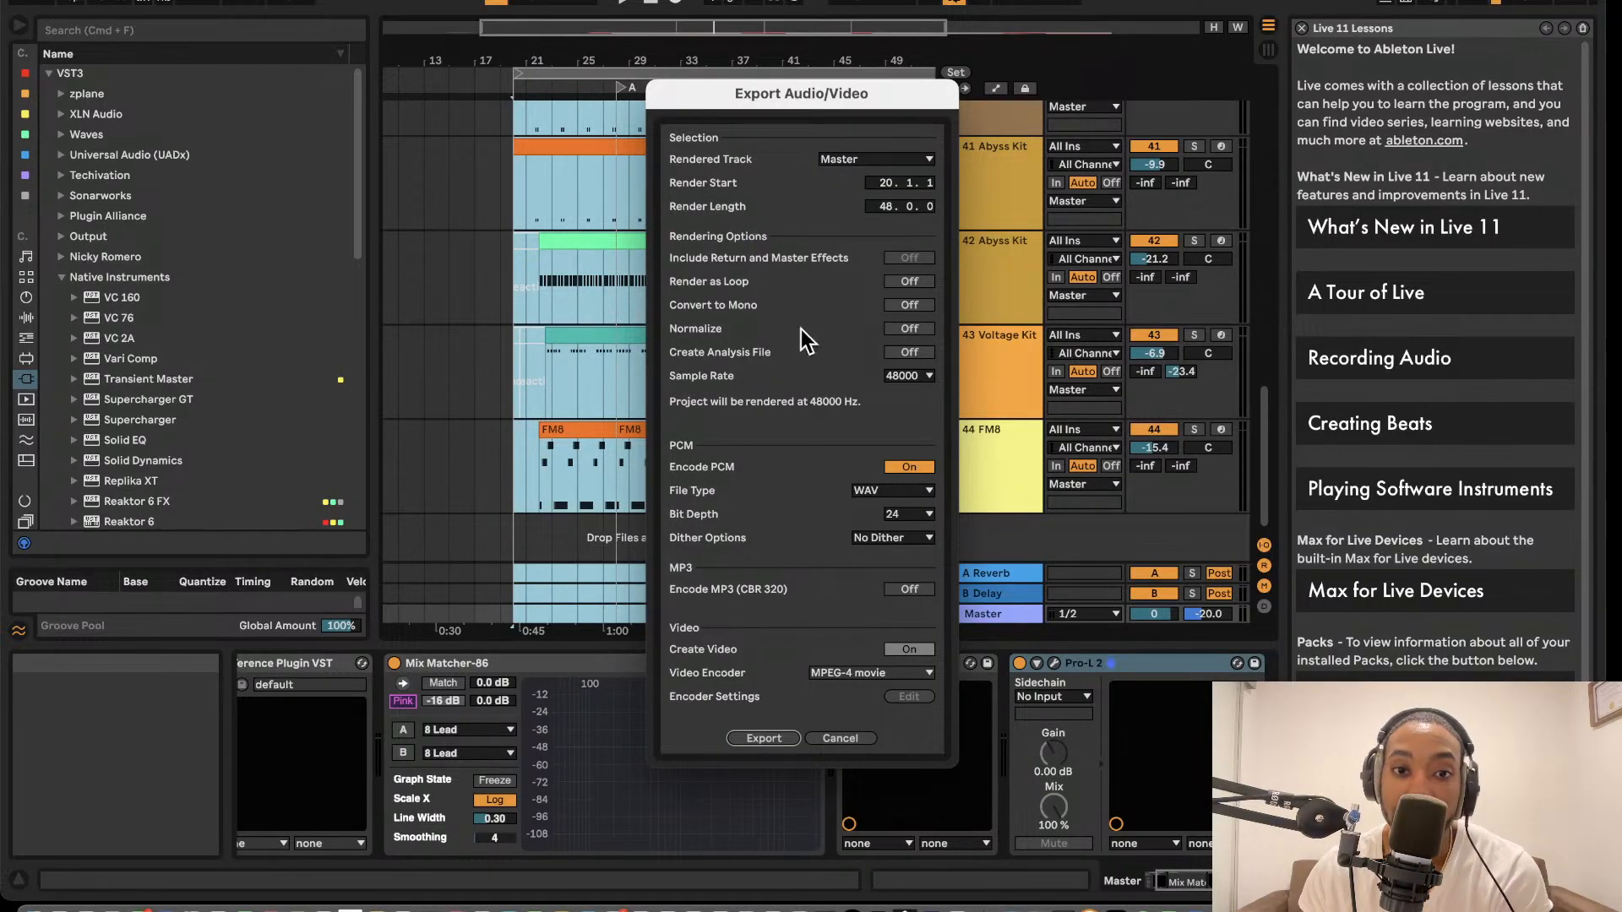
pyautogui.click(762, 736)
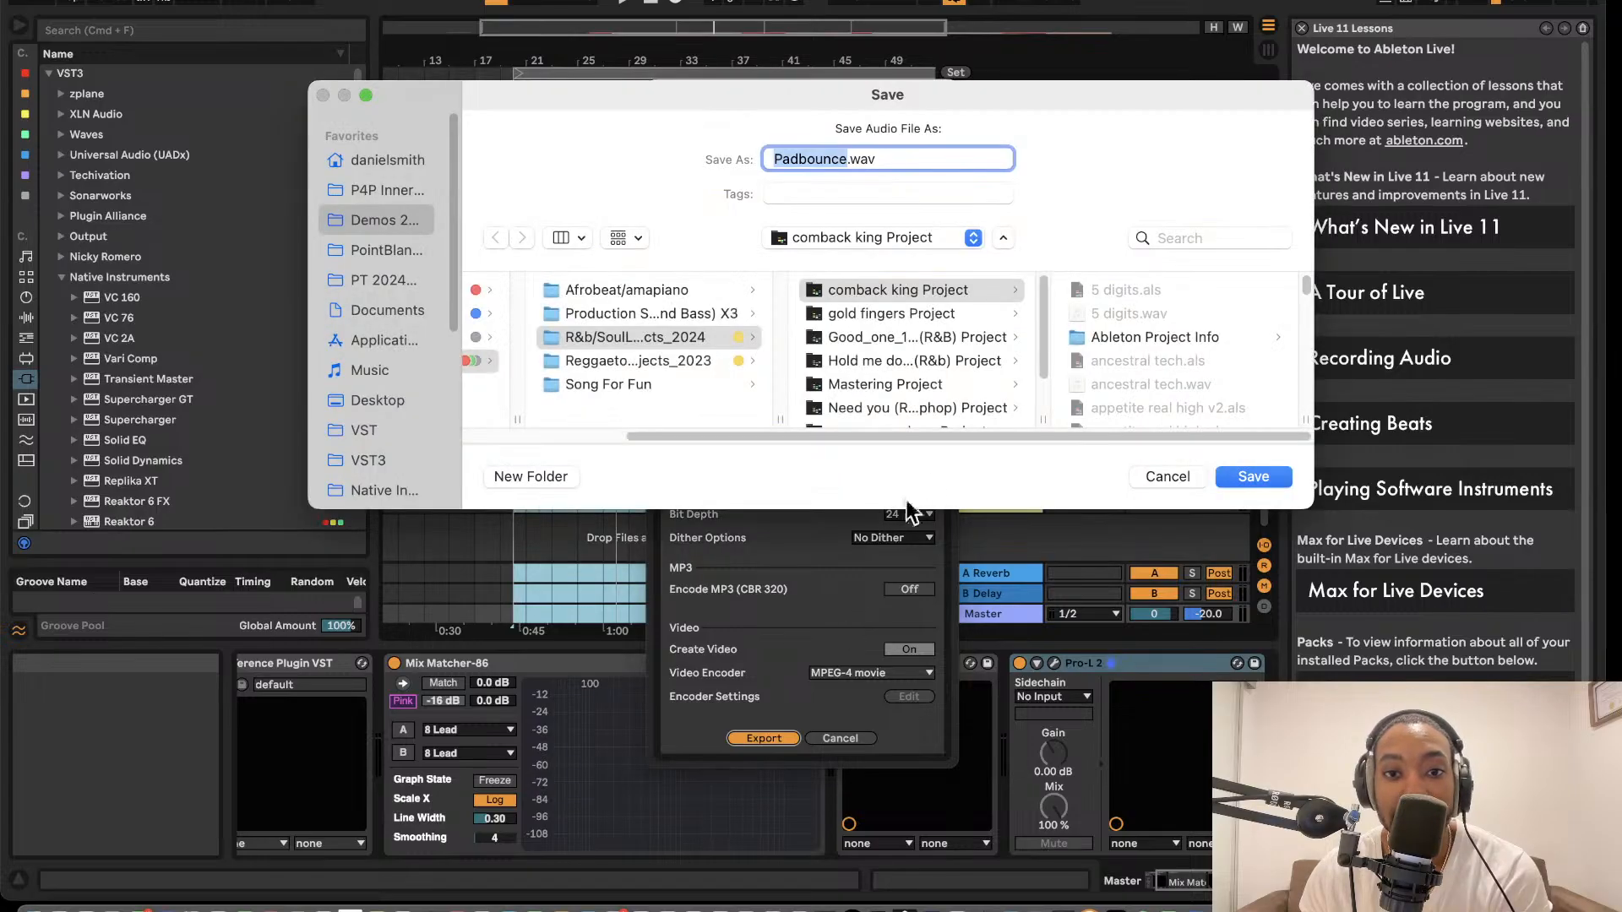
pyautogui.click(1238, 473)
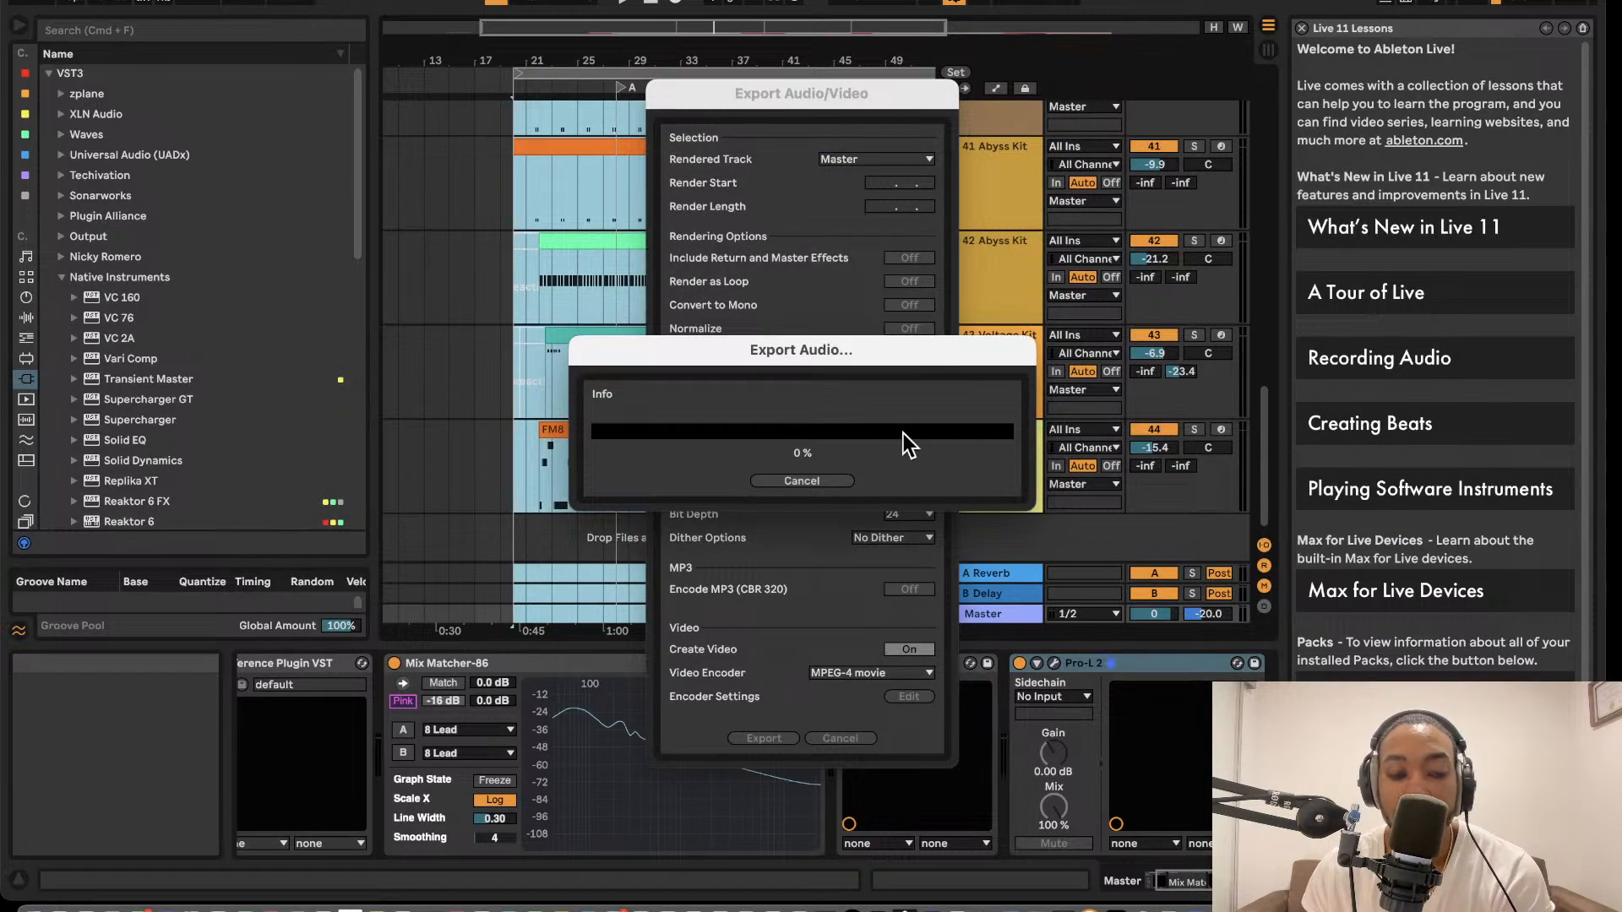